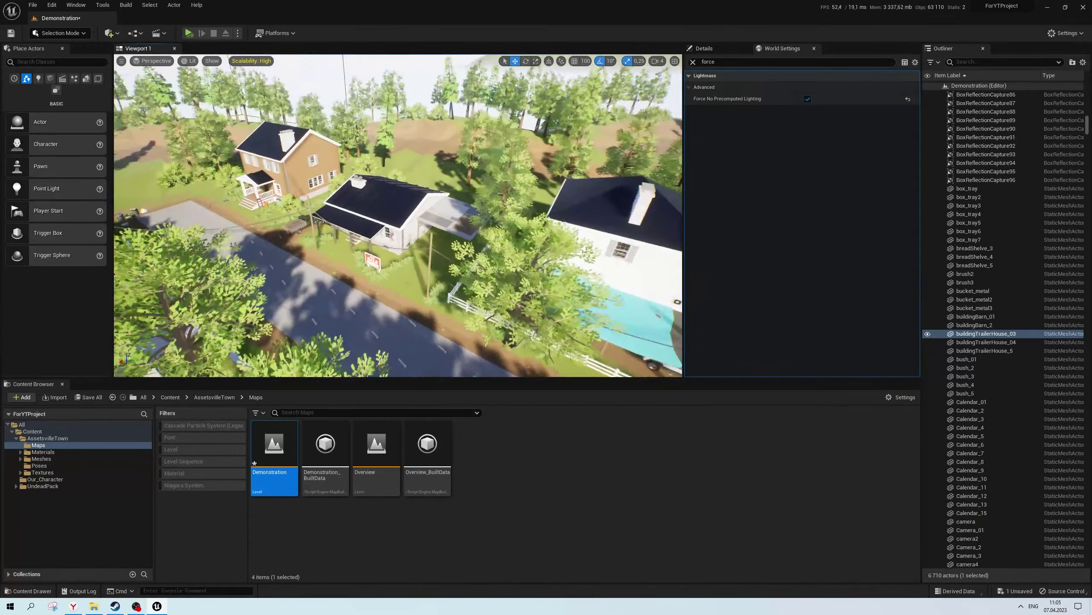
Browse to the AssetsvilleTown/Meshes/Buildings folder in the Content Browser
{"action": "key", "text": "alt+Left"}
{"action": "double_click", "coordinate": [380, 477]}
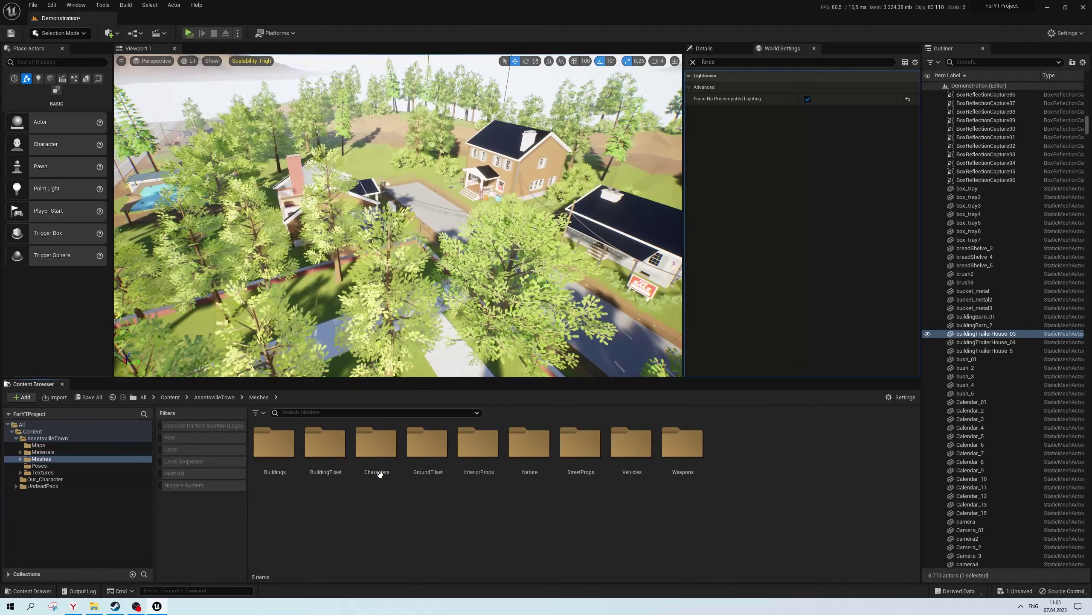
{"action": "double_click", "coordinate": [315, 449]}
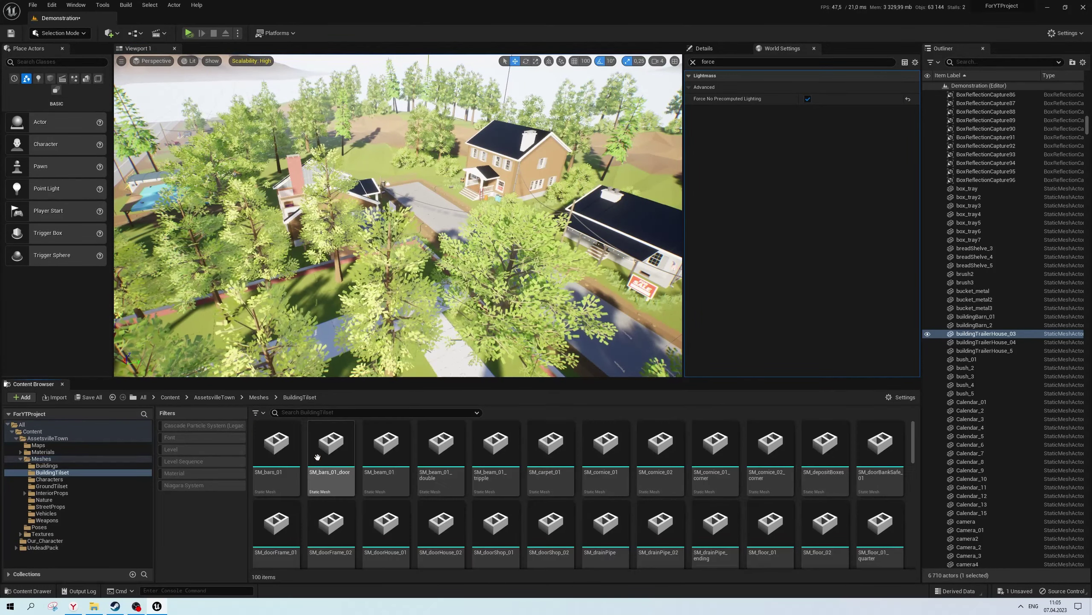
{"action": "key", "text": "alt+Left"}
{"action": "double_click", "coordinate": [260, 444]}
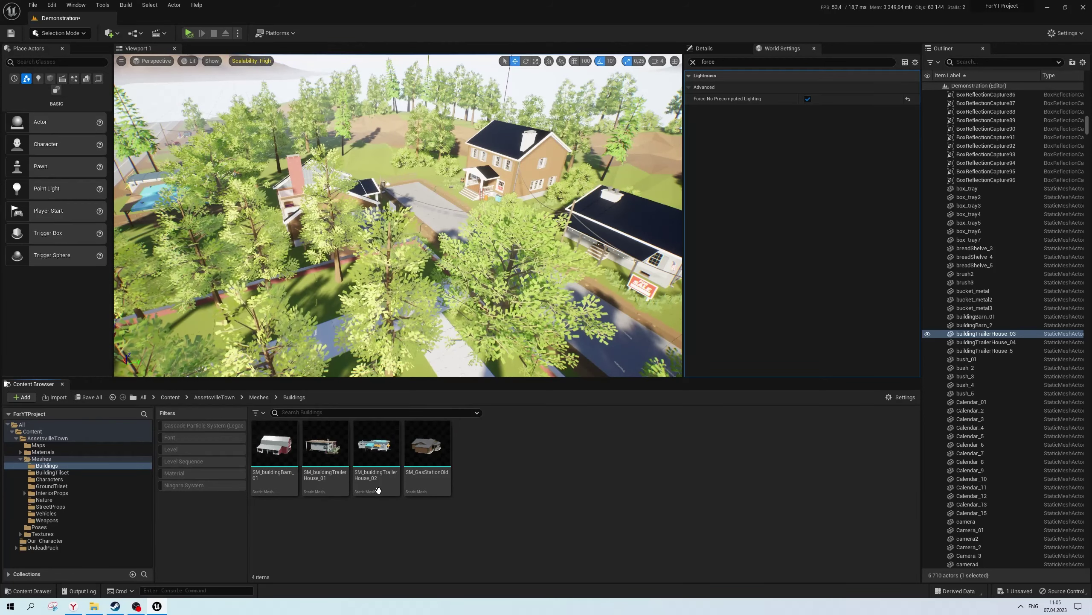
Place SM_buildingTrailerHouse_01 in the Demonstration level and frame it in view
{"action": "mouse_move", "coordinate": [340, 454]}
{"action": "left_click_drag", "start_coordinate": [340, 453], "coordinate": [433, 297]}
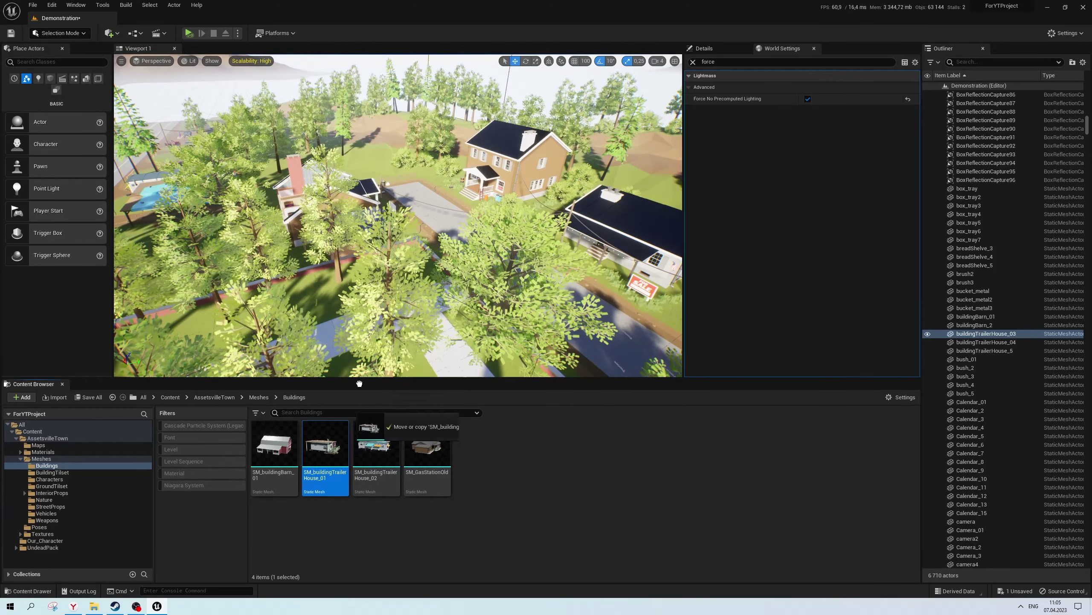
{"action": "key", "text": "f"}
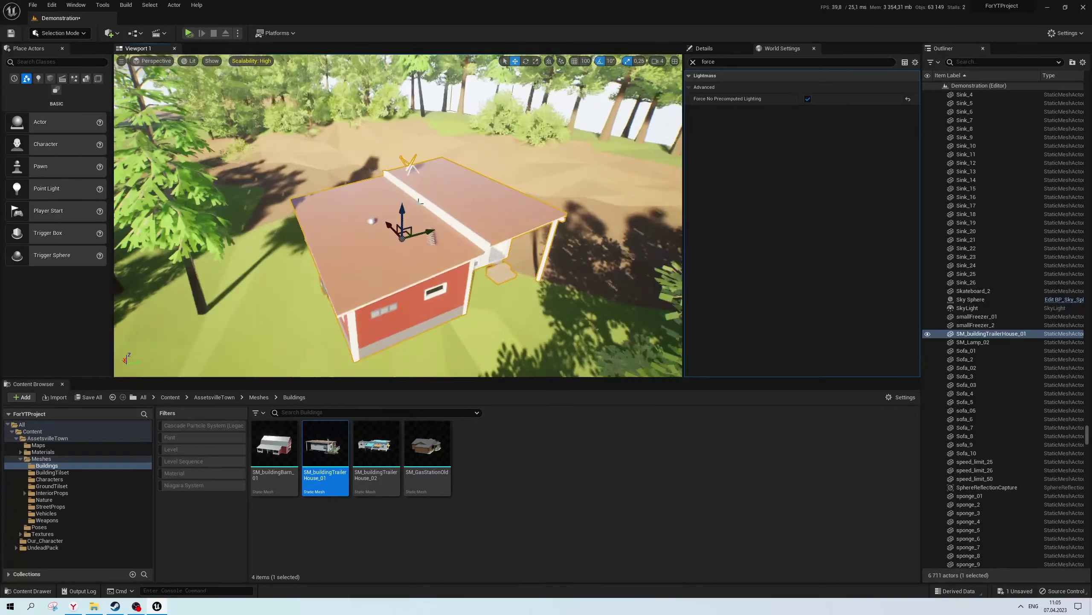
{"action": "left_click_drag", "start_coordinate": [387, 258], "coordinate": [375, 370], "text": "alt"}
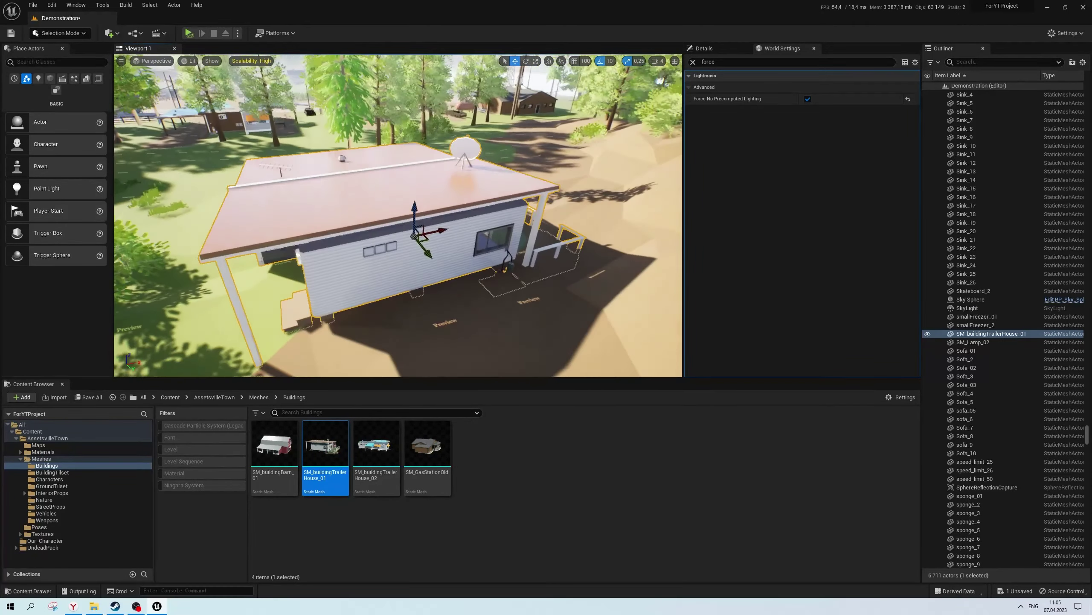
Place SM_buildingTrailerHouse_02 beside the red house and inspect it from above
{"action": "left_click_drag", "start_coordinate": [375, 446], "coordinate": [509, 151]}
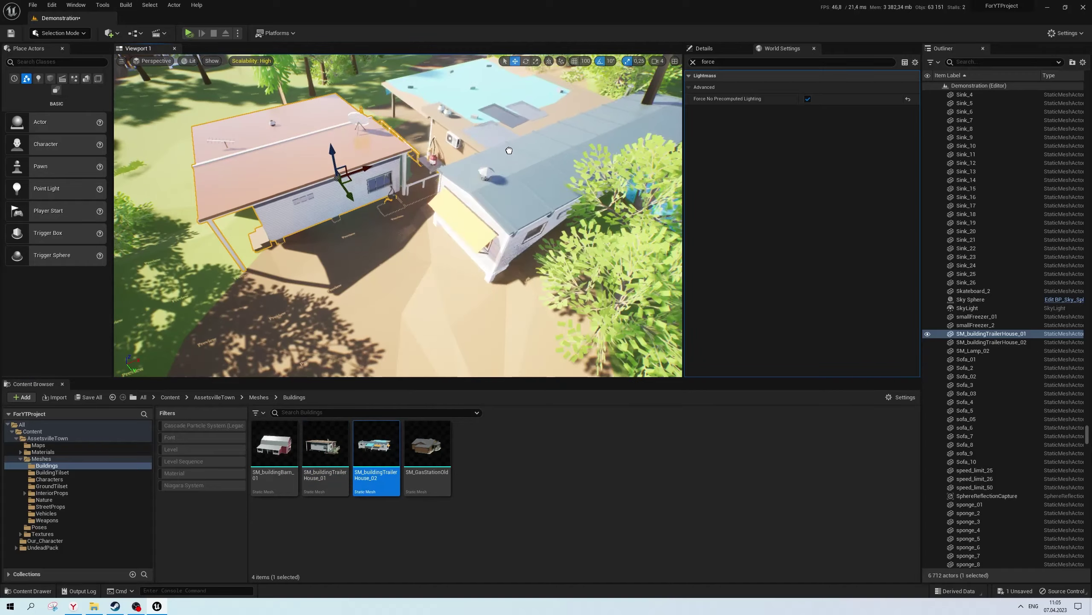
{"action": "key", "text": "f"}
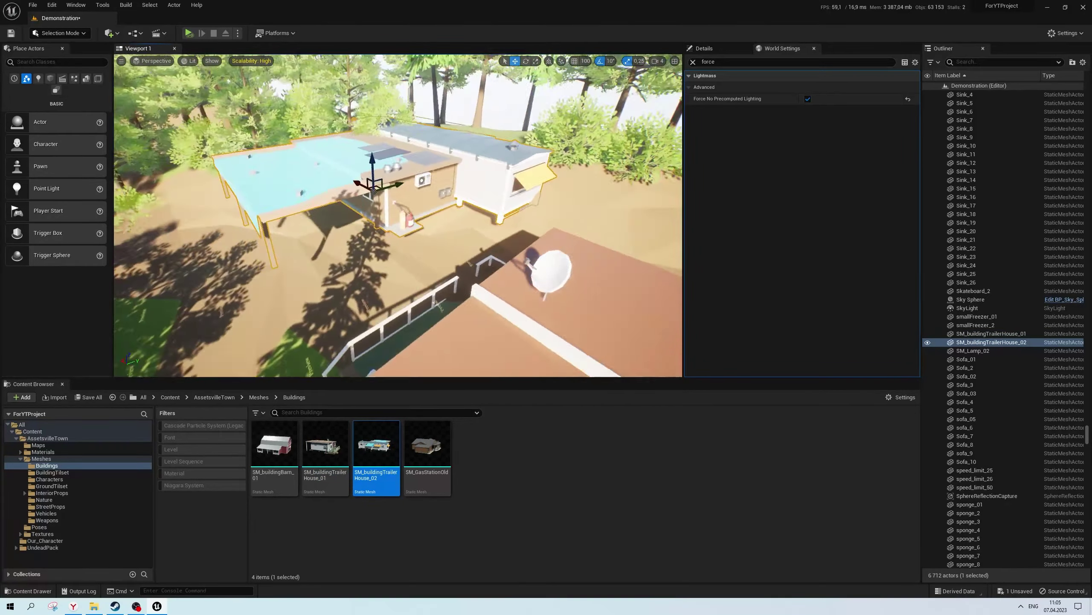
{"action": "mouse_move", "coordinate": [398, 215]}
{"action": "left_mouse_down", "text": "alt"}
{"action": "mouse_move", "coordinate": [435, 215]}
{"action": "mouse_move", "coordinate": [302, 203]}
{"action": "mouse_move", "coordinate": [379, 202]}
{"action": "mouse_move", "coordinate": [379, 223]}
{"action": "mouse_move", "coordinate": [378, 190]}
{"action": "mouse_move", "coordinate": [327, 224]}
{"action": "mouse_move", "coordinate": [275, 202]}
{"action": "mouse_move", "coordinate": [224, 224]}
{"action": "left_mouse_up", "text": "alt"}
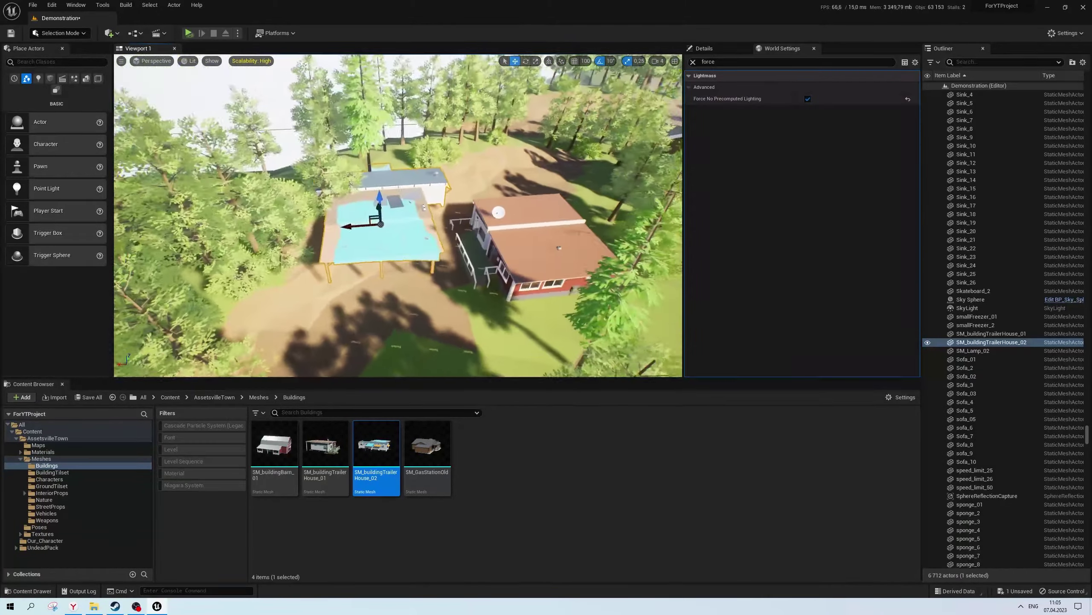
{"action": "right_click_drag", "start_coordinate": [224, 224], "coordinate": [327, 198]}
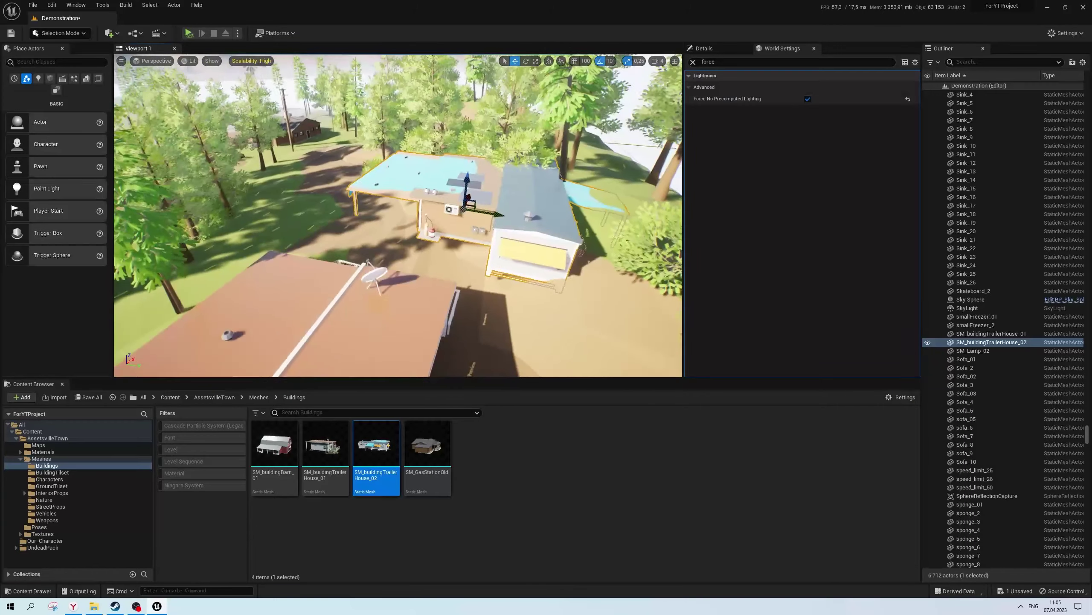
{"action": "right_click_drag", "start_coordinate": [327, 198], "coordinate": [336, 194]}
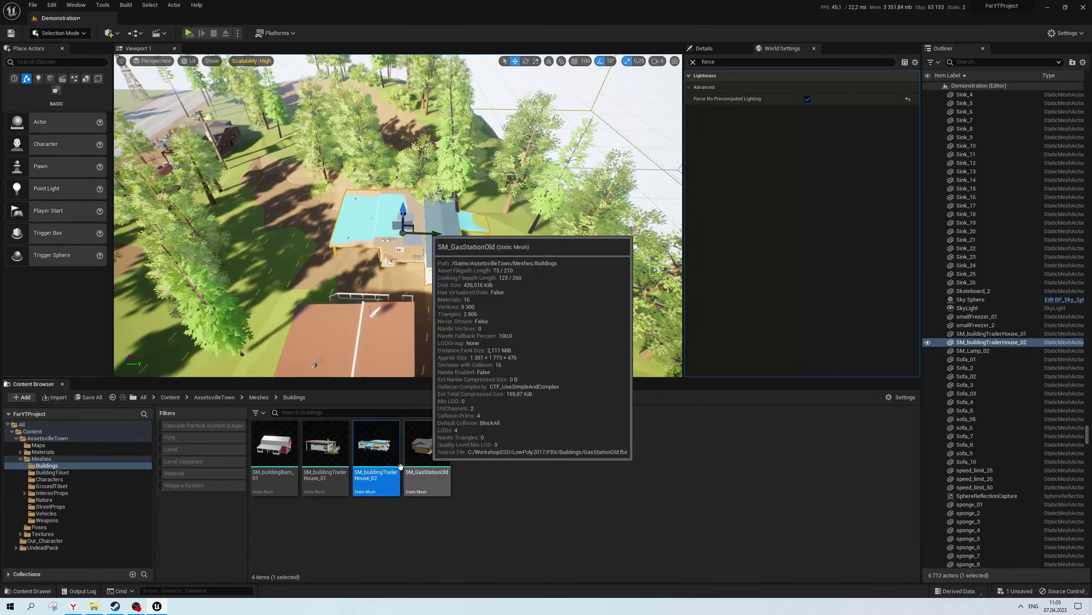
{"action": "left_click", "coordinate": [179, 499]}
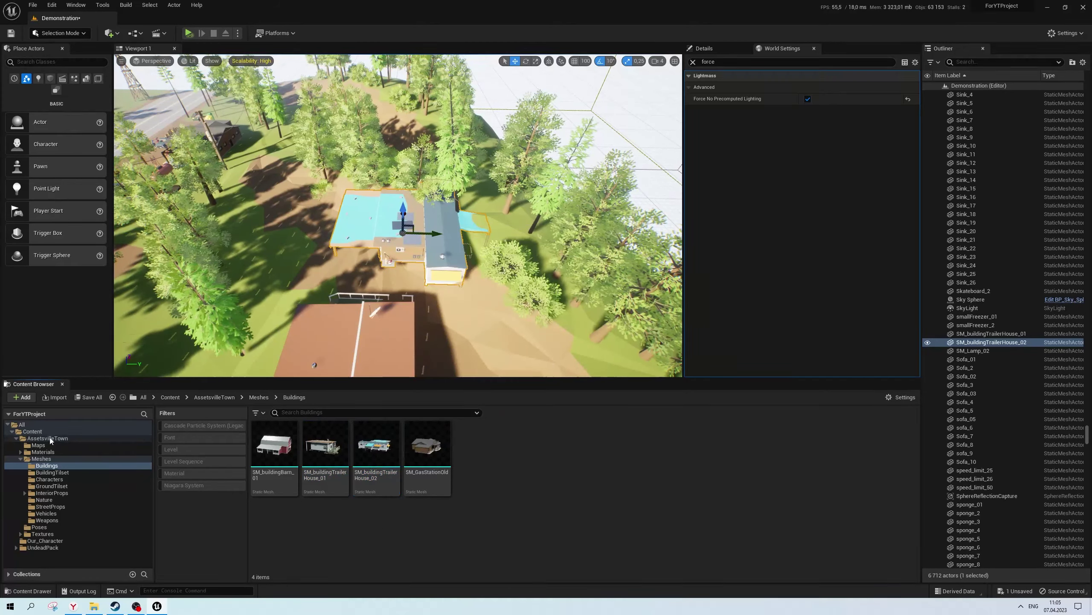
Open the Creative_Project level without saving the current changes
{"action": "left_click", "coordinate": [33, 431]}
{"action": "double_click", "coordinate": [427, 446]}
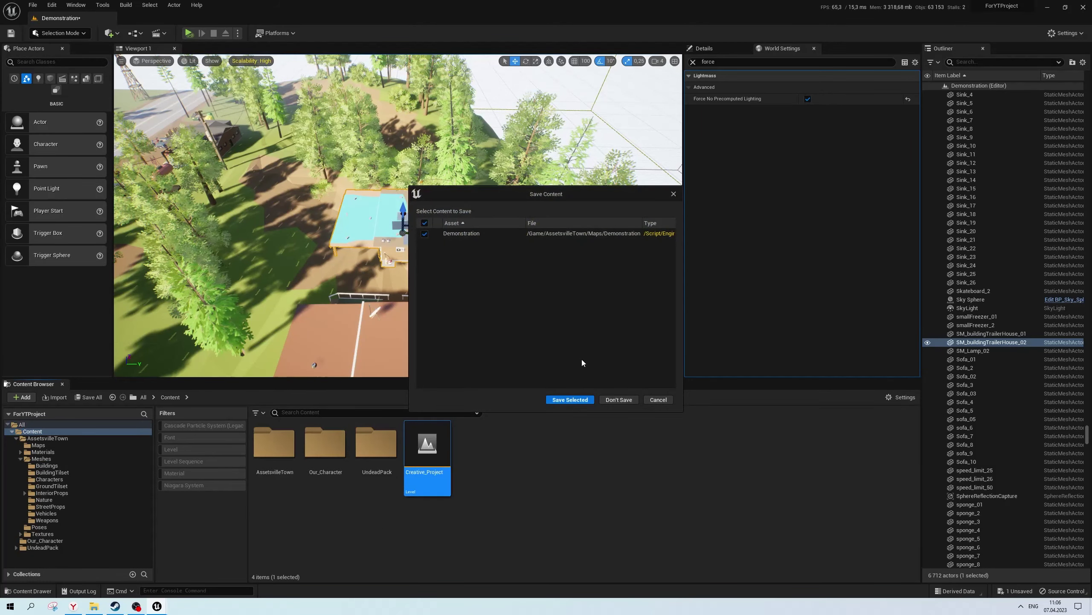
{"action": "left_click", "coordinate": [617, 400]}
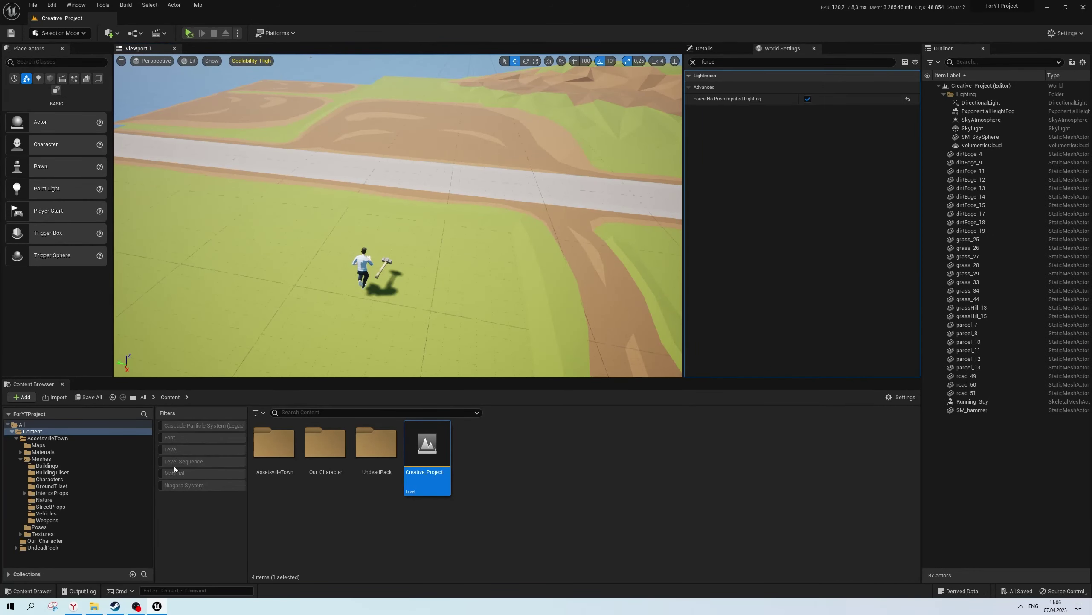
Duplicate the trailer house mesh in Meshes/Buildings as SM_buildingTrailerHouse_02_COPY
{"action": "left_click", "coordinate": [41, 458]}
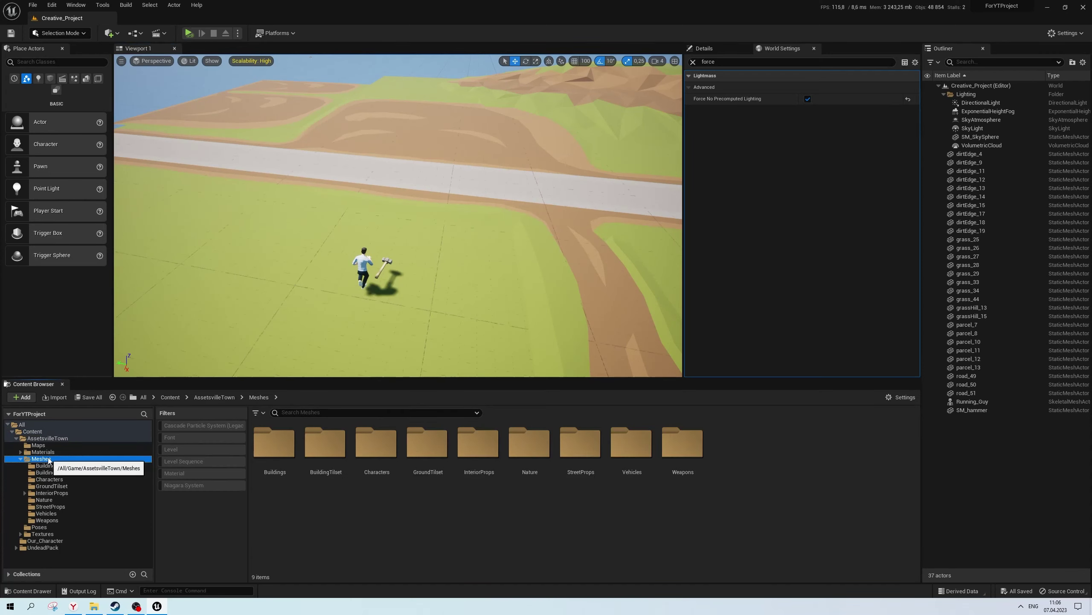
{"action": "left_click", "coordinate": [274, 442]}
{"action": "double_click", "coordinate": [274, 442]}
{"action": "left_click", "coordinate": [343, 439]}
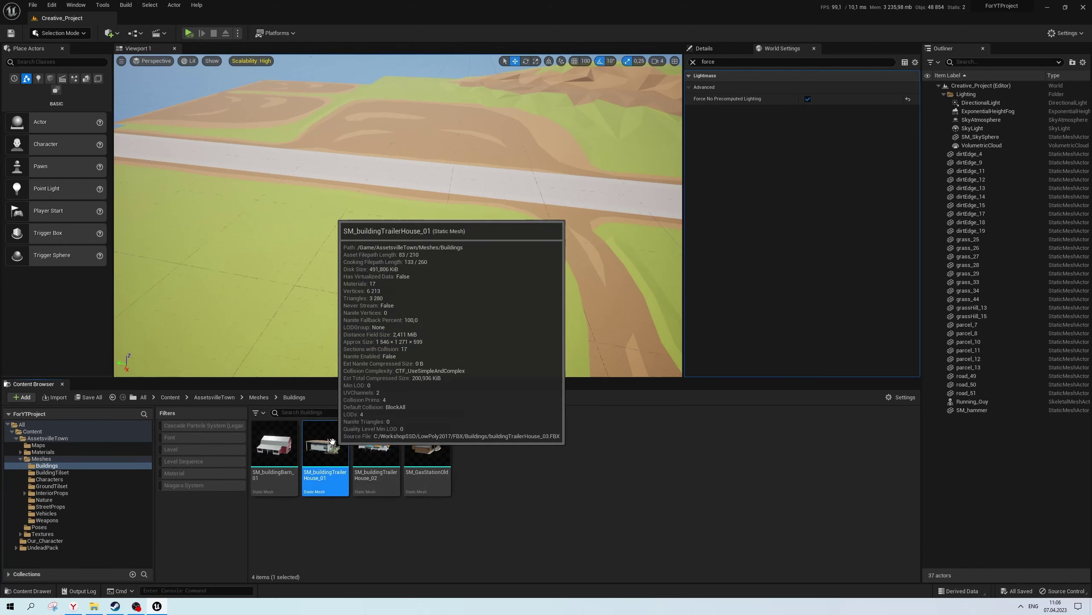
{"action": "key", "text": "ctrl+d"}
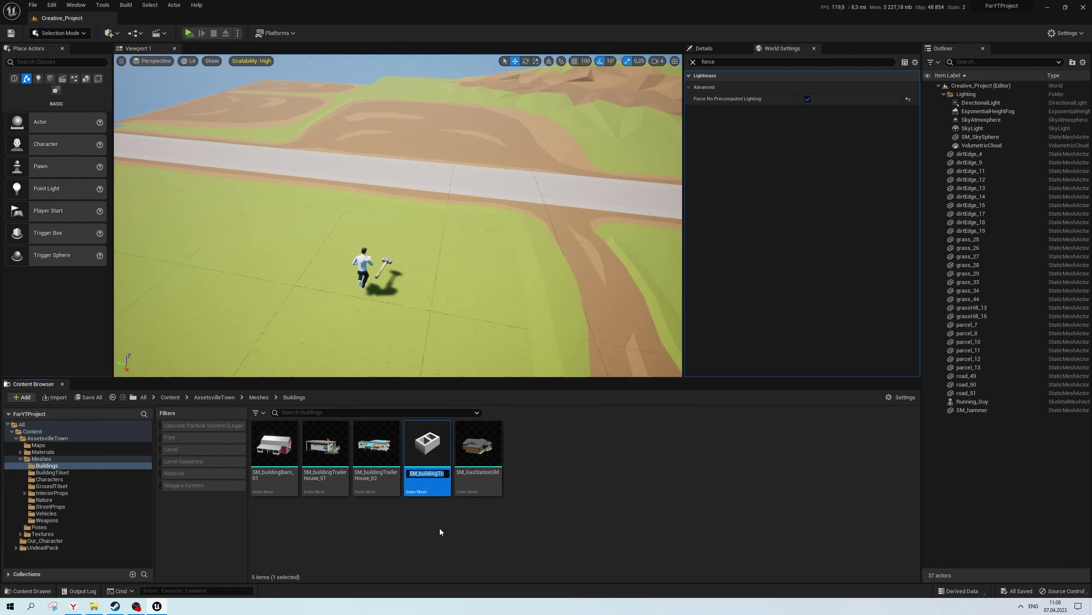
{"action": "key", "text": "End"}
{"action": "key", "text": "BackSpace"}
{"action": "key", "text": "BackSpace"}
{"action": "type", "text": "COPY"}
{"action": "key", "text": "Return"}
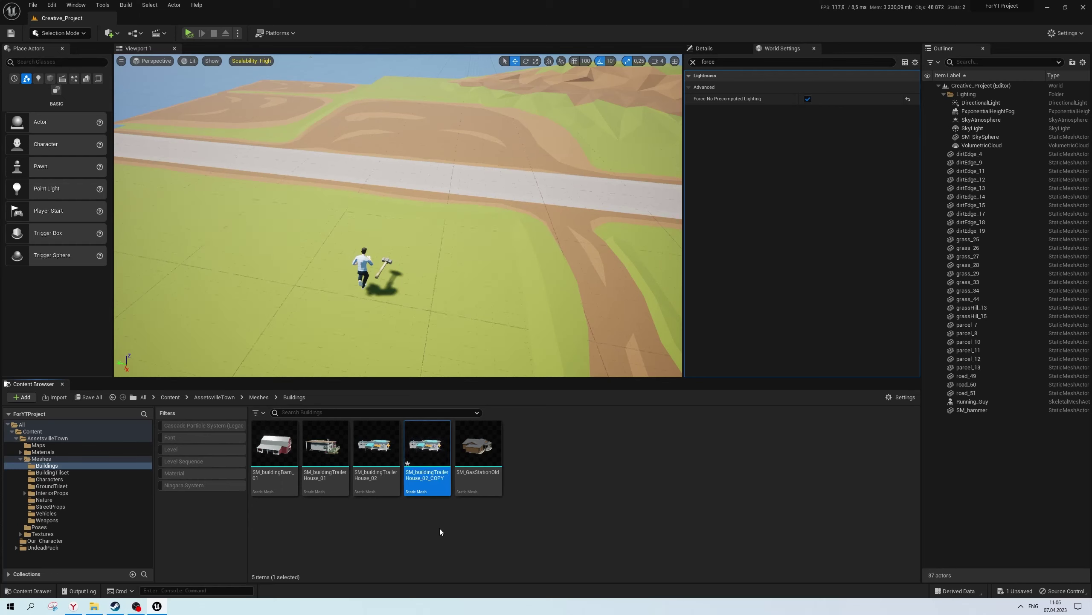
Place SM_buildingTrailerHouse_02_COPY on the grass near the road and orbit around it
{"action": "left_click_drag", "start_coordinate": [415, 456], "coordinate": [524, 228]}
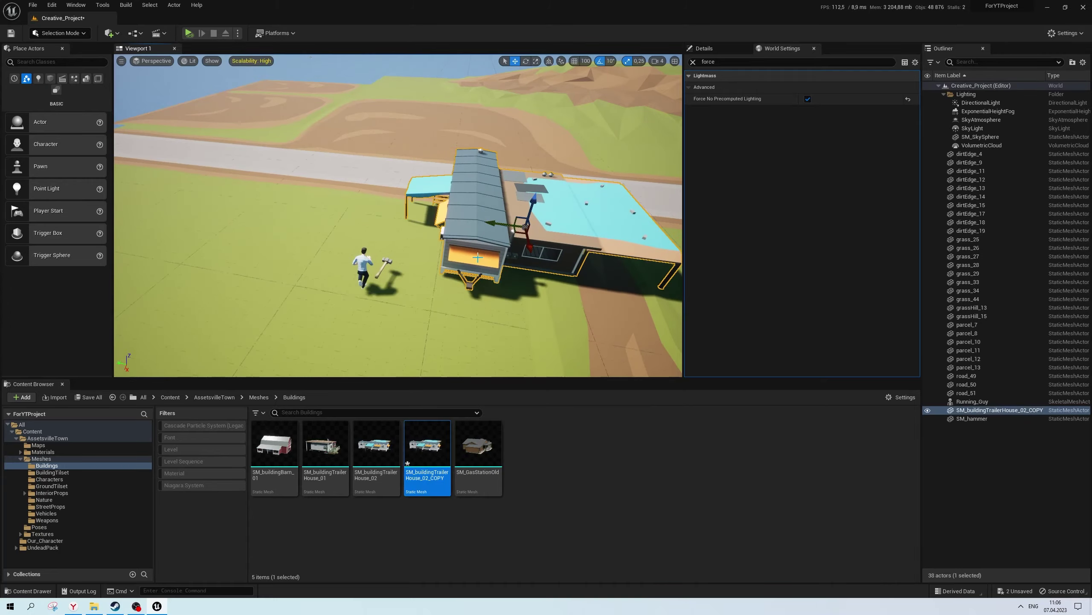
{"action": "key", "text": "f"}
{"action": "left_click_drag", "start_coordinate": [398, 215], "coordinate": [602, 215], "text": "alt"}
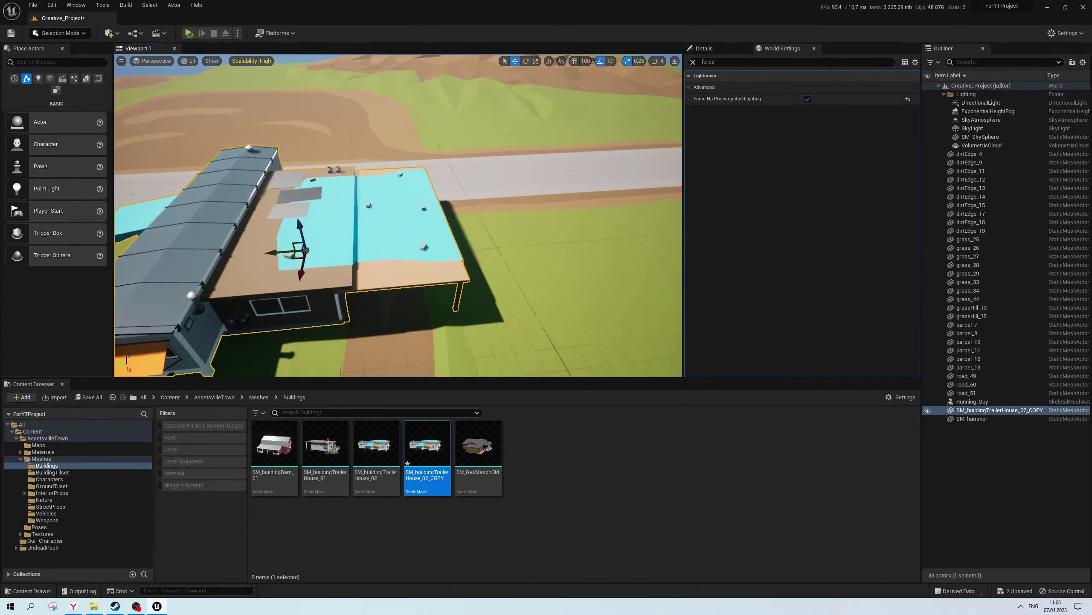
{"action": "left_click_drag", "start_coordinate": [463, 207], "coordinate": [478, 203], "text": "alt"}
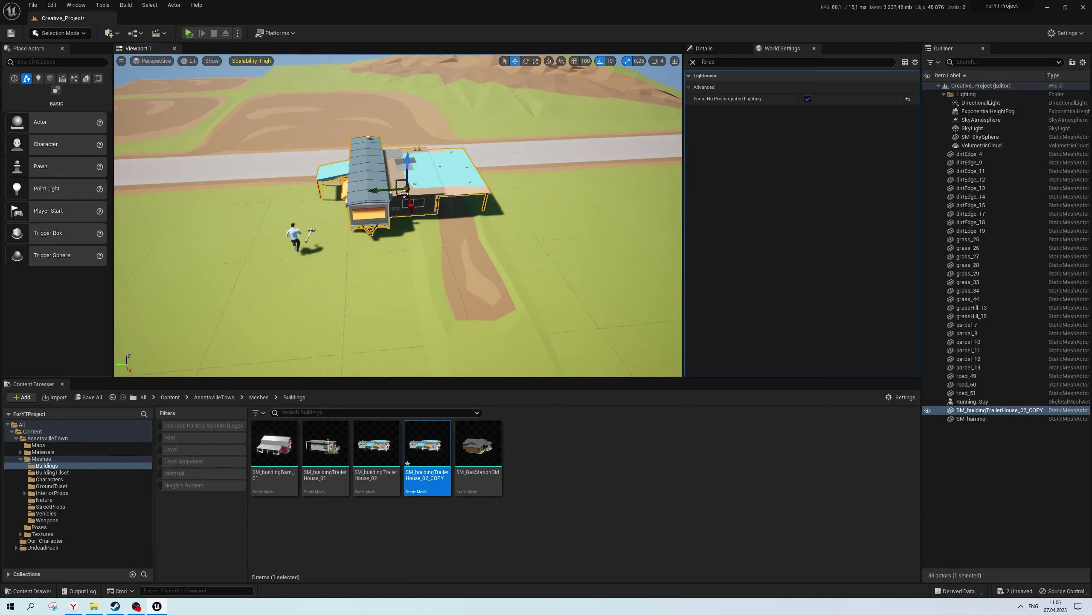
{"action": "mouse_move", "coordinate": [404, 194]}
{"action": "left_mouse_down", "text": "alt"}
{"action": "mouse_move", "coordinate": [602, 206]}
{"action": "mouse_move", "coordinate": [646, 181]}
{"action": "mouse_move", "coordinate": [671, 190]}
{"action": "mouse_move", "coordinate": [636, 224]}
{"action": "mouse_move", "coordinate": [610, 206]}
{"action": "left_mouse_up", "text": "alt"}
{"action": "scroll", "coordinate": [611, 206], "scroll_direction": "up", "scroll_amount": 3}
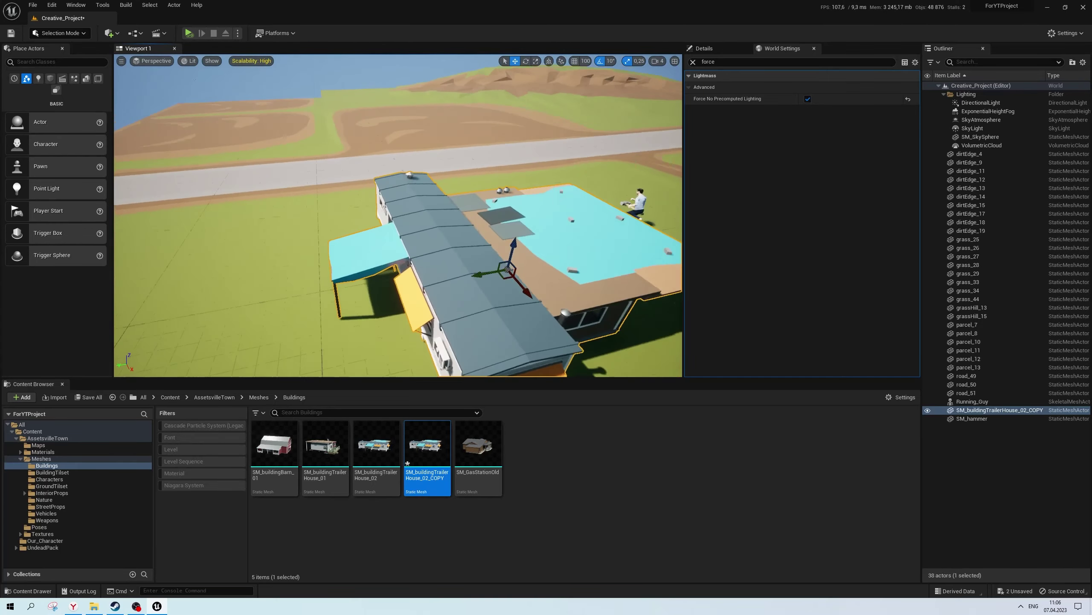
{"action": "mouse_move", "coordinate": [611, 207]}
{"action": "left_mouse_down", "text": "alt"}
{"action": "mouse_move", "coordinate": [602, 241]}
{"action": "mouse_move", "coordinate": [637, 233]}
{"action": "mouse_move", "coordinate": [602, 207]}
{"action": "mouse_move", "coordinate": [309, 258]}
{"action": "left_mouse_up", "text": "alt"}
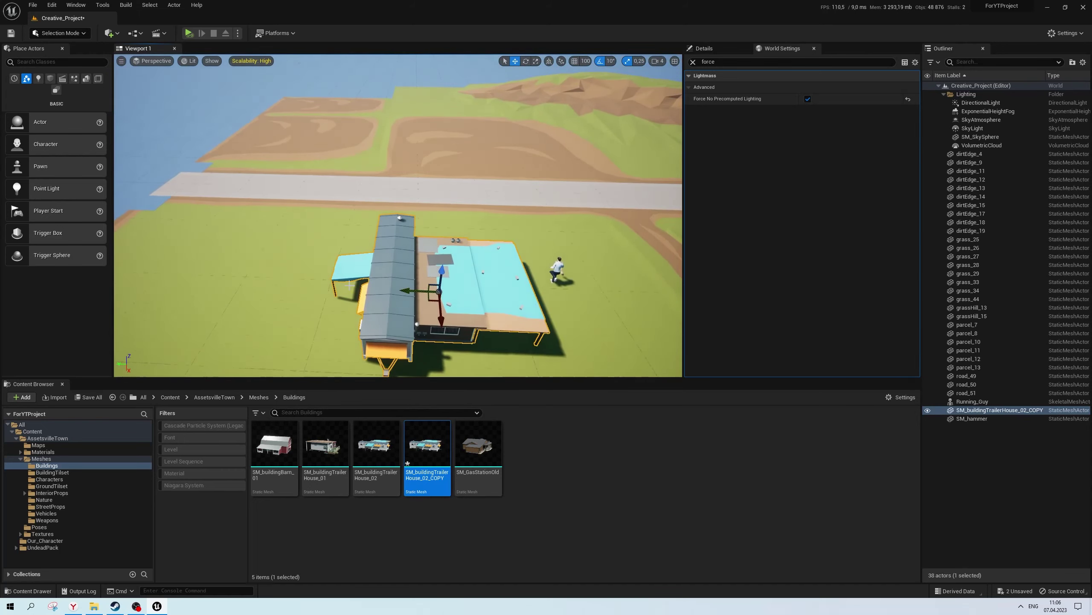
{"action": "left_click", "coordinate": [79, 36]}
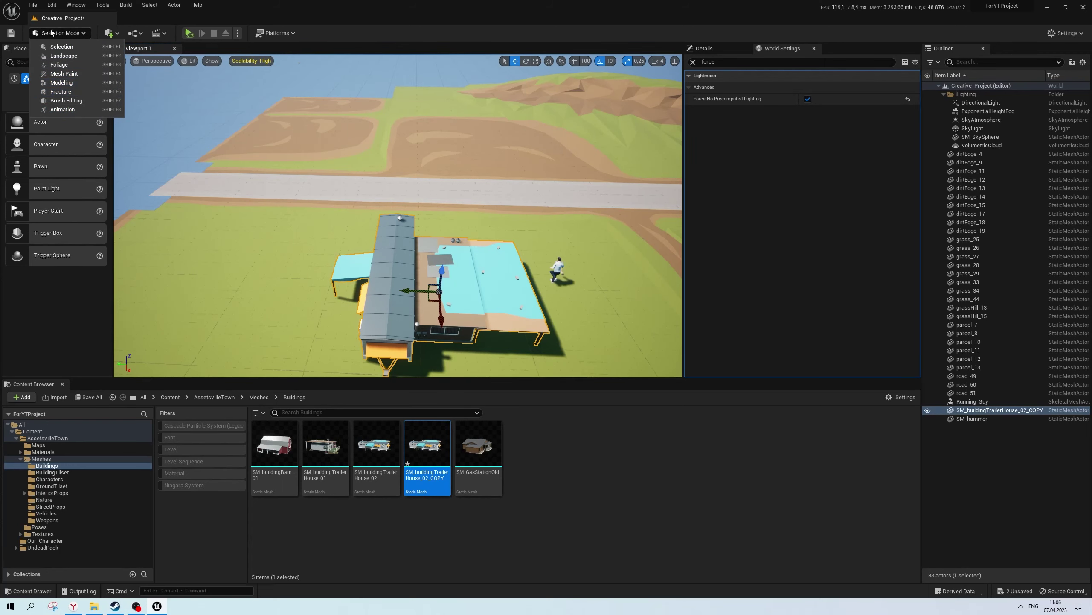
Enable the SkeletalMeshModelingTools and Static Mesh Editor Modeling Mode plugins, then restart, saving content
{"action": "left_click", "coordinate": [50, 7]}
{"action": "left_click", "coordinate": [100, 138]}
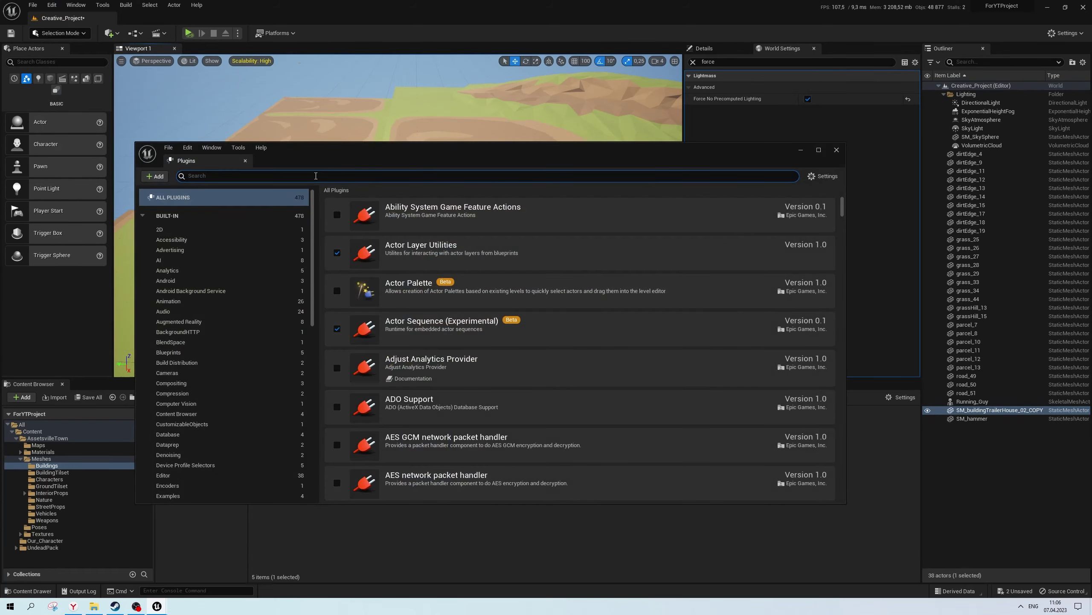
{"action": "type", "text": "Modeling"}
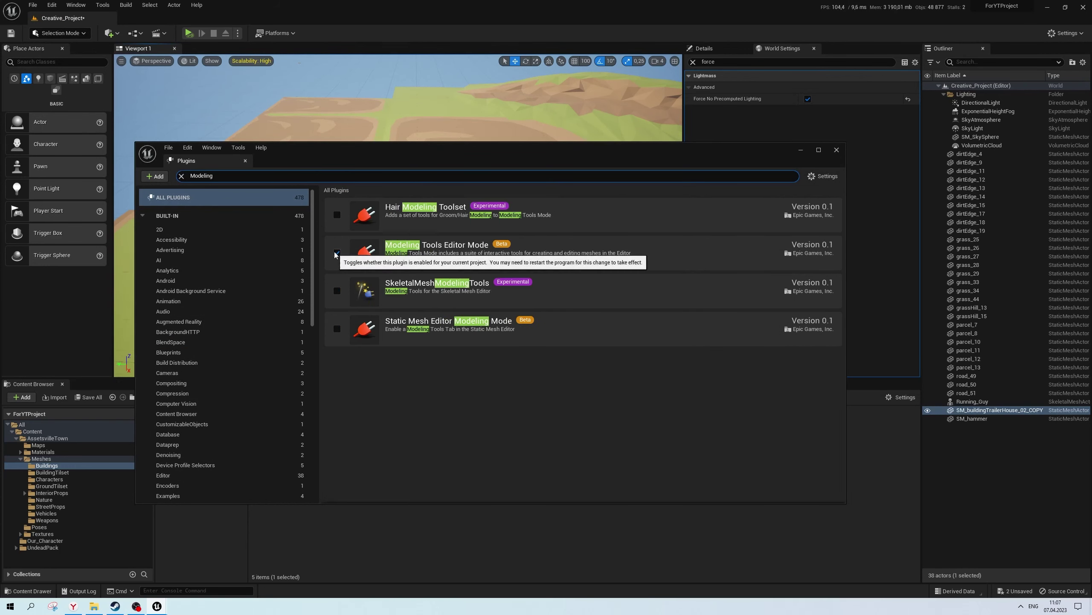
{"action": "left_click", "coordinate": [336, 292]}
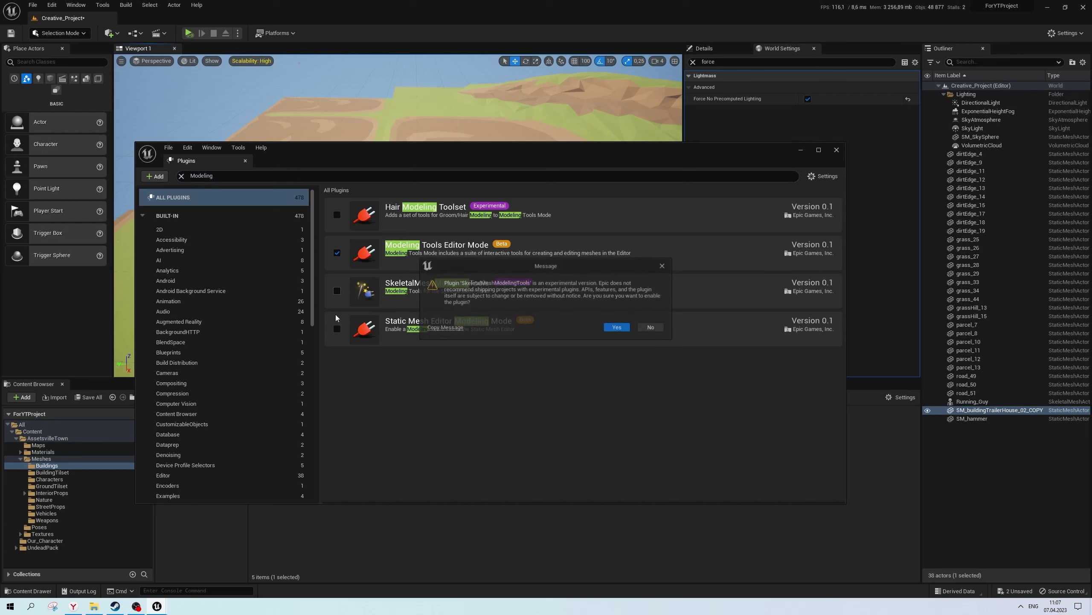
{"action": "left_click", "coordinate": [617, 323]}
{"action": "left_click", "coordinate": [337, 328]}
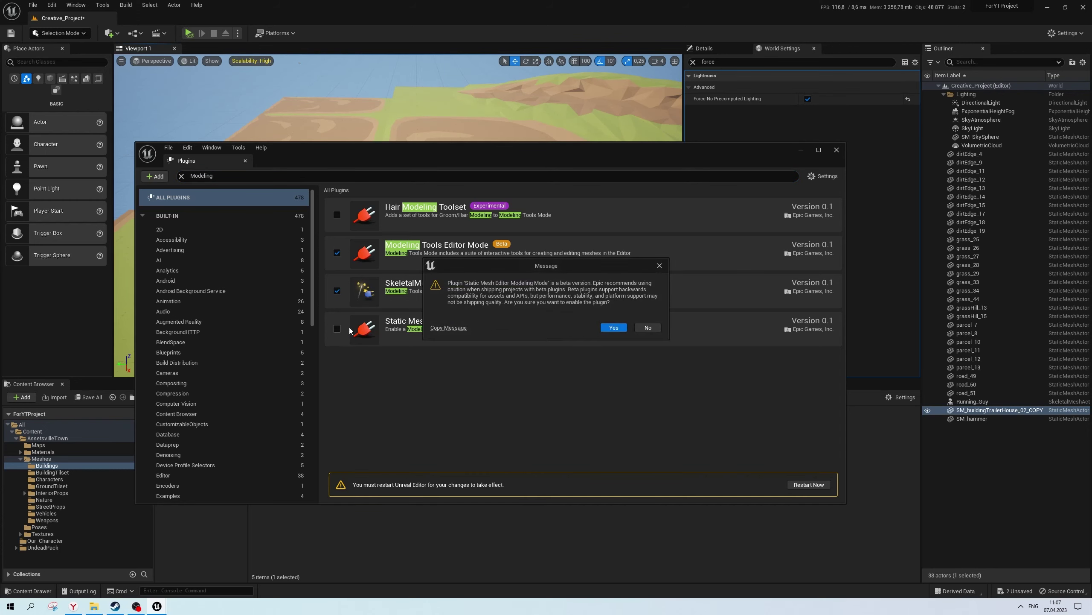
{"action": "left_click", "coordinate": [613, 328]}
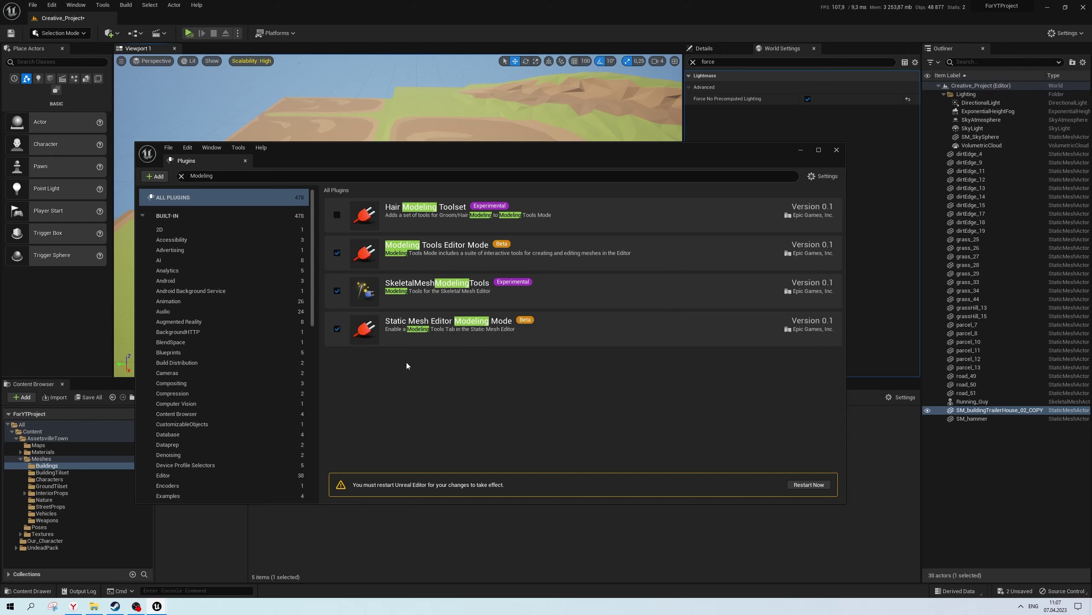
{"action": "left_click", "coordinate": [809, 486]}
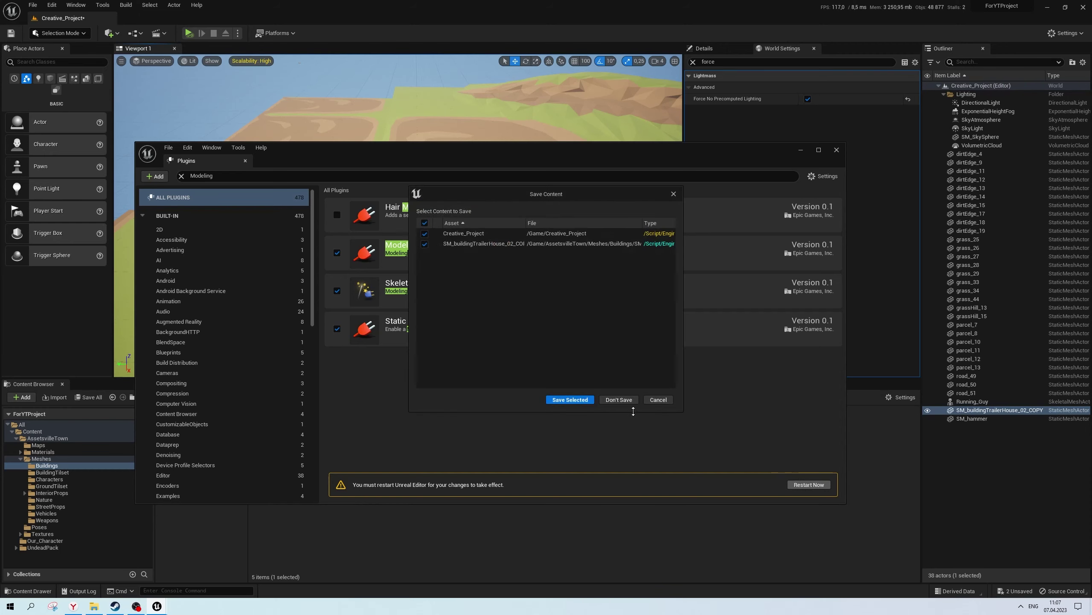
{"action": "left_click", "coordinate": [571, 399]}
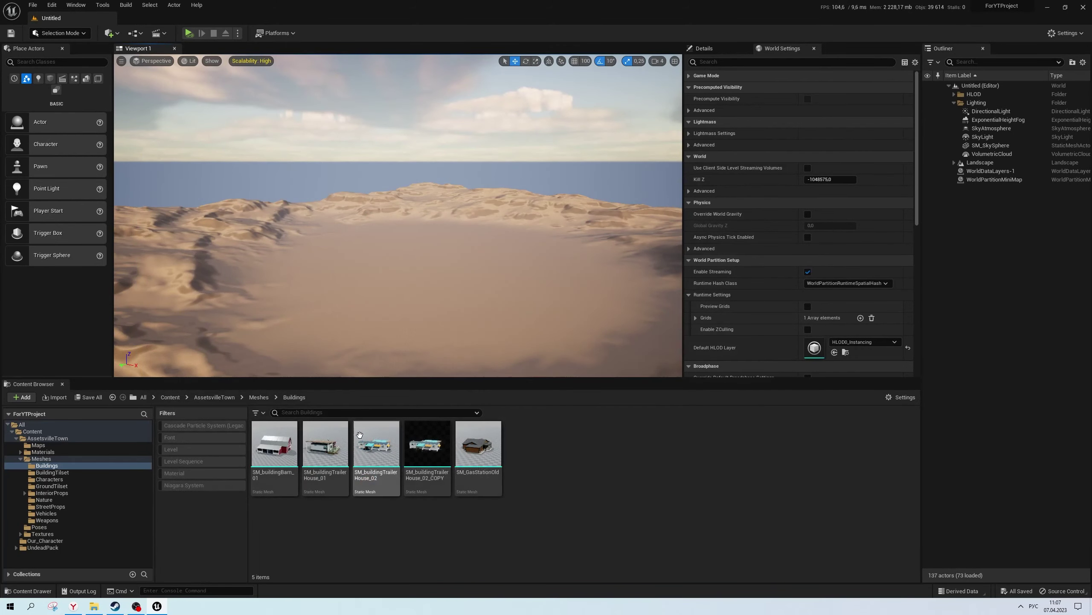
Reopen Creative_Project from the Content folder and frame the selected trailer house
{"action": "left_click", "coordinate": [21, 424]}
{"action": "left_click", "coordinate": [185, 449]}
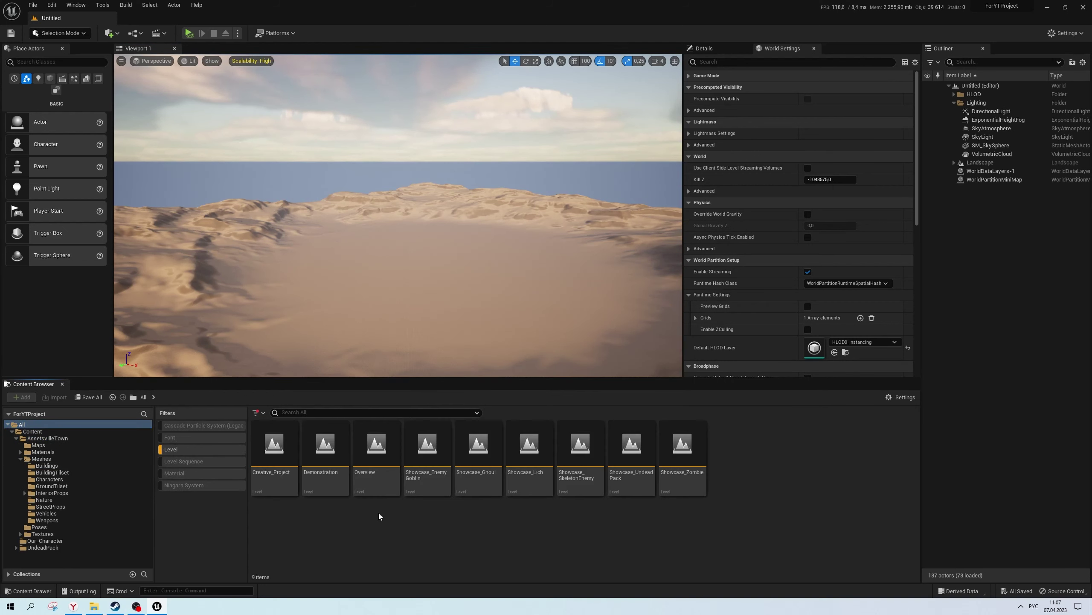
{"action": "left_click", "coordinate": [191, 450]}
{"action": "double_click", "coordinate": [428, 448]}
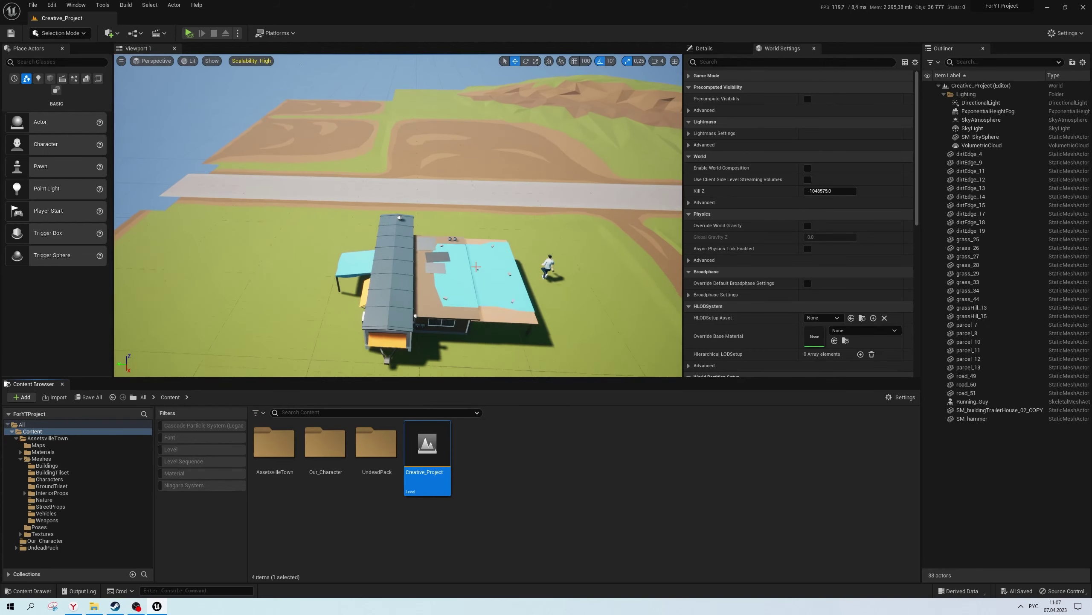
{"action": "left_click", "coordinate": [413, 232]}
{"action": "key", "text": "f"}
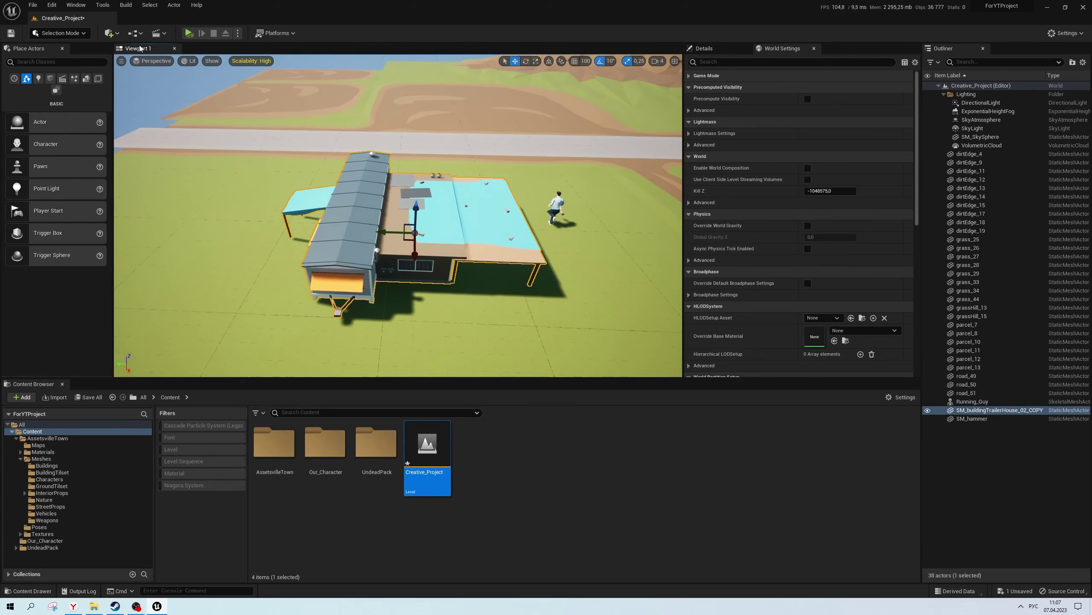
{"action": "left_click", "coordinate": [81, 34]}
Switch to Modeling Mode and select the house's faces and edges in PolyGroup Edit
{"action": "left_click", "coordinate": [61, 83]}
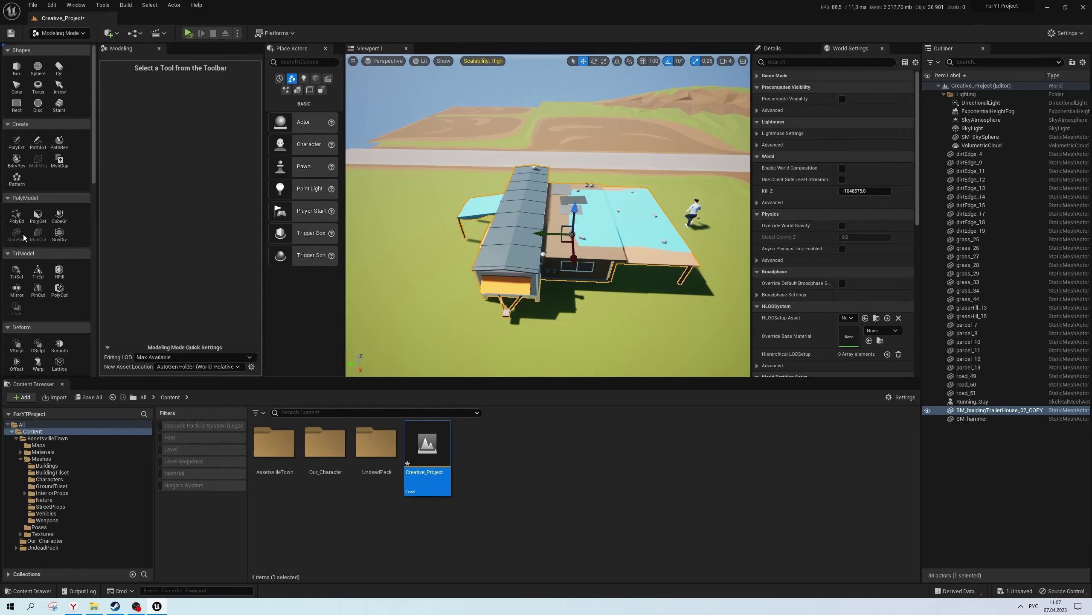
{"action": "left_click", "coordinate": [16, 215]}
{"action": "left_click", "coordinate": [520, 249]}
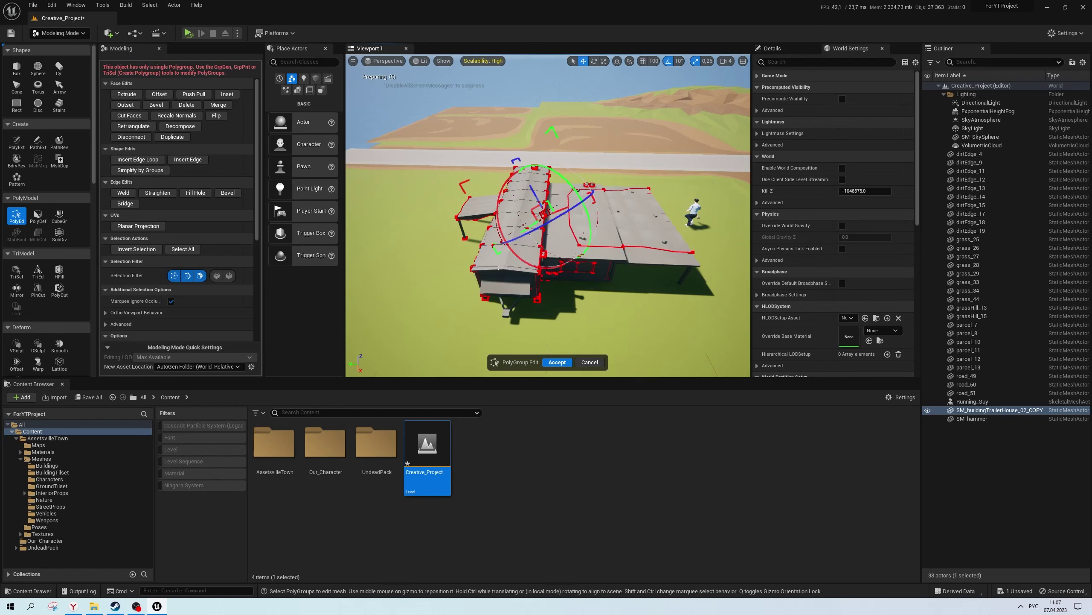
{"action": "left_click", "coordinate": [607, 256]}
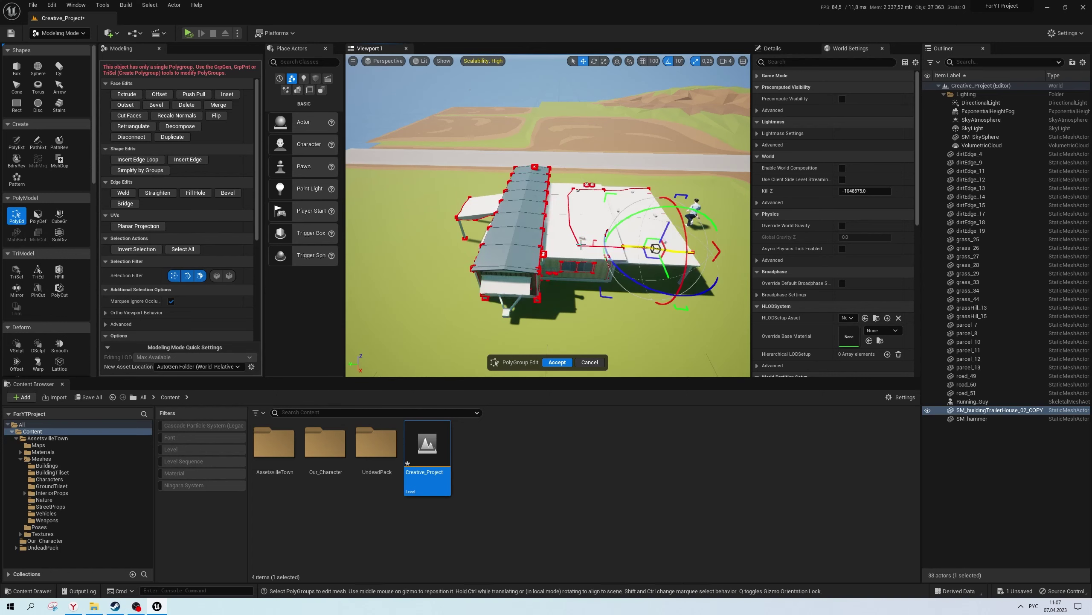
{"action": "left_click", "coordinate": [582, 246]}
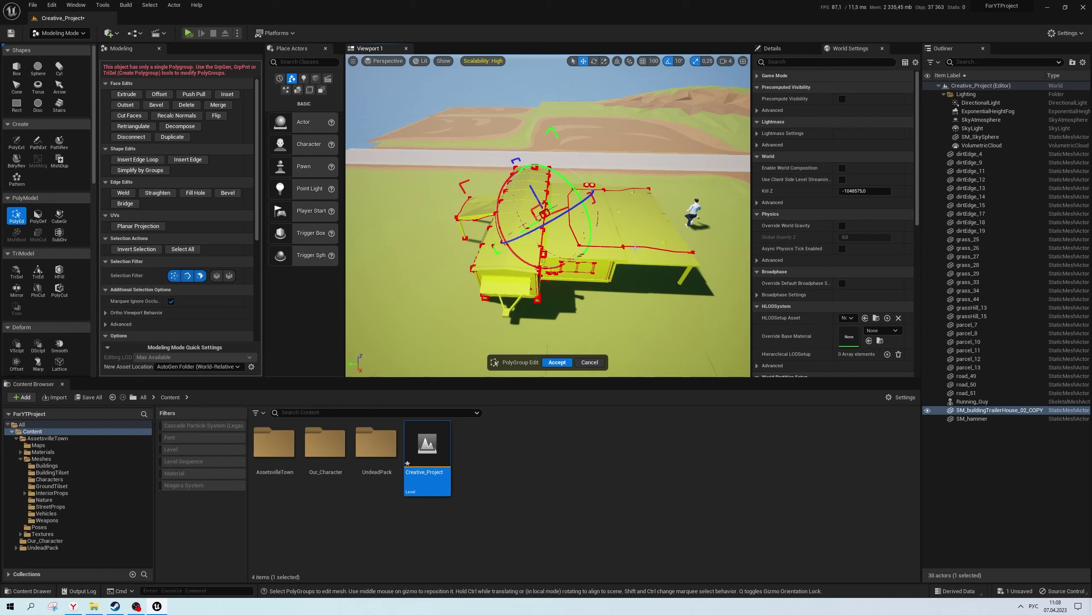
{"action": "left_click", "coordinate": [638, 247]}
{"action": "key", "text": "f"}
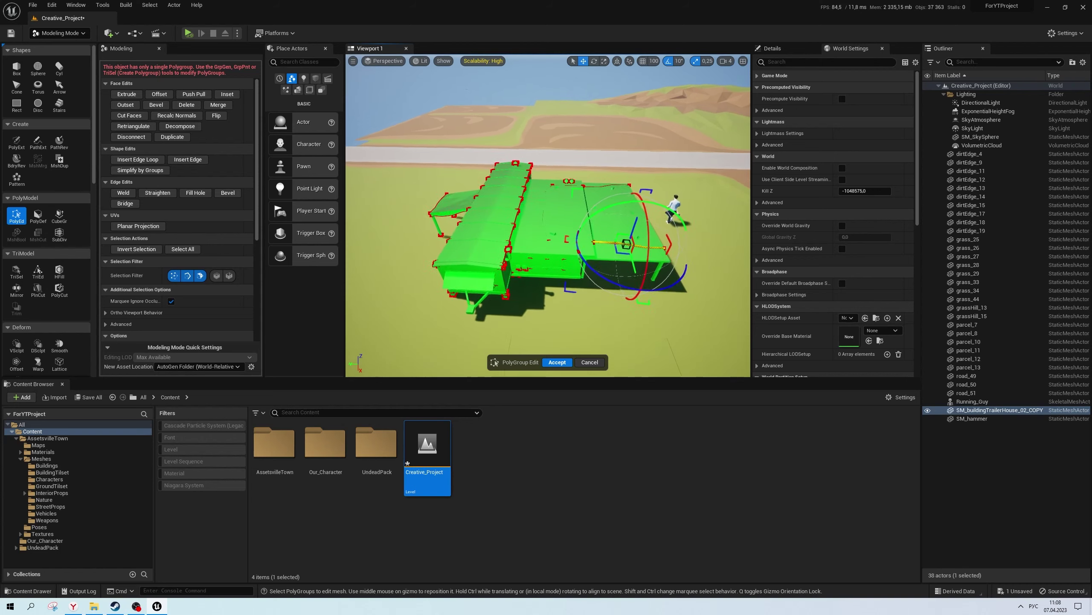
Inspect the house's single face group from above, then cancel PolyGroup Edit unchanged
{"action": "left_click", "coordinate": [495, 218]}
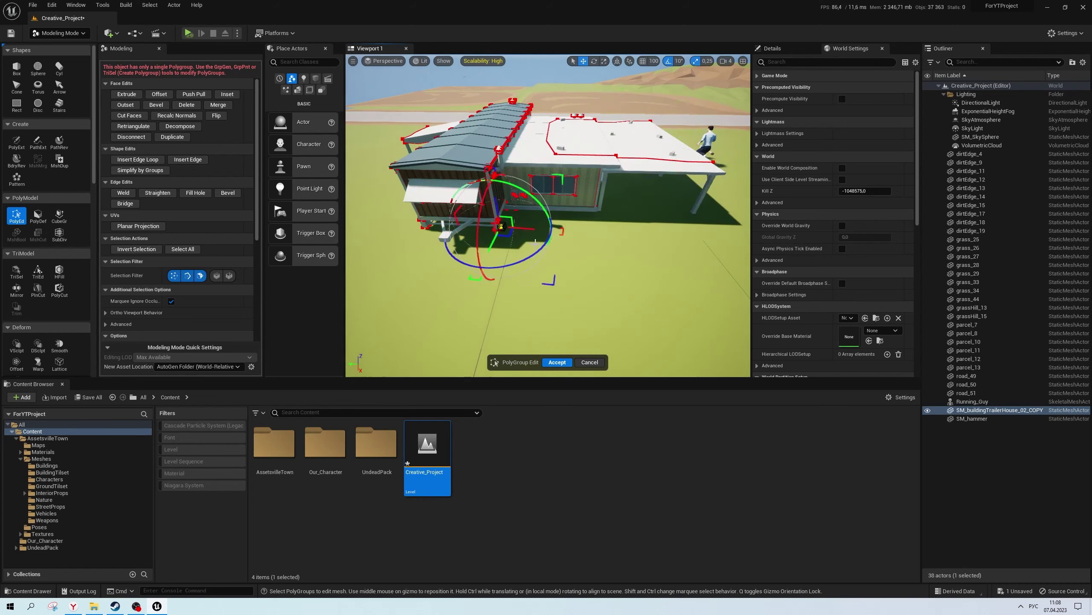
{"action": "left_click", "coordinate": [455, 224]}
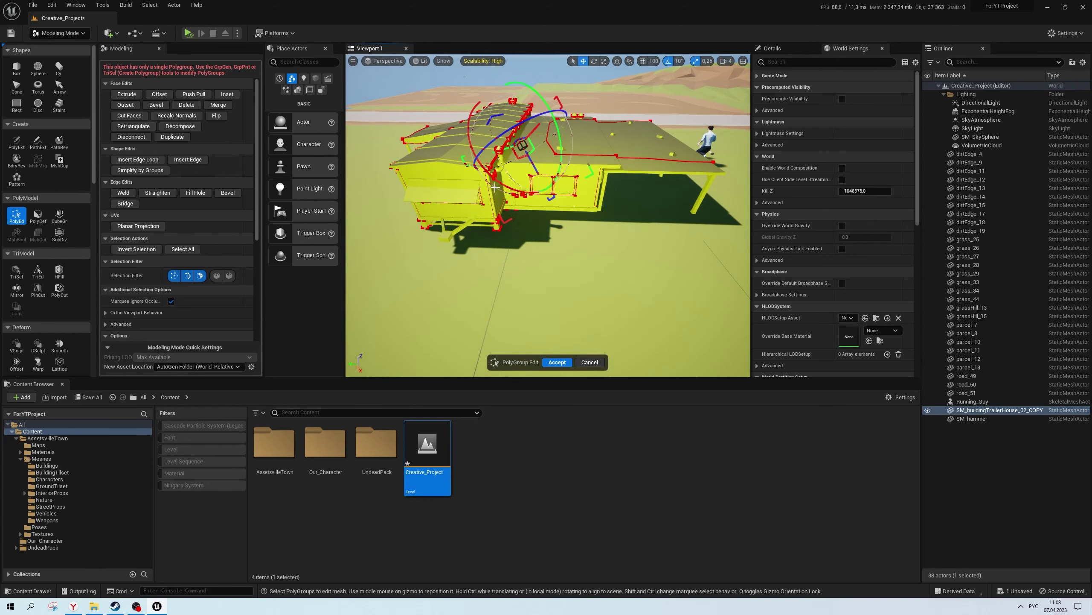
{"action": "left_click_drag", "start_coordinate": [495, 187], "coordinate": [461, 105], "text": "alt"}
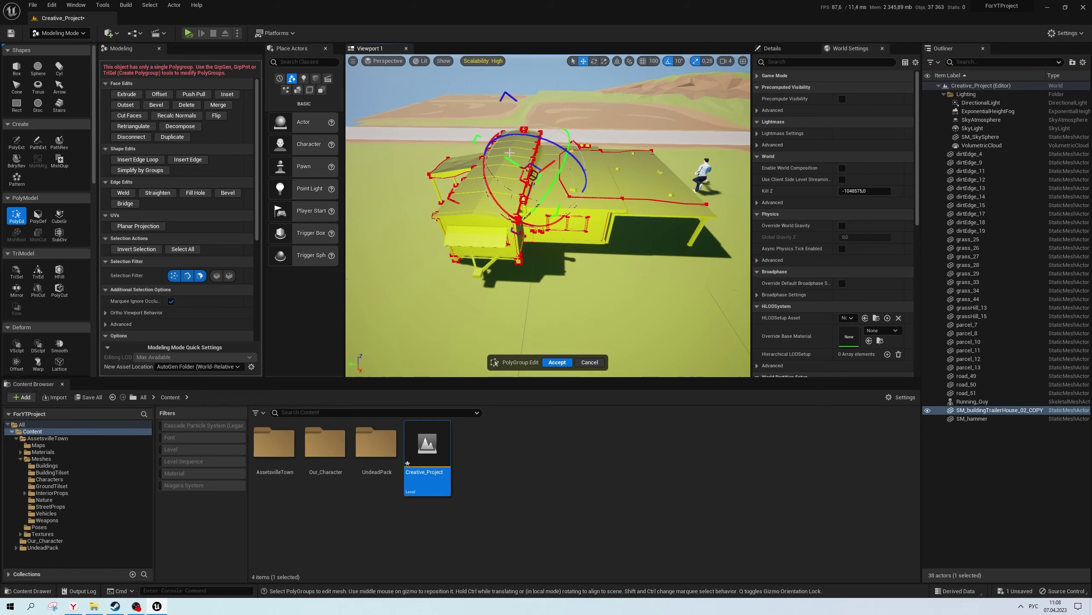
{"action": "left_click_drag", "start_coordinate": [509, 153], "coordinate": [545, 174], "text": "alt"}
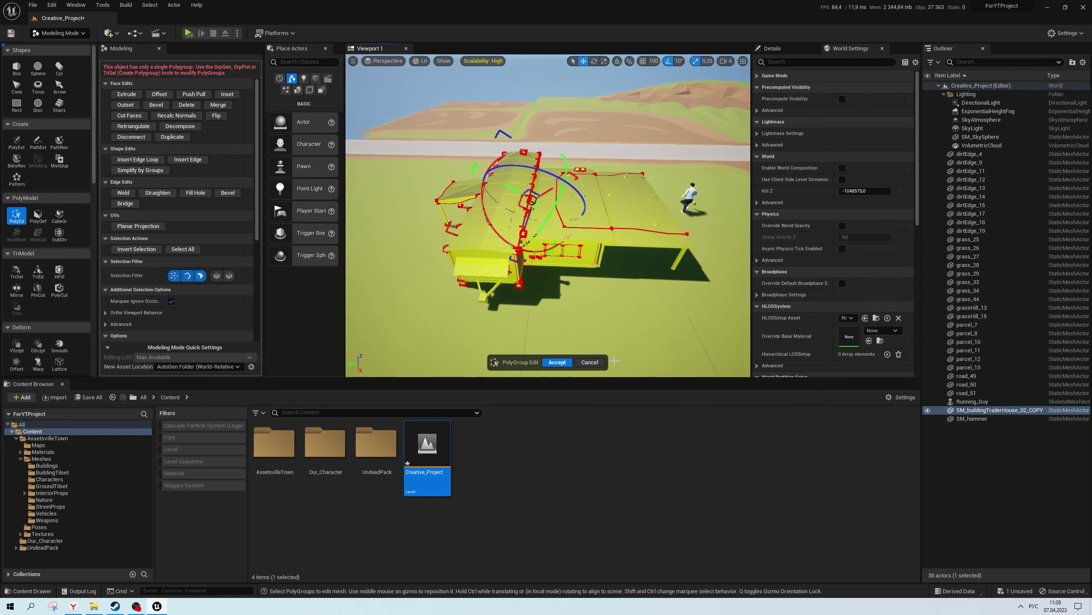
{"action": "left_click", "coordinate": [587, 363]}
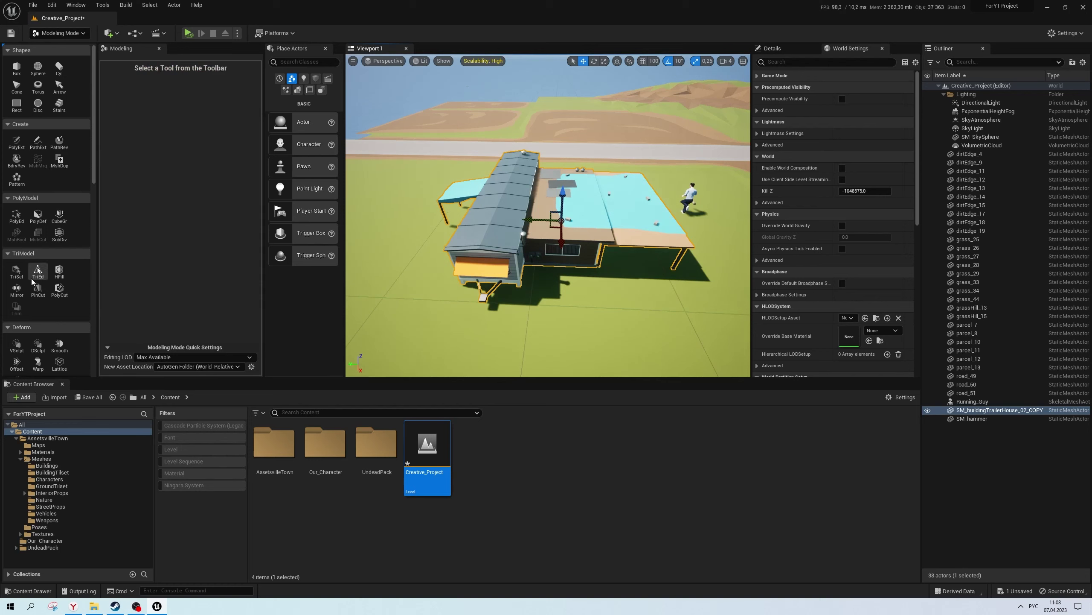
Select and delete the left roof triangles with TriSel, then dismiss the crash report
{"action": "left_click_drag", "start_coordinate": [623, 222], "coordinate": [654, 224], "text": "alt"}
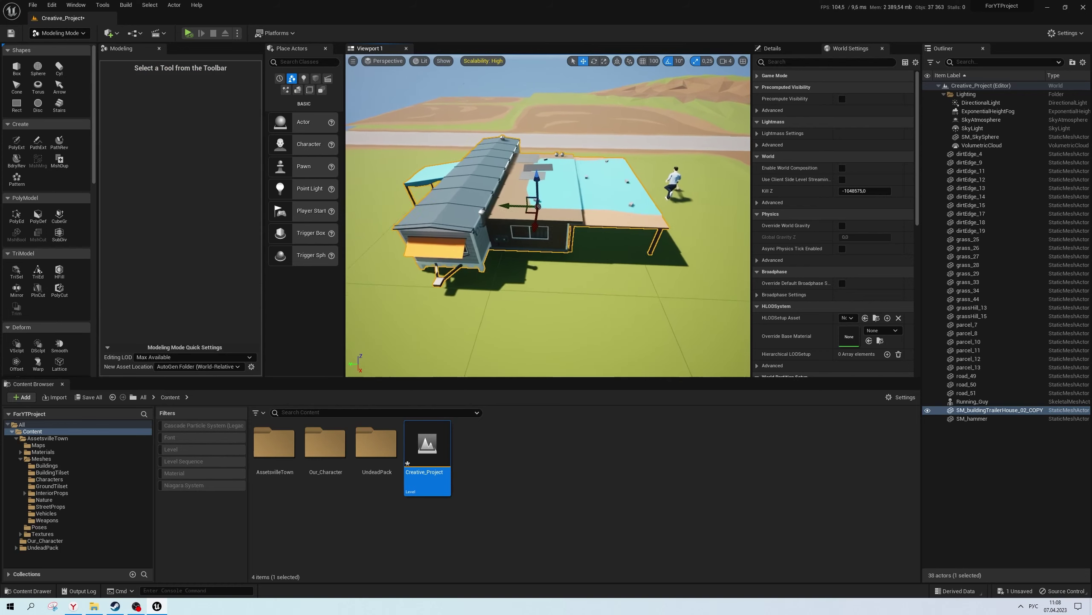
{"action": "left_click", "coordinate": [16, 271]}
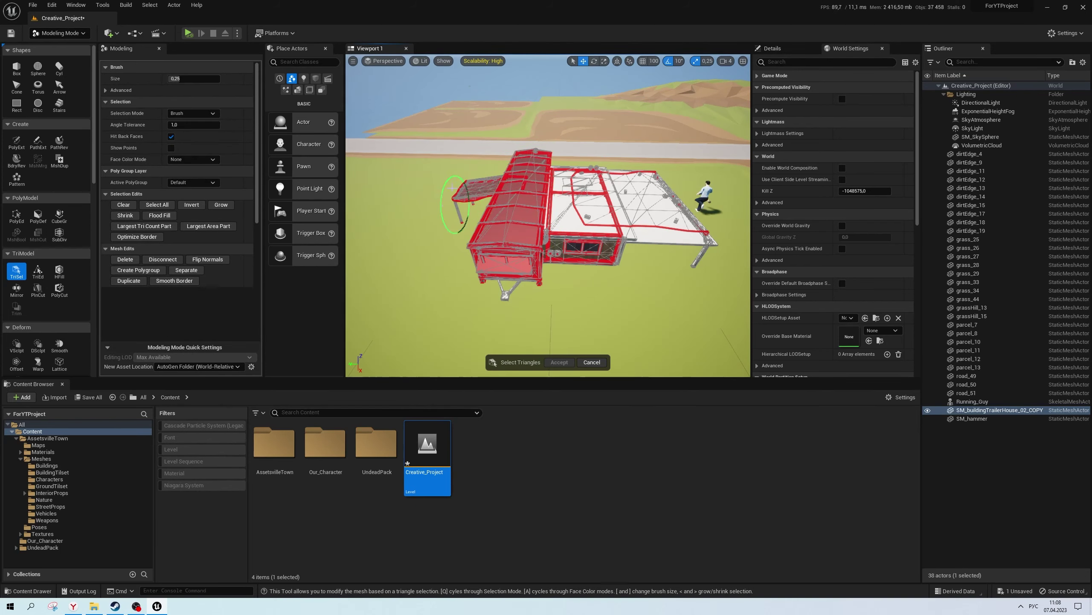
{"action": "mouse_move", "coordinate": [602, 272]}
{"action": "left_mouse_down", "text": "alt"}
{"action": "mouse_move", "coordinate": [507, 216]}
{"action": "mouse_move", "coordinate": [733, 160]}
{"action": "mouse_move", "coordinate": [625, 249]}
{"action": "mouse_move", "coordinate": [529, 186]}
{"action": "left_mouse_up", "text": "alt"}
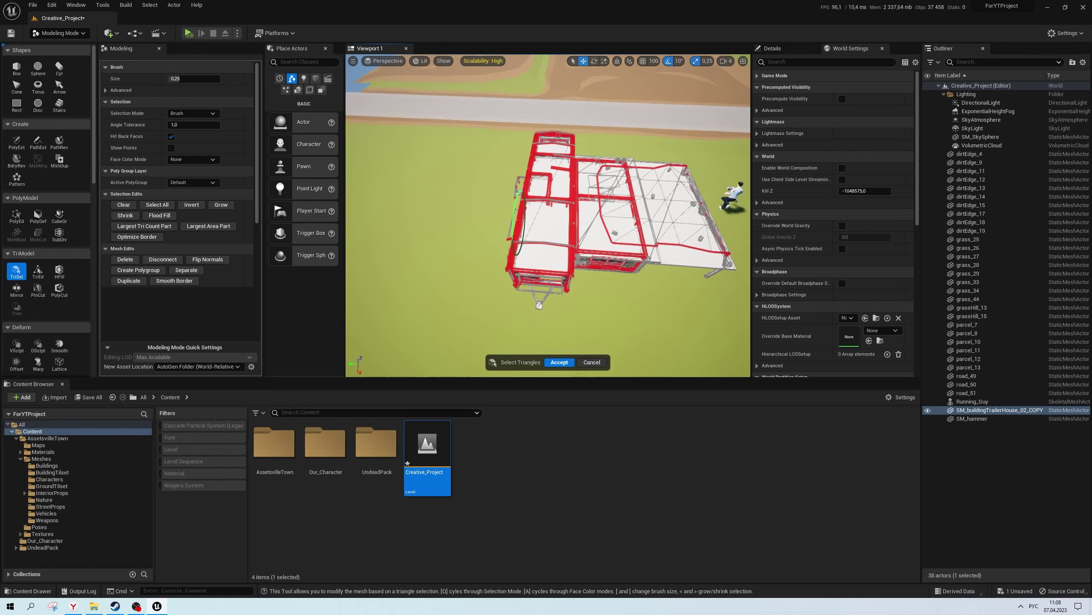
{"action": "left_click_drag", "start_coordinate": [529, 261], "coordinate": [538, 281]}
{"action": "key", "text": "Delete"}
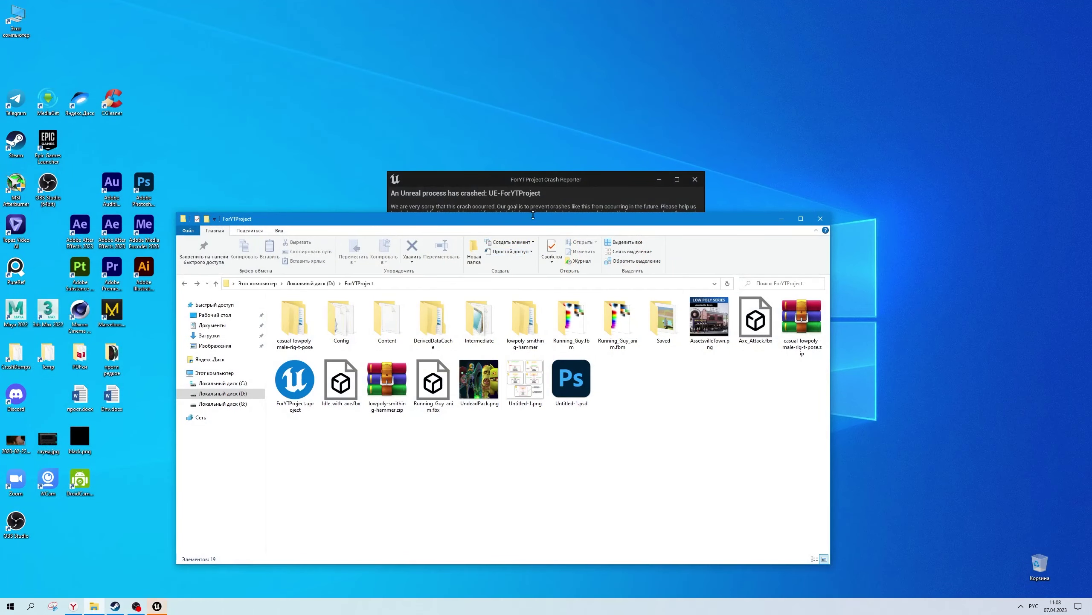
{"action": "left_click", "coordinate": [440, 390]}
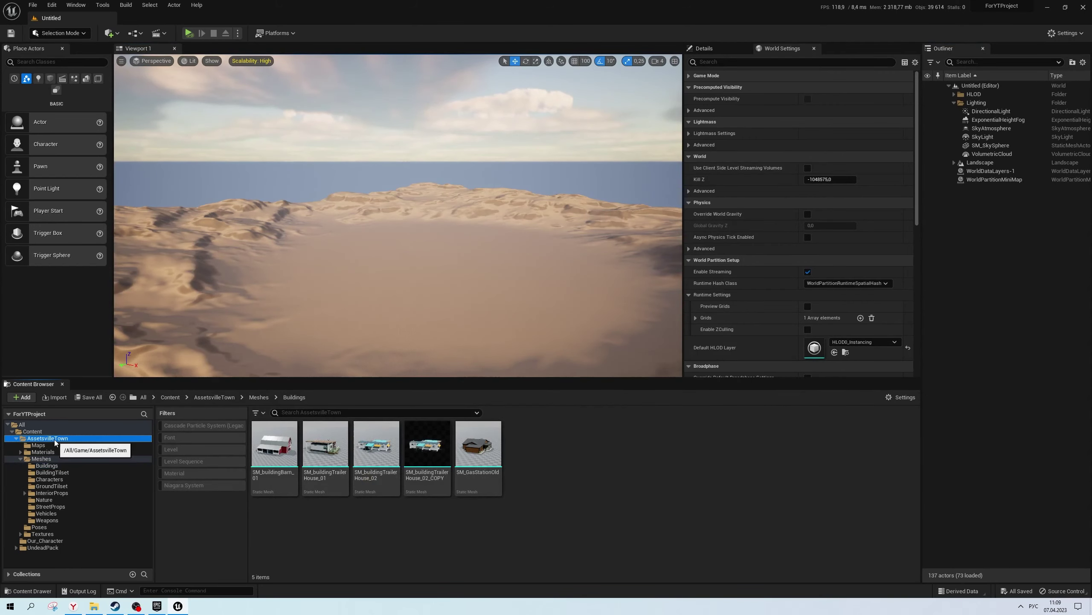
Reopen the Creative_Project level from the Content folder
{"action": "left_click", "coordinate": [48, 438]}
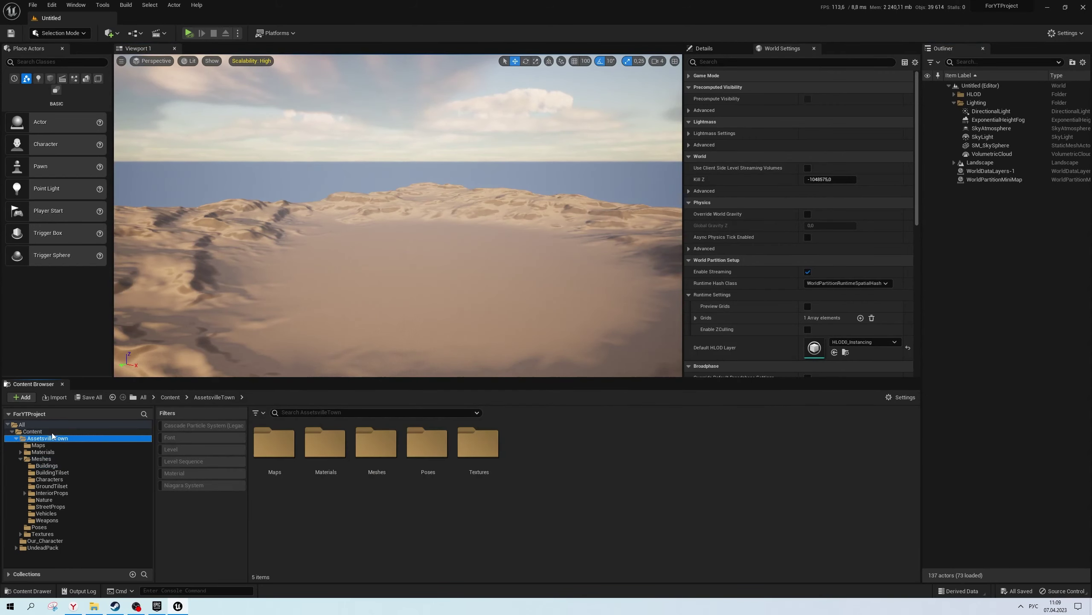
{"action": "left_click", "coordinate": [33, 431]}
{"action": "double_click", "coordinate": [427, 456]}
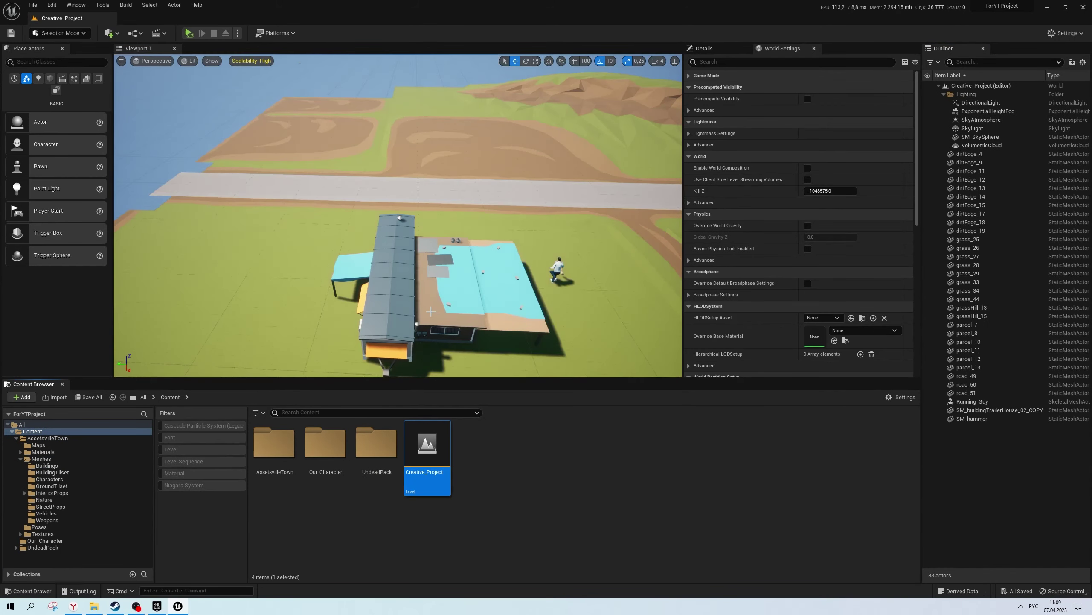
Place SM_buildingTrailerHouse_01 from AssetsvilleTown/Meshes/Buildings into the level
{"action": "scroll", "coordinate": [465, 274], "scroll_direction": "up", "scroll_amount": 3}
{"action": "scroll", "coordinate": [464, 274], "scroll_direction": "up", "scroll_amount": 3}
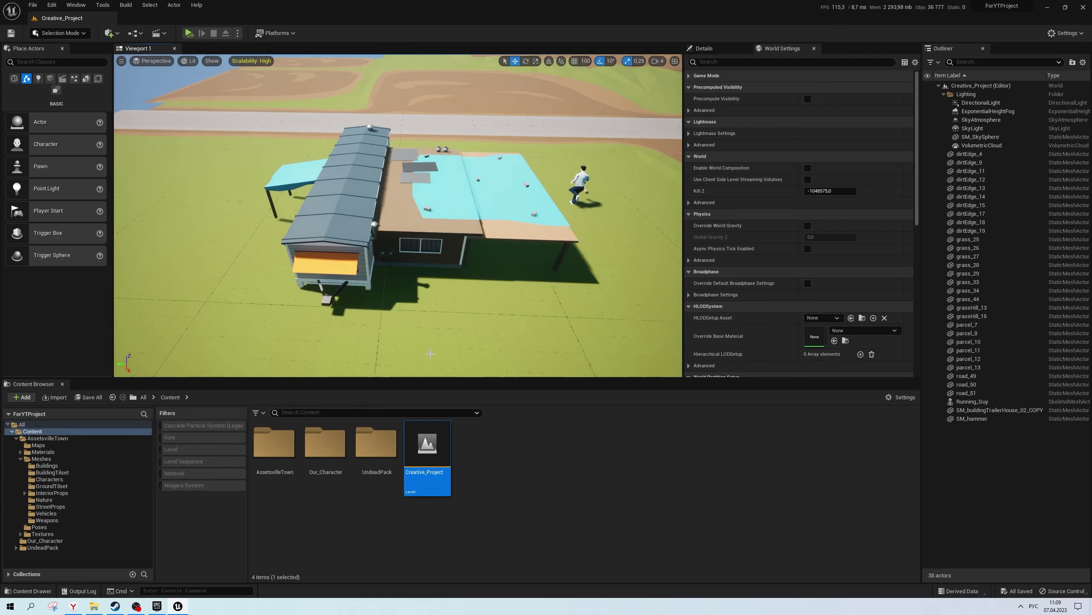
{"action": "left_click", "coordinate": [325, 443]}
{"action": "left_click", "coordinate": [279, 442]}
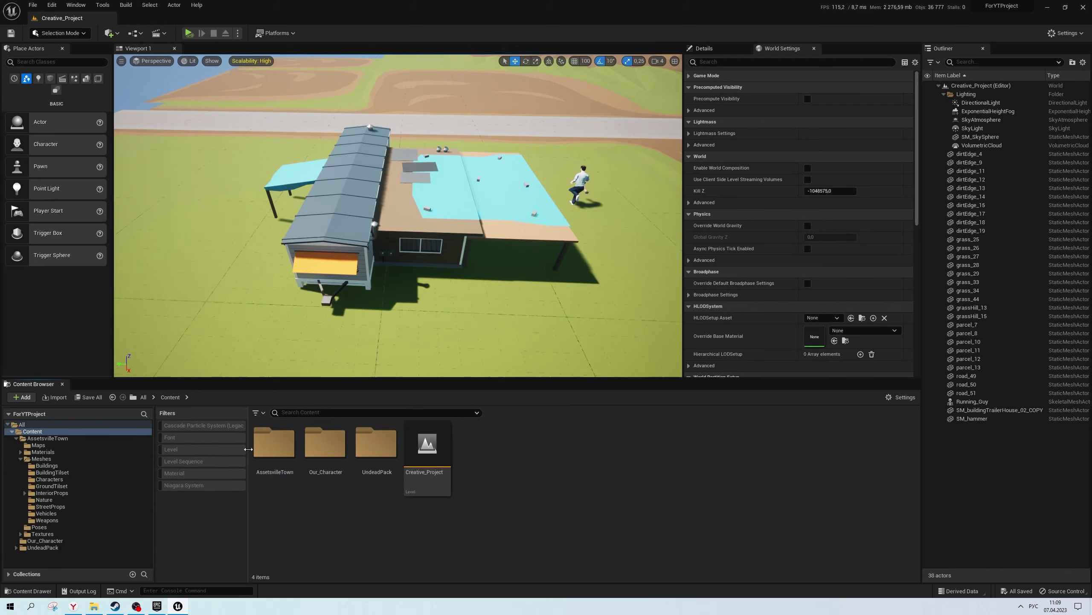
{"action": "double_click", "coordinate": [257, 446]}
{"action": "double_click", "coordinate": [325, 444]}
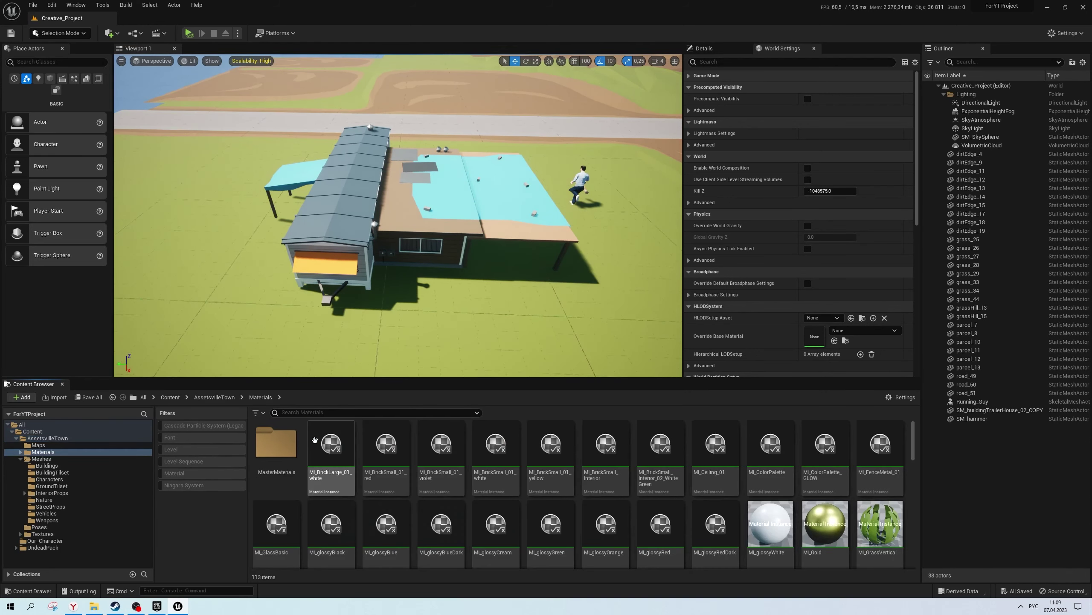
{"action": "key", "text": "alt+Left"}
{"action": "double_click", "coordinate": [379, 439]}
{"action": "left_click", "coordinate": [306, 473]}
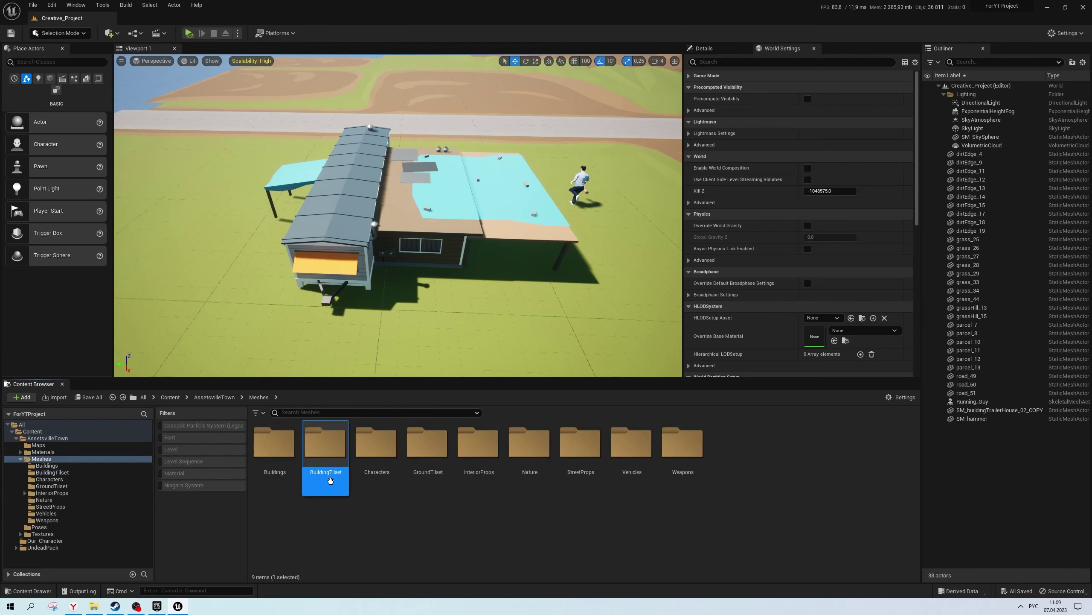
{"action": "double_click", "coordinate": [274, 444]}
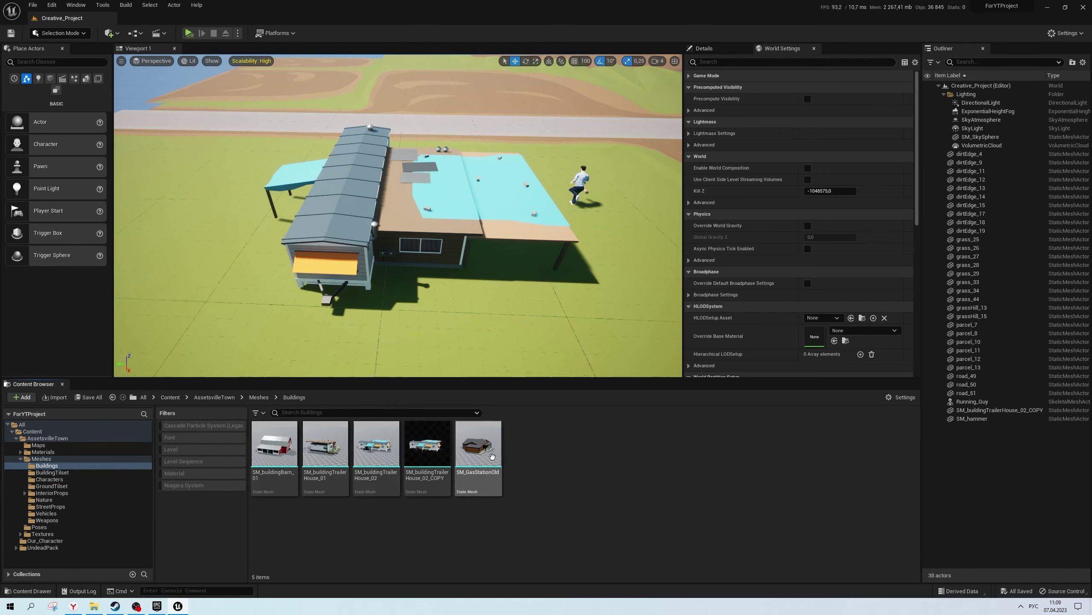
{"action": "left_click_drag", "start_coordinate": [326, 443], "coordinate": [202, 202]}
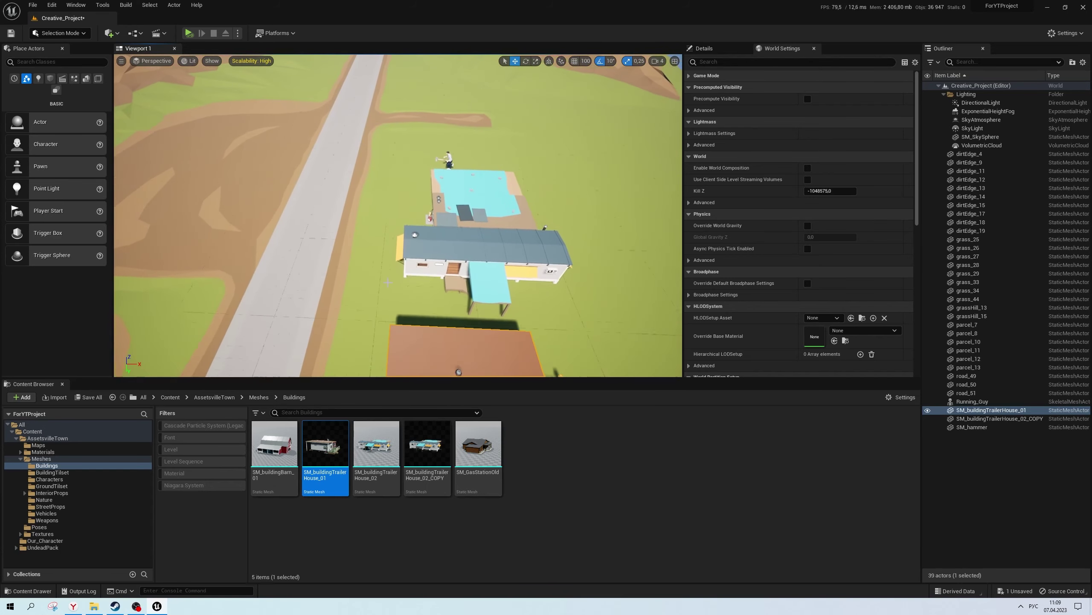
Delete the new SM_buildingTrailerHouse_01 and rotate the trailer house copy about 200°
{"action": "key", "text": "Delete"}
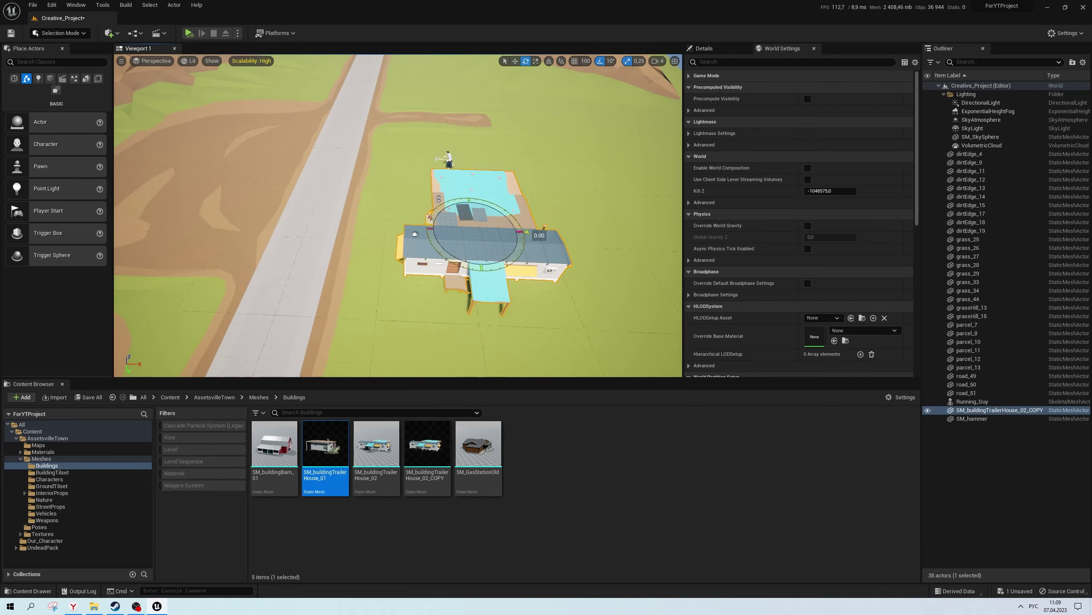
{"action": "left_click_drag", "start_coordinate": [534, 235], "coordinate": [420, 216]}
{"action": "key", "text": "w"}
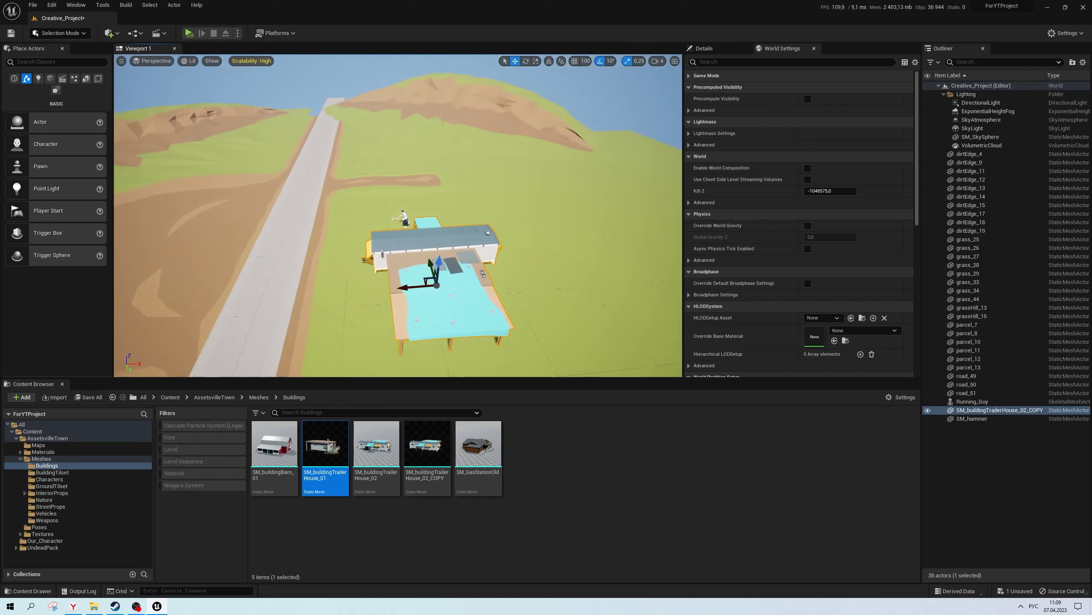
Locate the trailer copy's mesh asset in the browser and bring up its asset actions
{"action": "right_click_drag", "start_coordinate": [511, 289], "coordinate": [511, 289]}
{"action": "right_click_drag", "start_coordinate": [441, 247], "coordinate": [440, 247]}
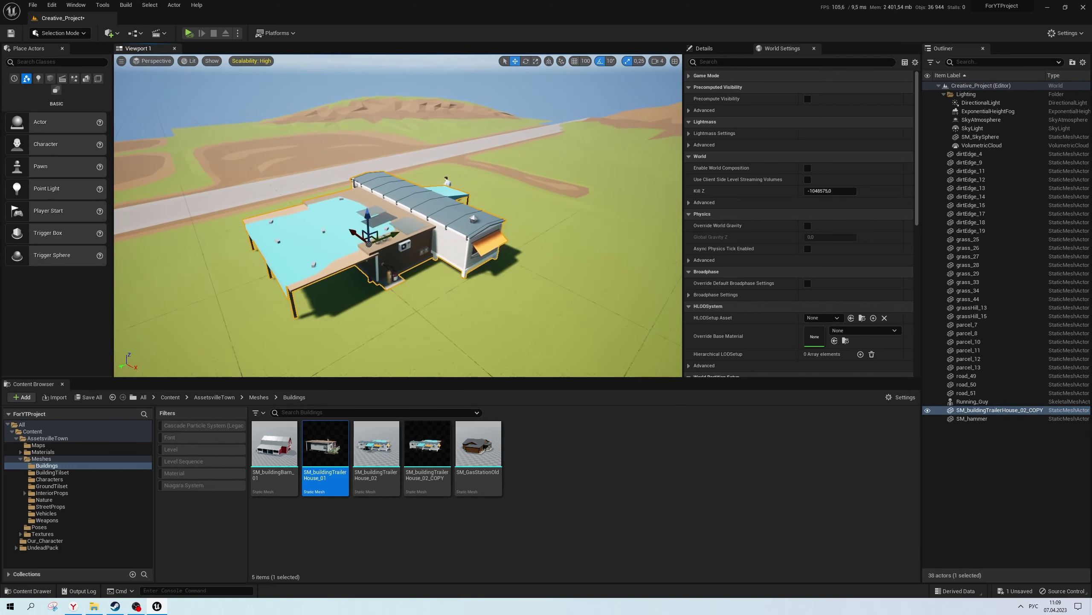
{"action": "right_click", "coordinate": [441, 247]}
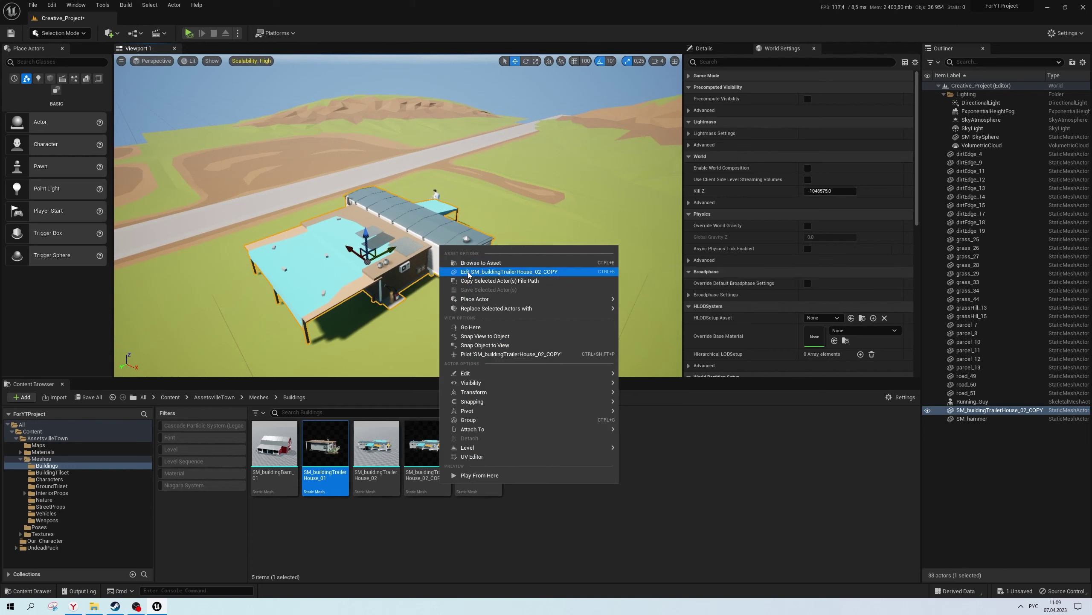
{"action": "left_click", "coordinate": [478, 265]}
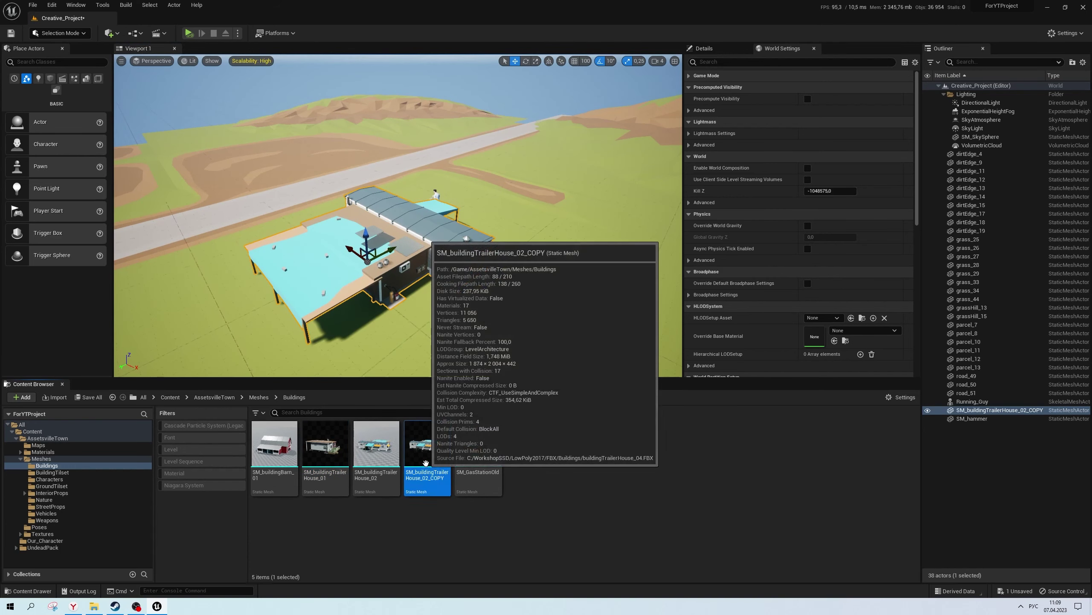
{"action": "right_click", "coordinate": [428, 456]}
{"action": "mouse_move", "coordinate": [507, 328]}
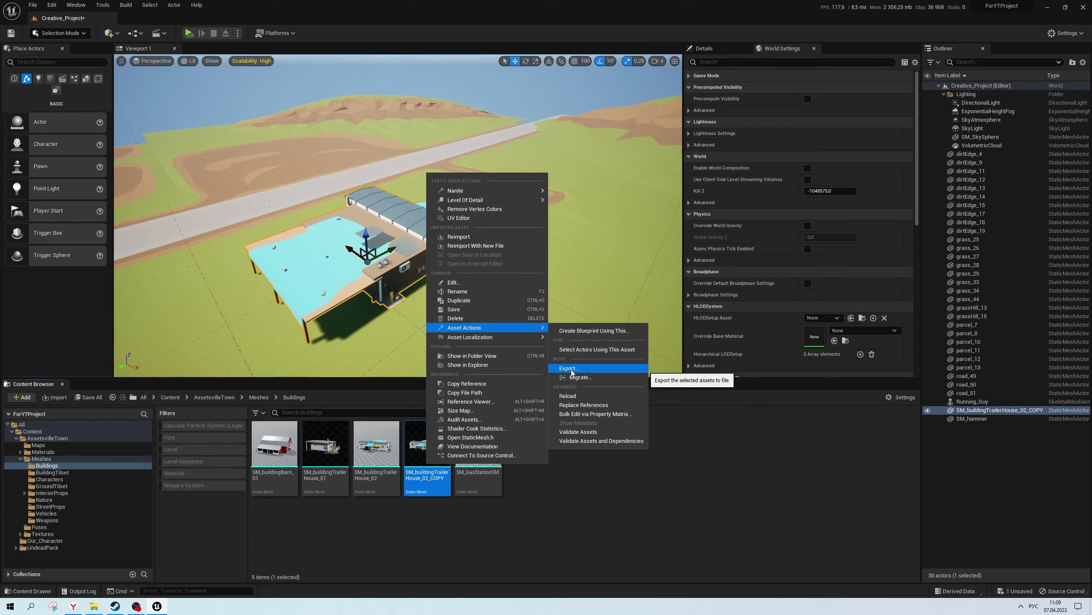
Export the copy mesh as TrailerHouse_FOR_EDIT.fbx into the ForYTProject folder
{"action": "left_click", "coordinate": [569, 368]}
{"action": "type", "text": "TrailerHouse_FOR_EDIT"}
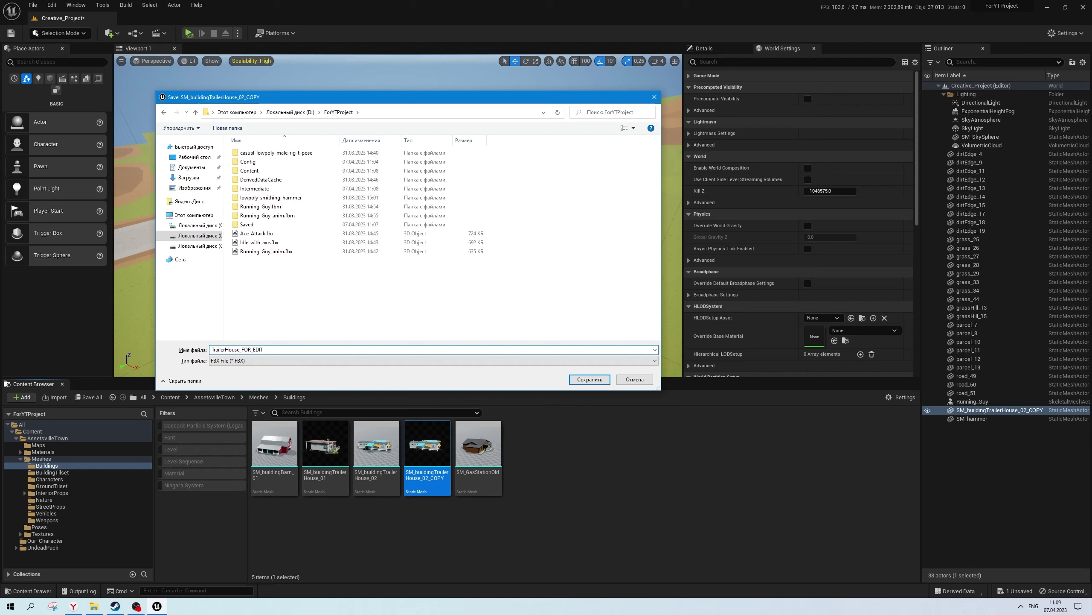
{"action": "left_click", "coordinate": [590, 378]}
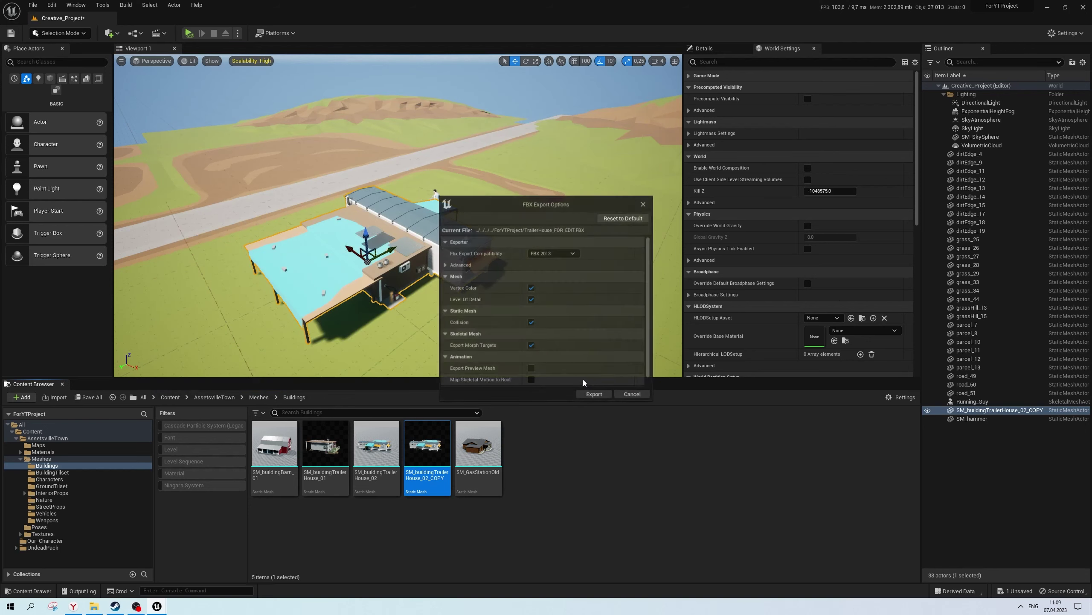
{"action": "left_click", "coordinate": [608, 399]}
{"action": "scroll", "coordinate": [426, 272], "scroll_direction": "up", "scroll_amount": 3}
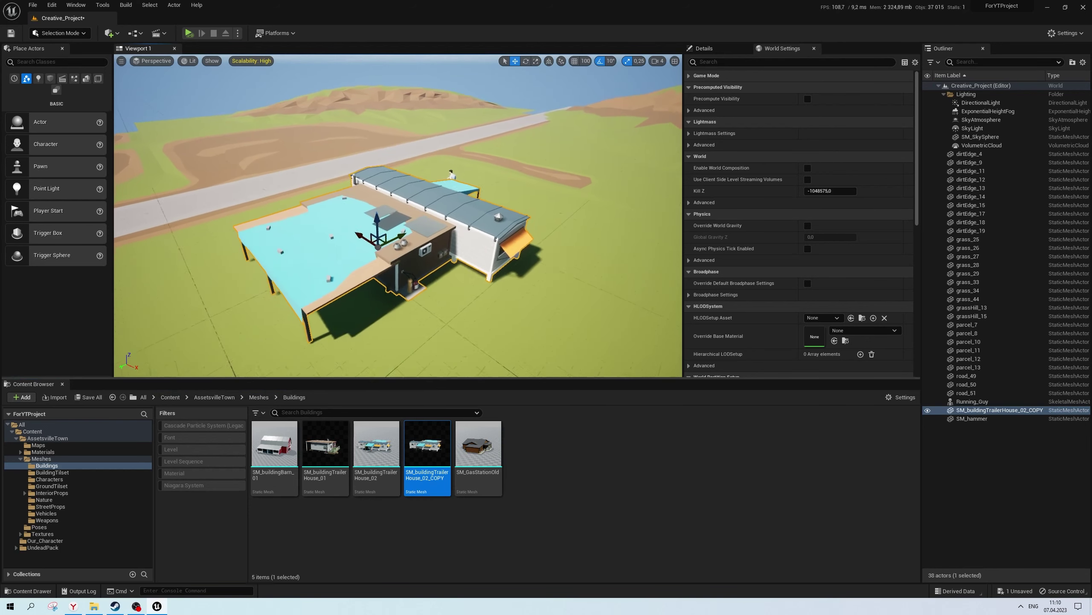
Show the trailer copy's StaticMeshComponent and scroll down through its Materials elements
{"action": "left_click", "coordinate": [710, 50]}
{"action": "left_click", "coordinate": [736, 86]}
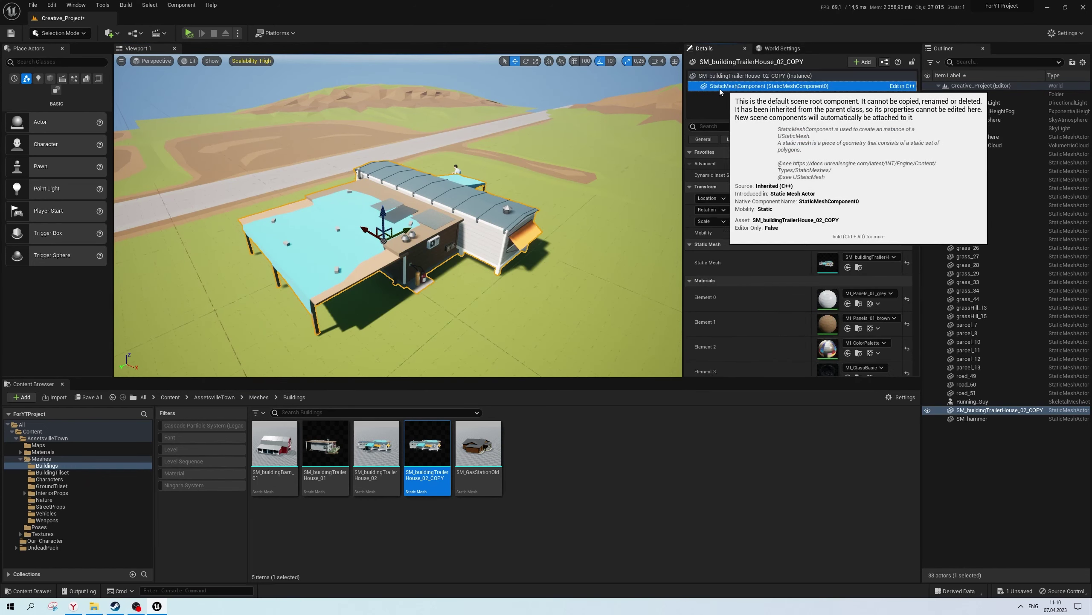
{"action": "scroll", "coordinate": [826, 301], "scroll_direction": "down", "scroll_amount": 5}
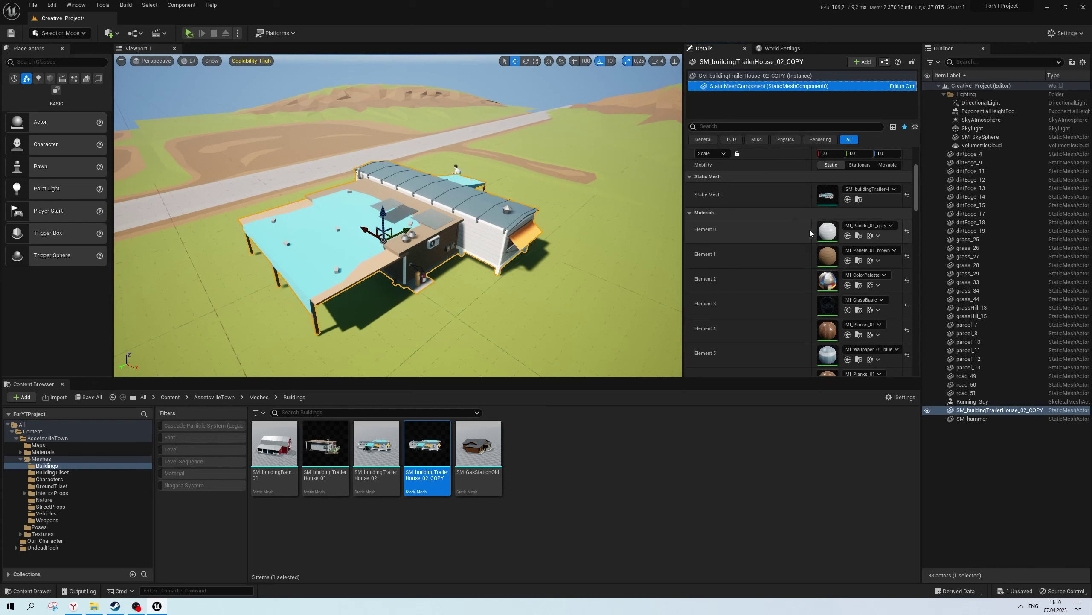
{"action": "scroll", "coordinate": [829, 315], "scroll_direction": "down", "scroll_amount": 2}
{"action": "scroll", "coordinate": [827, 312], "scroll_direction": "down", "scroll_amount": 2}
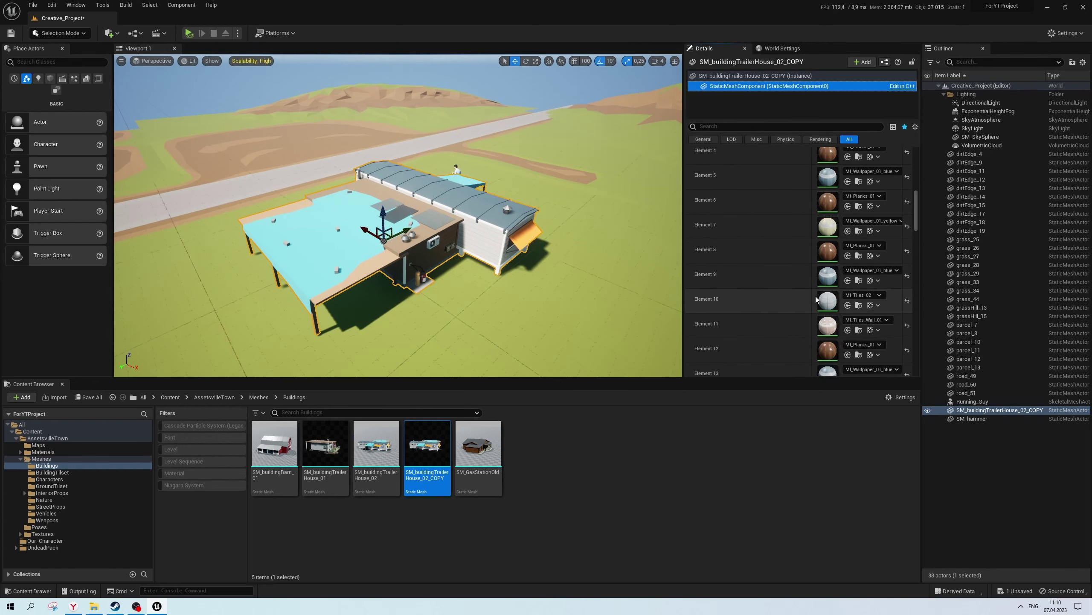
{"action": "scroll", "coordinate": [825, 308], "scroll_direction": "down", "scroll_amount": 2}
{"action": "scroll", "coordinate": [821, 302], "scroll_direction": "down", "scroll_amount": 2}
Scroll back up to Element 0 and fly the view closer around the trailer house
{"action": "scroll", "coordinate": [822, 290], "scroll_direction": "up", "scroll_amount": 2}
{"action": "scroll", "coordinate": [826, 273], "scroll_direction": "up", "scroll_amount": 2}
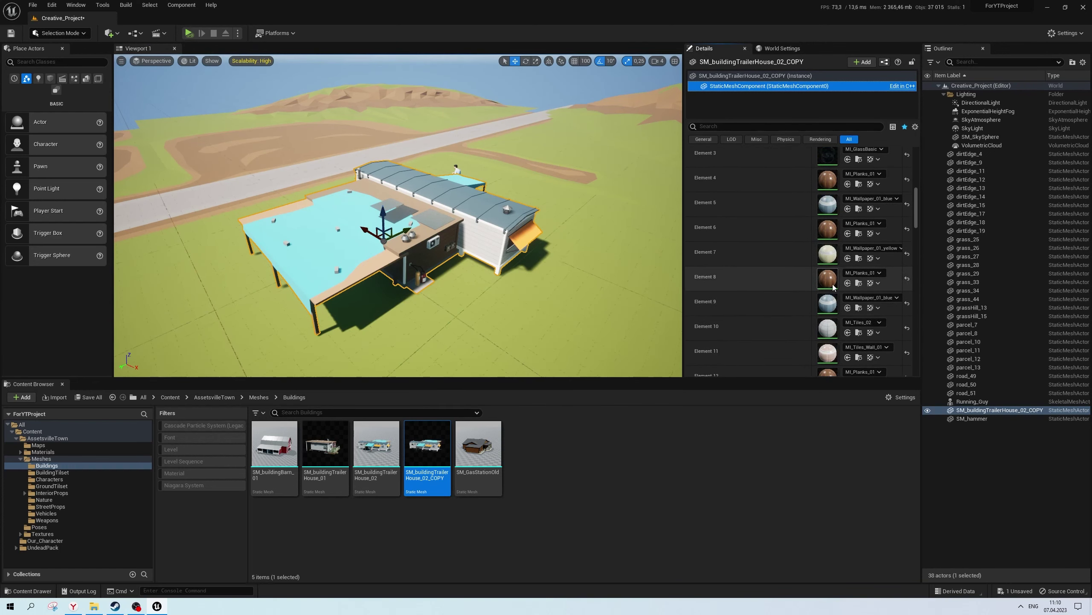
{"action": "scroll", "coordinate": [830, 257], "scroll_direction": "up", "scroll_amount": 2}
{"action": "scroll", "coordinate": [833, 235], "scroll_direction": "up", "scroll_amount": 2}
{"action": "scroll", "coordinate": [808, 244], "scroll_direction": "up", "scroll_amount": 1}
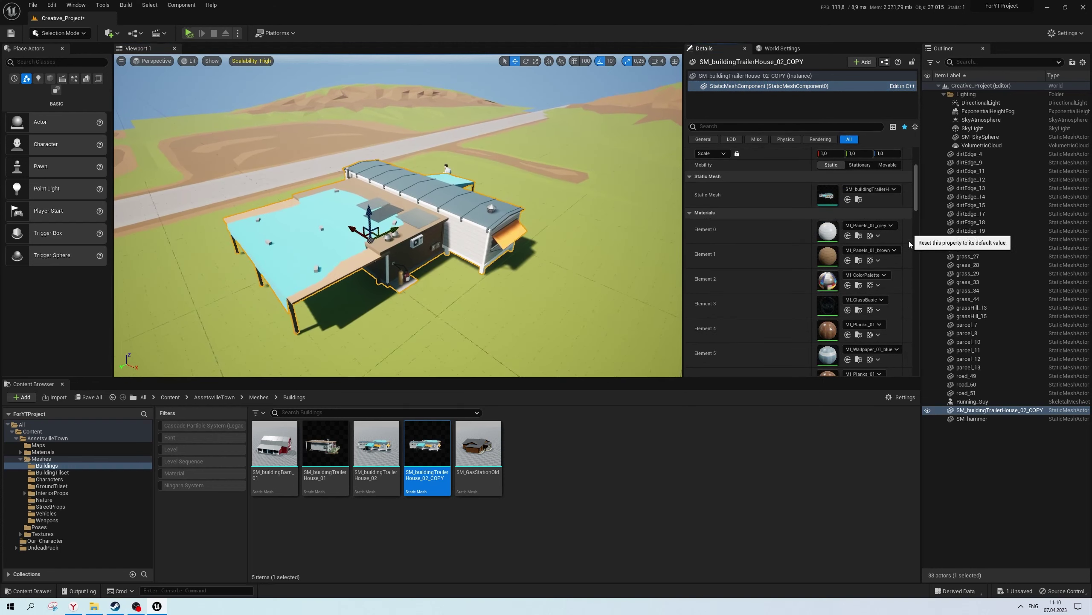
{"action": "mouse_move", "coordinate": [387, 206]}
{"action": "right_mouse_down"}
{"action": "mouse_move", "coordinate": [378, 202]}
{"action": "mouse_move", "coordinate": [392, 185]}
{"action": "mouse_move", "coordinate": [409, 276]}
{"action": "mouse_move", "coordinate": [428, 271]}
{"action": "right_mouse_up"}
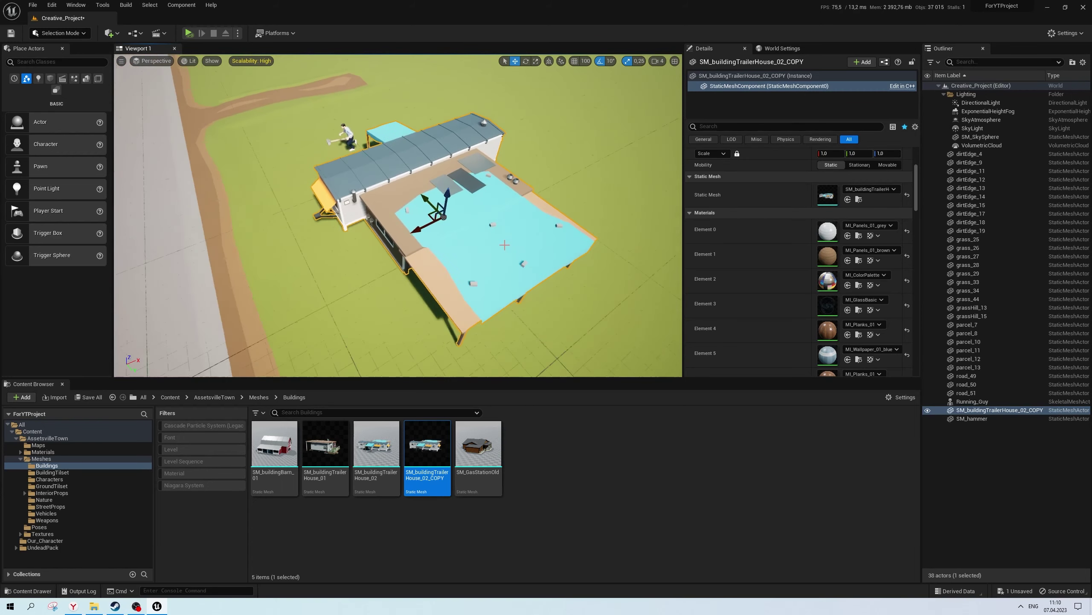
{"action": "right_click_drag", "start_coordinate": [522, 231], "coordinate": [521, 231]}
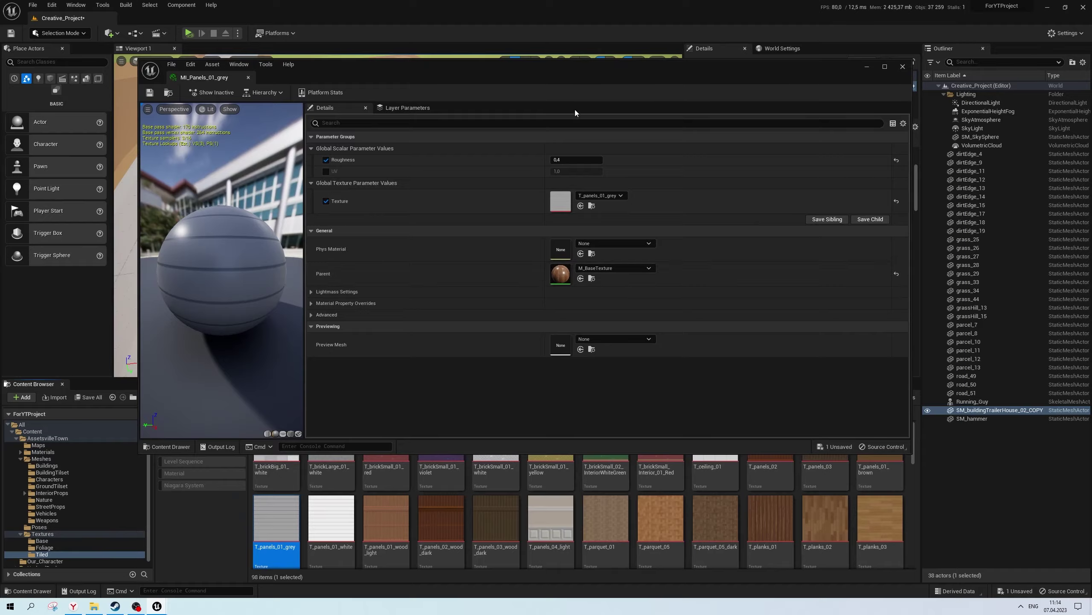
Open MI_ColorPalette and its parent M_BaseColorPalette graph to inspect the T_colorPalette2048 texture node
{"action": "left_click_drag", "start_coordinate": [575, 113], "coordinate": [951, 485]}
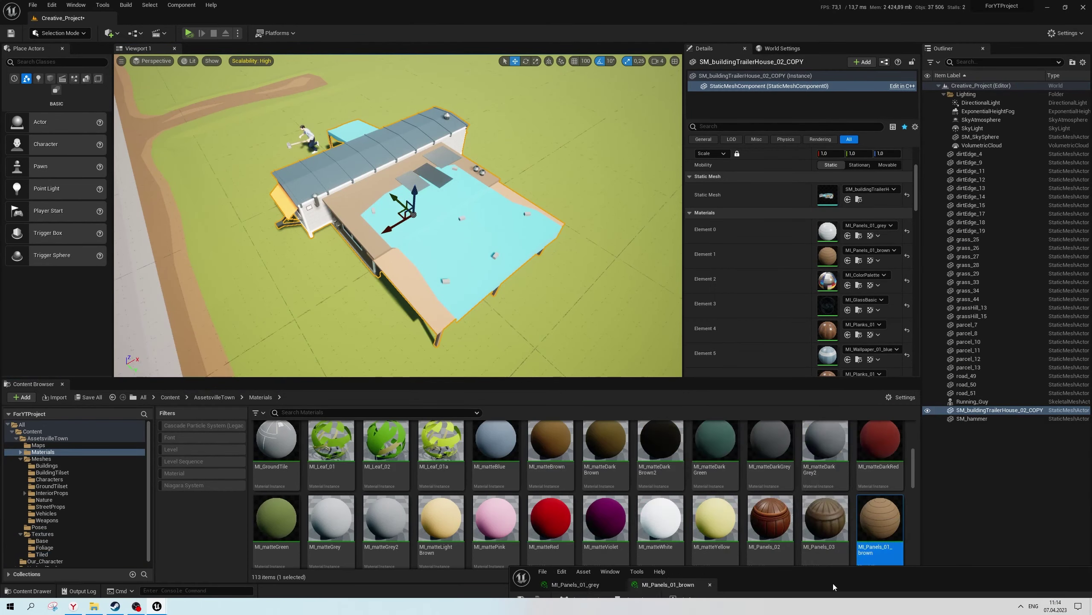
{"action": "left_click", "coordinate": [877, 349]}
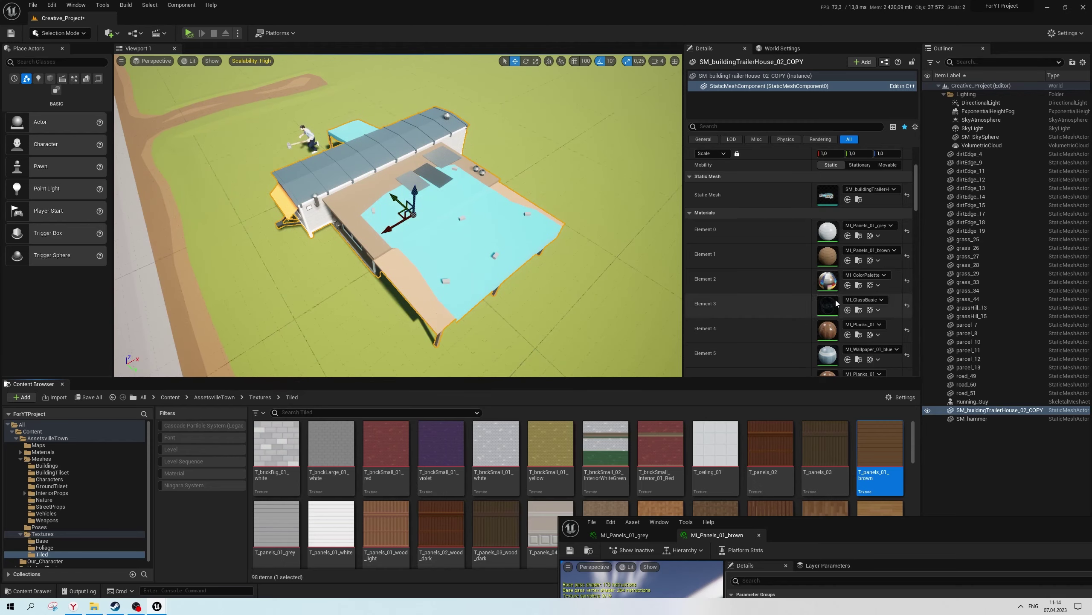
{"action": "left_click", "coordinate": [859, 285]}
{"action": "double_click", "coordinate": [827, 280]}
{"action": "double_click", "coordinate": [767, 380]}
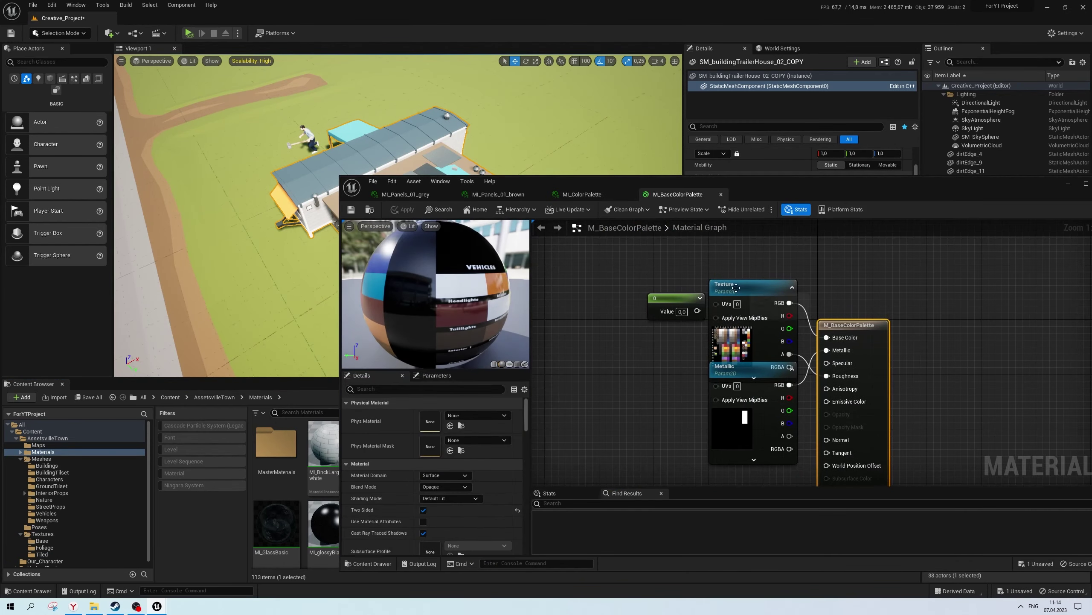
{"action": "left_click", "coordinate": [736, 288]}
{"action": "left_click", "coordinate": [461, 451]}
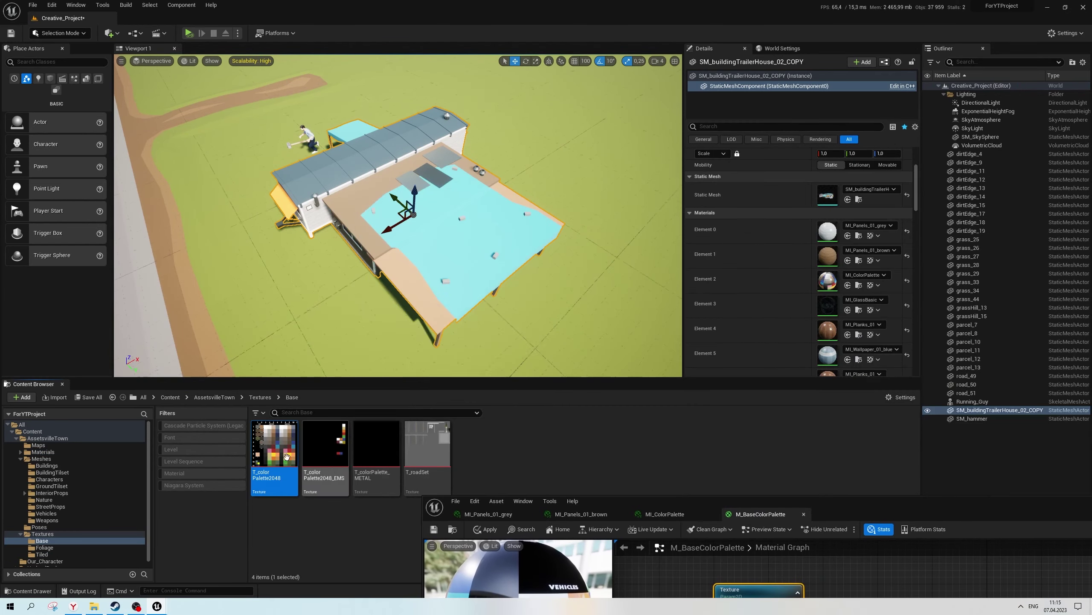
Open MI_Planks_01 and export its T_planks_01 texture
{"action": "scroll", "coordinate": [757, 280], "scroll_direction": "down", "scroll_amount": 2}
{"action": "left_click", "coordinate": [859, 294]}
{"action": "double_click", "coordinate": [827, 289]}
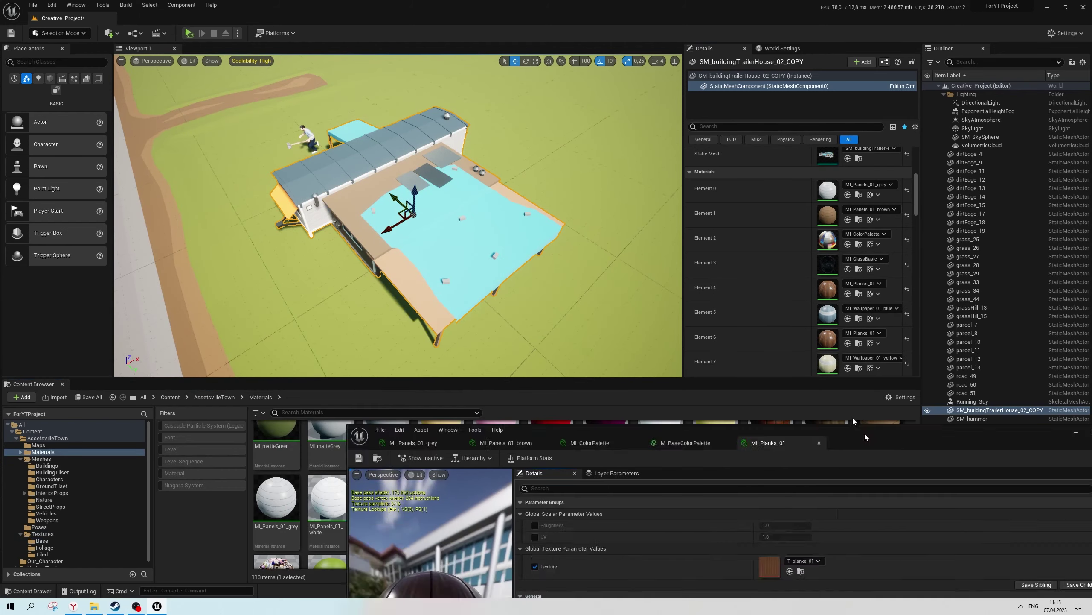
{"action": "left_click_drag", "start_coordinate": [865, 437], "coordinate": [781, 196]}
{"action": "left_click", "coordinate": [717, 329]}
{"action": "right_click", "coordinate": [770, 521]}
{"action": "left_click", "coordinate": [924, 357]}
{"action": "left_click", "coordinate": [585, 378]}
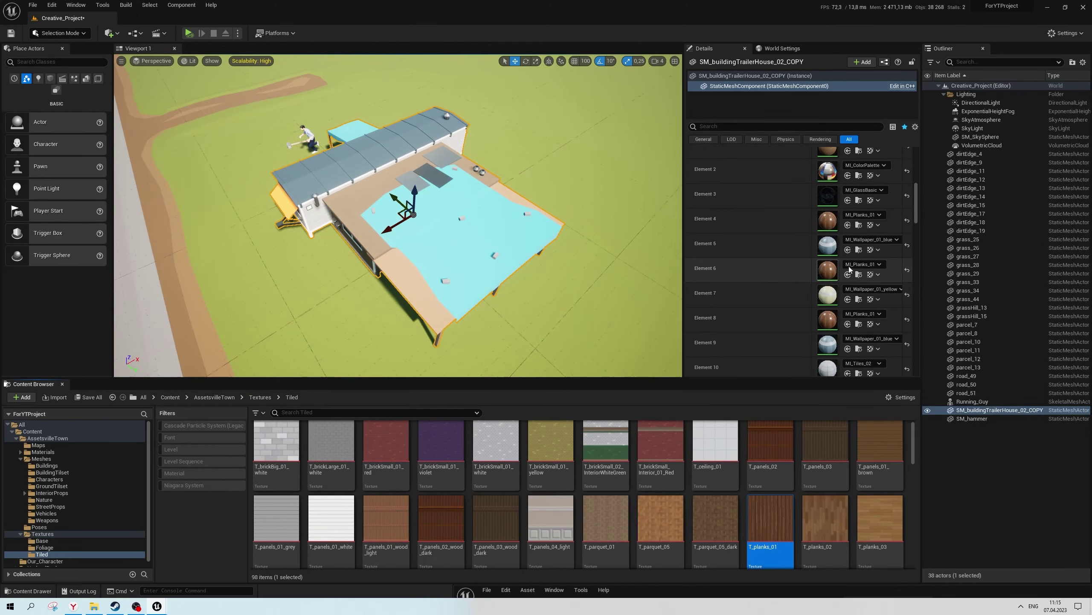
Open MI_Wallpaper_01_blue and export its blue wallpaper texture
{"action": "left_click", "coordinate": [859, 249]}
{"action": "right_click", "coordinate": [880, 520]}
{"action": "left_click", "coordinate": [985, 297]}
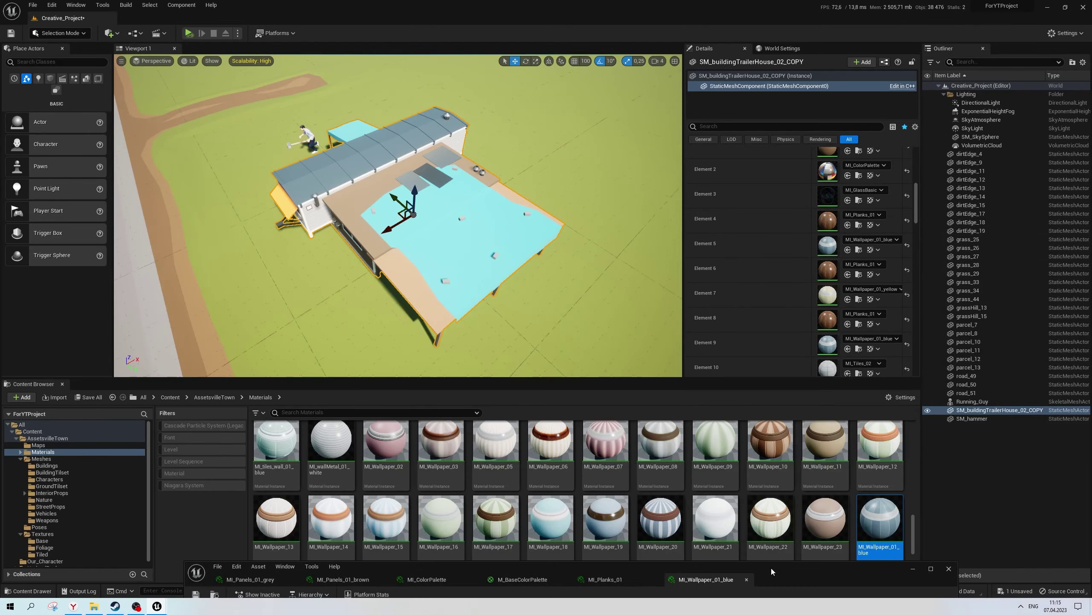
{"action": "left_click_drag", "start_coordinate": [772, 568], "coordinate": [864, 555]}
{"action": "right_click", "coordinate": [812, 523]}
{"action": "left_click", "coordinate": [964, 430]}
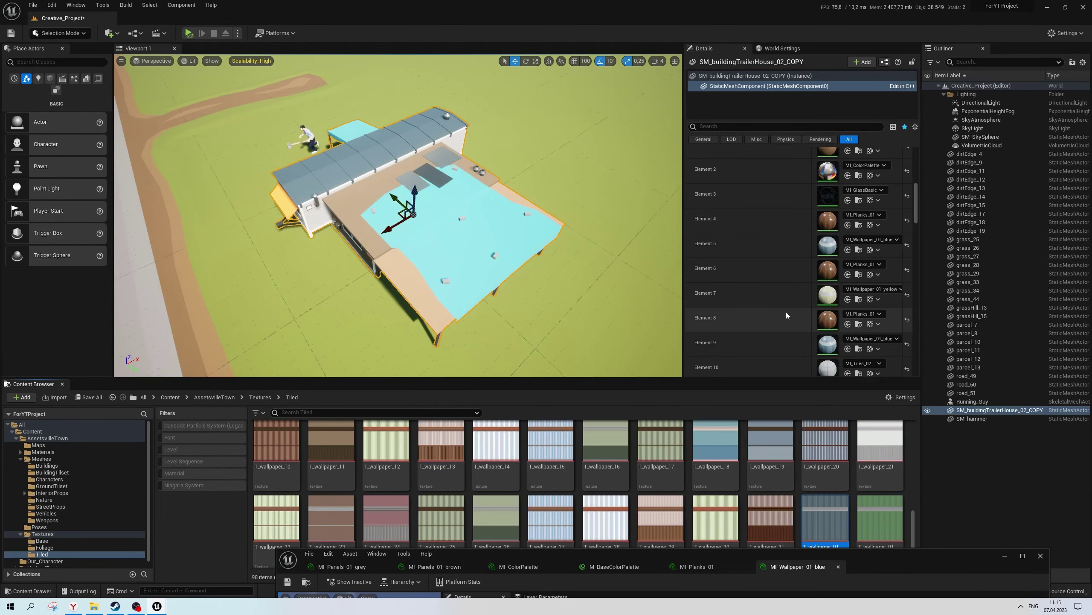
Open MI_Wallpaper_01_yellow and export its yellow wallpaper texture
{"action": "left_click", "coordinate": [859, 299]}
{"action": "right_click", "coordinate": [331, 516]}
{"action": "mouse_move", "coordinate": [446, 387]}
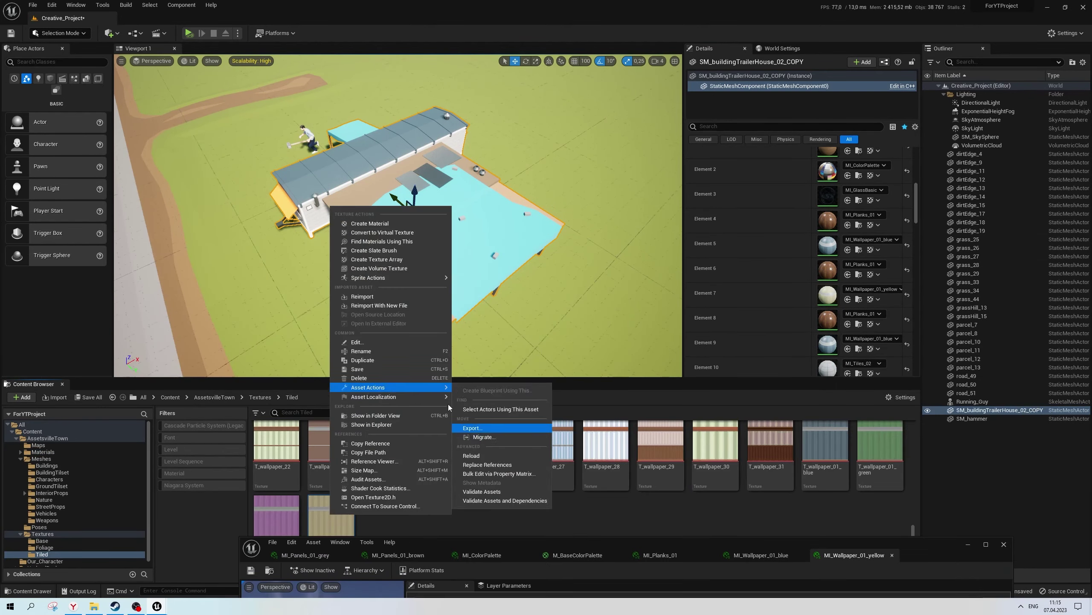
{"action": "left_click", "coordinate": [473, 427]}
{"action": "key", "text": "Return"}
Open MI_Tiles_02 and check the T_tiles_02 texture's actions
{"action": "scroll", "coordinate": [817, 258], "scroll_direction": "down", "scroll_amount": 3}
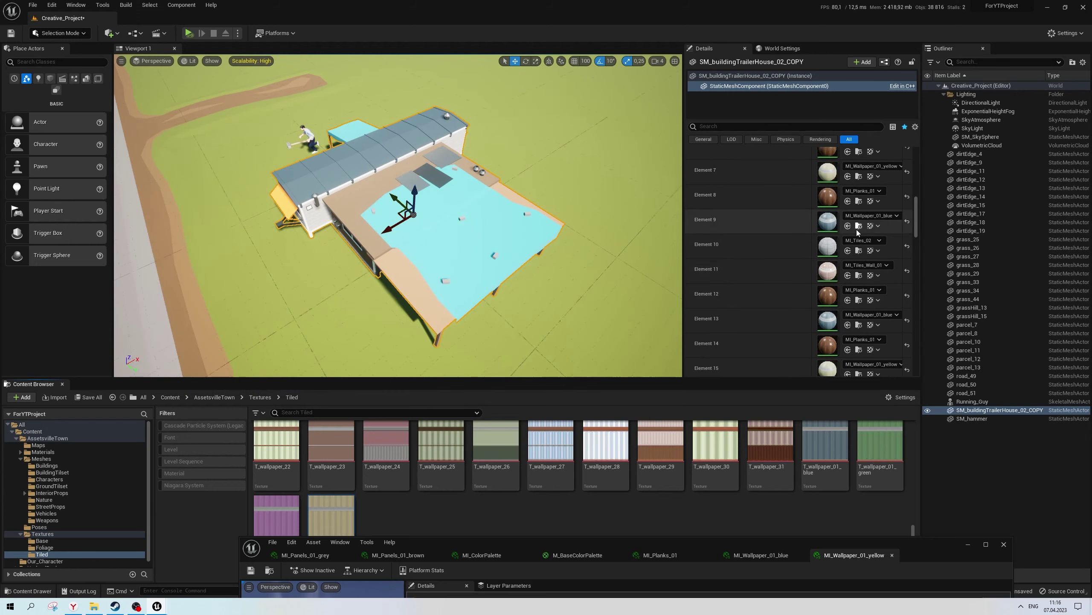
{"action": "left_click", "coordinate": [859, 250]}
{"action": "double_click", "coordinate": [441, 515]}
{"action": "right_click", "coordinate": [439, 523]}
{"action": "mouse_move", "coordinate": [493, 409]}
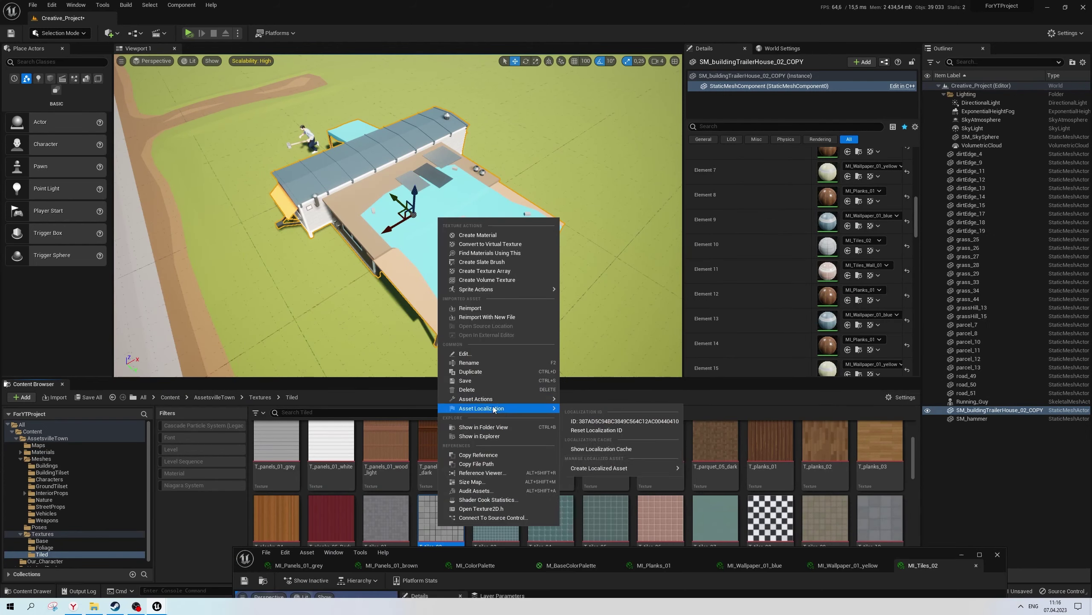
{"action": "left_click", "coordinate": [759, 338]}
Open MI_Tiles_Wall_01 and export its T_tiles_wall_01 texture
{"action": "left_click", "coordinate": [859, 275]}
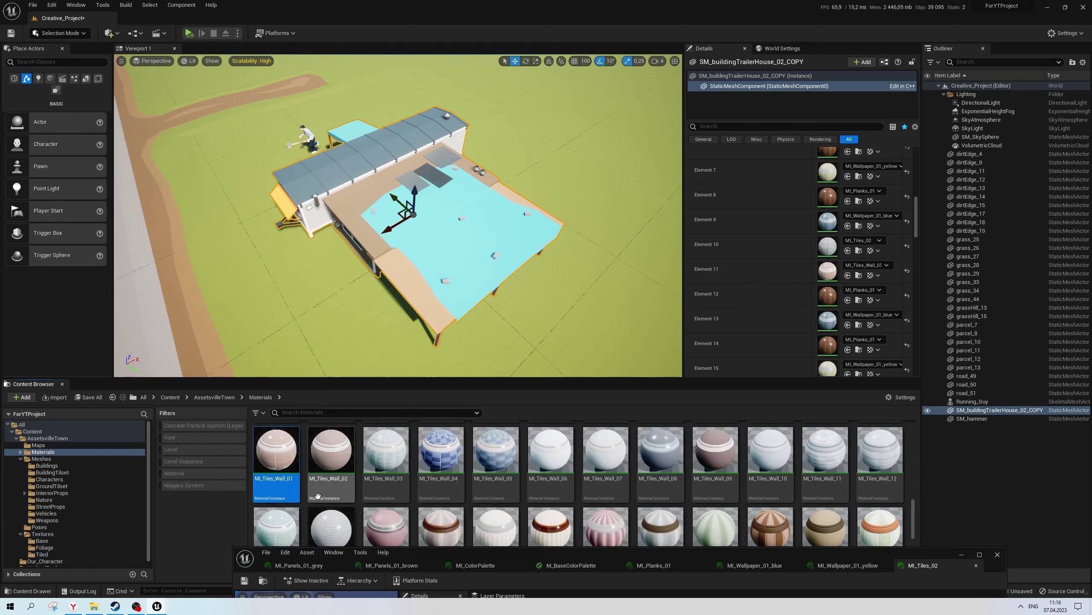
{"action": "double_click", "coordinate": [495, 514]}
{"action": "left_click", "coordinate": [705, 542]}
{"action": "right_click", "coordinate": [605, 529]}
{"action": "left_click", "coordinate": [509, 347]}
{"action": "key", "text": "Return"}
{"action": "scroll", "coordinate": [800, 258], "scroll_direction": "down", "scroll_amount": 2}
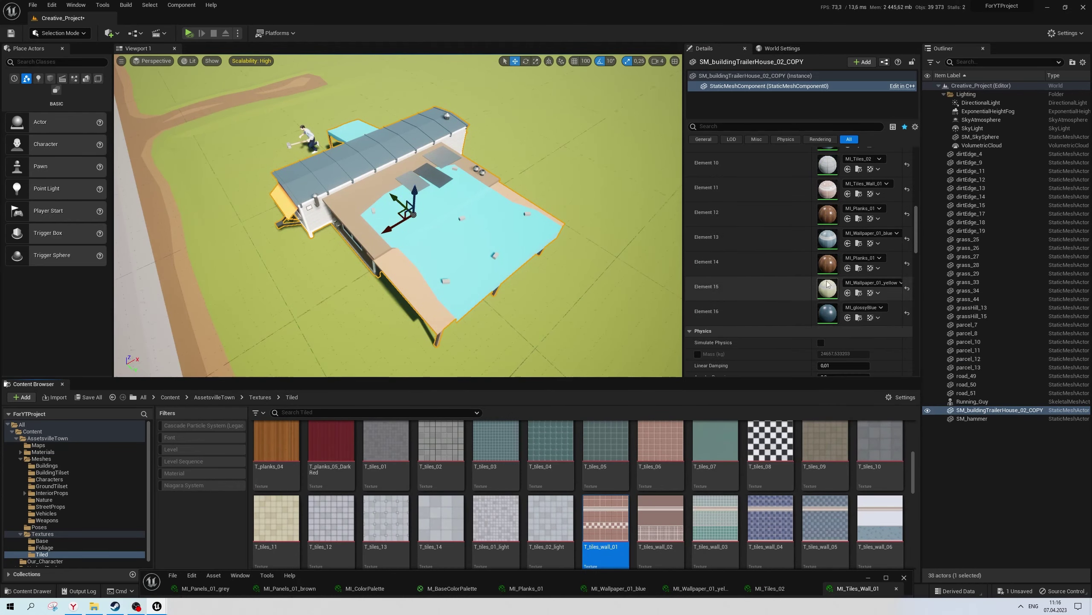
Confirm the last export and create a new TrailerHouse folder in ForYTProject
{"action": "left_click", "coordinate": [859, 317]}
{"action": "double_click", "coordinate": [386, 519]}
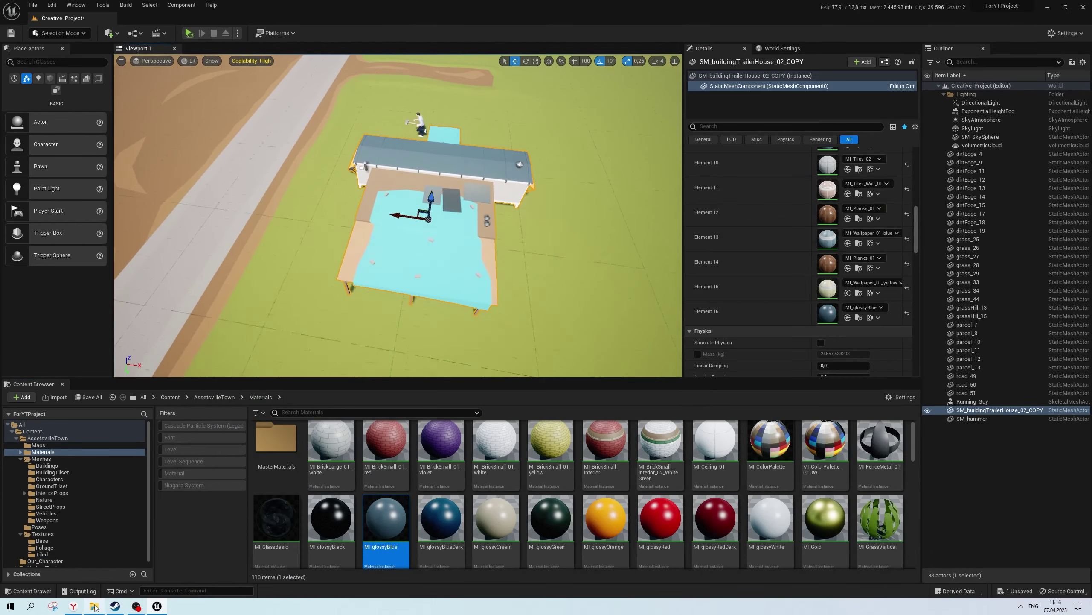
{"action": "right_click", "coordinate": [316, 475]}
{"action": "left_click", "coordinate": [516, 470]}
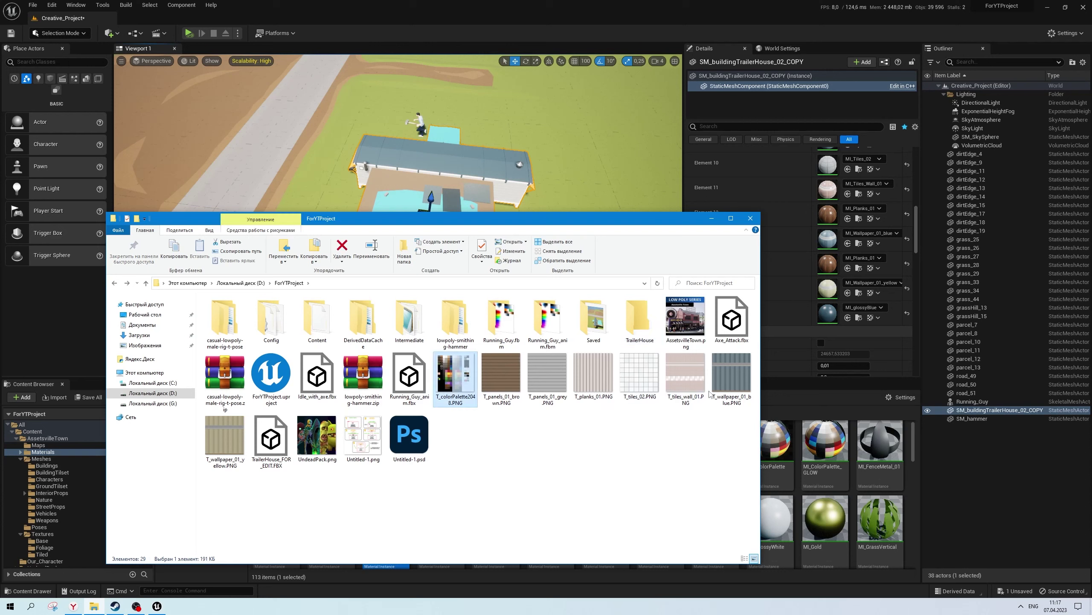
Move the eight textures and TrailerHouse_FOR_EDIT.FBX into the TrailerHouse folder and open it
{"action": "left_click", "coordinate": [226, 434], "text": "shift"}
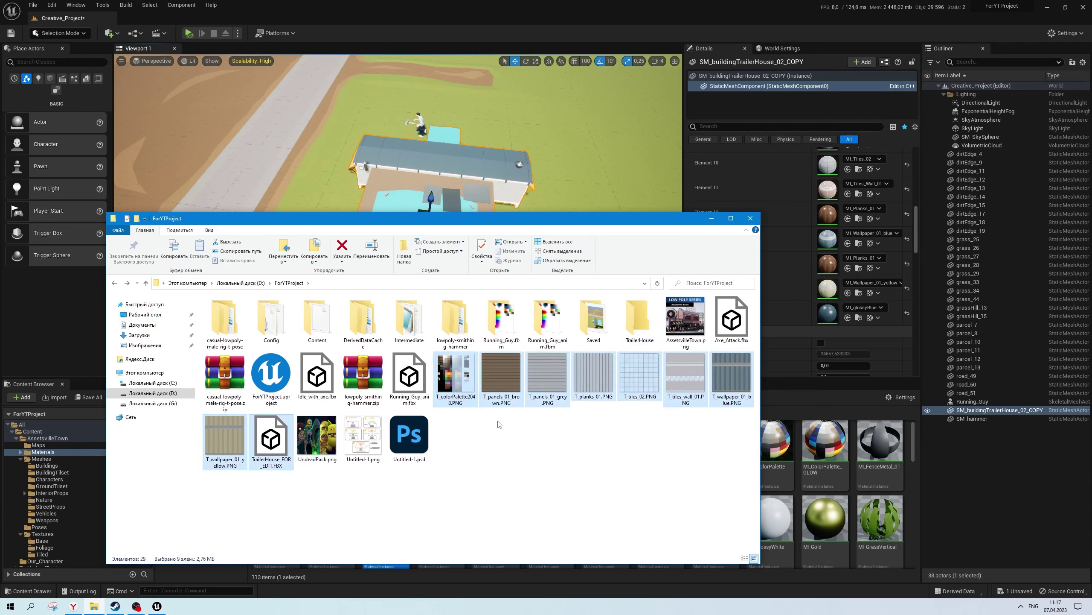
{"action": "left_click_drag", "start_coordinate": [636, 336], "coordinate": [635, 337]}
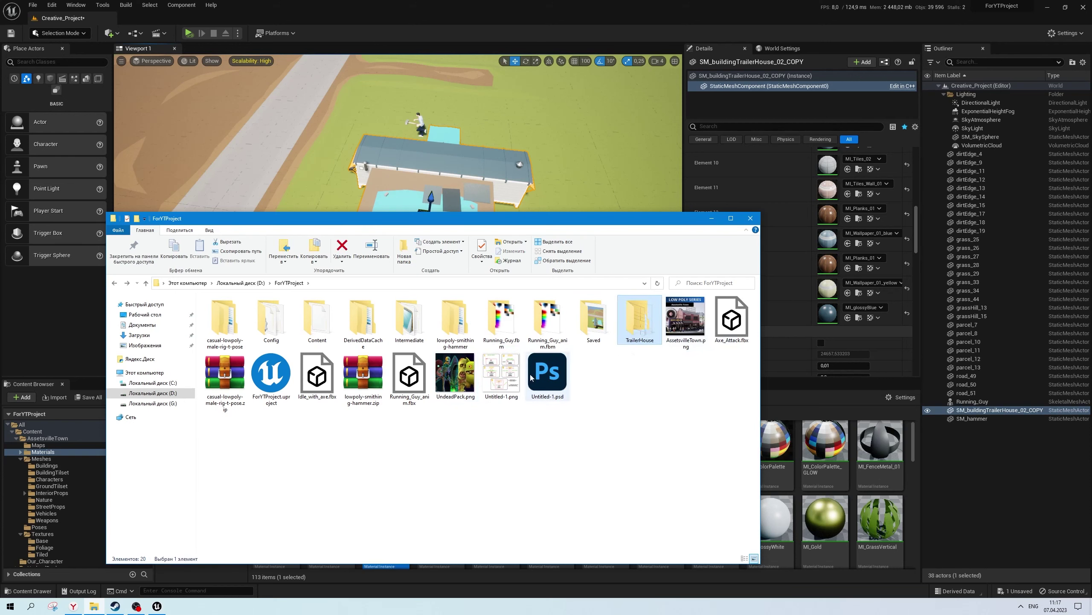
{"action": "double_click", "coordinate": [655, 331]}
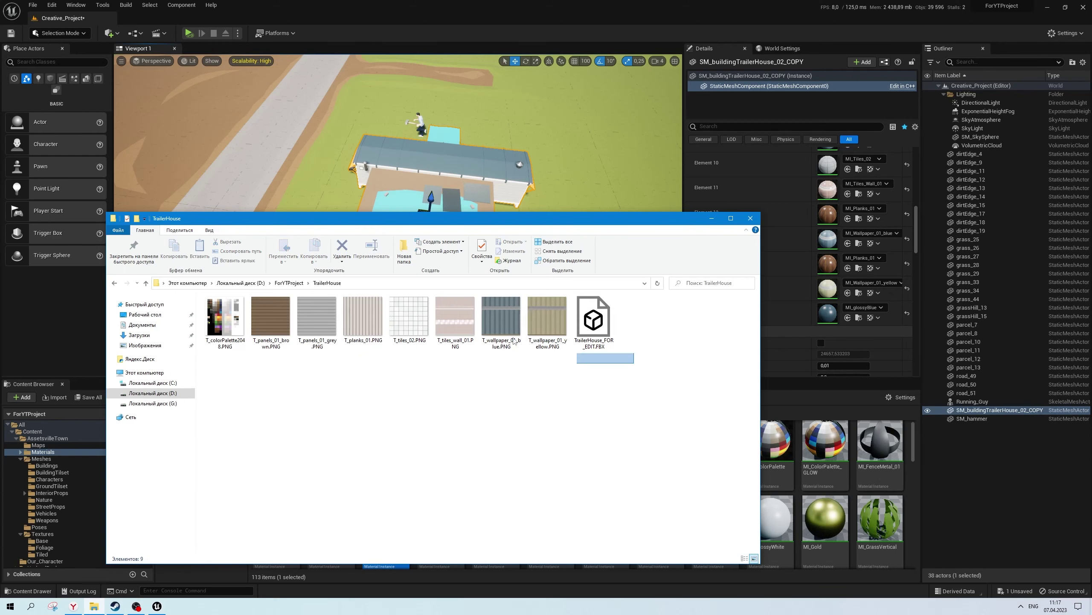
Minimize Unreal Editor and launch Blender from the Steam library
{"action": "left_click", "coordinate": [671, 80]}
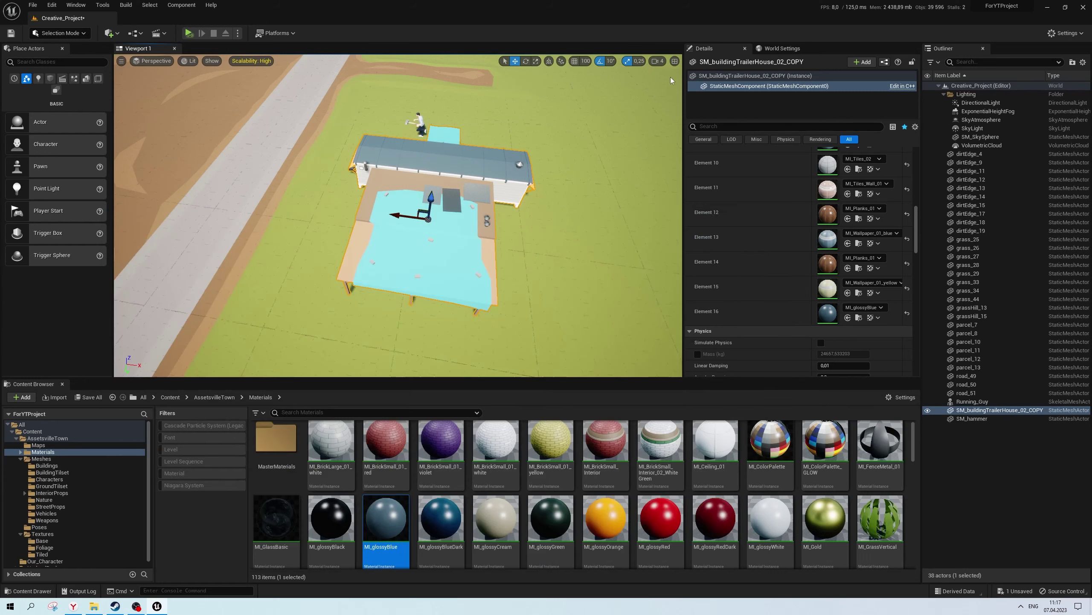
{"action": "left_click", "coordinate": [1051, 8]}
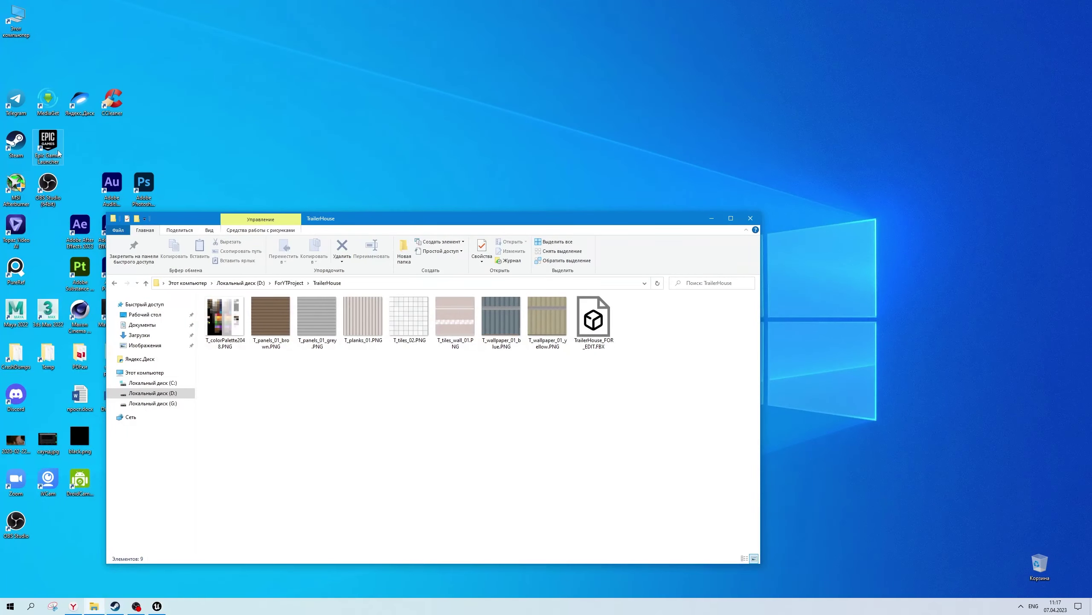
{"action": "double_click", "coordinate": [17, 149]}
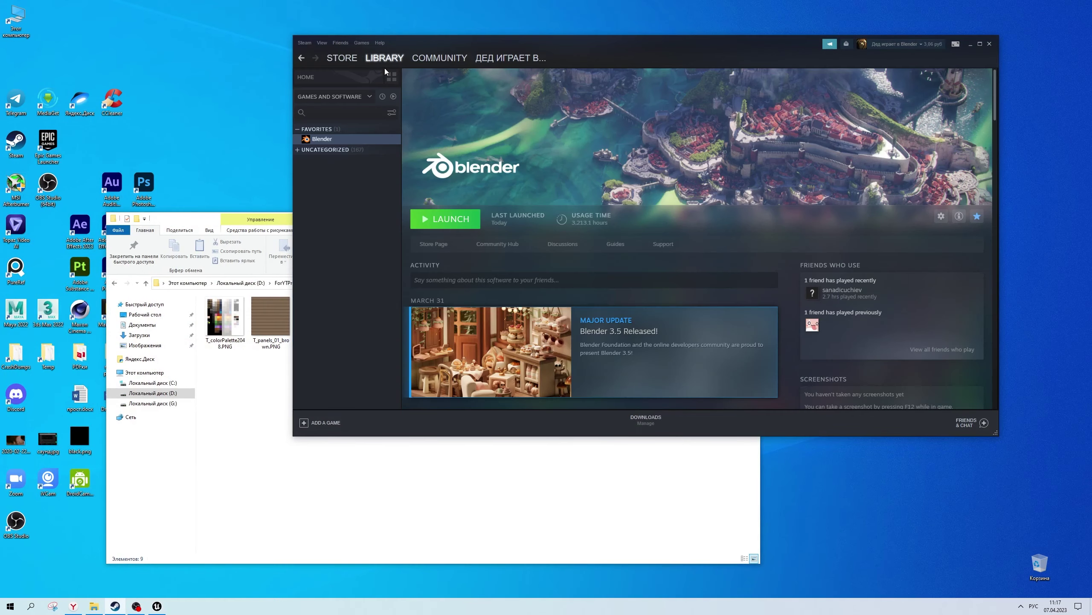
{"action": "double_click", "coordinate": [322, 138]}
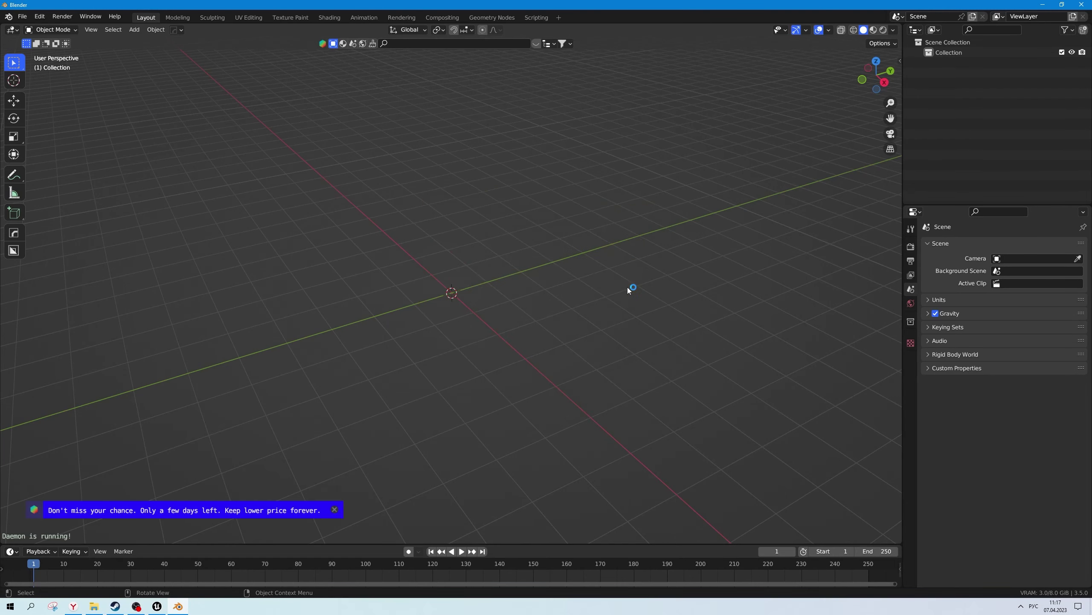
Import the trailer house FBX via File > Import and frame it in the viewport
{"action": "left_click", "coordinate": [29, 16]}
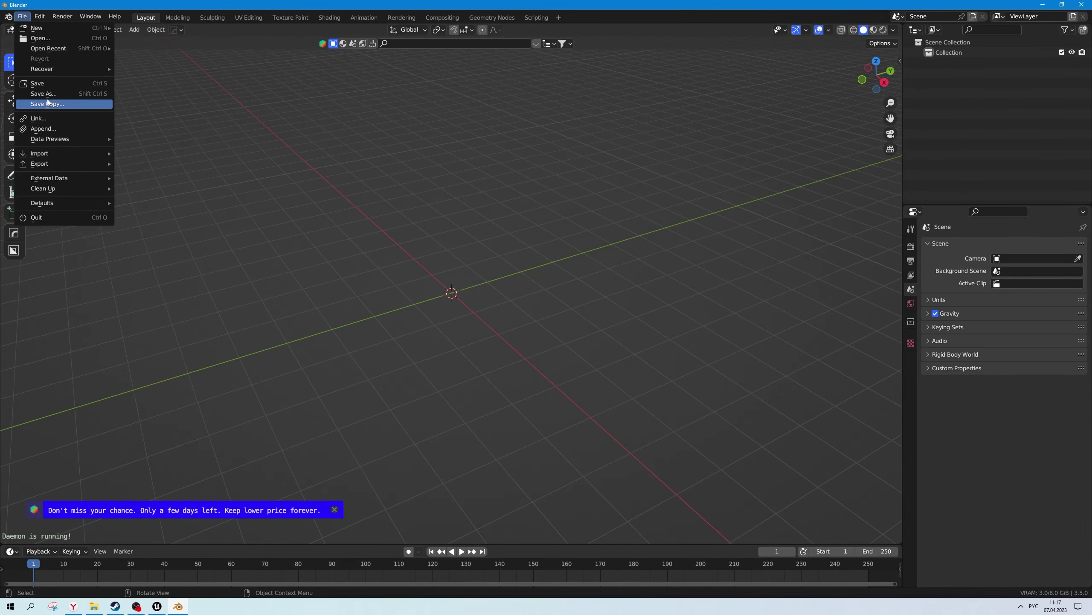
{"action": "mouse_move", "coordinate": [78, 156]}
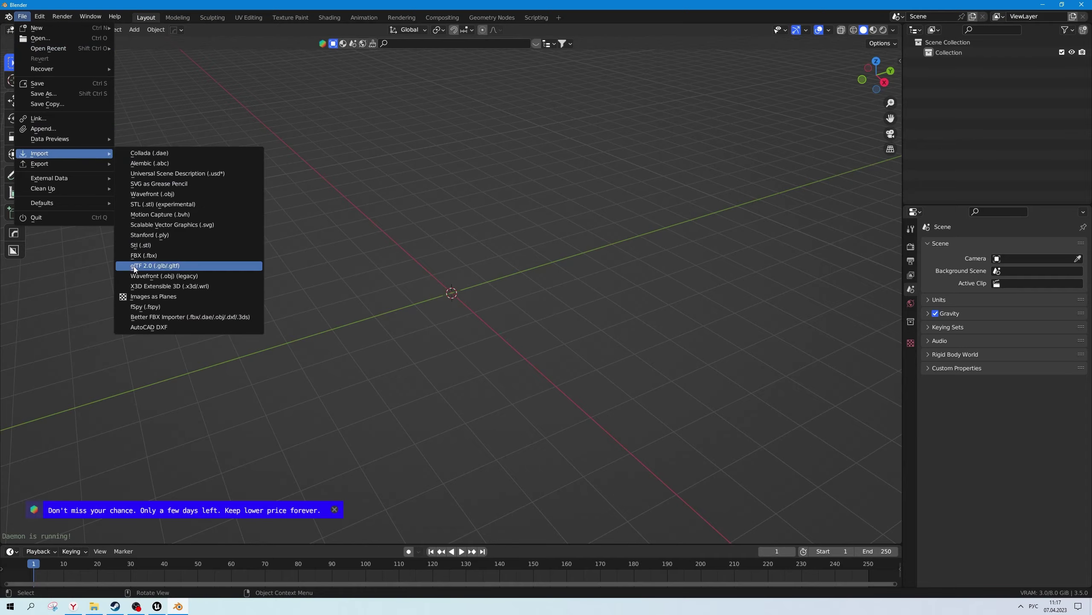
{"action": "left_click", "coordinate": [137, 256]}
{"action": "scroll", "coordinate": [465, 304], "scroll_direction": "down", "scroll_amount": 3}
{"action": "scroll", "coordinate": [466, 296], "scroll_direction": "down", "scroll_amount": 3}
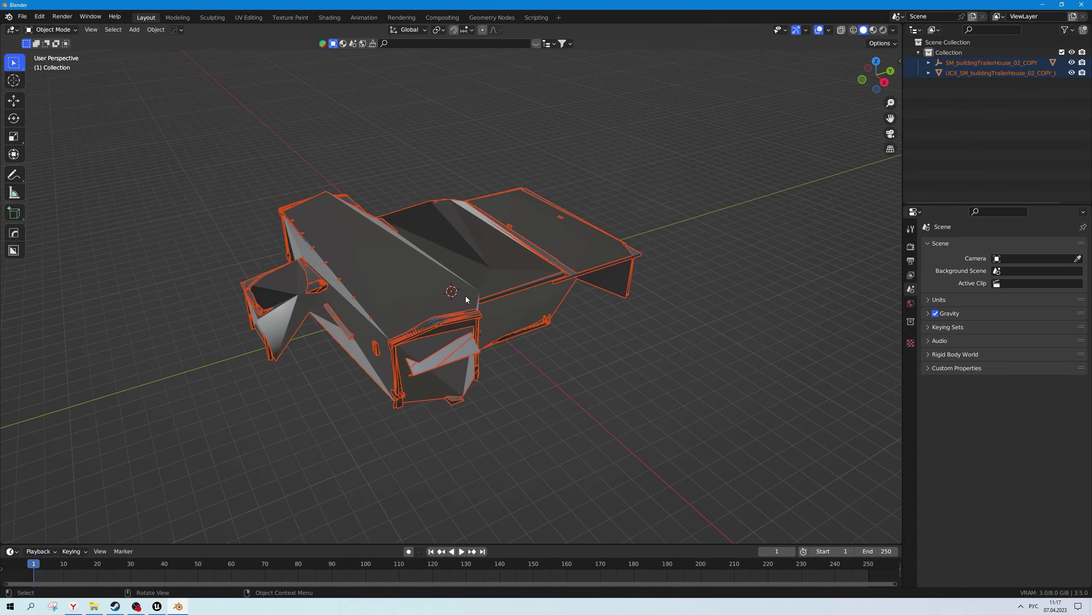
{"action": "scroll", "coordinate": [494, 295], "scroll_direction": "down", "scroll_amount": 2}
{"action": "mouse_move", "coordinate": [526, 293]}
{"action": "middle_mouse_down"}
{"action": "mouse_move", "coordinate": [599, 274]}
{"action": "mouse_move", "coordinate": [471, 294]}
{"action": "middle_mouse_up"}
{"action": "scroll", "coordinate": [324, 304], "scroll_direction": "up", "scroll_amount": 3}
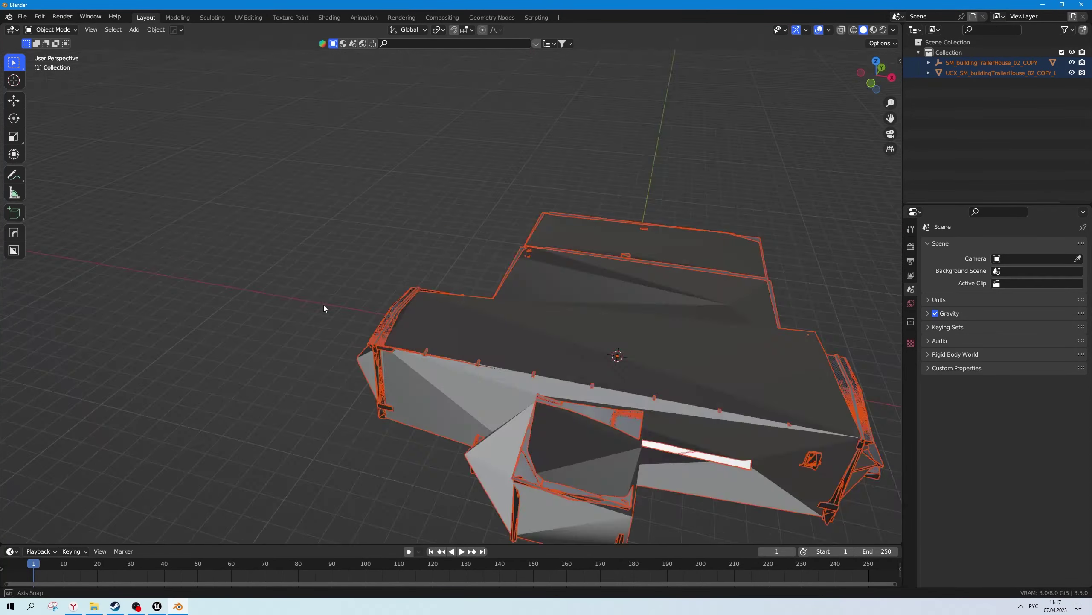
{"action": "scroll", "coordinate": [429, 355], "scroll_direction": "down", "scroll_amount": 2}
{"action": "middle_click_drag", "start_coordinate": [429, 356], "coordinate": [387, 299], "text": "shift"}
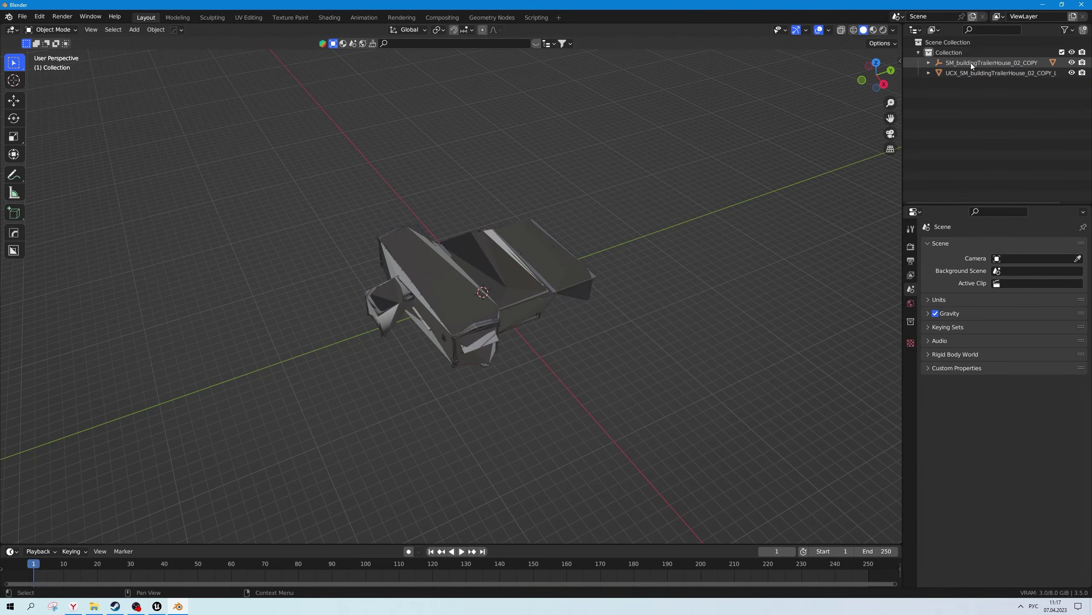
Select the UCX collision hull, inspect it, and delete it
{"action": "left_click", "coordinate": [971, 73]}
{"action": "left_click_drag", "start_coordinate": [592, 251], "coordinate": [284, 204]}
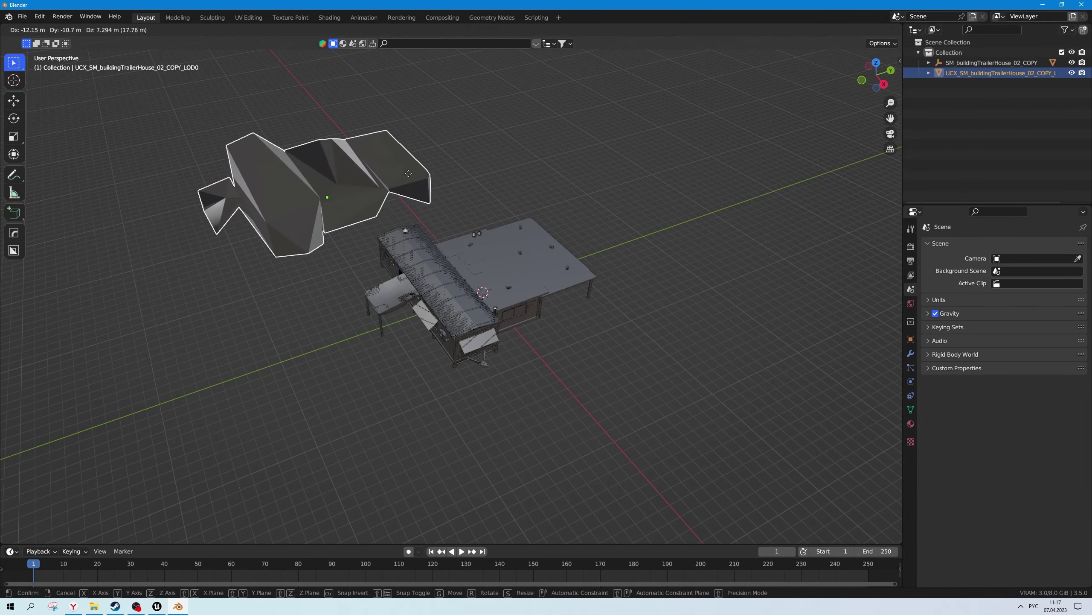
{"action": "mouse_move", "coordinate": [284, 204]}
{"action": "middle_mouse_down"}
{"action": "mouse_move", "coordinate": [371, 245]}
{"action": "mouse_move", "coordinate": [421, 237]}
{"action": "mouse_move", "coordinate": [284, 228]}
{"action": "mouse_move", "coordinate": [529, 337]}
{"action": "mouse_move", "coordinate": [342, 178]}
{"action": "middle_mouse_up"}
{"action": "key", "text": "Tab"}
{"action": "key", "text": "Tab"}
{"action": "key", "text": "x"}
{"action": "left_click", "coordinate": [293, 232]}
{"action": "scroll", "coordinate": [529, 337], "scroll_direction": "up", "scroll_amount": 2}
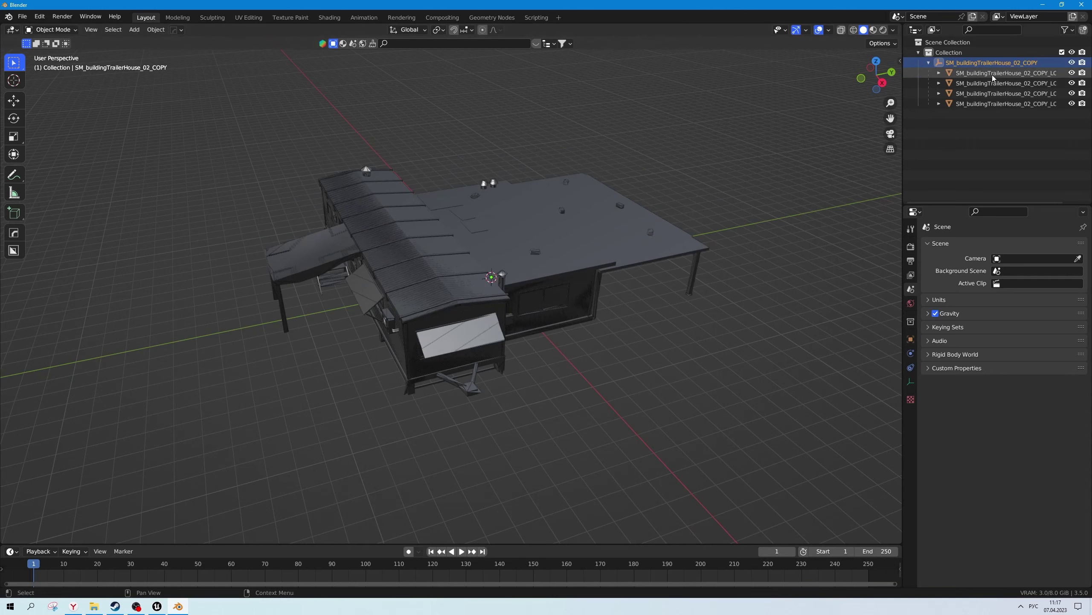
Select the LOD1, LOD2 and LOD3 meshes in the Outliner and delete them, keeping LOD0
{"action": "left_click", "coordinate": [985, 72]}
{"action": "key", "text": "g"}
{"action": "key", "text": "Escape"}
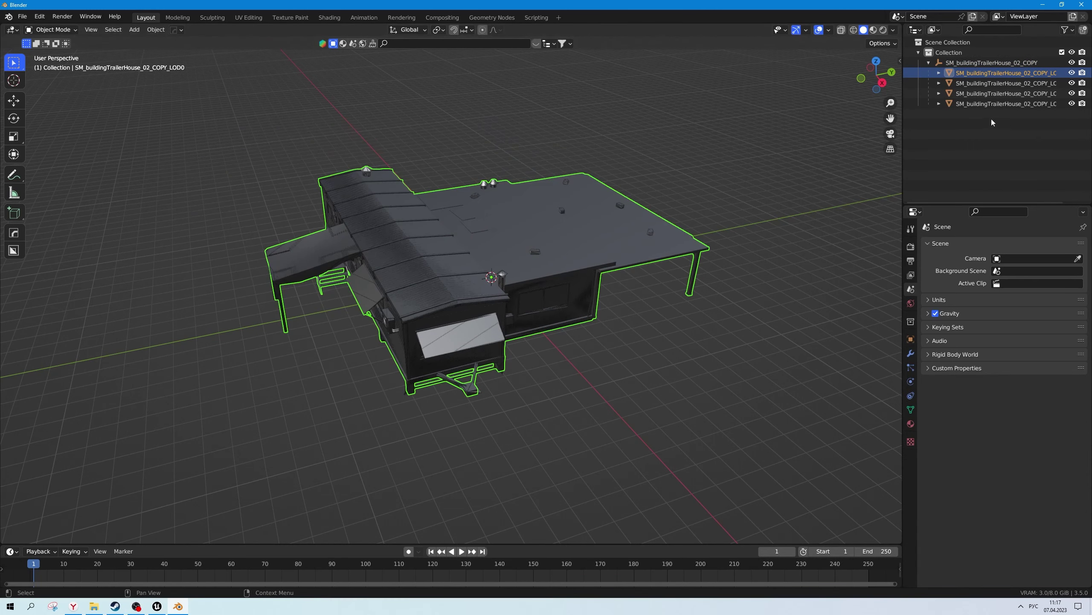
{"action": "left_click_drag", "start_coordinate": [902, 121], "coordinate": [781, 132]}
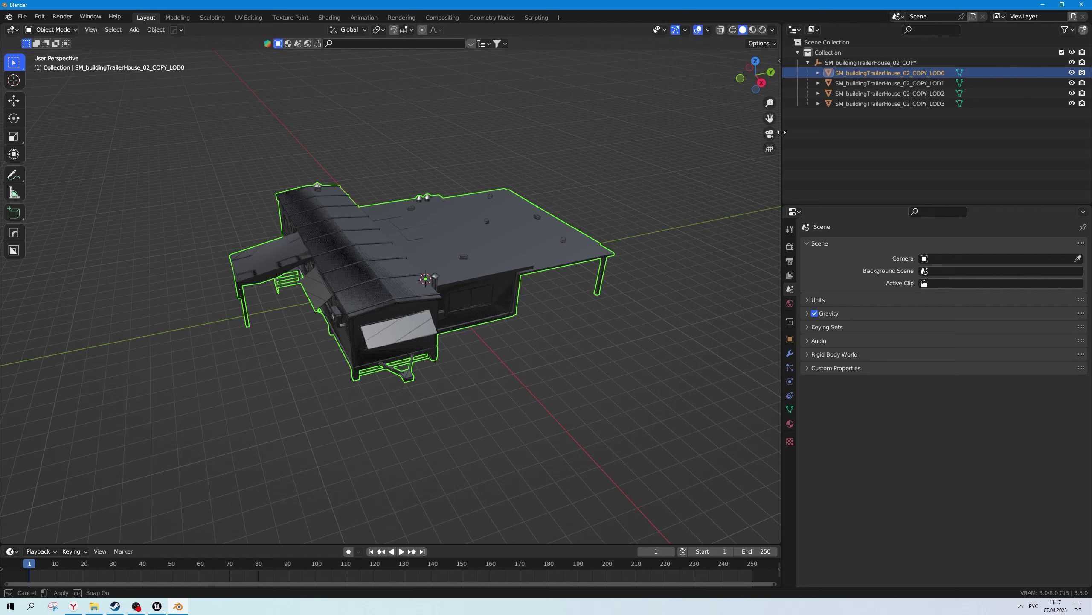
{"action": "left_click", "coordinate": [945, 83]}
{"action": "left_click", "coordinate": [941, 93]}
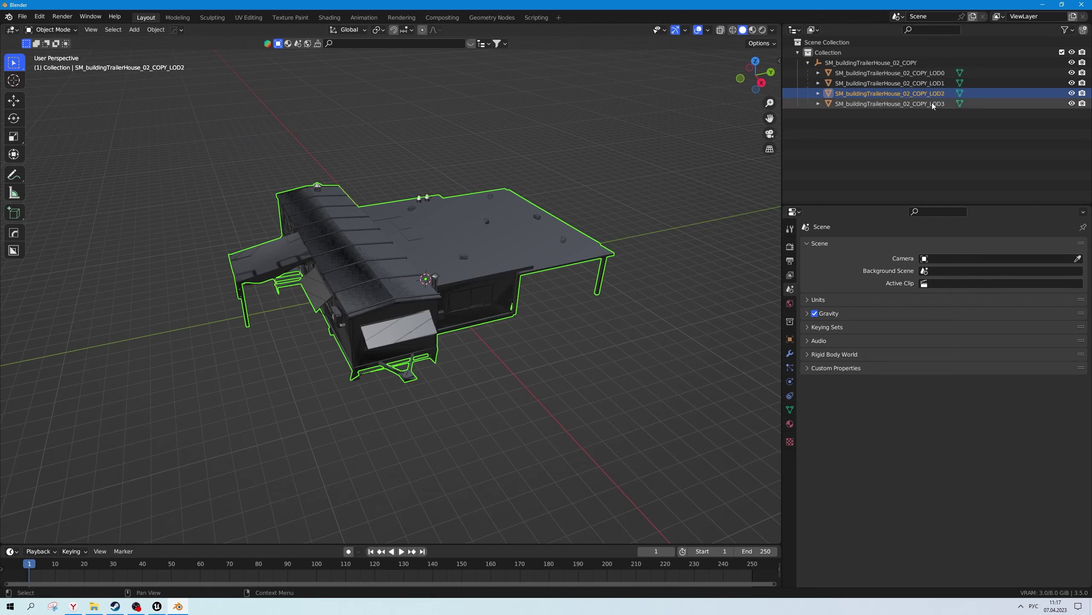
{"action": "left_click", "coordinate": [932, 103]}
{"action": "key", "text": "g"}
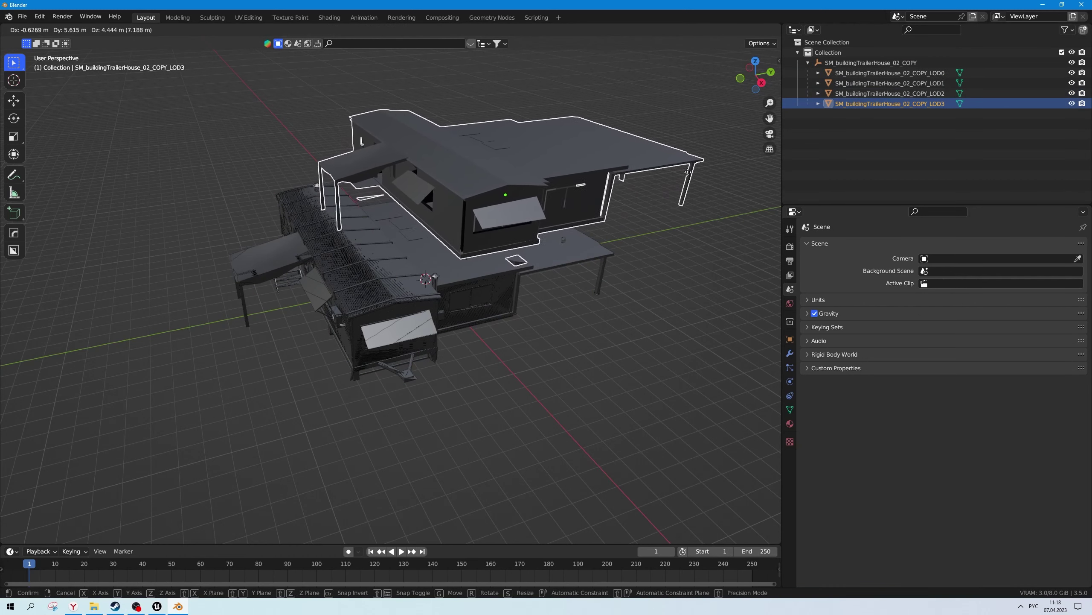
{"action": "key", "text": "Escape"}
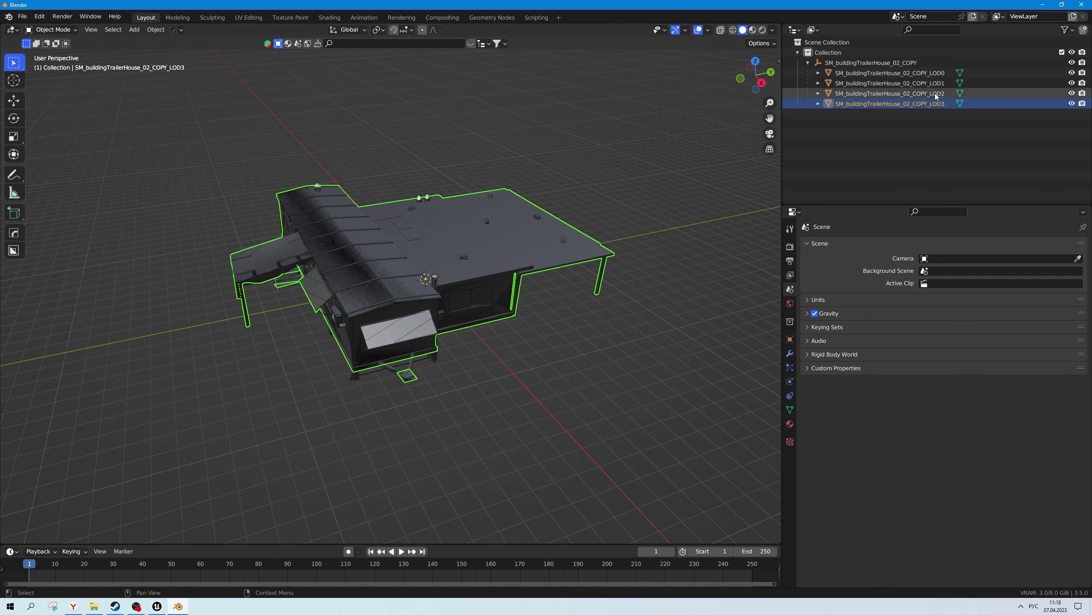
{"action": "left_click", "coordinate": [933, 84], "text": "shift"}
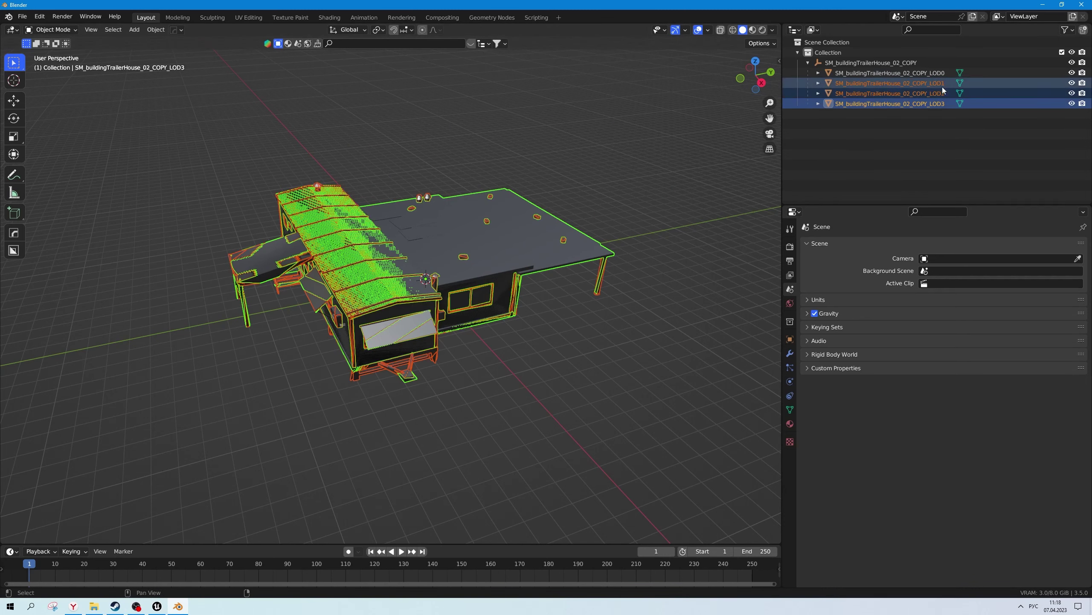
{"action": "left_click", "coordinate": [537, 206]}
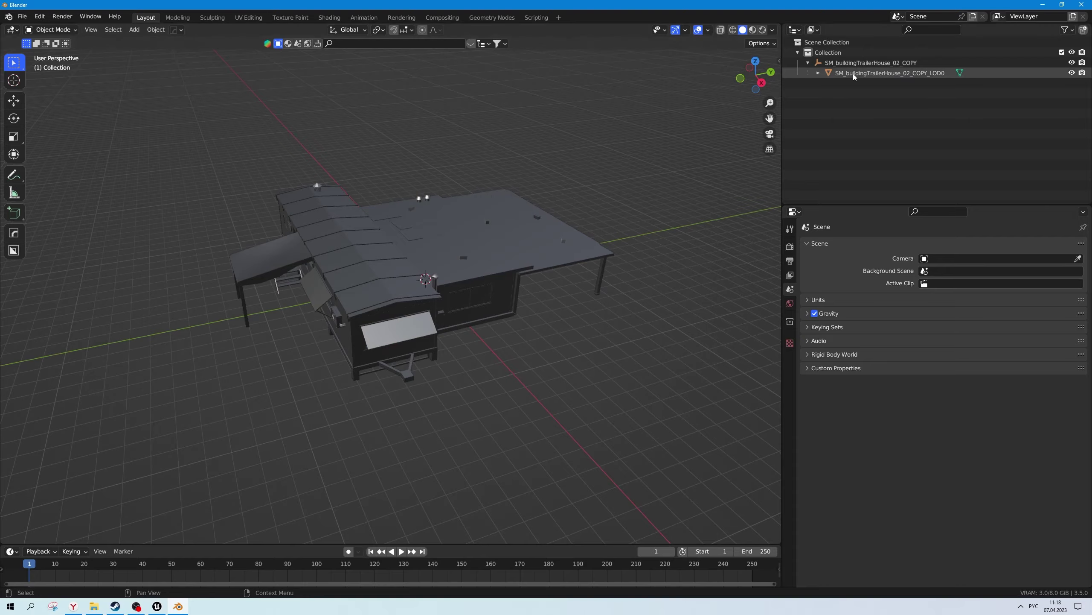
Switch the viewport to Material Preview to see the magenta trailer house
{"action": "mouse_move", "coordinate": [527, 262]}
{"action": "middle_mouse_down"}
{"action": "mouse_move", "coordinate": [454, 302]}
{"action": "mouse_move", "coordinate": [498, 276]}
{"action": "mouse_move", "coordinate": [400, 294]}
{"action": "mouse_move", "coordinate": [429, 293]}
{"action": "mouse_move", "coordinate": [328, 291]}
{"action": "middle_mouse_up"}
{"action": "key", "text": "2"}
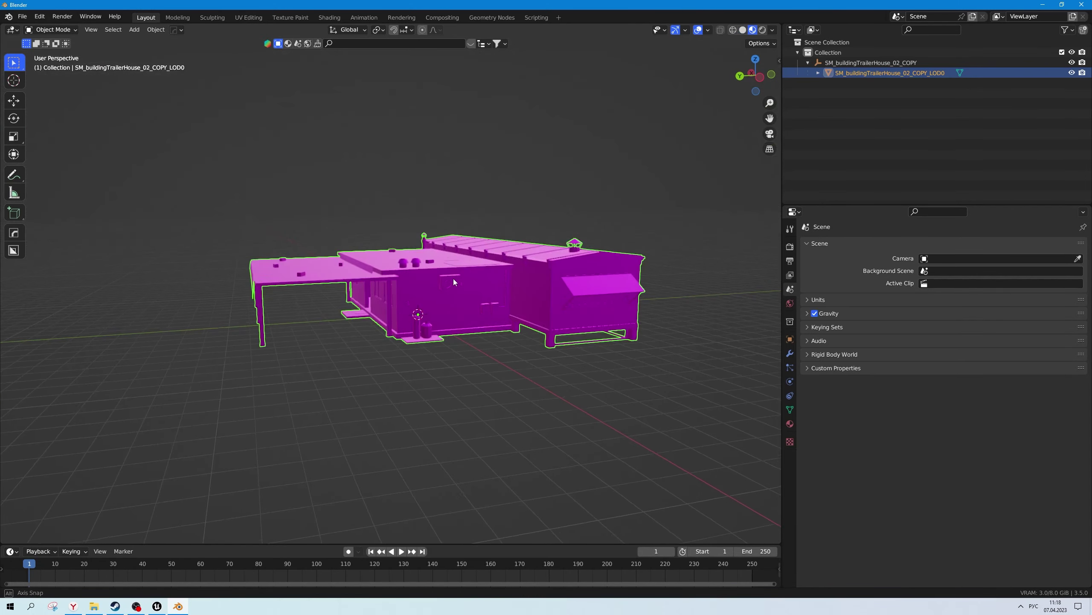
{"action": "middle_click_drag", "start_coordinate": [465, 305], "coordinate": [467, 312]}
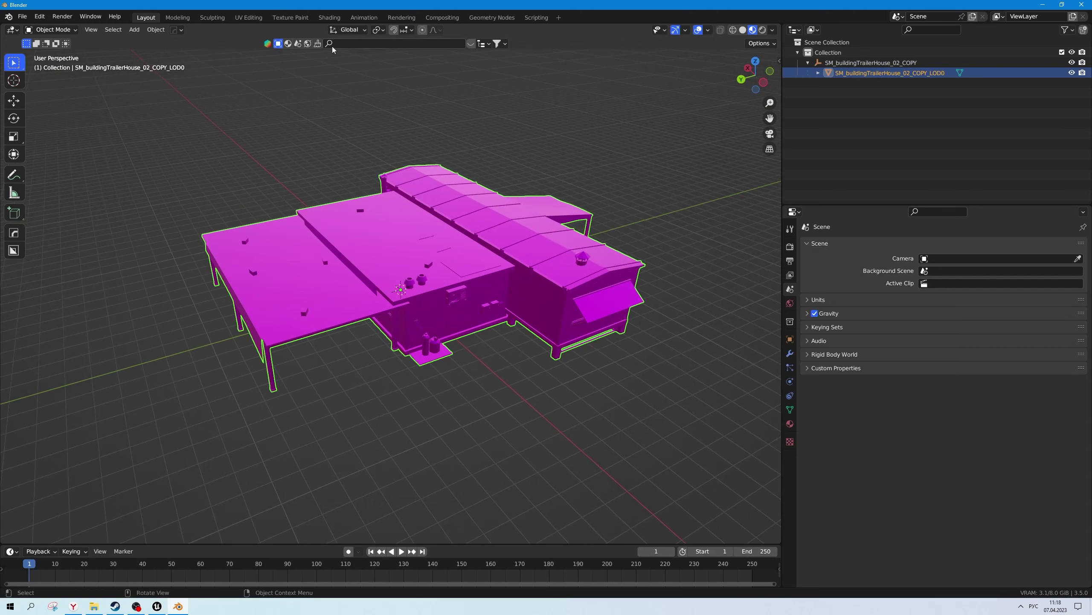
In the Shading workspace, deselect the building and move the image texture node down-left
{"action": "left_click", "coordinate": [330, 17]}
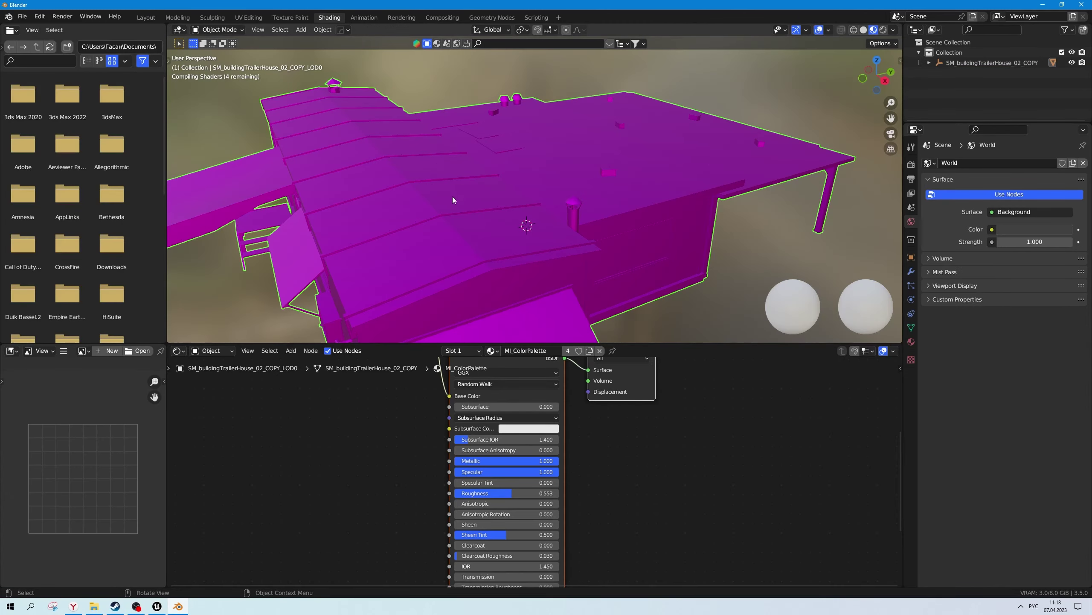
{"action": "mouse_move", "coordinate": [453, 196]}
{"action": "middle_mouse_down"}
{"action": "mouse_move", "coordinate": [440, 245]}
{"action": "mouse_move", "coordinate": [469, 220]}
{"action": "middle_mouse_up"}
{"action": "scroll", "coordinate": [471, 221], "scroll_direction": "down", "scroll_amount": 2}
{"action": "scroll", "coordinate": [471, 221], "scroll_direction": "down", "scroll_amount": 1}
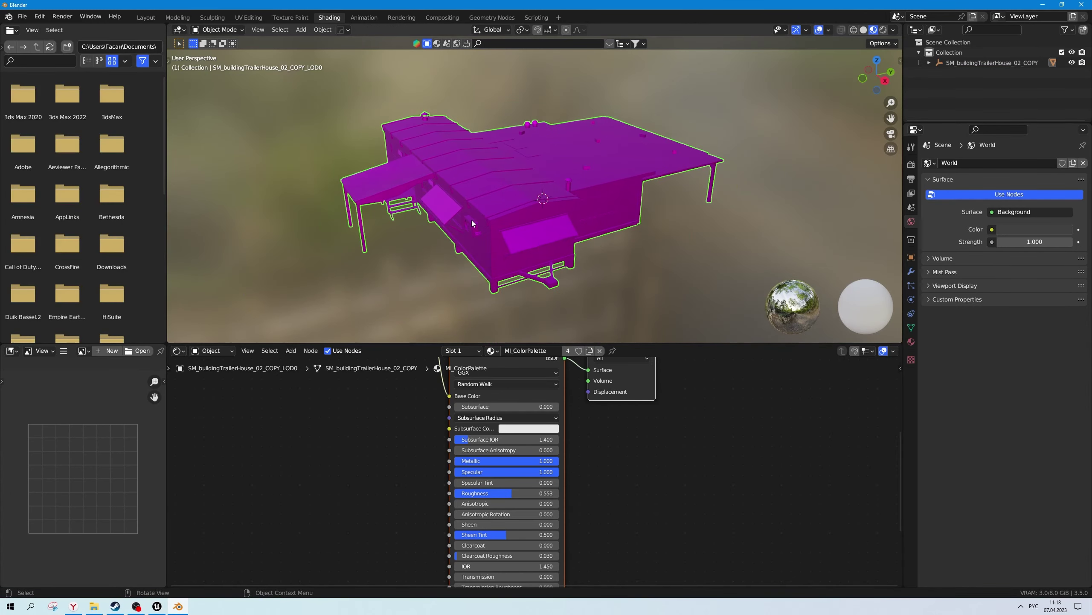
{"action": "left_click", "coordinate": [418, 342]}
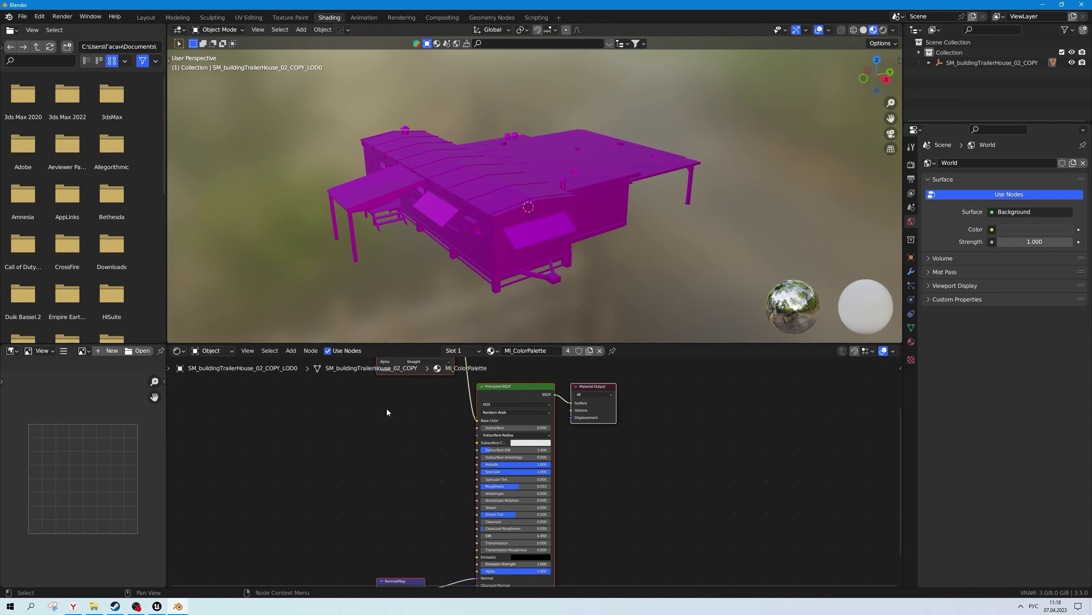
{"action": "scroll", "coordinate": [386, 409], "scroll_direction": "down", "scroll_amount": 2}
{"action": "scroll", "coordinate": [461, 428], "scroll_direction": "down", "scroll_amount": 1}
{"action": "left_click_drag", "start_coordinate": [461, 429], "coordinate": [347, 518]}
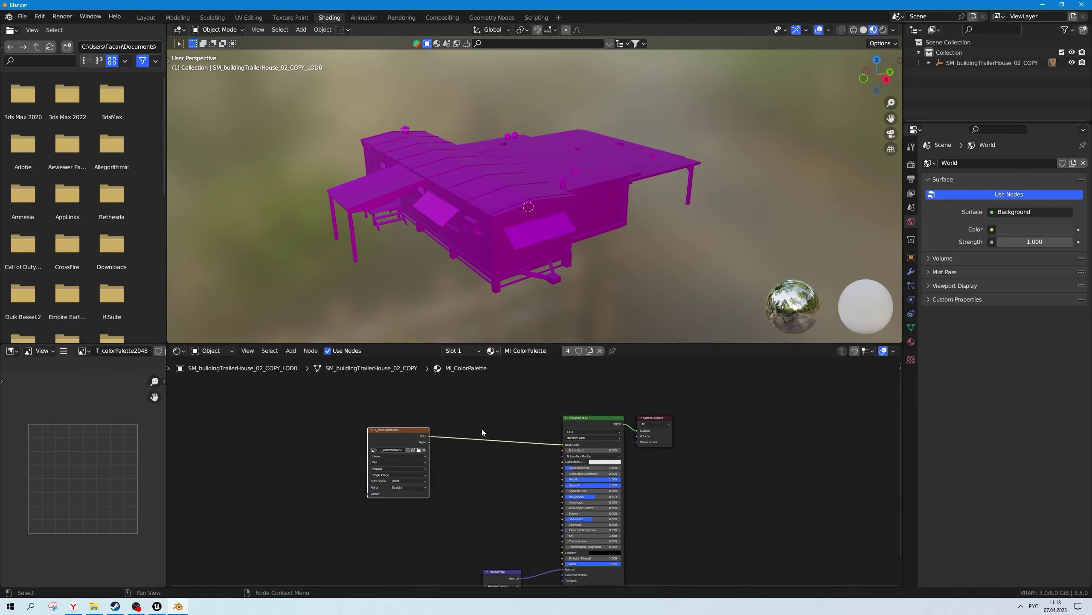
{"action": "scroll", "coordinate": [481, 434], "scroll_direction": "up", "scroll_amount": 2}
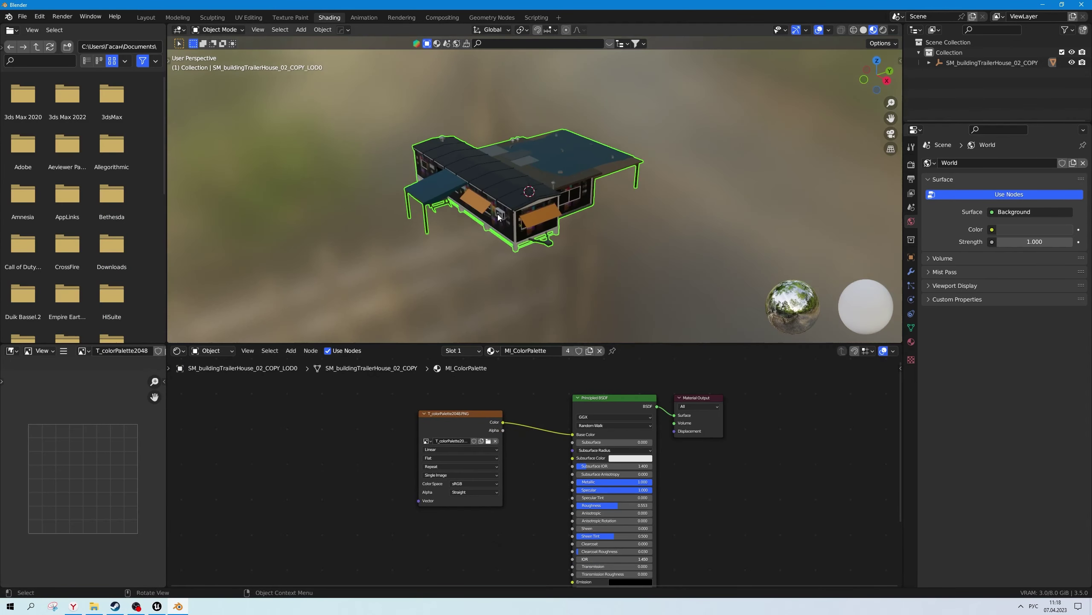
Run Find Missing Files and point it at D:\ForYTProject\TrailerHouse
{"action": "left_click", "coordinate": [23, 17]}
{"action": "left_click", "coordinate": [207, 200]}
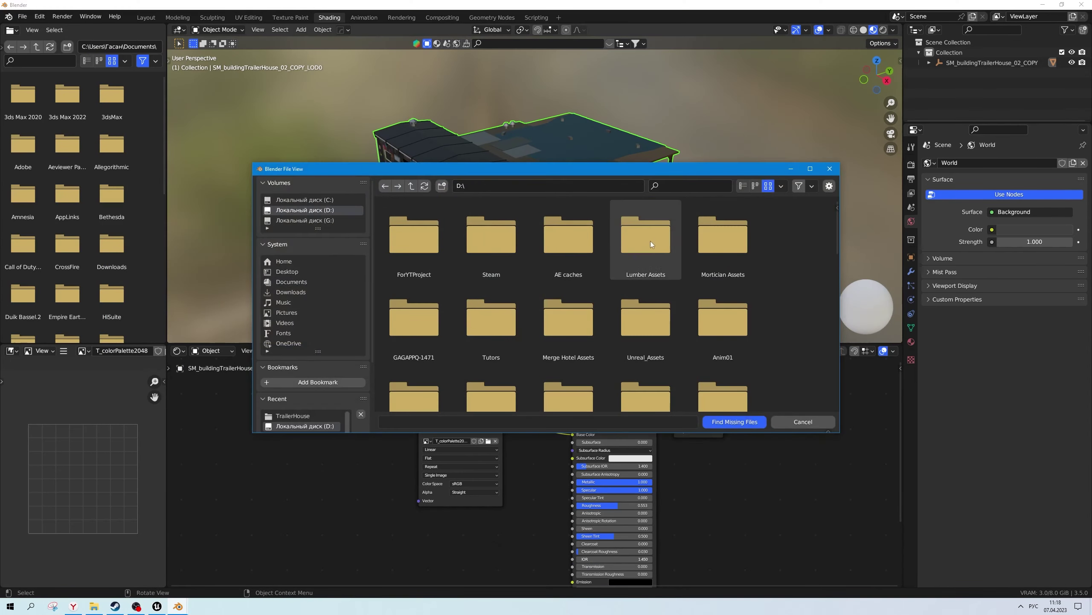
{"action": "double_click", "coordinate": [646, 240]}
{"action": "left_click", "coordinate": [716, 418]}
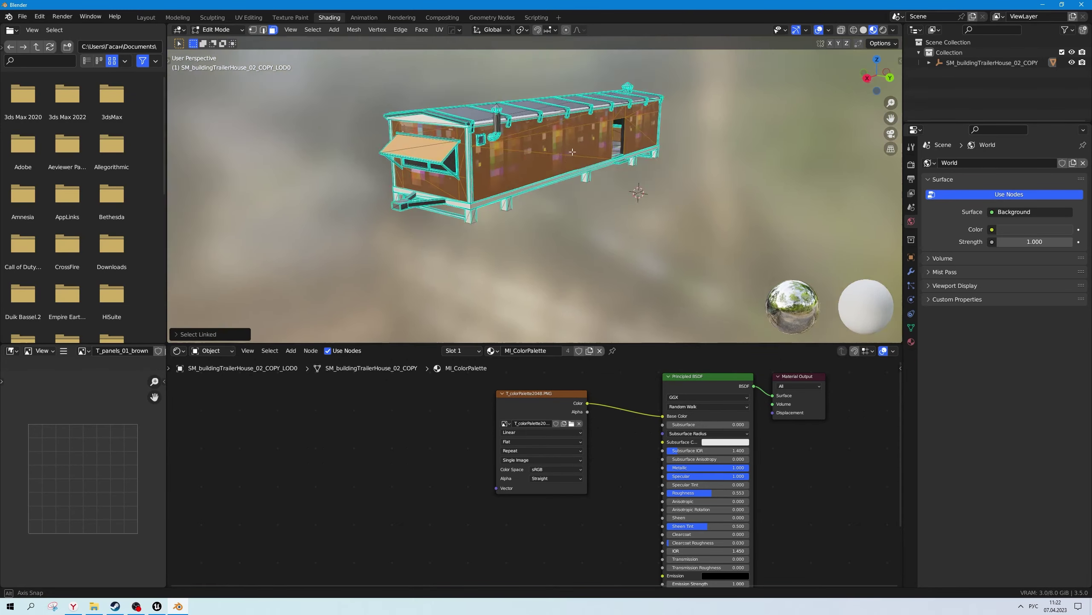
Switch to the MI_Wallpaper_01_blue slot and face-select the blue canopy roof
{"action": "middle_click_drag", "start_coordinate": [622, 185], "coordinate": [486, 201]}
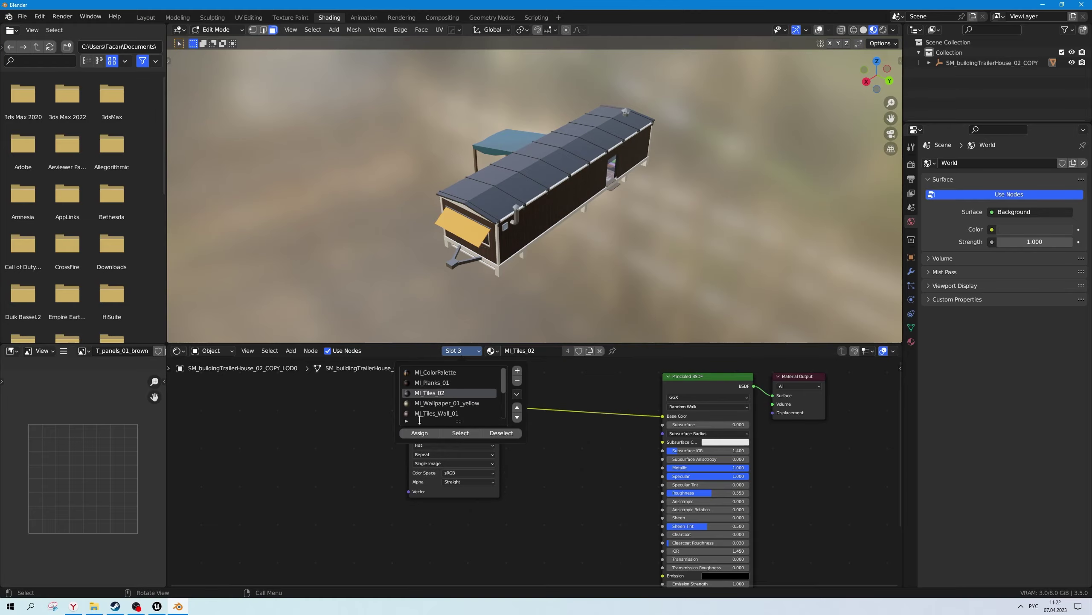
{"action": "left_click", "coordinate": [445, 408]}
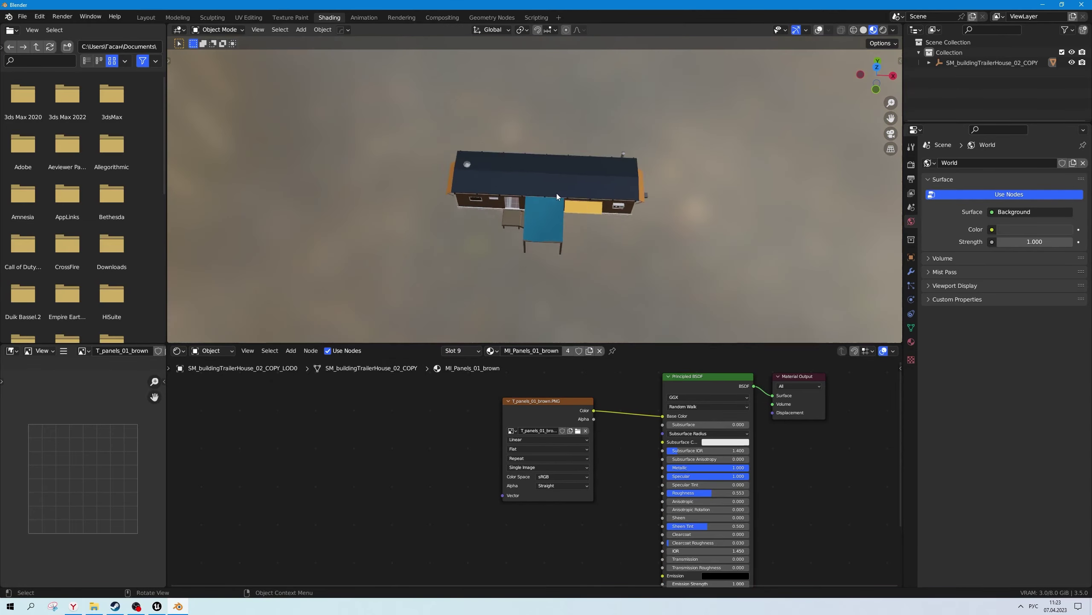
{"action": "middle_click_drag", "start_coordinate": [557, 196], "coordinate": [554, 144]}
{"action": "key", "text": "3"}
{"action": "left_click", "coordinate": [524, 143]}
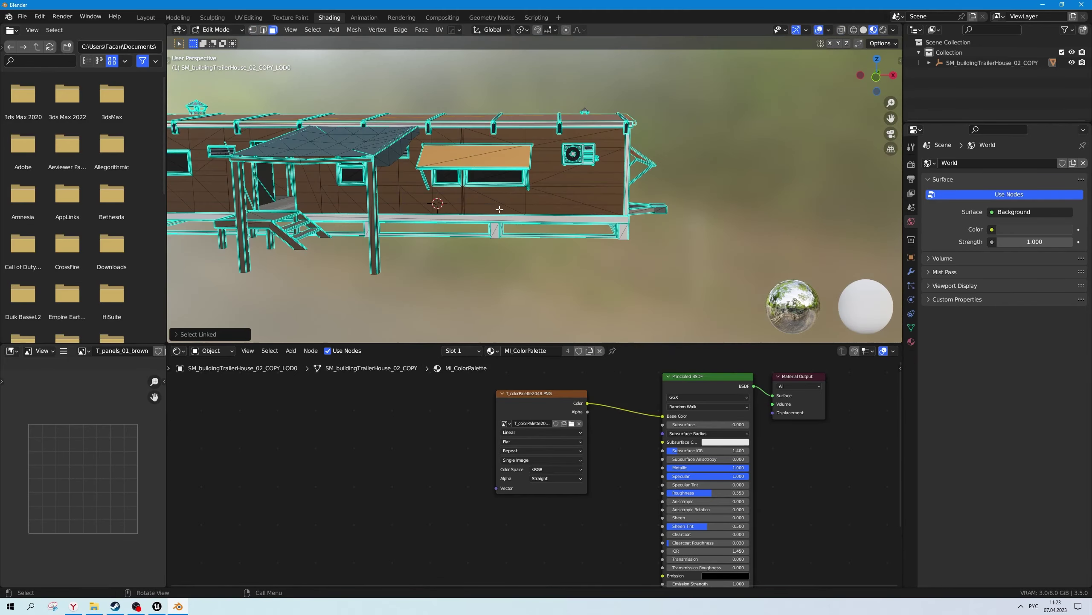
{"action": "mouse_move", "coordinate": [500, 209]}
{"action": "middle_mouse_down"}
{"action": "mouse_move", "coordinate": [526, 180]}
{"action": "mouse_move", "coordinate": [496, 201]}
{"action": "mouse_move", "coordinate": [486, 164]}
{"action": "middle_mouse_up"}
{"action": "left_click", "coordinate": [525, 180]}
Switch to vertex selection and knife-cut a new line into the trailer mesh
{"action": "key", "text": "1"}
{"action": "scroll", "coordinate": [486, 164], "scroll_direction": "up", "scroll_amount": 3}
{"action": "key", "text": "Escape"}
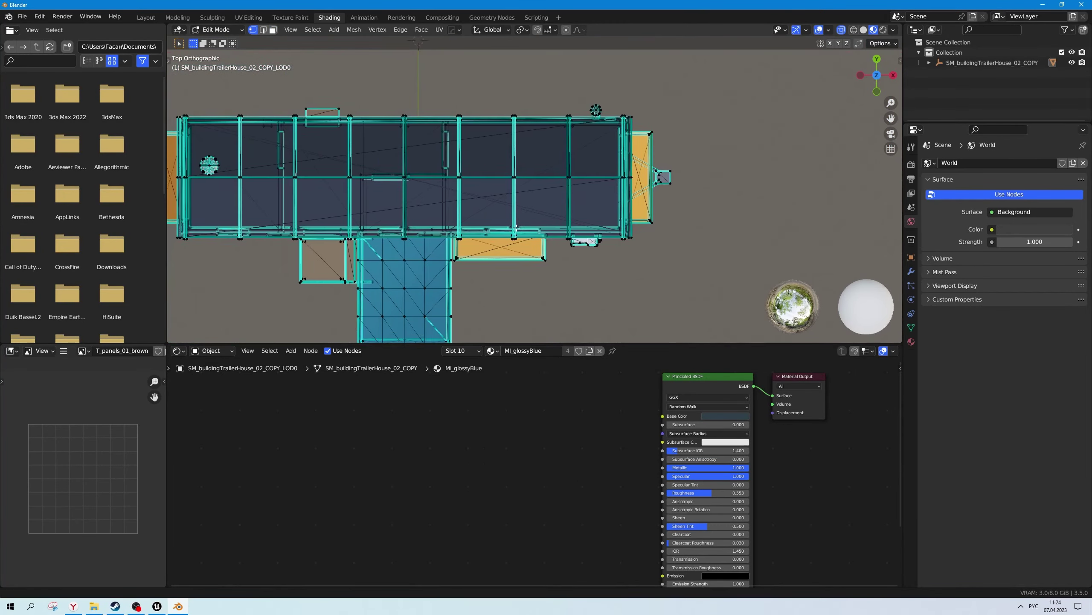
{"action": "scroll", "coordinate": [465, 284], "scroll_direction": "up", "scroll_amount": 5}
{"action": "scroll", "coordinate": [465, 283], "scroll_direction": "down", "scroll_amount": 5}
{"action": "scroll", "coordinate": [465, 283], "scroll_direction": "up", "scroll_amount": 6}
{"action": "key", "text": "k"}
{"action": "key", "text": "Escape"}
Select the linked wall piece with Ctrl+L, then reveal hidden geometry with Alt+H
{"action": "scroll", "coordinate": [466, 283], "scroll_direction": "down", "scroll_amount": 5}
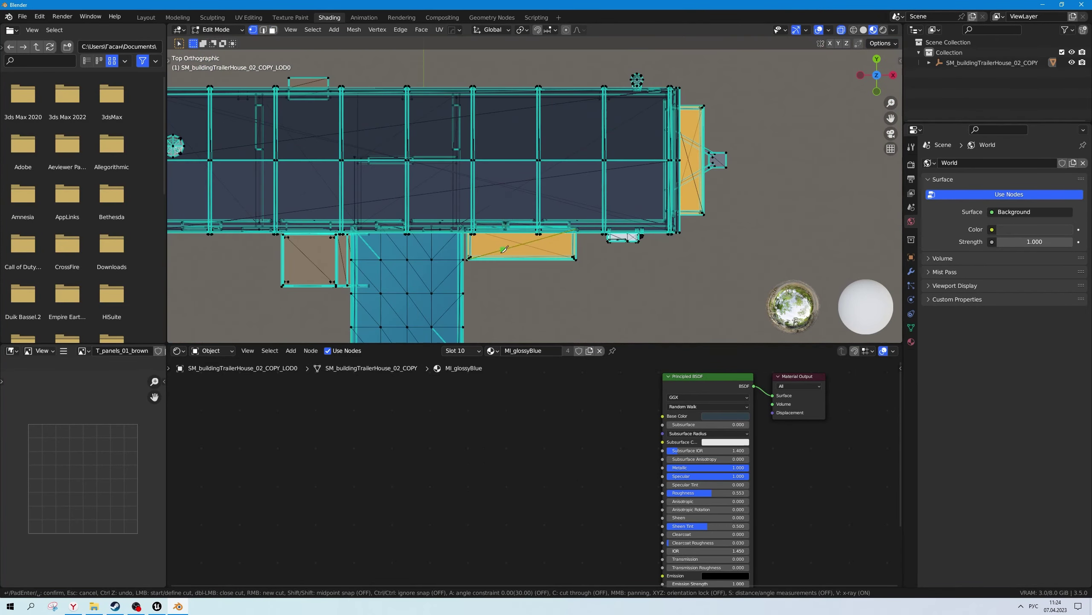
{"action": "middle_click_drag", "start_coordinate": [465, 283], "coordinate": [538, 223]}
{"action": "scroll", "coordinate": [565, 211], "scroll_direction": "up", "scroll_amount": 3}
{"action": "key", "text": "ctrl+l"}
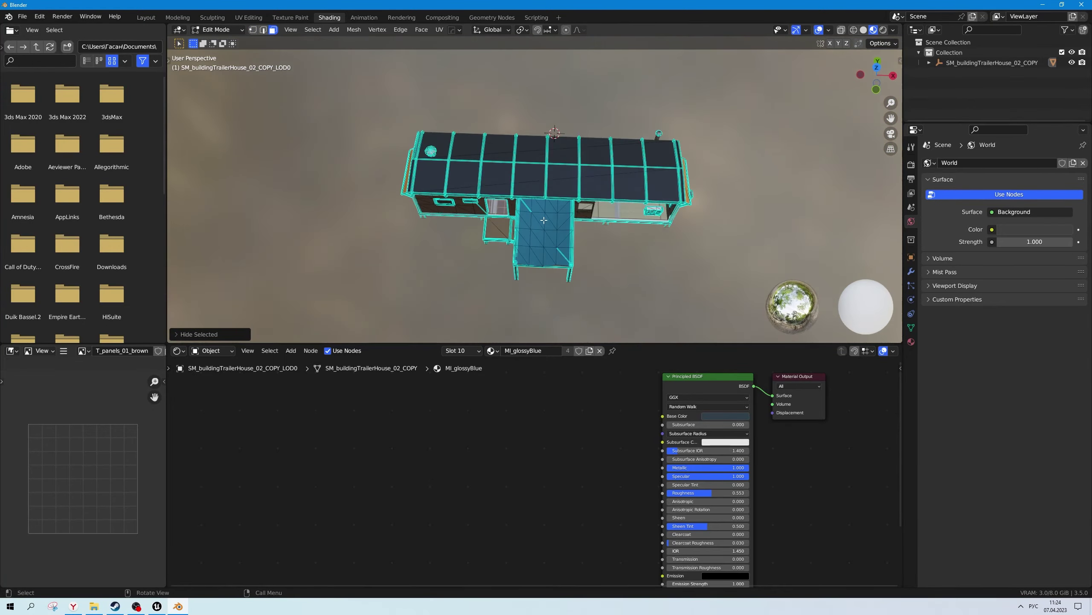
{"action": "scroll", "coordinate": [472, 200], "scroll_direction": "down", "scroll_amount": 3}
{"action": "key", "text": "alt+h"}
Select the revealed panel on the trailer's side
{"action": "key", "text": "g"}
{"action": "left_click", "coordinate": [544, 292]}
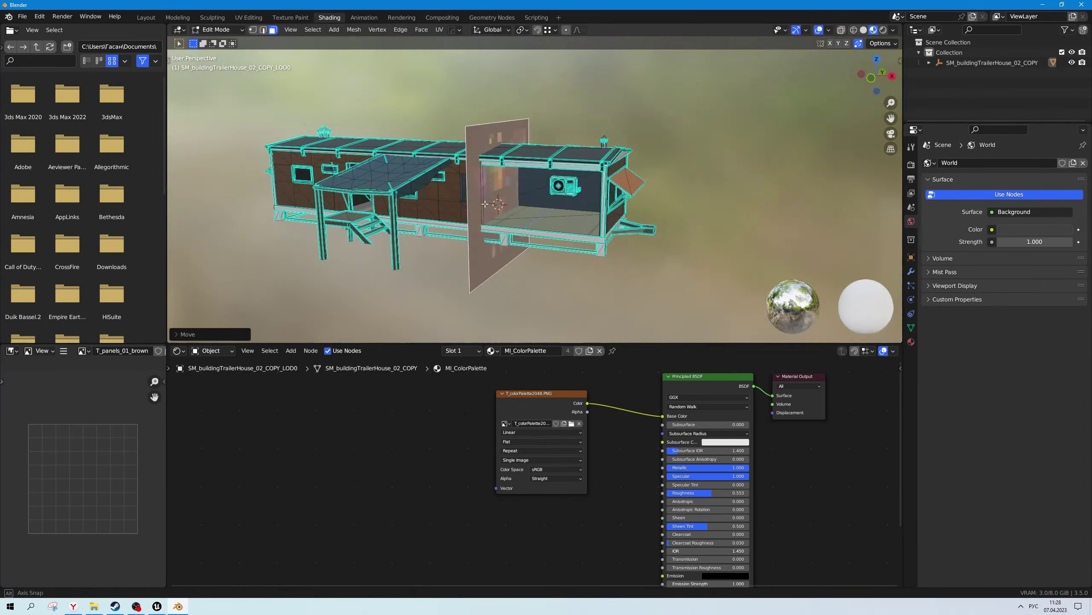
{"action": "middle_click_drag", "start_coordinate": [547, 203], "coordinate": [561, 220]}
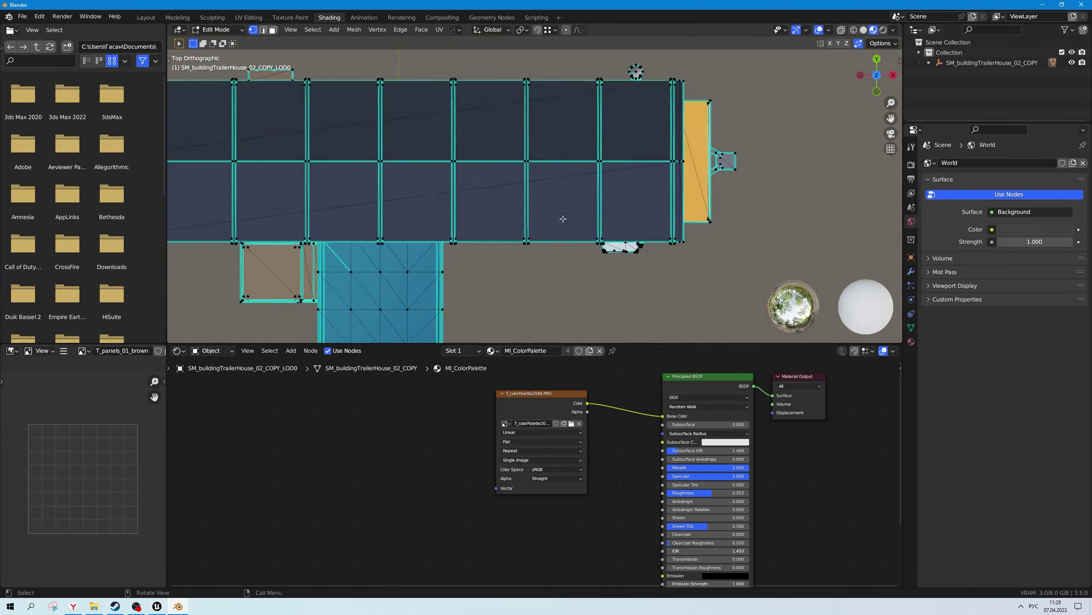
{"action": "scroll", "coordinate": [561, 219], "scroll_direction": "up", "scroll_amount": 3}
{"action": "scroll", "coordinate": [538, 228], "scroll_direction": "down", "scroll_amount": 2}
{"action": "scroll", "coordinate": [495, 245], "scroll_direction": "up", "scroll_amount": 5}
{"action": "scroll", "coordinate": [495, 244], "scroll_direction": "down", "scroll_amount": 5}
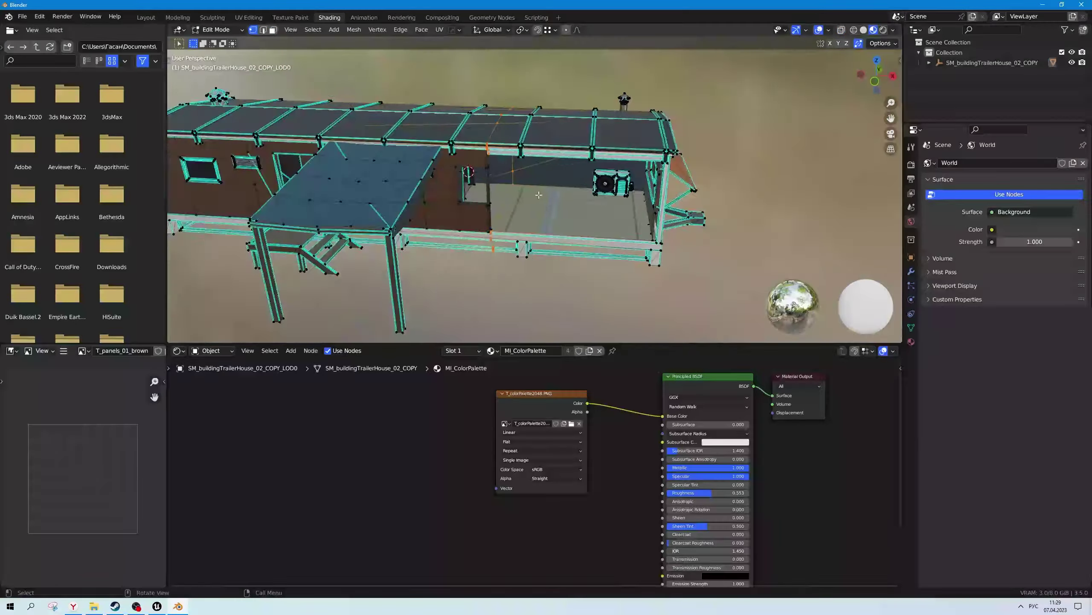
{"action": "middle_click_drag", "start_coordinate": [496, 244], "coordinate": [534, 228]}
{"action": "scroll", "coordinate": [522, 224], "scroll_direction": "down", "scroll_amount": 3}
{"action": "scroll", "coordinate": [522, 224], "scroll_direction": "up", "scroll_amount": 2}
Delete the selected middle section of the trailer body
{"action": "key", "text": "g"}
{"action": "mouse_move", "coordinate": [529, 172]}
{"action": "middle_mouse_down"}
{"action": "mouse_move", "coordinate": [538, 190]}
{"action": "mouse_move", "coordinate": [581, 172]}
{"action": "mouse_move", "coordinate": [711, 218]}
{"action": "mouse_move", "coordinate": [596, 183]}
{"action": "middle_mouse_up"}
{"action": "scroll", "coordinate": [581, 172], "scroll_direction": "down", "scroll_amount": 3}
{"action": "scroll", "coordinate": [581, 172], "scroll_direction": "up", "scroll_amount": 3}
{"action": "scroll", "coordinate": [595, 184], "scroll_direction": "up", "scroll_amount": 4}
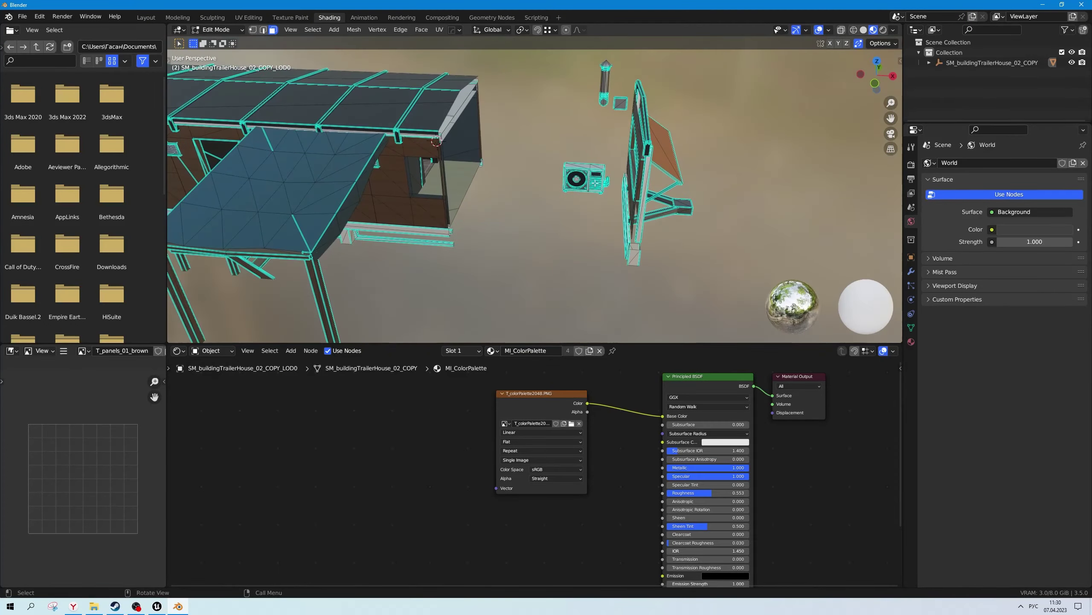
{"action": "left_click", "coordinate": [665, 249]}
Slide the end section back along X against the shortened body
{"action": "key", "text": "Tab"}
{"action": "key", "text": "g"}
{"action": "key", "text": "x"}
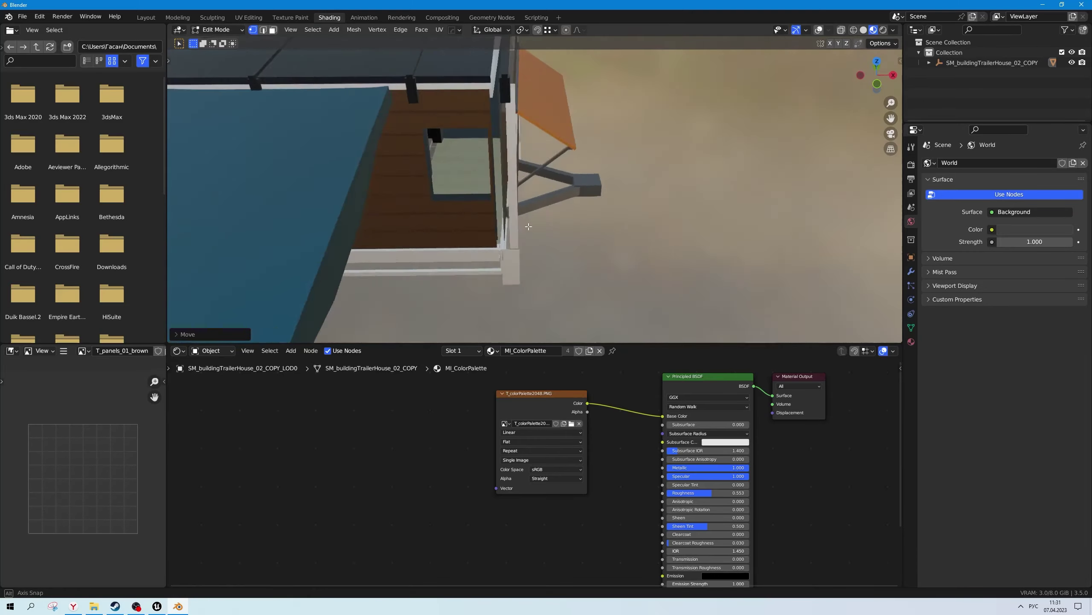
{"action": "left_click", "coordinate": [497, 136]}
{"action": "scroll", "coordinate": [498, 135], "scroll_direction": "down", "scroll_amount": 5}
{"action": "middle_click_drag", "start_coordinate": [498, 135], "coordinate": [497, 135]}
{"action": "scroll", "coordinate": [498, 135], "scroll_direction": "up", "scroll_amount": 5}
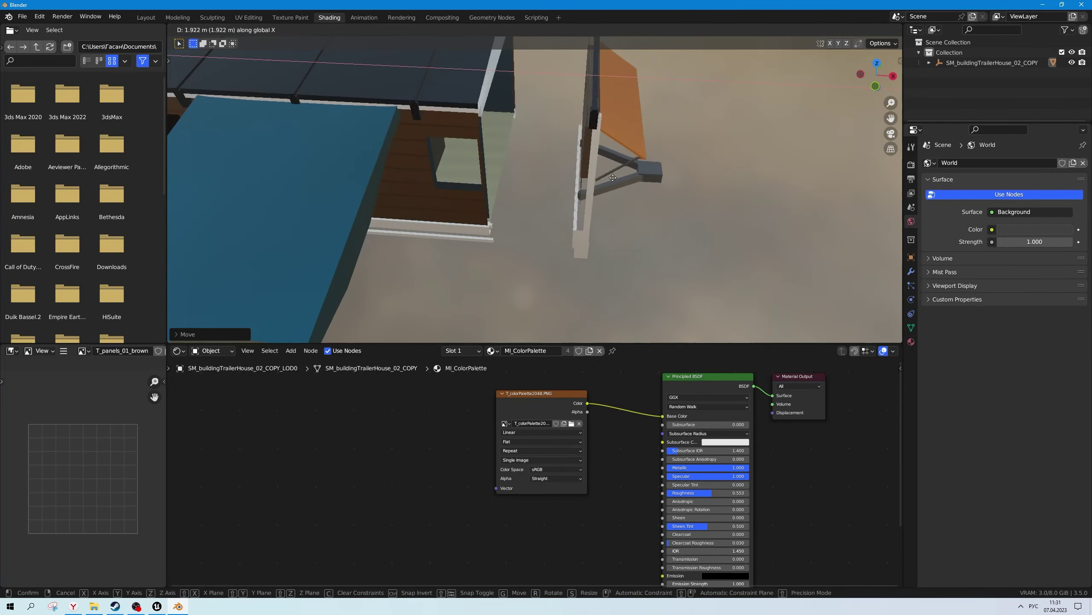
{"action": "scroll", "coordinate": [498, 136], "scroll_direction": "down", "scroll_amount": 7}
{"action": "scroll", "coordinate": [589, 171], "scroll_direction": "up", "scroll_amount": 5}
{"action": "scroll", "coordinate": [589, 171], "scroll_direction": "up", "scroll_amount": 2}
Move the remaining end wall piece along X, shifting it 1.922 m
{"action": "key", "text": "g"}
{"action": "key", "text": "x"}
{"action": "left_click", "coordinate": [590, 171]}
{"action": "scroll", "coordinate": [589, 171], "scroll_direction": "down", "scroll_amount": 5}
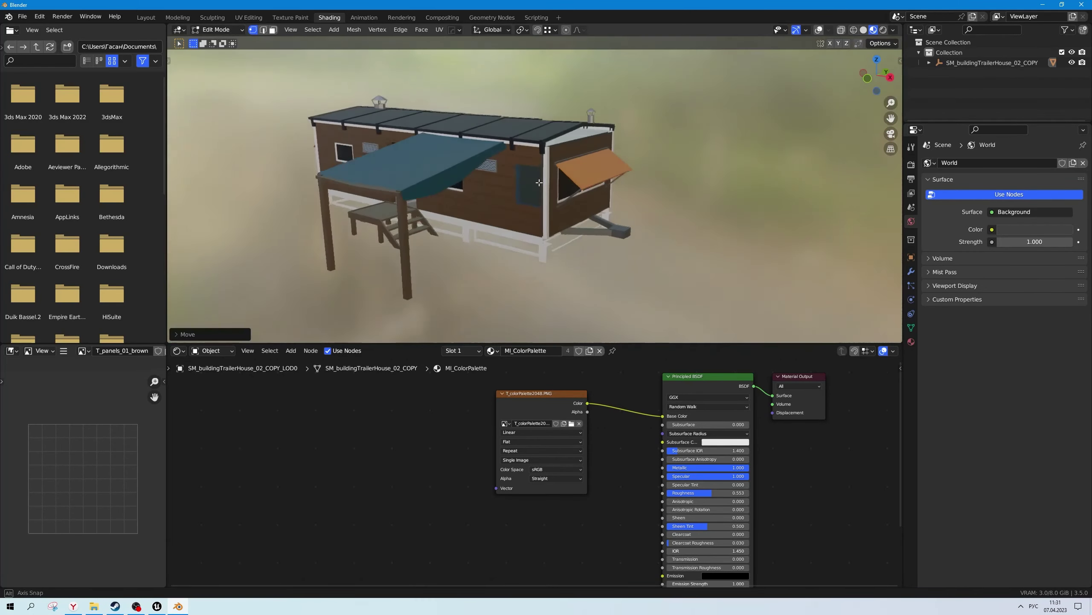
{"action": "mouse_move", "coordinate": [589, 171]}
{"action": "middle_mouse_down"}
{"action": "mouse_move", "coordinate": [597, 227]}
{"action": "mouse_move", "coordinate": [642, 234]}
{"action": "middle_mouse_up"}
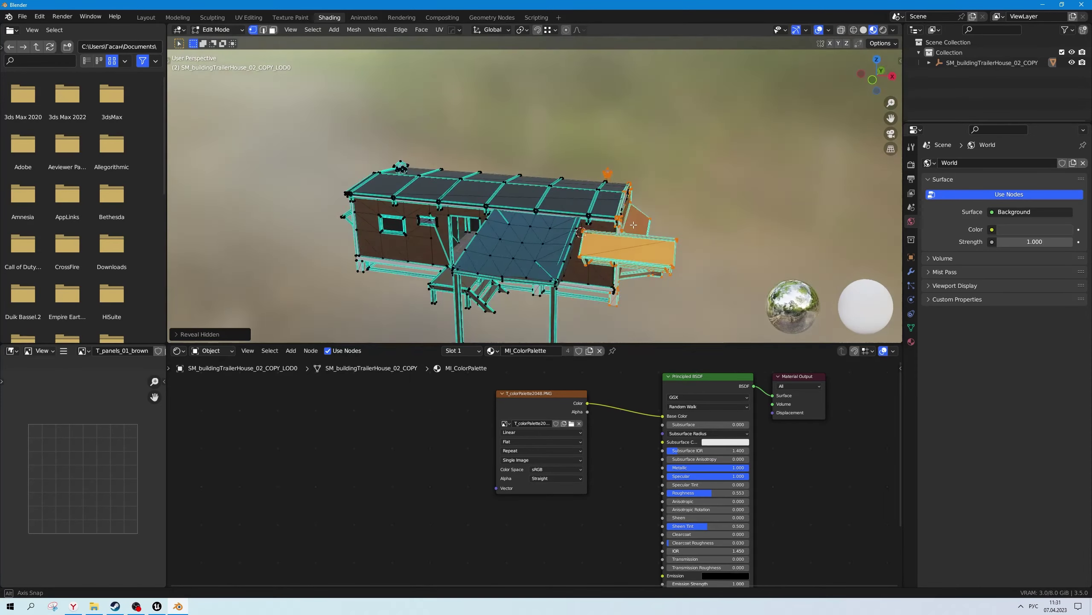
Reveal the hidden geometry, including the awning, and inspect the trailer's awning end
{"action": "key", "text": "Tab"}
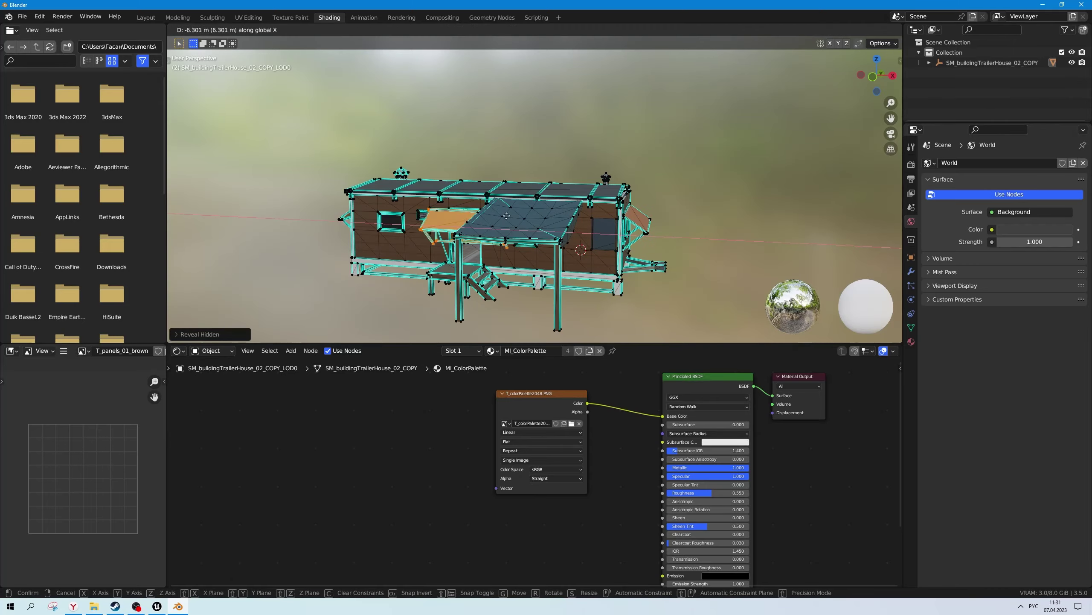
{"action": "key", "text": "Tab"}
{"action": "mouse_move", "coordinate": [444, 207]}
{"action": "middle_mouse_down"}
{"action": "mouse_move", "coordinate": [530, 186]}
{"action": "mouse_move", "coordinate": [534, 226]}
{"action": "middle_mouse_up"}
{"action": "scroll", "coordinate": [530, 186], "scroll_direction": "up", "scroll_amount": 3}
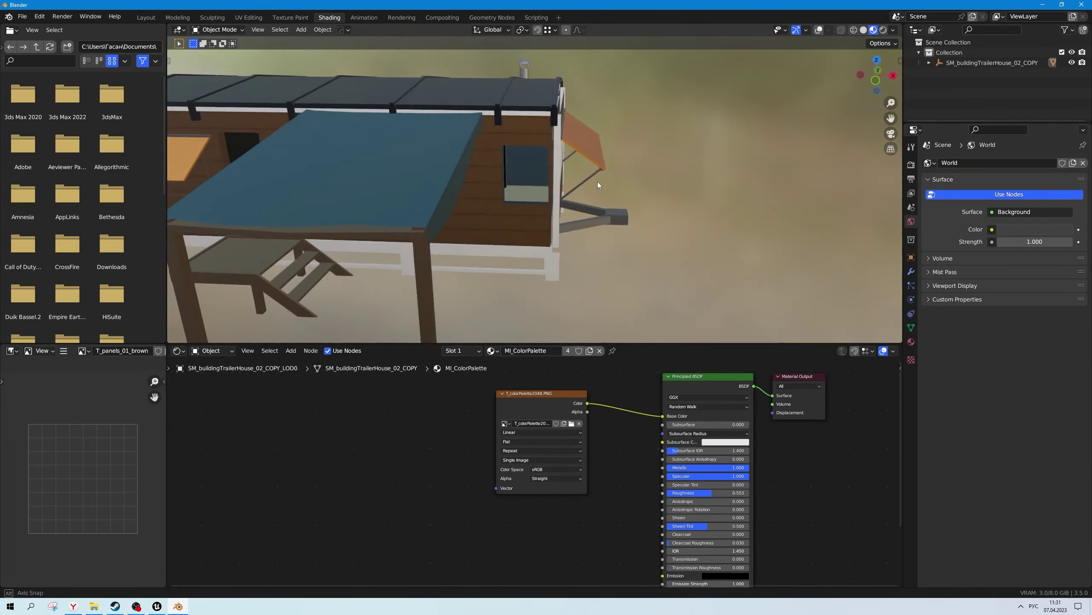
{"action": "key", "text": "Tab"}
{"action": "scroll", "coordinate": [522, 233], "scroll_direction": "up", "scroll_amount": 5}
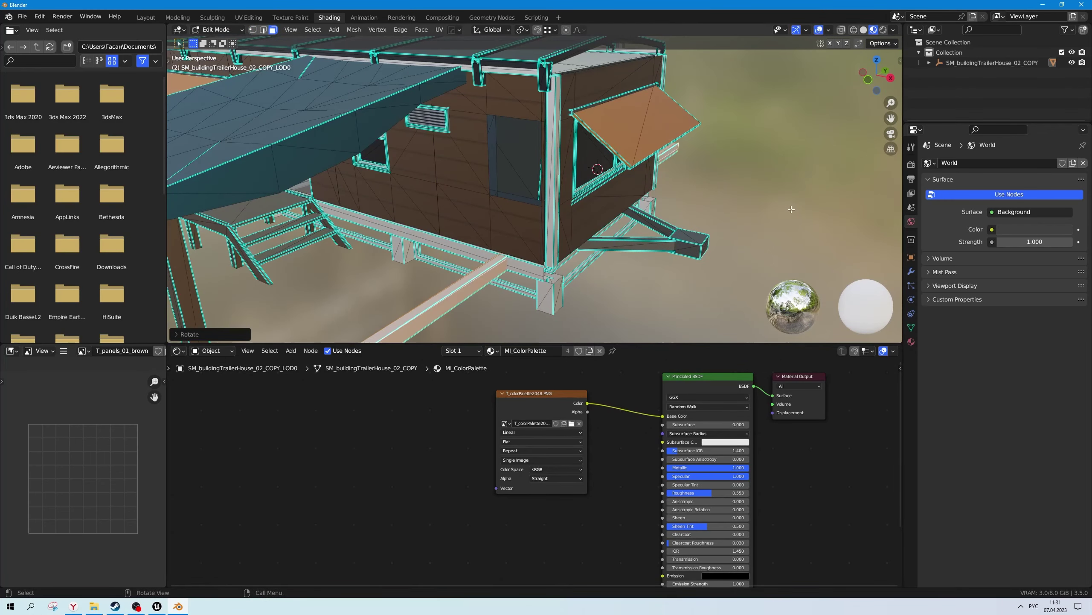
Scale the base frame beam and move it along Y to meet the body's corner
{"action": "key", "text": "Escape"}
{"action": "middle_click_drag", "start_coordinate": [859, 201], "coordinate": [731, 129]}
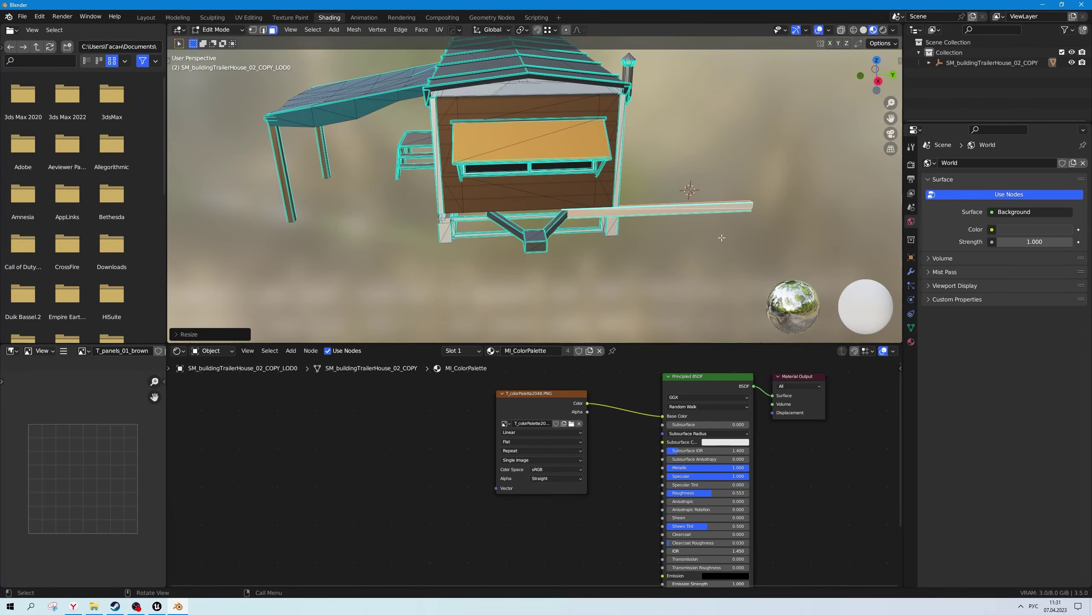
{"action": "key", "text": "KP_7"}
{"action": "key", "text": "s"}
{"action": "key", "text": "Return"}
{"action": "key", "text": "g"}
{"action": "key", "text": "y"}
Mark the beam edges sharp and shade the beam faces smooth
{"action": "middle_click_drag", "start_coordinate": [592, 151], "coordinate": [543, 199]}
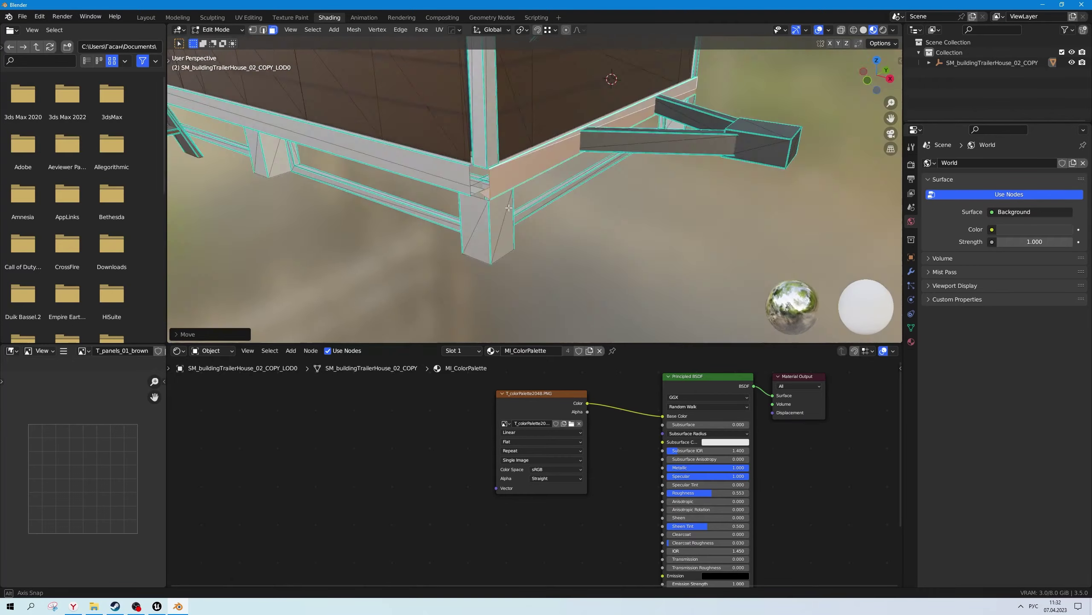
{"action": "scroll", "coordinate": [542, 198], "scroll_direction": "up", "scroll_amount": 3}
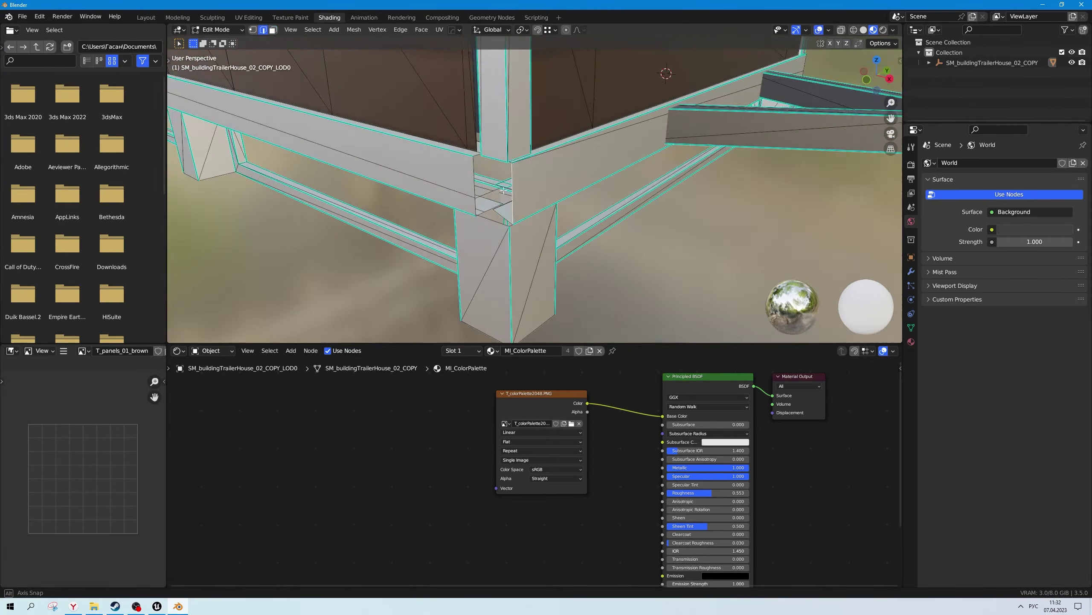
{"action": "mouse_move", "coordinate": [543, 198]}
{"action": "middle_mouse_down"}
{"action": "mouse_move", "coordinate": [490, 210]}
{"action": "mouse_move", "coordinate": [507, 195]}
{"action": "mouse_move", "coordinate": [450, 162]}
{"action": "middle_mouse_up"}
{"action": "key", "text": "F3"}
{"action": "key", "text": "Return"}
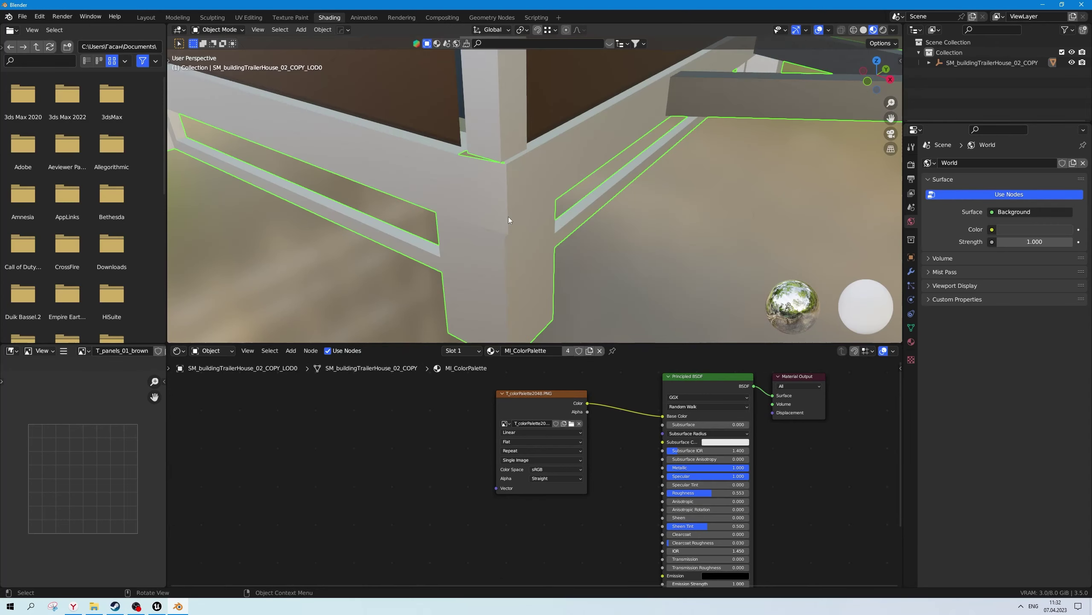
{"action": "key", "text": "shift+r"}
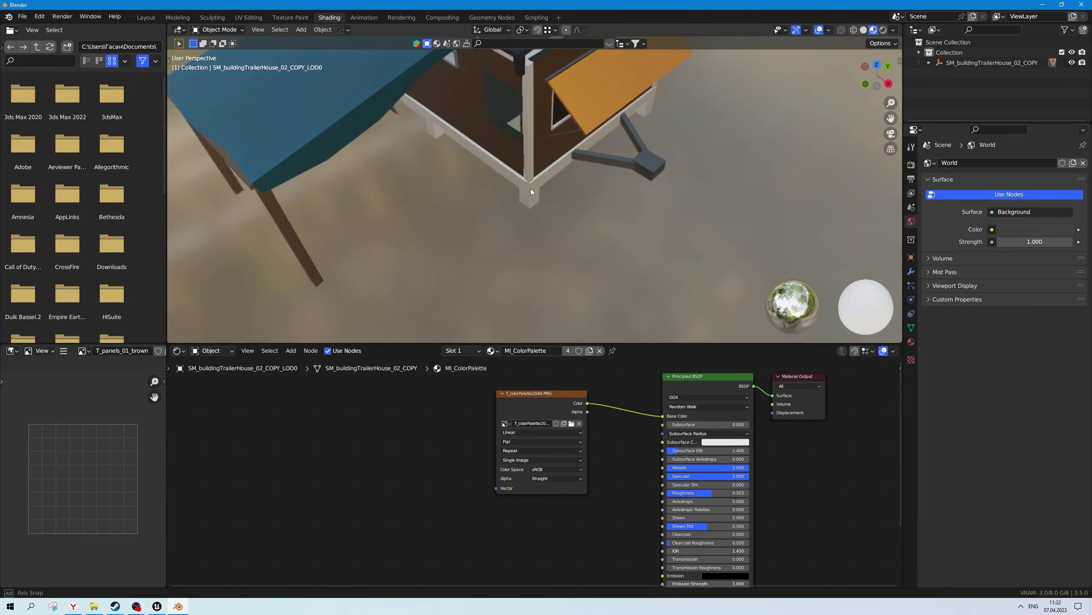
{"action": "key", "text": "Tab"}
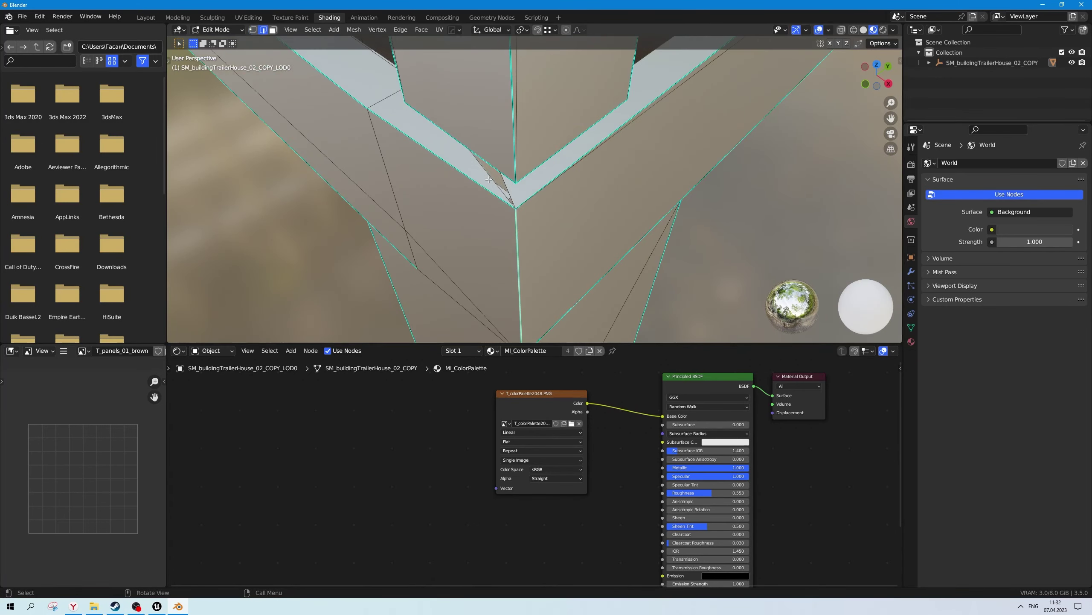
Save the scene as trailer_changed.blend in the ForYTProject/TrailerHouse folder
{"action": "mouse_move", "coordinate": [498, 151]}
{"action": "middle_mouse_down"}
{"action": "mouse_move", "coordinate": [553, 175]}
{"action": "mouse_move", "coordinate": [553, 212]}
{"action": "middle_mouse_up"}
{"action": "scroll", "coordinate": [445, 183], "scroll_direction": "down", "scroll_amount": 5}
{"action": "scroll", "coordinate": [499, 171], "scroll_direction": "down", "scroll_amount": 3}
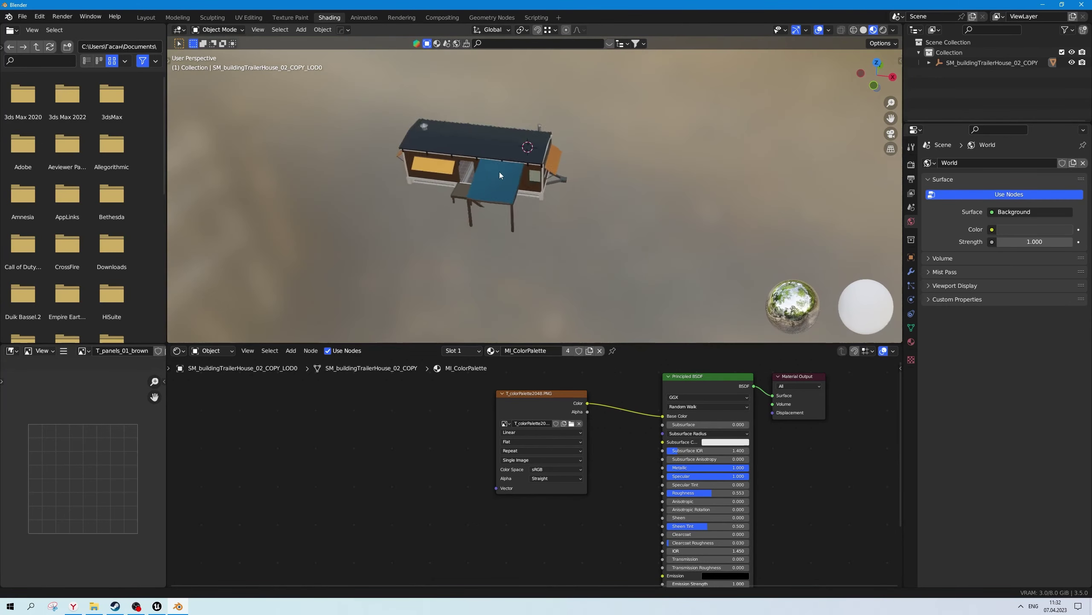
{"action": "scroll", "coordinate": [573, 193], "scroll_direction": "up", "scroll_amount": 6}
{"action": "scroll", "coordinate": [573, 193], "scroll_direction": "down", "scroll_amount": 5}
{"action": "mouse_move", "coordinate": [650, 198]}
{"action": "middle_mouse_down"}
{"action": "mouse_move", "coordinate": [555, 224]}
{"action": "mouse_move", "coordinate": [589, 227]}
{"action": "middle_mouse_up"}
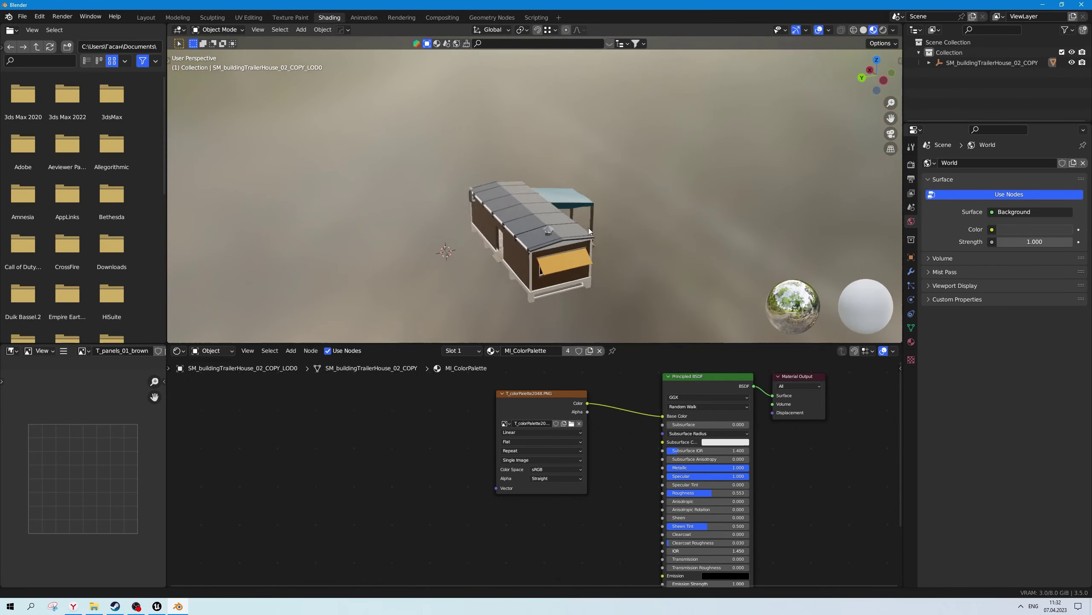
{"action": "scroll", "coordinate": [543, 247], "scroll_direction": "up", "scroll_amount": 4}
{"action": "scroll", "coordinate": [542, 247], "scroll_direction": "down", "scroll_amount": 3}
{"action": "key", "text": "ctrl+s"}
{"action": "left_click", "coordinate": [312, 201]}
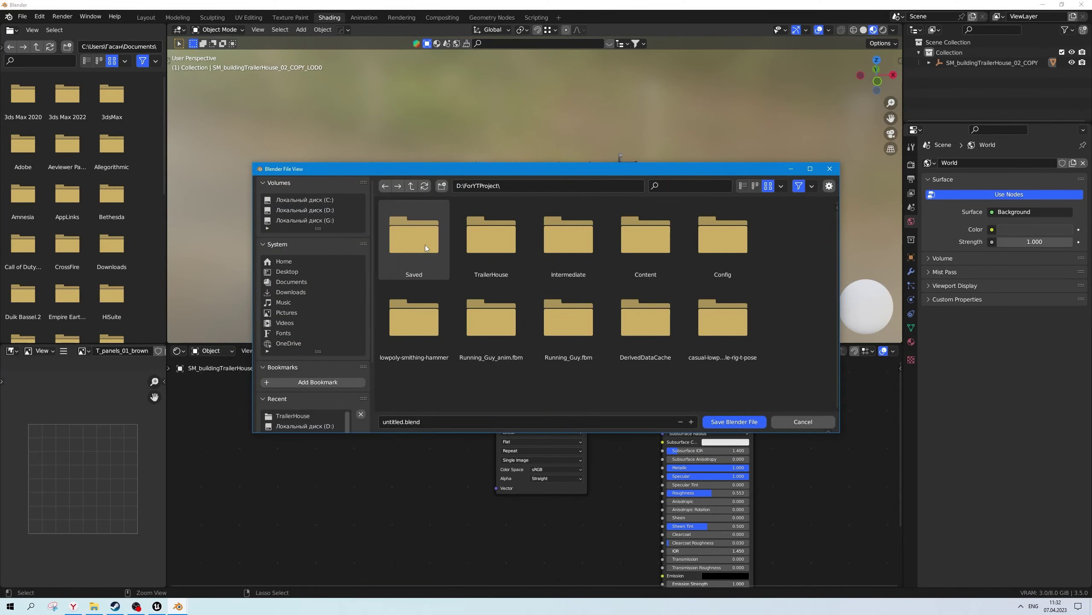
{"action": "double_click", "coordinate": [425, 244]}
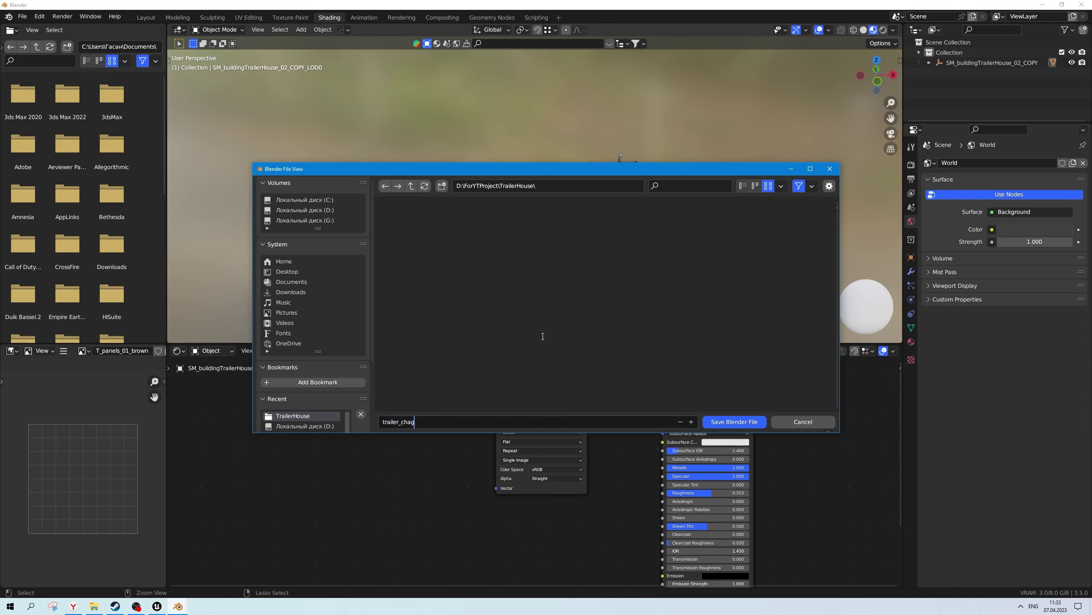
{"action": "left_click", "coordinate": [734, 424]}
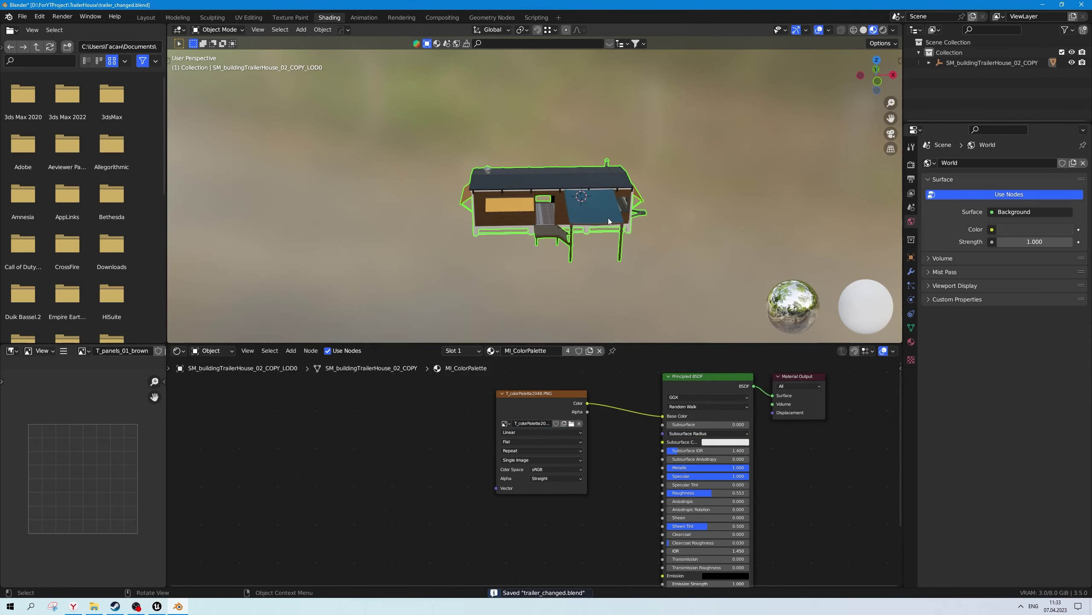
Export the trailer house to FBX as TrailerHouse_Edited, then quit Blender
{"action": "left_click", "coordinate": [21, 16]}
{"action": "mouse_move", "coordinate": [64, 164]}
{"action": "left_click", "coordinate": [146, 256]}
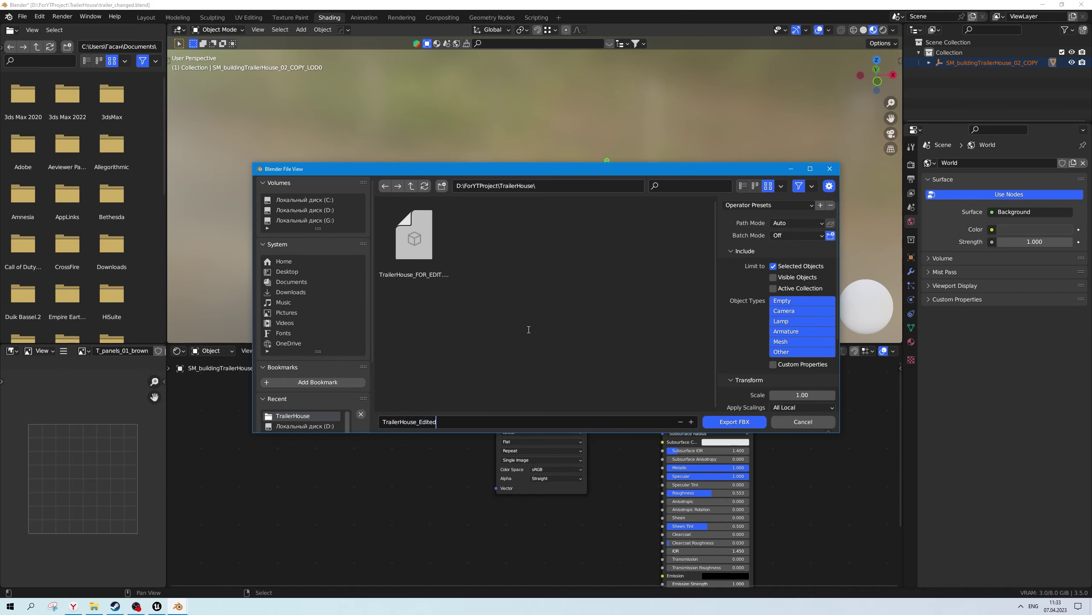
{"action": "left_click", "coordinate": [740, 421]}
{"action": "left_click", "coordinate": [1082, 5]}
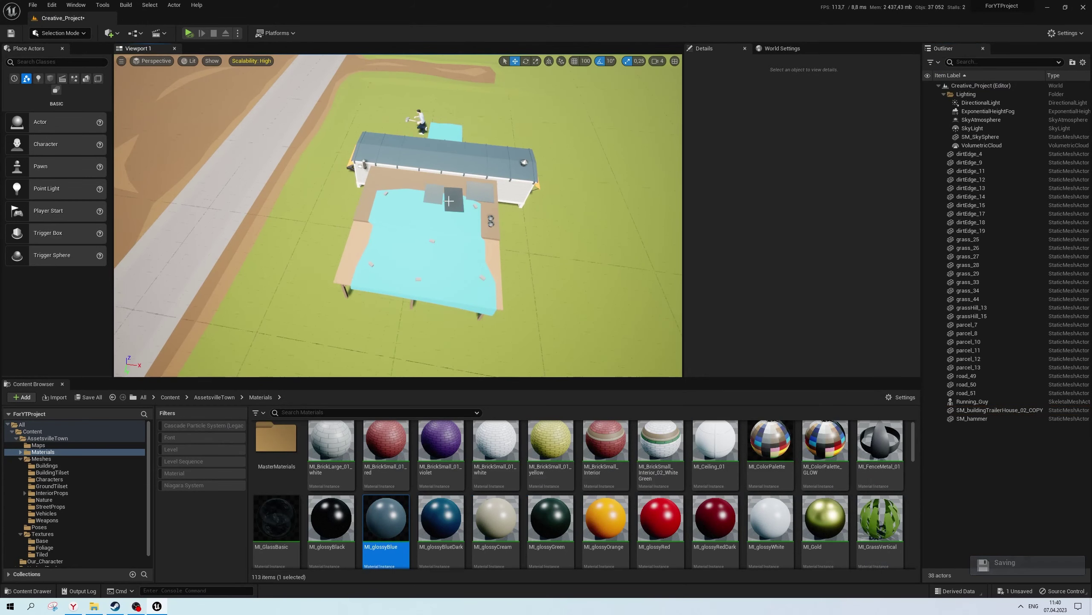
Find the original trailer mesh asset, then return to the top-level Content folder
{"action": "left_click", "coordinate": [416, 232]}
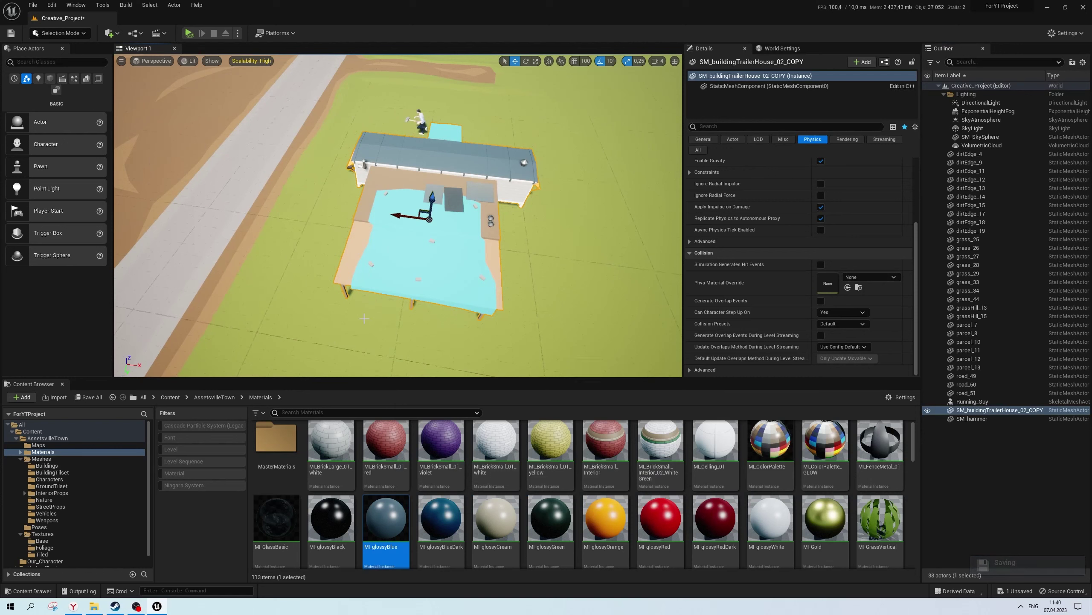
{"action": "right_click", "coordinate": [413, 231]}
{"action": "left_click", "coordinate": [439, 258]}
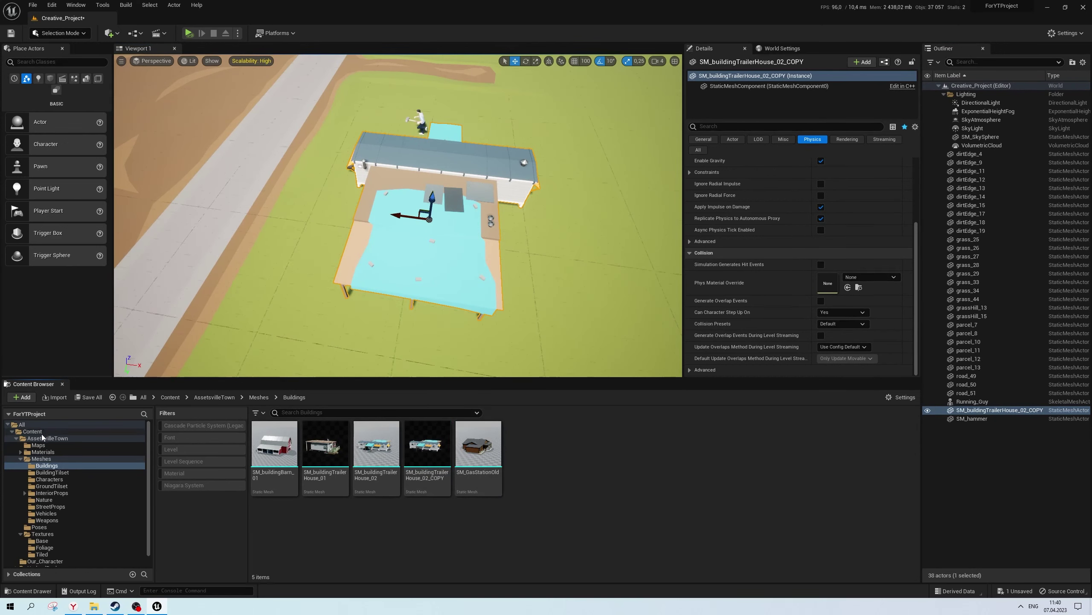
{"action": "left_click", "coordinate": [39, 432]}
{"action": "right_click", "coordinate": [410, 518]}
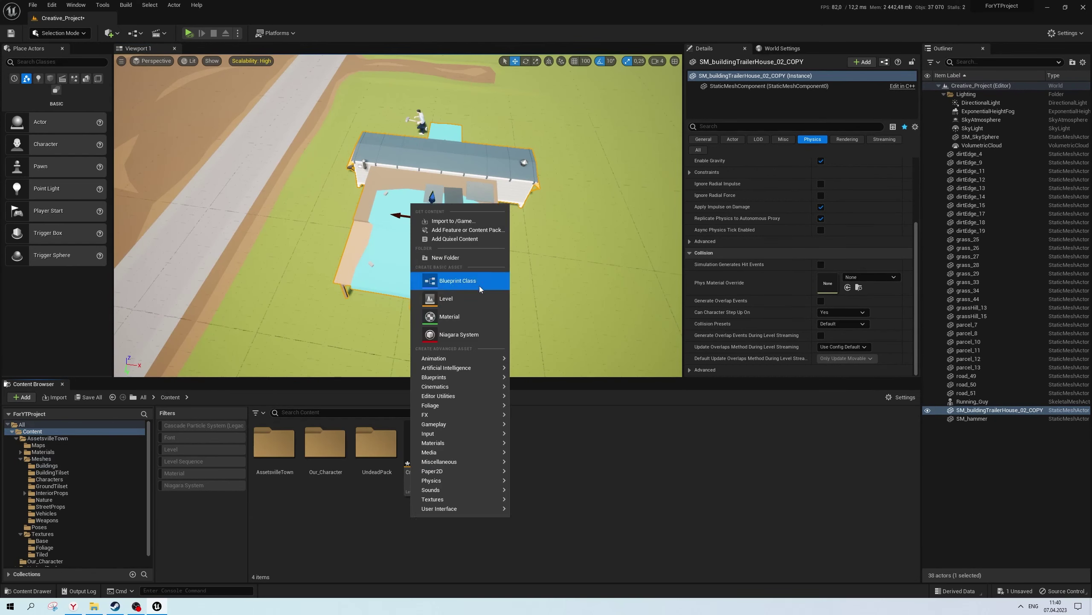
{"action": "left_click", "coordinate": [536, 432]}
{"action": "right_click", "coordinate": [382, 526]}
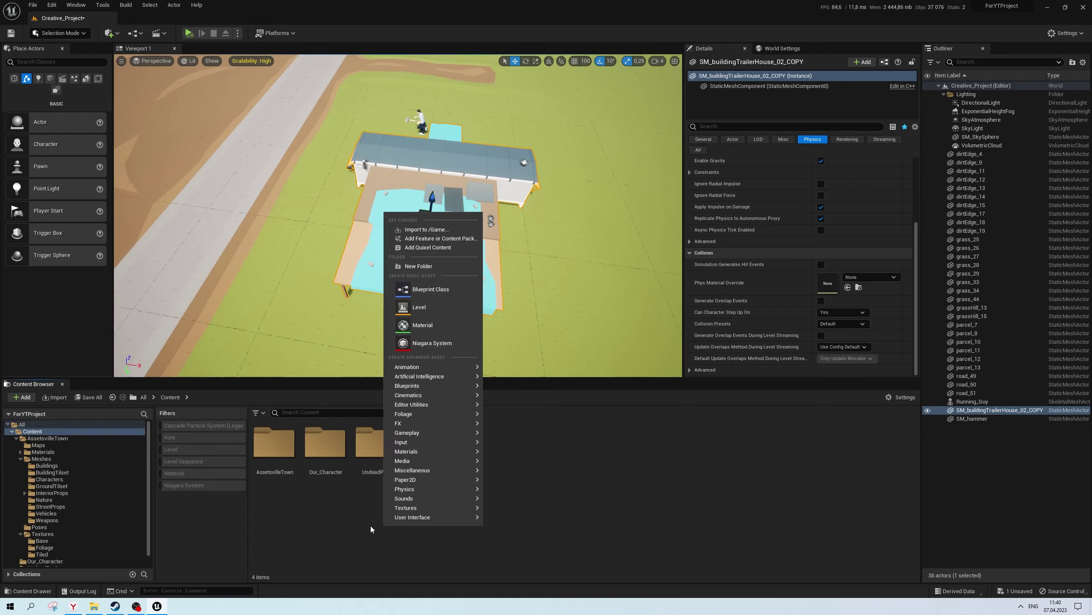
{"action": "left_click", "coordinate": [319, 508]}
{"action": "double_click", "coordinate": [326, 443]}
{"action": "key", "text": "alt+Left"}
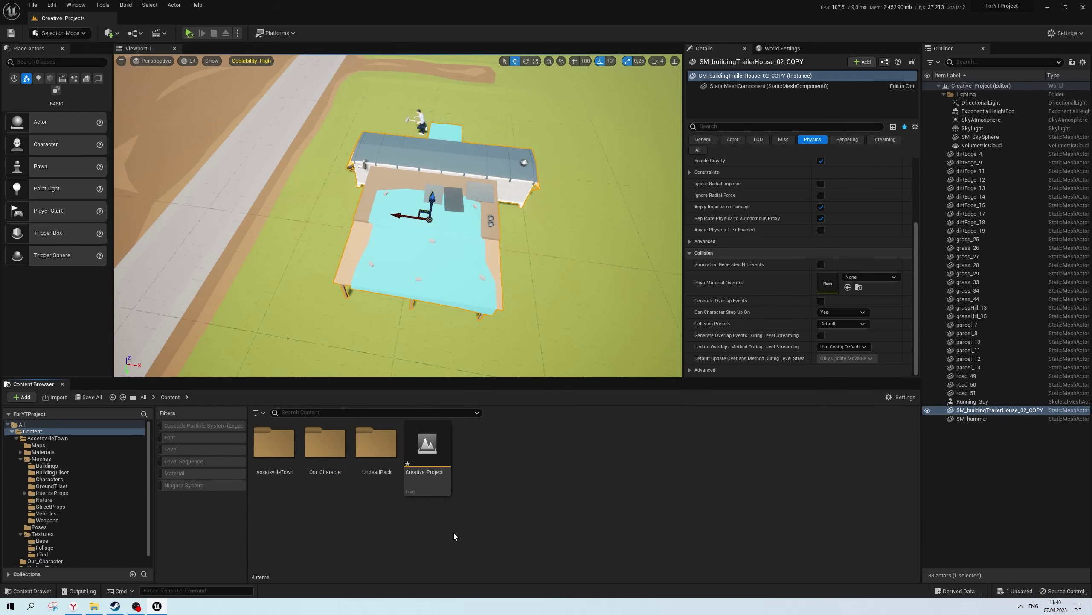
Create a folder named TrailerHouse_Changed in Content and open it
{"action": "right_click", "coordinate": [454, 535]}
{"action": "left_click", "coordinate": [478, 296]}
{"action": "type", "text": "House_Change"}
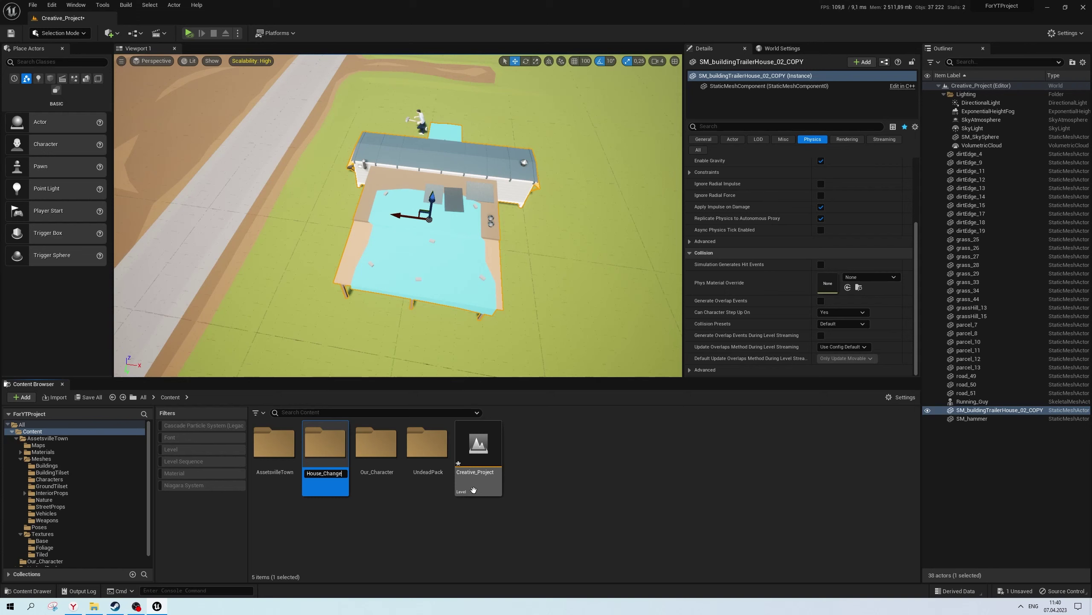
{"action": "type", "text": "d"}
{"action": "key", "text": "Return"}
{"action": "double_click", "coordinate": [397, 472]}
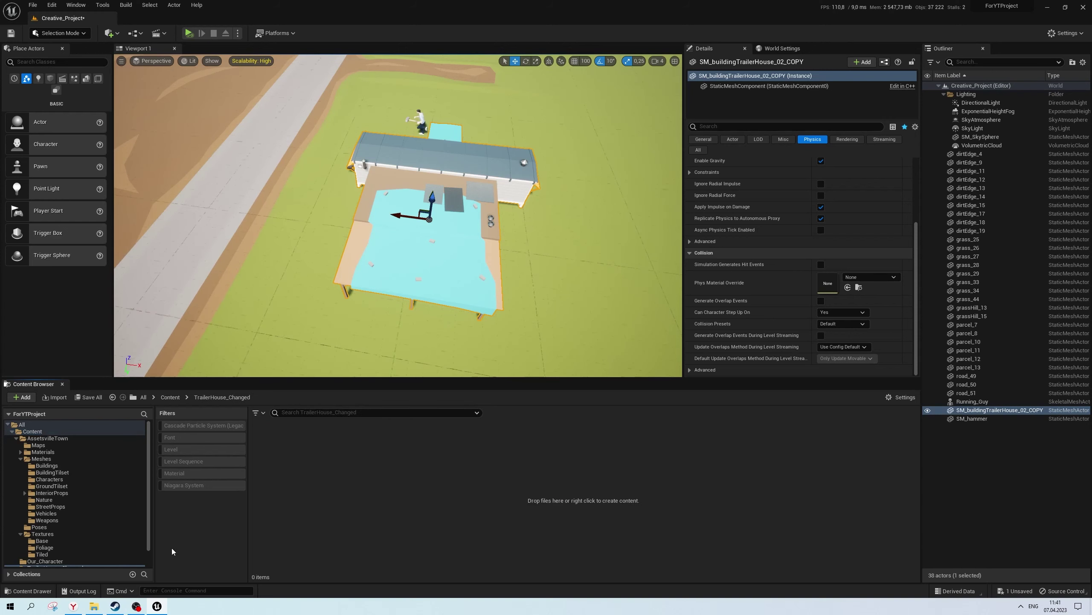
Drag TrailerHouse_Edited.fbx from ForYTProject > TrailerHouse in Explorer into the TrailerHouse_Changed folder
{"action": "left_click", "coordinate": [91, 607]}
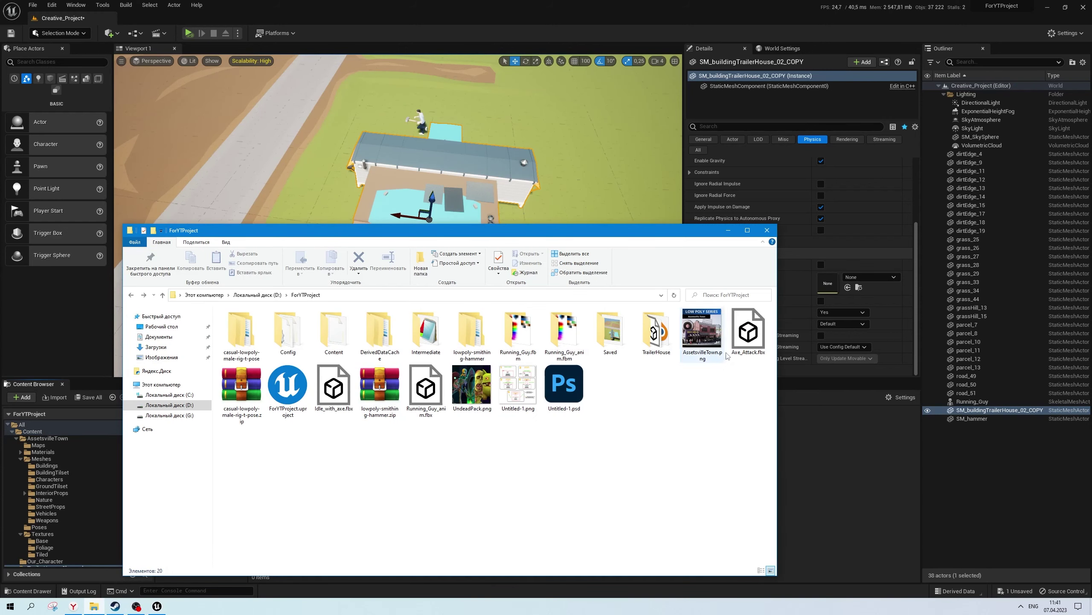
{"action": "left_click", "coordinate": [473, 330]}
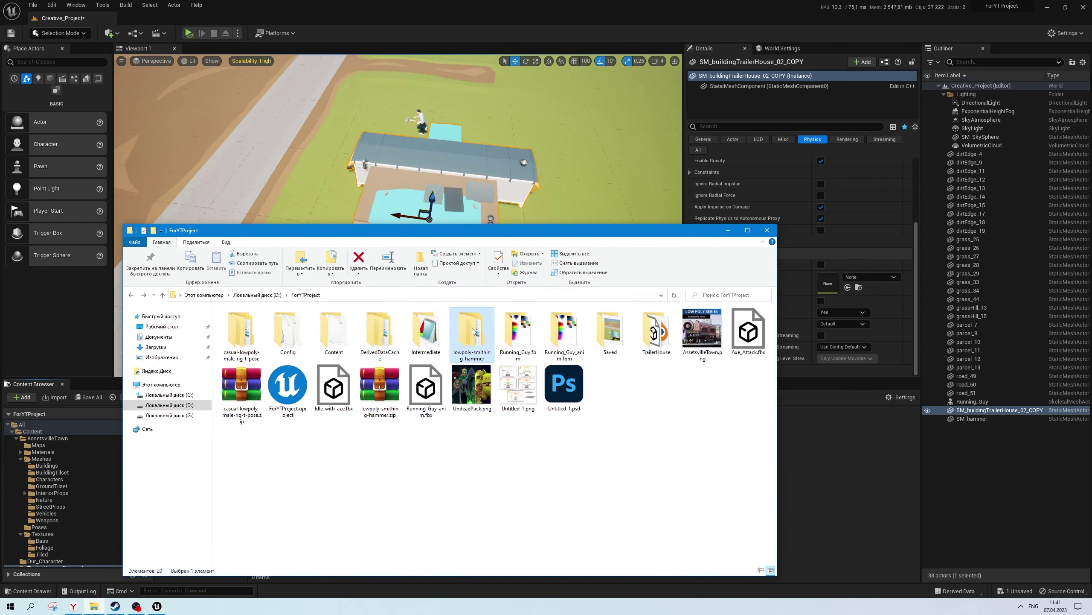
{"action": "double_click", "coordinate": [653, 332]}
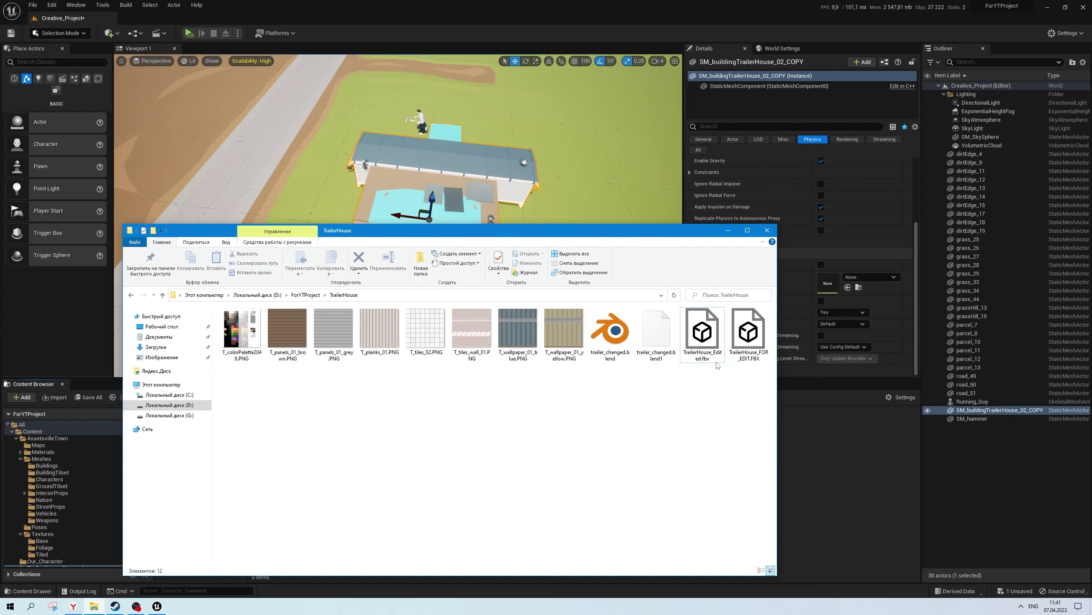
{"action": "left_click_drag", "start_coordinate": [824, 467], "coordinate": [824, 467]}
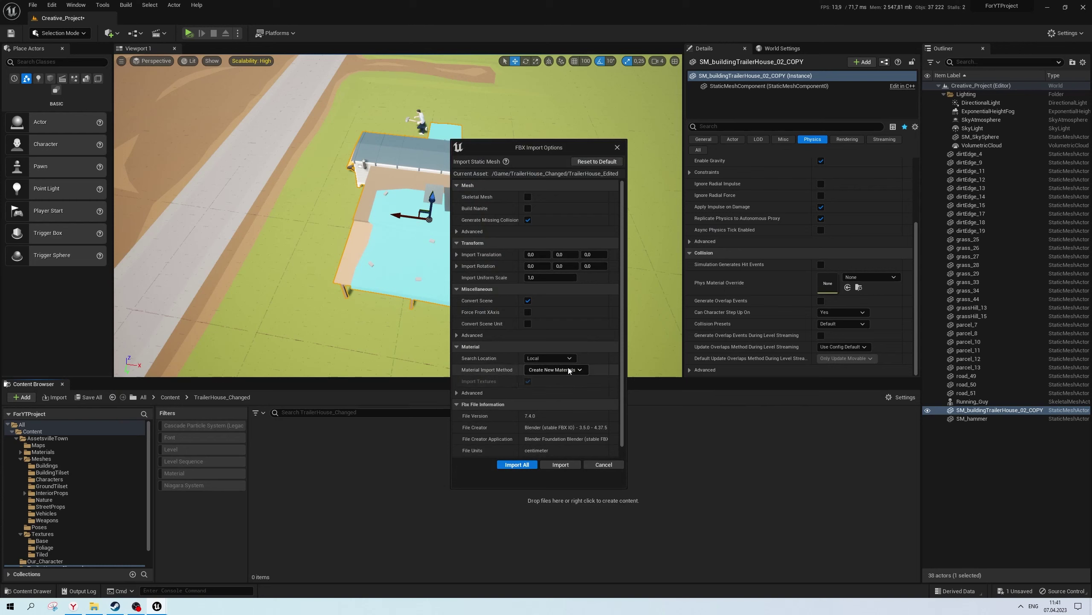
Import the FBX with Do Not Create Material and place TrailerHouse_Edited beside the original
{"action": "left_click", "coordinate": [570, 404]}
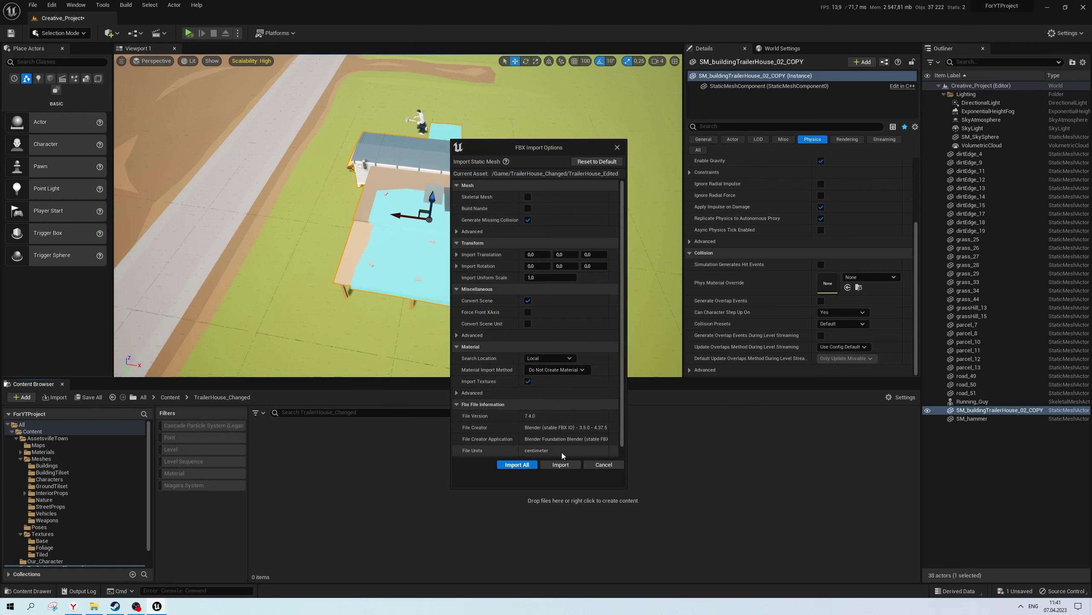
{"action": "left_click", "coordinate": [563, 453]}
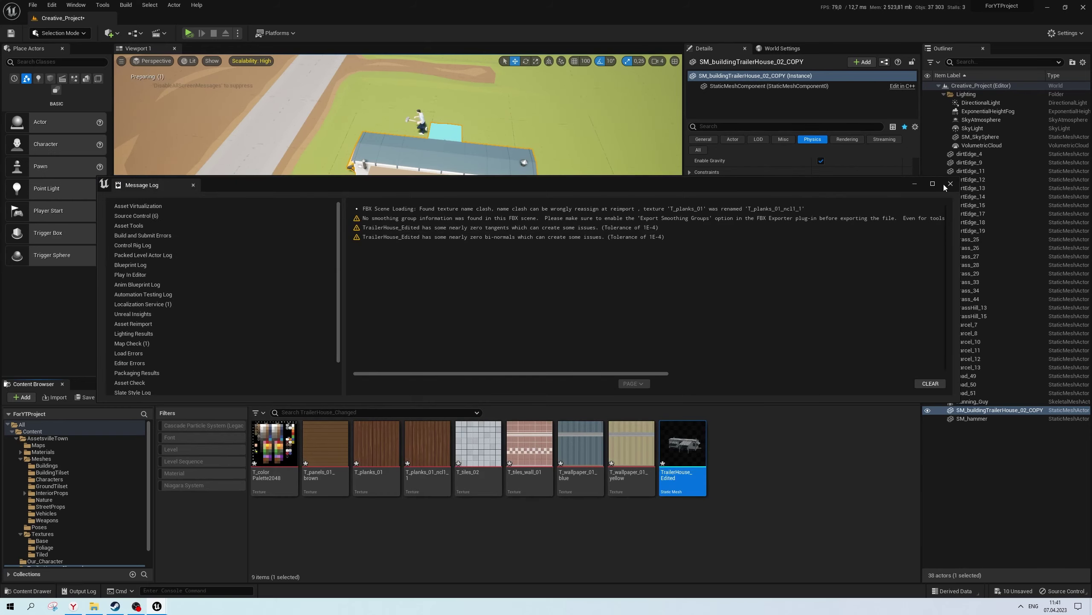
{"action": "left_click", "coordinate": [950, 184]}
{"action": "scroll", "coordinate": [516, 258], "scroll_direction": "down", "scroll_amount": 3}
{"action": "left_click_drag", "start_coordinate": [682, 448], "coordinate": [562, 260]}
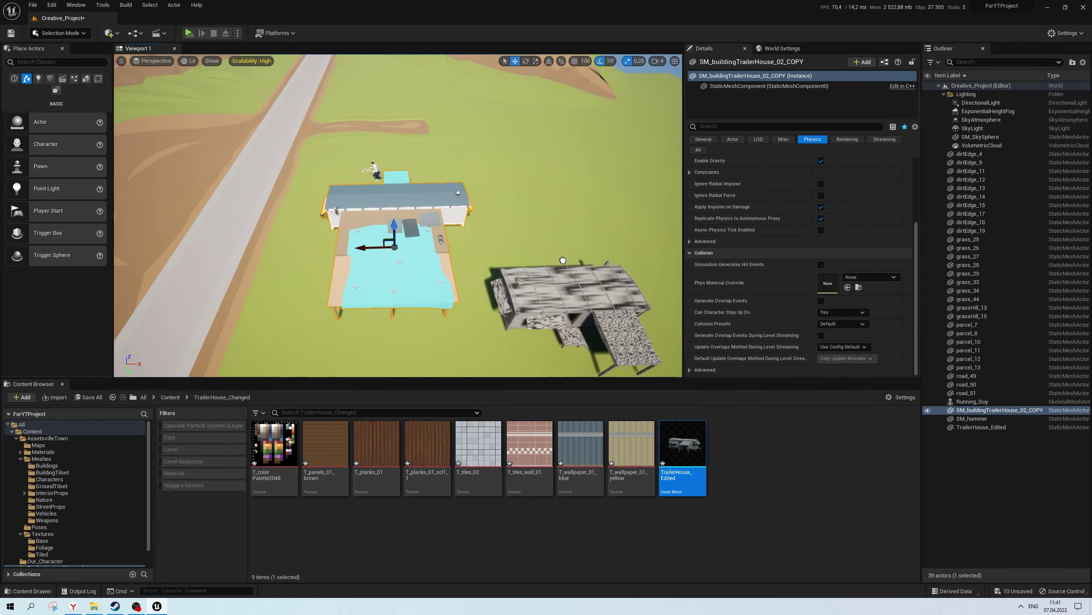
{"action": "key", "text": "f"}
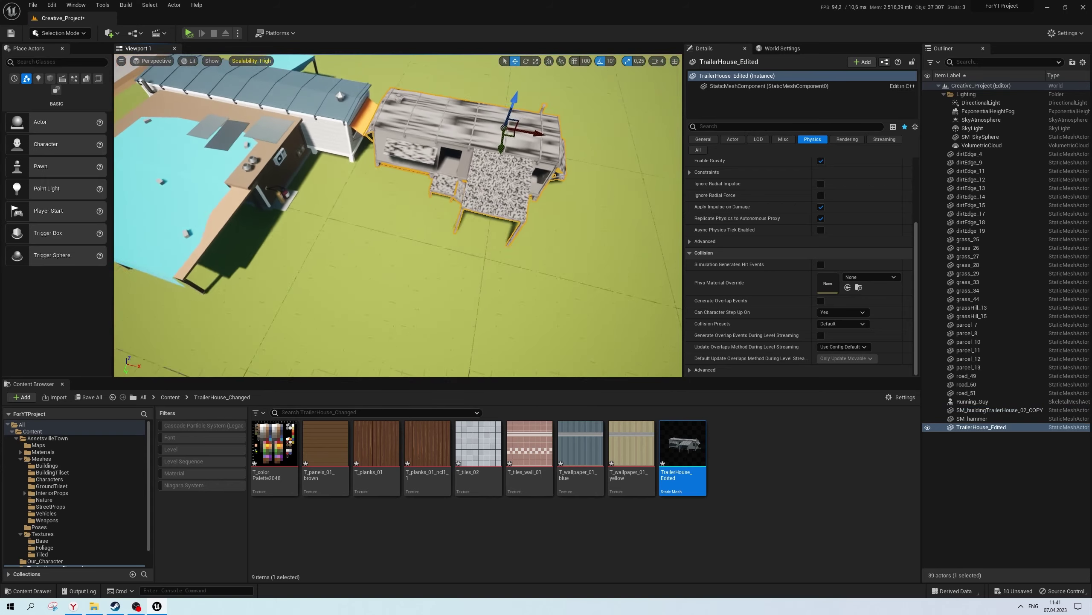
Compare the material slots of TrailerHouse_Edited and the original trailer house
{"action": "left_click", "coordinate": [757, 86]}
{"action": "scroll", "coordinate": [734, 215], "scroll_direction": "down", "scroll_amount": 3}
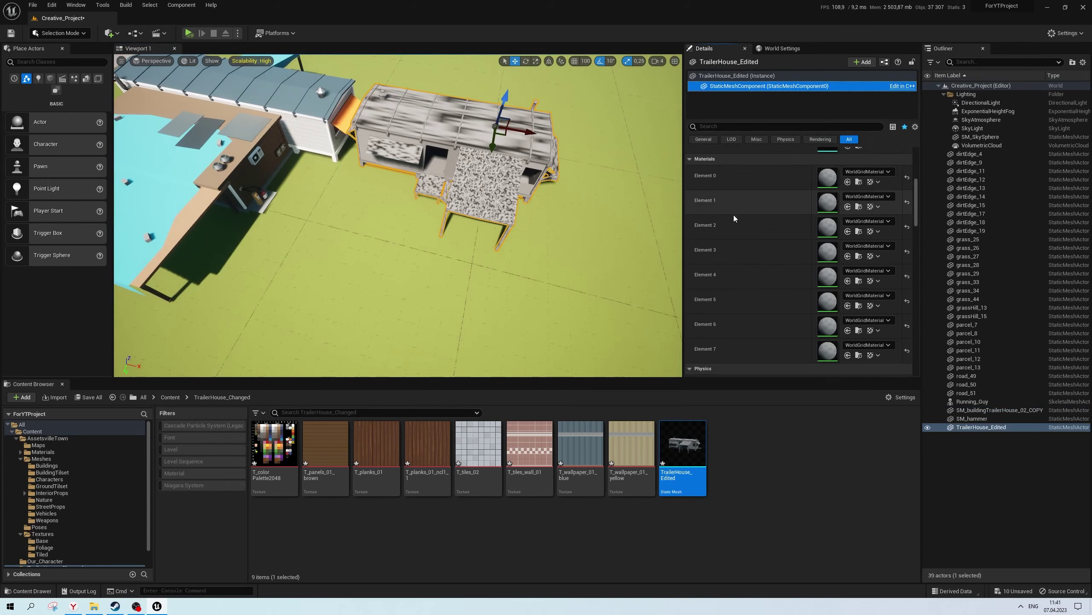
{"action": "scroll", "coordinate": [397, 215], "scroll_direction": "down", "scroll_amount": 3}
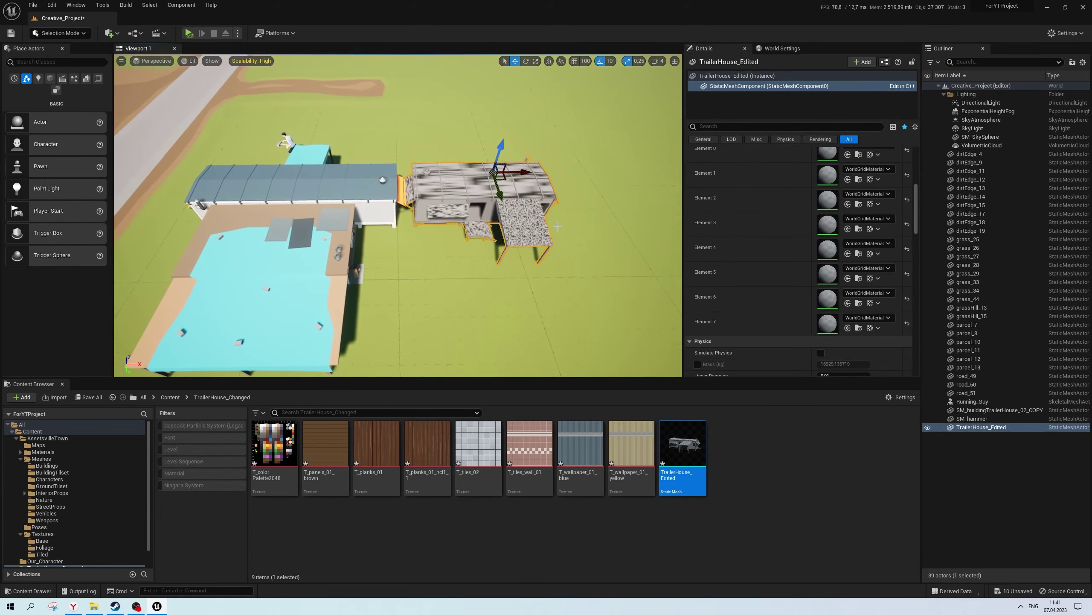
{"action": "left_click", "coordinate": [287, 191]}
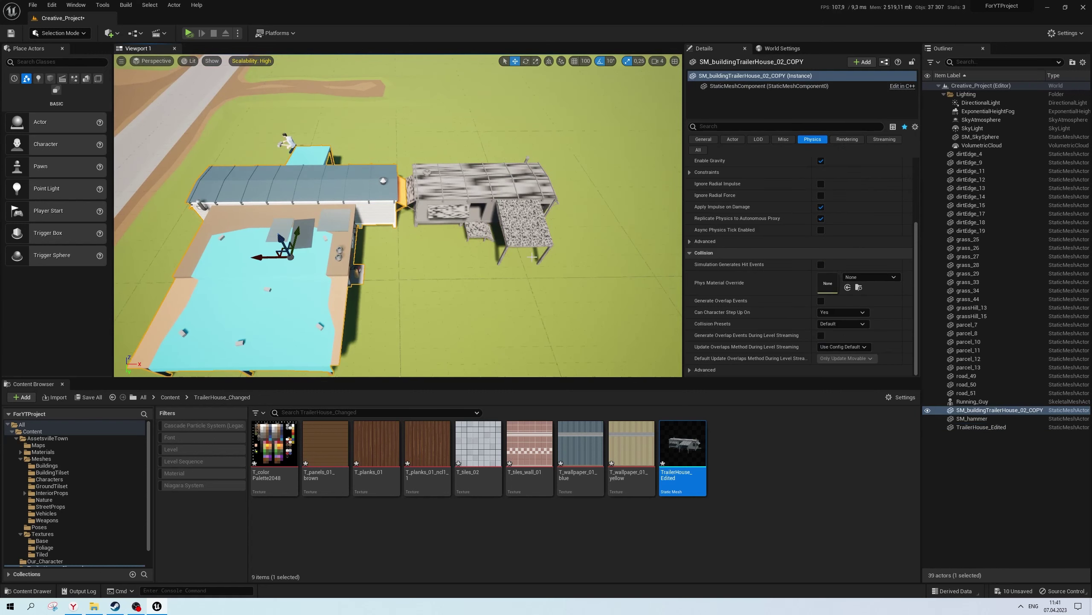
{"action": "left_click", "coordinate": [731, 86]}
{"action": "scroll", "coordinate": [751, 209], "scroll_direction": "down", "scroll_amount": 2}
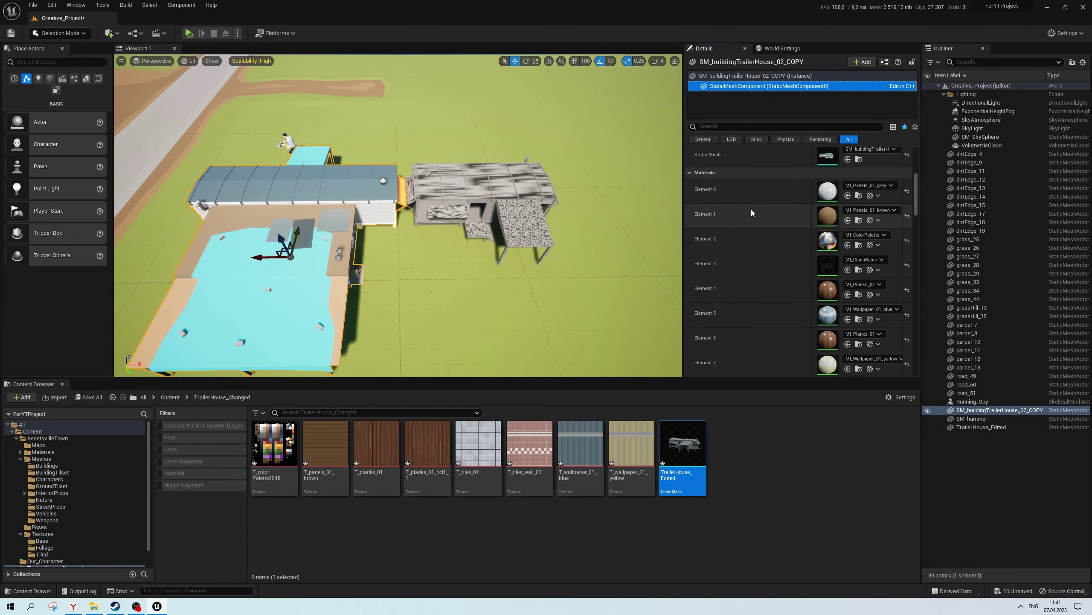
{"action": "scroll", "coordinate": [751, 212], "scroll_direction": "down", "scroll_amount": 1}
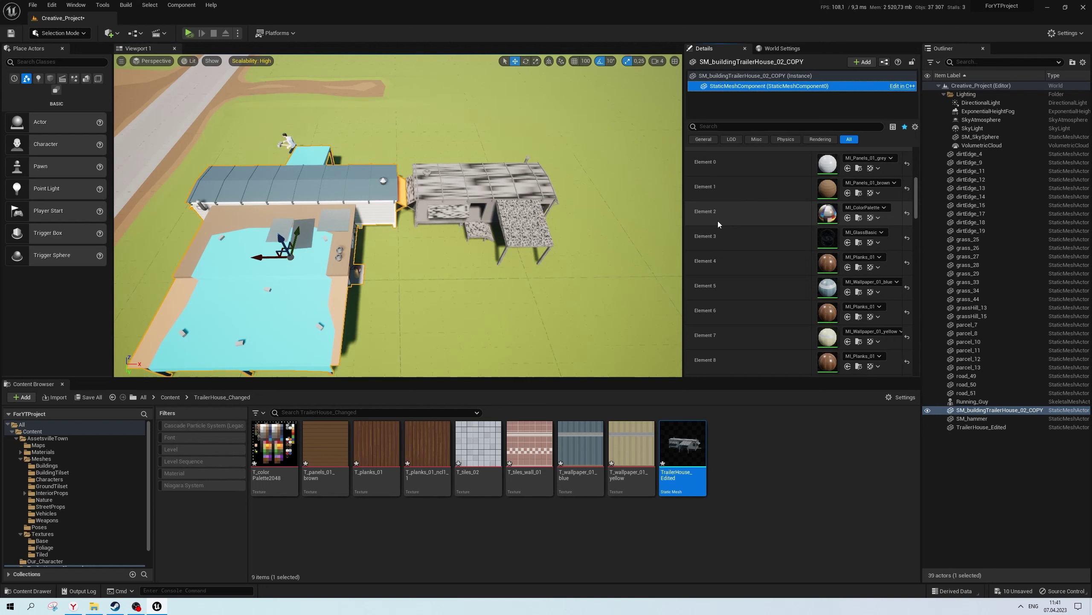
{"action": "left_click", "coordinate": [492, 183]}
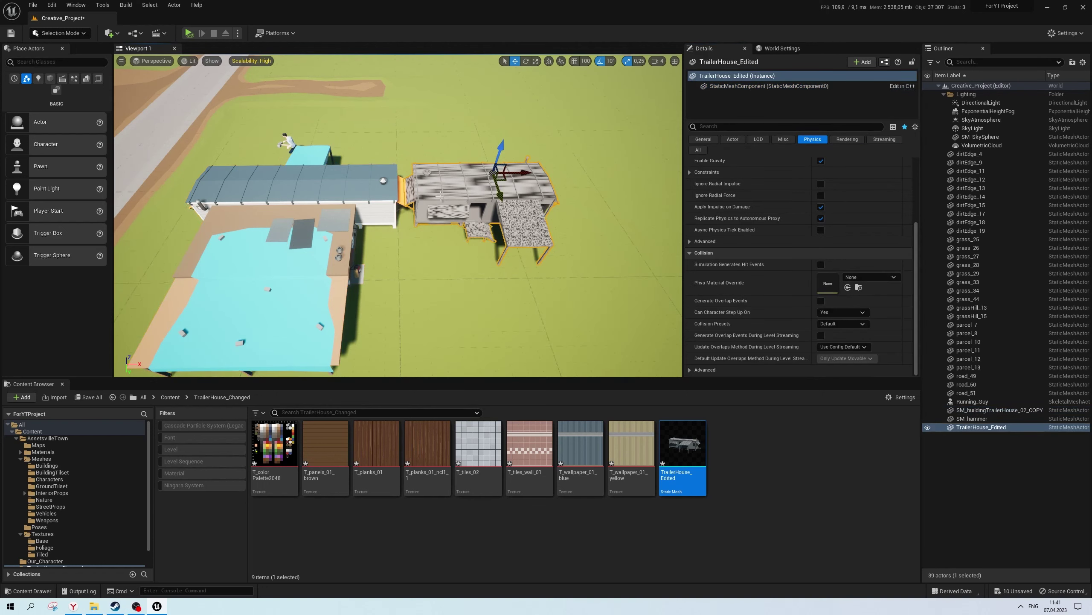
{"action": "right_click_drag", "start_coordinate": [439, 197], "coordinate": [413, 181]}
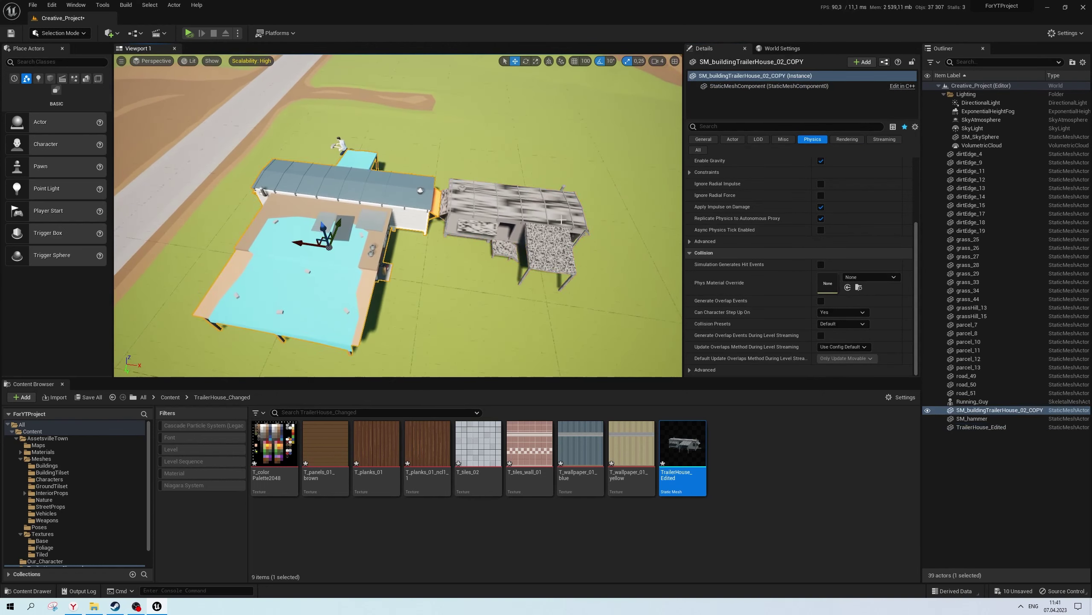
Check both trailers' material slots and locate MI_Panels_01_grey and MI_Panels_01_brown
{"action": "left_click", "coordinate": [750, 87]}
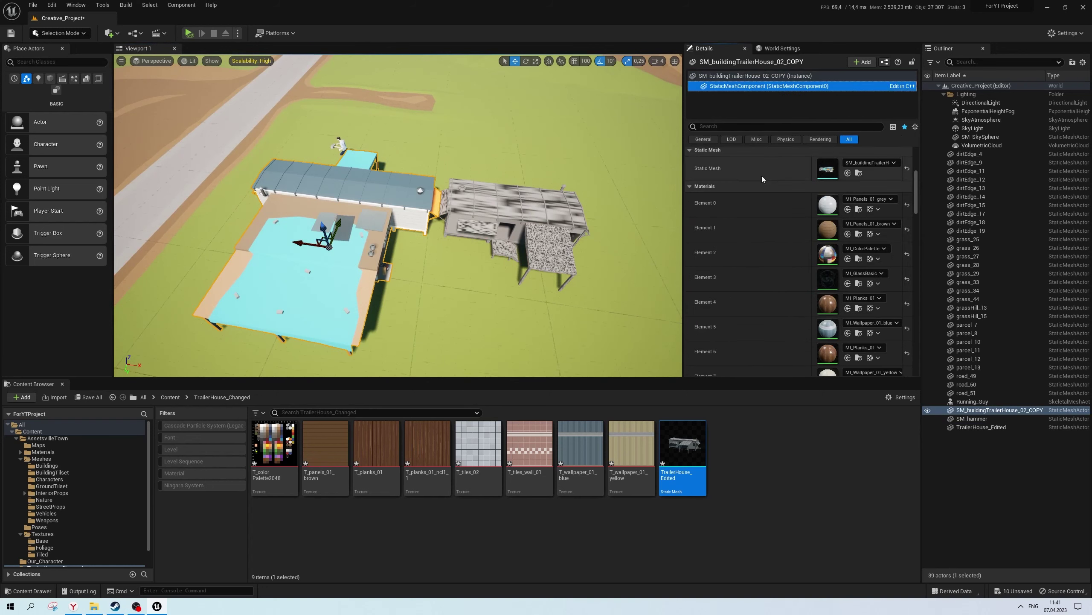
{"action": "left_click", "coordinate": [860, 208]}
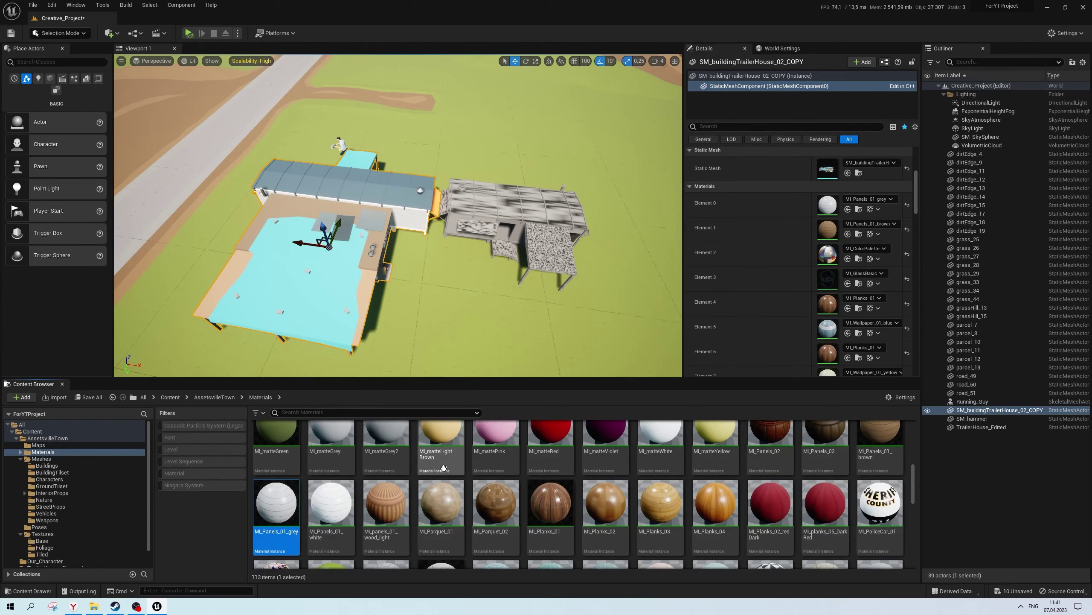
{"action": "left_click", "coordinate": [522, 243]}
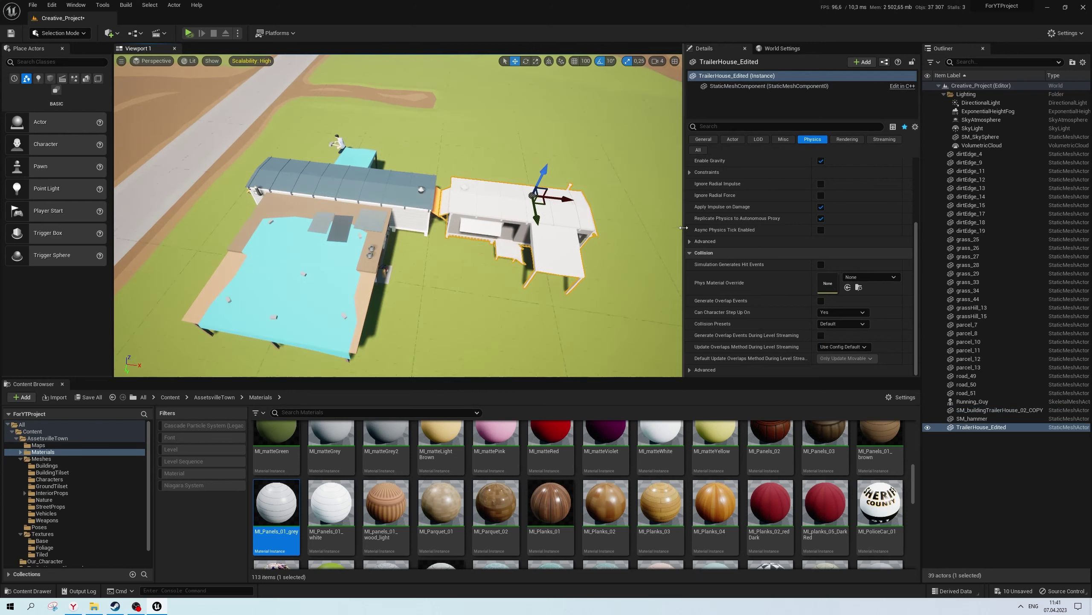
{"action": "left_click", "coordinate": [721, 90]}
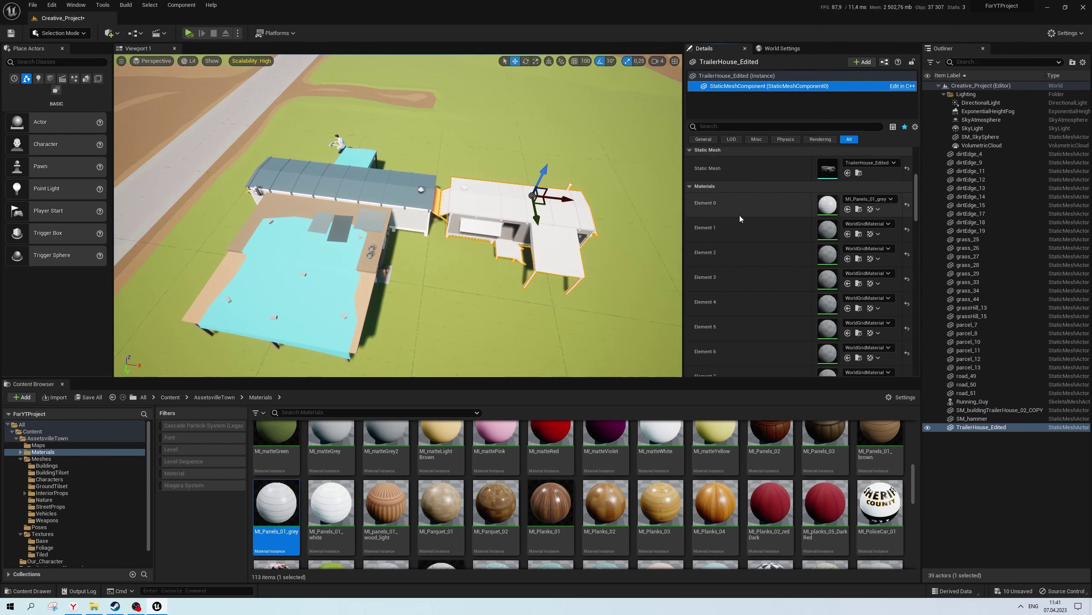
{"action": "left_click", "coordinate": [404, 201]}
{"action": "scroll", "coordinate": [757, 194], "scroll_direction": "up", "scroll_amount": 3}
{"action": "left_click", "coordinate": [743, 86]}
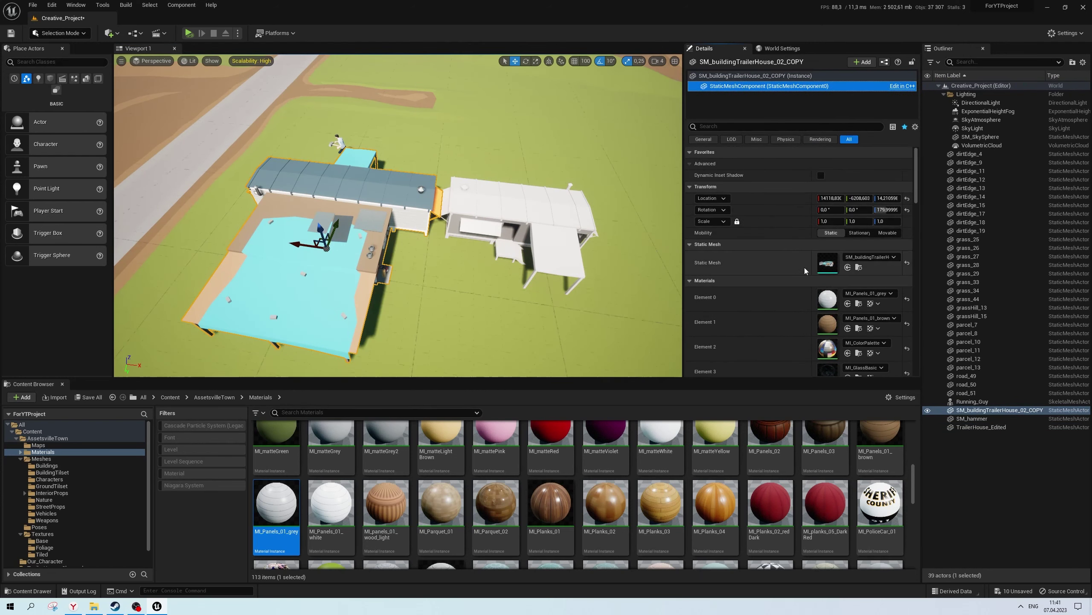
{"action": "left_click", "coordinate": [858, 328]}
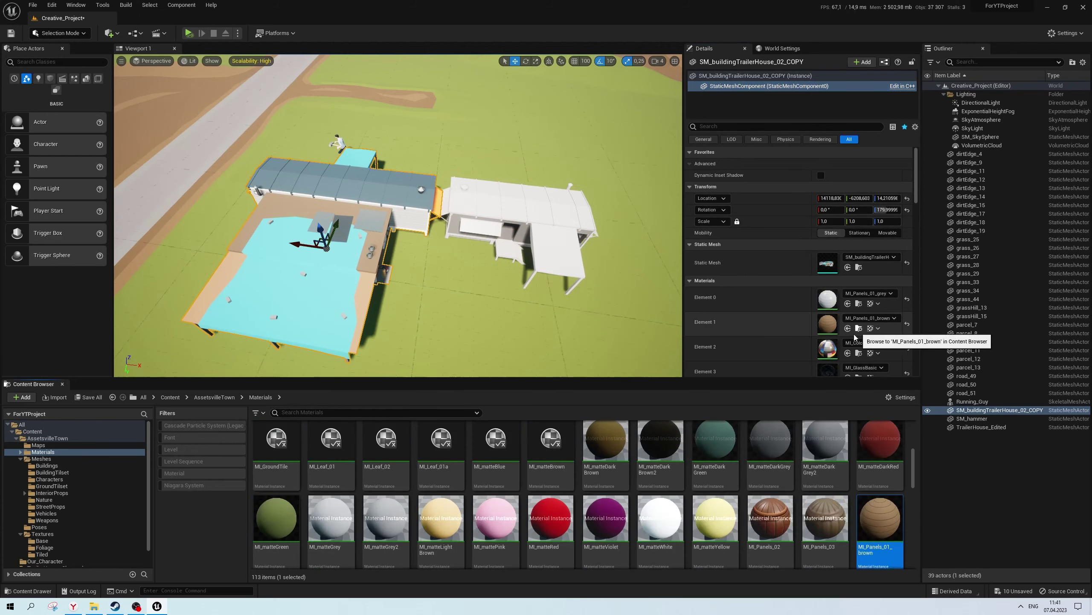
{"action": "left_click", "coordinate": [981, 426]}
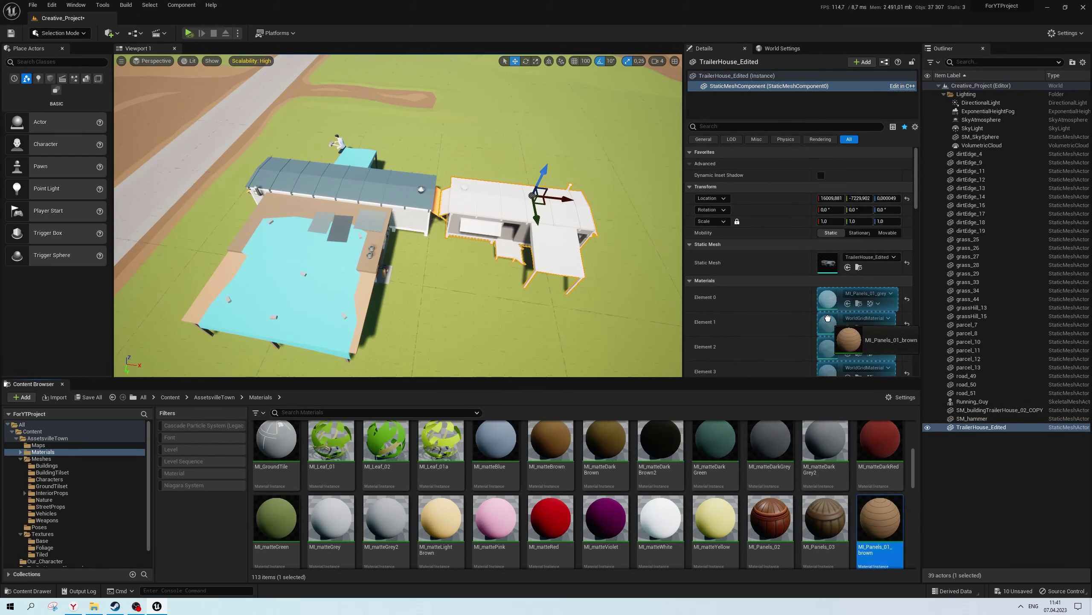
Assign MI_Panels_01_brown to Elements 1 and 2 and MI_ColorPalette to a slot, then undo
{"action": "left_click_drag", "start_coordinate": [828, 318], "coordinate": [827, 322]}
{"action": "right_click_drag", "start_coordinate": [606, 258], "coordinate": [605, 258]}
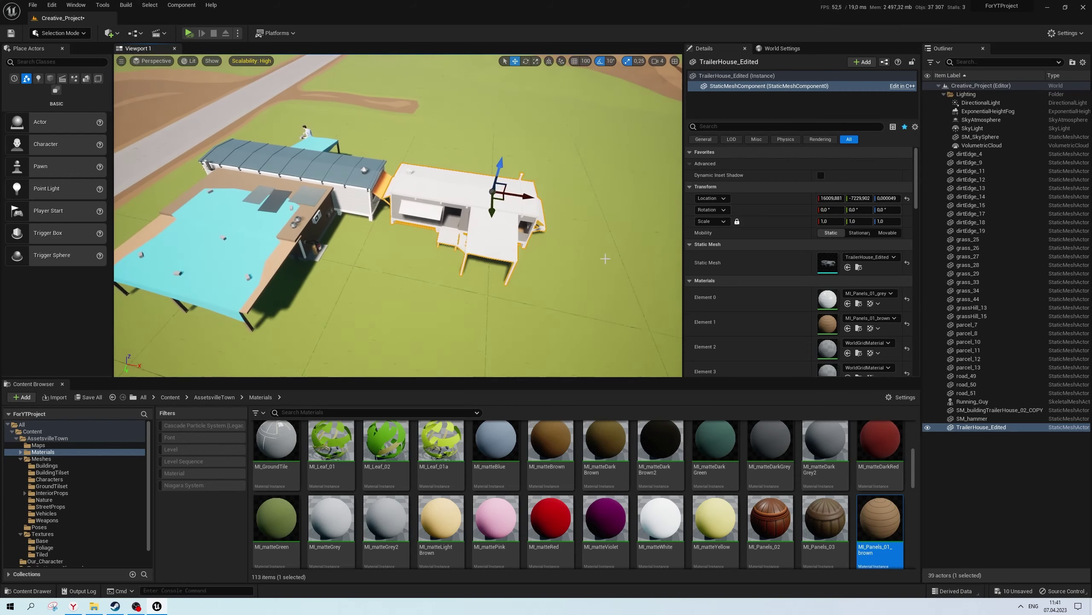
{"action": "scroll", "coordinate": [757, 258], "scroll_direction": "down", "scroll_amount": 5}
{"action": "left_click_drag", "start_coordinate": [880, 519], "coordinate": [827, 239]}
{"action": "scroll", "coordinate": [509, 465], "scroll_direction": "up", "scroll_amount": 5}
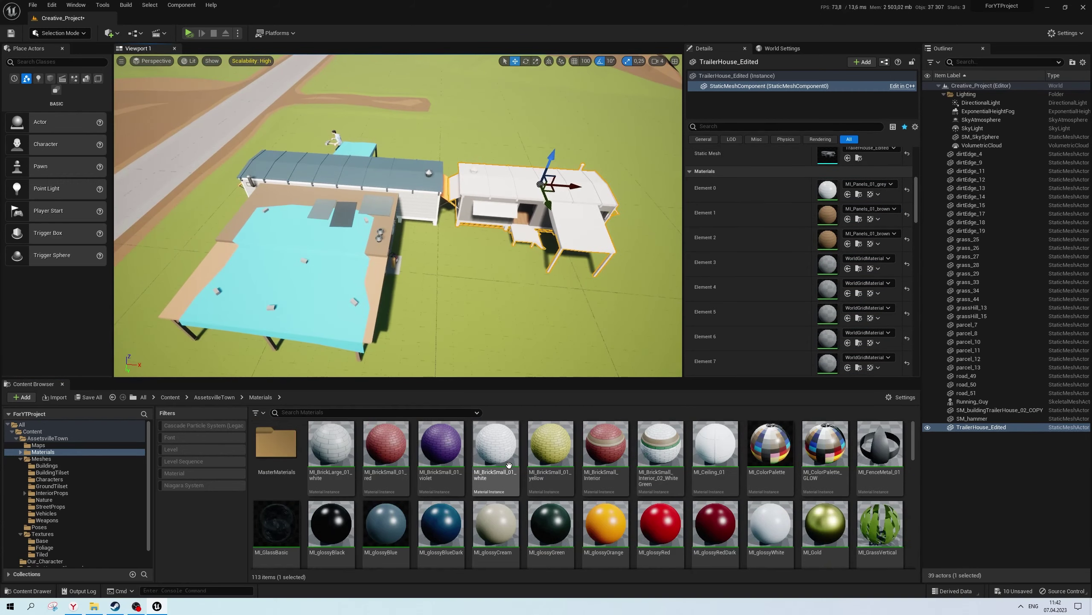
{"action": "left_click_drag", "start_coordinate": [770, 444], "coordinate": [827, 239]}
{"action": "left_click", "coordinate": [408, 206]}
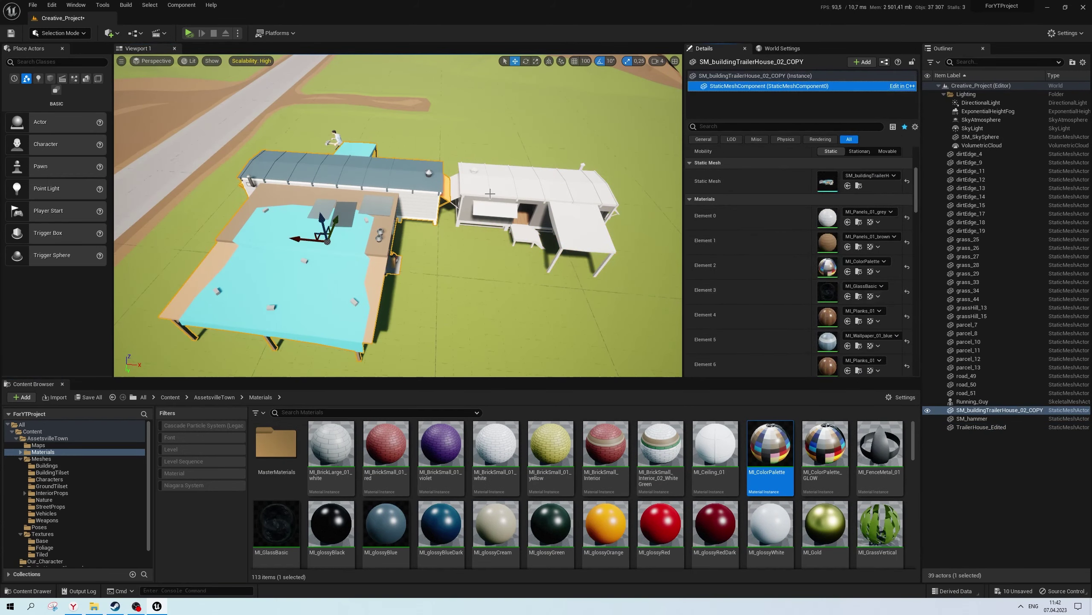
{"action": "key", "text": "ctrl+z"}
{"action": "key", "text": "ctrl+z"}
{"action": "key", "text": "ctrl+z"}
{"action": "key", "text": "ctrl+z"}
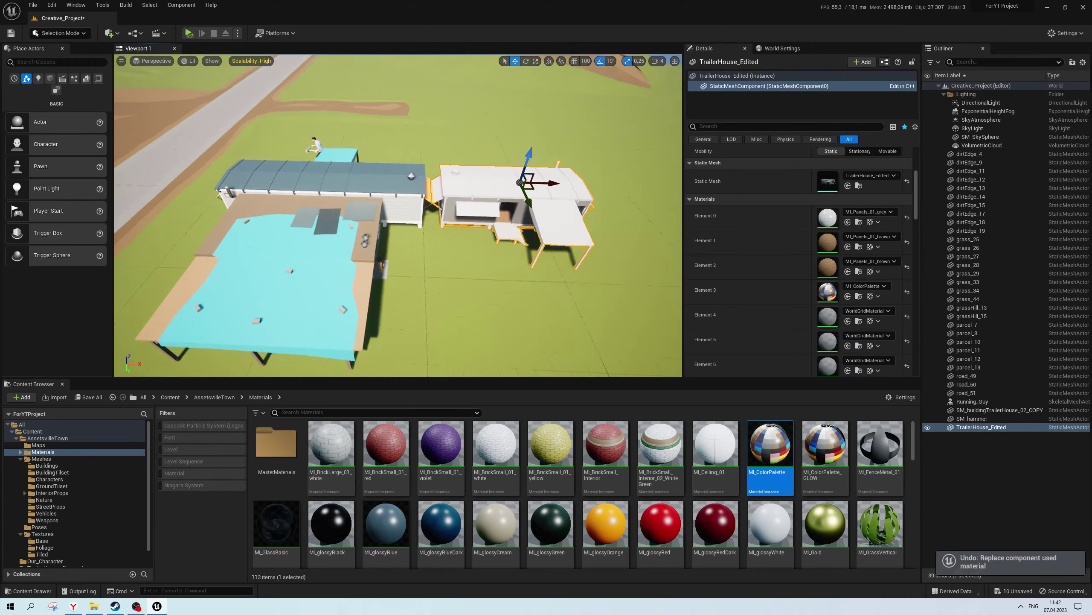
Set Element 0, Element 6 and the remaining slots to MI_ColorPalette
{"action": "left_click_drag", "start_coordinate": [770, 443], "coordinate": [827, 217]}
{"action": "mouse_move", "coordinate": [398, 215]}
{"action": "right_mouse_down"}
{"action": "mouse_move", "coordinate": [430, 224]}
{"action": "mouse_move", "coordinate": [387, 215]}
{"action": "right_mouse_up"}
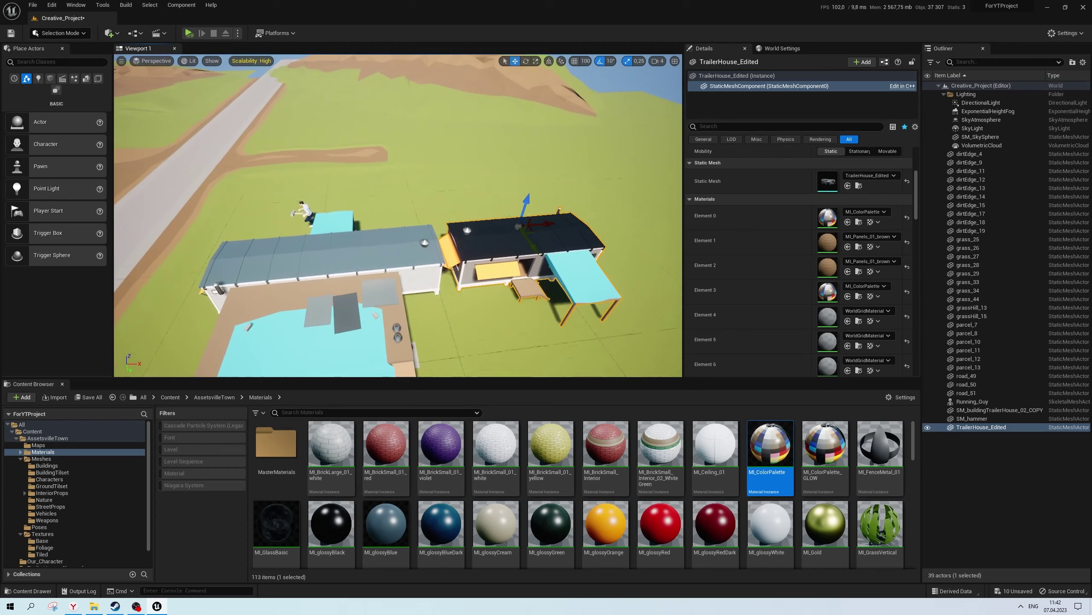
{"action": "left_click_drag", "start_coordinate": [769, 443], "coordinate": [827, 366]}
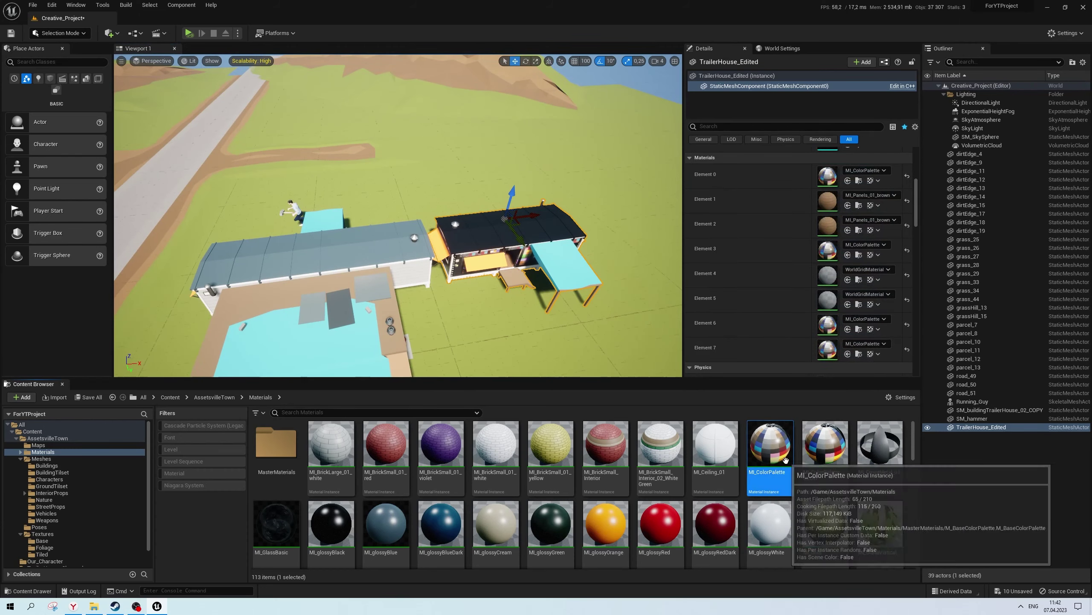
{"action": "left_click_drag", "start_coordinate": [785, 459], "coordinate": [510, 260]}
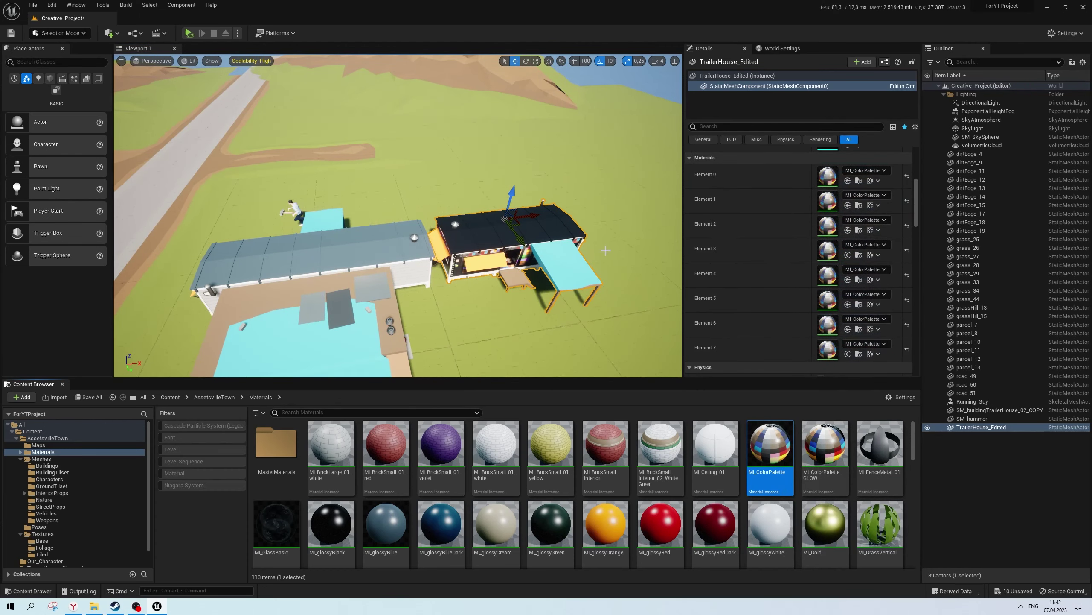
{"action": "right_click_drag", "start_coordinate": [605, 250], "coordinate": [516, 232]}
{"action": "scroll", "coordinate": [860, 207], "scroll_direction": "up", "scroll_amount": 2}
Delete the TrailerHouse_Edited actor and its mesh assets from TrailerHouse_Changed
{"action": "left_click", "coordinate": [509, 222]}
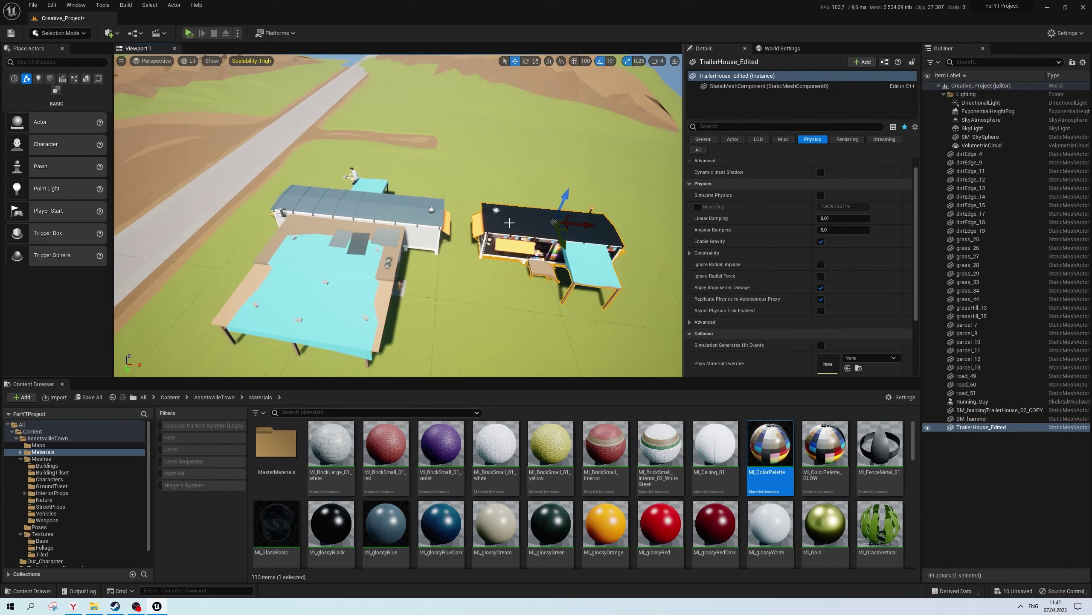
{"action": "scroll", "coordinate": [509, 223], "scroll_direction": "down", "scroll_amount": 2}
{"action": "left_click", "coordinate": [446, 193]}
{"action": "key", "text": "ctrl+b"}
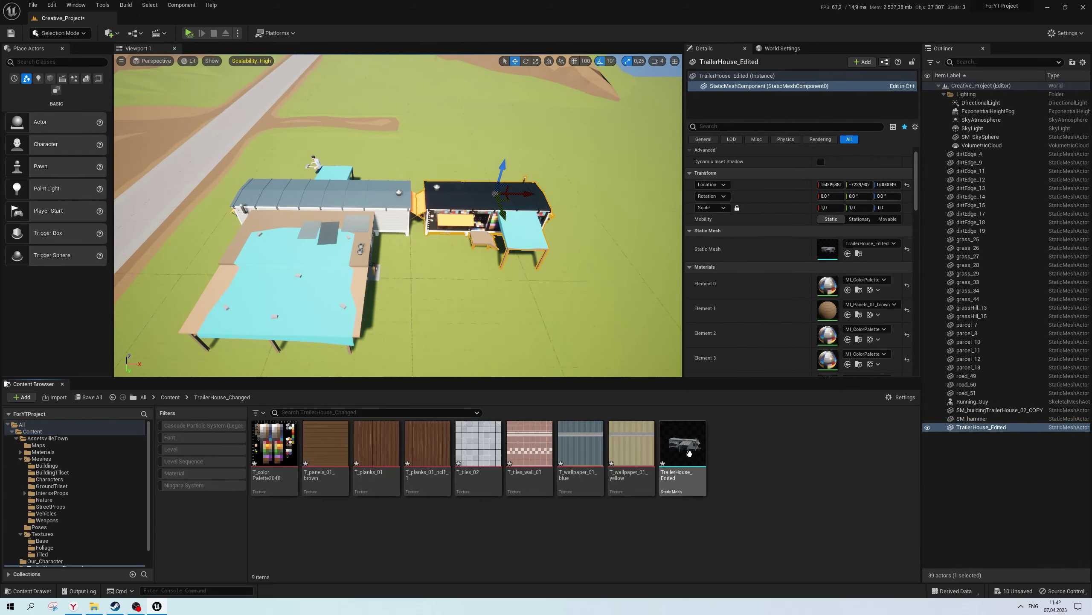
{"action": "key", "text": "Delete"}
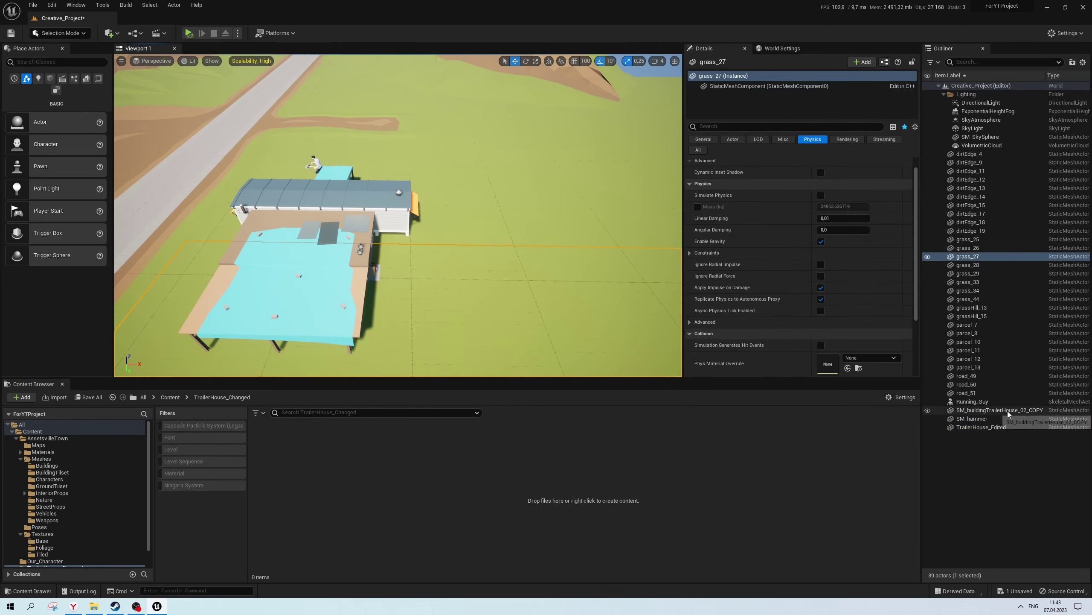
{"action": "left_click", "coordinate": [94, 606]}
Import the edited trailer house FBX into TrailerHouse_Changed with Create New Materials
{"action": "left_click_drag", "start_coordinate": [741, 386], "coordinate": [825, 445]}
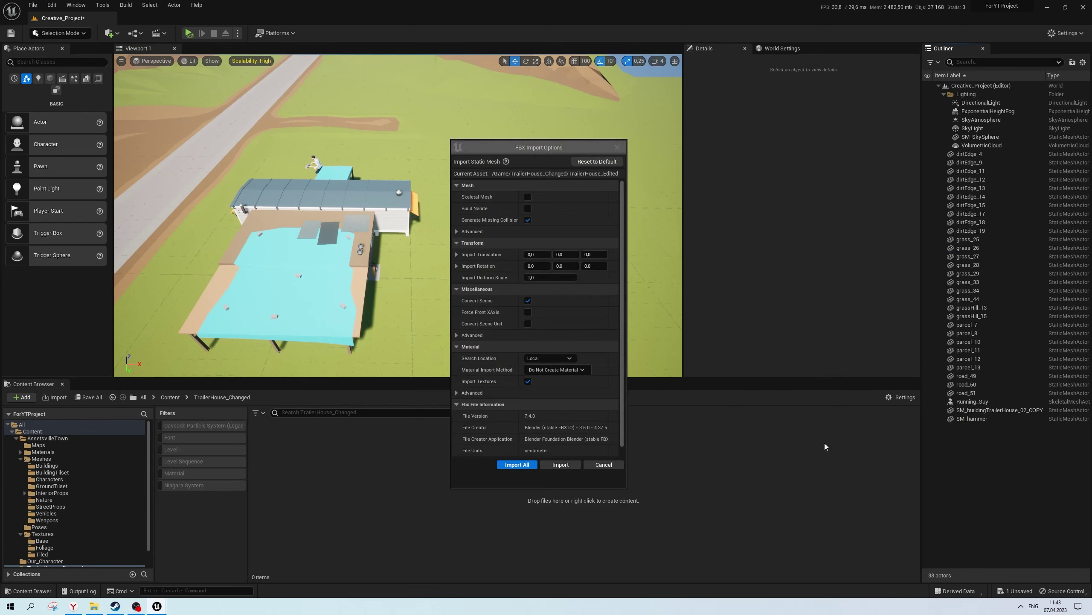
{"action": "scroll", "coordinate": [484, 385], "scroll_direction": "down", "scroll_amount": 1}
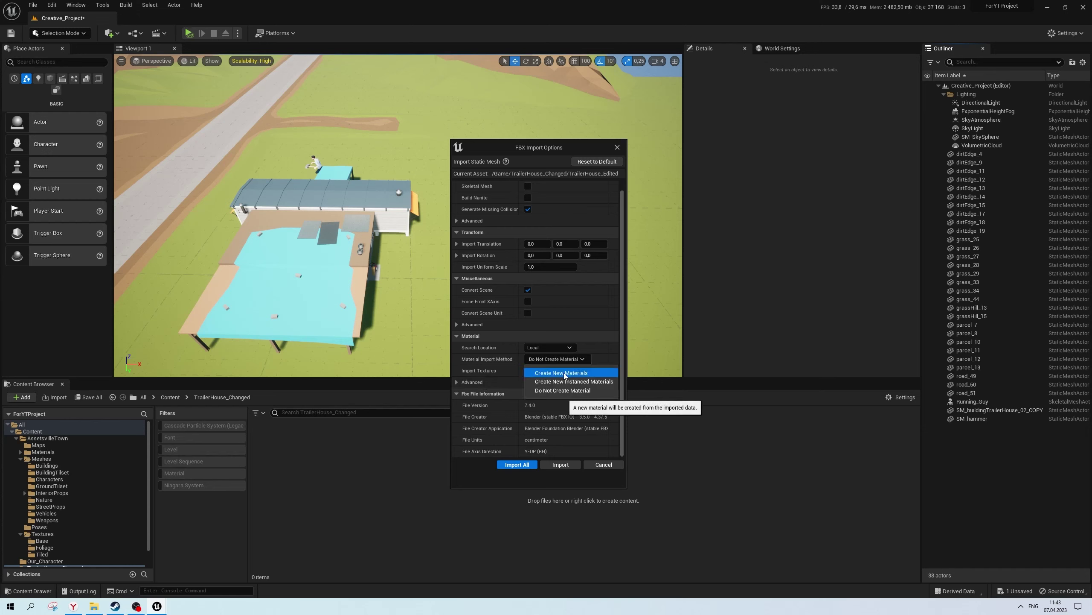
{"action": "left_click", "coordinate": [518, 465]}
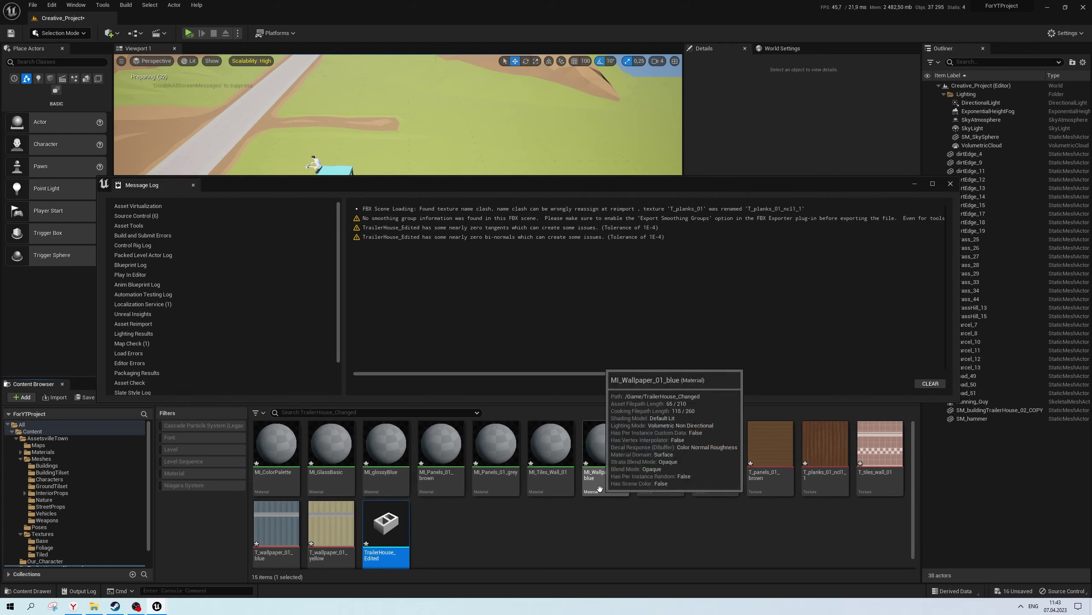
{"action": "left_click", "coordinate": [950, 185]}
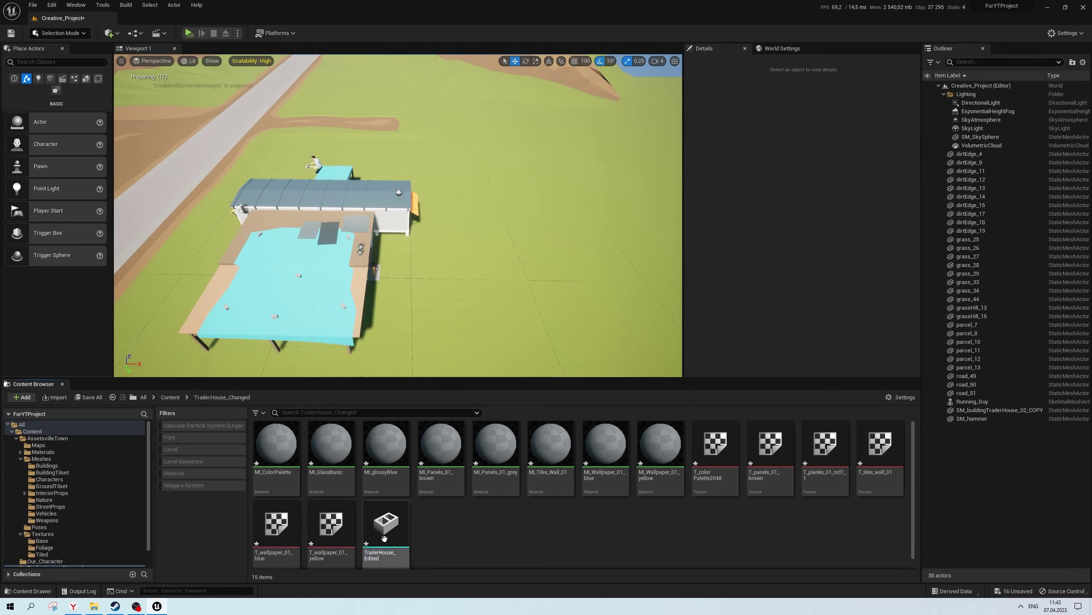
Place TrailerHouse_Edited in the level beside the original trailer, framing both houses
{"action": "left_click_drag", "start_coordinate": [384, 539], "coordinate": [507, 207]}
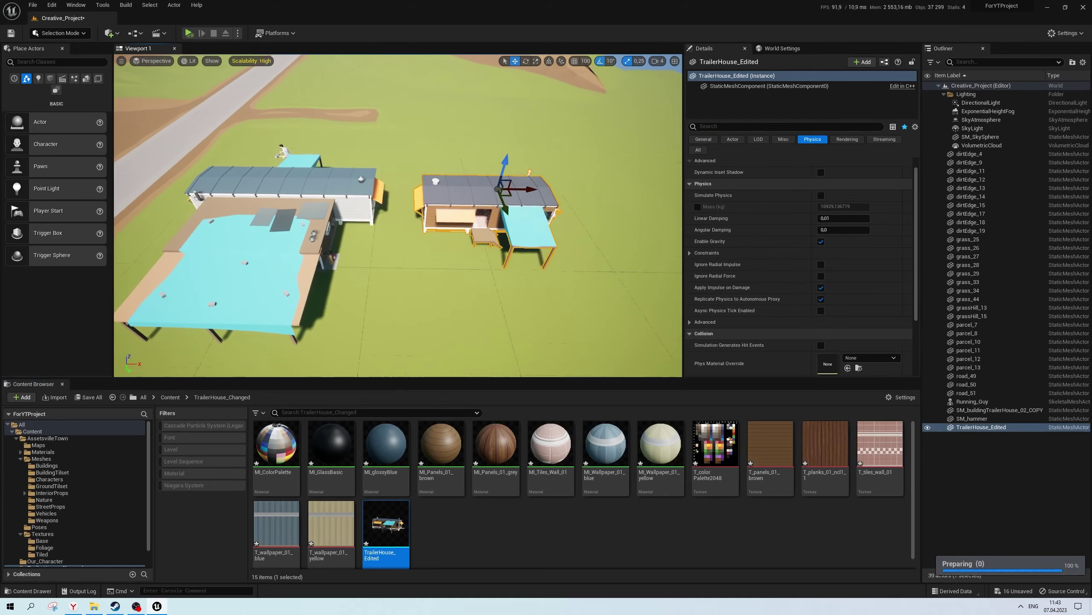
{"action": "right_click_drag", "start_coordinate": [507, 207], "coordinate": [474, 202]}
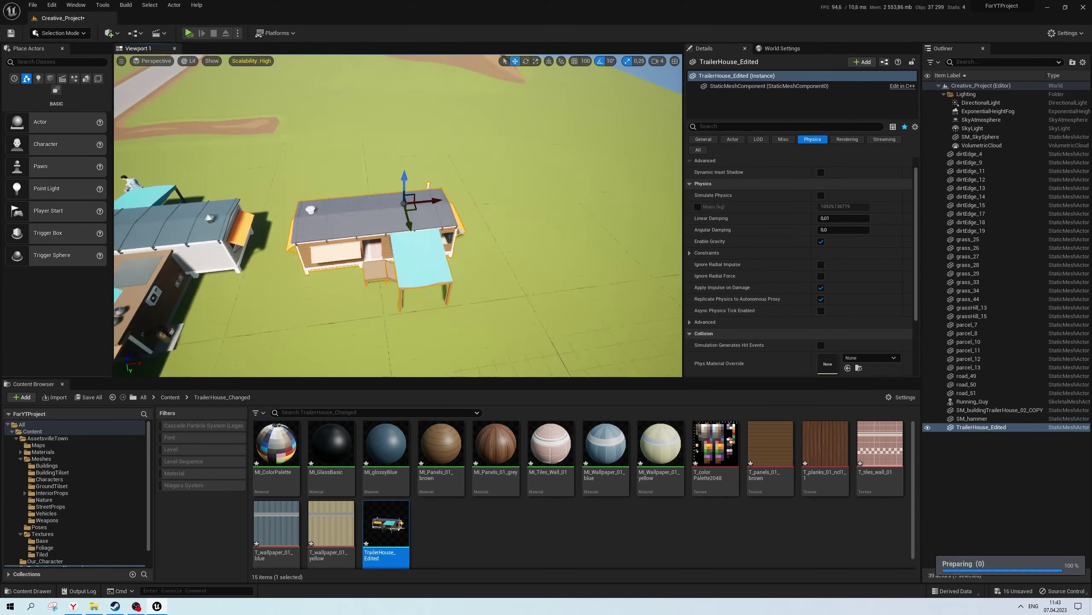
{"action": "right_click_drag", "start_coordinate": [473, 203], "coordinate": [474, 202]}
{"action": "left_click", "coordinate": [397, 194]}
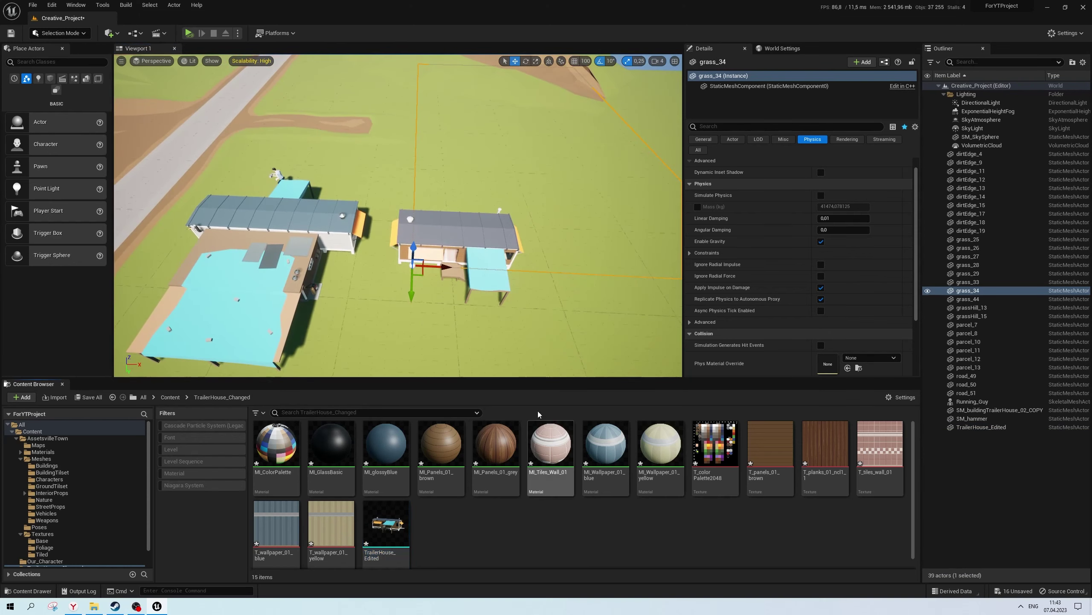
{"action": "right_click_drag", "start_coordinate": [397, 215], "coordinate": [397, 215]}
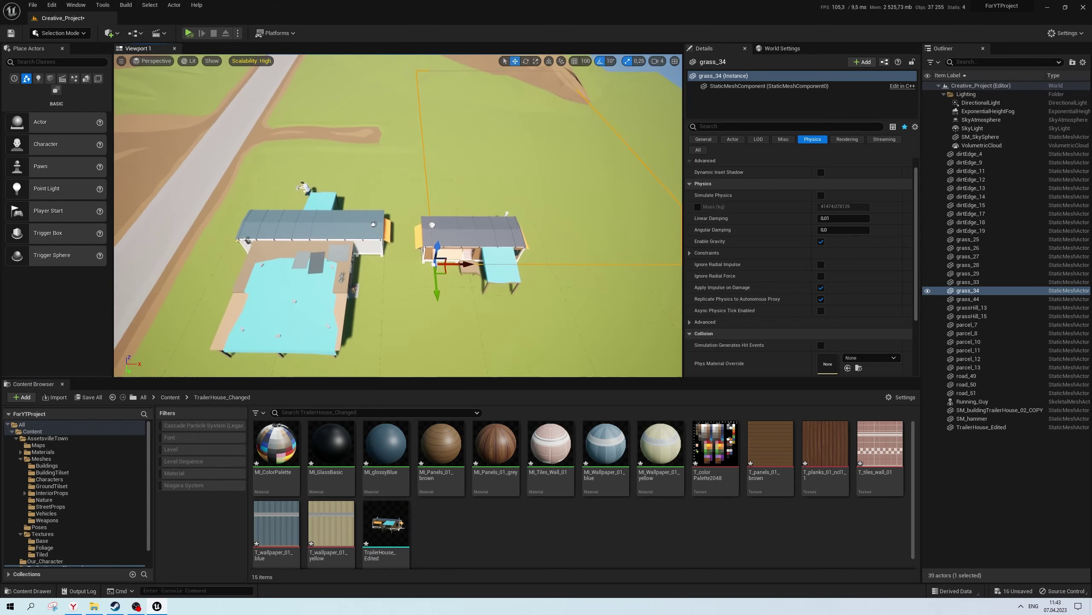
{"action": "right_click_drag", "start_coordinate": [379, 260], "coordinate": [378, 261]}
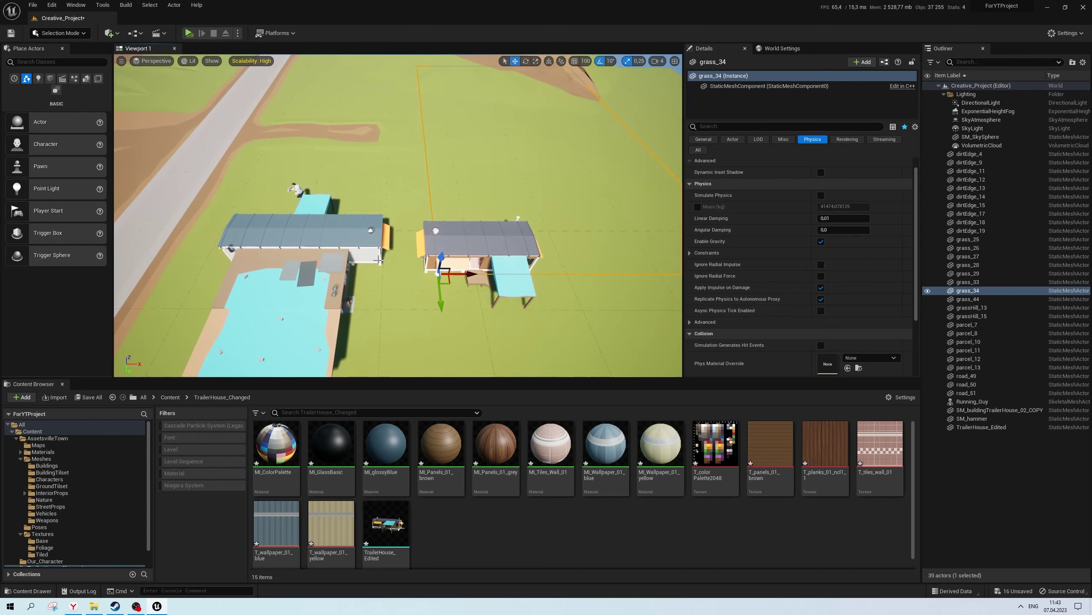
Review the imported trailer's material slots and open AssetsvilleTown's Materials folder
{"action": "left_click", "coordinate": [752, 86]}
{"action": "scroll", "coordinate": [774, 319], "scroll_direction": "down", "scroll_amount": 2}
{"action": "scroll", "coordinate": [774, 319], "scroll_direction": "down", "scroll_amount": 2}
{"action": "scroll", "coordinate": [774, 319], "scroll_direction": "down", "scroll_amount": 2}
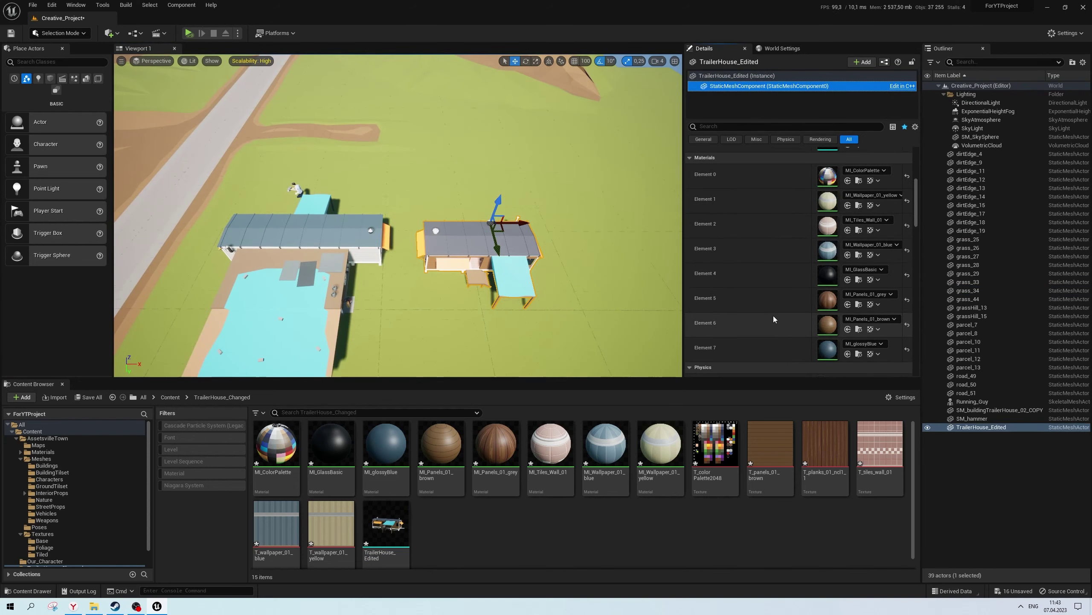
{"action": "scroll", "coordinate": [773, 319], "scroll_direction": "up", "scroll_amount": 2}
{"action": "left_click", "coordinate": [43, 438]}
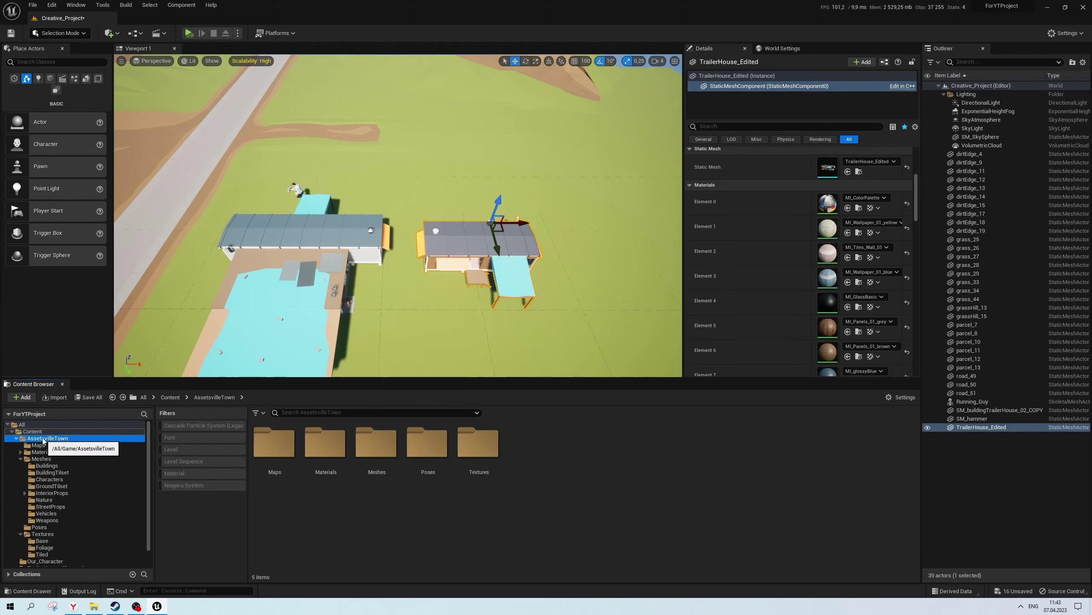
{"action": "left_click", "coordinate": [40, 451]}
{"action": "left_click_drag", "start_coordinate": [770, 443], "coordinate": [828, 227]}
Compare the original building's material slots with the edited trailer's, then return to AssetsvilleTown
{"action": "left_click", "coordinate": [282, 242]}
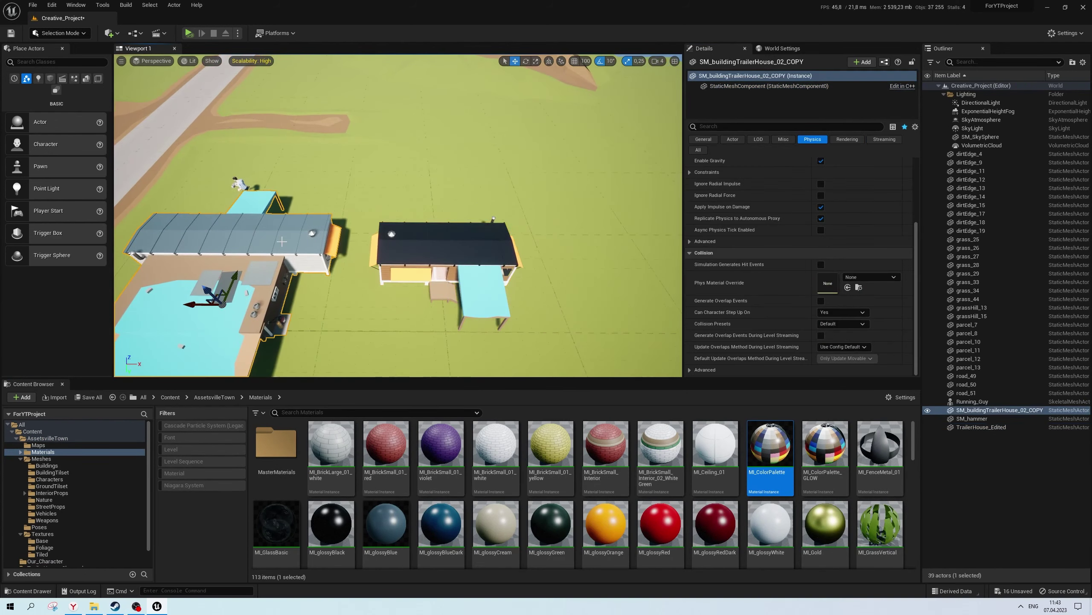
{"action": "left_click", "coordinate": [752, 87]}
{"action": "scroll", "coordinate": [774, 259], "scroll_direction": "down", "scroll_amount": 1}
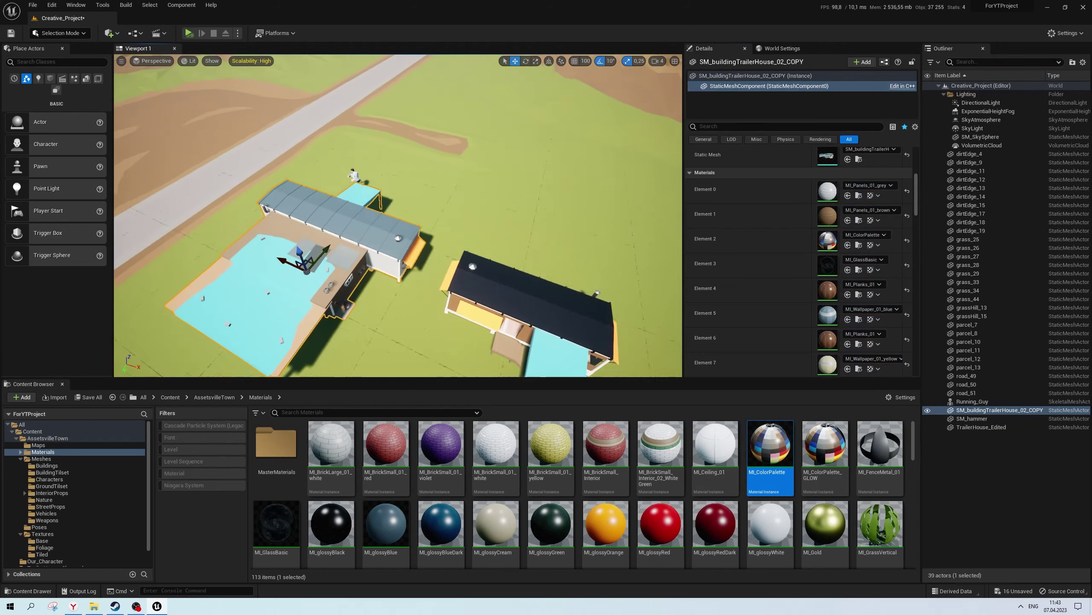
{"action": "right_click_drag", "start_coordinate": [555, 270], "coordinate": [554, 269]}
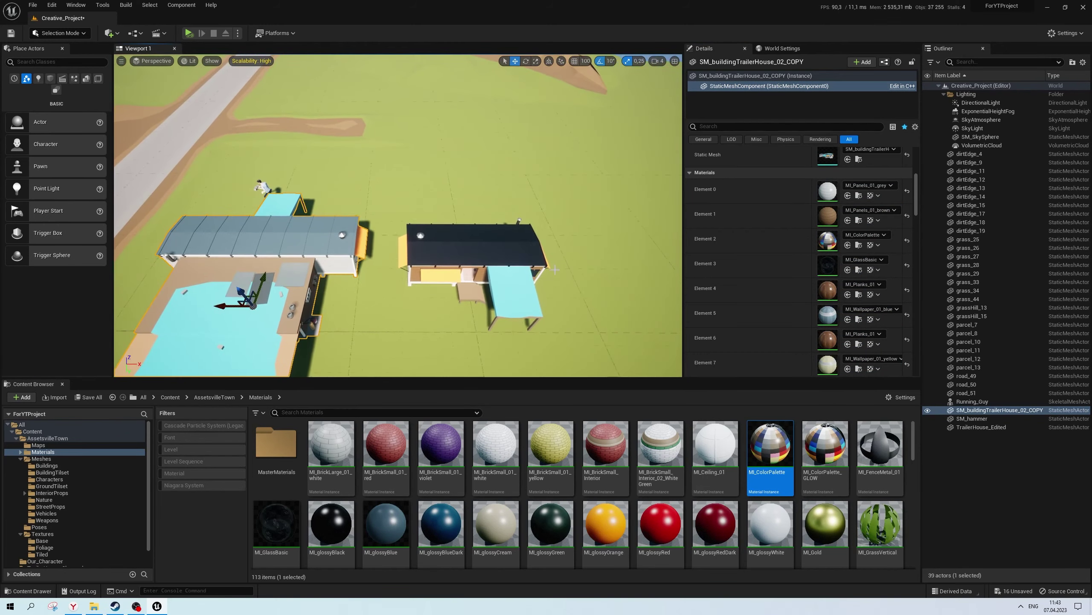
{"action": "left_click", "coordinate": [516, 254]}
{"action": "left_click", "coordinate": [752, 86]}
{"action": "key", "text": "alt+Left"}
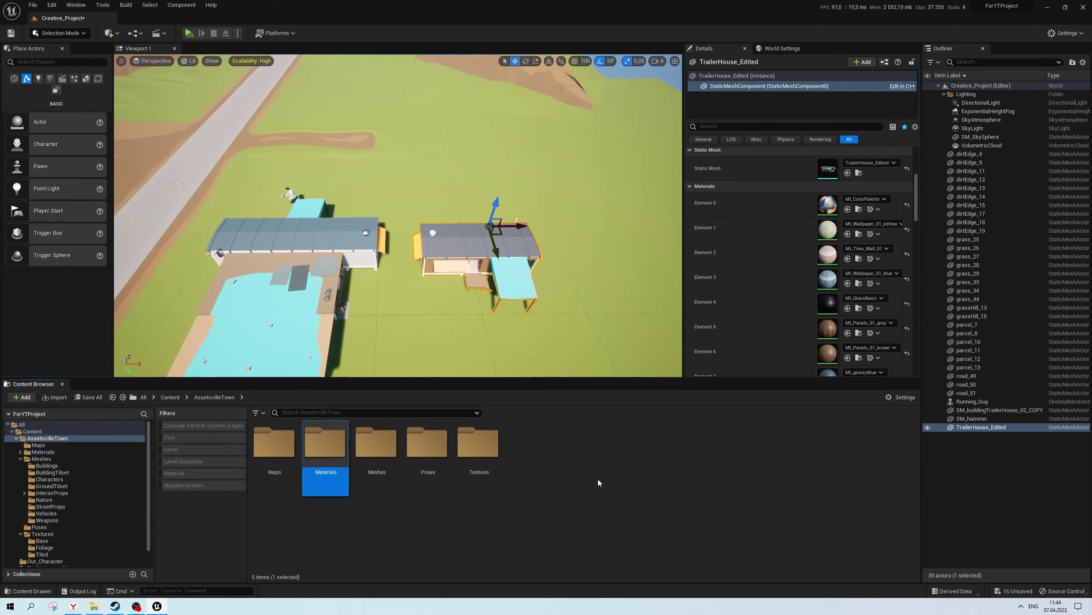
Open the imported MI_ColorPalette material and resize its editor window beside the viewport
{"action": "double_click", "coordinate": [383, 525]}
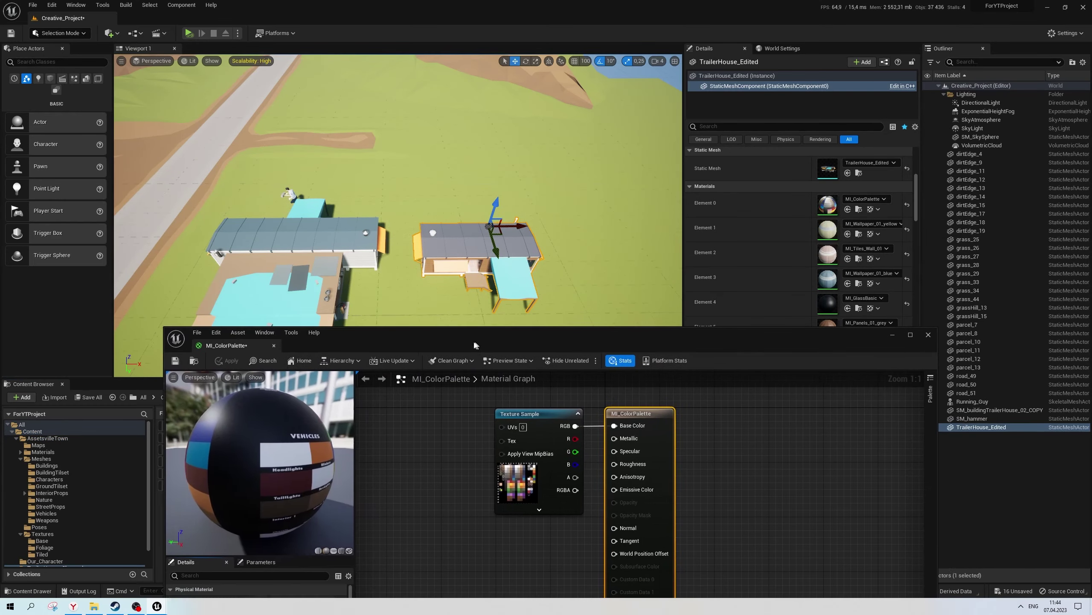
{"action": "left_click_drag", "start_coordinate": [475, 345], "coordinate": [471, 344]}
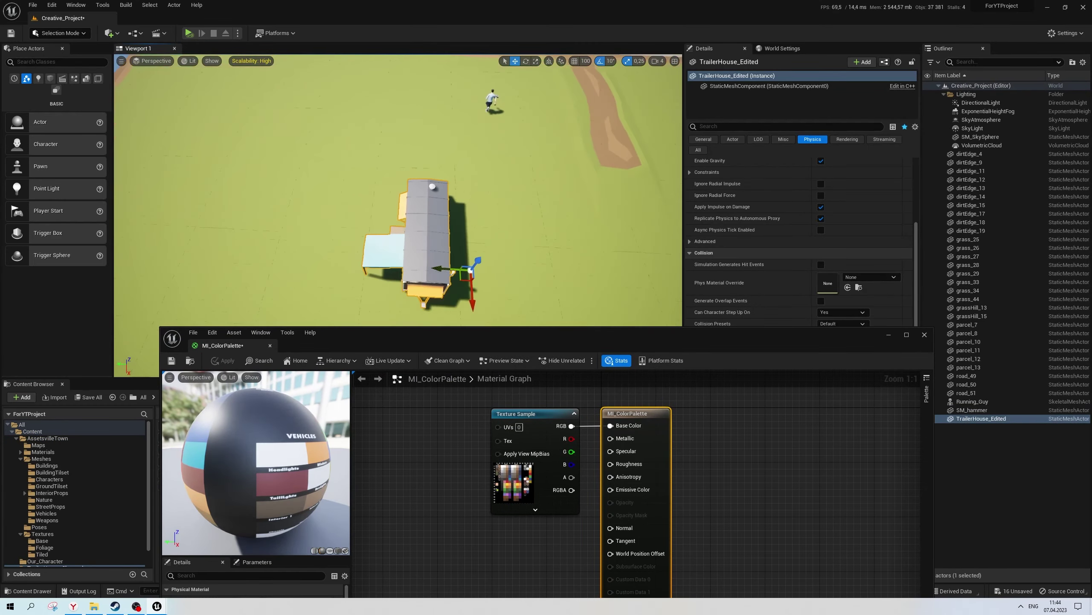
{"action": "mouse_move", "coordinate": [430, 170]}
{"action": "left_mouse_down", "text": "alt"}
{"action": "mouse_move", "coordinate": [360, 158]}
{"action": "mouse_move", "coordinate": [387, 194]}
{"action": "left_mouse_up", "text": "alt"}
{"action": "left_click", "coordinate": [490, 302]}
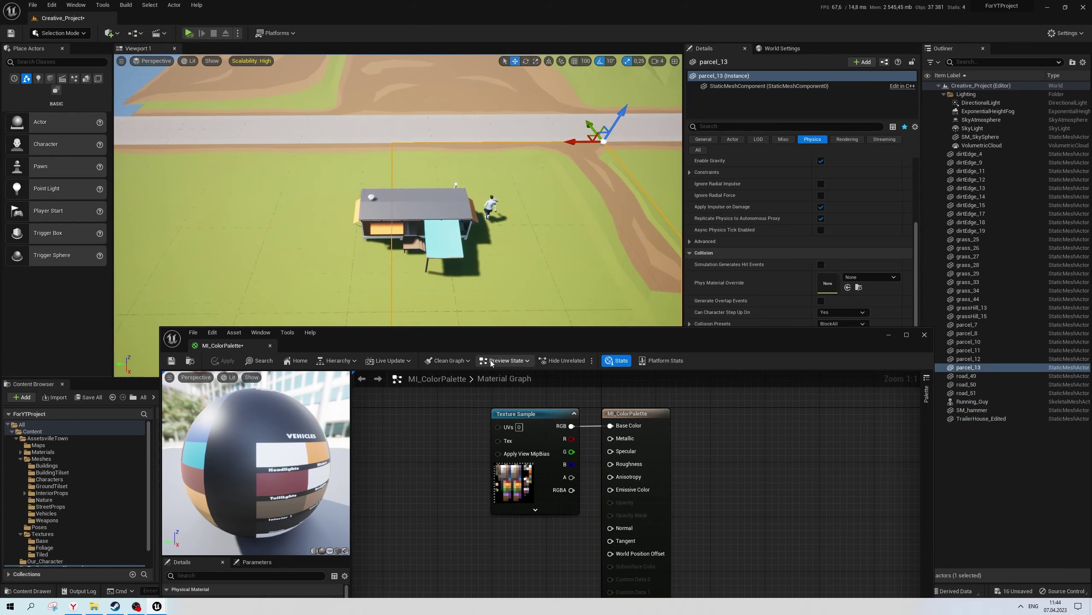
{"action": "left_click_drag", "start_coordinate": [479, 339], "coordinate": [413, 197]}
{"action": "left_click_drag", "start_coordinate": [92, 184], "coordinate": [138, 293]}
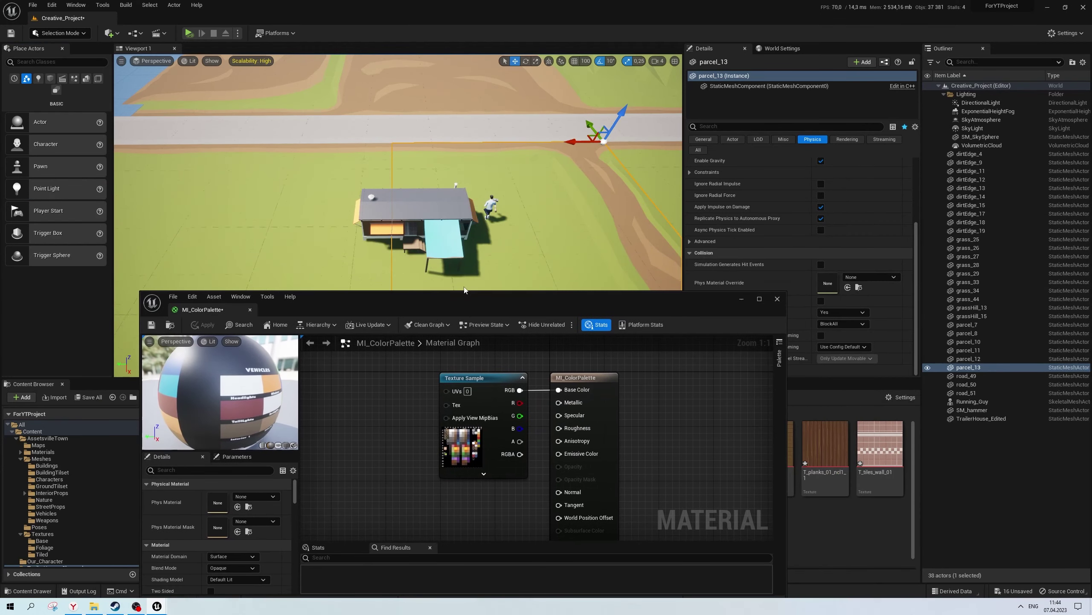
Add a 0.4 Constant node to the graph, then apply, save and close the material
{"action": "left_click", "coordinate": [460, 395]}
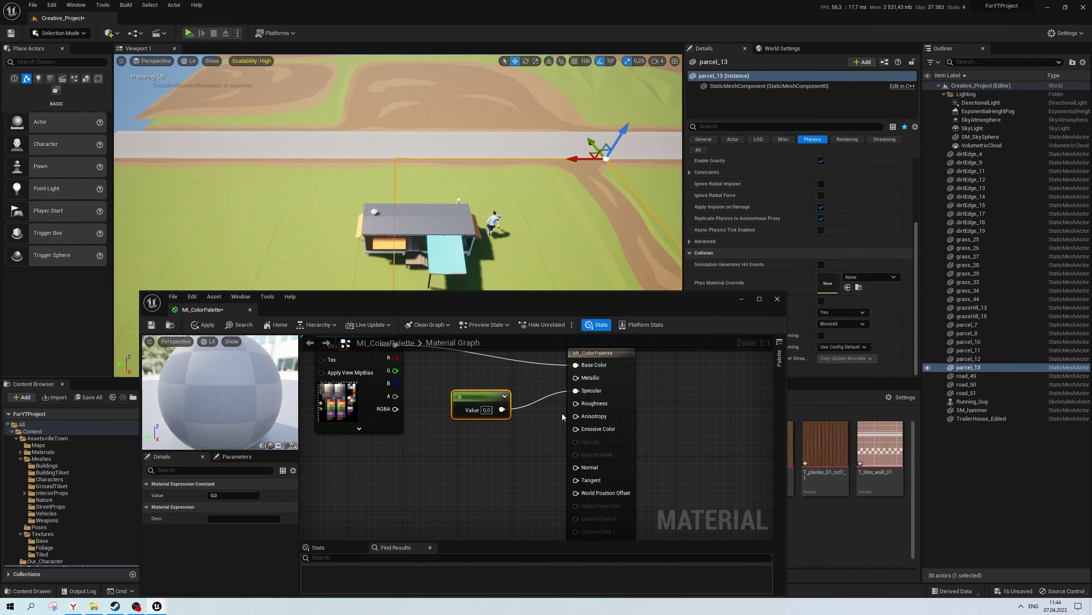
{"action": "left_click", "coordinate": [203, 325]}
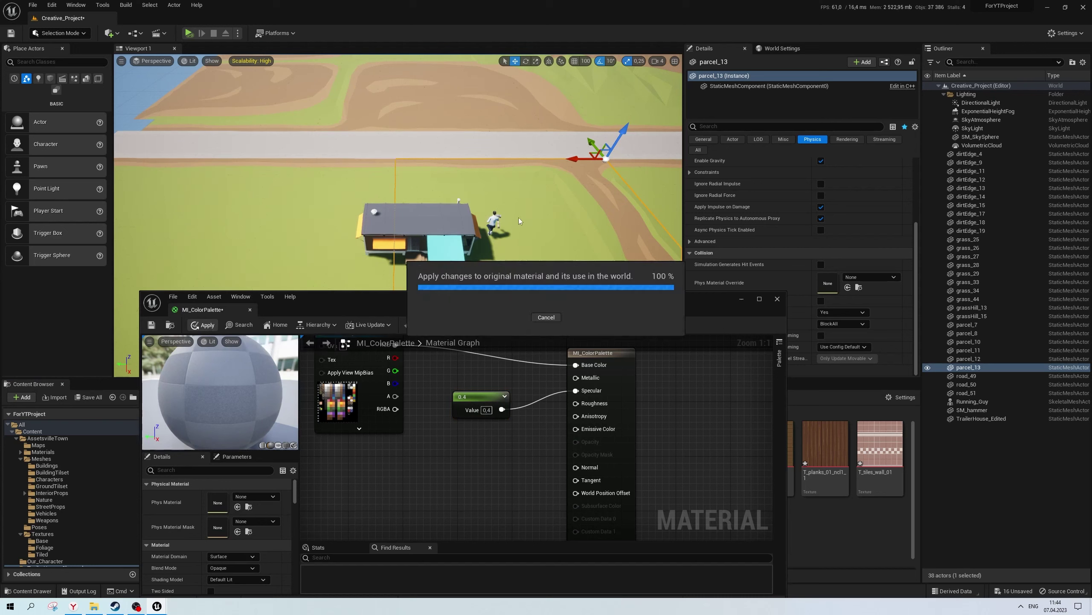
{"action": "mouse_move", "coordinate": [463, 447]}
{"action": "right_mouse_down"}
{"action": "mouse_move", "coordinate": [461, 388]}
{"action": "mouse_move", "coordinate": [461, 453]}
{"action": "right_mouse_up"}
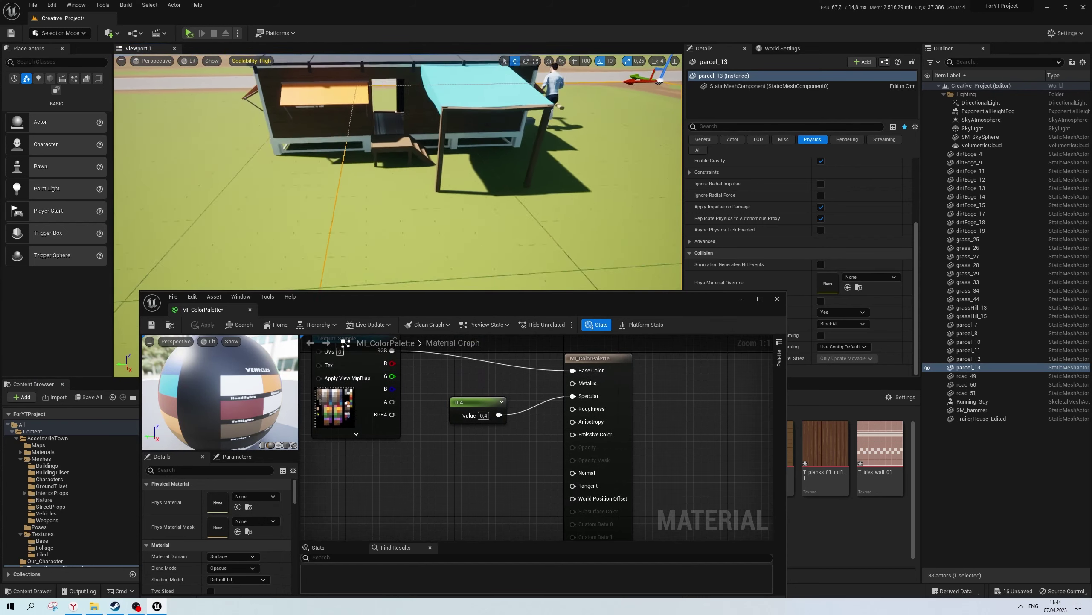
{"action": "key", "text": "ctrl+s"}
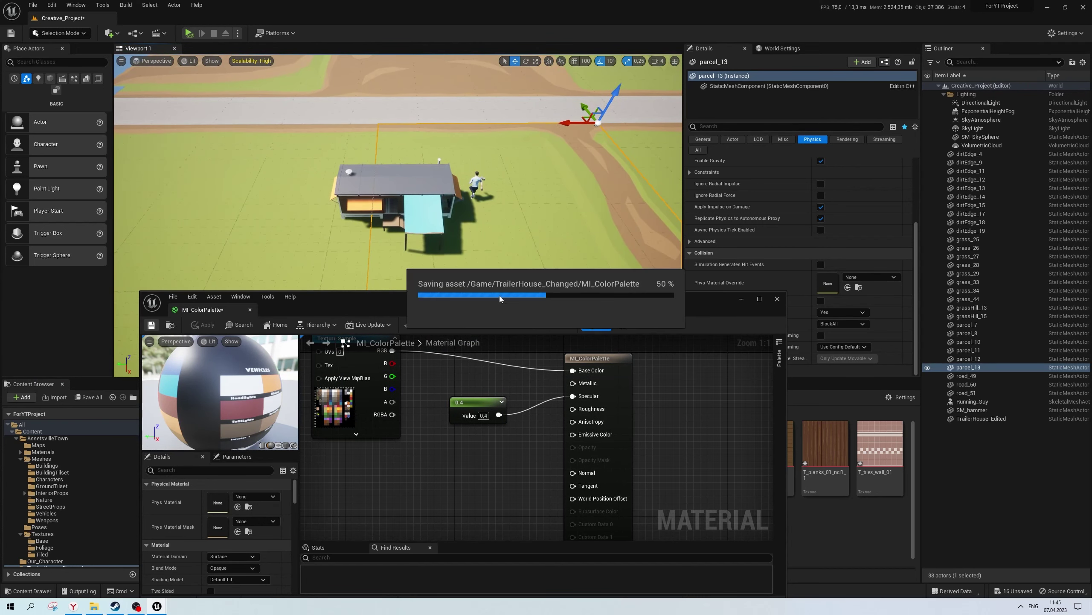
{"action": "left_click", "coordinate": [777, 299]}
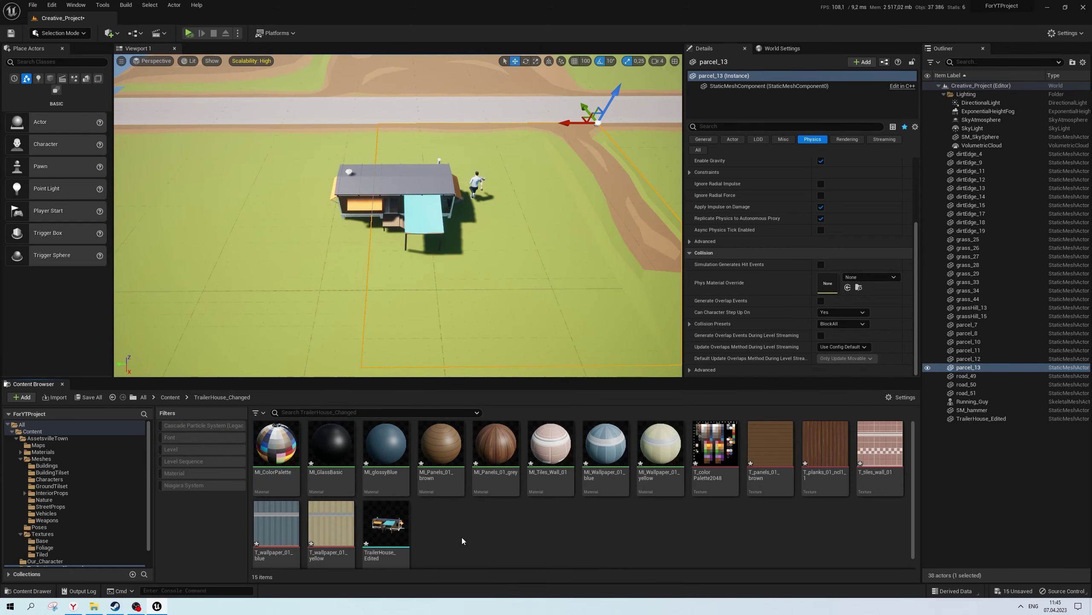
{"action": "key", "text": "alt+Left"}
{"action": "double_click", "coordinate": [307, 455]}
Open the town's MI_ColorPalette, inspect its Metallic node, and close the editor, applying changes
{"action": "double_click", "coordinate": [345, 441]}
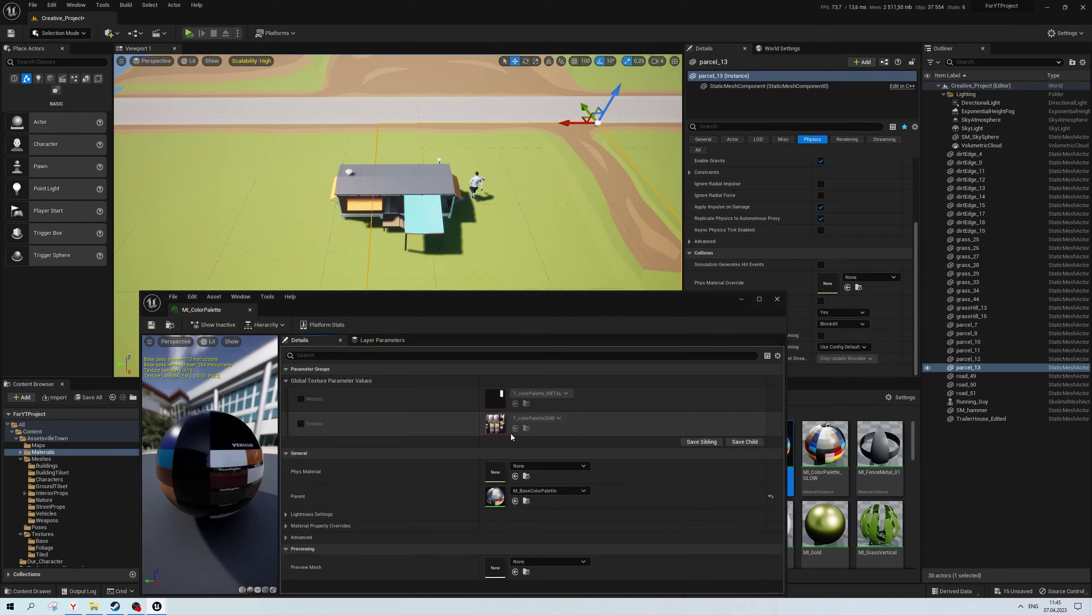
{"action": "scroll", "coordinate": [345, 441], "scroll_direction": "up", "scroll_amount": 3}
{"action": "right_click", "coordinate": [359, 435]}
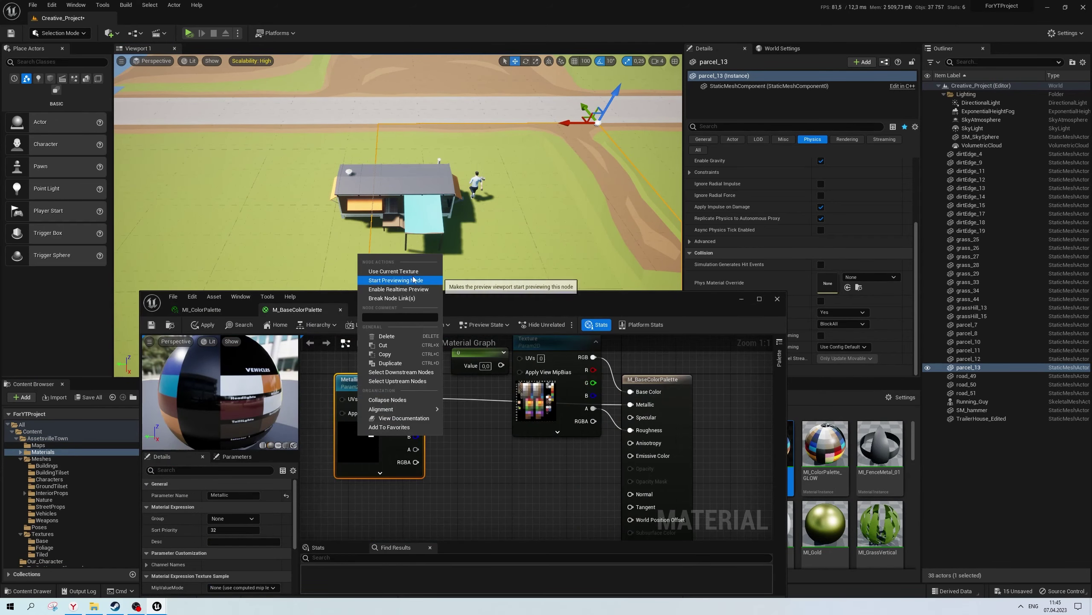
{"action": "left_click", "coordinate": [429, 437]}
{"action": "right_click_drag", "start_coordinate": [427, 439], "coordinate": [511, 488]}
{"action": "left_click", "coordinate": [340, 309]}
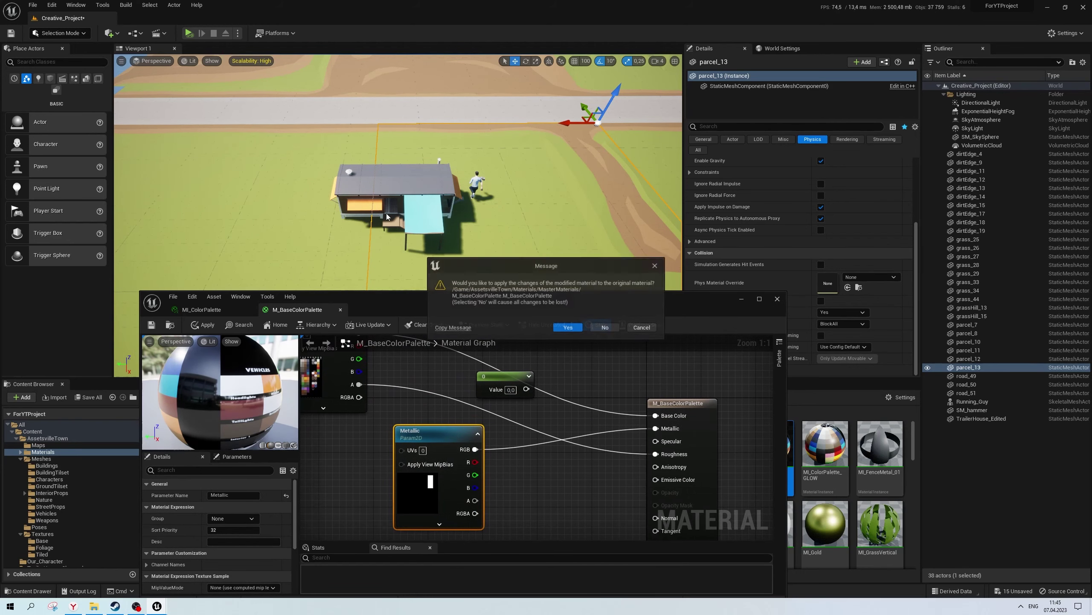
{"action": "left_click", "coordinate": [605, 327]}
Add T_colorPalette_METAL to the house's MI_ColorPalette graph and wire it to Metallic
{"action": "left_click", "coordinate": [42, 534]}
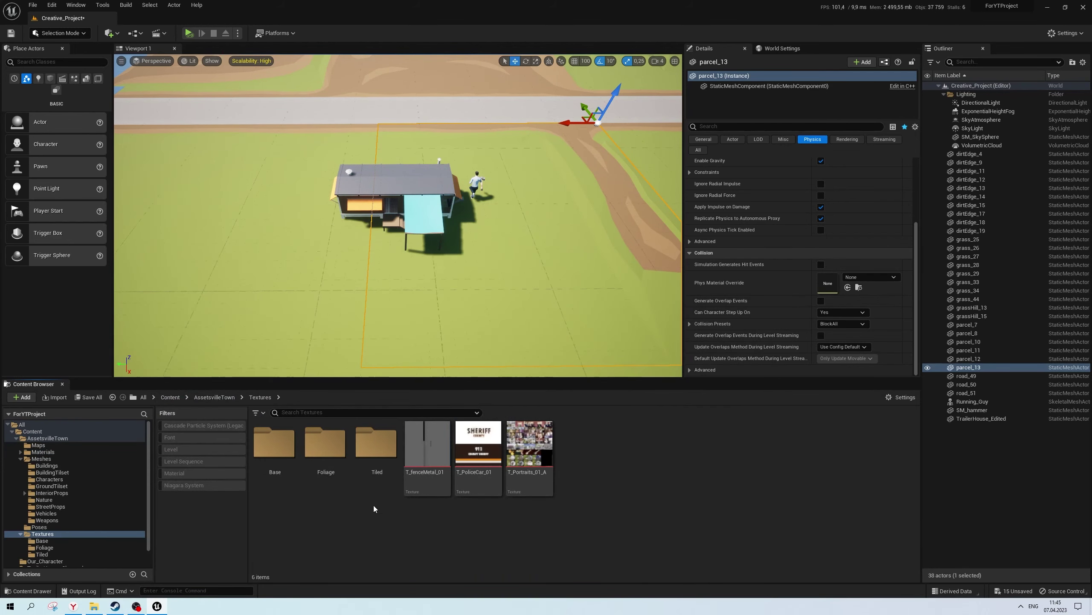
{"action": "double_click", "coordinate": [293, 471]}
{"action": "left_click", "coordinate": [752, 86]}
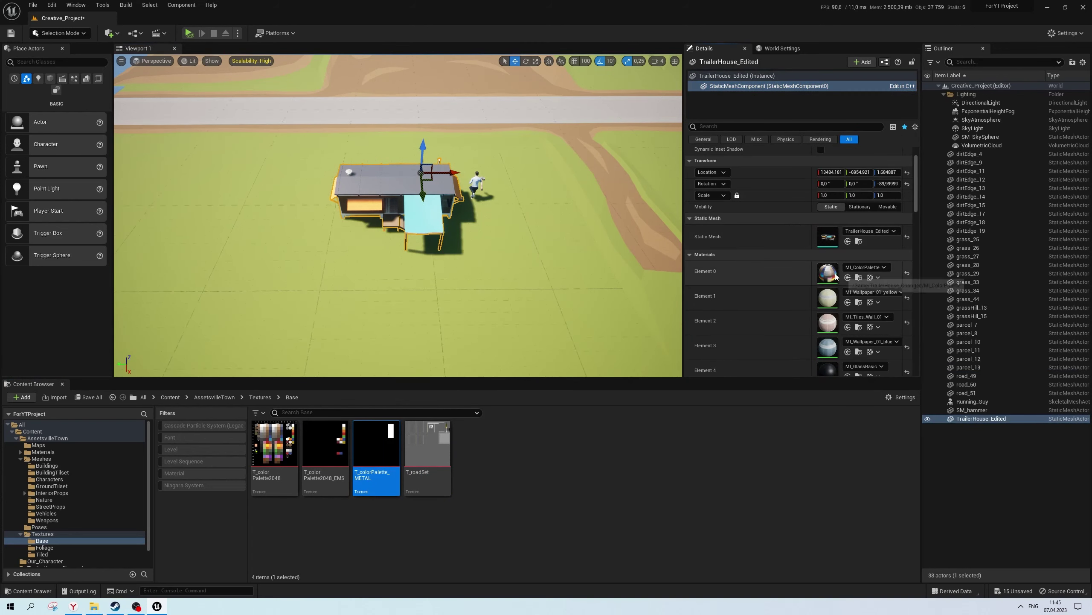
{"action": "double_click", "coordinate": [829, 263]}
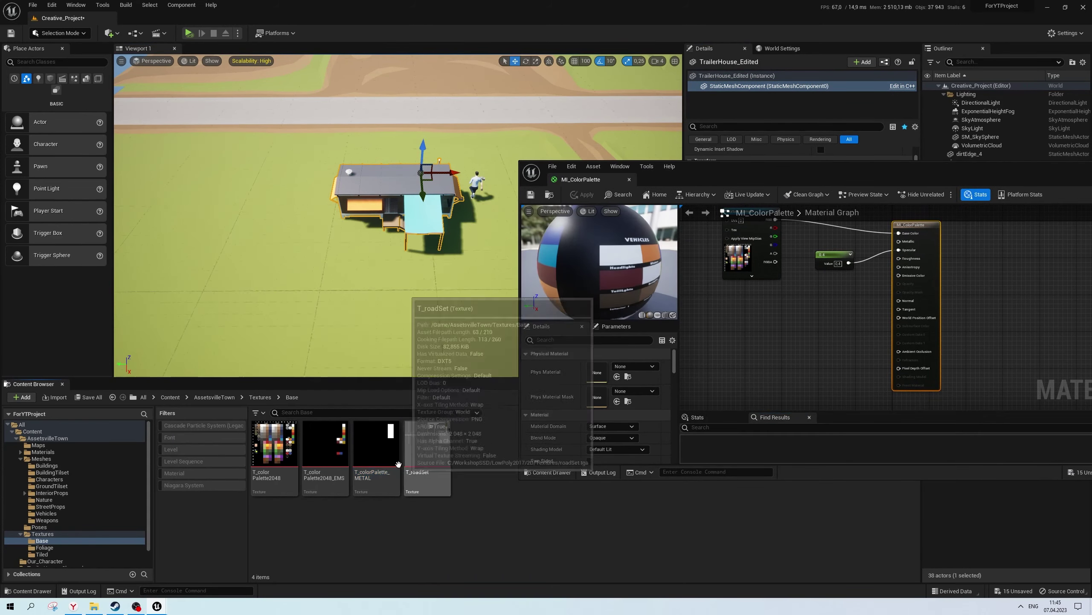
{"action": "left_click_drag", "start_coordinate": [376, 448], "coordinate": [735, 334]}
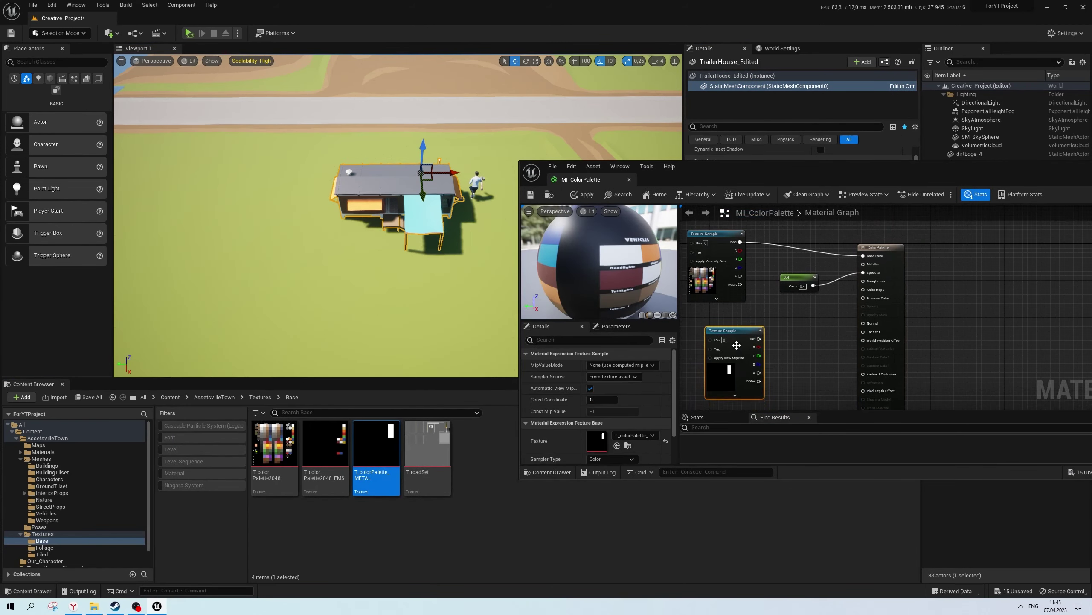
{"action": "left_click_drag", "start_coordinate": [878, 263], "coordinate": [871, 264]}
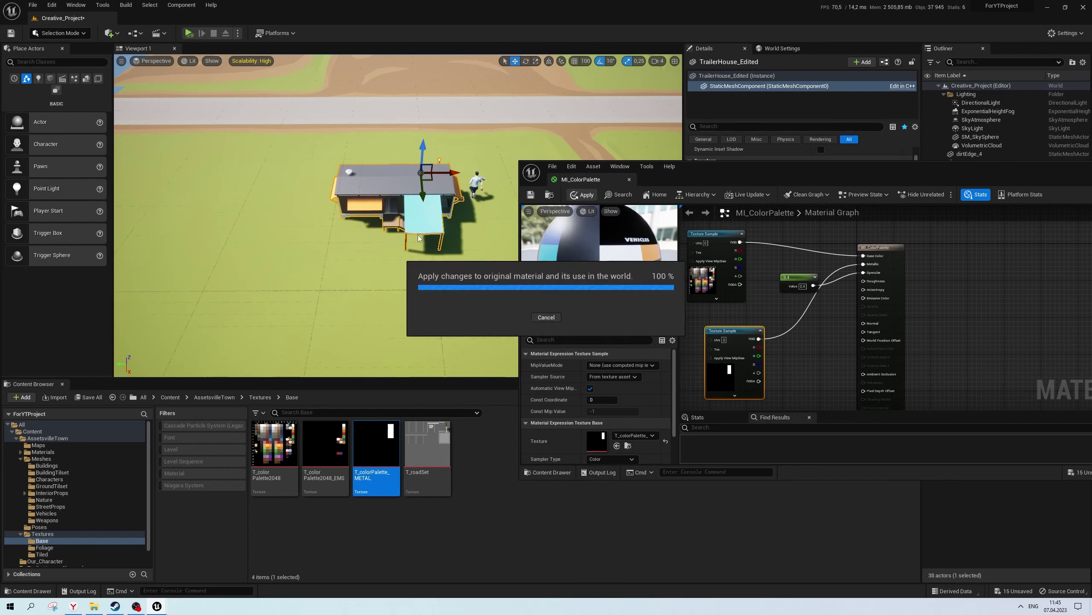
Delete the metal texture, wire the palette texture to Roughness and apply, then undo it
{"action": "scroll", "coordinate": [424, 227], "scroll_direction": "up", "scroll_amount": 5}
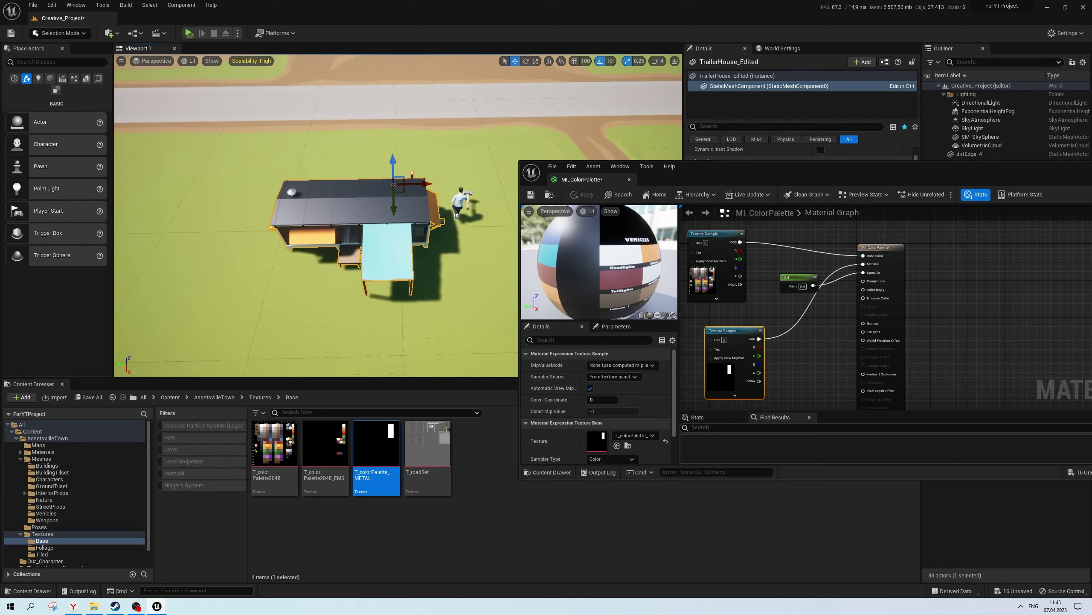
{"action": "scroll", "coordinate": [425, 227], "scroll_direction": "down", "scroll_amount": 3}
{"action": "scroll", "coordinate": [425, 226], "scroll_direction": "down", "scroll_amount": 3}
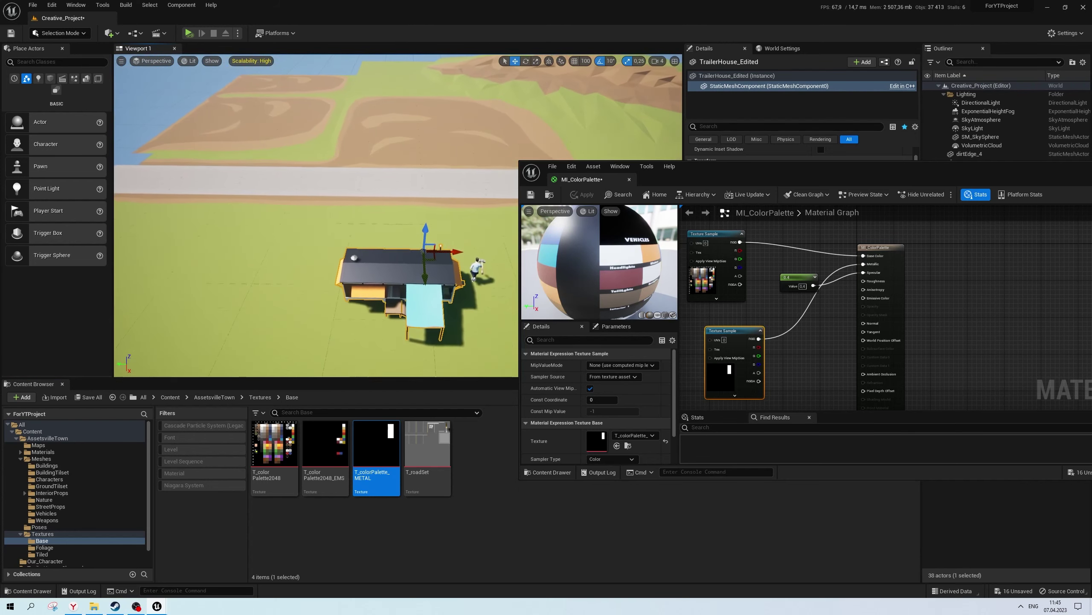
{"action": "key", "text": "Delete"}
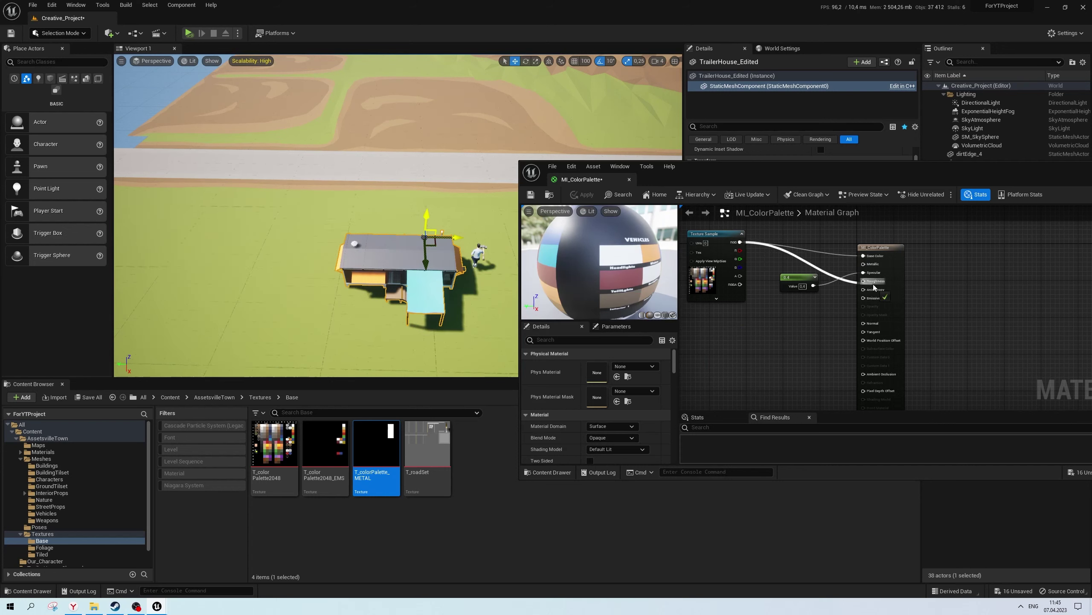
{"action": "left_click_drag", "start_coordinate": [870, 286], "coordinate": [869, 282]}
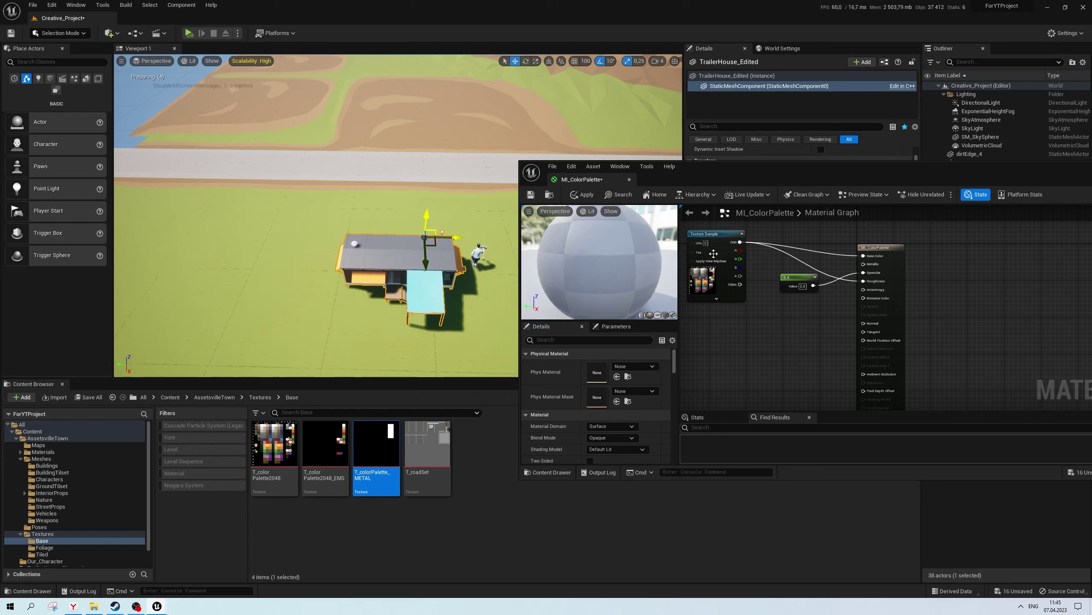
{"action": "left_click", "coordinate": [577, 196]}
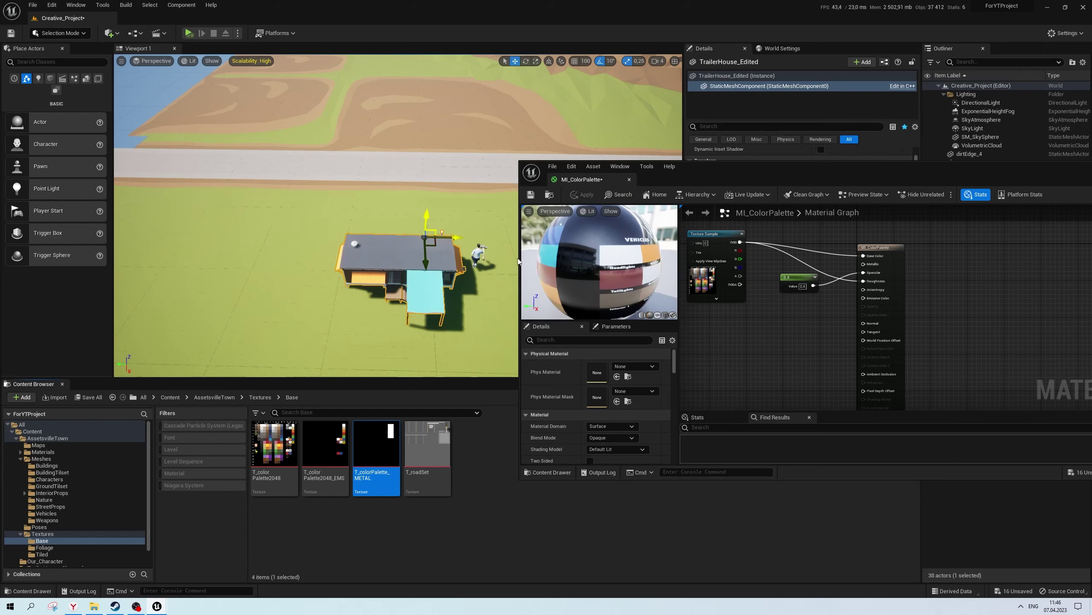
{"action": "right_click_drag", "start_coordinate": [316, 215], "coordinate": [316, 207]}
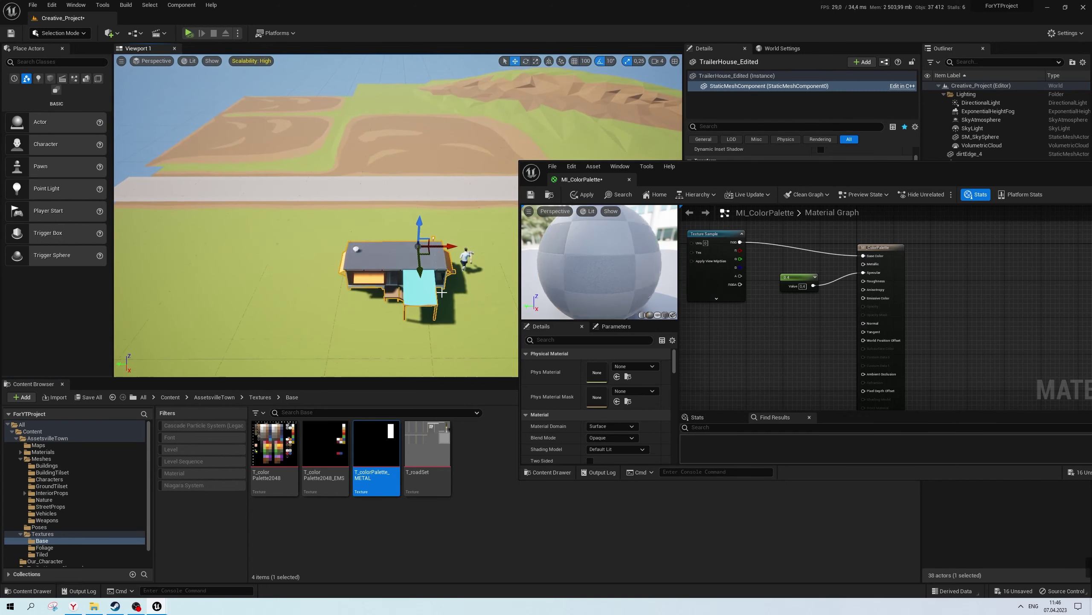
{"action": "key", "text": "ctrl+z"}
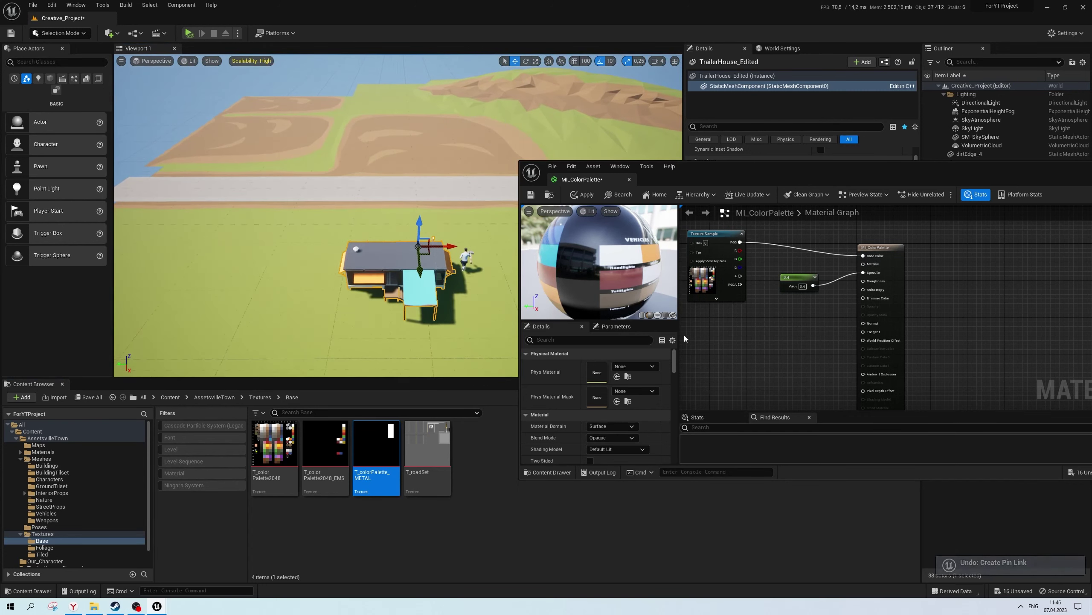
{"action": "key", "text": "alt+Left"}
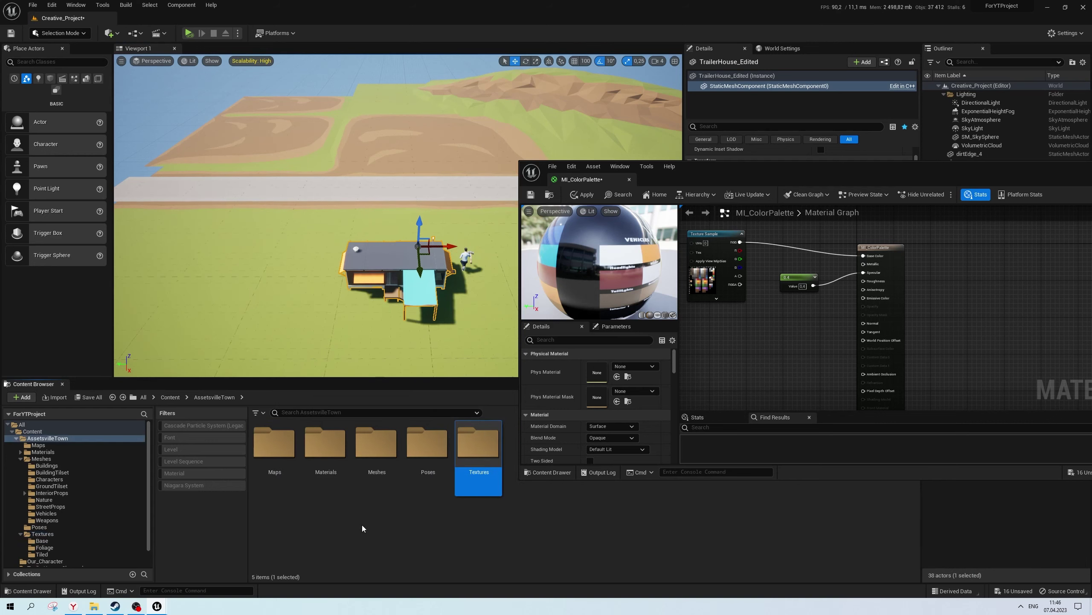
Open MI_ColorPalette from Materials, then its parent M_BaseColorPalette, and shift the Texture node left
{"action": "double_click", "coordinate": [317, 450]}
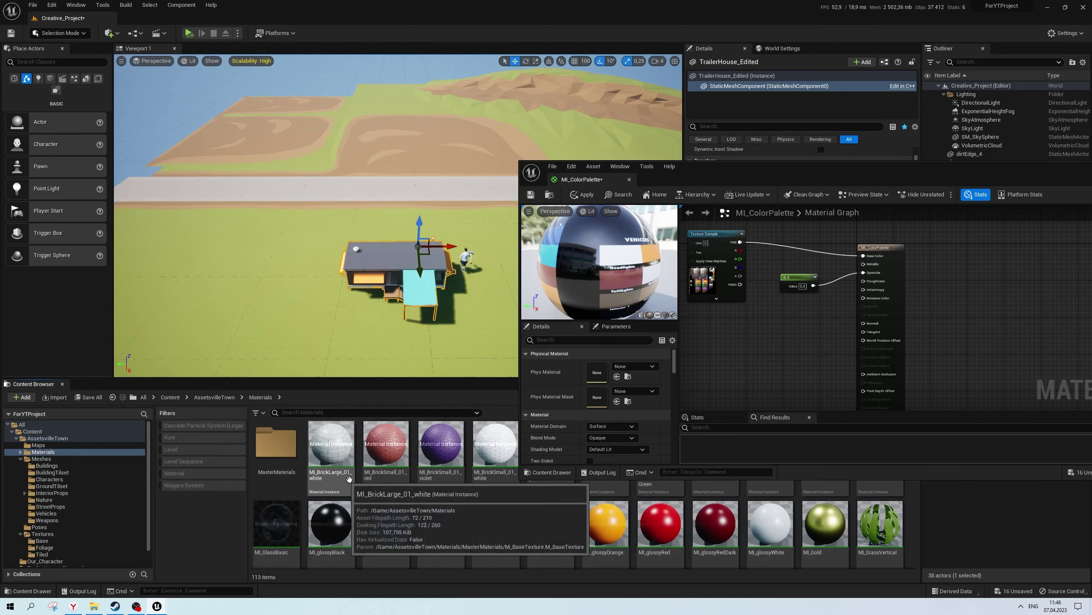
{"action": "left_click_drag", "start_coordinate": [729, 180], "coordinate": [737, 98]}
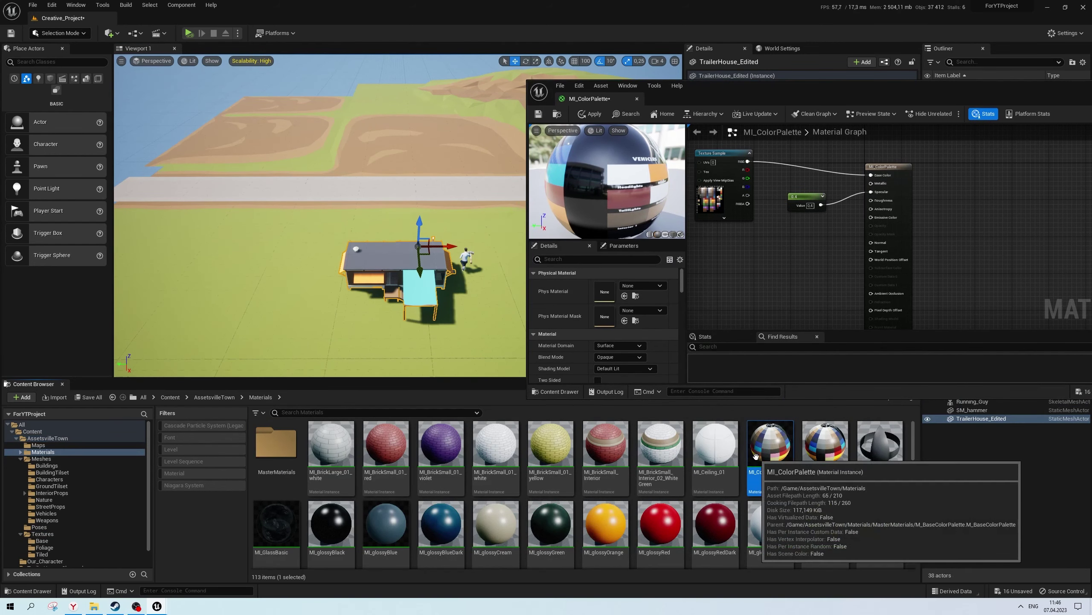
{"action": "double_click", "coordinate": [770, 443]}
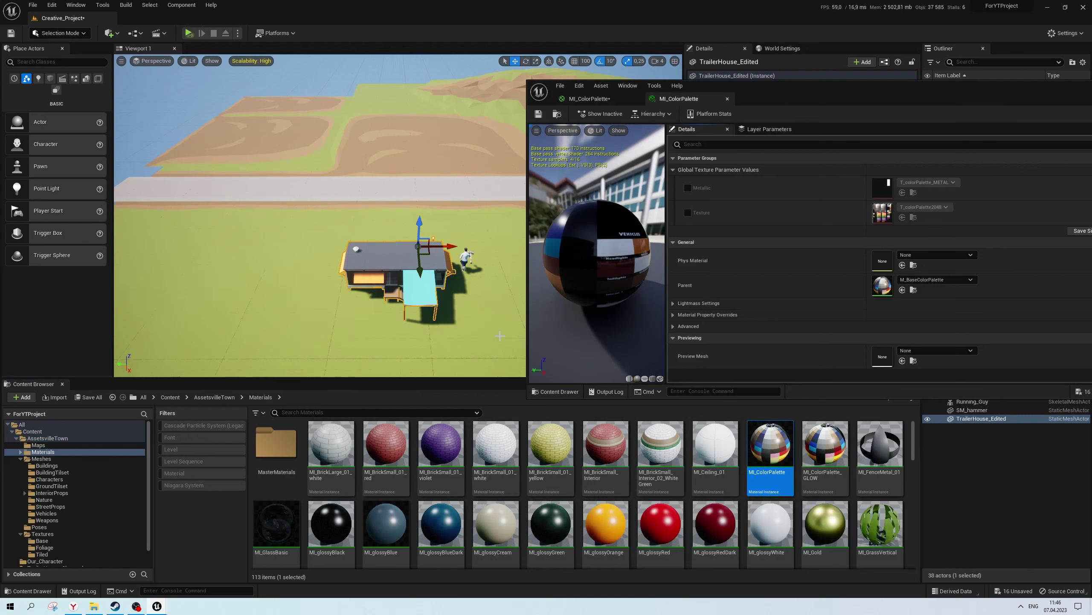
{"action": "double_click", "coordinate": [875, 295]}
{"action": "left_click_drag", "start_coordinate": [836, 214], "coordinate": [720, 219]}
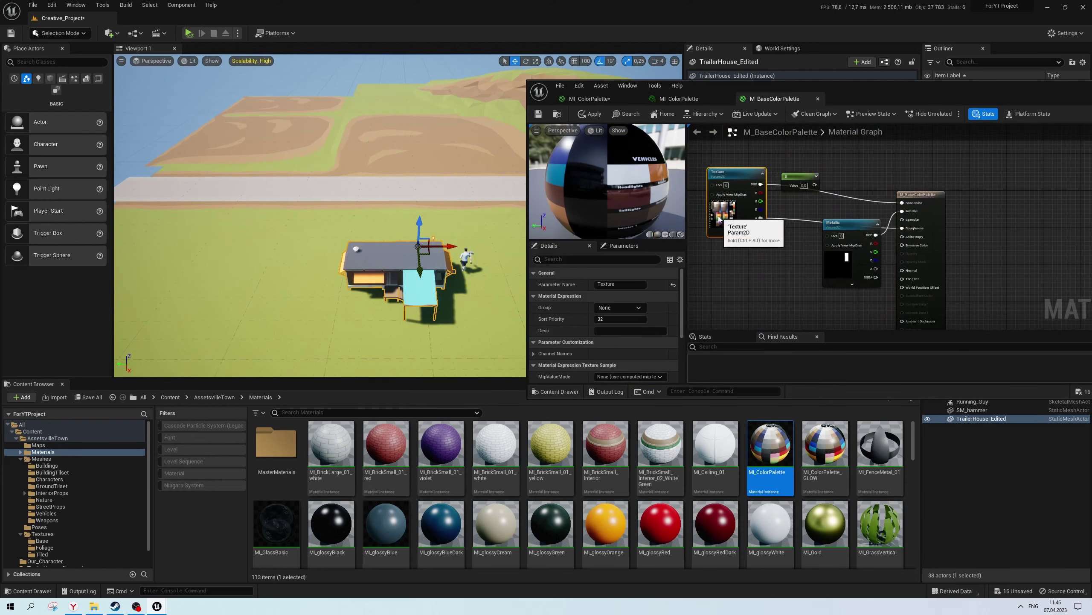
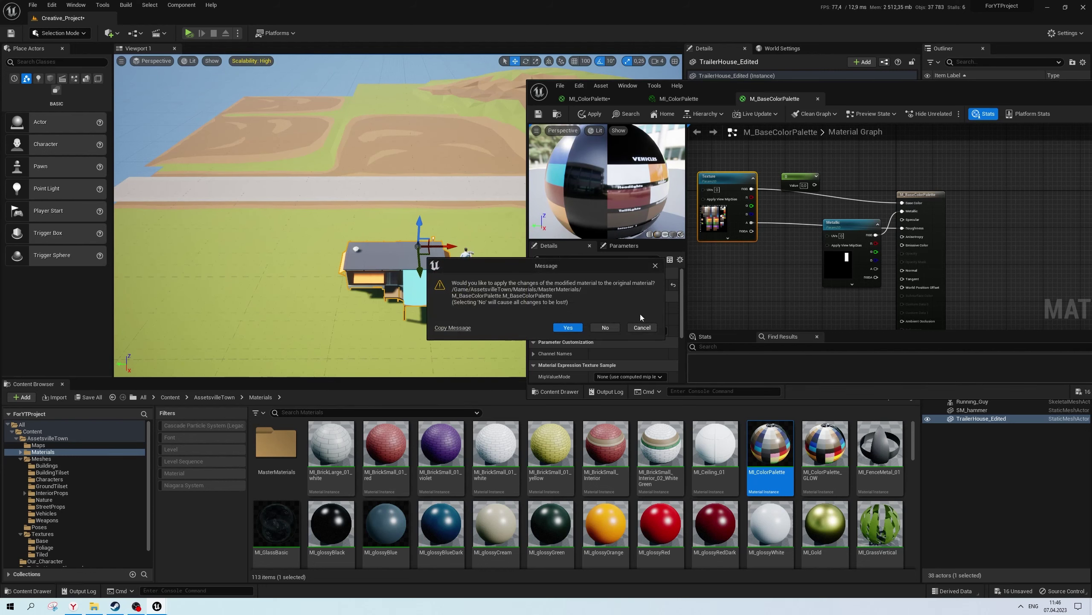
Apply the base palette edits and wire the Value node into MI_ColorPalette's Roughness
{"action": "left_click", "coordinate": [606, 327]}
{"action": "middle_click", "coordinate": [695, 103]}
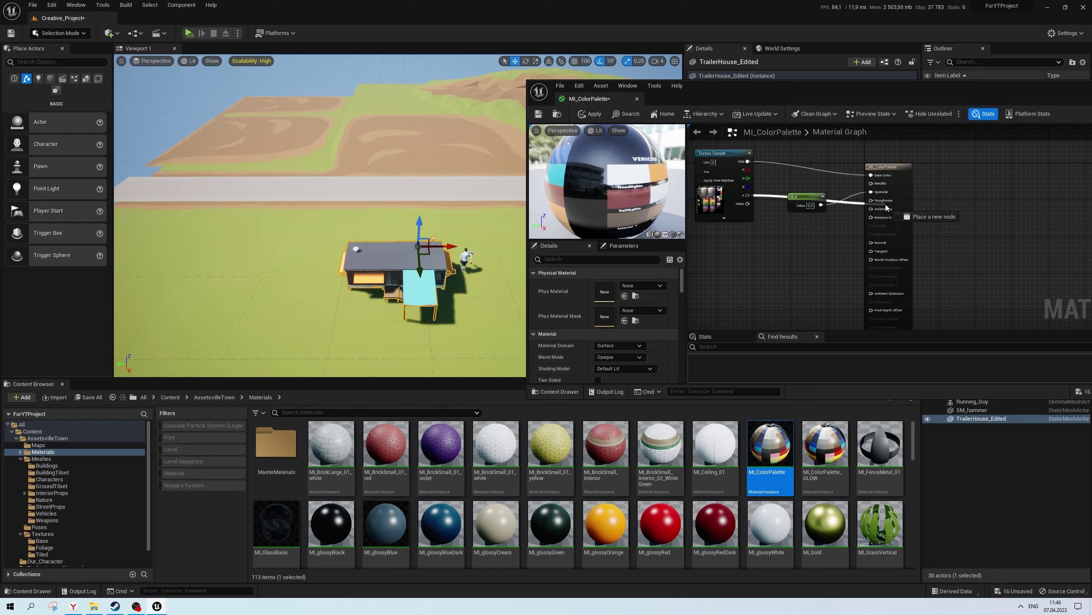
{"action": "left_click_drag", "start_coordinate": [886, 207], "coordinate": [885, 202]}
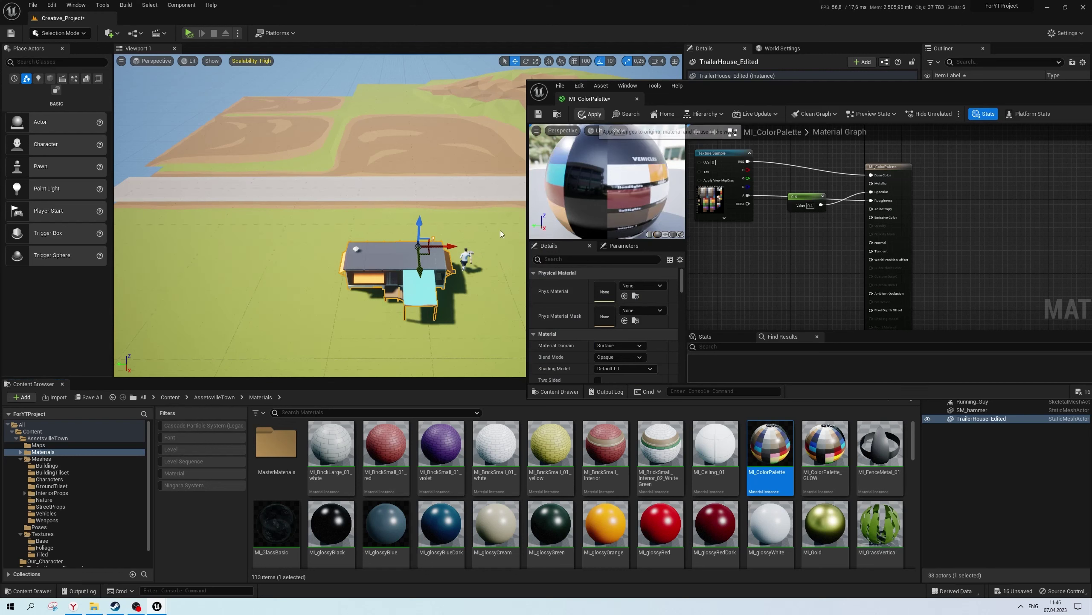
Close the MI_ColorPalette material editor and return to the AssetsvilleTown content folders
{"action": "right_click_drag", "start_coordinate": [457, 258], "coordinate": [457, 241]}
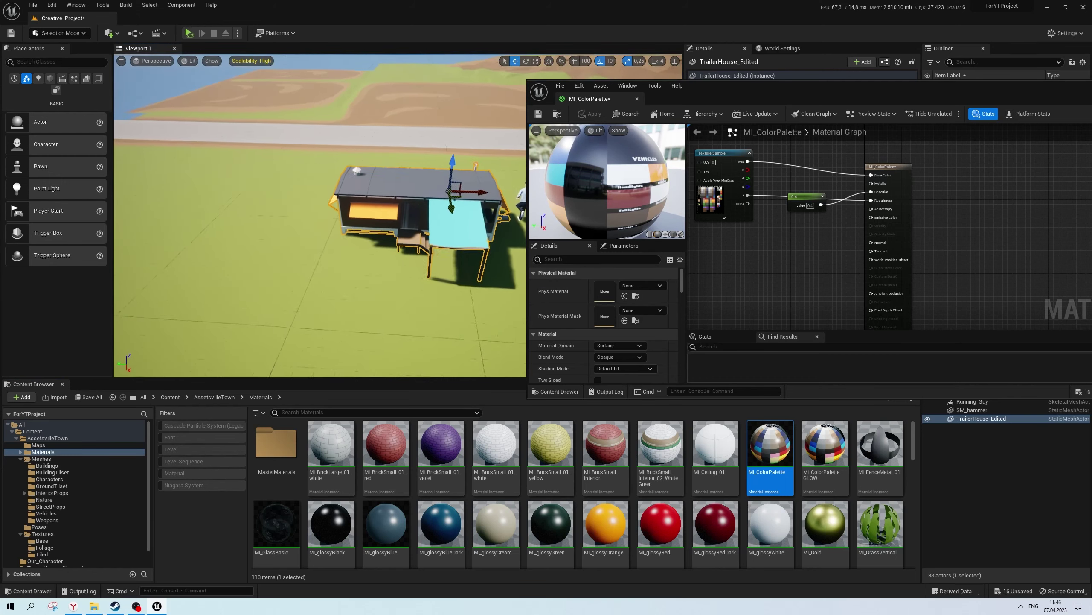
{"action": "right_click_drag", "start_coordinate": [457, 241], "coordinate": [457, 284]}
{"action": "left_click_drag", "start_coordinate": [723, 99], "coordinate": [323, 263]}
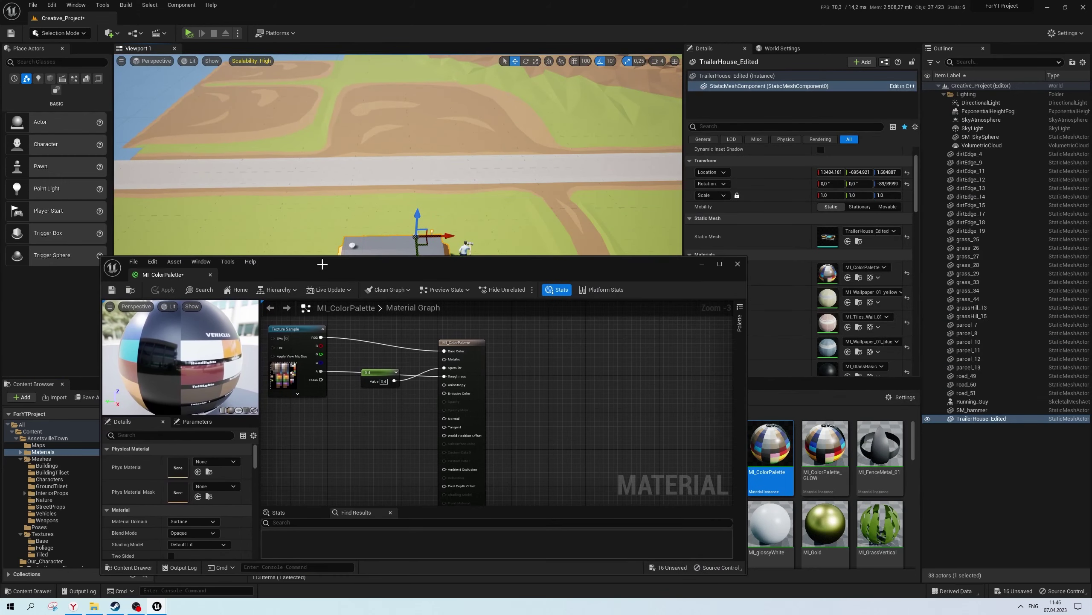
{"action": "left_click", "coordinate": [738, 264]}
{"action": "left_click", "coordinate": [29, 437]}
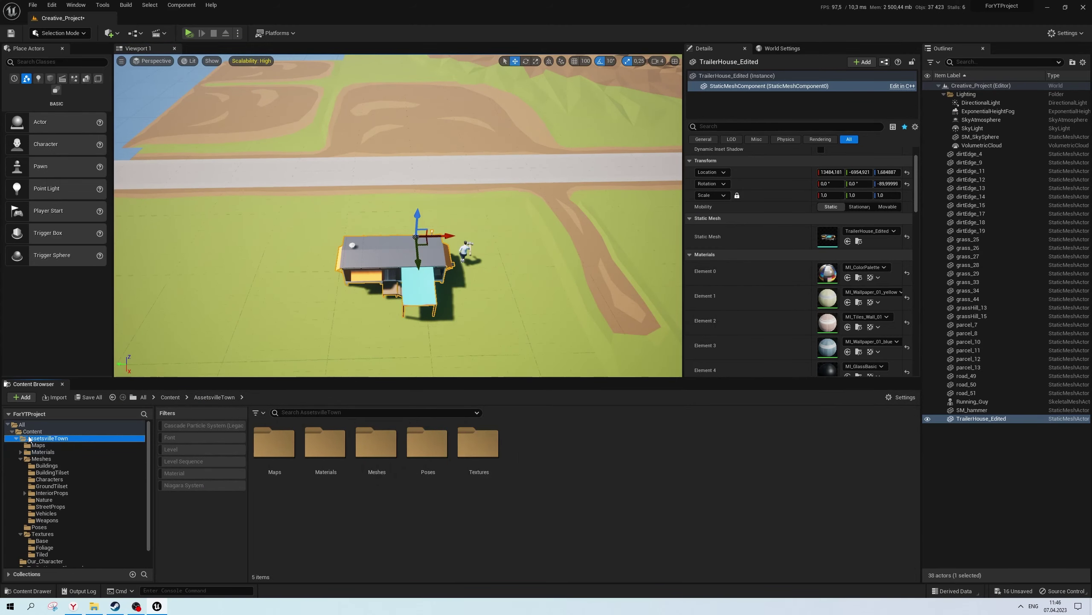
{"action": "left_click", "coordinate": [463, 258]}
Save all modified assets with Ctrl+Shift+S
{"action": "key", "text": "ctrl+shift+s"}
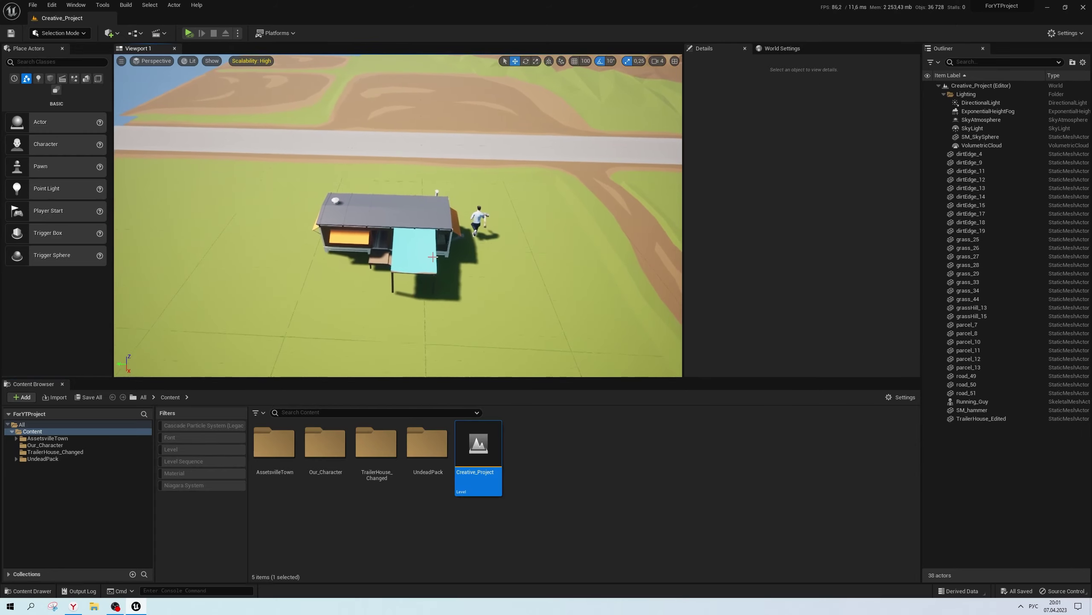
{"action": "mouse_move", "coordinate": [433, 257]}
{"action": "right_mouse_down"}
{"action": "mouse_move", "coordinate": [433, 241]}
{"action": "mouse_move", "coordinate": [430, 280]}
{"action": "mouse_move", "coordinate": [465, 241]}
{"action": "mouse_move", "coordinate": [439, 258]}
{"action": "right_mouse_up"}
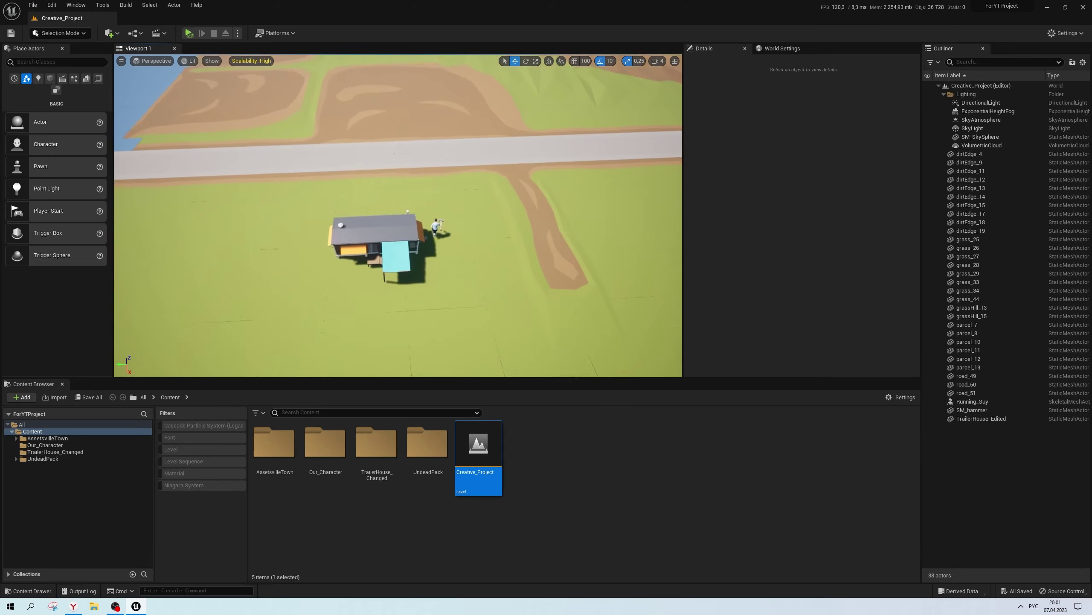
{"action": "right_click_drag", "start_coordinate": [430, 255], "coordinate": [434, 256]}
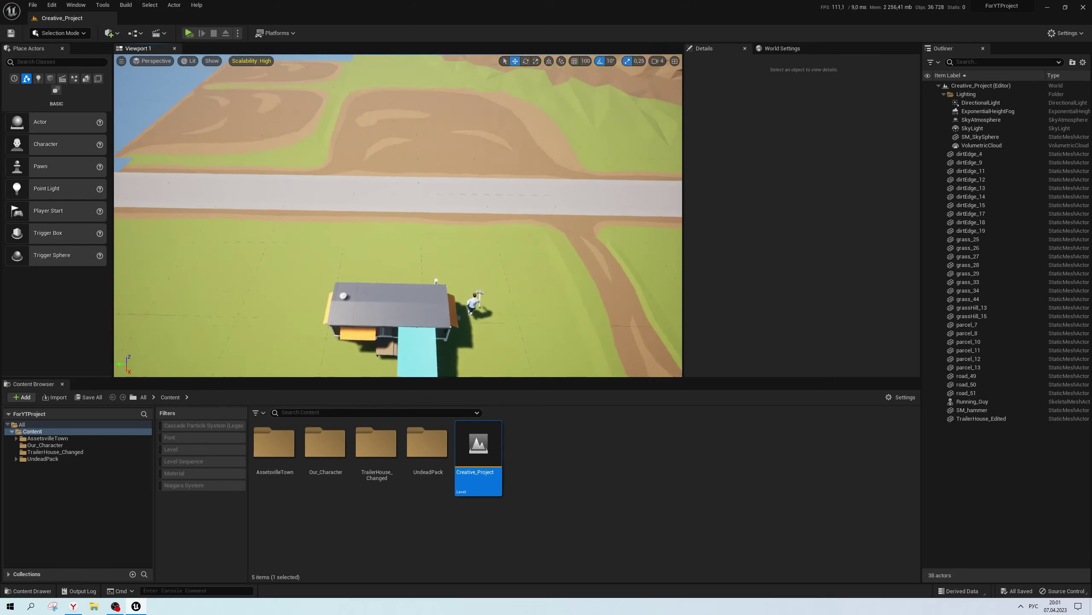
{"action": "right_click_drag", "start_coordinate": [430, 256], "coordinate": [432, 254]}
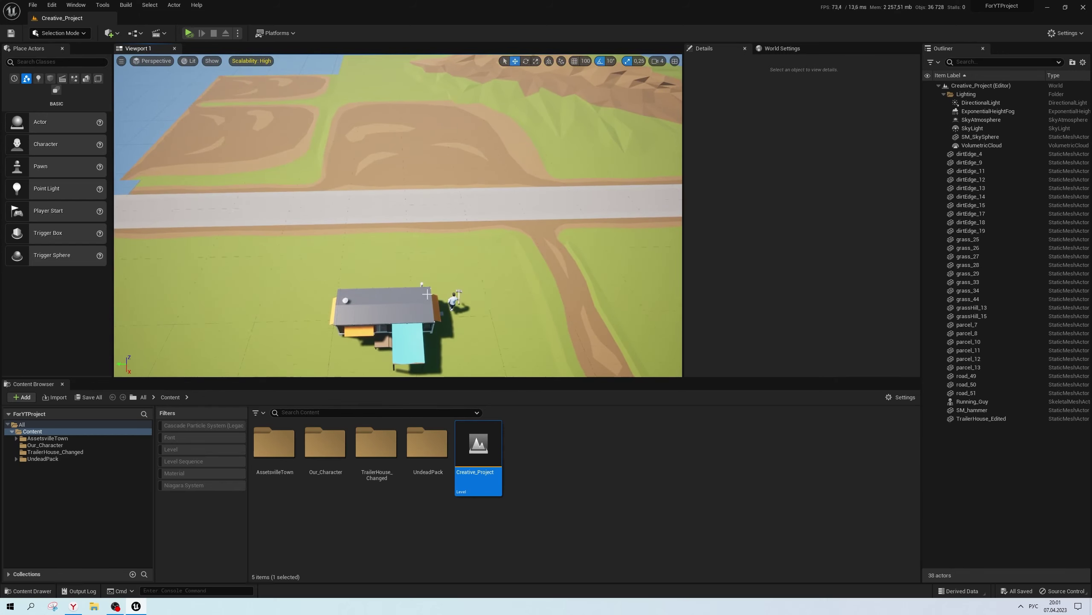
Fly the view down close to the runner and hammer beside the house
{"action": "left_click", "coordinate": [430, 255]}
{"action": "right_click_drag", "start_coordinate": [398, 215], "coordinate": [398, 241]}
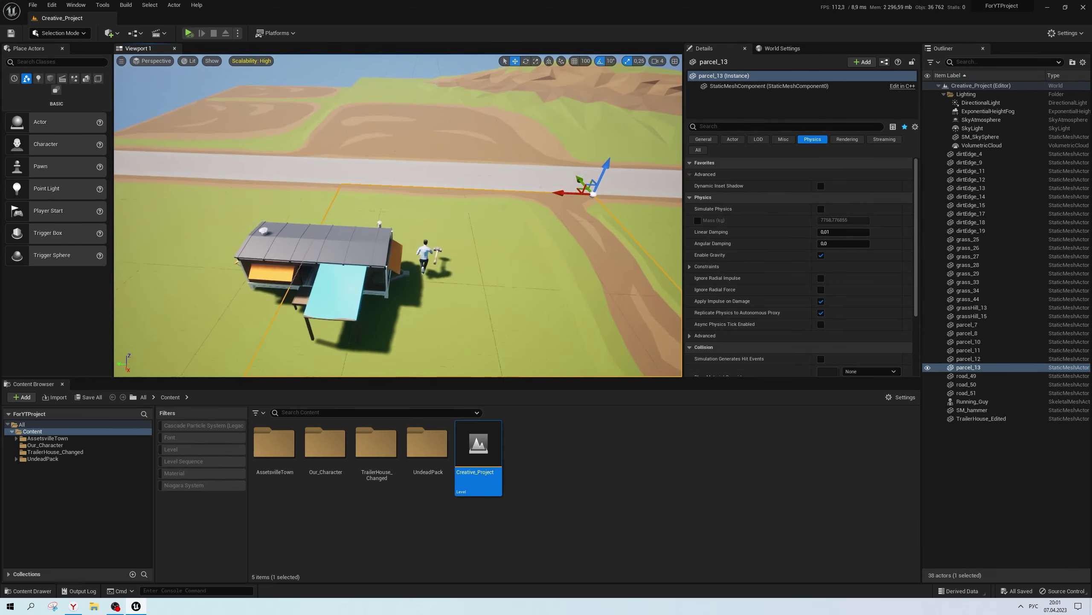
{"action": "mouse_move", "coordinate": [398, 241]}
{"action": "right_mouse_down"}
{"action": "mouse_move", "coordinate": [398, 258]}
{"action": "mouse_move", "coordinate": [456, 268]}
{"action": "right_mouse_up"}
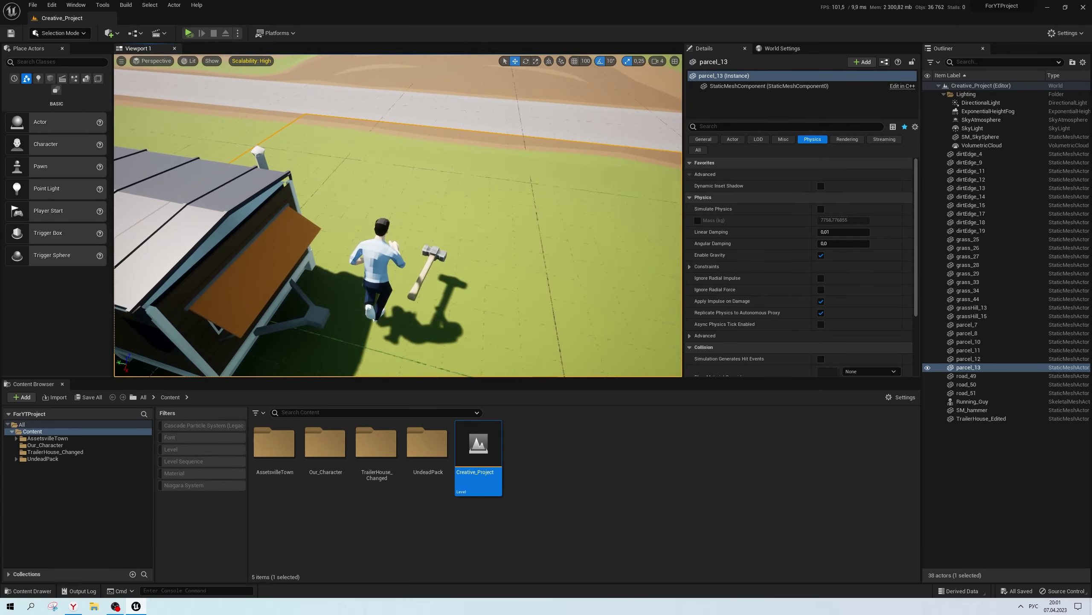
Attach SM_hammer to Running_Guy in the Outliner, then bring up Running_Guy's action menu
{"action": "left_click", "coordinate": [379, 258]}
{"action": "right_click_drag", "start_coordinate": [379, 259], "coordinate": [413, 266]}
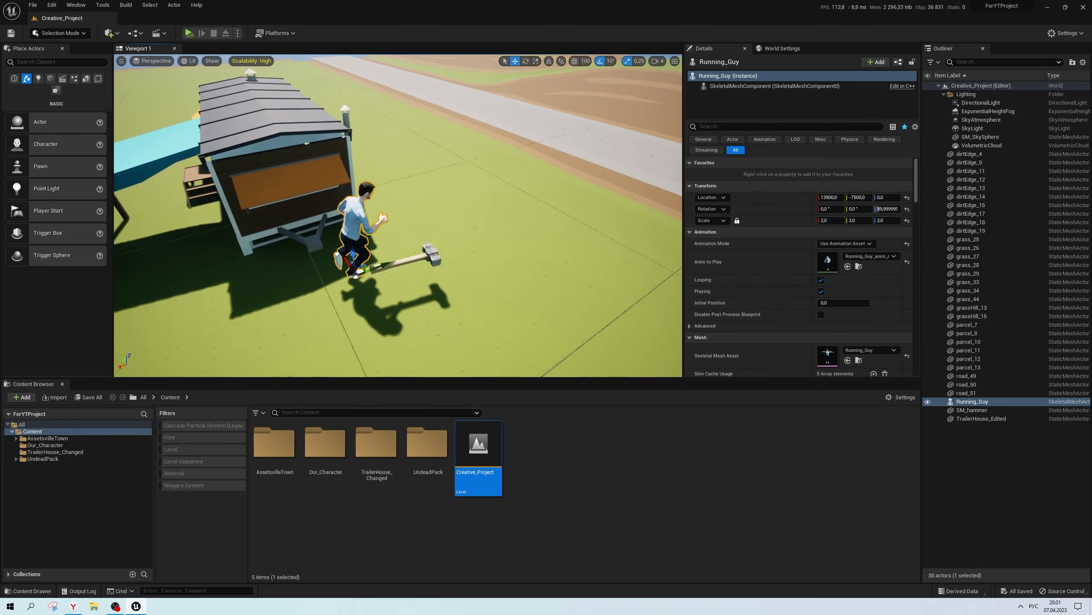
{"action": "left_click", "coordinate": [424, 247]}
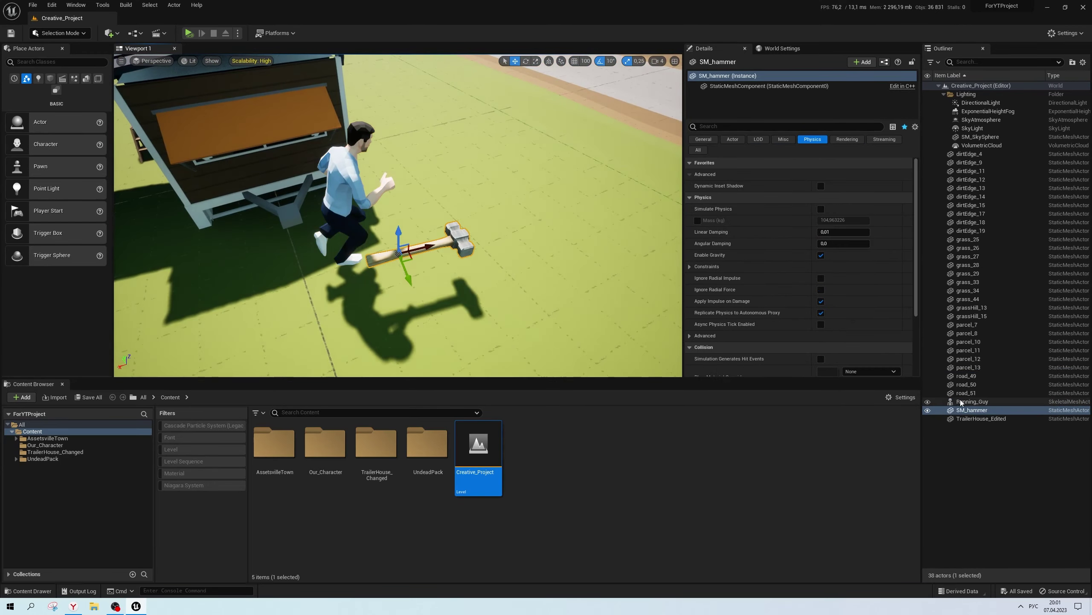
{"action": "left_click", "coordinate": [786, 86]}
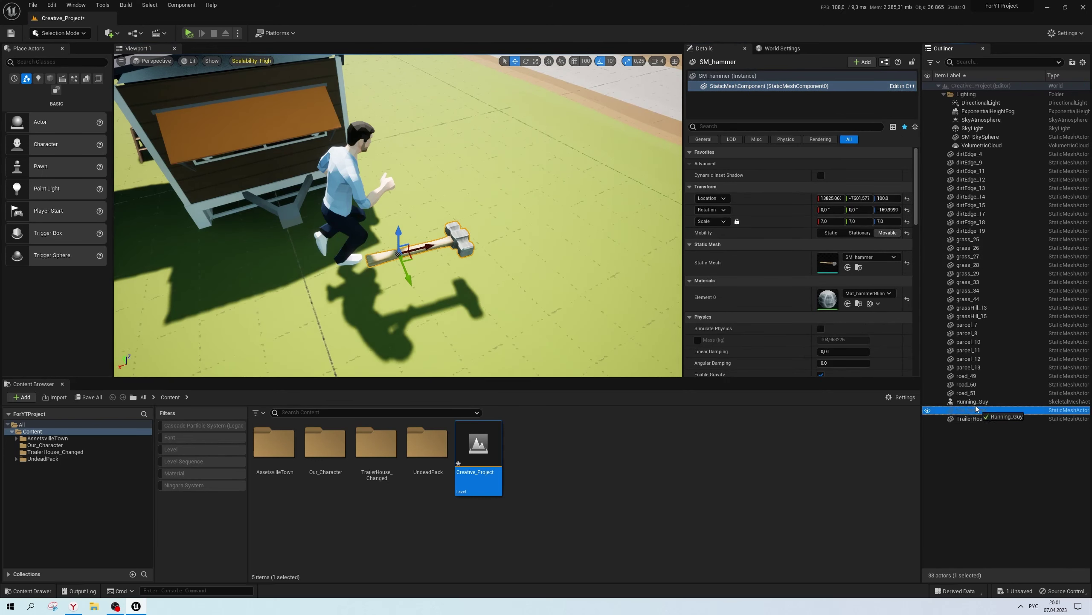
{"action": "left_click_drag", "start_coordinate": [982, 415], "coordinate": [976, 405]}
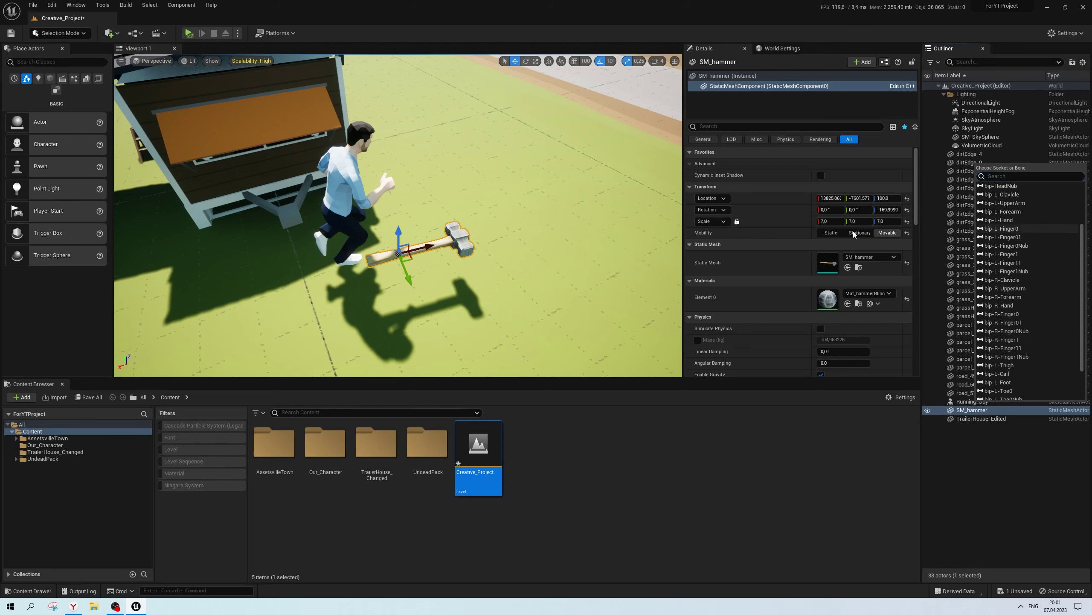
{"action": "right_click", "coordinate": [340, 187]}
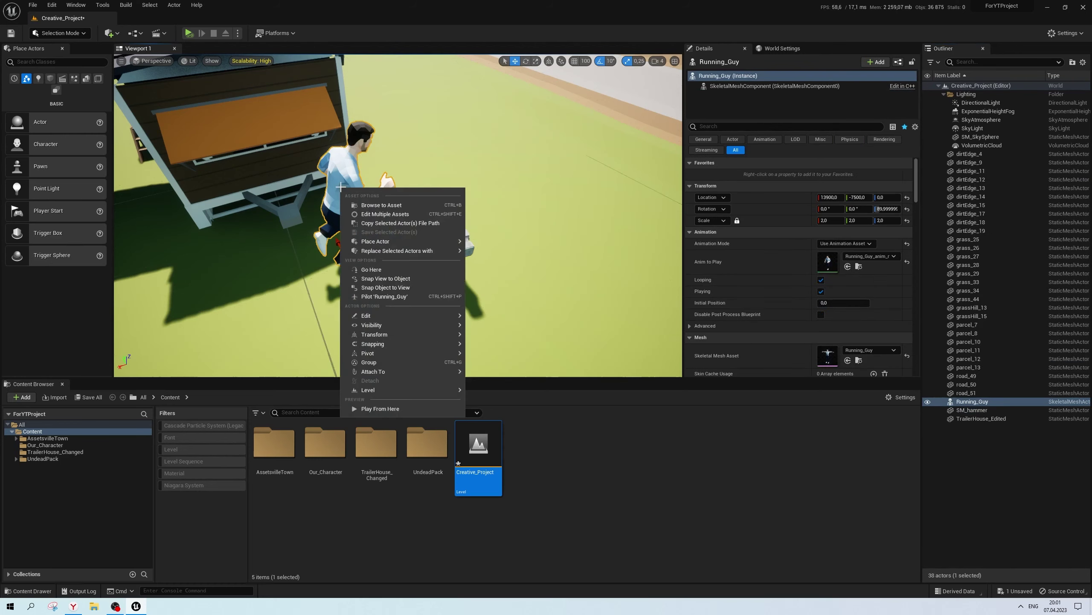
Browse to Running_Guy's assets and open Running_Guy_Skeleton
{"action": "left_click", "coordinate": [387, 205]}
{"action": "left_click", "coordinate": [473, 532]}
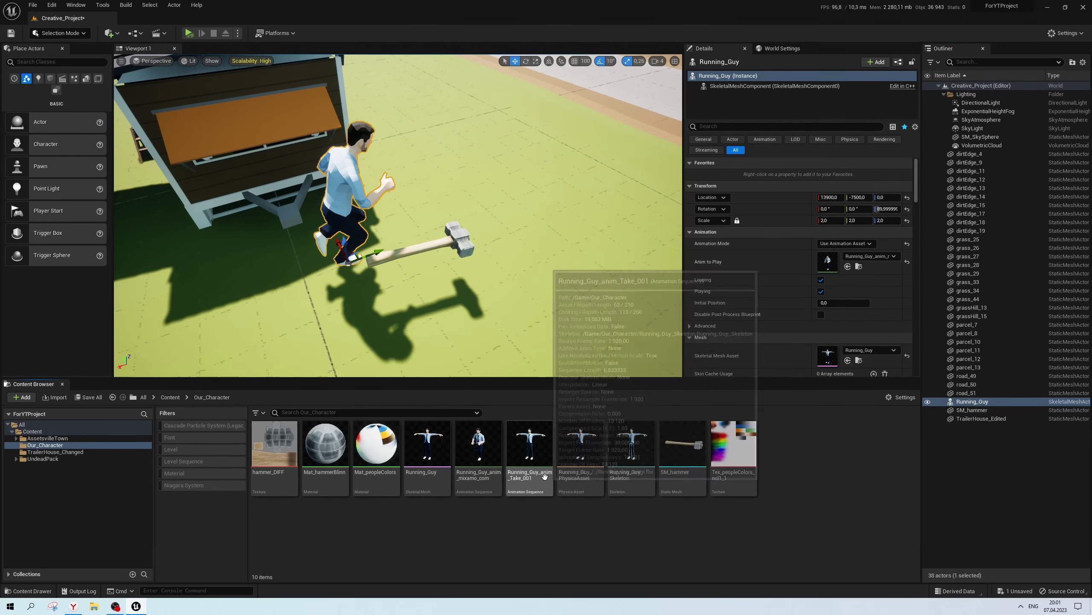
{"action": "double_click", "coordinate": [627, 463]}
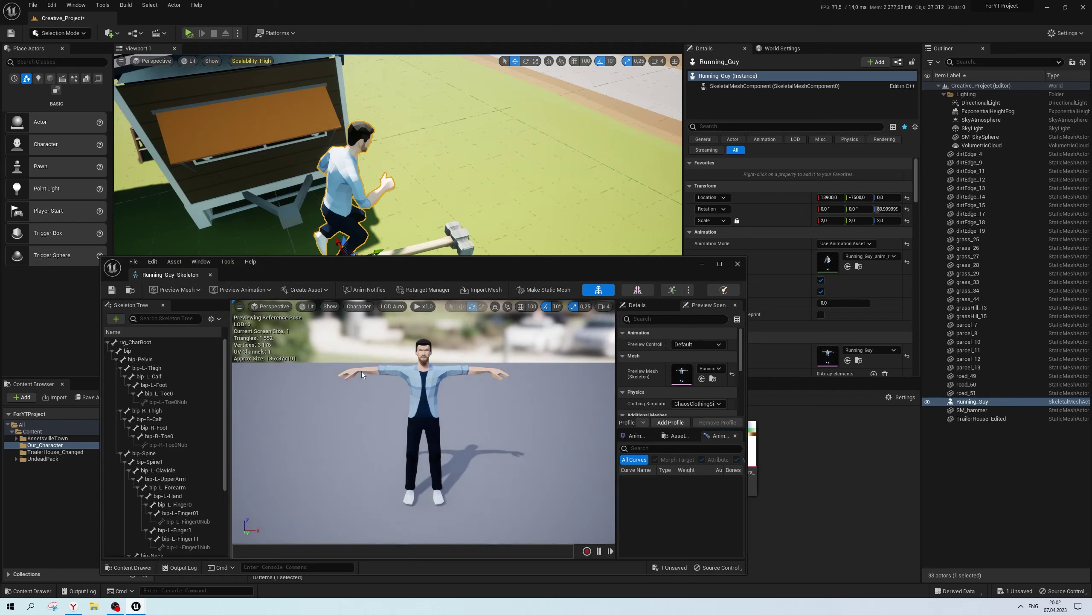
Find the right-hand bone bip-R-Hand in the Skeleton Tree, then close the skeleton editor
{"action": "left_click", "coordinate": [194, 405]}
{"action": "scroll", "coordinate": [183, 436], "scroll_direction": "down", "scroll_amount": 5}
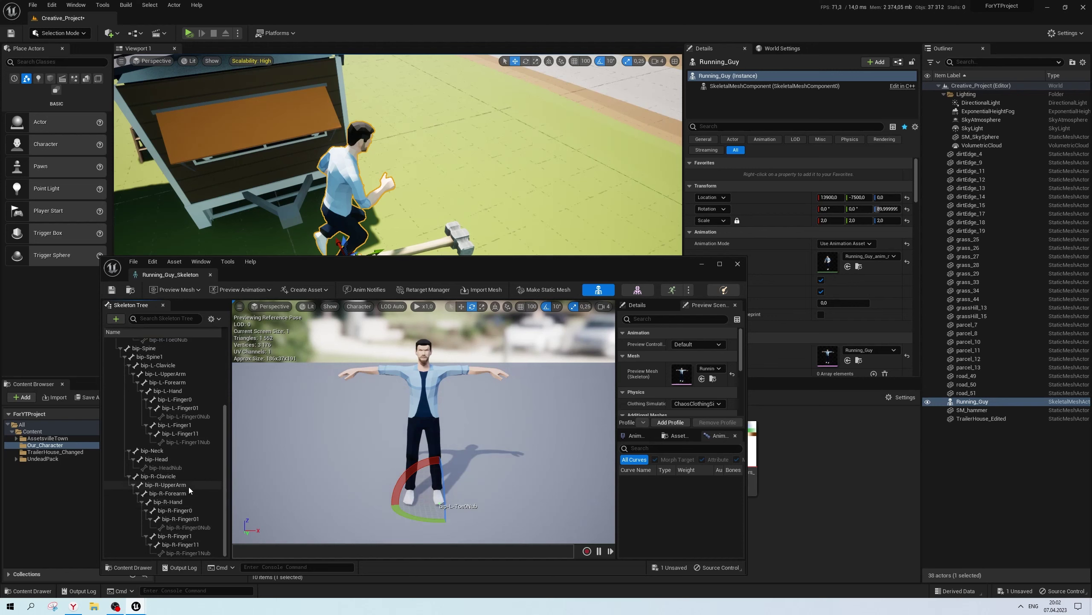
{"action": "left_click", "coordinate": [188, 501]}
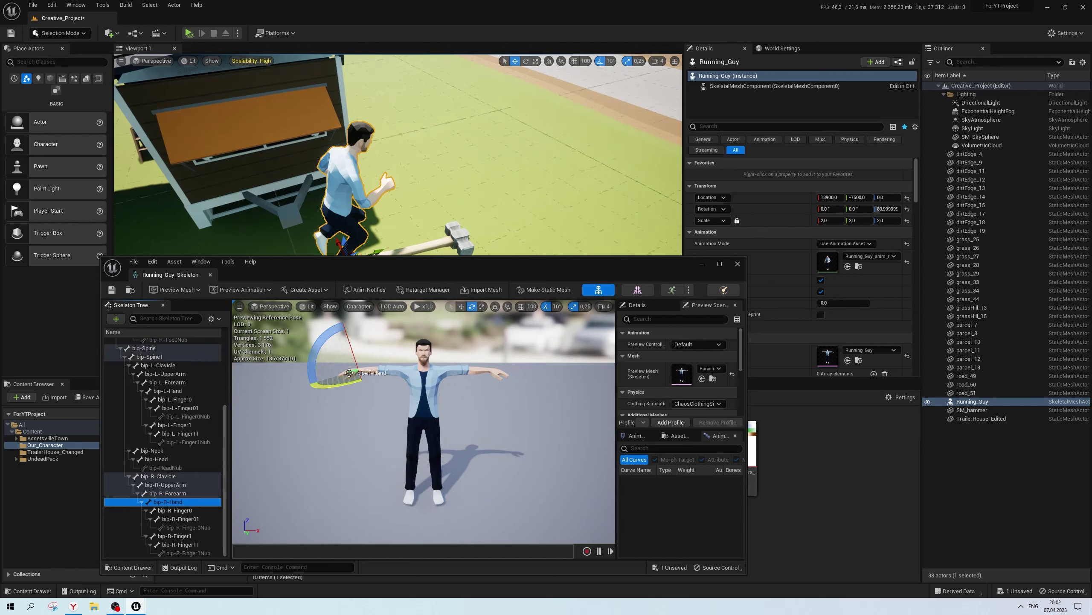
{"action": "mouse_move", "coordinate": [349, 372]}
{"action": "left_mouse_down"}
{"action": "mouse_move", "coordinate": [352, 327]}
{"action": "mouse_move", "coordinate": [387, 387]}
{"action": "mouse_move", "coordinate": [307, 403]}
{"action": "left_mouse_up"}
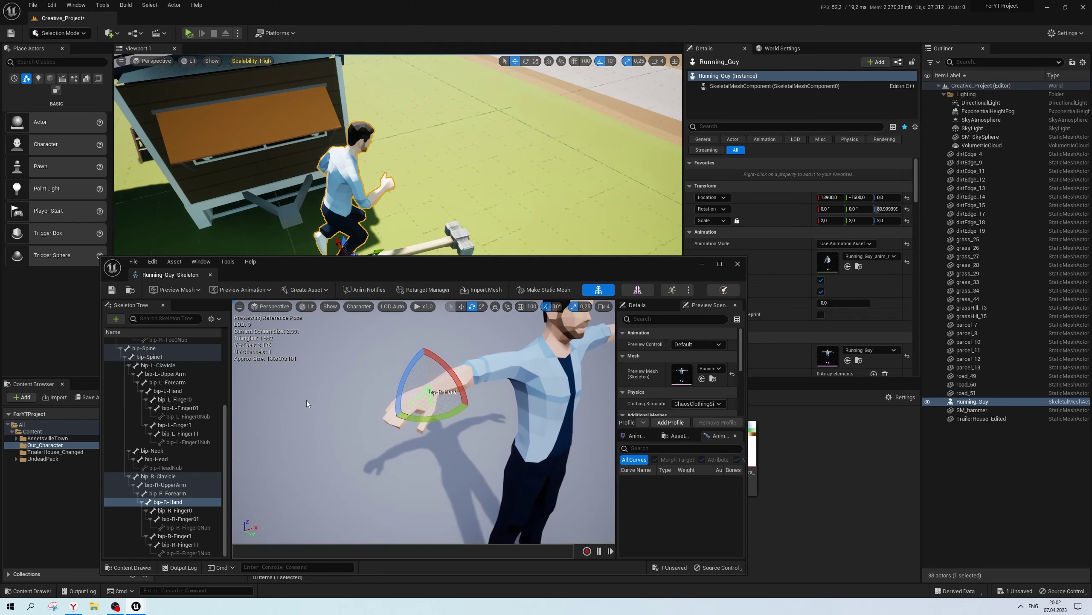
{"action": "left_click", "coordinate": [183, 503]}
{"action": "left_click", "coordinate": [184, 492]}
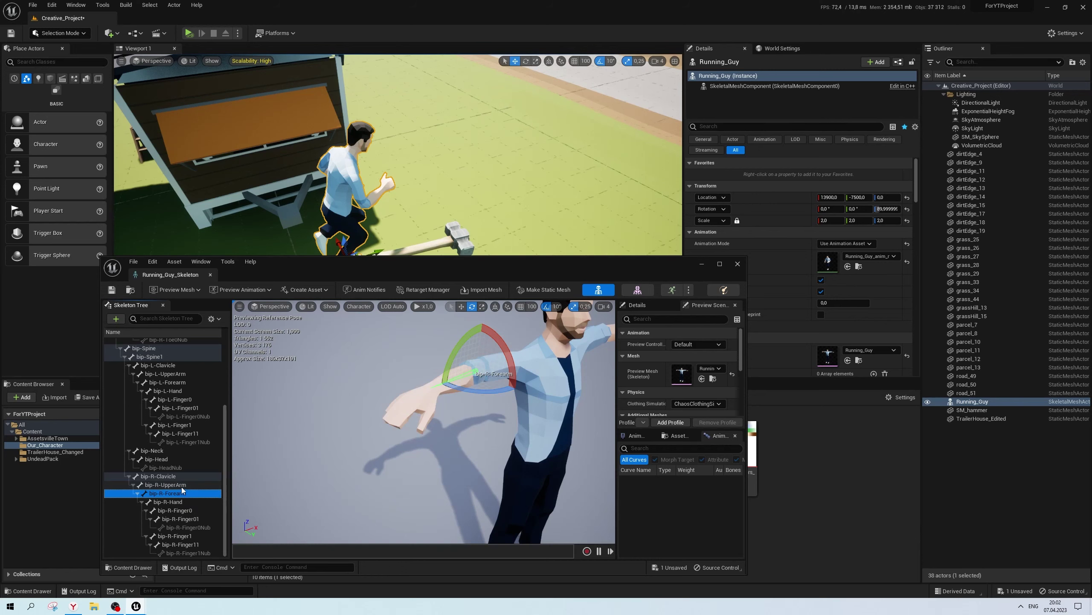
{"action": "left_click", "coordinate": [184, 502]}
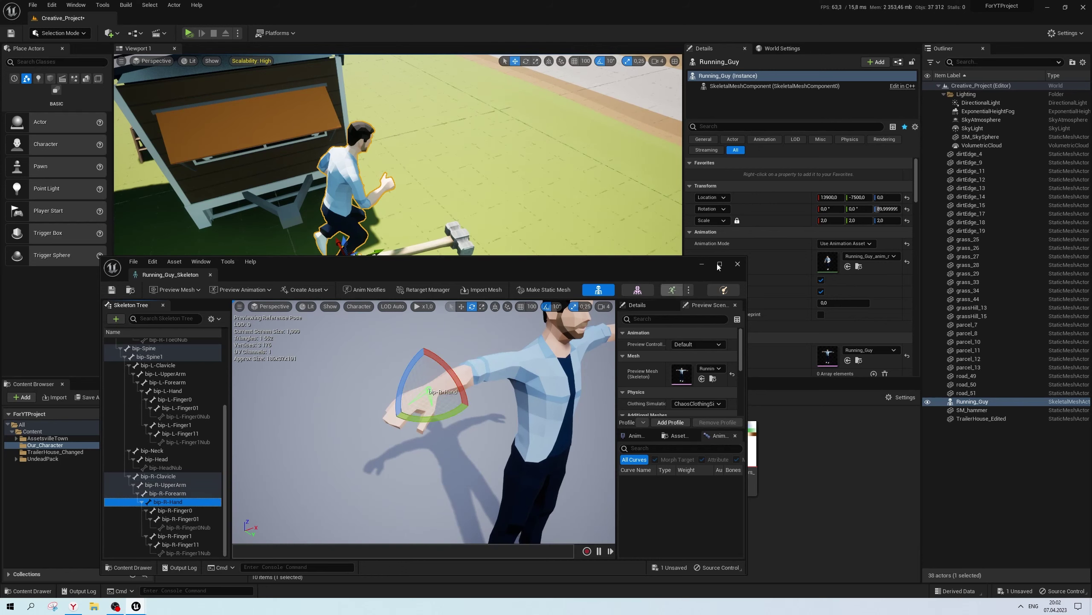
{"action": "left_click", "coordinate": [702, 264]}
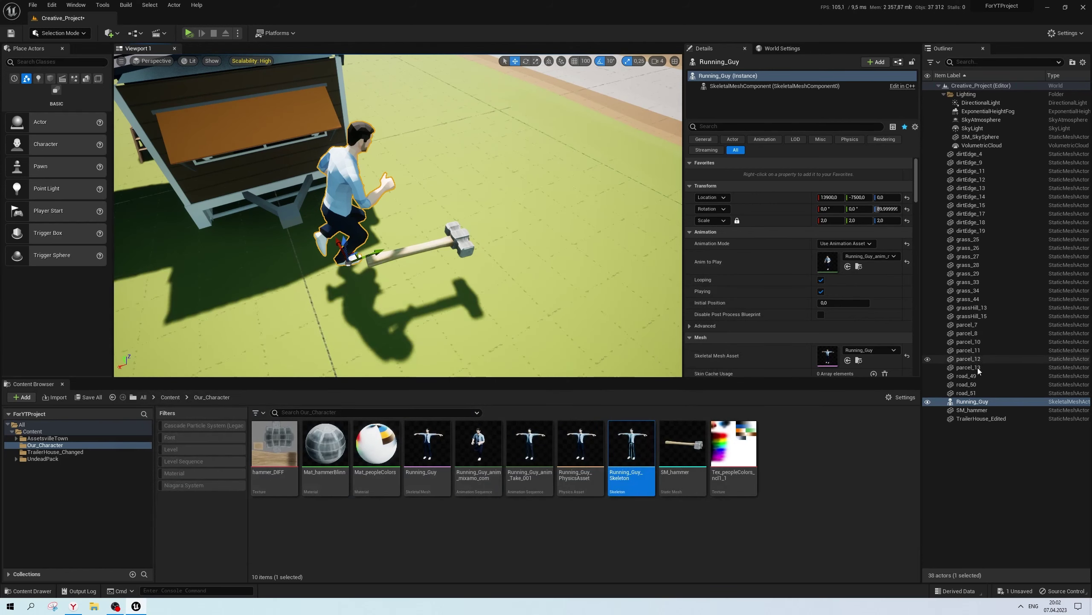
Attach SM_hammer to Running_Guy's bip-R-Hand bone
{"action": "left_click", "coordinate": [973, 410]}
{"action": "left_click_drag", "start_coordinate": [975, 402], "coordinate": [975, 402]}
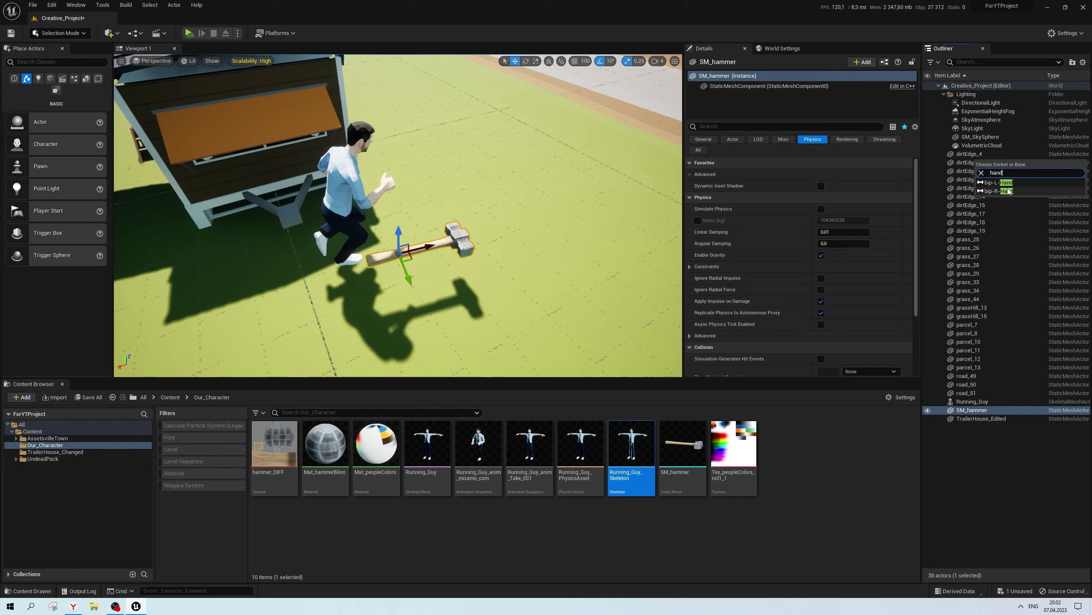
{"action": "left_click", "coordinate": [1011, 192]}
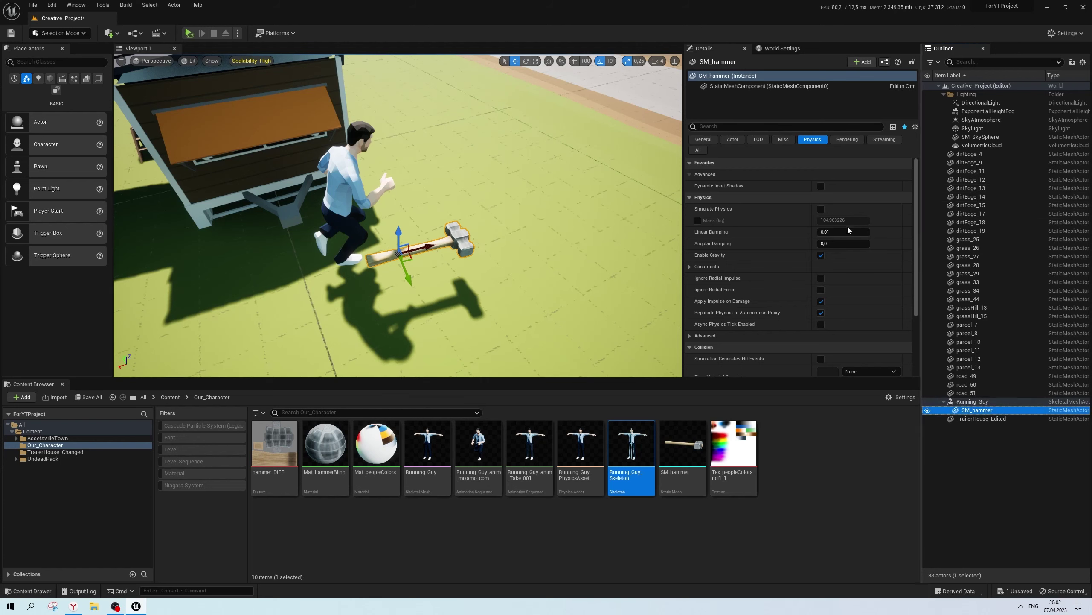
Reset the hammer's location and rotation so it sits in the hand
{"action": "left_click", "coordinate": [747, 88]}
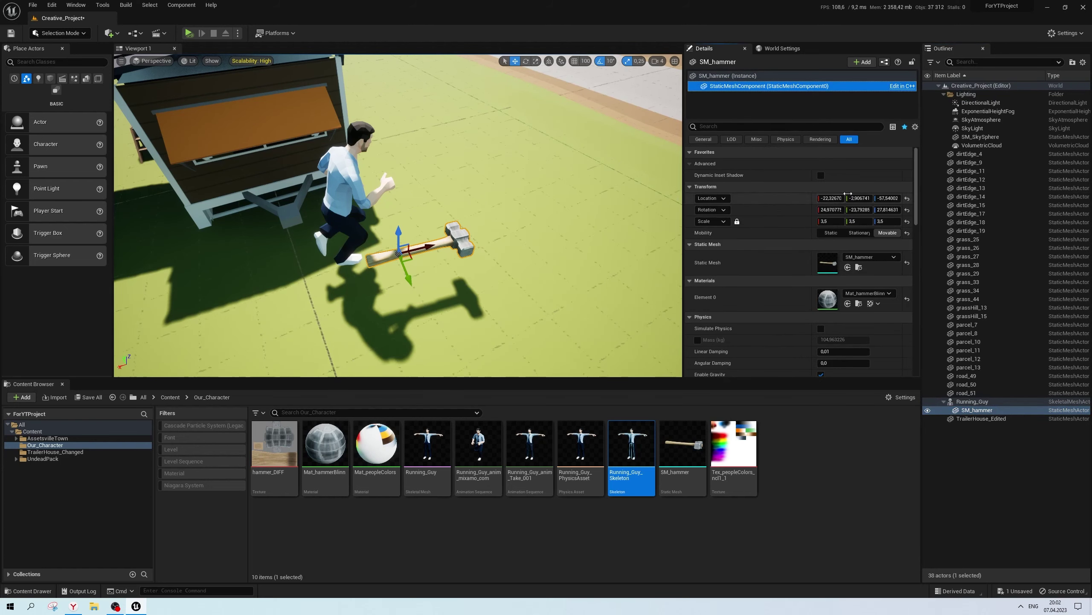
{"action": "left_click", "coordinate": [908, 198]}
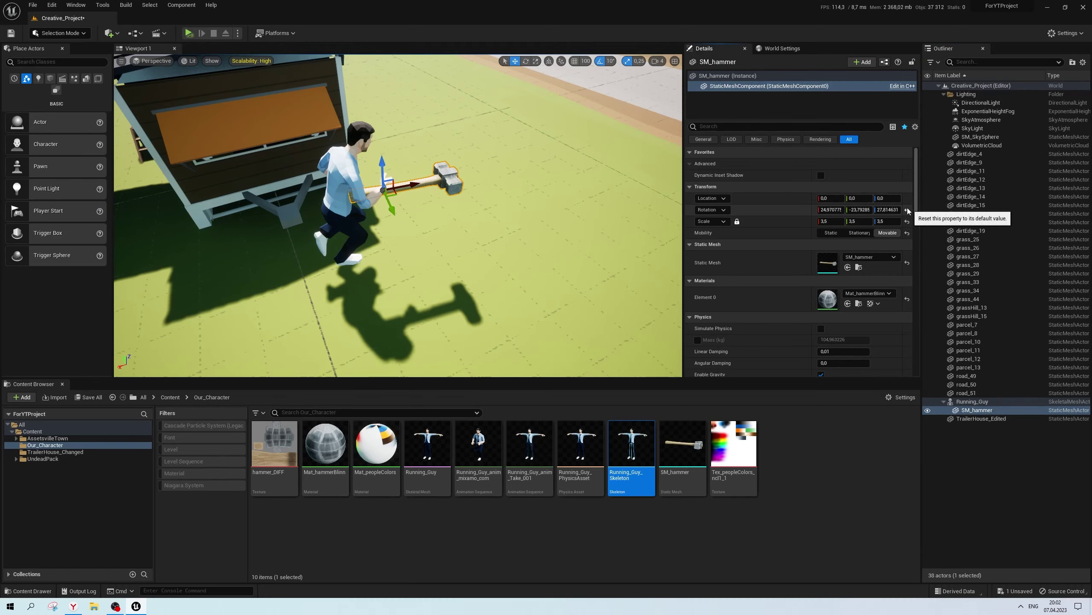
{"action": "left_click", "coordinate": [908, 210]}
{"action": "mouse_move", "coordinate": [428, 232]}
{"action": "left_mouse_down", "text": "alt"}
{"action": "mouse_move", "coordinate": [396, 249]}
{"action": "mouse_move", "coordinate": [327, 241]}
{"action": "mouse_move", "coordinate": [410, 207]}
{"action": "left_mouse_up", "text": "alt"}
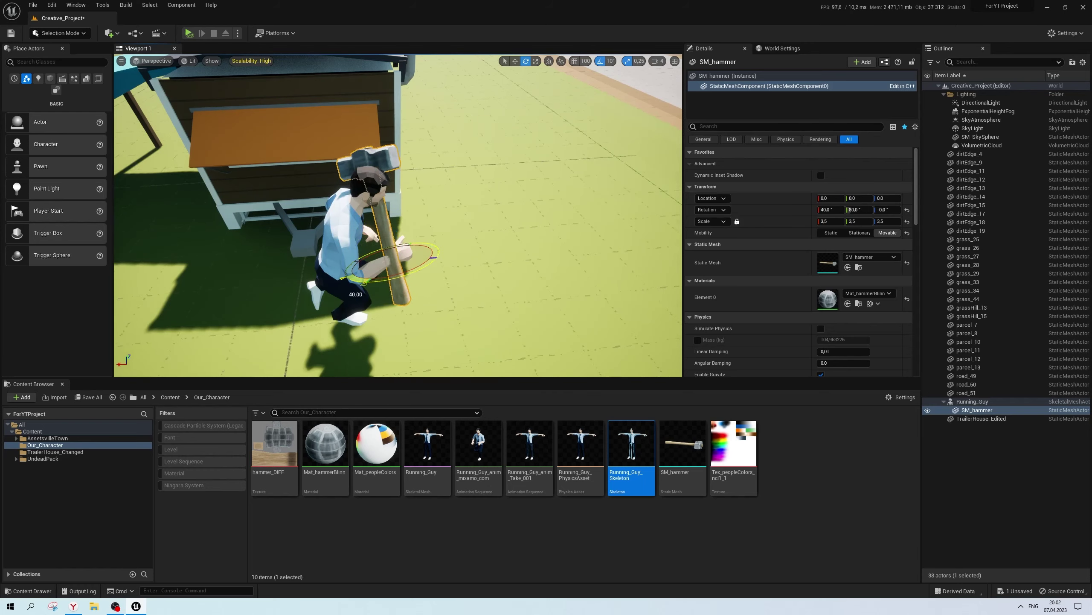
{"action": "scroll", "coordinate": [380, 280], "scroll_direction": "up", "scroll_amount": 5}
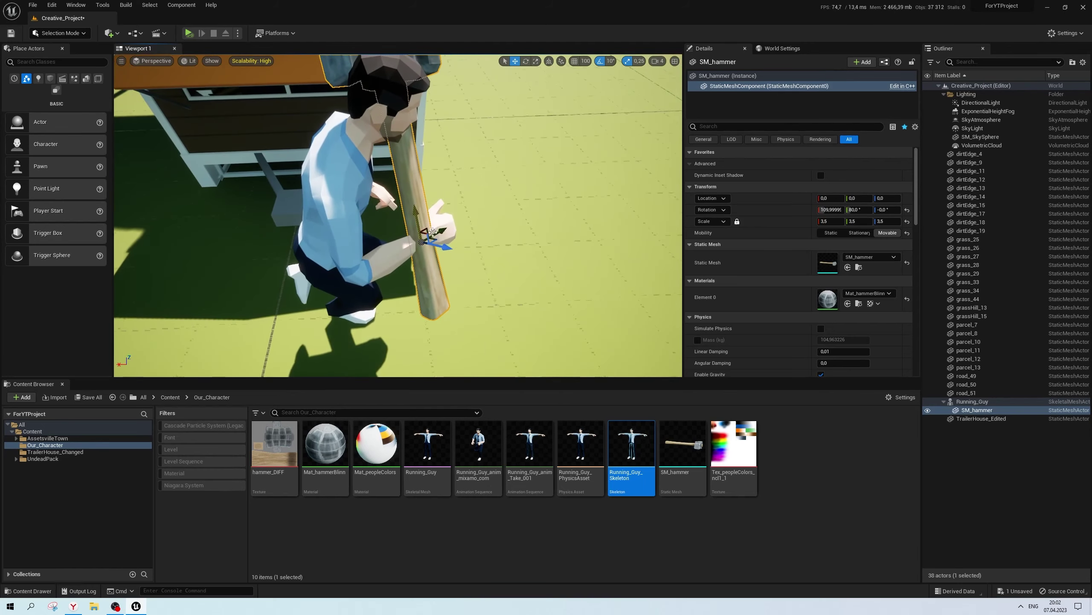
Shift the hammer toward the runner's hand and tilt its handle and head
{"action": "mouse_move", "coordinate": [456, 224]}
{"action": "left_mouse_down"}
{"action": "mouse_move", "coordinate": [464, 219]}
{"action": "mouse_move", "coordinate": [387, 172]}
{"action": "mouse_move", "coordinate": [414, 241]}
{"action": "mouse_move", "coordinate": [404, 234]}
{"action": "left_mouse_up"}
{"action": "key", "text": "e"}
{"action": "left_click_drag", "start_coordinate": [314, 237], "coordinate": [296, 275]}
{"action": "left_click_drag", "start_coordinate": [387, 237], "coordinate": [413, 223], "text": "alt"}
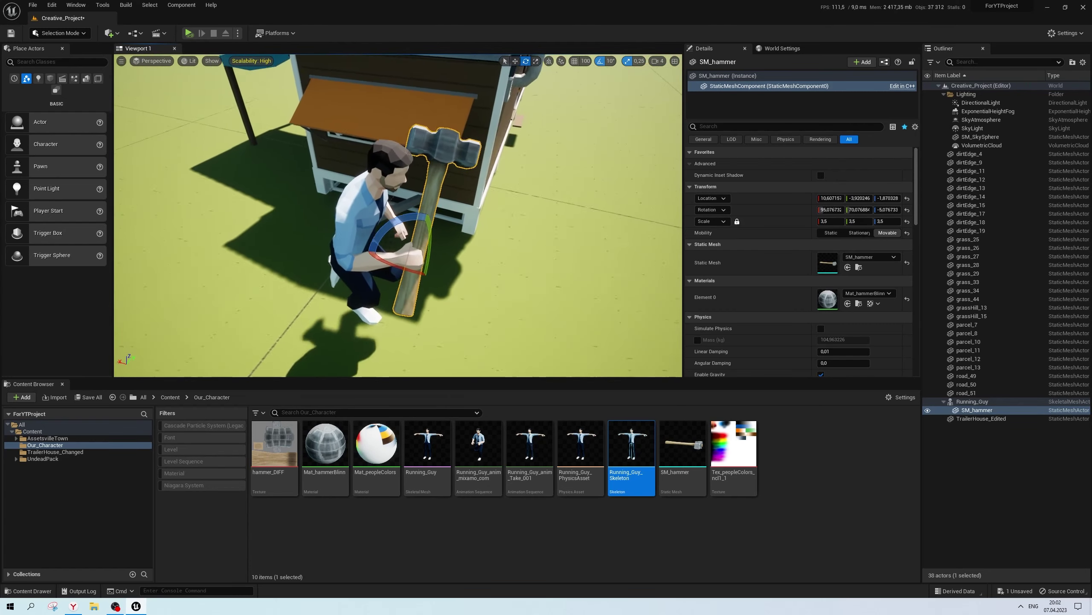
{"action": "scroll", "coordinate": [557, 83], "scroll_direction": "up", "scroll_amount": 3}
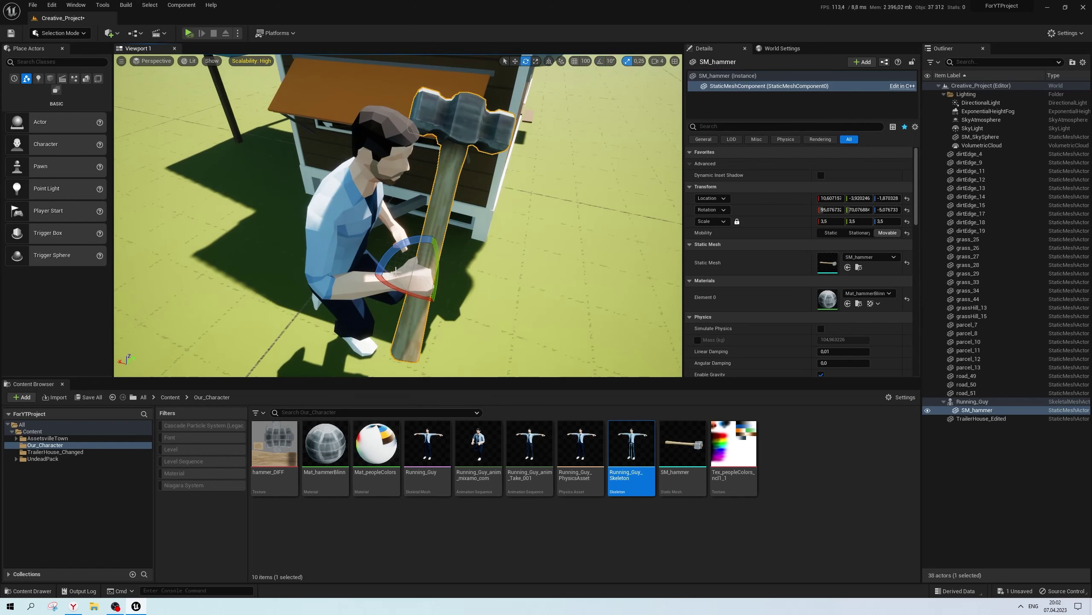
Set rotation snapping to 5° and rotate the hammer by five degrees
{"action": "left_click", "coordinate": [611, 60]}
{"action": "left_click", "coordinate": [611, 60]}
{"action": "left_click", "coordinate": [612, 64]}
{"action": "left_click", "coordinate": [623, 84]}
{"action": "left_click_drag", "start_coordinate": [379, 275], "coordinate": [380, 293]}
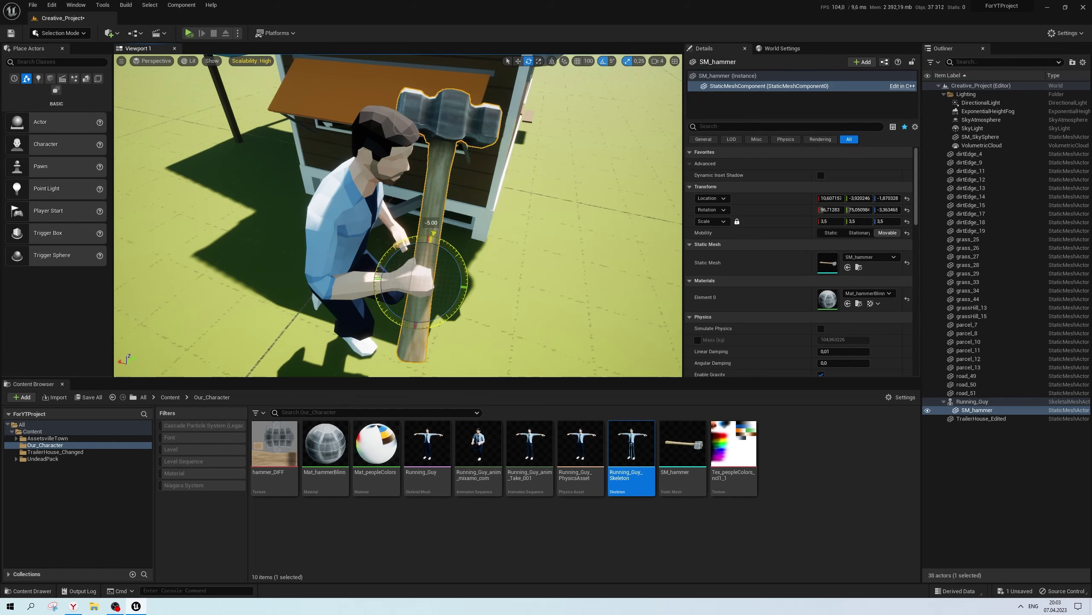
Nudge the hammer into the runner's palm, to about 11.7/-3.9/-1.7
{"action": "right_click_drag", "start_coordinate": [311, 289], "coordinate": [378, 257]}
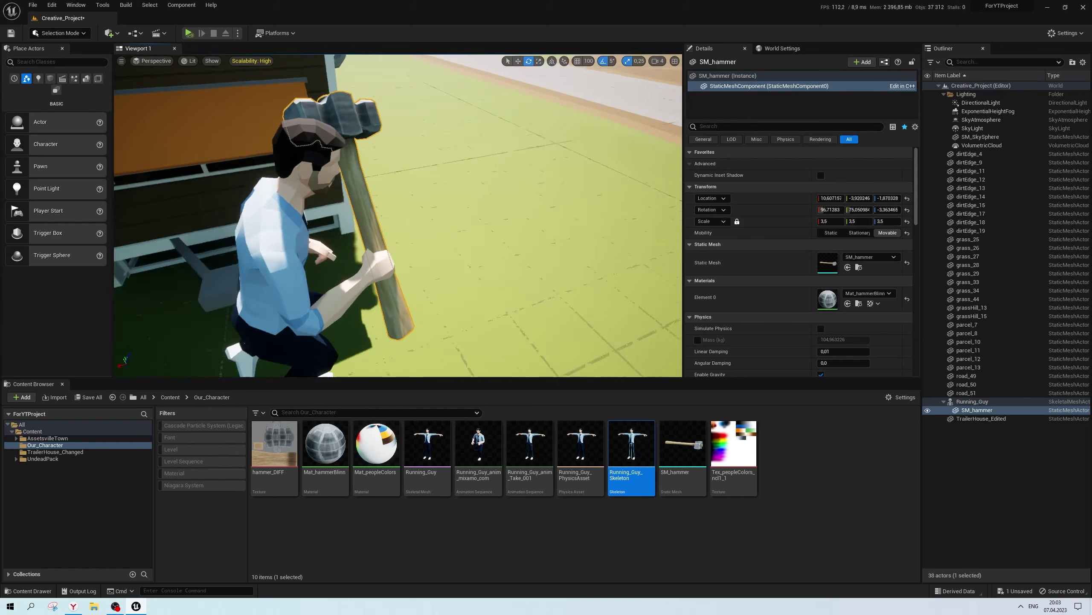
{"action": "key", "text": "w"}
{"action": "mouse_move", "coordinate": [385, 265]}
{"action": "left_mouse_down"}
{"action": "mouse_move", "coordinate": [374, 250]}
{"action": "mouse_move", "coordinate": [386, 236]}
{"action": "mouse_move", "coordinate": [371, 252]}
{"action": "left_mouse_up"}
{"action": "key", "text": "e"}
{"action": "key", "text": "w"}
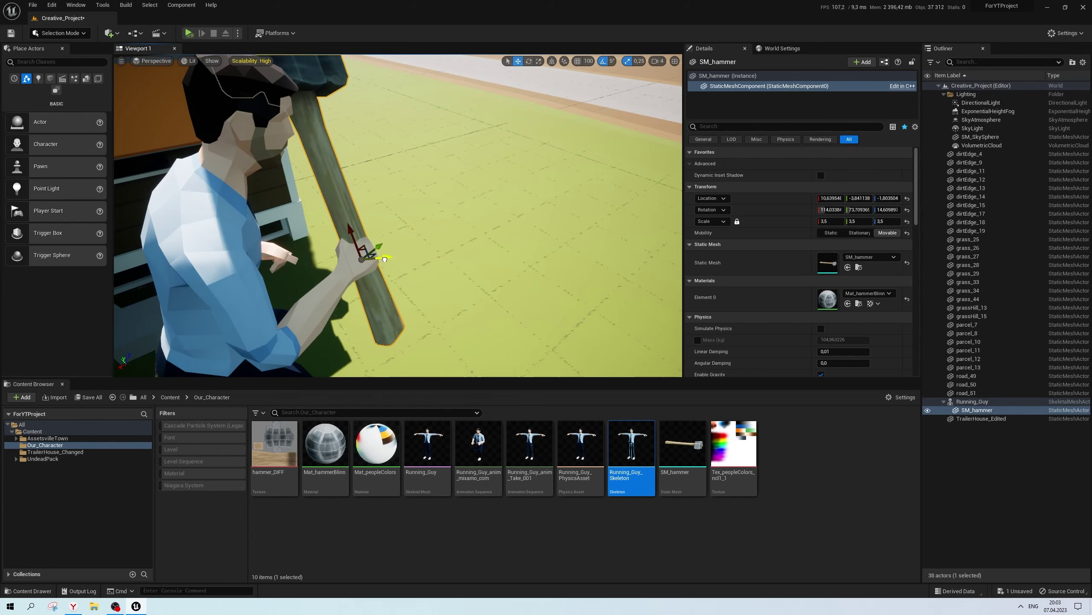
{"action": "right_click_drag", "start_coordinate": [387, 241], "coordinate": [414, 258]}
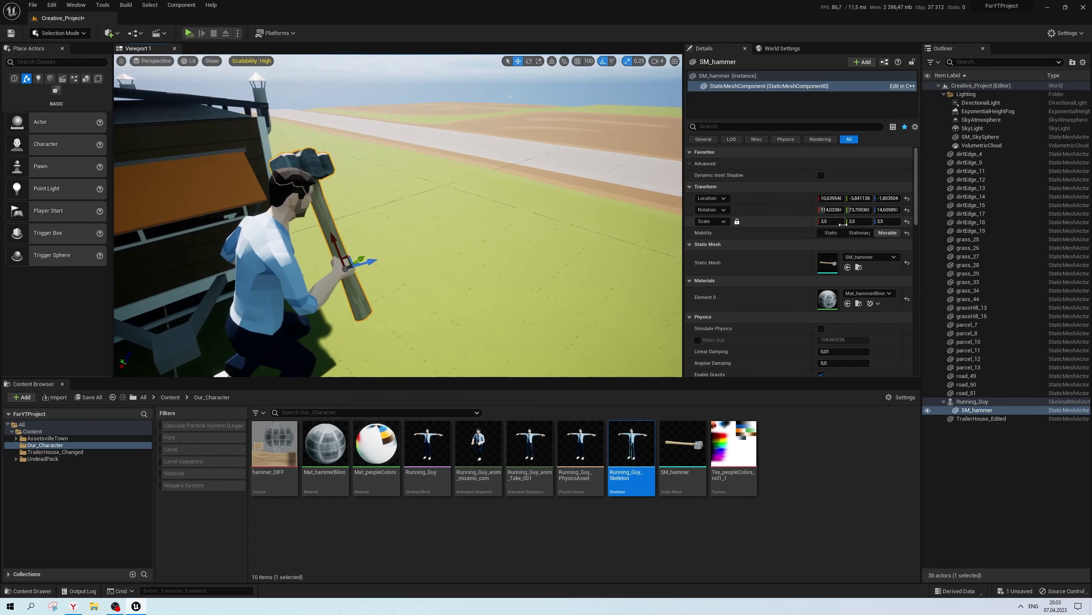
Set the hammer's scale to 3.0 and check the grip from around the runner
{"action": "left_click", "coordinate": [833, 222]}
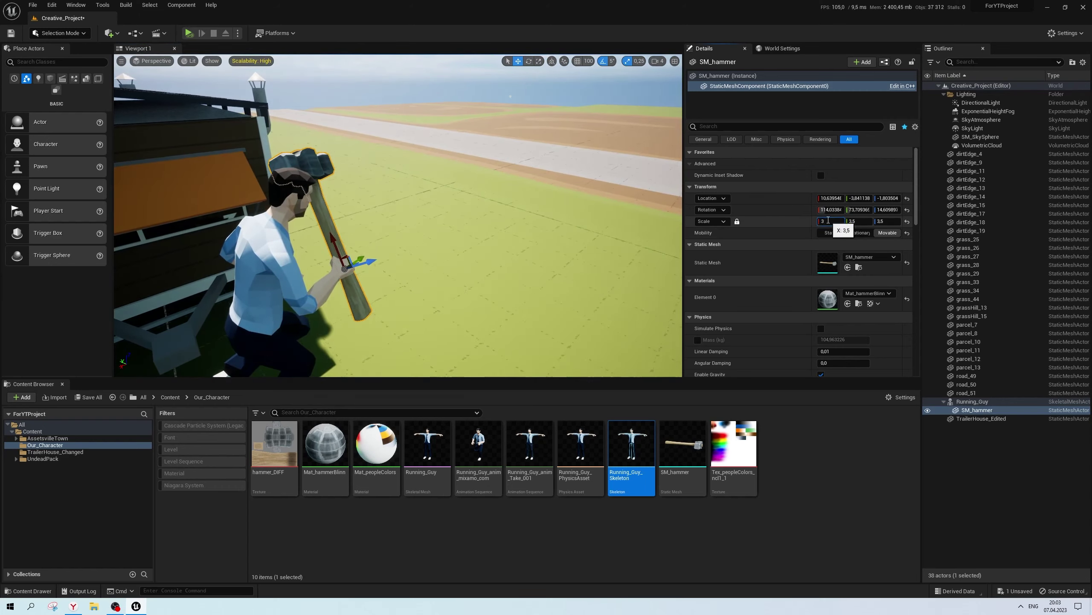
{"action": "key", "text": "Return"}
{"action": "mouse_move", "coordinate": [397, 216]}
{"action": "right_mouse_down"}
{"action": "mouse_move", "coordinate": [430, 223]}
{"action": "mouse_move", "coordinate": [392, 244]}
{"action": "right_mouse_up"}
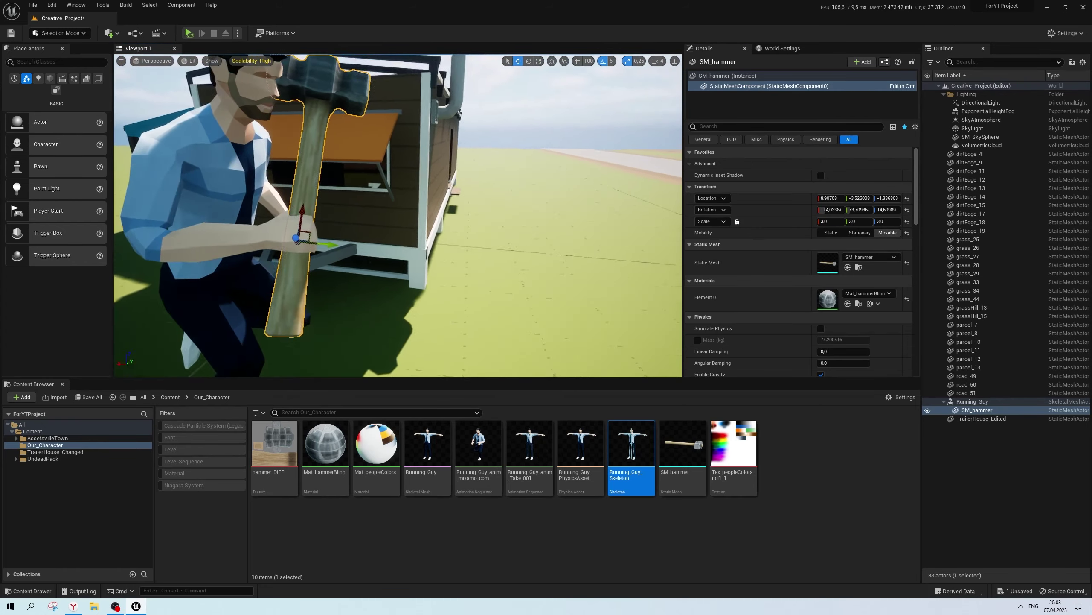
{"action": "right_click_drag", "start_coordinate": [377, 222], "coordinate": [432, 195]}
{"action": "key", "text": "e"}
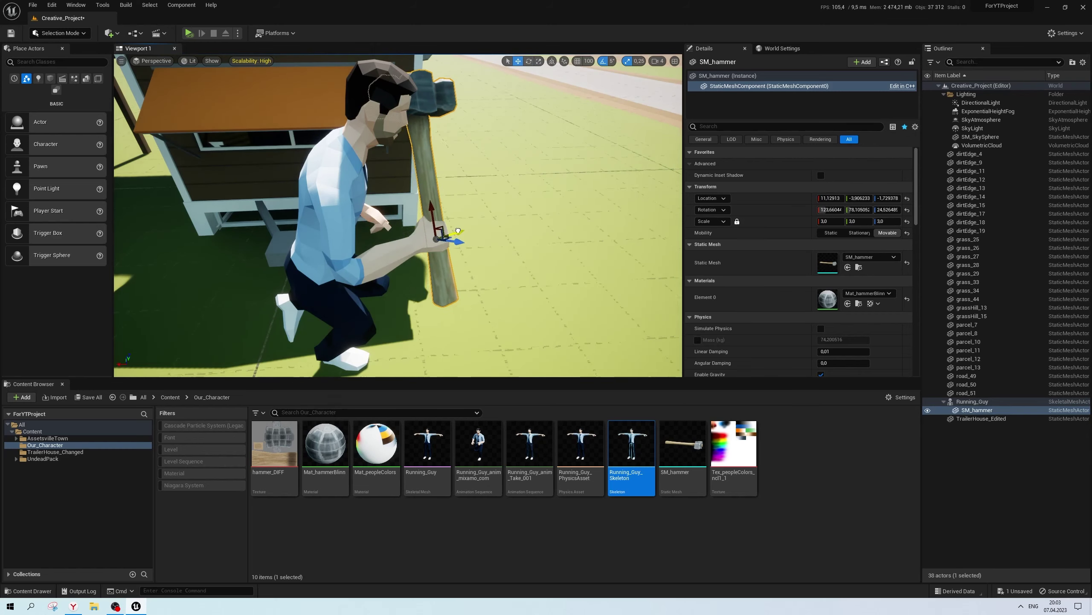
{"action": "right_click_drag", "start_coordinate": [458, 231], "coordinate": [458, 231]}
Move Running_Guy away from the house onto the grass, to about 14091/-7731/0
{"action": "left_click", "coordinate": [458, 231]}
{"action": "left_click", "coordinate": [418, 235]}
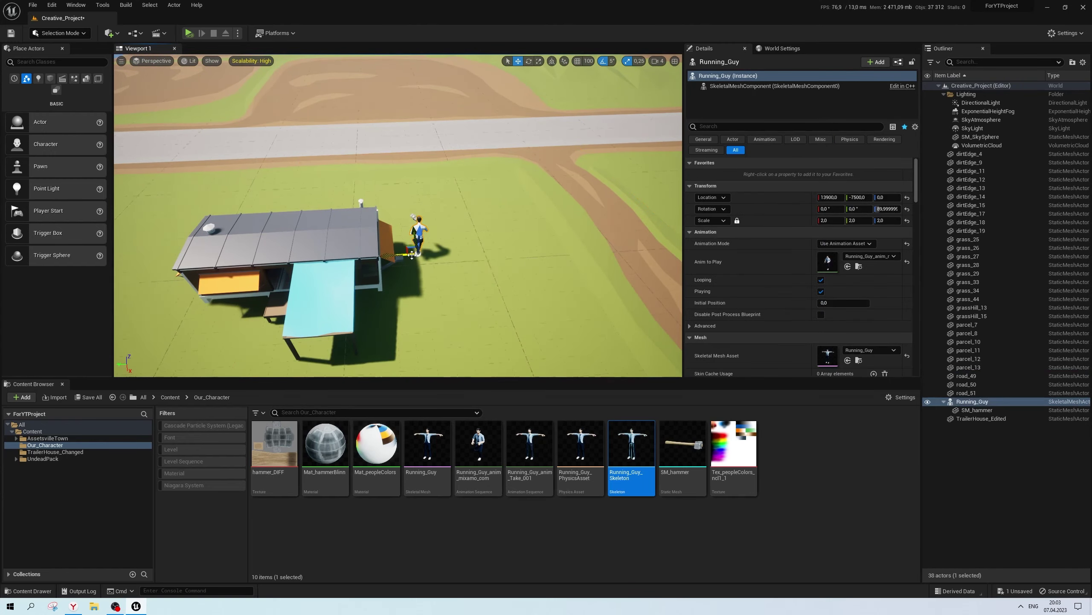
{"action": "left_click_drag", "start_coordinate": [459, 274], "coordinate": [452, 278]}
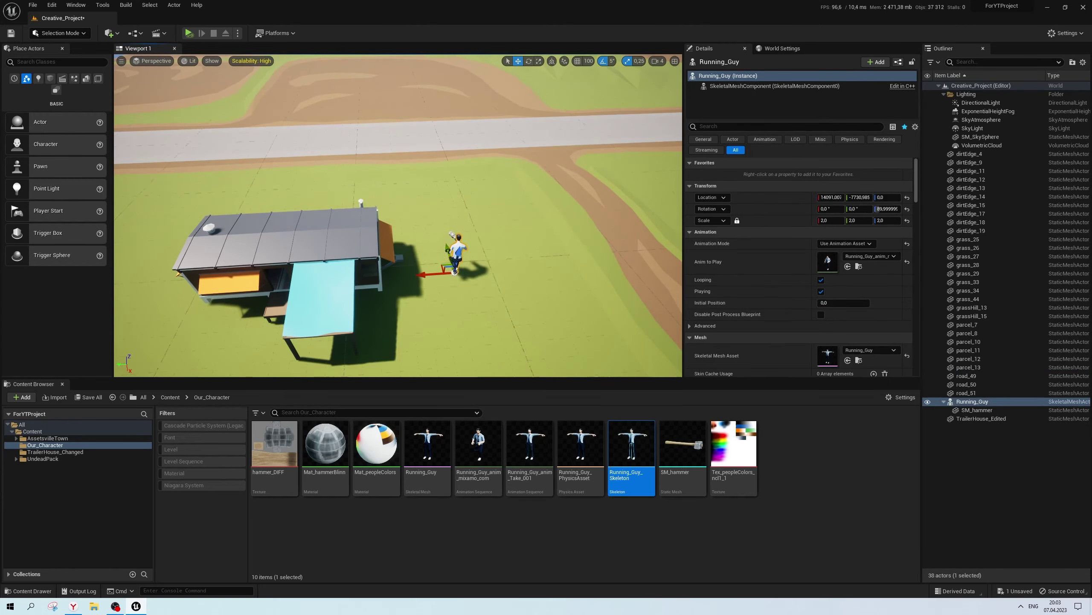
{"action": "right_click_drag", "start_coordinate": [451, 278], "coordinate": [475, 300]}
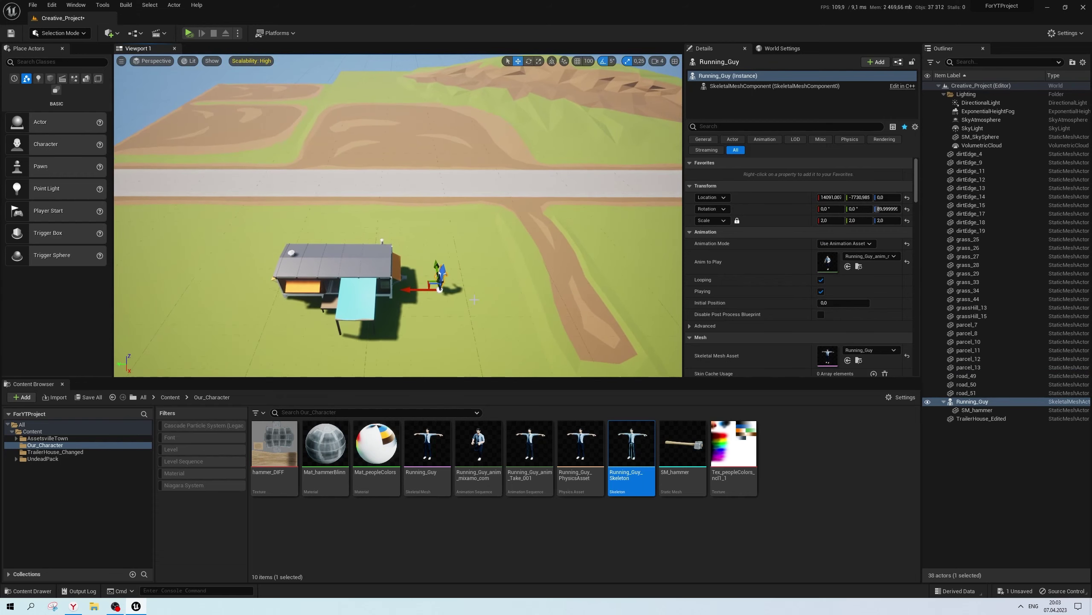
Navigate Content > UndeadPack > EnemyGoblin > Mesh to show SM_EnemyGoblin
{"action": "left_click", "coordinate": [499, 528]}
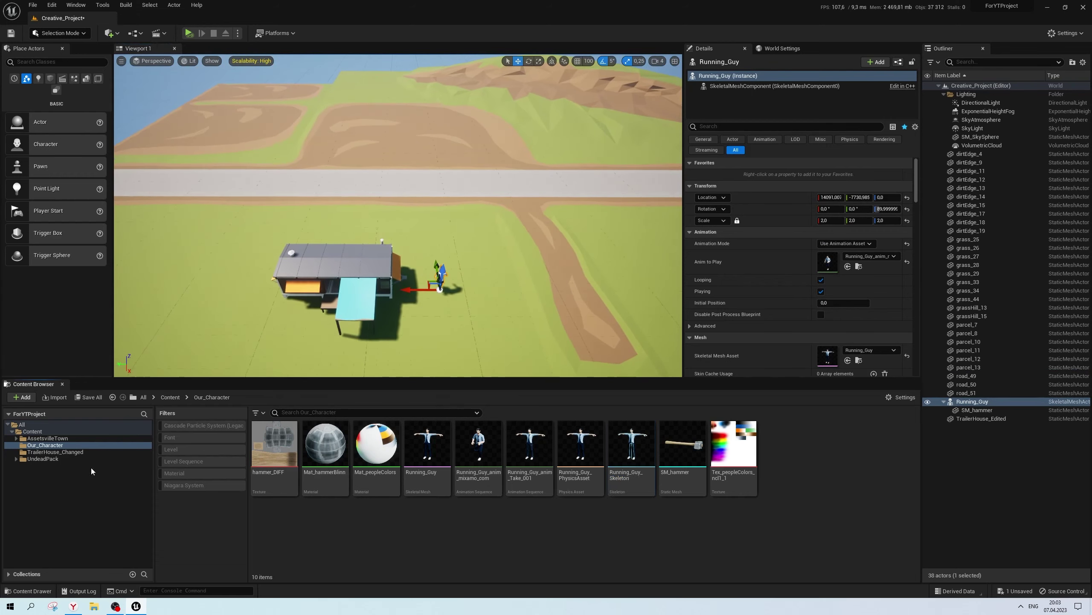
{"action": "left_click", "coordinate": [32, 430]}
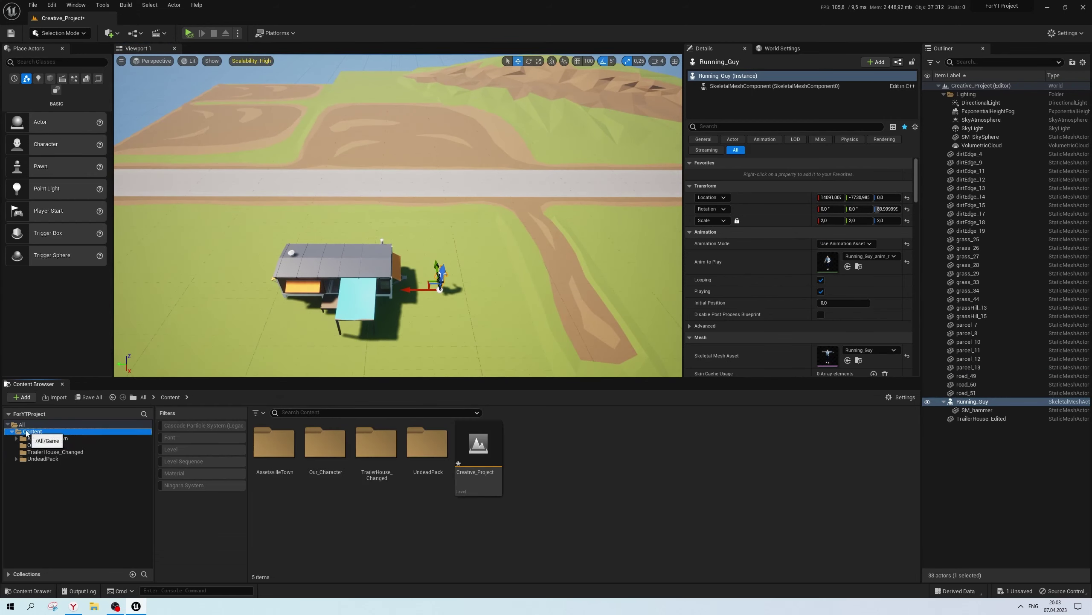
{"action": "double_click", "coordinate": [434, 466]}
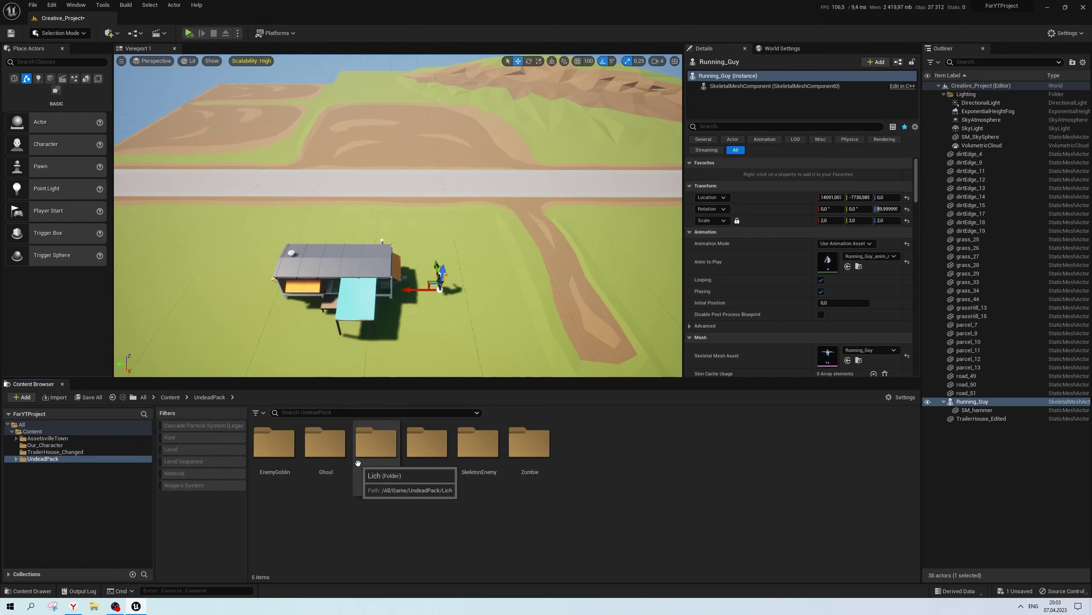
{"action": "double_click", "coordinate": [274, 443]}
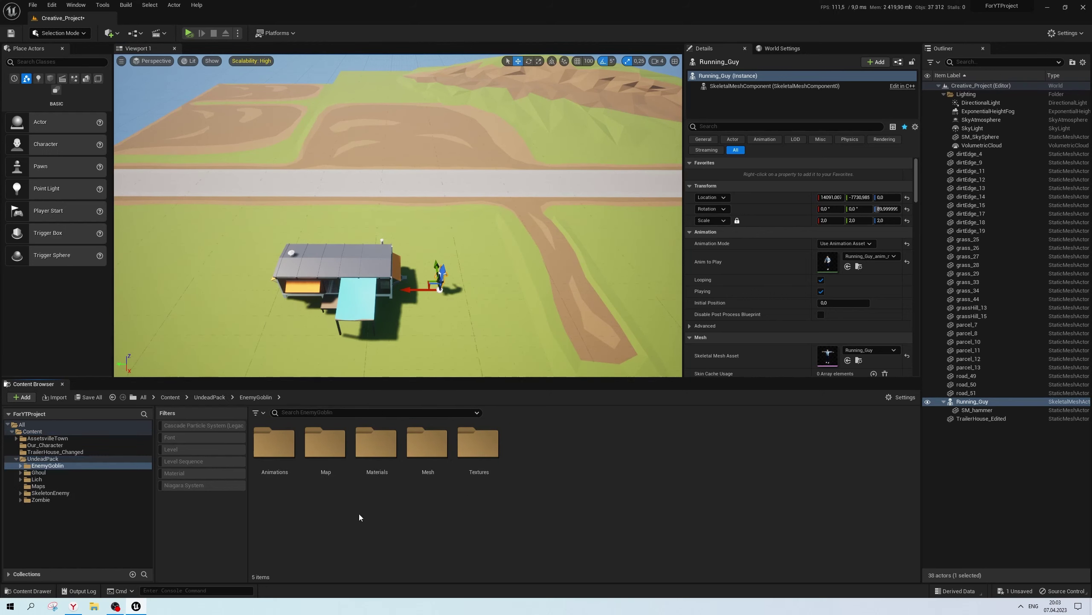
{"action": "double_click", "coordinate": [428, 448]}
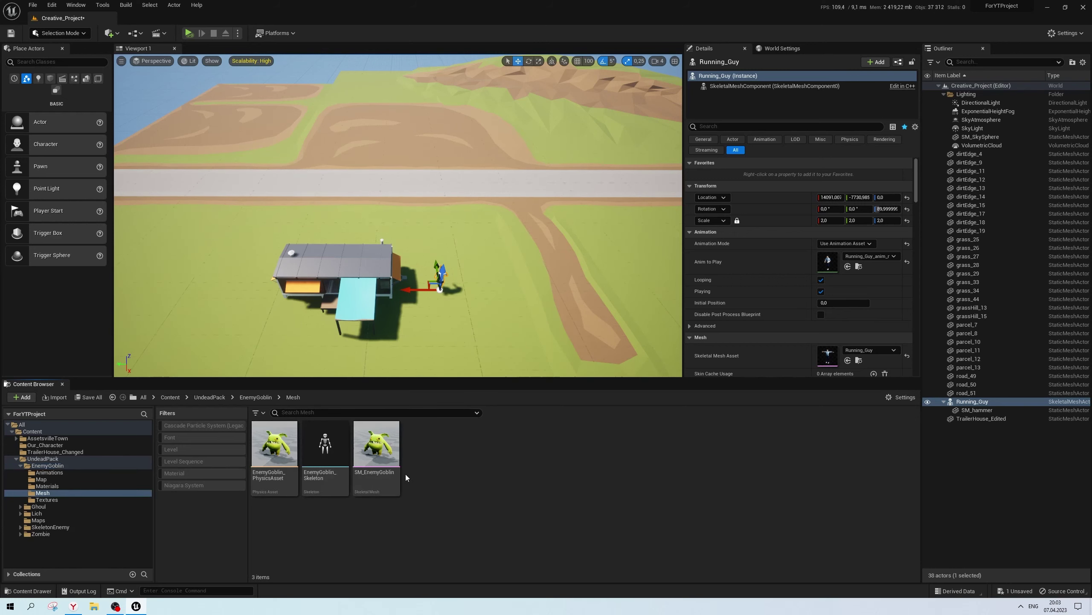
Place SM_EnemyGoblin on the grass and rotate it to face a new direction
{"action": "left_click_drag", "start_coordinate": [376, 446], "coordinate": [471, 246]}
{"action": "key", "text": "f"}
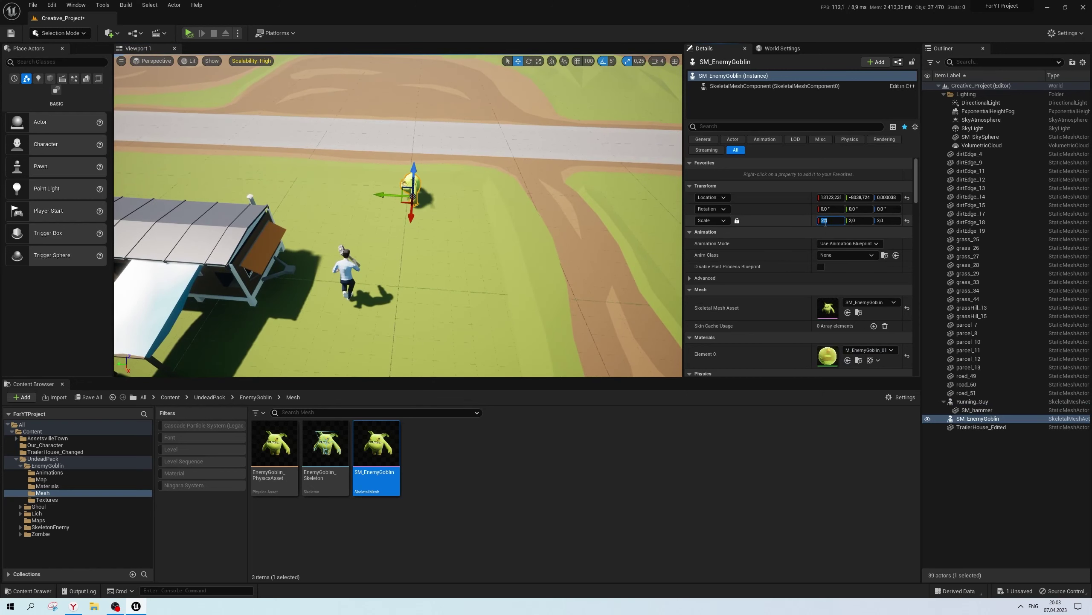
{"action": "key", "text": "Return"}
{"action": "key", "text": "e"}
{"action": "mouse_move", "coordinate": [387, 188]}
{"action": "right_mouse_down"}
{"action": "mouse_move", "coordinate": [473, 193]}
{"action": "mouse_move", "coordinate": [439, 201]}
{"action": "right_mouse_up"}
{"action": "key", "text": "w"}
{"action": "left_click", "coordinate": [421, 188]}
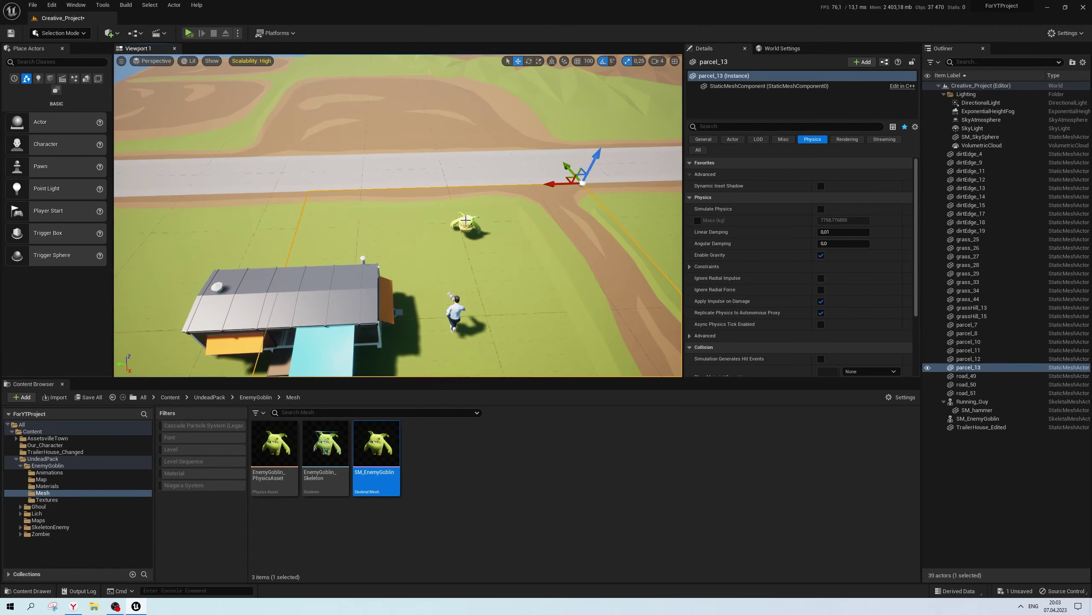
Alt-drag a second goblin copy beside the first
{"action": "left_click", "coordinate": [466, 220]}
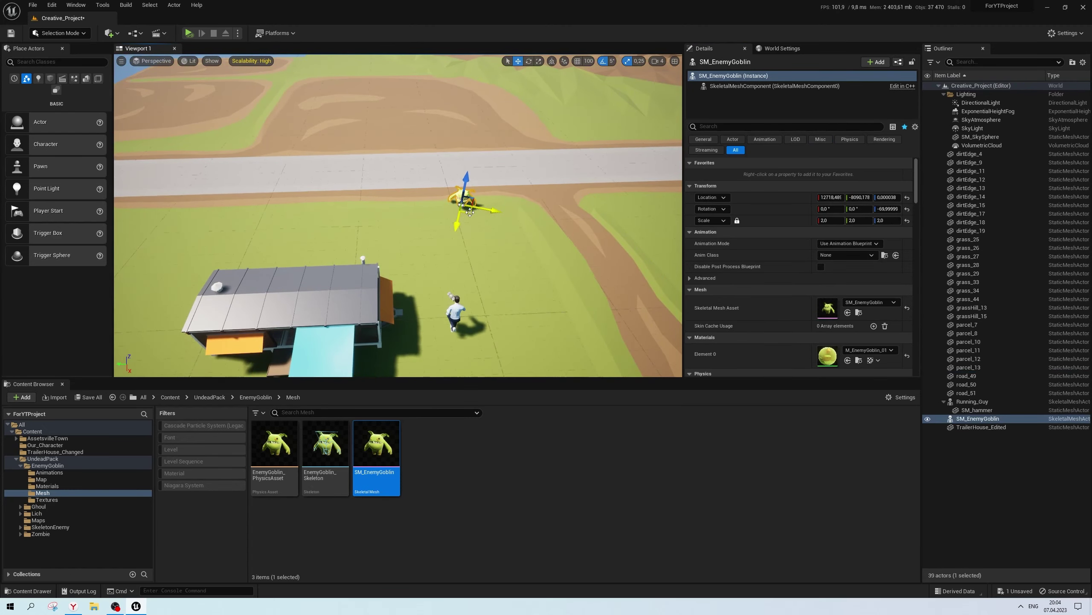
{"action": "mouse_move", "coordinate": [470, 212]}
{"action": "left_mouse_down", "text": "alt"}
{"action": "mouse_move", "coordinate": [495, 228]}
{"action": "mouse_move", "coordinate": [554, 232]}
{"action": "left_mouse_up", "text": "alt"}
{"action": "key", "text": "e"}
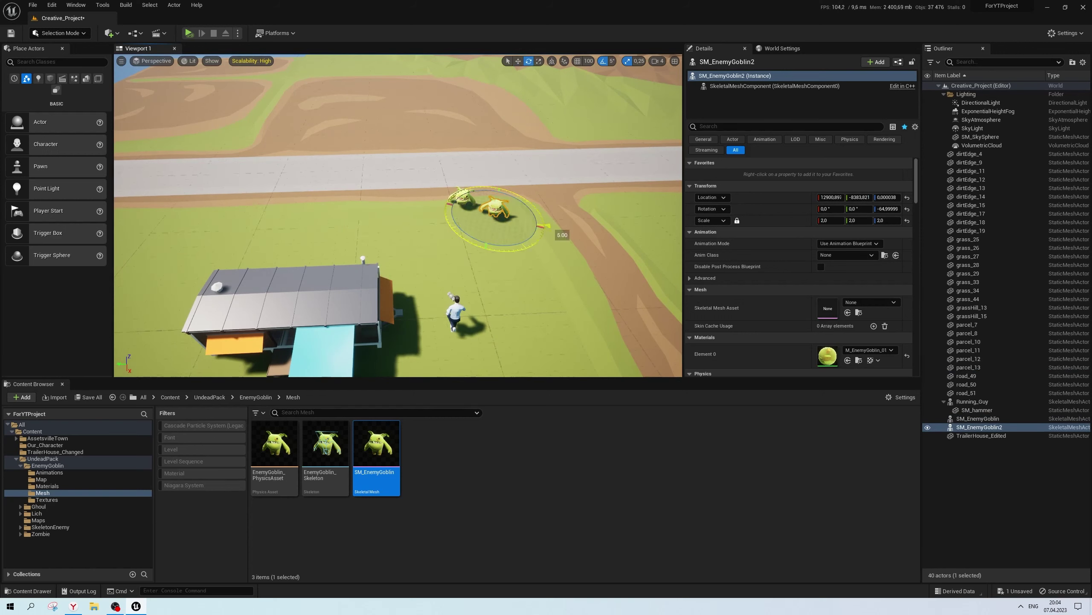
{"action": "key", "text": "w"}
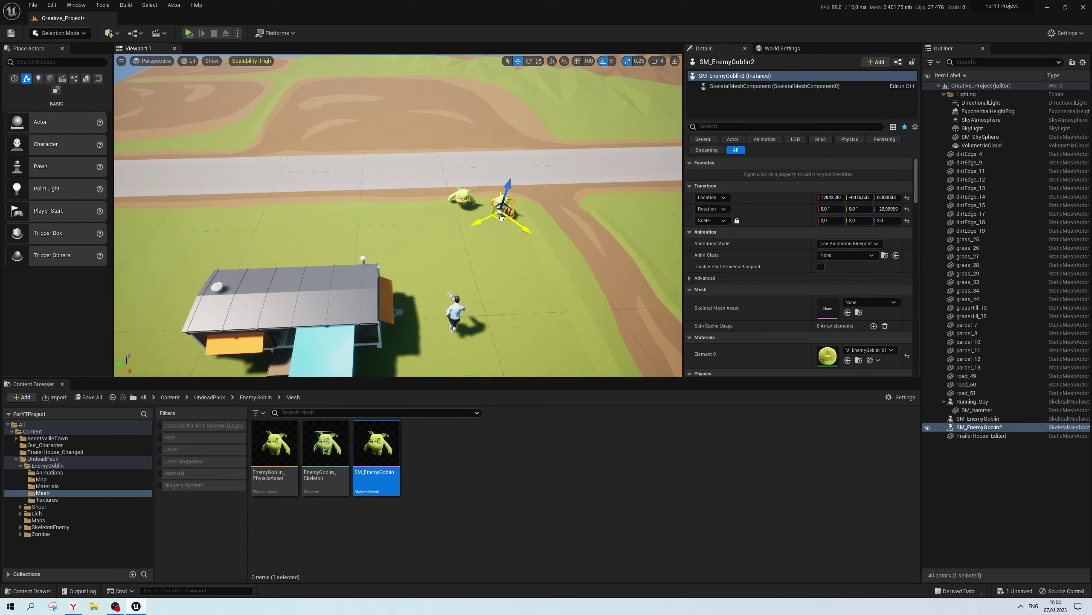
Add a third goblin turned 20 degrees, then frame the road horizontally
{"action": "left_click_drag", "start_coordinate": [500, 218], "coordinate": [483, 230], "text": "alt"}
{"action": "key", "text": "e"}
{"action": "left_click_drag", "start_coordinate": [535, 278], "coordinate": [554, 262]}
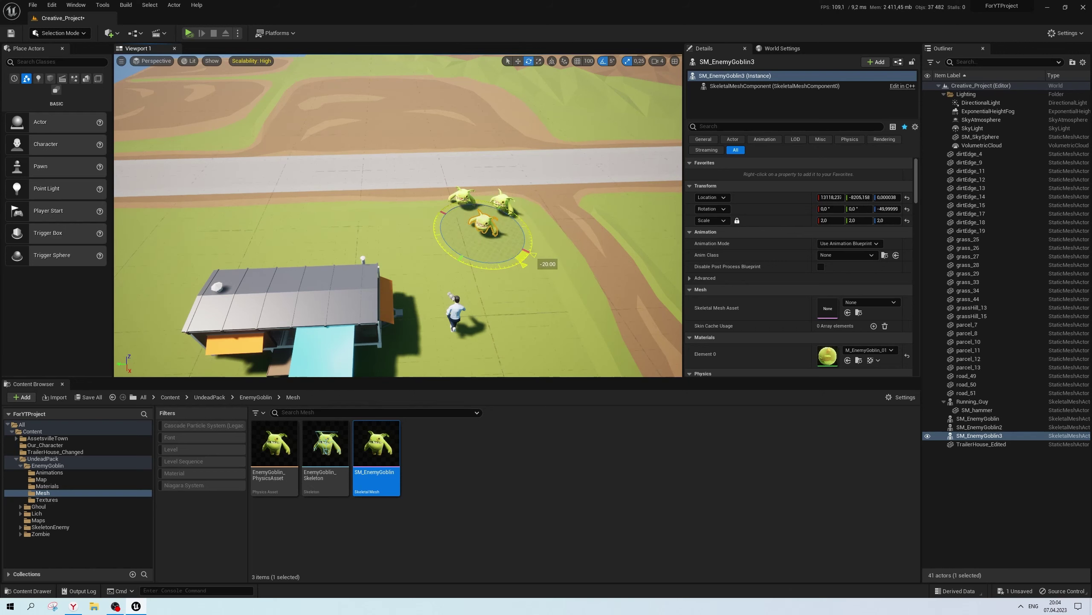
{"action": "key", "text": "w"}
{"action": "left_click", "coordinate": [554, 262]}
{"action": "scroll", "coordinate": [554, 262], "scroll_direction": "down", "scroll_amount": 5}
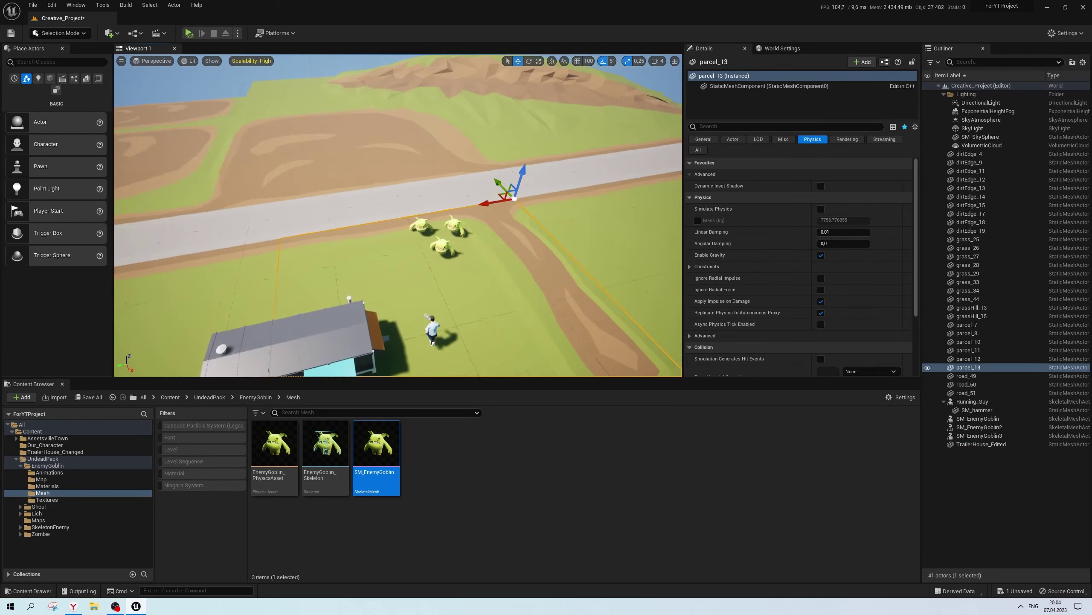
{"action": "left_click_drag", "start_coordinate": [554, 262], "coordinate": [572, 224]}
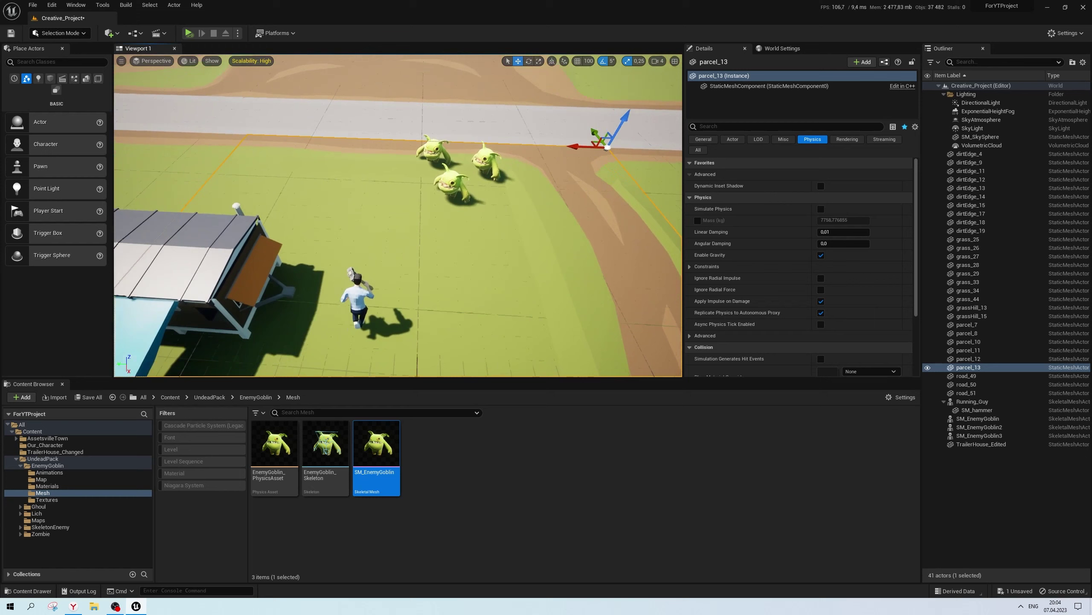
{"action": "mouse_move", "coordinate": [571, 224]}
{"action": "left_mouse_down"}
{"action": "mouse_move", "coordinate": [513, 263]}
{"action": "mouse_move", "coordinate": [497, 337]}
{"action": "left_mouse_up"}
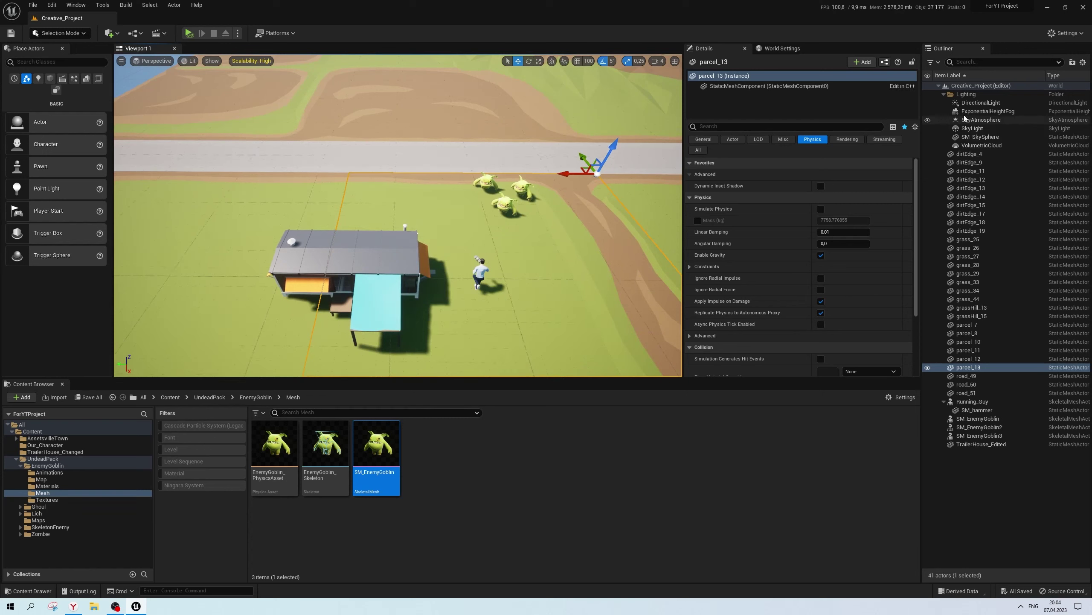
Select the directional light, then inspect ExponentialHeightFog and SM_SkySphere details
{"action": "left_click", "coordinate": [983, 103]}
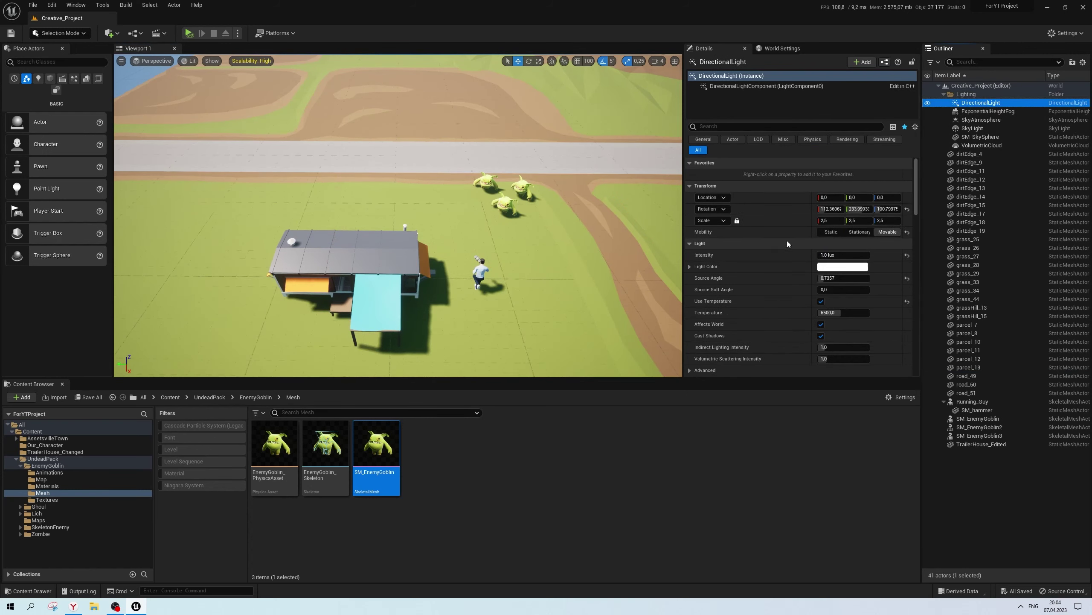
{"action": "left_click", "coordinate": [846, 255]}
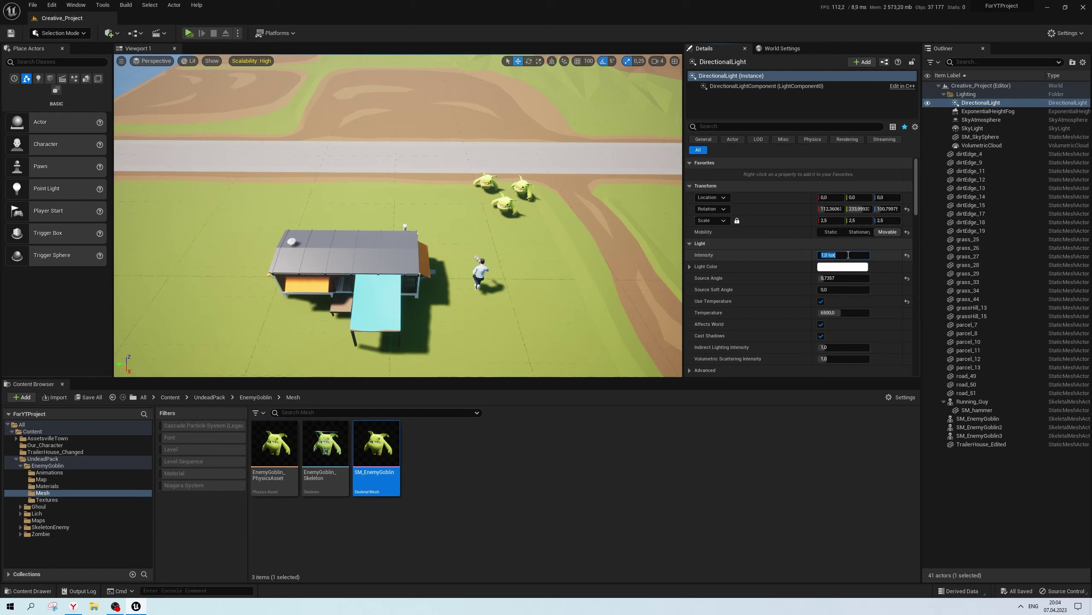
{"action": "left_click", "coordinate": [988, 111]}
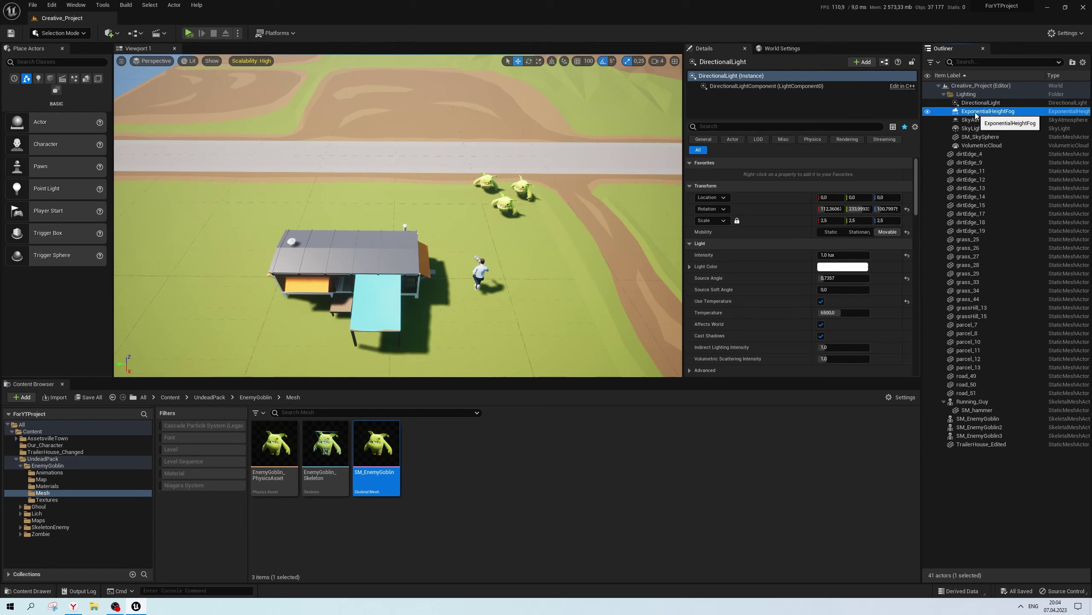
{"action": "left_click", "coordinate": [1000, 138]}
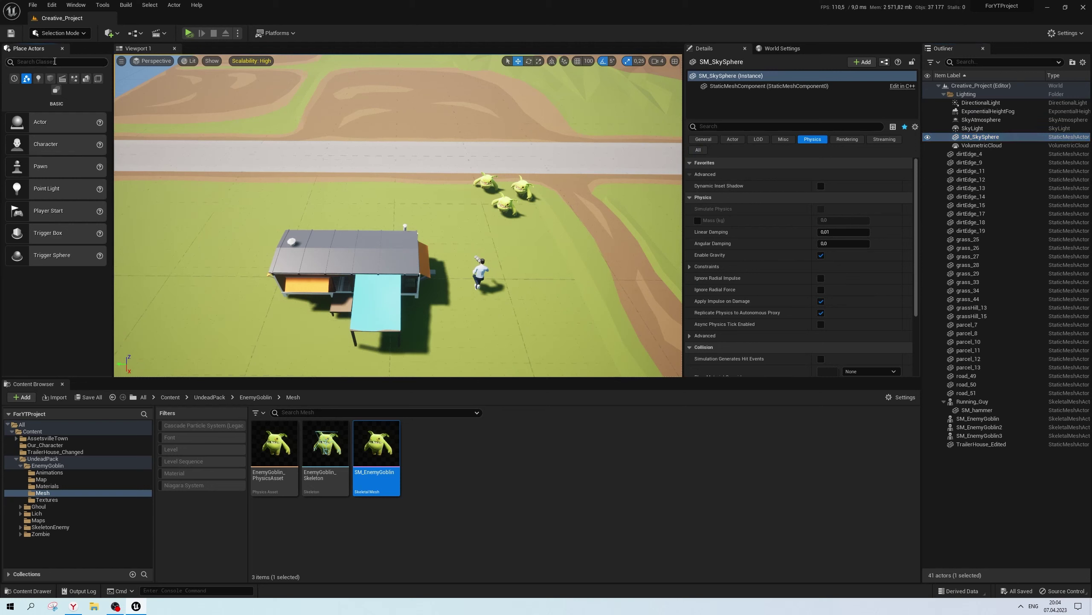
Place a PostProcessVolume beside the road and enable Infinite Extent (Unbound)
{"action": "type", "text": "posr"}
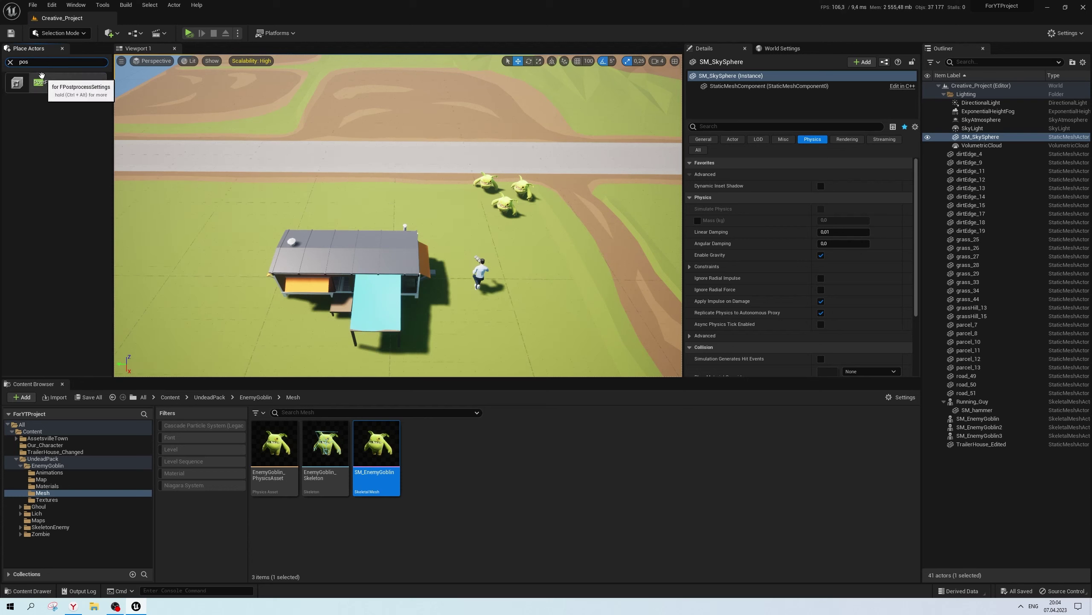
{"action": "left_click_drag", "start_coordinate": [58, 82], "coordinate": [393, 191]}
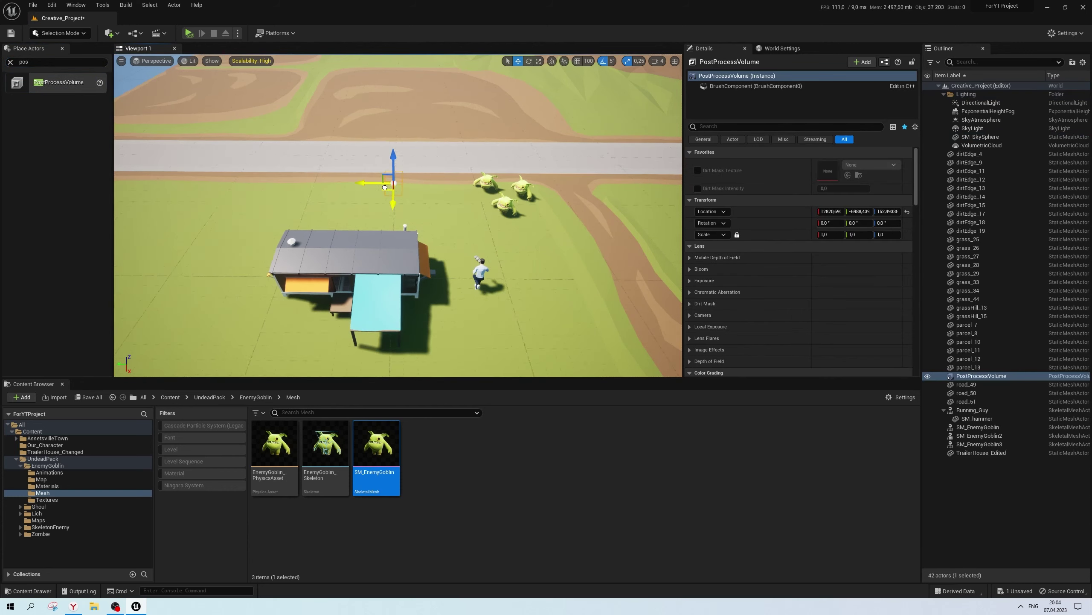
{"action": "right_click_drag", "start_coordinate": [497, 249], "coordinate": [398, 190]}
{"action": "type", "text": "u"}
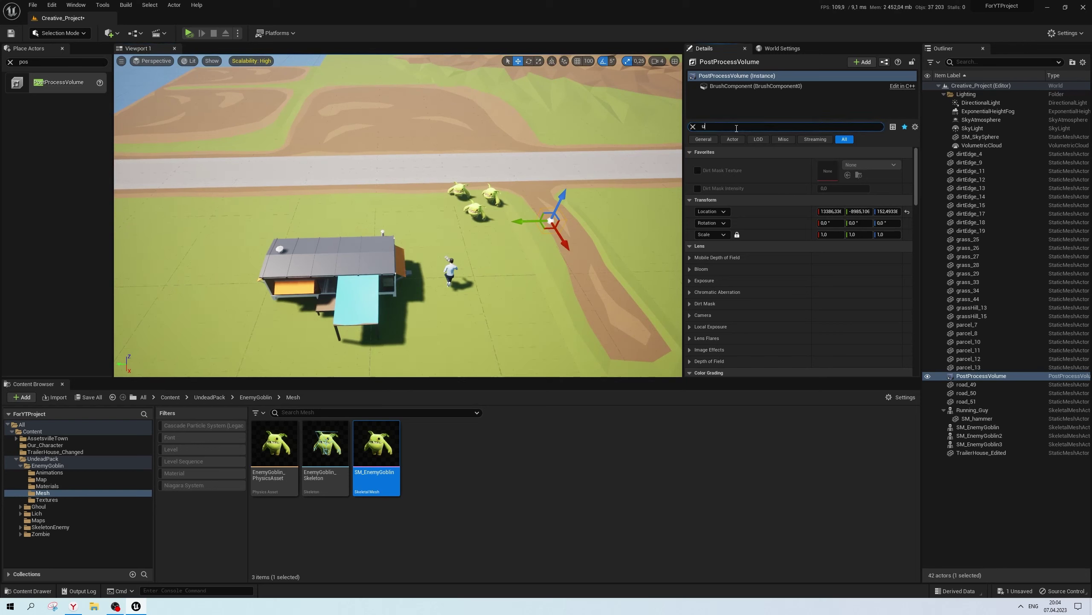
{"action": "type", "text": "nboun"}
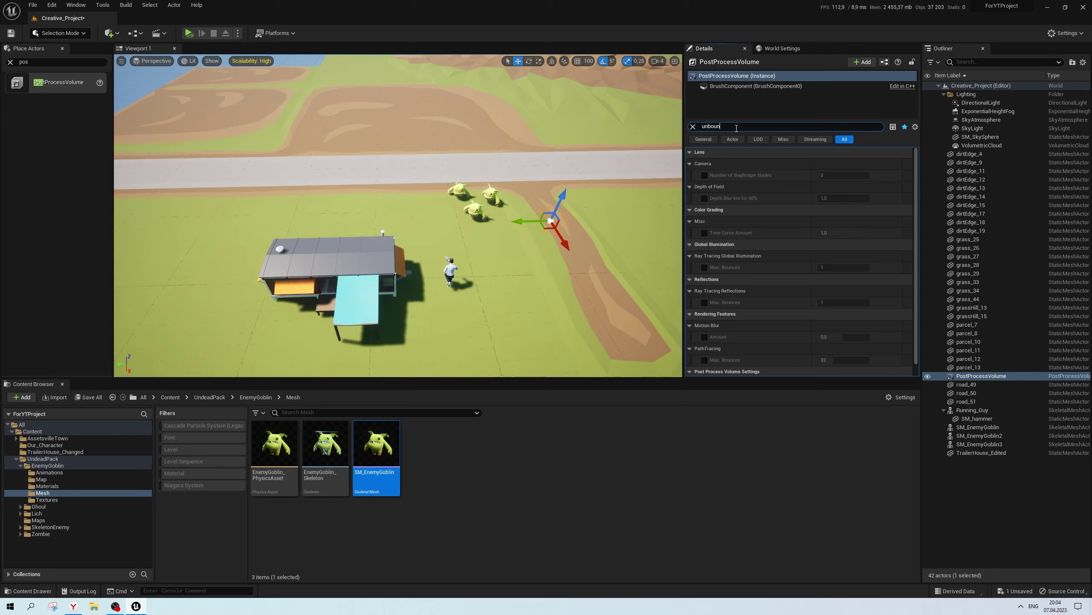
{"action": "type", "text": "d"}
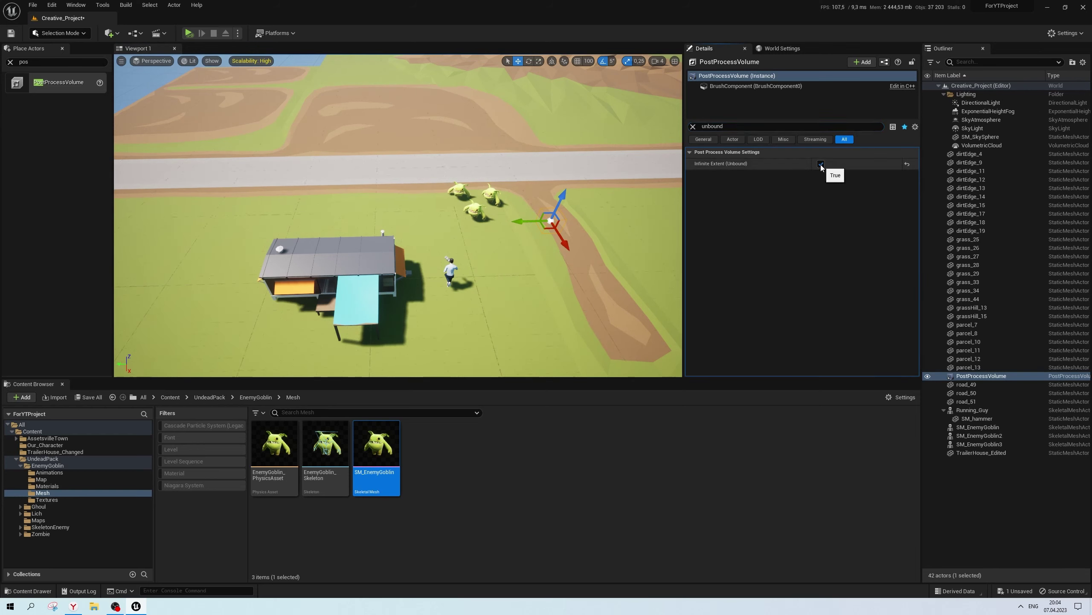
{"action": "left_click", "coordinate": [693, 126]}
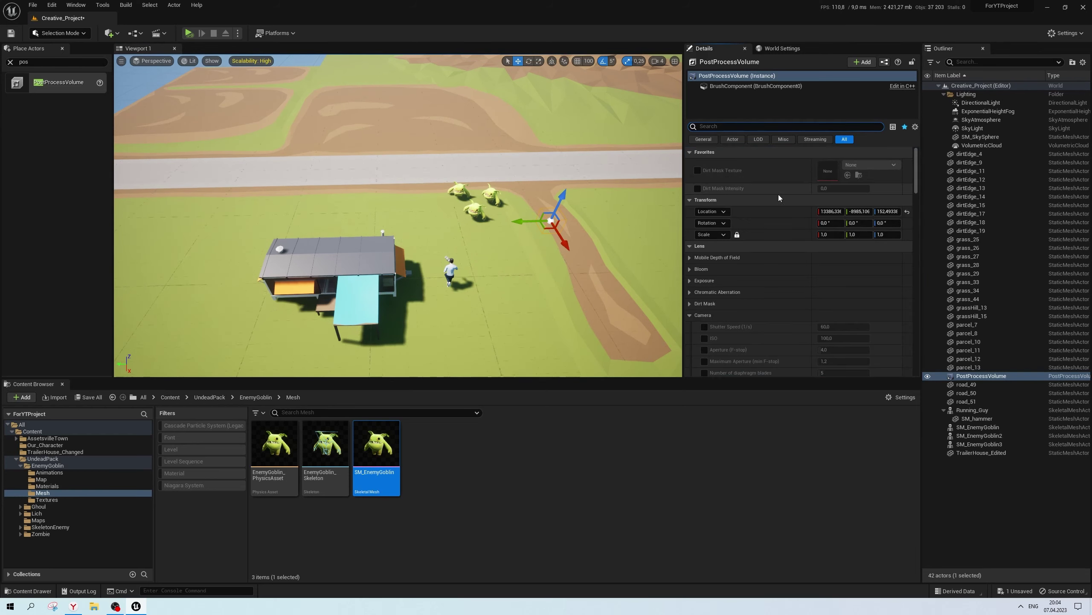
Override metering mode and exposure compensation, keeping Auto Exposure Histogram metering
{"action": "scroll", "coordinate": [738, 249], "scroll_direction": "down", "scroll_amount": 2}
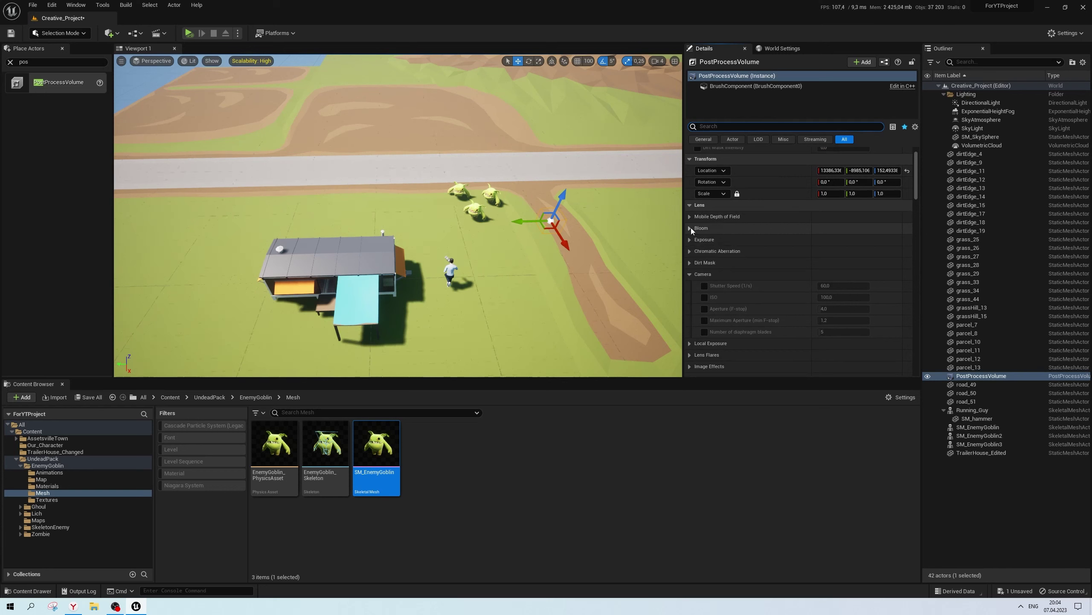
{"action": "left_click", "coordinate": [697, 236]}
{"action": "scroll", "coordinate": [749, 235], "scroll_direction": "down", "scroll_amount": 2}
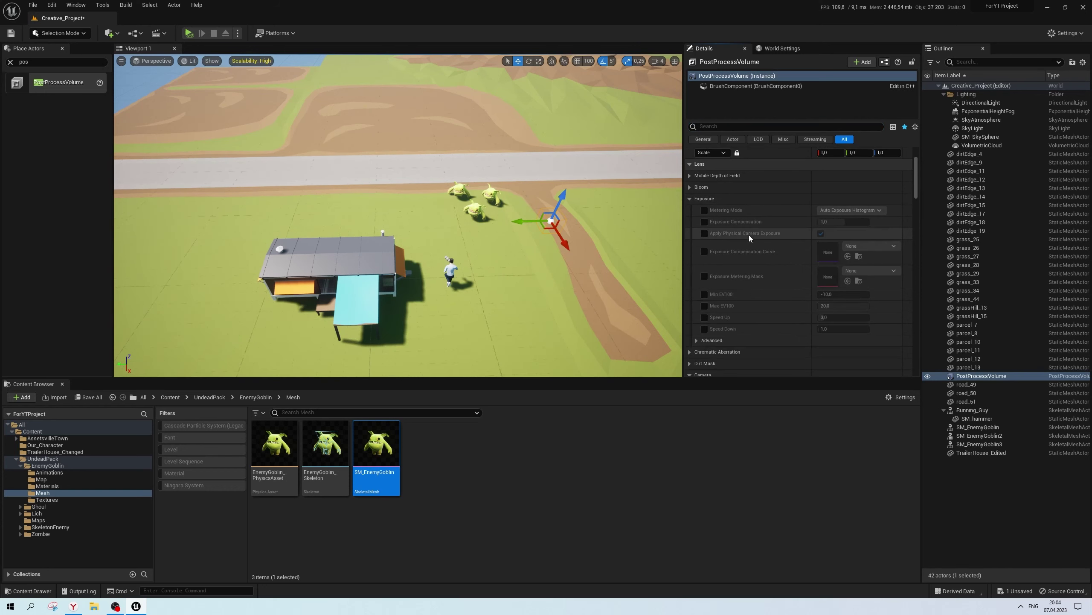
{"action": "left_click", "coordinate": [705, 210]}
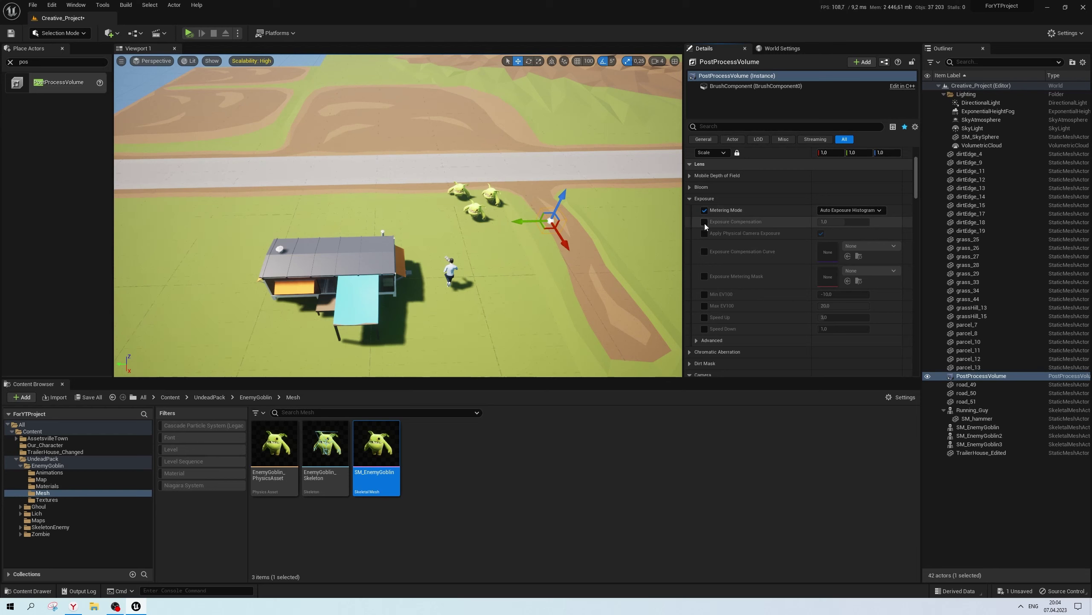
{"action": "left_click", "coordinate": [705, 222]}
{"action": "left_click", "coordinate": [854, 210]}
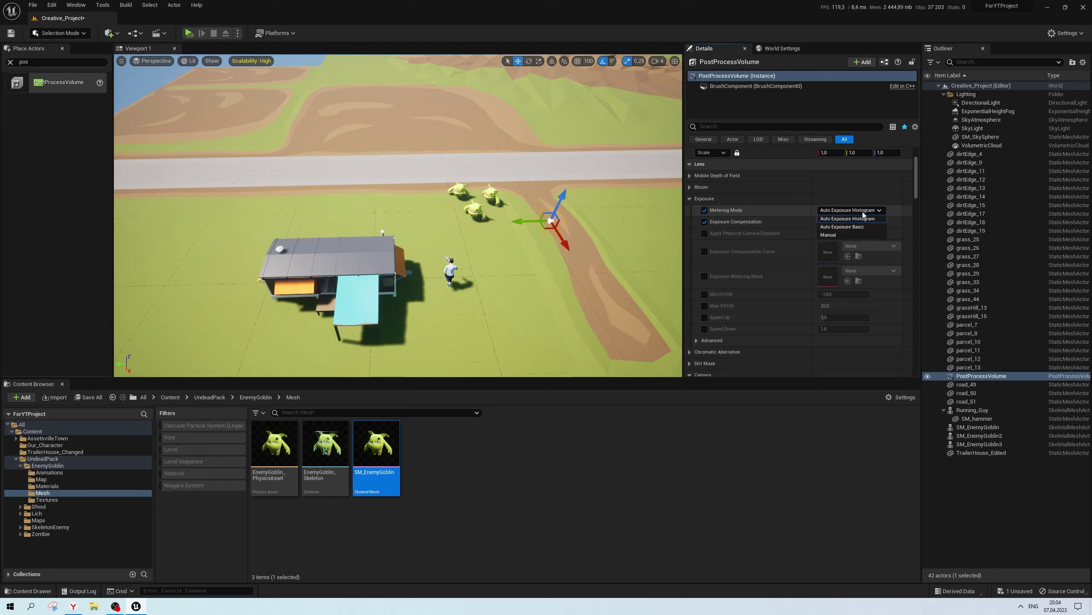
{"action": "left_click", "coordinate": [864, 227]}
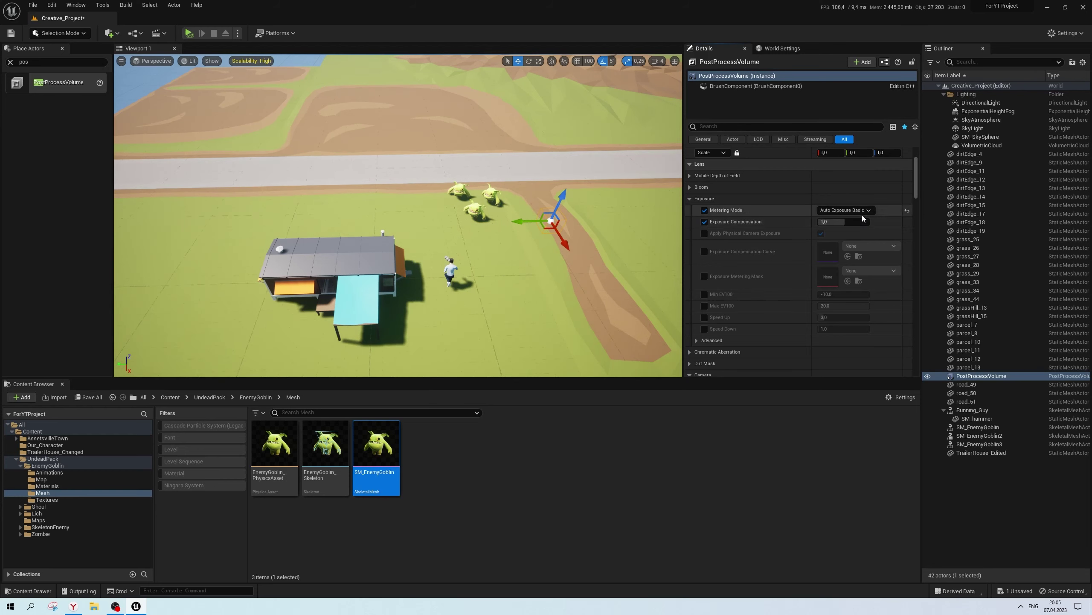
{"action": "left_click", "coordinate": [860, 211]}
{"action": "left_click", "coordinate": [856, 220]}
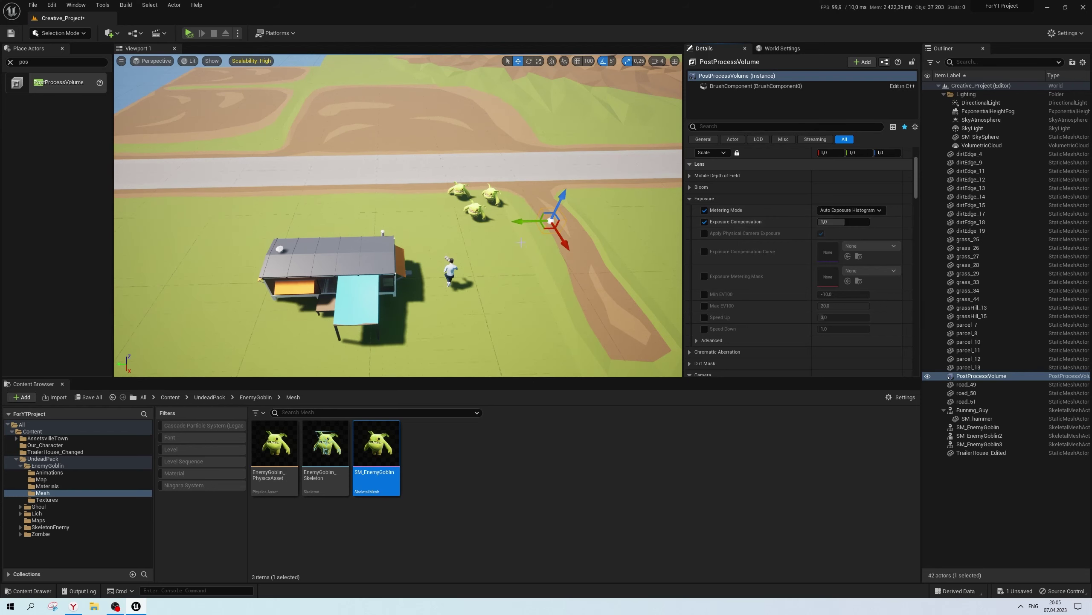
Move the PostProcessVolume into the Outliner's Lighting folder
{"action": "scroll", "coordinate": [521, 243], "scroll_direction": "up", "scroll_amount": 2}
{"action": "scroll", "coordinate": [522, 243], "scroll_direction": "up", "scroll_amount": 2}
{"action": "scroll", "coordinate": [522, 243], "scroll_direction": "up", "scroll_amount": 2}
{"action": "scroll", "coordinate": [522, 243], "scroll_direction": "up", "scroll_amount": 2}
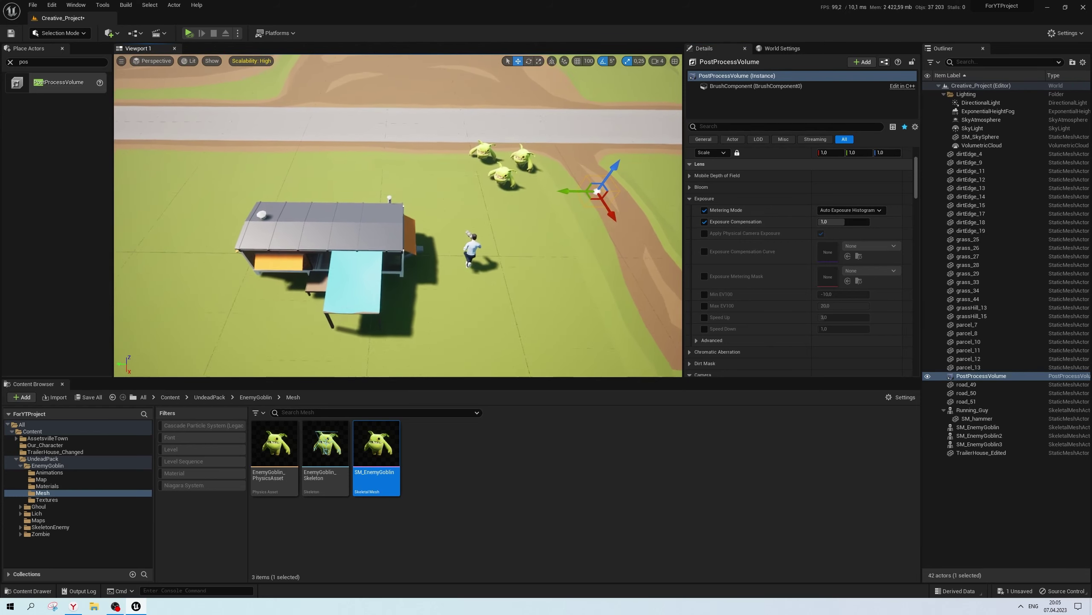
{"action": "scroll", "coordinate": [522, 243], "scroll_direction": "up", "scroll_amount": 1}
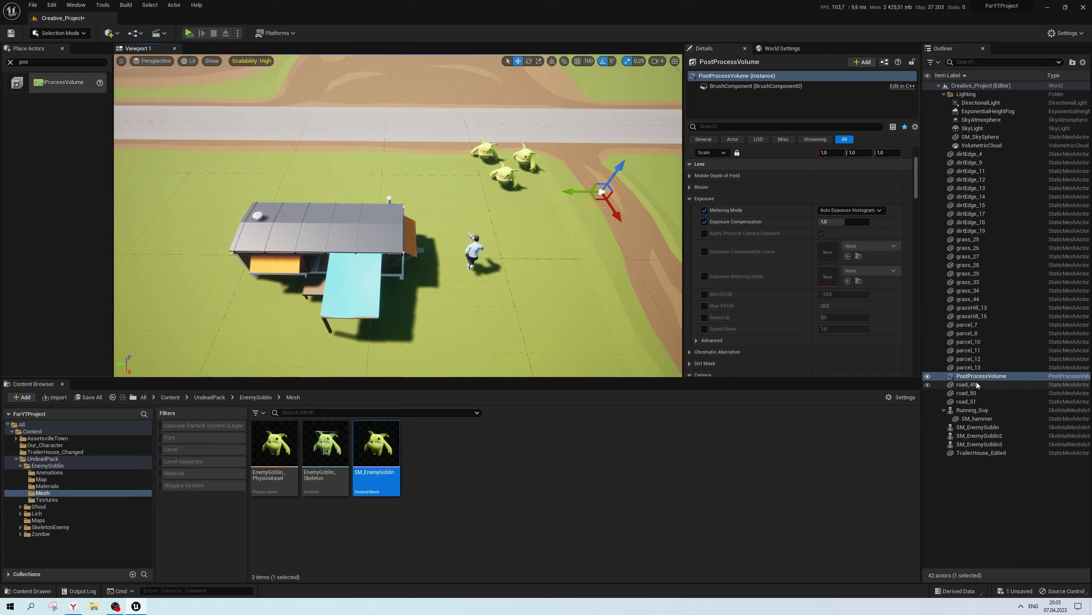
{"action": "left_click_drag", "start_coordinate": [978, 378], "coordinate": [981, 219]}
{"action": "left_click_drag", "start_coordinate": [974, 95], "coordinate": [975, 96]}
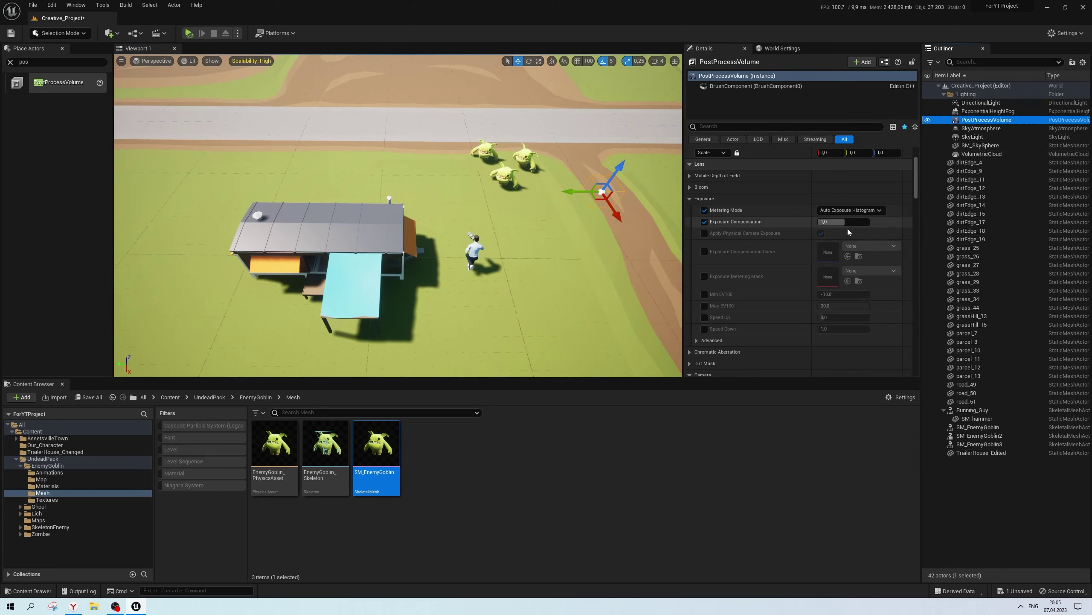
Try exposure compensation 15 and Basic metering, then reset compensation and restore Histogram metering
{"action": "type", "text": "15"}
{"action": "key", "text": "Return"}
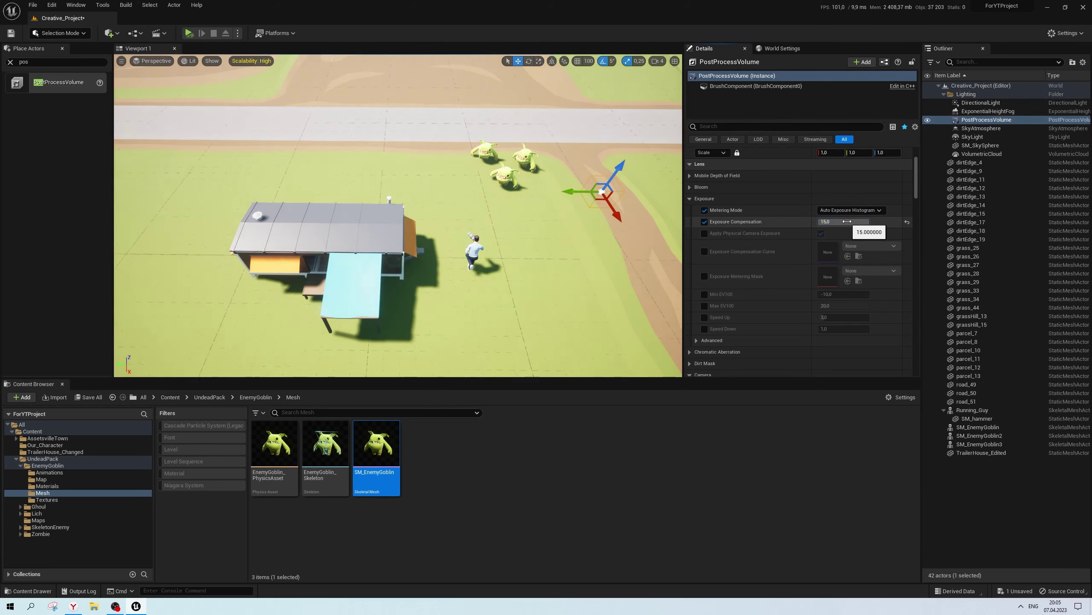
{"action": "left_click", "coordinate": [860, 211]}
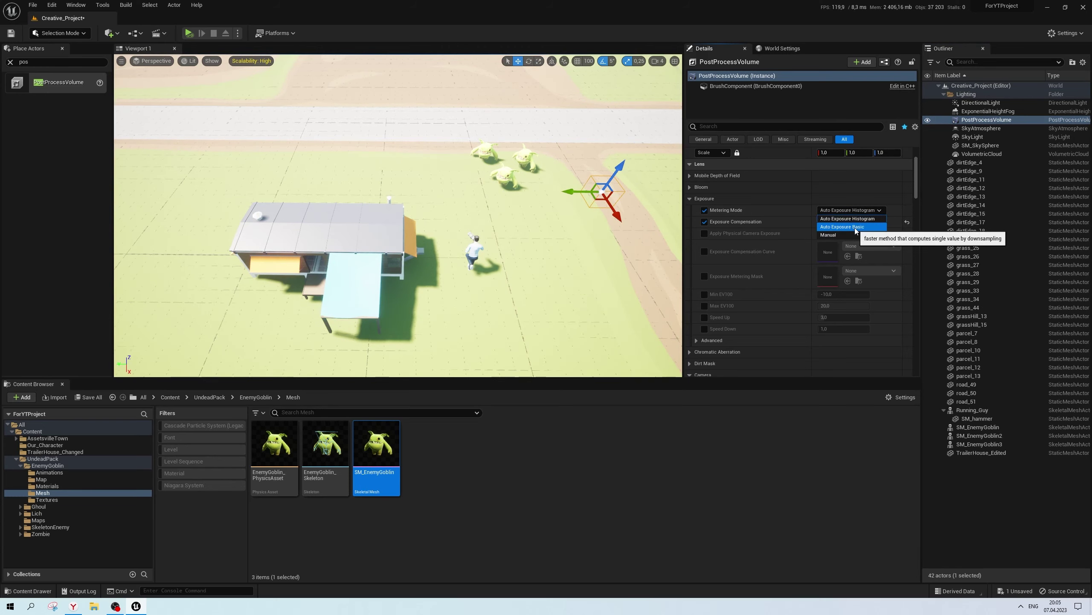
{"action": "left_click", "coordinate": [858, 226]}
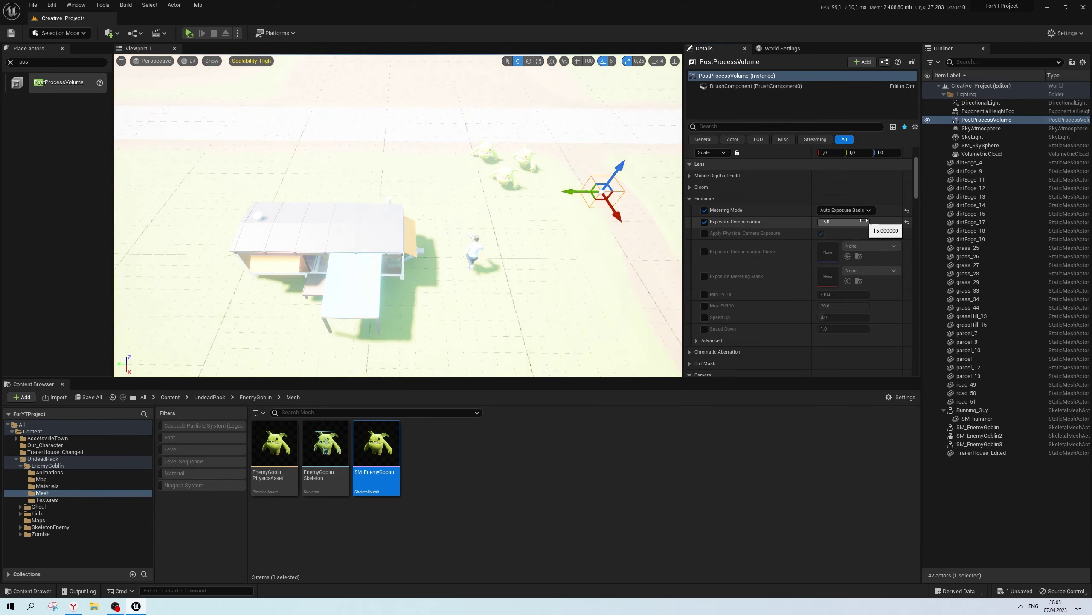
{"action": "left_click", "coordinate": [908, 222]}
{"action": "left_click", "coordinate": [864, 221]}
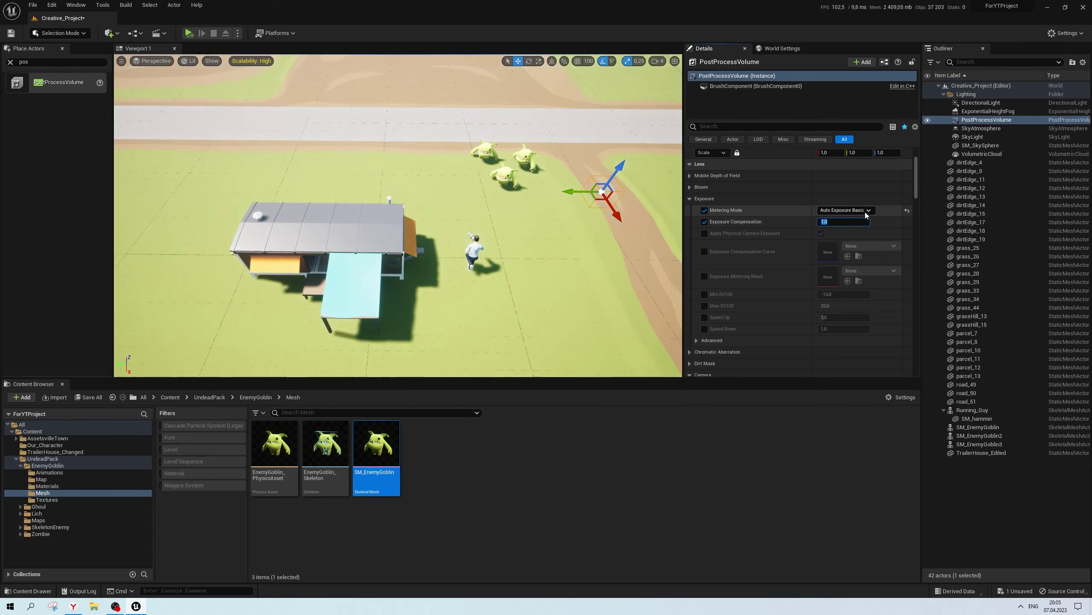
{"action": "left_click", "coordinate": [865, 210]}
{"action": "left_click", "coordinate": [868, 218]}
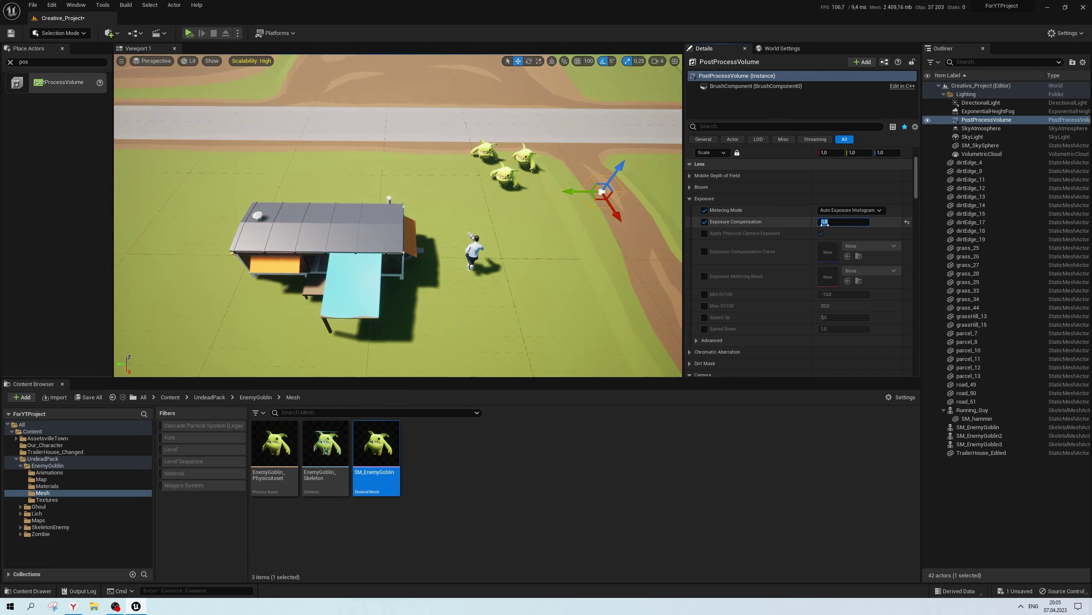
Set the exposure compensation to 0,9
{"action": "key", "text": "Return"}
{"action": "right_click_drag", "start_coordinate": [623, 223], "coordinate": [624, 198]}
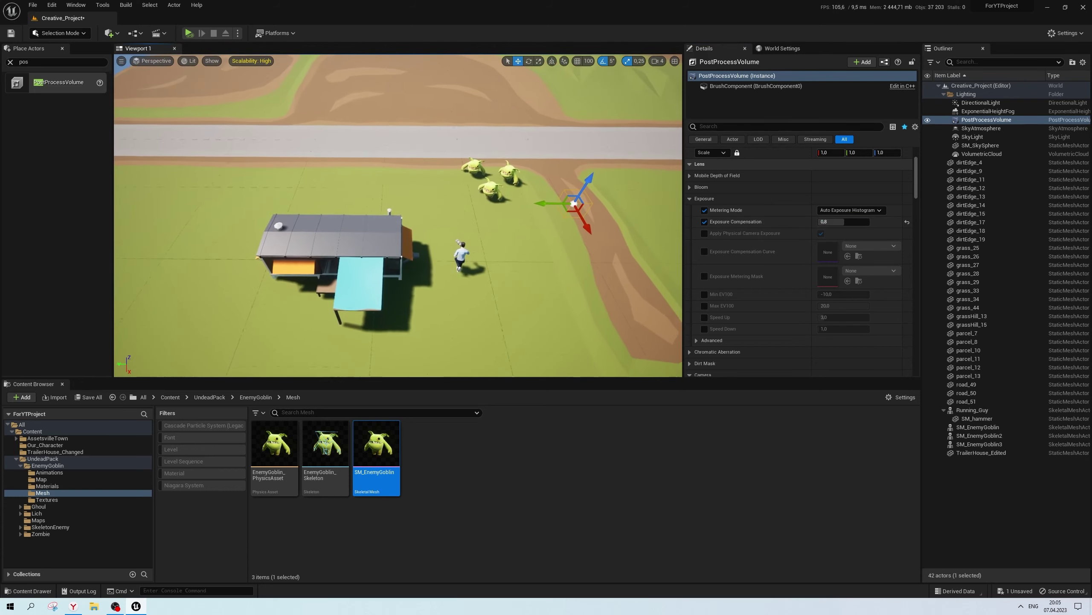
{"action": "left_click", "coordinate": [848, 222]}
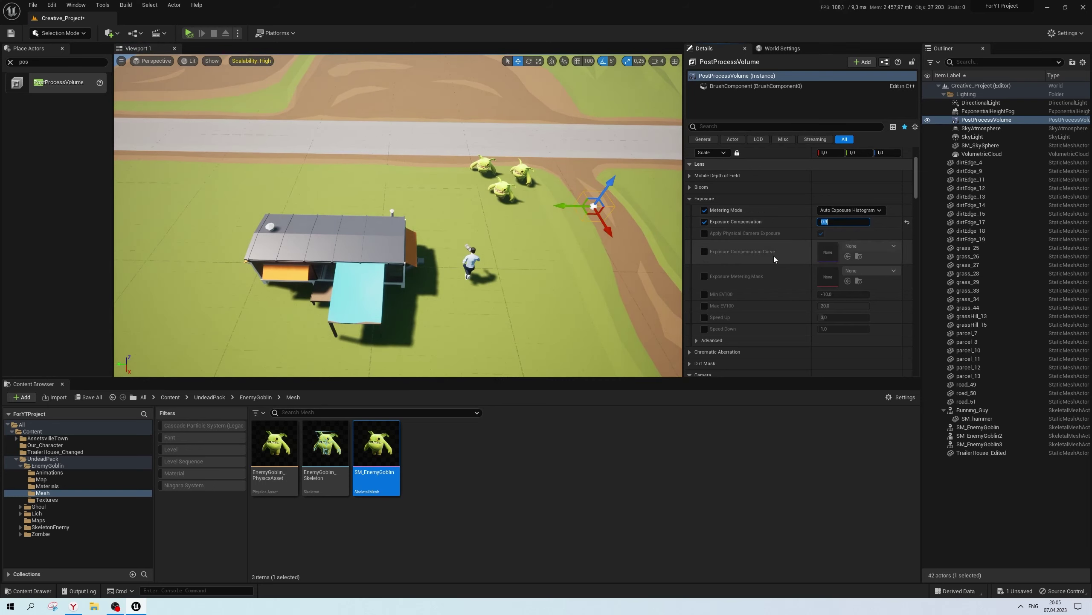
{"action": "key", "text": "Return"}
{"action": "scroll", "coordinate": [736, 295], "scroll_direction": "down", "scroll_amount": 4}
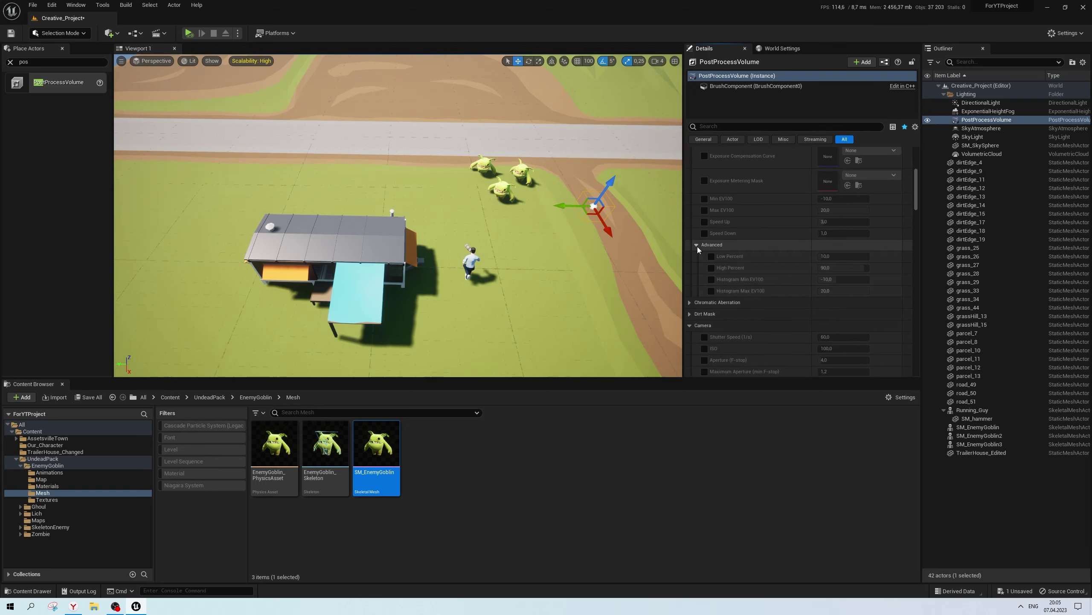
{"action": "scroll", "coordinate": [710, 254], "scroll_direction": "down", "scroll_amount": 3}
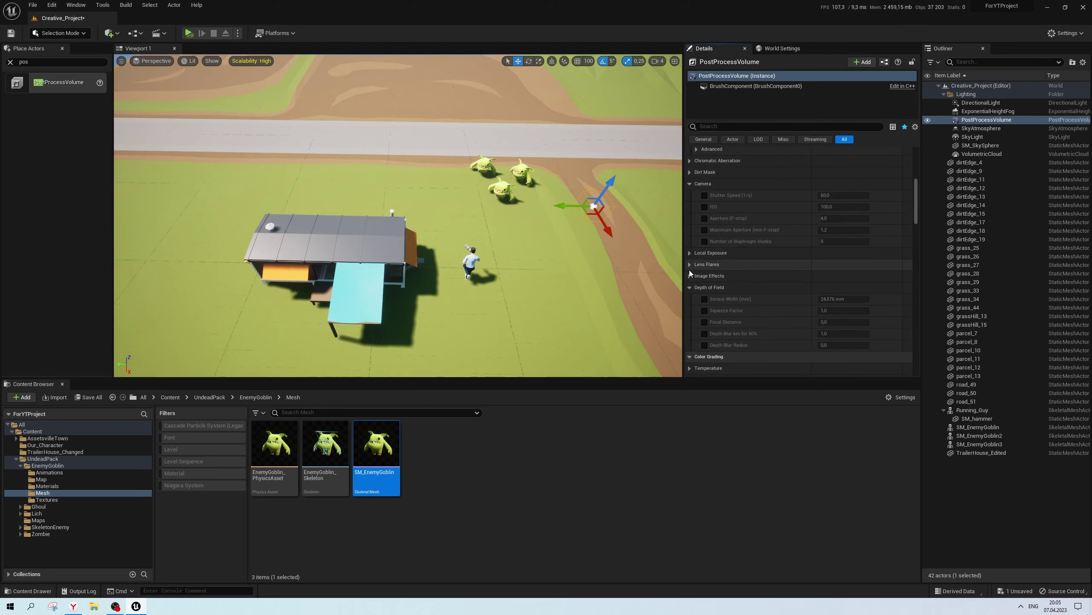
Override the chromatic aberration intensity and raise it to 1,36
{"action": "scroll", "coordinate": [690, 270], "scroll_direction": "up", "scroll_amount": 1}
{"action": "scroll", "coordinate": [690, 266], "scroll_direction": "up", "scroll_amount": 1}
{"action": "left_click", "coordinate": [690, 228]}
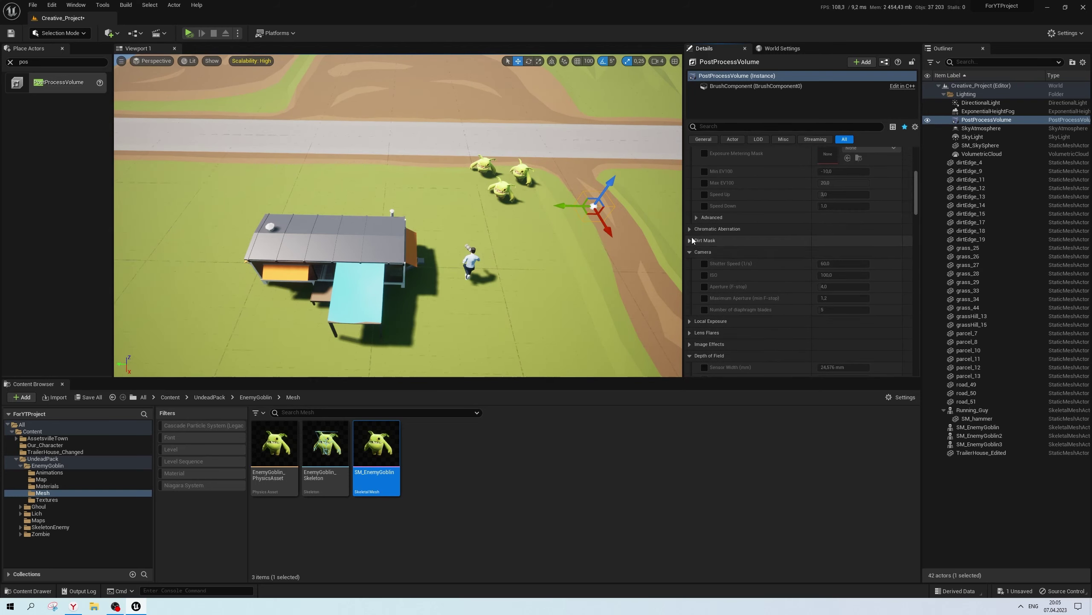
{"action": "left_click", "coordinate": [705, 241]}
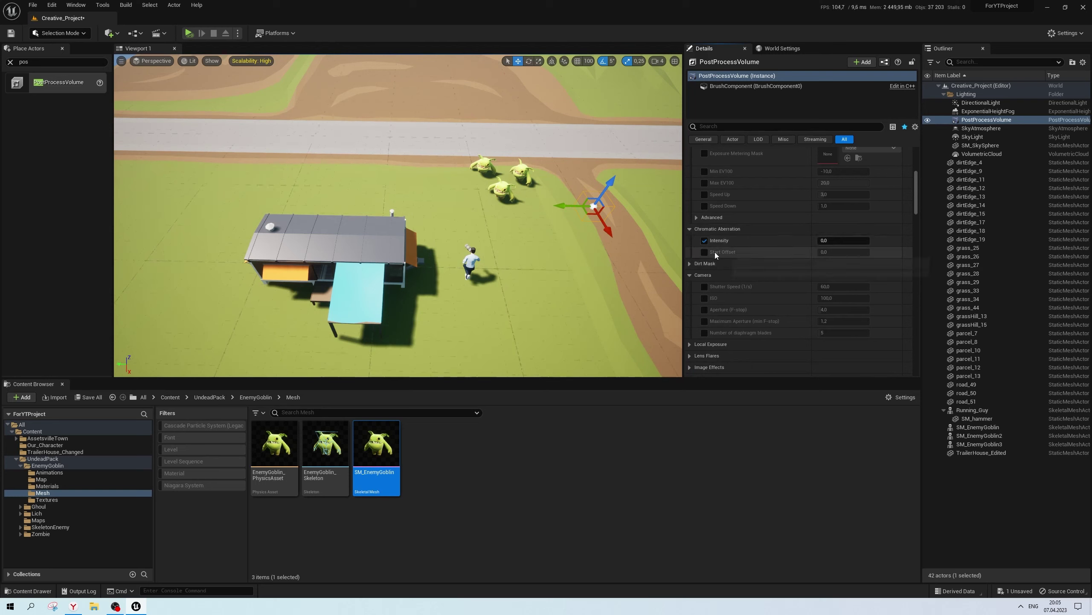
{"action": "left_click_drag", "start_coordinate": [837, 240], "coordinate": [856, 240]}
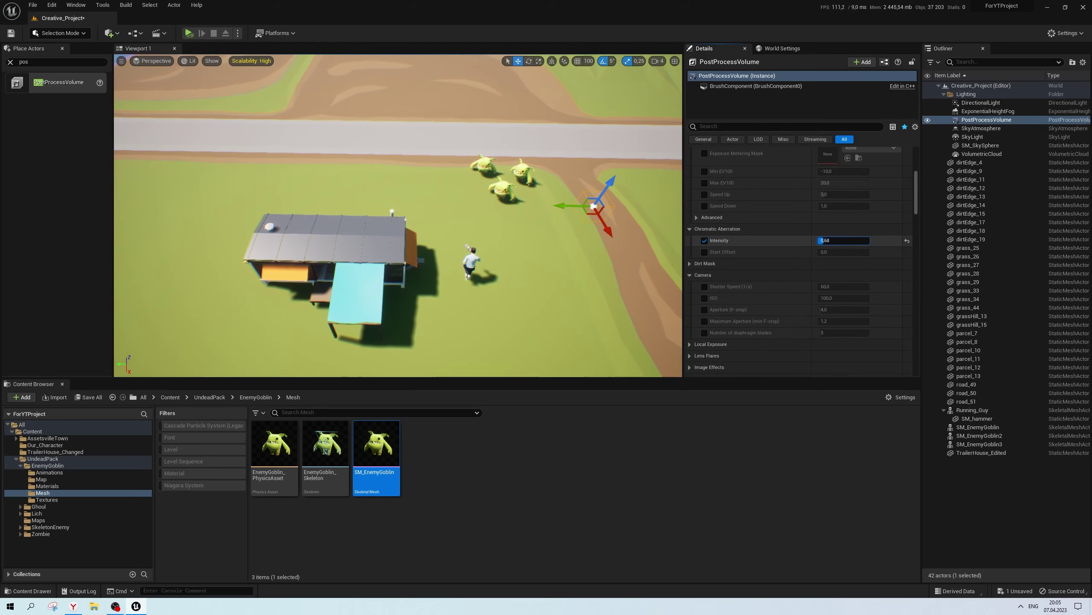
{"action": "type", "text": "1,36"}
Override the chromatic aberration start offset and set it to 0,64
{"action": "left_click", "coordinate": [704, 251]}
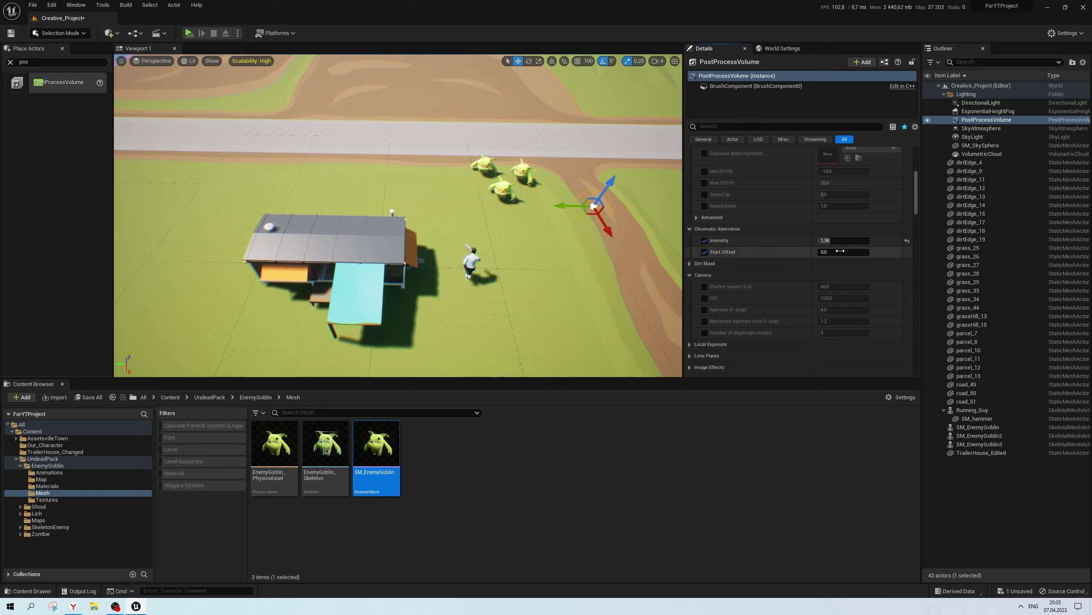
{"action": "left_click_drag", "start_coordinate": [837, 252], "coordinate": [838, 253]}
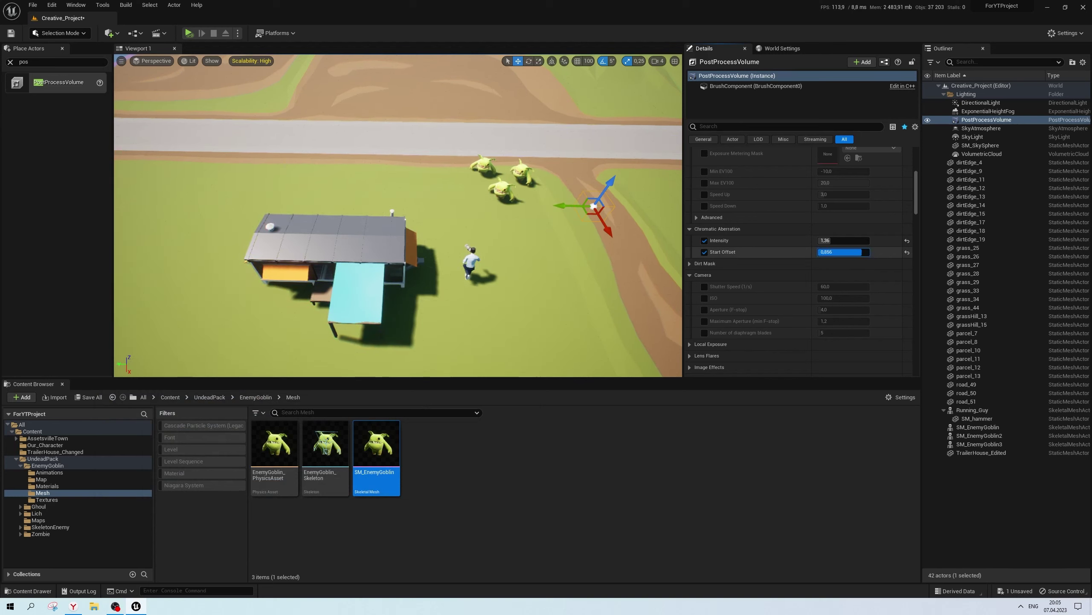
{"action": "left_click_drag", "start_coordinate": [844, 252], "coordinate": [843, 252]}
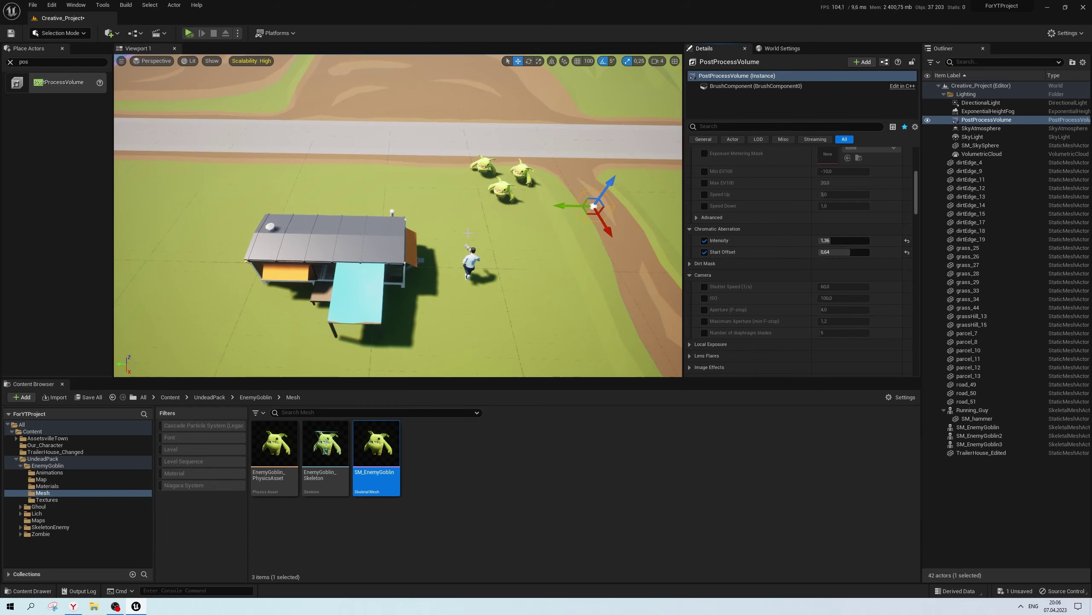
{"action": "scroll", "coordinate": [463, 232], "scroll_direction": "up", "scroll_amount": 5}
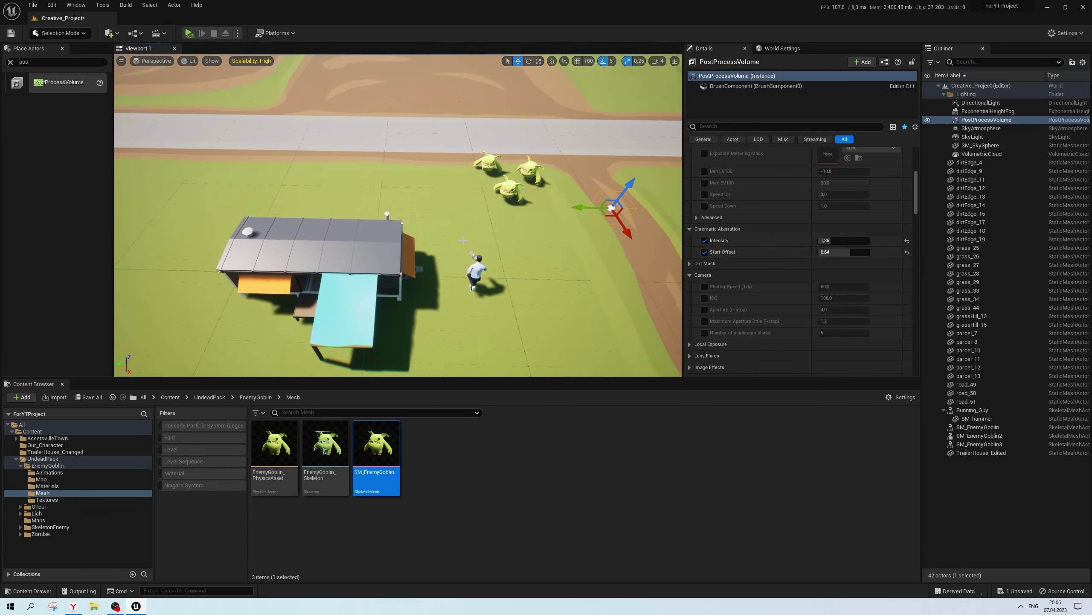
{"action": "scroll", "coordinate": [609, 86], "scroll_direction": "down", "scroll_amount": 5}
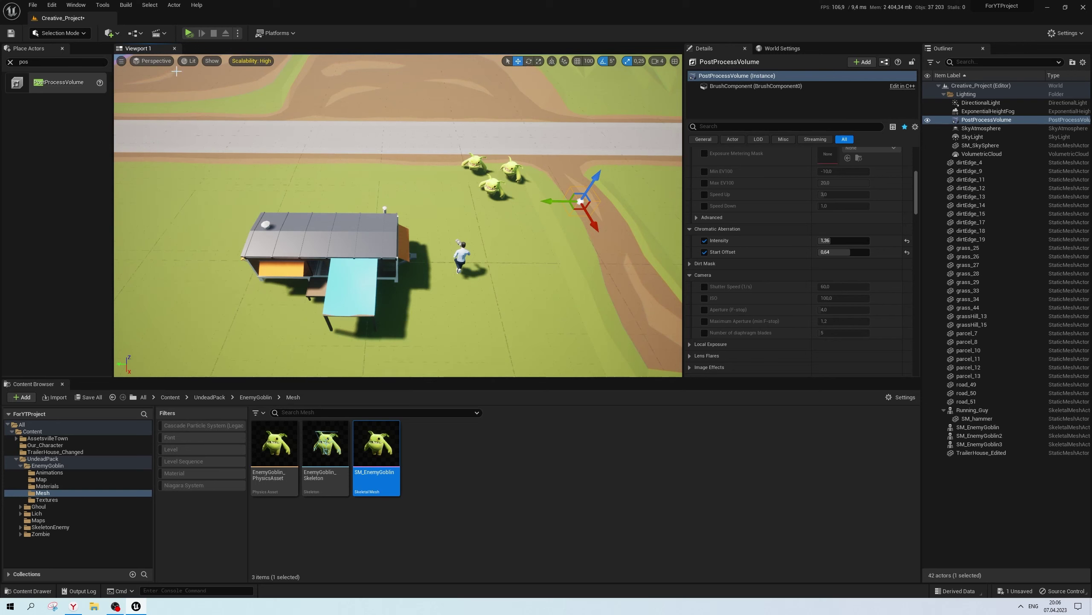
Lower the chromatic aberration intensity to 1,0
{"action": "left_click", "coordinate": [212, 61]}
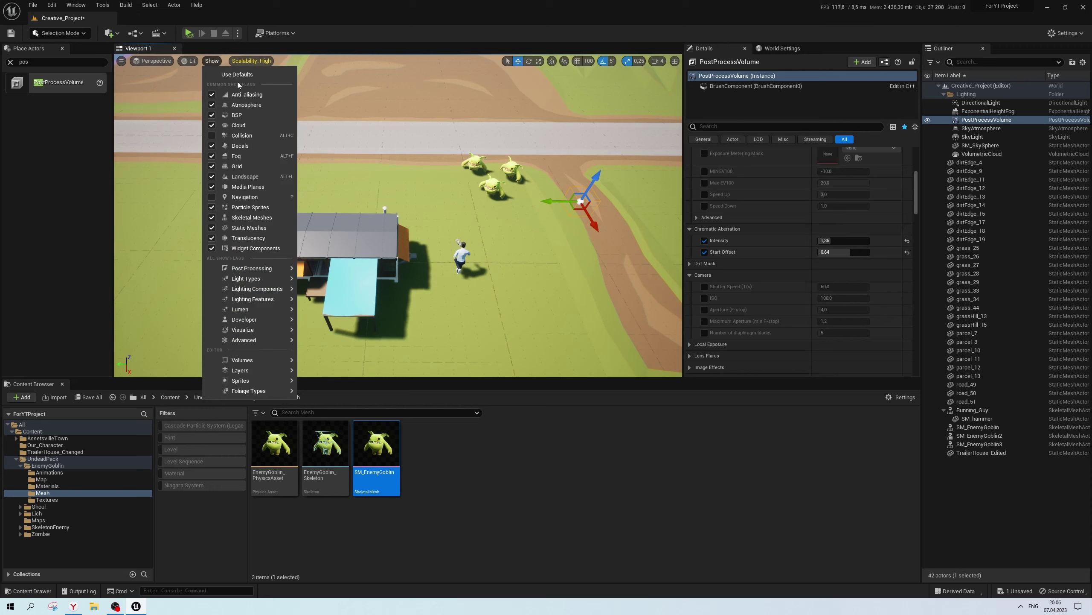
{"action": "left_click", "coordinate": [259, 166]}
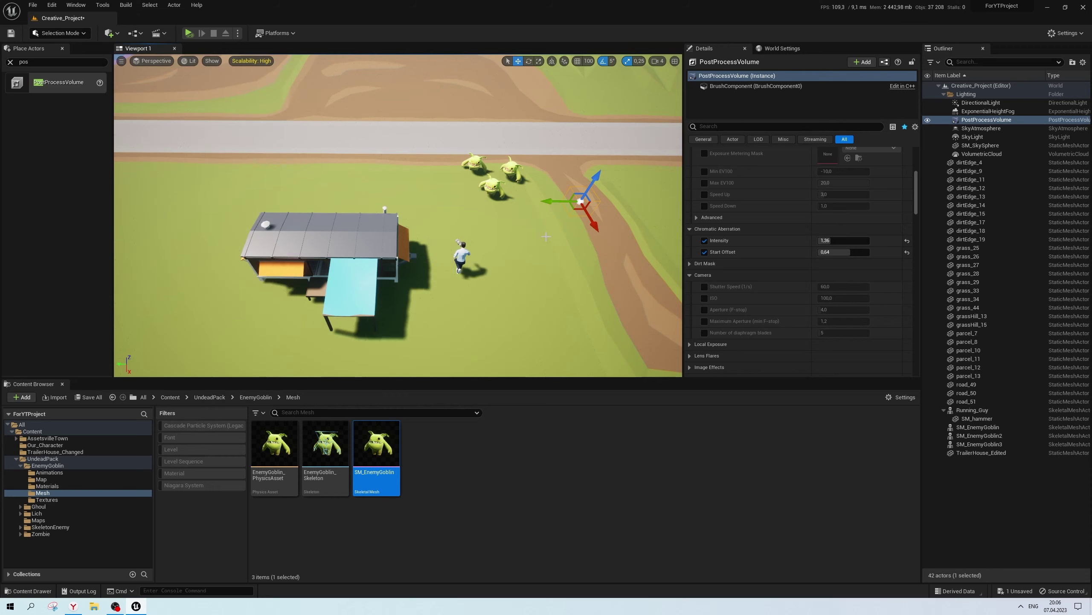
{"action": "right_click_drag", "start_coordinate": [546, 236], "coordinate": [546, 237]}
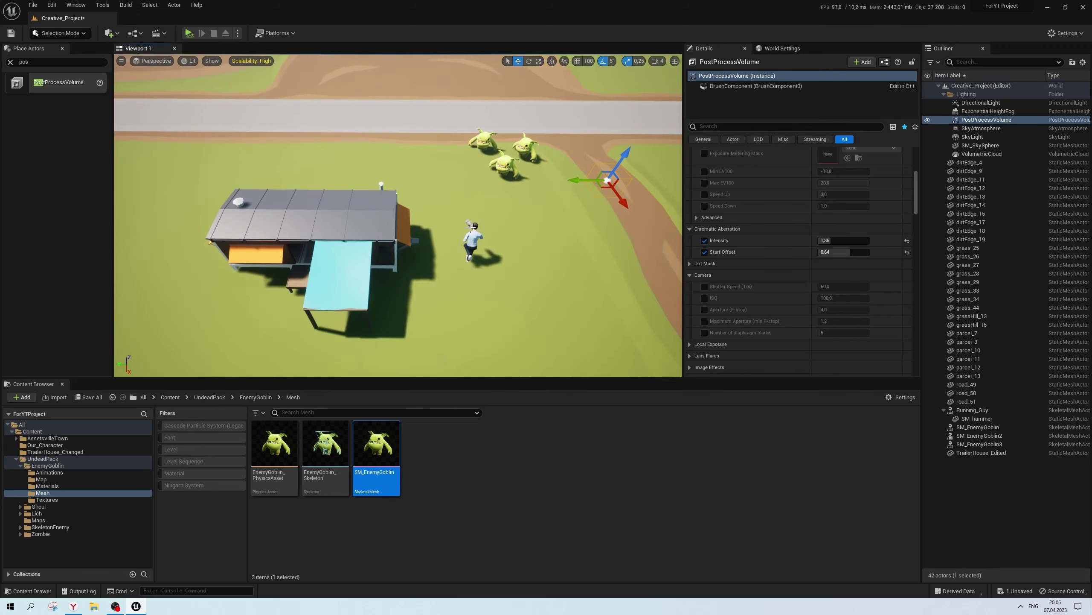
{"action": "mouse_move", "coordinate": [845, 243]}
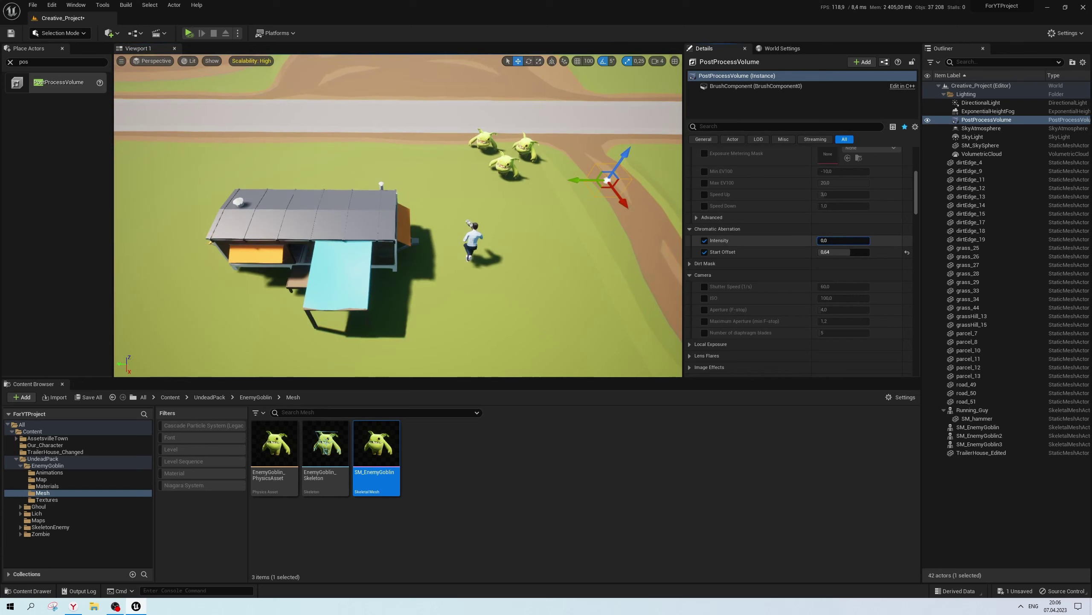
{"action": "type", "text": "0,72"}
{"action": "key", "text": "BackSpace"}
Set the chromatic aberration start offset to 0,5 and inspect the scene from several camera positions
{"action": "left_click", "coordinate": [847, 253]}
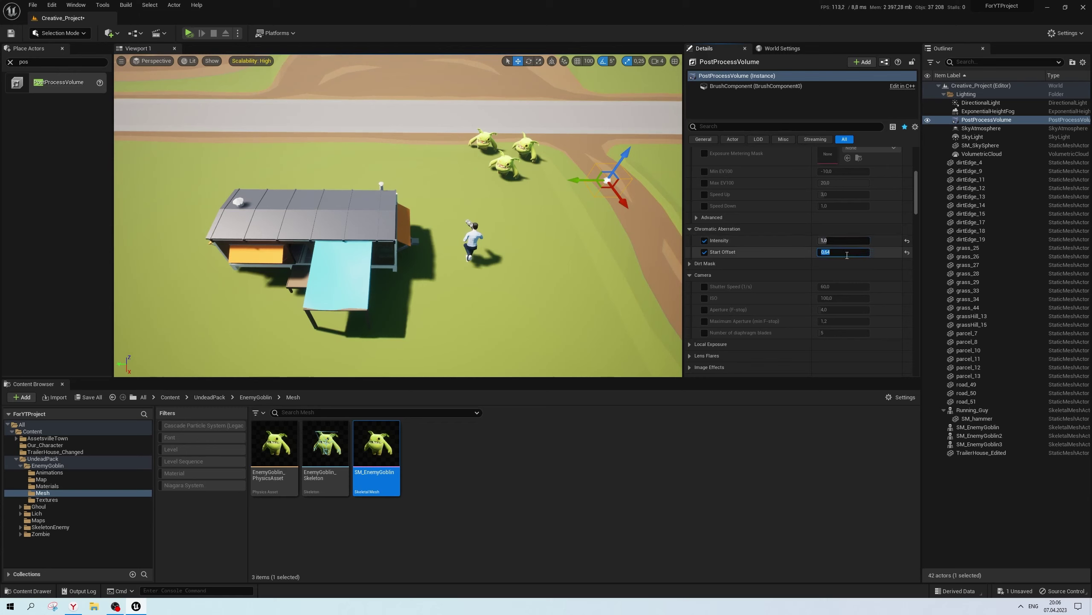
{"action": "right_click_drag", "start_coordinate": [516, 215], "coordinate": [516, 215]}
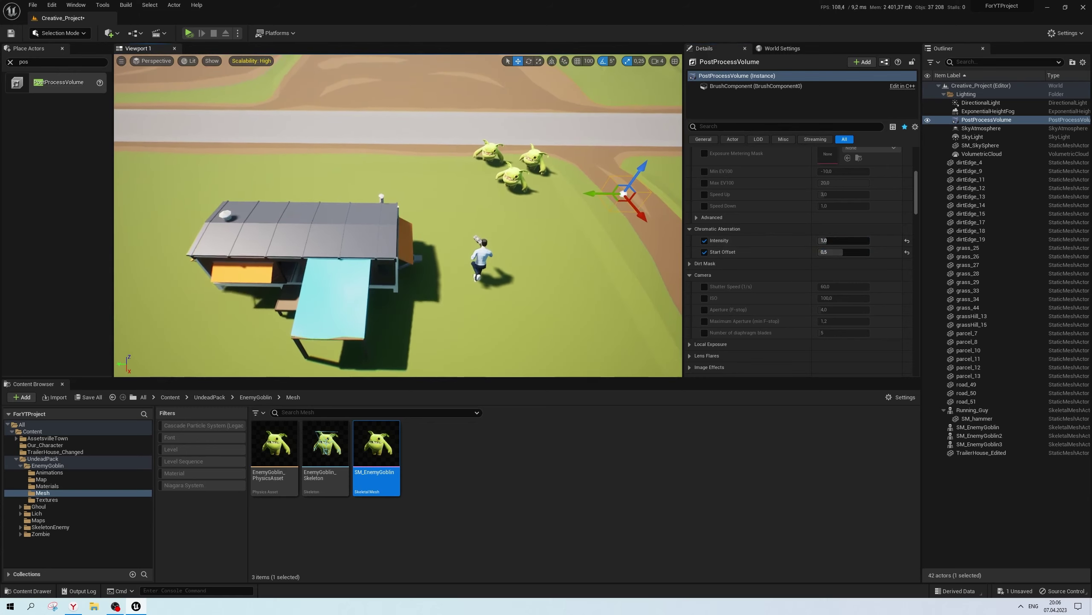
{"action": "right_click_drag", "start_coordinate": [398, 215], "coordinate": [398, 215]}
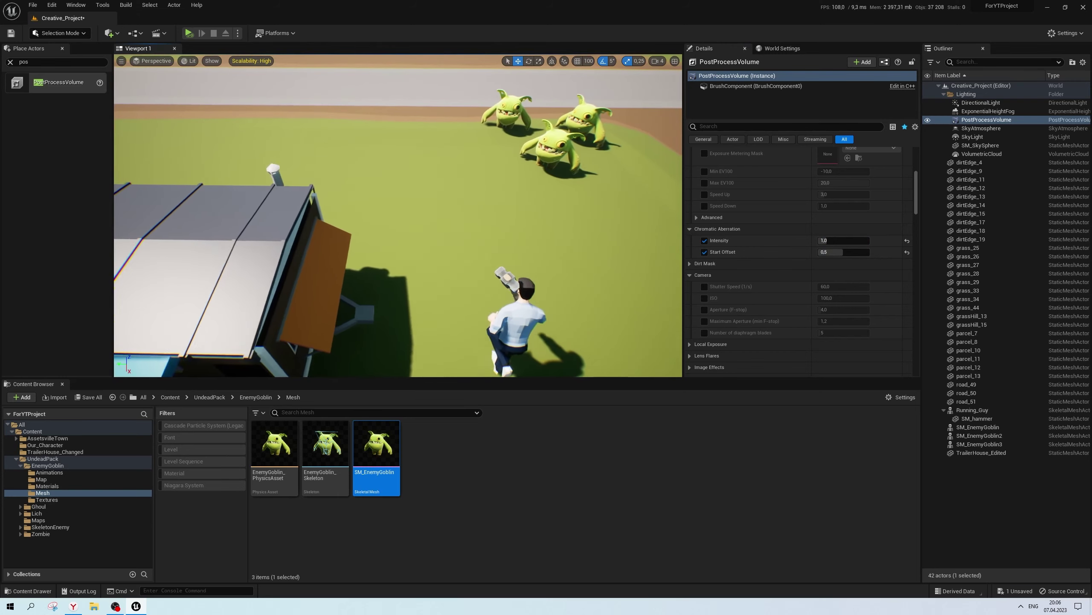
{"action": "right_click_drag", "start_coordinate": [599, 206], "coordinate": [599, 206]}
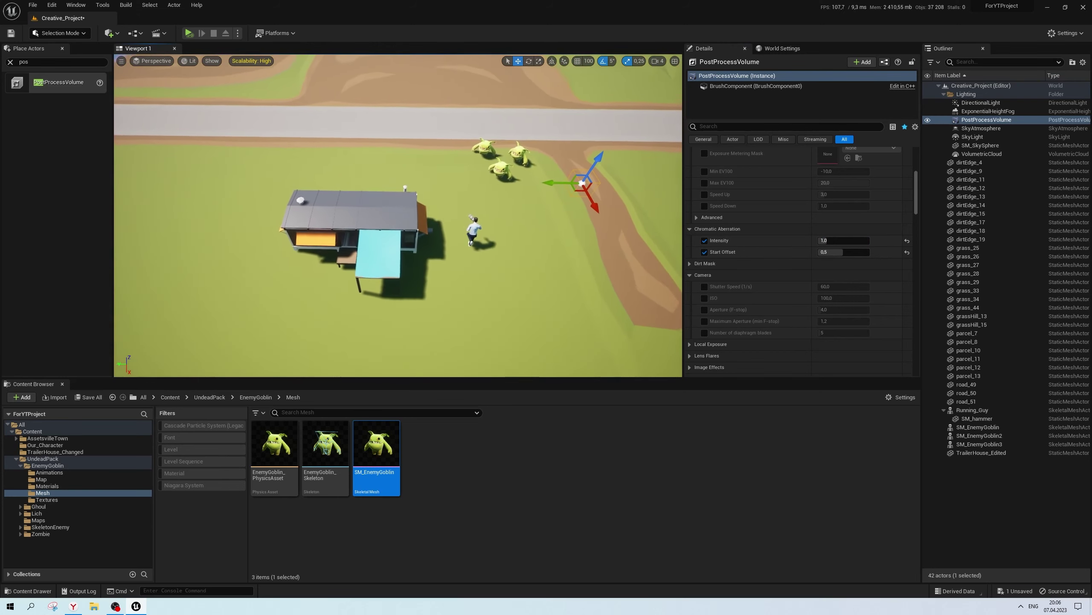
Scroll down to Color Grading and collapse its Misc and Film sections
{"action": "scroll", "coordinate": [773, 282], "scroll_direction": "down", "scroll_amount": 2}
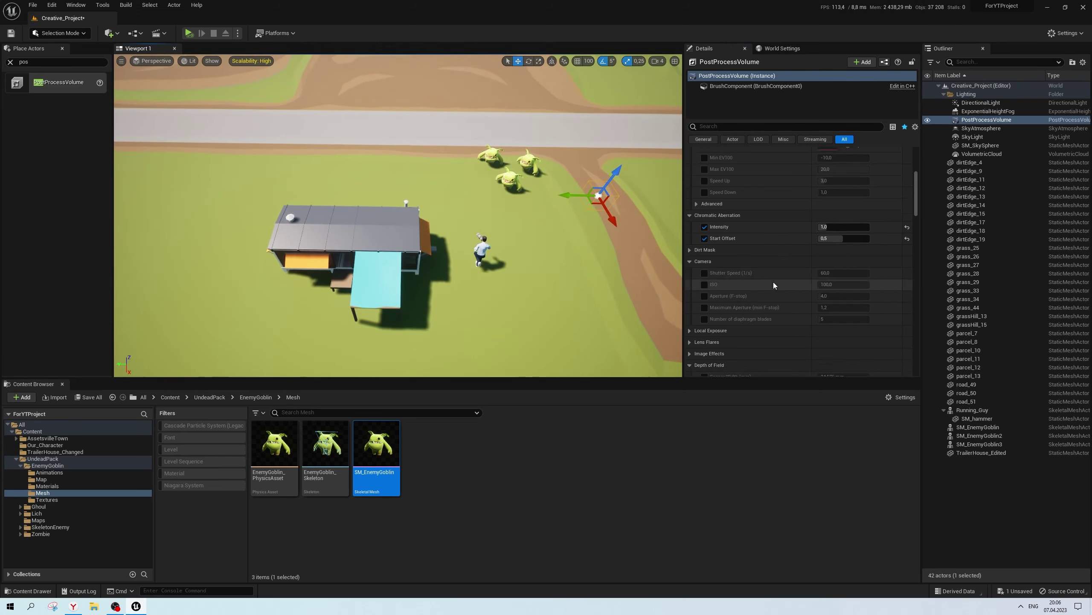
{"action": "scroll", "coordinate": [729, 287], "scroll_direction": "down", "scroll_amount": 2}
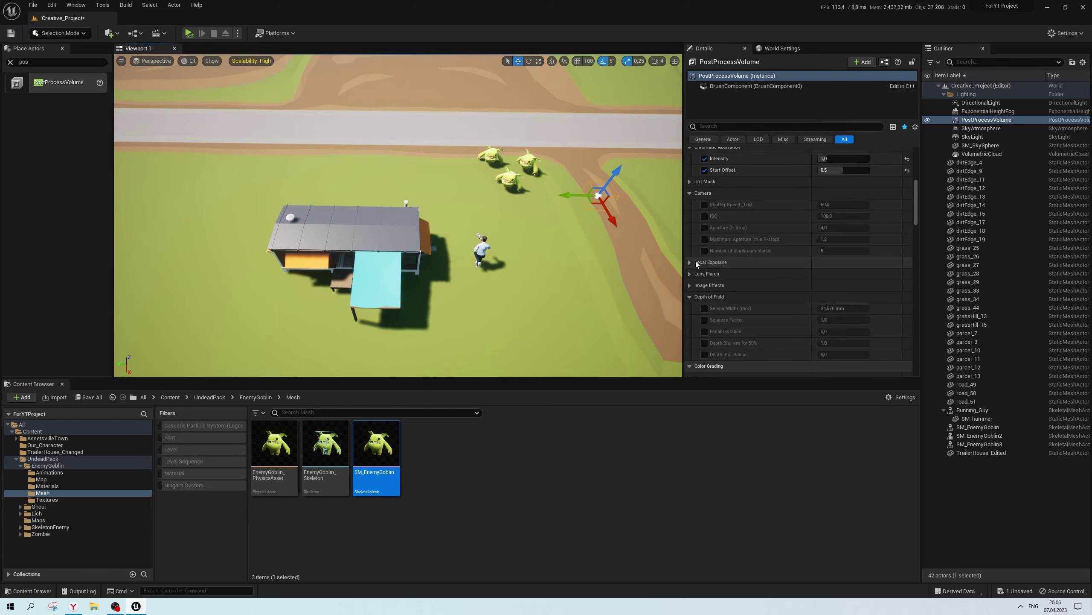
{"action": "scroll", "coordinate": [695, 254], "scroll_direction": "up", "scroll_amount": 2}
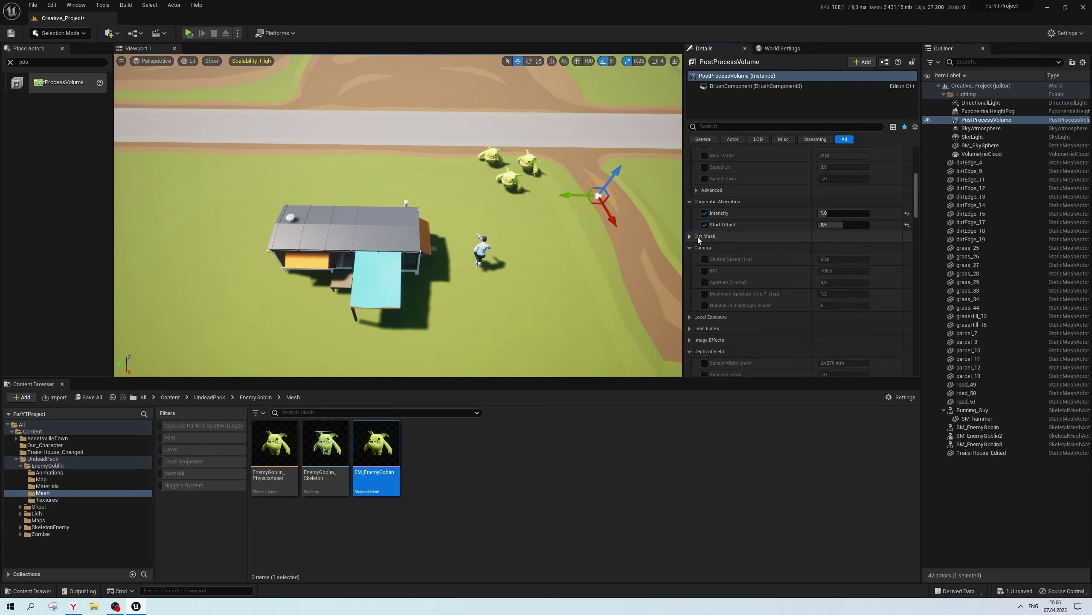
{"action": "scroll", "coordinate": [740, 267], "scroll_direction": "down", "scroll_amount": 3}
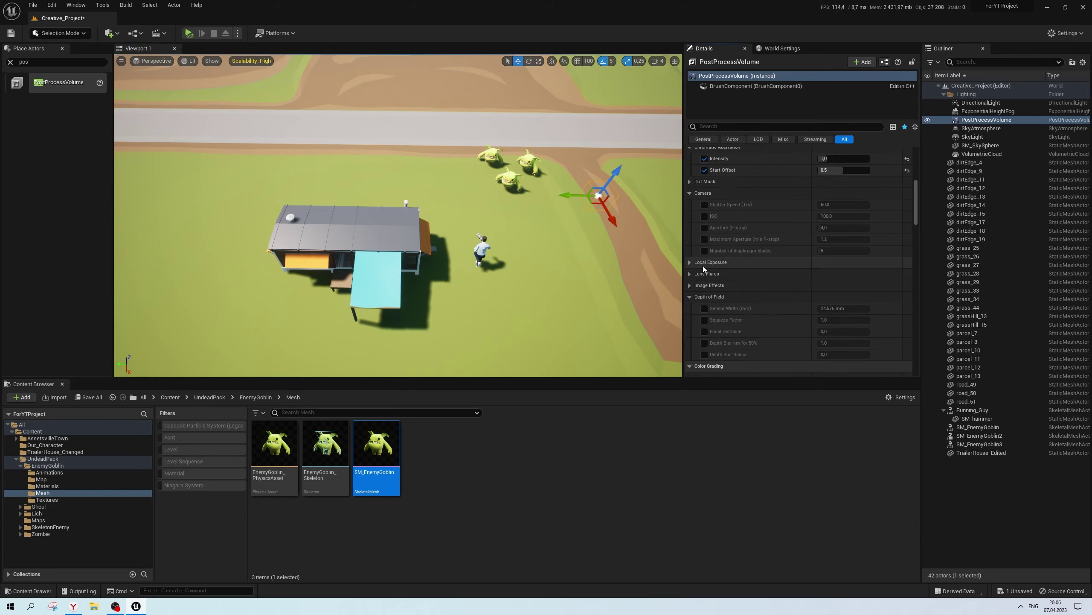
{"action": "scroll", "coordinate": [703, 271], "scroll_direction": "down", "scroll_amount": 2}
{"action": "scroll", "coordinate": [698, 261], "scroll_direction": "down", "scroll_amount": 3}
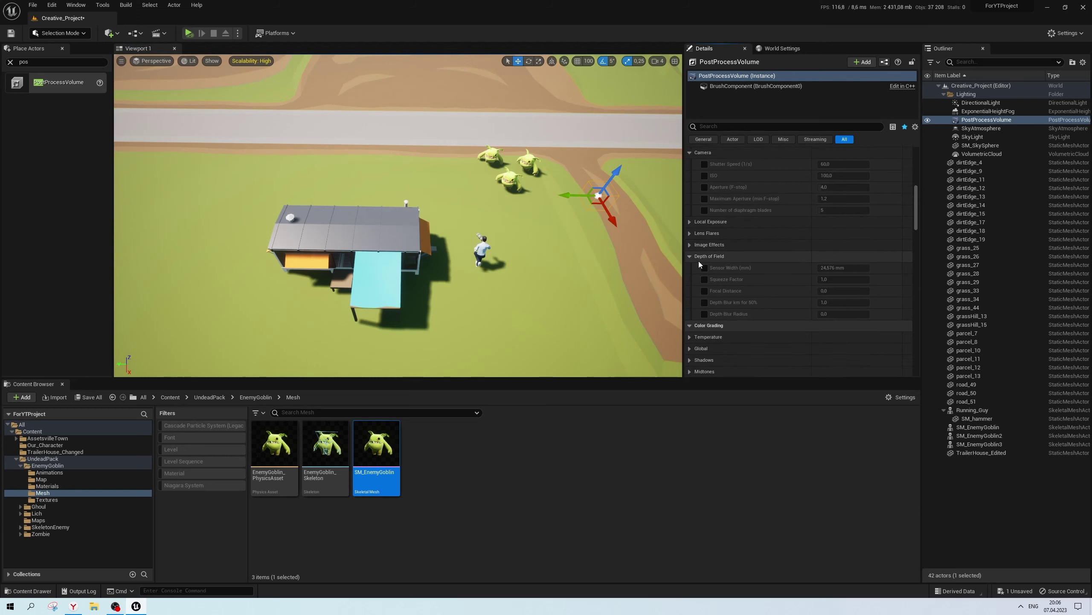
{"action": "scroll", "coordinate": [710, 275], "scroll_direction": "down", "scroll_amount": 3}
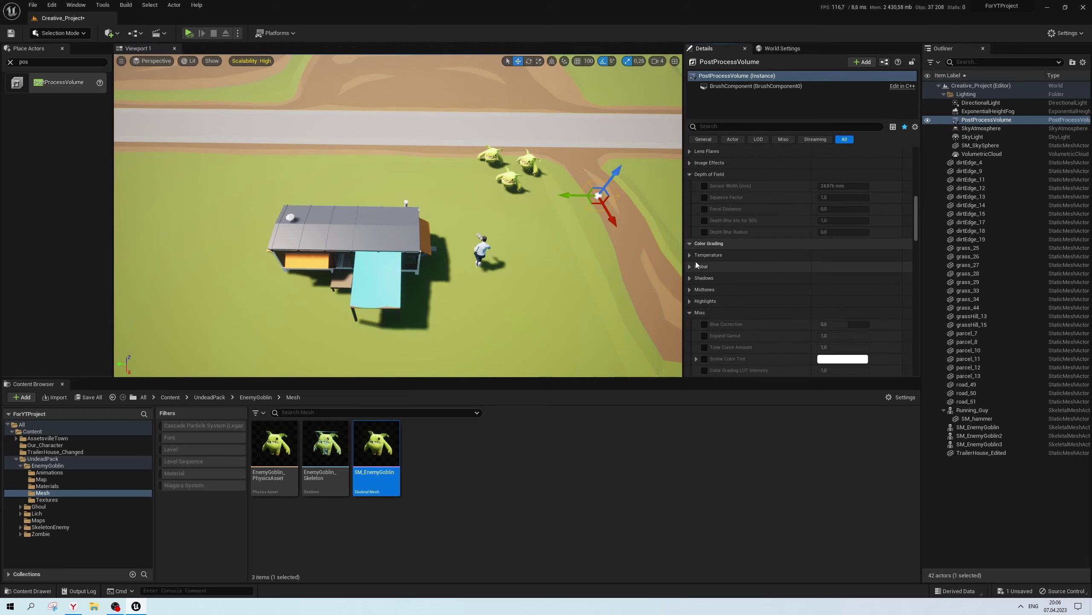
{"action": "scroll", "coordinate": [704, 293], "scroll_direction": "down", "scroll_amount": 3}
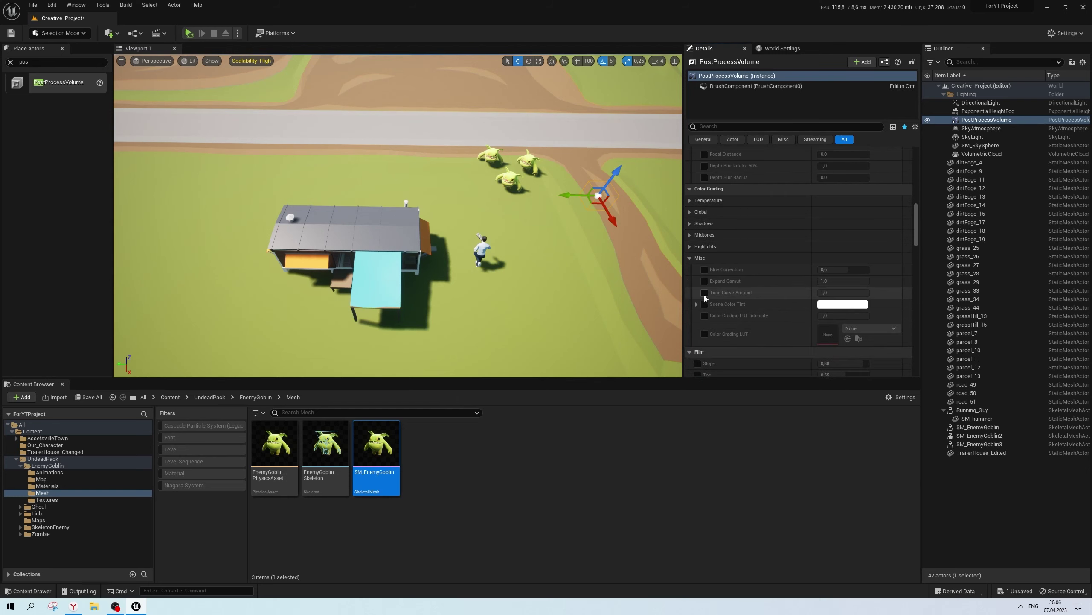
{"action": "left_click", "coordinate": [691, 258]}
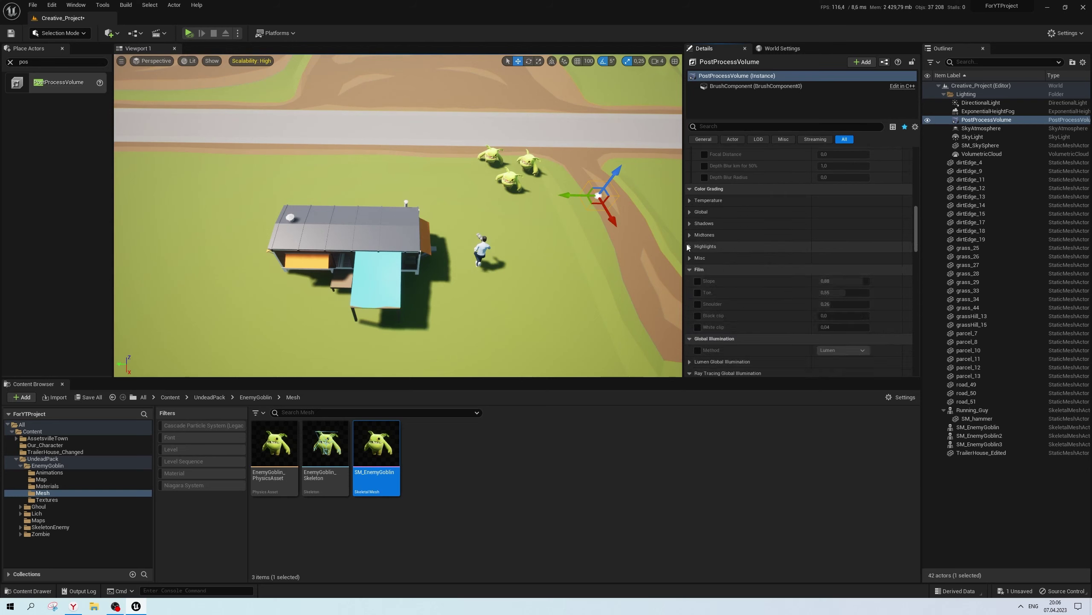
{"action": "left_click", "coordinate": [691, 269]}
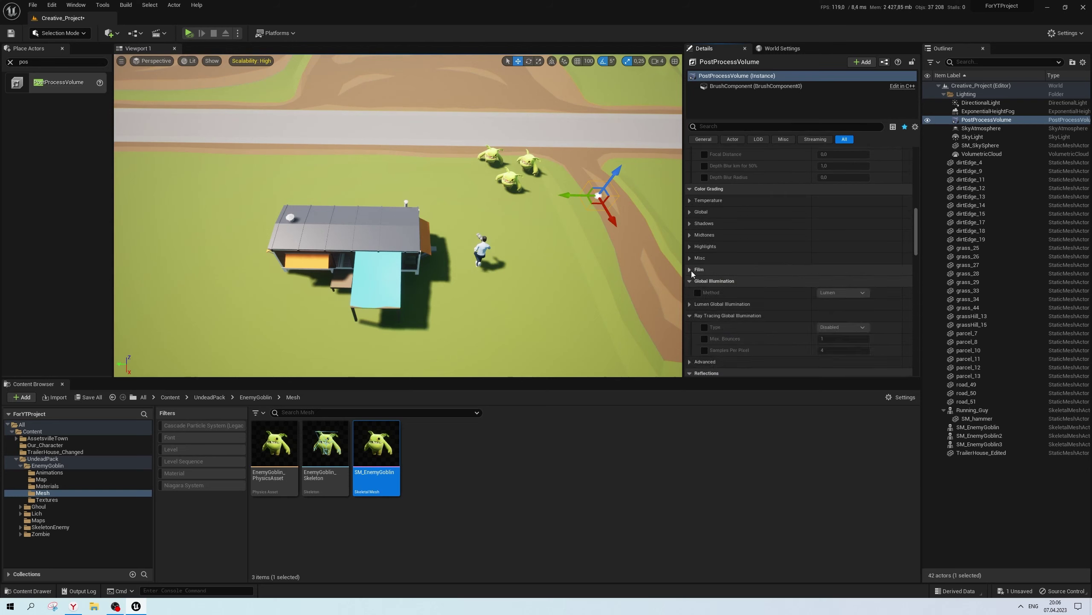
Override the Global Illumination and Reflections methods to Lumen and expand their settings
{"action": "left_click", "coordinate": [698, 293]}
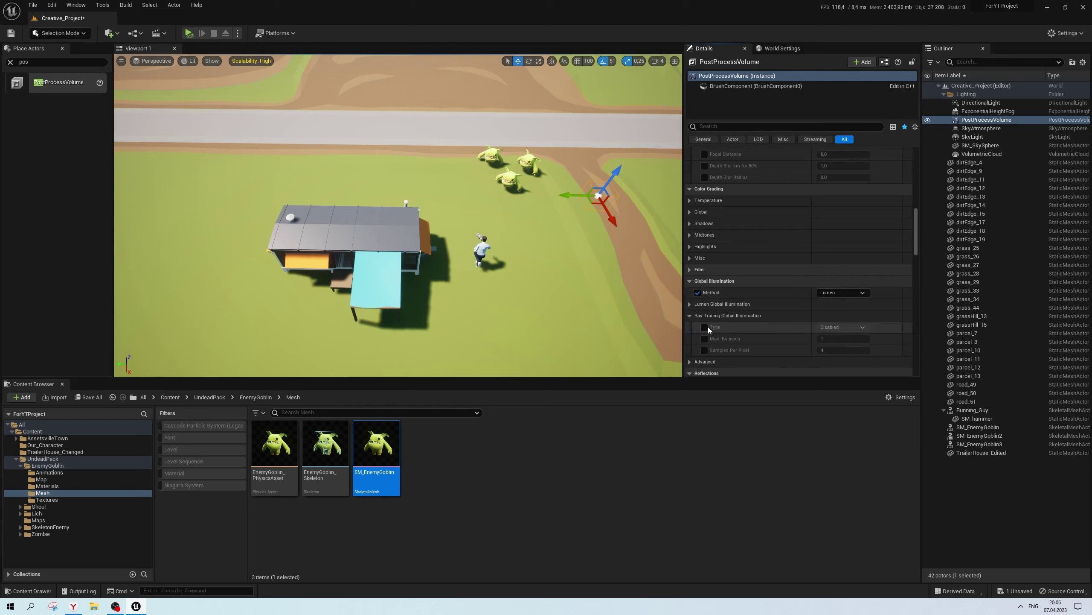
{"action": "left_click", "coordinate": [693, 303]}
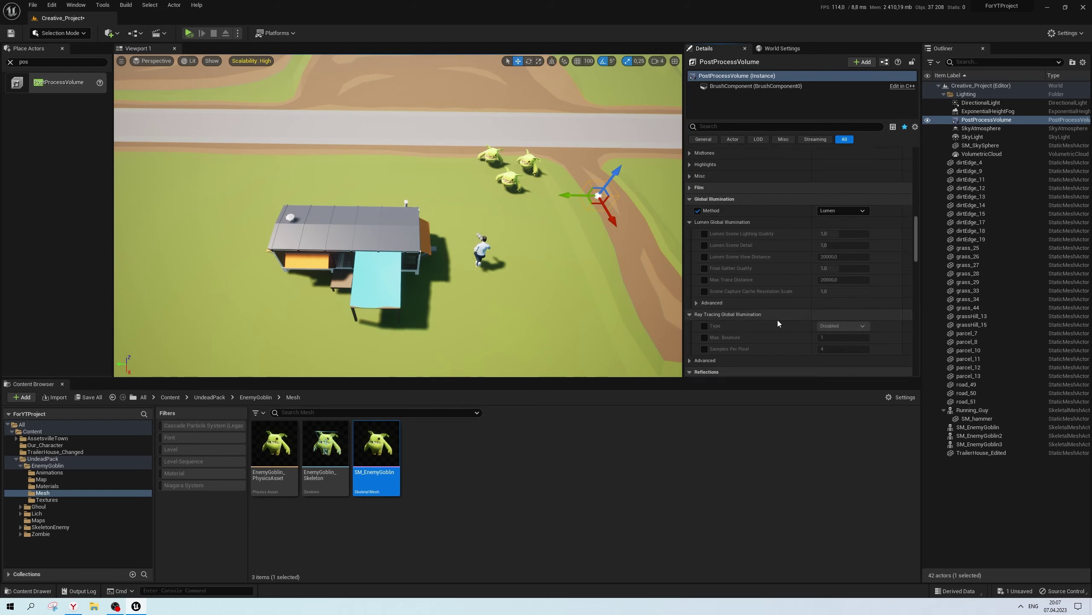
{"action": "scroll", "coordinate": [778, 320], "scroll_direction": "down", "scroll_amount": 8}
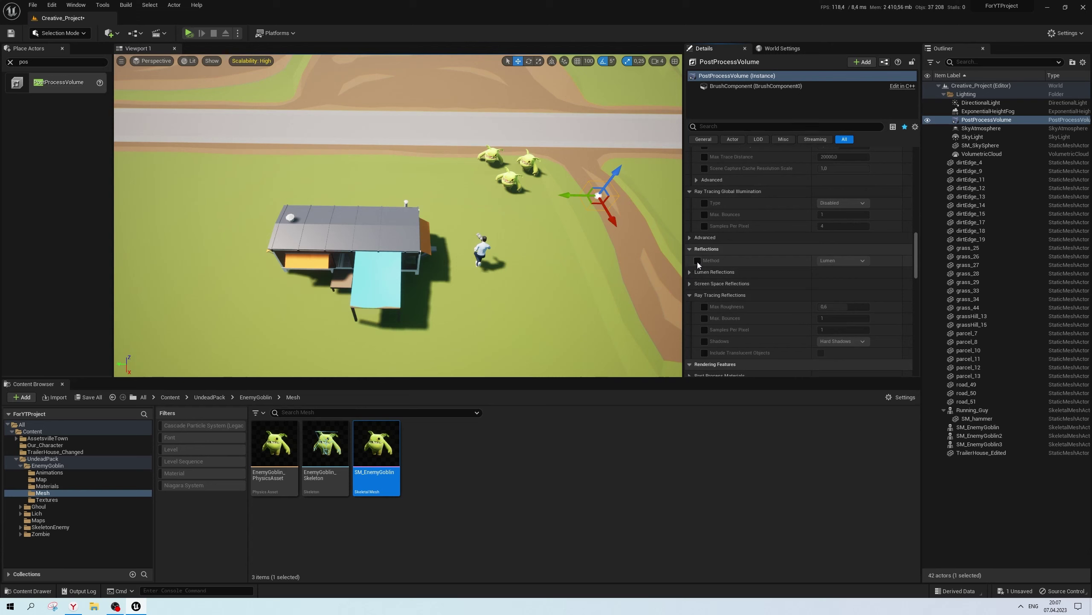
{"action": "left_click", "coordinate": [697, 260]}
{"action": "left_click", "coordinate": [696, 272]}
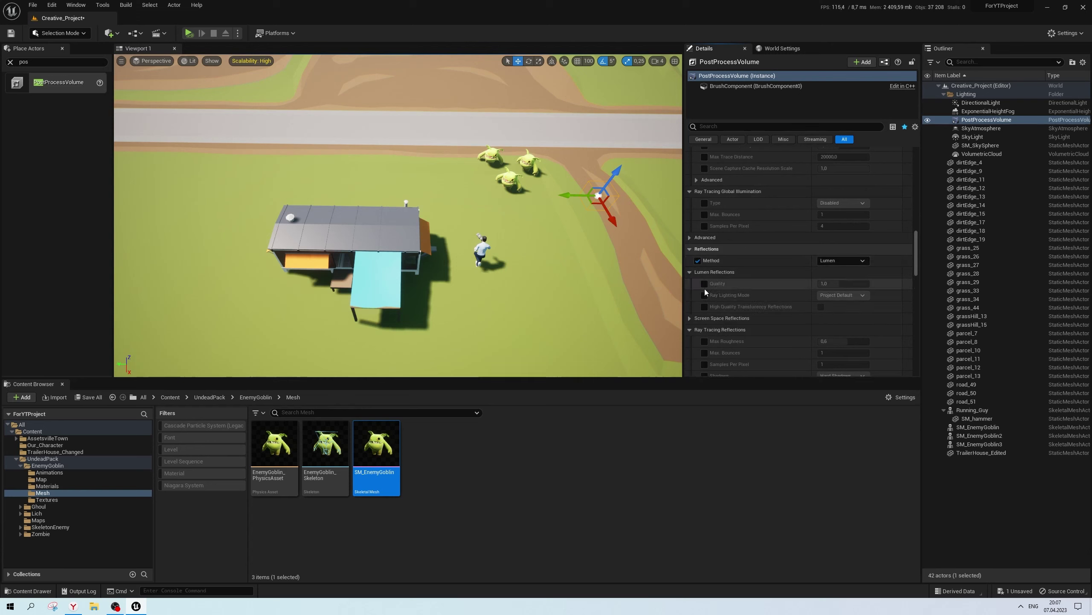
{"action": "scroll", "coordinate": [731, 324], "scroll_direction": "down", "scroll_amount": 5}
{"action": "scroll", "coordinate": [766, 317], "scroll_direction": "down", "scroll_amount": 2}
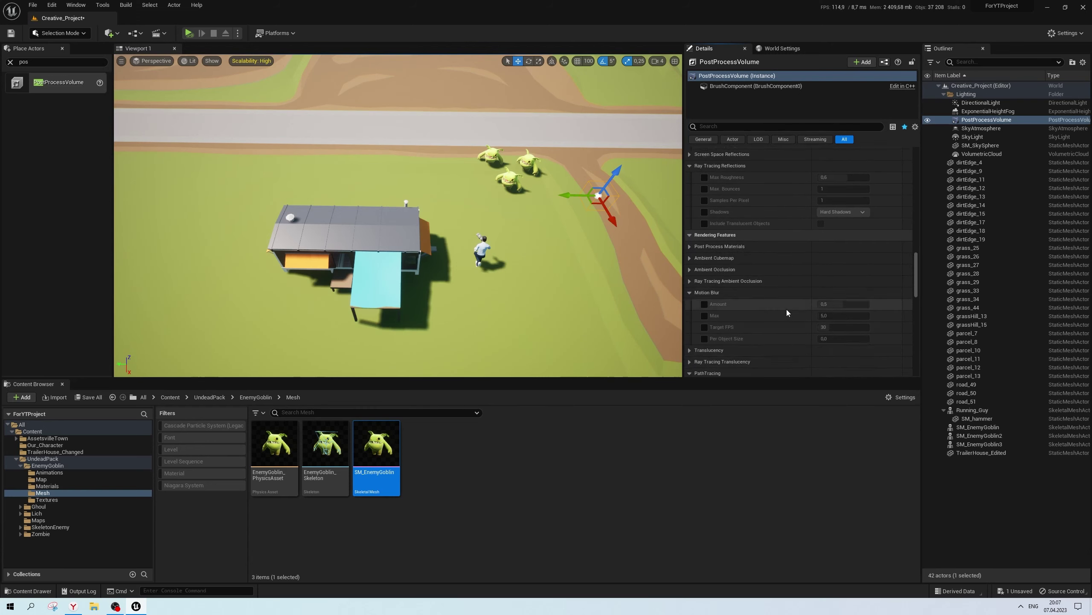
{"action": "left_click_drag", "start_coordinate": [915, 276], "coordinate": [912, 325]}
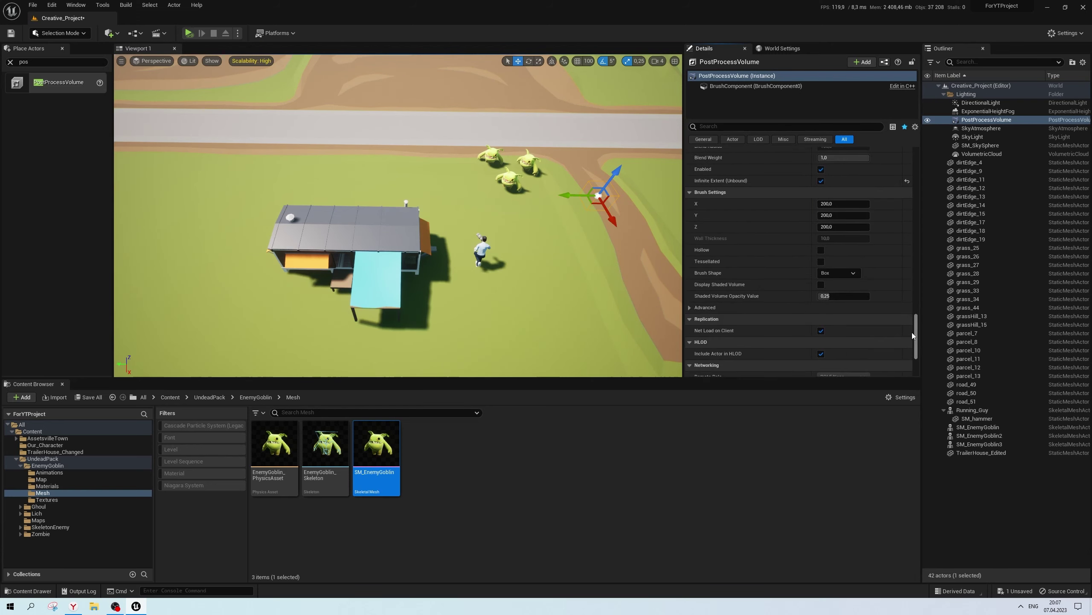
{"action": "left_click_drag", "start_coordinate": [912, 325], "coordinate": [897, 208]}
{"action": "scroll", "coordinate": [897, 233], "scroll_direction": "down", "scroll_amount": 2}
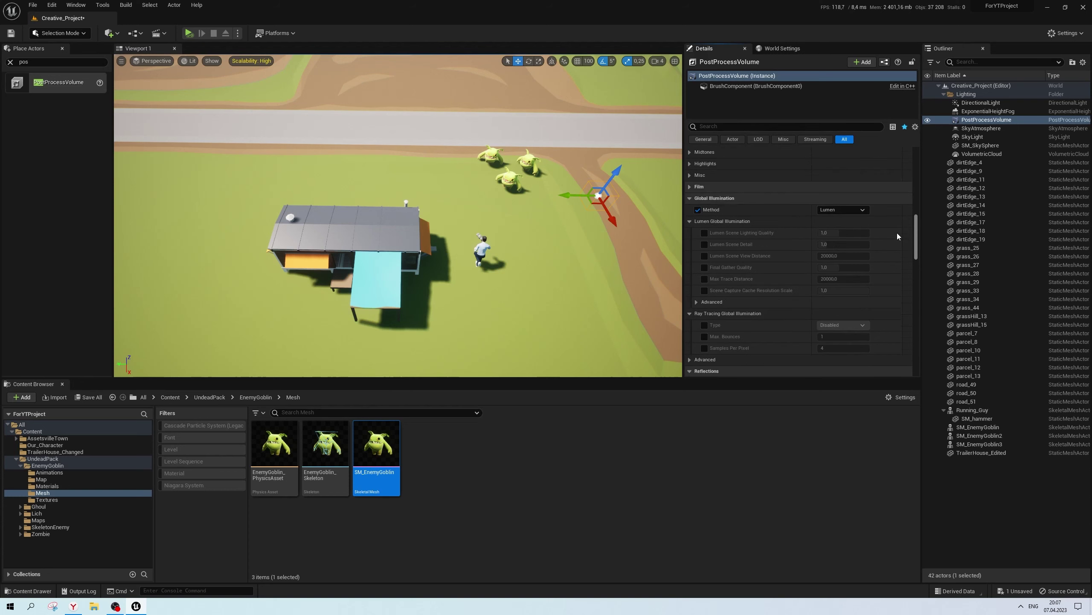
{"action": "scroll", "coordinate": [731, 224], "scroll_direction": "up", "scroll_amount": 1}
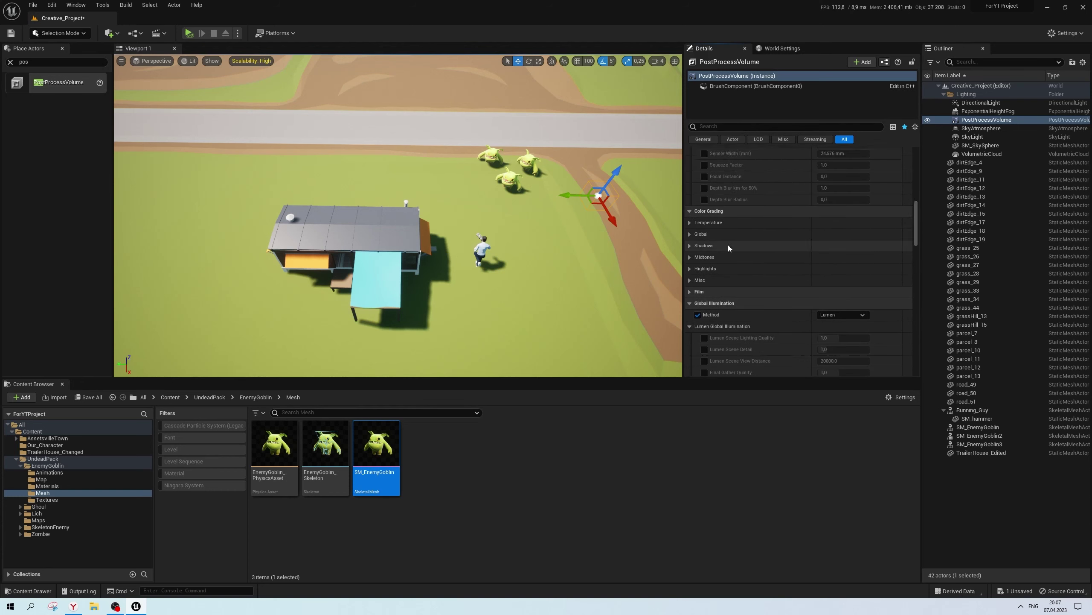
Expand Global colour grading and try a Contrast of 1,2 before reverting it
{"action": "left_click", "coordinate": [690, 234]}
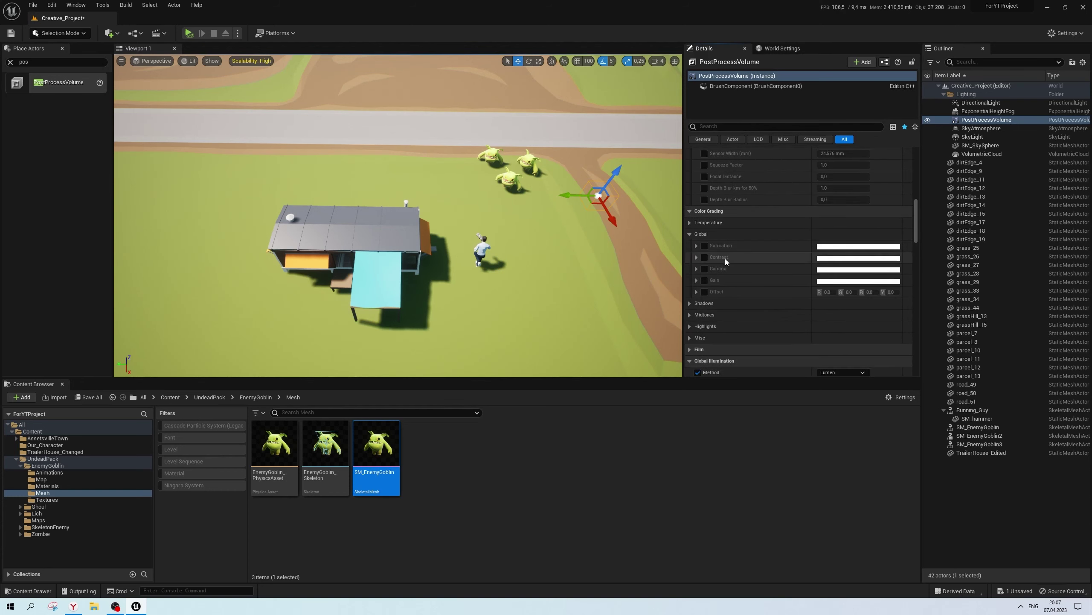
{"action": "left_click", "coordinate": [697, 258]}
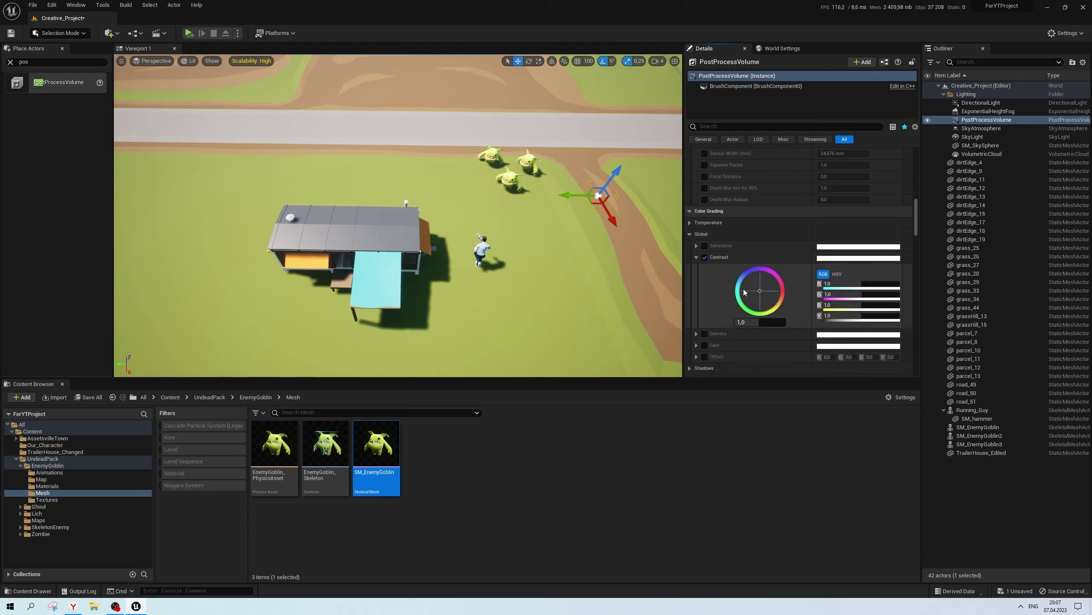
{"action": "left_click", "coordinate": [752, 323]}
{"action": "type", "text": ",2"}
{"action": "key", "text": "Return"}
{"action": "key", "text": "Return"}
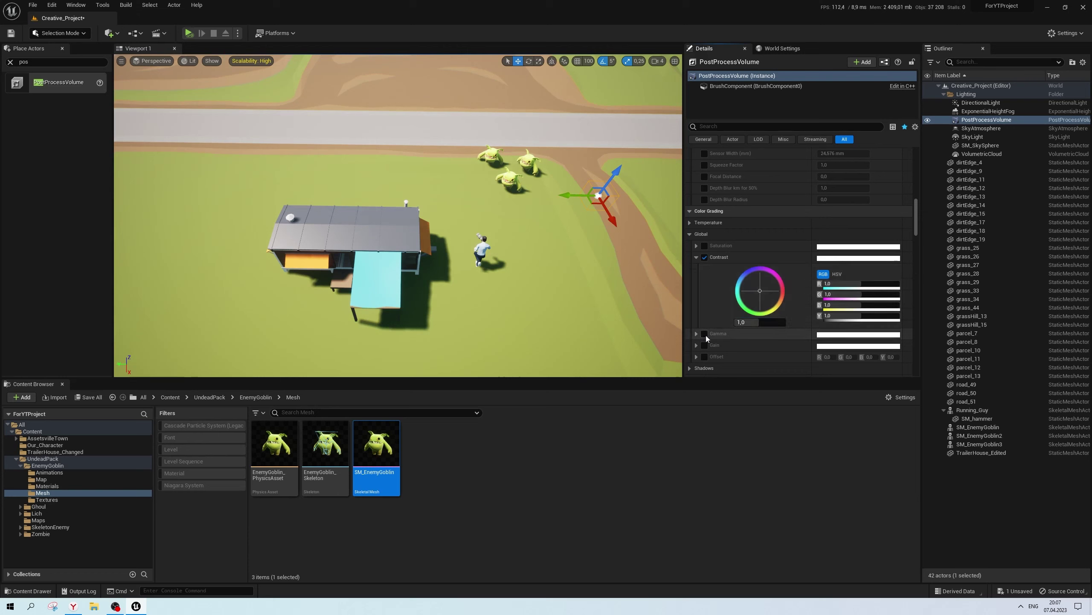
{"action": "left_click", "coordinate": [704, 257]}
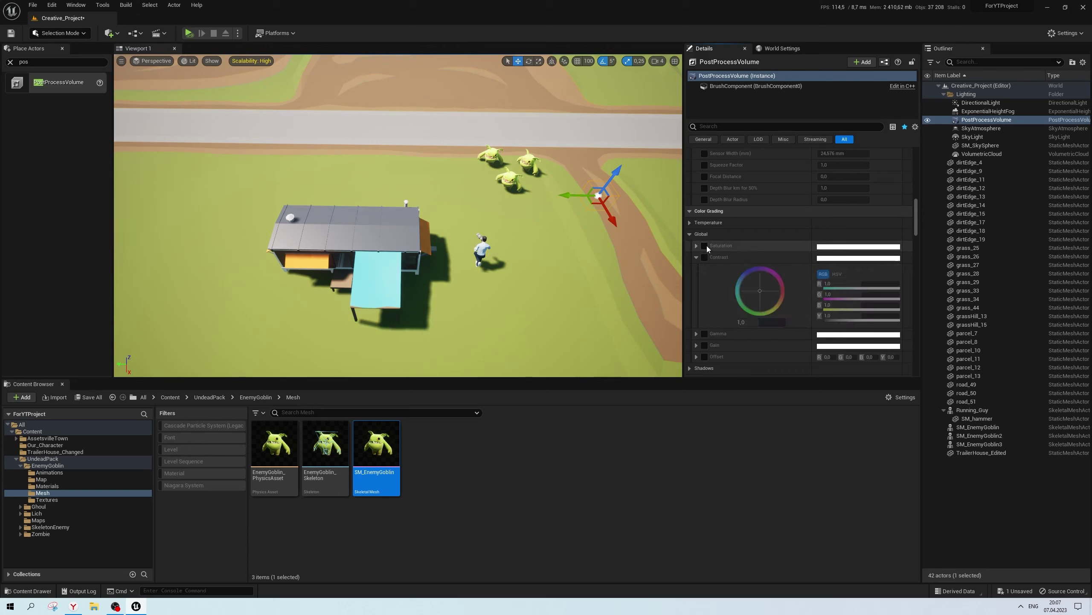
{"action": "left_click", "coordinate": [705, 257]}
{"action": "left_click", "coordinate": [705, 257]}
Set Saturation and Contrast overrides to 1,05 each
{"action": "left_click", "coordinate": [697, 246]}
{"action": "left_click", "coordinate": [760, 310]}
{"action": "type", "text": "1,05"}
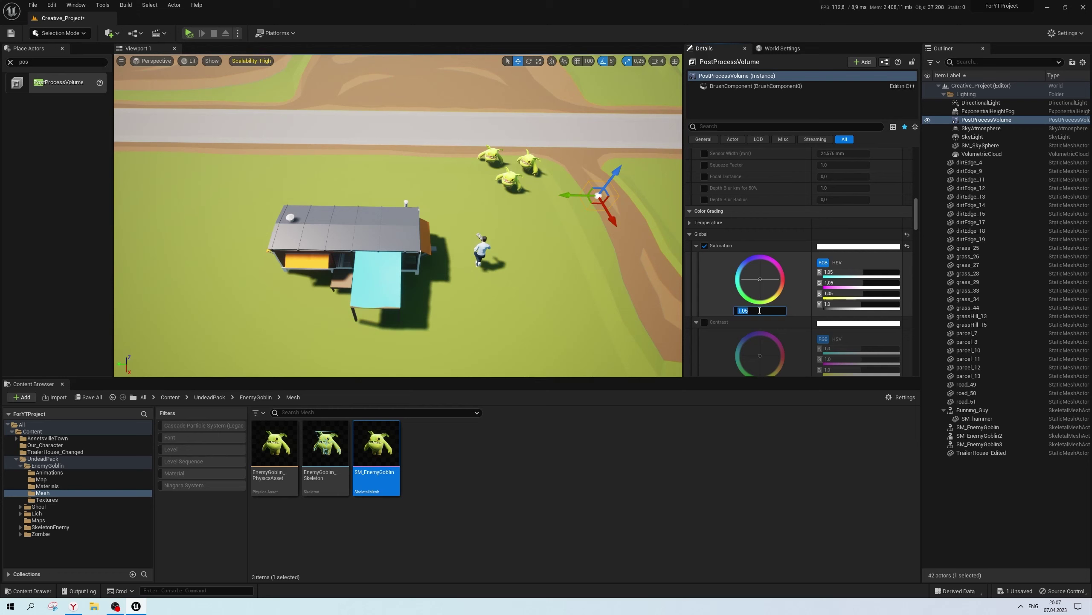
{"action": "right_click_drag", "start_coordinate": [430, 215], "coordinate": [430, 216]}
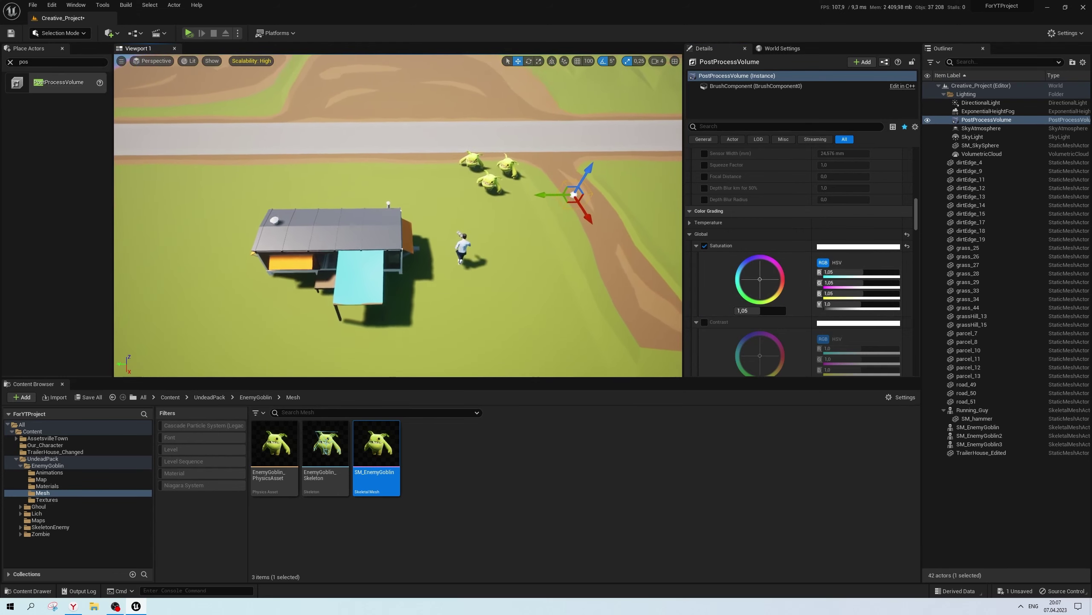
{"action": "scroll", "coordinate": [767, 289], "scroll_direction": "down", "scroll_amount": 3}
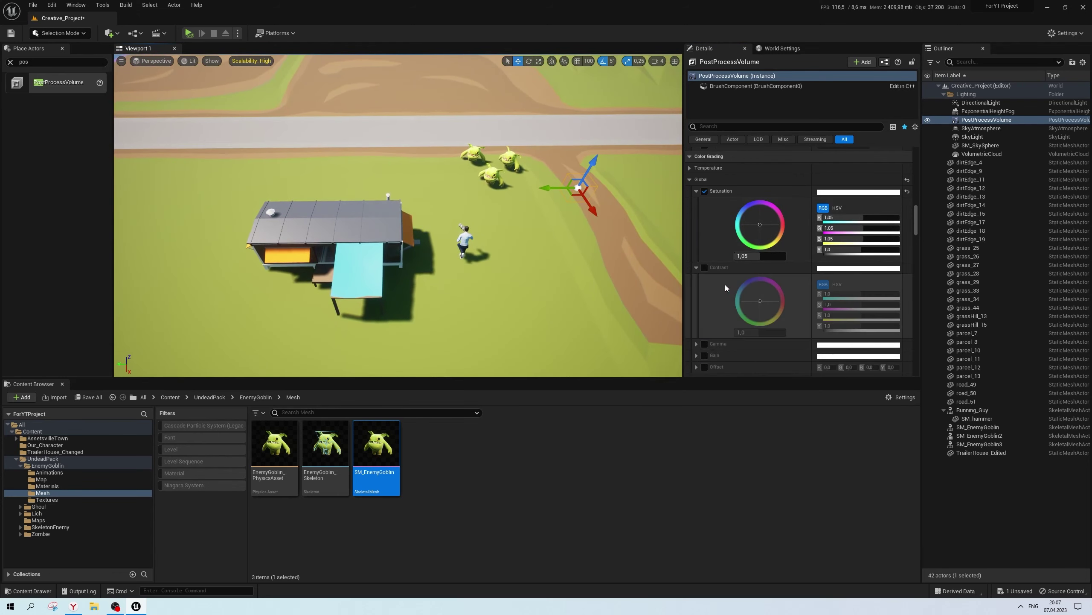
{"action": "left_click", "coordinate": [704, 268]}
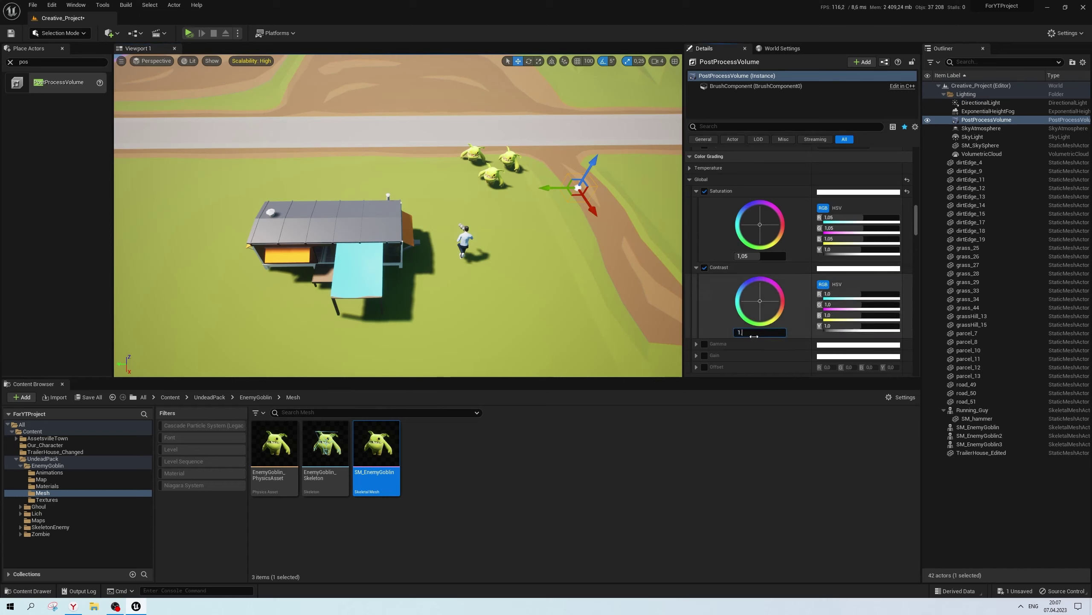
{"action": "left_click_drag", "start_coordinate": [744, 336], "coordinate": [745, 336]}
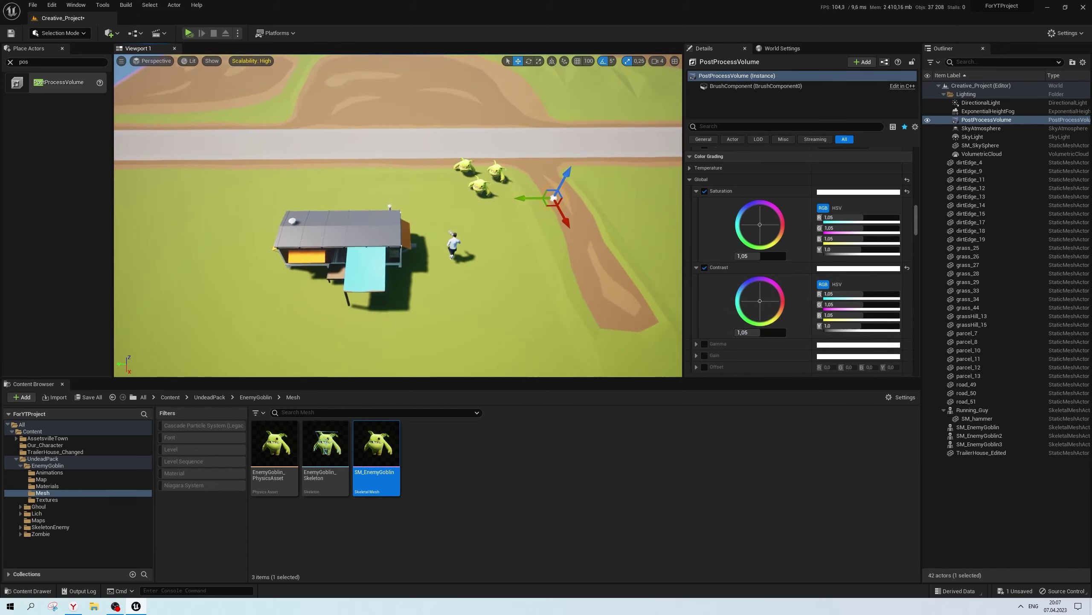
{"action": "scroll", "coordinate": [761, 347], "scroll_direction": "down", "scroll_amount": 3}
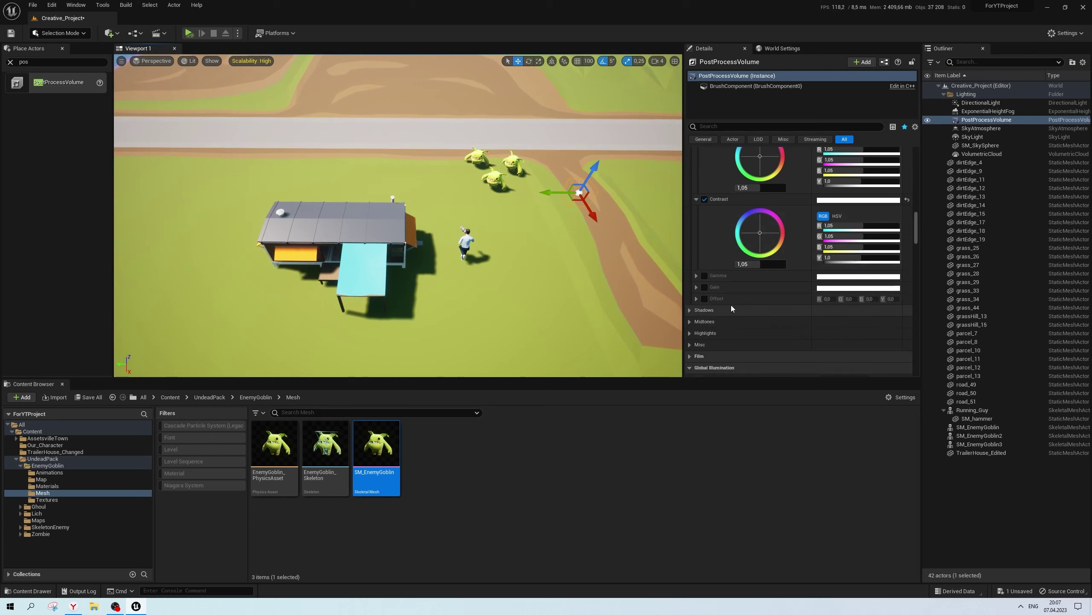
{"action": "scroll", "coordinate": [734, 305], "scroll_direction": "down", "scroll_amount": 3}
{"action": "scroll", "coordinate": [782, 305], "scroll_direction": "up", "scroll_amount": 3}
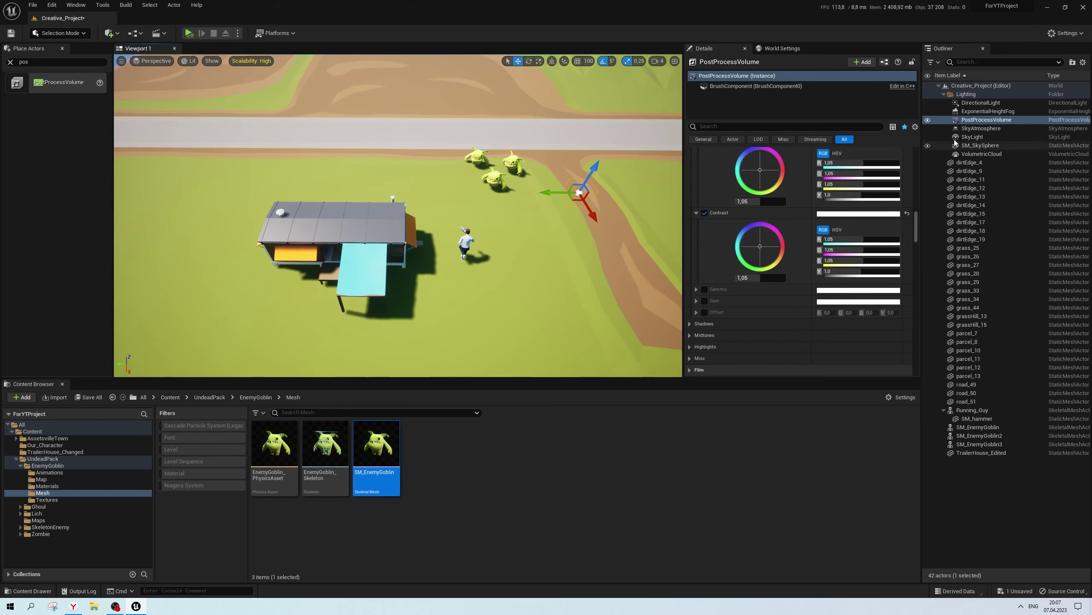
Try directional light intensities of 0,75 and 0,5 lux
{"action": "left_click", "coordinate": [980, 103]}
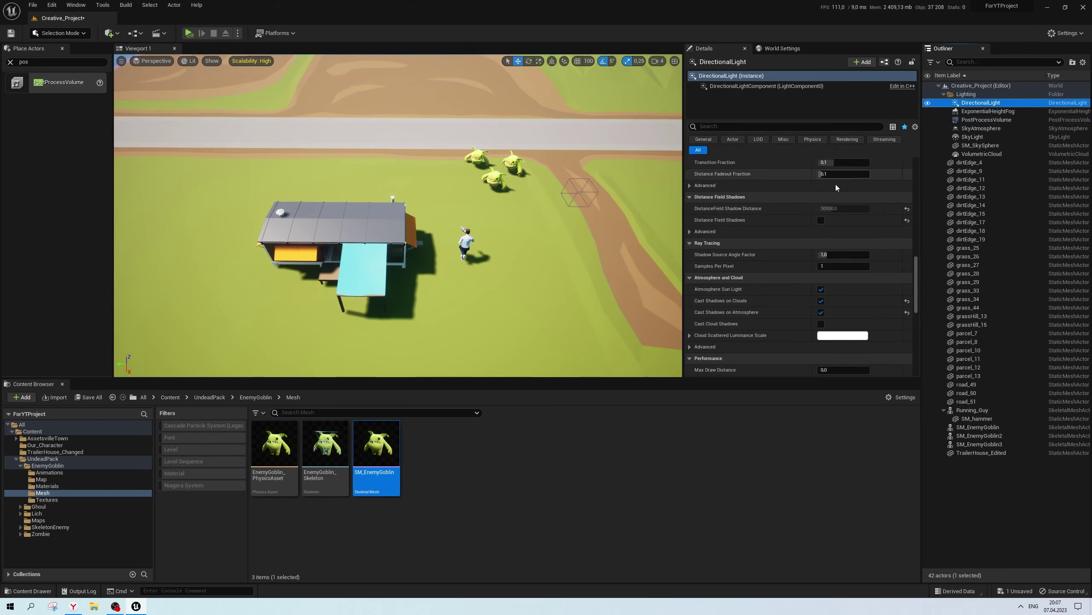
{"action": "scroll", "coordinate": [913, 258], "scroll_direction": "up", "scroll_amount": 3}
{"action": "left_click_drag", "start_coordinate": [914, 258], "coordinate": [914, 183]}
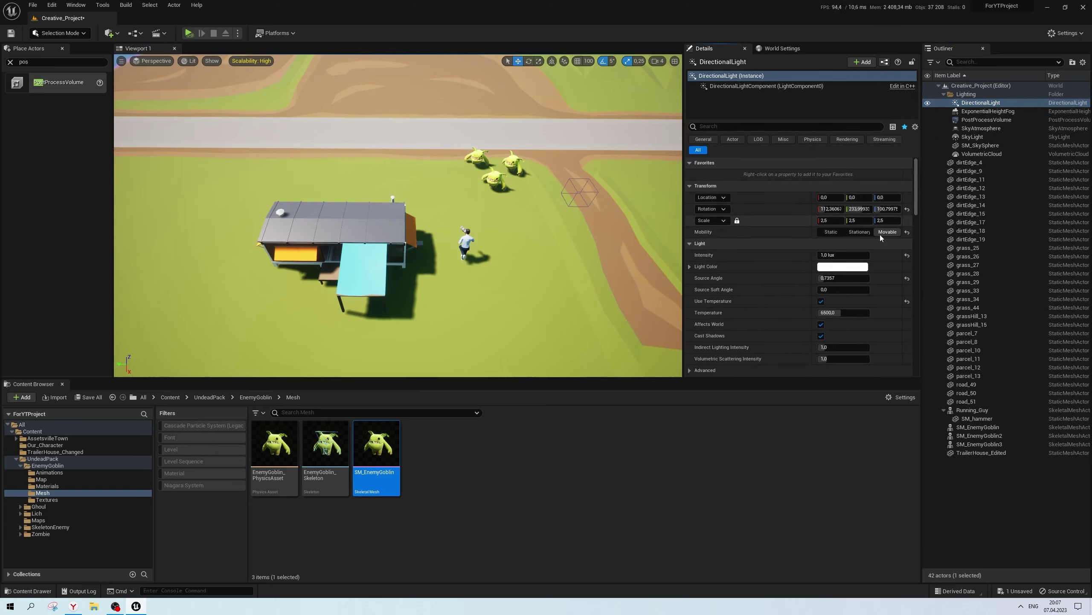
{"action": "left_click", "coordinate": [867, 252]}
{"action": "type", "text": "0,75"}
{"action": "key", "text": "Return"}
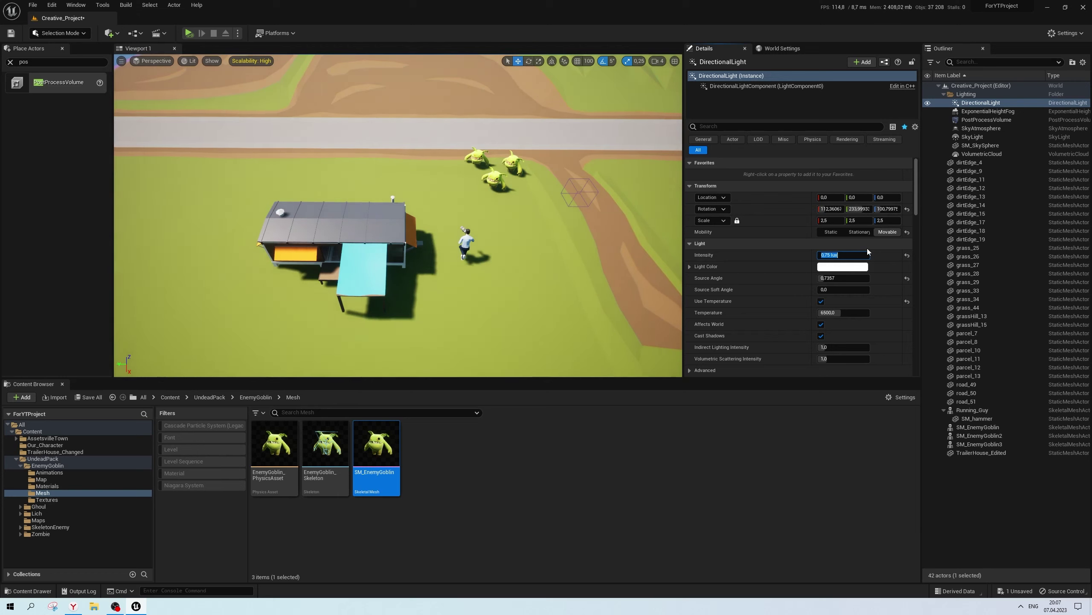
{"action": "type", "text": "0,5"}
{"action": "key", "text": "Return"}
{"action": "right_click_drag", "start_coordinate": [537, 232], "coordinate": [537, 232]}
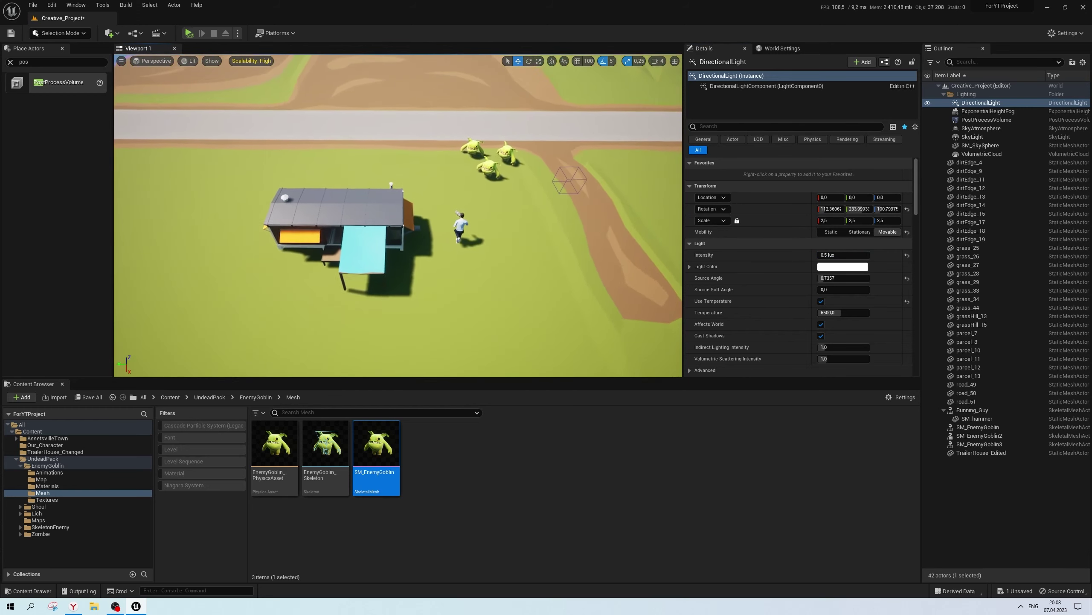
Set the sky light colour's saturation to 0,7
{"action": "left_click", "coordinate": [989, 137]}
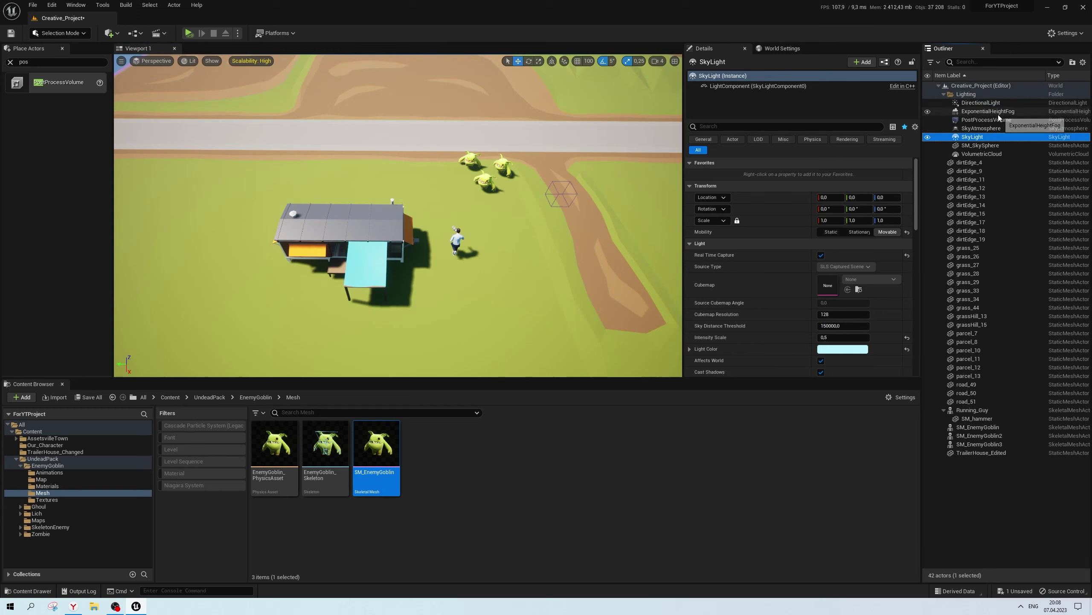
{"action": "scroll", "coordinate": [838, 284], "scroll_direction": "down", "scroll_amount": 3}
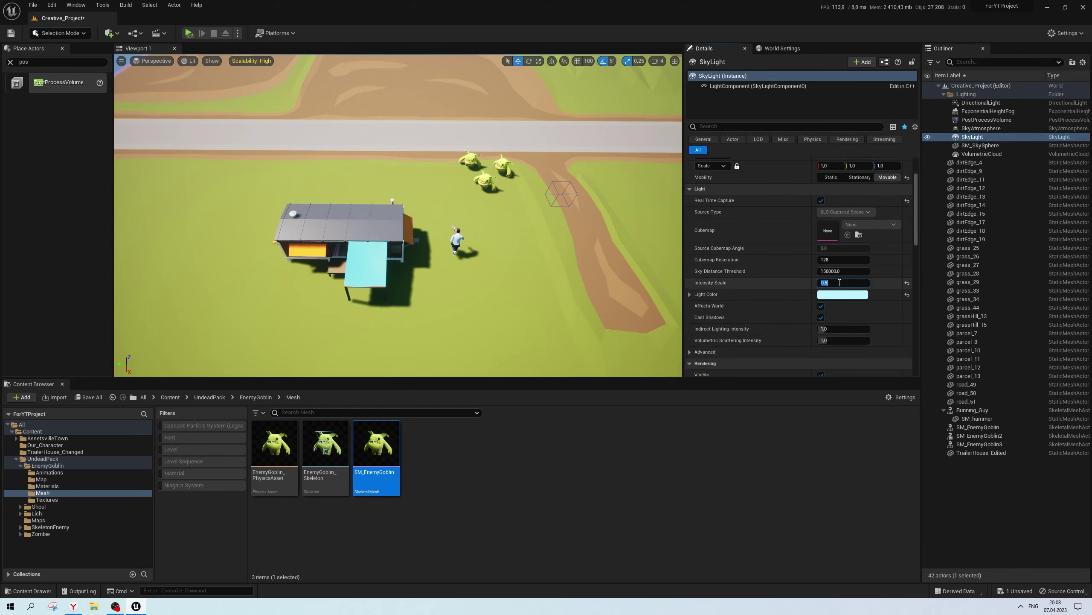
{"action": "left_click", "coordinate": [842, 296]}
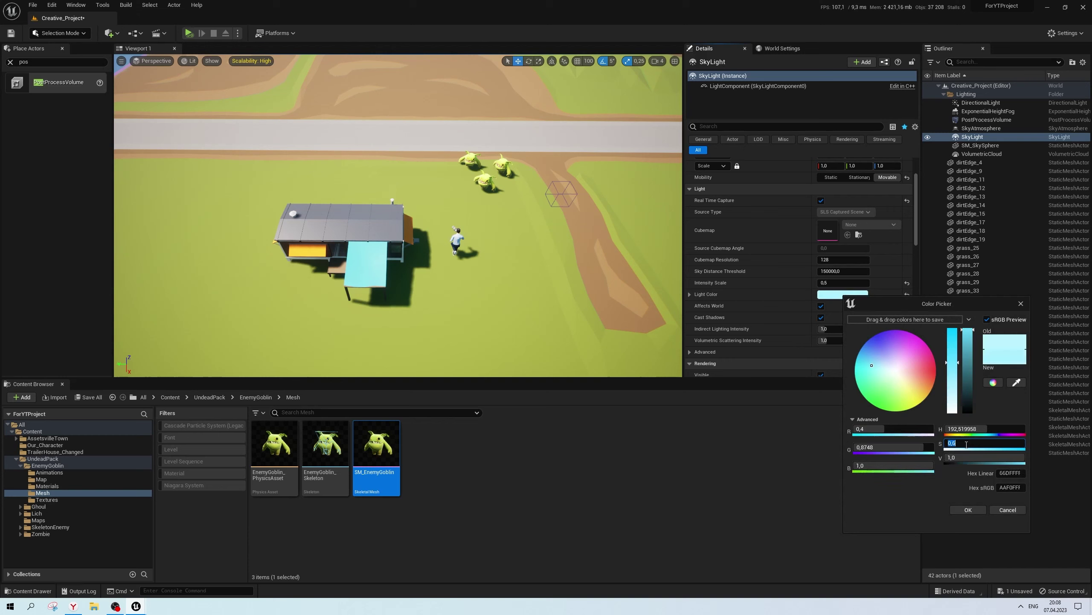
{"action": "type", "text": "1"}
{"action": "key", "text": "Return"}
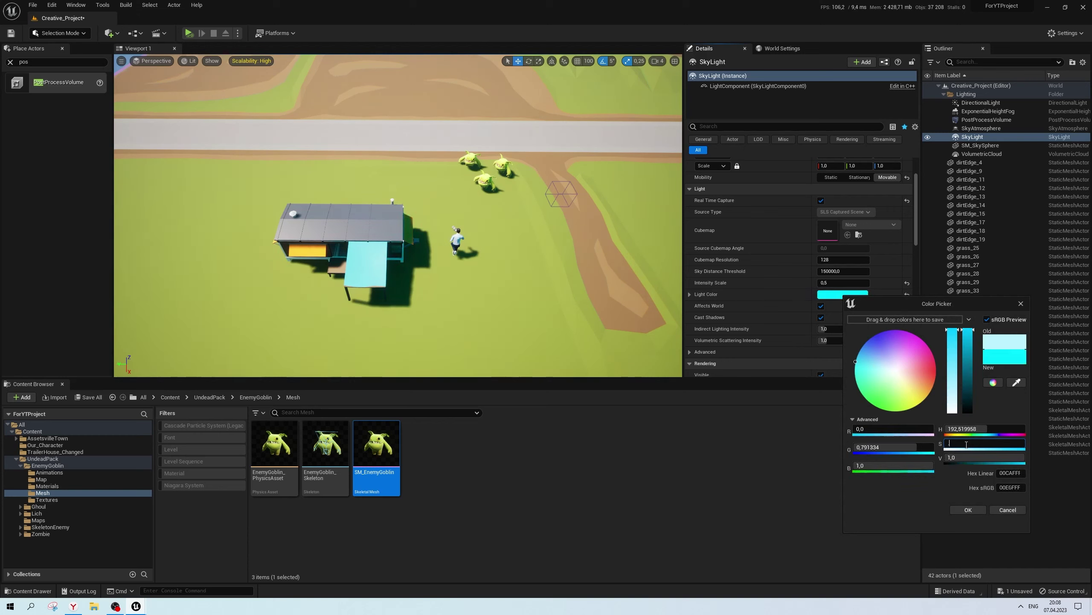
{"action": "type", "text": "0,7"}
{"action": "key", "text": "Return"}
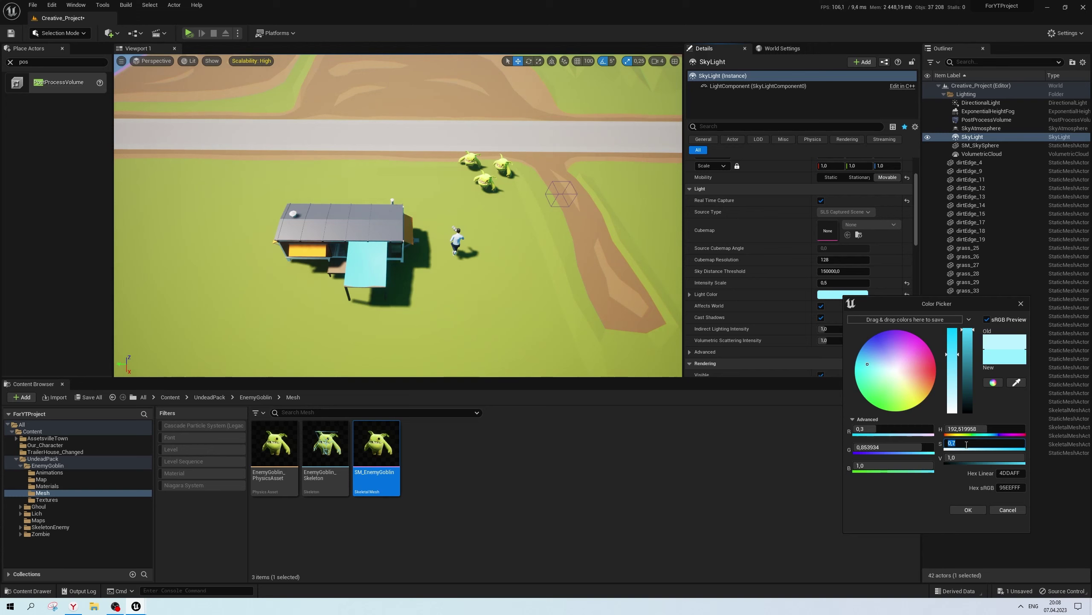
{"action": "left_click", "coordinate": [968, 509]}
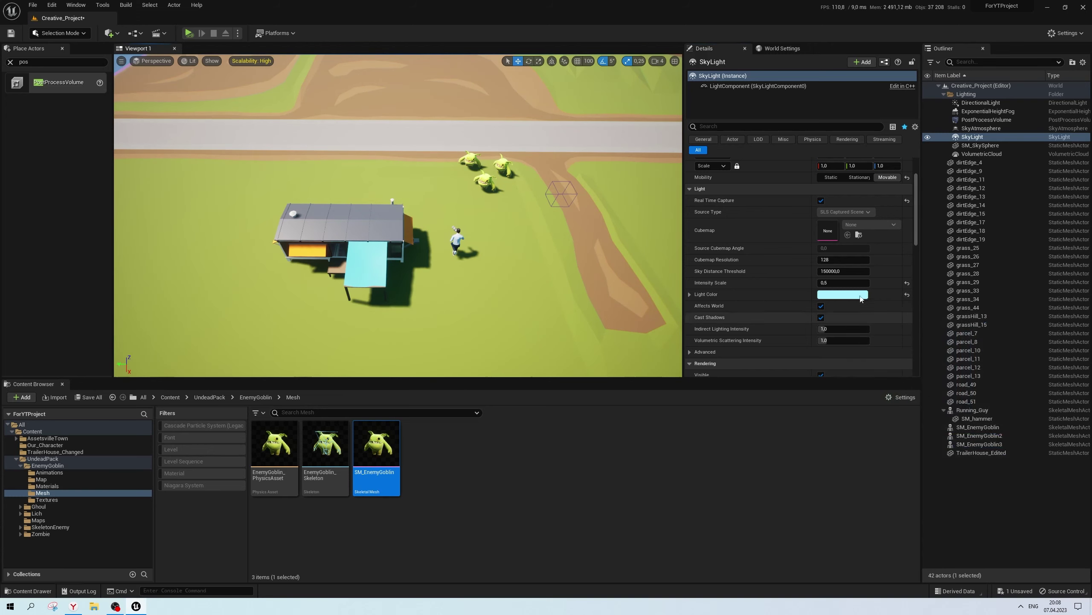
Adjust the sky light's Intensity Scale, trying 1,0 and 0,5
{"action": "left_click", "coordinate": [854, 283]}
{"action": "type", "text": "1"}
{"action": "key", "text": "Return"}
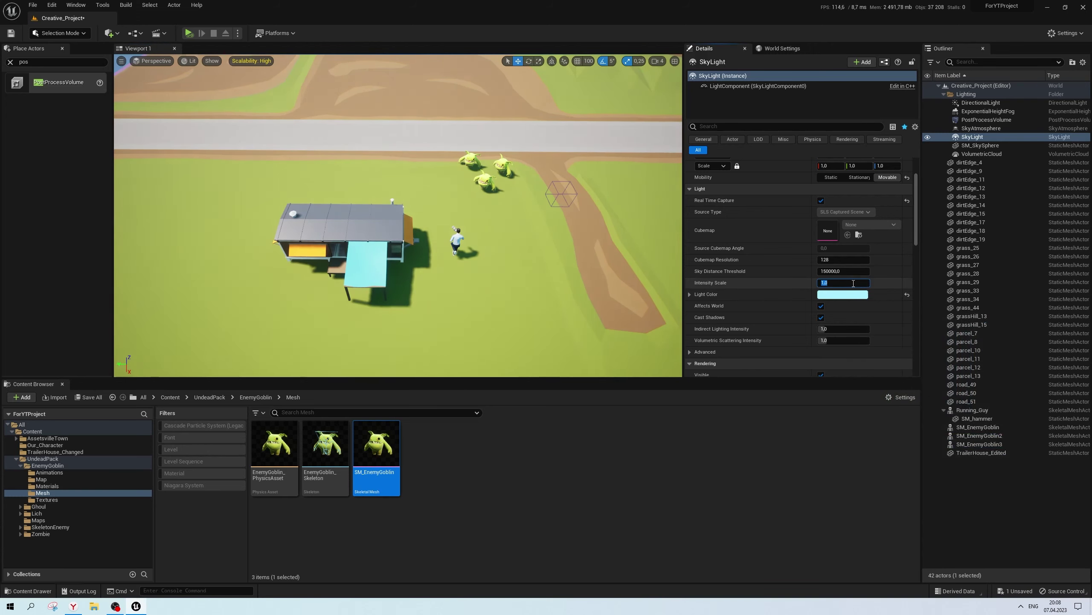
{"action": "type", "text": "0,5"}
{"action": "key", "text": "Return"}
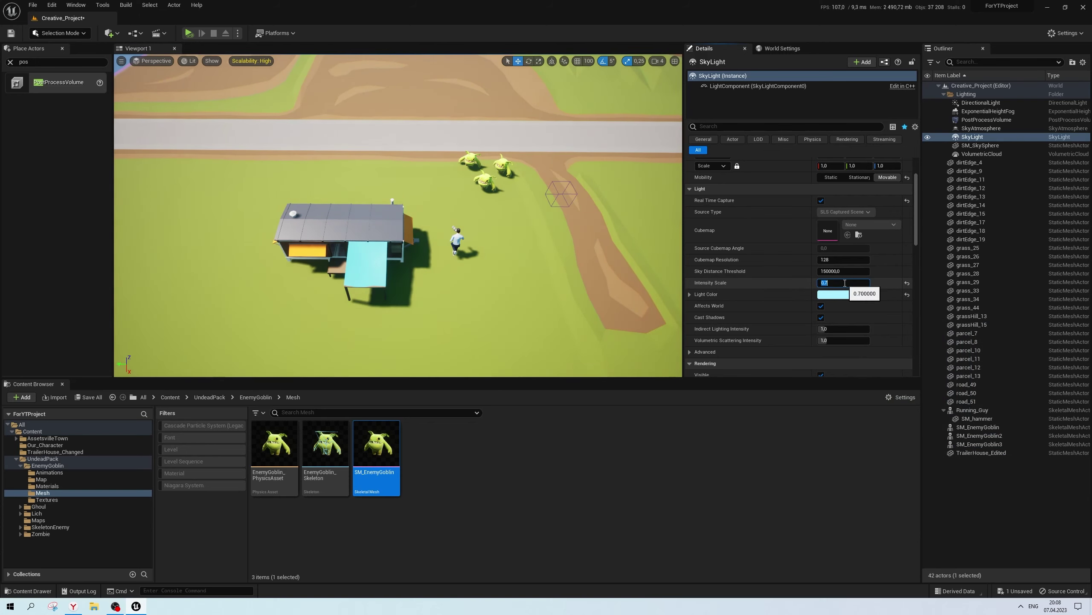
{"action": "right_click_drag", "start_coordinate": [516, 280], "coordinate": [512, 270]}
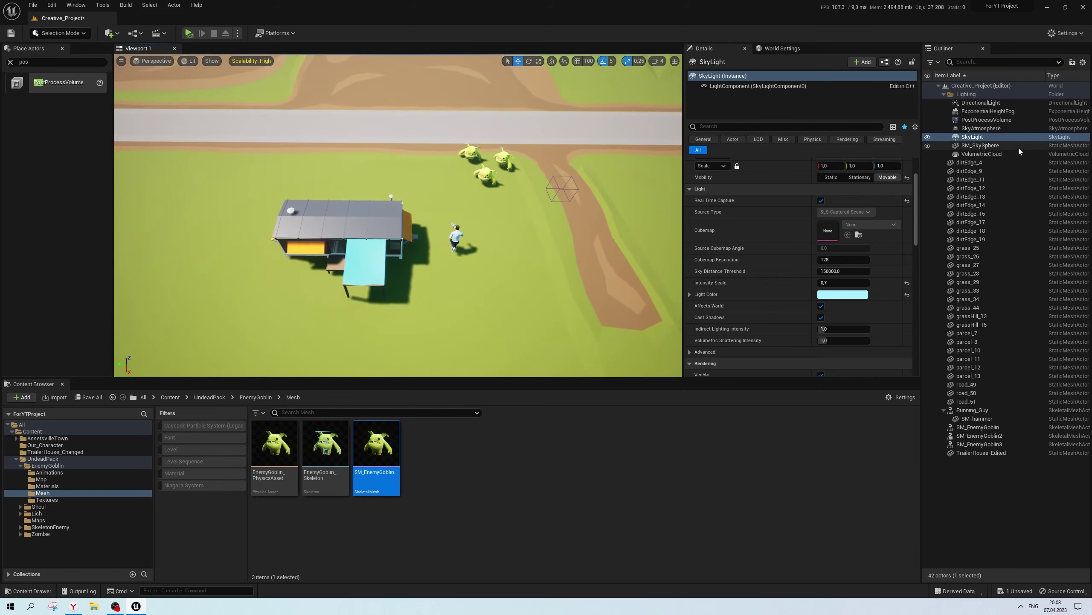
Set the directional light to 0,33 lux and confirm the sky light's Intensity Scale of 0,5
{"action": "left_click", "coordinate": [982, 103]}
{"action": "left_click", "coordinate": [844, 200]}
{"action": "type", "text": "0,0 lux"}
{"action": "key", "text": "Return"}
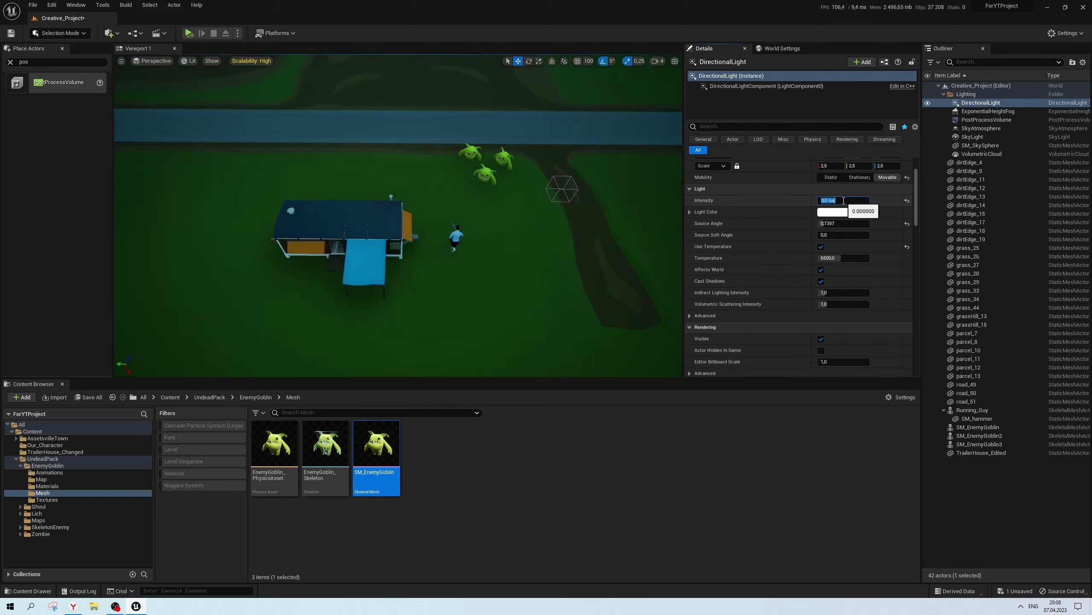
{"action": "type", "text": "0,3"}
{"action": "key", "text": "Return"}
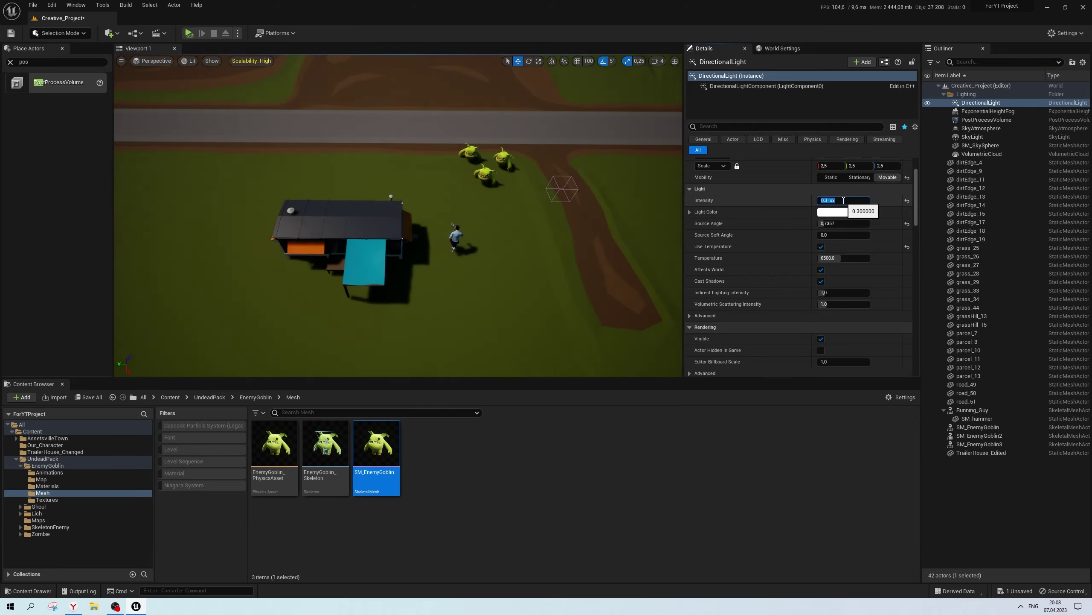
{"action": "key", "text": "BackSpace"}
{"action": "type", "text": "0,33"}
{"action": "key", "text": "Return"}
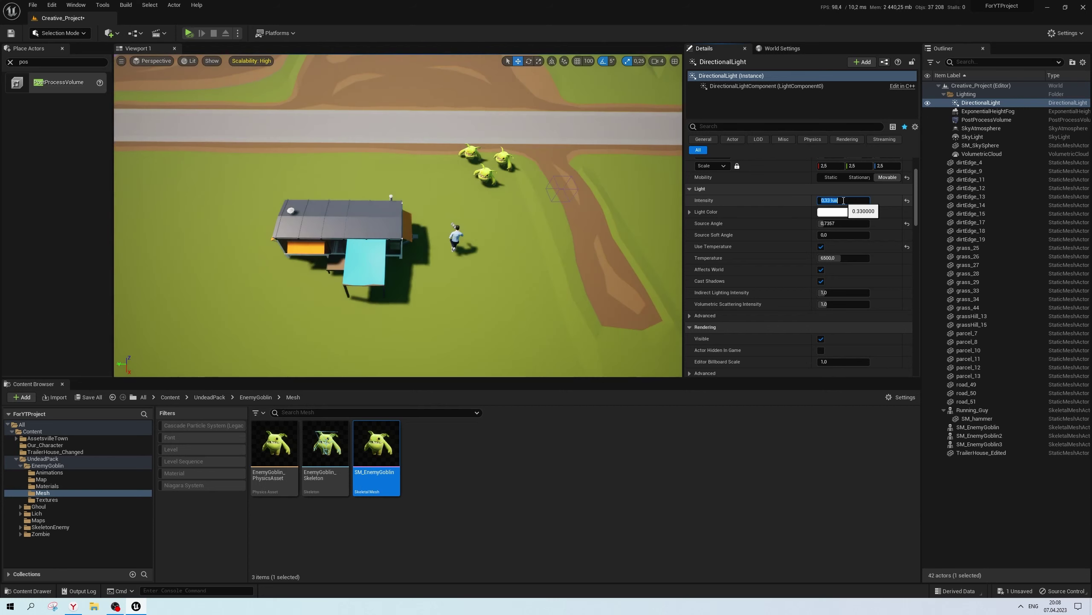
{"action": "left_click", "coordinate": [973, 137]}
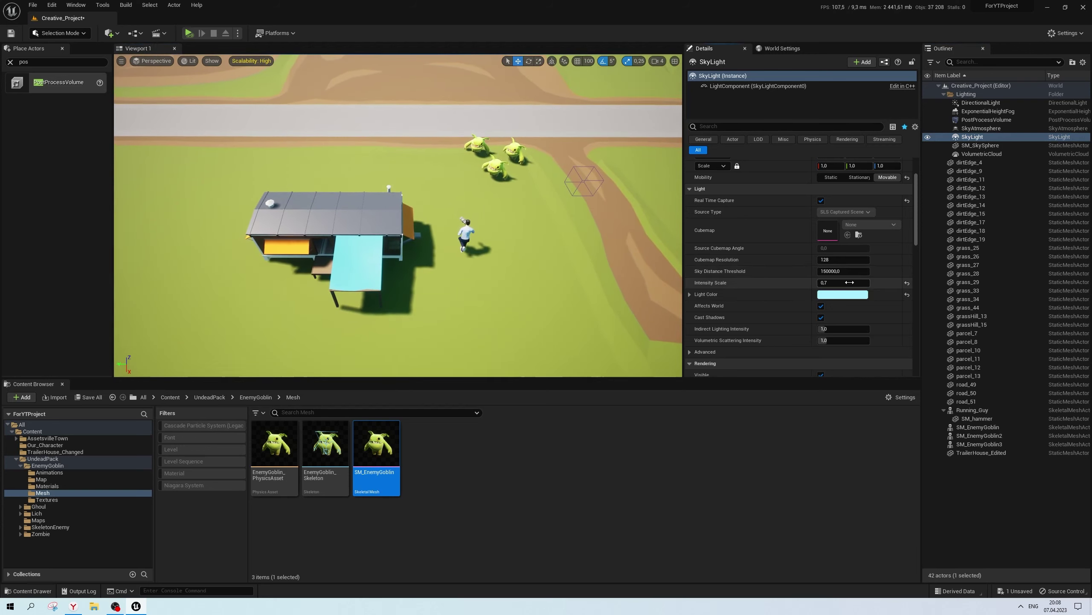
{"action": "type", "text": "0,5"}
{"action": "key", "text": "Return"}
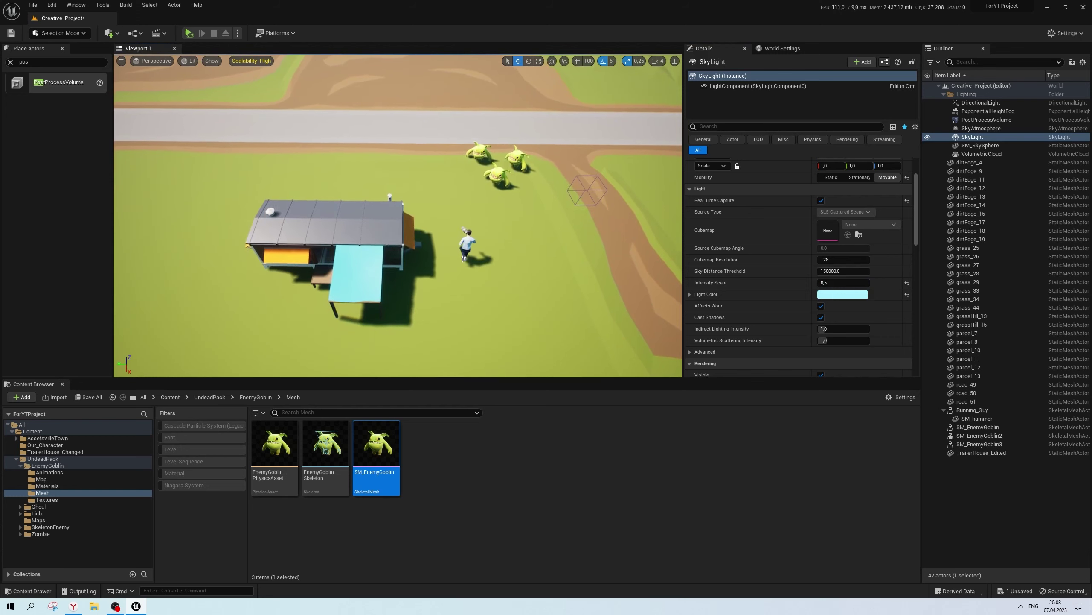
Re-aim the directional light by adjusting its Y and Z rotation so the shadows move
{"action": "left_click", "coordinate": [981, 102]}
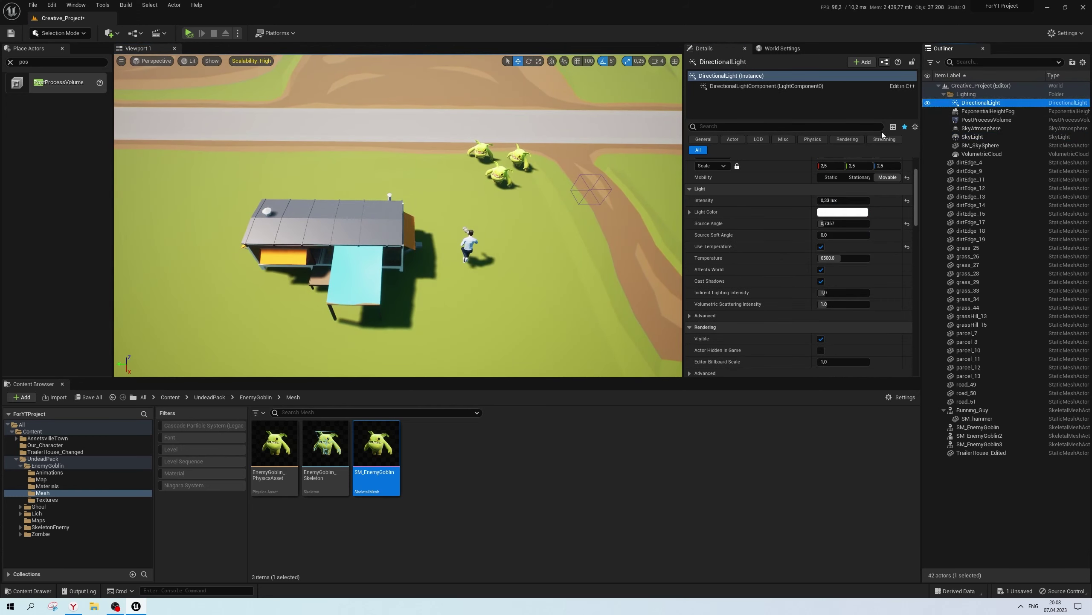
{"action": "left_click", "coordinate": [859, 209]}
{"action": "mouse_move", "coordinate": [860, 208]}
{"action": "left_mouse_down"}
{"action": "mouse_move", "coordinate": [843, 209]}
{"action": "mouse_move", "coordinate": [873, 209]}
{"action": "left_mouse_up"}
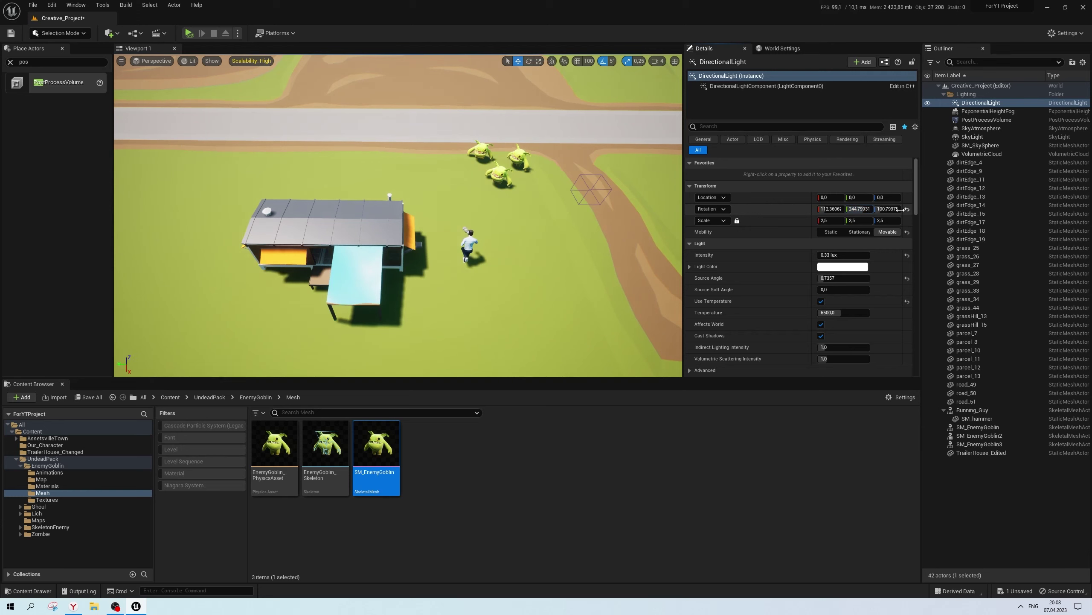
{"action": "mouse_move", "coordinate": [889, 208]}
{"action": "left_mouse_down"}
{"action": "mouse_move", "coordinate": [901, 209]}
{"action": "mouse_move", "coordinate": [880, 208]}
{"action": "left_mouse_up"}
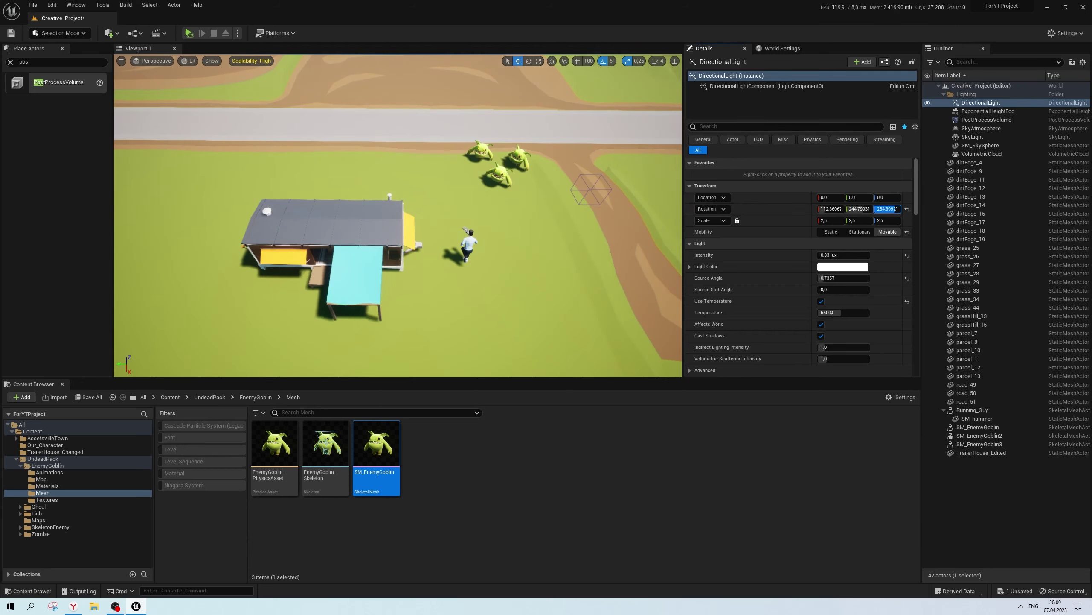
{"action": "mouse_move", "coordinate": [397, 215]}
{"action": "right_mouse_down"}
{"action": "mouse_move", "coordinate": [379, 189]}
{"action": "mouse_move", "coordinate": [370, 202]}
{"action": "mouse_move", "coordinate": [361, 194]}
{"action": "right_mouse_up"}
{"action": "mouse_move", "coordinate": [887, 209]}
{"action": "left_mouse_down"}
{"action": "mouse_move", "coordinate": [897, 209]}
{"action": "mouse_move", "coordinate": [877, 208]}
{"action": "left_mouse_up"}
Raise the Indirect Lighting Intensity, then undo the change
{"action": "scroll", "coordinate": [800, 258], "scroll_direction": "down", "scroll_amount": 1}
{"action": "left_click_drag", "start_coordinate": [824, 320], "coordinate": [835, 319]}
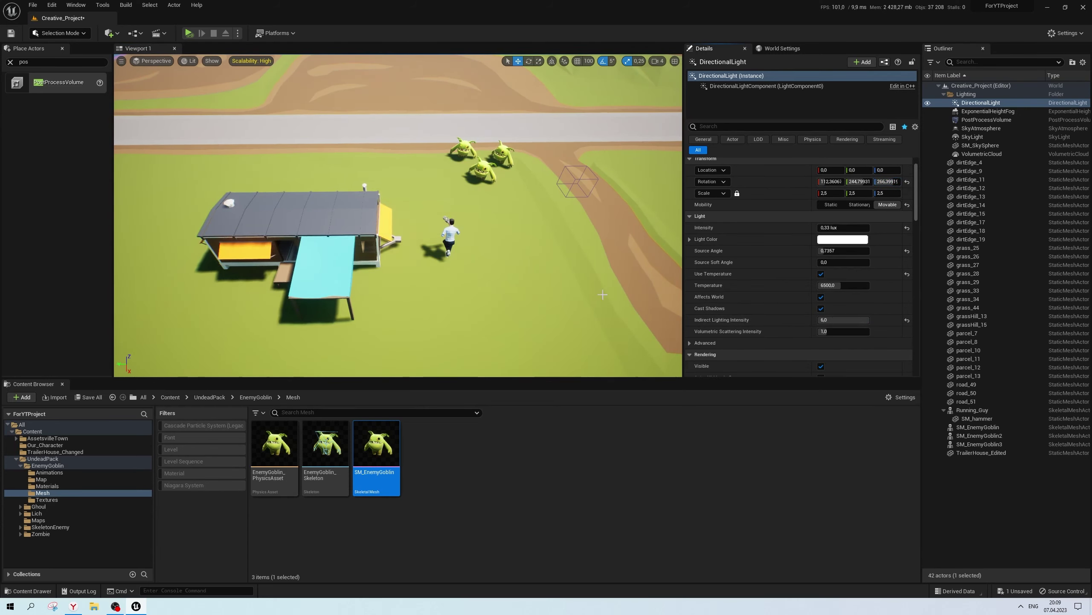
{"action": "key", "text": "ctrl+z"}
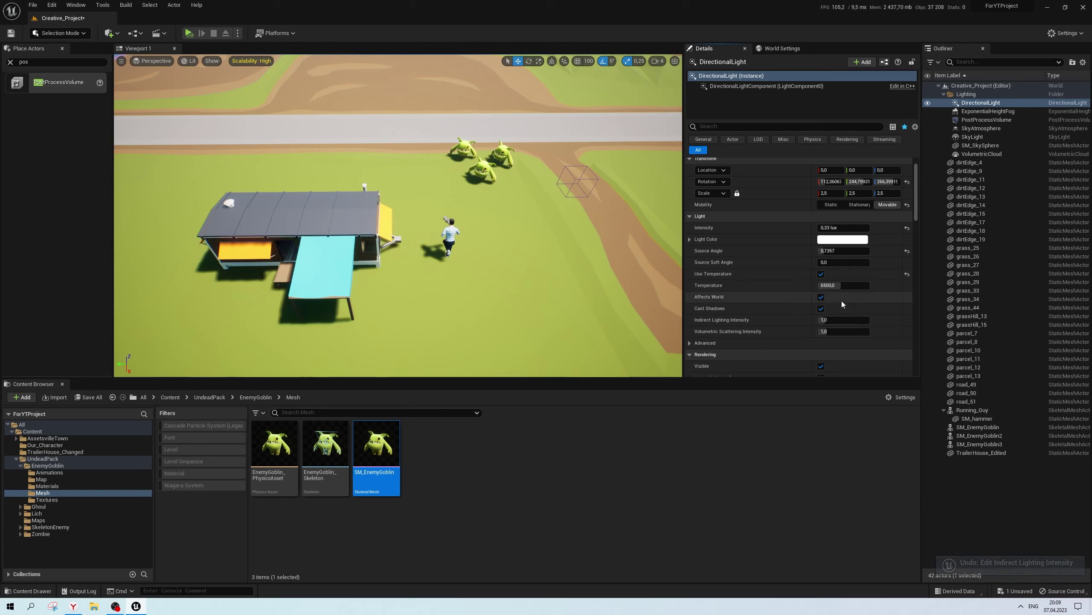
In the light's Advanced section, set Shadow Amount to 0,9 after trying 0,8
{"action": "scroll", "coordinate": [833, 245], "scroll_direction": "down", "scroll_amount": 1}
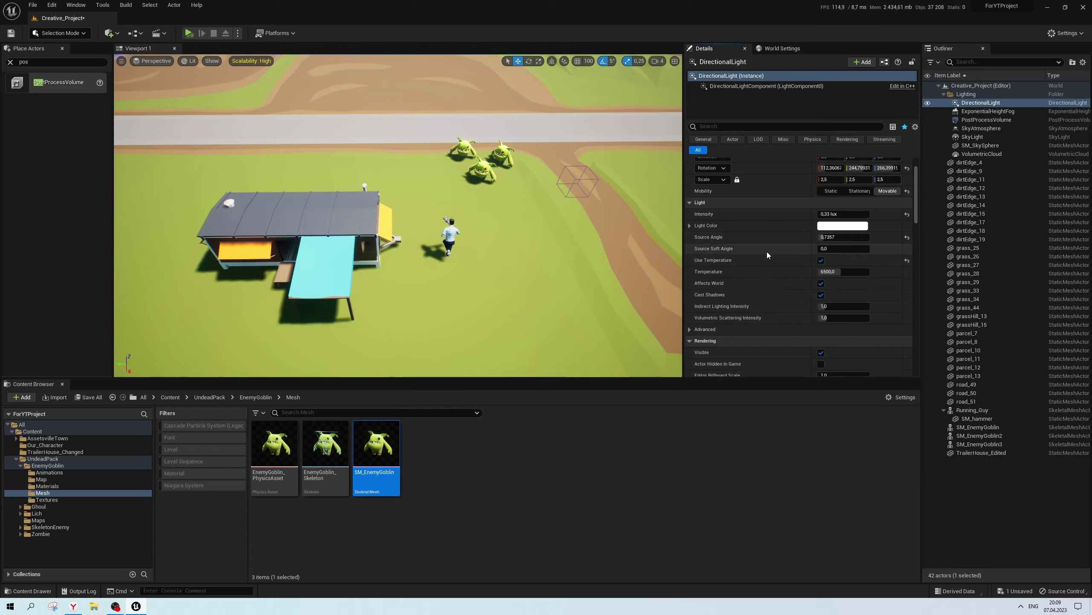
{"action": "scroll", "coordinate": [766, 251], "scroll_direction": "down", "scroll_amount": 3}
{"action": "scroll", "coordinate": [764, 278], "scroll_direction": "down", "scroll_amount": 3}
{"action": "scroll", "coordinate": [764, 278], "scroll_direction": "down", "scroll_amount": 3}
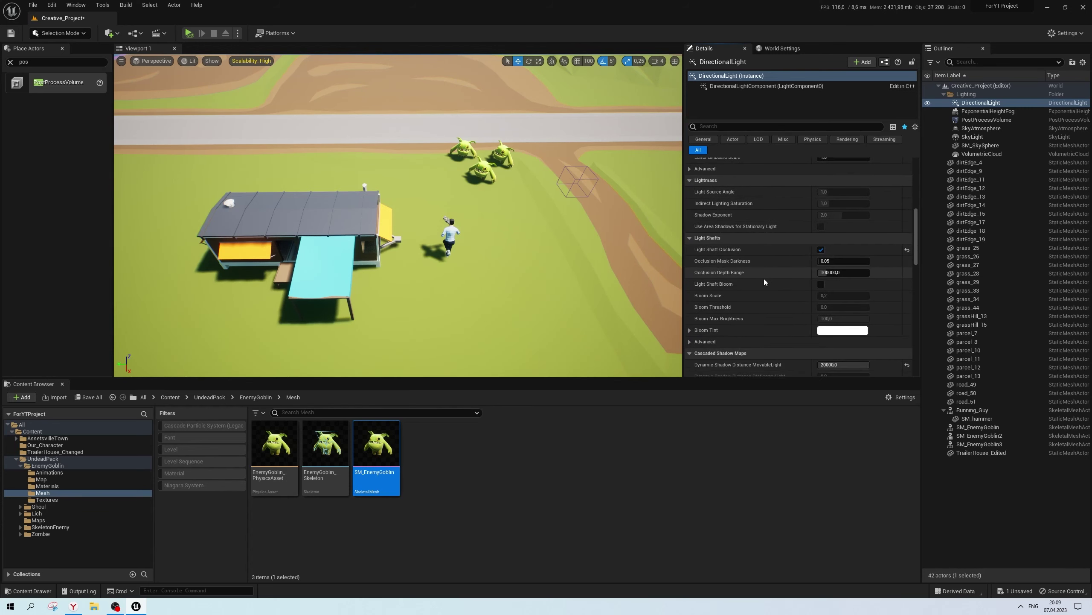
{"action": "scroll", "coordinate": [764, 278], "scroll_direction": "up", "scroll_amount": 6}
{"action": "scroll", "coordinate": [705, 287], "scroll_direction": "up", "scroll_amount": 1}
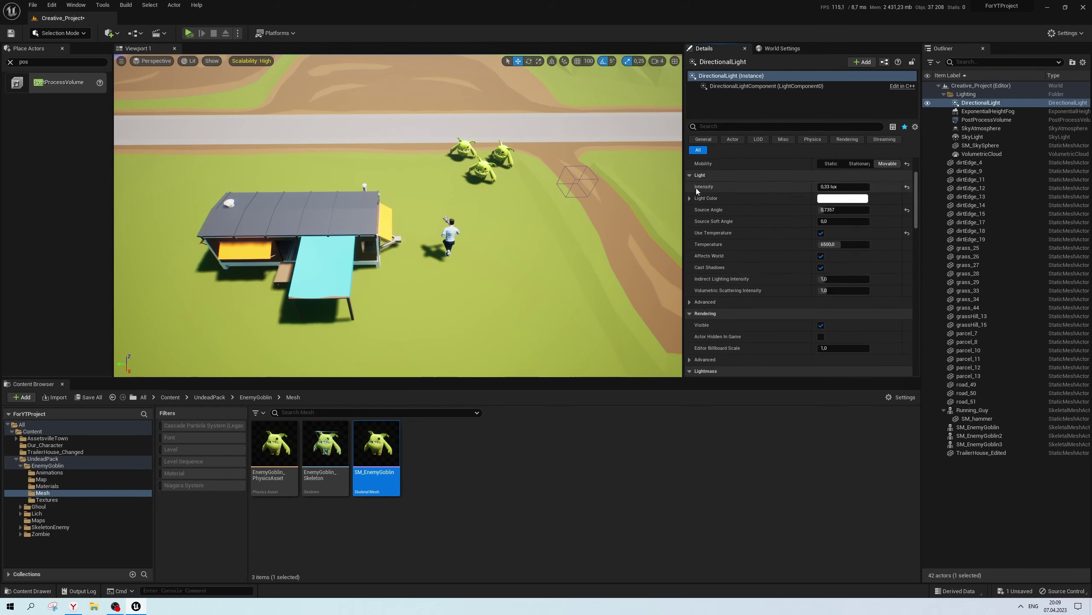
{"action": "left_click", "coordinate": [690, 302]}
{"action": "scroll", "coordinate": [716, 297], "scroll_direction": "down", "scroll_amount": 2}
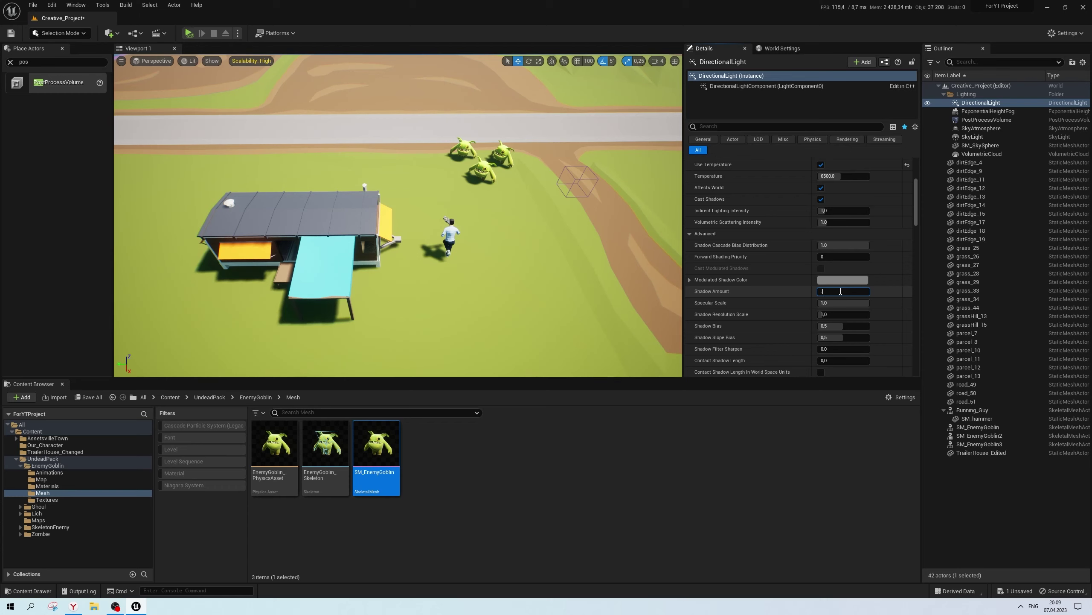
{"action": "type", "text": "0,8"}
{"action": "key", "text": "Return"}
{"action": "type", "text": "0,9"}
{"action": "key", "text": "Return"}
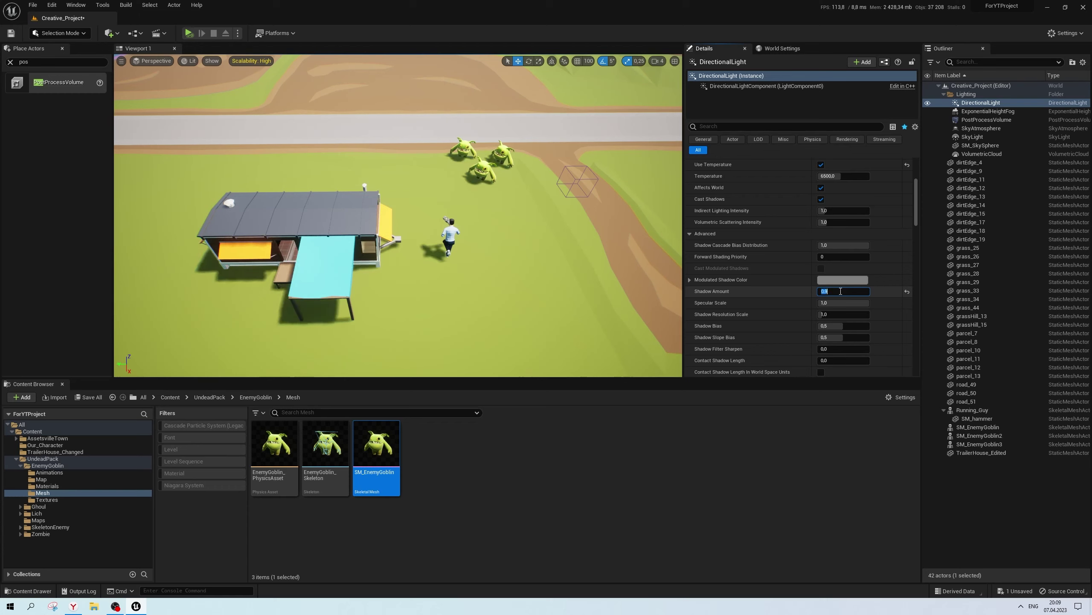
{"action": "right_click_drag", "start_coordinate": [397, 215], "coordinate": [398, 215]}
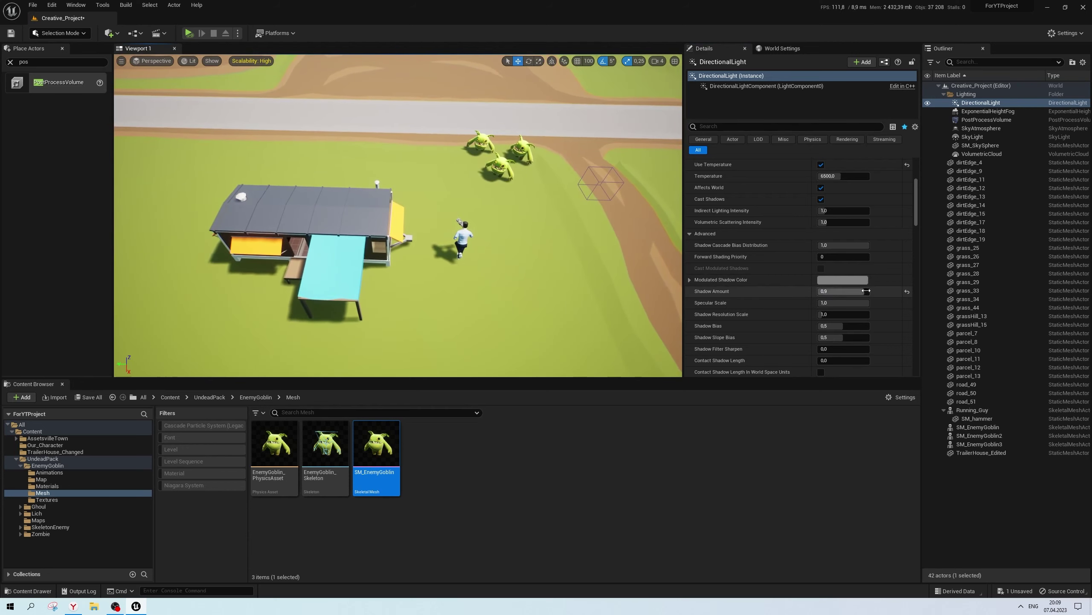
Select the PostProcessVolume and edit its Color Grading Contrast value
{"action": "left_click", "coordinate": [993, 120]}
{"action": "scroll", "coordinate": [783, 288], "scroll_direction": "down", "scroll_amount": 10}
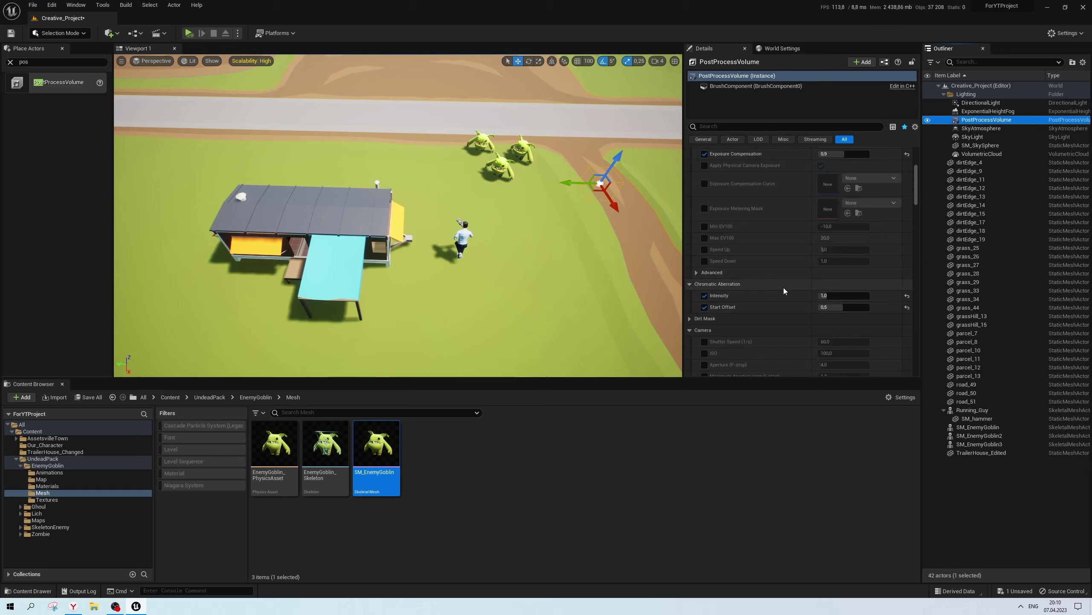
{"action": "scroll", "coordinate": [784, 289], "scroll_direction": "down", "scroll_amount": 2}
{"action": "scroll", "coordinate": [783, 289], "scroll_direction": "down", "scroll_amount": 2}
{"action": "scroll", "coordinate": [780, 289], "scroll_direction": "down", "scroll_amount": 2}
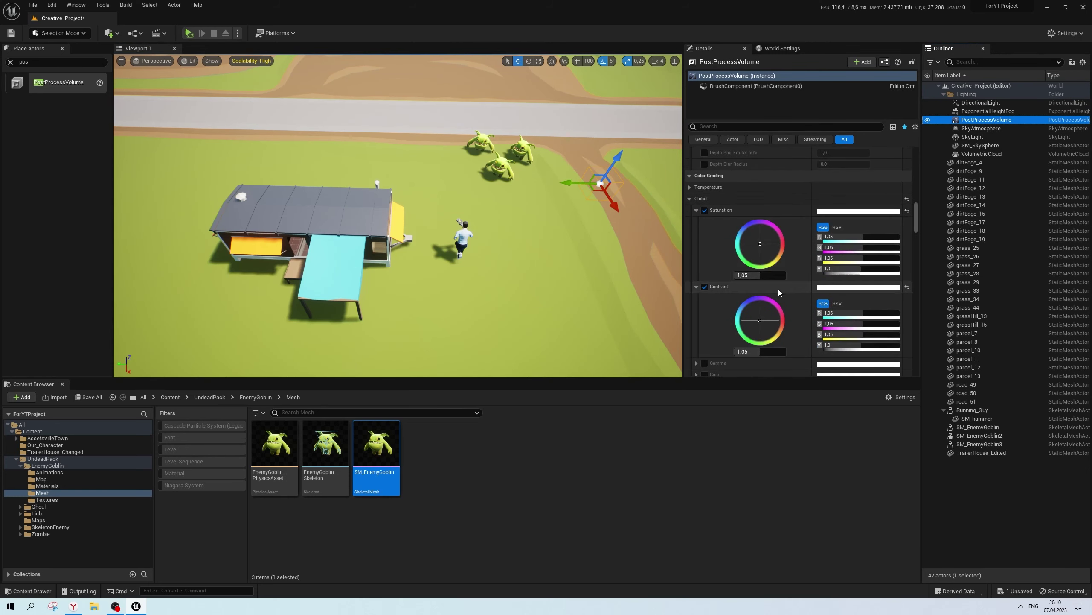
{"action": "scroll", "coordinate": [774, 310], "scroll_direction": "down", "scroll_amount": 2}
{"action": "left_click", "coordinate": [767, 323]}
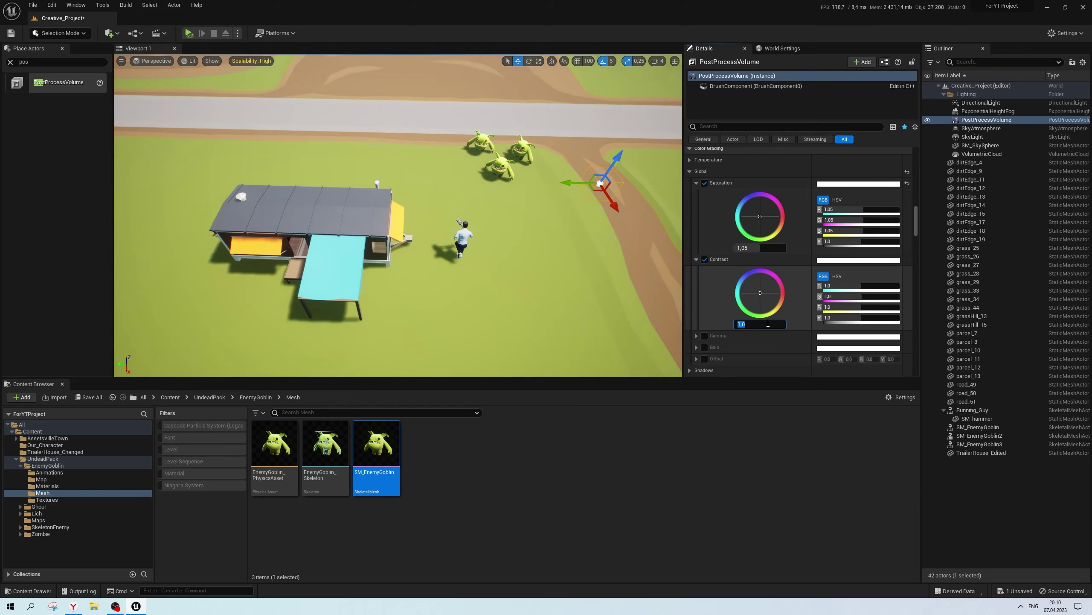
{"action": "type", "text": "1,2"}
{"action": "key", "text": "Return"}
Lower Exposure Compensation to 0,75, review the darker scene, and select the running character
{"action": "right_click_drag", "start_coordinate": [398, 215], "coordinate": [383, 203]}
{"action": "scroll", "coordinate": [729, 235], "scroll_direction": "up", "scroll_amount": 5}
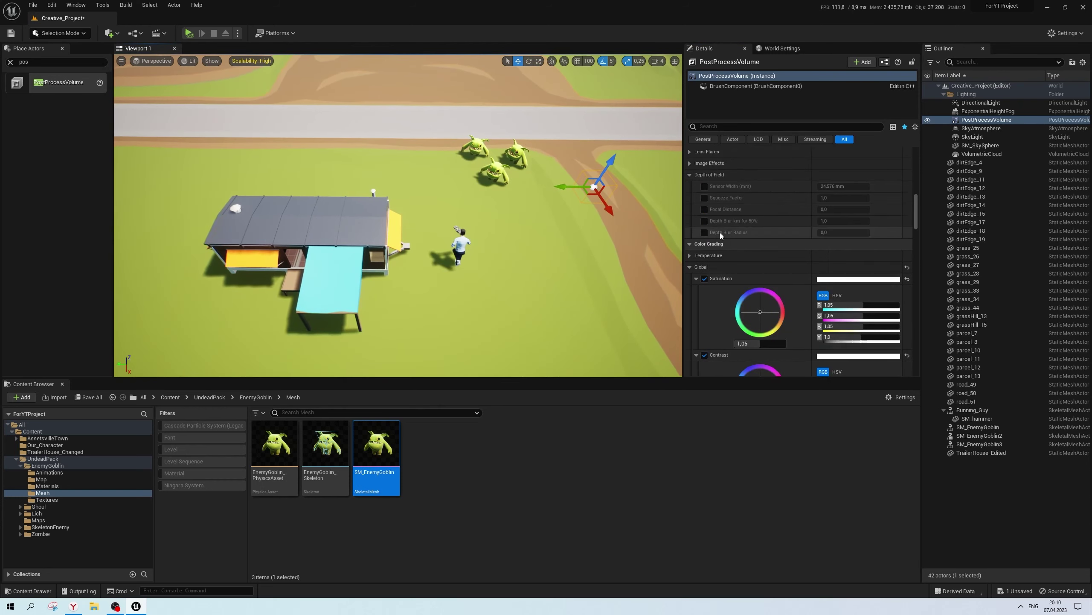
{"action": "scroll", "coordinate": [731, 235], "scroll_direction": "up", "scroll_amount": 10}
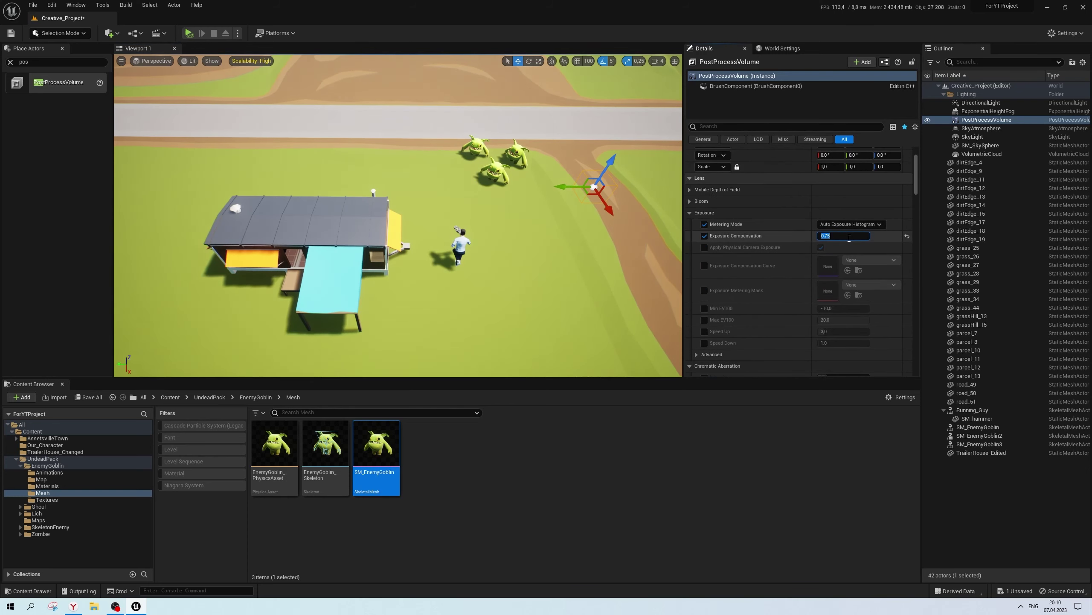
{"action": "right_click_drag", "start_coordinate": [398, 215], "coordinate": [392, 202]}
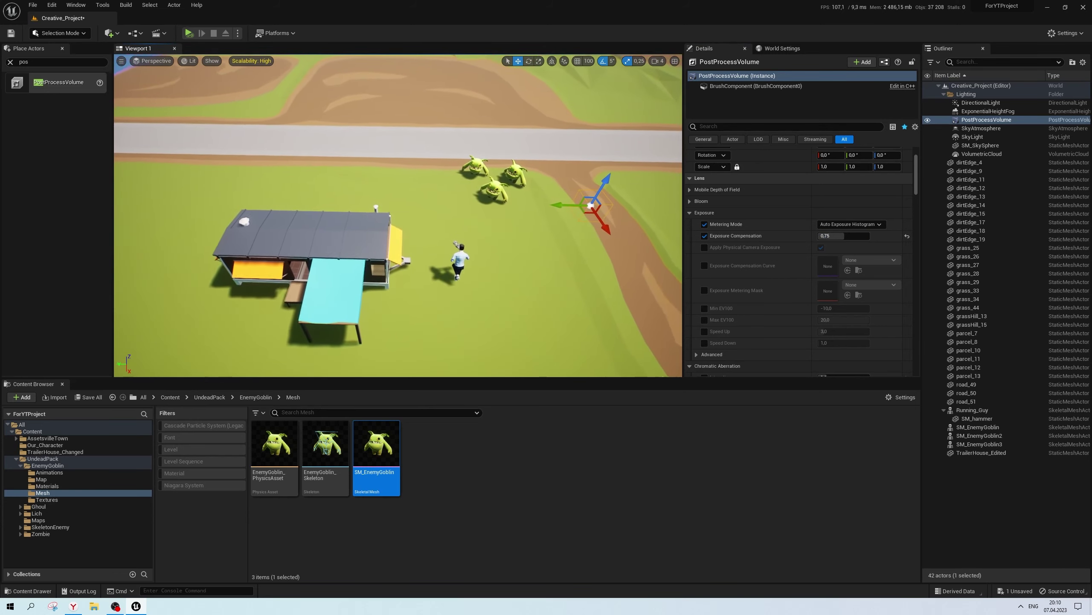
{"action": "right_click_drag", "start_coordinate": [445, 257], "coordinate": [445, 257]}
{"action": "left_click", "coordinate": [466, 257]}
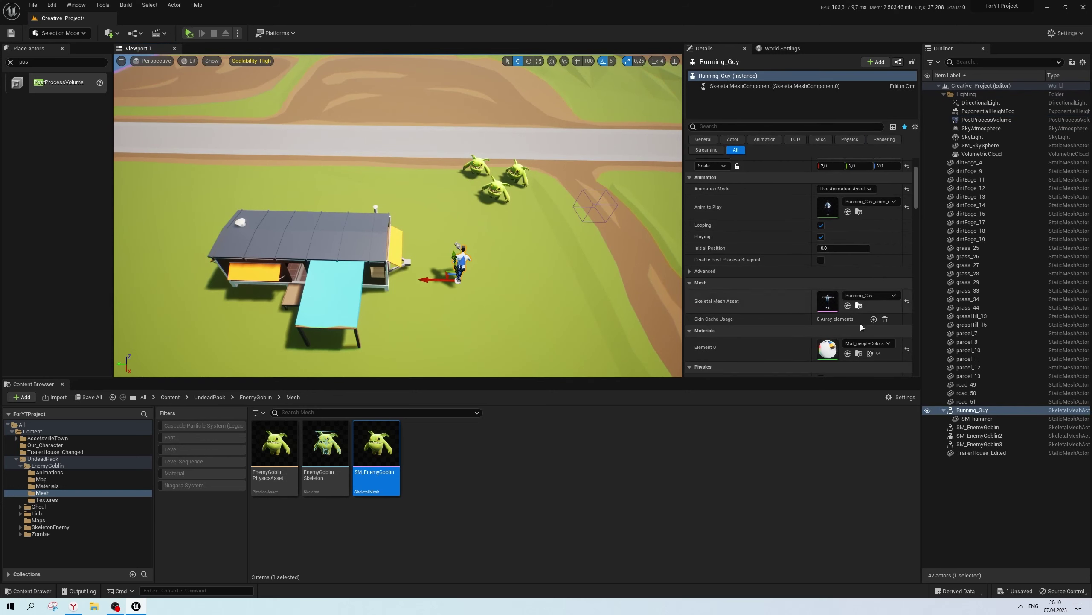
Open Mat_peopleColors from the runner's Details, change the 0,1 Constant to 0, and apply
{"action": "double_click", "coordinate": [828, 349]}
{"action": "scroll", "coordinate": [494, 354], "scroll_direction": "up", "scroll_amount": 3}
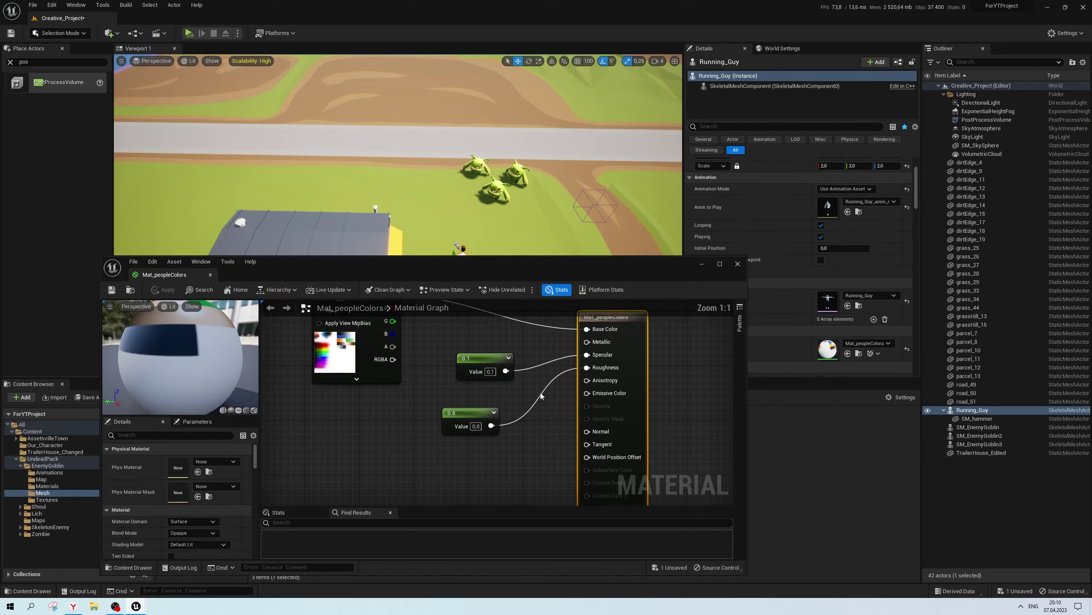
{"action": "left_click_drag", "start_coordinate": [473, 263], "coordinate": [464, 312]}
{"action": "left_click", "coordinate": [571, 155]}
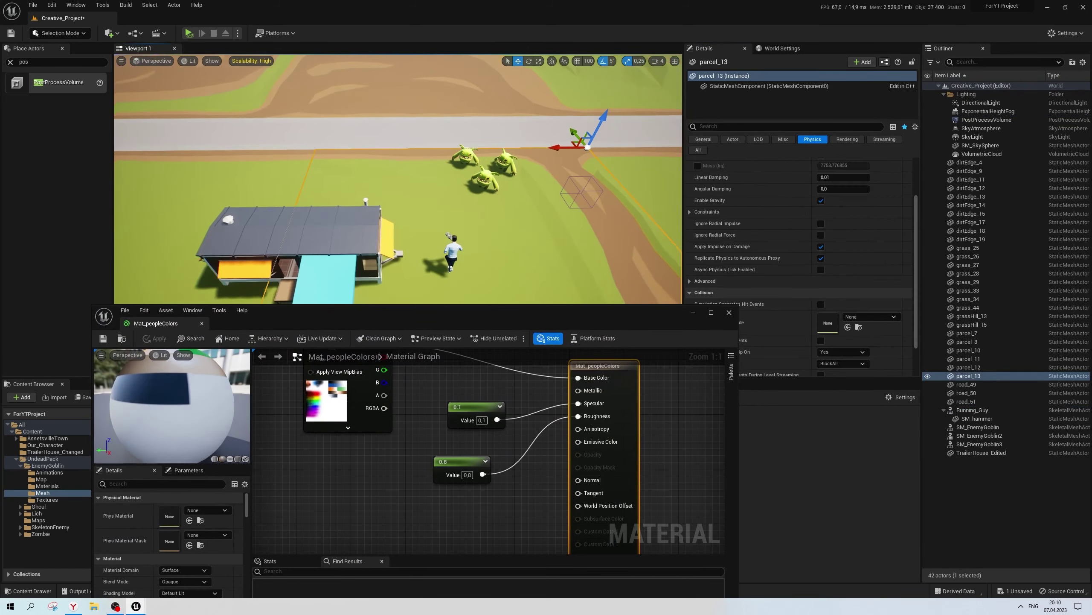
{"action": "right_click_drag", "start_coordinate": [572, 155], "coordinate": [572, 155]}
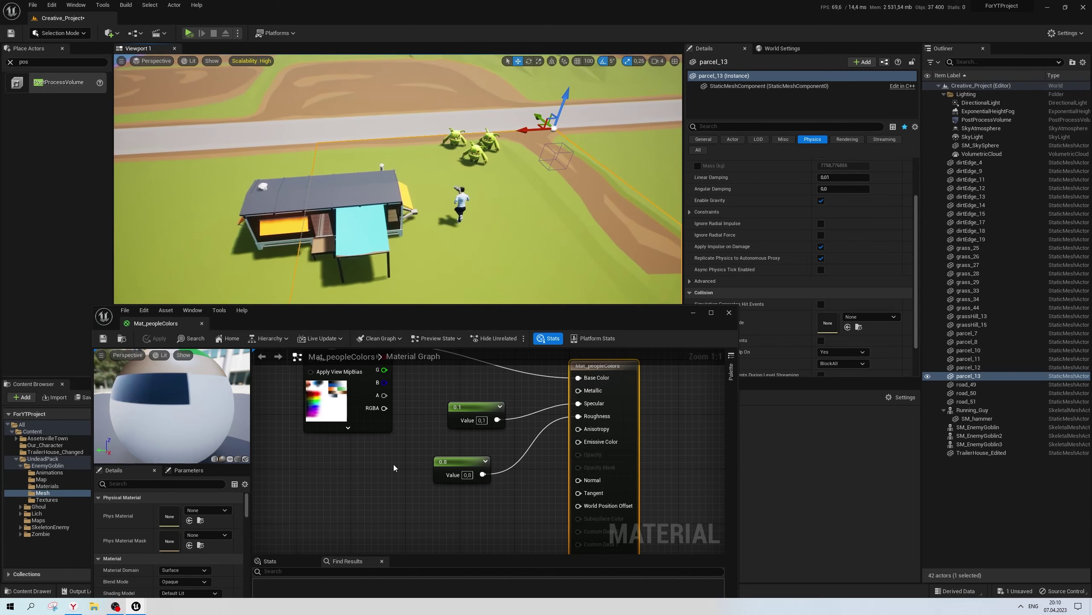
{"action": "mouse_move", "coordinate": [393, 466]}
{"action": "right_mouse_down"}
{"action": "mouse_move", "coordinate": [411, 507]}
{"action": "mouse_move", "coordinate": [411, 469]}
{"action": "right_mouse_up"}
{"action": "left_click", "coordinate": [499, 423]}
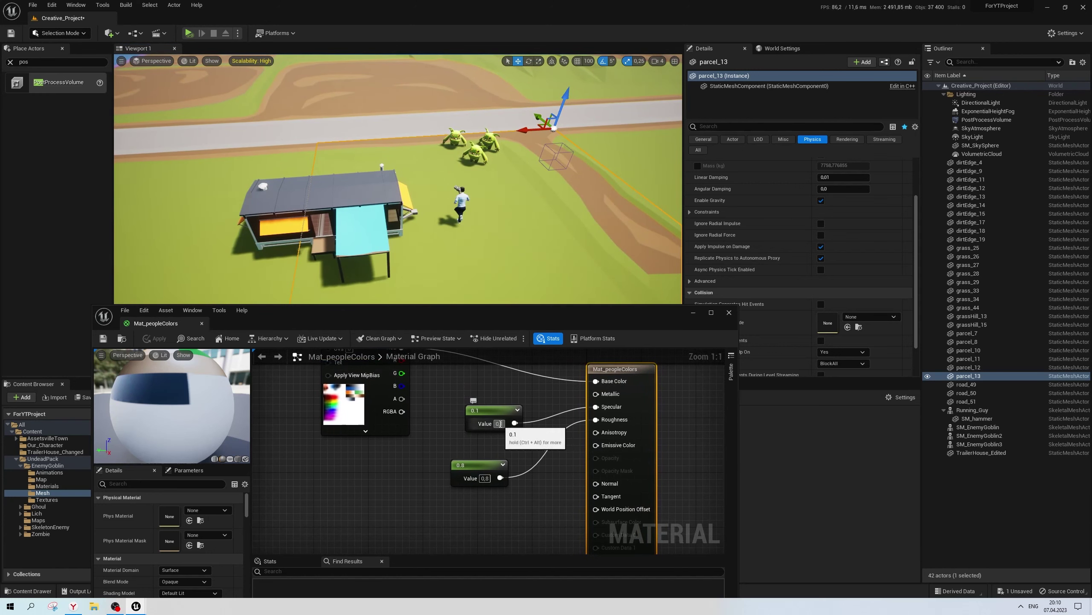
{"action": "type", "text": "0"}
{"action": "key", "text": "Return"}
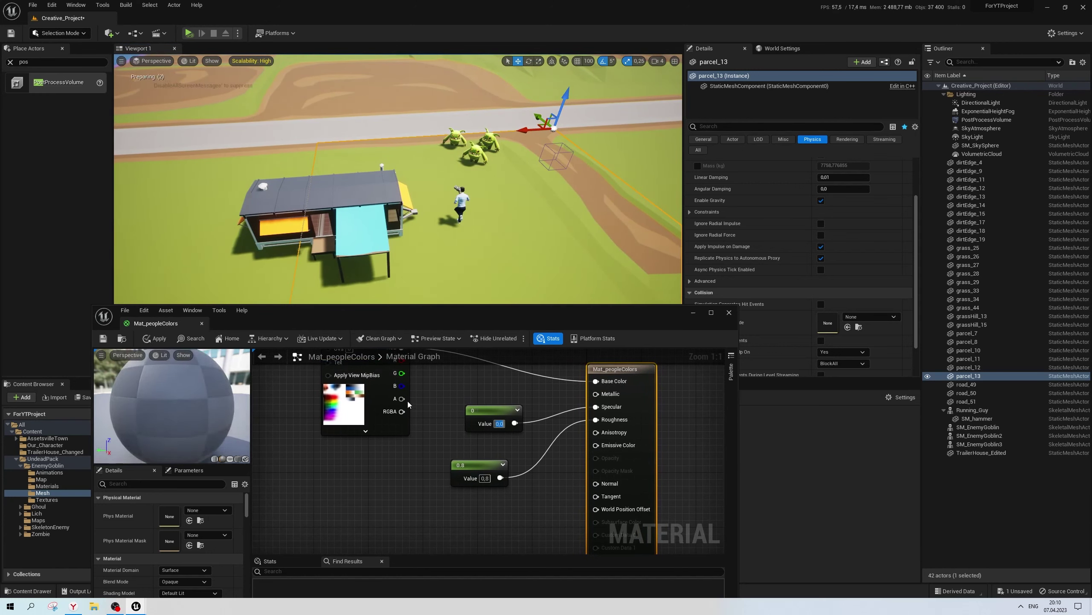
{"action": "left_click", "coordinate": [155, 338]}
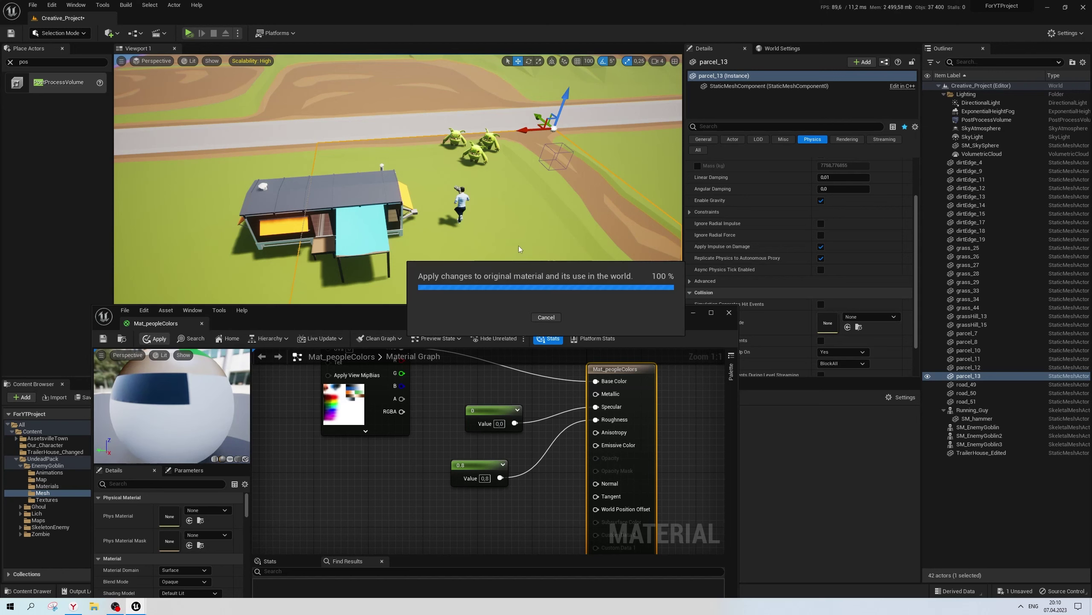
{"action": "right_click_drag", "start_coordinate": [504, 233], "coordinate": [504, 233]}
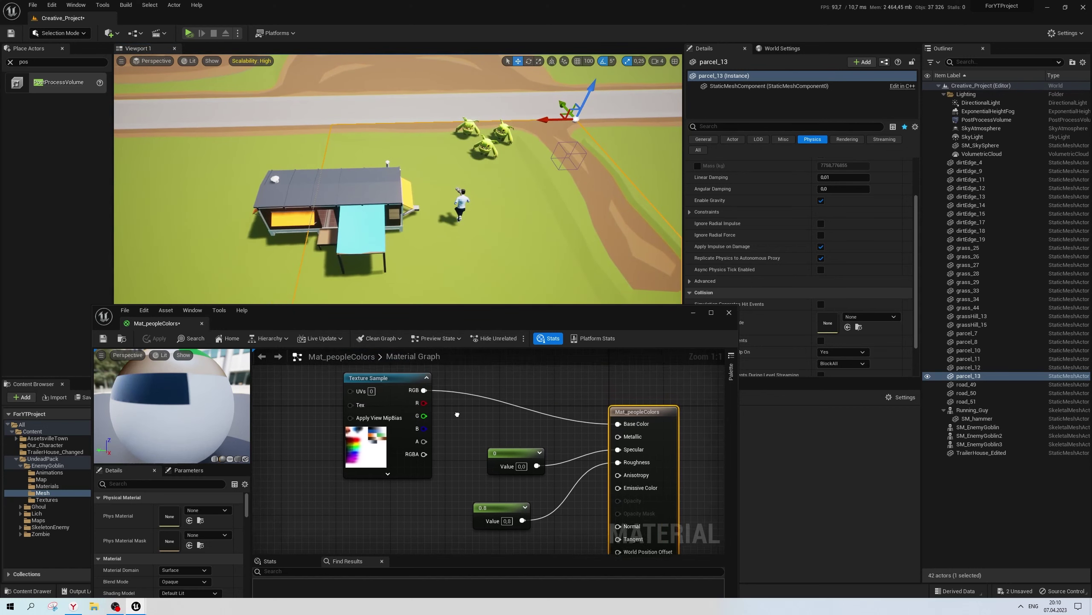
Reposition the Texture Sample node, then add and delete a Multiply node on its RGB output
{"action": "right_click_drag", "start_coordinate": [357, 378], "coordinate": [388, 438]}
{"action": "left_click", "coordinate": [315, 395]}
{"action": "left_click_drag", "start_coordinate": [315, 396], "coordinate": [309, 397]}
{"action": "left_click", "coordinate": [412, 413]}
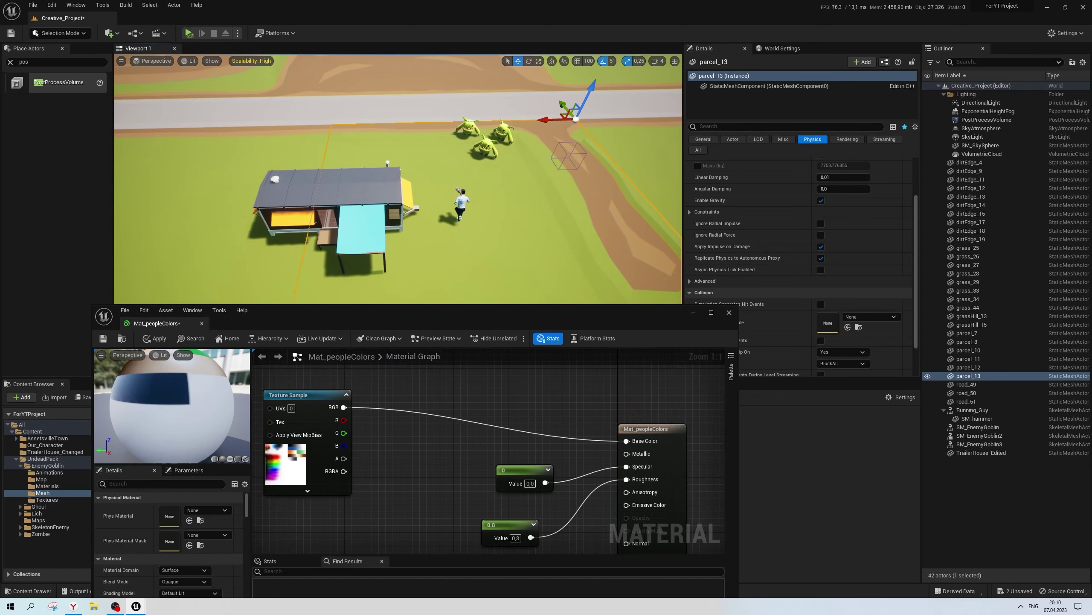
{"action": "right_click_drag", "start_coordinate": [402, 414], "coordinate": [464, 427]}
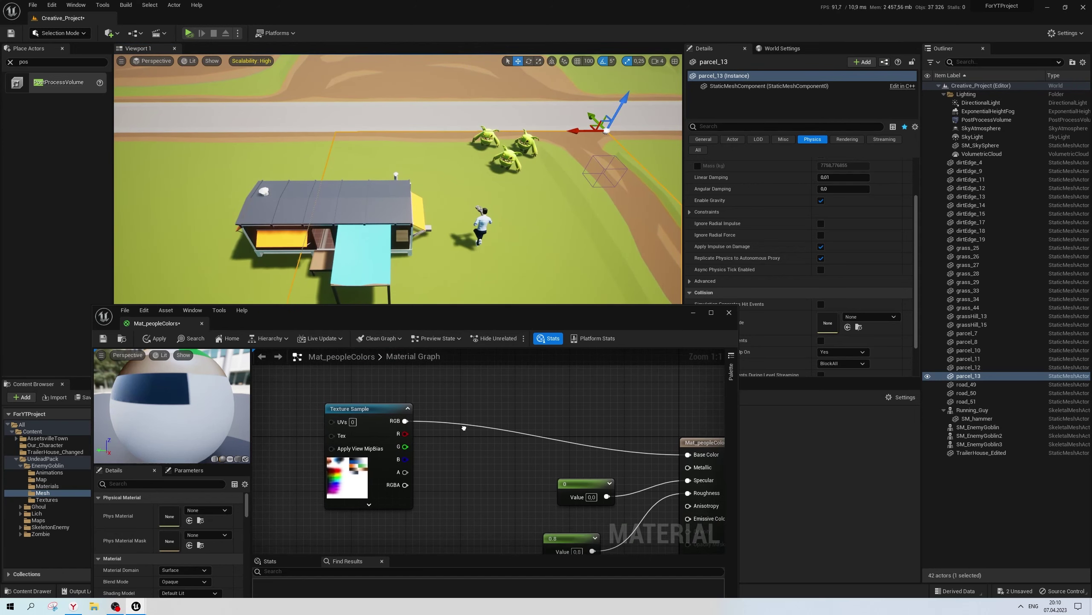
{"action": "mouse_move", "coordinate": [396, 421]}
{"action": "left_mouse_down"}
{"action": "mouse_move", "coordinate": [368, 421]}
{"action": "mouse_move", "coordinate": [466, 424]}
{"action": "left_mouse_up"}
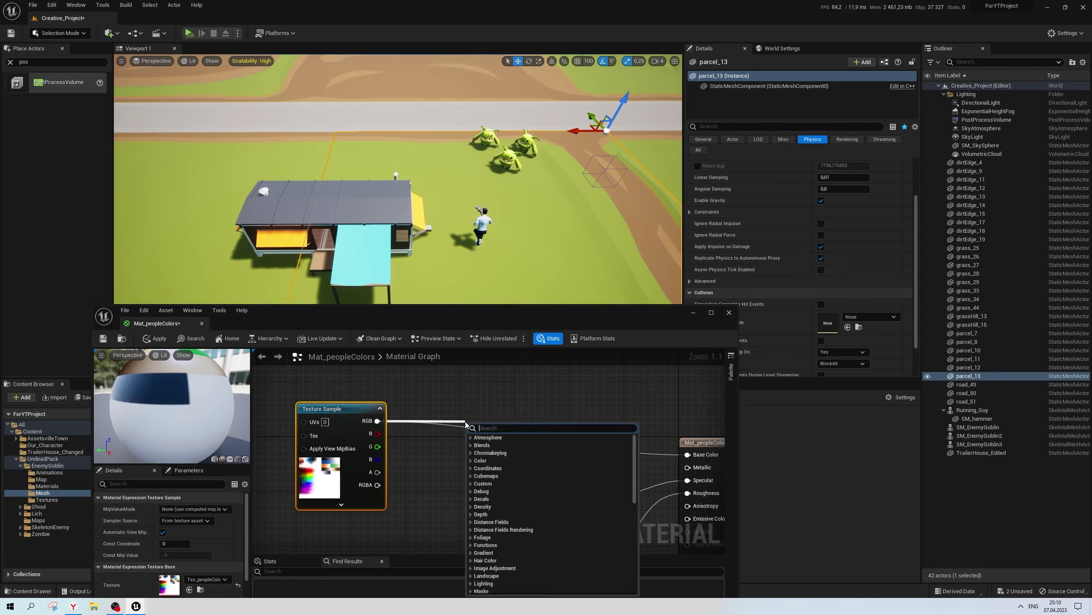
{"action": "type", "text": "multiply"}
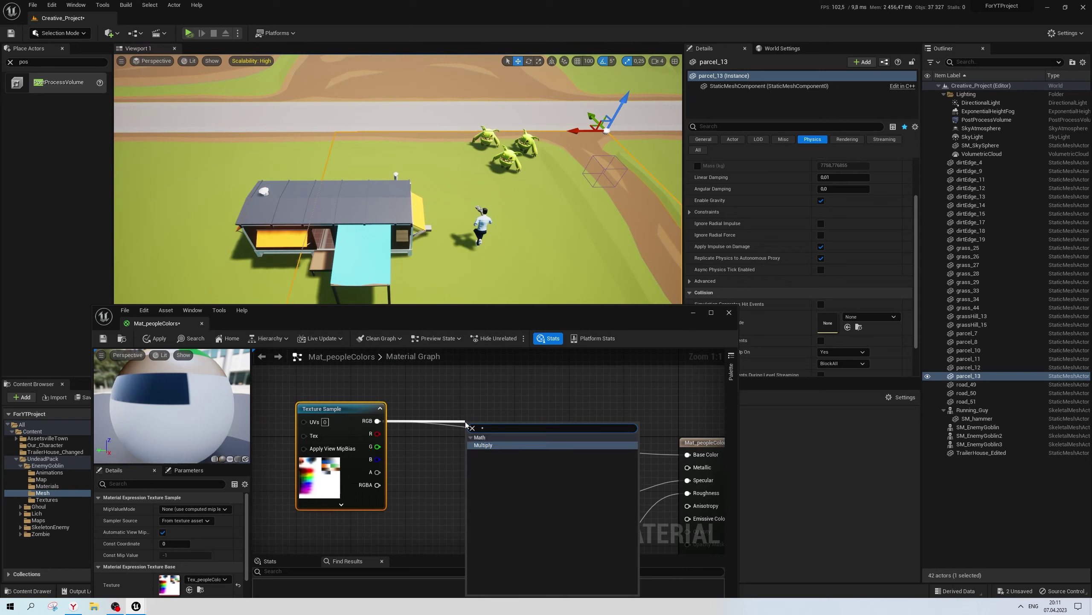
{"action": "key", "text": "Return"}
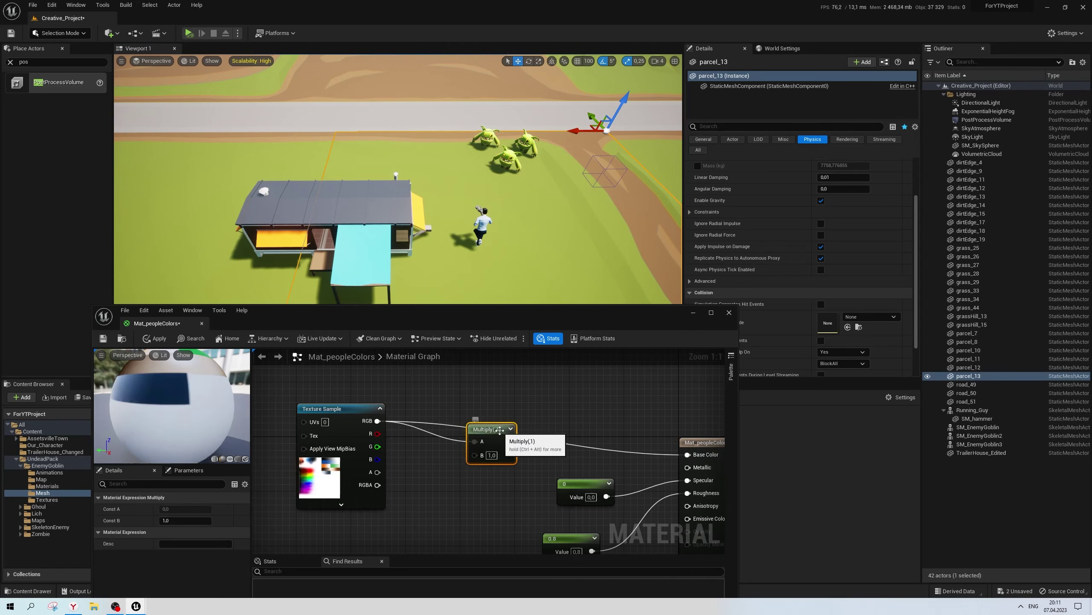
{"action": "key", "text": "Delete"}
Add a Lerp node from the texture's RGB output and wire it into Base Color
{"action": "left_click_drag", "start_coordinate": [377, 421], "coordinate": [468, 408]}
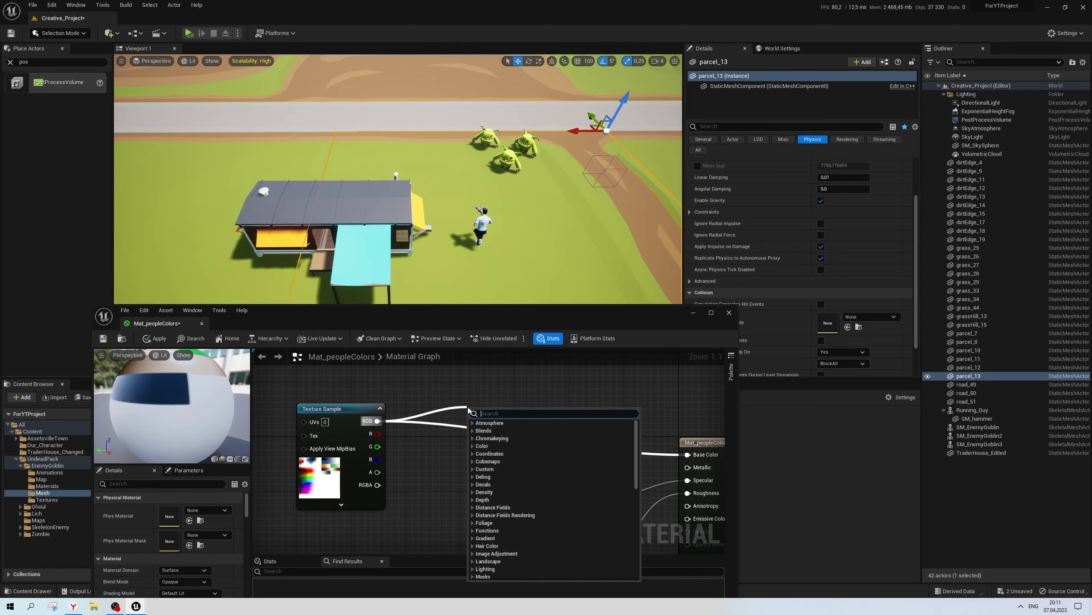
{"action": "type", "text": "lerp"}
{"action": "left_click", "coordinate": [511, 433]}
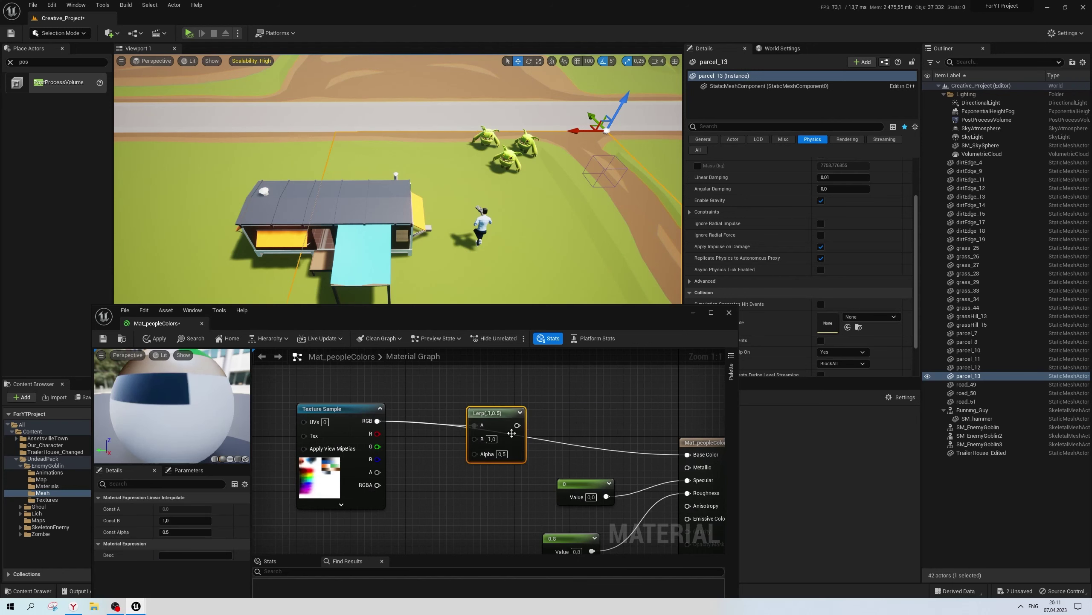
{"action": "left_click_drag", "start_coordinate": [518, 425], "coordinate": [688, 454]}
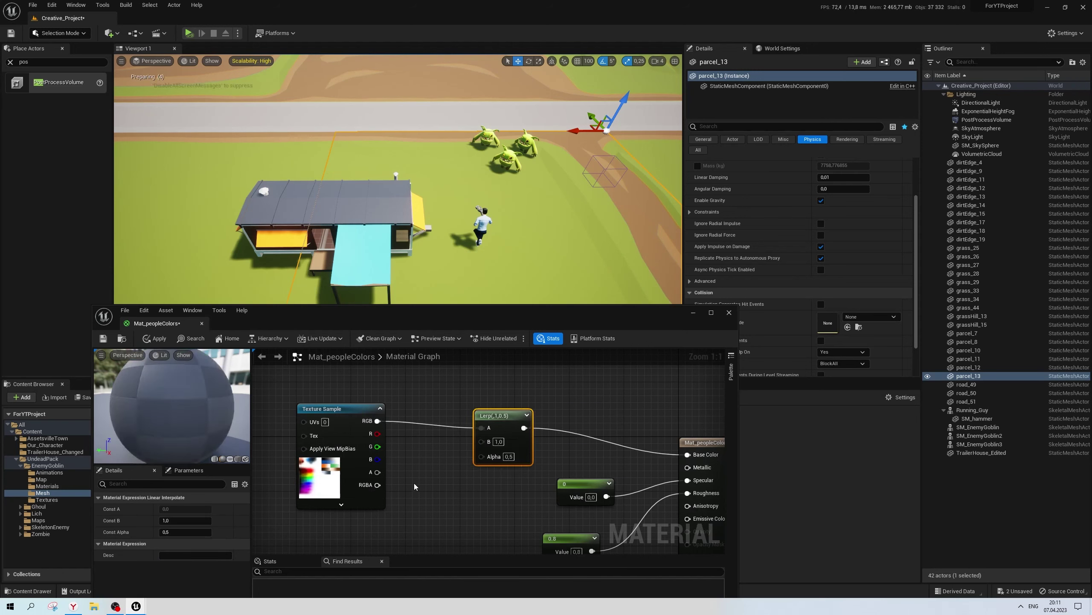
{"action": "right_click_drag", "start_coordinate": [335, 437], "coordinate": [373, 418]}
{"action": "left_click_drag", "start_coordinate": [374, 418], "coordinate": [346, 384]}
Connect a black constant colour to Lerp B, set Alpha to 0.1 and apply
{"action": "left_click", "coordinate": [335, 478]}
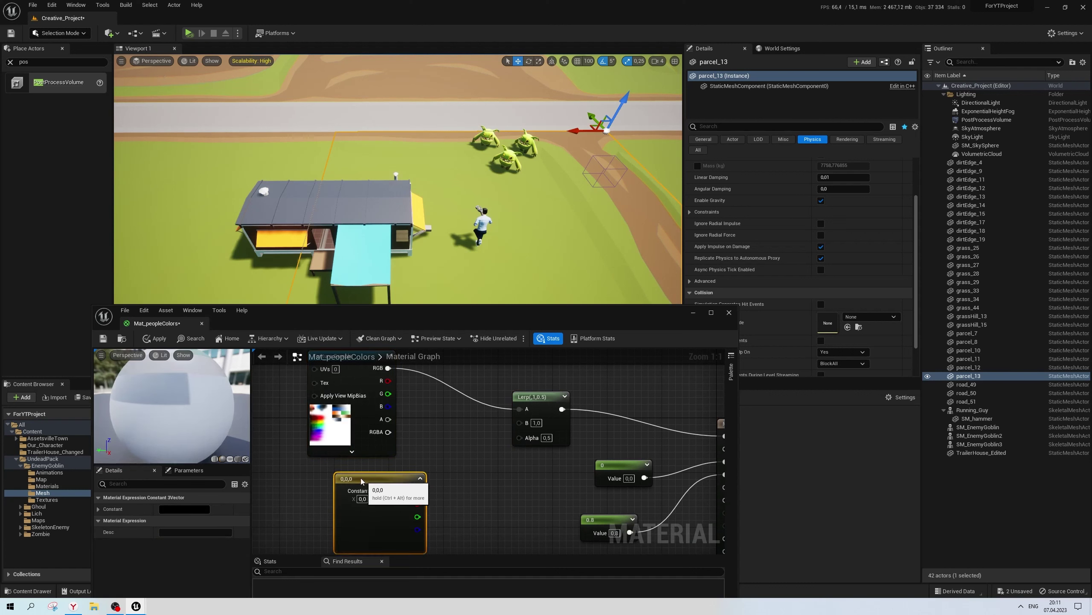
{"action": "mouse_move", "coordinate": [357, 478]}
{"action": "left_mouse_down"}
{"action": "mouse_move", "coordinate": [338, 460]}
{"action": "mouse_move", "coordinate": [519, 422]}
{"action": "left_mouse_up"}
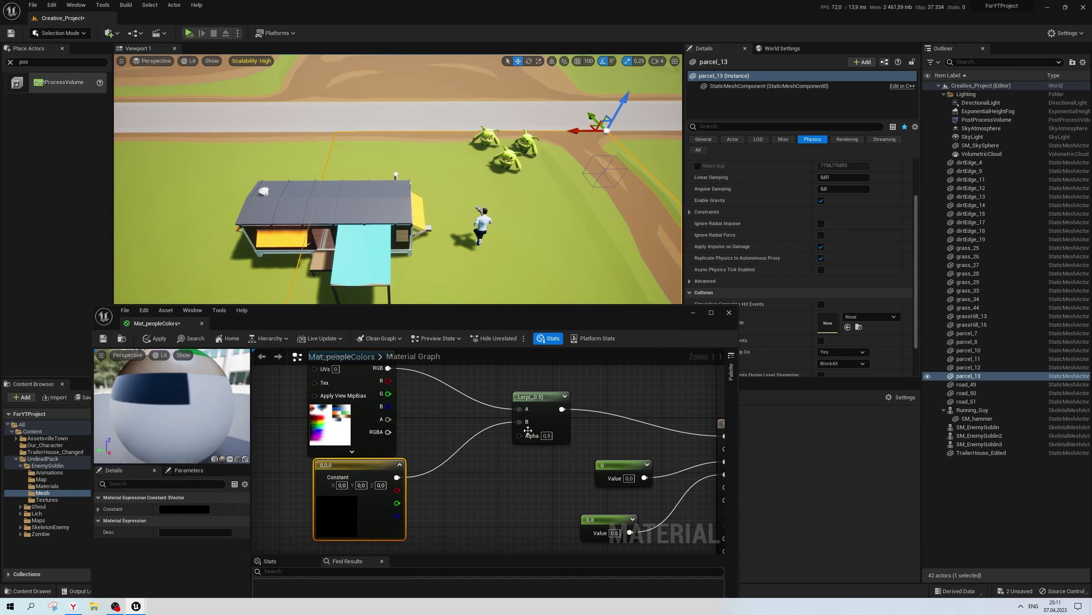
{"action": "left_click", "coordinate": [546, 435]}
{"action": "type", "text": "1"}
{"action": "key", "text": "Return"}
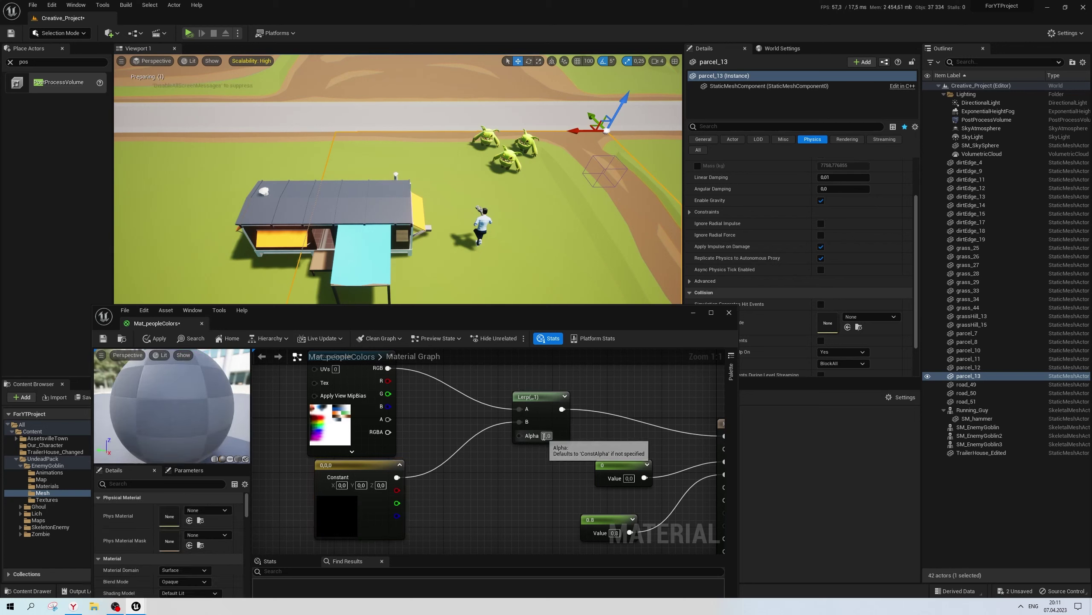
{"action": "type", "text": "0.1"}
{"action": "key", "text": "Return"}
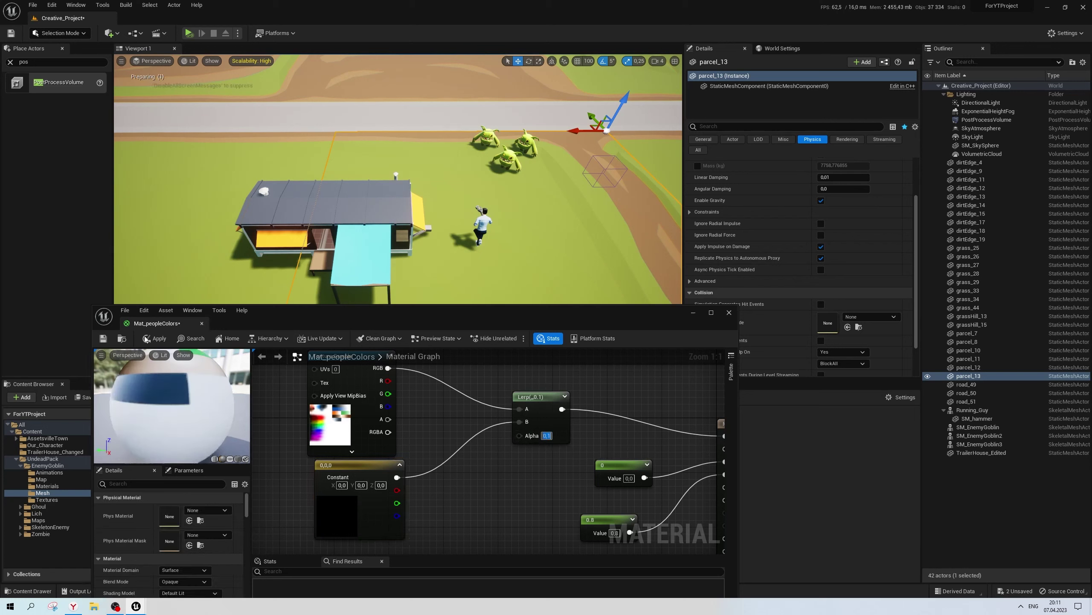
{"action": "left_click", "coordinate": [147, 339]}
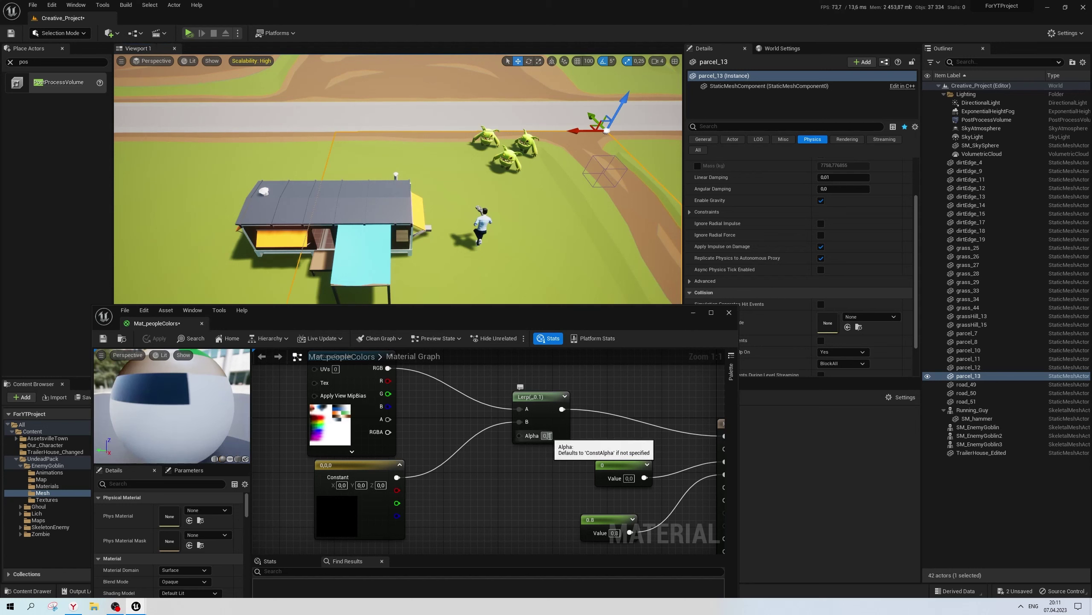
Compare a Lerp Alpha of 0.3, then return it to 0.1, apply and save the material
{"action": "double_click", "coordinate": [547, 436]}
{"action": "type", "text": "0.3"}
{"action": "key", "text": "Return"}
{"action": "left_click", "coordinate": [157, 339]}
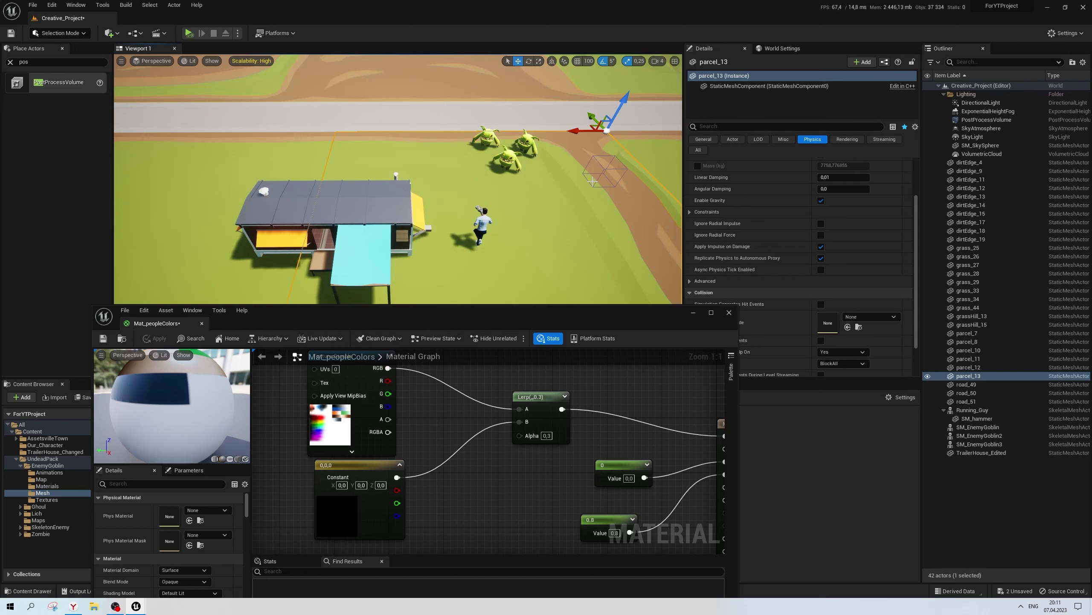
{"action": "mouse_move", "coordinate": [593, 181]}
{"action": "right_mouse_down"}
{"action": "mouse_move", "coordinate": [516, 240]}
{"action": "mouse_move", "coordinate": [508, 233]}
{"action": "right_mouse_up"}
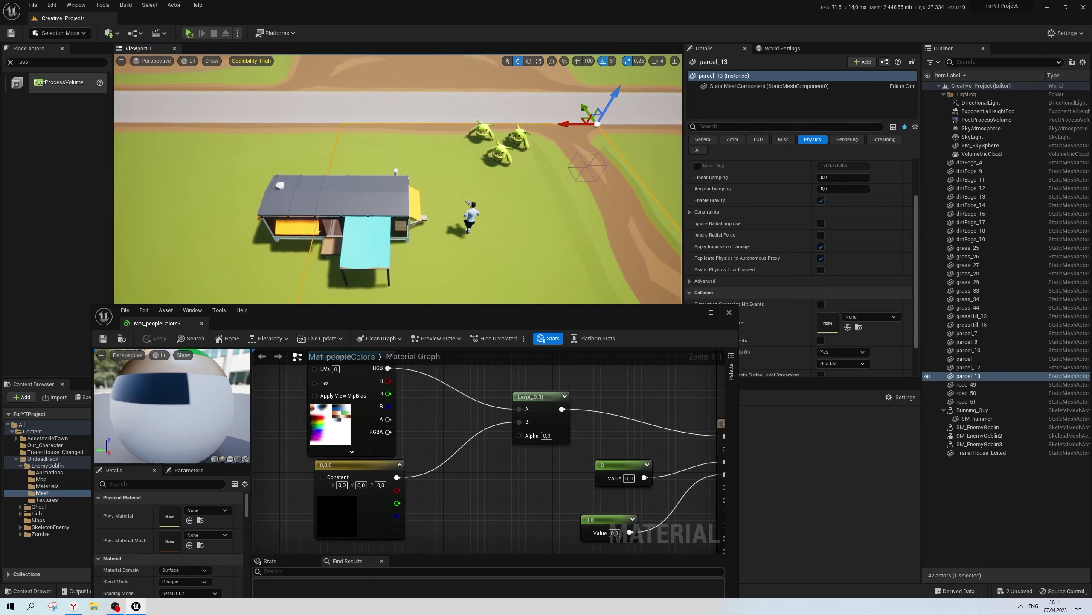
{"action": "right_click_drag", "start_coordinate": [507, 233], "coordinate": [499, 223]}
{"action": "mouse_move", "coordinate": [592, 482]}
{"action": "right_mouse_down"}
{"action": "mouse_move", "coordinate": [568, 455]}
{"action": "mouse_move", "coordinate": [491, 464]}
{"action": "right_mouse_up"}
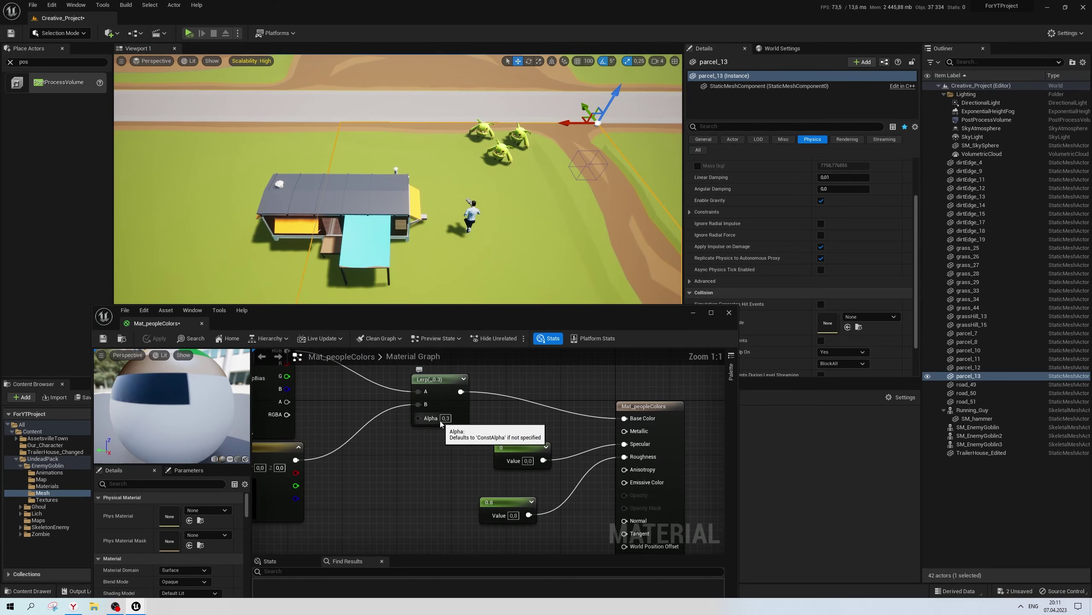
{"action": "type", "text": "1"}
{"action": "key", "text": "Return"}
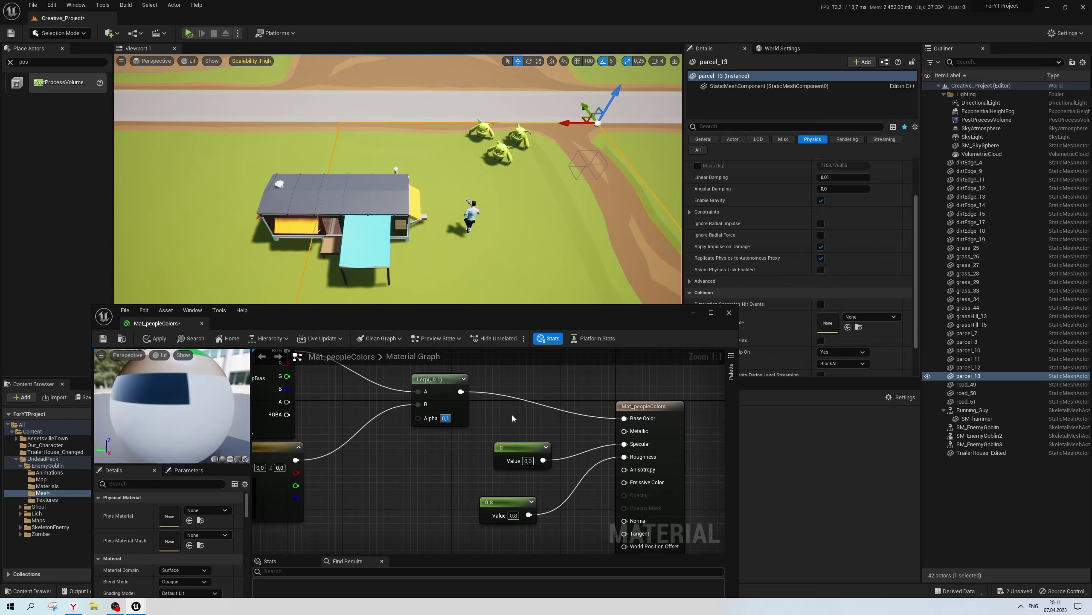
{"action": "left_click", "coordinate": [155, 338]}
{"action": "left_click", "coordinate": [103, 338]}
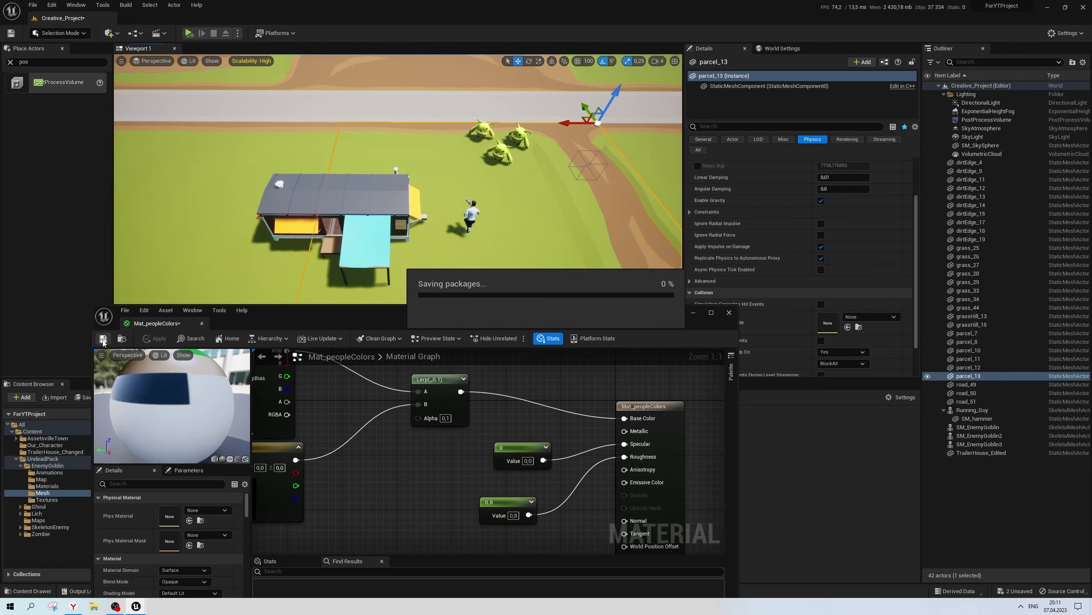
Close the material editor and toggle SkyAtmosphere visibility off and back on
{"action": "left_click", "coordinate": [731, 311]}
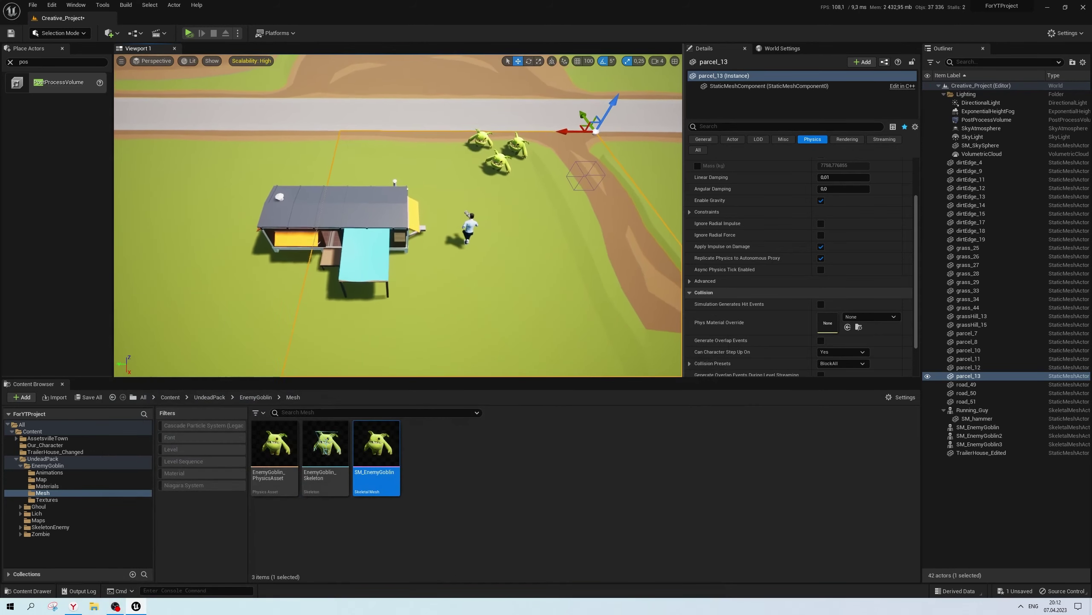
{"action": "left_click", "coordinate": [1002, 130]}
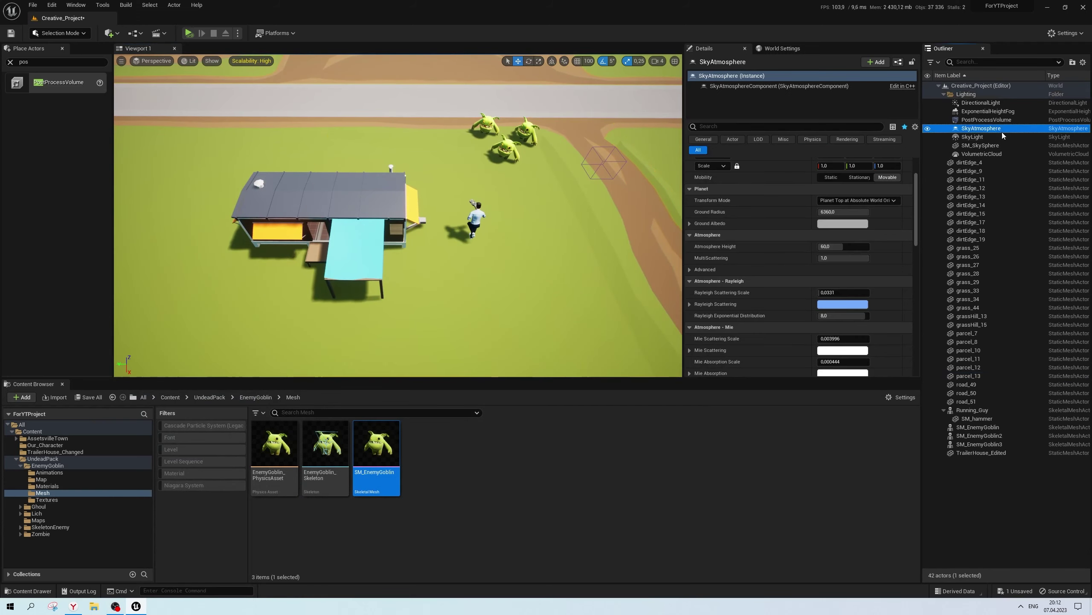
{"action": "scroll", "coordinate": [748, 243], "scroll_direction": "up", "scroll_amount": 3}
{"action": "scroll", "coordinate": [751, 247], "scroll_direction": "down", "scroll_amount": 2}
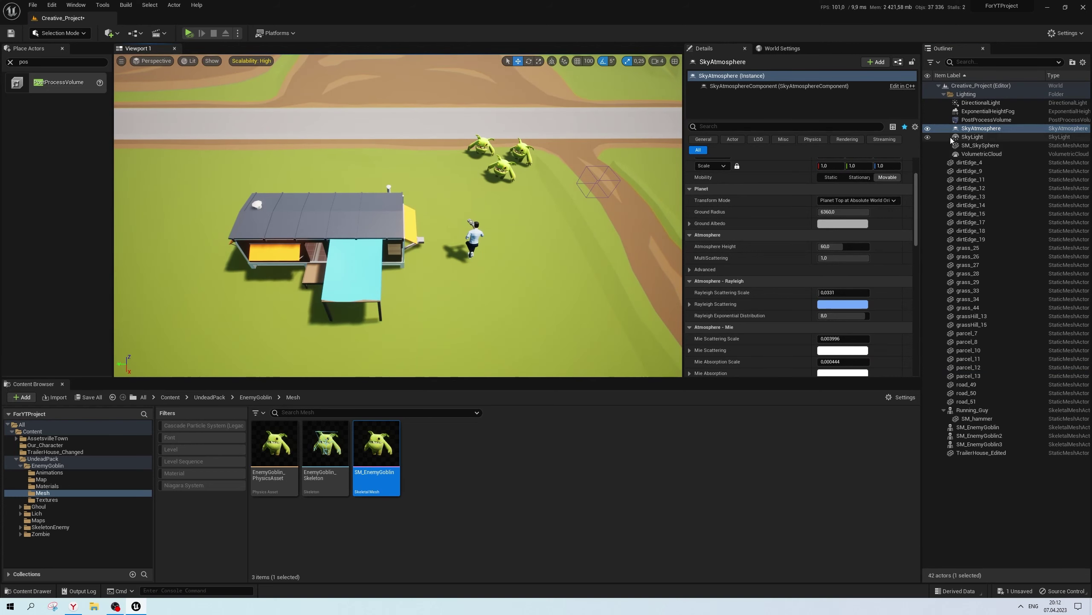
{"action": "left_click", "coordinate": [928, 129]}
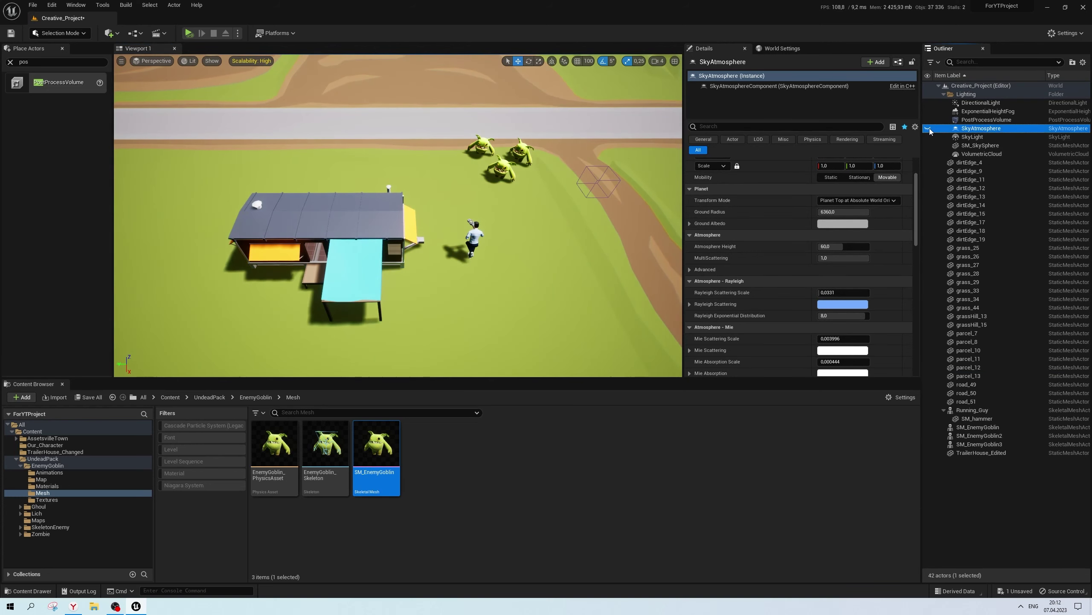
{"action": "left_click", "coordinate": [928, 129]}
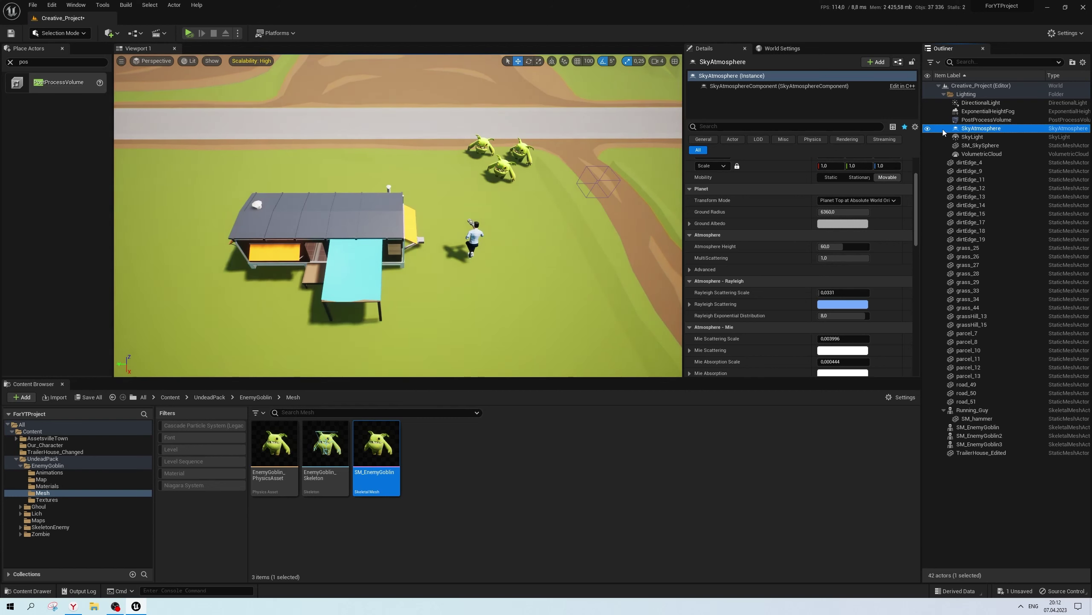
Hide the ExponentialHeightFog in the Outliner and select the SkyLight
{"action": "left_click", "coordinate": [933, 113]}
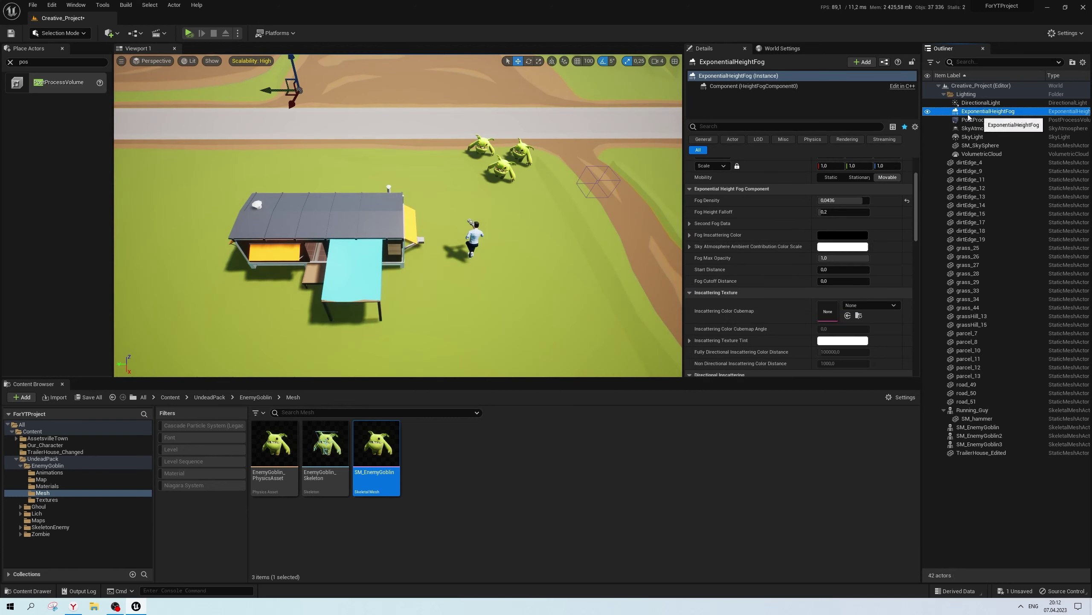
{"action": "left_click", "coordinate": [929, 112]}
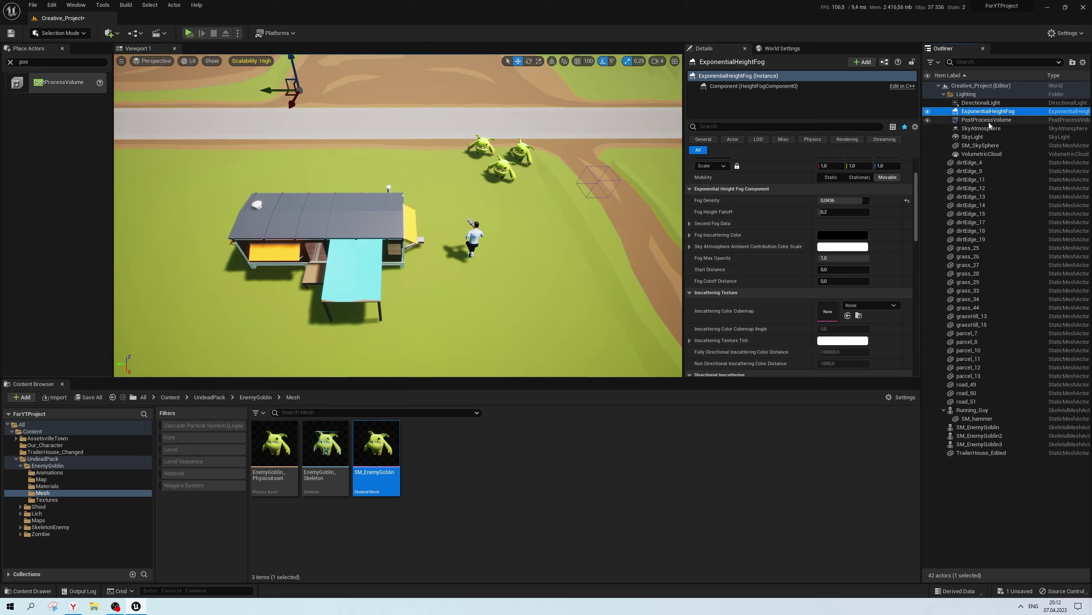
{"action": "left_click", "coordinate": [999, 154]}
{"action": "left_click", "coordinate": [990, 146]}
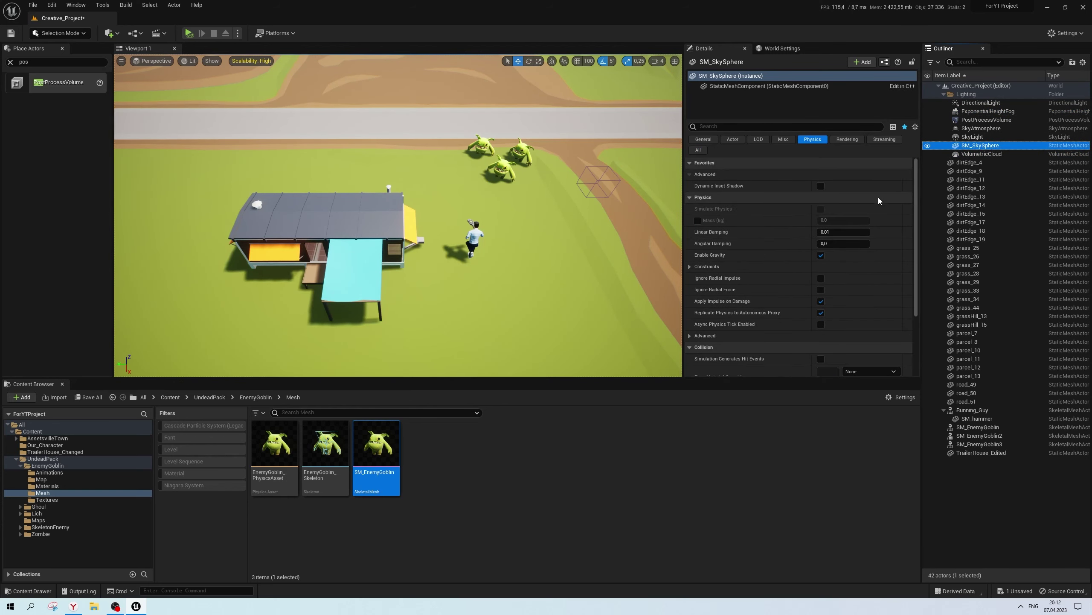
{"action": "left_click", "coordinate": [973, 137]}
Give the SkyLight colour a saturation of 0,6 after trying 0,75
{"action": "scroll", "coordinate": [837, 282], "scroll_direction": "down", "scroll_amount": 3}
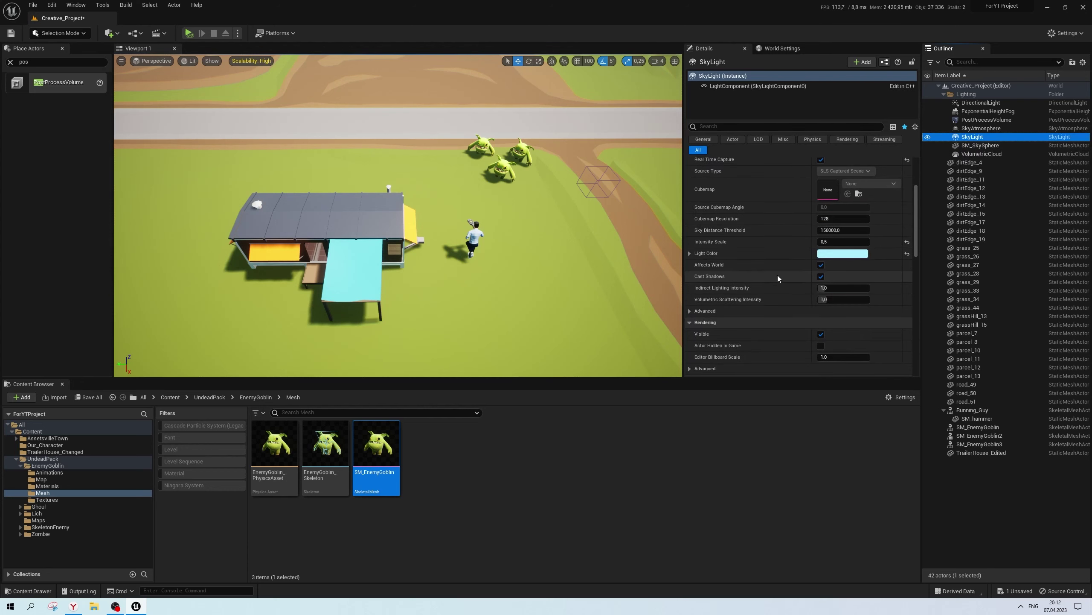
{"action": "left_click", "coordinate": [842, 253]}
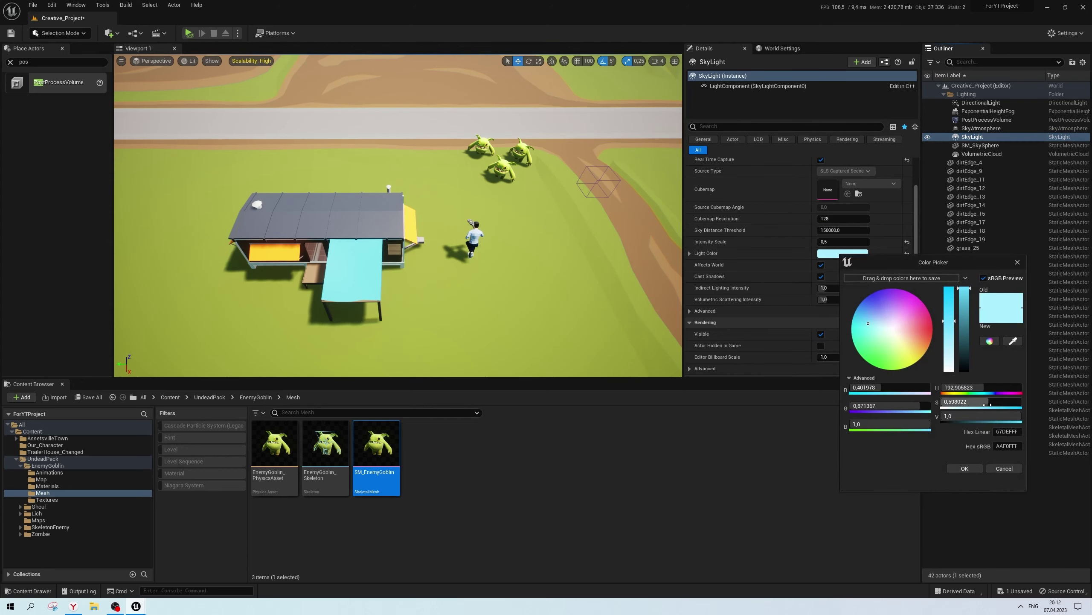
{"action": "left_click", "coordinate": [987, 404]}
{"action": "type", "text": "0,75"}
{"action": "key", "text": "Return"}
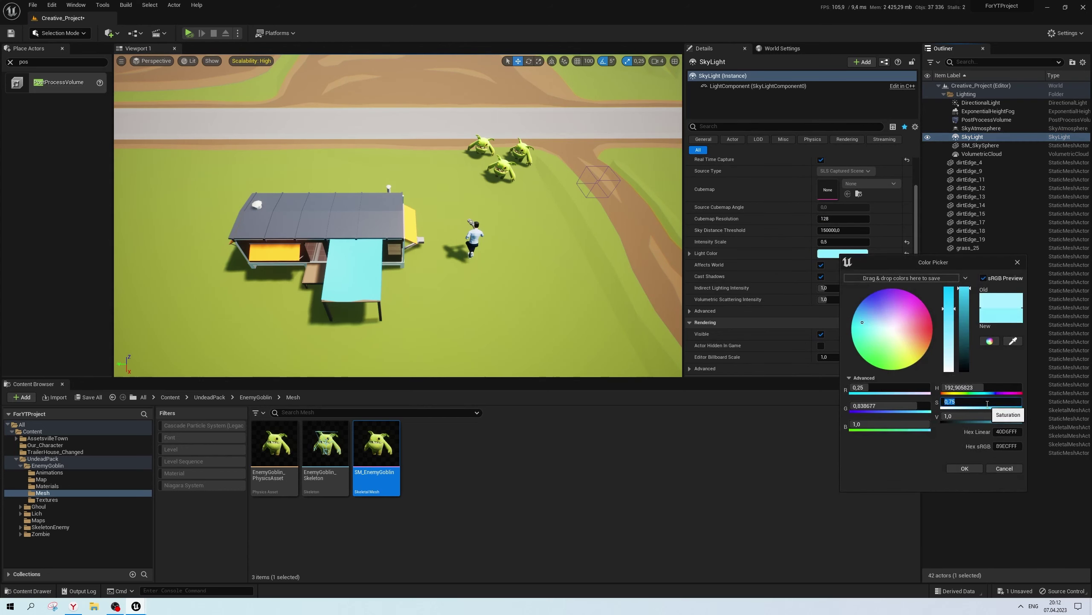
{"action": "type", "text": "0,6"}
{"action": "key", "text": "Return"}
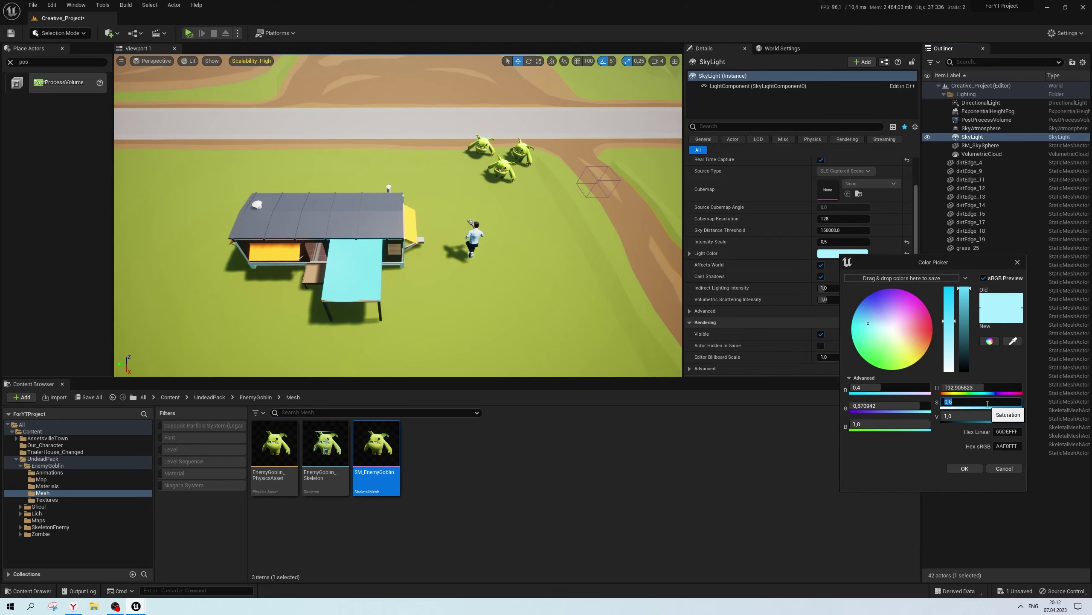
{"action": "left_click", "coordinate": [965, 468]}
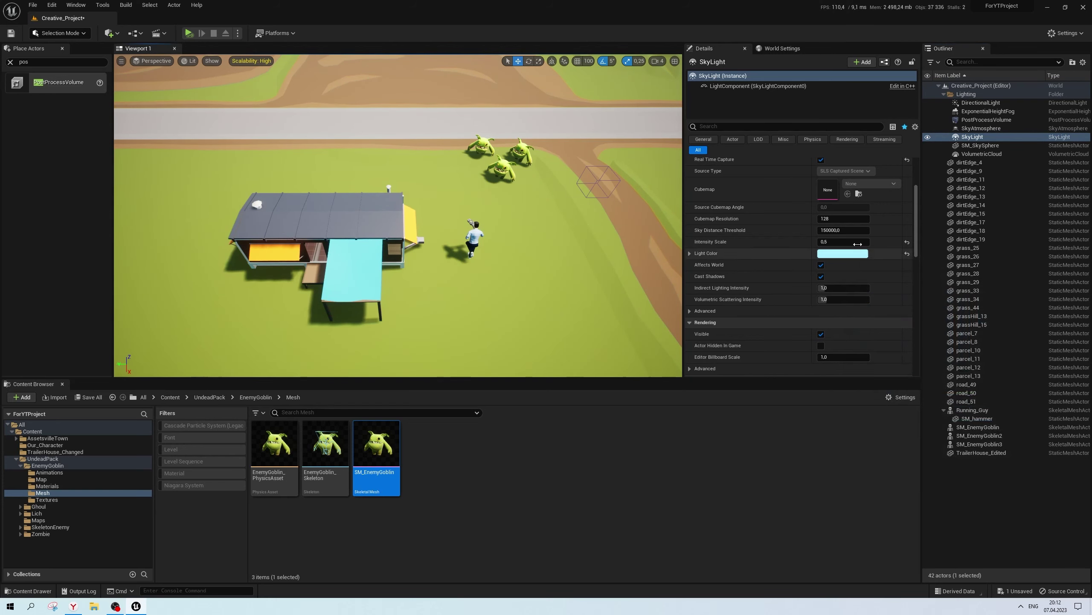
Lower the SkyLight Intensity Scale from 1 to about 0.33
{"action": "left_click_drag", "start_coordinate": [834, 242], "coordinate": [790, 228]}
{"action": "type", "text": "1"}
{"action": "key", "text": "Return"}
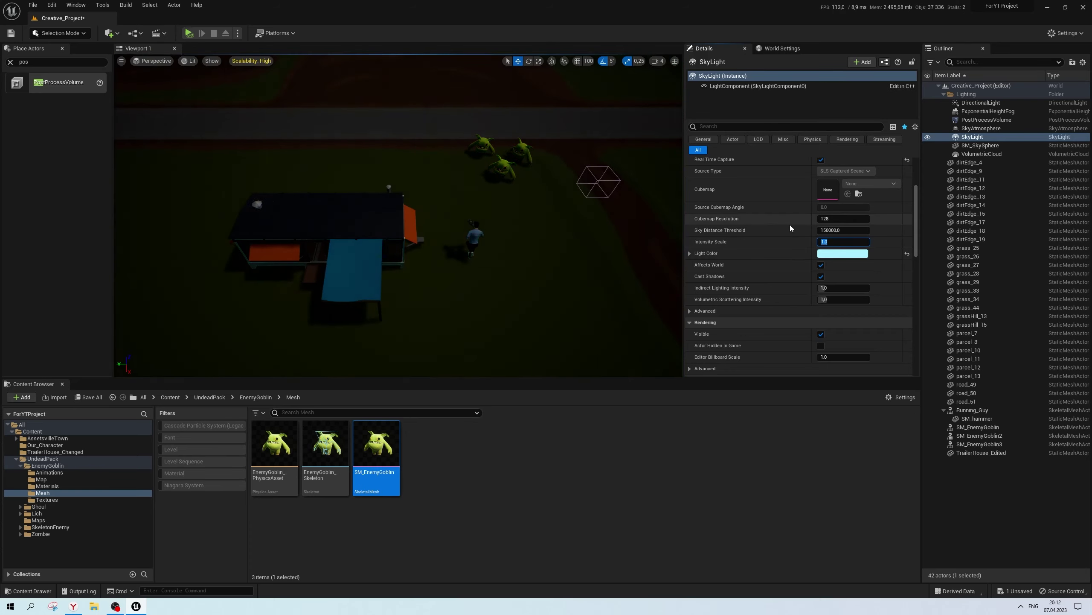
{"action": "right_click_drag", "start_coordinate": [471, 235], "coordinate": [471, 235]}
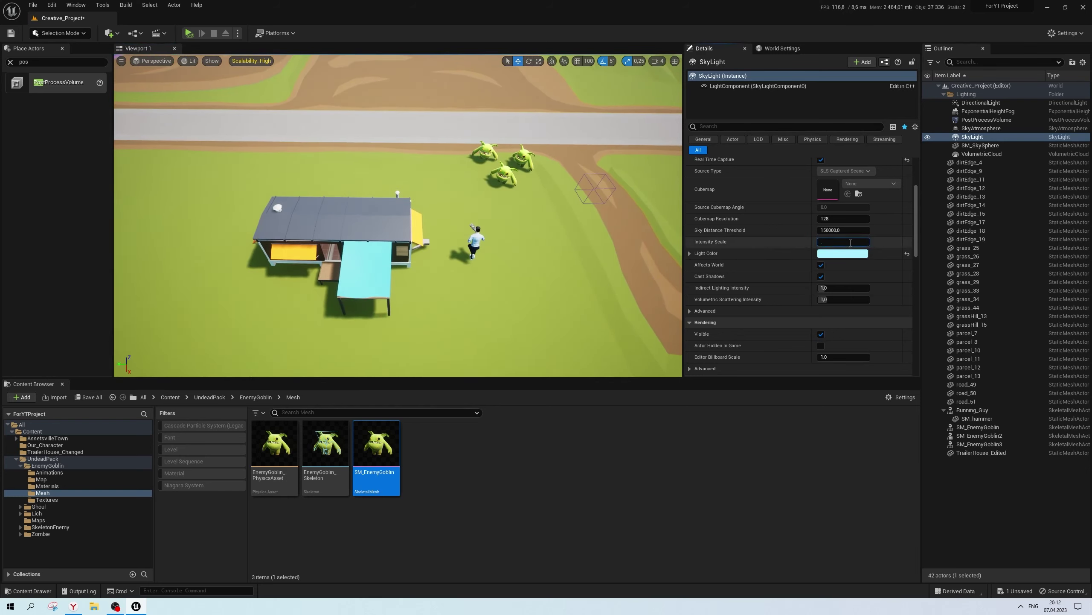
{"action": "key", "text": "Return"}
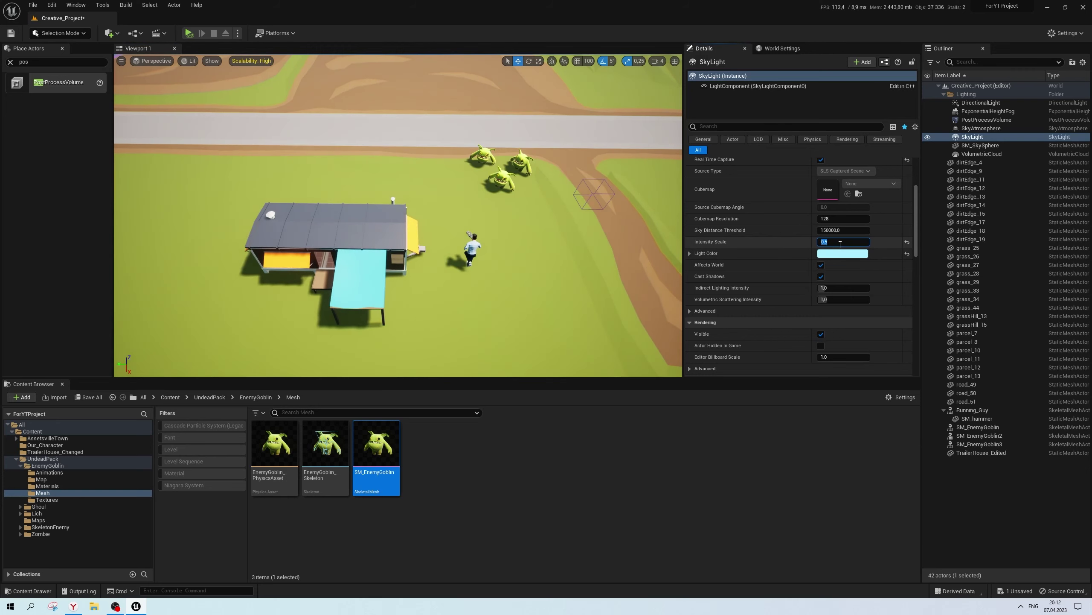
{"action": "left_click", "coordinate": [981, 128]}
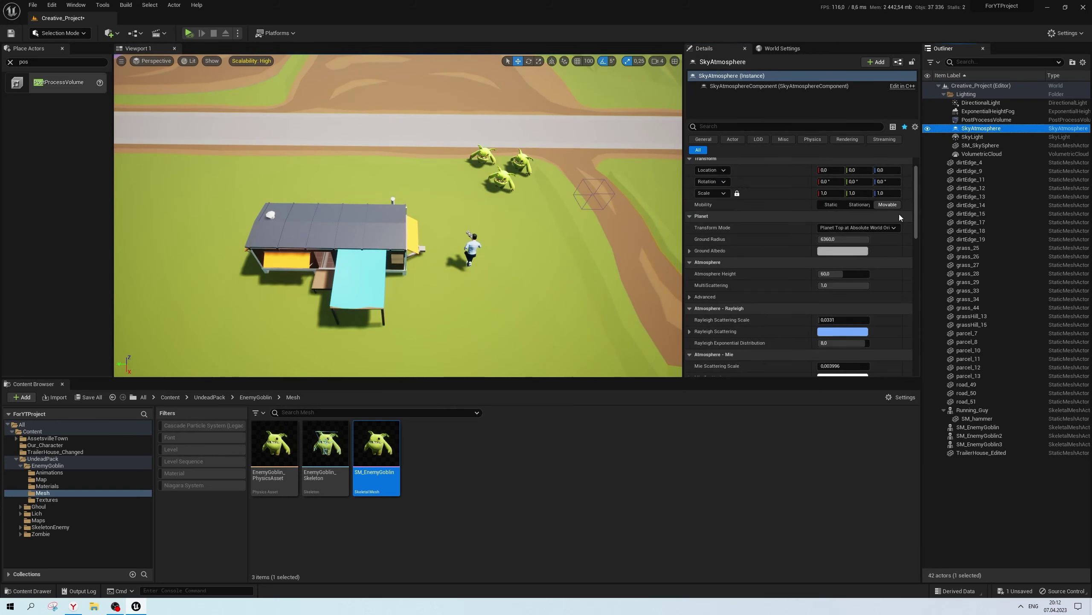
Select the DirectionalLight and set its Specular Scale to 0,8 after trying 0,9
{"action": "key", "text": "Up"}
{"action": "key", "text": "Up"}
{"action": "key", "text": "Up"}
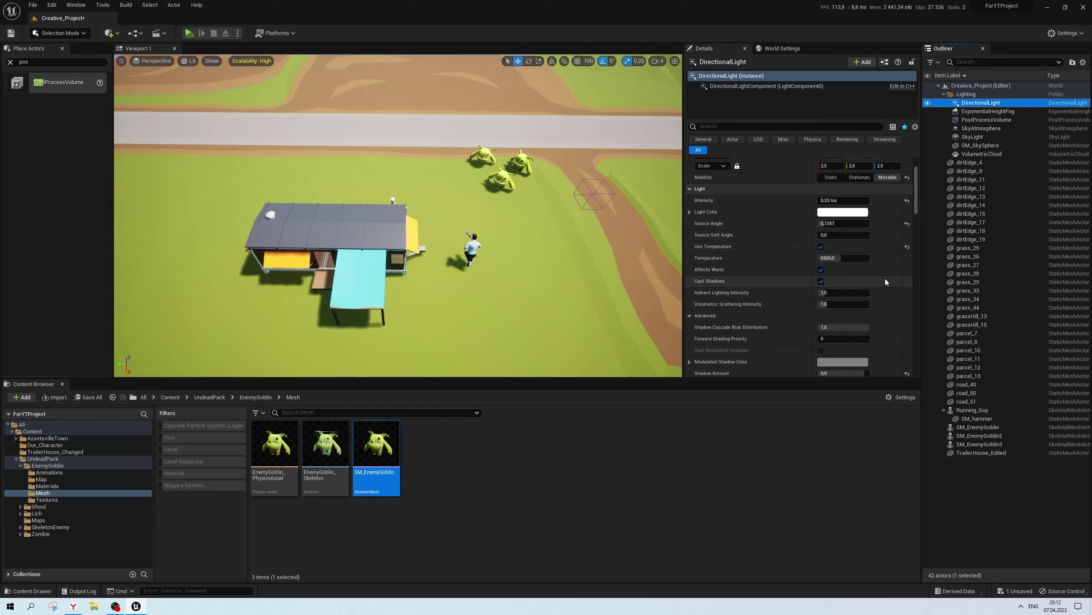
{"action": "scroll", "coordinate": [885, 279], "scroll_direction": "down", "scroll_amount": 3}
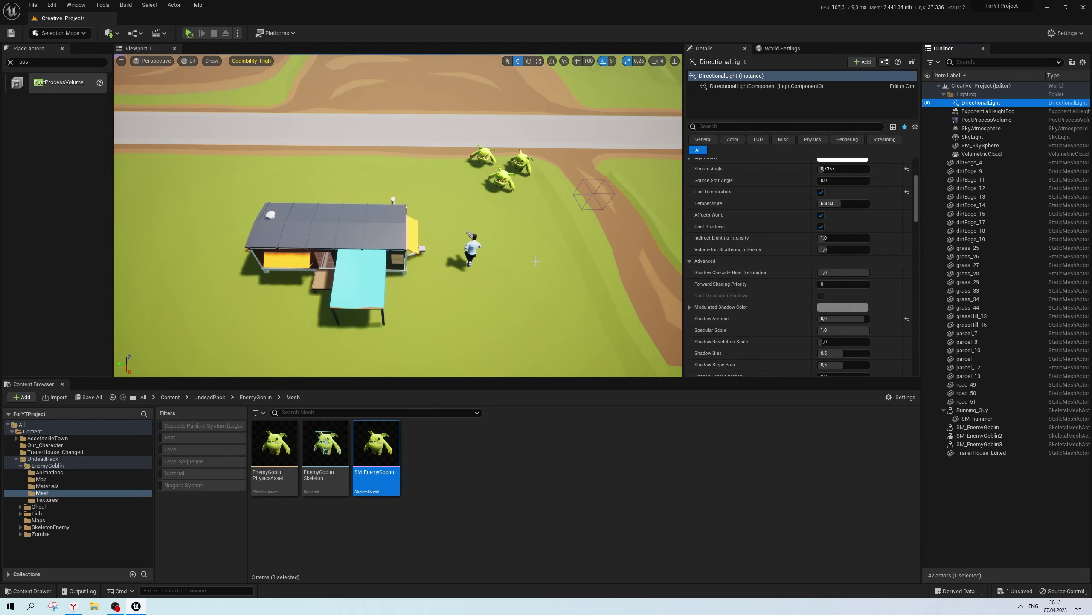
{"action": "scroll", "coordinate": [504, 264], "scroll_direction": "up", "scroll_amount": 1}
{"action": "scroll", "coordinate": [505, 264], "scroll_direction": "down", "scroll_amount": 2}
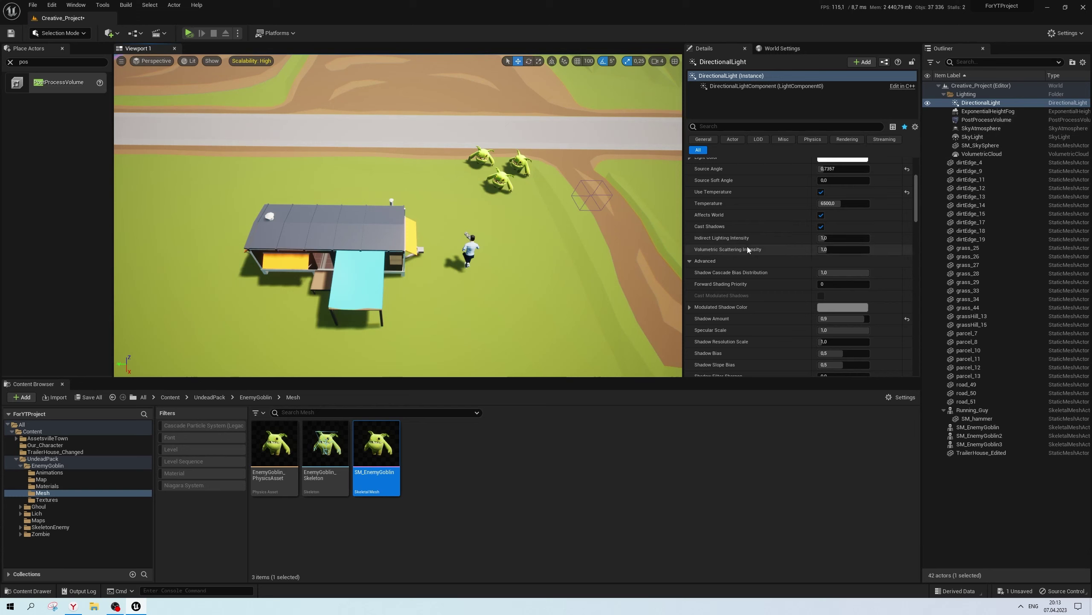
{"action": "scroll", "coordinate": [762, 259], "scroll_direction": "down", "scroll_amount": 3}
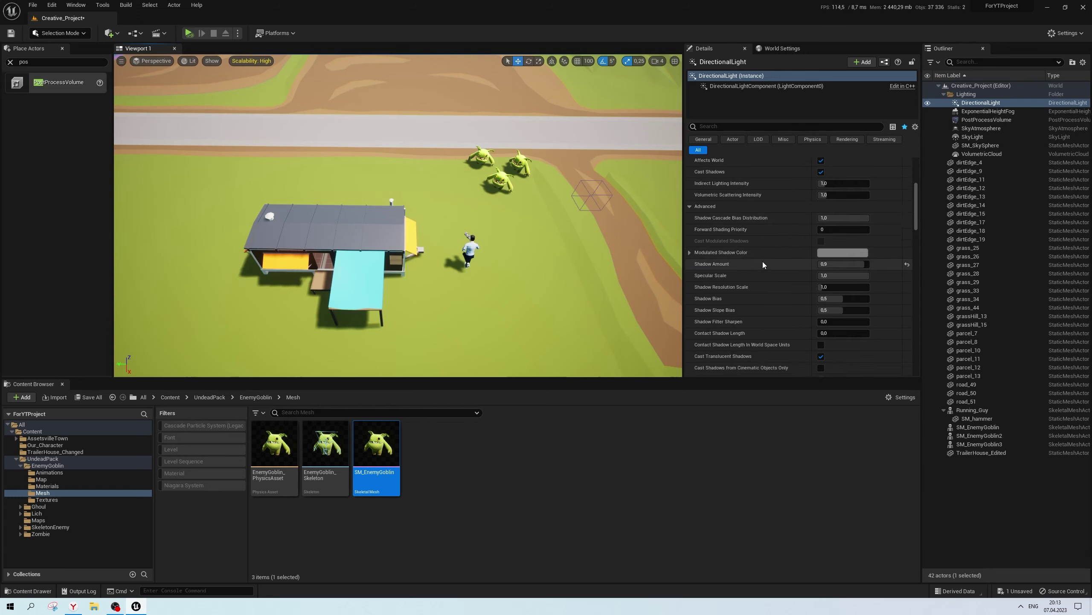
{"action": "mouse_move", "coordinate": [842, 275]}
{"action": "left_mouse_down"}
{"action": "mouse_move", "coordinate": [819, 275]}
{"action": "mouse_move", "coordinate": [858, 275]}
{"action": "mouse_move", "coordinate": [844, 275]}
{"action": "left_mouse_up"}
{"action": "mouse_move", "coordinate": [864, 276]}
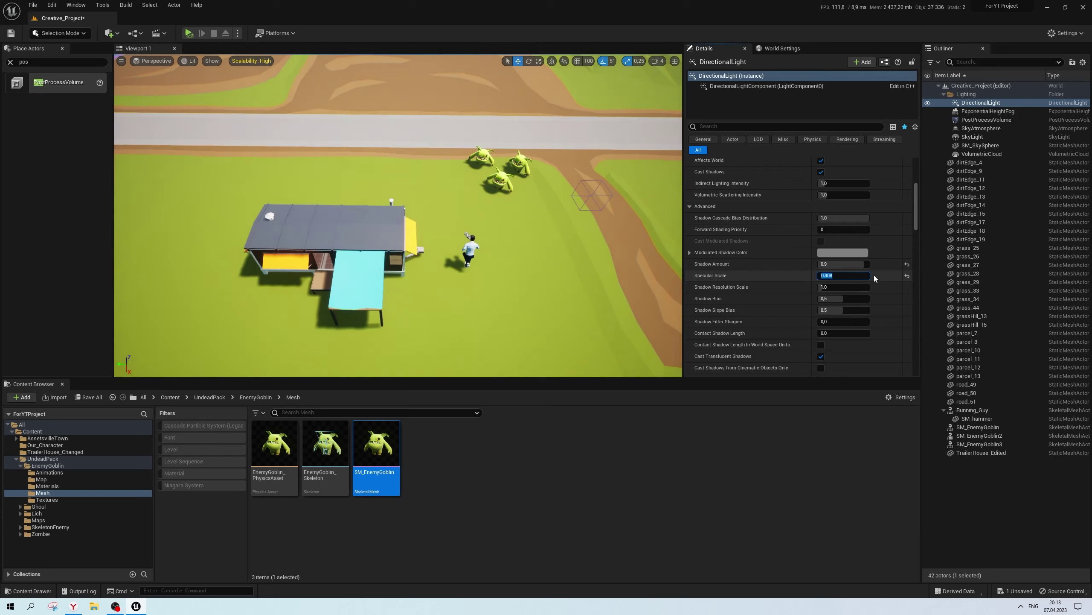
{"action": "type", "text": "0,9"}
{"action": "key", "text": "Return"}
{"action": "type", "text": "0,8"}
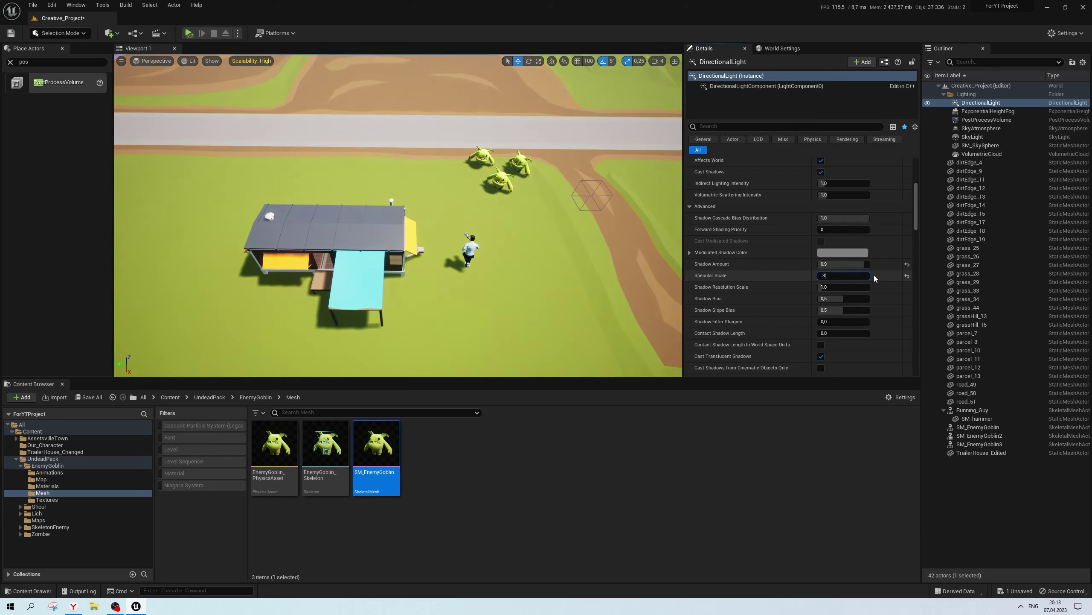
{"action": "key", "text": "Return"}
{"action": "scroll", "coordinate": [782, 281], "scroll_direction": "up", "scroll_amount": 2}
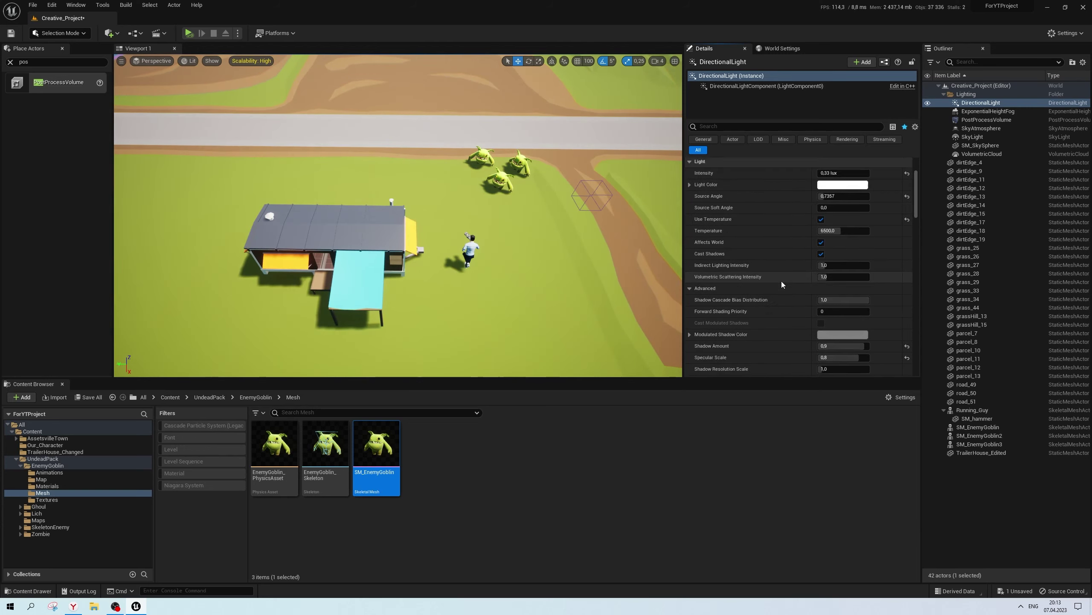
{"action": "scroll", "coordinate": [801, 280], "scroll_direction": "up", "scroll_amount": 3}
Set the directional light colour to a pale yellow (hue about 41.8, saturation 0,2)
{"action": "left_click", "coordinate": [842, 266]}
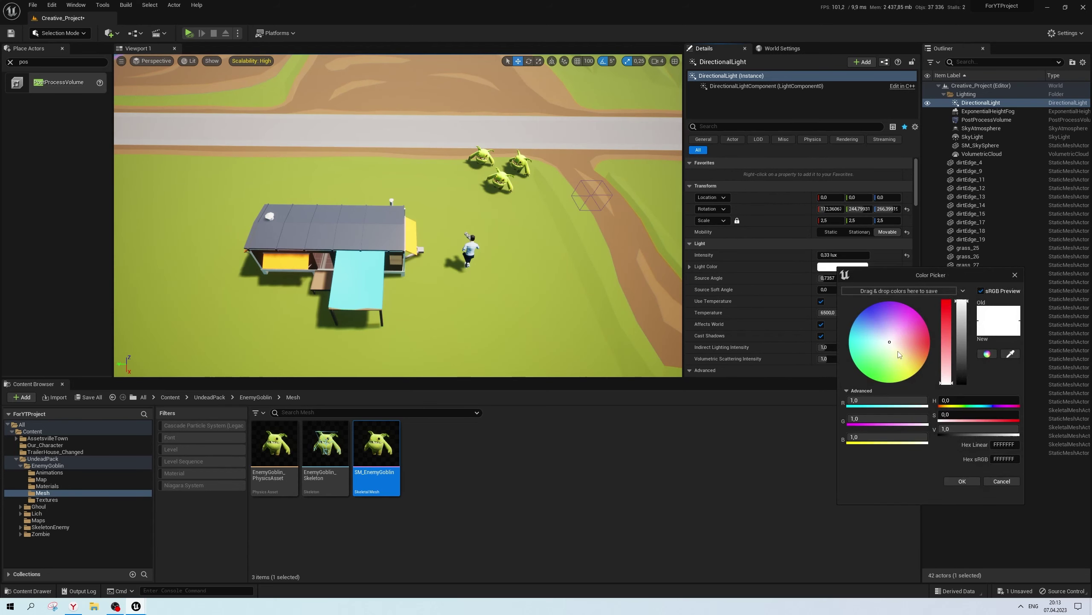
{"action": "left_click", "coordinate": [895, 350]}
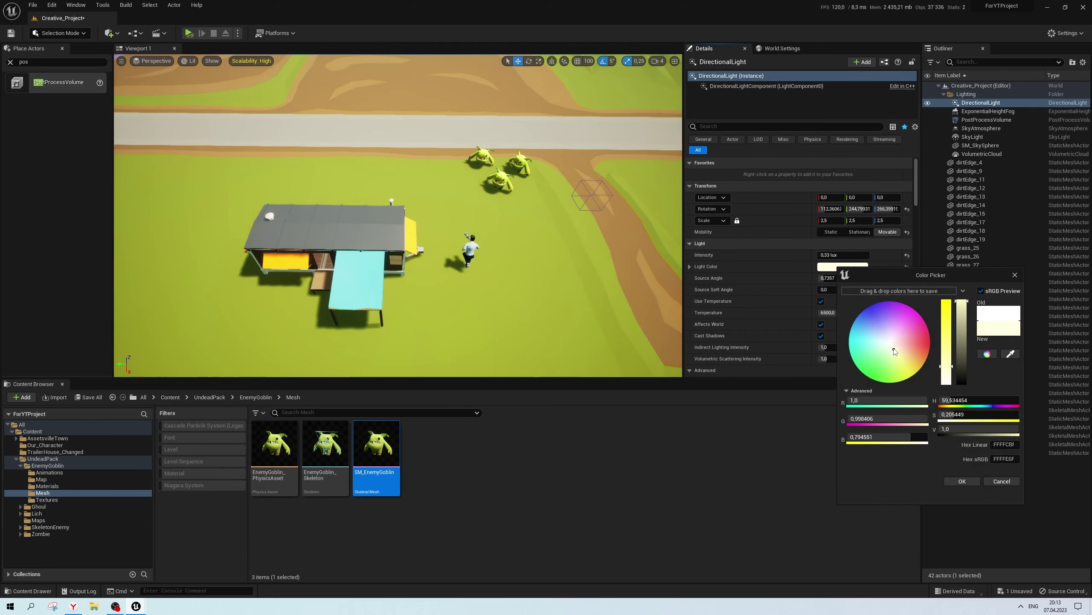
{"action": "left_click_drag", "start_coordinate": [895, 351], "coordinate": [922, 373]}
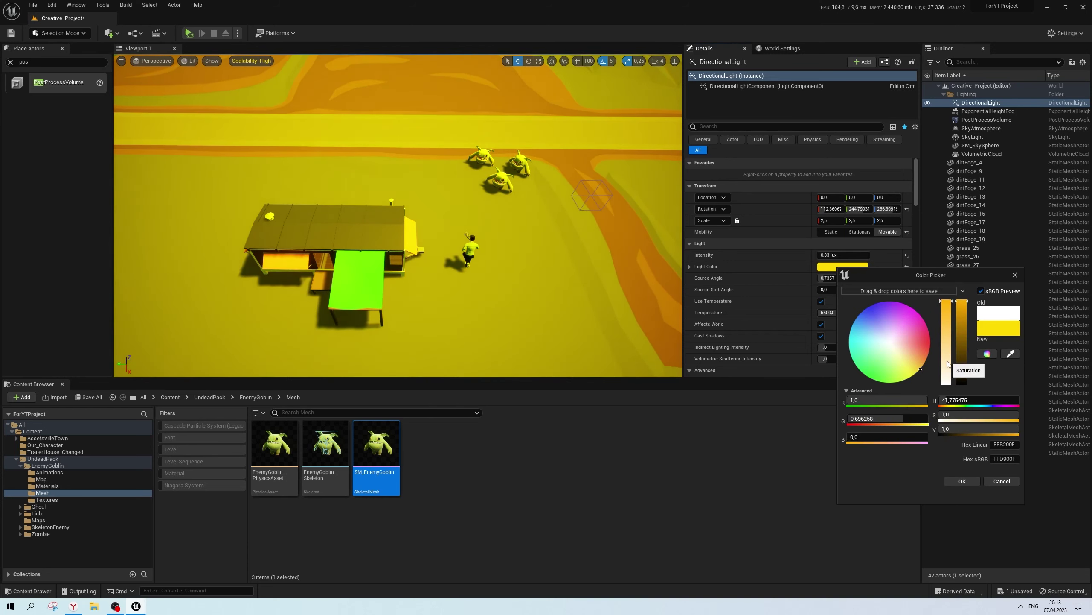
{"action": "left_click", "coordinate": [952, 416]}
{"action": "type", "text": "2"}
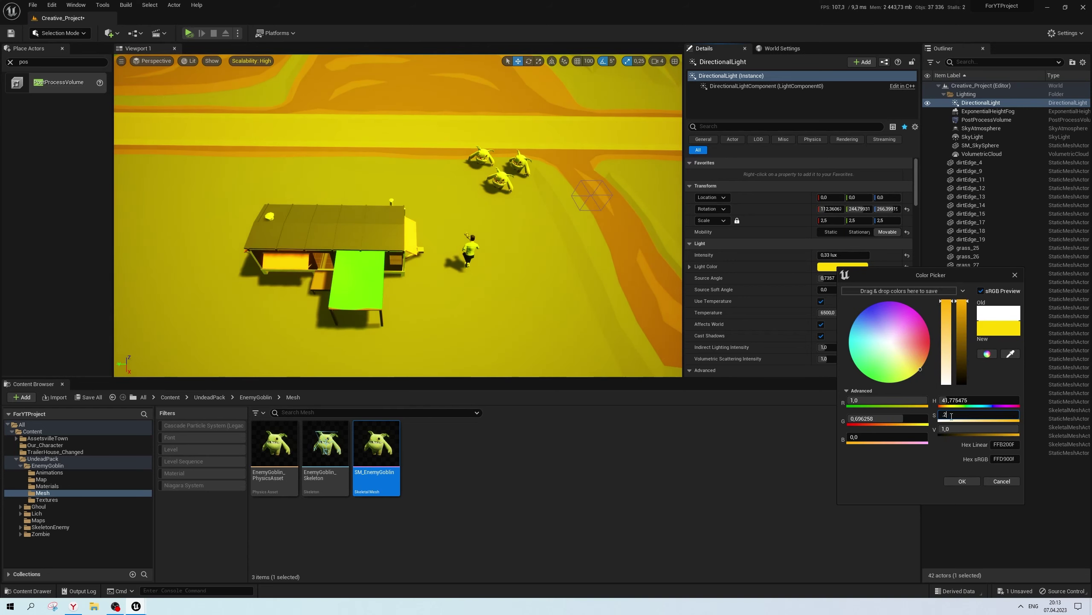
{"action": "key", "text": "Return"}
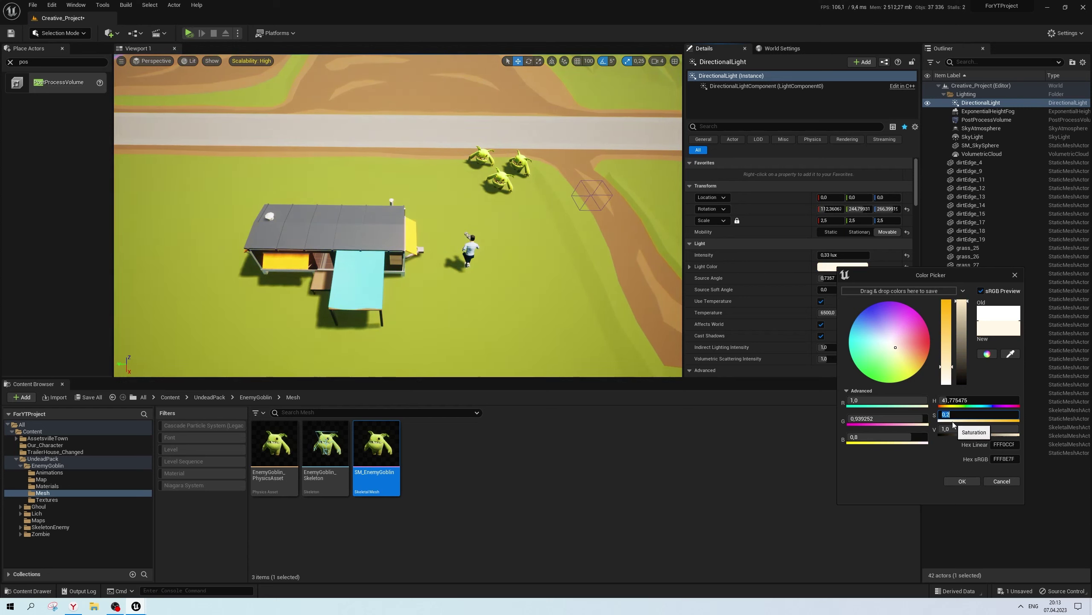
{"action": "left_click", "coordinate": [967, 482]}
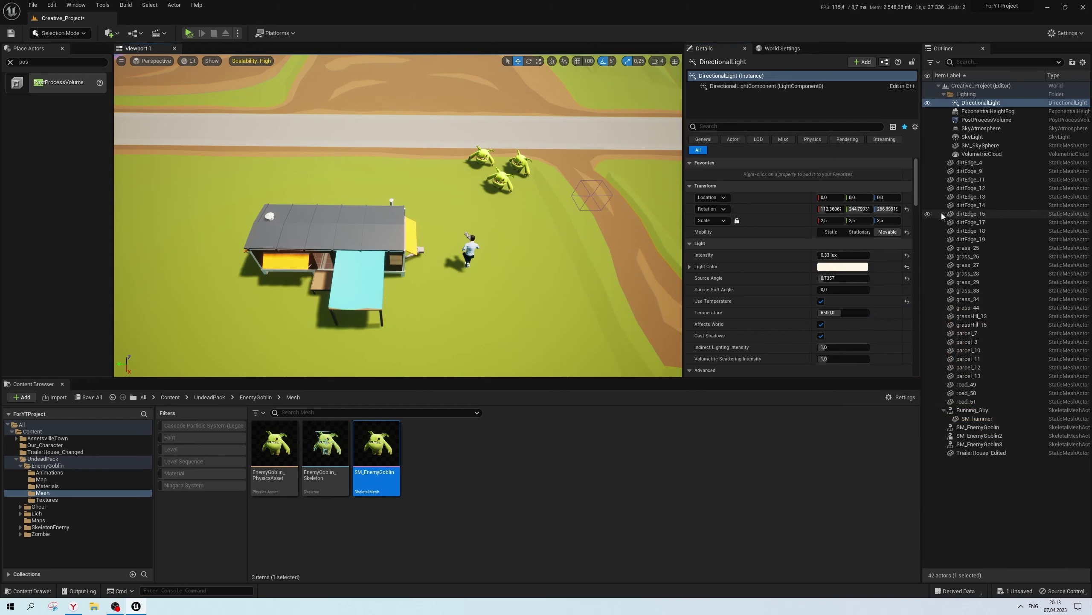
Select the SkyLight and set its light colour saturation to 0.75
{"action": "left_click", "coordinate": [973, 137]}
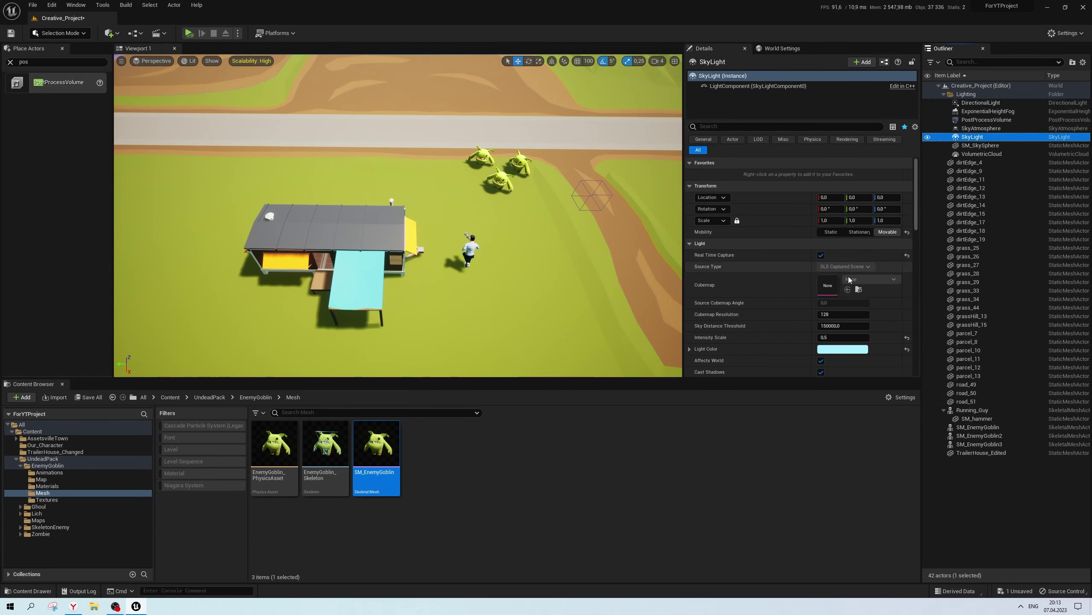
{"action": "scroll", "coordinate": [849, 279], "scroll_direction": "down", "scroll_amount": 2}
{"action": "left_click", "coordinate": [843, 308]}
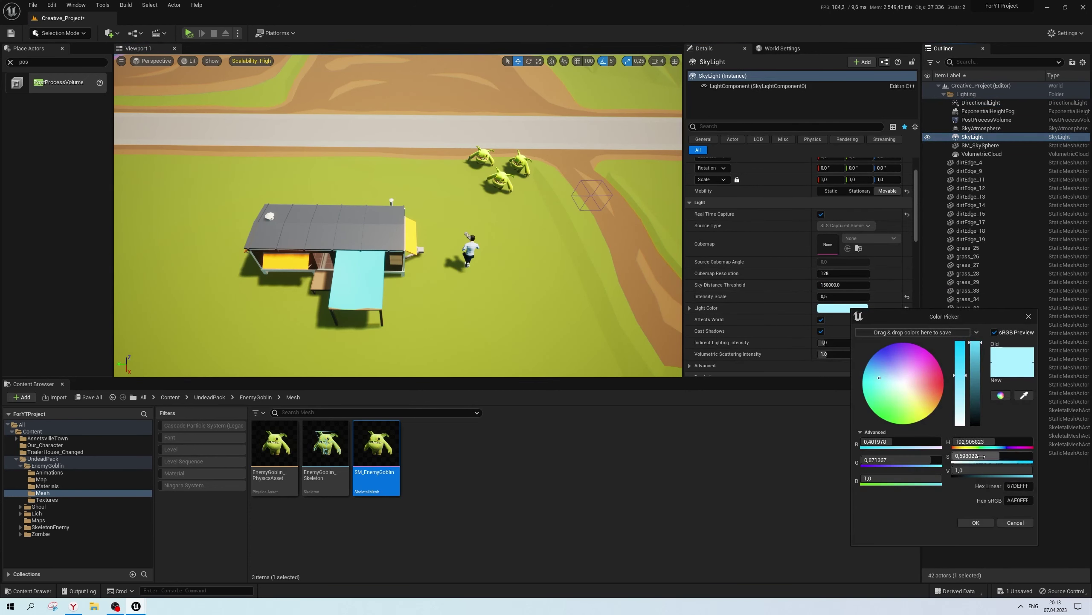
{"action": "type", "text": "5"}
{"action": "key", "text": "Return"}
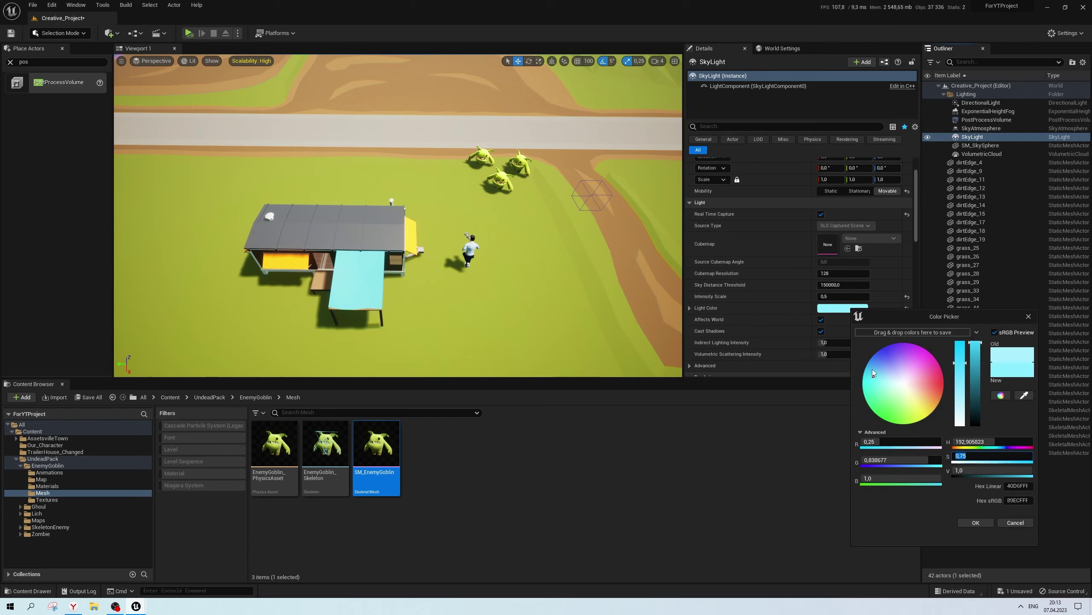
Shift the sky light colour to cyan: green 0.14, saturation 0.5, red 0
{"action": "left_click_drag", "start_coordinate": [871, 371], "coordinate": [873, 363]}
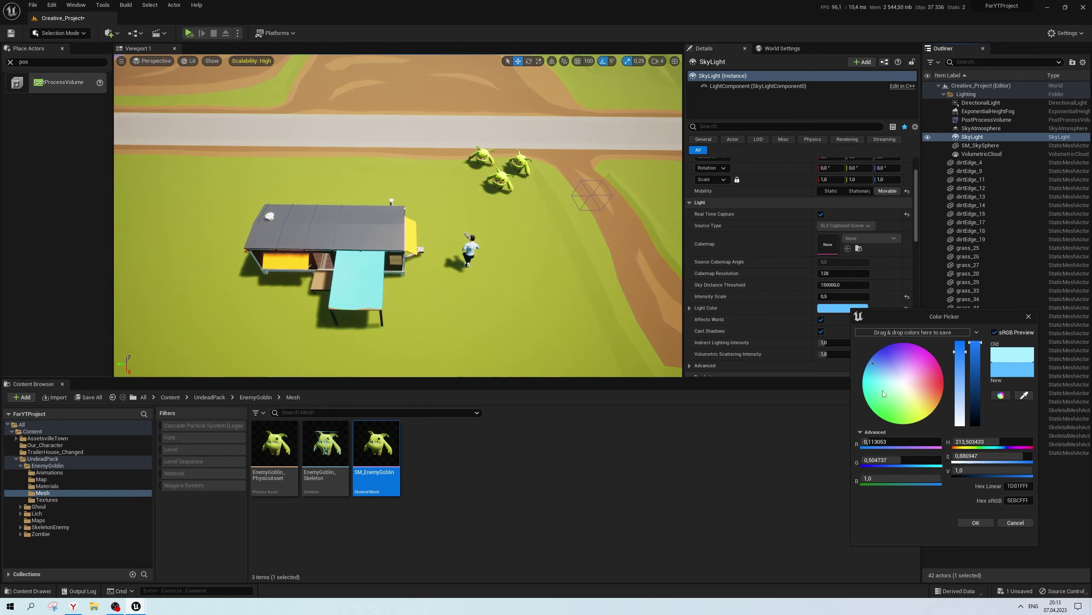
{"action": "left_click", "coordinate": [907, 467]}
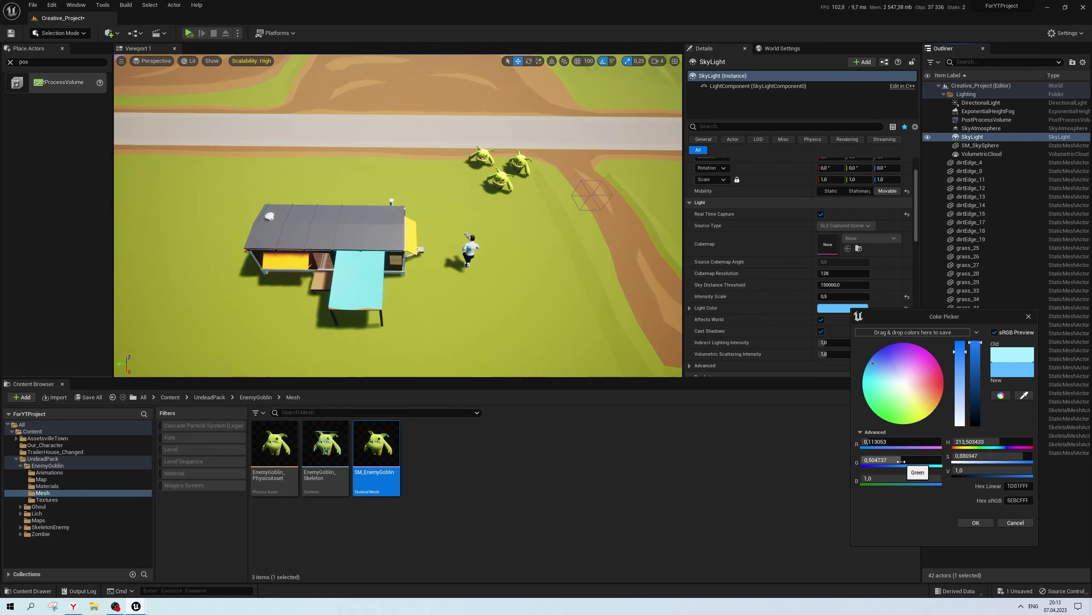
{"action": "type", "text": "0,14"}
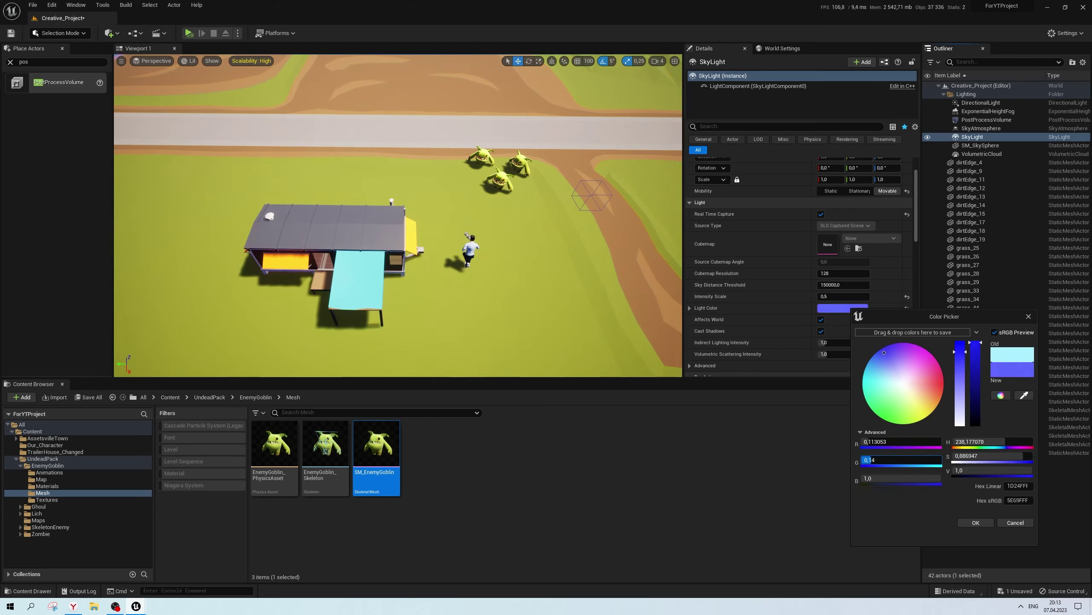
{"action": "key", "text": "Return"}
{"action": "left_click_drag", "start_coordinate": [890, 459], "coordinate": [912, 457]}
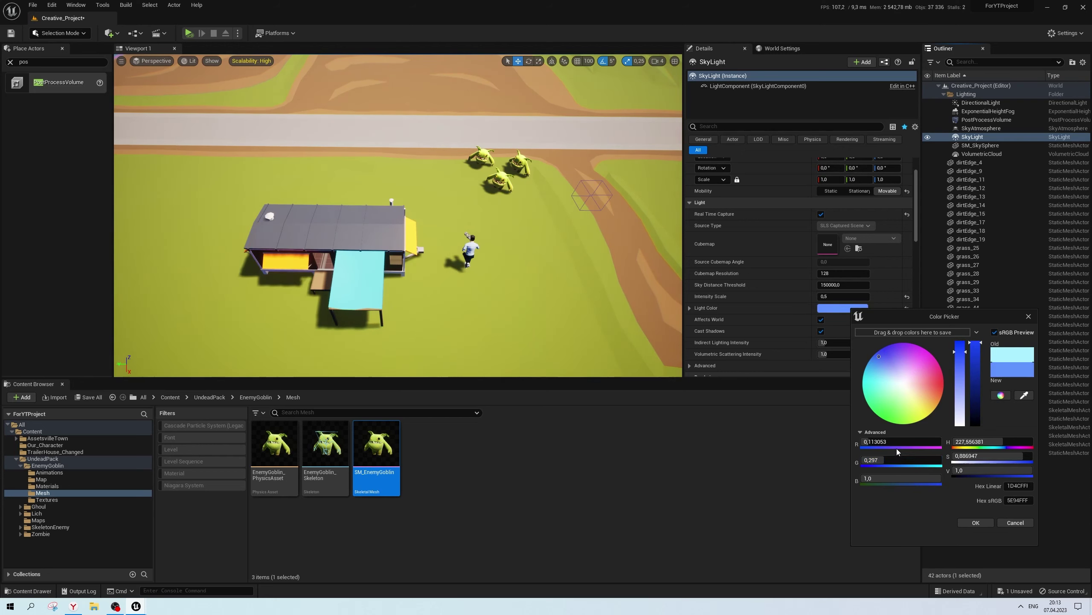
{"action": "left_click", "coordinate": [975, 458]}
{"action": "type", "text": "0,5"}
{"action": "key", "text": "Return"}
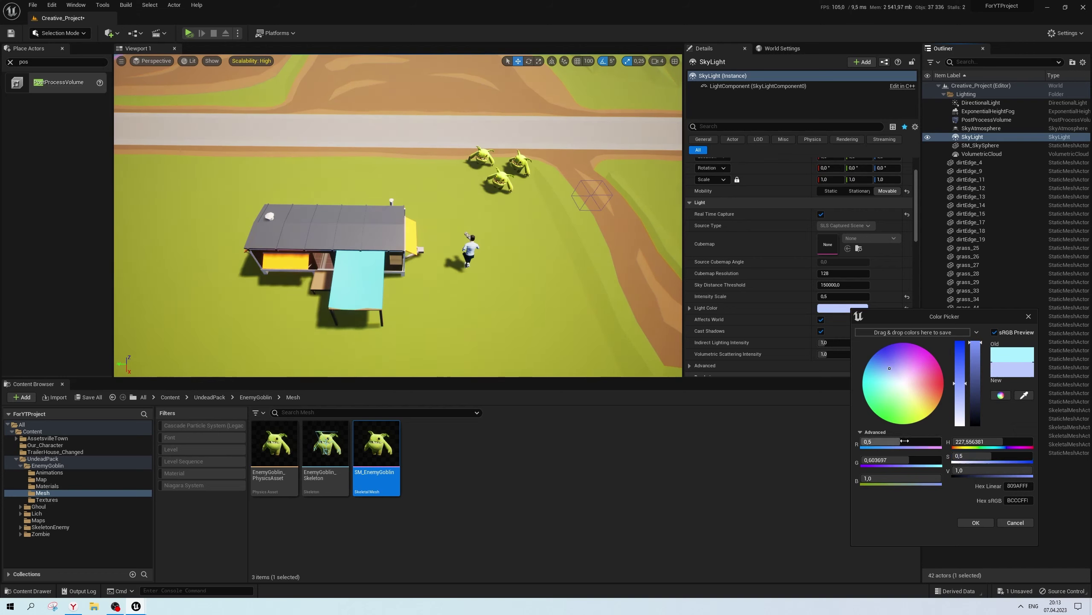
{"action": "left_click_drag", "start_coordinate": [904, 441], "coordinate": [863, 442]}
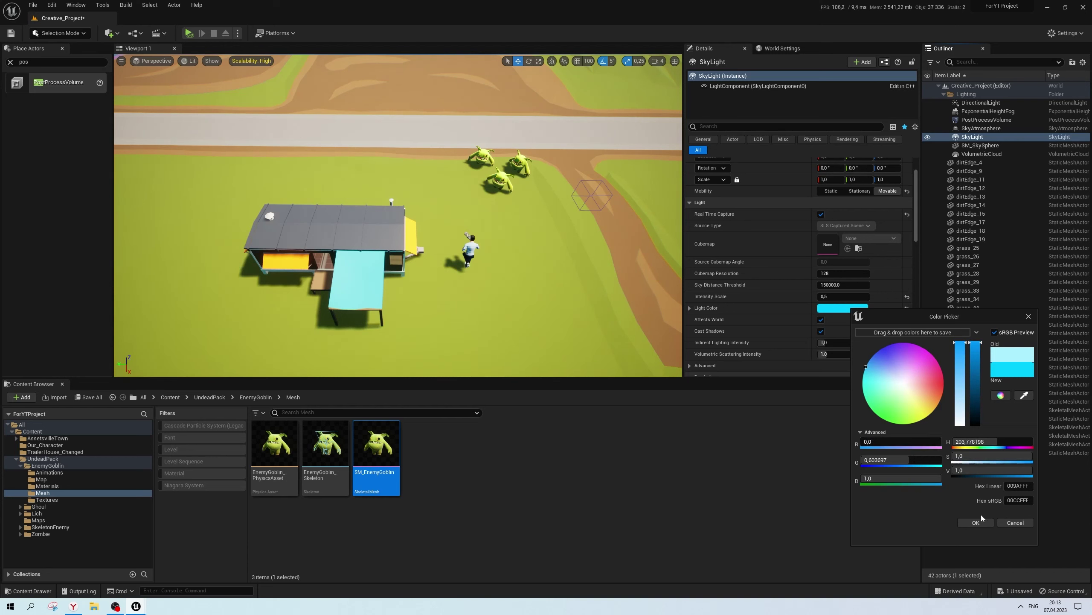
{"action": "left_click", "coordinate": [975, 522]}
Set the sky light Intensity Scale to 0.6
{"action": "left_click", "coordinate": [848, 297]}
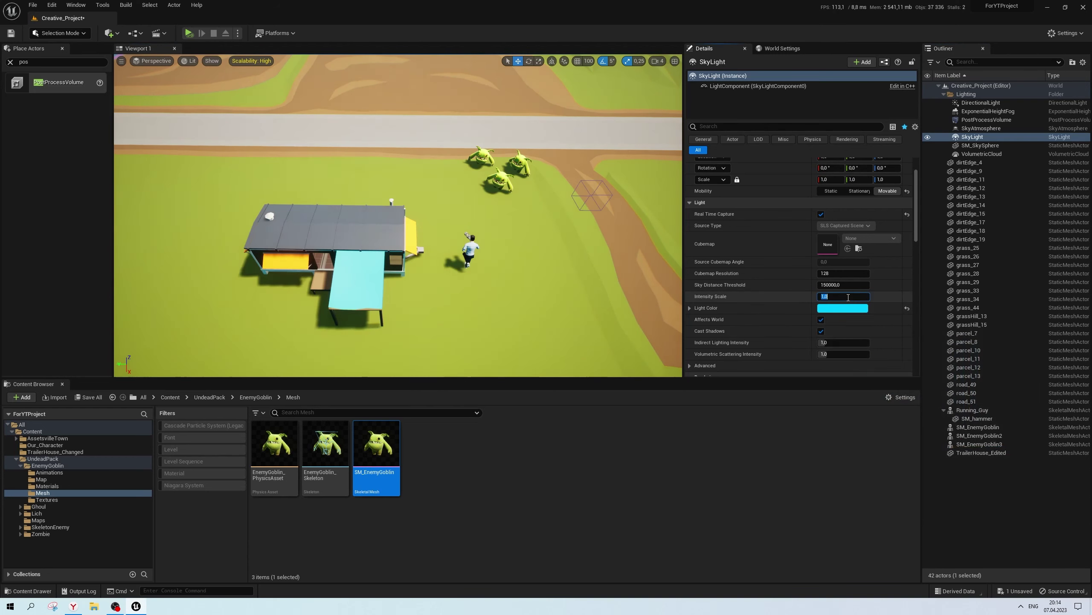
{"action": "type", "text": "0,6"}
{"action": "key", "text": "Return"}
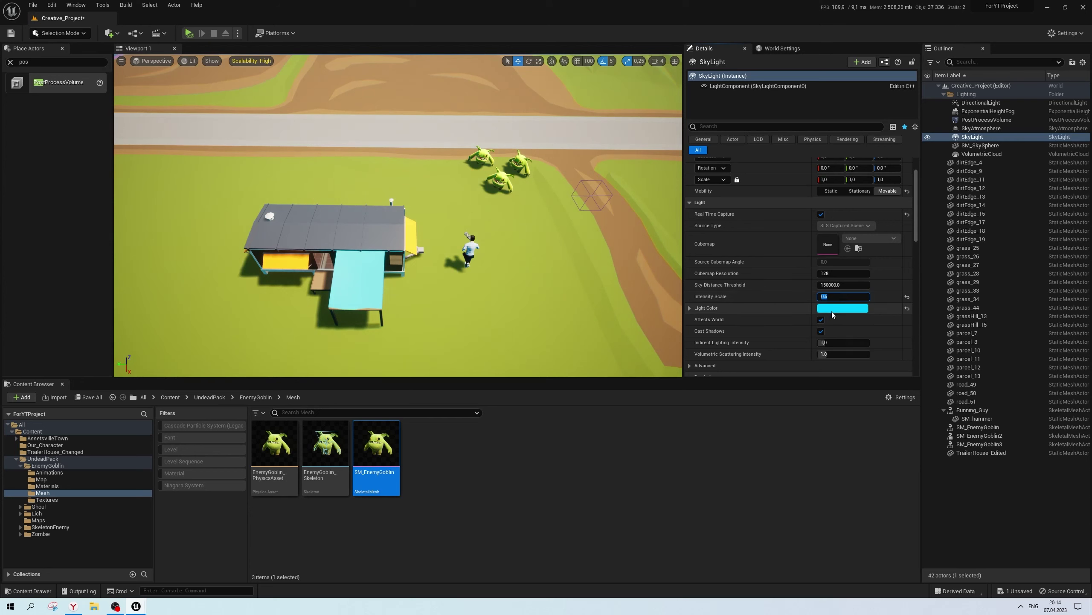
Re-tint the sky light a light blue and begin re-editing its Intensity Scale
{"action": "left_click", "coordinate": [831, 309]}
{"action": "left_click", "coordinate": [860, 372]}
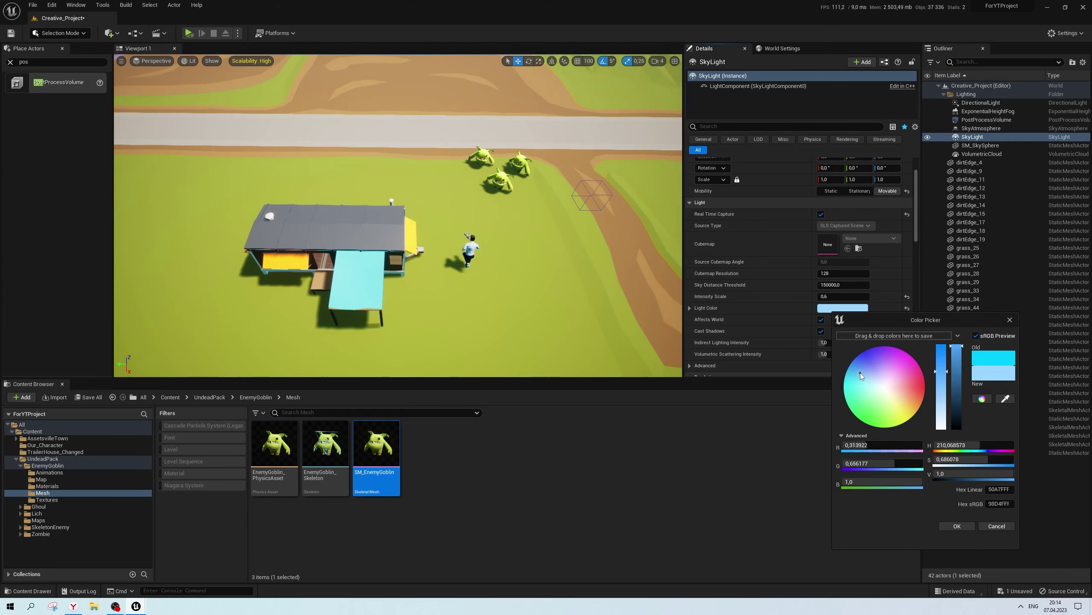
{"action": "left_click", "coordinate": [958, 525]}
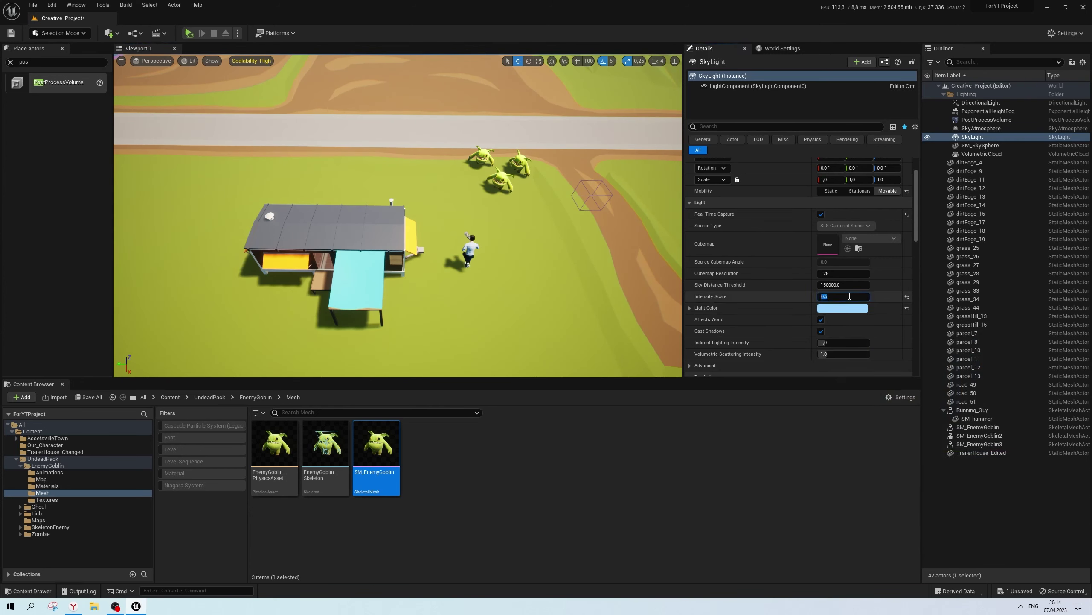
{"action": "left_click", "coordinate": [849, 306]}
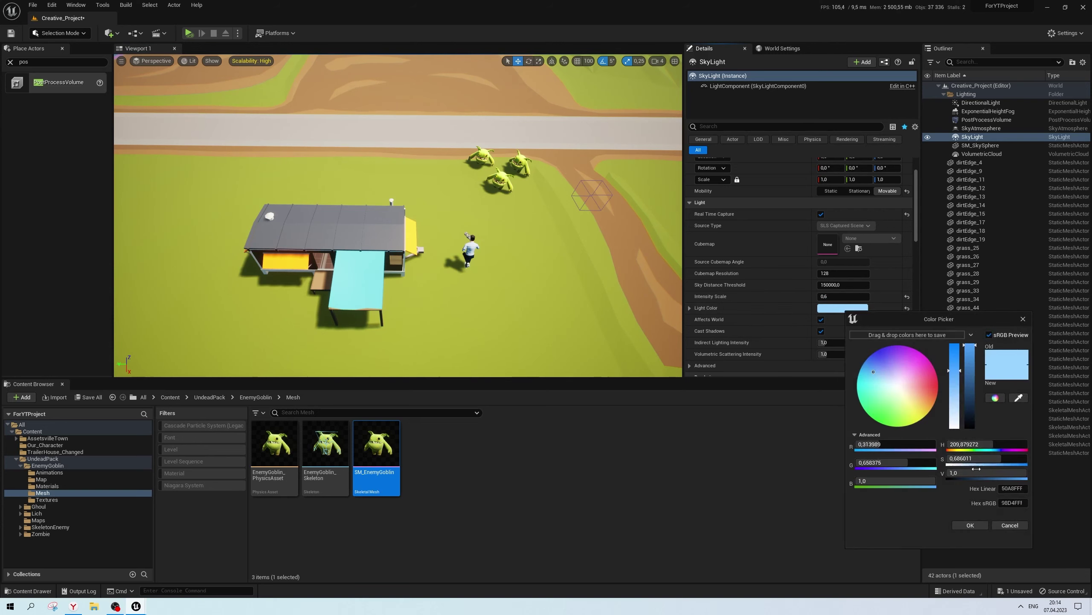
{"action": "left_click", "coordinate": [838, 295]}
{"action": "type", "text": "0,75"}
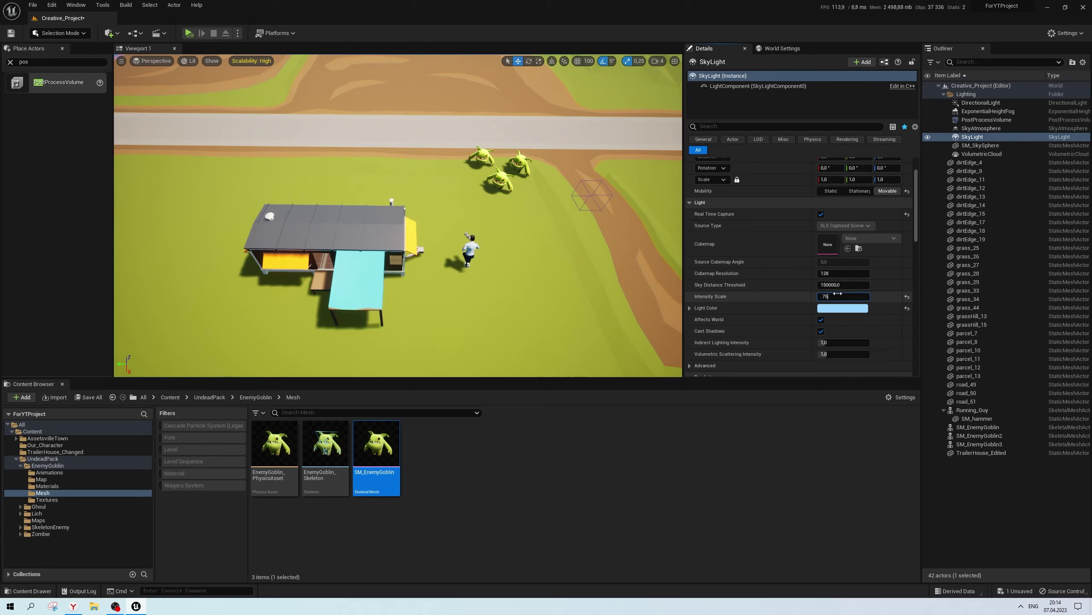
{"action": "right_click_drag", "start_coordinate": [396, 199], "coordinate": [395, 199]}
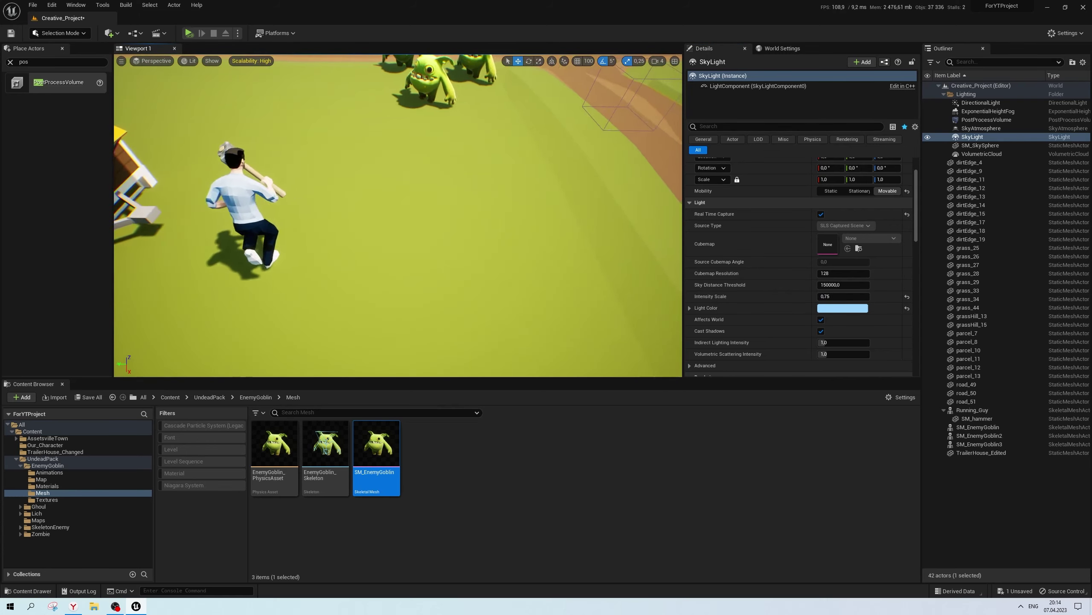
{"action": "scroll", "coordinate": [396, 199], "scroll_direction": "down", "scroll_amount": 5}
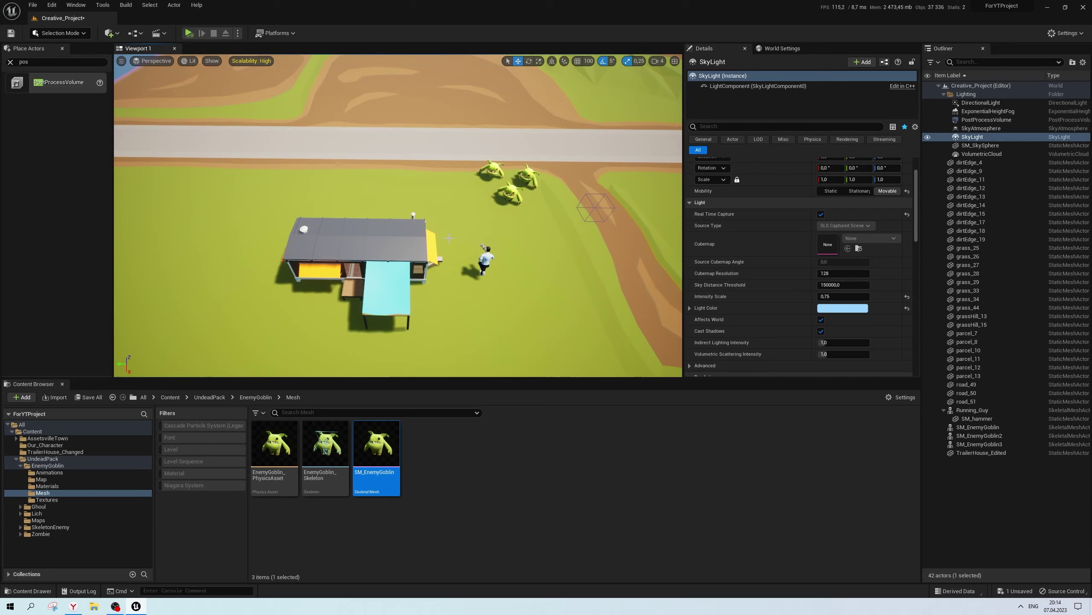
{"action": "right_click_drag", "start_coordinate": [485, 287], "coordinate": [522, 295]}
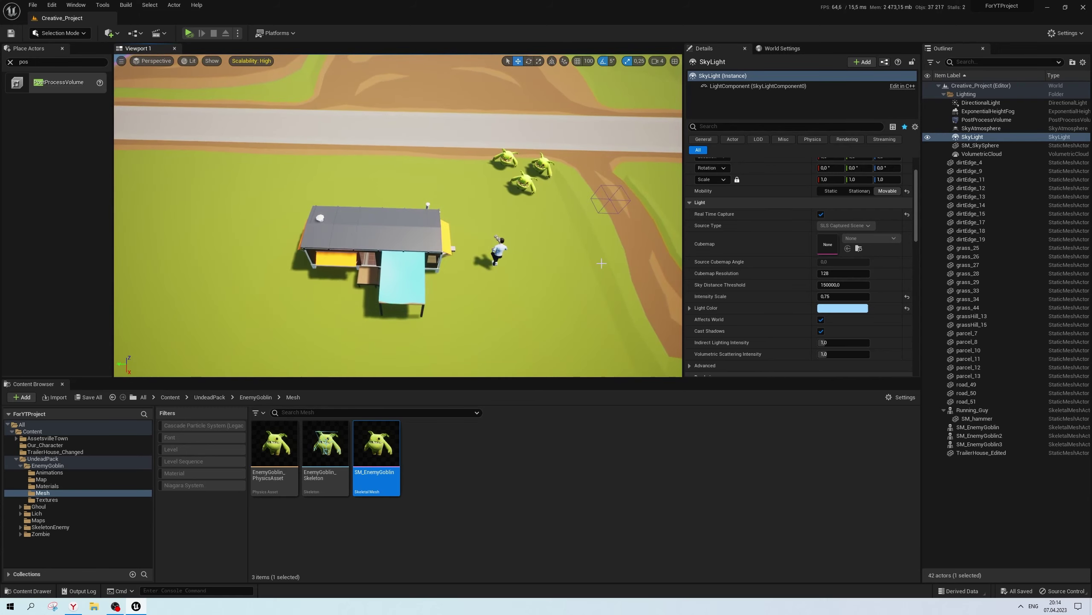
{"action": "right_click_drag", "start_coordinate": [601, 263], "coordinate": [601, 263]}
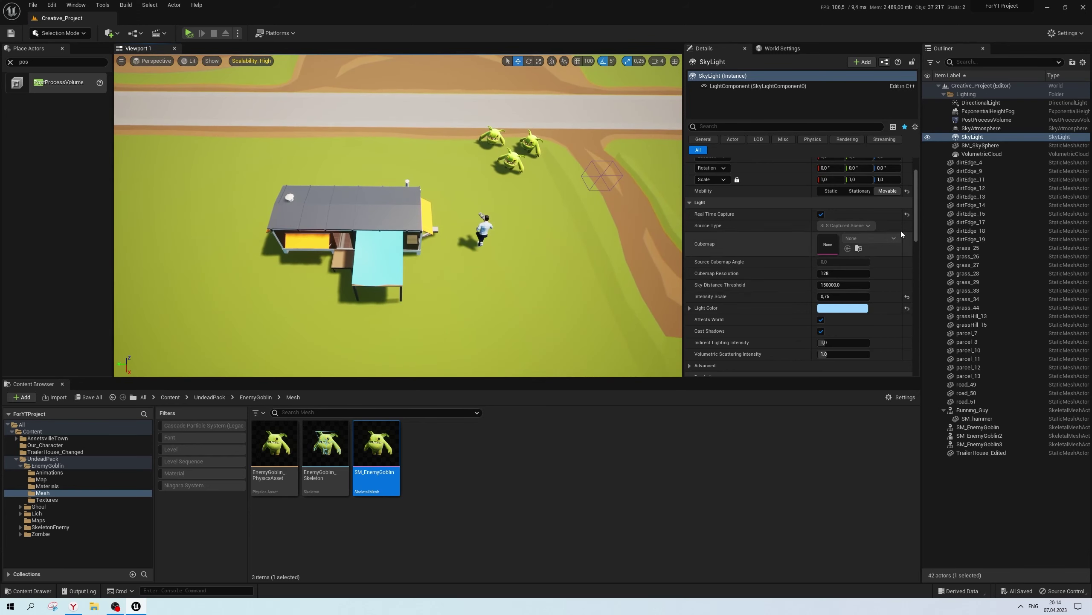
{"action": "scroll", "coordinate": [902, 231], "scroll_direction": "down", "scroll_amount": 6}
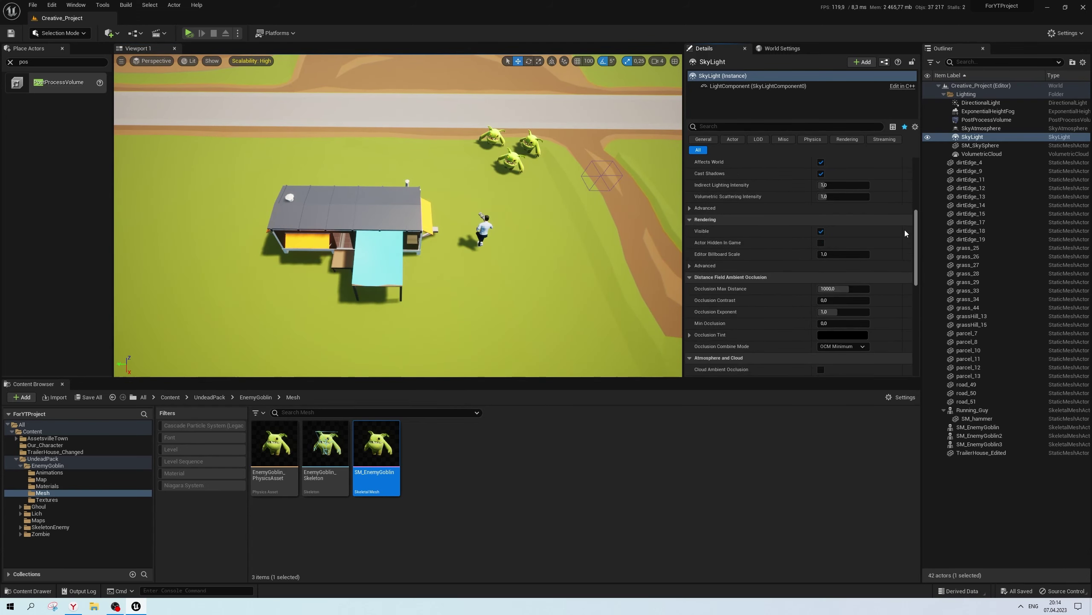
{"action": "scroll", "coordinate": [902, 215], "scroll_direction": "up", "scroll_amount": 7}
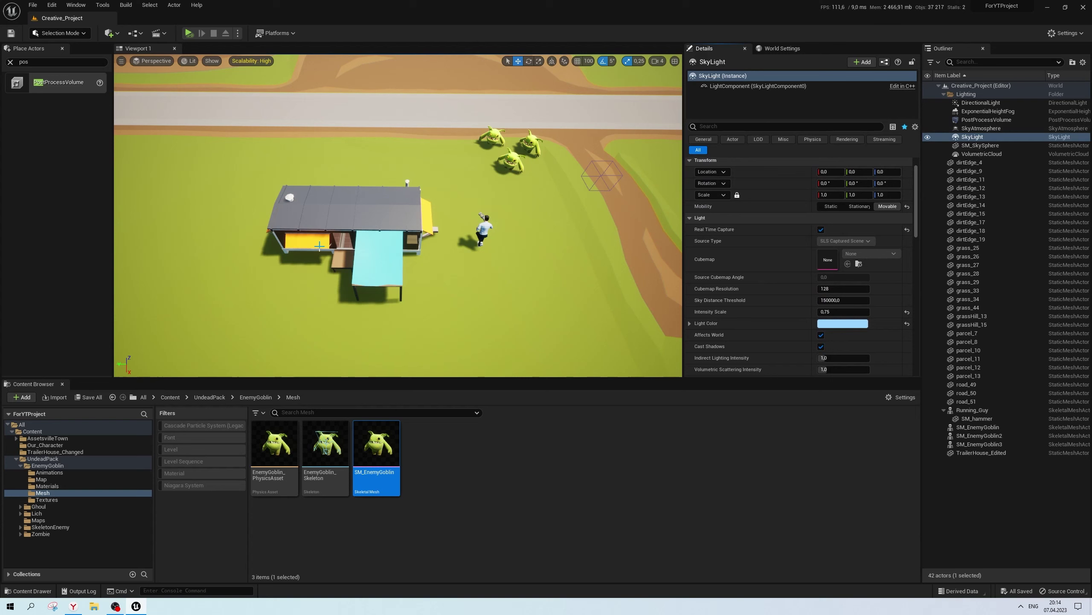
{"action": "middle_click_drag", "start_coordinate": [320, 246], "coordinate": [375, 261]}
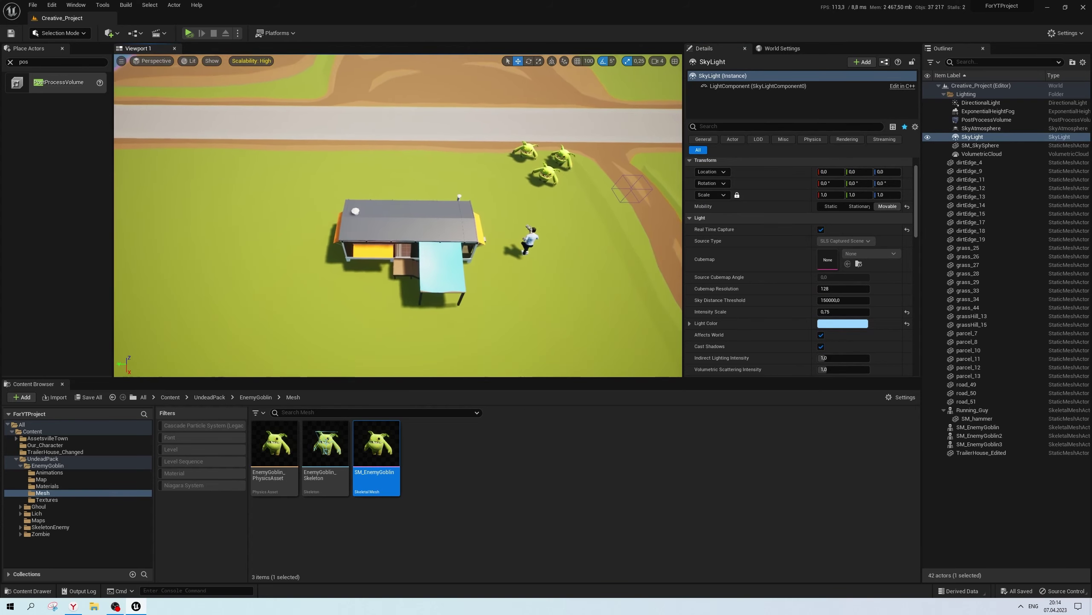
{"action": "scroll", "coordinate": [375, 261], "scroll_direction": "up", "scroll_amount": 2}
Browse the Content Browser to the AssetsvilleTown folder and search for fence assets
{"action": "left_click", "coordinate": [44, 431]}
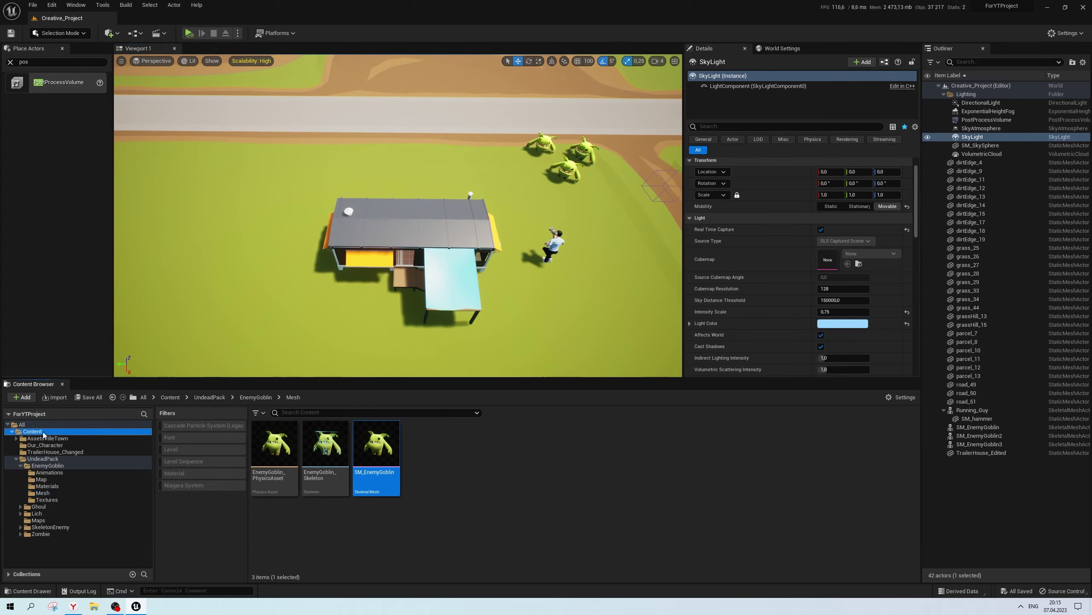
{"action": "left_click", "coordinate": [393, 519]}
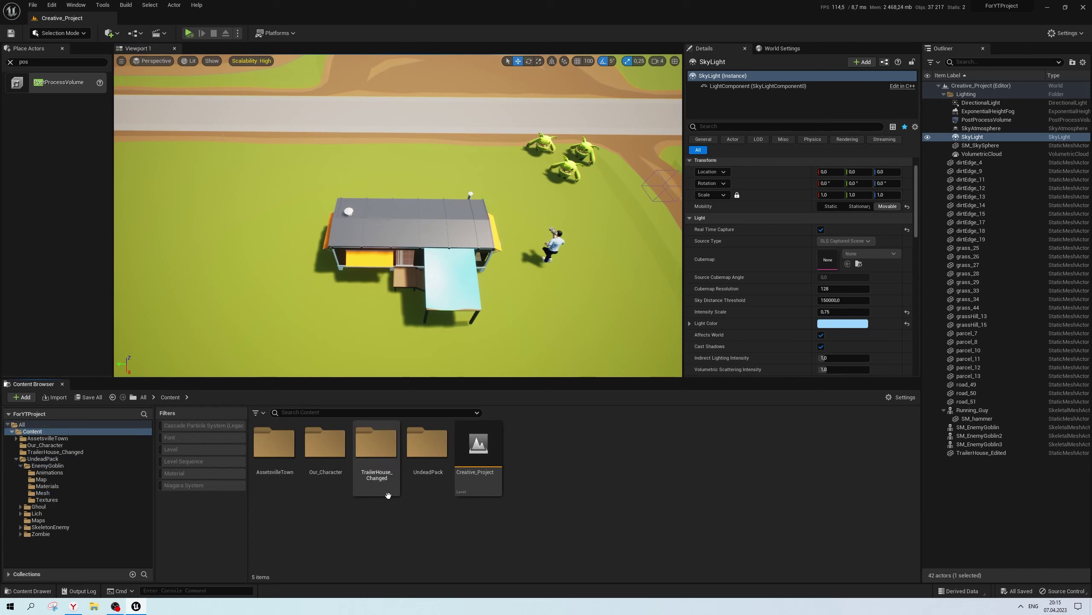
{"action": "middle_click_drag", "start_coordinate": [499, 310], "coordinate": [475, 306]}
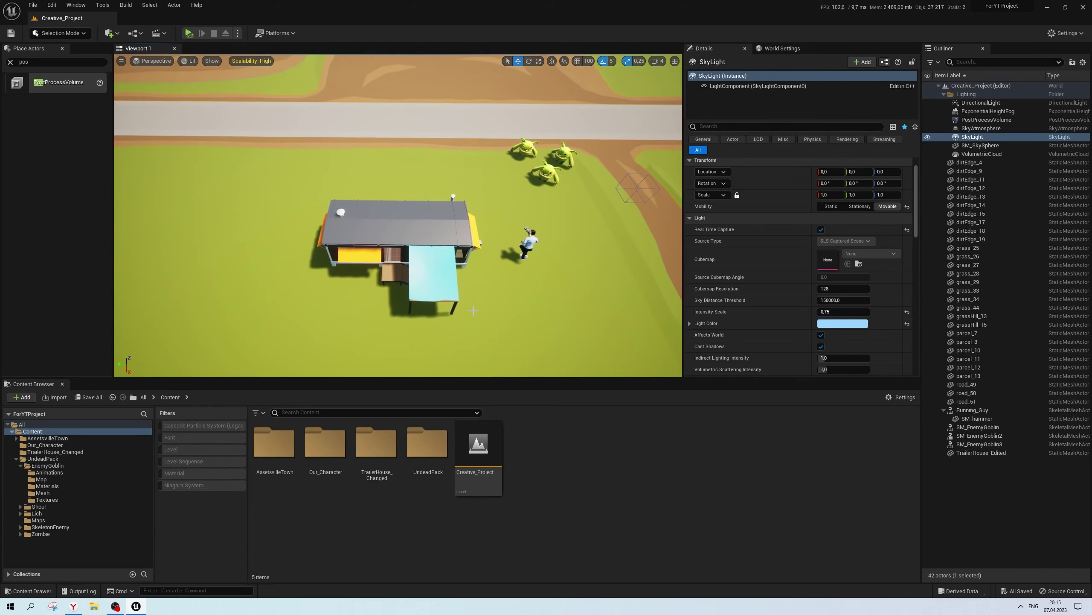
{"action": "double_click", "coordinate": [274, 443]}
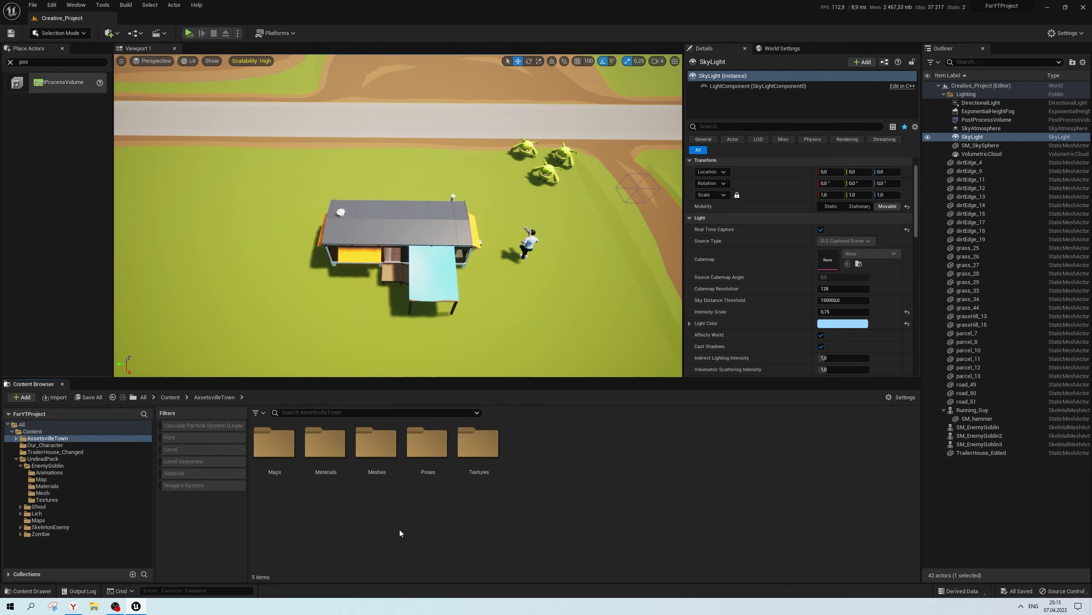
{"action": "double_click", "coordinate": [374, 482]}
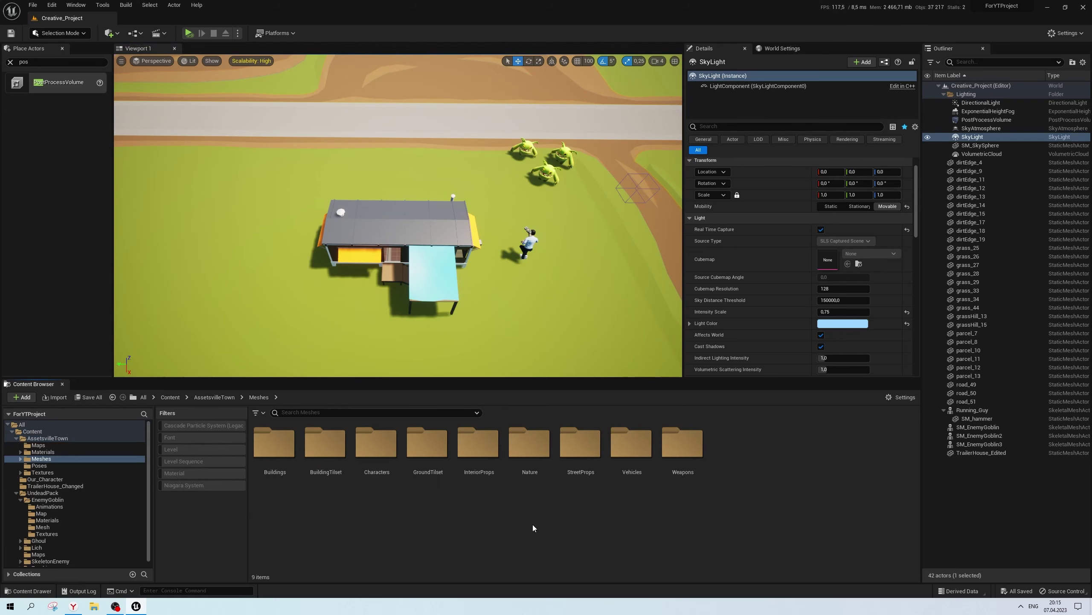
{"action": "double_click", "coordinate": [581, 446]}
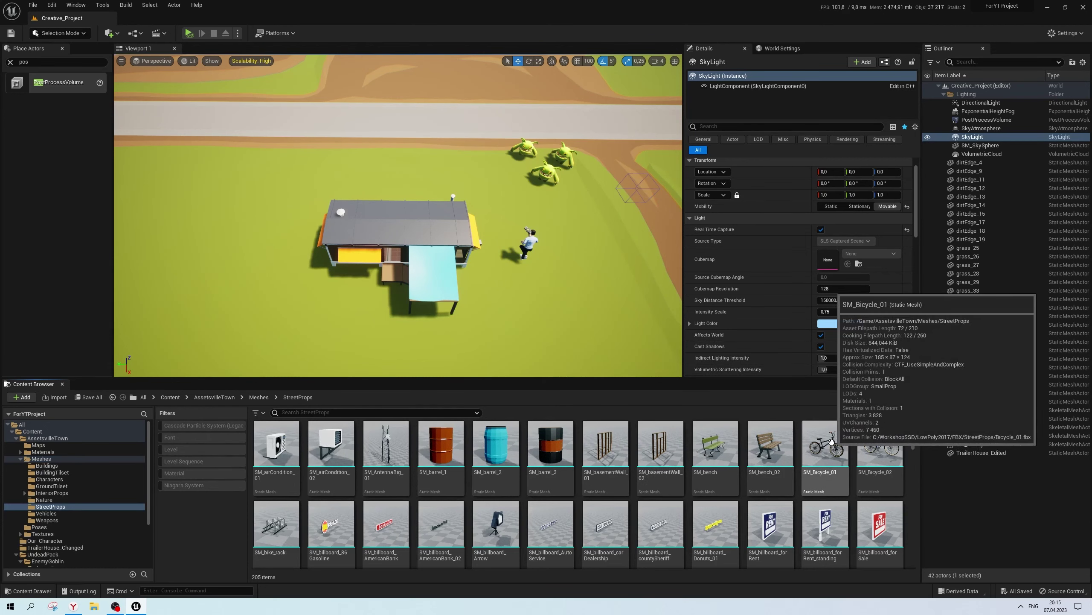
{"action": "key", "text": "alt+Left"}
{"action": "key", "text": "alt+Left"}
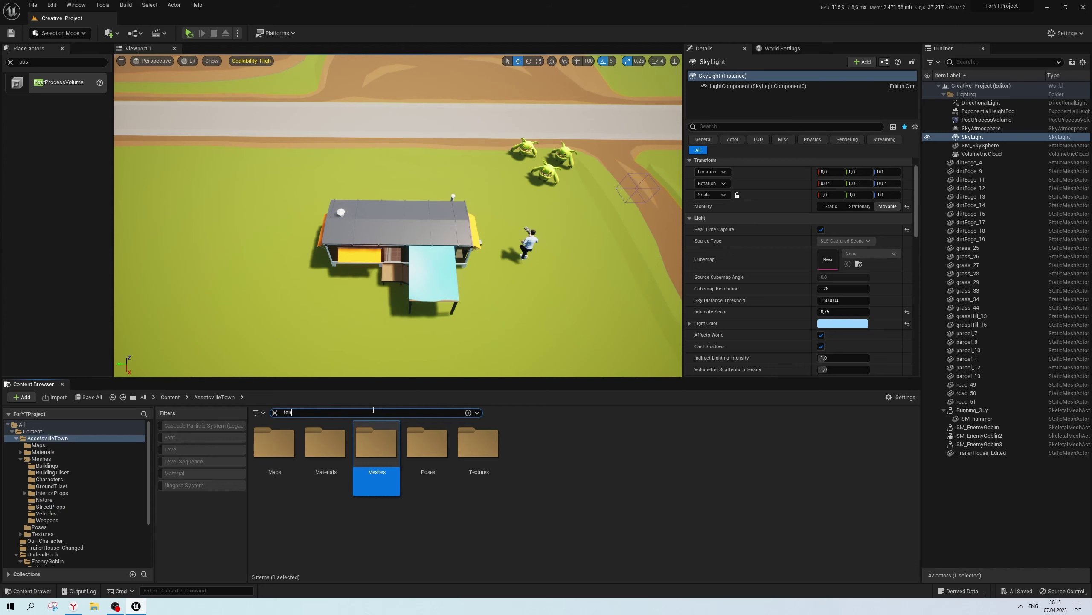
{"action": "type", "text": "ce"}
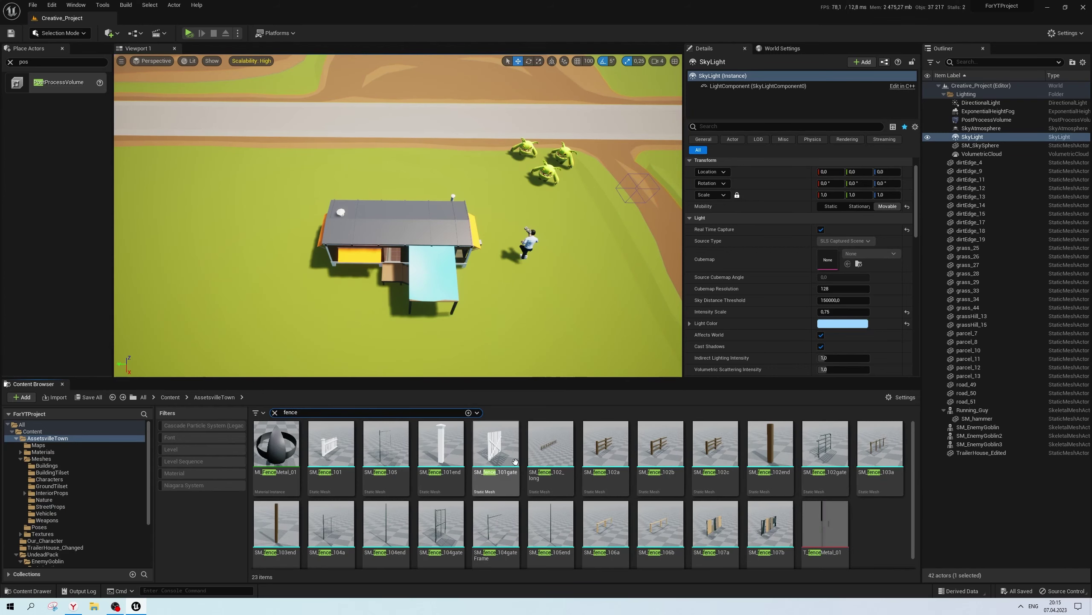
Drop SM_fence_102a onto the grass near the runner
{"action": "left_click_drag", "start_coordinate": [605, 444], "coordinate": [553, 285]}
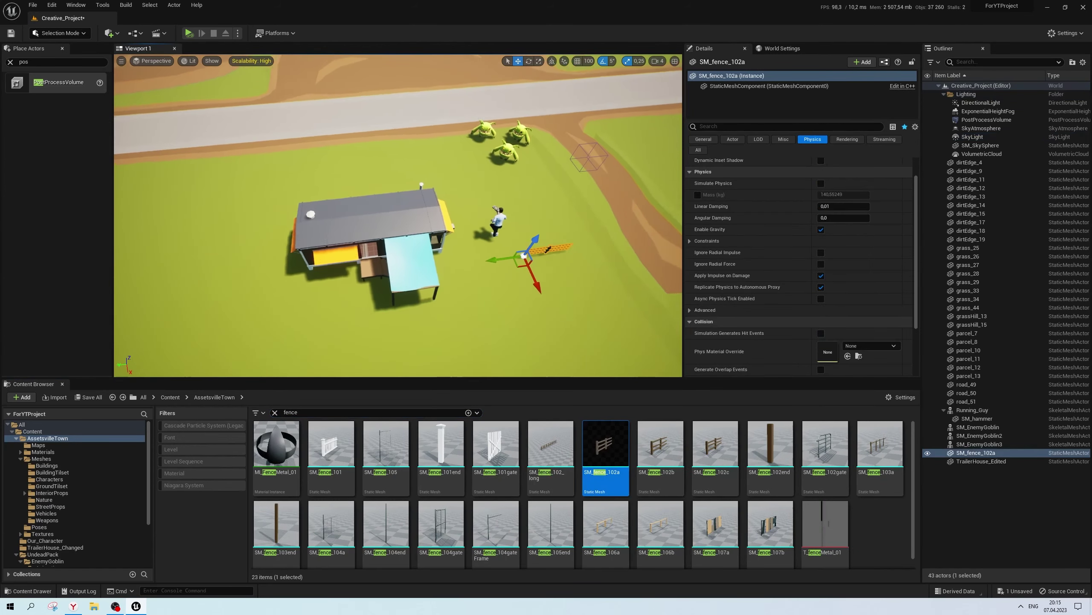
{"action": "mouse_move", "coordinate": [553, 284]}
{"action": "right_mouse_down"}
{"action": "mouse_move", "coordinate": [474, 241]}
{"action": "mouse_move", "coordinate": [494, 233]}
{"action": "right_mouse_up"}
{"action": "left_click", "coordinate": [473, 241]}
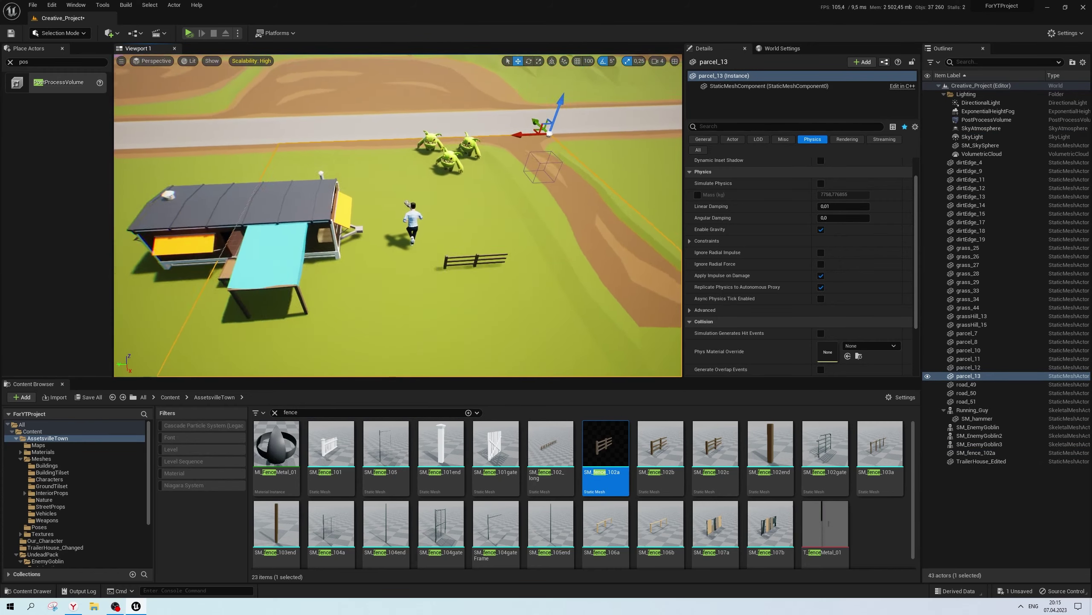
{"action": "right_click_drag", "start_coordinate": [507, 317], "coordinate": [507, 317]}
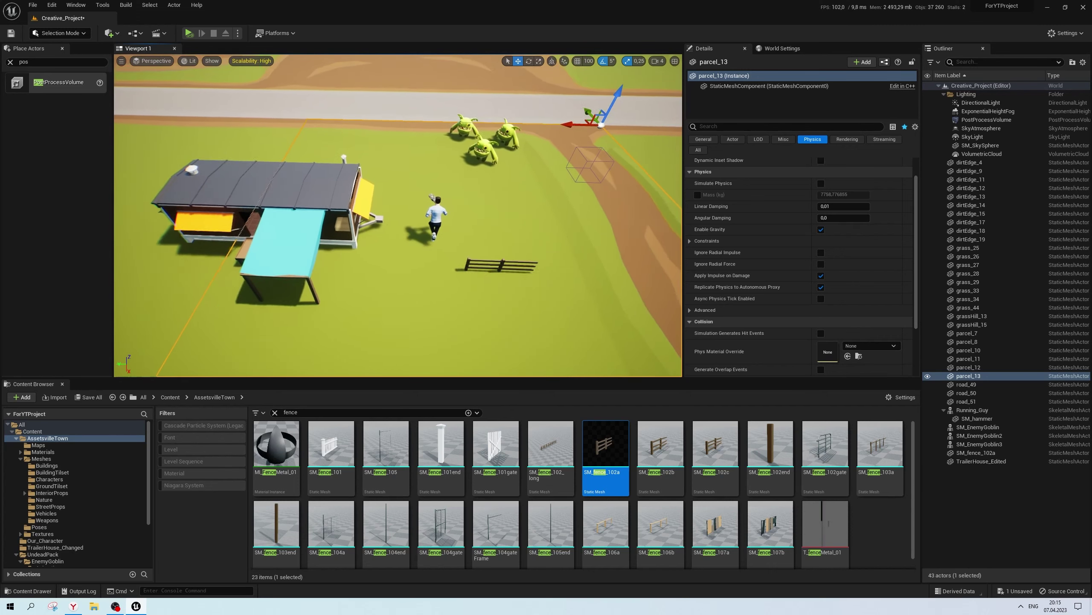
Rotate the SM_fence_102a piece into its angle beside the runner
{"action": "left_click", "coordinate": [507, 318]}
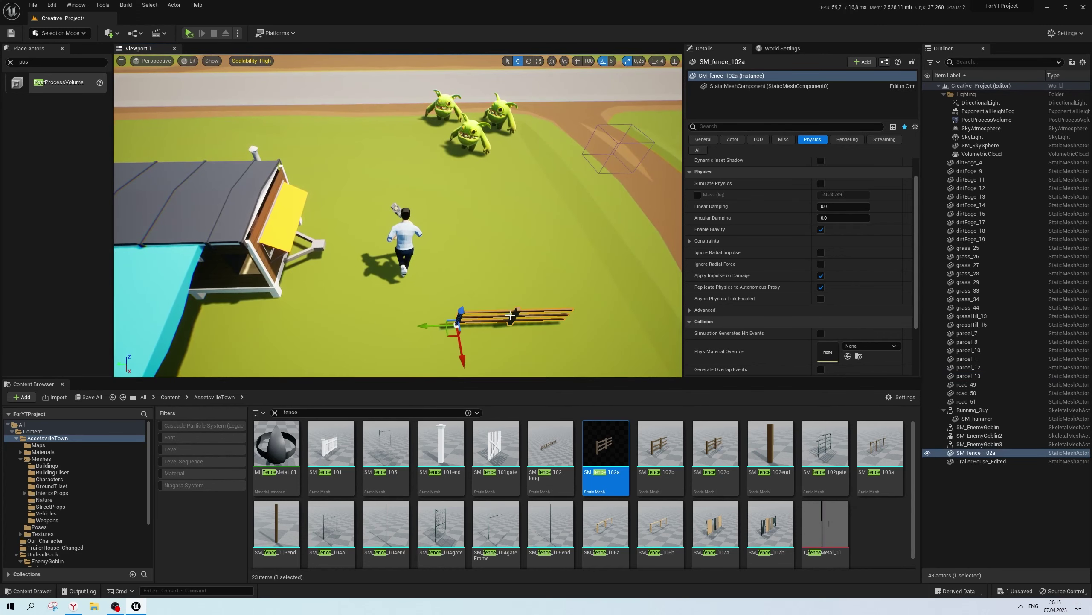
{"action": "key", "text": "e"}
{"action": "left_click_drag", "start_coordinate": [467, 371], "coordinate": [497, 369]}
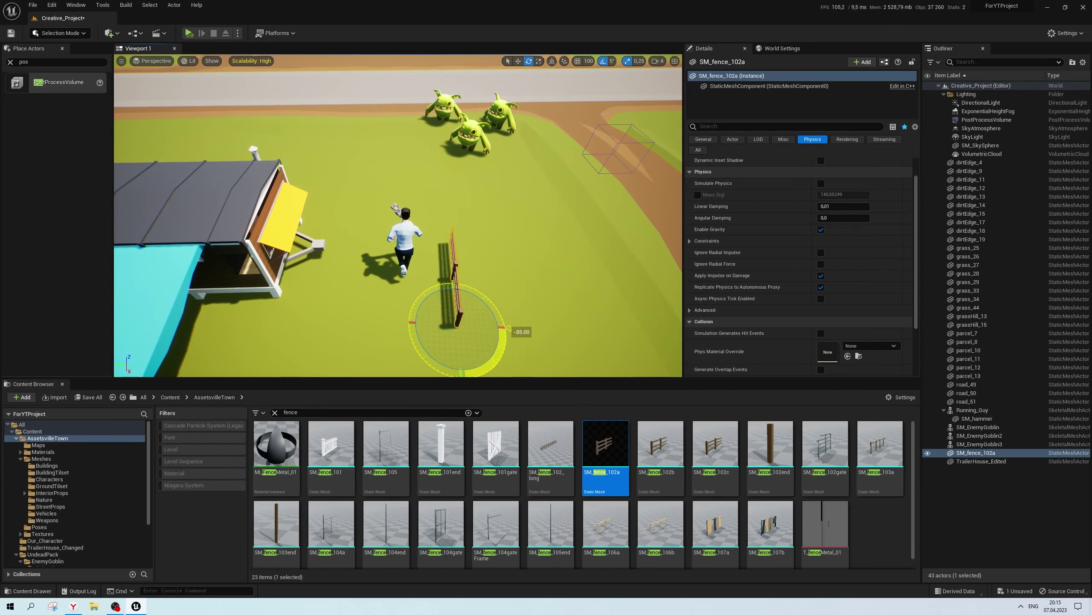
{"action": "left_click_drag", "start_coordinate": [503, 328], "coordinate": [502, 334]}
{"action": "key", "text": "w"}
{"action": "right_click_drag", "start_coordinate": [397, 215], "coordinate": [258, 228]}
{"action": "left_click", "coordinate": [343, 215]}
Select the DirectionalLight and drag its Source Angle up to 5.0
{"action": "left_click", "coordinate": [1002, 103]}
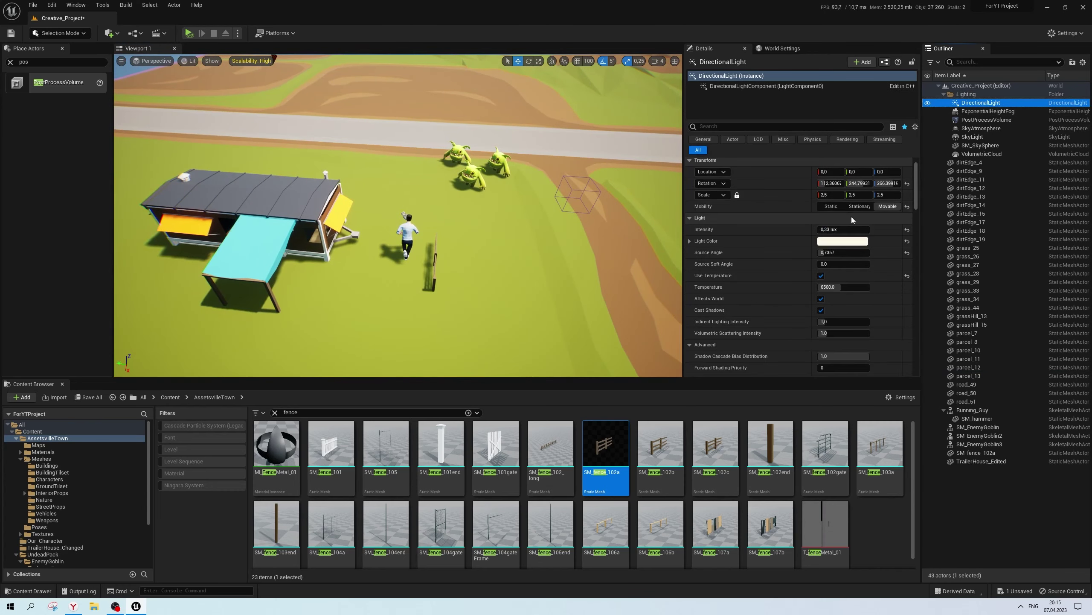
{"action": "left_click_drag", "start_coordinate": [836, 251], "coordinate": [856, 252]}
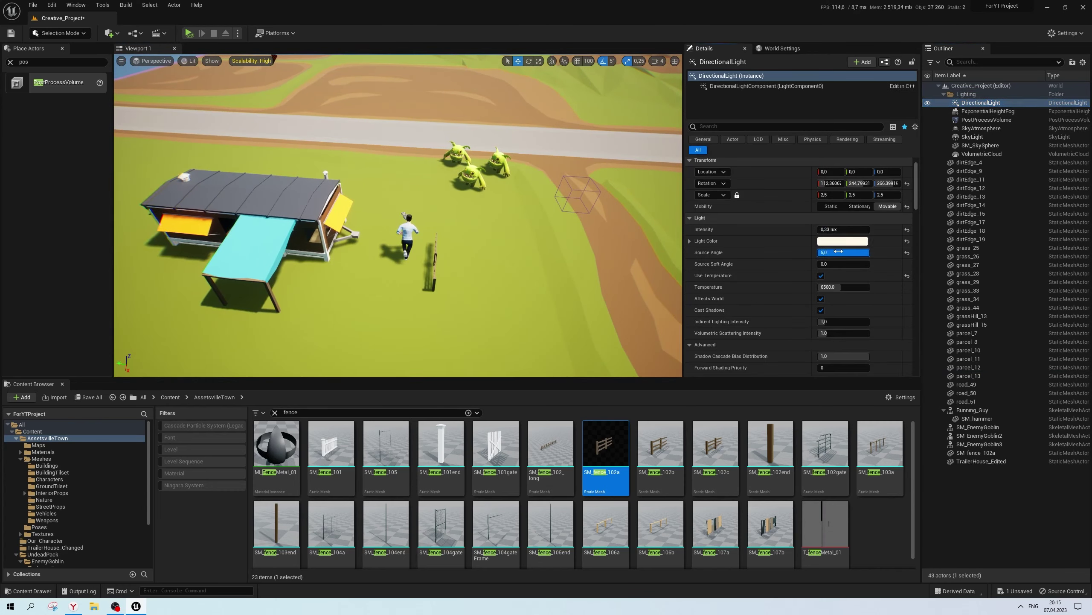
{"action": "scroll", "coordinate": [579, 258], "scroll_direction": "up", "scroll_amount": 4}
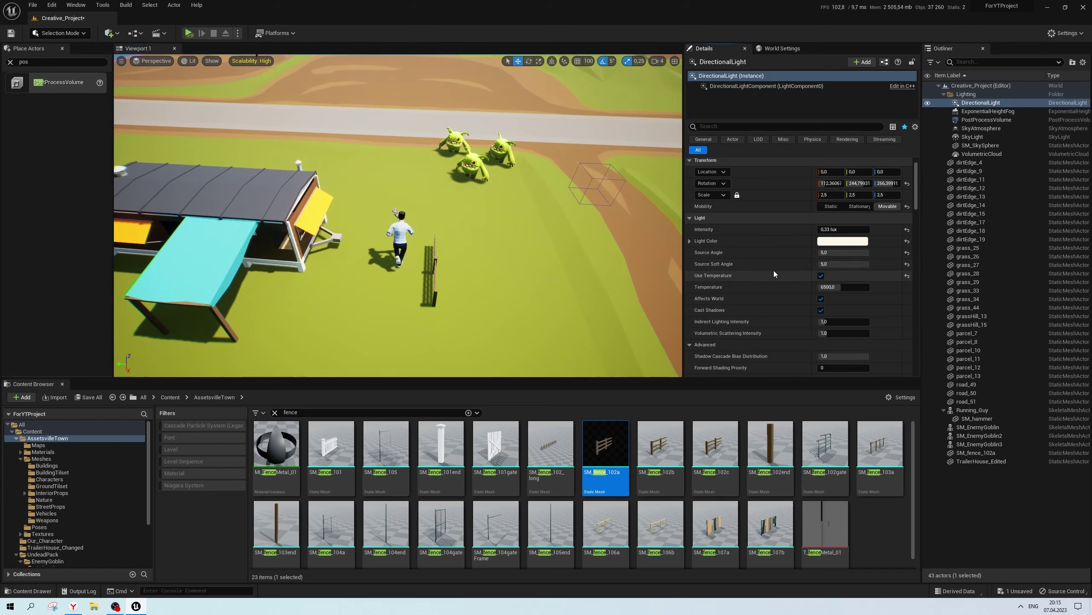
{"action": "right_click_drag", "start_coordinate": [602, 280], "coordinate": [559, 258]}
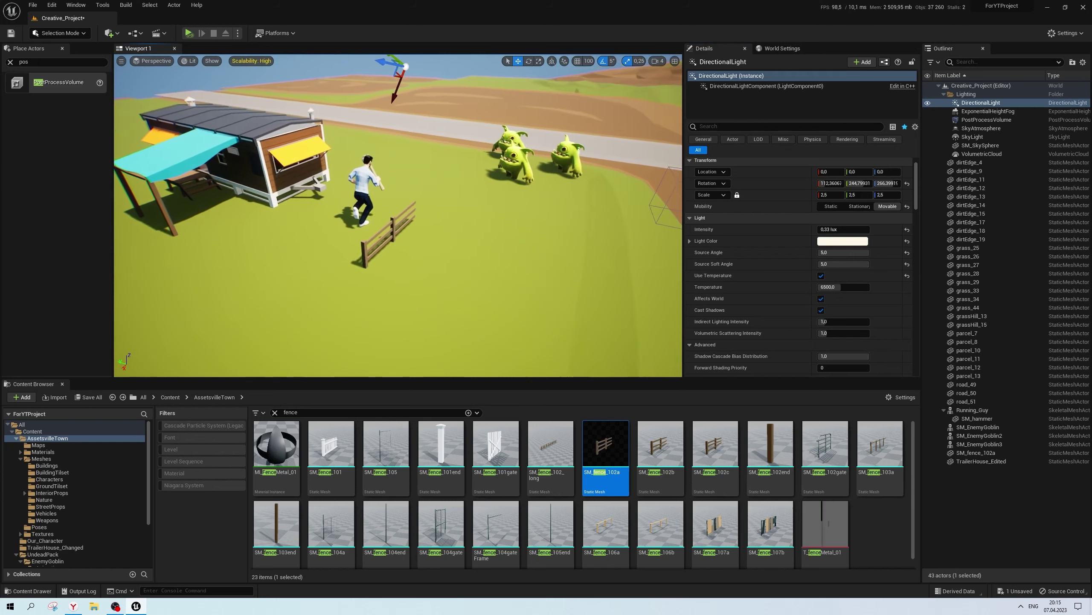
{"action": "right_click_drag", "start_coordinate": [397, 215], "coordinate": [398, 215]}
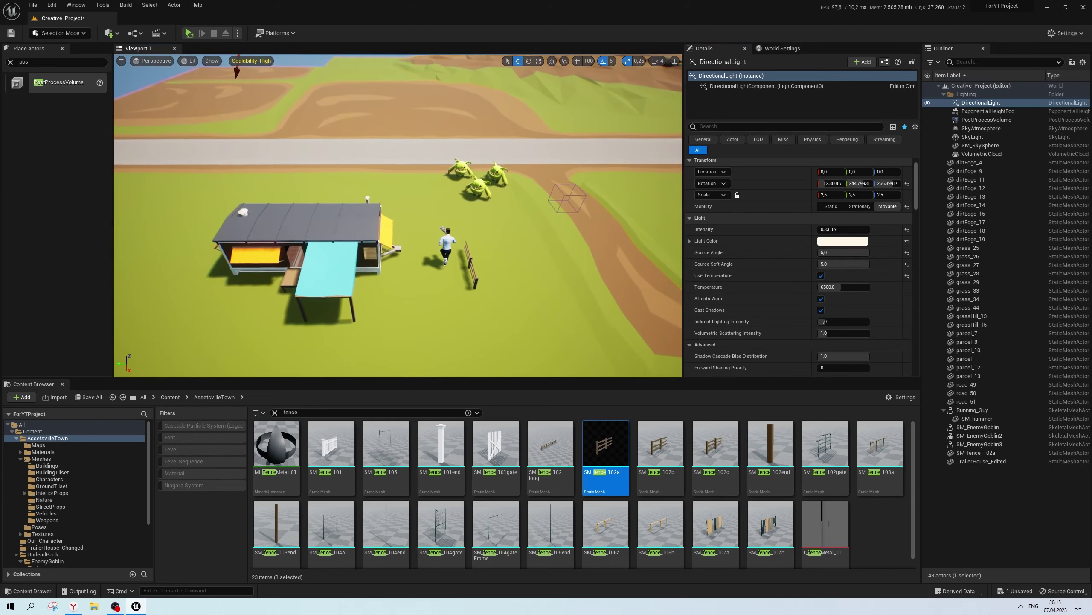
{"action": "left_click", "coordinate": [831, 207]}
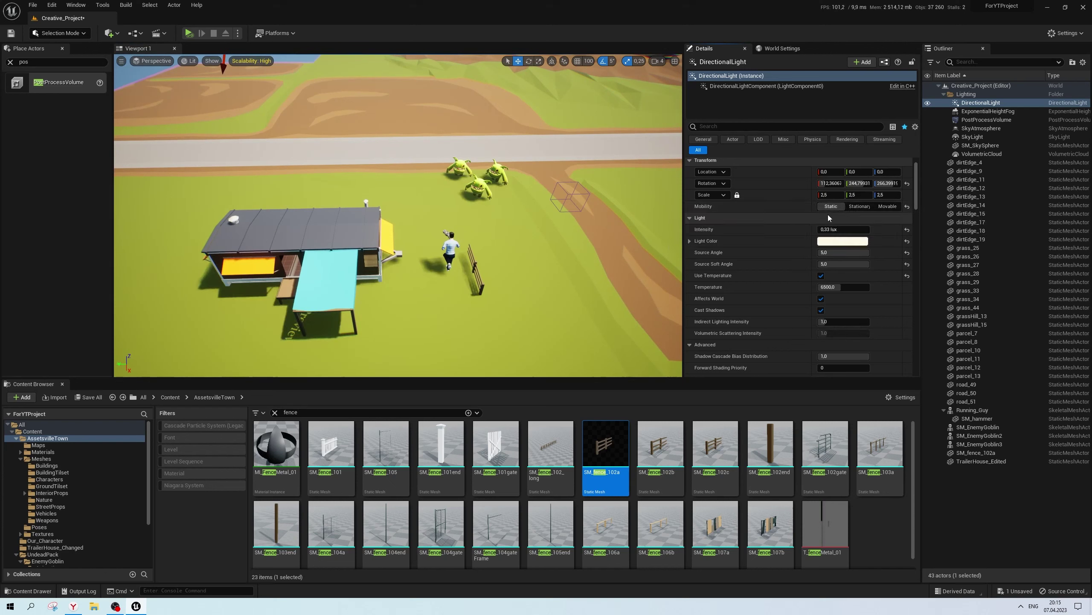
{"action": "left_click", "coordinate": [879, 207]}
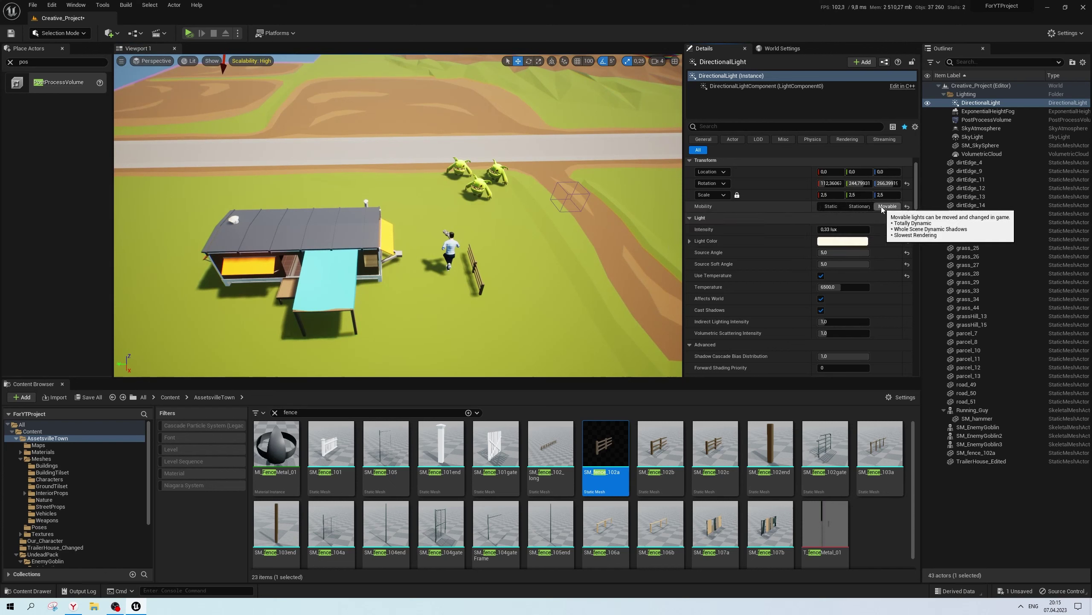
{"action": "left_click", "coordinate": [859, 206]}
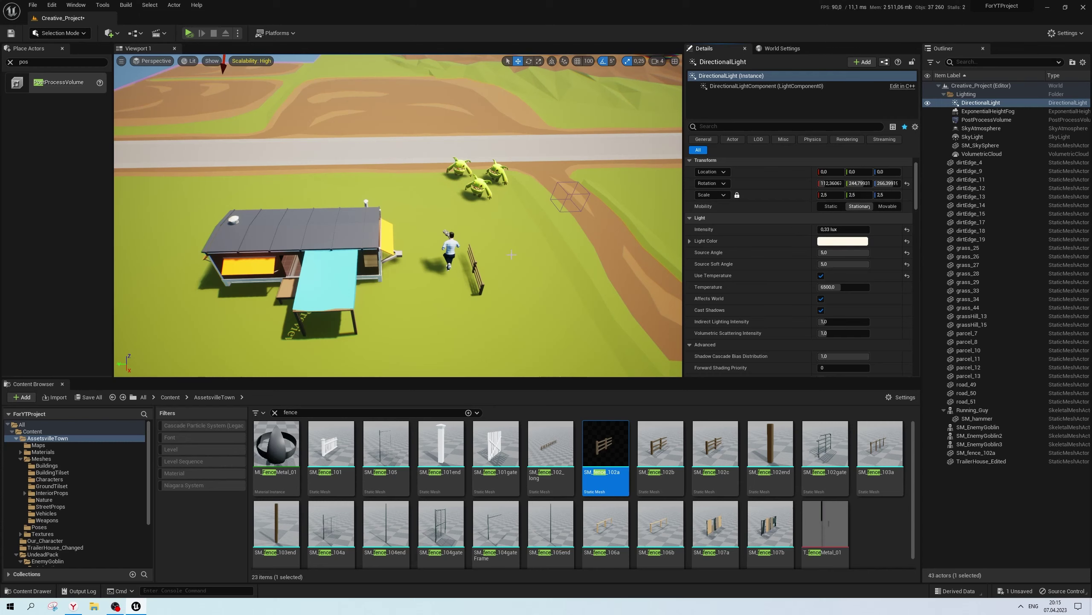
{"action": "right_click_drag", "start_coordinate": [398, 206], "coordinate": [398, 219]}
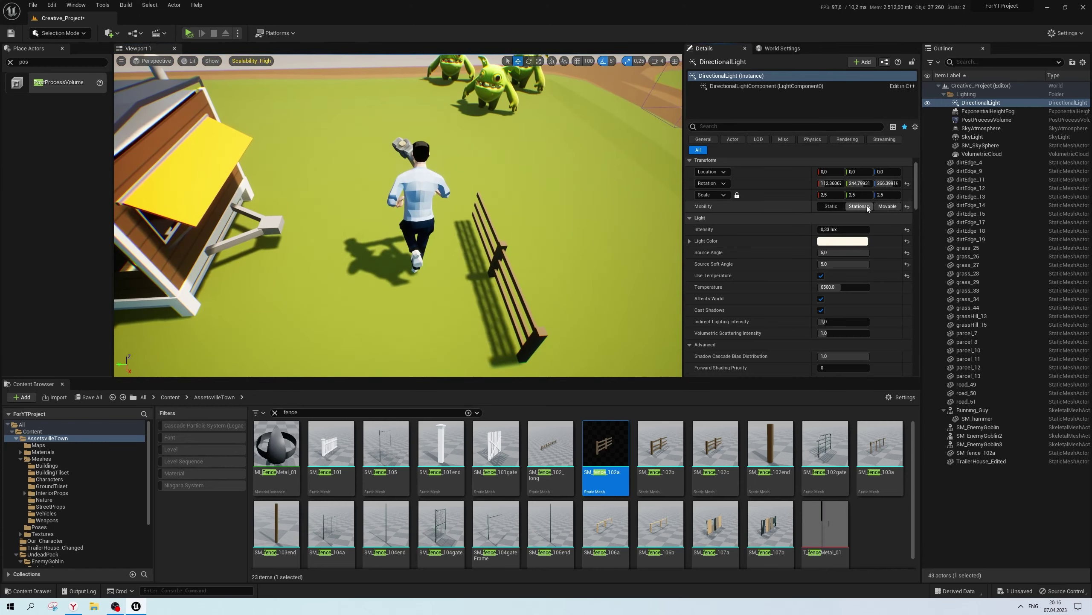
{"action": "left_click", "coordinate": [831, 207]}
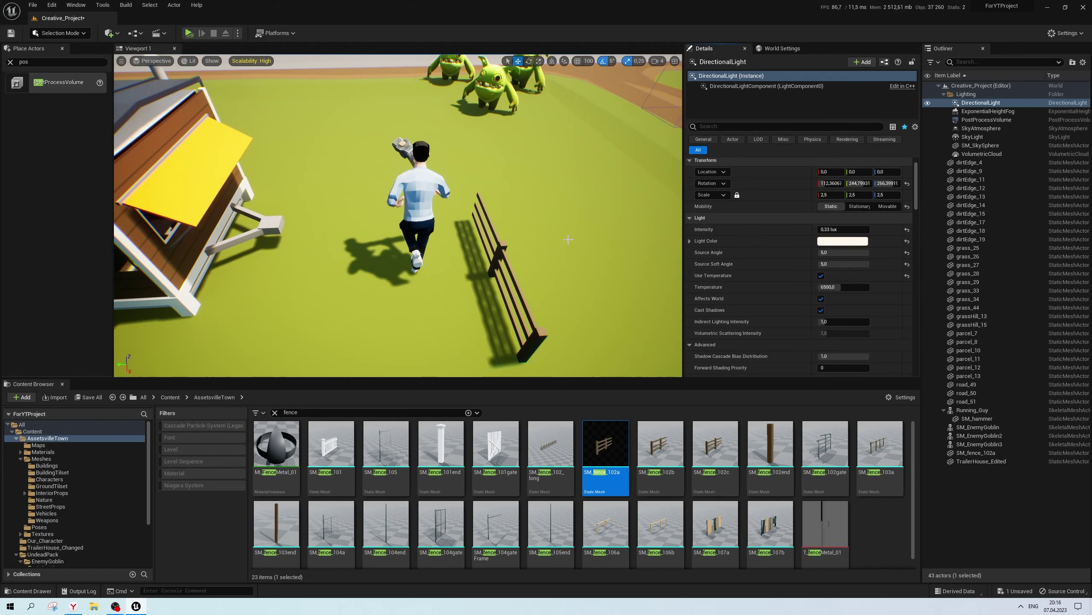
{"action": "scroll", "coordinate": [608, 235], "scroll_direction": "up", "scroll_amount": 6}
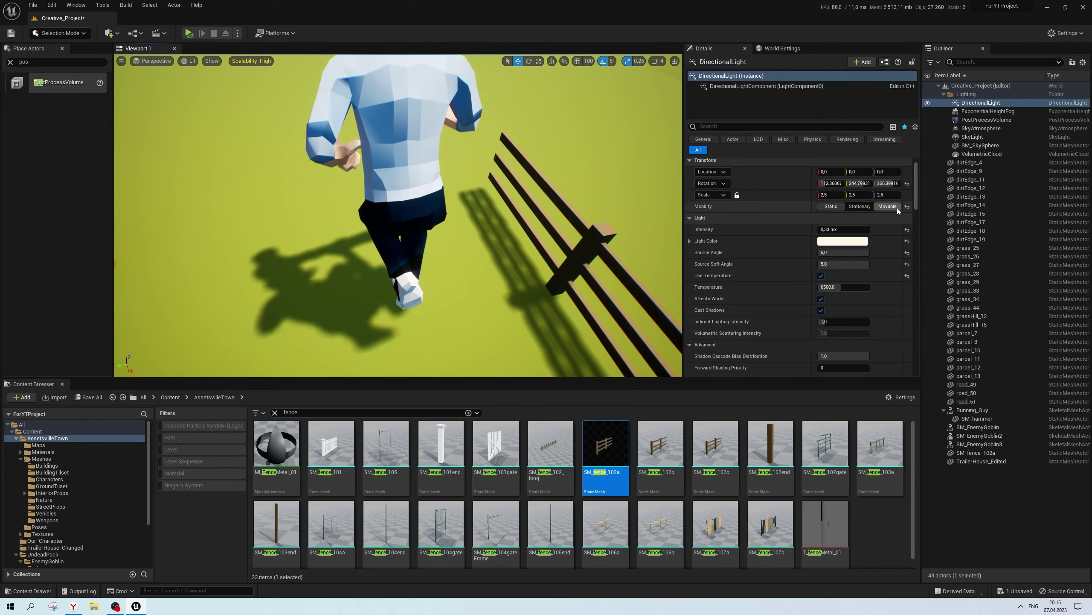
{"action": "left_click", "coordinate": [888, 206]}
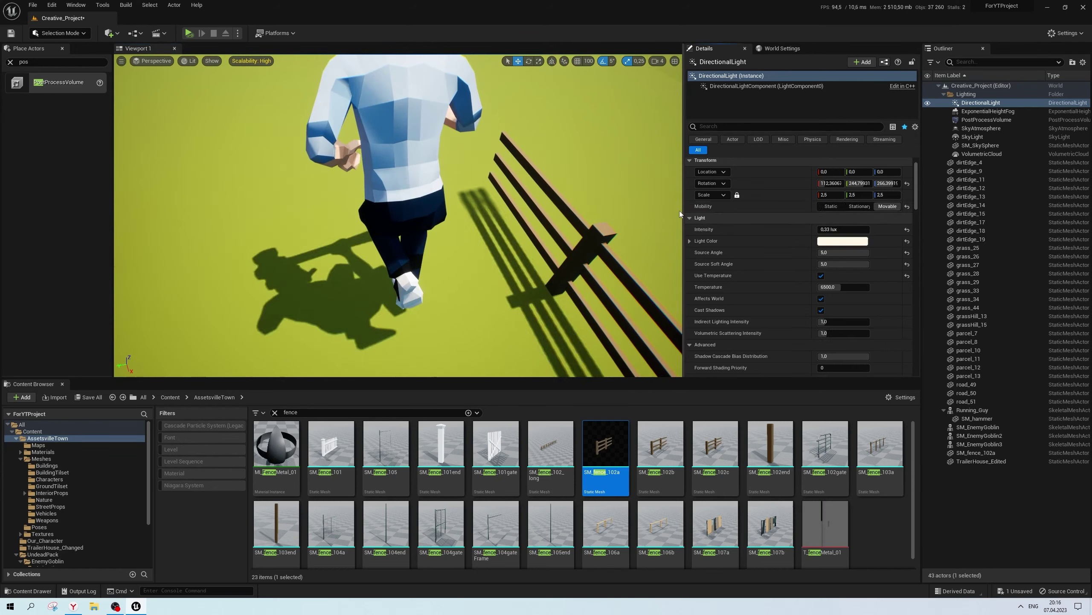
{"action": "right_click_drag", "start_coordinate": [474, 215], "coordinate": [387, 186]}
{"action": "left_click", "coordinate": [855, 206]}
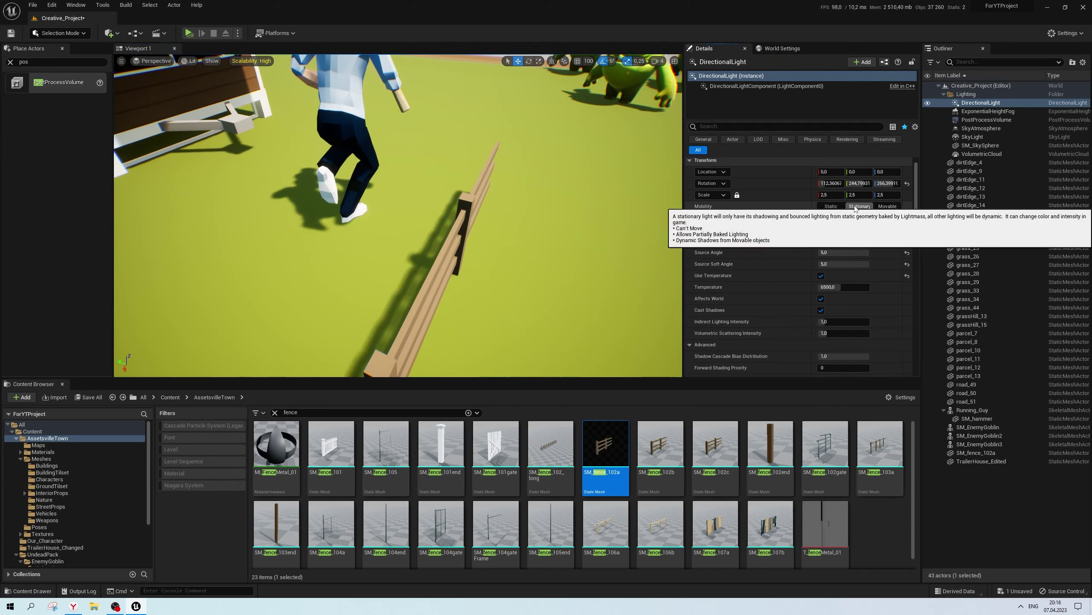
{"action": "right_click_drag", "start_coordinate": [430, 215], "coordinate": [400, 203]}
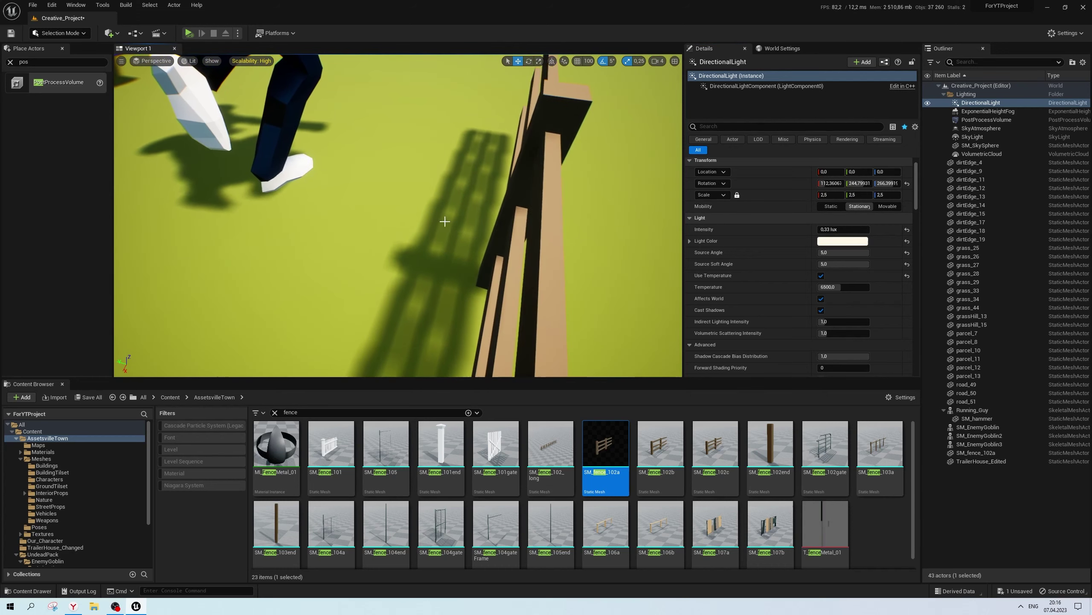
{"action": "left_click_drag", "start_coordinate": [864, 264], "coordinate": [830, 264]}
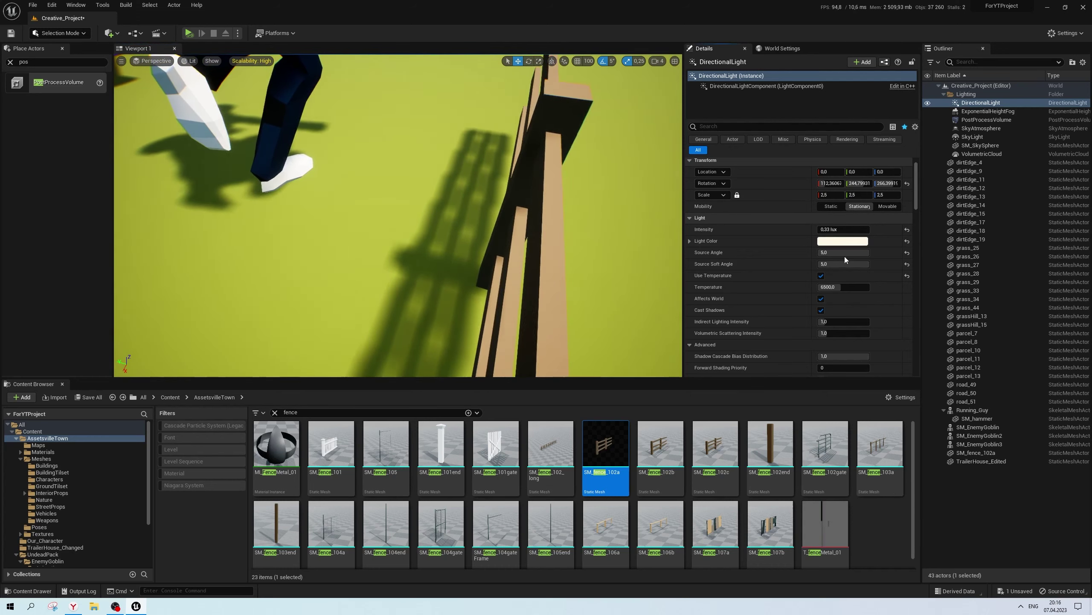
{"action": "left_click", "coordinate": [886, 207]}
{"action": "right_click_drag", "start_coordinate": [430, 216], "coordinate": [456, 203]}
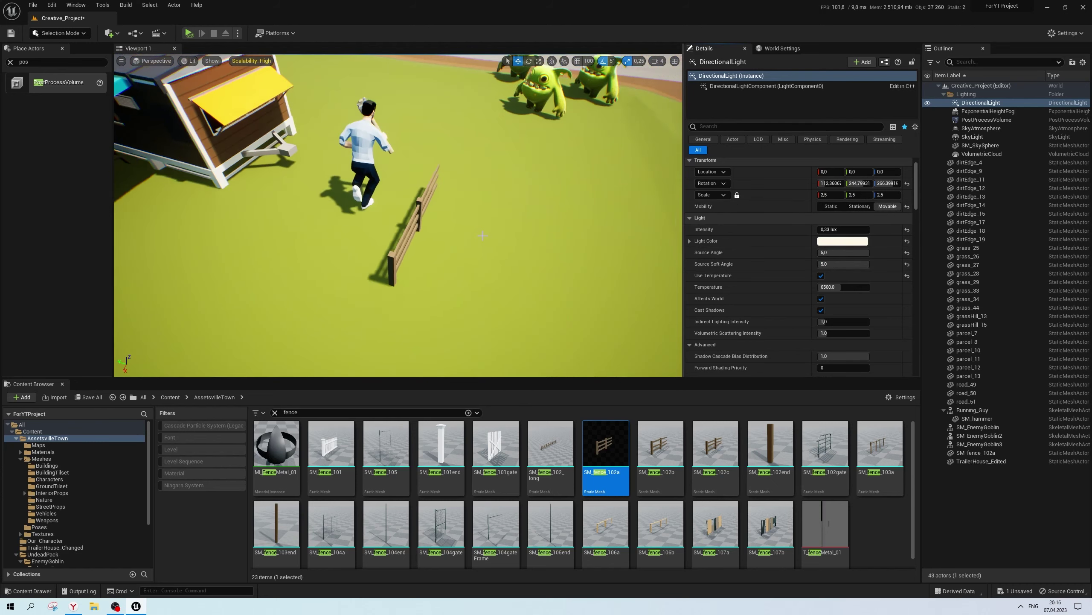
{"action": "scroll", "coordinate": [753, 274], "scroll_direction": "down", "scroll_amount": 1}
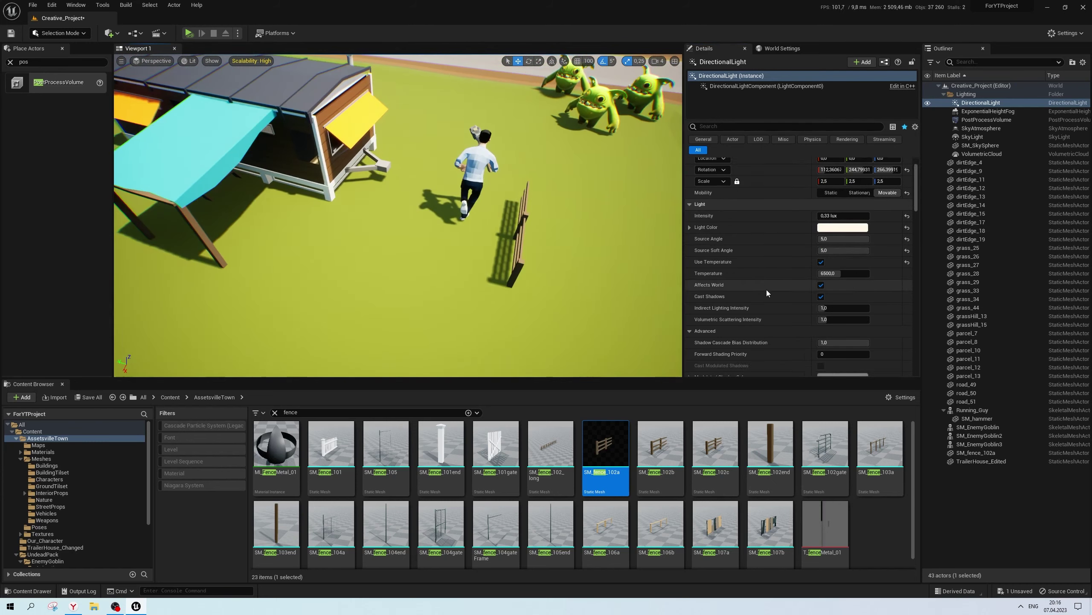
{"action": "scroll", "coordinate": [767, 292], "scroll_direction": "down", "scroll_amount": 4}
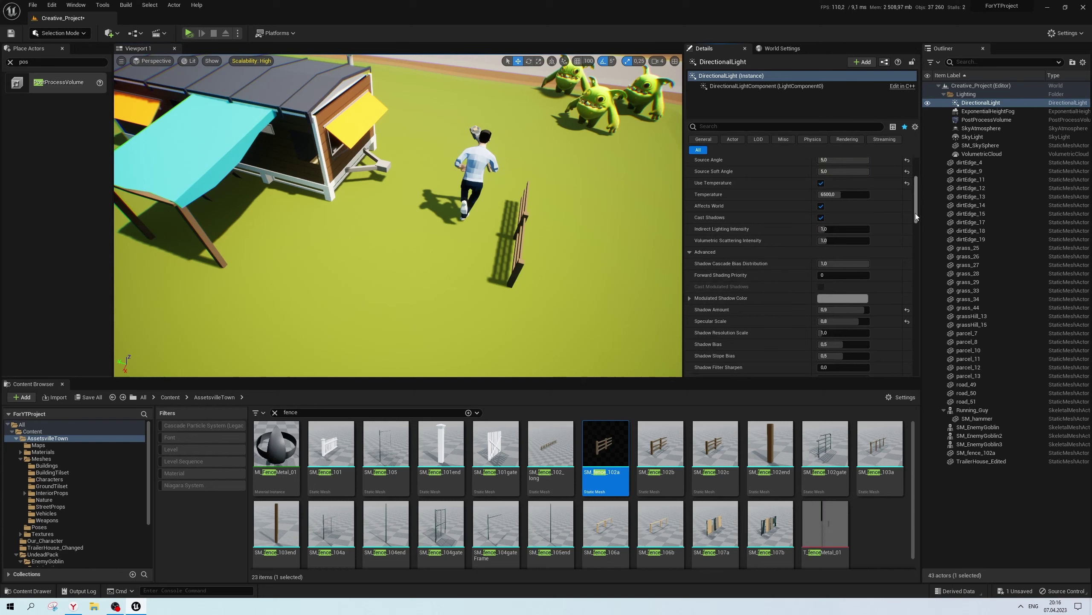
{"action": "left_click_drag", "start_coordinate": [915, 213], "coordinate": [912, 316]}
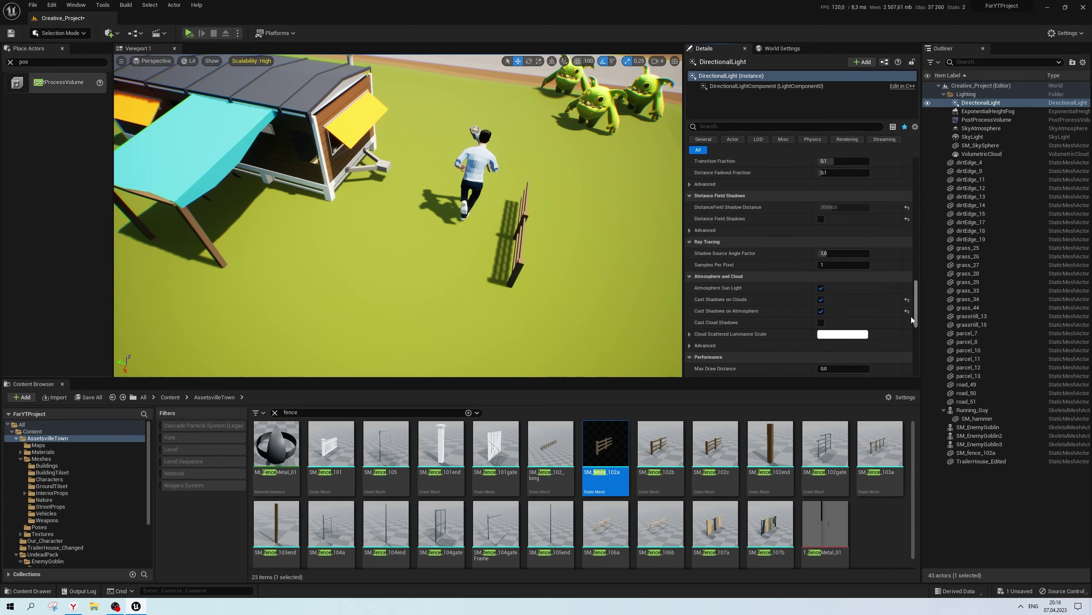
{"action": "left_click", "coordinate": [820, 218]}
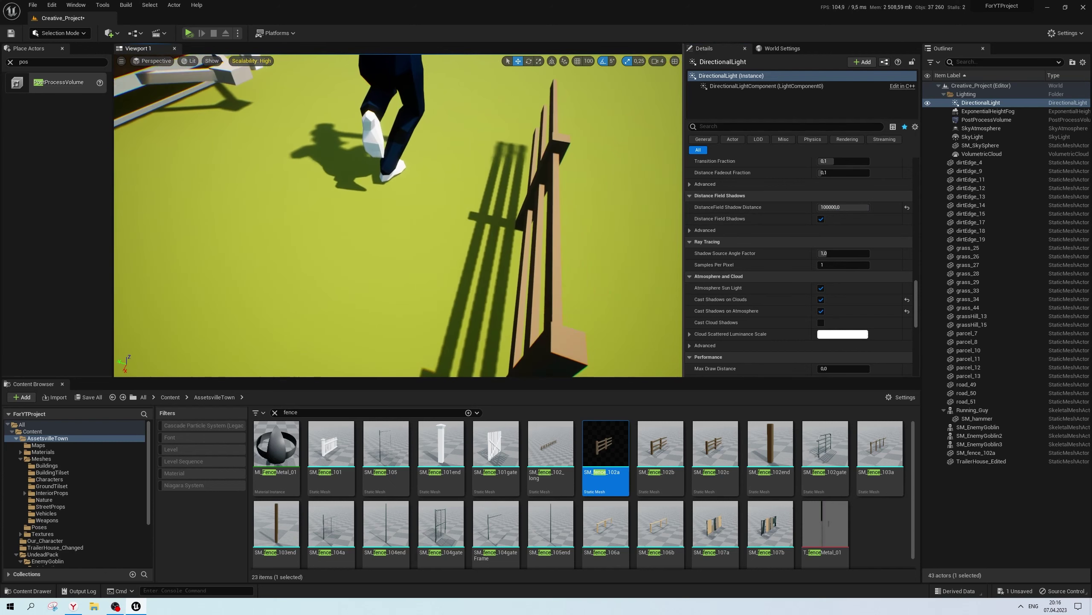
{"action": "left_click", "coordinate": [690, 231]}
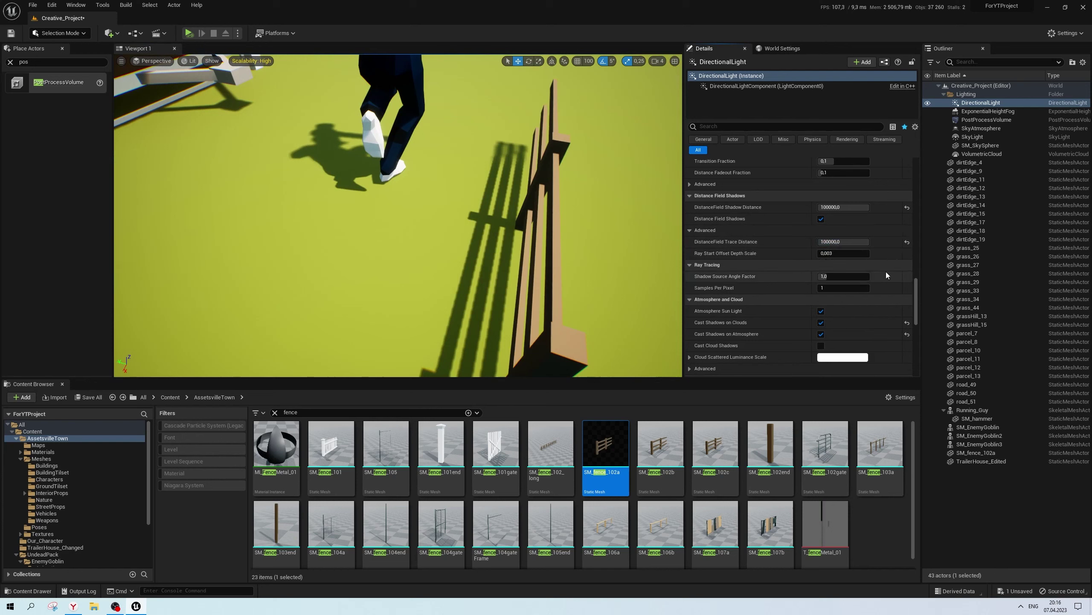
{"action": "key", "text": "ctrl+z"}
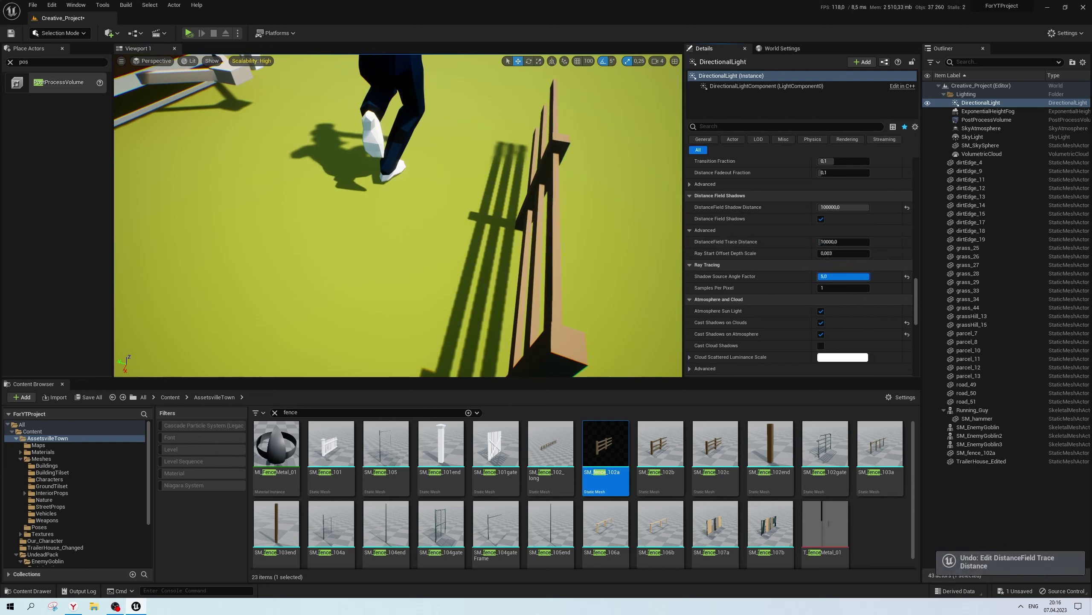
{"action": "scroll", "coordinate": [515, 253], "scroll_direction": "up", "scroll_amount": 2}
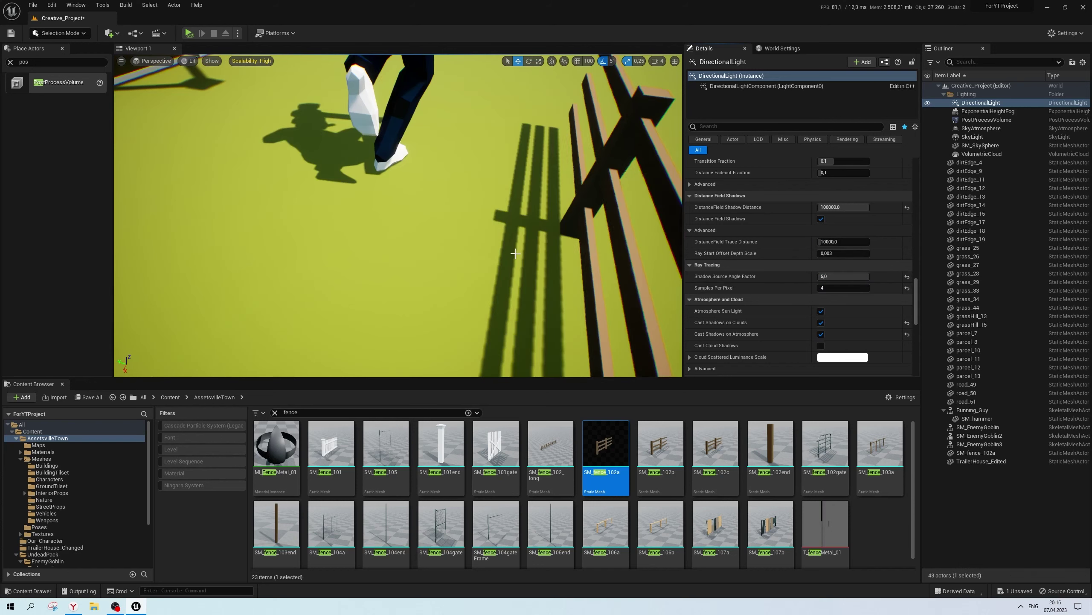
{"action": "key", "text": "ctrl+z"}
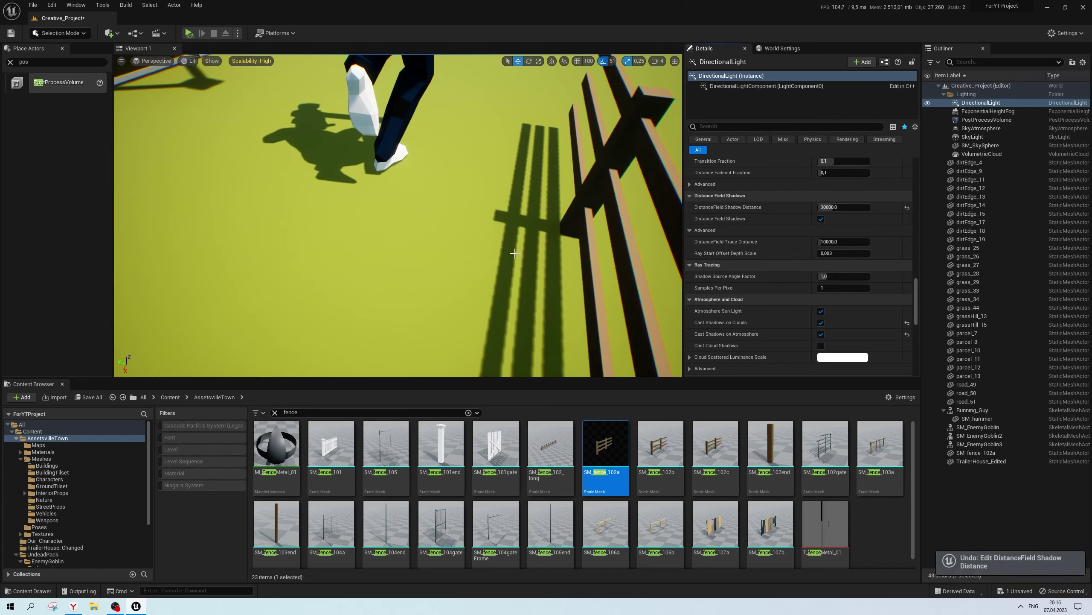
{"action": "key", "text": "ctrl+z"}
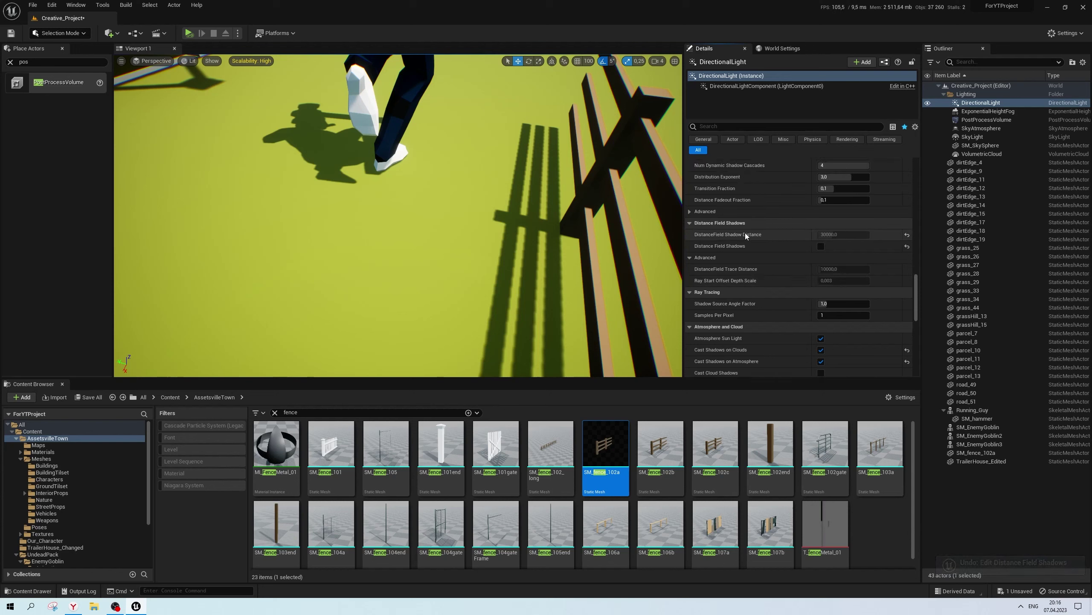
{"action": "scroll", "coordinate": [745, 233], "scroll_direction": "up", "scroll_amount": 4}
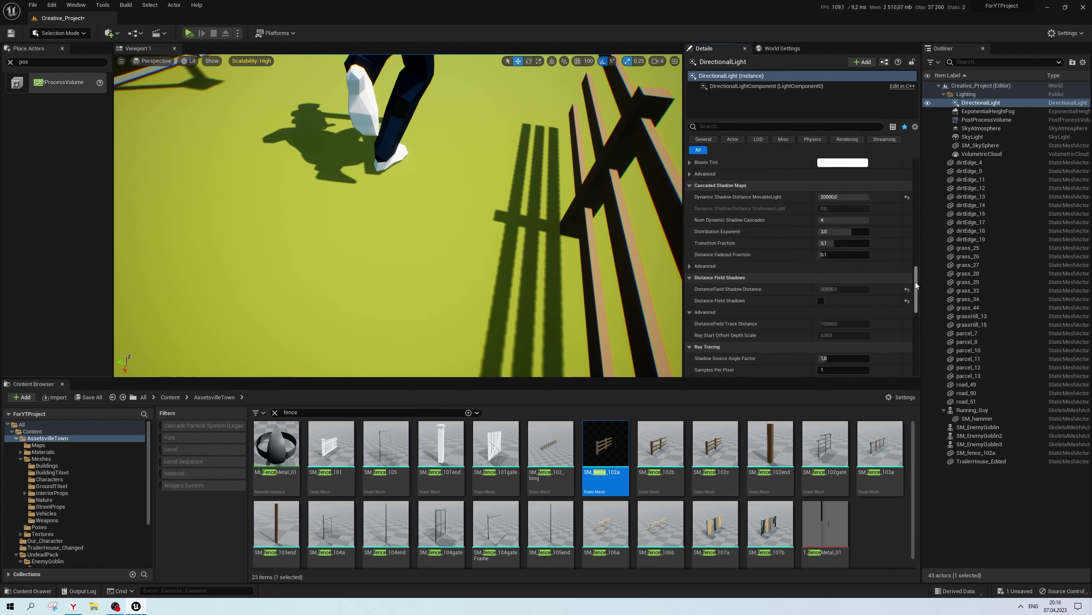
{"action": "left_click_drag", "start_coordinate": [917, 288], "coordinate": [917, 181]}
{"action": "right_click_drag", "start_coordinate": [537, 196], "coordinate": [538, 172]}
Find the DirectionalLight's Indirect Lighting Intensity field and set it to 20
{"action": "scroll", "coordinate": [481, 192], "scroll_direction": "down", "scroll_amount": 3}
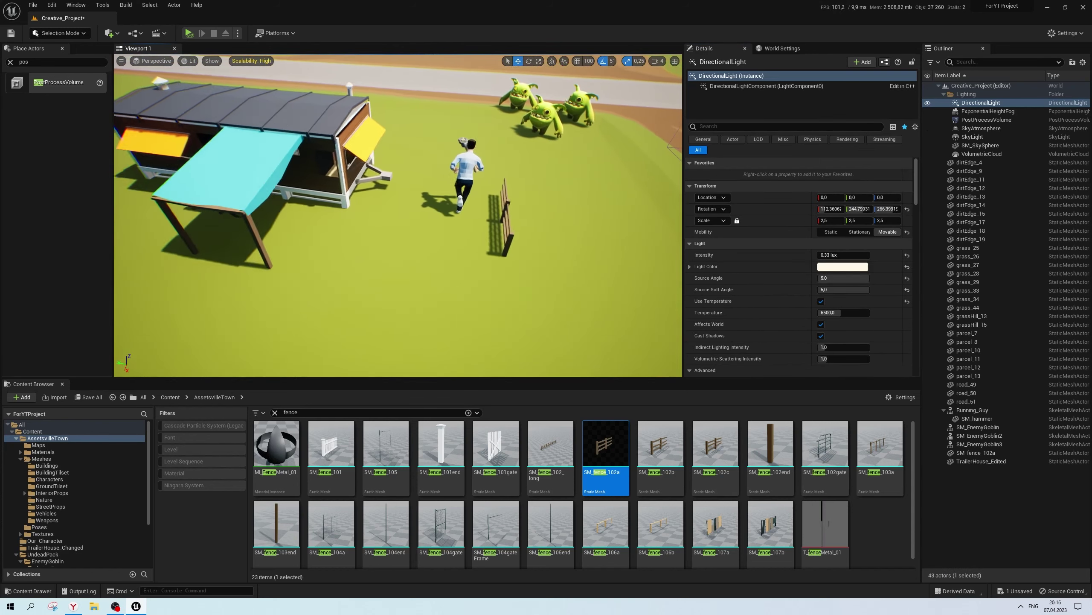
{"action": "scroll", "coordinate": [480, 192], "scroll_direction": "down", "scroll_amount": 2}
{"action": "scroll", "coordinate": [481, 193], "scroll_direction": "down", "scroll_amount": 2}
{"action": "scroll", "coordinate": [480, 192], "scroll_direction": "down", "scroll_amount": 1}
{"action": "scroll", "coordinate": [480, 193], "scroll_direction": "up", "scroll_amount": 1}
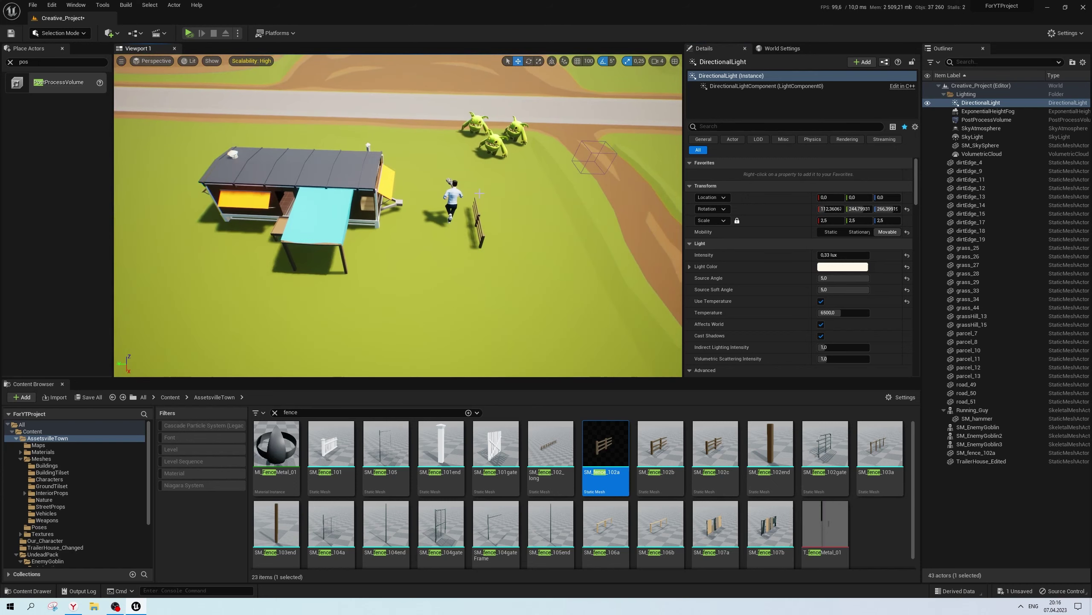
{"action": "scroll", "coordinate": [479, 203], "scroll_direction": "up", "scroll_amount": 1}
{"action": "scroll", "coordinate": [479, 202], "scroll_direction": "down", "scroll_amount": 1}
{"action": "scroll", "coordinate": [478, 202], "scroll_direction": "down", "scroll_amount": 2}
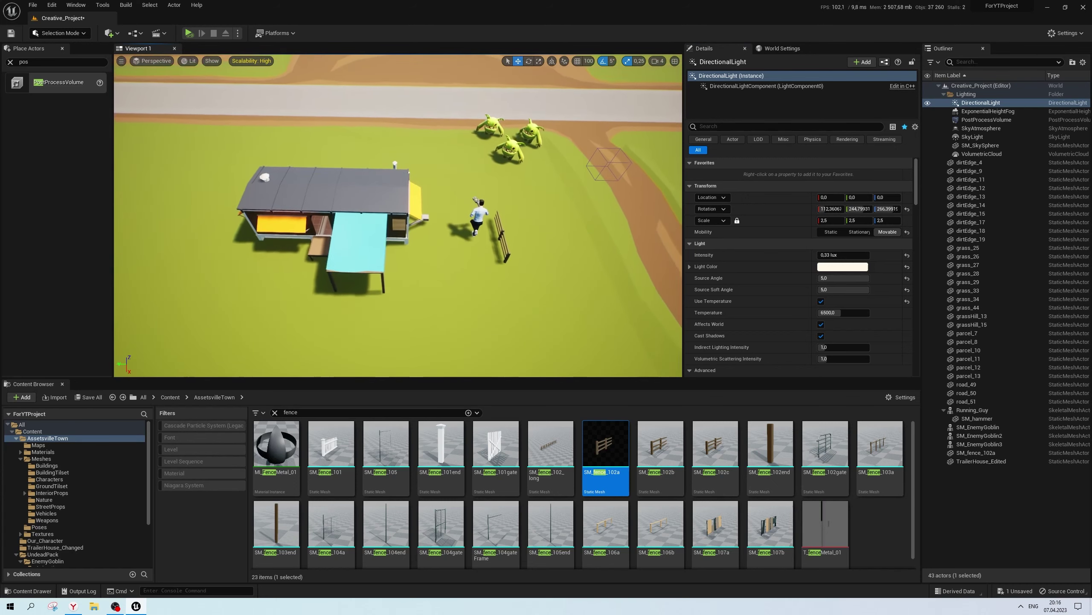
{"action": "scroll", "coordinate": [479, 202], "scroll_direction": "up", "scroll_amount": 1}
{"action": "scroll", "coordinate": [479, 201], "scroll_direction": "down", "scroll_amount": 1}
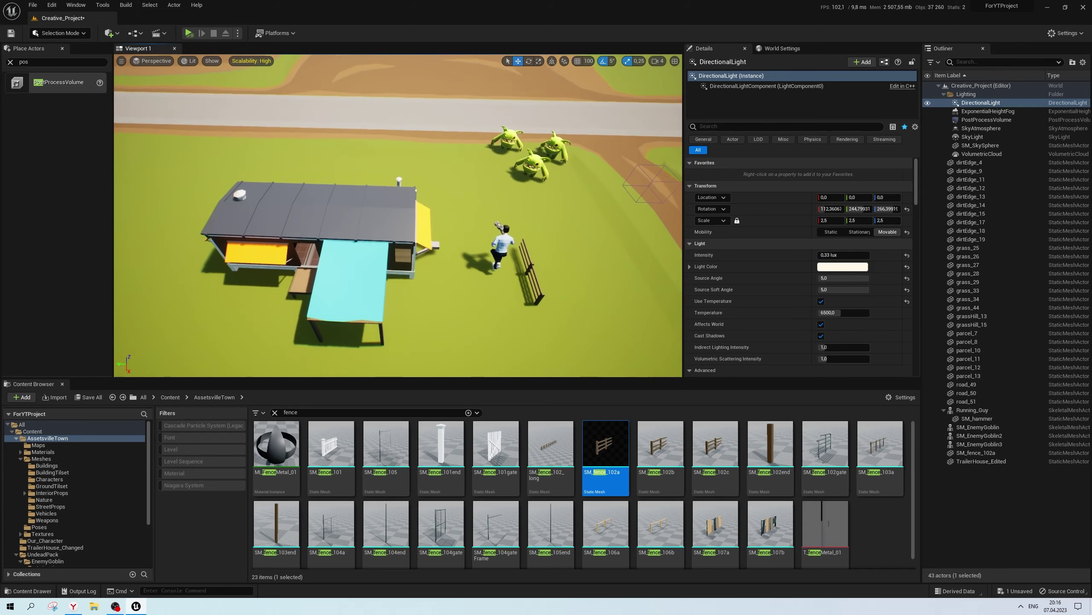
{"action": "scroll", "coordinate": [478, 201], "scroll_direction": "down", "scroll_amount": 1}
{"action": "scroll", "coordinate": [478, 201], "scroll_direction": "up", "scroll_amount": 2}
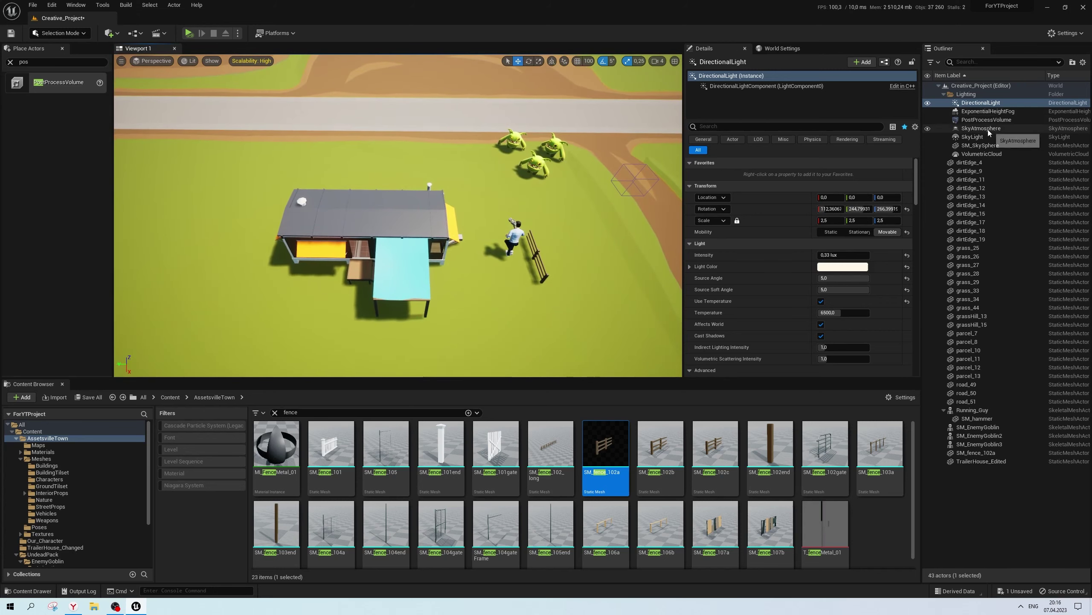
{"action": "scroll", "coordinate": [793, 261], "scroll_direction": "down", "scroll_amount": 1}
{"action": "scroll", "coordinate": [793, 261], "scroll_direction": "down", "scroll_amount": 1}
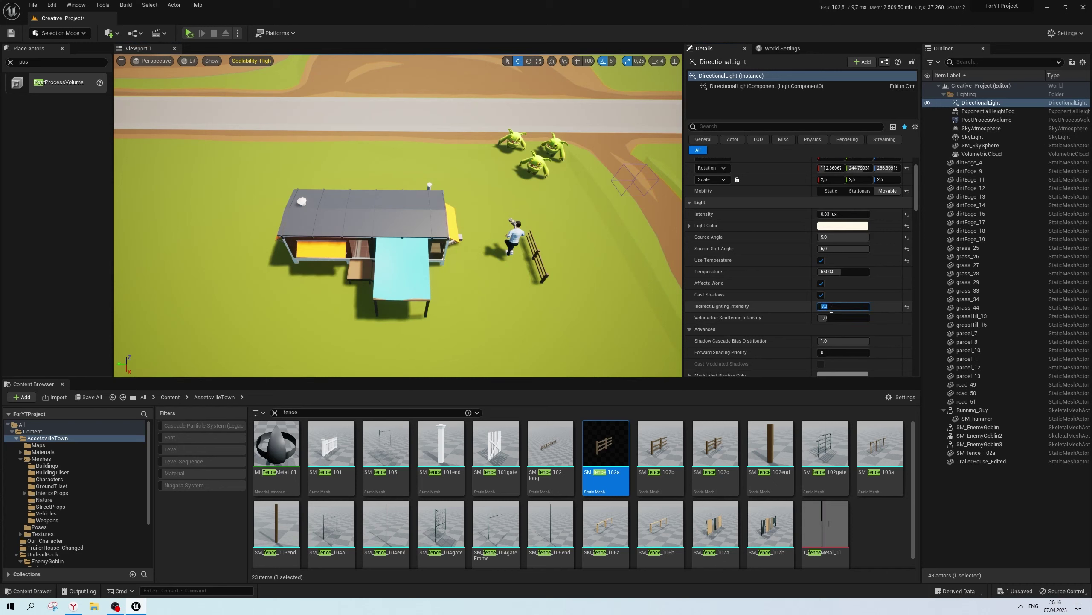
{"action": "key", "text": "Return"}
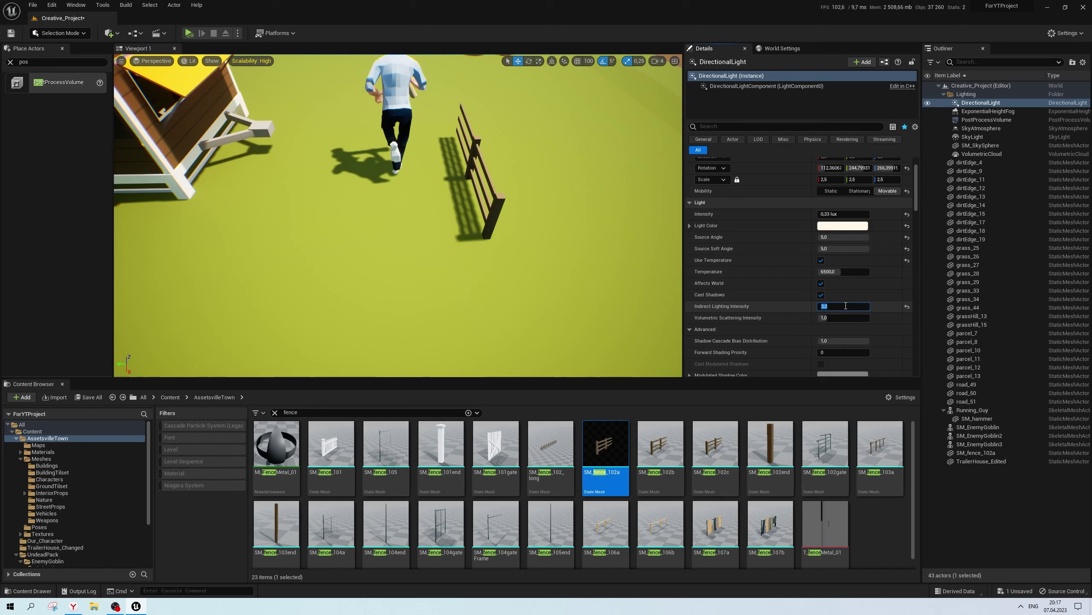
{"action": "type", "text": "20"}
{"action": "key", "text": "Return"}
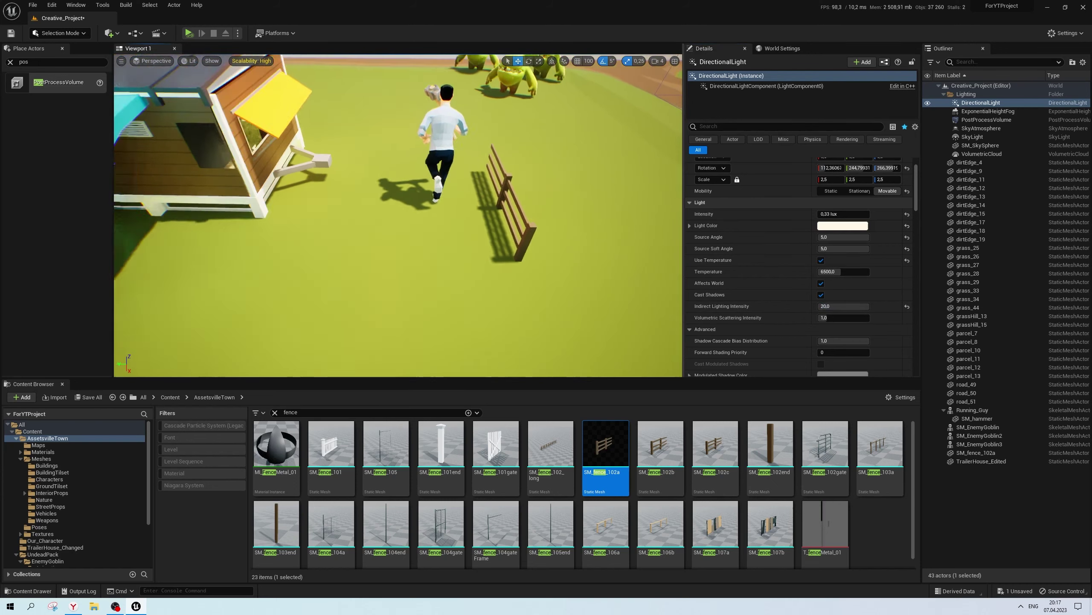
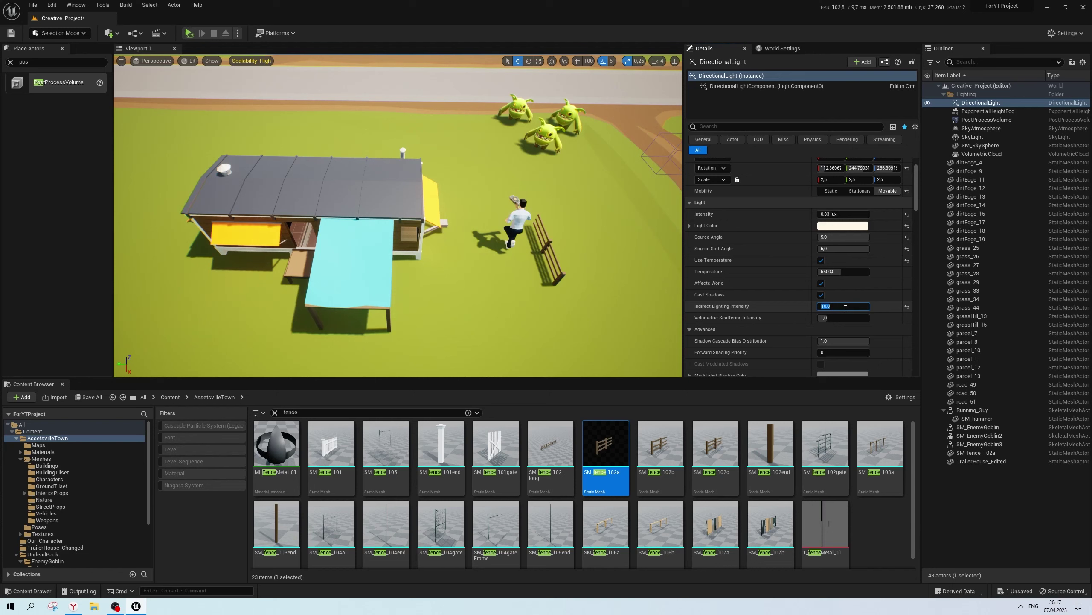
Set indirect lighting intensity to 2.0, revert volumetric scattering, and desaturate the sky light colour
{"action": "key", "text": "Return"}
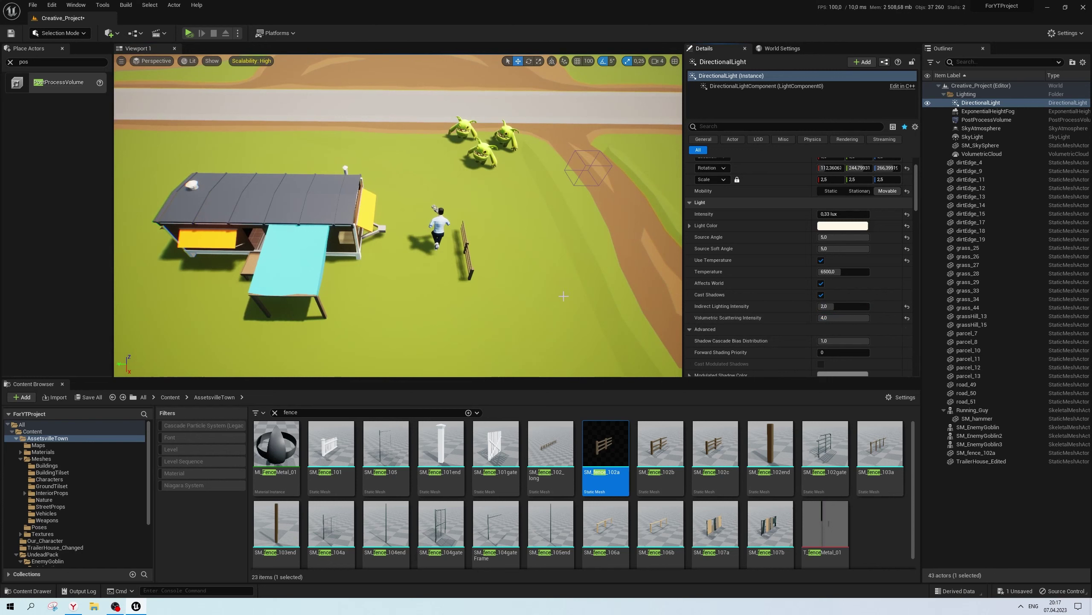
{"action": "key", "text": "ctrl+z"}
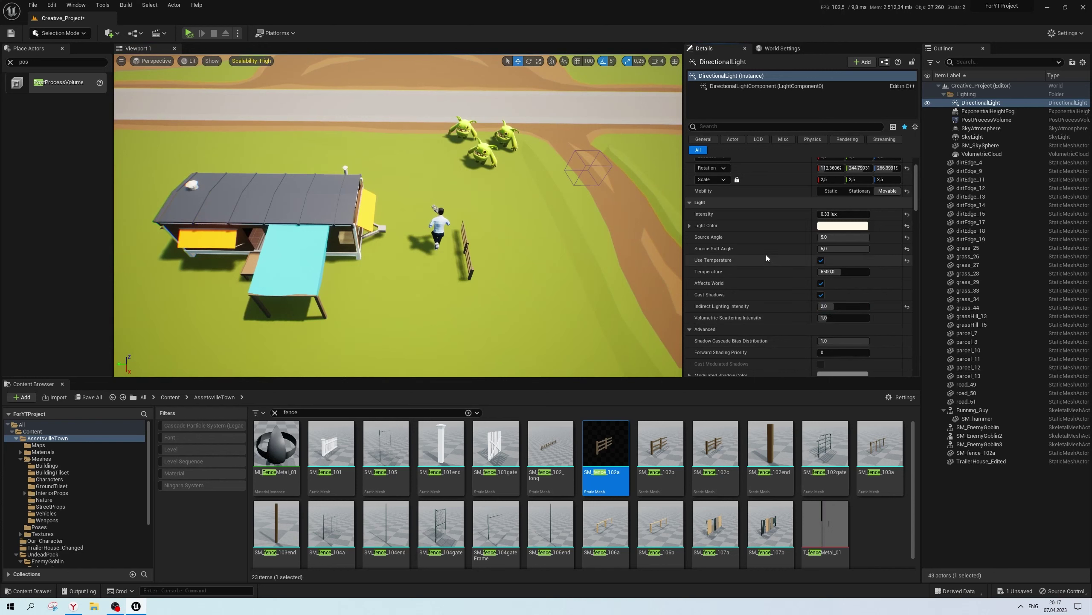
{"action": "left_click", "coordinate": [976, 137]}
{"action": "left_click", "coordinate": [842, 307]}
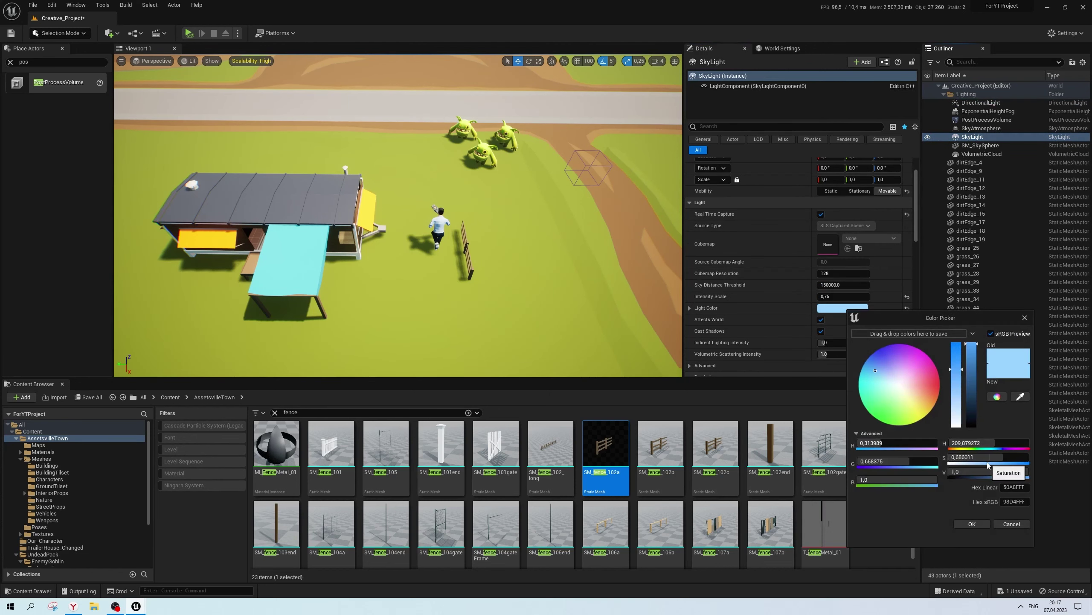
{"action": "left_click_drag", "start_coordinate": [875, 371], "coordinate": [880, 373]}
{"action": "left_click", "coordinate": [972, 523]}
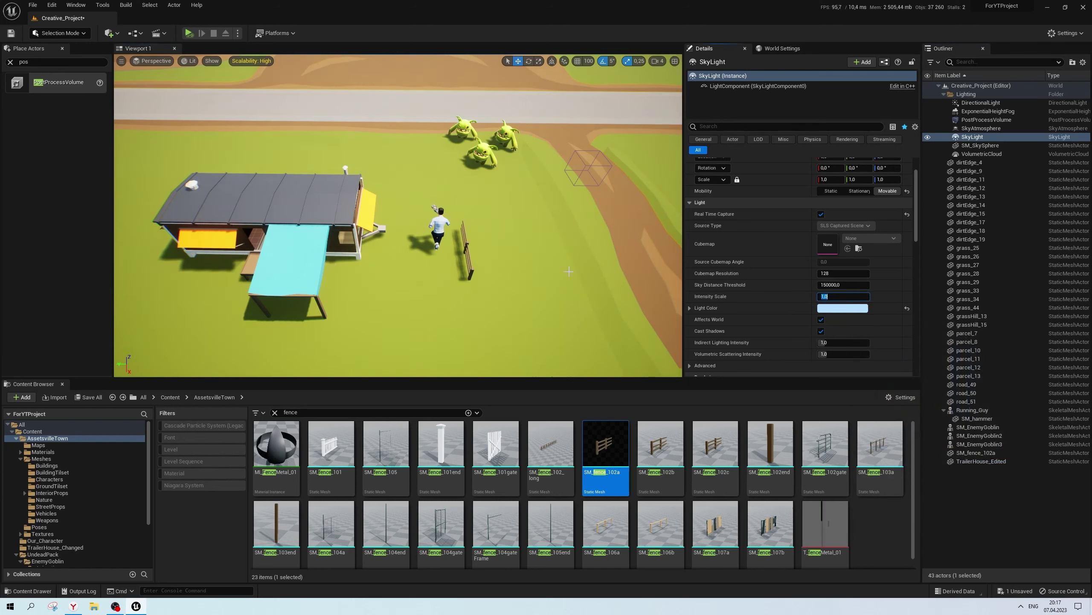
Set the directional light intensity to 0.6 lux after trying 0.5 and 1.0
{"action": "right_click_drag", "start_coordinate": [388, 215], "coordinate": [370, 206]}
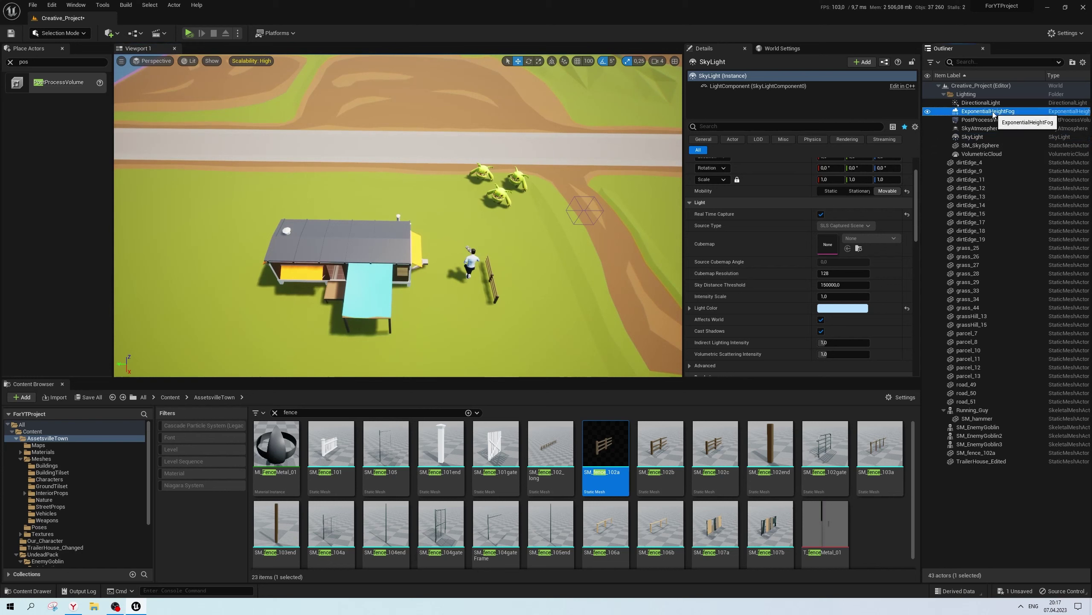
{"action": "left_click", "coordinate": [983, 102]}
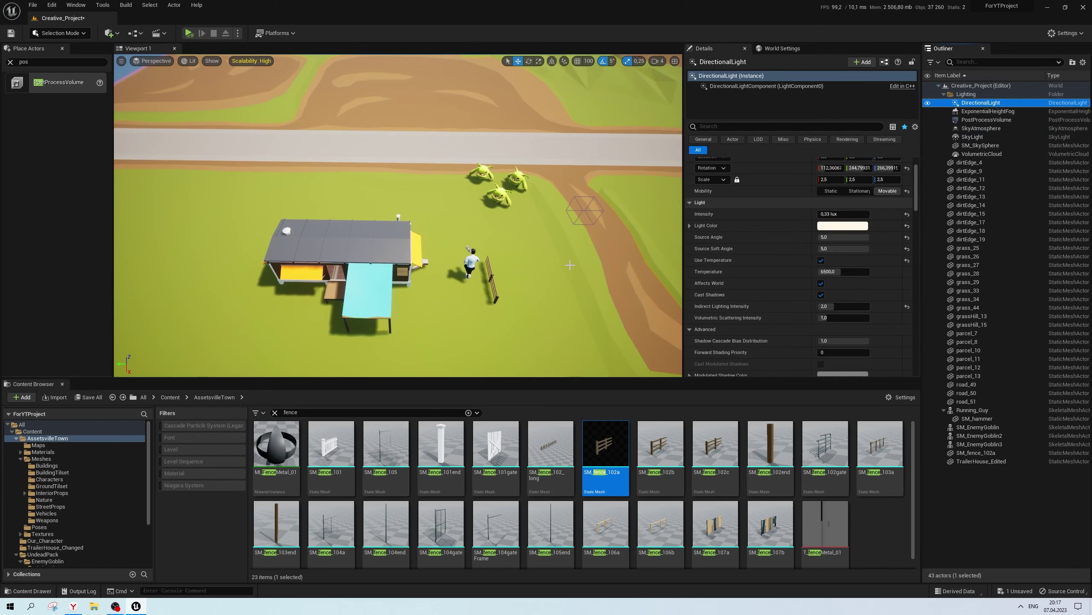
{"action": "left_click", "coordinate": [838, 214]}
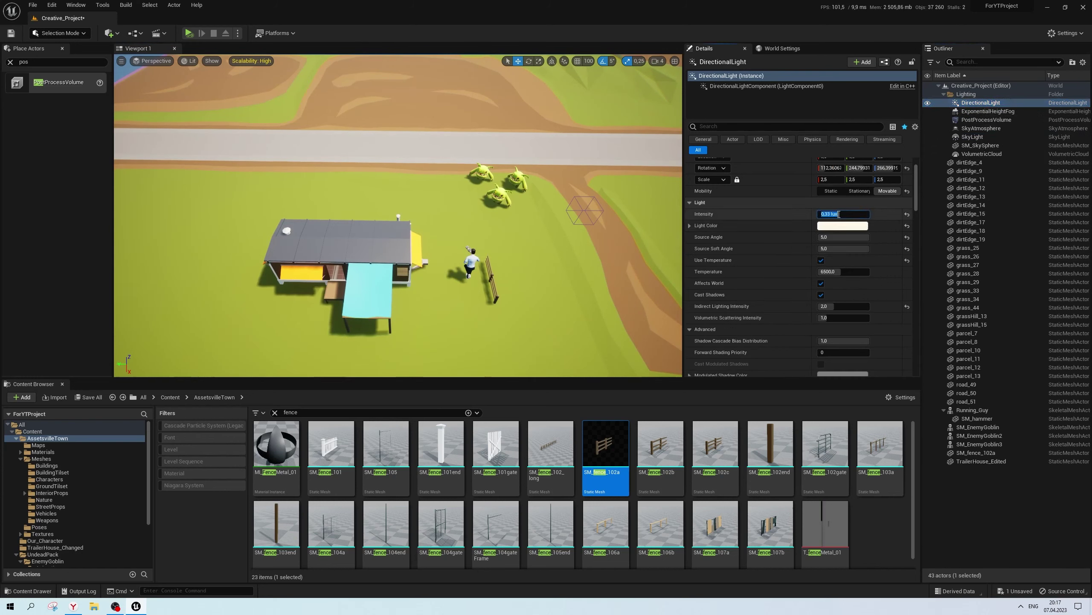
{"action": "type", "text": "0,5"}
{"action": "key", "text": "Return"}
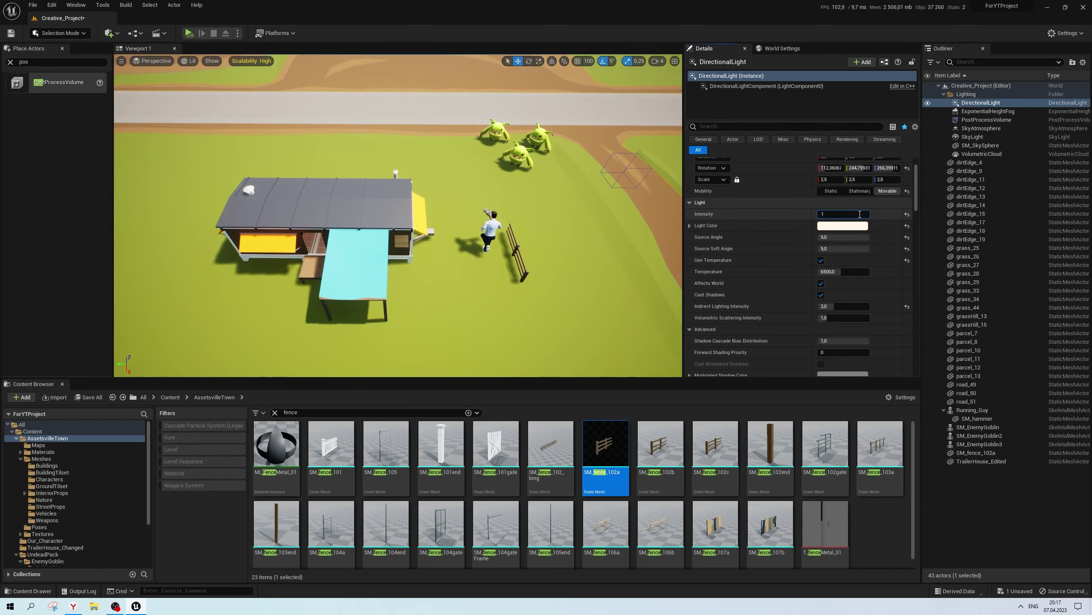
{"action": "key", "text": "Return"}
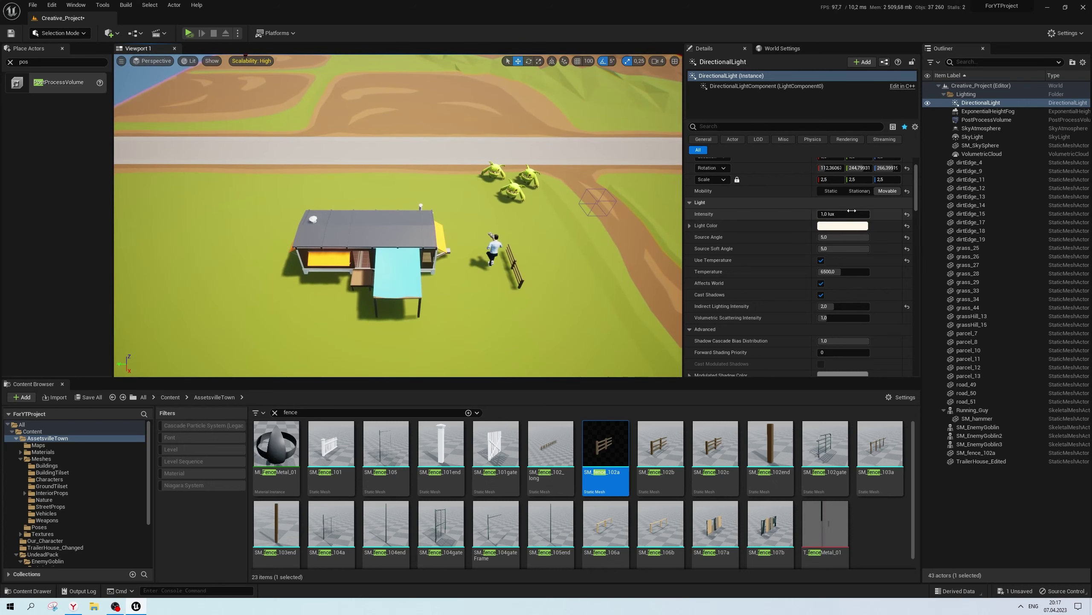
{"action": "key", "text": "Return"}
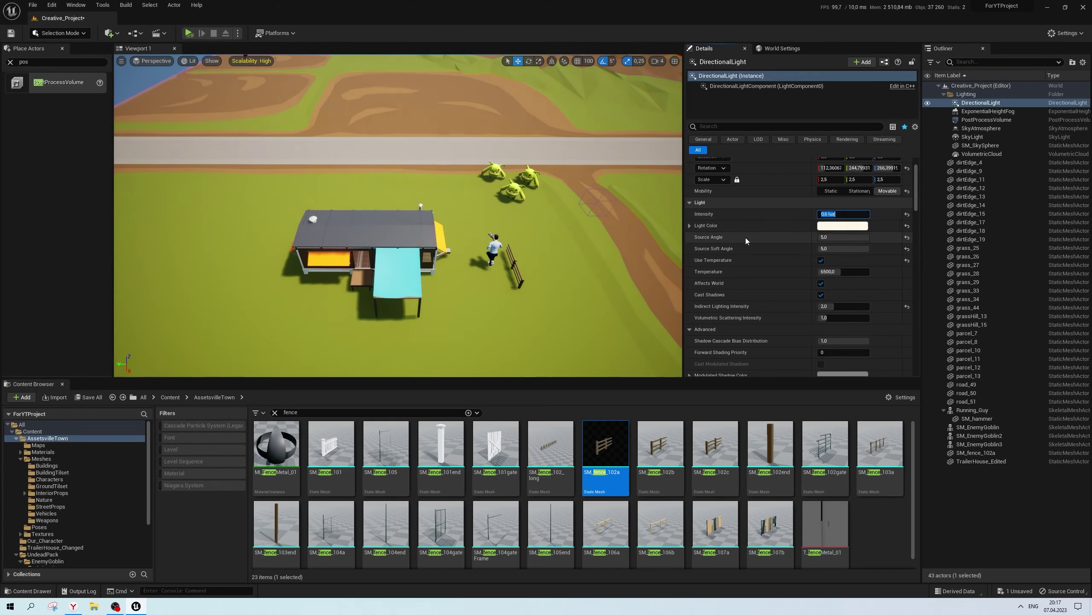
On the post-process volume, set Global Contrast to 1.05
{"action": "left_click", "coordinate": [987, 120]}
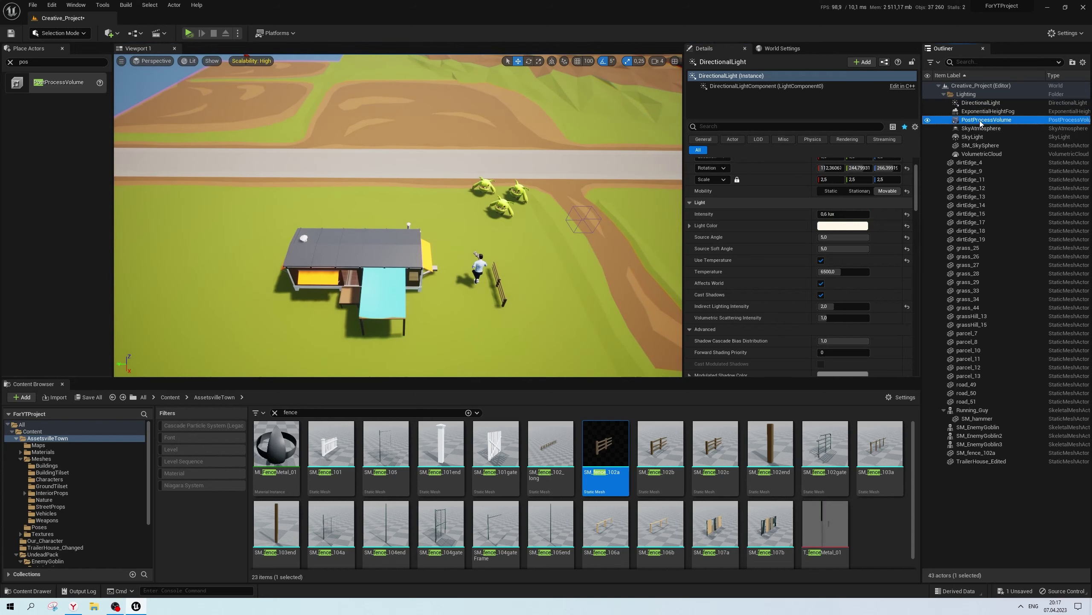
{"action": "scroll", "coordinate": [773, 284], "scroll_direction": "down", "scroll_amount": 5}
{"action": "scroll", "coordinate": [773, 283], "scroll_direction": "down", "scroll_amount": 10}
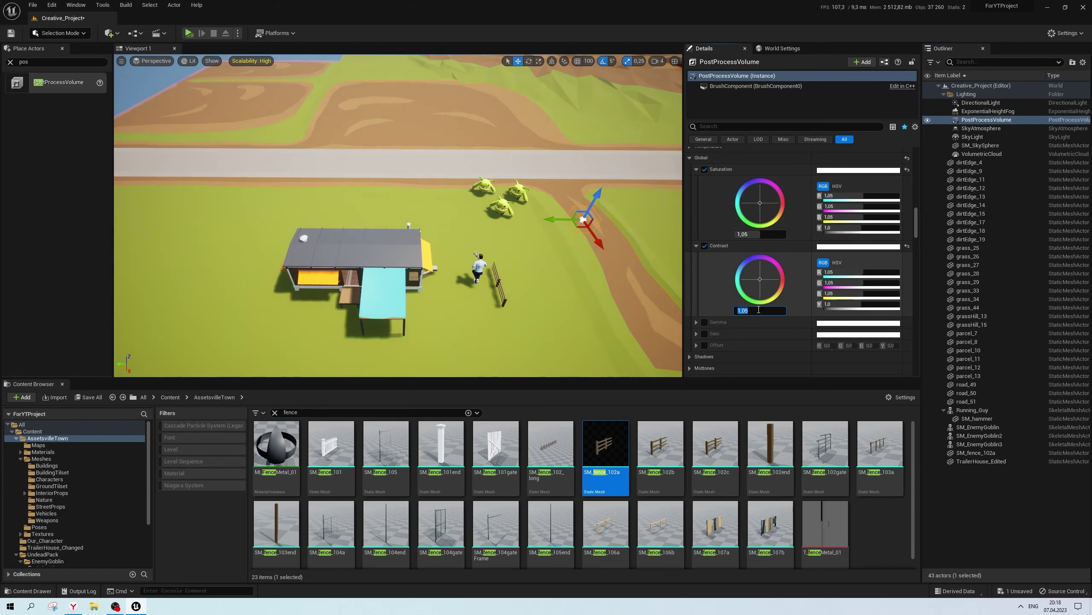
{"action": "key", "text": "Return"}
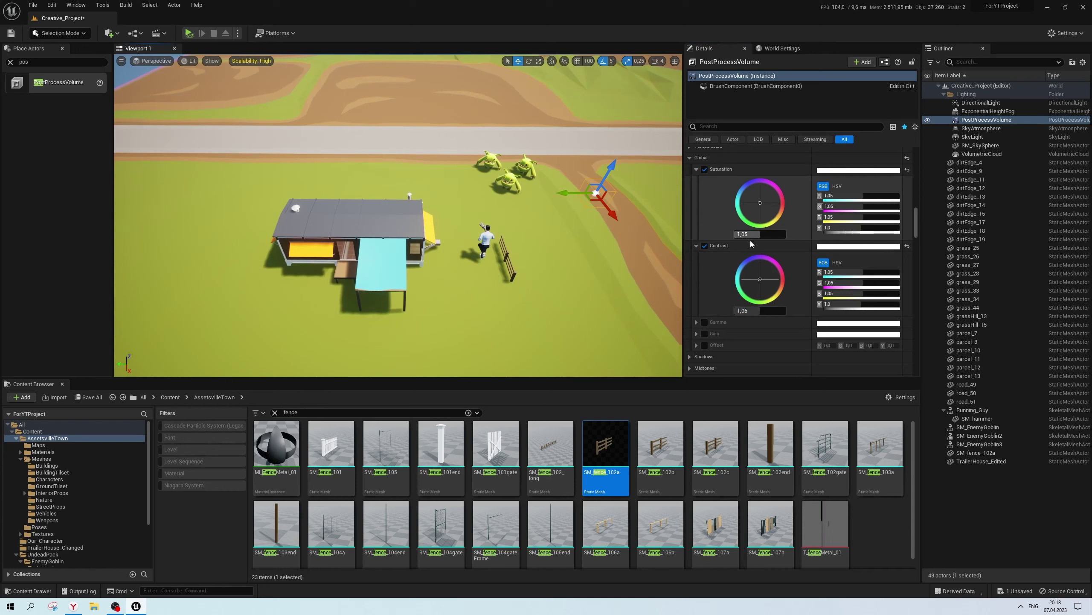
Try raising the Global Gamma override, then switch it back off
{"action": "scroll", "coordinate": [751, 244], "scroll_direction": "down", "scroll_amount": 2}
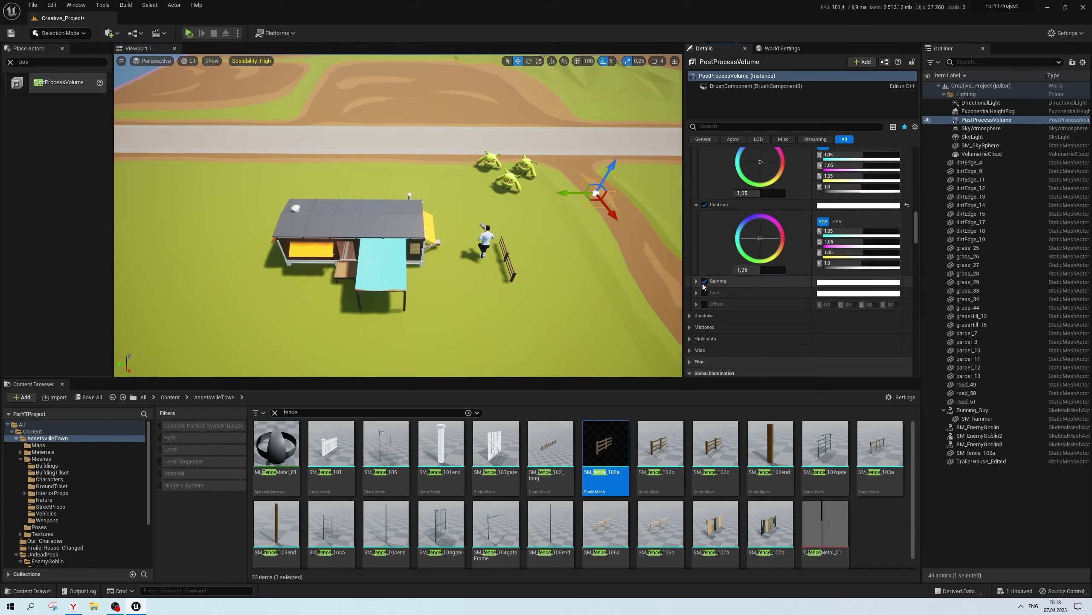
{"action": "left_click", "coordinate": [696, 280]}
{"action": "mouse_move", "coordinate": [748, 346]}
{"action": "left_mouse_down"}
{"action": "mouse_move", "coordinate": [765, 346]}
{"action": "mouse_move", "coordinate": [742, 347]}
{"action": "left_mouse_up"}
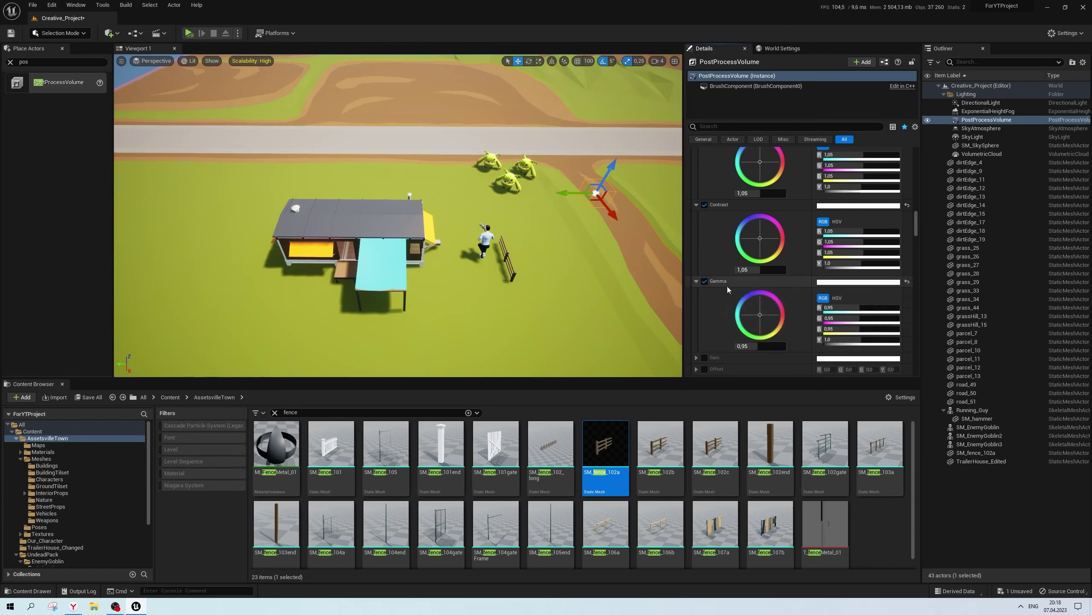
{"action": "left_click", "coordinate": [704, 280]}
{"action": "left_click", "coordinate": [695, 281]}
Try the Global Gain and Global Offset overrides, then switch both off again
{"action": "left_click", "coordinate": [704, 293]}
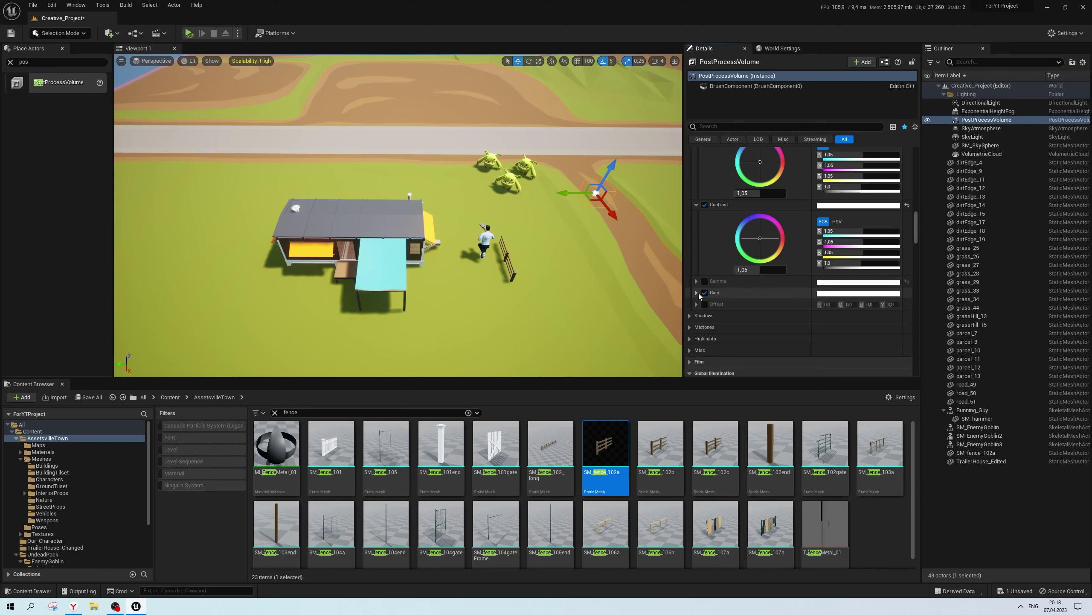
{"action": "left_click", "coordinate": [697, 292]}
{"action": "left_click_drag", "start_coordinate": [762, 358], "coordinate": [751, 357]}
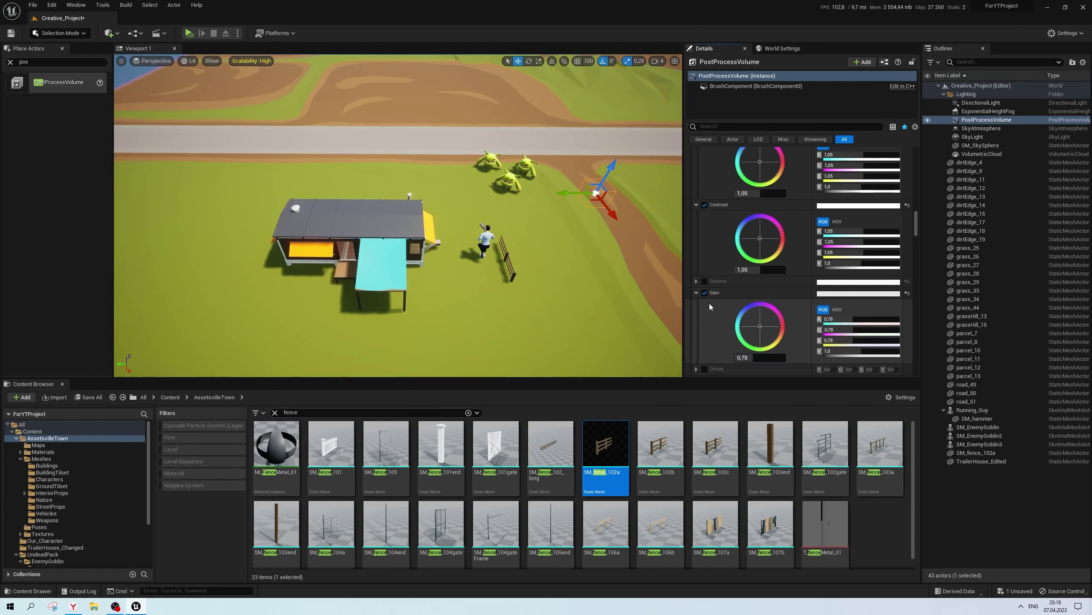
{"action": "left_click", "coordinate": [704, 292]}
{"action": "left_click", "coordinate": [697, 293]}
{"action": "left_click", "coordinate": [704, 304]}
{"action": "left_click", "coordinate": [697, 304]}
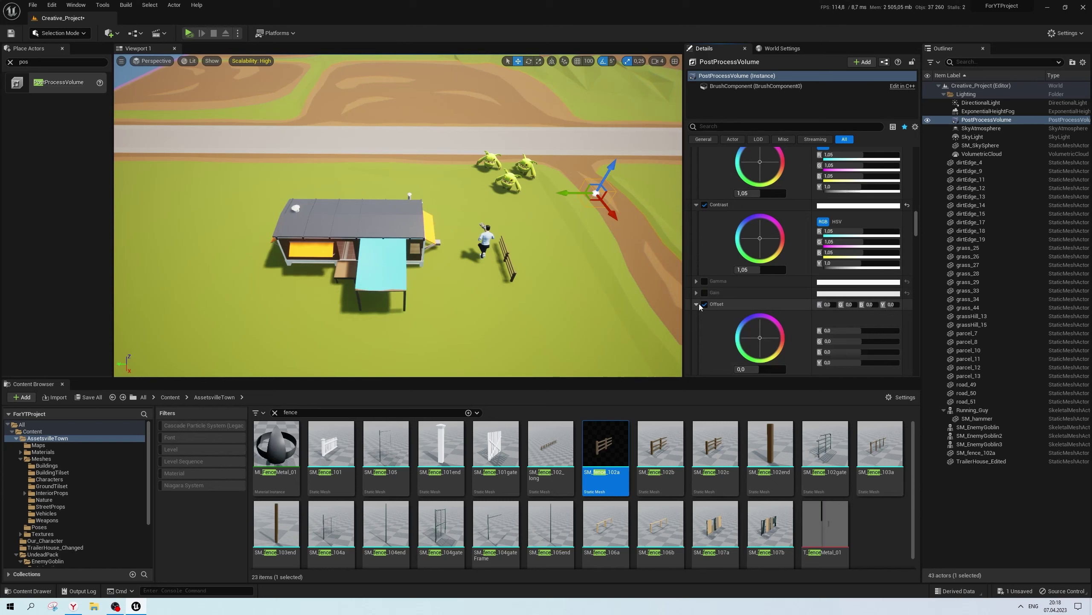
{"action": "scroll", "coordinate": [699, 306], "scroll_direction": "down", "scroll_amount": 2}
{"action": "left_click_drag", "start_coordinate": [750, 342], "coordinate": [760, 343]}
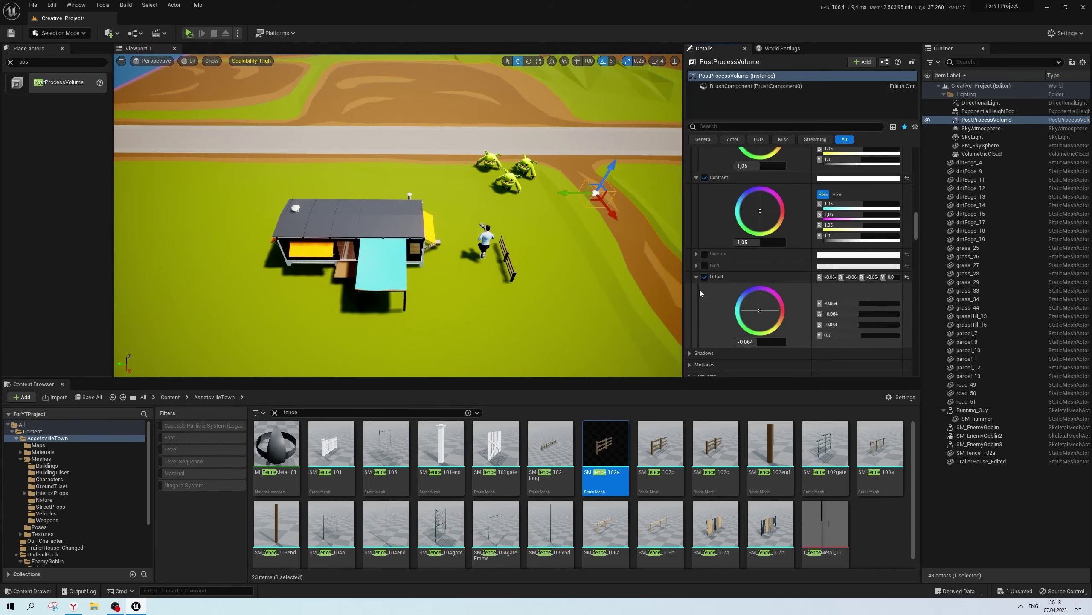
{"action": "left_click", "coordinate": [704, 277]}
{"action": "left_click", "coordinate": [698, 277]}
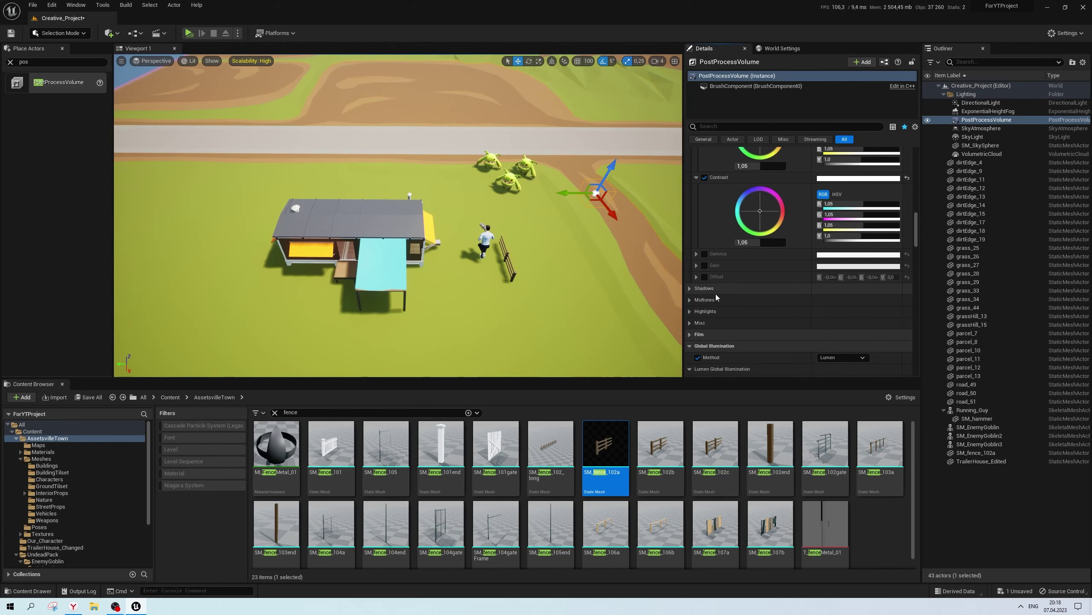
Enable the Shadows gamma override and enter a new value
{"action": "left_click", "coordinate": [701, 289]}
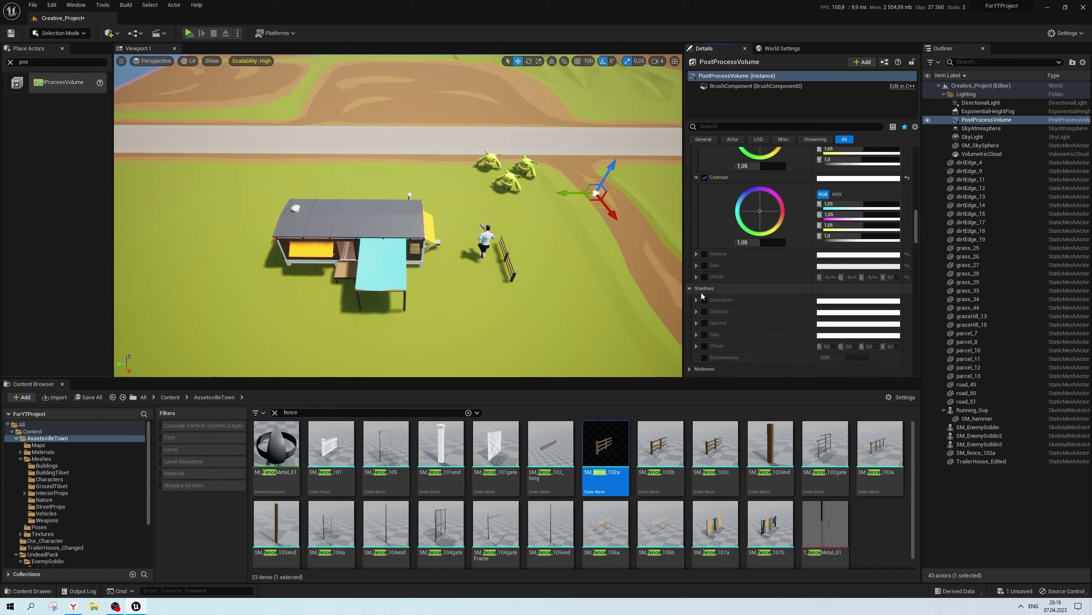
{"action": "left_click", "coordinate": [696, 324]}
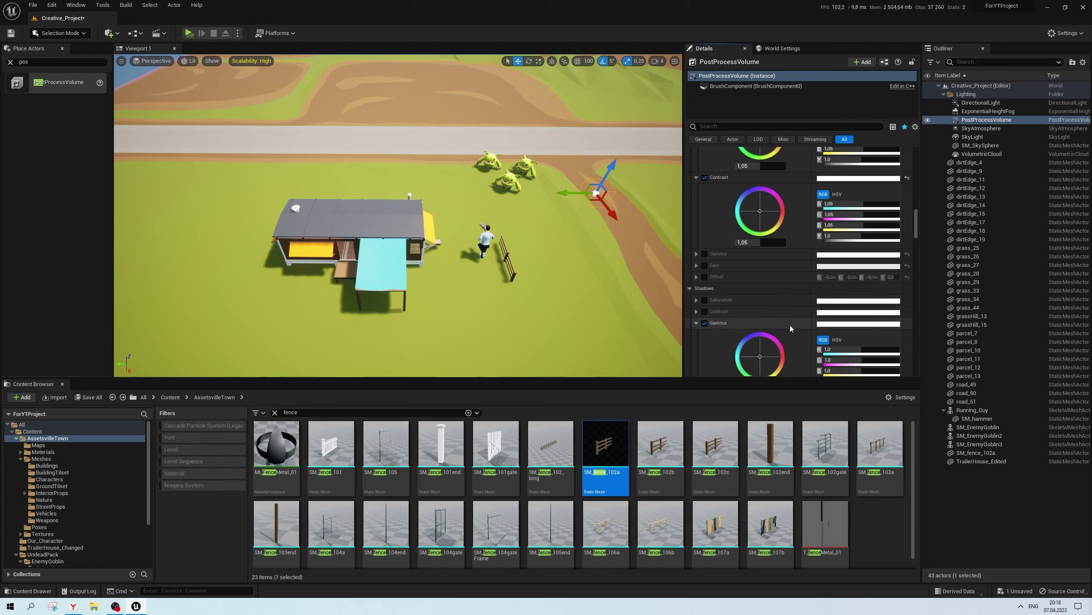
{"action": "scroll", "coordinate": [790, 324], "scroll_direction": "down", "scroll_amount": 3}
{"action": "left_click", "coordinate": [760, 306]}
{"action": "type", "text": "1,05"}
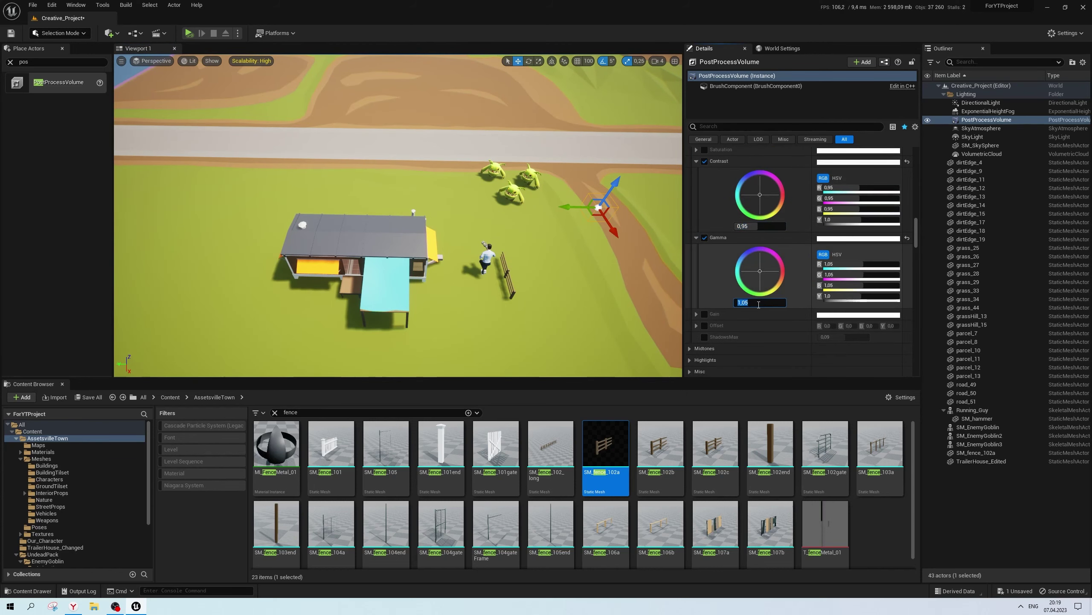
Enable Highlights gamma and set it to 0.9
{"action": "scroll", "coordinate": [753, 326], "scroll_direction": "down", "scroll_amount": 3}
{"action": "left_click", "coordinate": [691, 305]}
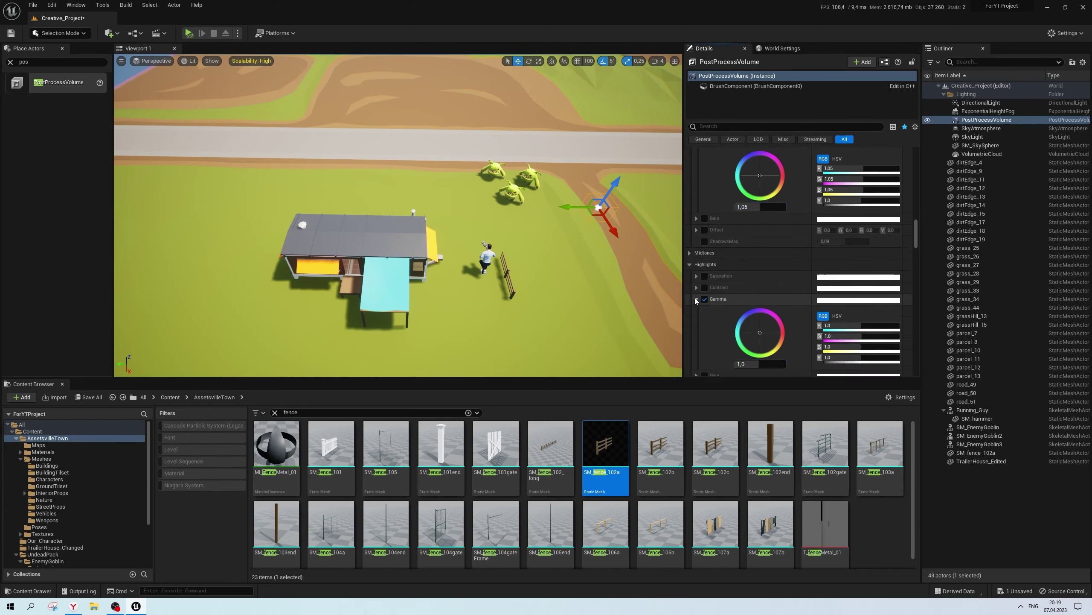
{"action": "scroll", "coordinate": [731, 301], "scroll_direction": "down", "scroll_amount": 2}
{"action": "left_click", "coordinate": [761, 336]}
{"action": "type", "text": "0"}
{"action": "key", "text": "Return"}
{"action": "type", "text": "0,9"}
{"action": "key", "text": "Return"}
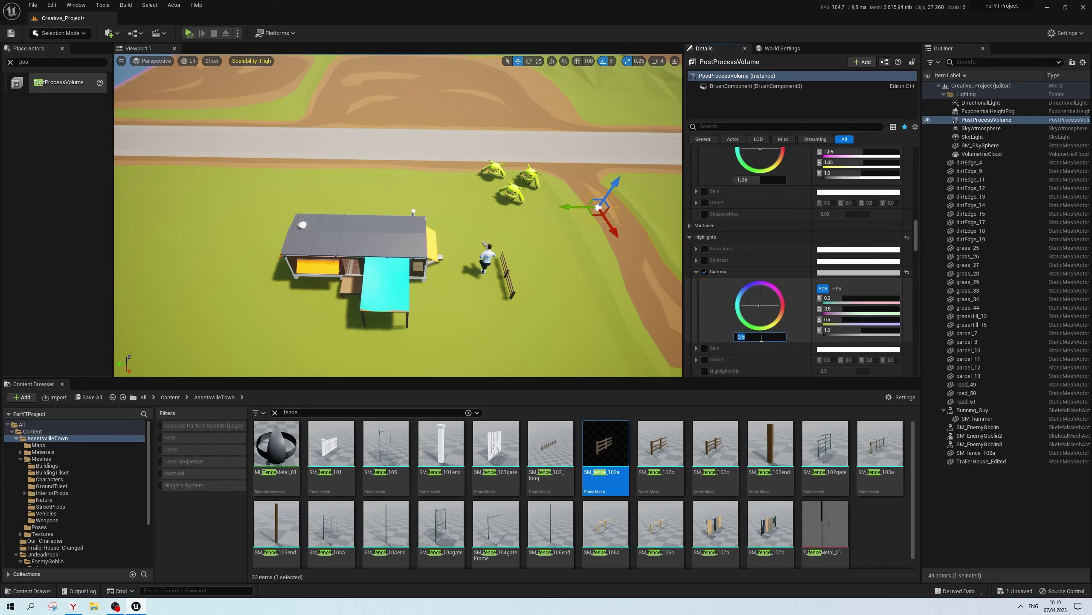
Enable Midtones gamma and lower it to 0.9
{"action": "scroll", "coordinate": [715, 241], "scroll_direction": "down", "scroll_amount": 1}
{"action": "left_click", "coordinate": [690, 198]}
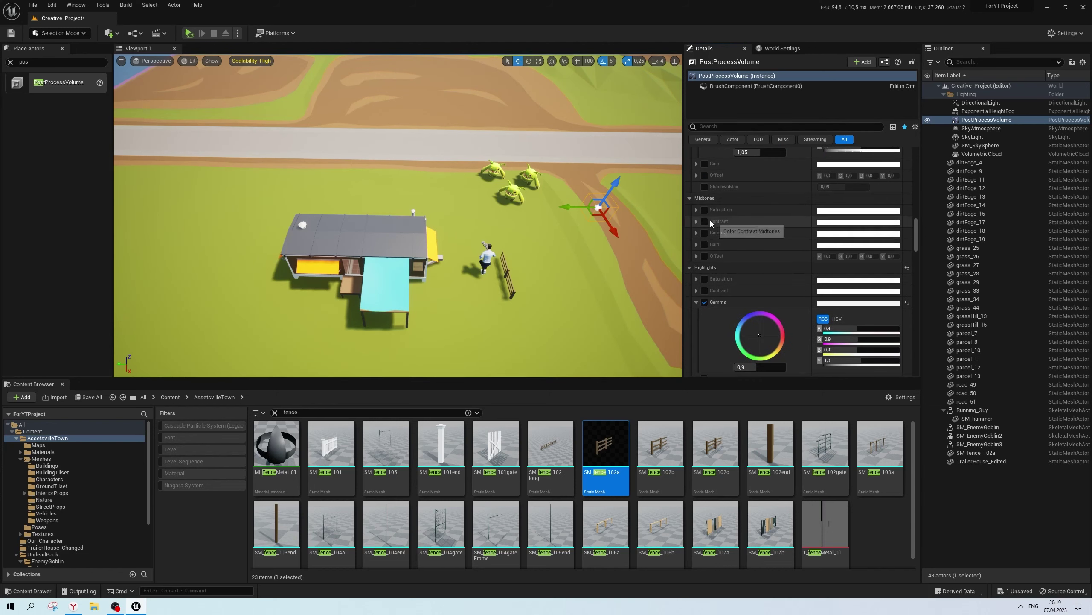
{"action": "left_click", "coordinate": [696, 233]}
{"action": "mouse_move", "coordinate": [760, 298]}
{"action": "left_mouse_down"}
{"action": "mouse_move", "coordinate": [748, 298]}
{"action": "mouse_move", "coordinate": [770, 297]}
{"action": "left_mouse_up"}
{"action": "scroll", "coordinate": [716, 287], "scroll_direction": "up", "scroll_amount": 3}
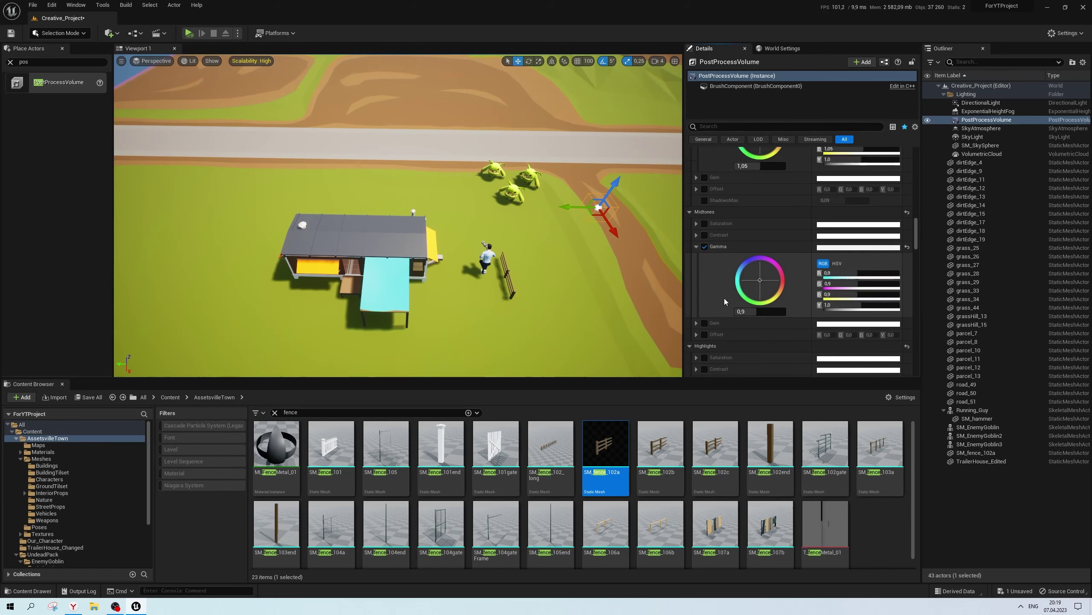
{"action": "scroll", "coordinate": [731, 276], "scroll_direction": "up", "scroll_amount": 5}
{"action": "scroll", "coordinate": [731, 275], "scroll_direction": "up", "scroll_amount": 3}
{"action": "left_click", "coordinate": [852, 290]}
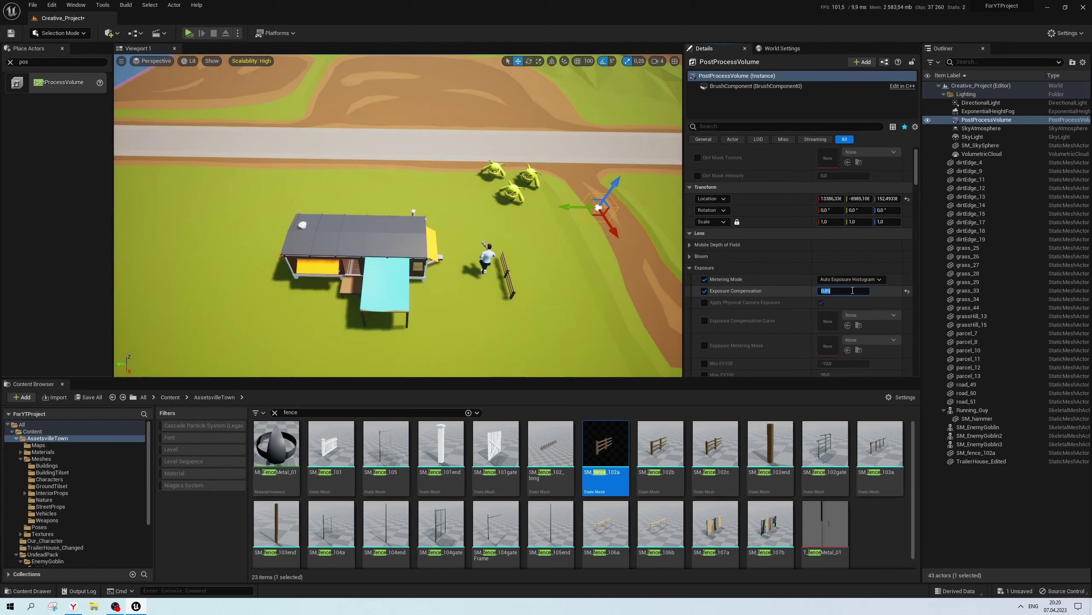
Set exposure compensation to 0.9 and try Convolution bloom at intensity 10
{"action": "type", "text": "0,9"}
{"action": "key", "text": "Return"}
{"action": "left_click", "coordinate": [705, 256]}
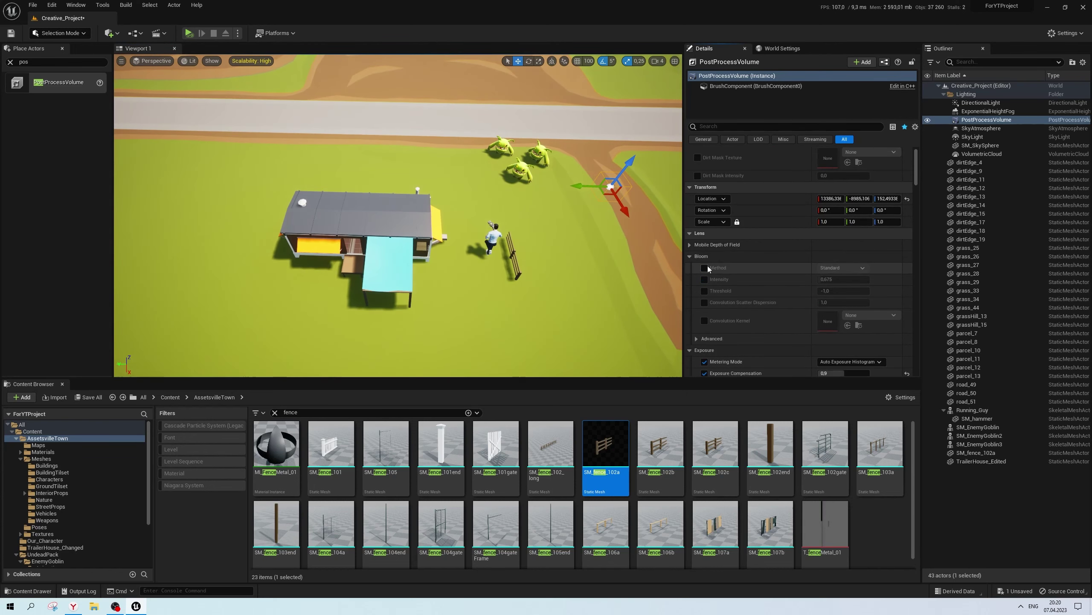
{"action": "left_click", "coordinate": [822, 268]}
{"action": "left_click", "coordinate": [846, 282]}
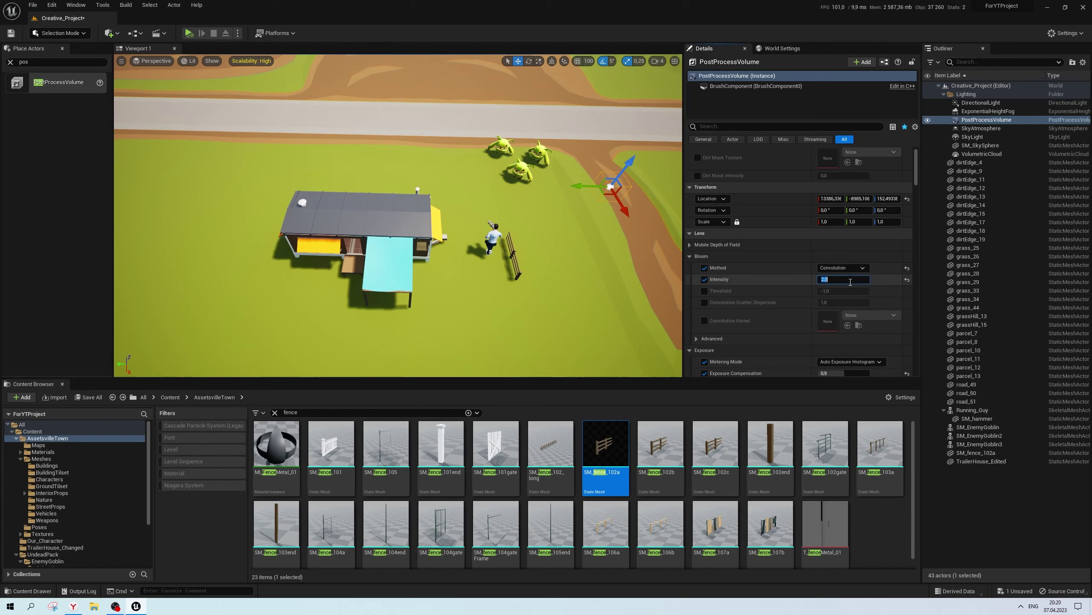
{"action": "type", "text": "10"}
{"action": "key", "text": "Return"}
Switch bloom to the Standard method and lower its intensity to a subtle value
{"action": "left_click", "coordinate": [842, 267]}
{"action": "left_click", "coordinate": [843, 277]}
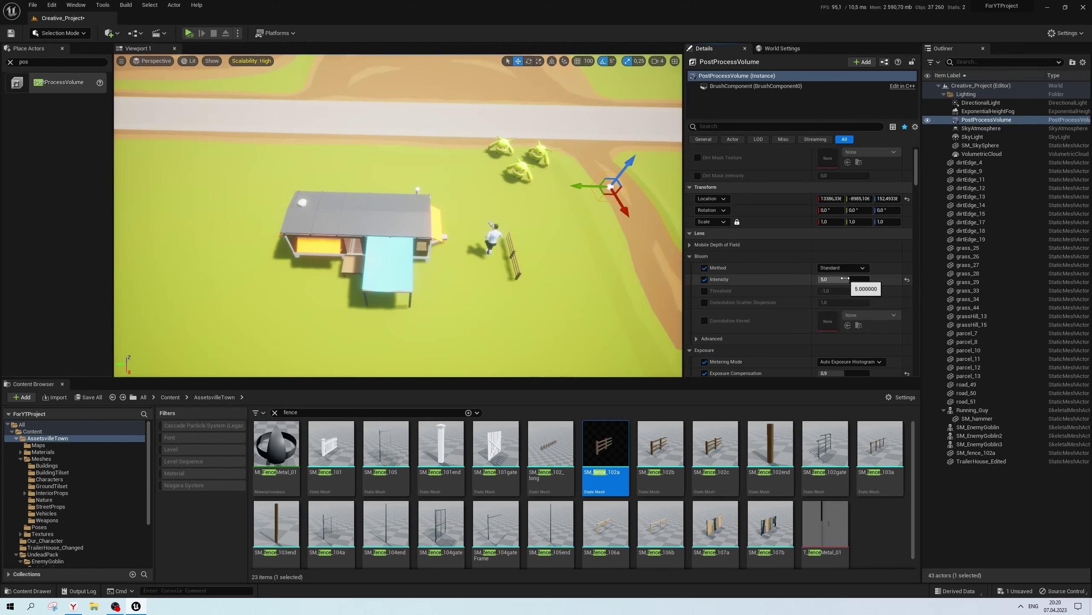
{"action": "type", "text": "1"}
{"action": "key", "text": "Return"}
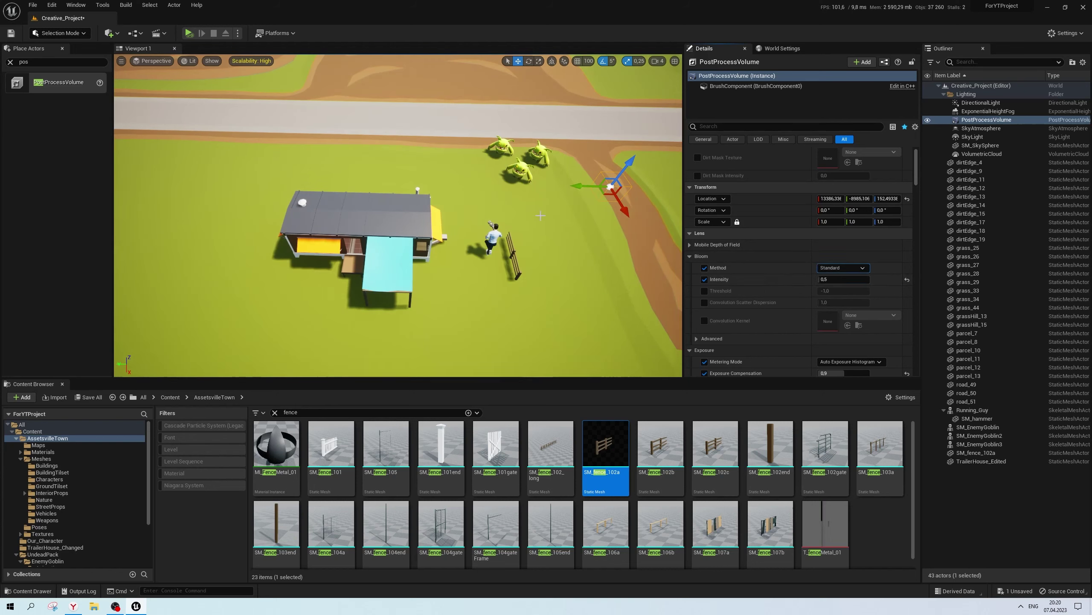
{"action": "scroll", "coordinate": [541, 215], "scroll_direction": "down", "scroll_amount": 1}
{"action": "left_click", "coordinate": [874, 248]}
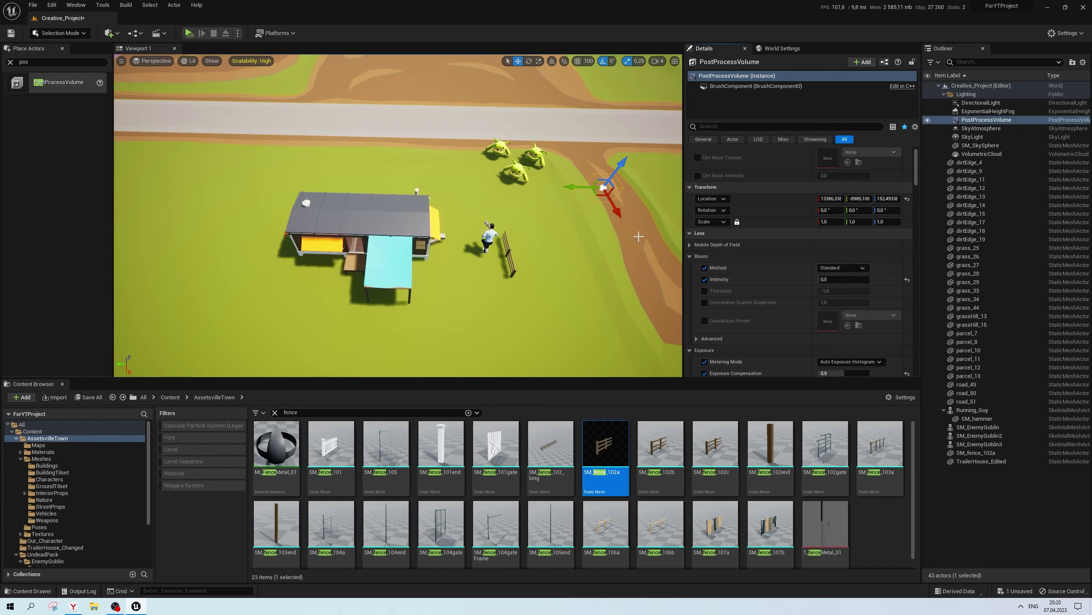
{"action": "scroll", "coordinate": [805, 299], "scroll_direction": "down", "scroll_amount": 3}
{"action": "scroll", "coordinate": [799, 301], "scroll_direction": "down", "scroll_amount": 2}
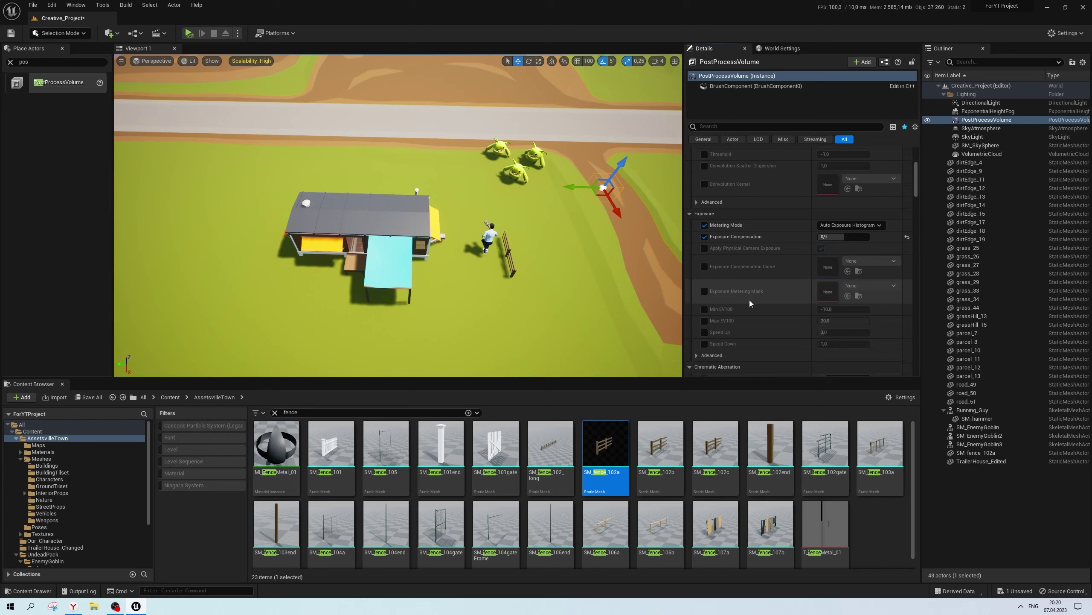
{"action": "scroll", "coordinate": [545, 272], "scroll_direction": "up", "scroll_amount": 2}
{"action": "right_click_drag", "start_coordinate": [545, 272], "coordinate": [534, 279]}
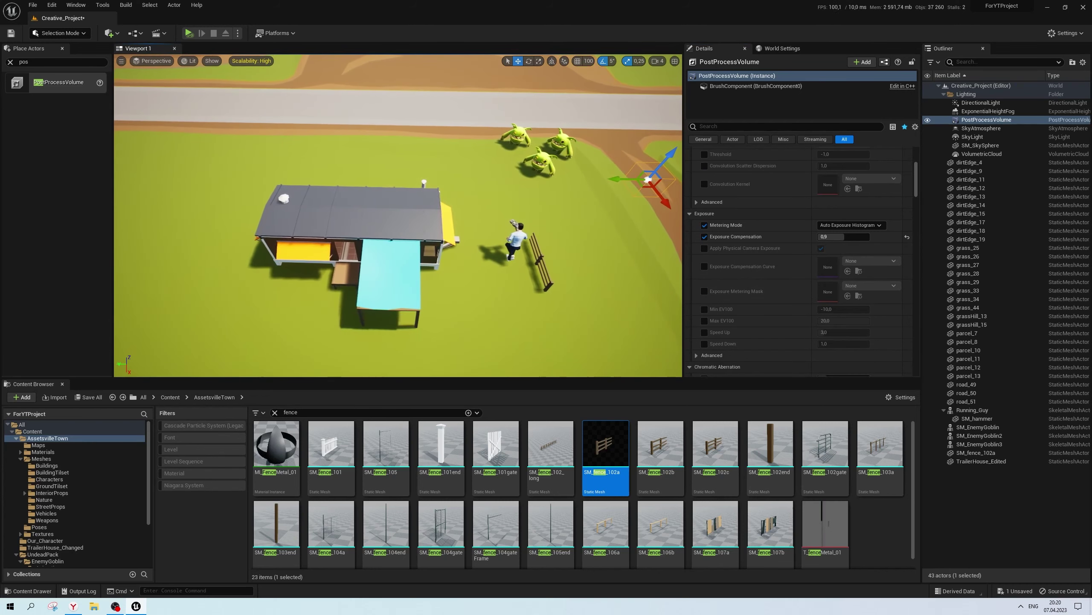
{"action": "right_click_drag", "start_coordinate": [533, 280], "coordinate": [521, 267]}
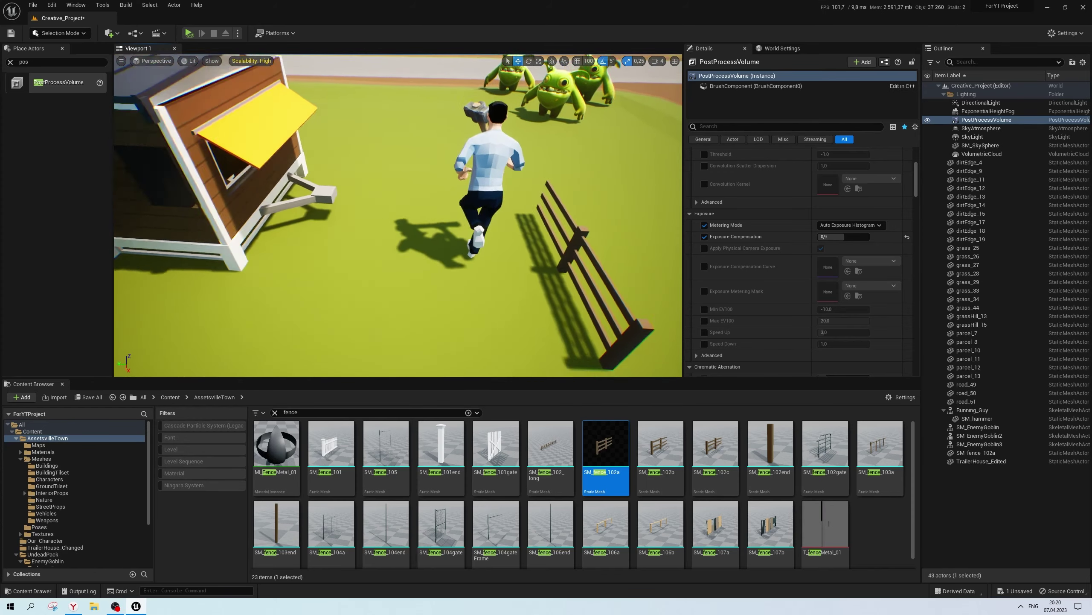
{"action": "right_click_drag", "start_coordinate": [521, 267], "coordinate": [539, 284]}
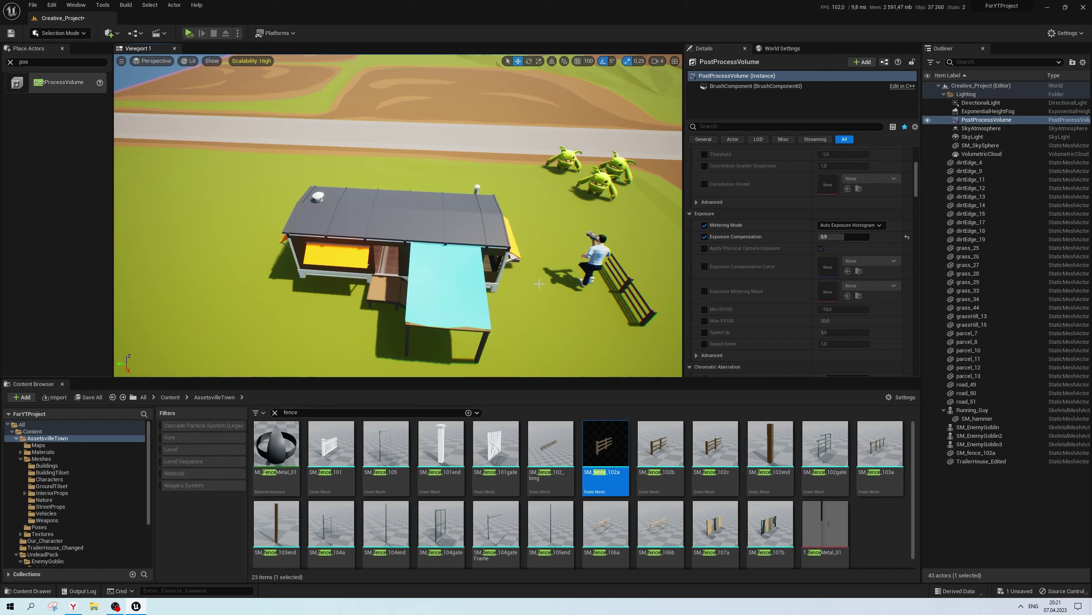
{"action": "right_click_drag", "start_coordinate": [547, 346], "coordinate": [546, 345]}
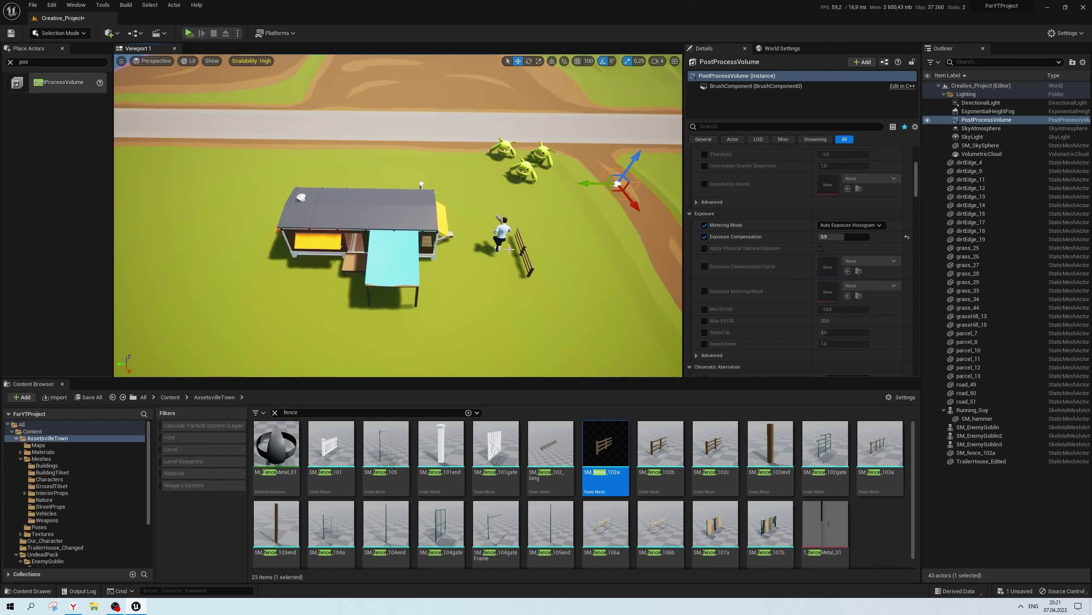
{"action": "left_click", "coordinate": [503, 237]}
Open Mat_peopleColors and delete the Lerp and Constant nodes
{"action": "double_click", "coordinate": [834, 255]}
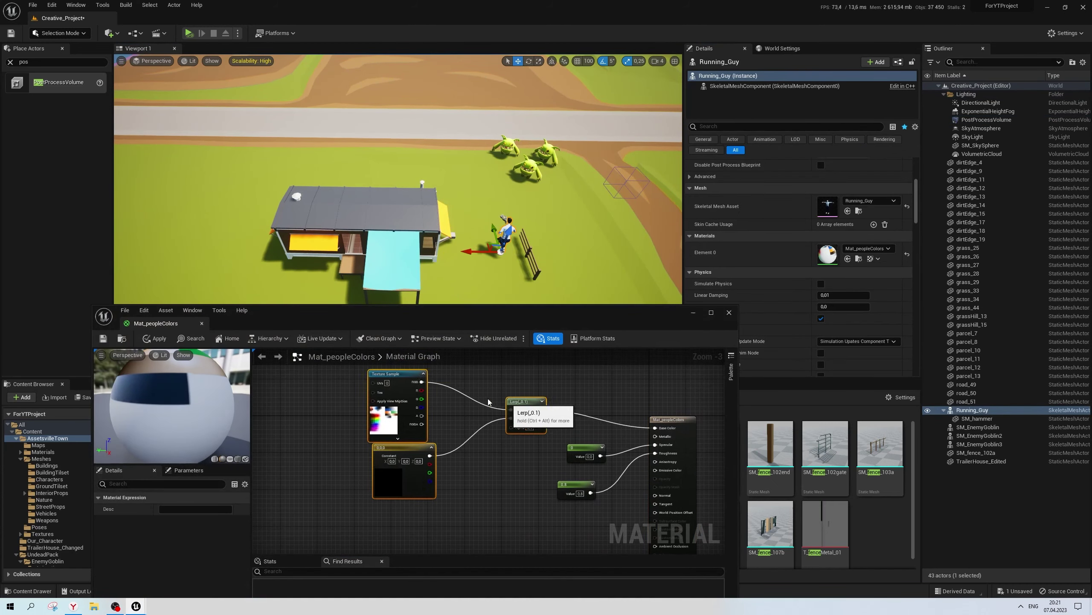
{"action": "right_click_drag", "start_coordinate": [425, 375], "coordinate": [324, 355]}
{"action": "left_click", "coordinate": [400, 458]}
{"action": "scroll", "coordinate": [400, 458], "scroll_direction": "up", "scroll_amount": 2}
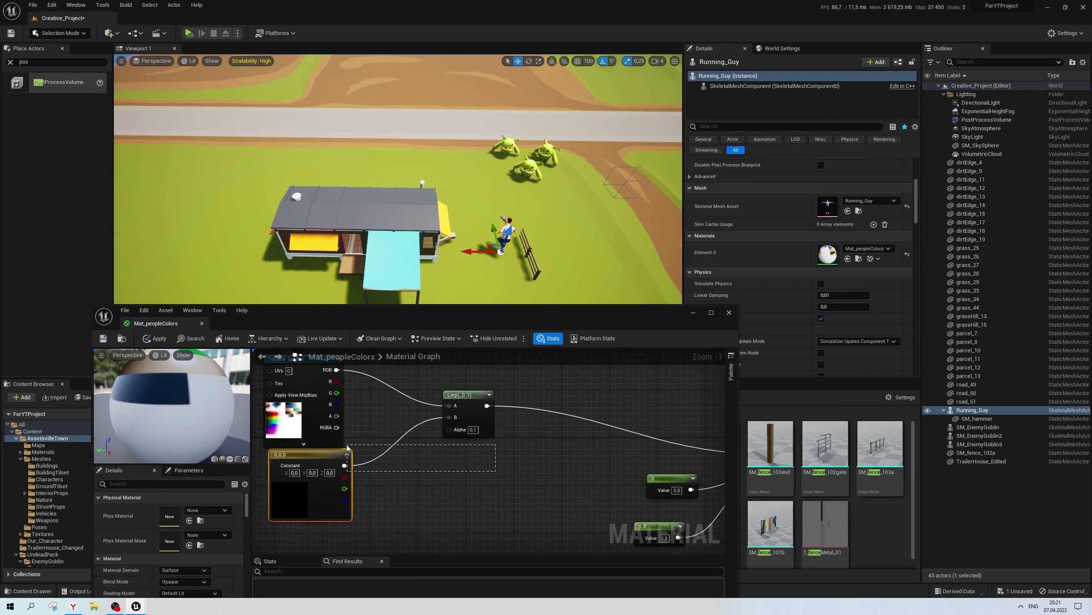
{"action": "left_click", "coordinate": [447, 425]}
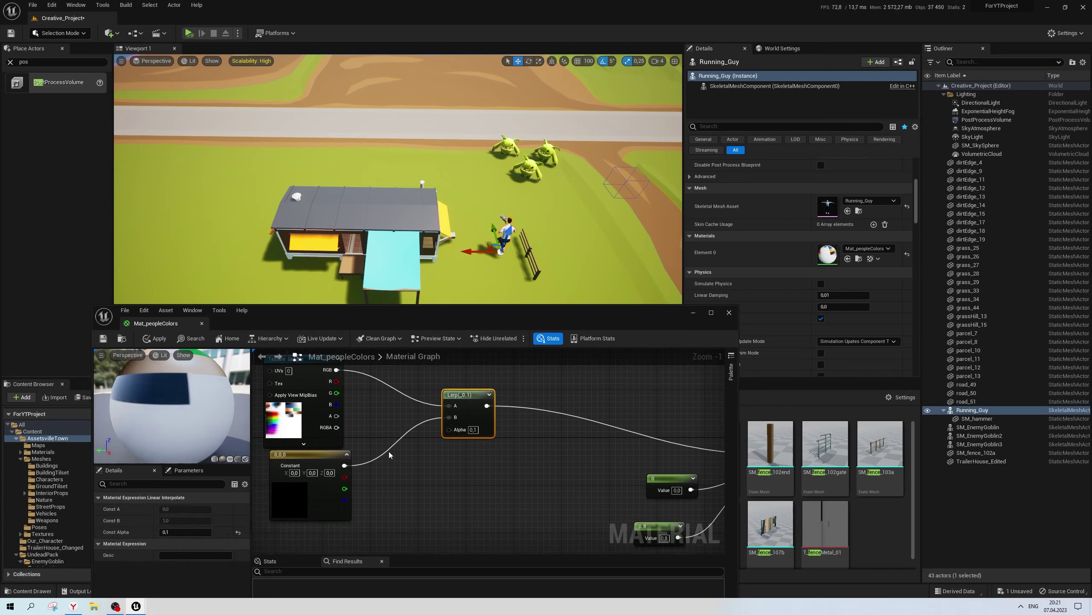
{"action": "key", "text": "Delete"}
{"action": "left_click", "coordinate": [301, 465]}
{"action": "key", "text": "Delete"}
Add an SCurve node fed by the texture's RGB and wire it into Base Color
{"action": "right_click_drag", "start_coordinate": [335, 365], "coordinate": [320, 397]}
{"action": "left_click_drag", "start_coordinate": [319, 402], "coordinate": [435, 414]}
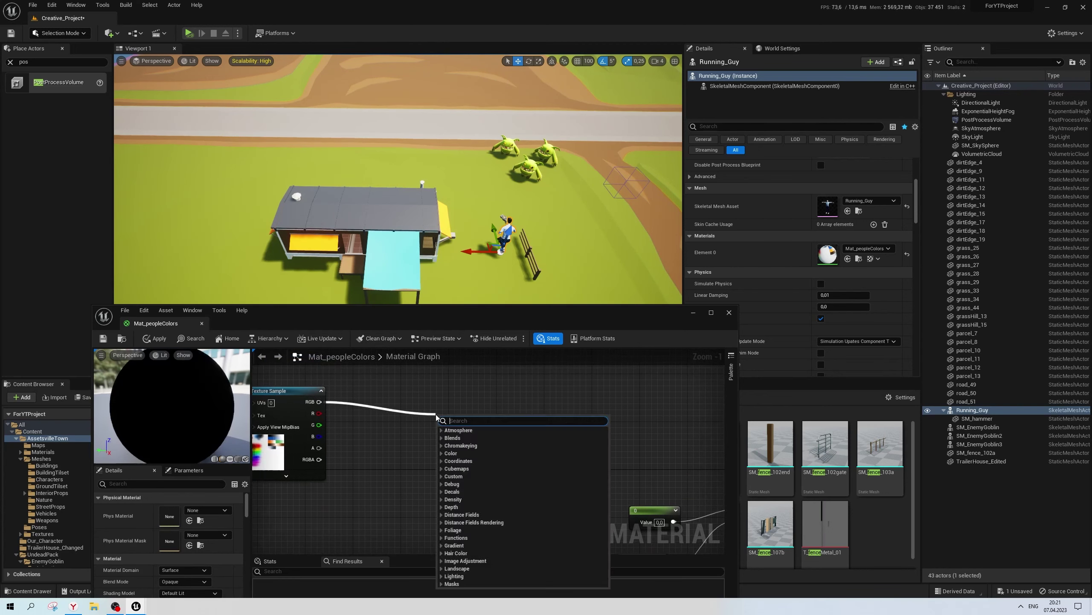
{"action": "type", "text": "sc"}
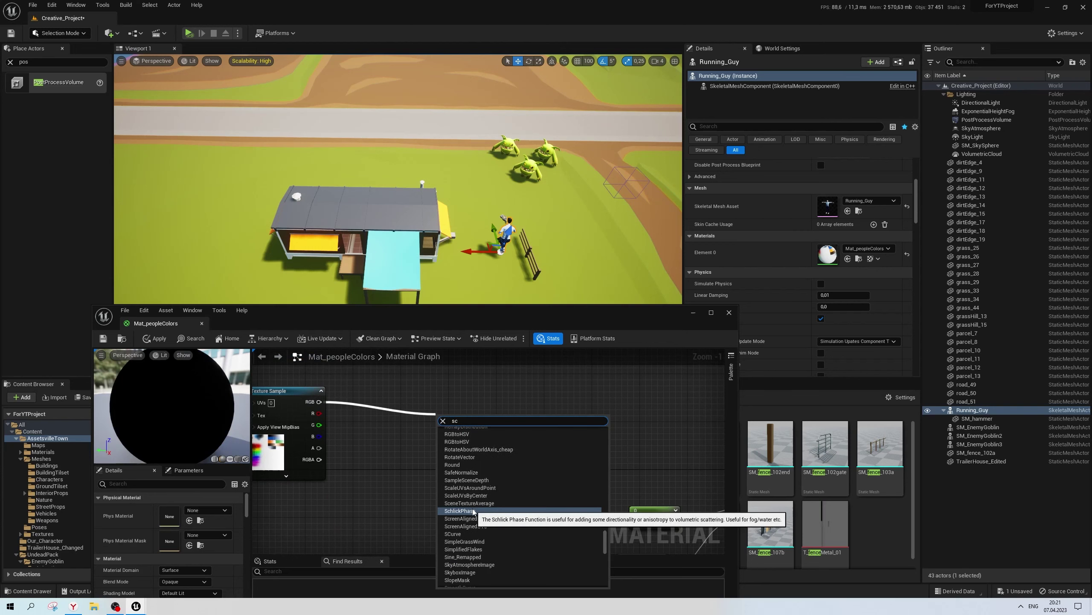
{"action": "type", "text": "urv"}
{"action": "key", "text": "Return"}
{"action": "scroll", "coordinate": [488, 447], "scroll_direction": "down", "scroll_amount": 1}
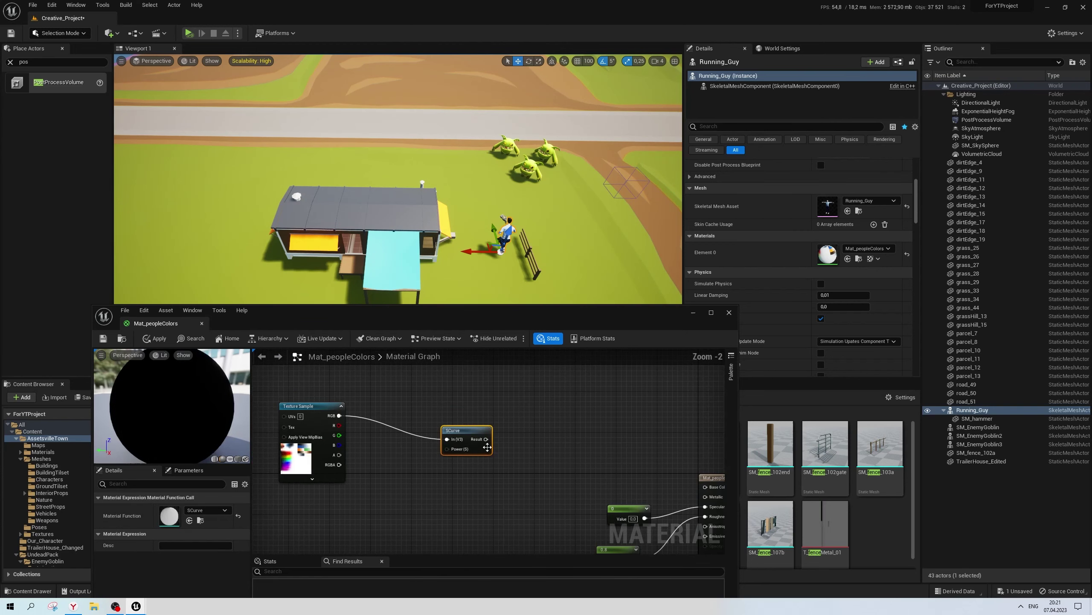
{"action": "right_click_drag", "start_coordinate": [487, 447], "coordinate": [452, 392]}
{"action": "left_click_drag", "start_coordinate": [452, 384], "coordinate": [687, 435]}
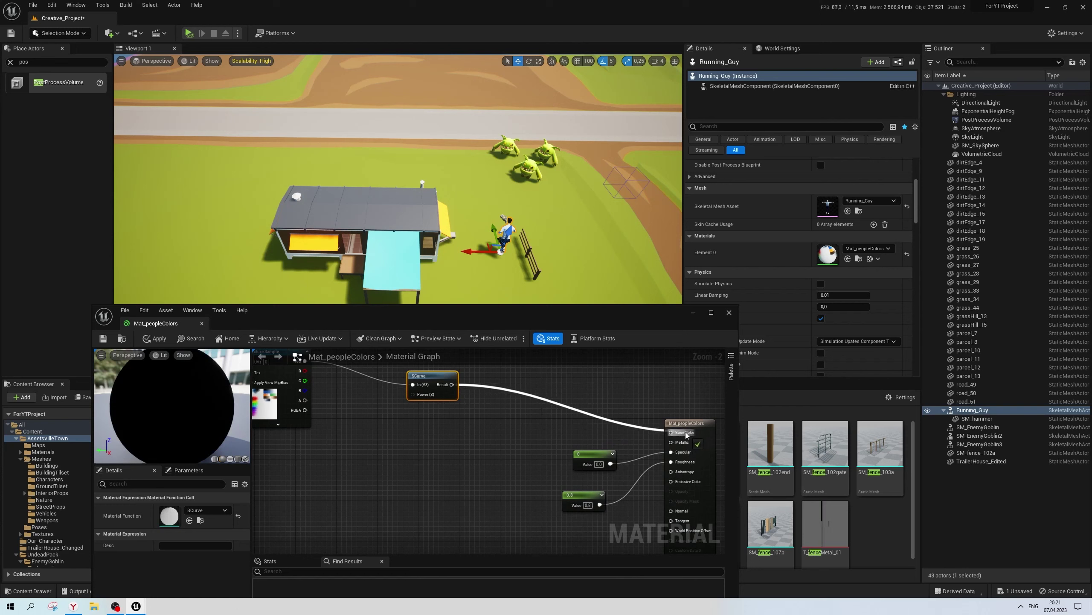
Add a Constant node to drive the SCurve Power and apply the material
{"action": "scroll", "coordinate": [504, 449], "scroll_direction": "up", "scroll_amount": 2}
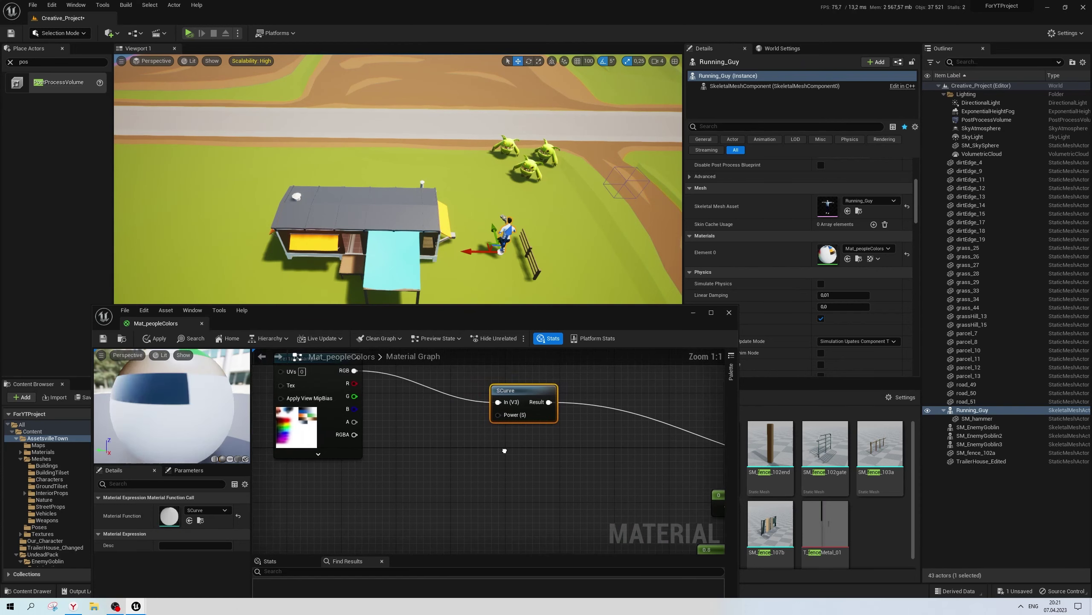
{"action": "left_click", "coordinate": [395, 439]}
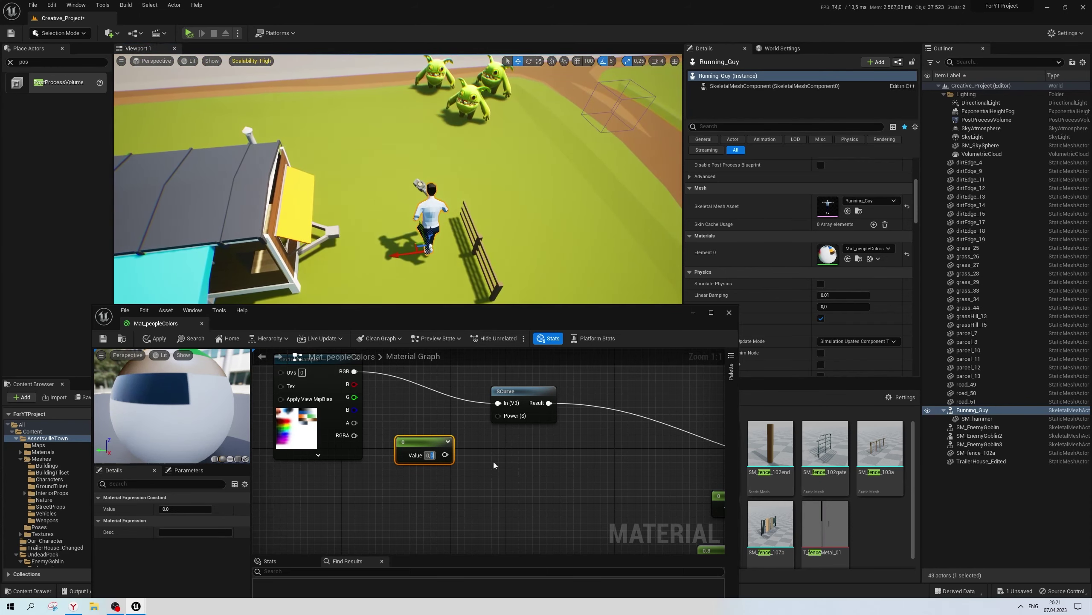
{"action": "left_click_drag", "start_coordinate": [446, 454], "coordinate": [499, 416]}
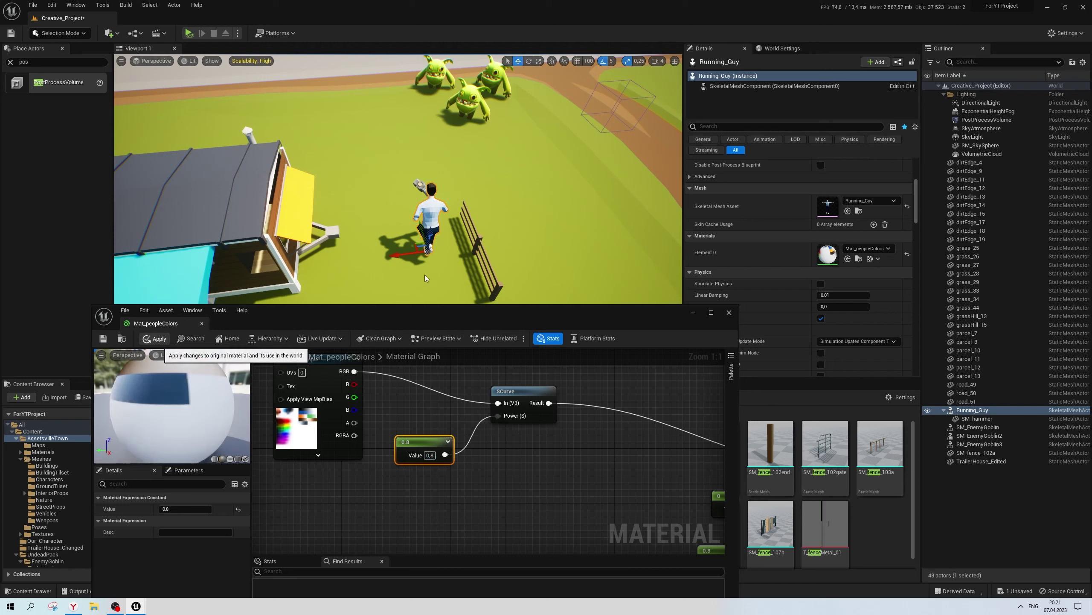
{"action": "left_click", "coordinate": [155, 338]}
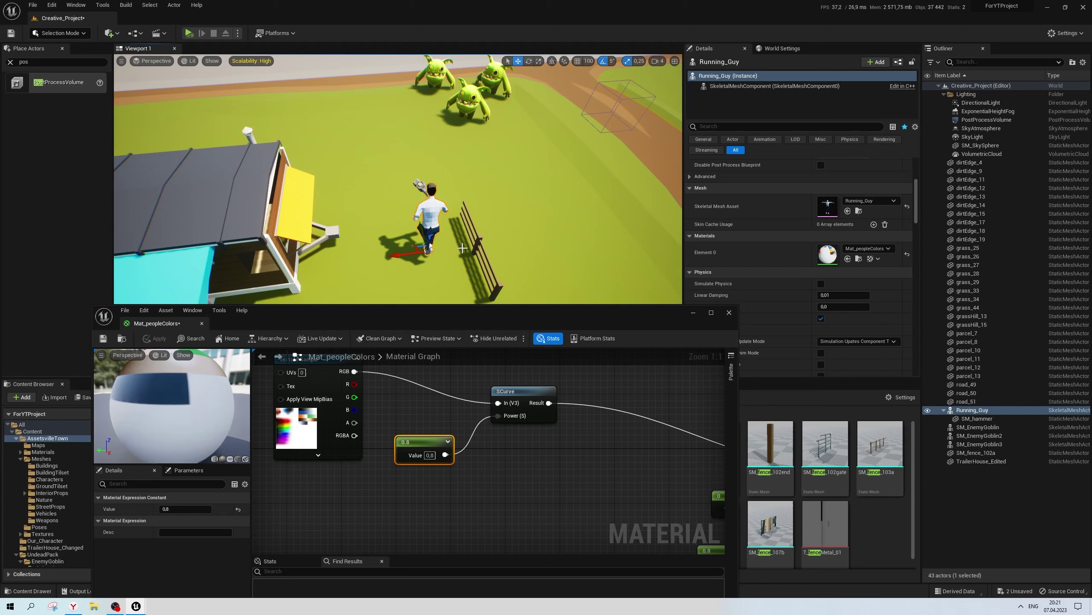
Set the SCurve power constant to 0.4 and apply
{"action": "left_click_drag", "start_coordinate": [462, 248], "coordinate": [464, 263]}
{"action": "left_click", "coordinate": [558, 224]}
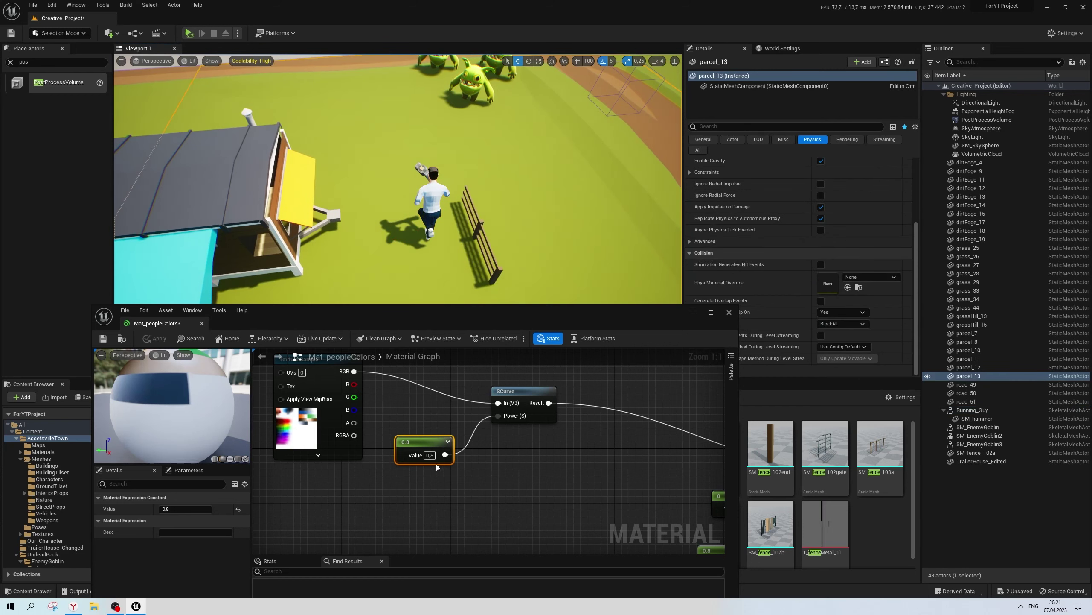
{"action": "type", "text": "0,4"}
{"action": "key", "text": "Return"}
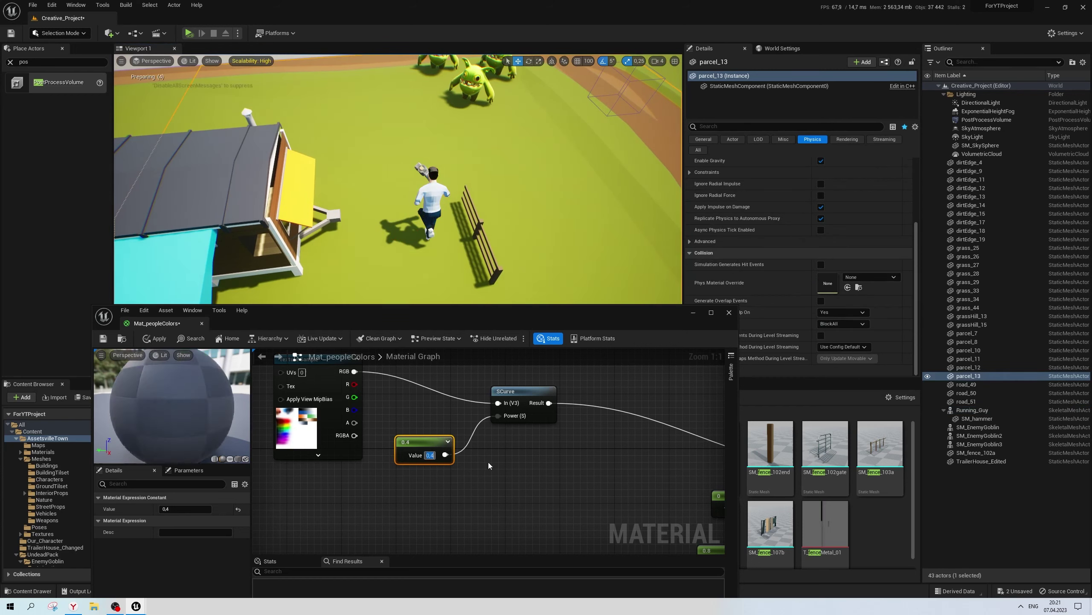
{"action": "left_click", "coordinate": [155, 339]}
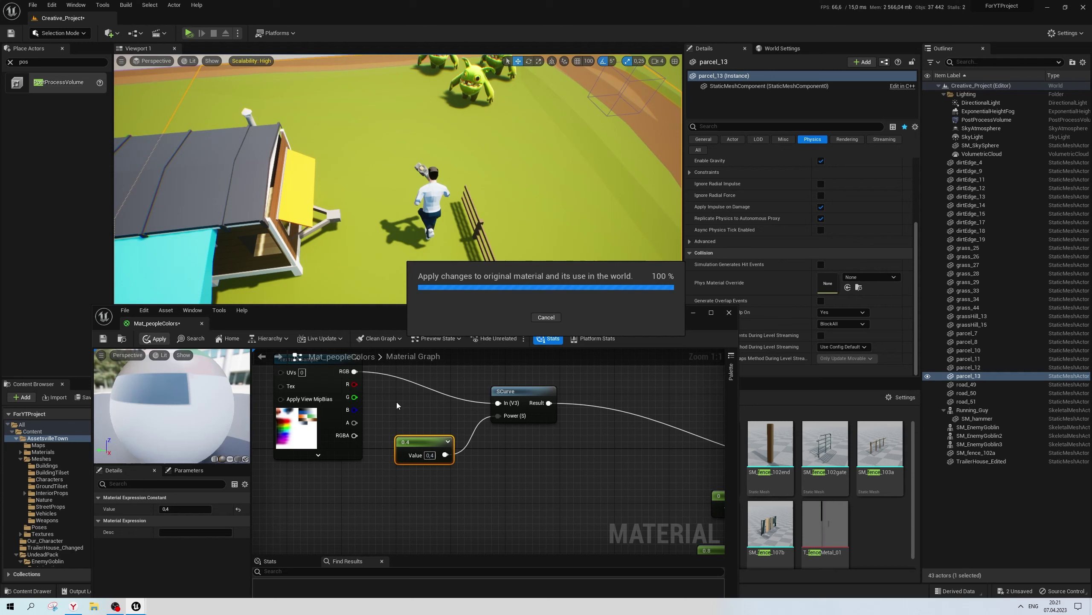
Check the character in the viewport and raise the power constant to 0.6
{"action": "right_click_drag", "start_coordinate": [508, 257], "coordinate": [493, 219]}
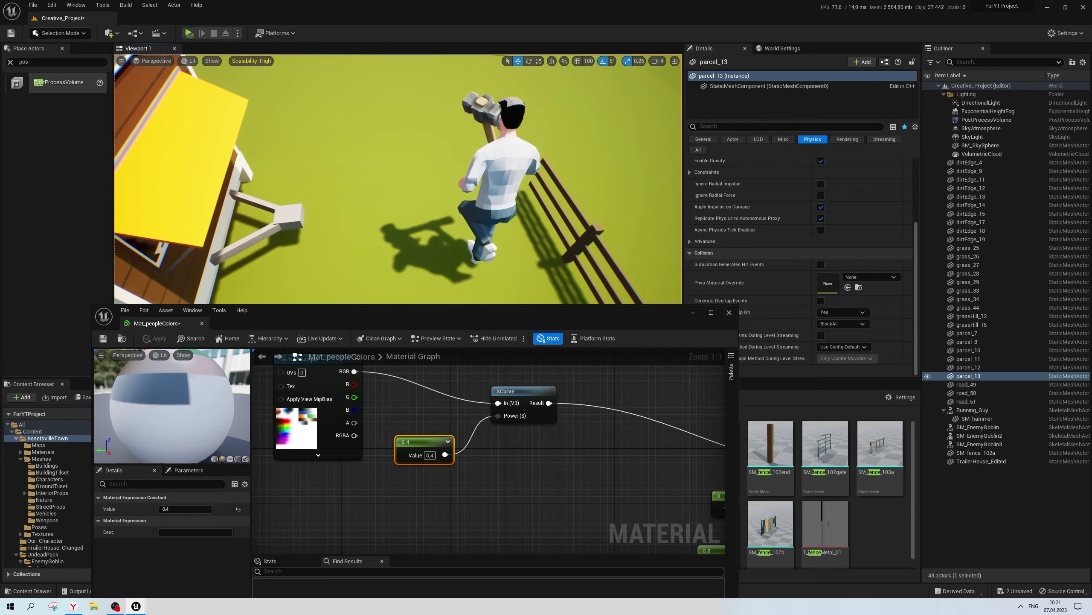
{"action": "right_click_drag", "start_coordinate": [493, 219], "coordinate": [474, 206]}
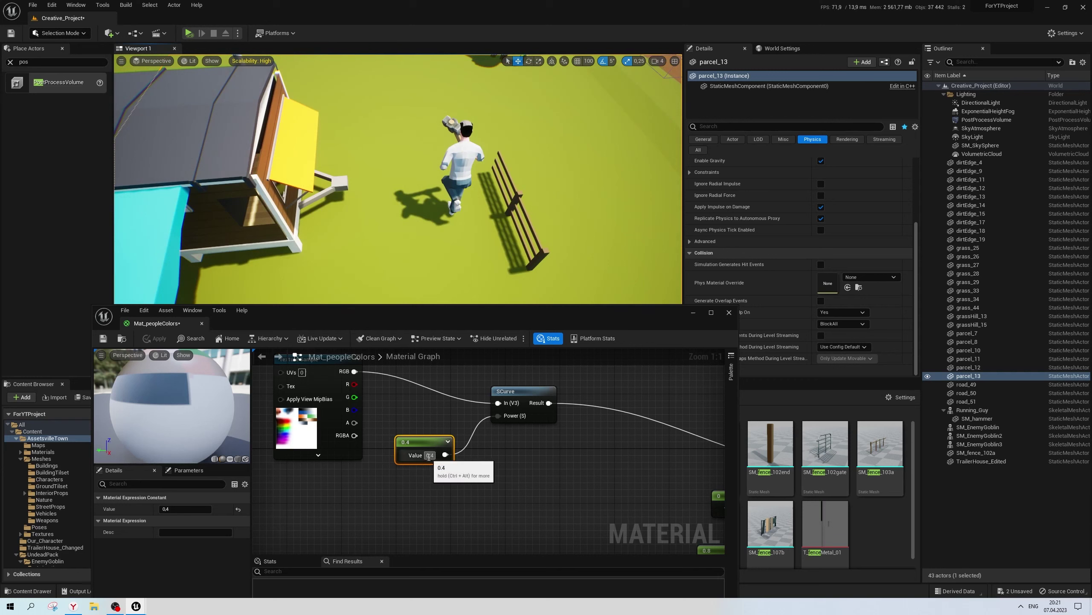
{"action": "left_click_drag", "start_coordinate": [430, 455], "coordinate": [435, 455]}
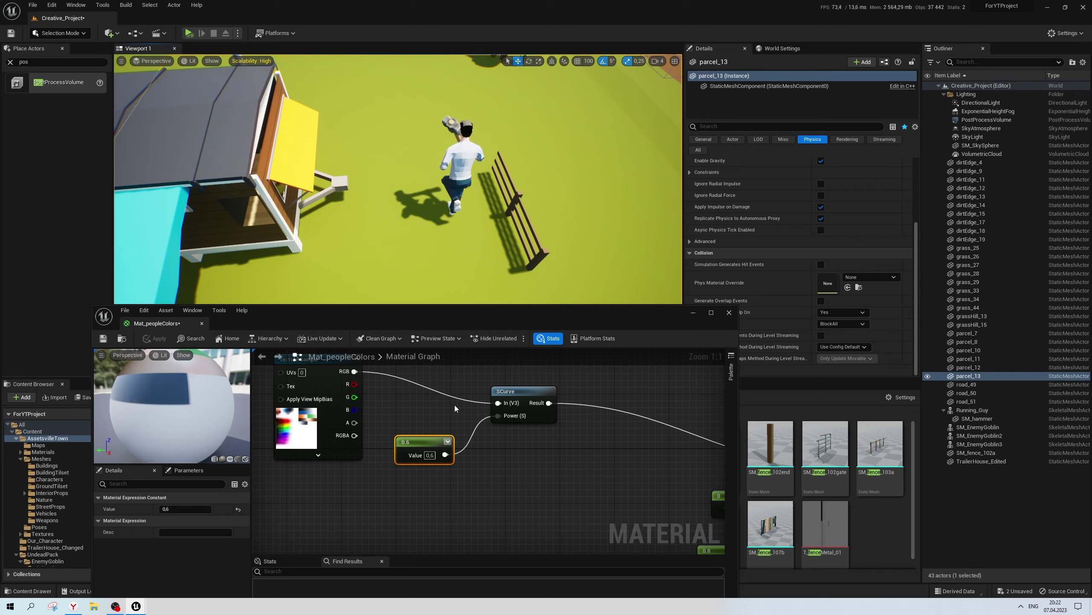
{"action": "mouse_move", "coordinate": [397, 181]}
{"action": "right_mouse_down"}
{"action": "mouse_move", "coordinate": [413, 172]}
{"action": "mouse_move", "coordinate": [399, 181]}
{"action": "right_mouse_up"}
{"action": "right_click_drag", "start_coordinate": [649, 461], "coordinate": [465, 458]}
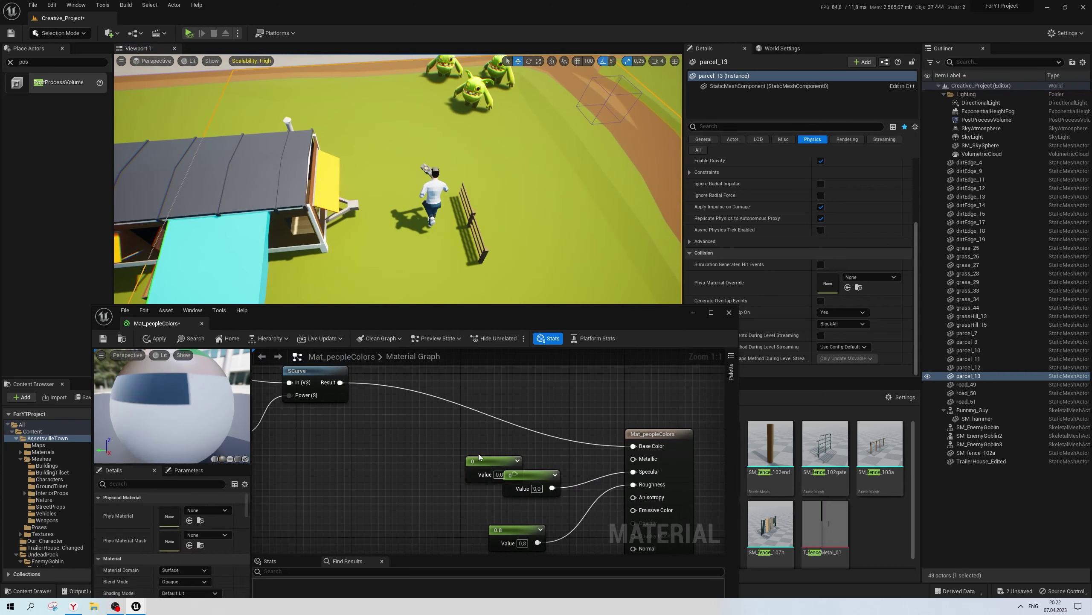
Connect a 0.3 constant to Metallic and apply the material
{"action": "left_click_drag", "start_coordinate": [495, 461], "coordinate": [415, 427]}
{"action": "left_click", "coordinate": [494, 441]}
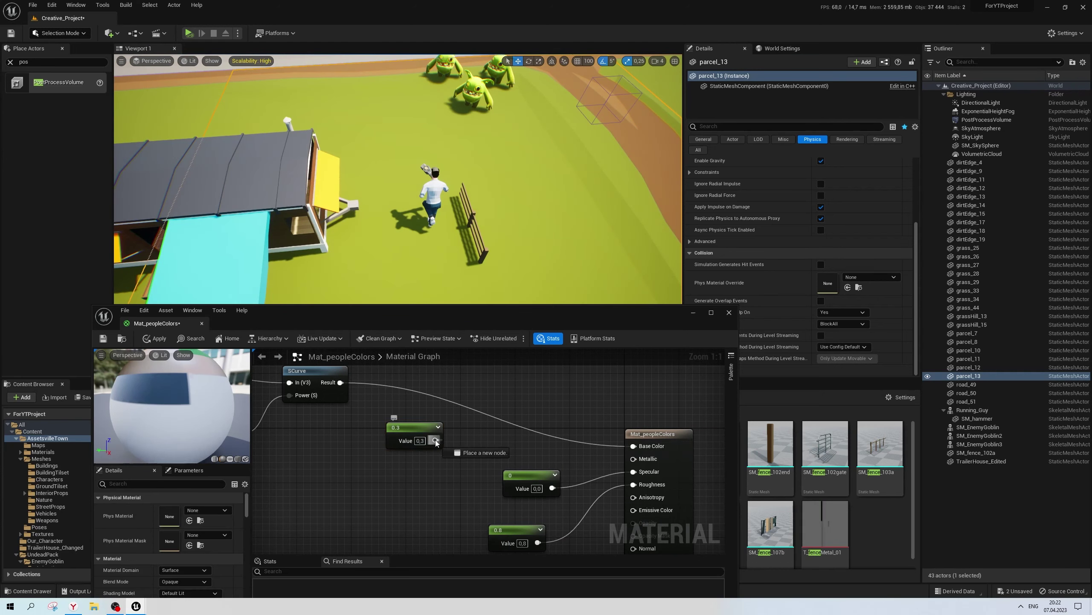
{"action": "left_click_drag", "start_coordinate": [633, 459], "coordinate": [634, 458]}
{"action": "left_click", "coordinate": [155, 338]}
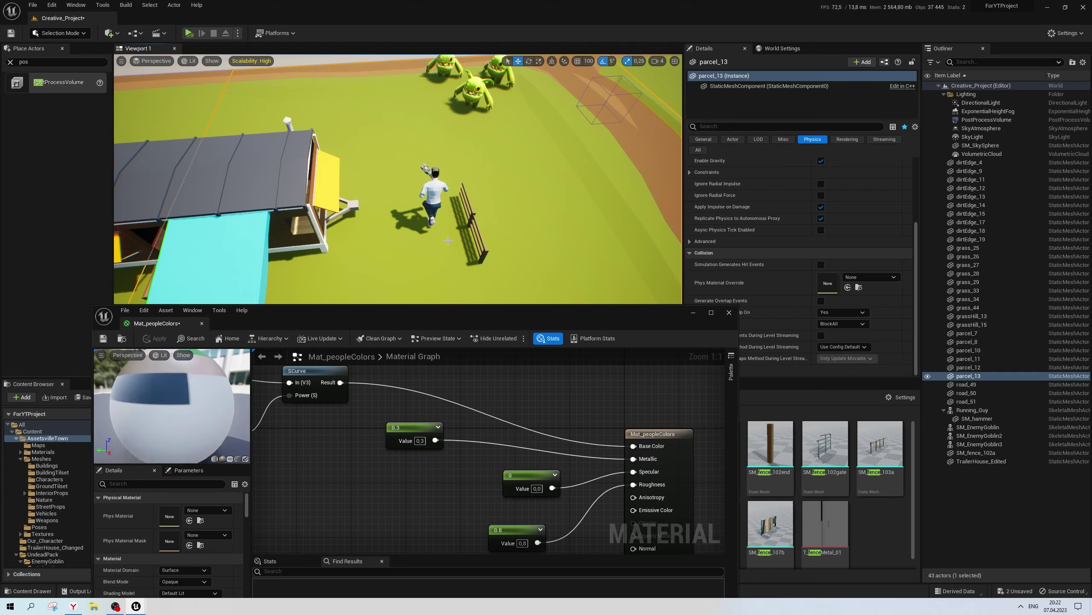
Change the 0.8 constant to 1.0 and save the material
{"action": "right_click_drag", "start_coordinate": [501, 425], "coordinate": [528, 394]}
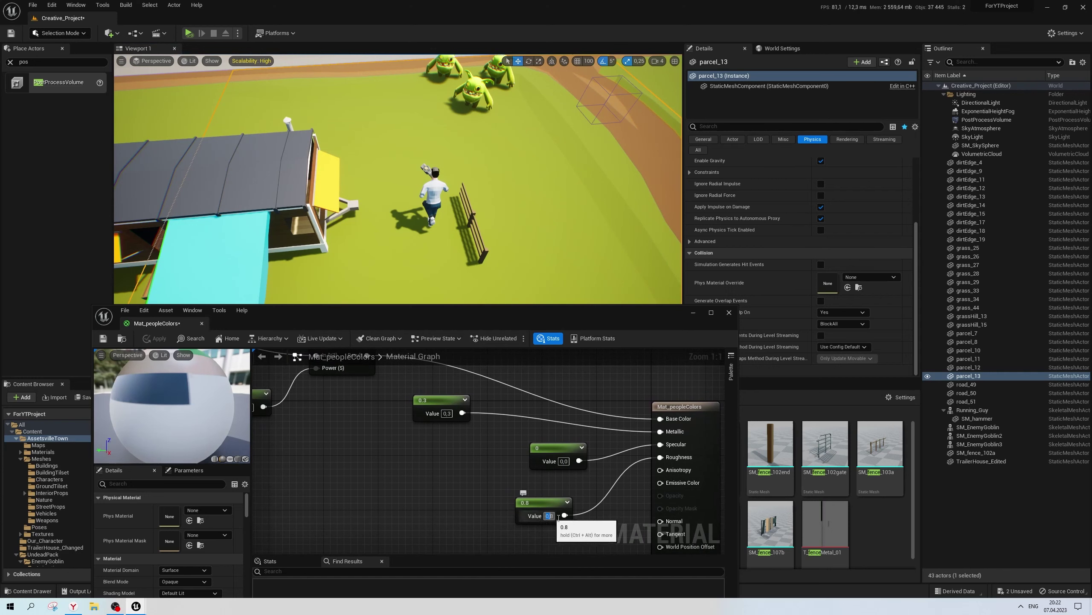
{"action": "type", "text": "1"}
{"action": "key", "text": "Return"}
{"action": "key", "text": "ctrl+s"}
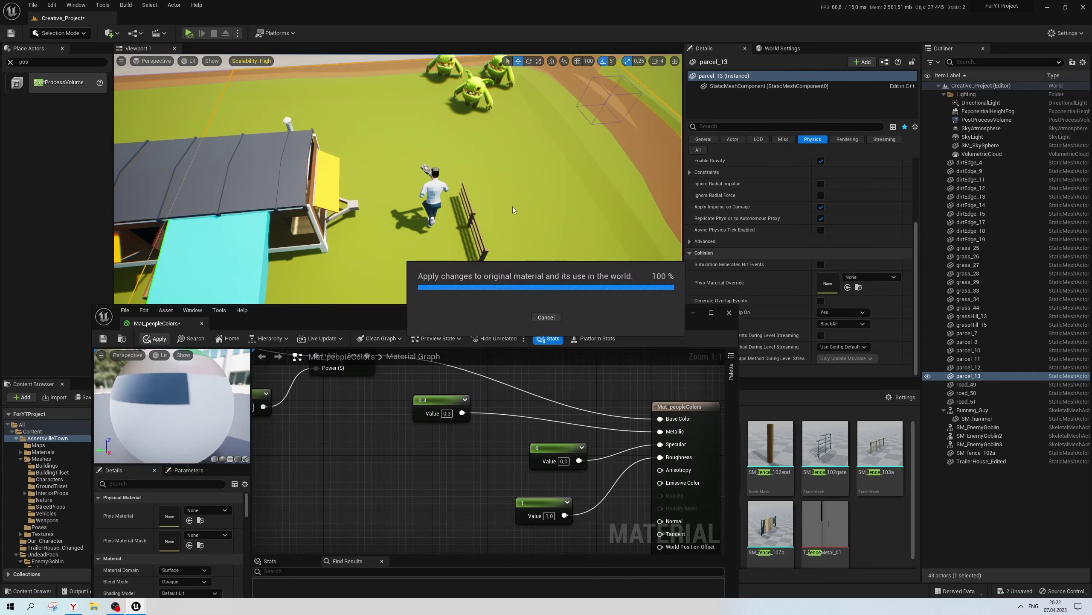
{"action": "right_click_drag", "start_coordinate": [464, 207], "coordinate": [413, 202]}
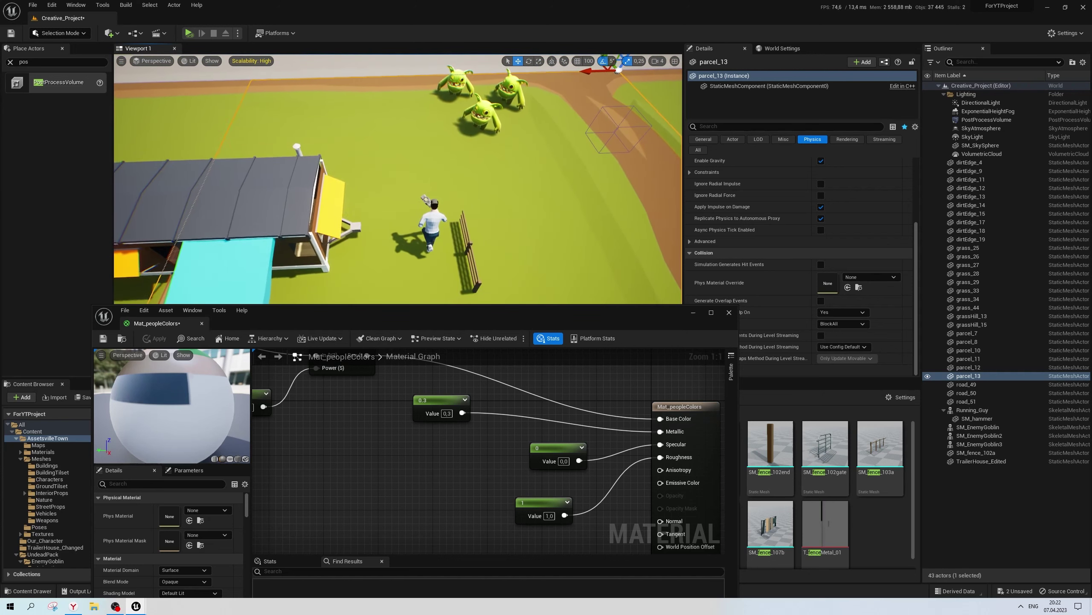
Set the constants near the SCurve to 0.7 and 0.5, saving each change
{"action": "right_click_drag", "start_coordinate": [417, 379], "coordinate": [560, 439]}
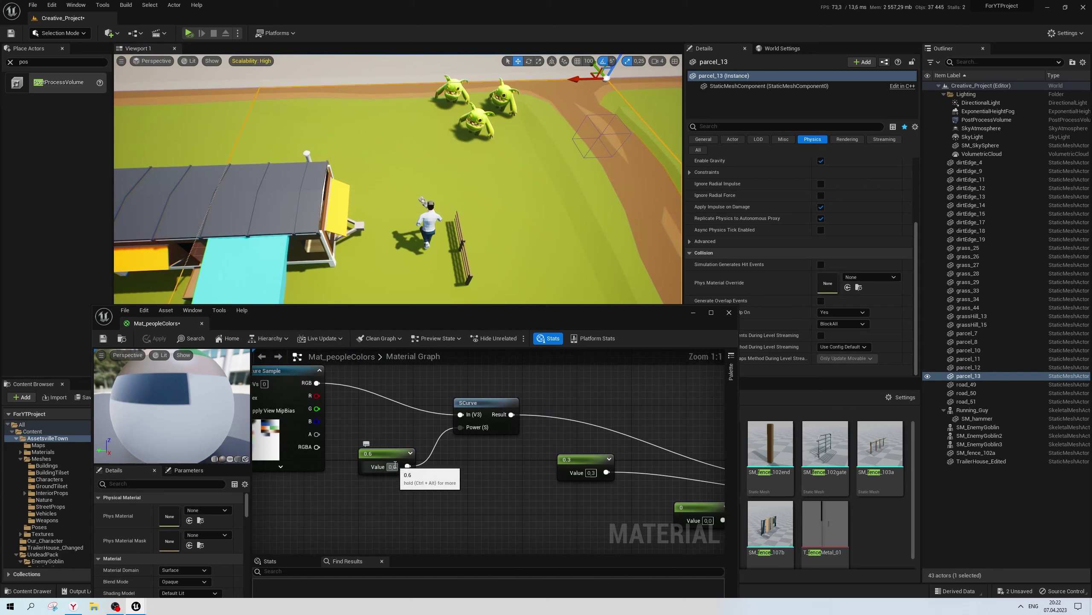
{"action": "type", "text": "0.7"}
{"action": "key", "text": "Return"}
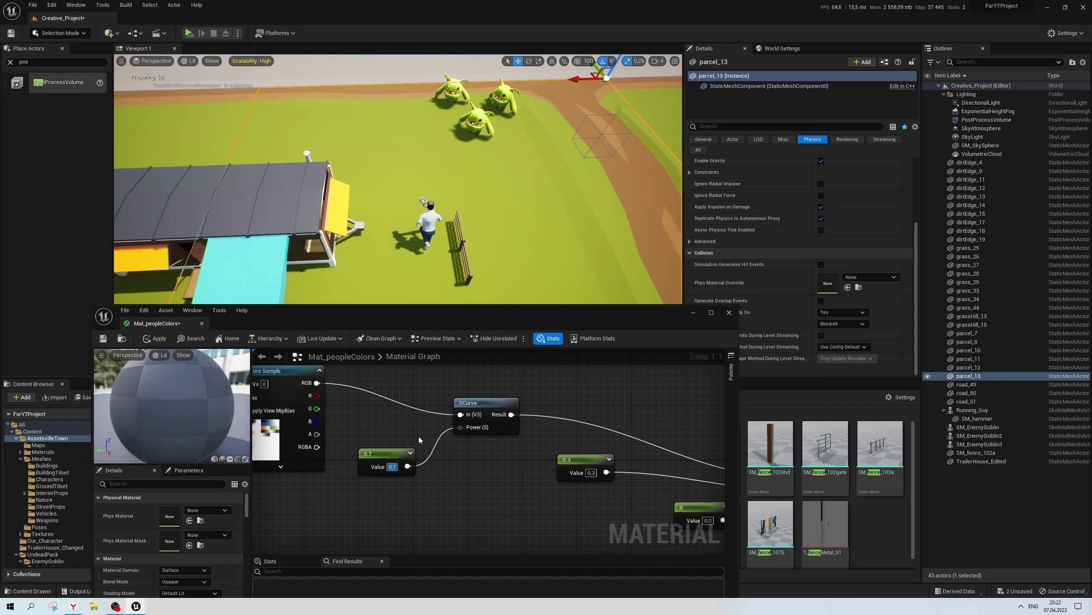
{"action": "key", "text": "ctrl+s"}
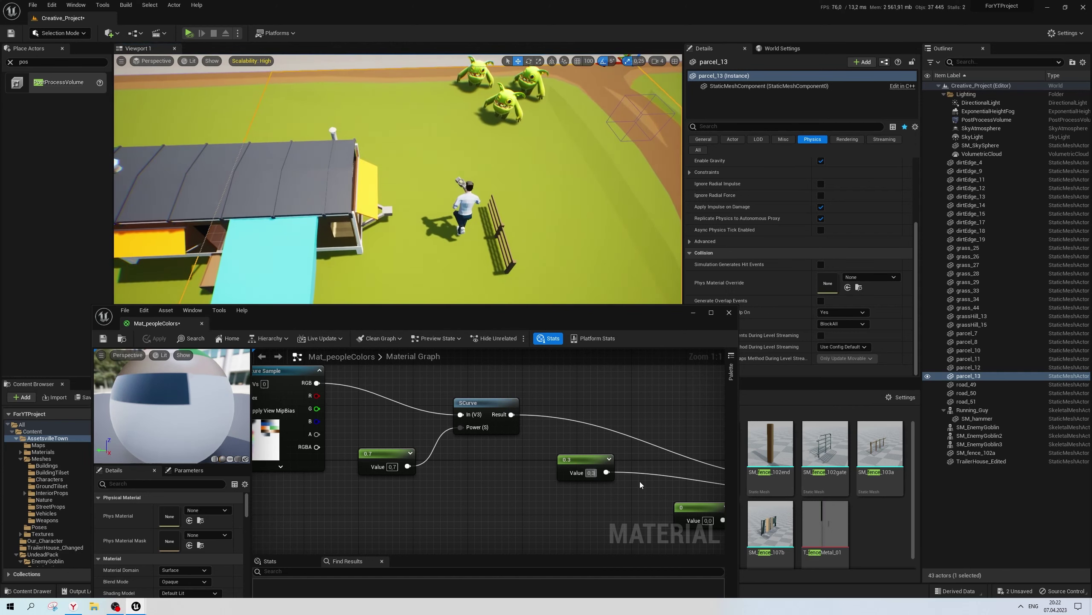
{"action": "type", "text": "5"}
{"action": "key", "text": "Return"}
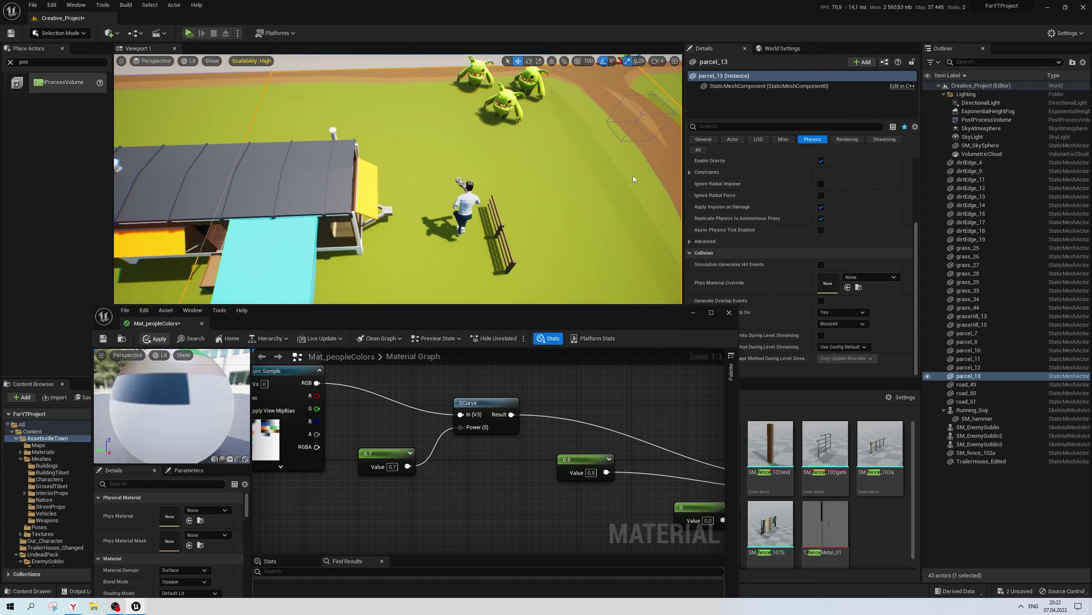
{"action": "key", "text": "ctrl+s"}
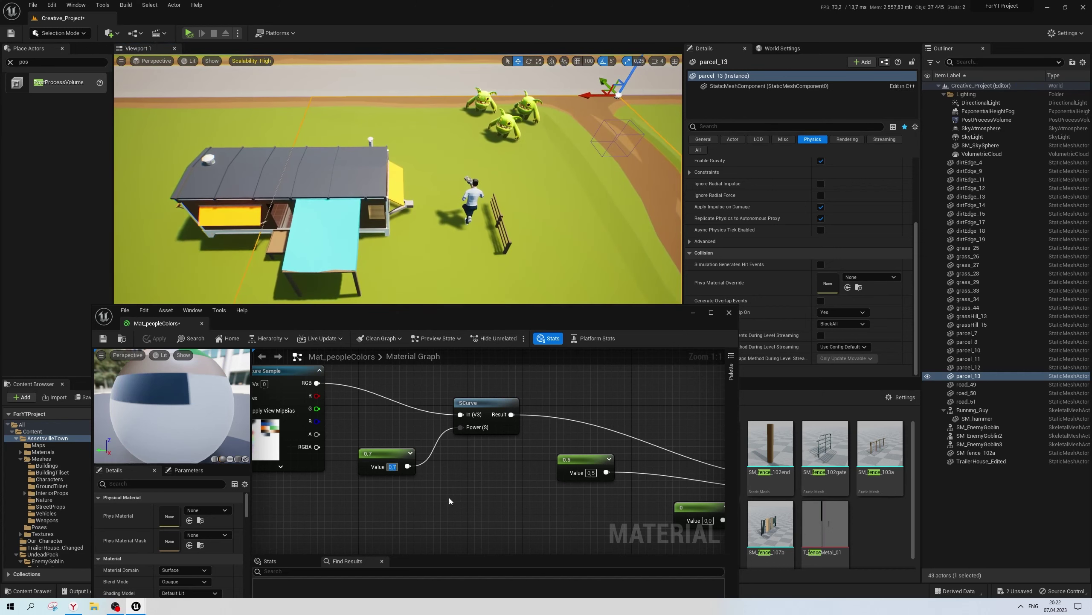
Change the SCurve power constant from 0.7 to 0.6 and apply the material
{"action": "key", "text": "Right"}
{"action": "key", "text": "BackSpace"}
{"action": "type", "text": "65"}
{"action": "key", "text": "Return"}
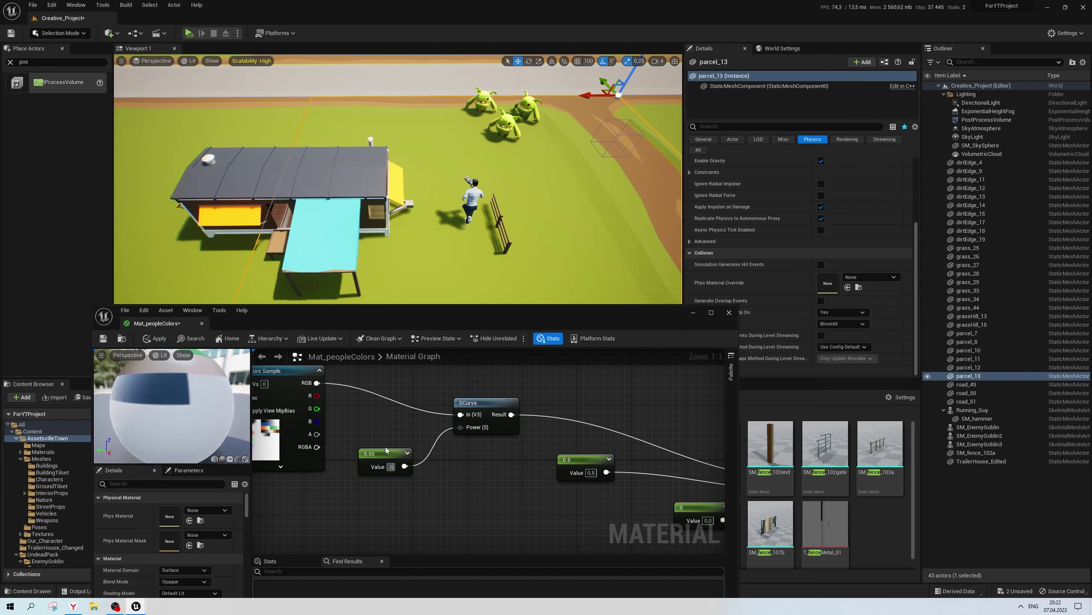
{"action": "key", "text": "Return"}
{"action": "left_click", "coordinate": [155, 339]}
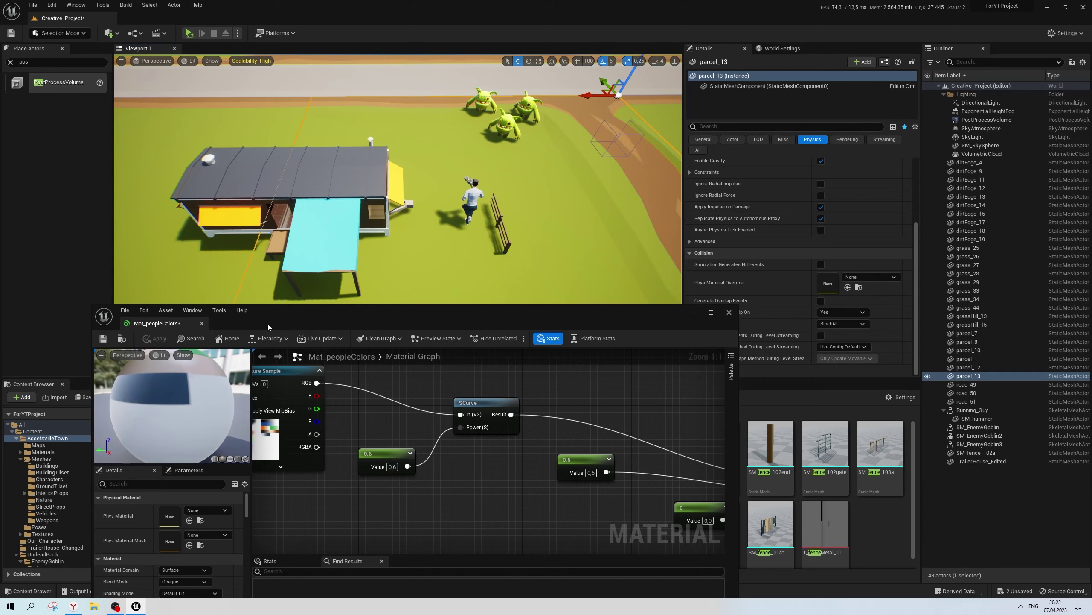
Save the material, then place SM_fence_102_long, SM_fence_106a and SM_fence_106b beside the house
{"action": "left_click", "coordinate": [103, 338]}
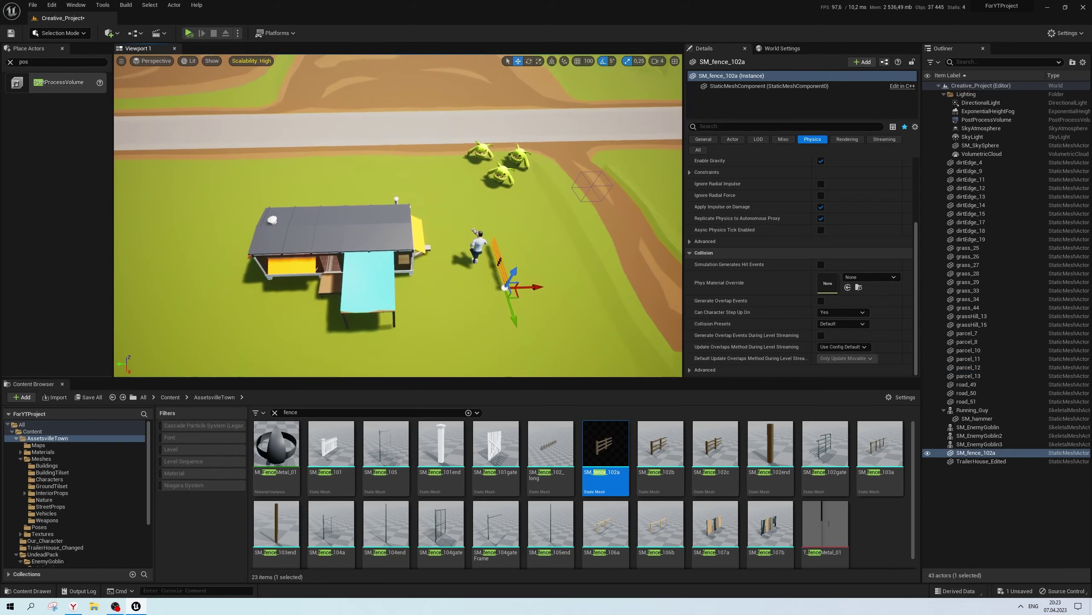
{"action": "left_click", "coordinate": [555, 431]}
{"action": "left_click_drag", "start_coordinate": [555, 431], "coordinate": [516, 288]}
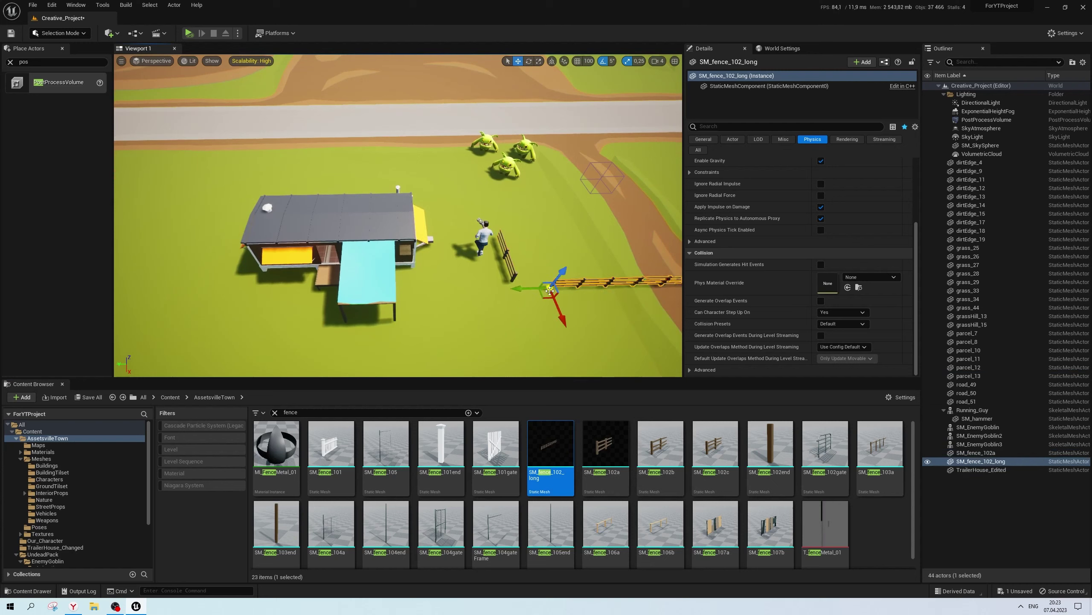
{"action": "right_click_drag", "start_coordinate": [516, 288], "coordinate": [413, 292]}
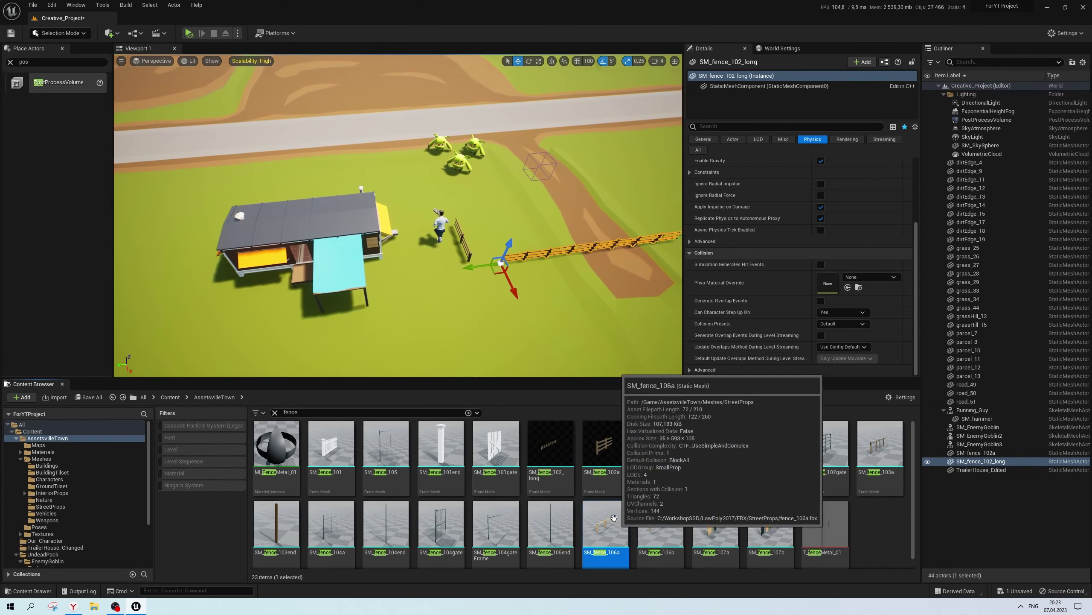
{"action": "left_click_drag", "start_coordinate": [606, 523], "coordinate": [522, 303]}
{"action": "left_click_drag", "start_coordinate": [660, 523], "coordinate": [620, 315]}
Undo the two 106 fence pieces, then place and delete the SM_fence_104gate wire gate
{"action": "left_click", "coordinate": [879, 443]}
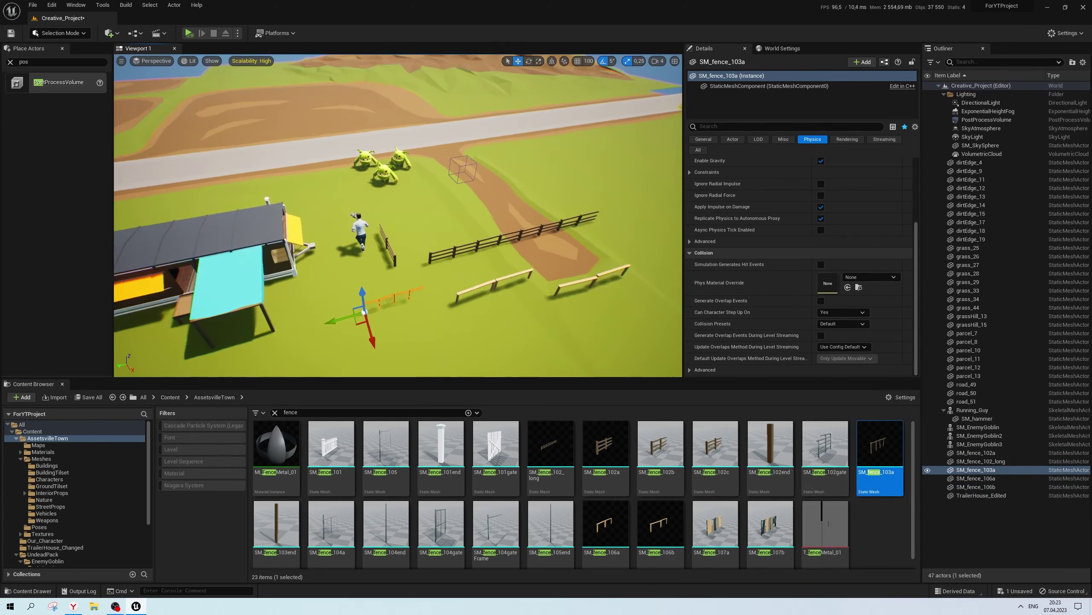
{"action": "mouse_move", "coordinate": [473, 258]}
{"action": "right_mouse_down"}
{"action": "mouse_move", "coordinate": [427, 228]}
{"action": "mouse_move", "coordinate": [430, 241]}
{"action": "right_mouse_up"}
{"action": "key", "text": "ctrl+z"}
{"action": "key", "text": "ctrl+z"}
{"action": "left_click", "coordinate": [825, 444]}
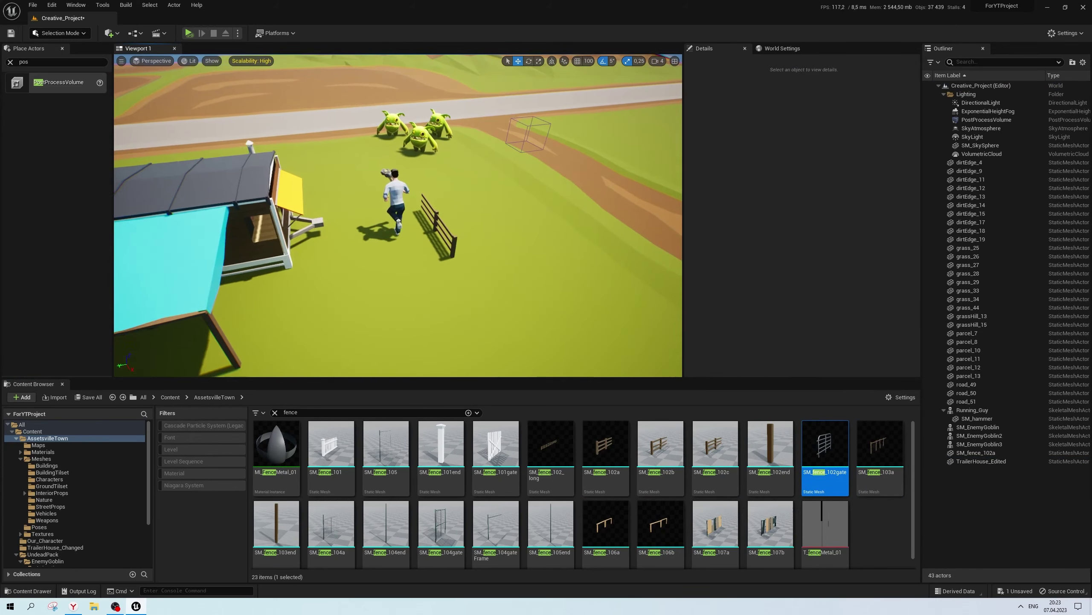
{"action": "left_click_drag", "start_coordinate": [441, 522], "coordinate": [455, 301]}
{"action": "left_click", "coordinate": [454, 302]}
{"action": "right_click_drag", "start_coordinate": [454, 301], "coordinate": [494, 344]}
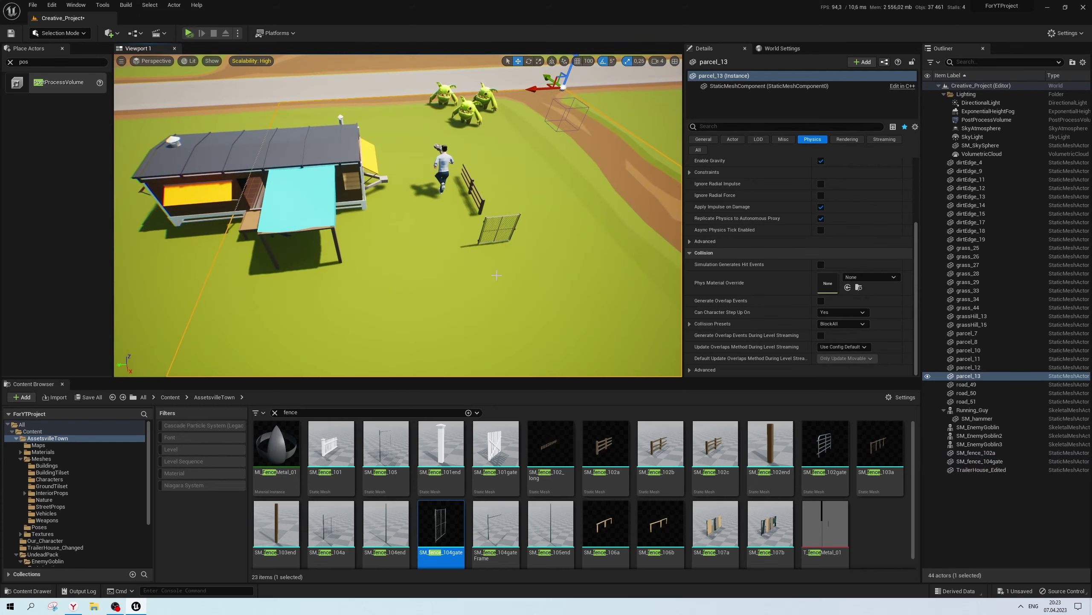
{"action": "left_click", "coordinate": [496, 219]}
{"action": "key", "text": "Delete"}
Place an SM_fence_104a piece in the field and then delete it
{"action": "left_click", "coordinate": [331, 523]}
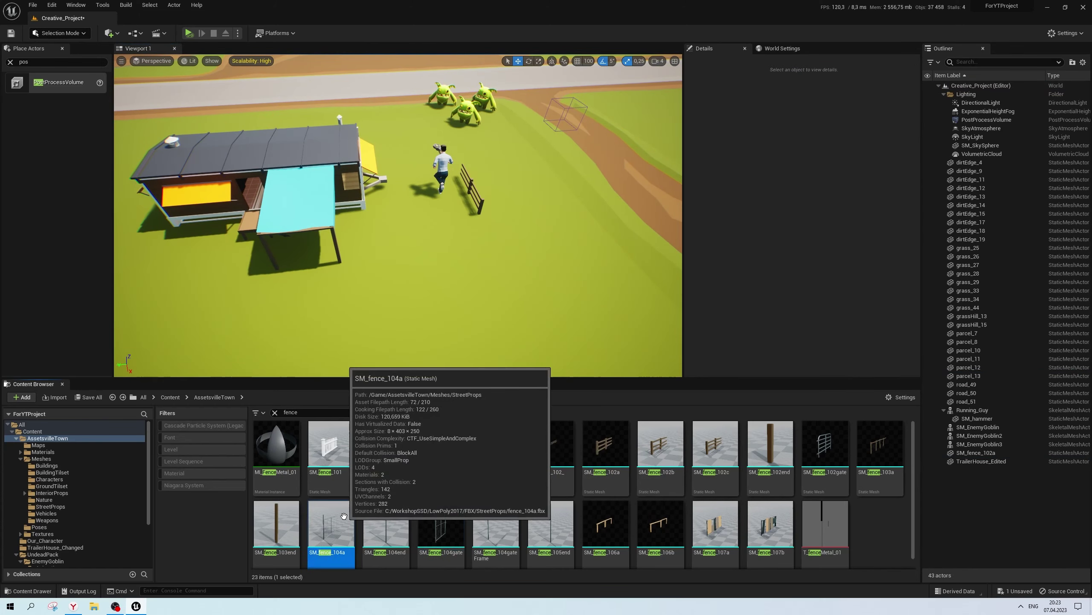
{"action": "left_click_drag", "start_coordinate": [331, 523], "coordinate": [463, 305]}
{"action": "right_click_drag", "start_coordinate": [463, 305], "coordinate": [470, 262]}
{"action": "left_click", "coordinate": [469, 262]}
{"action": "left_click", "coordinate": [430, 213]}
{"action": "key", "text": "Delete"}
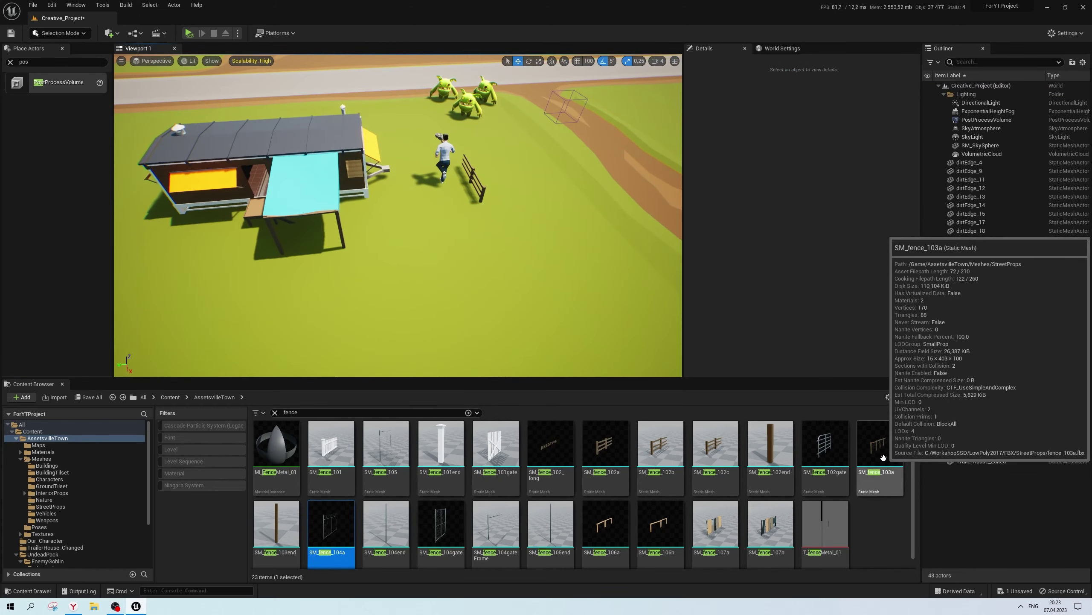
Place the SM_fence_103a chain-link fence and stretch it much longer
{"action": "left_click_drag", "start_coordinate": [880, 443], "coordinate": [451, 219]}
{"action": "right_click_drag", "start_coordinate": [451, 220], "coordinate": [520, 295]}
{"action": "left_click", "coordinate": [521, 295]}
{"action": "scroll", "coordinate": [520, 295], "scroll_direction": "up", "scroll_amount": 3}
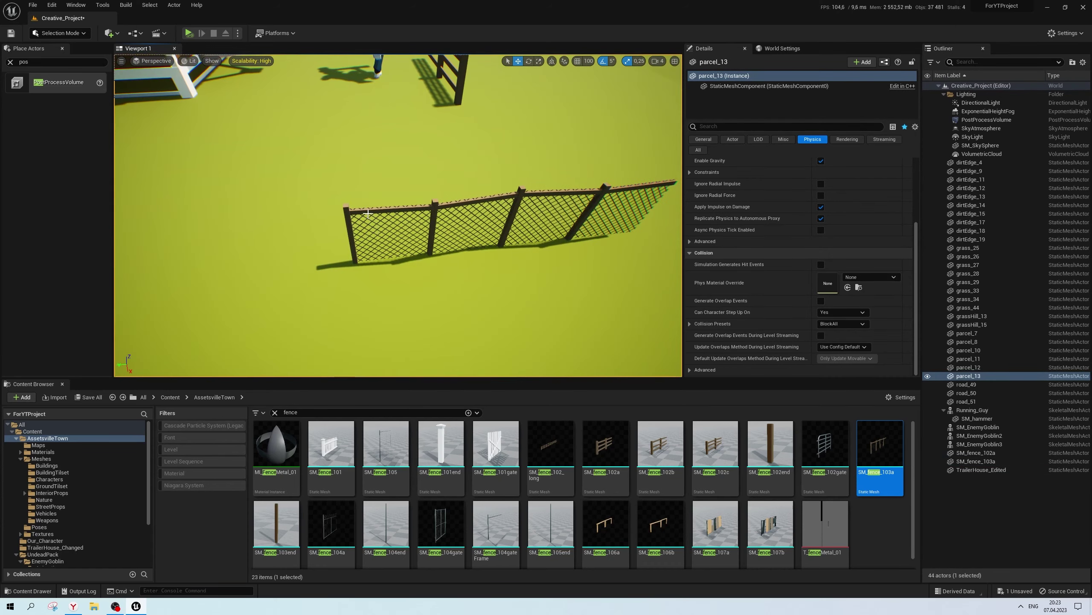
{"action": "left_click", "coordinate": [494, 256]}
{"action": "right_click_drag", "start_coordinate": [493, 257], "coordinate": [494, 256]}
{"action": "mouse_move", "coordinate": [493, 256]}
{"action": "left_mouse_down"}
{"action": "mouse_move", "coordinate": [529, 254]}
{"action": "mouse_move", "coordinate": [248, 266]}
{"action": "left_mouse_up"}
{"action": "left_click", "coordinate": [579, 234]}
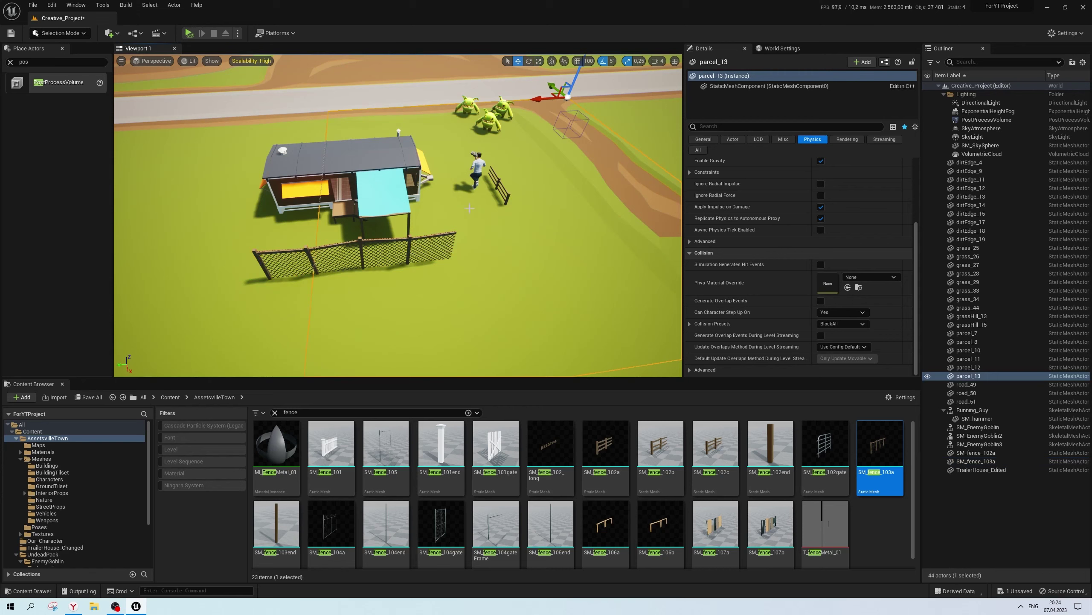
Slide the chain-link fence left along the ground beside the house
{"action": "mouse_move", "coordinate": [580, 234]}
{"action": "right_mouse_down"}
{"action": "mouse_move", "coordinate": [579, 258]}
{"action": "mouse_move", "coordinate": [594, 263]}
{"action": "right_mouse_up"}
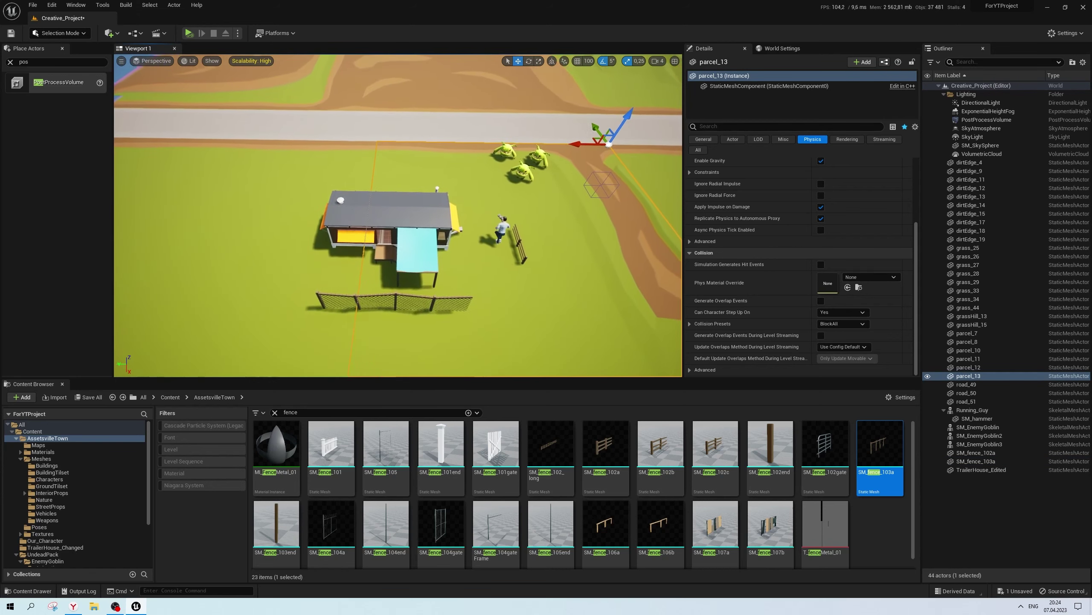
{"action": "scroll", "coordinate": [439, 253], "scroll_direction": "up", "scroll_amount": 2}
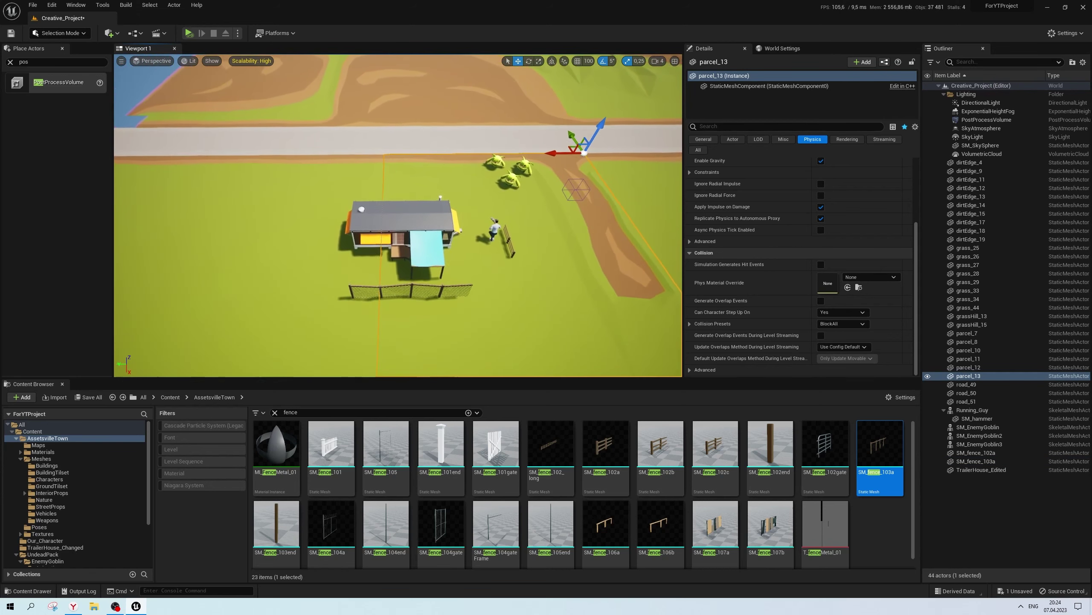
{"action": "scroll", "coordinate": [438, 254], "scroll_direction": "up", "scroll_amount": 2}
{"action": "left_click", "coordinate": [360, 317]}
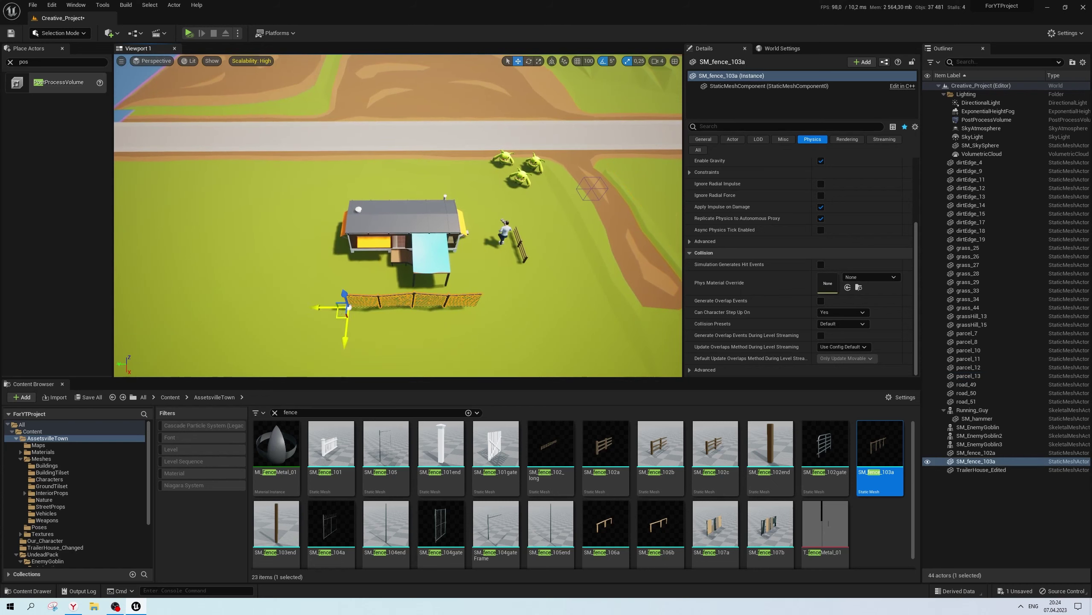
{"action": "left_click_drag", "start_coordinate": [336, 314], "coordinate": [294, 329]}
{"action": "left_click", "coordinate": [534, 274]}
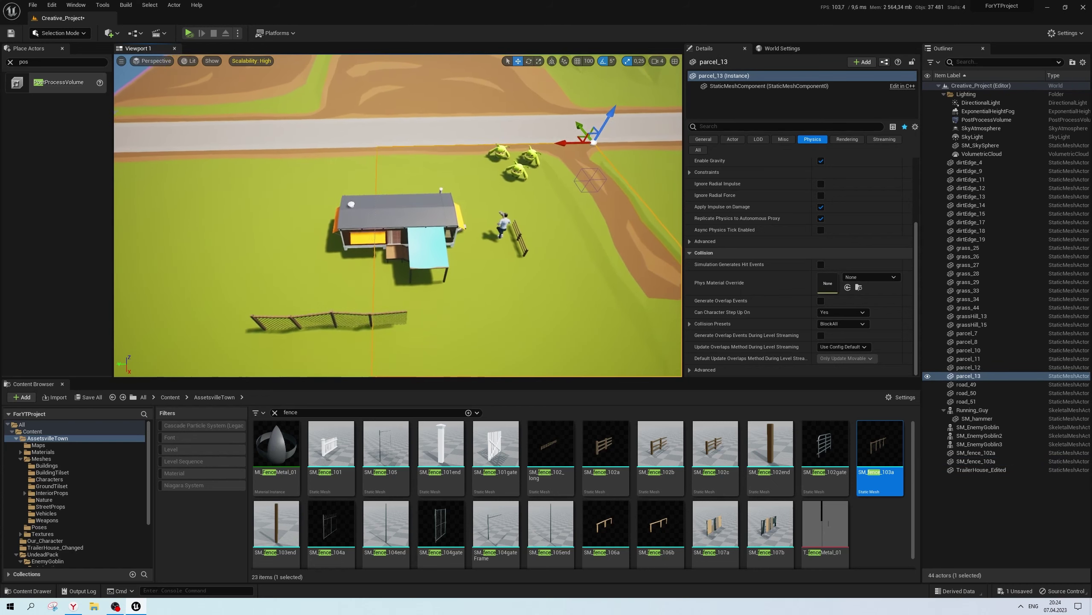
{"action": "mouse_move", "coordinate": [534, 274]}
{"action": "right_mouse_down"}
{"action": "mouse_move", "coordinate": [534, 258]}
{"action": "mouse_move", "coordinate": [533, 275]}
{"action": "right_mouse_up"}
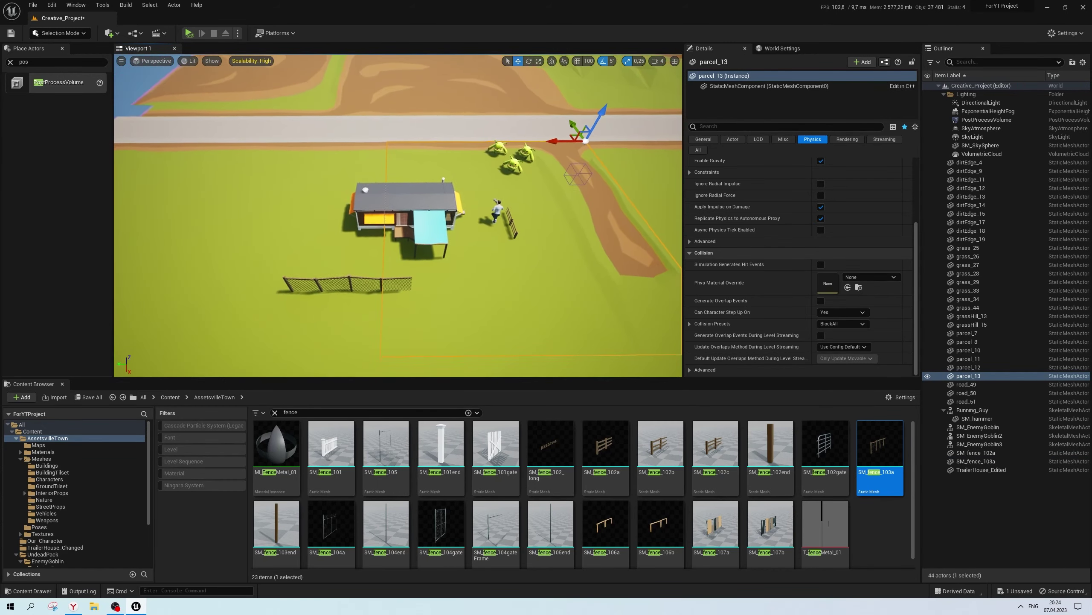
{"action": "right_click_drag", "start_coordinate": [358, 313], "coordinate": [358, 307]}
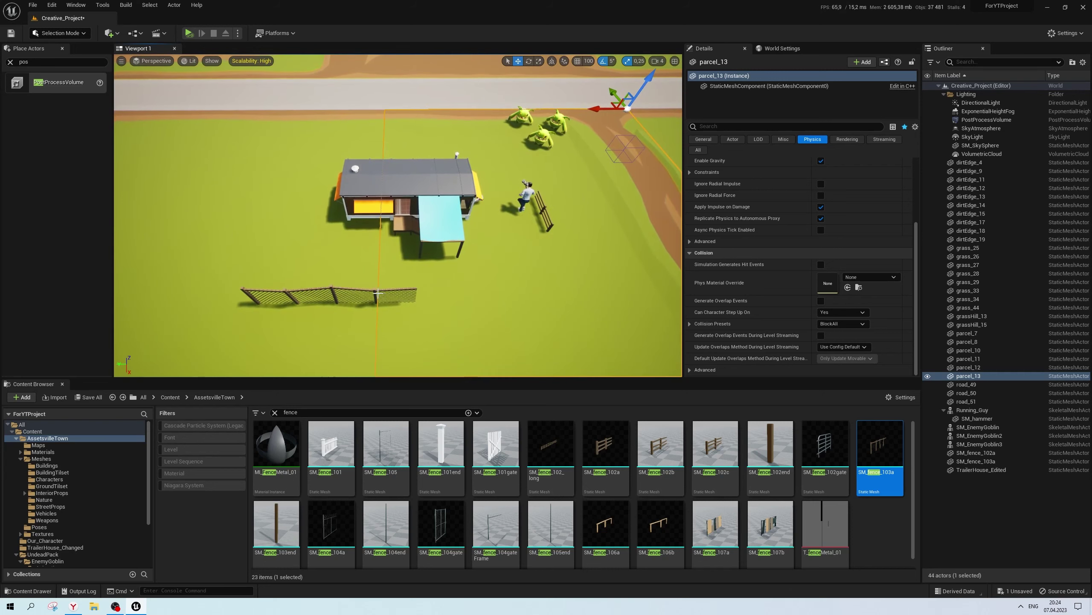
{"action": "left_click", "coordinate": [357, 313]}
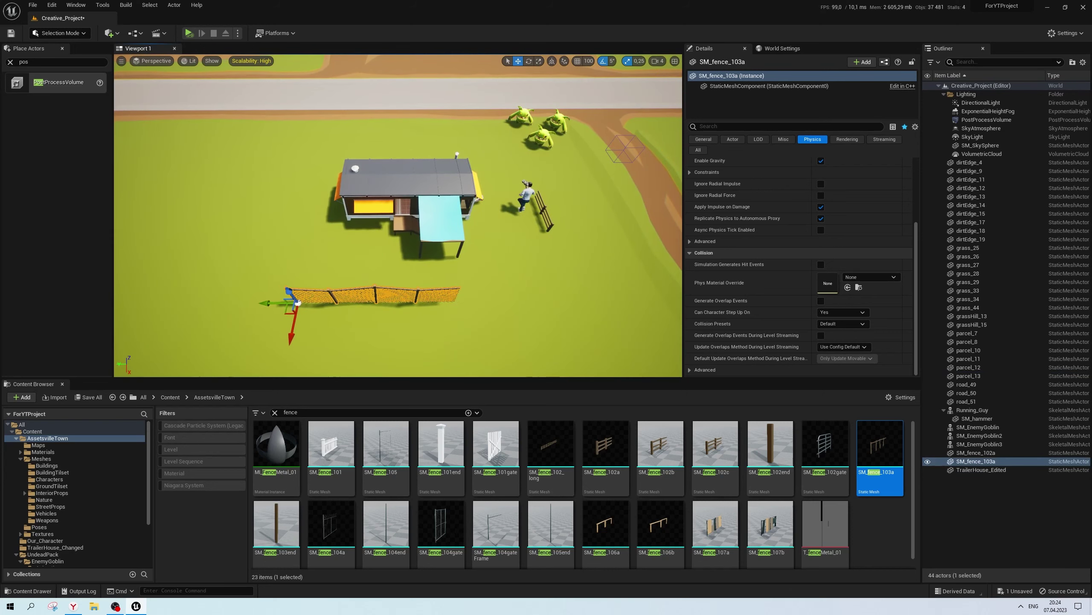
Drop an SM_fence_105 panel beside the chain-link fence, then delete it
{"action": "right_click_drag", "start_coordinate": [357, 308], "coordinate": [358, 302]}
{"action": "left_click_drag", "start_coordinate": [385, 443], "coordinate": [447, 322]}
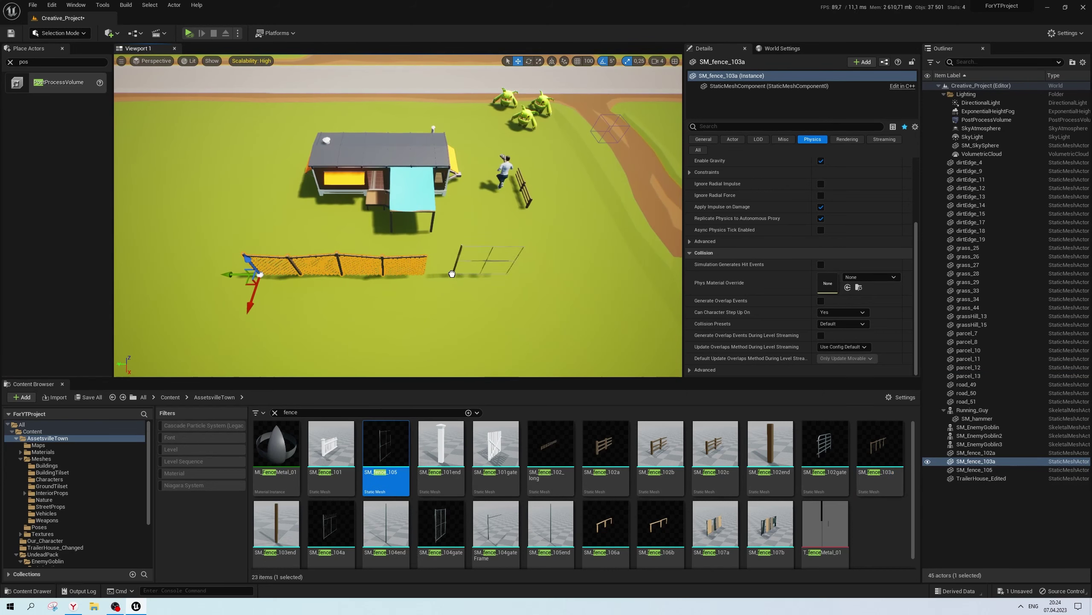
{"action": "left_click_drag", "start_coordinate": [451, 273], "coordinate": [456, 269]}
{"action": "right_click_drag", "start_coordinate": [459, 269], "coordinate": [459, 258]}
{"action": "left_click", "coordinate": [405, 210]}
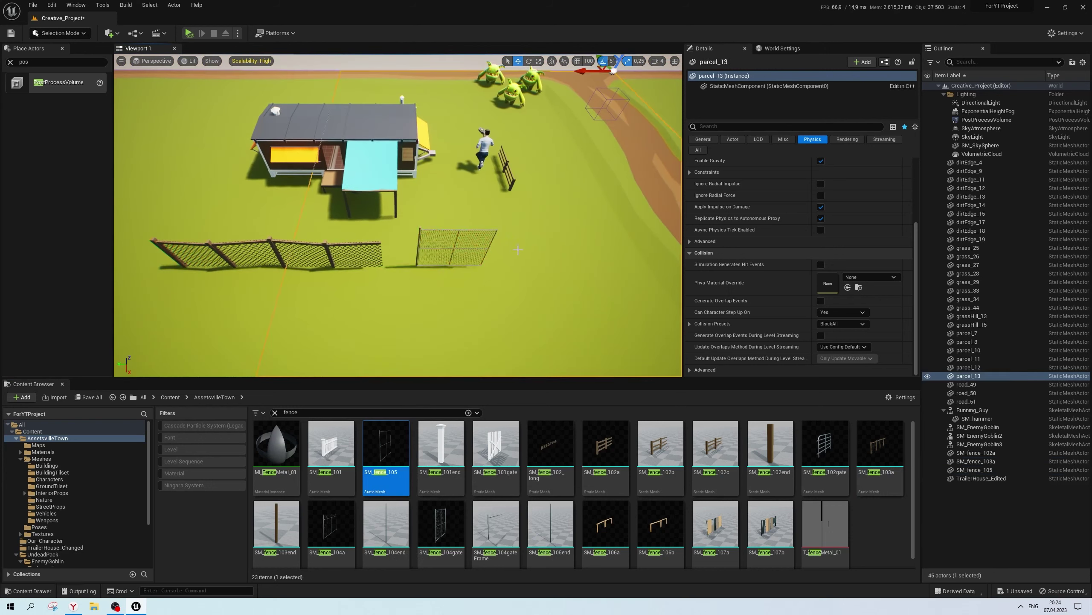
{"action": "right_click_drag", "start_coordinate": [405, 210], "coordinate": [405, 202]}
{"action": "left_click", "coordinate": [453, 232]}
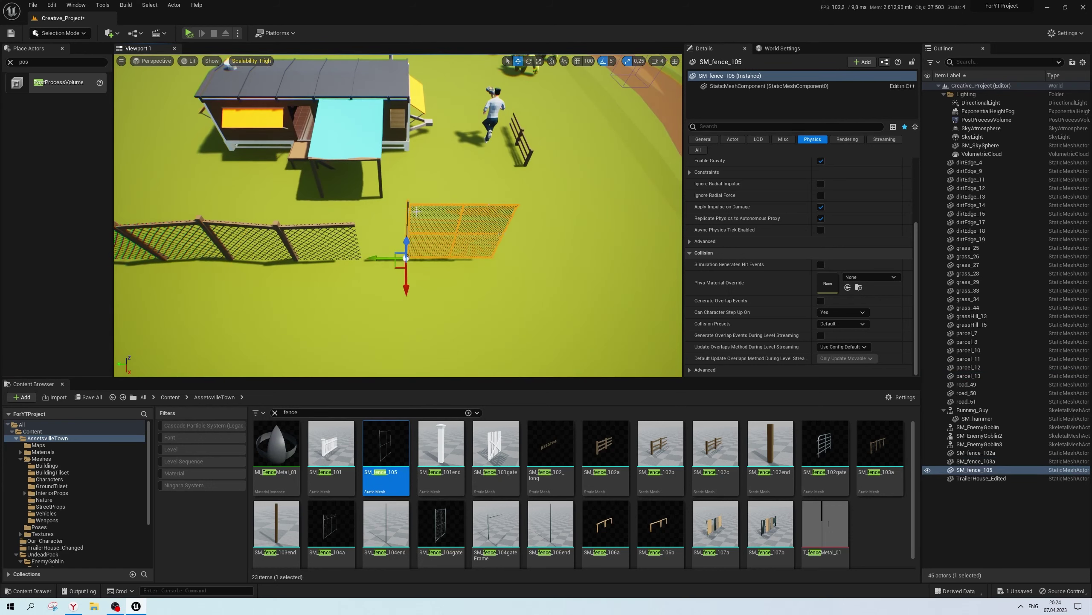
{"action": "key", "text": "Delete"}
Place the SM_fence_103end post and inspect the fence section and post settings
{"action": "scroll", "coordinate": [453, 232], "scroll_direction": "down", "scroll_amount": 5}
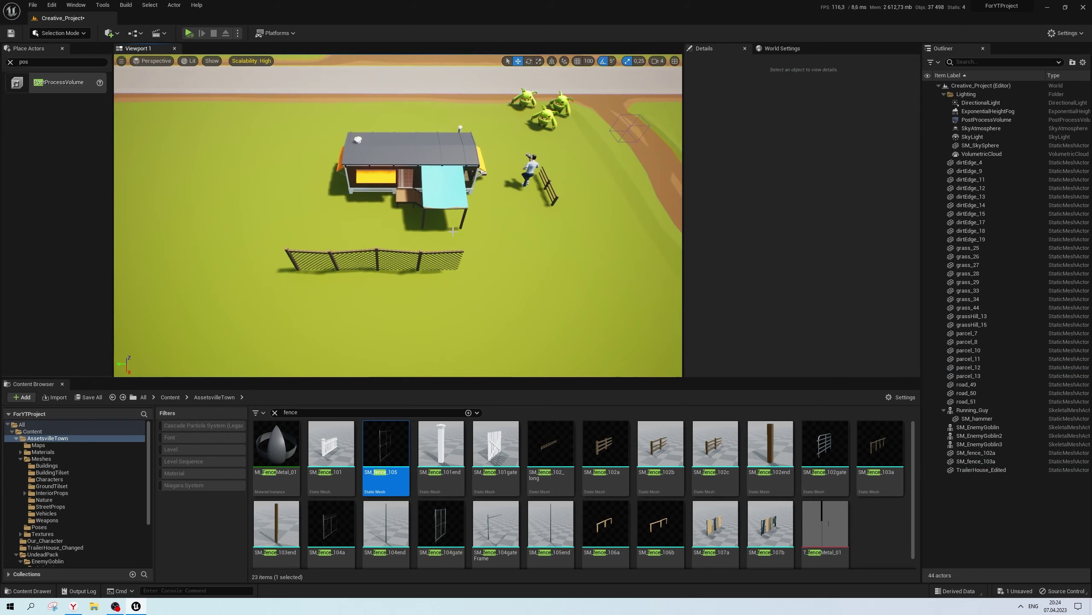
{"action": "scroll", "coordinate": [453, 232], "scroll_direction": "up", "scroll_amount": 1}
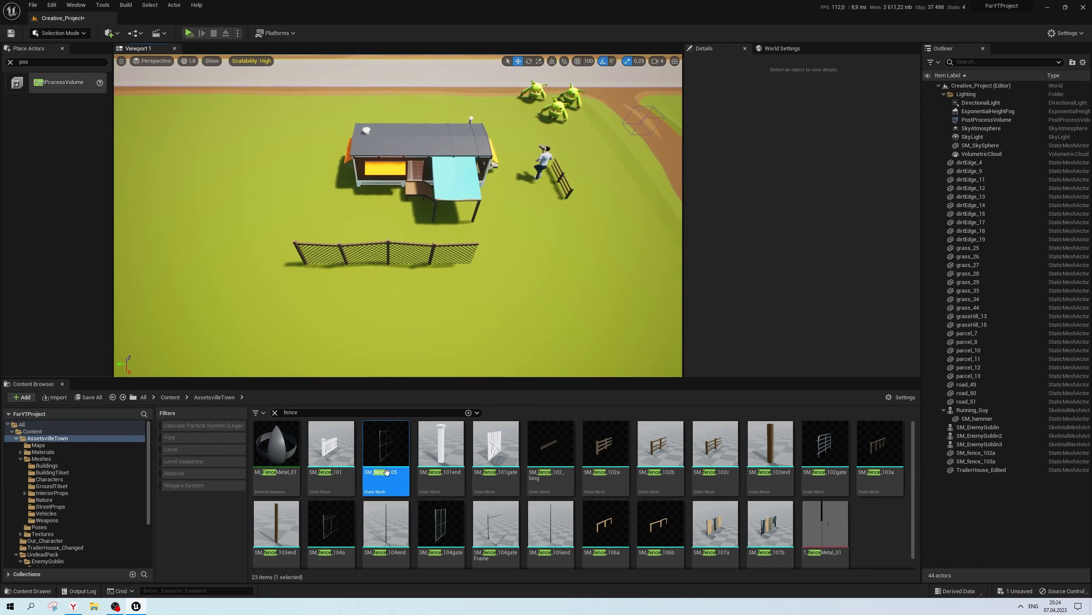
{"action": "left_click_drag", "start_coordinate": [276, 523], "coordinate": [472, 265]}
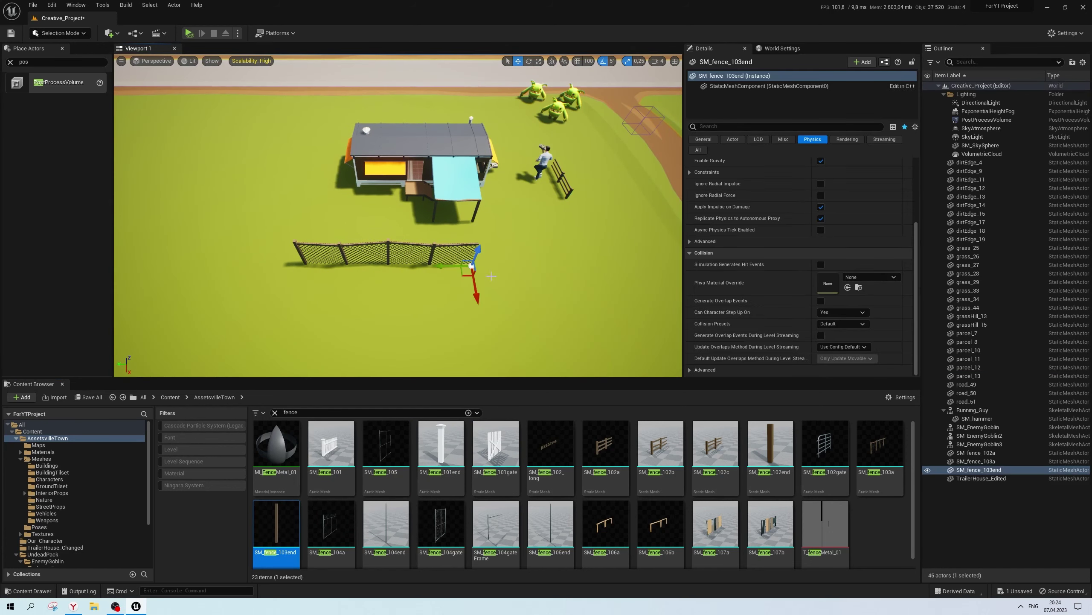
{"action": "left_click", "coordinate": [433, 246]}
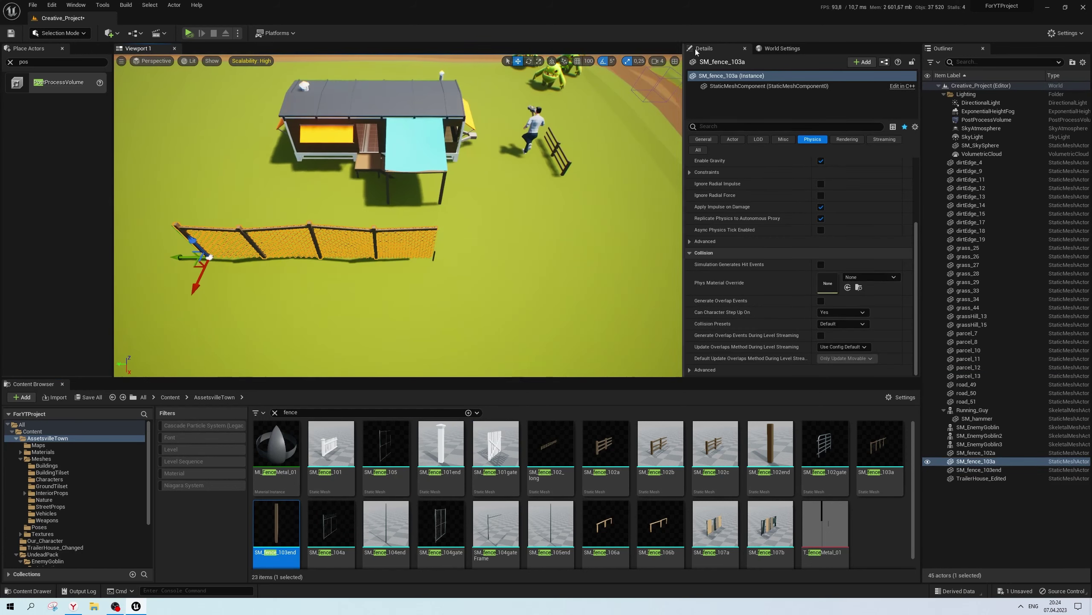
{"action": "left_click", "coordinate": [769, 86]}
{"action": "scroll", "coordinate": [788, 236], "scroll_direction": "up", "scroll_amount": 3}
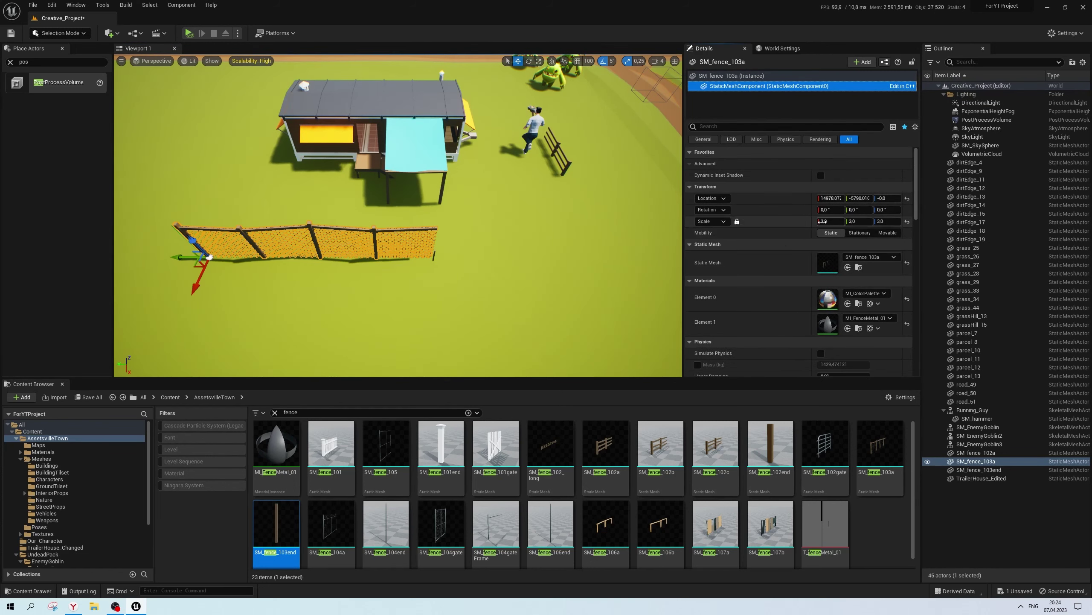
{"action": "right_click_drag", "start_coordinate": [623, 258], "coordinate": [654, 258]}
{"action": "left_click", "coordinate": [441, 254]}
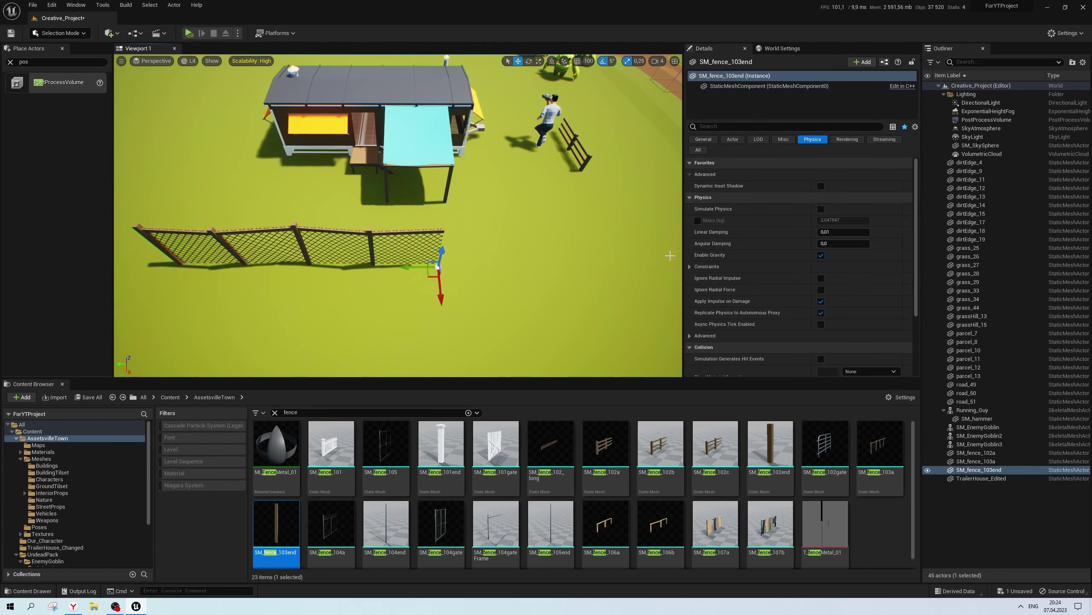
{"action": "left_click", "coordinate": [749, 87]}
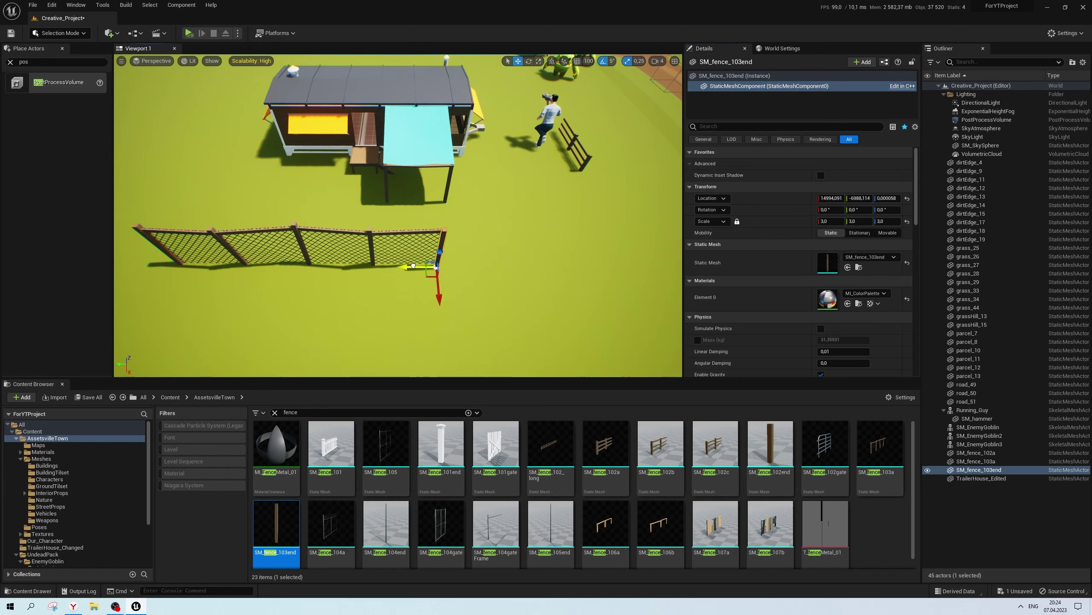
Set grid snap to 50 and recheck the end post and fence section
{"action": "left_click", "coordinate": [596, 65]}
{"action": "left_click", "coordinate": [588, 61]}
{"action": "left_click", "coordinate": [602, 104]}
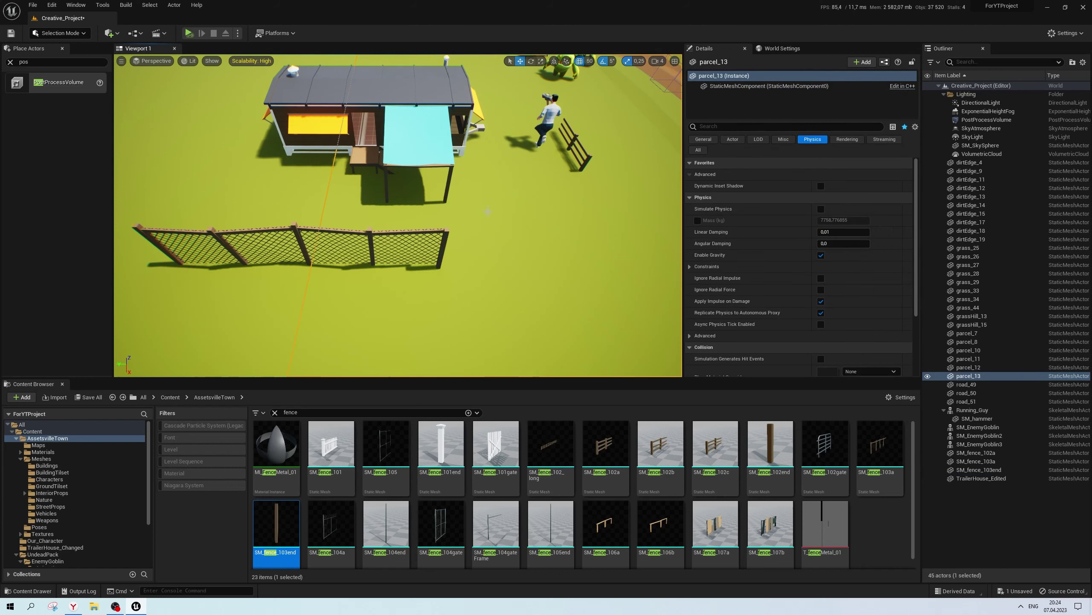
{"action": "left_click", "coordinate": [440, 250]}
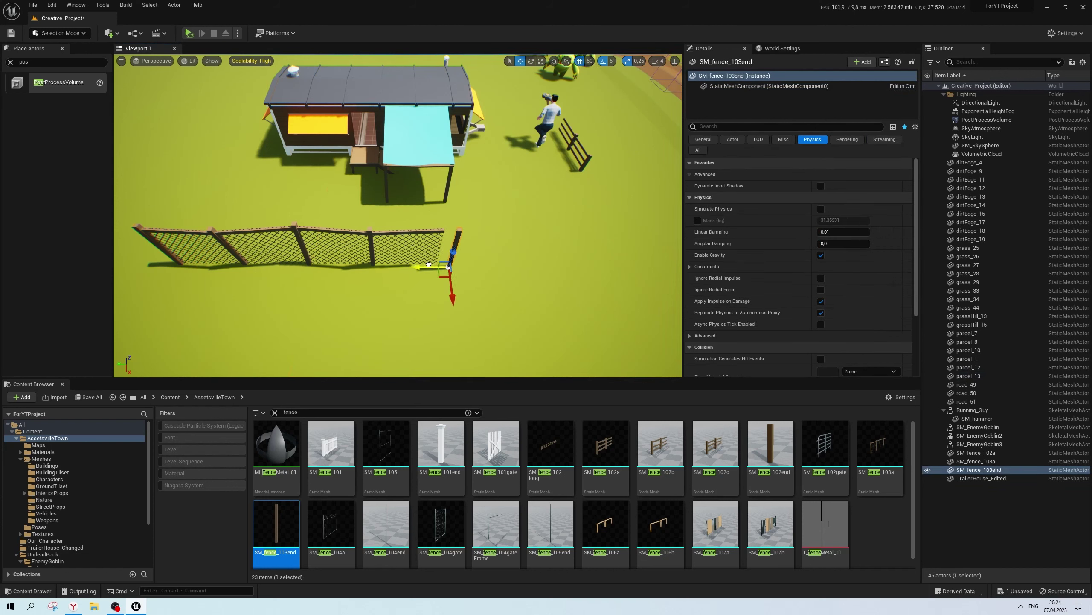
{"action": "left_click", "coordinate": [418, 229]}
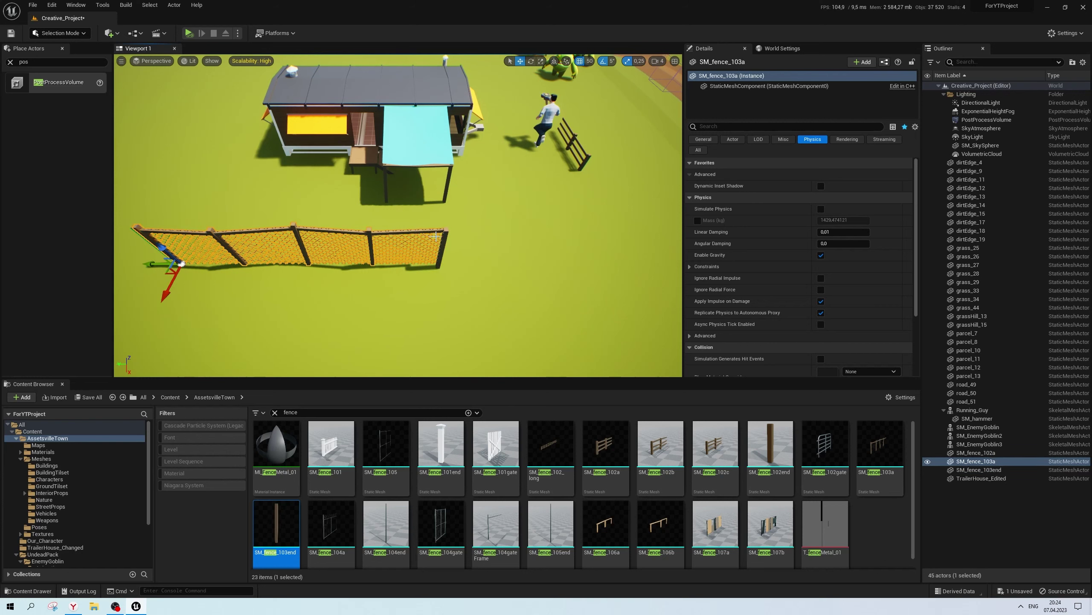
{"action": "left_click", "coordinate": [769, 87]}
{"action": "left_click", "coordinate": [580, 229]}
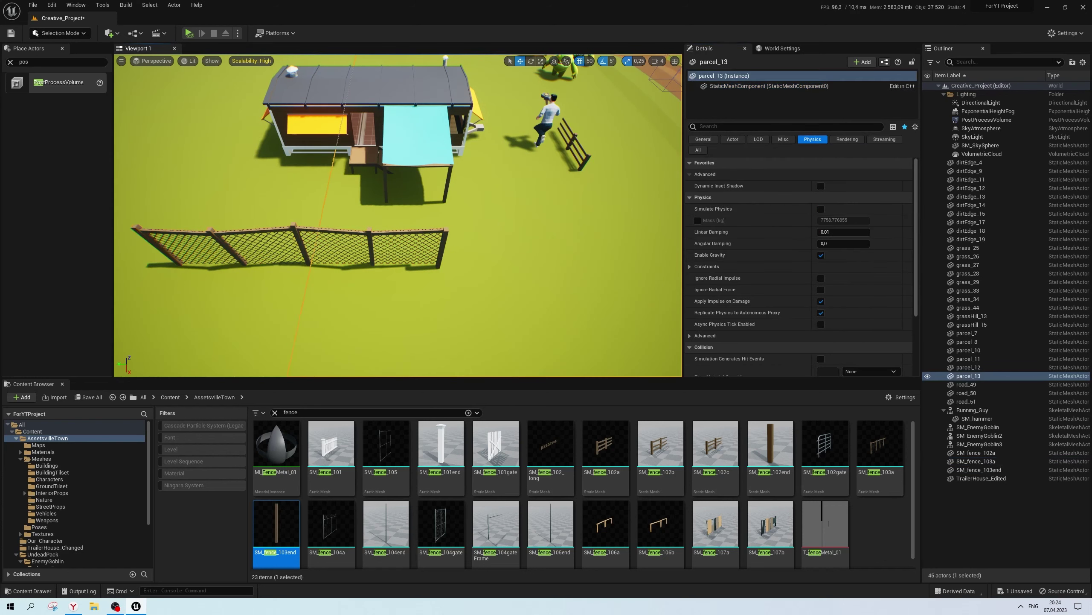
Delete one chain-link fence piece and select the remaining one
{"action": "right_click_drag", "start_coordinate": [581, 228], "coordinate": [481, 233]}
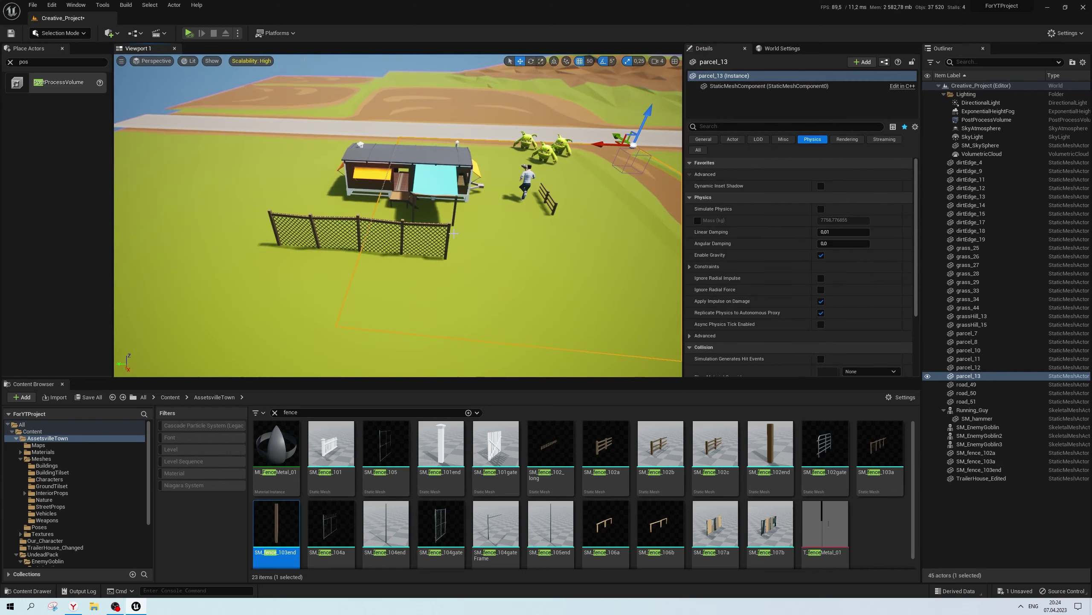
{"action": "left_click", "coordinate": [453, 234]}
{"action": "key", "text": "Delete"}
{"action": "left_click", "coordinate": [387, 235]}
Delete the last fence piece and place SM_fence_107a and SM_fence_107b in front of the house
{"action": "key", "text": "Delete"}
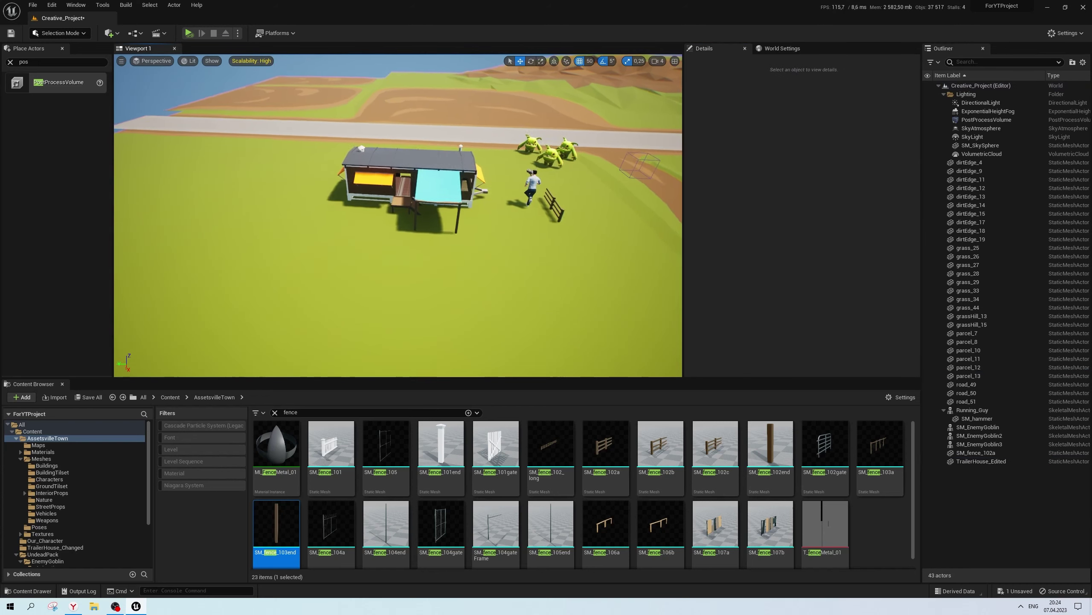
{"action": "mouse_move", "coordinate": [387, 235]}
{"action": "right_mouse_down"}
{"action": "mouse_move", "coordinate": [430, 241]}
{"action": "mouse_move", "coordinate": [465, 265]}
{"action": "right_mouse_up"}
{"action": "left_click", "coordinate": [495, 443]}
{"action": "scroll", "coordinate": [472, 512], "scroll_direction": "down", "scroll_amount": 1}
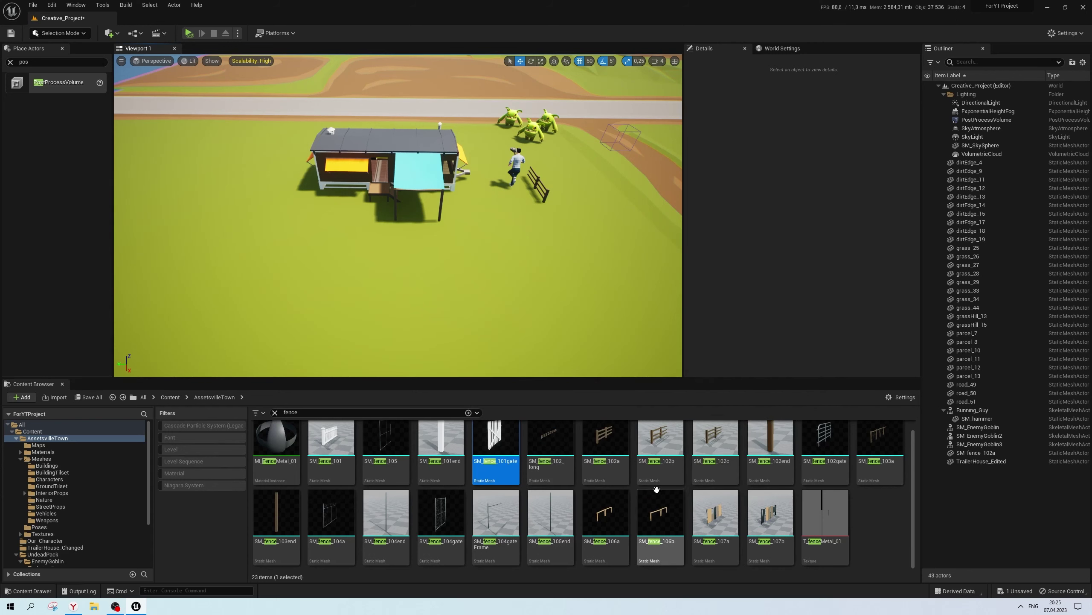
{"action": "scroll", "coordinate": [383, 493], "scroll_direction": "up", "scroll_amount": 1}
{"action": "left_click_drag", "start_coordinate": [715, 523], "coordinate": [348, 256]}
{"action": "left_click_drag", "start_coordinate": [770, 522], "coordinate": [464, 262]}
{"action": "left_click", "coordinate": [601, 279]}
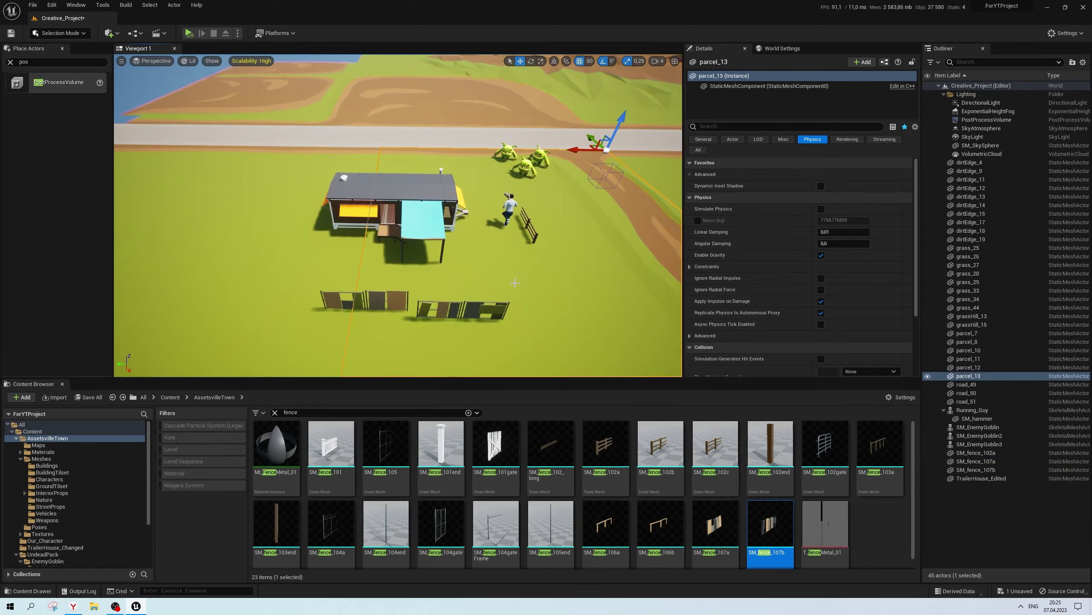
Check SM_fence_107a's transform and slide SM_fence_107b along the fence line
{"action": "left_click", "coordinate": [353, 303]}
{"action": "left_click", "coordinate": [769, 86]}
{"action": "right_click_drag", "start_coordinate": [352, 303], "coordinate": [370, 314]}
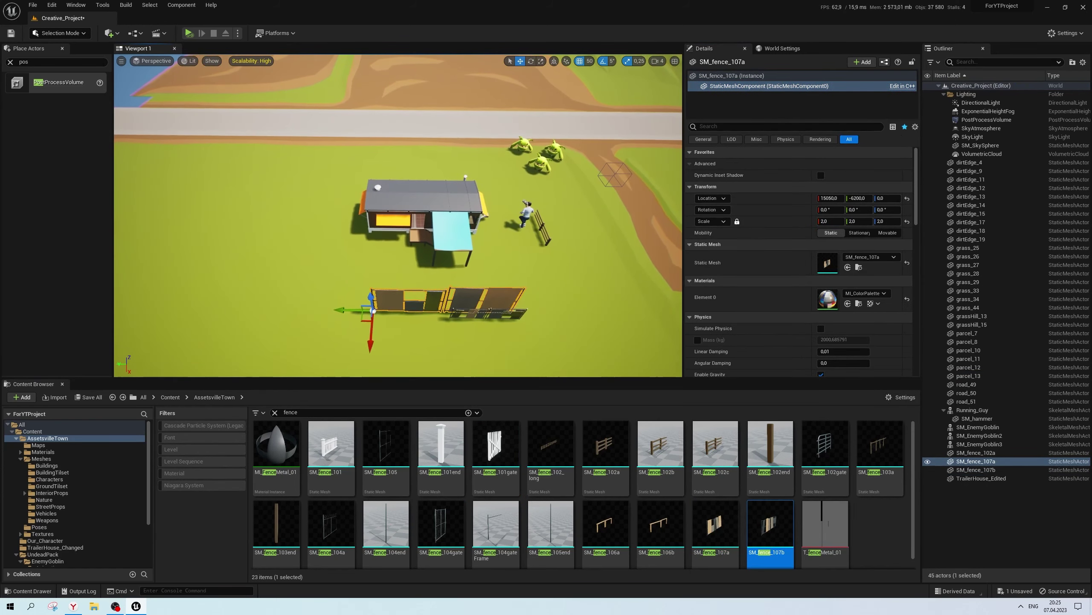
{"action": "left_click", "coordinate": [451, 317]}
{"action": "left_click_drag", "start_coordinate": [451, 317], "coordinate": [489, 326]}
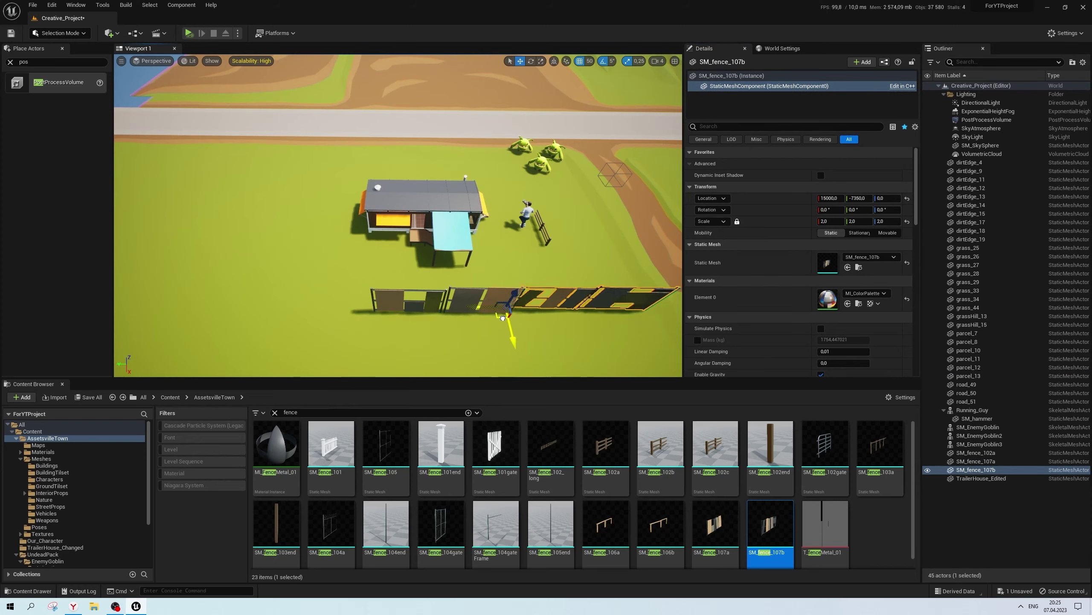
{"action": "left_click", "coordinate": [486, 341]}
Push SM_fence_107b left until it meets SM_fence_107a
{"action": "mouse_move", "coordinate": [486, 340]}
{"action": "right_mouse_down"}
{"action": "mouse_move", "coordinate": [408, 301]}
{"action": "mouse_move", "coordinate": [409, 241]}
{"action": "right_mouse_up"}
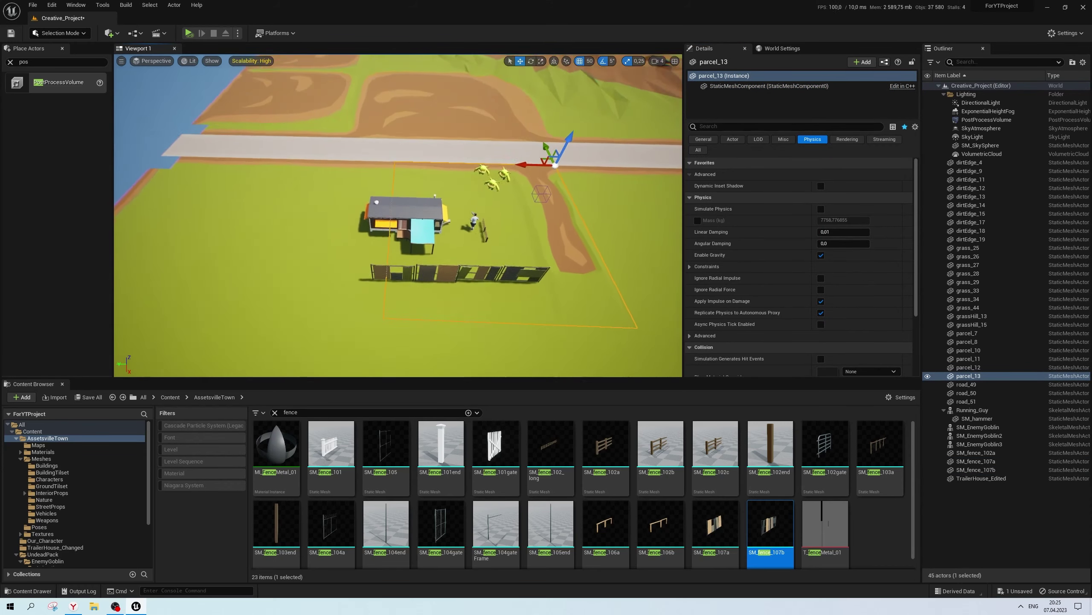
{"action": "left_click", "coordinate": [284, 293]}
{"action": "left_click", "coordinate": [516, 293]}
{"action": "left_click_drag", "start_coordinate": [454, 312], "coordinate": [375, 314]}
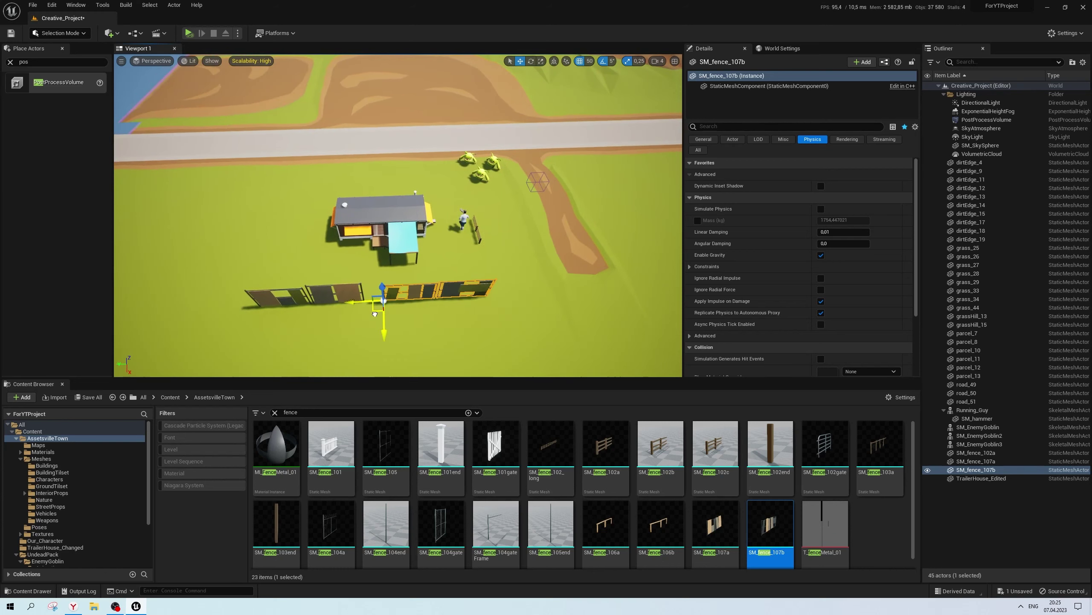
{"action": "left_click", "coordinate": [358, 309]}
{"action": "right_click_drag", "start_coordinate": [358, 309], "coordinate": [492, 274]}
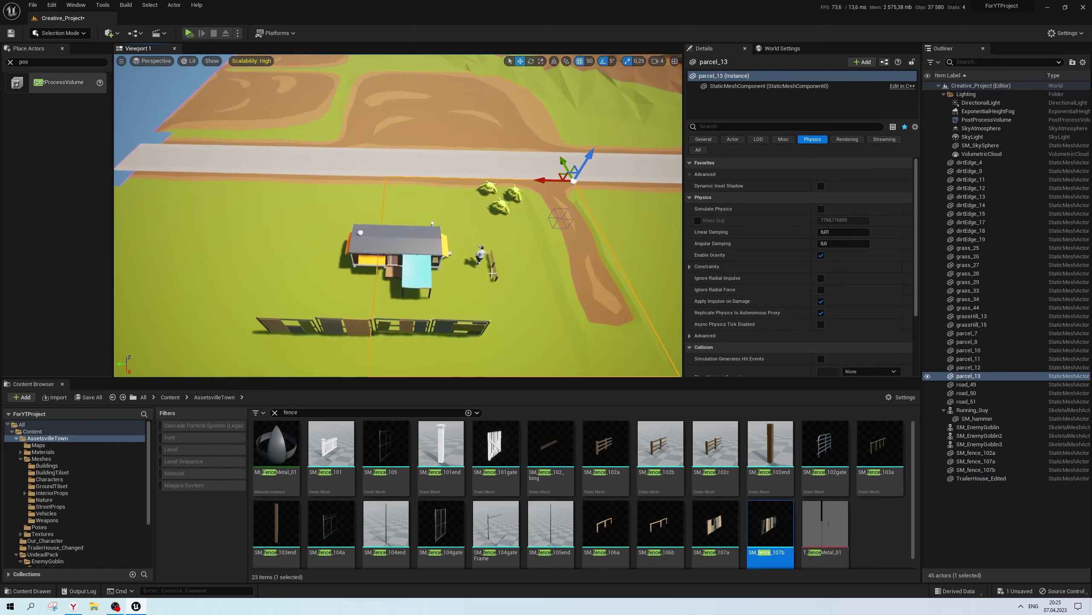
Select the trailer house, survey the scene, and focus on the goblin
{"action": "left_click", "coordinate": [446, 242]}
{"action": "right_click_drag", "start_coordinate": [446, 243], "coordinate": [430, 215]}
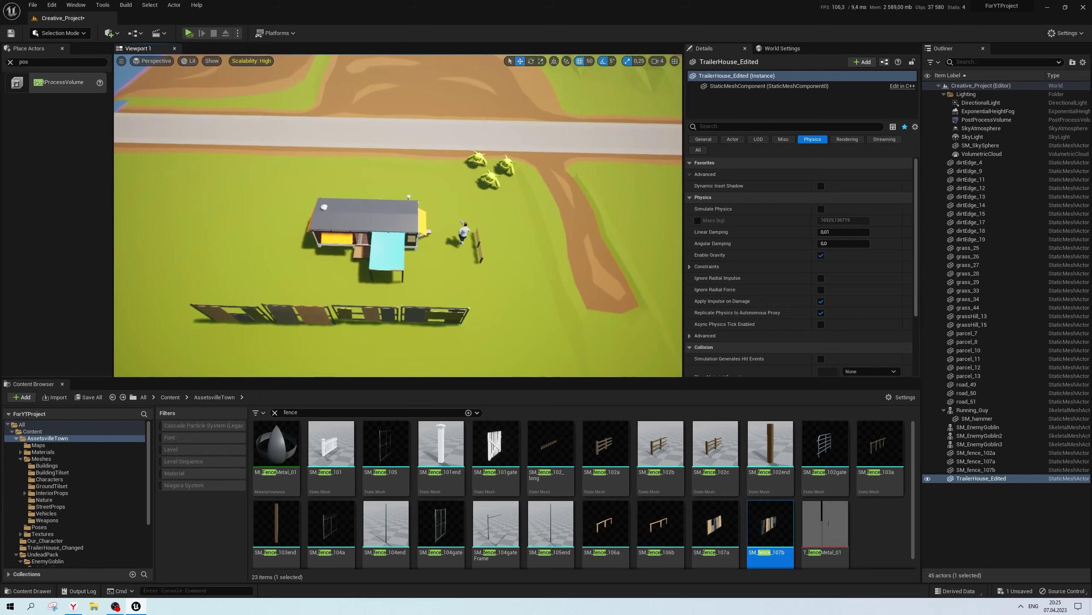
{"action": "right_click_drag", "start_coordinate": [458, 254], "coordinate": [484, 245]}
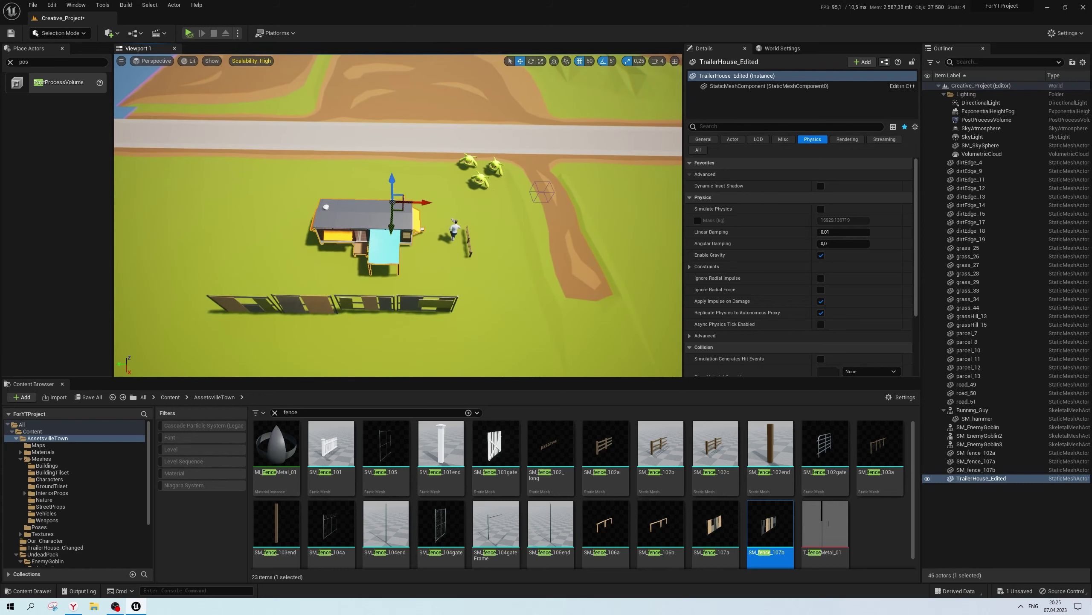
{"action": "double_click", "coordinate": [980, 444]}
Give the goblin the blue MI_EnemyGoblin_02 material, found by searching 'goblin'
{"action": "left_click", "coordinate": [888, 350]}
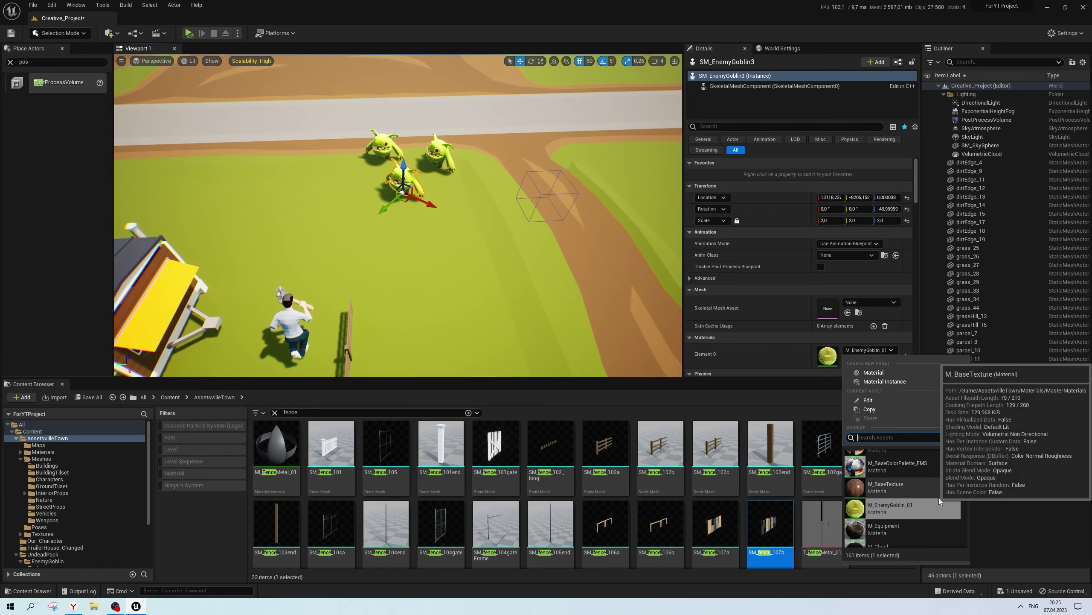
{"action": "scroll", "coordinate": [938, 498], "scroll_direction": "down", "scroll_amount": 1}
{"action": "scroll", "coordinate": [939, 498], "scroll_direction": "down", "scroll_amount": 1}
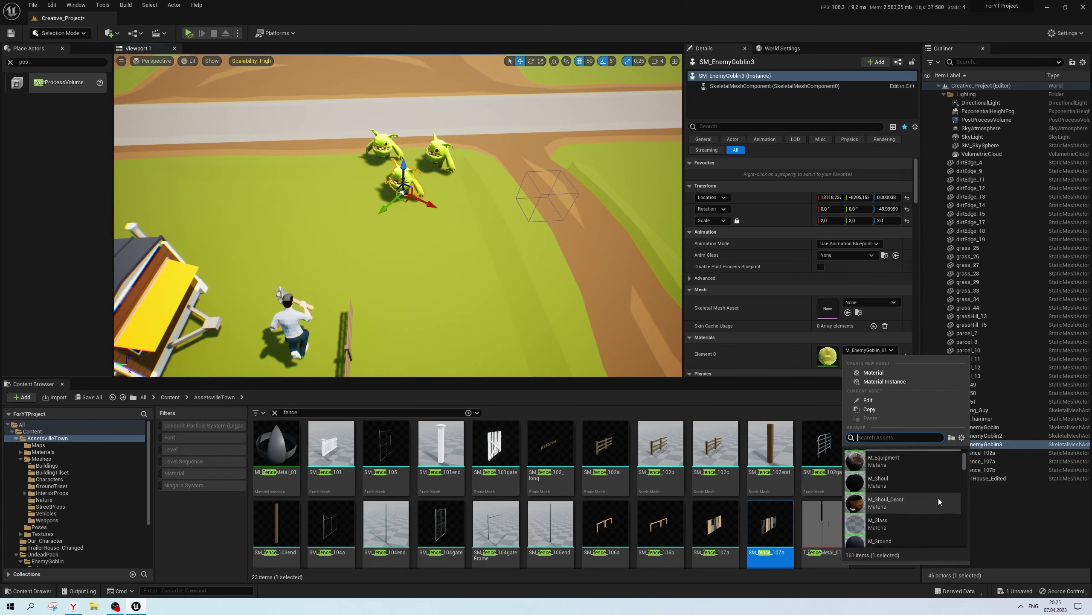
{"action": "scroll", "coordinate": [937, 497], "scroll_direction": "down", "scroll_amount": 1}
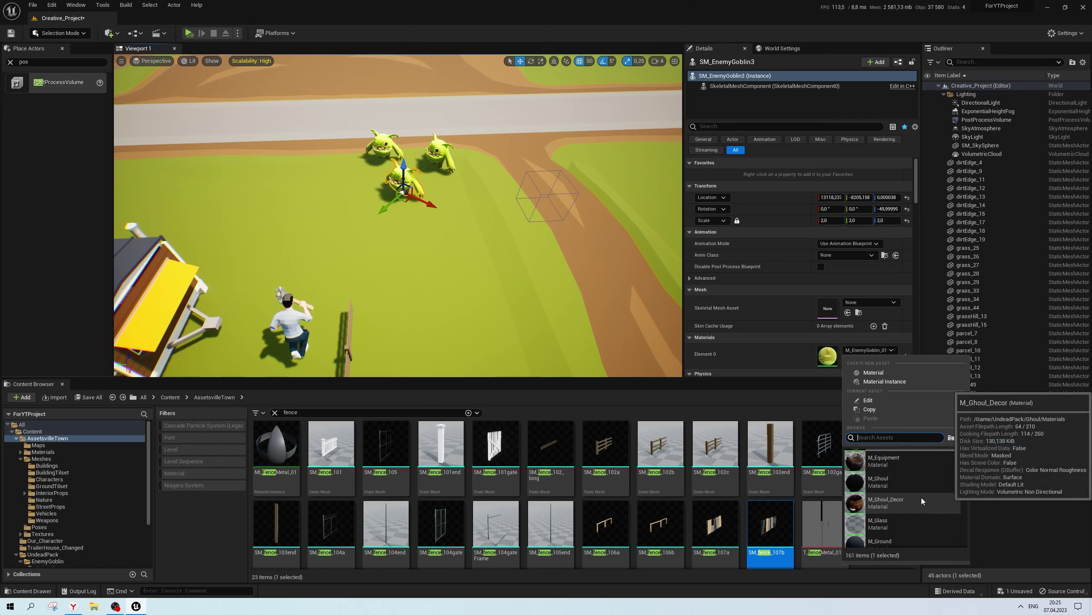
{"action": "type", "text": "g"}
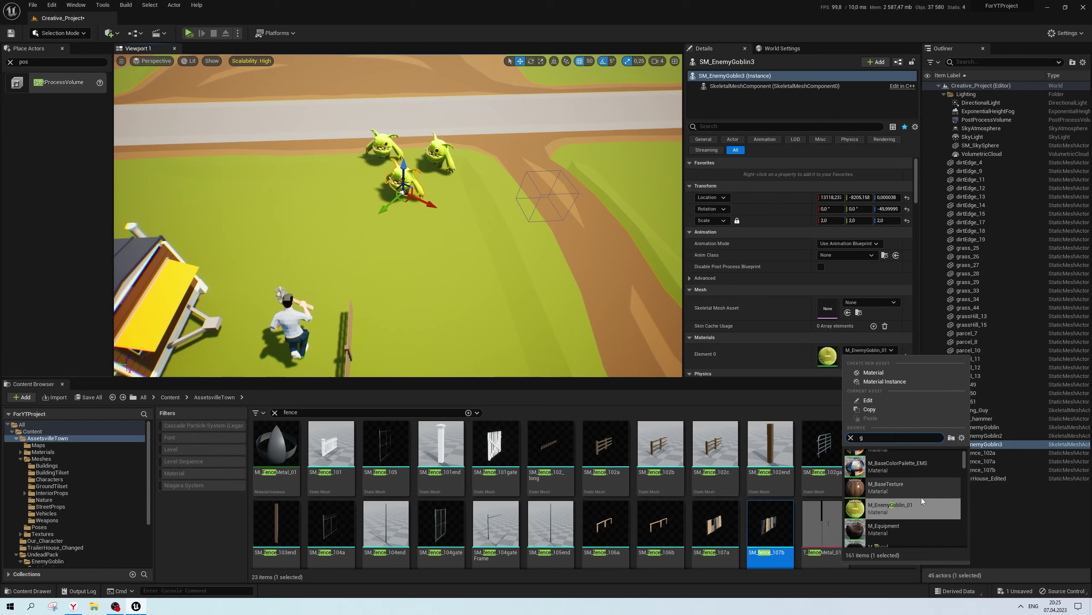
{"action": "type", "text": "oblin"}
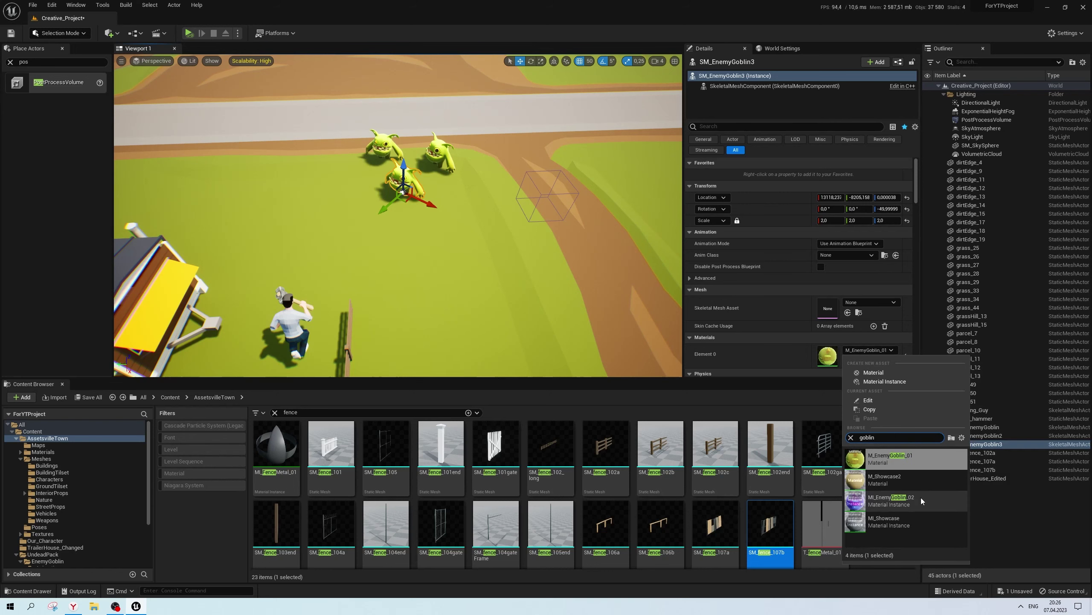
{"action": "left_click", "coordinate": [921, 497]}
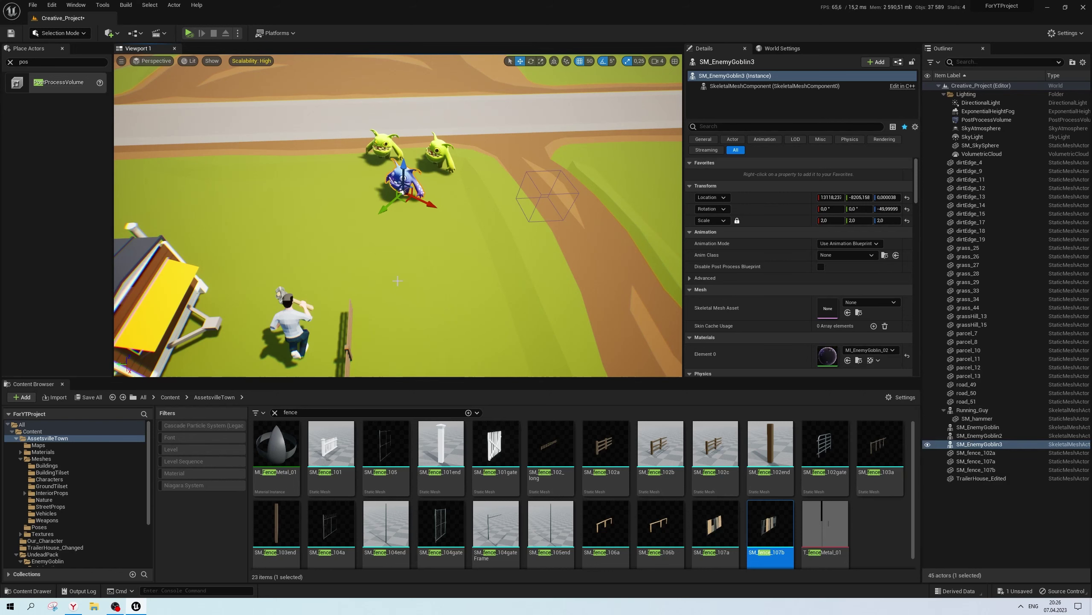
{"action": "scroll", "coordinate": [448, 305], "scroll_direction": "up", "scroll_amount": 3}
{"action": "left_click", "coordinate": [448, 306]}
Zoom in and select the blue goblin SM_EnemyGoblin
{"action": "scroll", "coordinate": [448, 305], "scroll_direction": "up", "scroll_amount": 2}
{"action": "scroll", "coordinate": [448, 305], "scroll_direction": "up", "scroll_amount": 1}
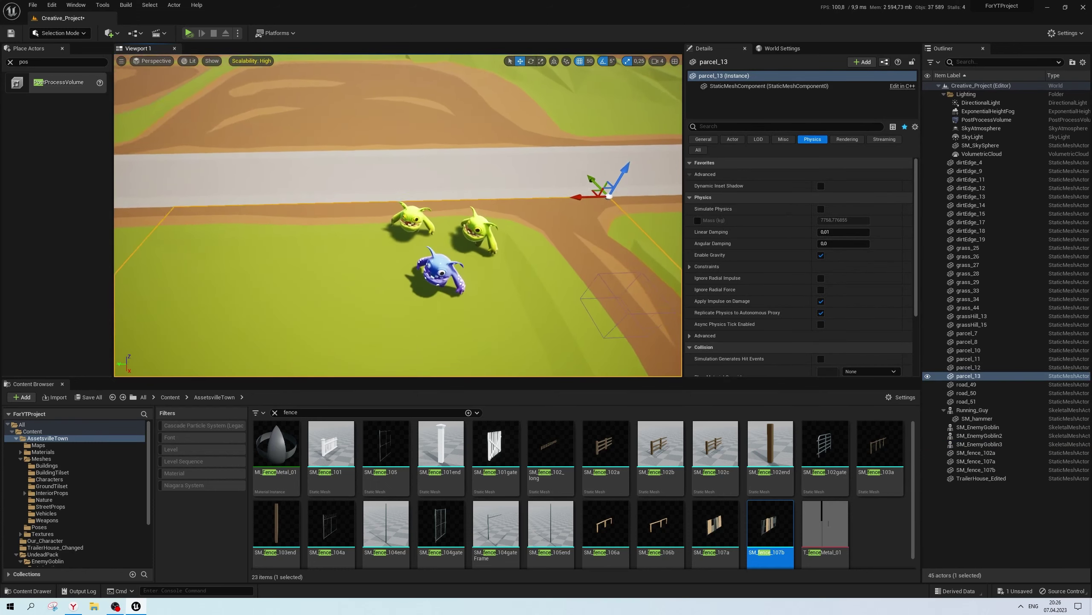
{"action": "scroll", "coordinate": [448, 305], "scroll_direction": "up", "scroll_amount": 3}
{"action": "scroll", "coordinate": [448, 305], "scroll_direction": "up", "scroll_amount": 2}
{"action": "scroll", "coordinate": [448, 305], "scroll_direction": "down", "scroll_amount": 5}
{"action": "scroll", "coordinate": [448, 305], "scroll_direction": "down", "scroll_amount": 2}
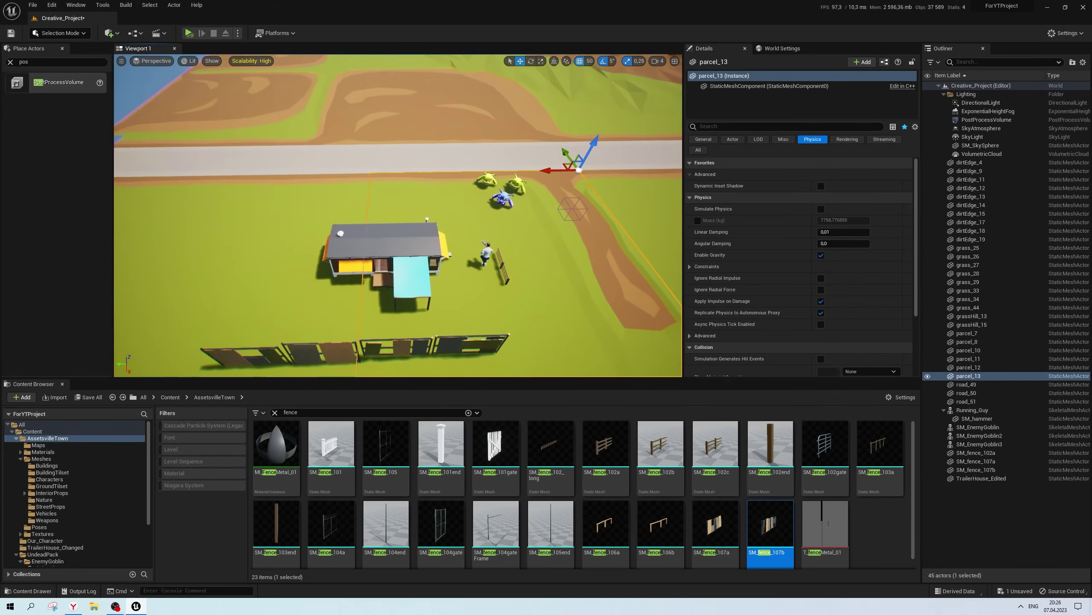
{"action": "scroll", "coordinate": [448, 305], "scroll_direction": "up", "scroll_amount": 1}
{"action": "scroll", "coordinate": [448, 305], "scroll_direction": "up", "scroll_amount": 1}
{"action": "scroll", "coordinate": [493, 214], "scroll_direction": "up", "scroll_amount": 1}
{"action": "left_click", "coordinate": [492, 214]}
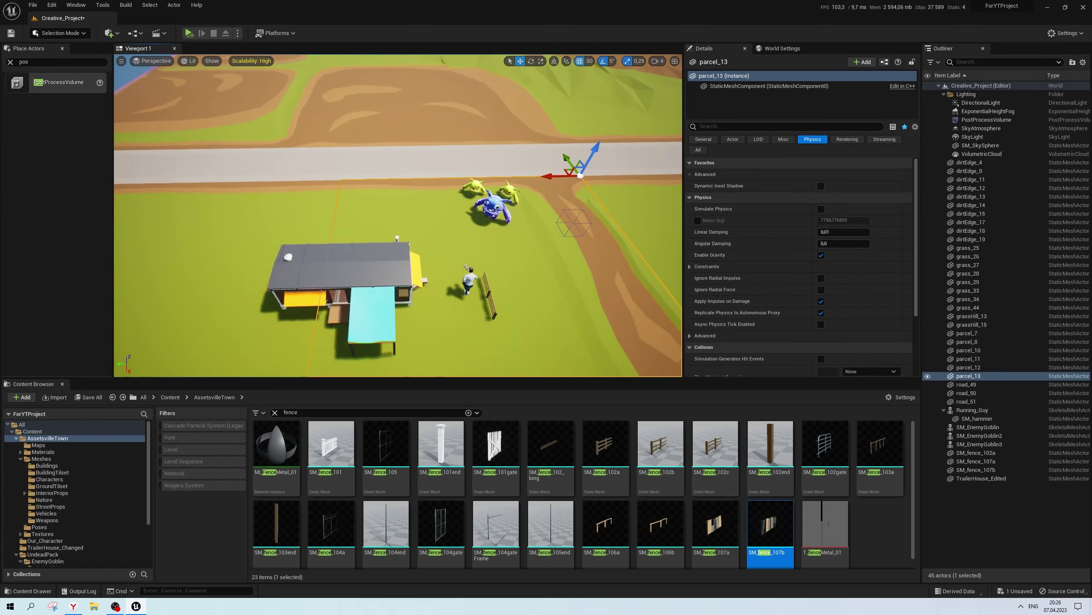
{"action": "scroll", "coordinate": [480, 207], "scroll_direction": "up", "scroll_amount": 3}
{"action": "left_click", "coordinate": [480, 207]}
Add the other two goblins so all three are selected together
{"action": "scroll", "coordinate": [480, 207], "scroll_direction": "down", "scroll_amount": 5}
{"action": "scroll", "coordinate": [480, 206], "scroll_direction": "up", "scroll_amount": 3}
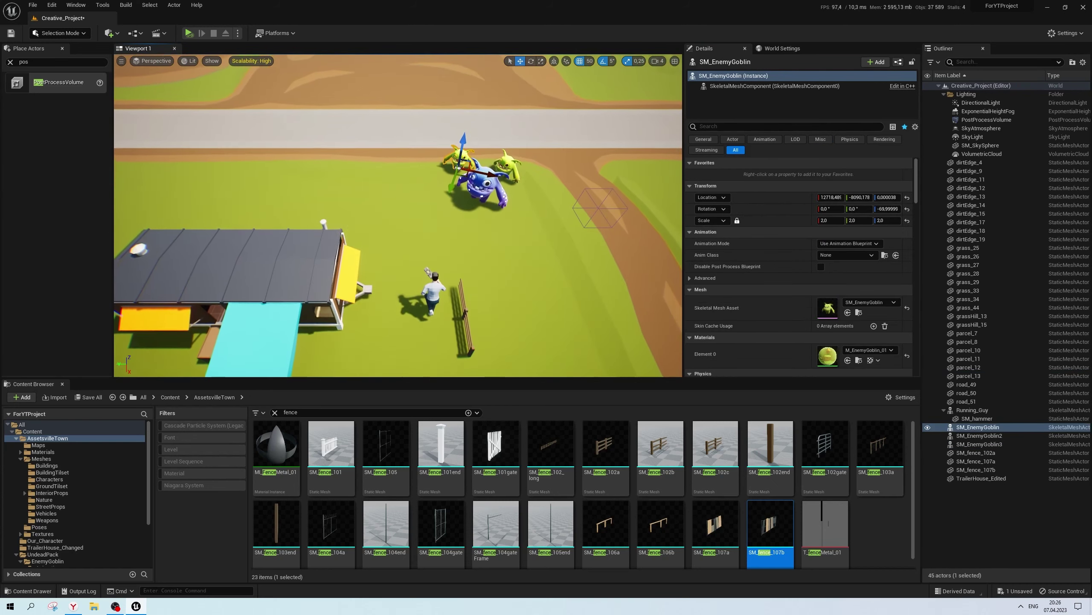
{"action": "scroll", "coordinate": [480, 207], "scroll_direction": "up", "scroll_amount": 2}
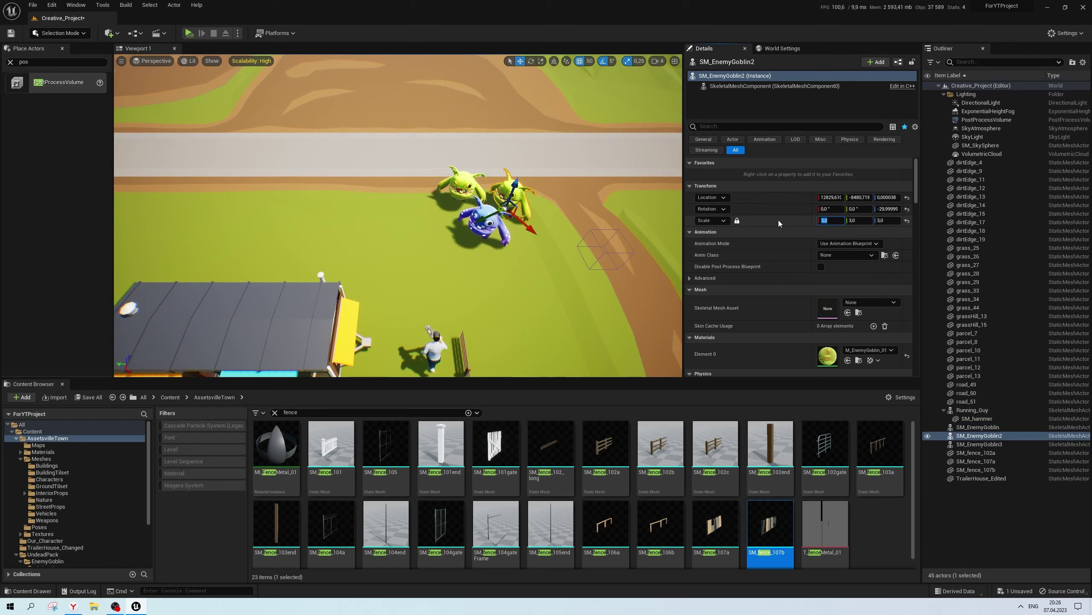
{"action": "scroll", "coordinate": [495, 207], "scroll_direction": "down", "scroll_amount": 5}
{"action": "scroll", "coordinate": [494, 206], "scroll_direction": "up", "scroll_amount": 2}
{"action": "left_click", "coordinate": [490, 155], "text": "ctrl"}
{"action": "left_click", "coordinate": [507, 180], "text": "ctrl"}
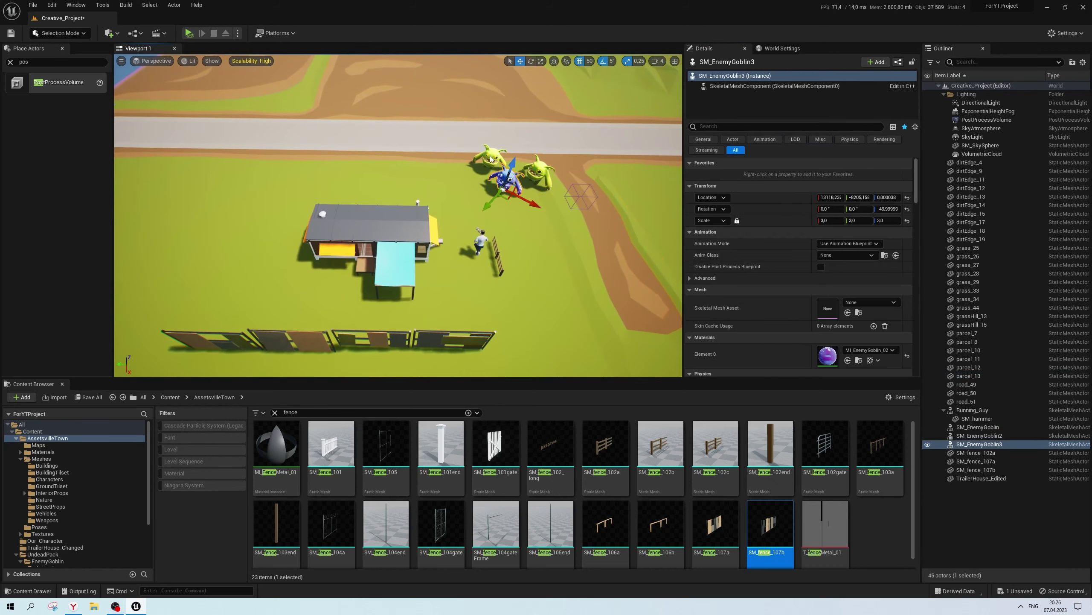
Place an SM_fence_103a chain-link fence and slide it left along the fence line
{"action": "left_click", "coordinate": [559, 279]}
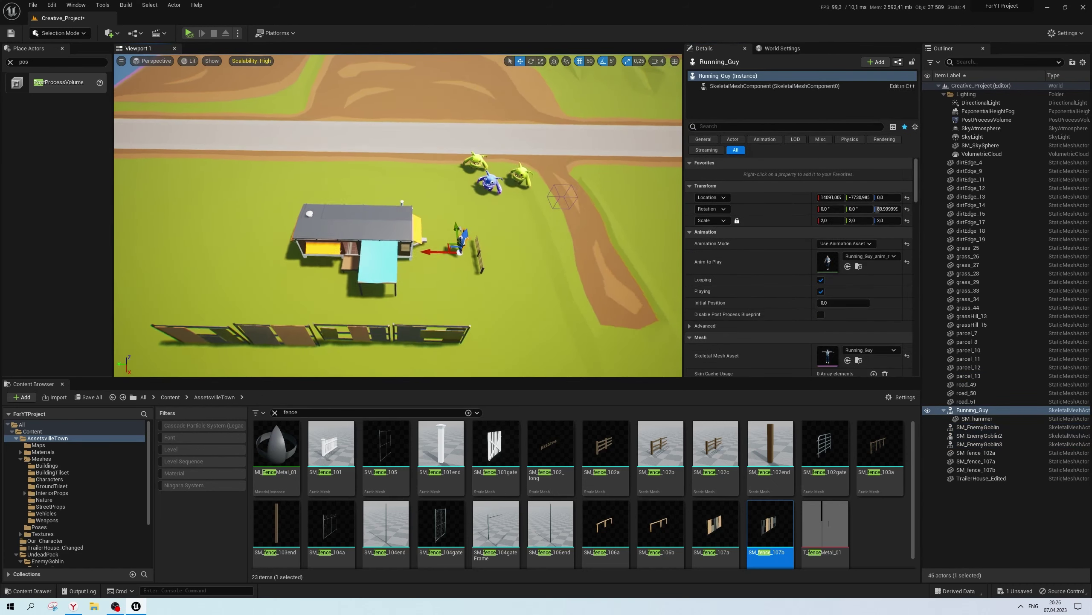
{"action": "scroll", "coordinate": [559, 280], "scroll_direction": "up", "scroll_amount": 2}
{"action": "left_click_drag", "start_coordinate": [879, 444], "coordinate": [459, 319]}
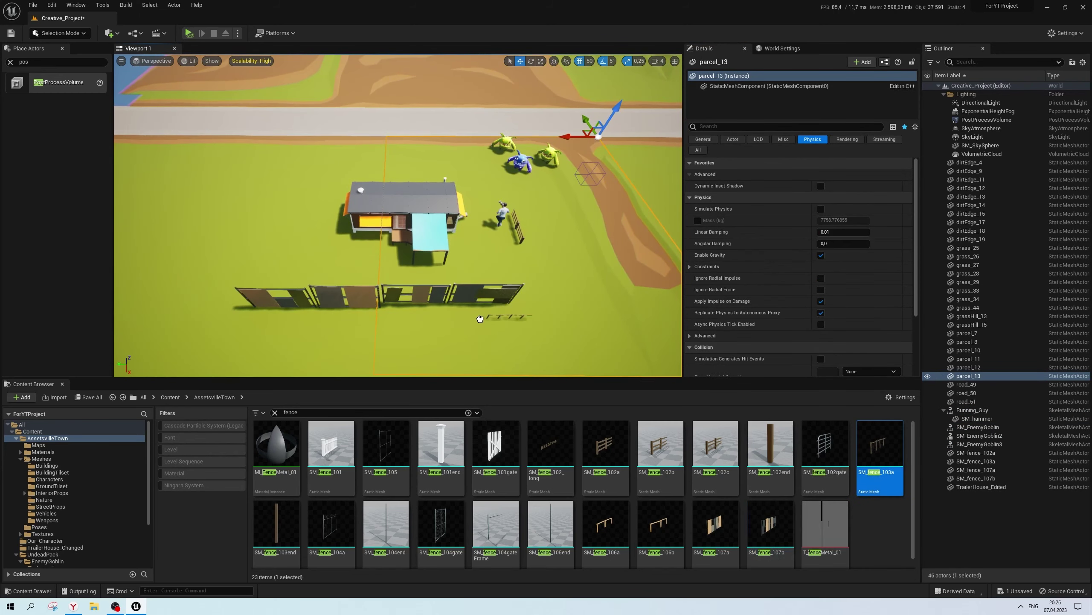
{"action": "left_click", "coordinate": [760, 87]}
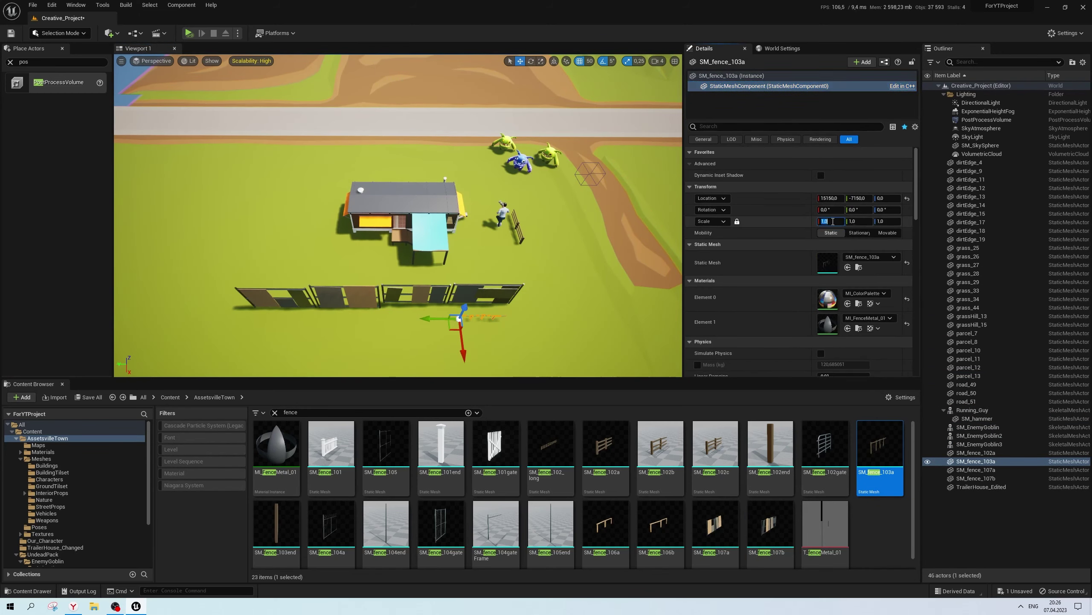
{"action": "left_click", "coordinate": [563, 252]}
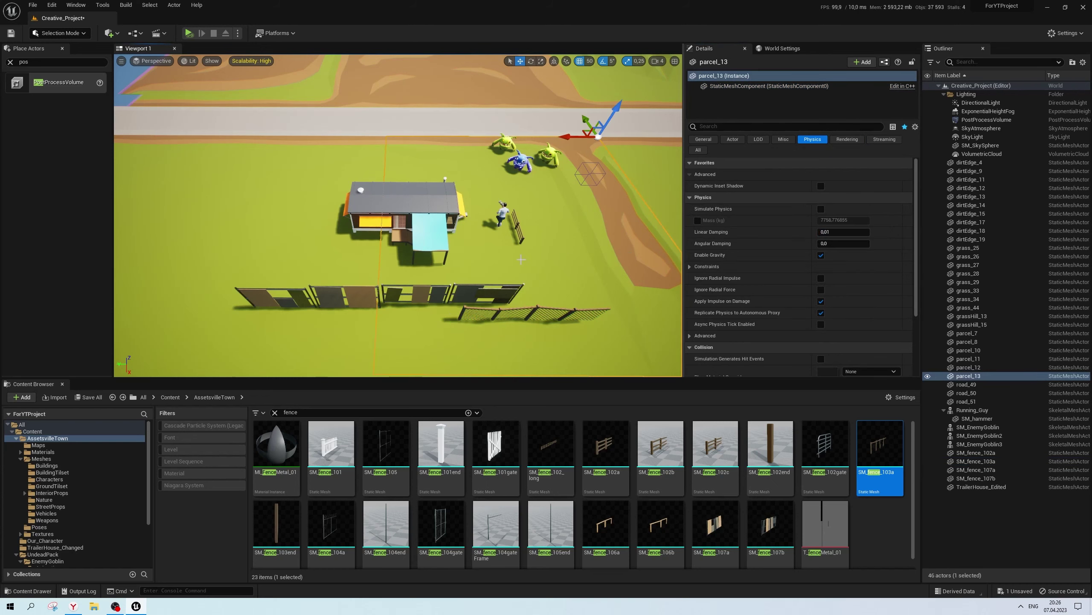
{"action": "mouse_move", "coordinate": [562, 252]}
{"action": "right_mouse_down"}
{"action": "mouse_move", "coordinate": [559, 241]}
{"action": "mouse_move", "coordinate": [389, 213]}
{"action": "mouse_move", "coordinate": [512, 255]}
{"action": "right_mouse_up"}
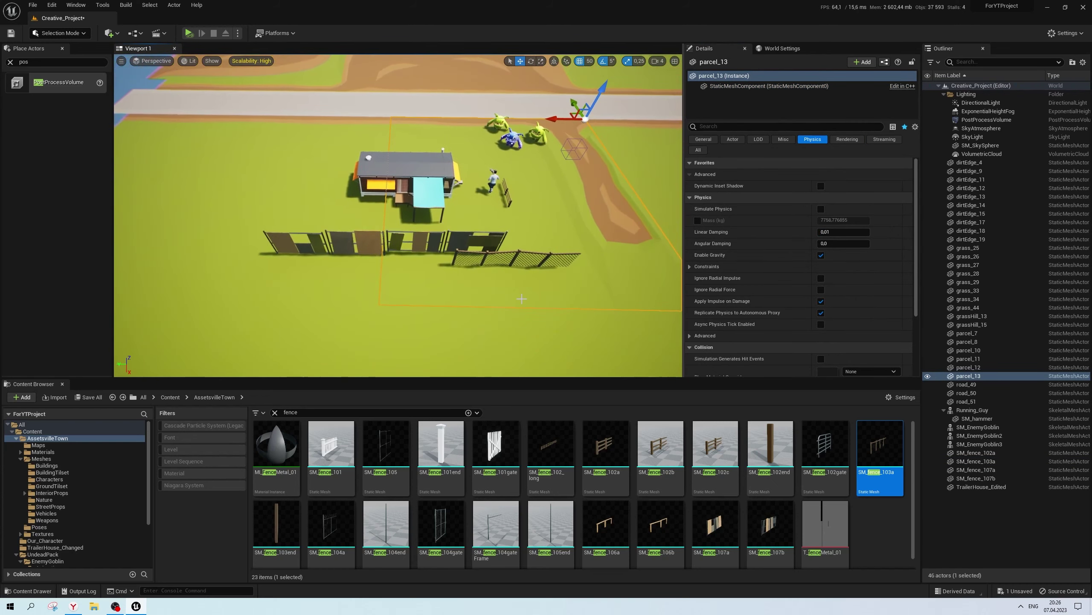
{"action": "left_click", "coordinate": [512, 255]}
{"action": "left_click_drag", "start_coordinate": [443, 270], "coordinate": [302, 270]}
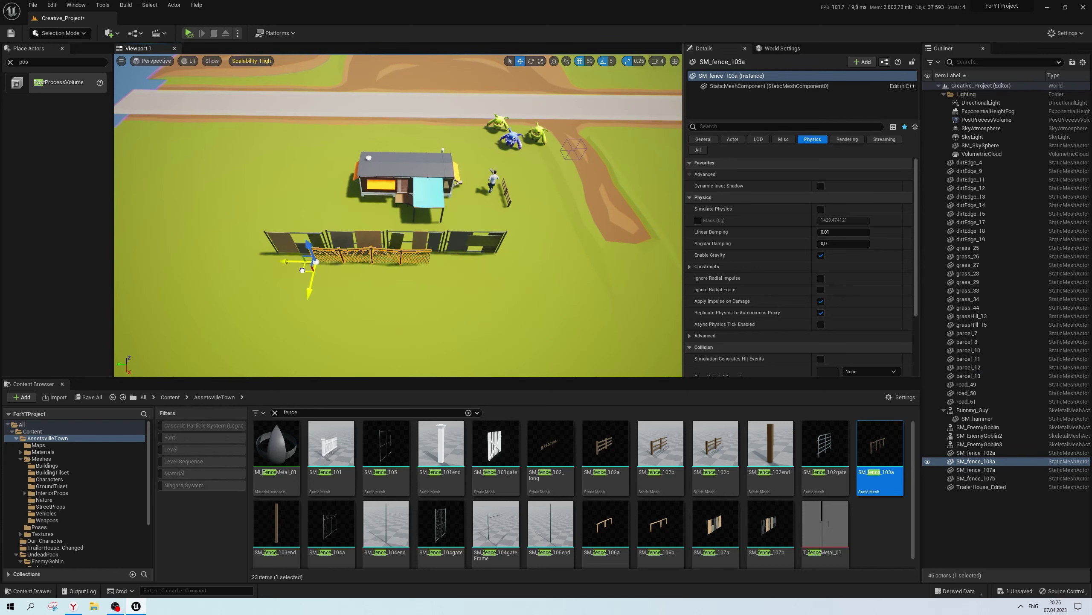
{"action": "left_click", "coordinate": [321, 275]}
{"action": "mouse_move", "coordinate": [321, 275]}
{"action": "right_mouse_down"}
{"action": "mouse_move", "coordinate": [389, 241]}
{"action": "mouse_move", "coordinate": [398, 215]}
{"action": "mouse_move", "coordinate": [355, 299]}
{"action": "mouse_move", "coordinate": [399, 319]}
{"action": "right_mouse_up"}
Delete the old fence piece and the dark metal fence panels
{"action": "left_click", "coordinate": [354, 299]}
{"action": "key", "text": "Delete"}
{"action": "left_click", "coordinate": [354, 299]}
{"action": "key", "text": "Delete"}
{"action": "left_click", "coordinate": [399, 319]}
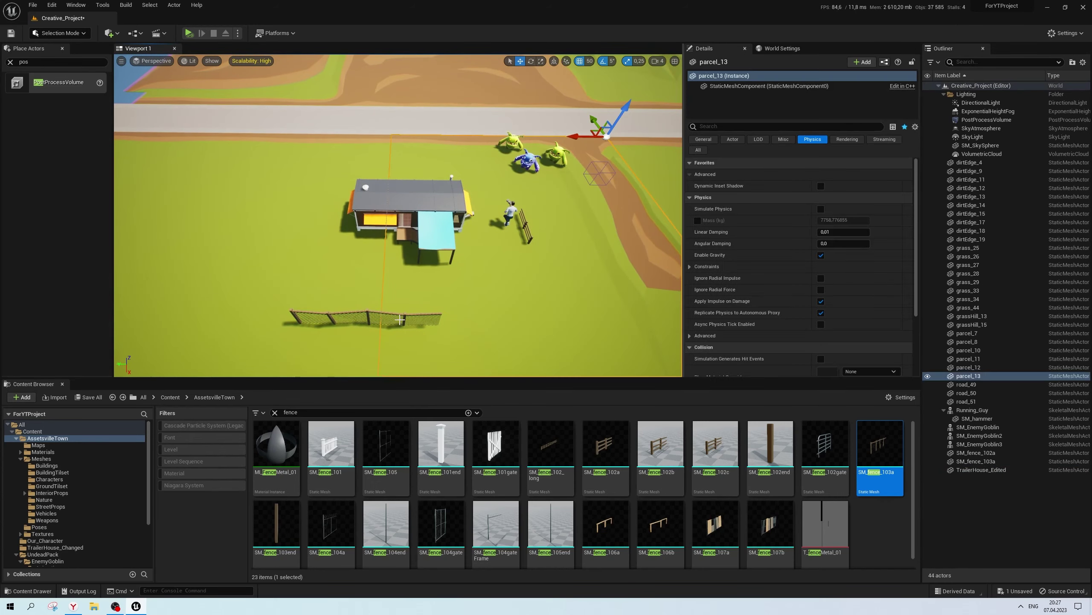
Delete the wooden fence beside the runner
{"action": "left_click", "coordinate": [364, 312]}
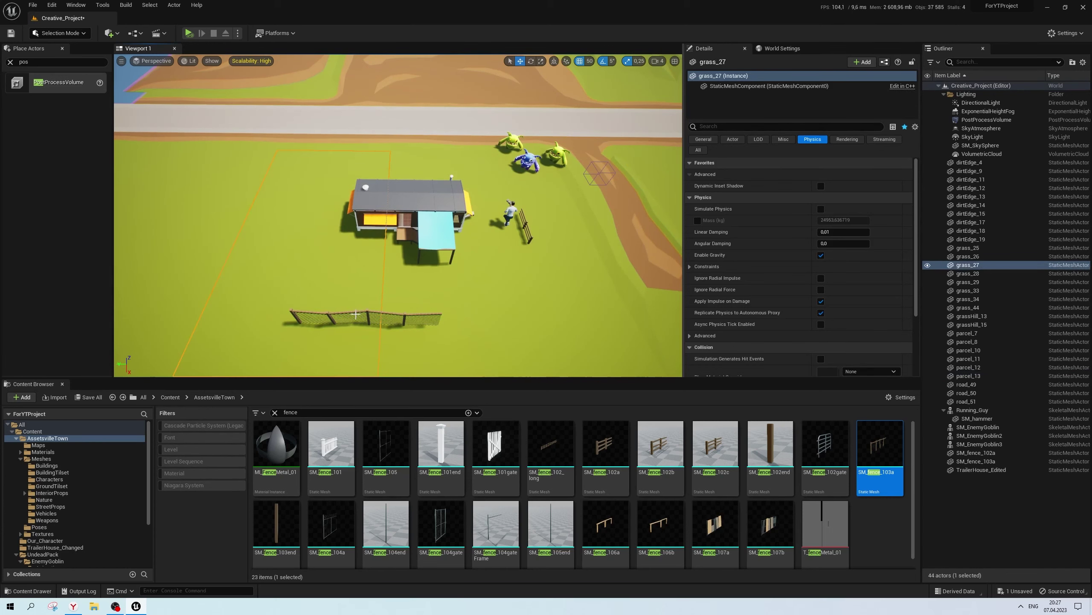
{"action": "left_click", "coordinate": [299, 318]}
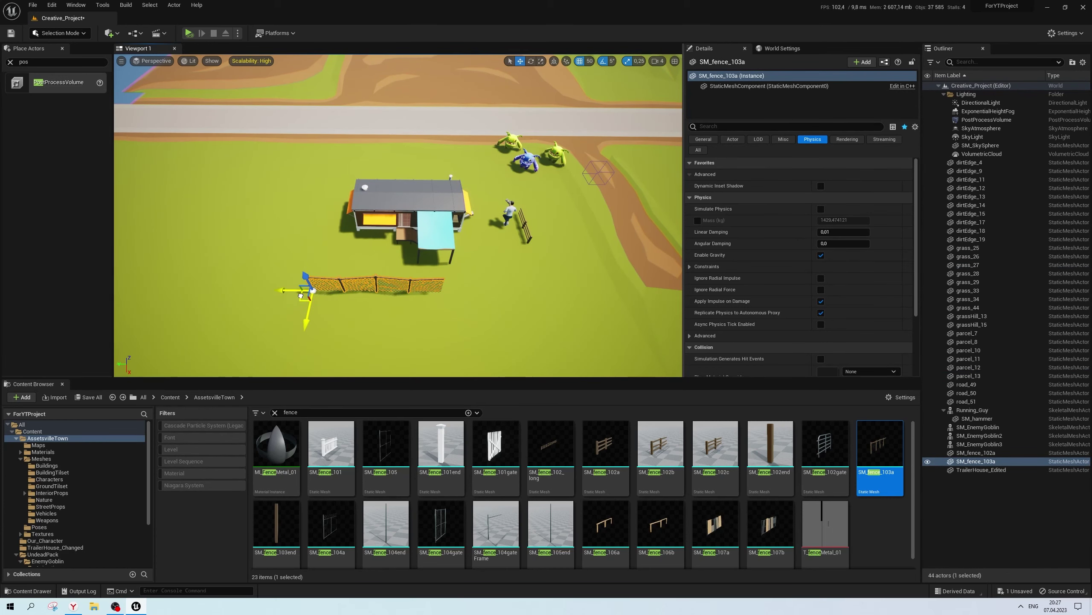
{"action": "left_click", "coordinate": [525, 223]}
{"action": "key", "text": "Delete"}
{"action": "right_click_drag", "start_coordinate": [525, 224], "coordinate": [476, 303]}
{"action": "scroll", "coordinate": [475, 302], "scroll_direction": "down", "scroll_amount": 6}
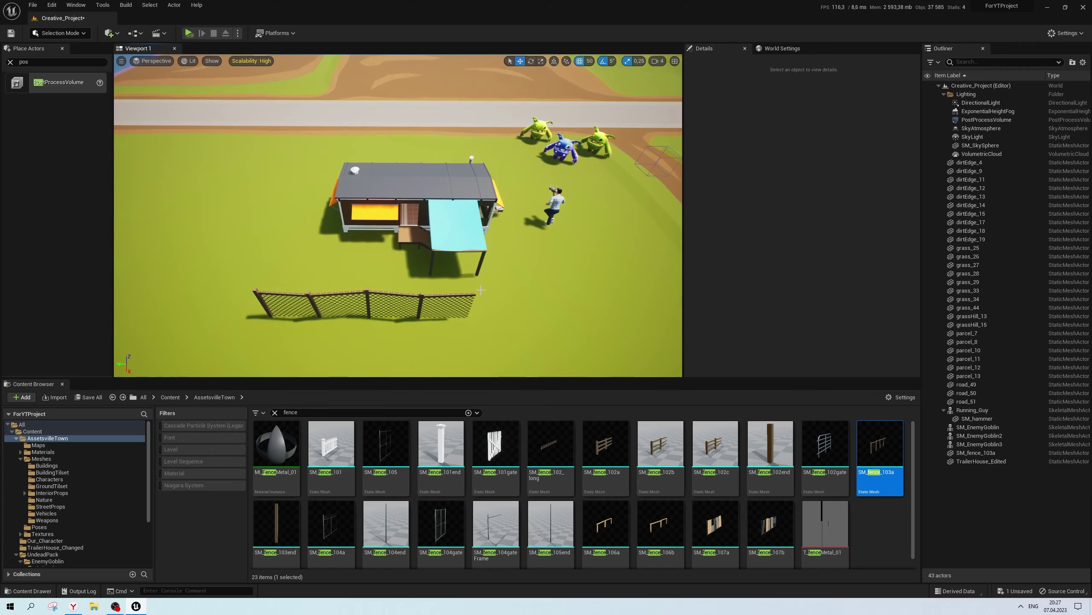
{"action": "scroll", "coordinate": [505, 257], "scroll_direction": "down", "scroll_amount": 2}
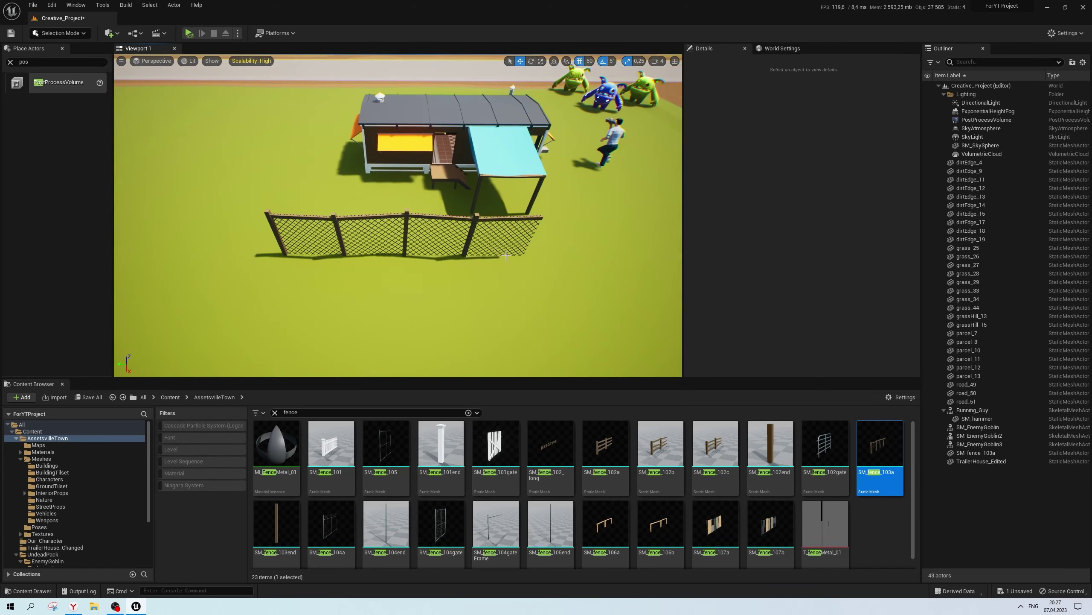
{"action": "scroll", "coordinate": [503, 262], "scroll_direction": "down", "scroll_amount": 2}
{"action": "scroll", "coordinate": [500, 266], "scroll_direction": "down", "scroll_amount": 2}
{"action": "scroll", "coordinate": [498, 271], "scroll_direction": "down", "scroll_amount": 2}
{"action": "scroll", "coordinate": [492, 270], "scroll_direction": "up", "scroll_amount": 2}
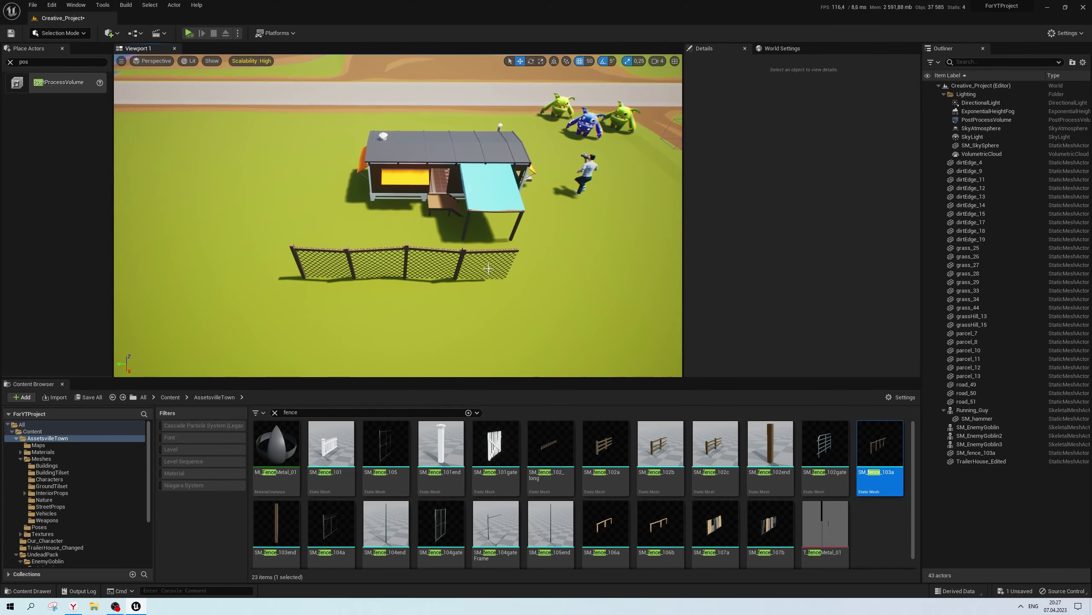
Reselect the chain-link fence and bring up the editor mode list
{"action": "left_click", "coordinate": [460, 270]}
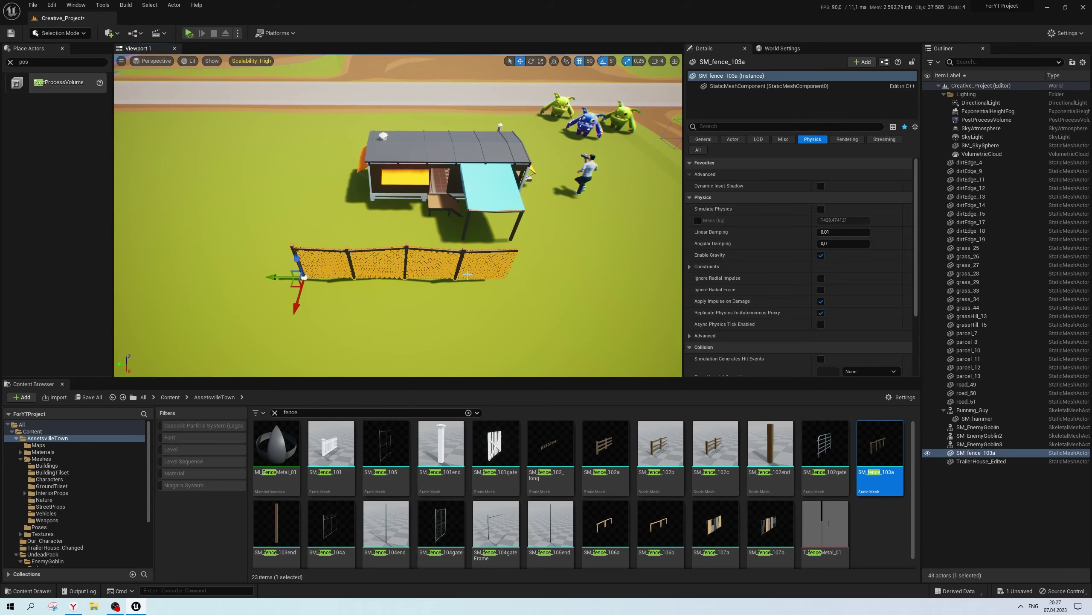
{"action": "scroll", "coordinate": [443, 267], "scroll_direction": "up", "scroll_amount": 2}
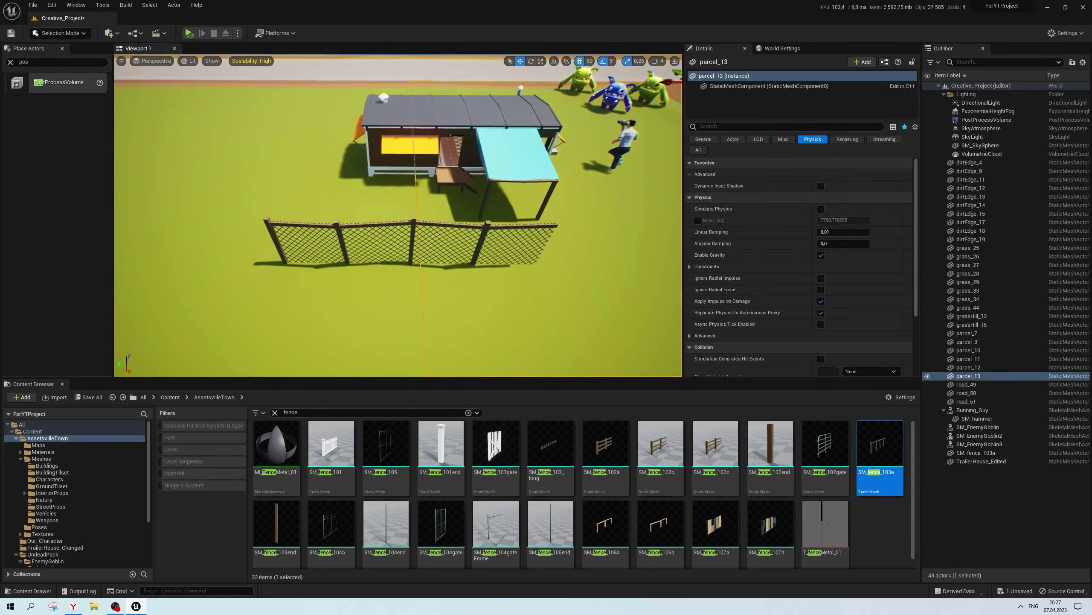
{"action": "scroll", "coordinate": [441, 233], "scroll_direction": "up", "scroll_amount": 3}
{"action": "scroll", "coordinate": [438, 199], "scroll_direction": "up", "scroll_amount": 3}
{"action": "scroll", "coordinate": [438, 198], "scroll_direction": "down", "scroll_amount": 3}
{"action": "scroll", "coordinate": [438, 199], "scroll_direction": "down", "scroll_amount": 2}
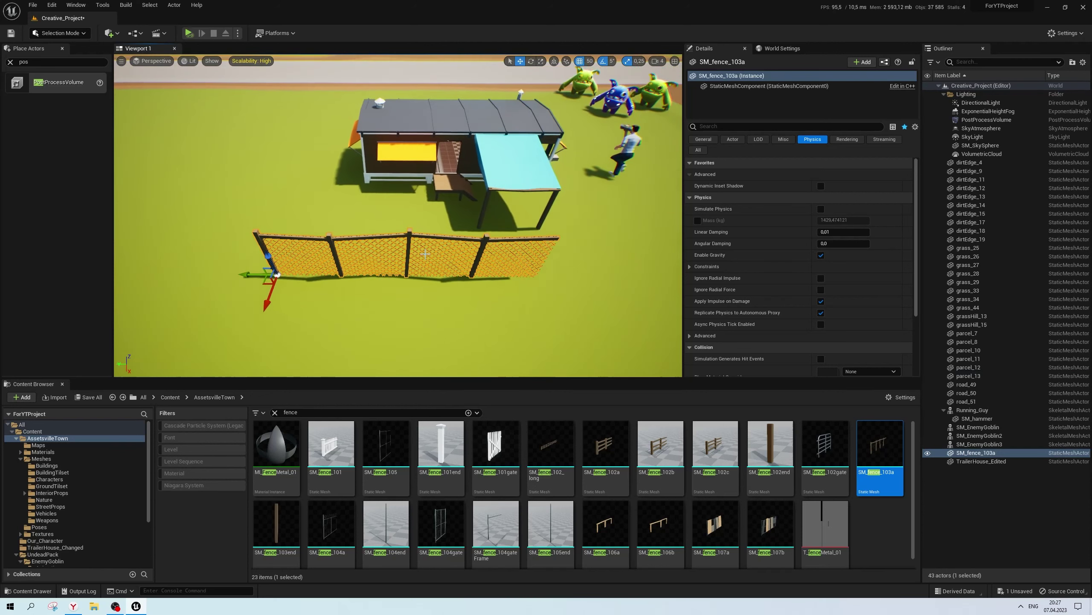
{"action": "left_click", "coordinate": [60, 33]}
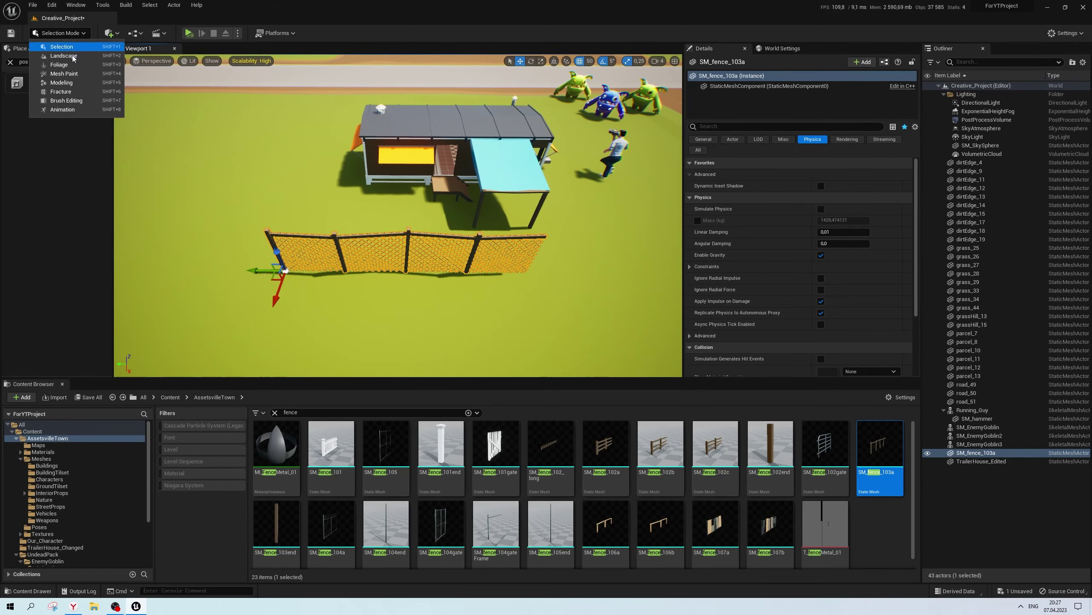
Enter Modeling Mode and try deleting fence triangles with TriSel, then discard the edit
{"action": "left_click", "coordinate": [79, 83]}
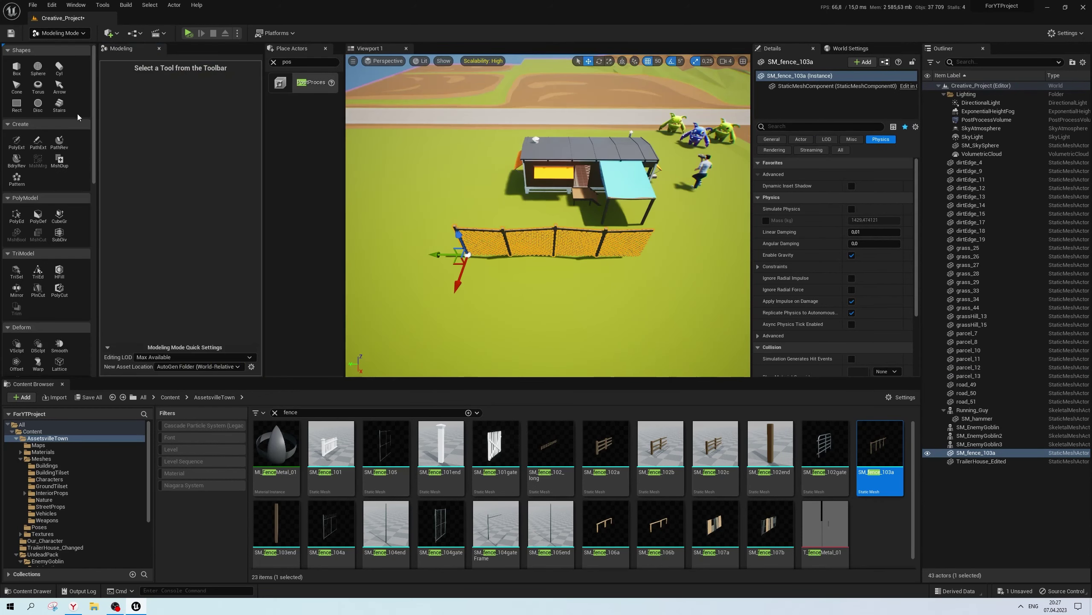
{"action": "left_click", "coordinate": [17, 215]}
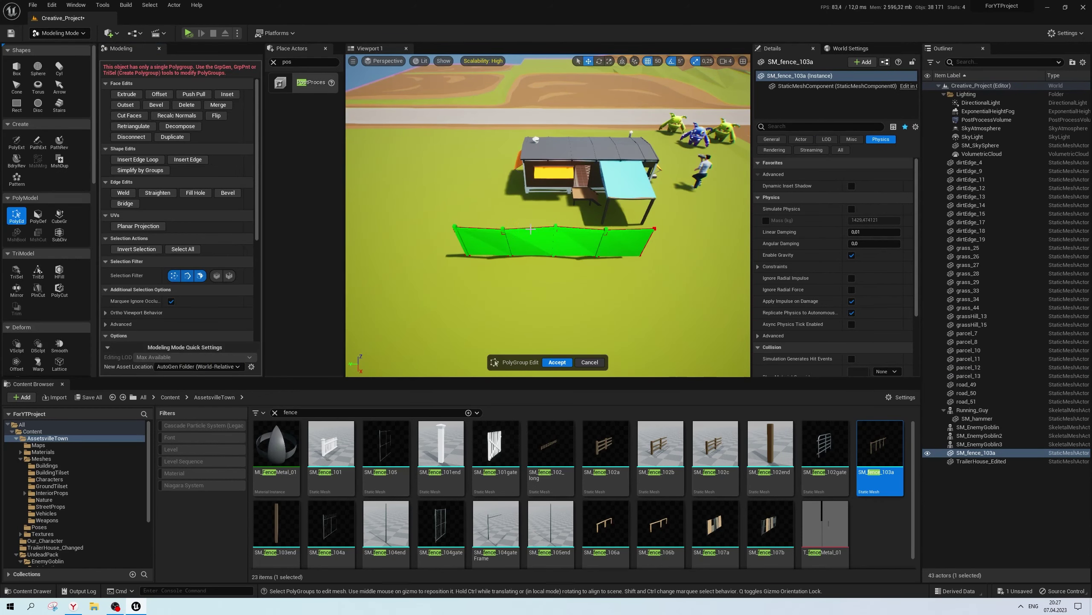
{"action": "left_click", "coordinate": [610, 232]}
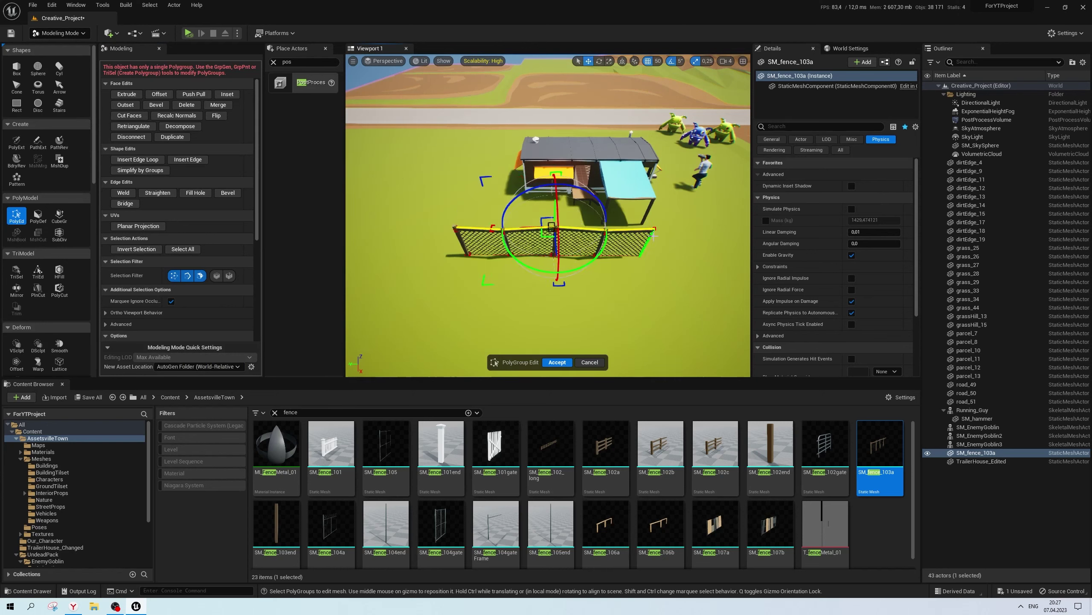
{"action": "middle_click_drag", "start_coordinate": [572, 203], "coordinate": [616, 219]}
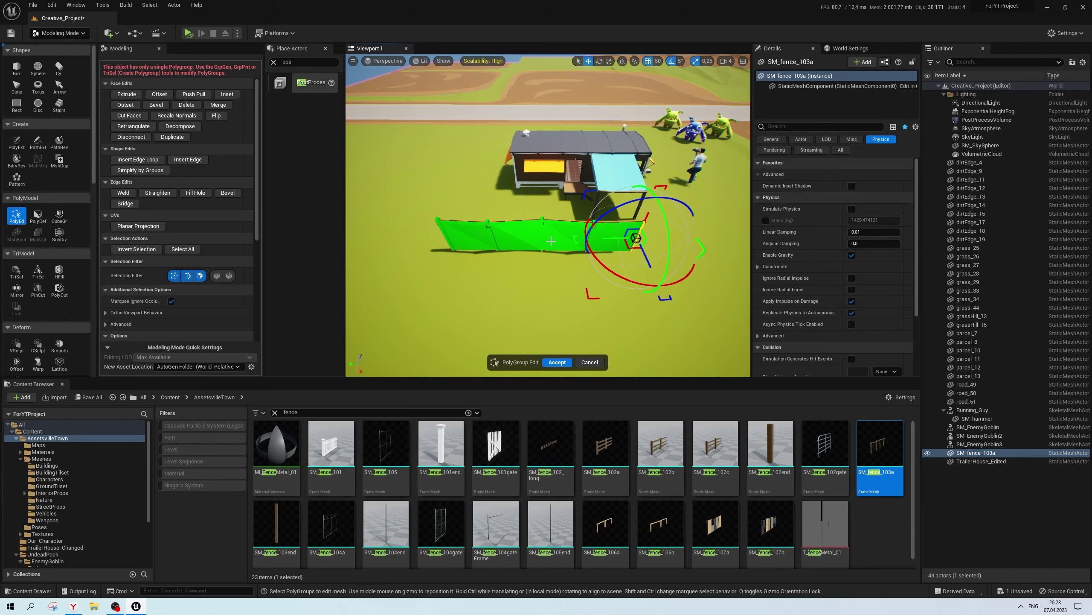
{"action": "middle_click_drag", "start_coordinate": [550, 241], "coordinate": [546, 242]}
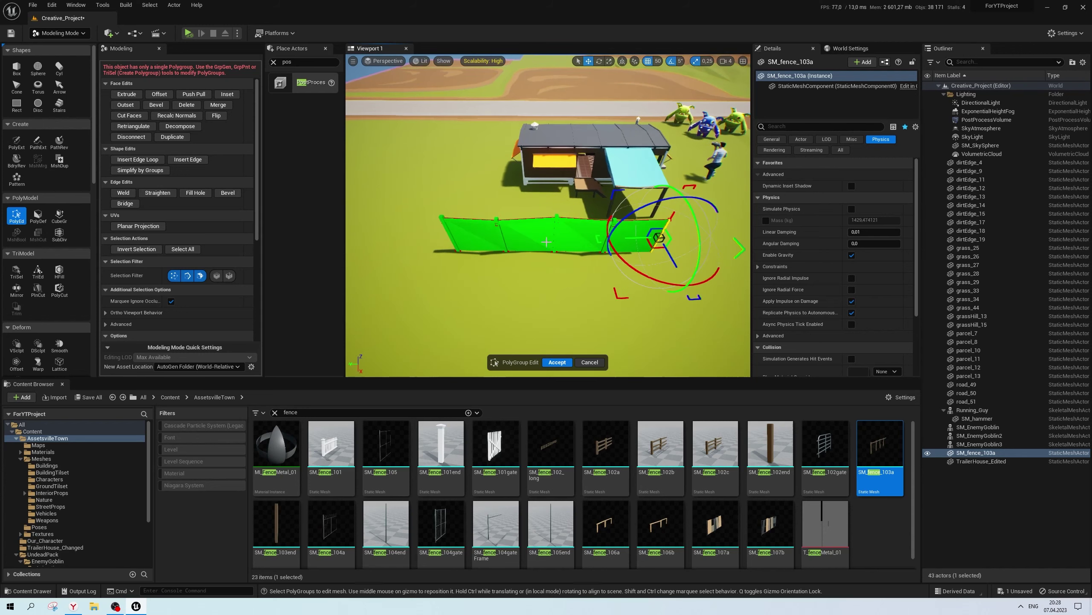
{"action": "left_click", "coordinate": [16, 271]}
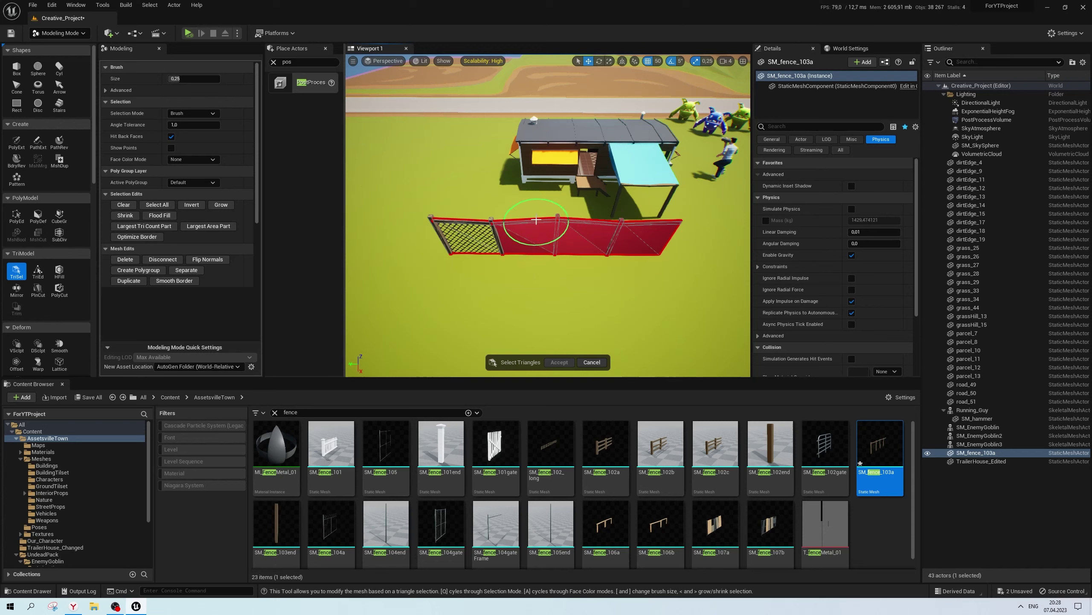
{"action": "mouse_move", "coordinate": [536, 220]}
{"action": "right_mouse_down"}
{"action": "mouse_move", "coordinate": [582, 235]}
{"action": "mouse_move", "coordinate": [558, 236]}
{"action": "right_mouse_up"}
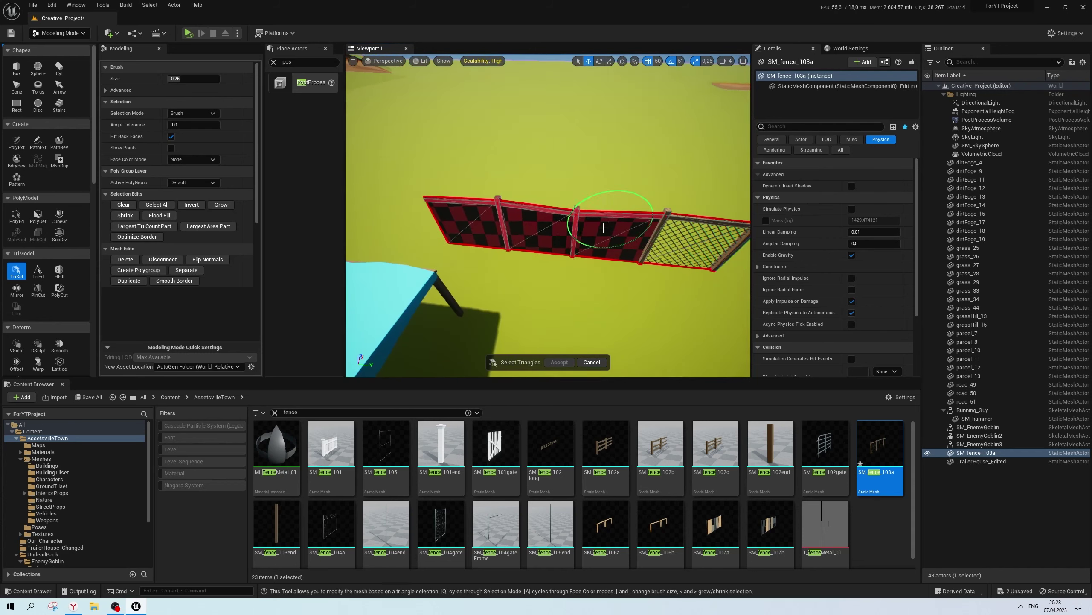
{"action": "key", "text": "Delete"}
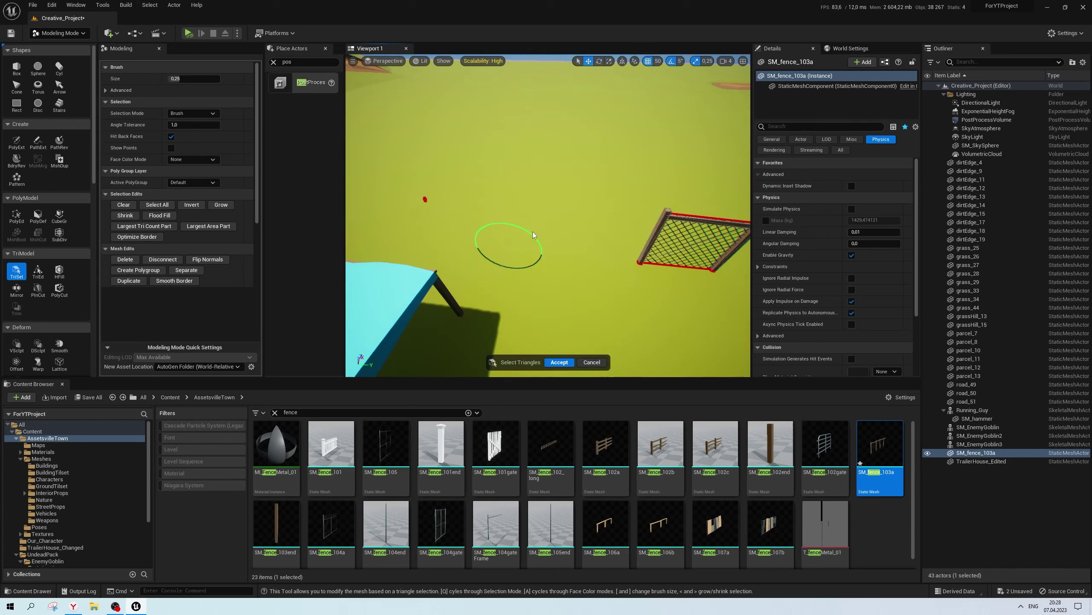
{"action": "right_click_drag", "start_coordinate": [533, 234], "coordinate": [461, 186]}
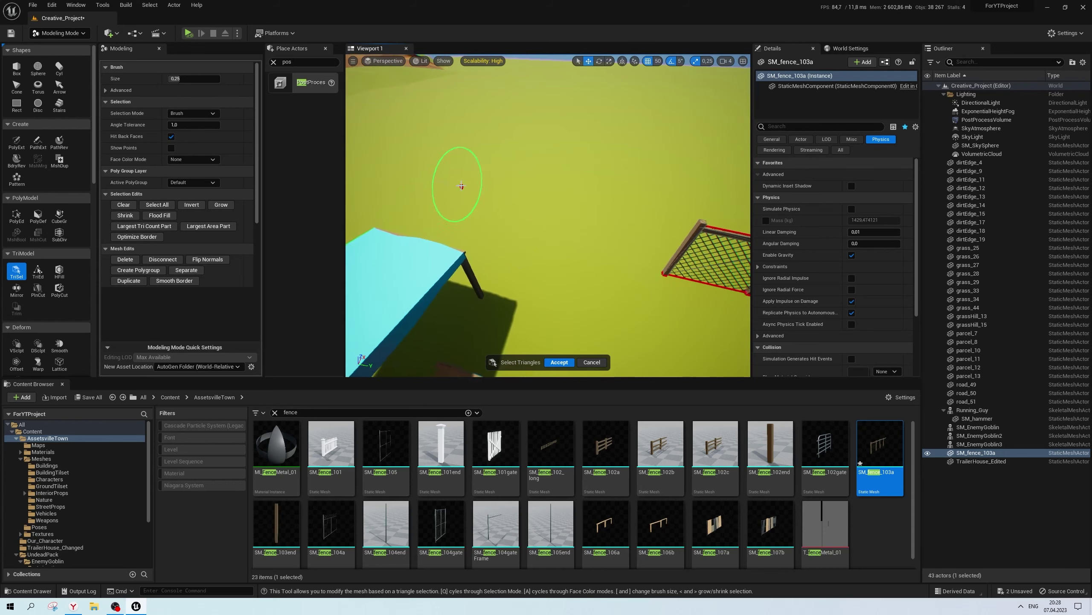
{"action": "right_click_drag", "start_coordinate": [458, 186], "coordinate": [660, 331]}
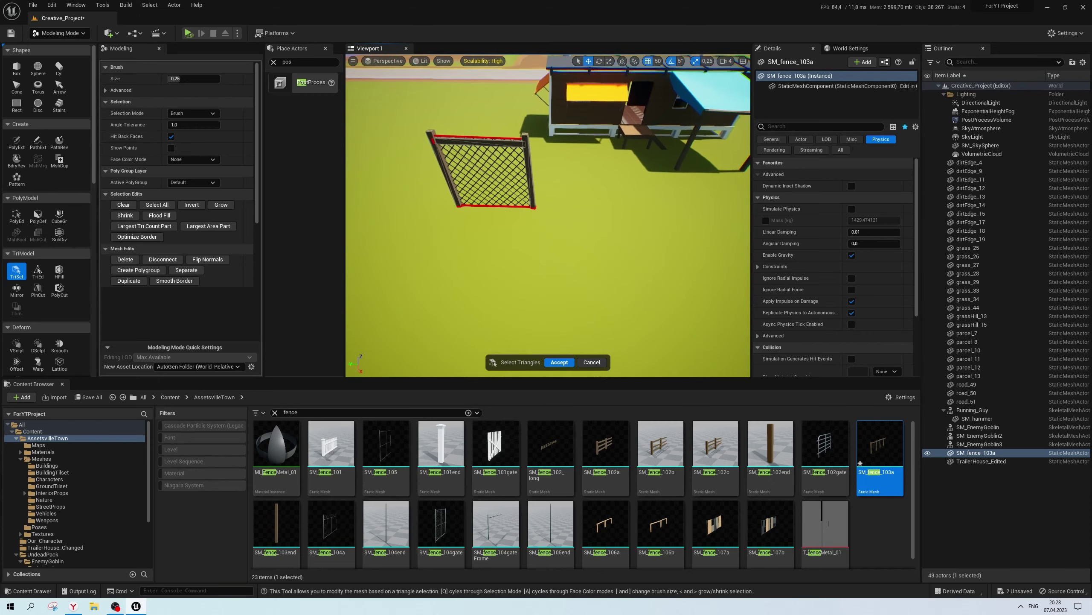
{"action": "left_click", "coordinate": [593, 362]}
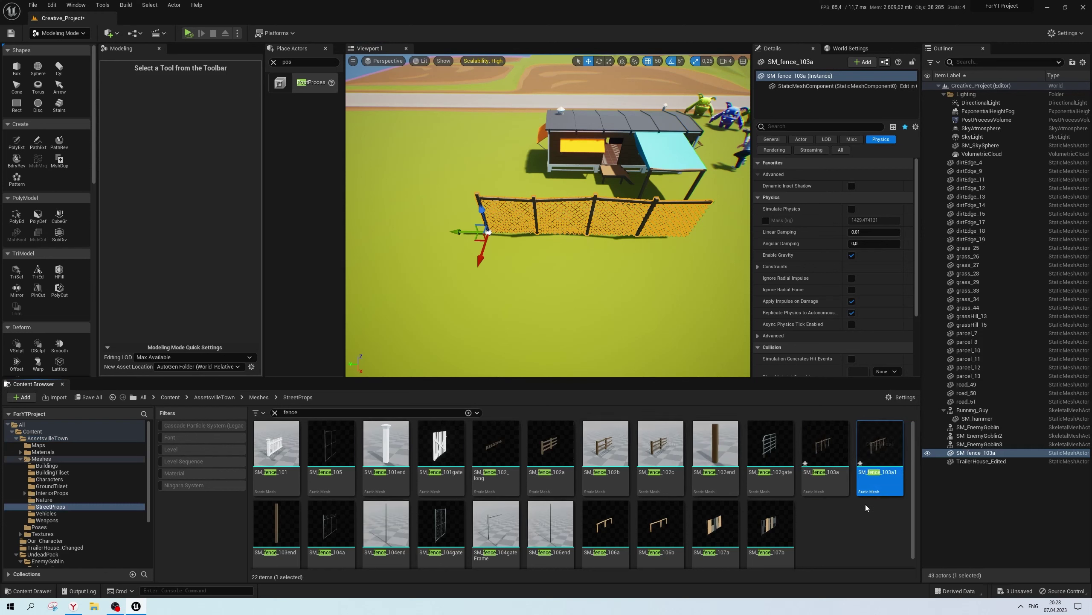
Trim the chain-link fence to one panel by deleting its extra triangles and accepting
{"action": "left_click_drag", "start_coordinate": [848, 427], "coordinate": [489, 259]}
{"action": "key", "text": "Escape"}
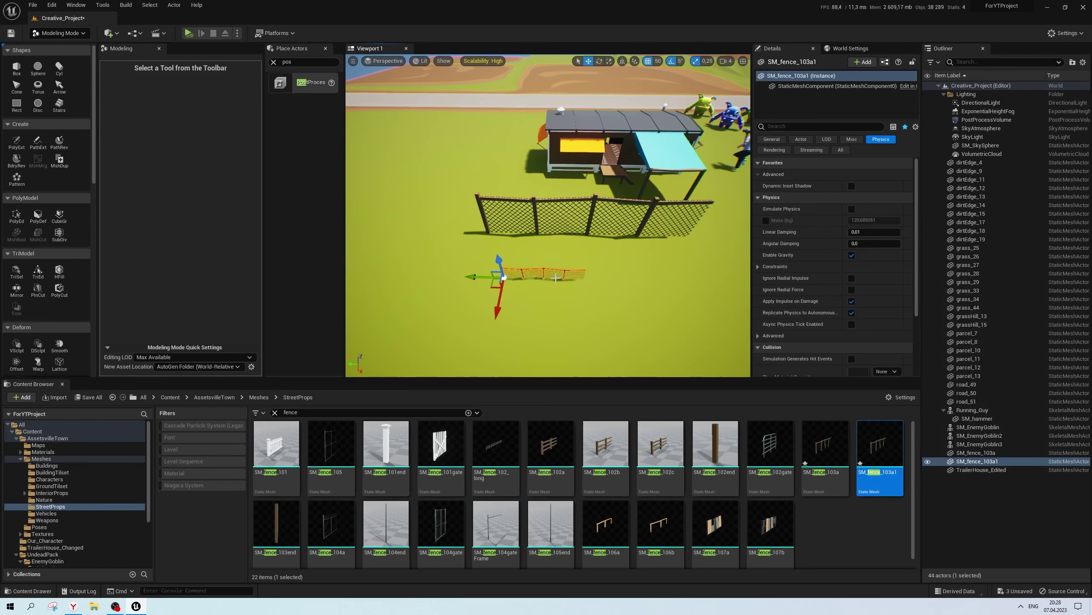
{"action": "left_click", "coordinate": [535, 197]}
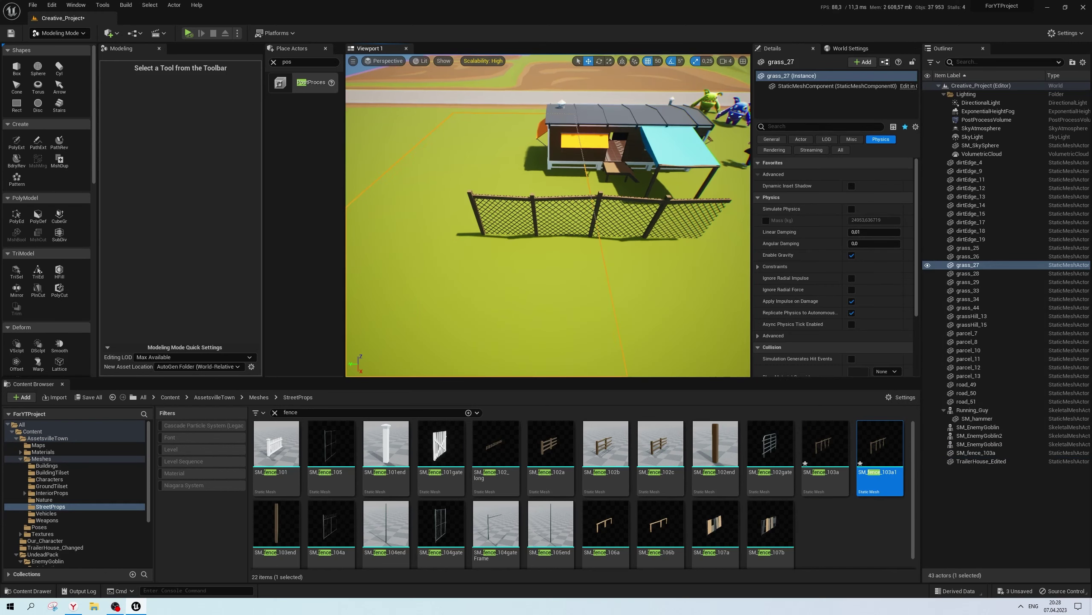
{"action": "right_click_drag", "start_coordinate": [535, 198], "coordinate": [575, 287]}
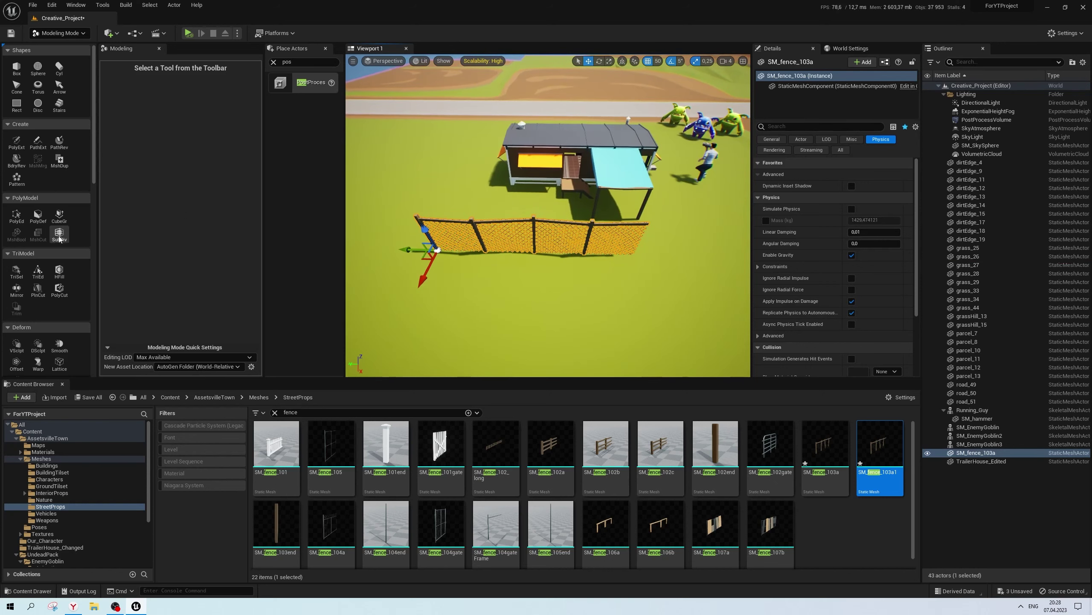
{"action": "left_click", "coordinate": [17, 275]}
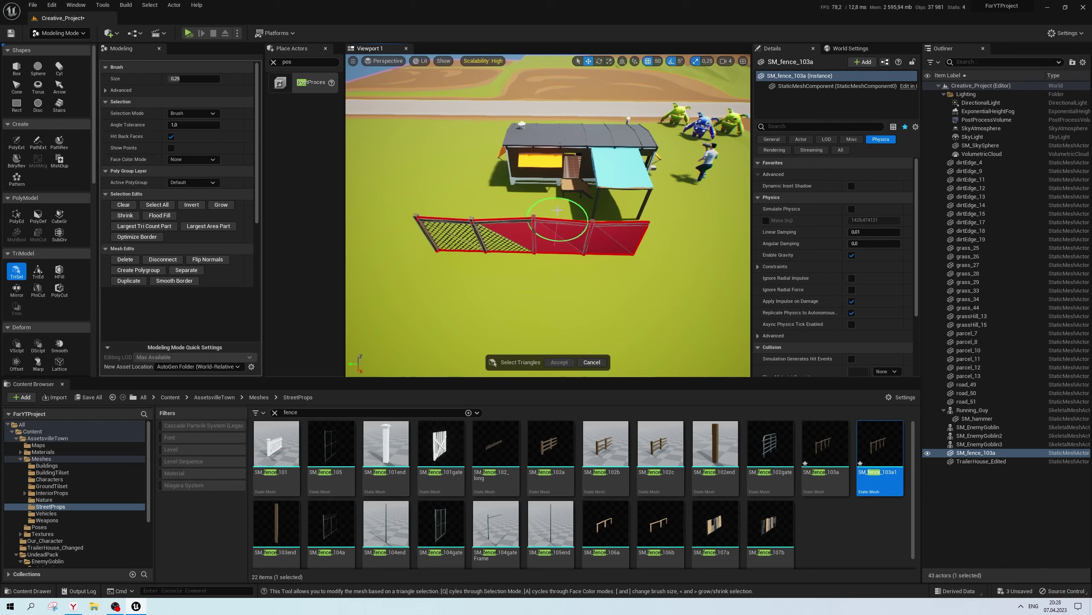
{"action": "key", "text": "Delete"}
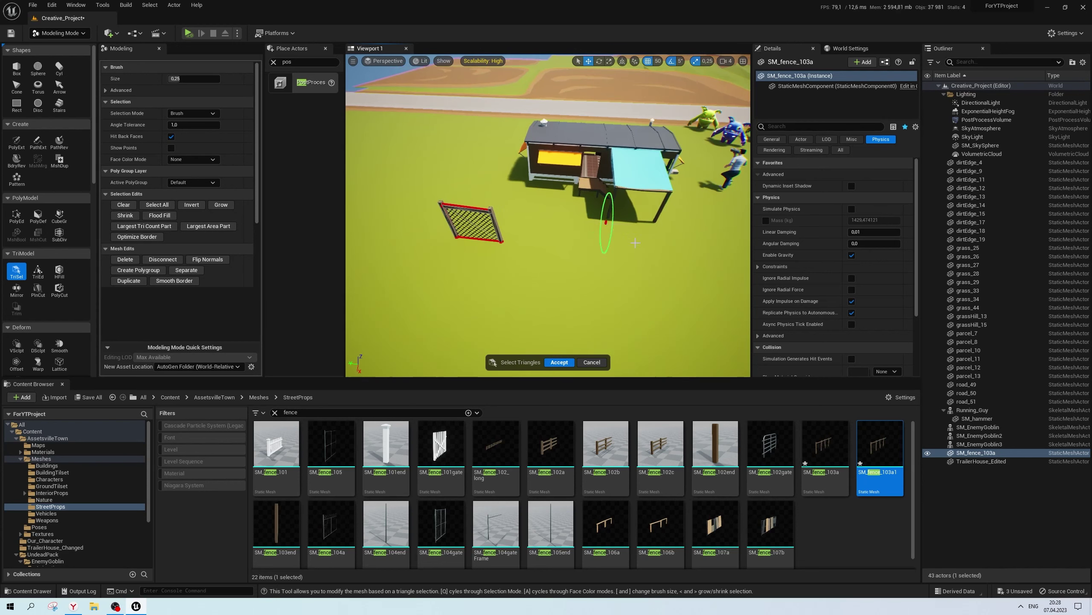
{"action": "left_click", "coordinate": [559, 361]}
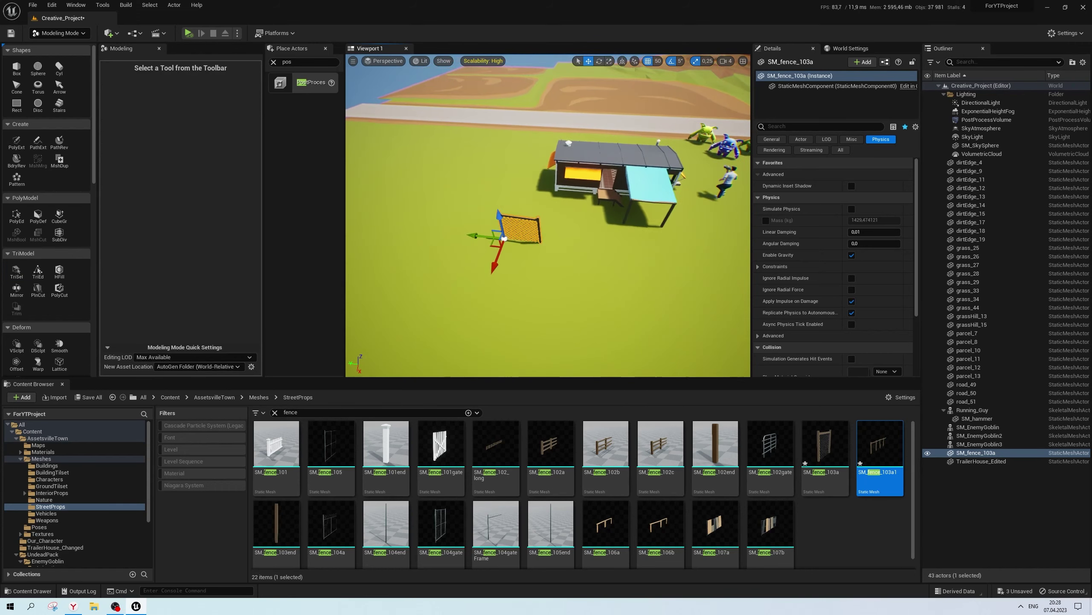
{"action": "left_click", "coordinate": [60, 33]}
Return to Selection Mode and frame the trimmed fence panel by the house
{"action": "left_click", "coordinate": [55, 44]}
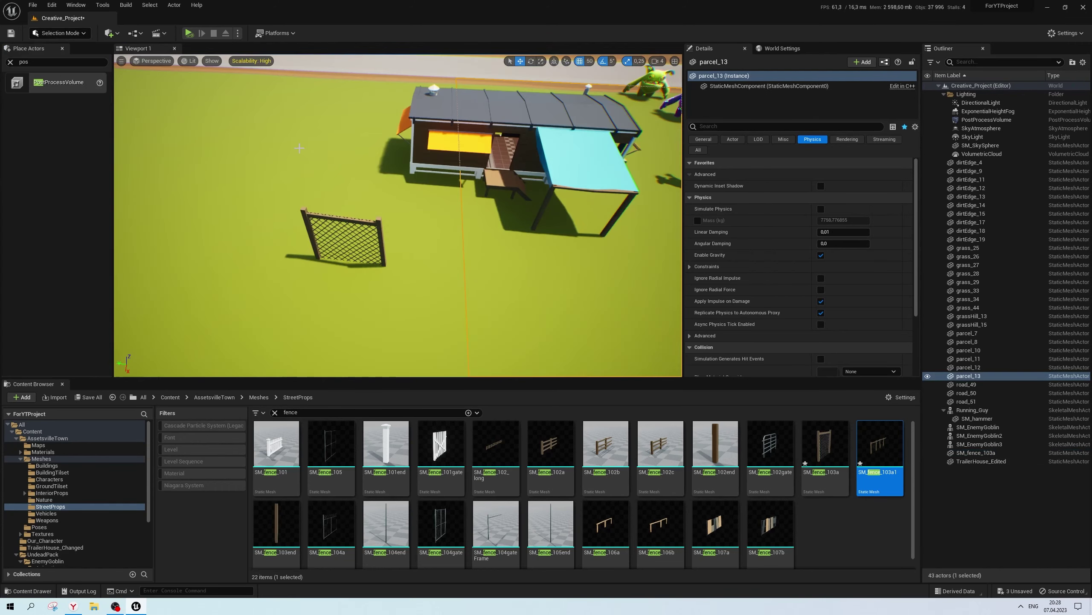
{"action": "scroll", "coordinate": [504, 270], "scroll_direction": "down", "scroll_amount": 3}
{"action": "right_click_drag", "start_coordinate": [505, 270], "coordinate": [504, 270]}
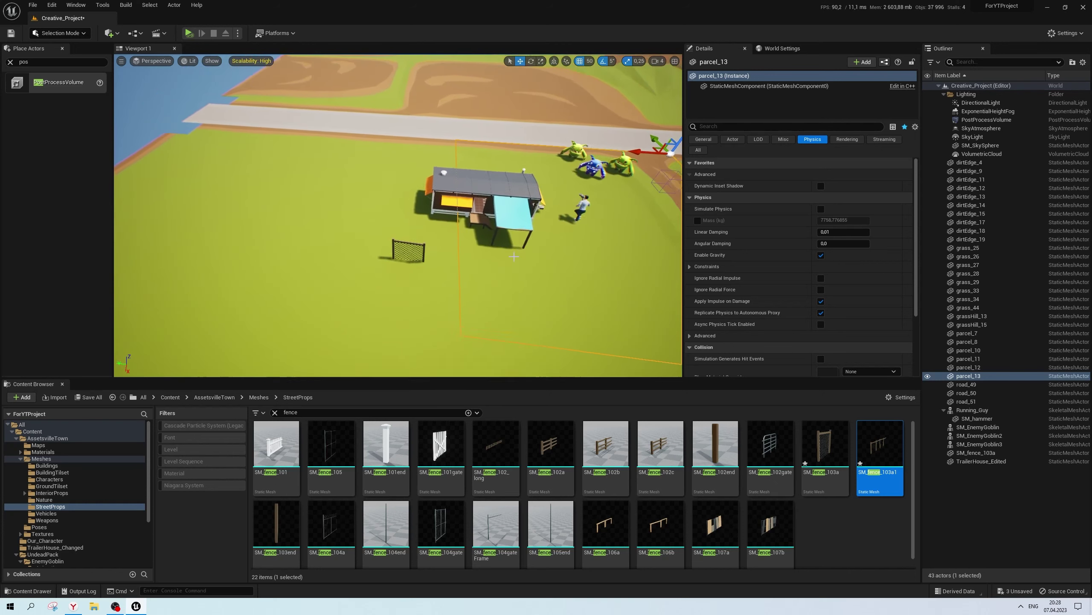
{"action": "right_click_drag", "start_coordinate": [329, 262], "coordinate": [329, 263]}
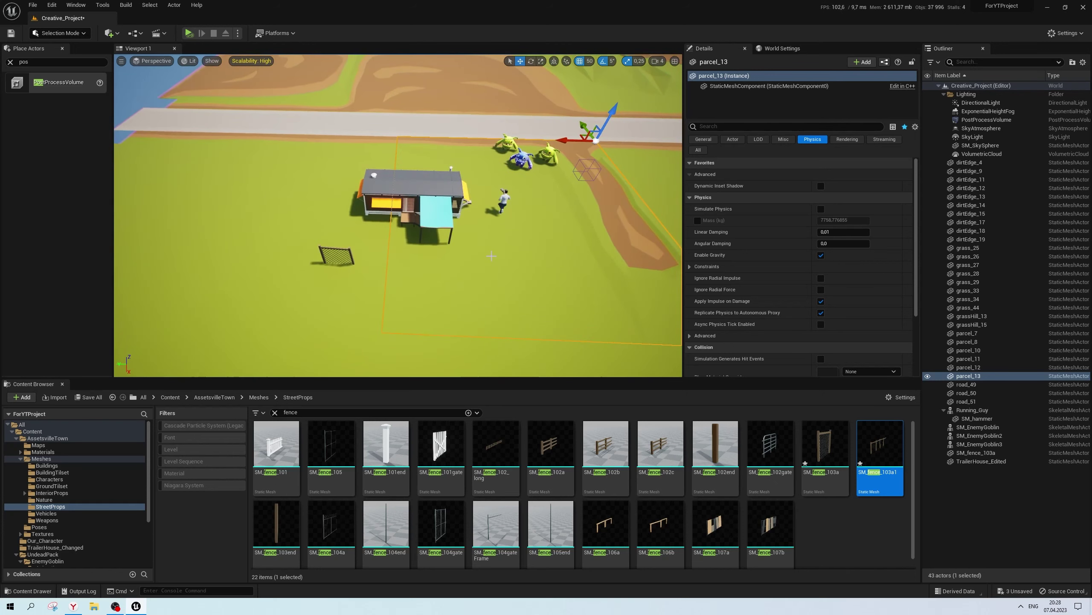
{"action": "left_click", "coordinate": [329, 262]}
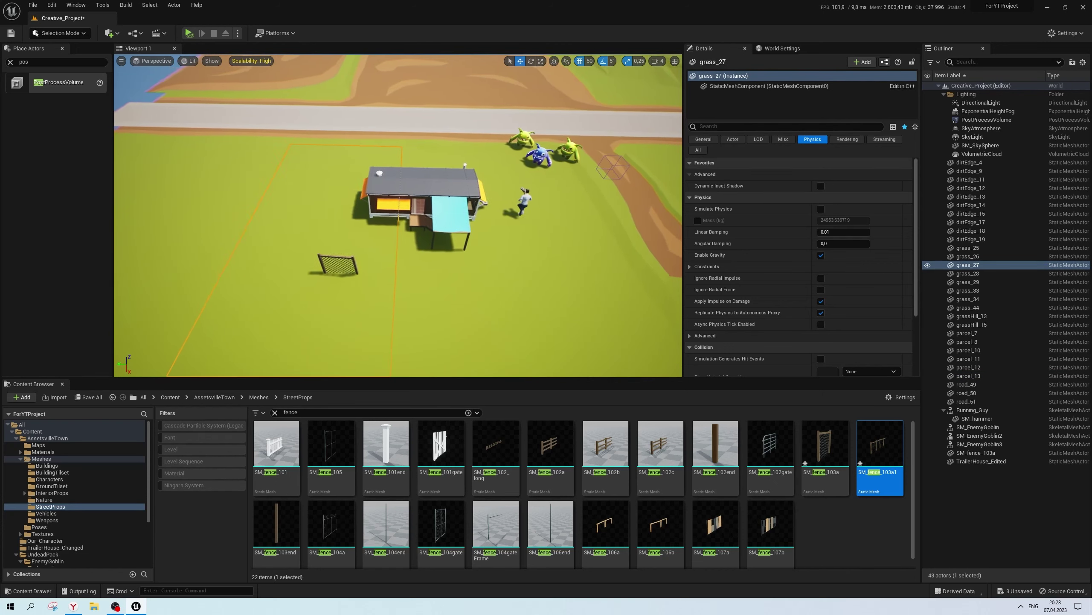
{"action": "right_click_drag", "start_coordinate": [344, 266], "coordinate": [344, 267]}
{"action": "left_click", "coordinate": [367, 266]}
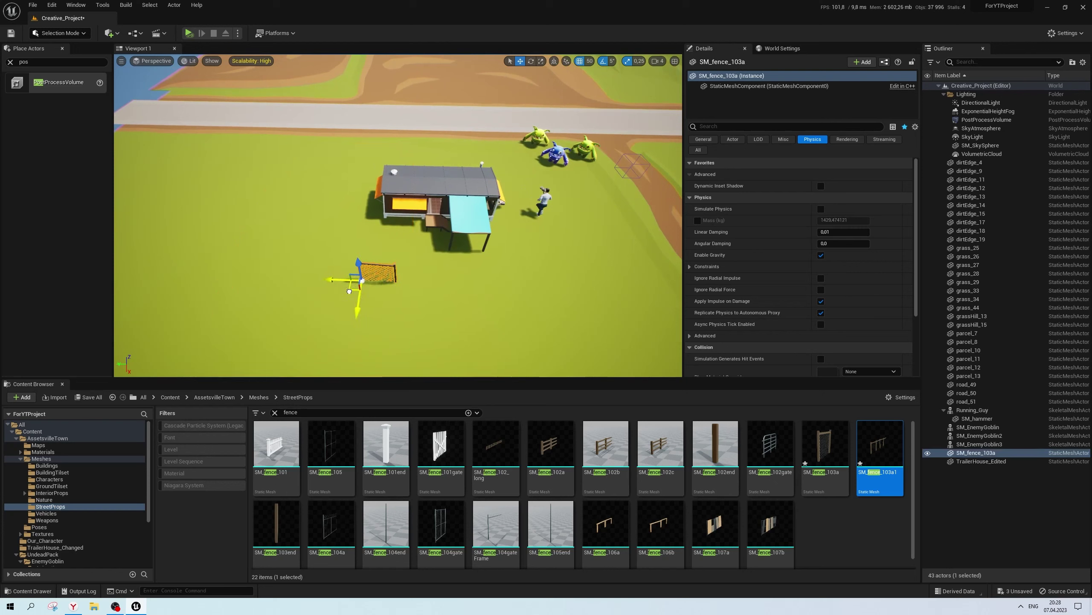
{"action": "left_click", "coordinate": [493, 276]}
{"action": "scroll", "coordinate": [493, 277], "scroll_direction": "down", "scroll_amount": 3}
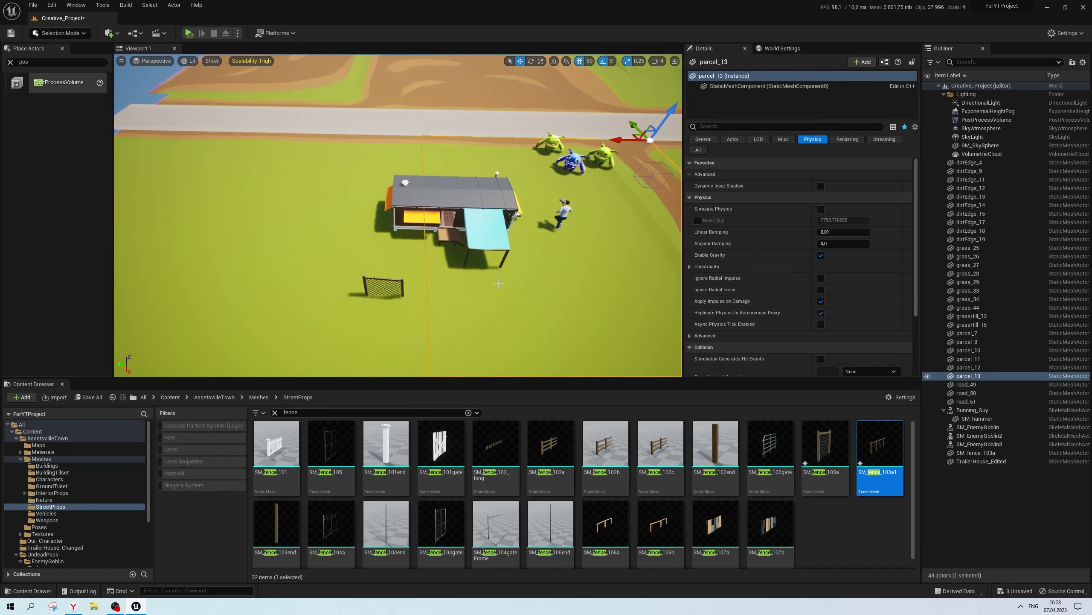
{"action": "scroll", "coordinate": [493, 276], "scroll_direction": "down", "scroll_amount": 3}
{"action": "scroll", "coordinate": [492, 276], "scroll_direction": "up", "scroll_amount": 4}
{"action": "scroll", "coordinate": [441, 291], "scroll_direction": "down", "scroll_amount": 2}
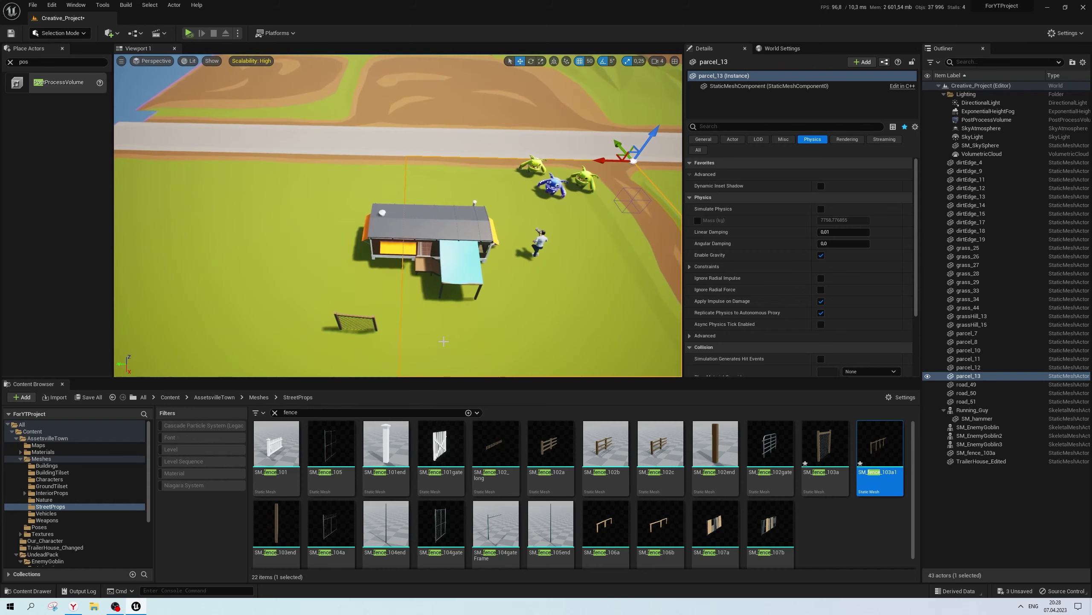
{"action": "scroll", "coordinate": [442, 290], "scroll_direction": "down", "scroll_amount": 2}
In top wireframe view, Alt-drag the fence panel to create a copy beside it
{"action": "key", "text": "alt+j"}
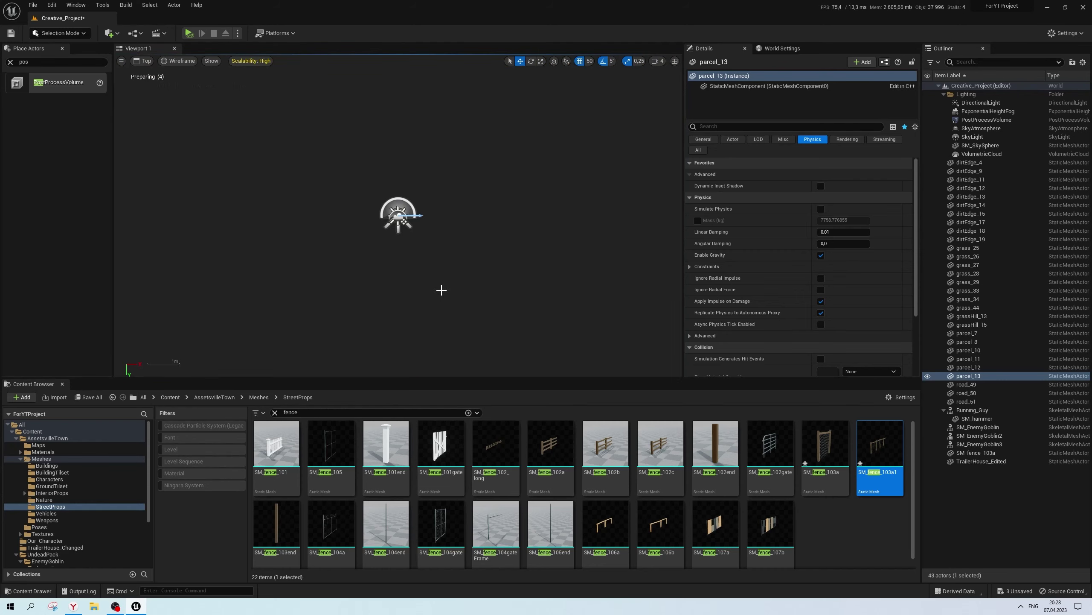
{"action": "scroll", "coordinate": [442, 288], "scroll_direction": "down", "scroll_amount": 3}
{"action": "scroll", "coordinate": [444, 246], "scroll_direction": "down", "scroll_amount": 2}
{"action": "scroll", "coordinate": [447, 232], "scroll_direction": "up", "scroll_amount": 2}
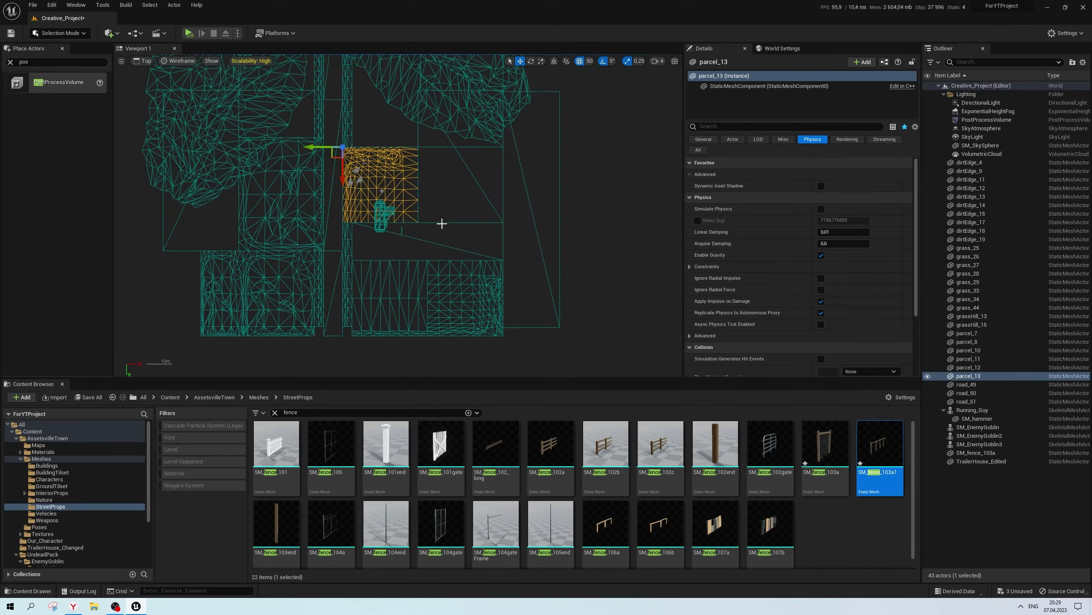
{"action": "scroll", "coordinate": [442, 223], "scroll_direction": "up", "scroll_amount": 3}
{"action": "mouse_move", "coordinate": [315, 84]}
{"action": "right_mouse_down"}
{"action": "mouse_move", "coordinate": [449, 193]}
{"action": "mouse_move", "coordinate": [505, 276]}
{"action": "right_mouse_up"}
{"action": "scroll", "coordinate": [448, 193], "scroll_direction": "up", "scroll_amount": 2}
{"action": "left_click", "coordinate": [493, 249]}
{"action": "key", "text": "f"}
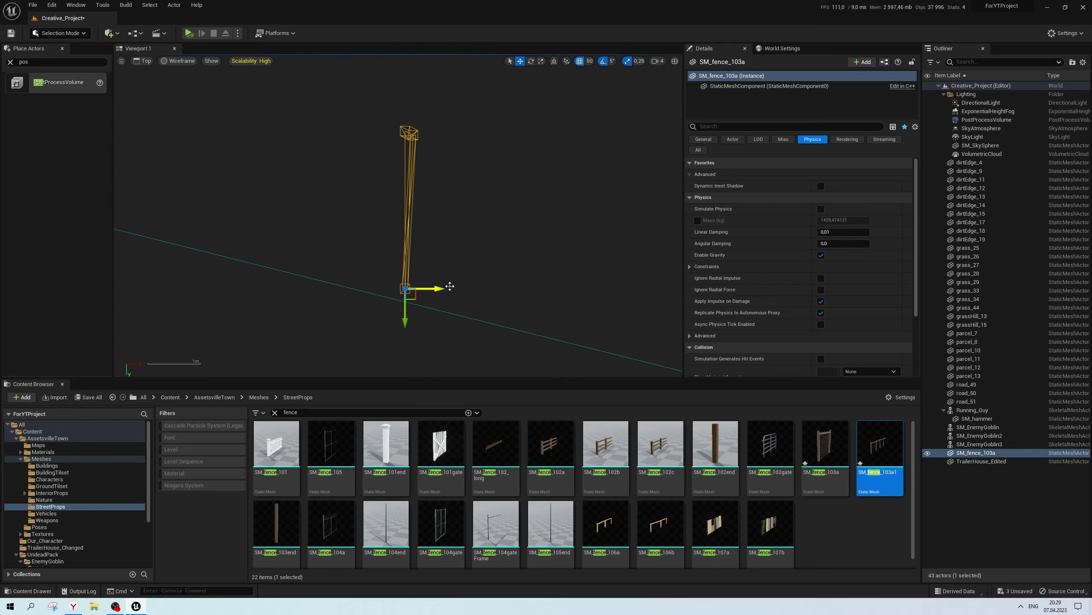
{"action": "left_click_drag", "start_coordinate": [405, 316], "coordinate": [404, 159], "text": "alt"}
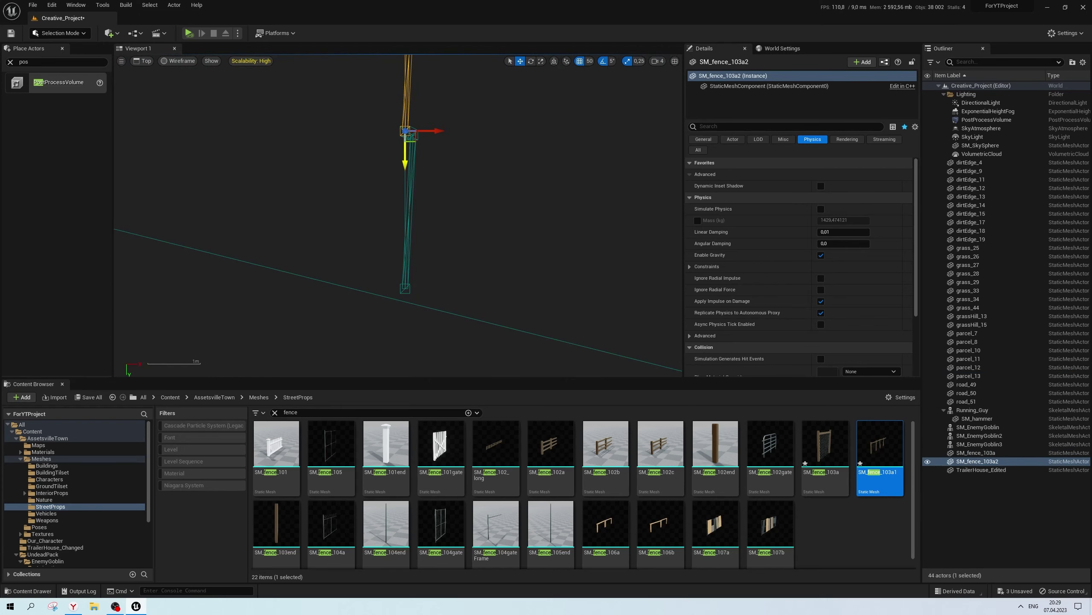
Try rotating the fence copy in the lit perspective view, then undo it
{"action": "key", "text": "alt+g"}
{"action": "key", "text": "f"}
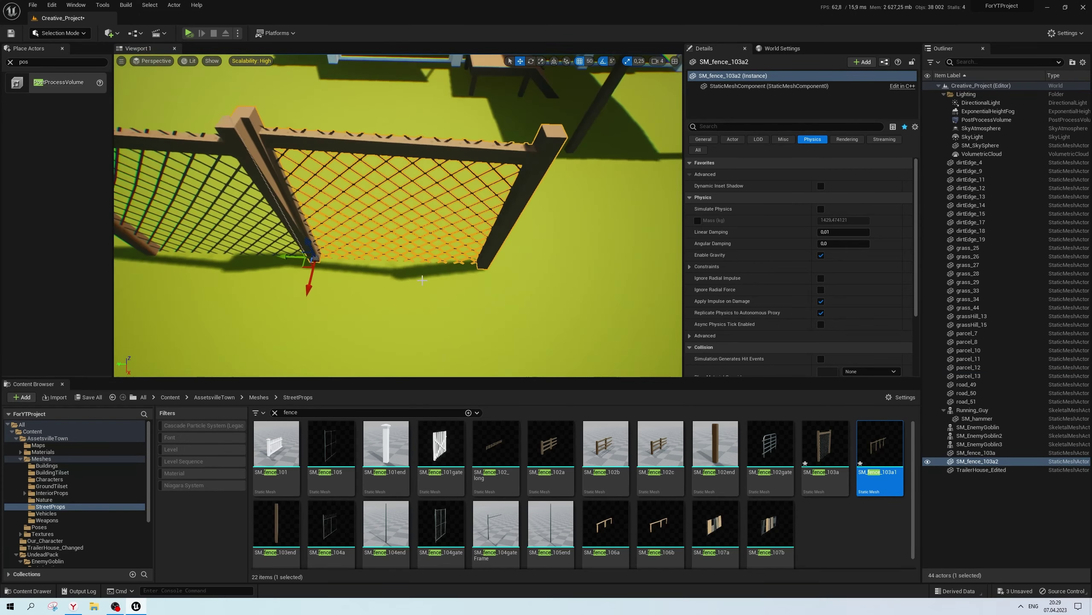
{"action": "right_click_drag", "start_coordinate": [398, 215], "coordinate": [398, 215]}
{"action": "key", "text": "e"}
{"action": "mouse_move", "coordinate": [377, 276]}
{"action": "left_mouse_down"}
{"action": "mouse_move", "coordinate": [424, 241]}
{"action": "mouse_move", "coordinate": [371, 267]}
{"action": "mouse_move", "coordinate": [485, 237]}
{"action": "left_mouse_up"}
{"action": "key", "text": "w"}
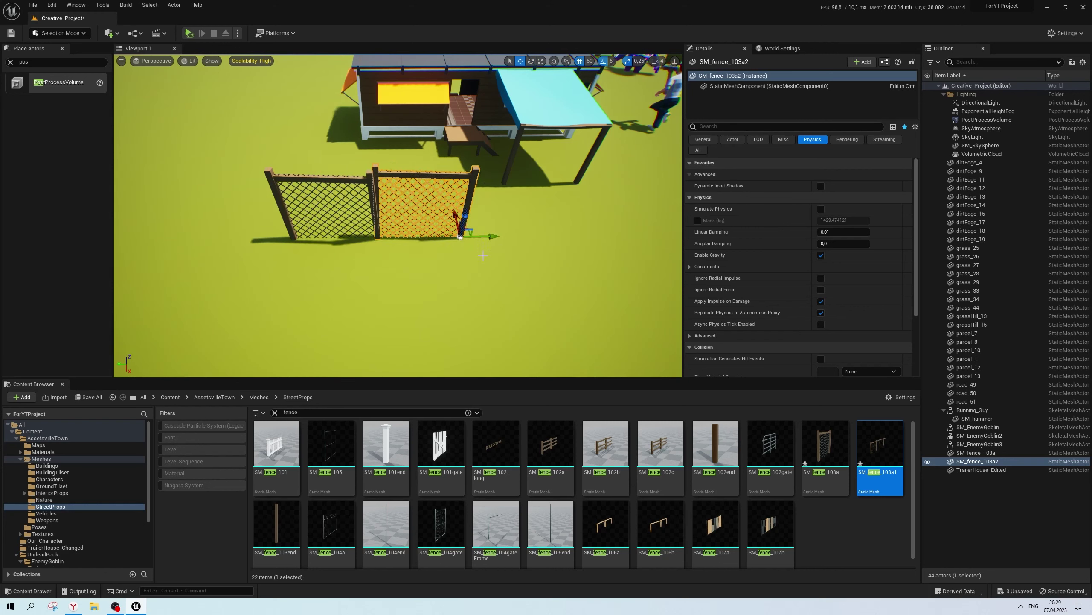
{"action": "key", "text": "ctrl+z"}
{"action": "key", "text": "ctrl+z"}
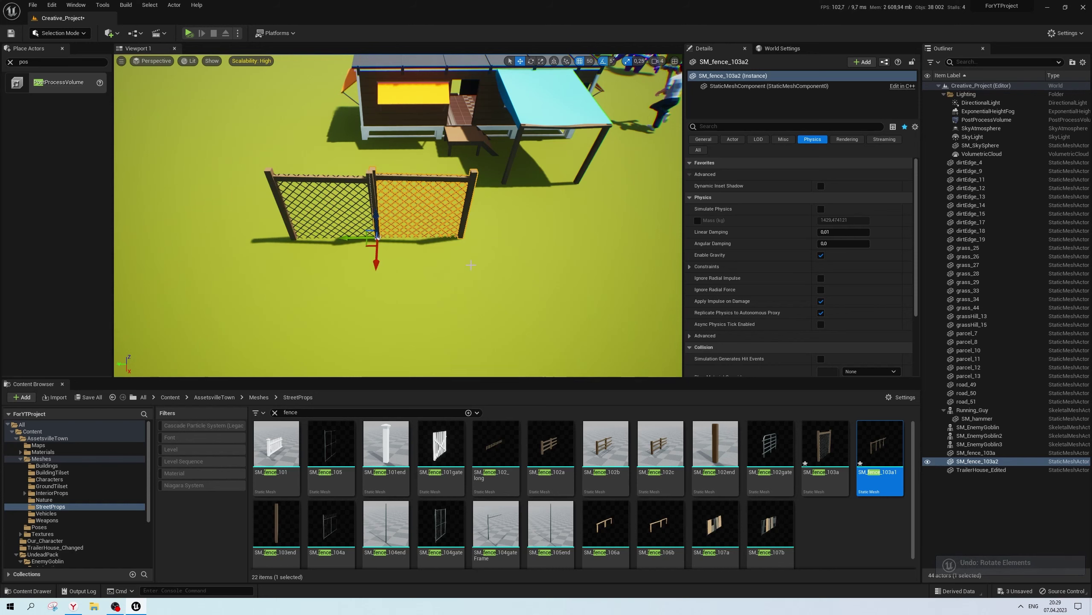
{"action": "left_click", "coordinate": [472, 264]}
{"action": "scroll", "coordinate": [398, 220], "scroll_direction": "up", "scroll_amount": 5}
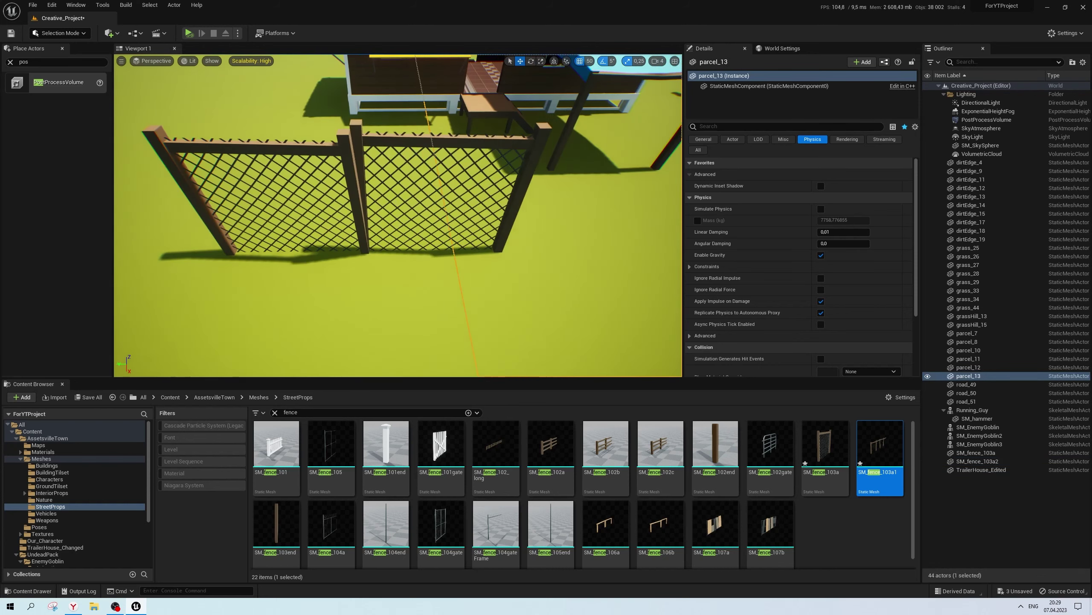
Align the two fence panels in top view, rotating the copy about 5° and the first about 2°
{"action": "left_click", "coordinate": [409, 221]}
{"action": "right_click_drag", "start_coordinate": [409, 221], "coordinate": [538, 215]}
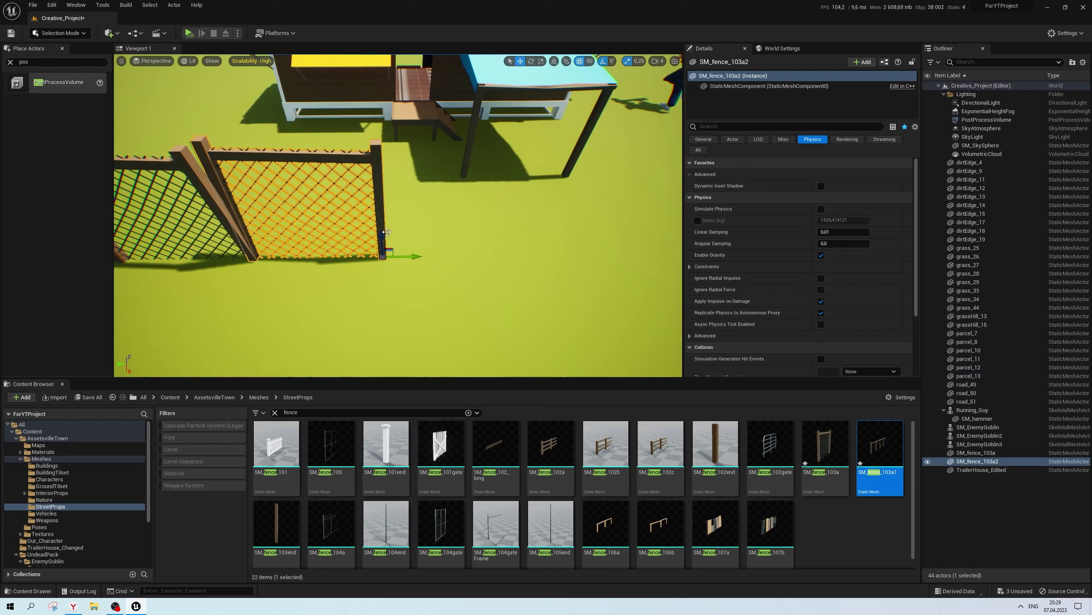
{"action": "scroll", "coordinate": [385, 235], "scroll_direction": "down", "scroll_amount": 2}
{"action": "scroll", "coordinate": [507, 257], "scroll_direction": "down", "scroll_amount": 5}
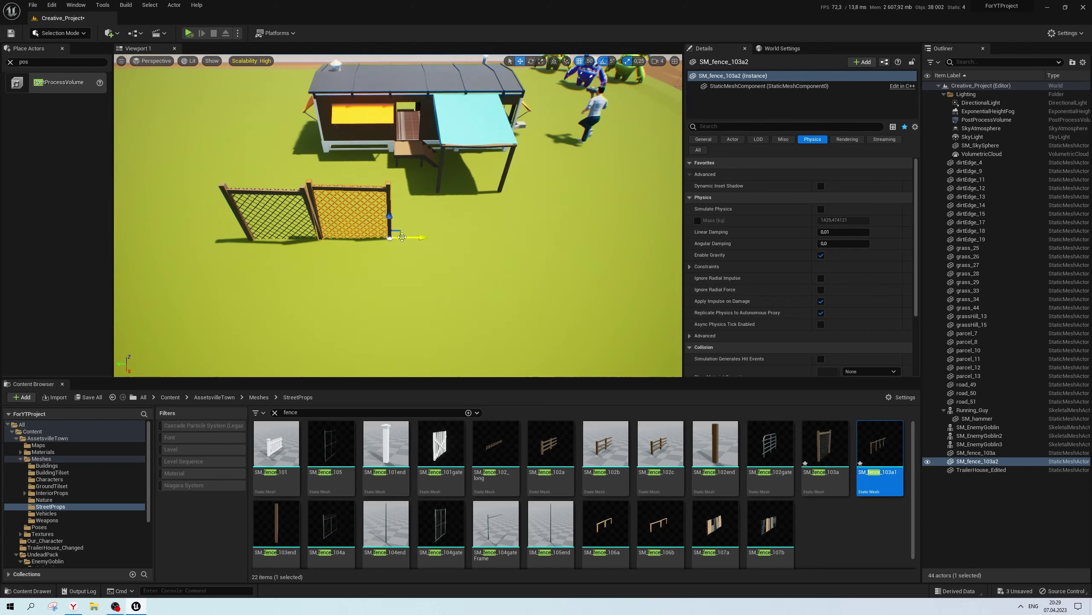
{"action": "left_click", "coordinate": [507, 258]}
{"action": "scroll", "coordinate": [507, 257], "scroll_direction": "down", "scroll_amount": 6}
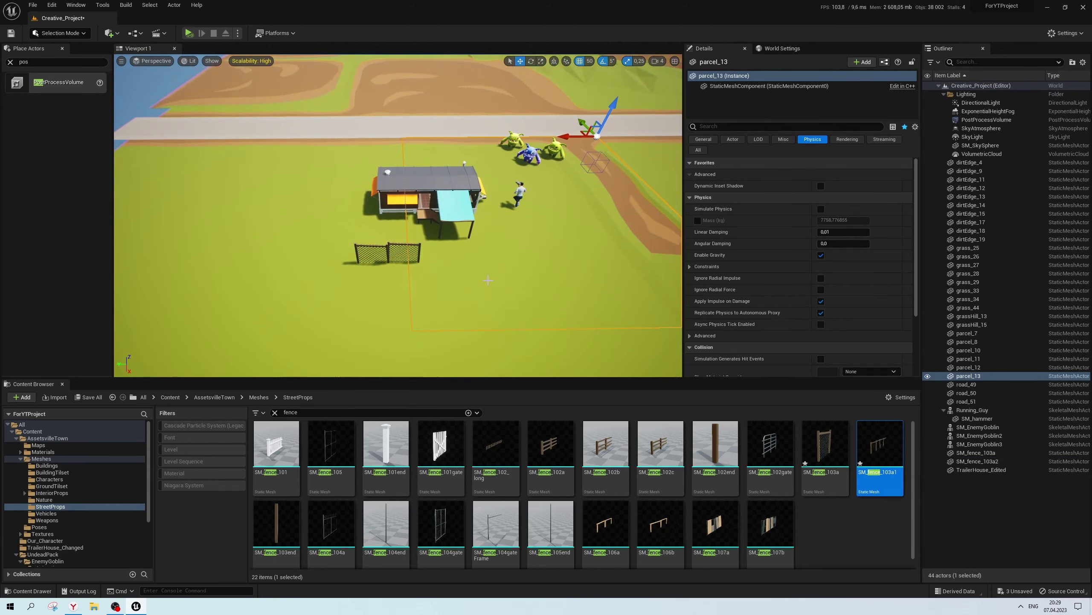
{"action": "scroll", "coordinate": [435, 253], "scroll_direction": "up", "scroll_amount": 2}
{"action": "scroll", "coordinate": [436, 253], "scroll_direction": "up", "scroll_amount": 2}
{"action": "scroll", "coordinate": [436, 253], "scroll_direction": "up", "scroll_amount": 2}
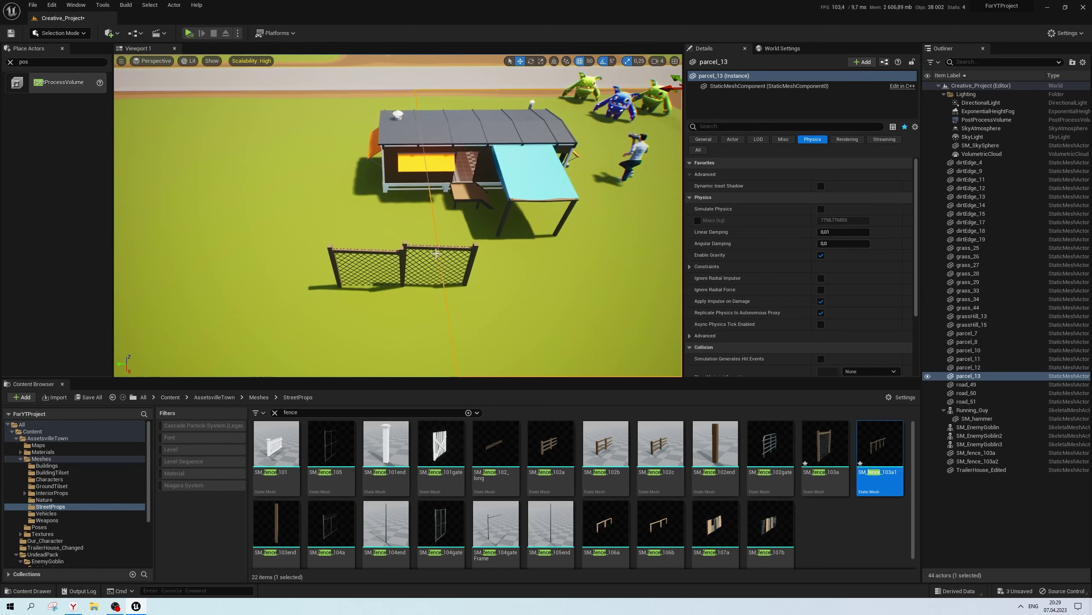
{"action": "key", "text": "alt+j"}
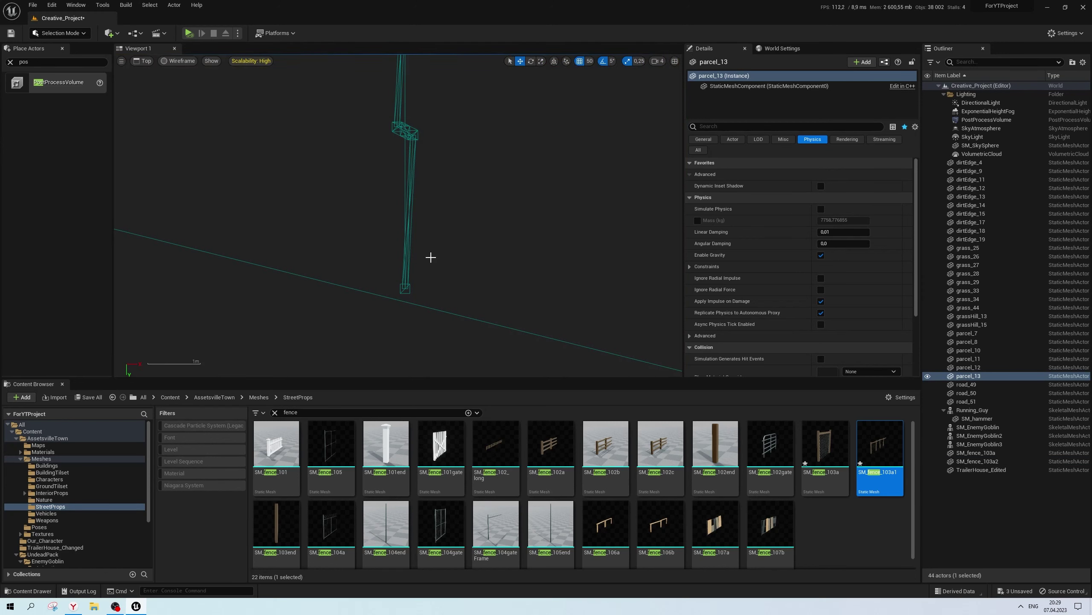
{"action": "scroll", "coordinate": [431, 257], "scroll_direction": "down", "scroll_amount": 2}
{"action": "left_click", "coordinate": [422, 249]}
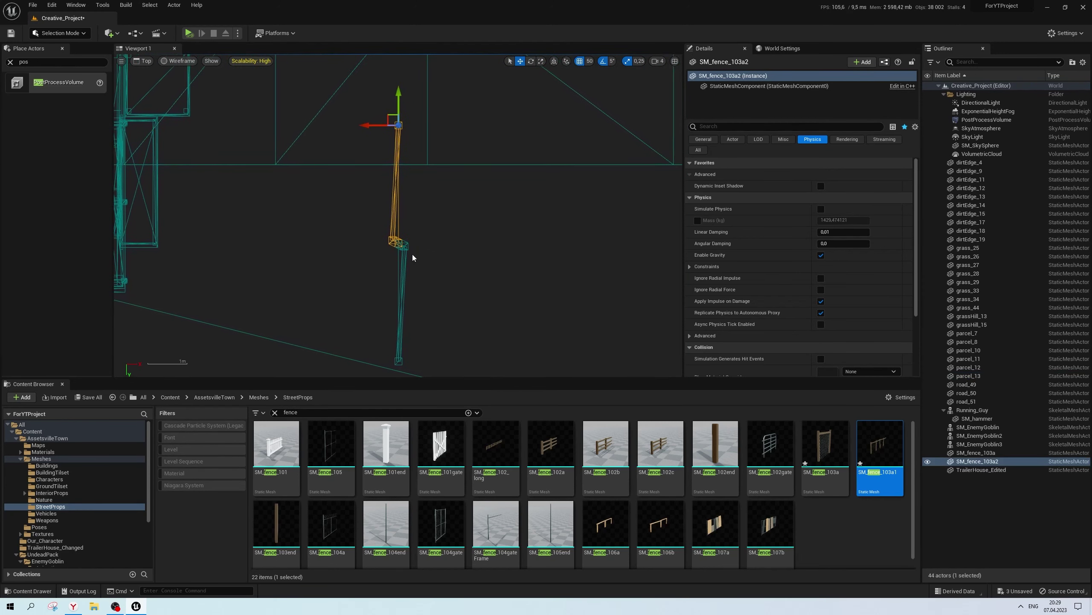
{"action": "key", "text": "e"}
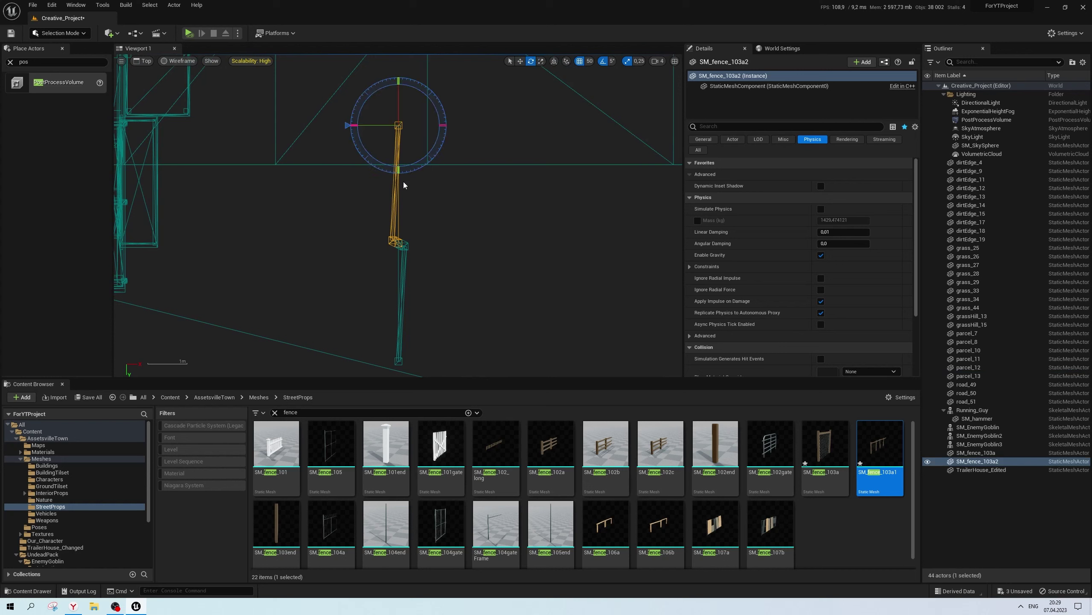
{"action": "left_click_drag", "start_coordinate": [361, 129], "coordinate": [573, 75]}
{"action": "left_click_drag", "start_coordinate": [429, 154], "coordinate": [343, 129]}
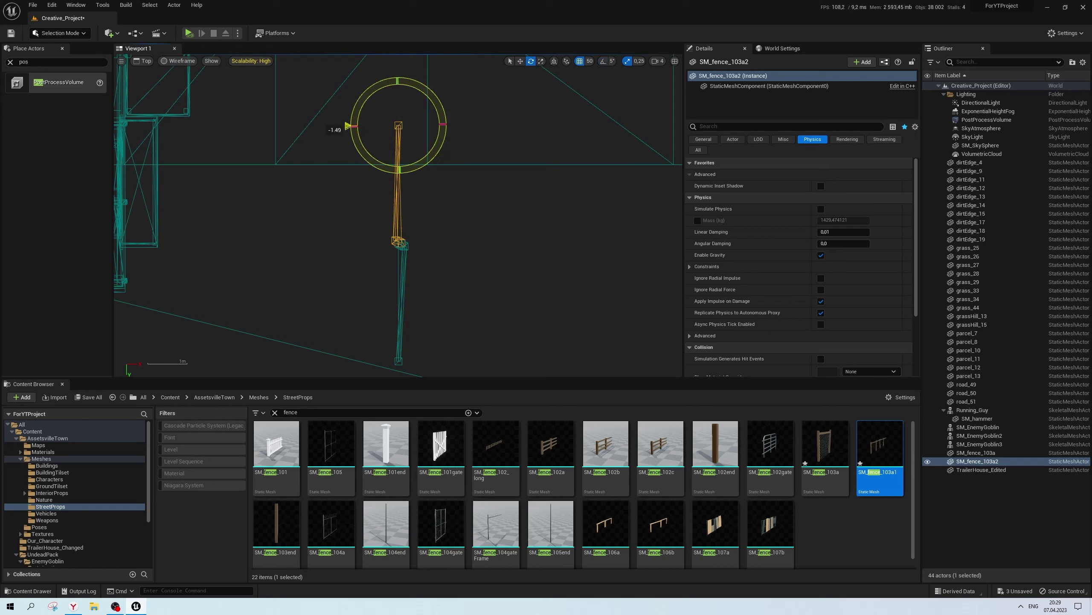
{"action": "left_click", "coordinate": [404, 244]}
{"action": "left_click_drag", "start_coordinate": [444, 351], "coordinate": [448, 361]}
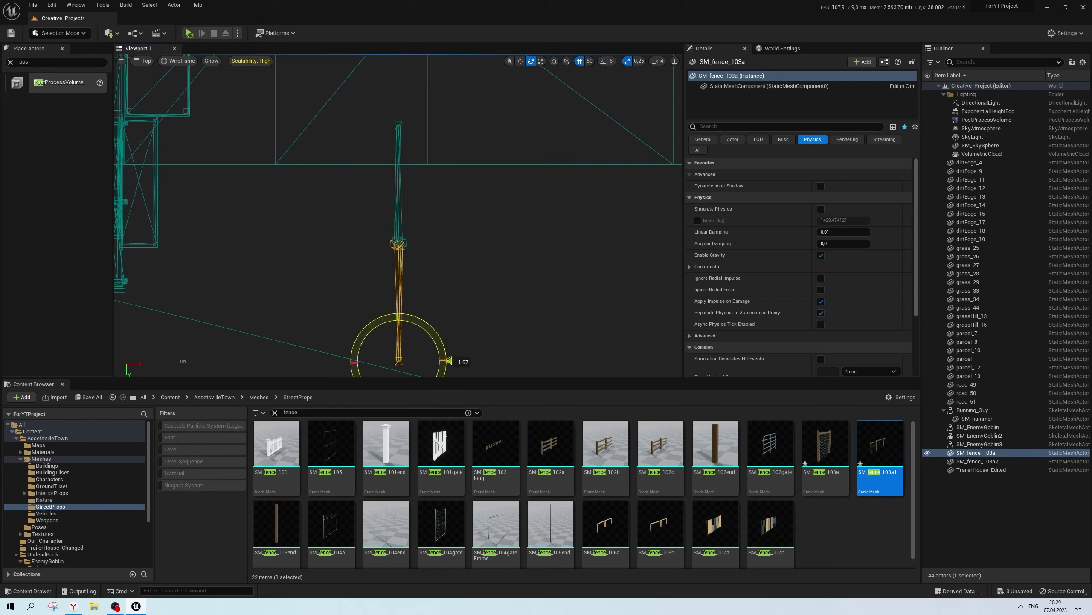
Select both fence panels and move the pair beside the house
{"action": "key", "text": "alt+g"}
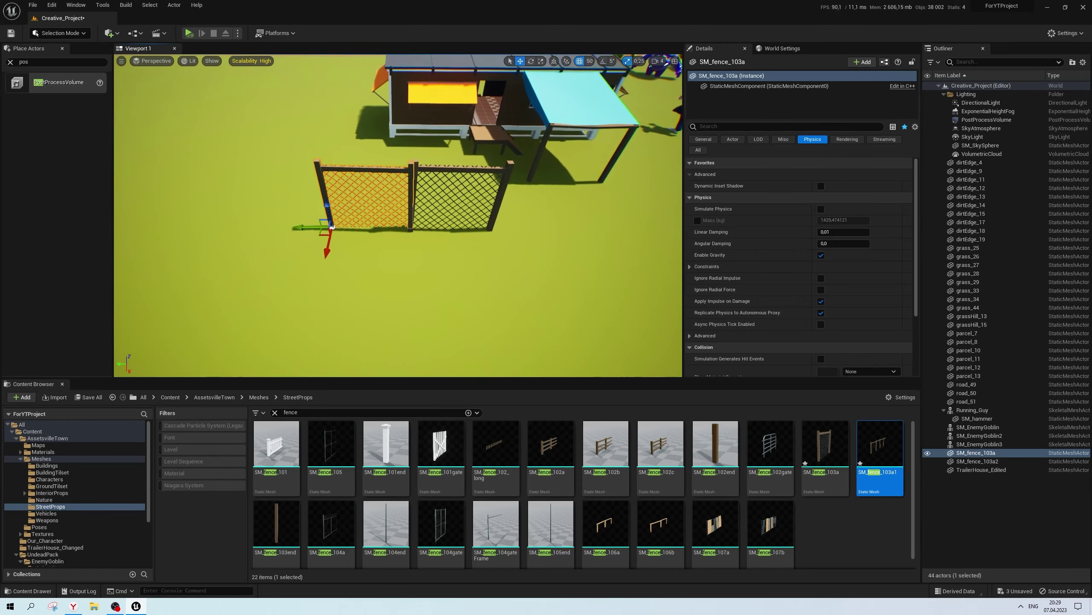
{"action": "key", "text": "w"}
{"action": "right_click_drag", "start_coordinate": [397, 215], "coordinate": [397, 130]}
{"action": "left_click", "coordinate": [394, 288]}
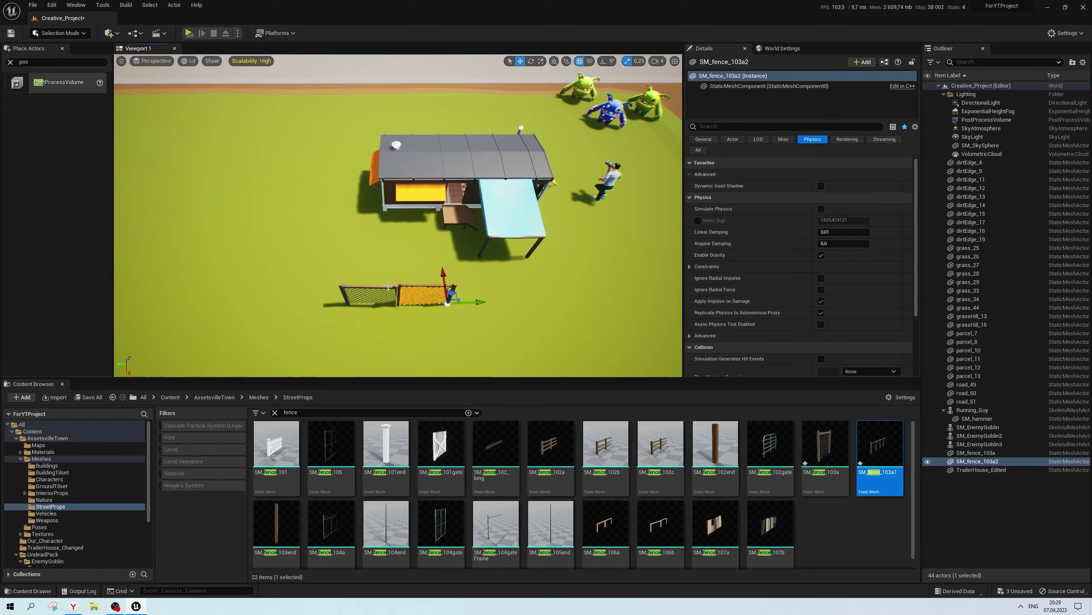
{"action": "left_click", "coordinate": [422, 295], "text": "ctrl"}
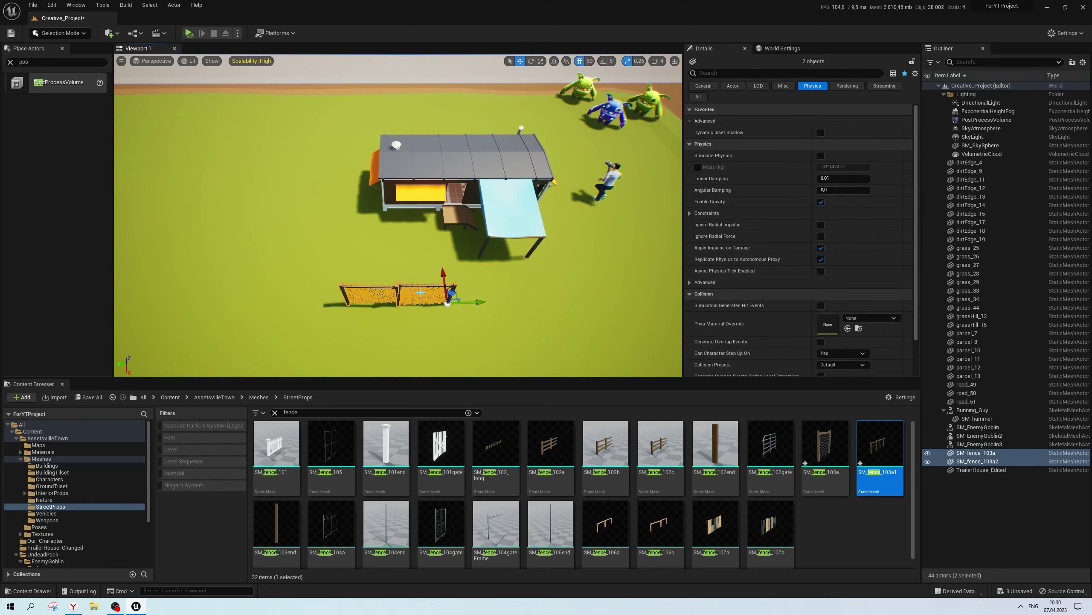
{"action": "key", "text": "alt+j"}
{"action": "scroll", "coordinate": [422, 287], "scroll_direction": "down", "scroll_amount": 3}
{"action": "scroll", "coordinate": [421, 288], "scroll_direction": "down", "scroll_amount": 2}
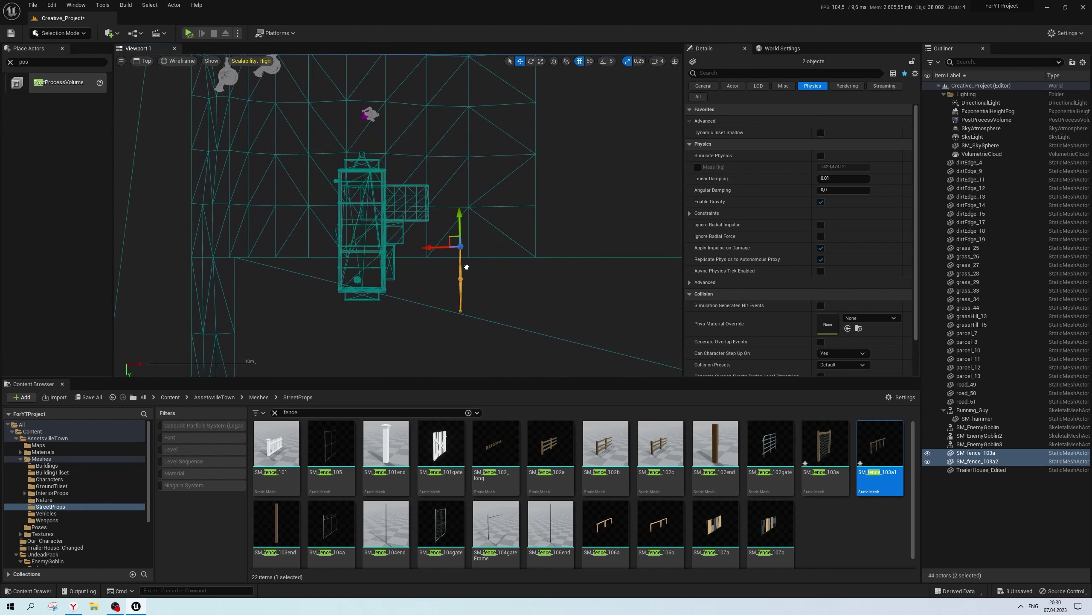
{"action": "right_click_drag", "start_coordinate": [467, 267], "coordinate": [446, 253]}
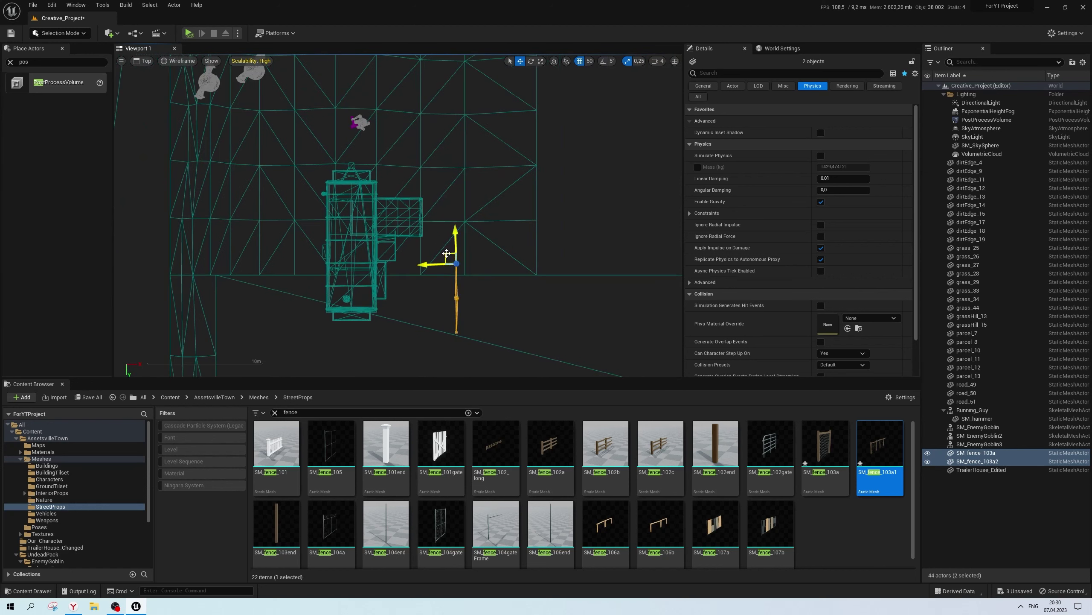
{"action": "mouse_move", "coordinate": [447, 253]}
{"action": "left_mouse_down"}
{"action": "mouse_move", "coordinate": [459, 264]}
{"action": "mouse_move", "coordinate": [465, 185]}
{"action": "left_mouse_up"}
Alt-drag the fence pair to duplicate it further down the fence line
{"action": "scroll", "coordinate": [444, 158], "scroll_direction": "up", "scroll_amount": 1}
{"action": "scroll", "coordinate": [444, 158], "scroll_direction": "up", "scroll_amount": 1}
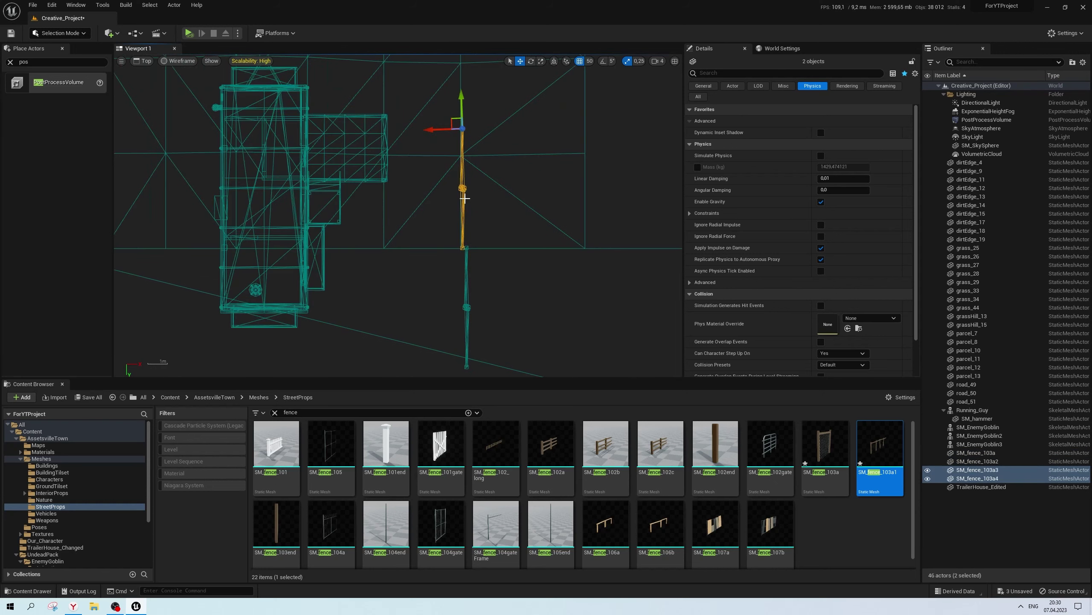
{"action": "scroll", "coordinate": [443, 158], "scroll_direction": "up", "scroll_amount": 2}
{"action": "scroll", "coordinate": [444, 158], "scroll_direction": "up", "scroll_amount": 1}
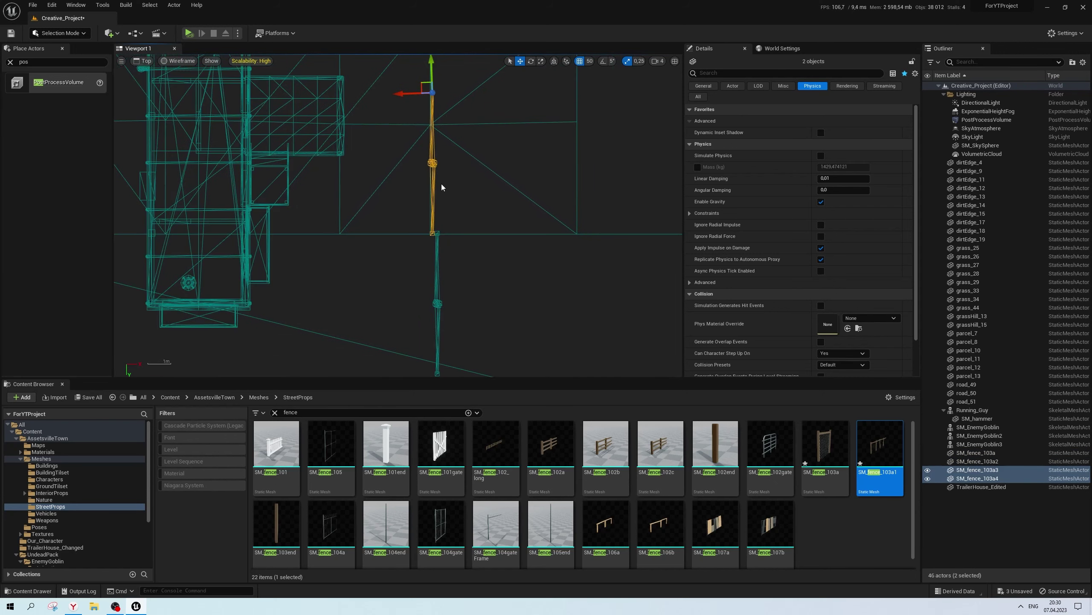
{"action": "mouse_move", "coordinate": [443, 200]}
{"action": "right_mouse_down"}
{"action": "mouse_move", "coordinate": [440, 129]}
{"action": "mouse_move", "coordinate": [434, 188]}
{"action": "right_mouse_up"}
{"action": "scroll", "coordinate": [434, 188], "scroll_direction": "down", "scroll_amount": 2}
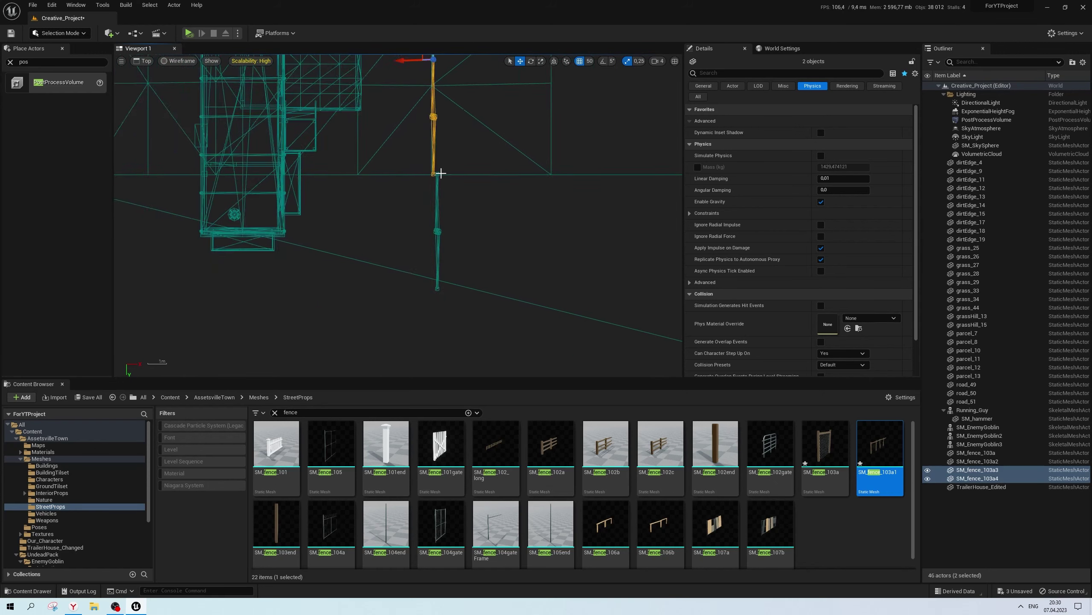
{"action": "scroll", "coordinate": [443, 185], "scroll_direction": "down", "scroll_amount": 2}
{"action": "scroll", "coordinate": [440, 202], "scroll_direction": "up", "scroll_amount": 3}
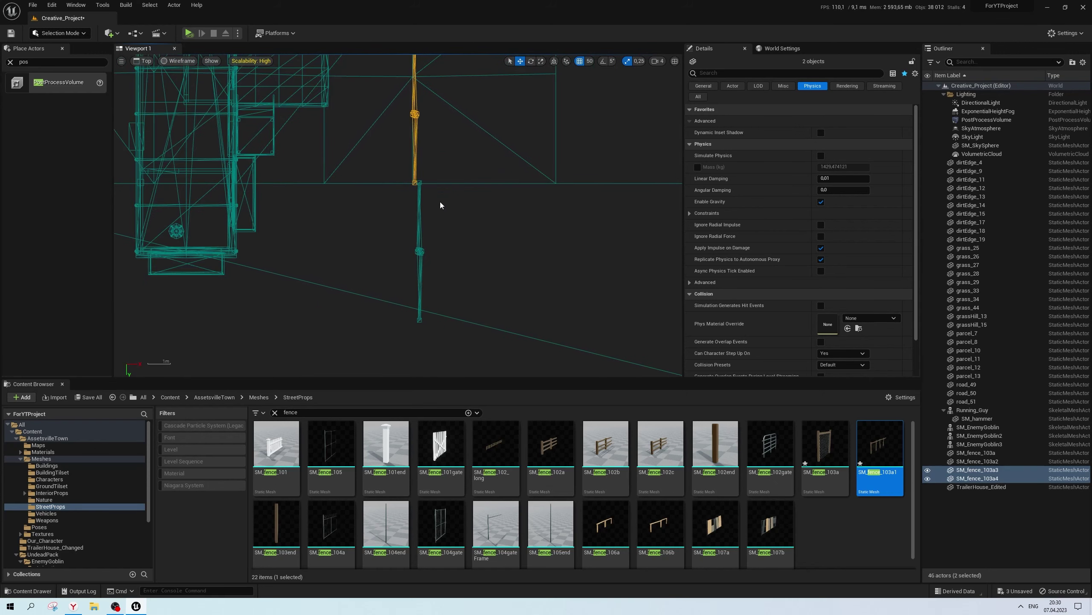
{"action": "scroll", "coordinate": [440, 201], "scroll_direction": "down", "scroll_amount": 3}
{"action": "scroll", "coordinate": [446, 214], "scroll_direction": "up", "scroll_amount": 2}
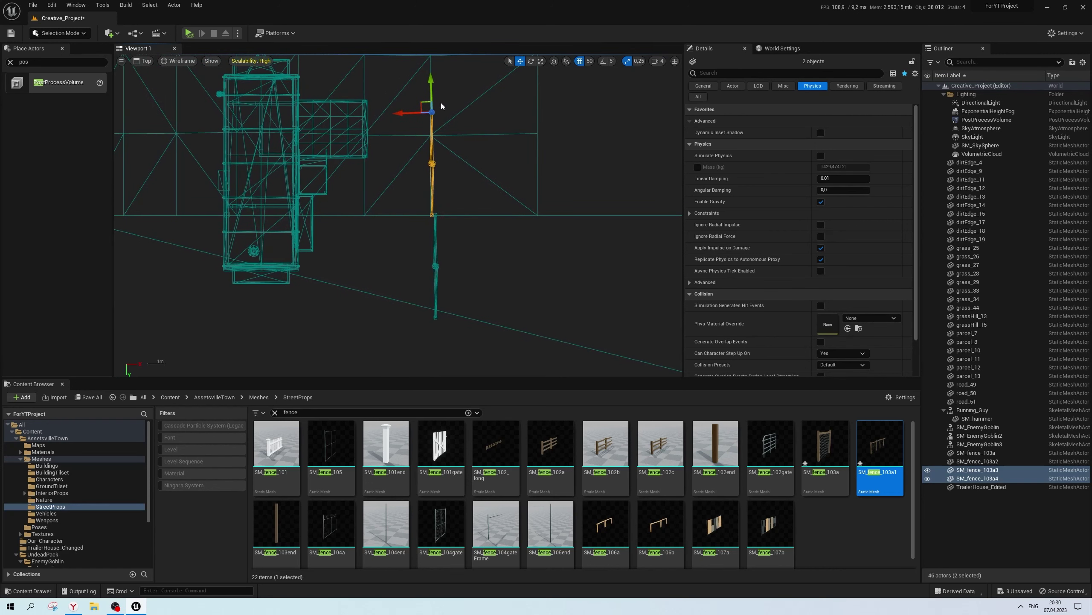
{"action": "left_click_drag", "start_coordinate": [431, 90], "coordinate": [437, 303], "text": "alt"}
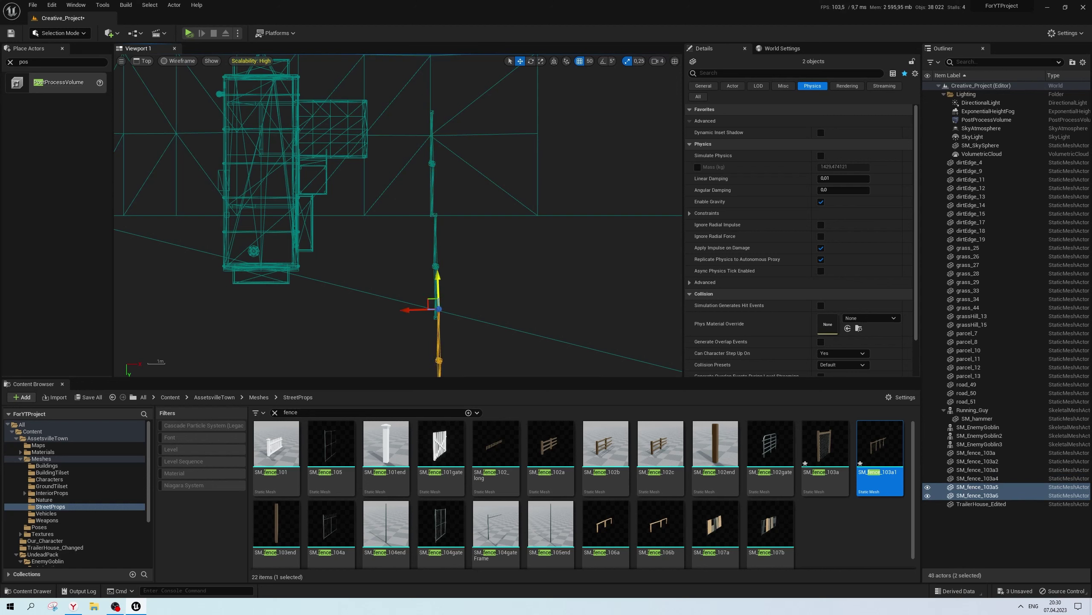
Check the fence joints, selecting the lower pair and then SM_fence_103a2
{"action": "left_click", "coordinate": [477, 228]}
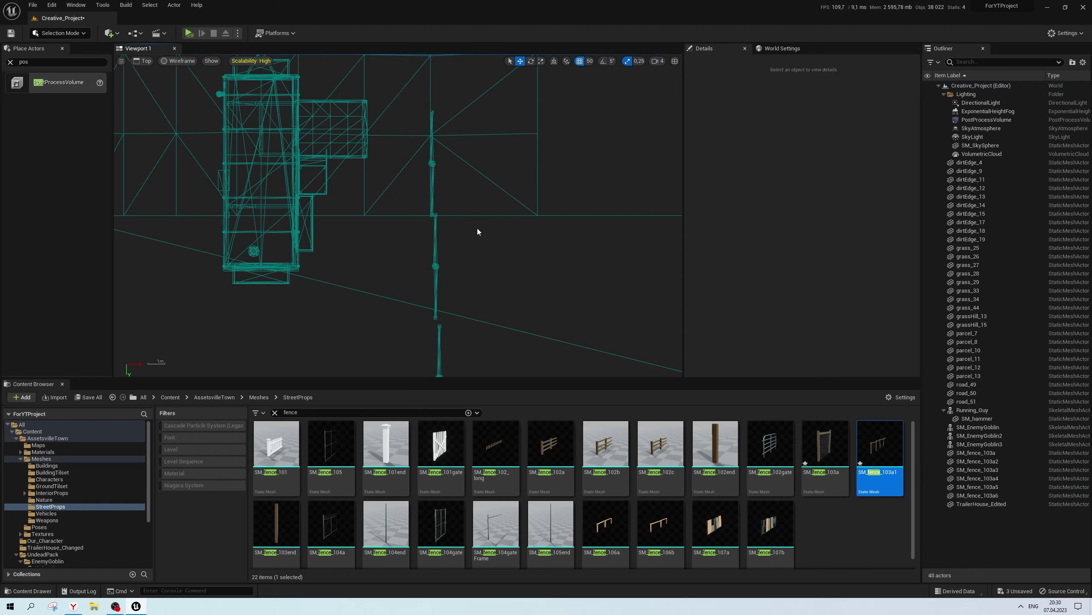
{"action": "right_click_drag", "start_coordinate": [477, 228], "coordinate": [412, 279]}
{"action": "left_click", "coordinate": [417, 272]}
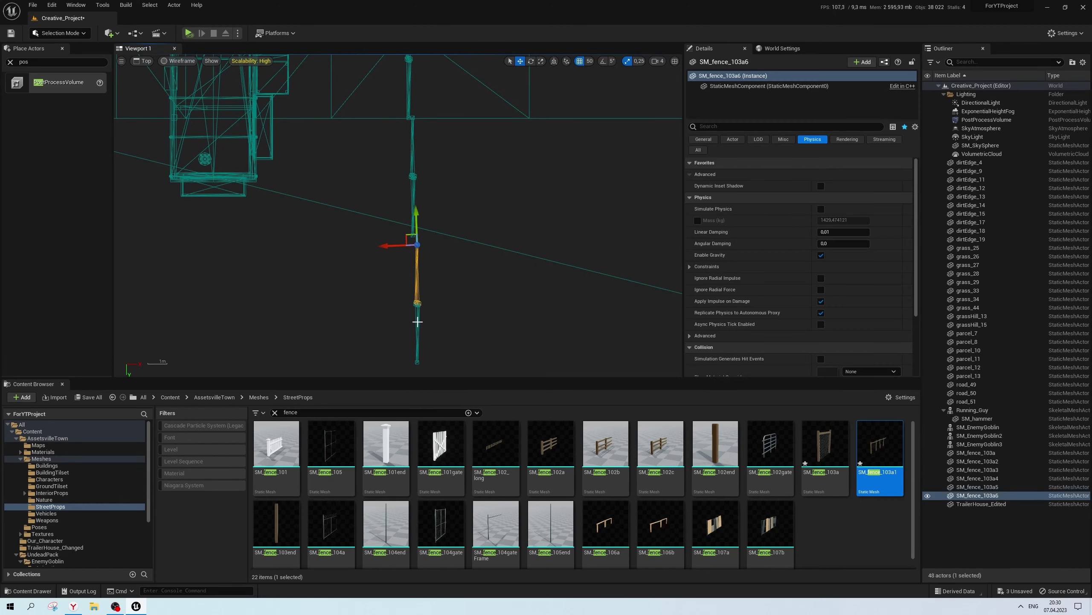
{"action": "right_click_drag", "start_coordinate": [429, 341], "coordinate": [422, 327]}
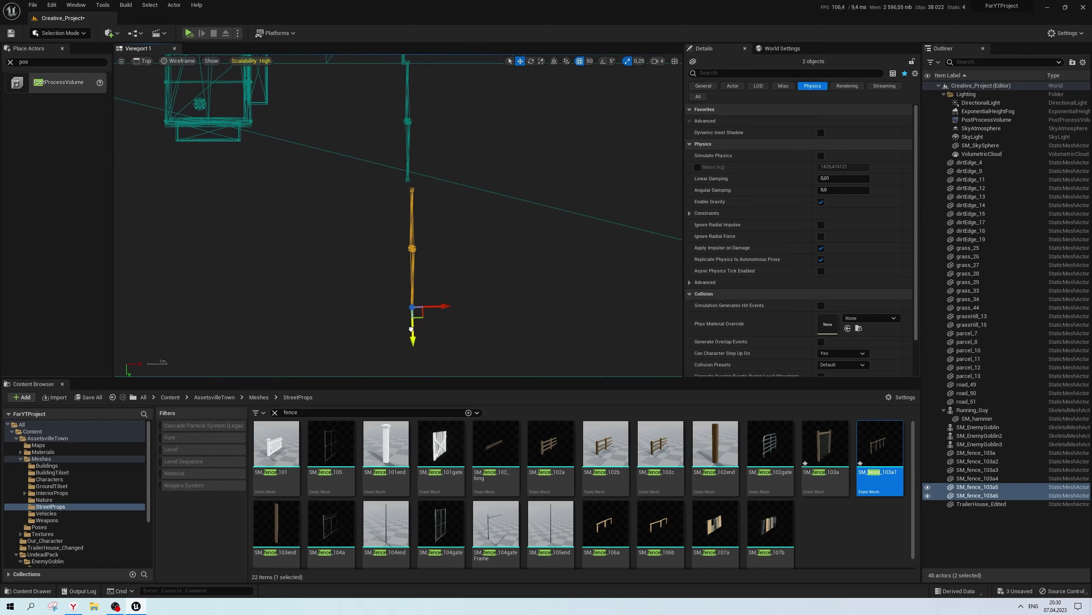
{"action": "right_click_drag", "start_coordinate": [434, 171], "coordinate": [439, 276]}
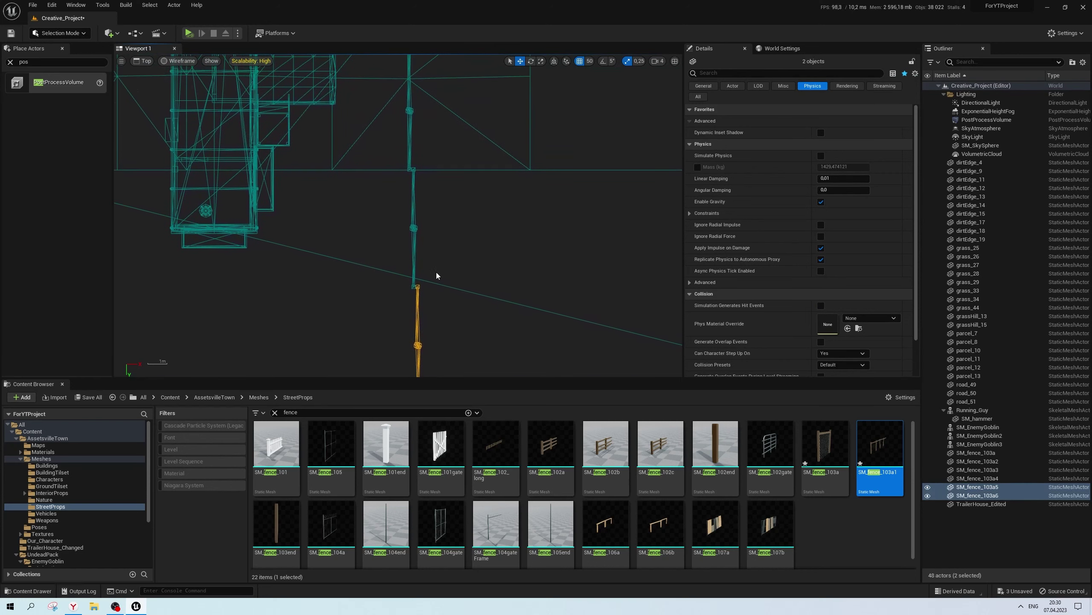
{"action": "left_click", "coordinate": [409, 176]}
{"action": "right_click_drag", "start_coordinate": [409, 177], "coordinate": [417, 179]}
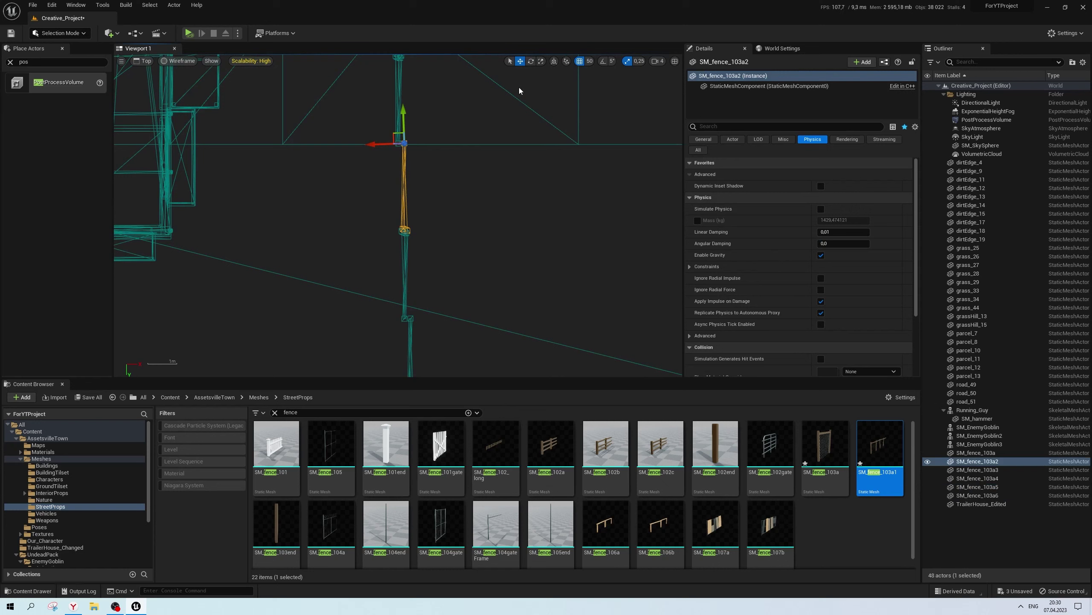
With grid snap off, rotate and nudge the fence pieces so they line up straight
{"action": "key", "text": "e"}
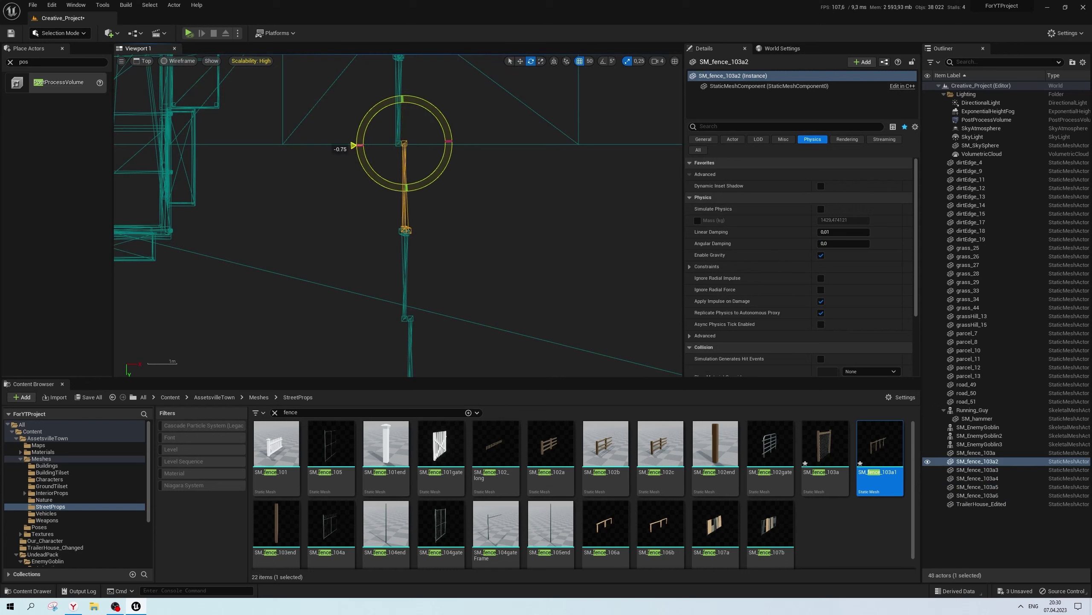
{"action": "key", "text": "w"}
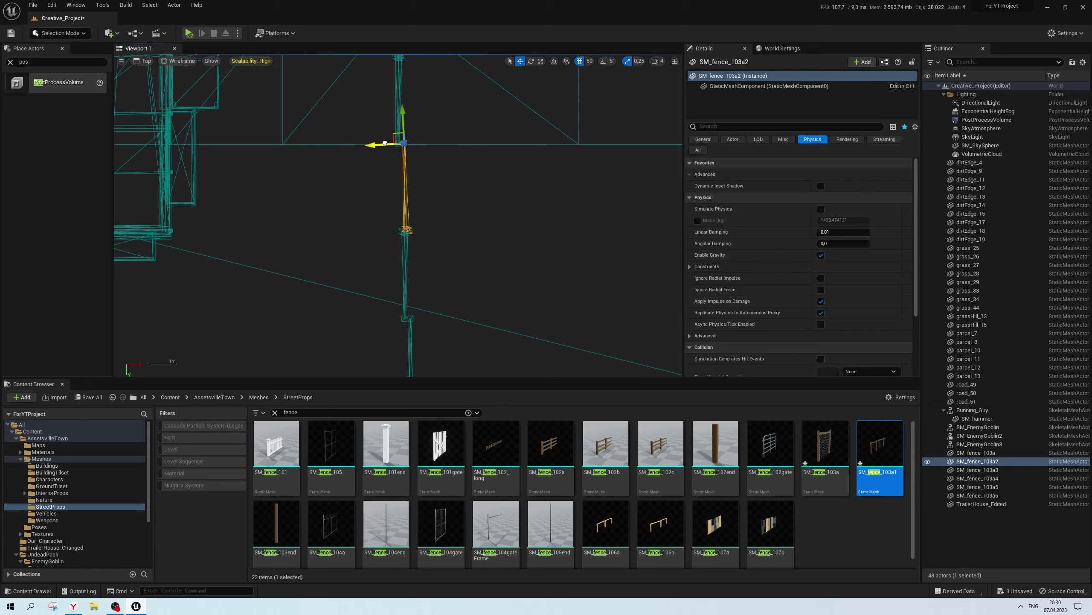
{"action": "left_click", "coordinate": [581, 63]}
{"action": "left_click_drag", "start_coordinate": [378, 146], "coordinate": [382, 146]}
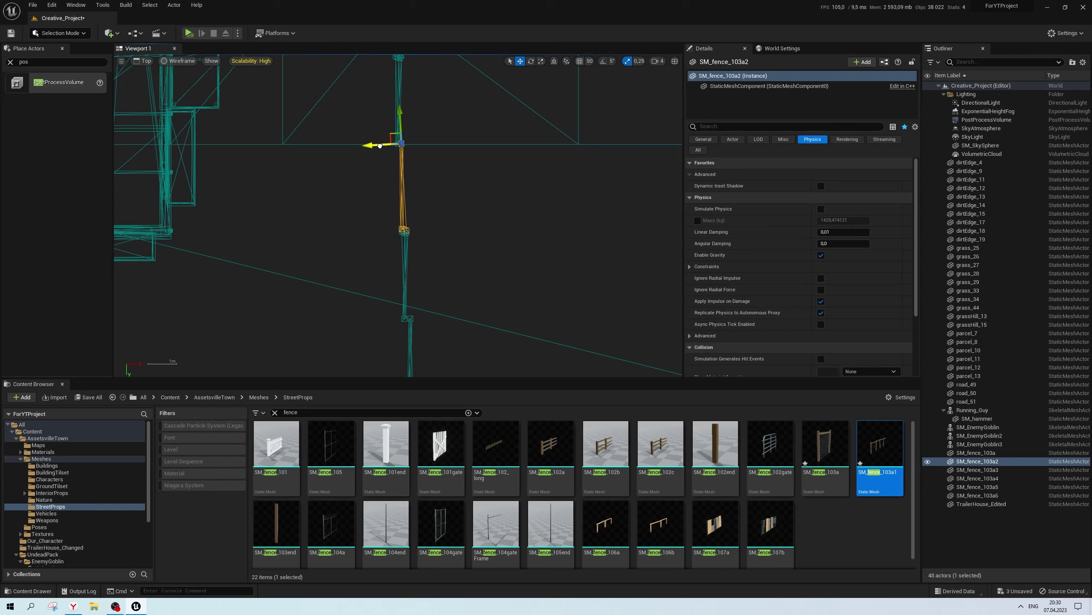
{"action": "right_click_drag", "start_coordinate": [382, 146], "coordinate": [425, 175]}
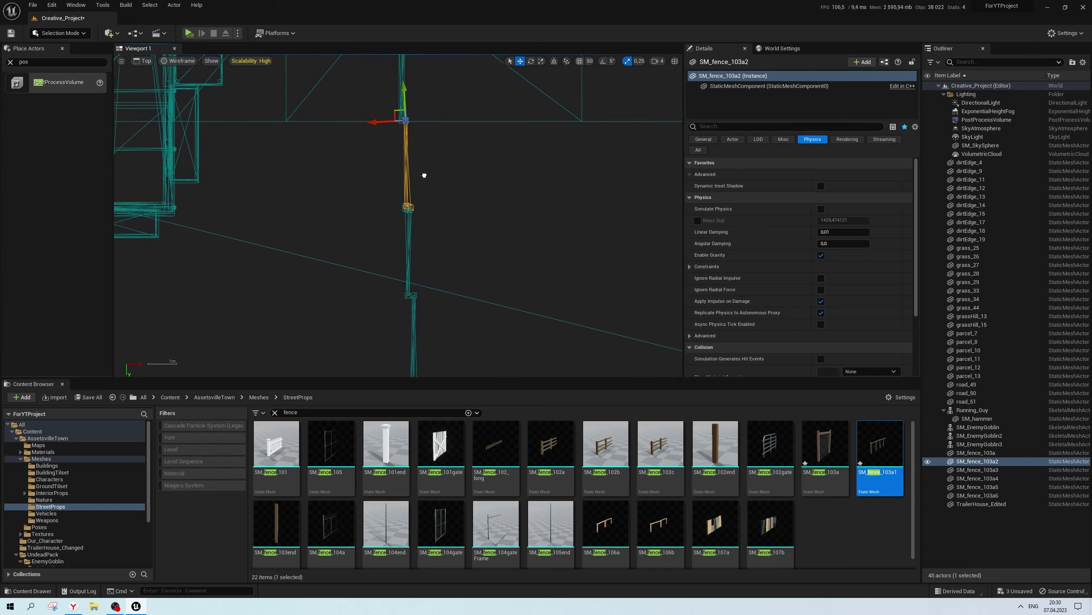
{"action": "left_click", "coordinate": [424, 251]}
{"action": "right_click_drag", "start_coordinate": [424, 251], "coordinate": [425, 304]}
{"action": "key", "text": "e"}
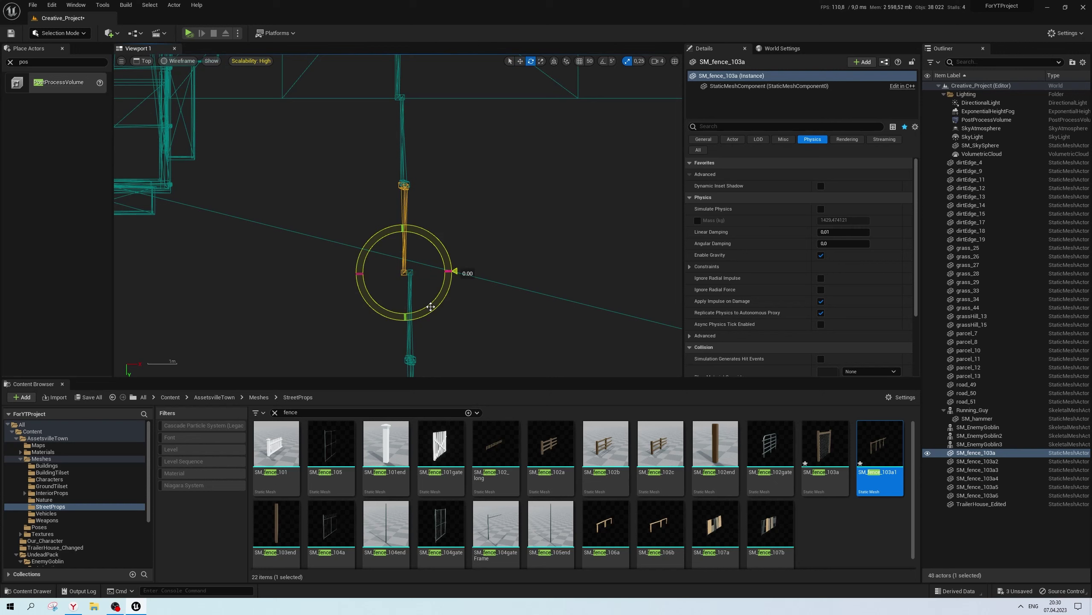
{"action": "left_click_drag", "start_coordinate": [432, 306], "coordinate": [430, 309]}
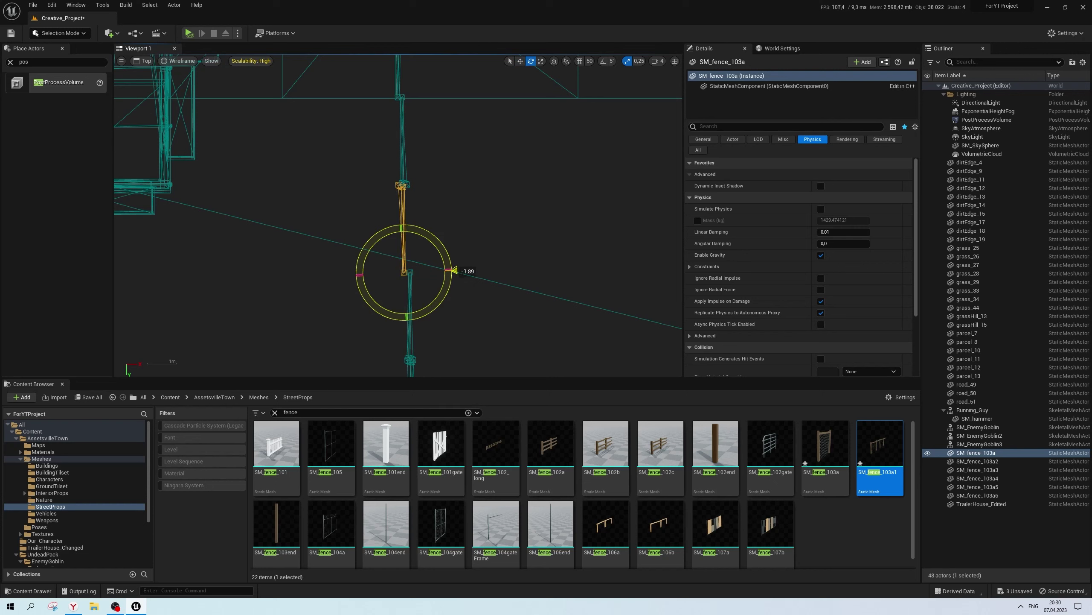
{"action": "key", "text": "w"}
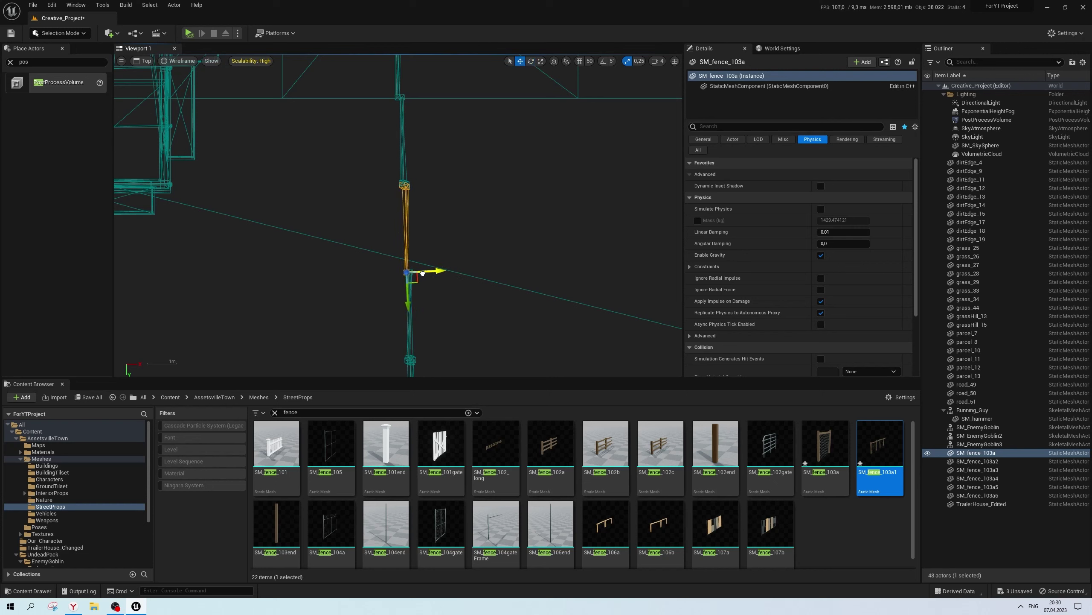
Delete the extra duplicated and leftover fence pieces
{"action": "scroll", "coordinate": [426, 253], "scroll_direction": "down", "scroll_amount": 2}
{"action": "left_click", "coordinate": [415, 293]}
{"action": "key", "text": "Delete"}
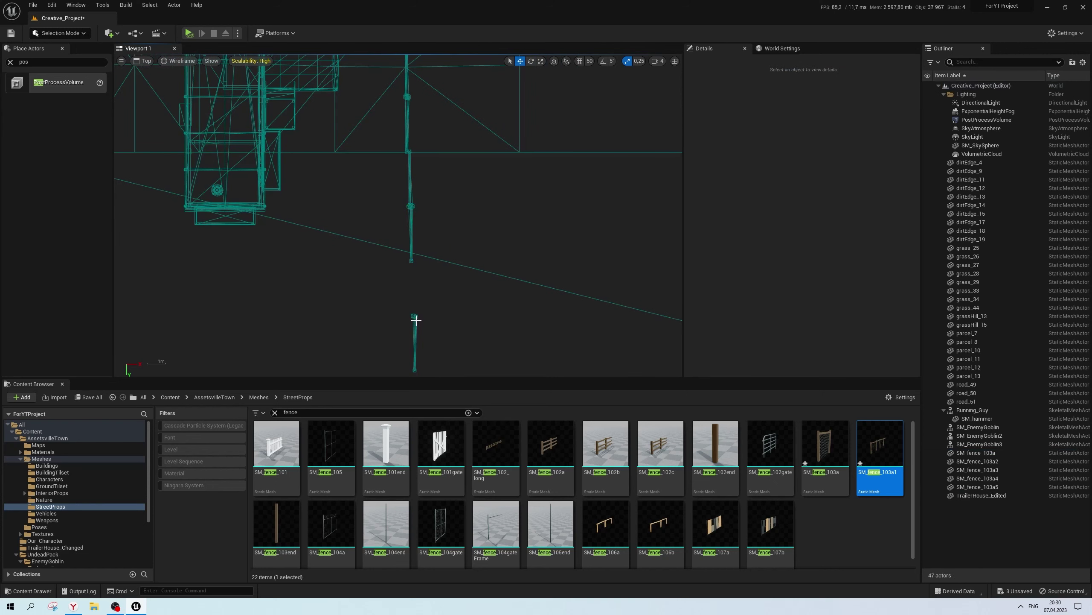
{"action": "left_click", "coordinate": [408, 156]}
{"action": "scroll", "coordinate": [419, 172], "scroll_direction": "up", "scroll_amount": 2}
{"action": "key", "text": "Delete"}
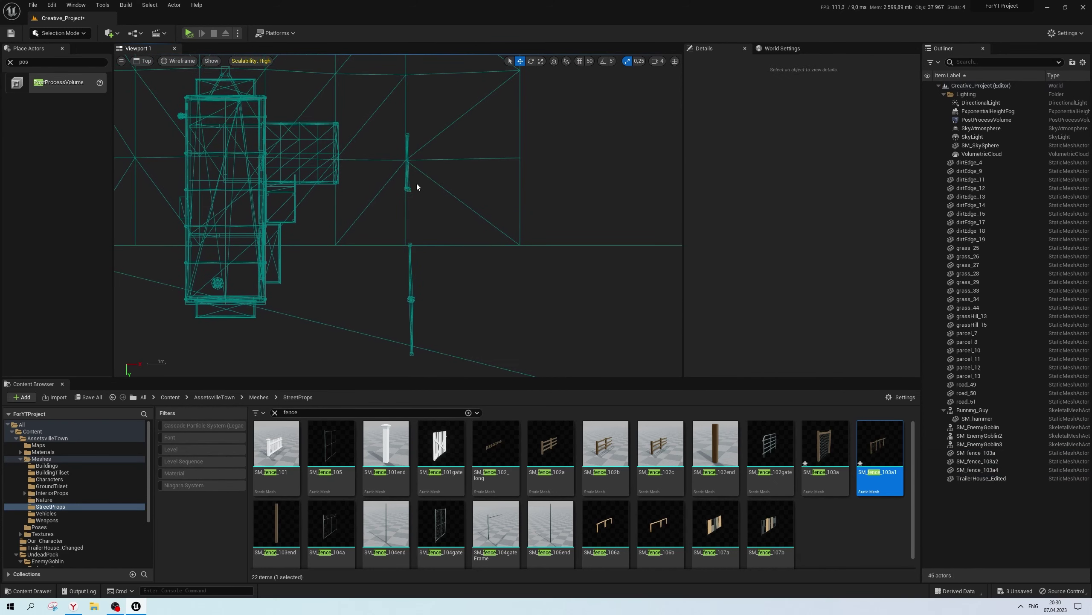
Re-enable grid snap and Alt-drag a copy of the remaining fence pair to extend the line downward
{"action": "right_click_drag", "start_coordinate": [406, 170], "coordinate": [437, 200]}
{"action": "scroll", "coordinate": [430, 201], "scroll_direction": "up", "scroll_amount": 2}
{"action": "left_click", "coordinate": [405, 203]}
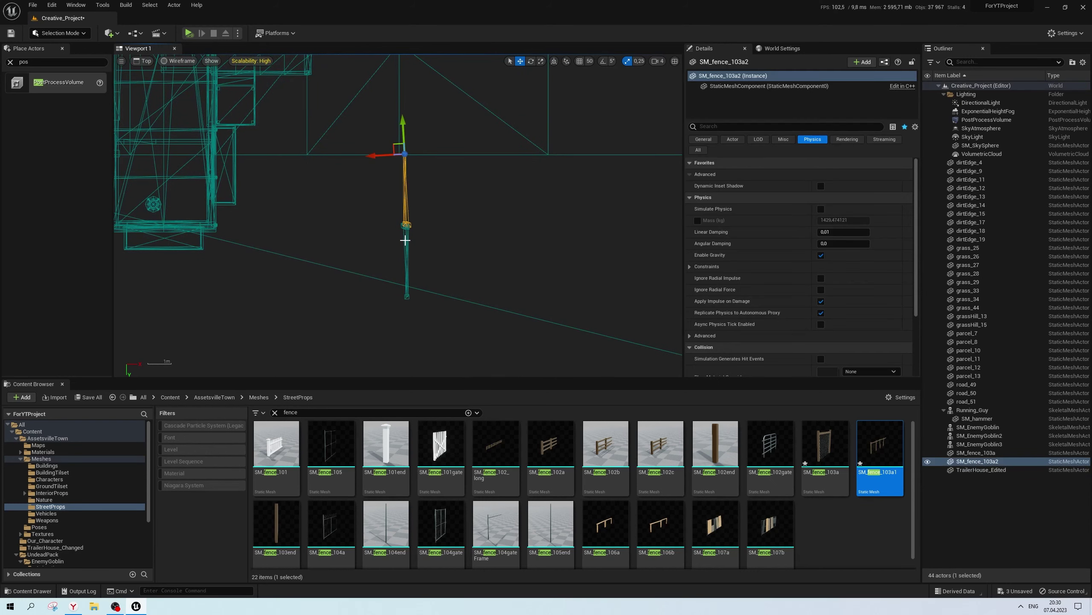
{"action": "left_click", "coordinate": [579, 61]}
{"action": "right_click_drag", "start_coordinate": [413, 130], "coordinate": [478, 200]}
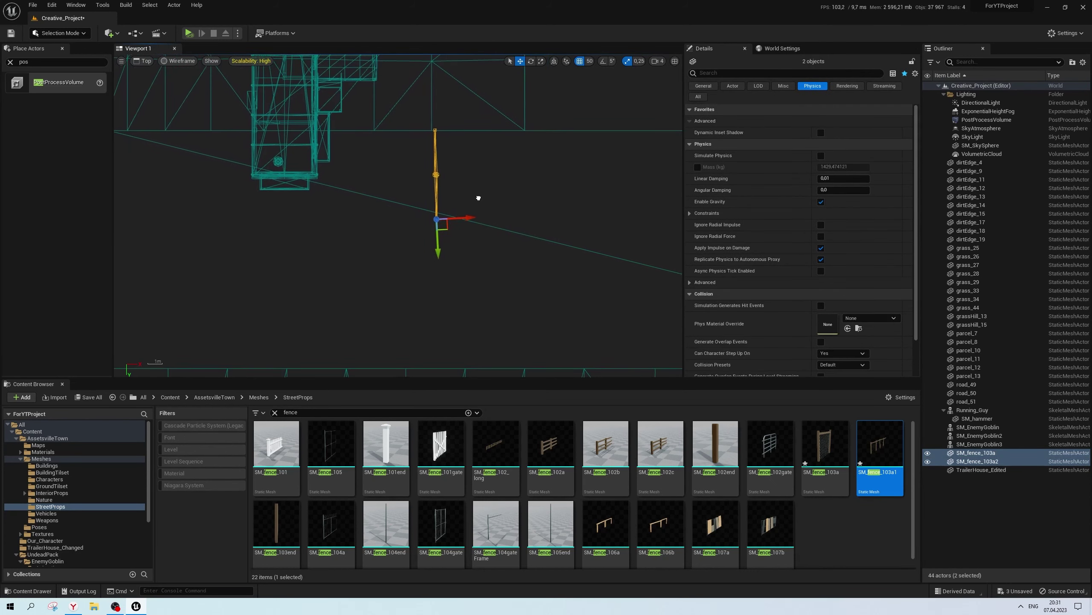
{"action": "key", "text": "ctrl+d"}
{"action": "key", "text": "ctrl+z"}
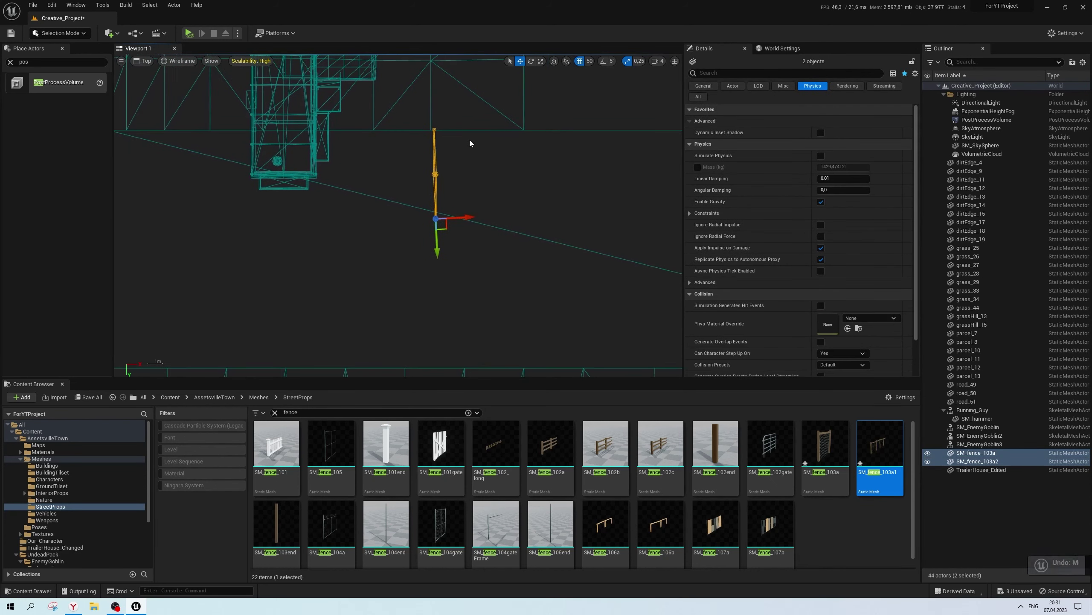
{"action": "left_click", "coordinate": [555, 61]}
{"action": "left_click_drag", "start_coordinate": [436, 236], "coordinate": [435, 323], "text": "alt"}
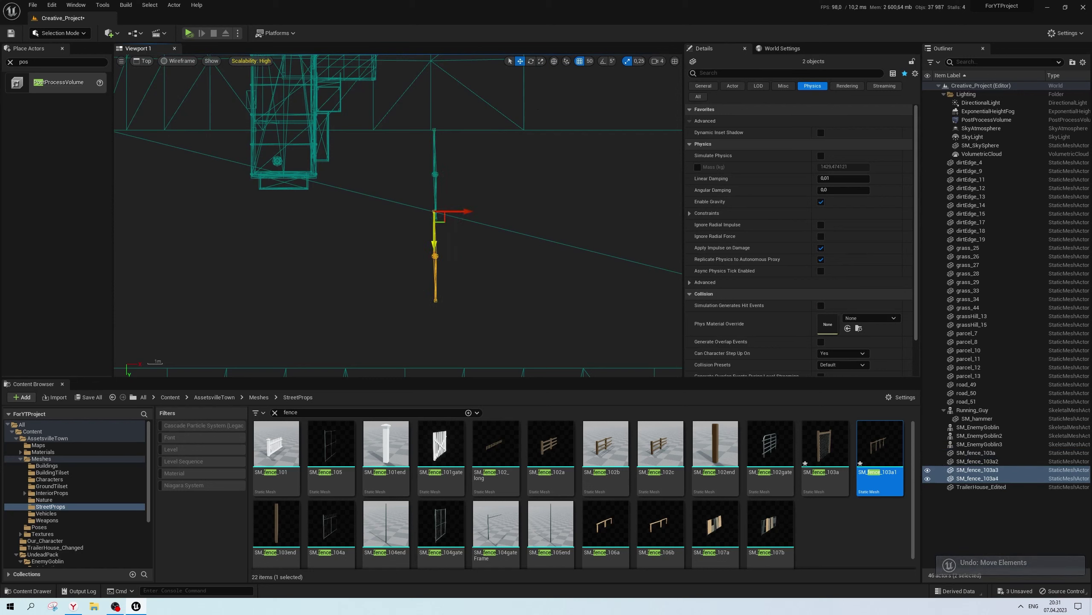
Deselect the fence and return to the lit Perspective view
{"action": "left_click", "coordinate": [514, 202]}
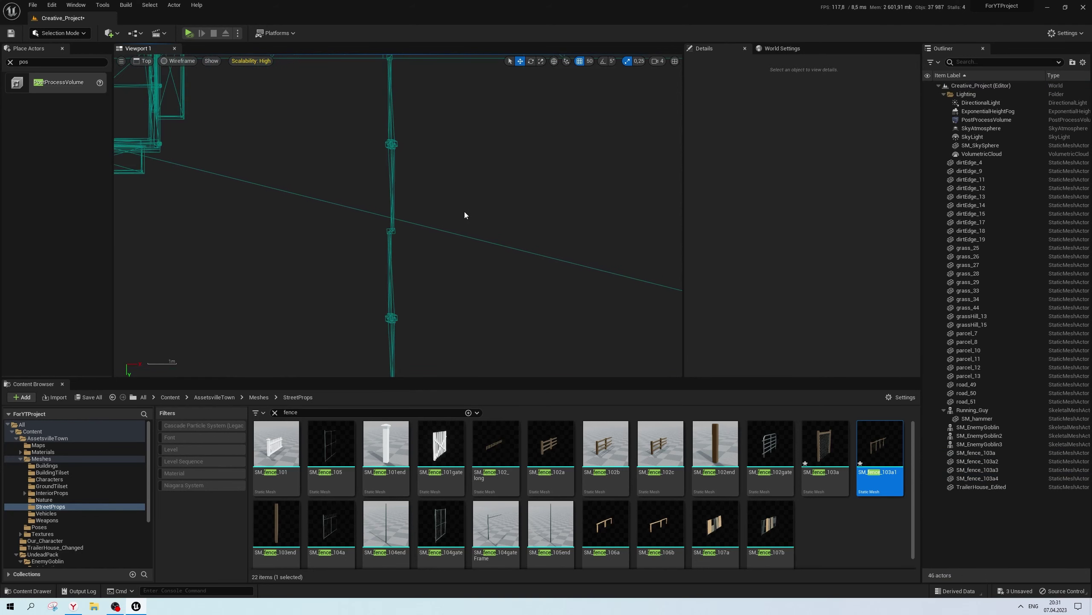
{"action": "right_click_drag", "start_coordinate": [514, 203], "coordinate": [455, 212]}
{"action": "key", "text": "alt+g"}
Switch to the top-down wireframe view (Alt+J) and frame the fence line
{"action": "scroll", "coordinate": [459, 228], "scroll_direction": "down", "scroll_amount": 5}
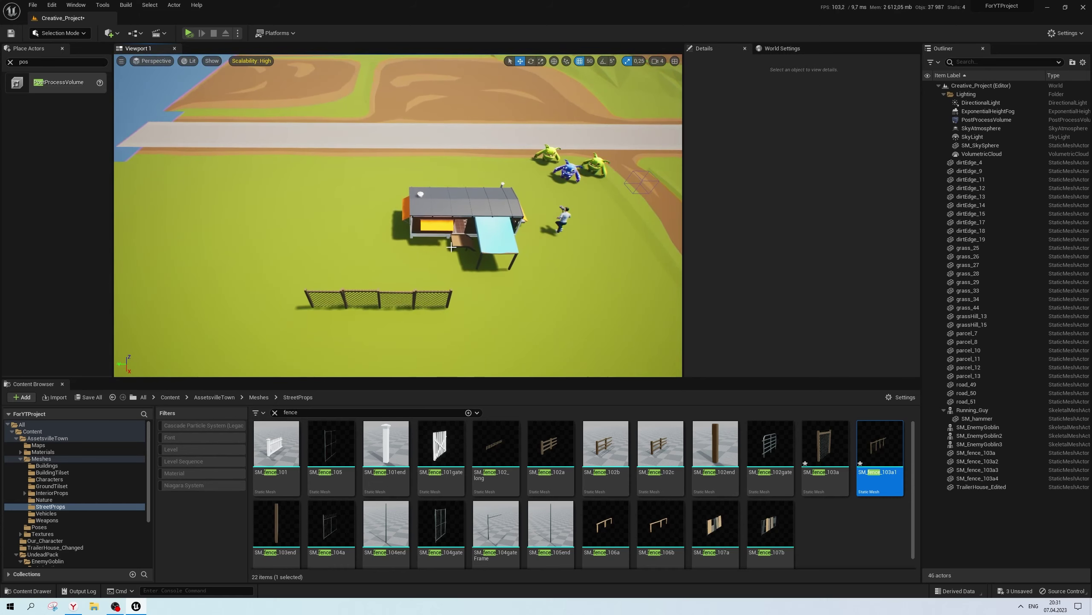
{"action": "right_click_drag", "start_coordinate": [462, 267], "coordinate": [463, 267]}
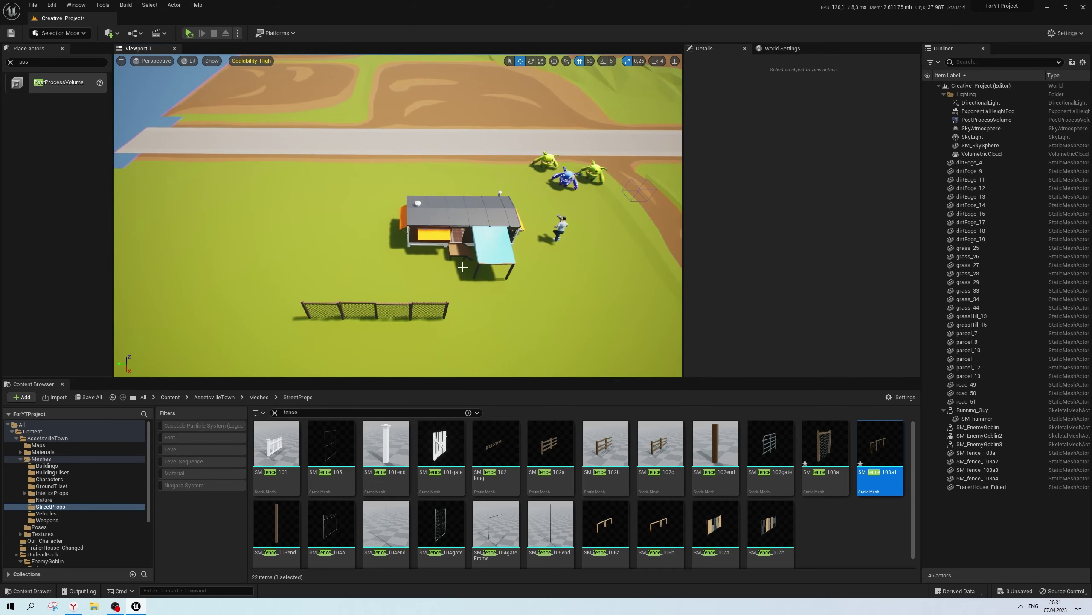
{"action": "key", "text": "alt+j"}
{"action": "scroll", "coordinate": [462, 268], "scroll_direction": "down", "scroll_amount": 3}
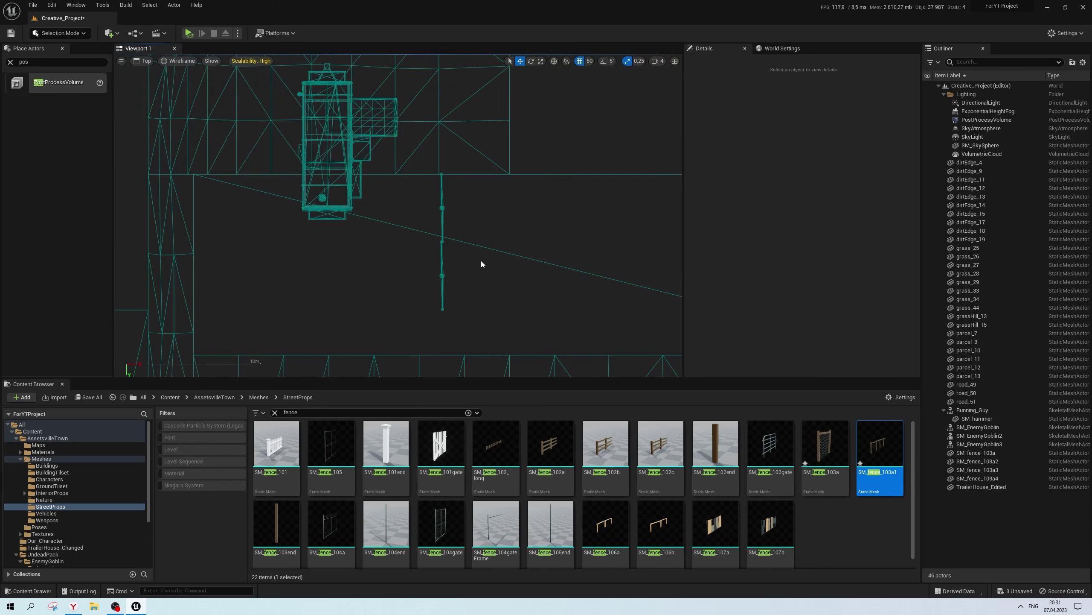
{"action": "scroll", "coordinate": [481, 260], "scroll_direction": "down", "scroll_amount": 2}
{"action": "scroll", "coordinate": [470, 257], "scroll_direction": "down", "scroll_amount": 2}
{"action": "scroll", "coordinate": [457, 267], "scroll_direction": "down", "scroll_amount": 2}
{"action": "right_click_drag", "start_coordinate": [456, 263], "coordinate": [471, 293]}
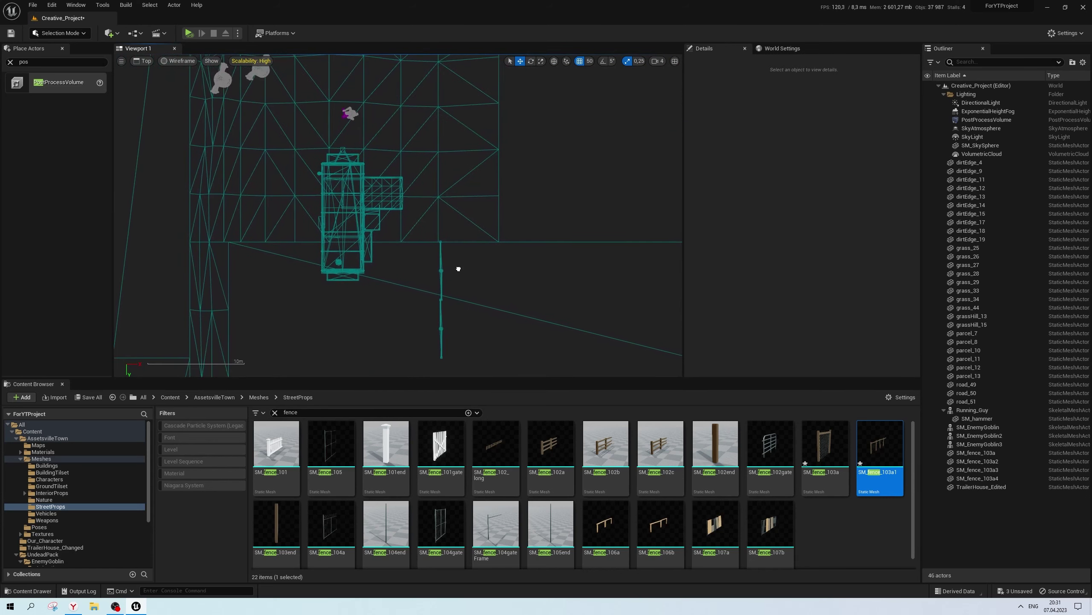
Alt-drag a copy of the SM_fence_103a4 pair along the side and nudge it to close the gap
{"action": "left_click", "coordinate": [472, 303]}
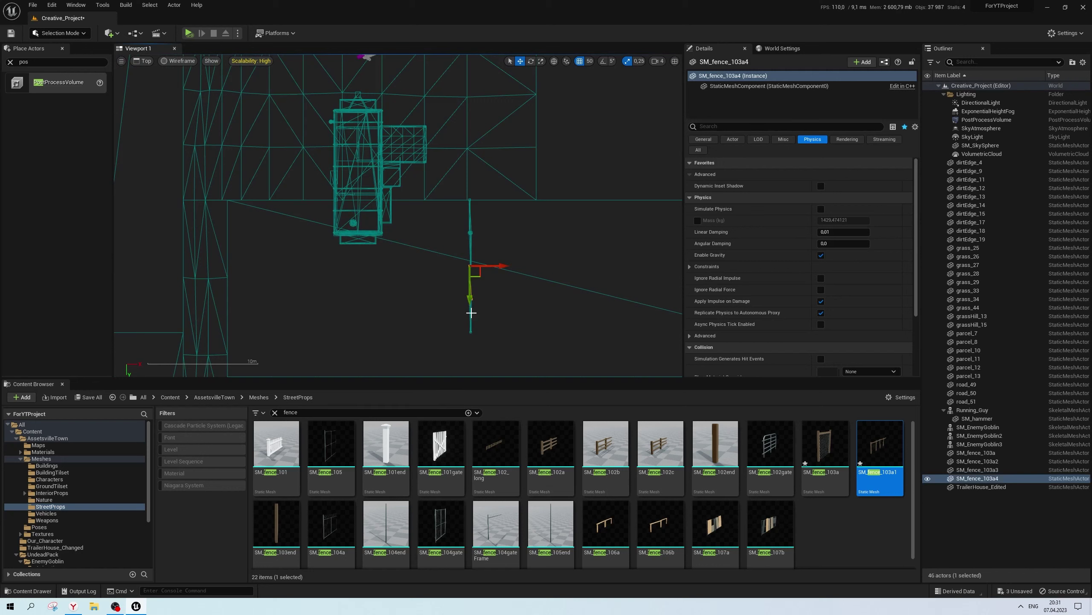
{"action": "left_click", "coordinate": [471, 314], "text": "ctrl"}
{"action": "left_click_drag", "start_coordinate": [470, 354], "coordinate": [471, 161], "text": "alt"}
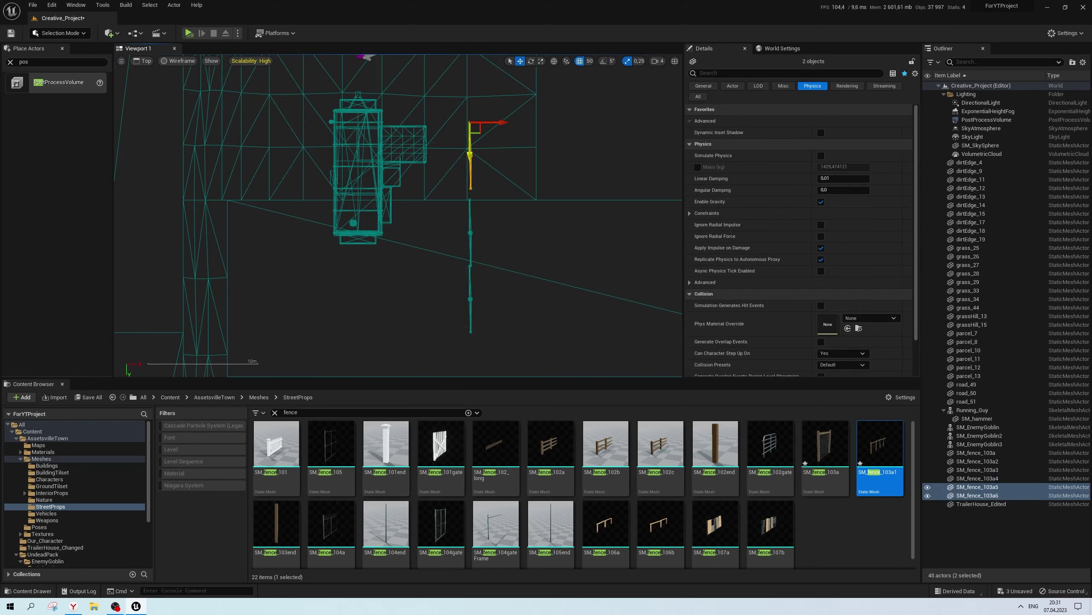
{"action": "left_click", "coordinate": [471, 171]}
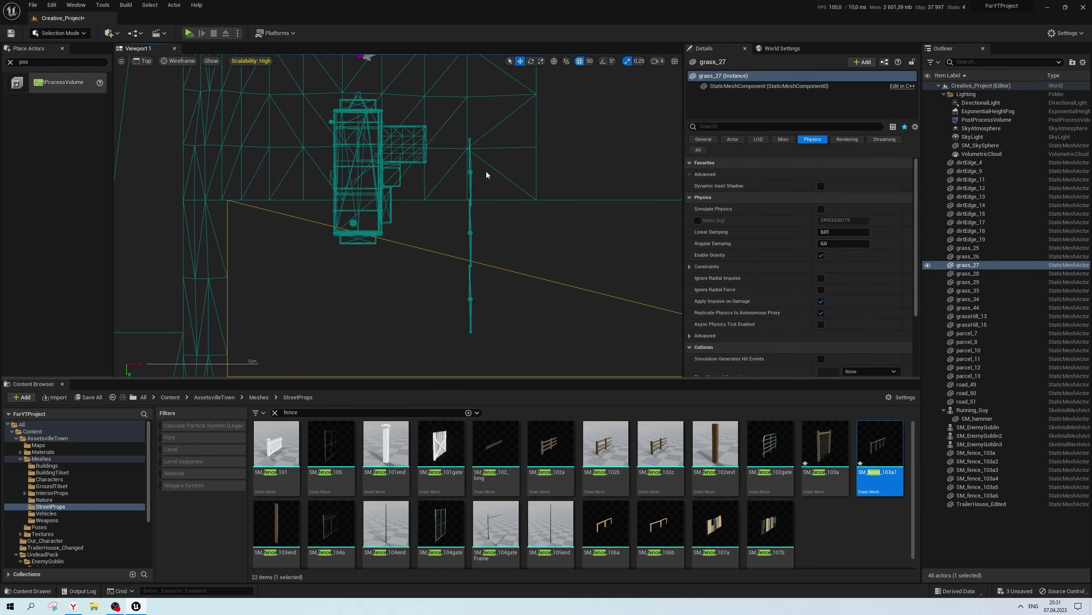
{"action": "scroll", "coordinate": [471, 181], "scroll_direction": "up", "scroll_amount": 3}
{"action": "left_click", "coordinate": [467, 162], "text": "ctrl"}
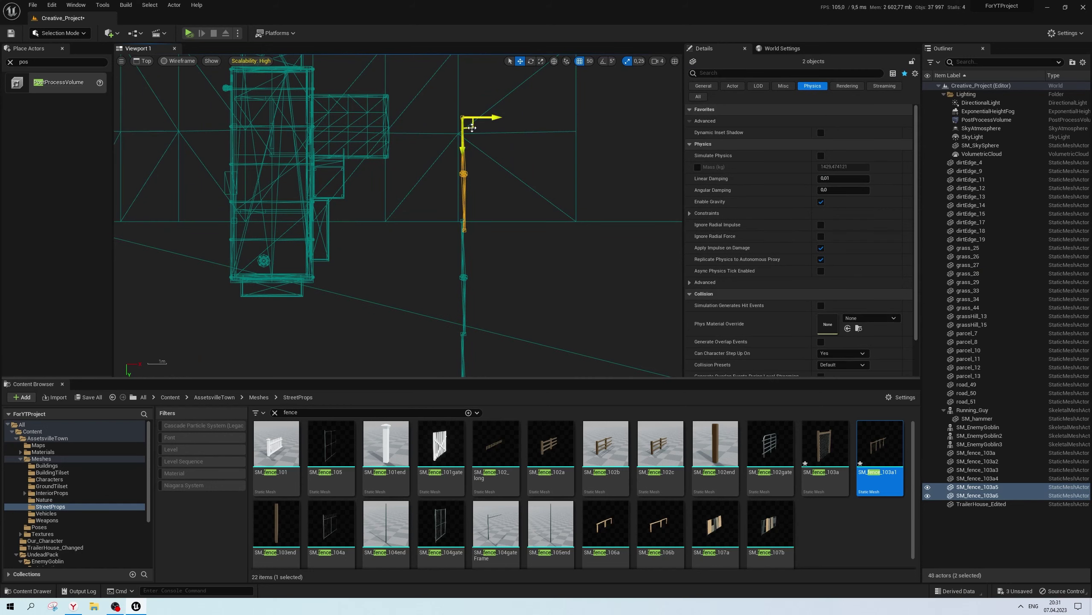
{"action": "left_click_drag", "start_coordinate": [472, 127], "coordinate": [472, 117]}
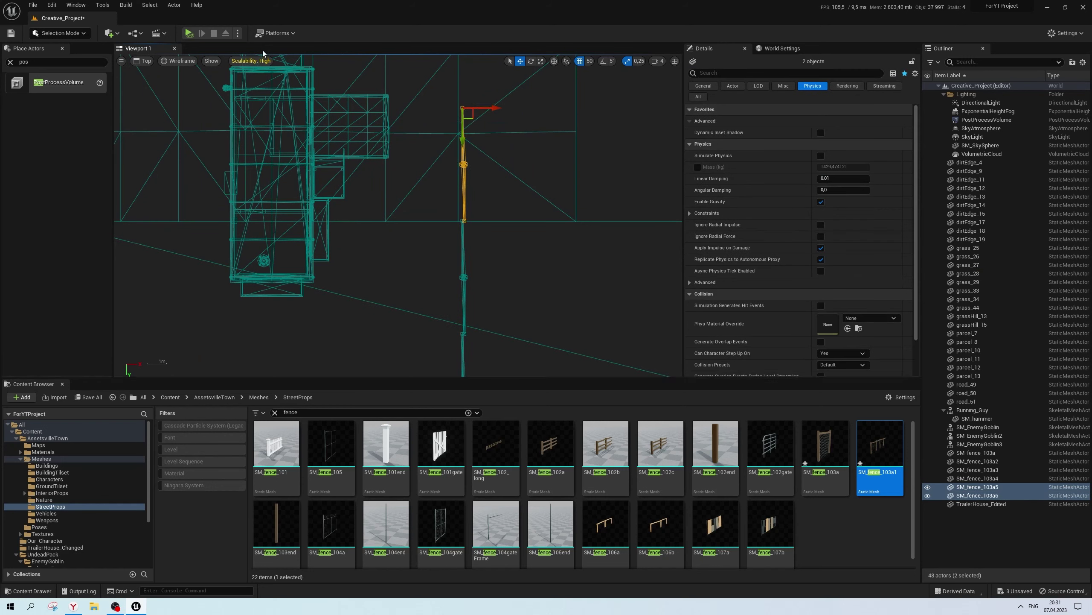
Check the fence join in Unlit mode, return to Wireframe, and copy another pair along the side
{"action": "left_click", "coordinate": [183, 61]}
{"action": "left_click", "coordinate": [180, 91]}
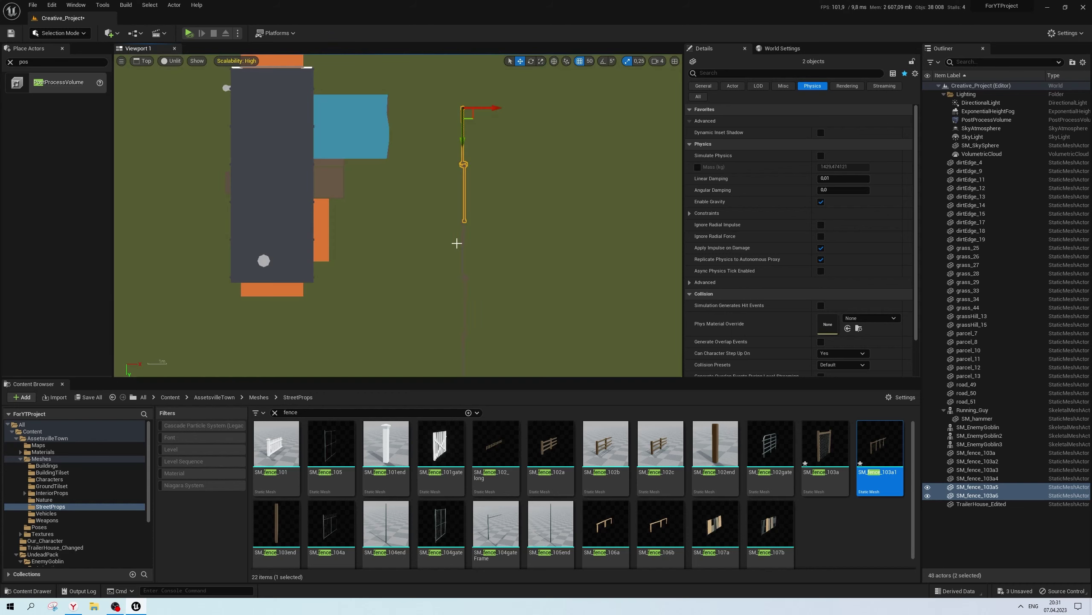
{"action": "scroll", "coordinate": [484, 221], "scroll_direction": "up", "scroll_amount": 2}
{"action": "left_click", "coordinate": [181, 61]}
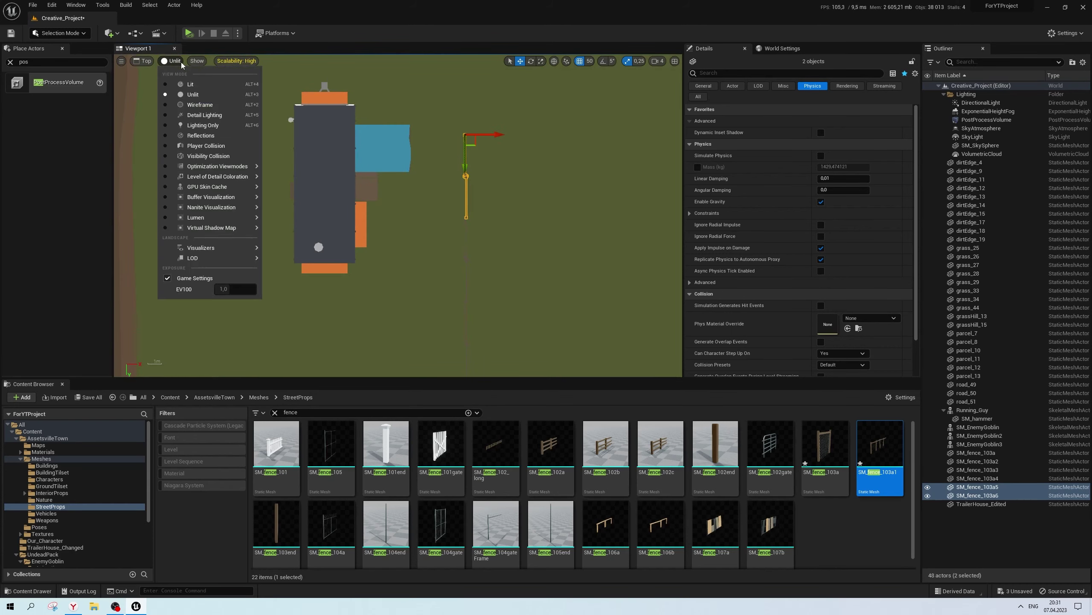
{"action": "left_click", "coordinate": [188, 105]}
{"action": "scroll", "coordinate": [484, 257], "scroll_direction": "down", "scroll_amount": 1}
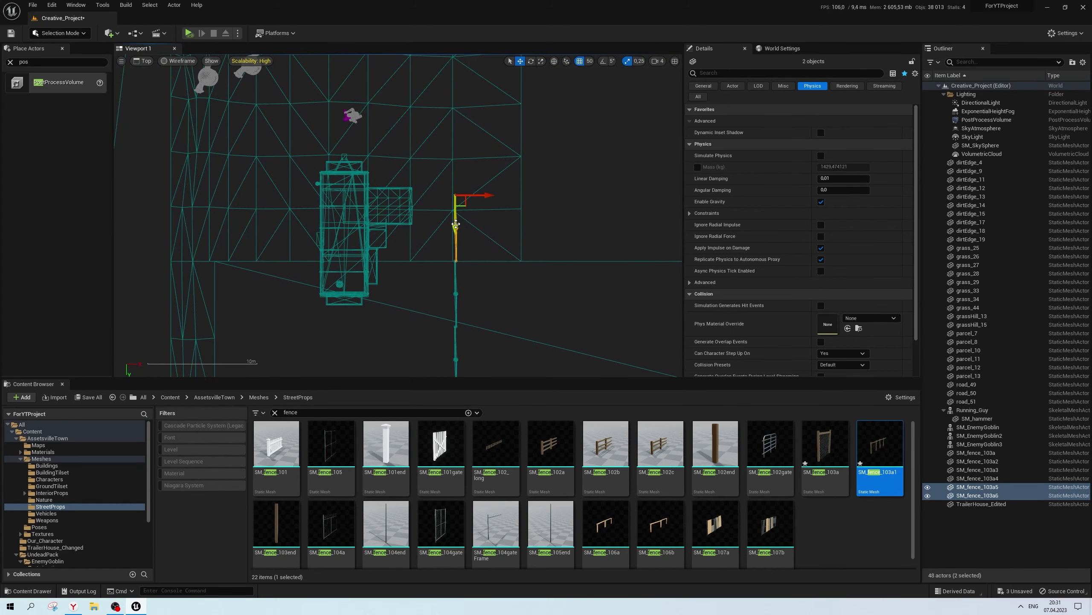
{"action": "left_click_drag", "start_coordinate": [455, 224], "coordinate": [455, 136], "text": "alt"}
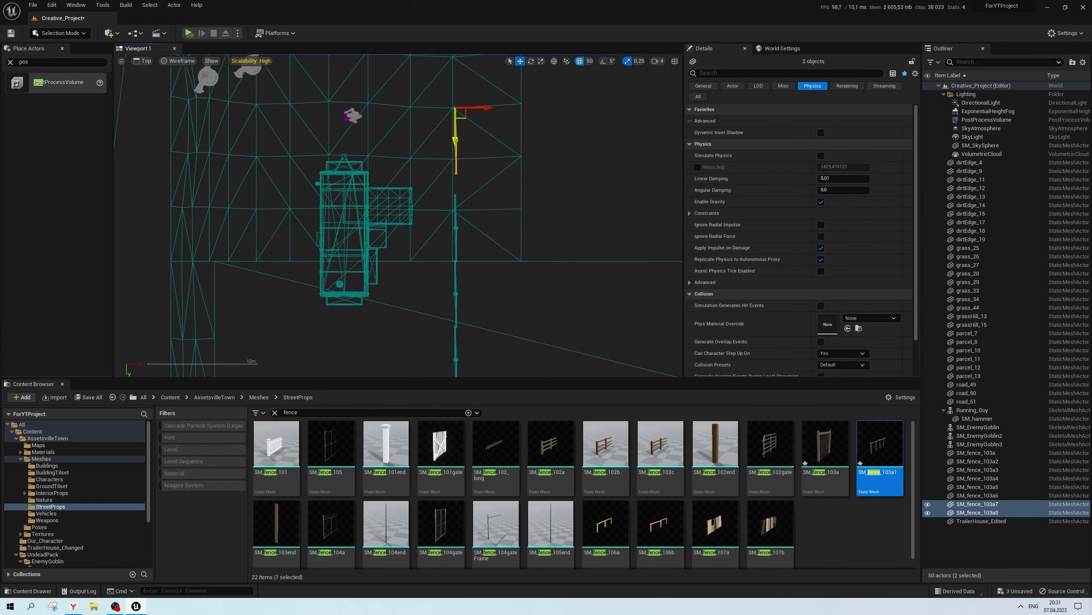
Recentre the view on the house and select the bottom fence piece SM_fence_103a3
{"action": "left_click", "coordinate": [506, 273]}
{"action": "right_click_drag", "start_coordinate": [506, 273], "coordinate": [516, 242]}
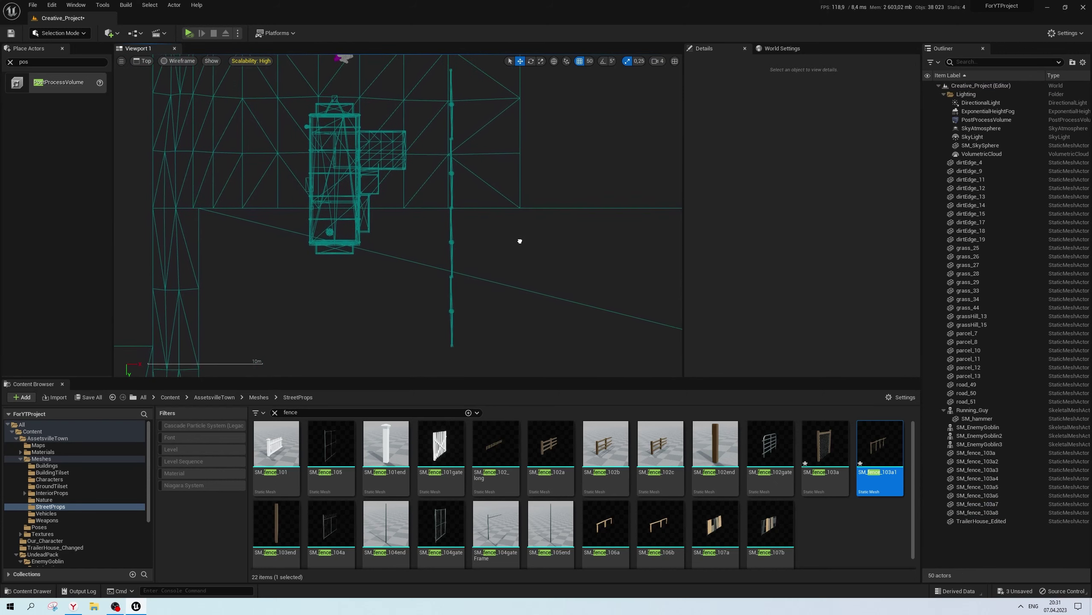
{"action": "scroll", "coordinate": [509, 243], "scroll_direction": "down", "scroll_amount": 1}
{"action": "scroll", "coordinate": [499, 261], "scroll_direction": "down", "scroll_amount": 1}
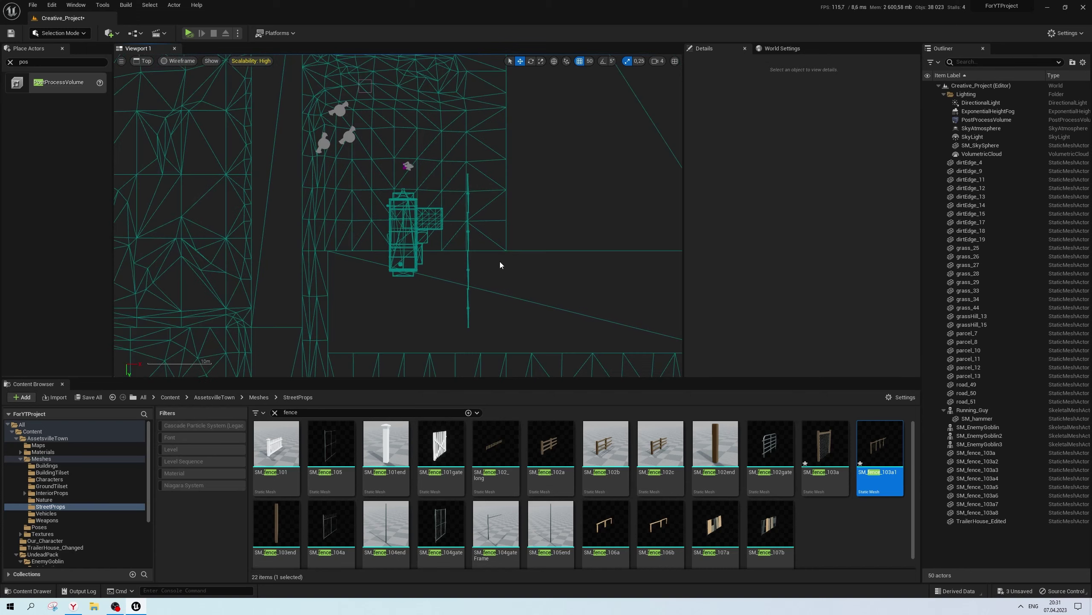
{"action": "right_click_drag", "start_coordinate": [499, 261], "coordinate": [494, 273]}
{"action": "scroll", "coordinate": [494, 275], "scroll_direction": "up", "scroll_amount": 1}
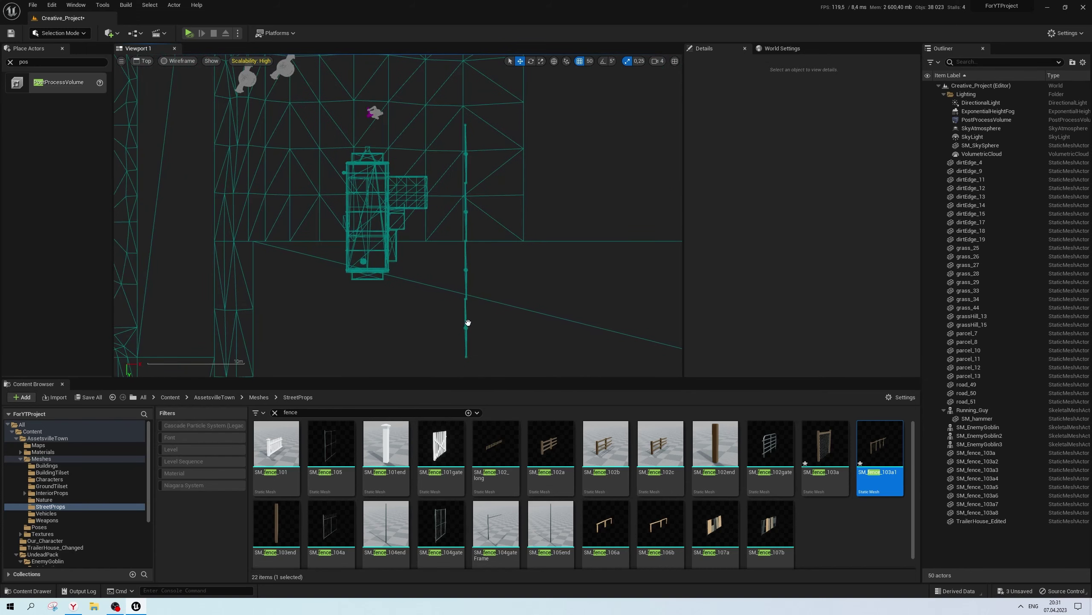
{"action": "right_click_drag", "start_coordinate": [467, 321], "coordinate": [479, 298]}
{"action": "left_click", "coordinate": [479, 322]}
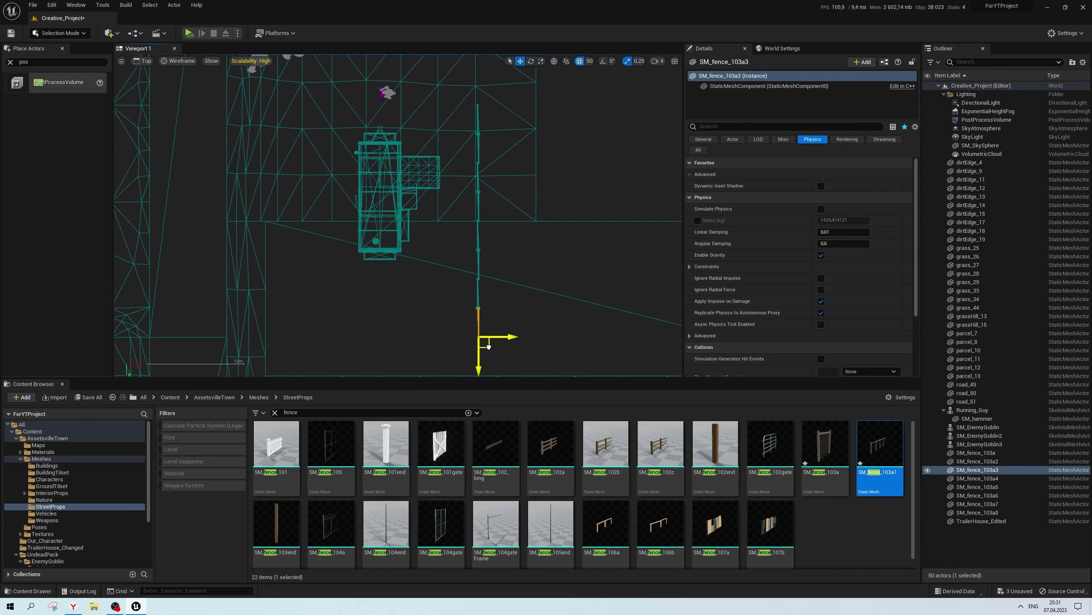
{"action": "scroll", "coordinate": [482, 340], "scroll_direction": "up", "scroll_amount": 2}
Rotate SM_fence_103a3 exactly -90° with angle snap and move it to the fence's bottom end
{"action": "key", "text": "e"}
{"action": "mouse_move", "coordinate": [467, 295]}
{"action": "left_mouse_down"}
{"action": "mouse_move", "coordinate": [461, 262]}
{"action": "mouse_move", "coordinate": [425, 239]}
{"action": "left_mouse_up"}
{"action": "key", "text": "ctrl+z"}
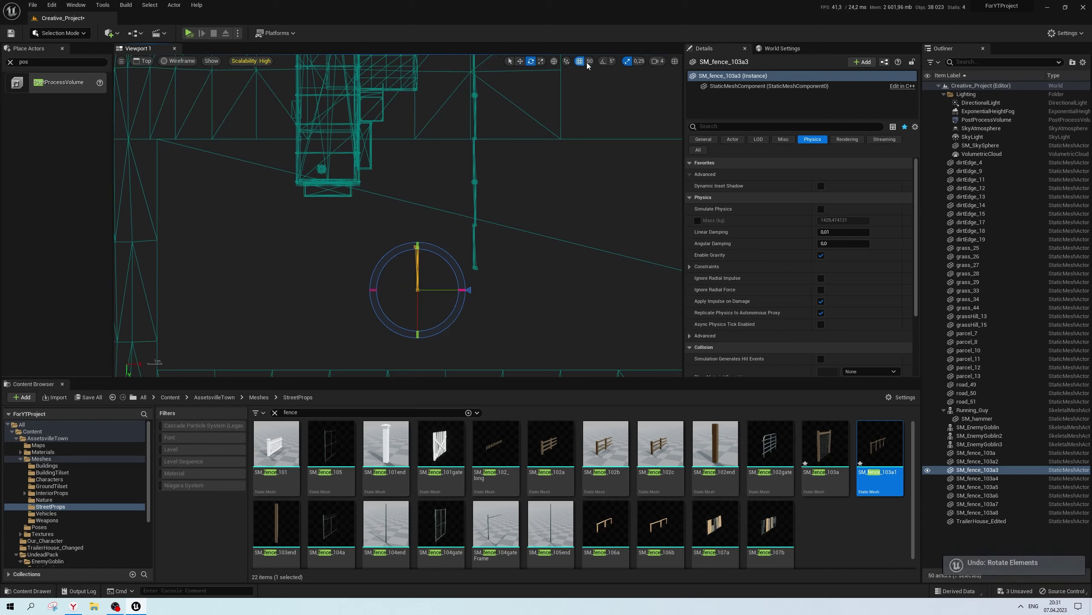
{"action": "left_click", "coordinate": [603, 60]}
{"action": "left_click_drag", "start_coordinate": [442, 321], "coordinate": [456, 258]}
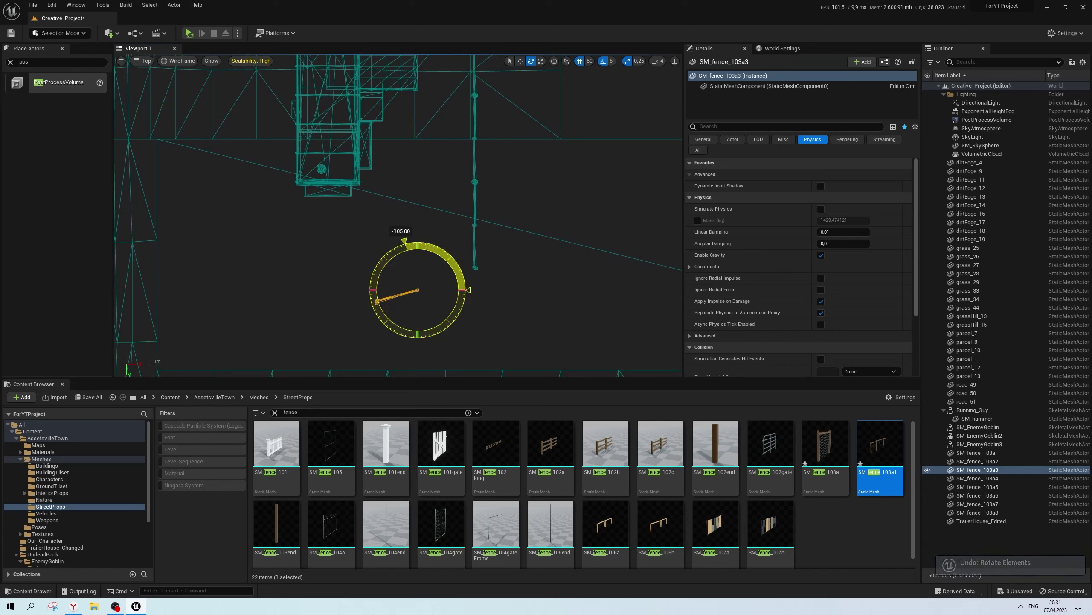
{"action": "key", "text": "w"}
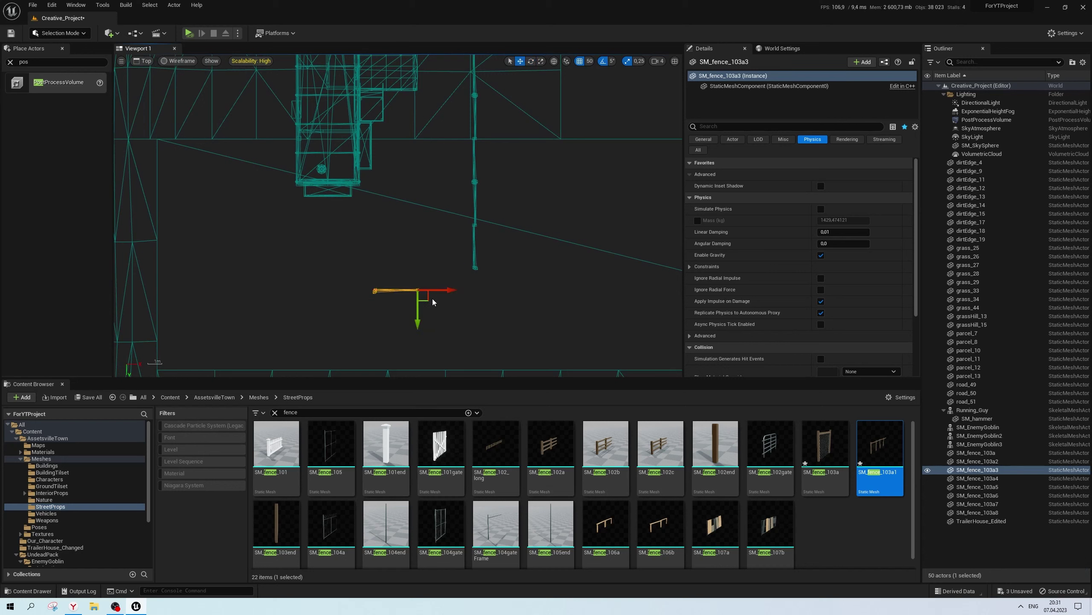
{"action": "left_click_drag", "start_coordinate": [433, 297], "coordinate": [482, 274]}
Alt-drag a copy of SM_fence_103a to the left to start the front fence run
{"action": "left_click", "coordinate": [523, 265]}
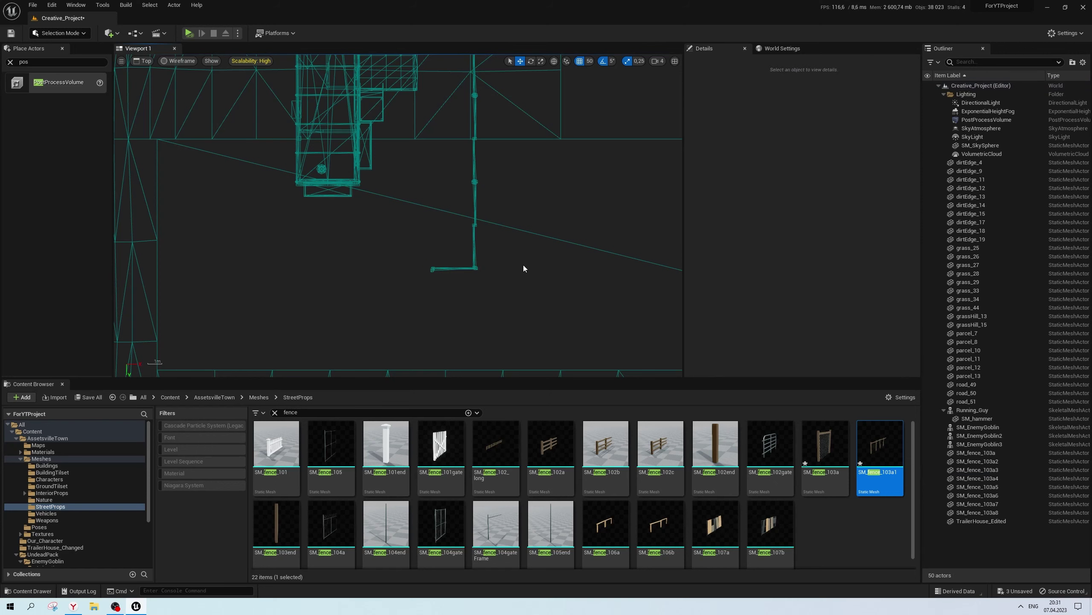
{"action": "scroll", "coordinate": [523, 265], "scroll_direction": "down", "scroll_amount": 3}
{"action": "left_click_drag", "start_coordinate": [513, 240], "coordinate": [515, 291]}
{"action": "scroll", "coordinate": [486, 241], "scroll_direction": "up", "scroll_amount": 2}
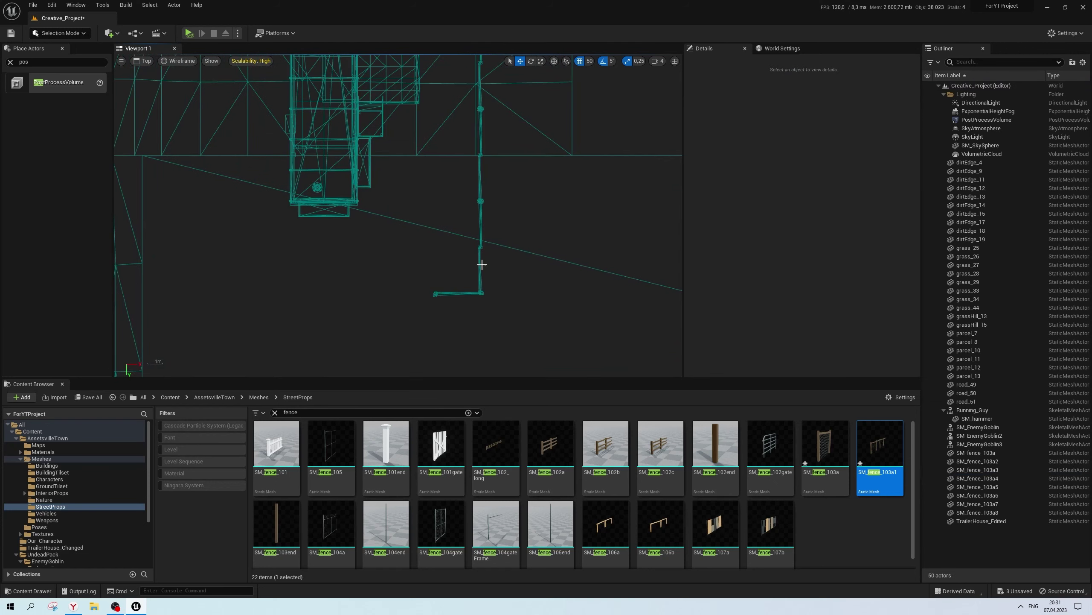
{"action": "scroll", "coordinate": [482, 264], "scroll_direction": "up", "scroll_amount": 1}
{"action": "left_click", "coordinate": [479, 278]}
{"action": "scroll", "coordinate": [524, 252], "scroll_direction": "down", "scroll_amount": 1}
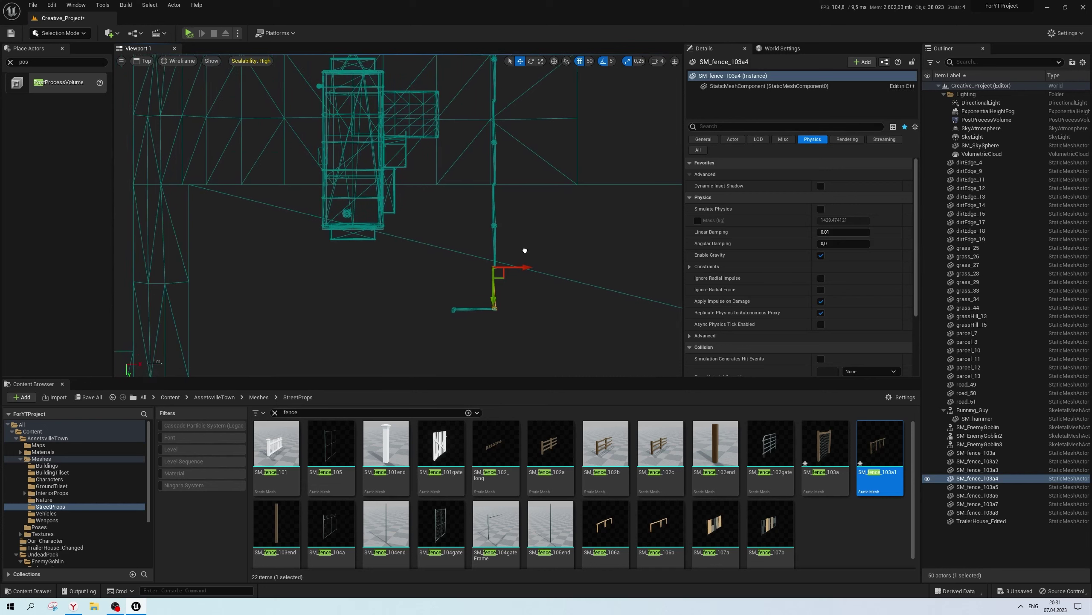
{"action": "left_click", "coordinate": [498, 247]}
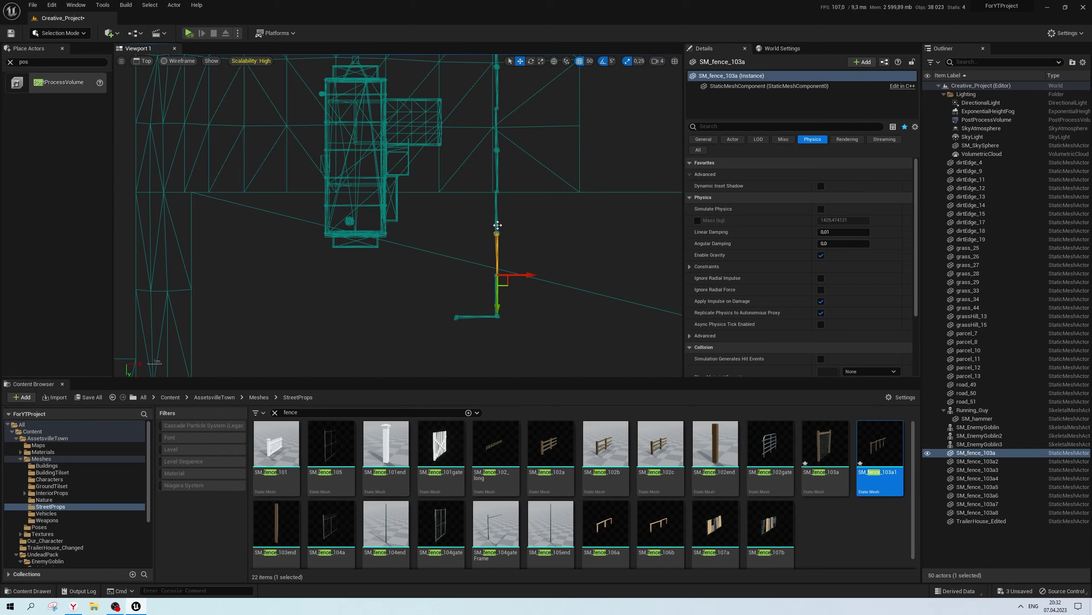
{"action": "mouse_move", "coordinate": [497, 225]}
{"action": "left_mouse_down", "text": "alt"}
{"action": "mouse_move", "coordinate": [400, 301]}
{"action": "mouse_move", "coordinate": [392, 324]}
{"action": "mouse_move", "coordinate": [387, 260]}
{"action": "left_mouse_up", "text": "alt"}
{"action": "scroll", "coordinate": [443, 279], "scroll_direction": "up", "scroll_amount": 1}
{"action": "key", "text": "e"}
{"action": "key", "text": "w"}
Alt-drag the corner fence pieces leftward twice to extend the front fence
{"action": "left_click", "coordinate": [376, 258]}
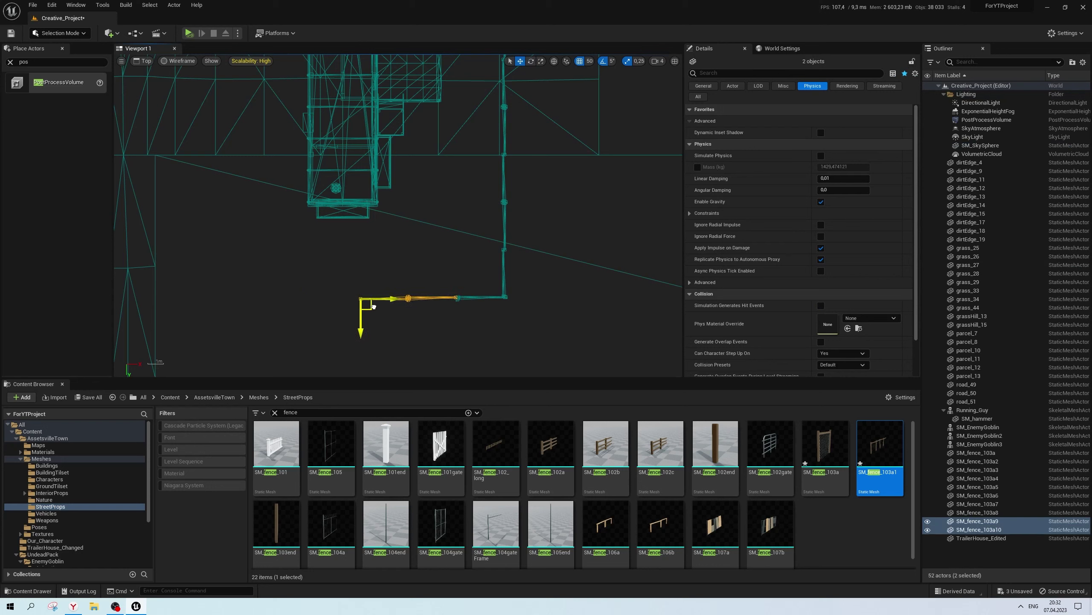
{"action": "left_click_drag", "start_coordinate": [418, 297], "coordinate": [489, 297], "text": "alt"}
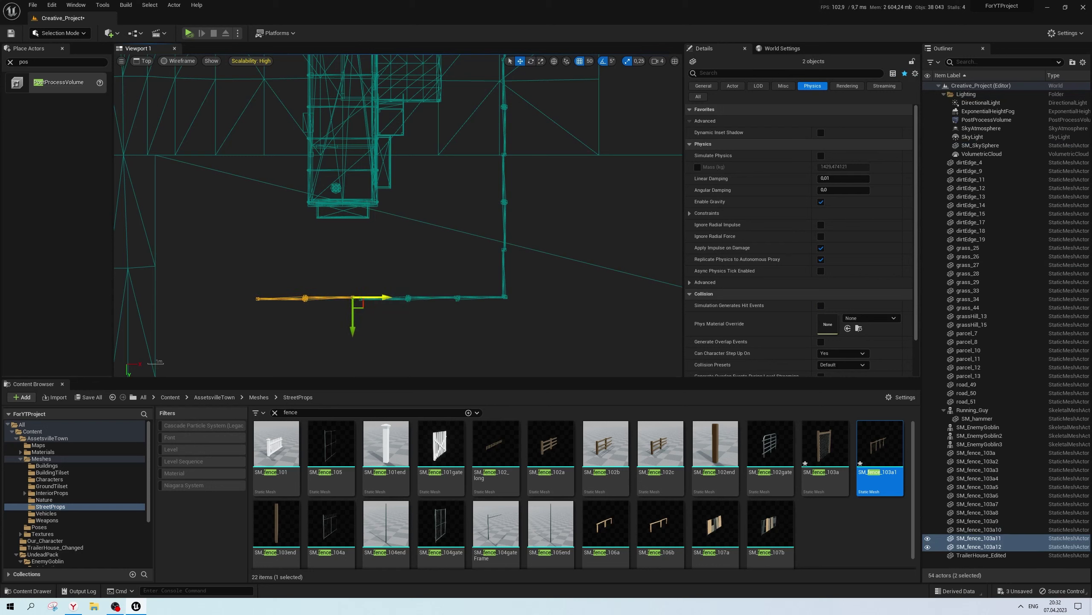
{"action": "left_click", "coordinate": [531, 290]}
{"action": "scroll", "coordinate": [531, 291], "scroll_direction": "down", "scroll_amount": 4}
{"action": "scroll", "coordinate": [486, 312], "scroll_direction": "down", "scroll_amount": 2}
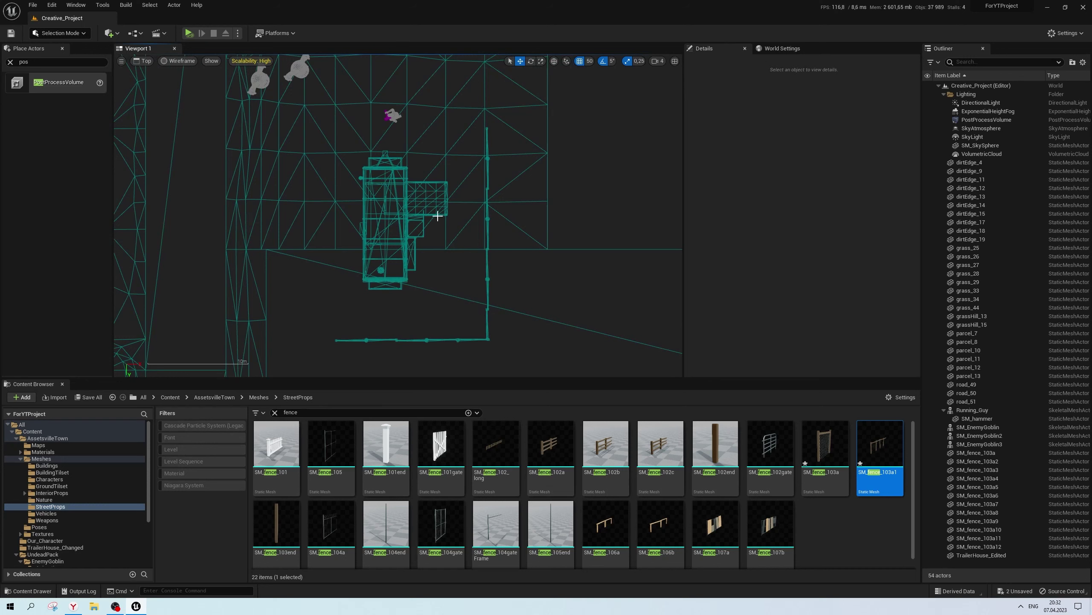
{"action": "scroll", "coordinate": [446, 240], "scroll_direction": "up", "scroll_amount": 2}
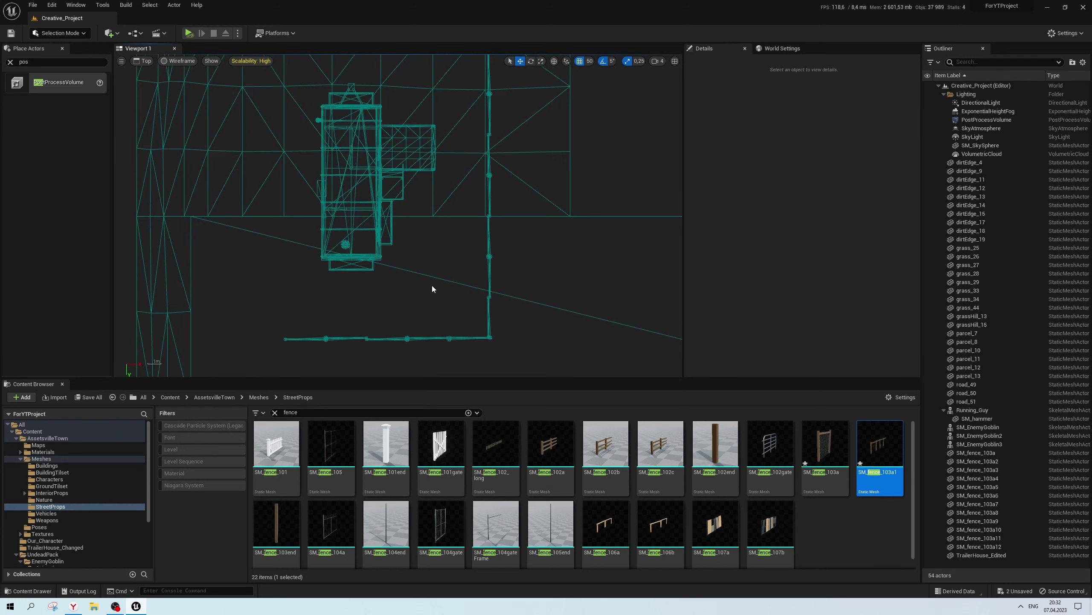
{"action": "right_click_drag", "start_coordinate": [433, 288], "coordinate": [485, 266]}
{"action": "left_click", "coordinate": [434, 296]}
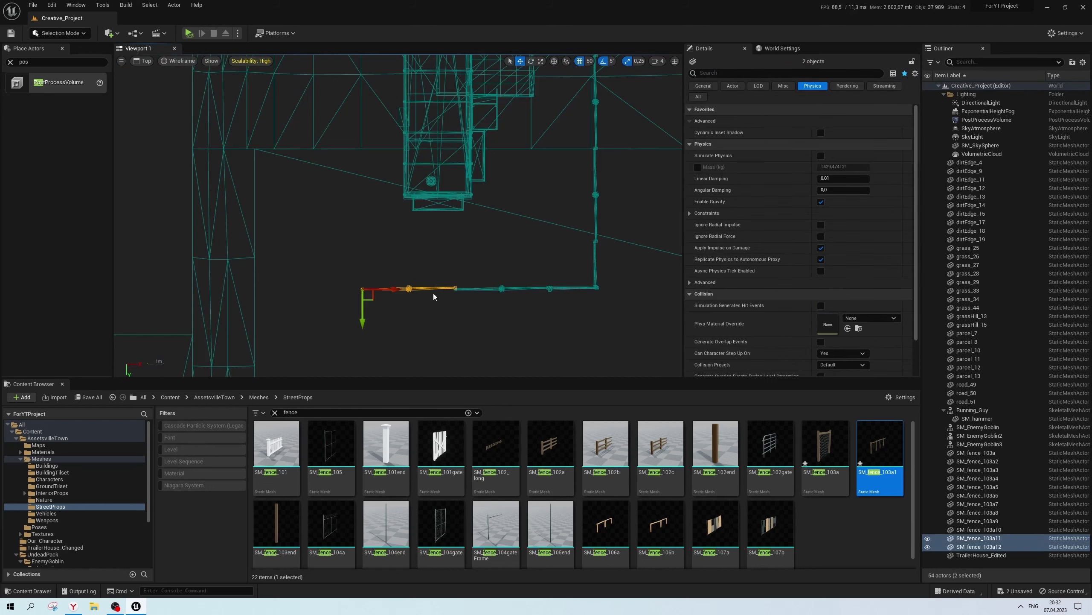
{"action": "left_click_drag", "start_coordinate": [386, 290], "coordinate": [379, 290], "text": "alt"}
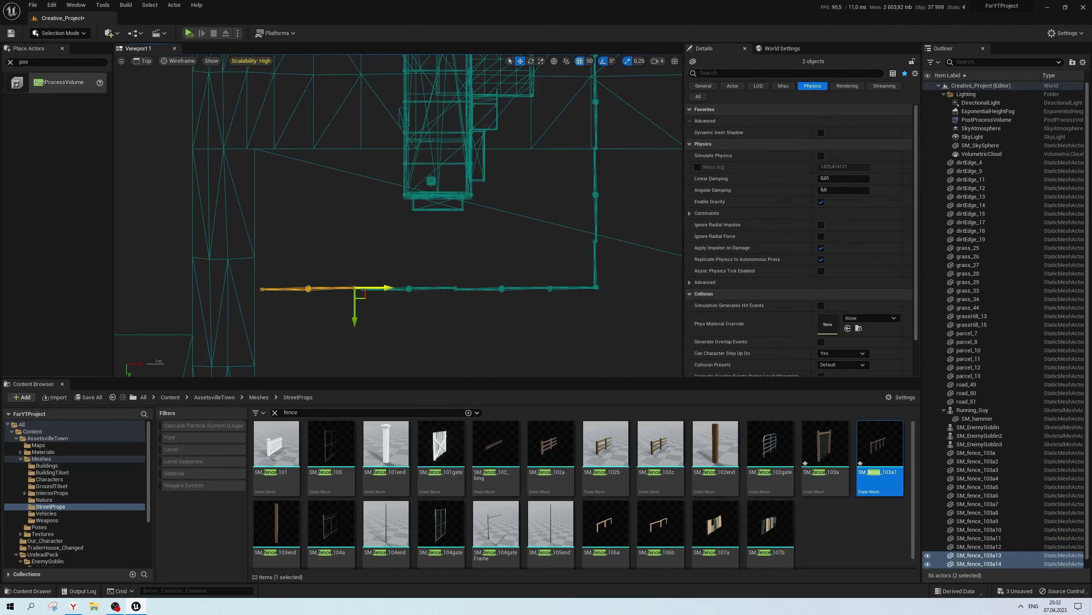
{"action": "left_click", "coordinate": [478, 319]}
{"action": "scroll", "coordinate": [478, 319], "scroll_direction": "down", "scroll_amount": 2}
{"action": "mouse_move", "coordinate": [451, 219]}
{"action": "right_mouse_down"}
{"action": "mouse_move", "coordinate": [420, 307]}
{"action": "mouse_move", "coordinate": [497, 260]}
{"action": "mouse_move", "coordinate": [501, 219]}
{"action": "mouse_move", "coordinate": [528, 210]}
{"action": "right_mouse_up"}
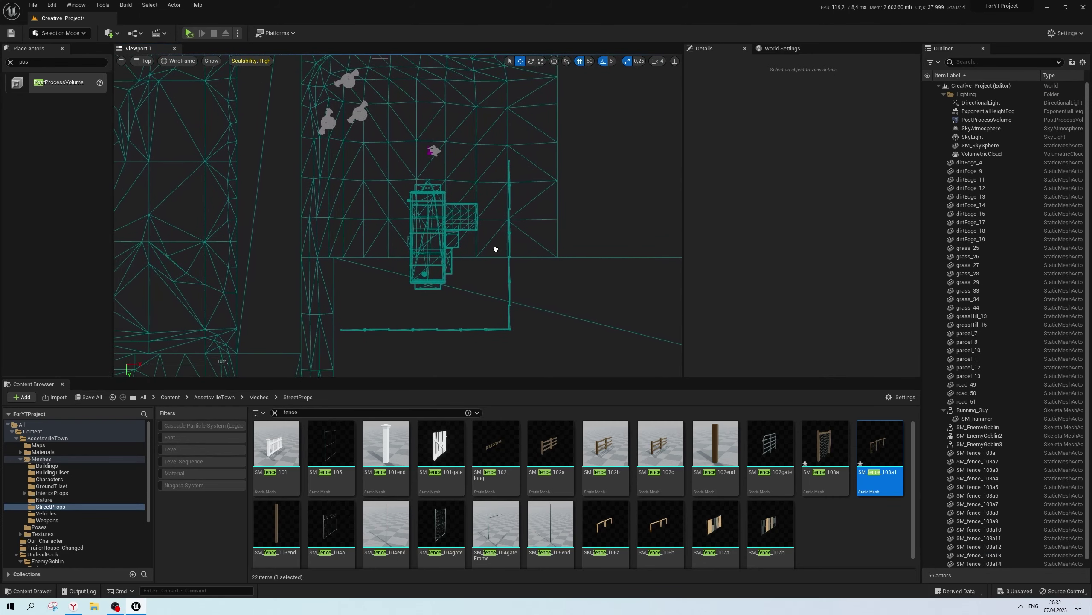
Copy the front fence pair repeatedly up the house's left side
{"action": "left_click", "coordinate": [351, 335]}
{"action": "left_click", "coordinate": [368, 335], "text": "ctrl"}
{"action": "key", "text": "f"}
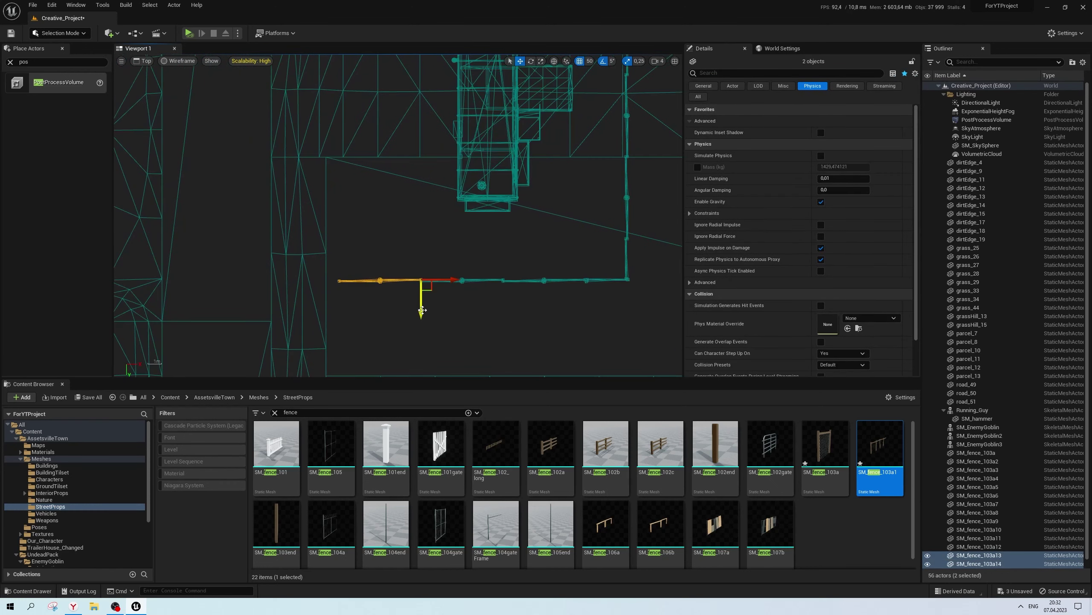
{"action": "key", "text": "ctrl+d"}
{"action": "key", "text": "e"}
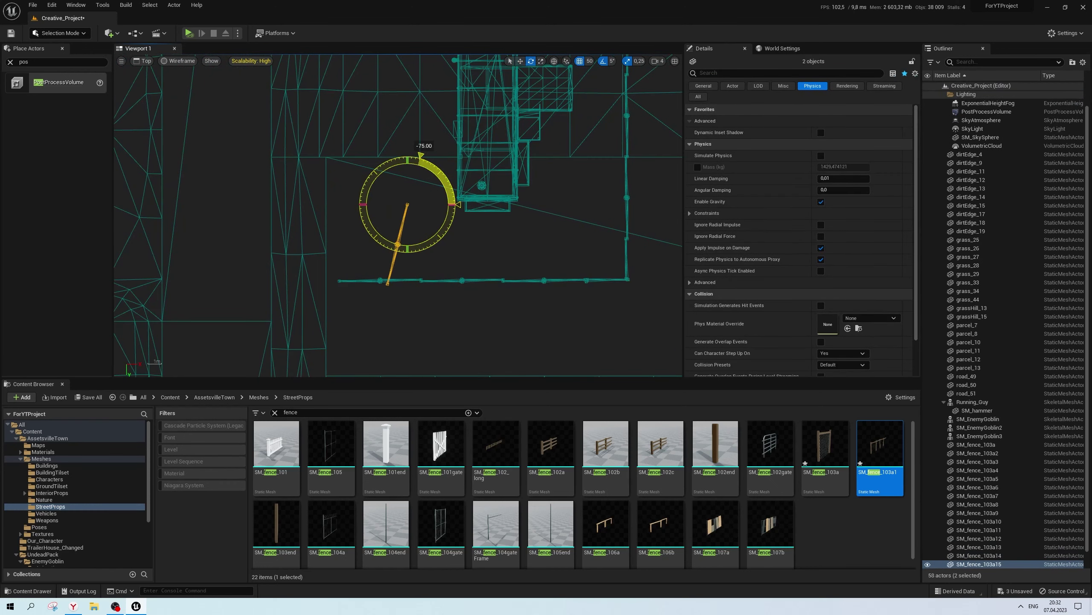
{"action": "key", "text": "w"}
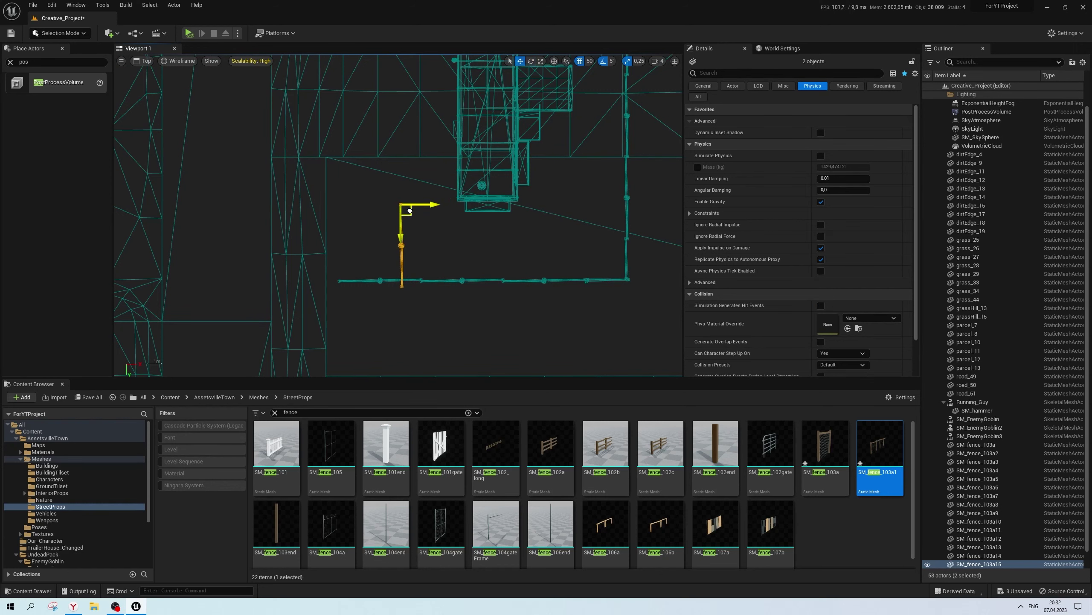
{"action": "right_click_drag", "start_coordinate": [347, 208], "coordinate": [368, 294]}
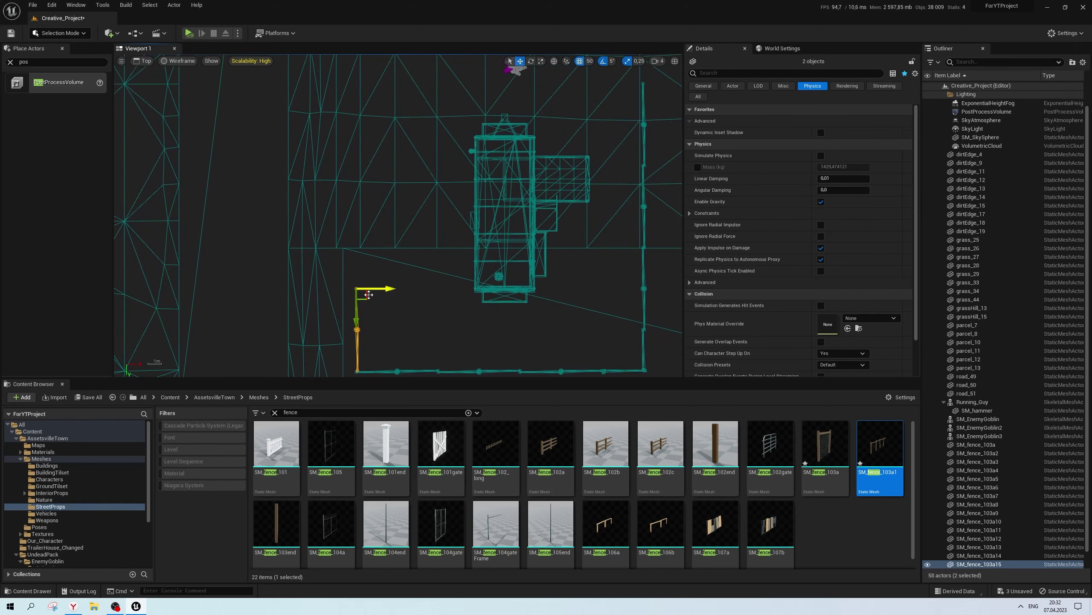
{"action": "left_click_drag", "start_coordinate": [365, 298], "coordinate": [367, 206], "text": "alt"}
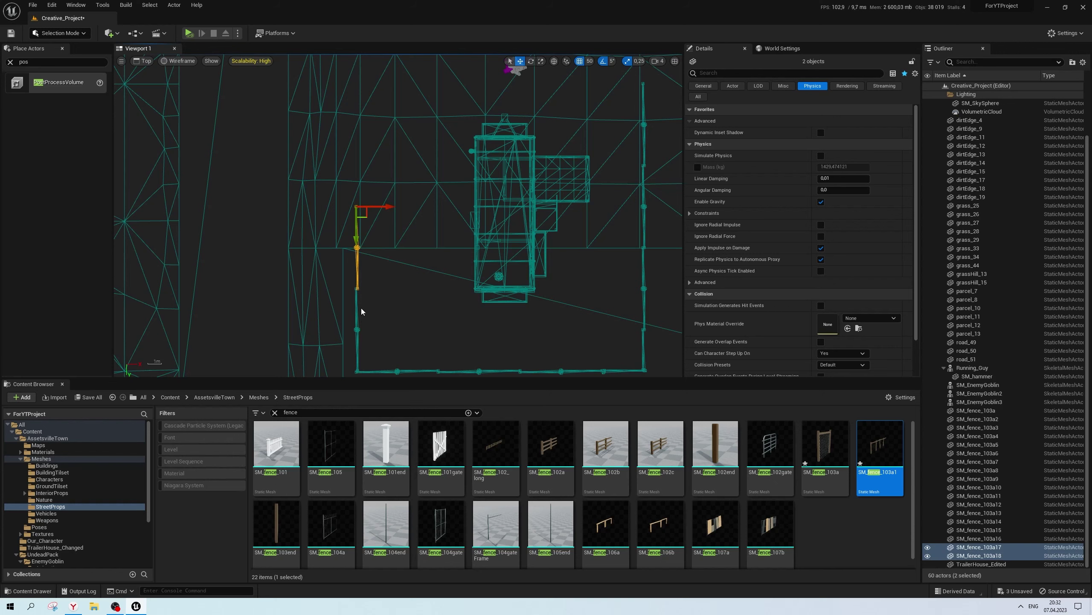
{"action": "left_click_drag", "start_coordinate": [357, 243], "coordinate": [357, 210], "text": "alt"}
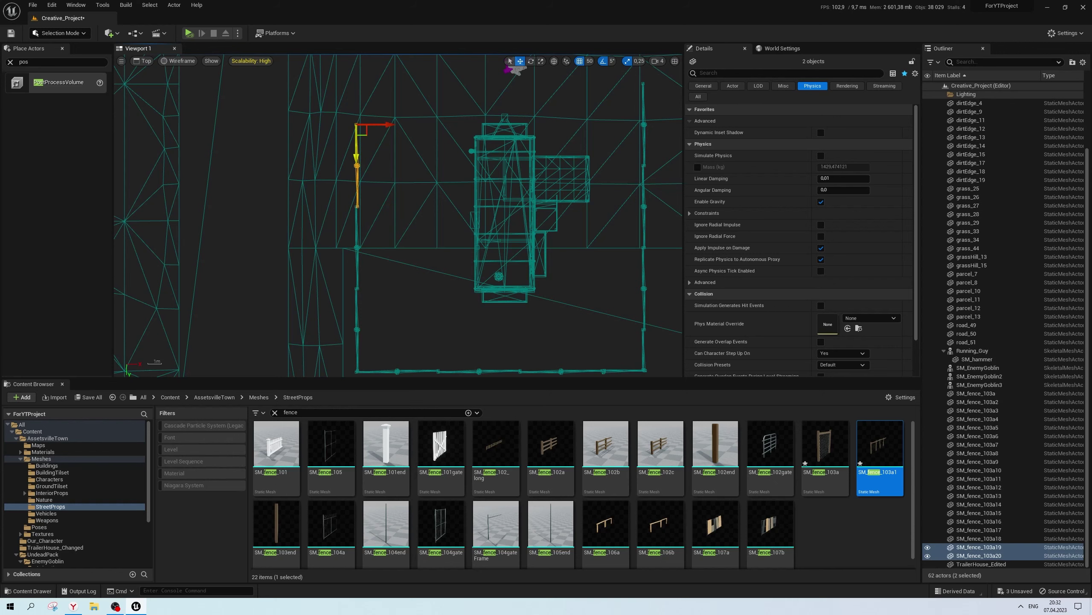
{"action": "right_click_drag", "start_coordinate": [357, 146], "coordinate": [337, 246]}
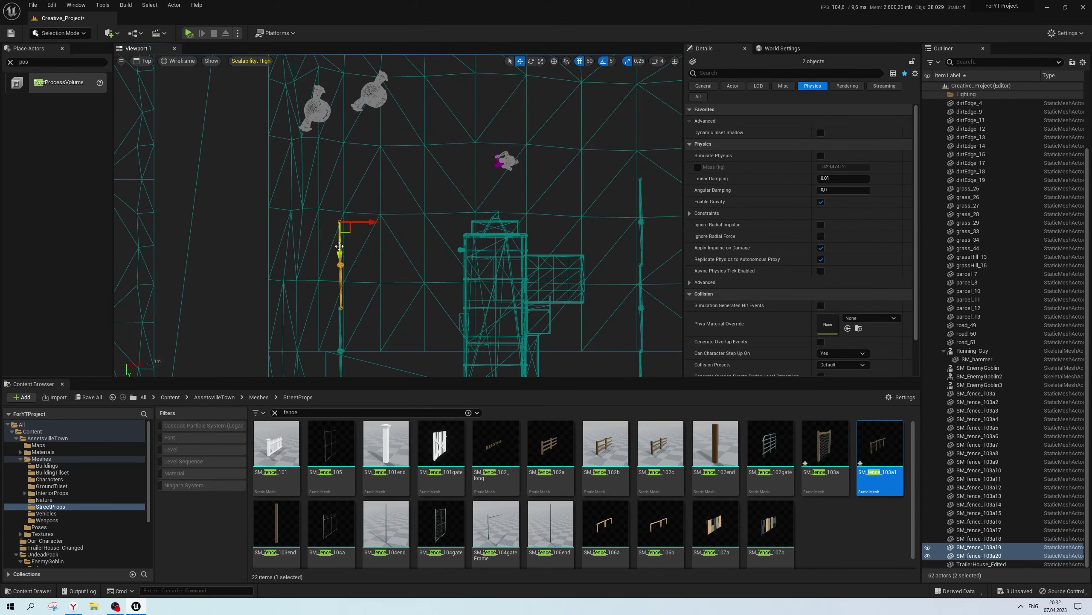
{"action": "left_click_drag", "start_coordinate": [339, 246], "coordinate": [339, 160], "text": "alt"}
Zoom out and try deleting a surplus top-left fence piece, then undo the deletion
{"action": "scroll", "coordinate": [340, 244], "scroll_direction": "down", "scroll_amount": 2}
{"action": "scroll", "coordinate": [330, 188], "scroll_direction": "down", "scroll_amount": 2}
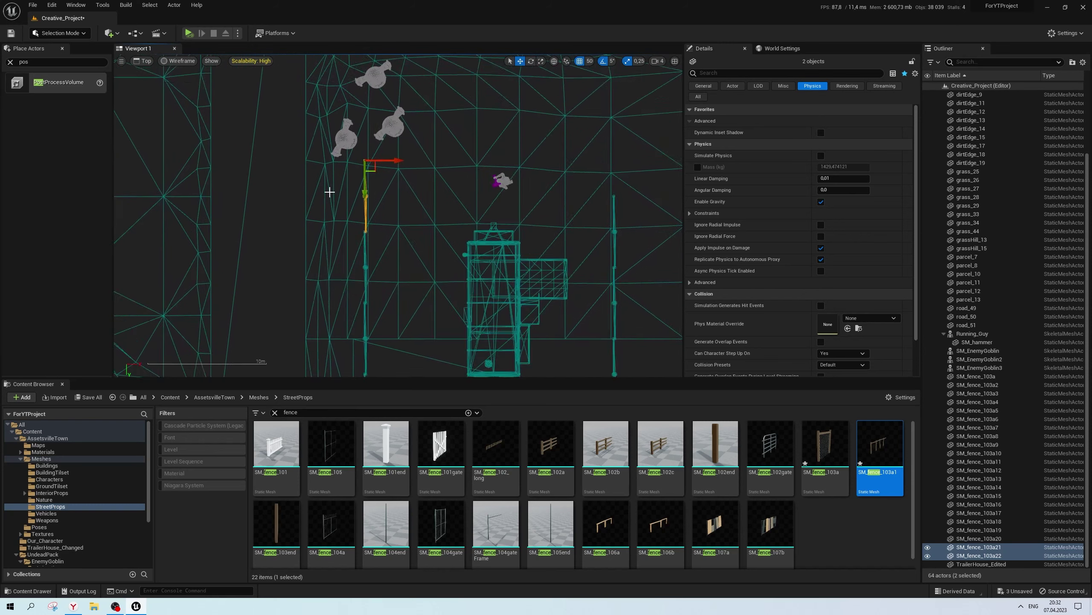
{"action": "scroll", "coordinate": [338, 200], "scroll_direction": "down", "scroll_amount": 2}
{"action": "scroll", "coordinate": [463, 210], "scroll_direction": "down", "scroll_amount": 2}
{"action": "scroll", "coordinate": [463, 210], "scroll_direction": "down", "scroll_amount": 1}
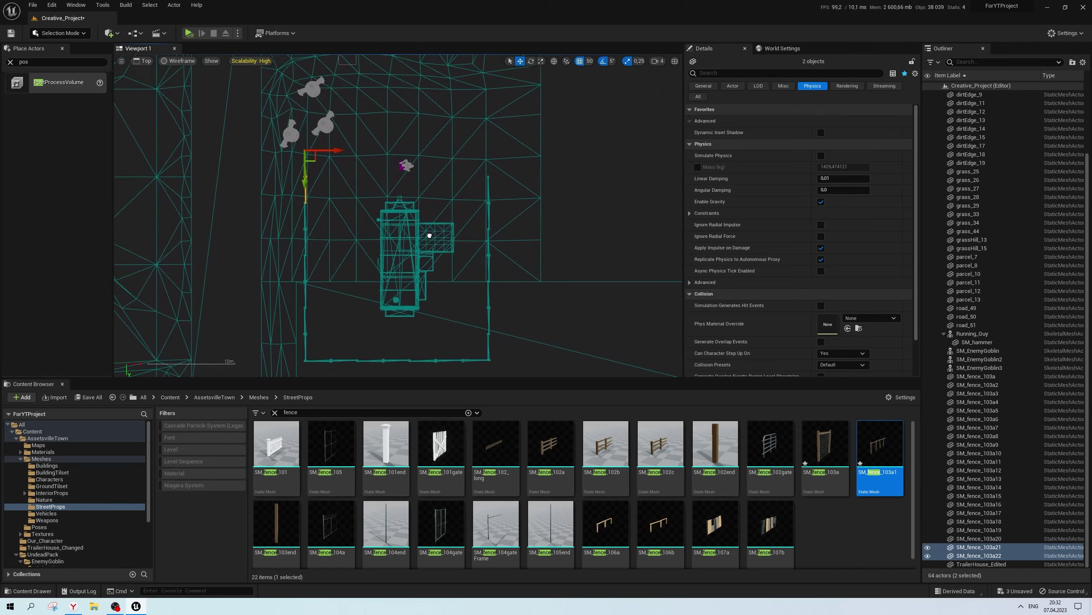
{"action": "scroll", "coordinate": [422, 243], "scroll_direction": "down", "scroll_amount": 1}
{"action": "scroll", "coordinate": [422, 243], "scroll_direction": "up", "scroll_amount": 1}
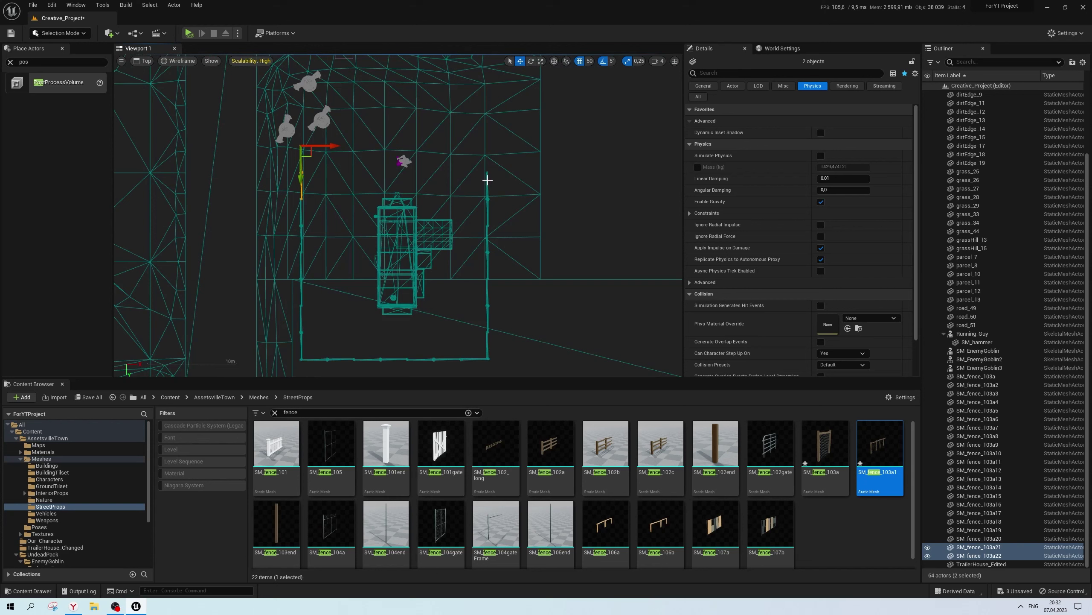
{"action": "key", "text": "Escape"}
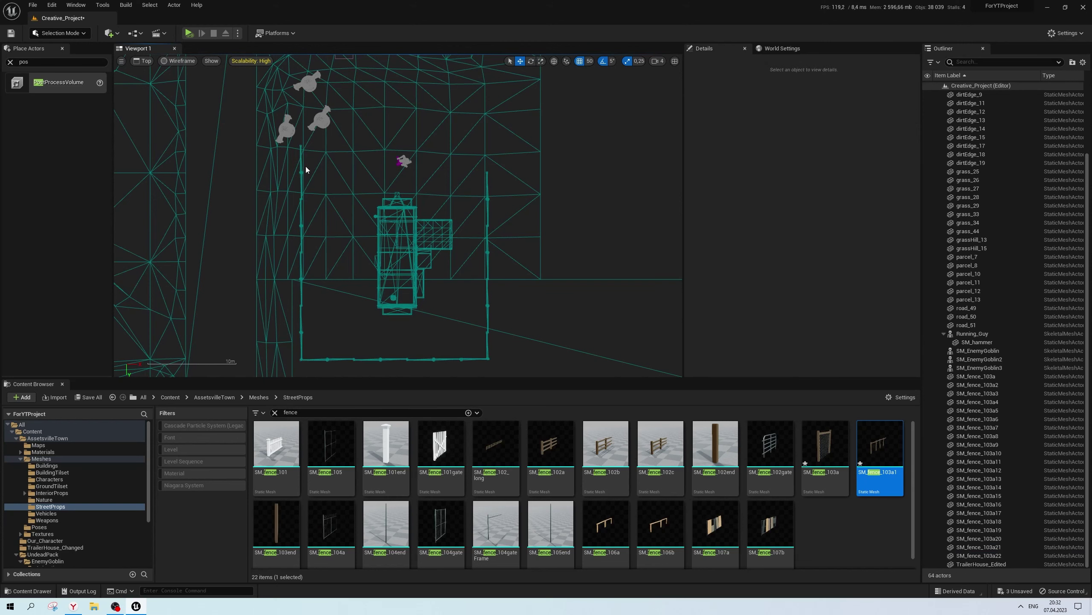
{"action": "left_click", "coordinate": [301, 157]}
{"action": "key", "text": "Delete"}
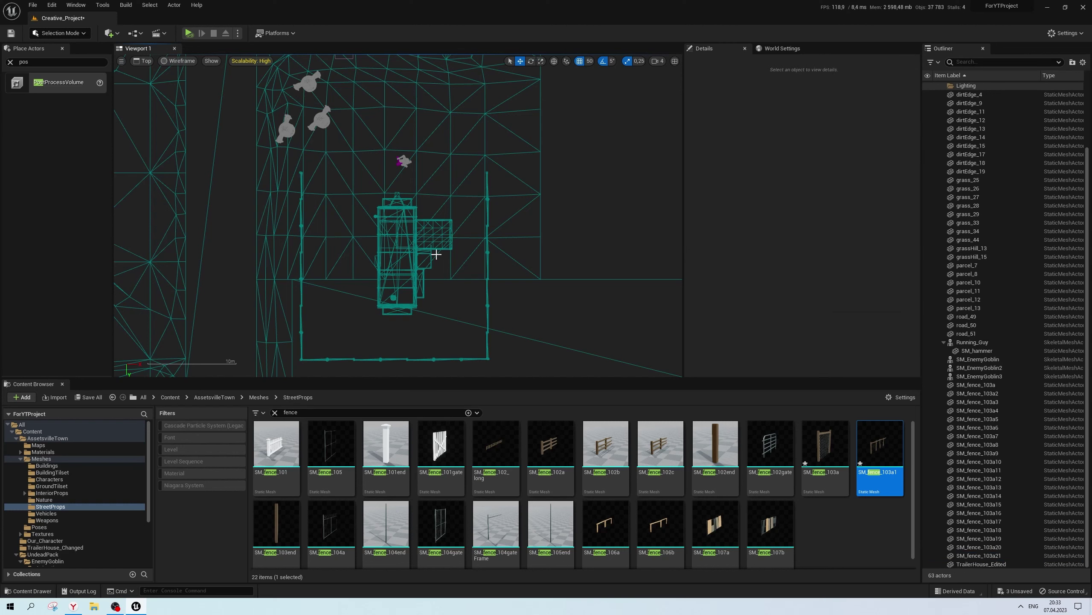
{"action": "key", "text": "ctrl+z"}
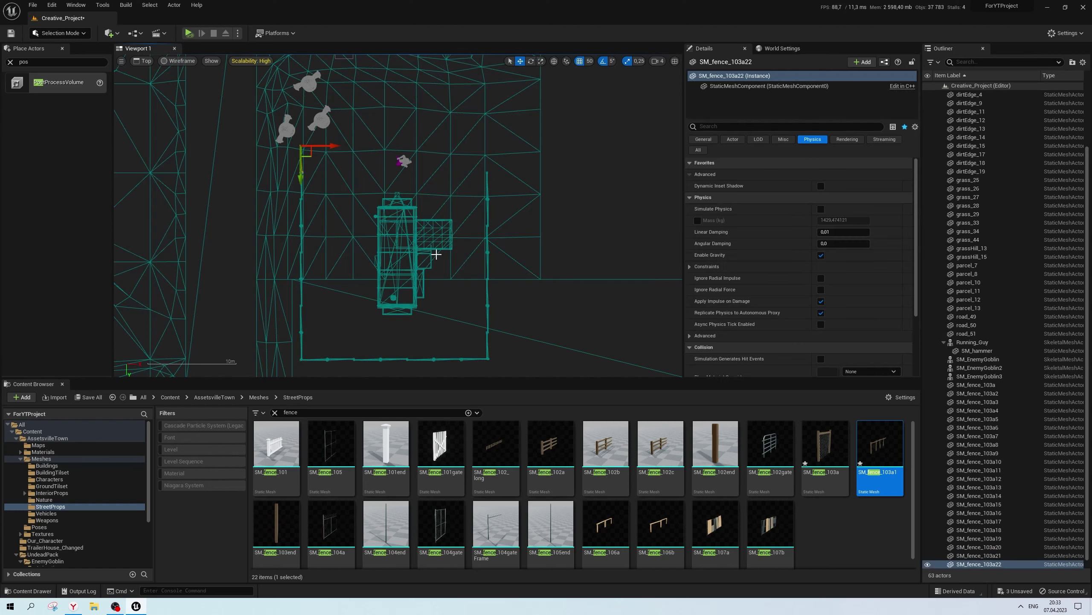
Alt-drag a fence piece copy up the house's right side
{"action": "scroll", "coordinate": [301, 166], "scroll_direction": "up", "scroll_amount": 2}
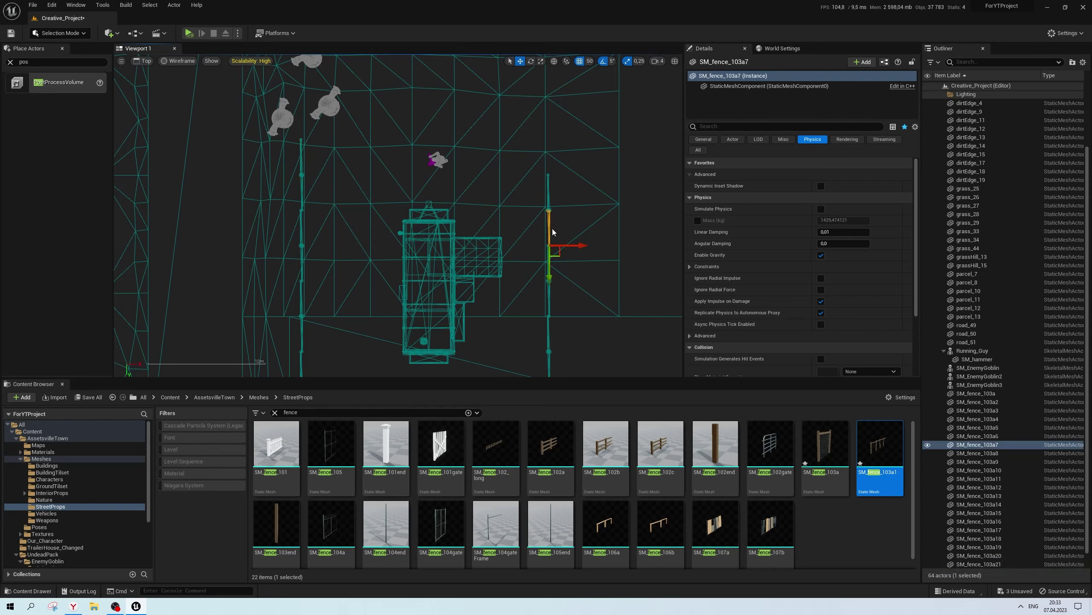
{"action": "left_click_drag", "start_coordinate": [550, 265], "coordinate": [551, 183], "text": "alt"}
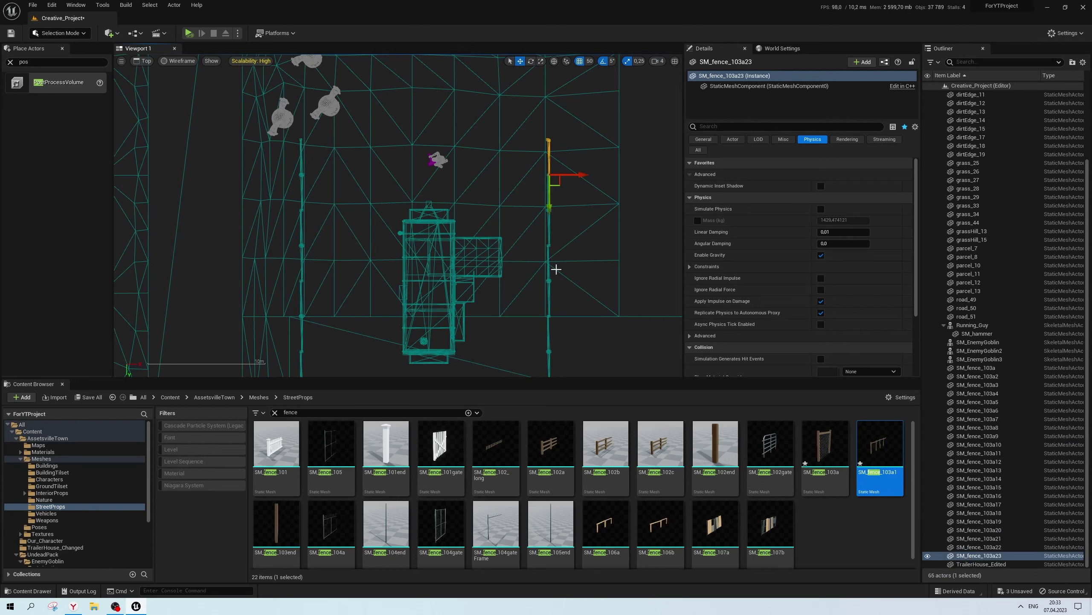
{"action": "key", "text": "Escape"}
{"action": "scroll", "coordinate": [480, 268], "scroll_direction": "down", "scroll_amount": 2}
{"action": "scroll", "coordinate": [463, 262], "scroll_direction": "up", "scroll_amount": 1}
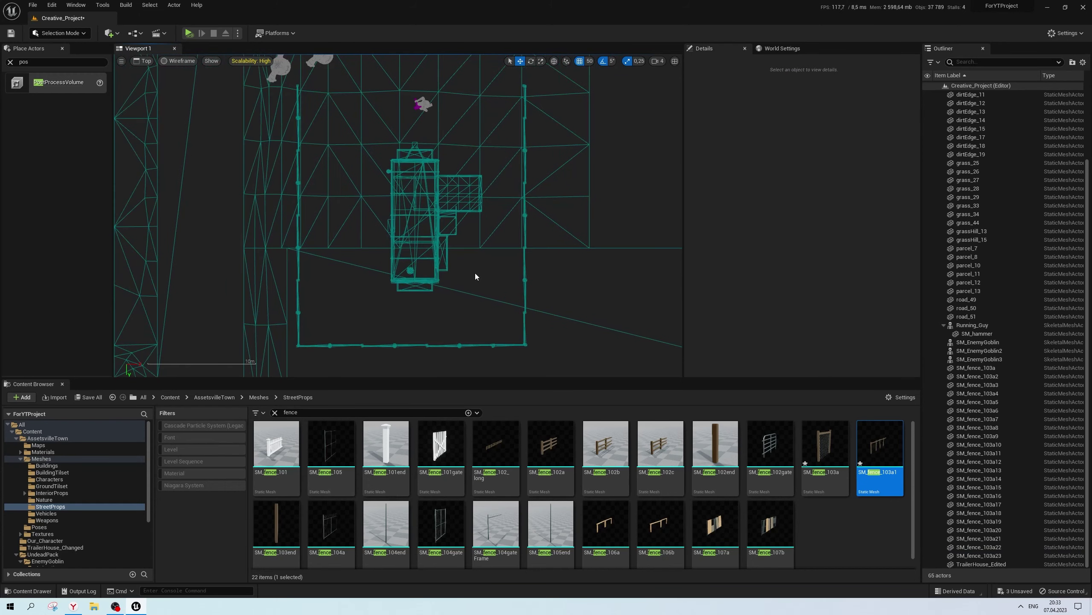
{"action": "right_click_drag", "start_coordinate": [475, 273], "coordinate": [463, 273]}
Select the bottom fence row and Alt-drag a copy up to form the top edge
{"action": "left_click", "coordinate": [306, 350]}
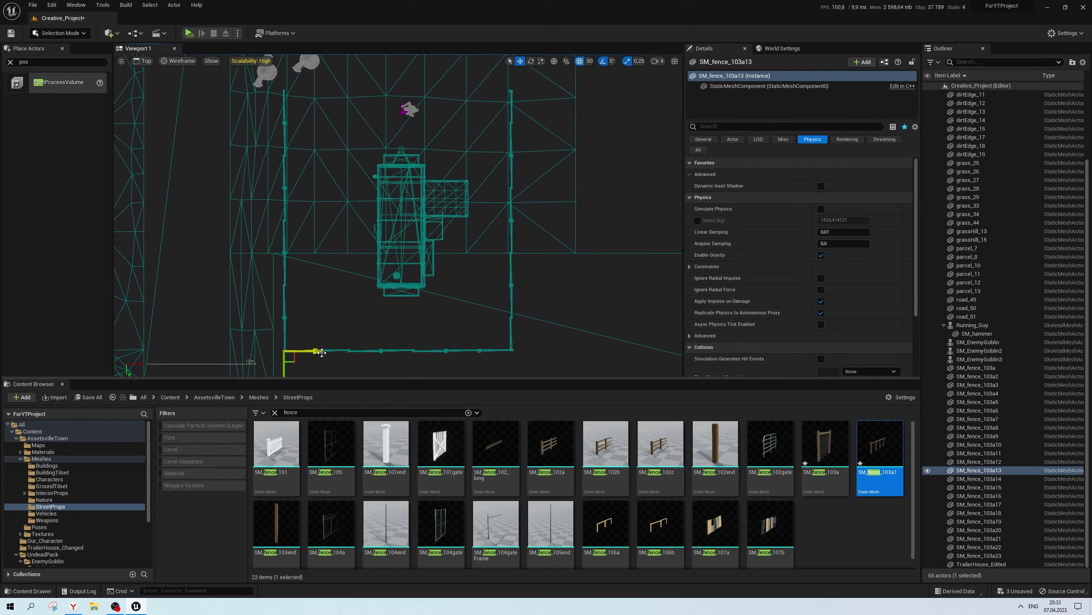
{"action": "left_click", "coordinate": [334, 349], "text": "ctrl"}
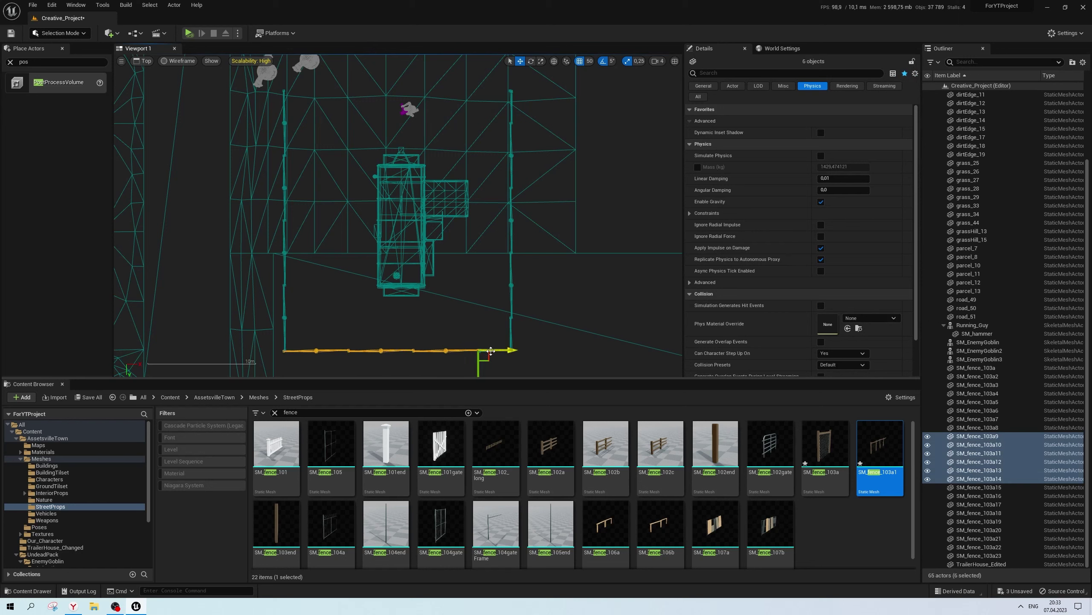
{"action": "scroll", "coordinate": [499, 352], "scroll_direction": "down", "scroll_amount": 2}
{"action": "left_click_drag", "start_coordinate": [508, 366], "coordinate": [508, 203], "text": "alt"}
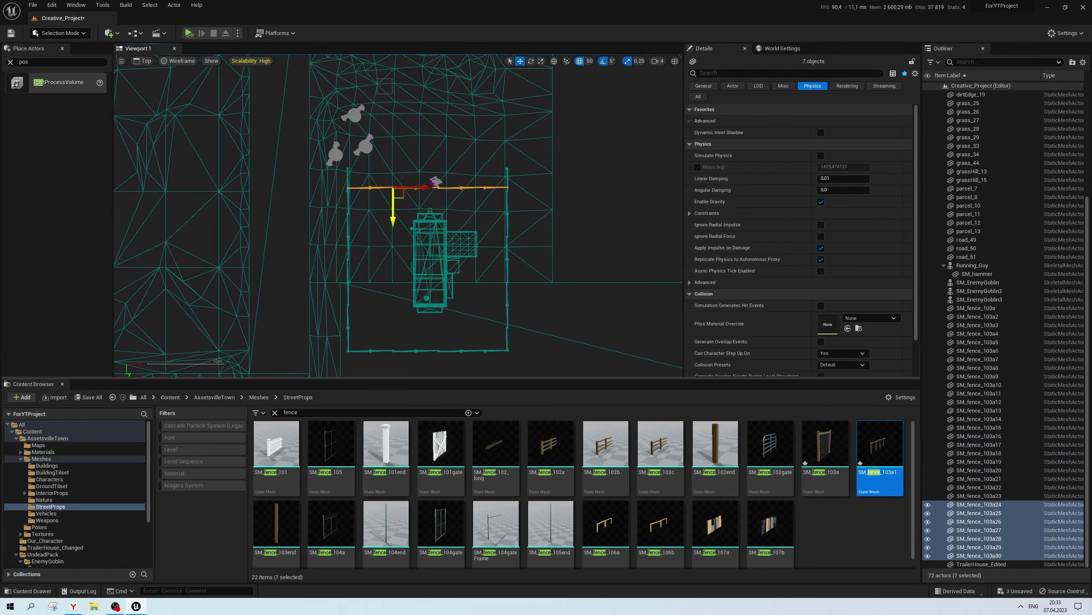
In lit Perspective, fly the camera over the fenced yard, selecting the ground parcel and post-process volume
{"action": "key", "text": "alt+g"}
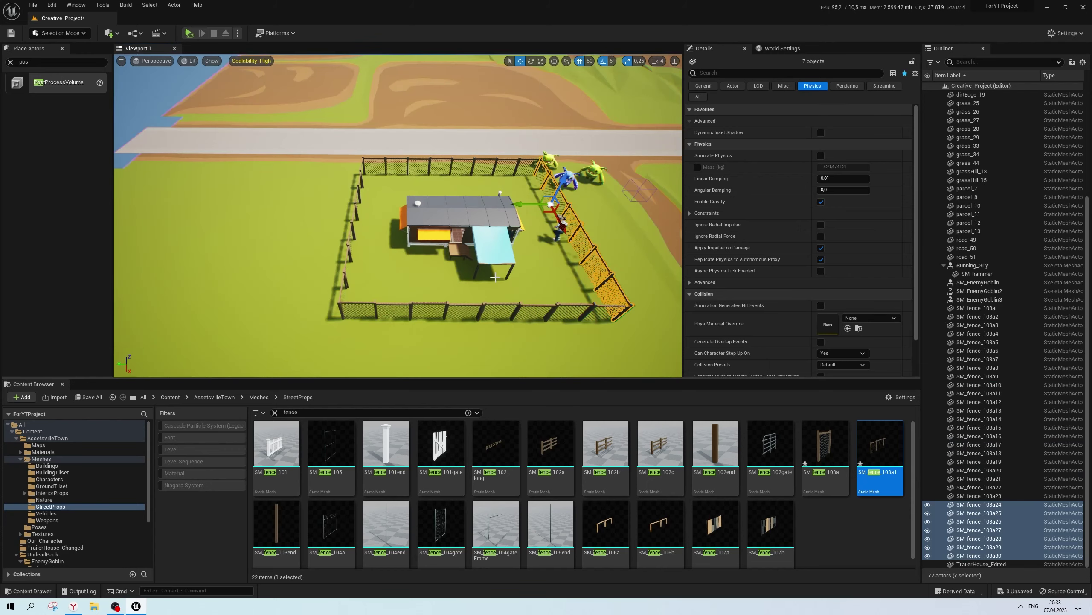
{"action": "left_click", "coordinate": [446, 336]}
{"action": "right_click_drag", "start_coordinate": [446, 336], "coordinate": [447, 336]}
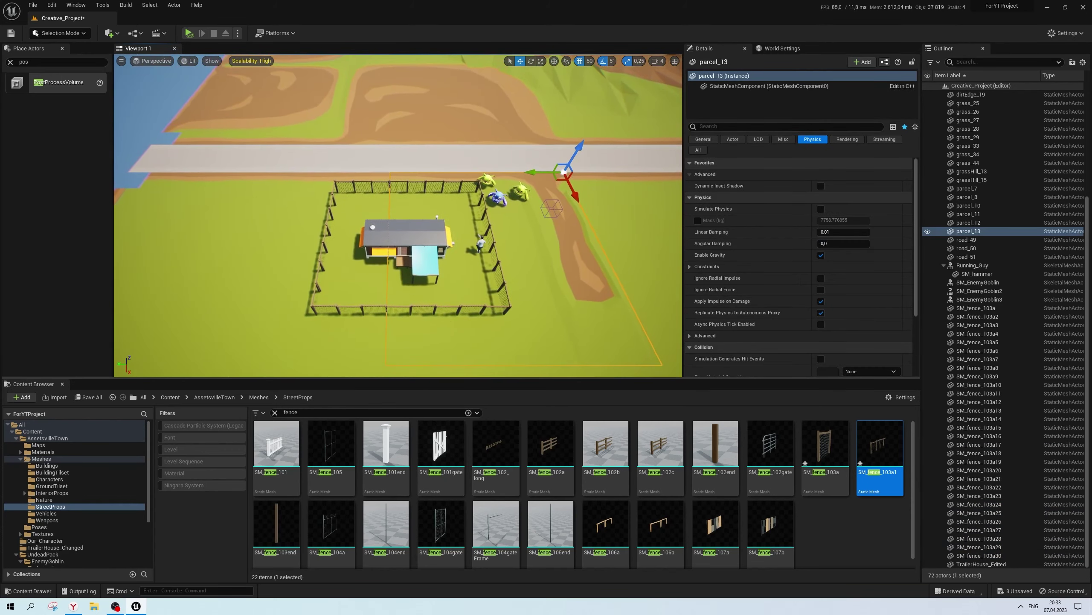
{"action": "left_click", "coordinate": [601, 194]}
{"action": "right_click_drag", "start_coordinate": [397, 215], "coordinate": [398, 275]}
{"action": "left_click", "coordinate": [473, 280]}
In Top wireframe view, select two right-side fence pieces
{"action": "key", "text": "alt+j"}
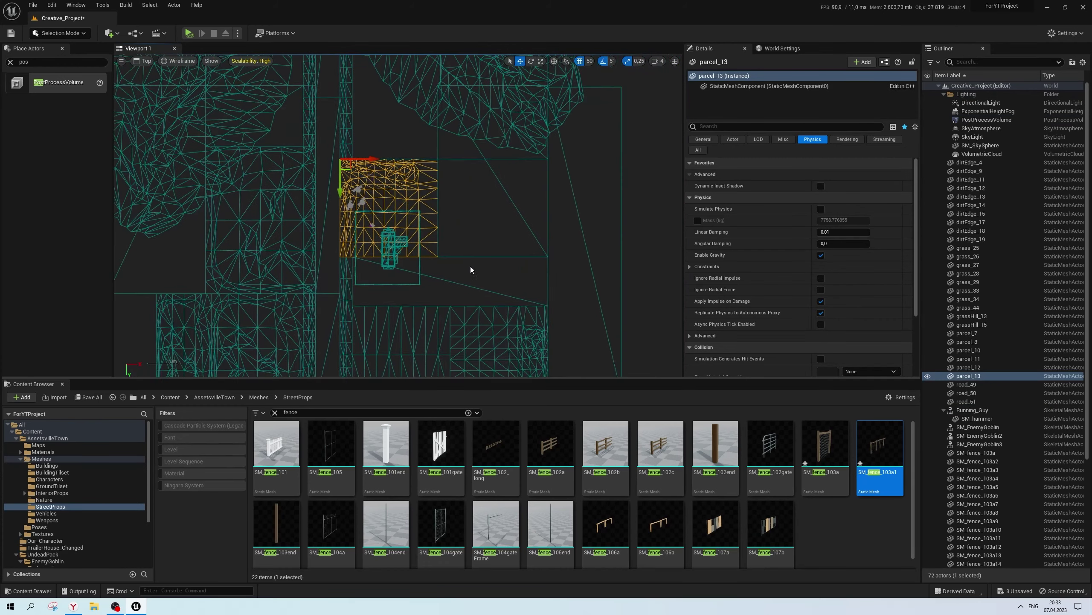
{"action": "left_click", "coordinate": [447, 340]}
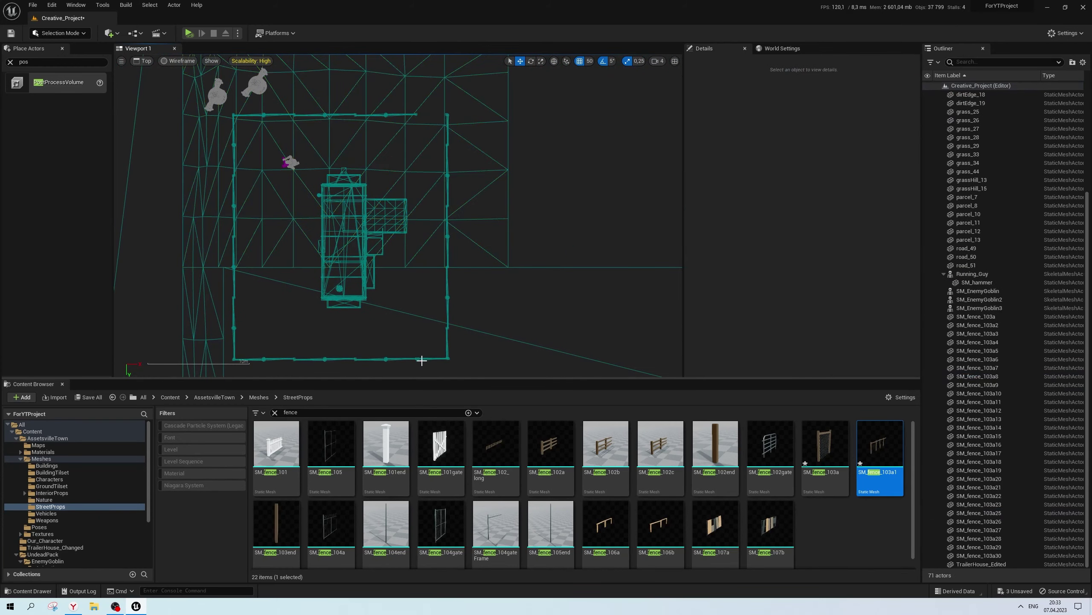
{"action": "left_click", "coordinate": [447, 306], "text": "ctrl"}
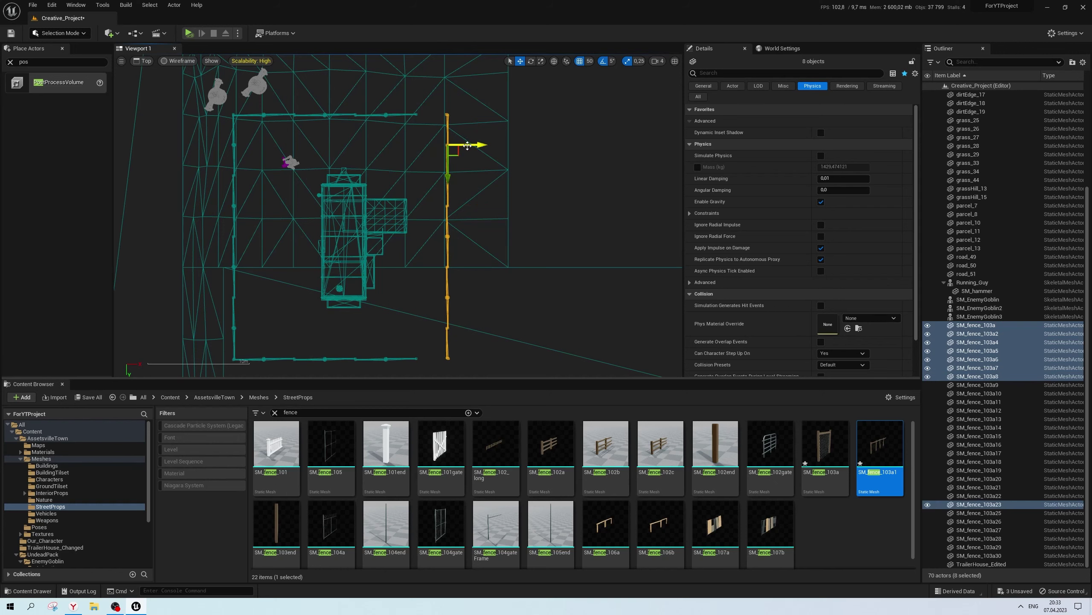
Switch to lit Perspective, focus on TrailerHouse_Edited, and select a back fence piece
{"action": "key", "text": "alt+g"}
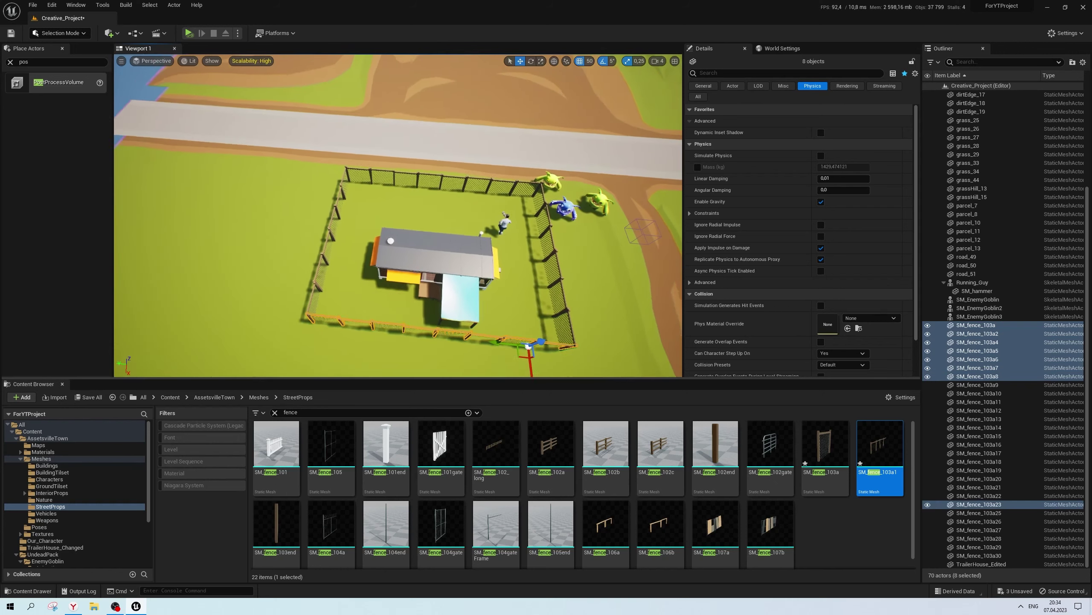
{"action": "left_click", "coordinate": [406, 242]}
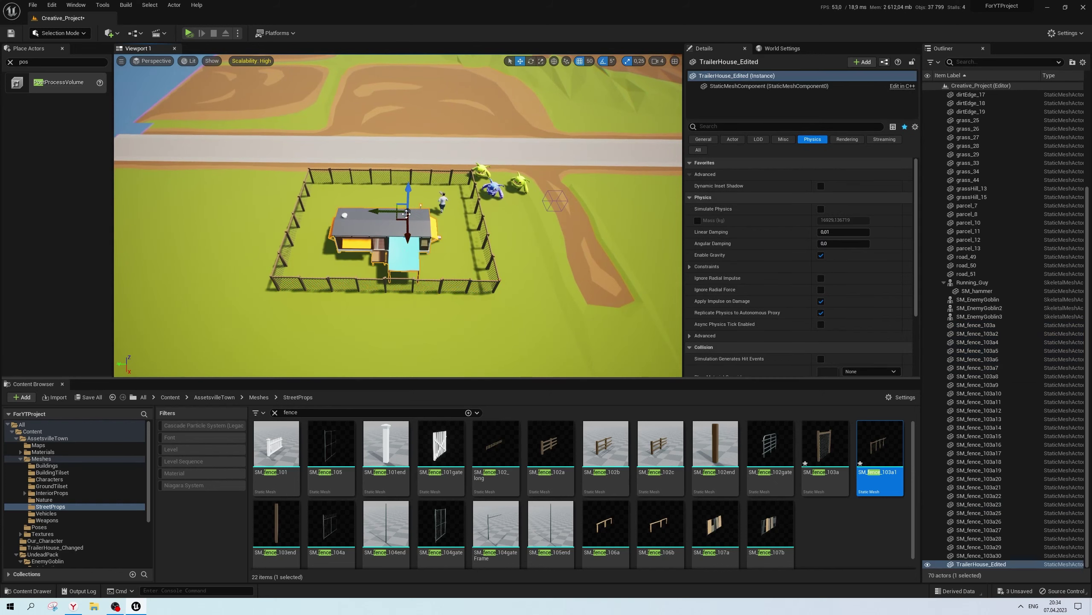
{"action": "key", "text": "f"}
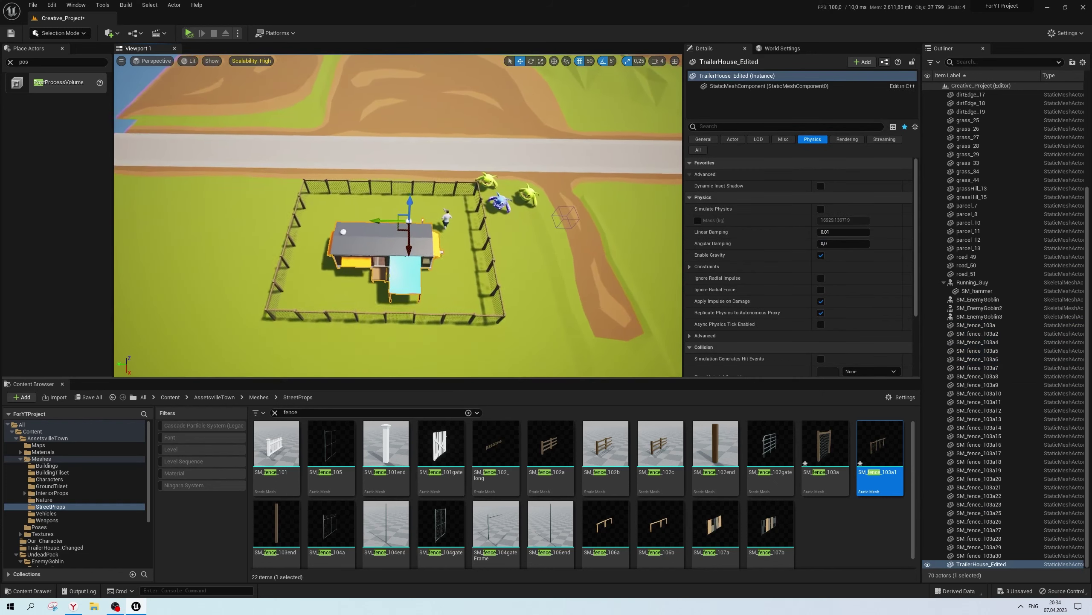
{"action": "left_click", "coordinate": [581, 249]}
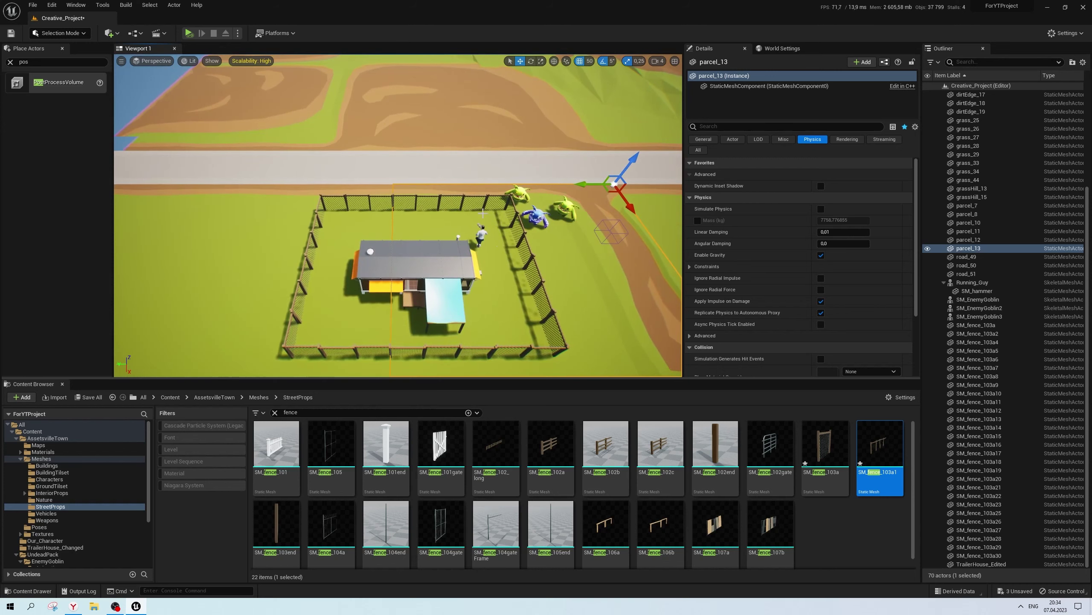
{"action": "left_click", "coordinate": [462, 202]}
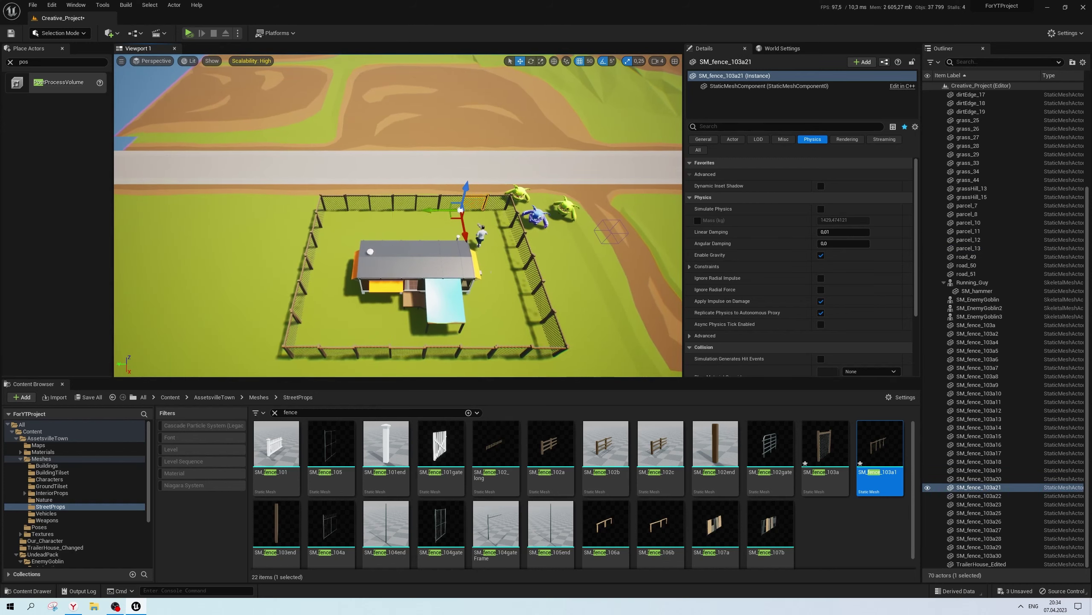
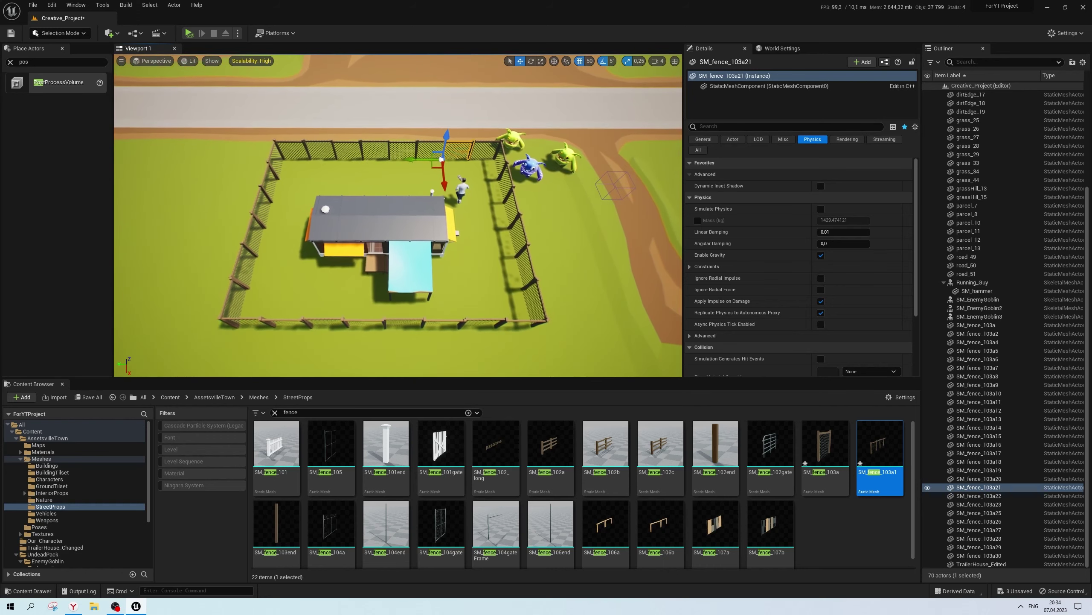
Open the trailer house's MI_ColorPalette material from its mesh component details
{"action": "left_click", "coordinate": [467, 228]}
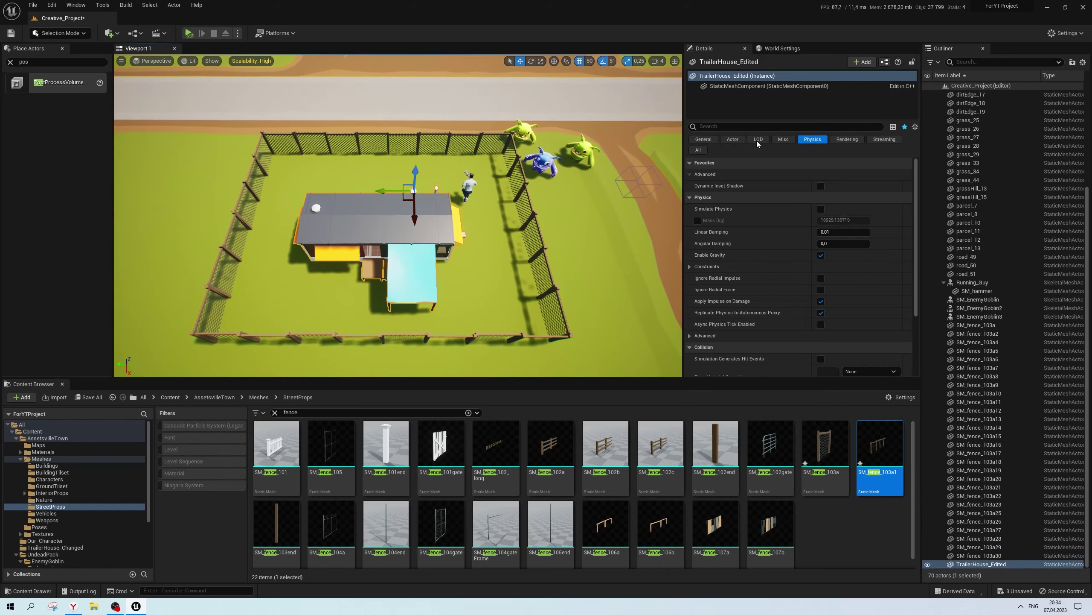
{"action": "left_click", "coordinate": [758, 85]}
{"action": "double_click", "coordinate": [826, 263]}
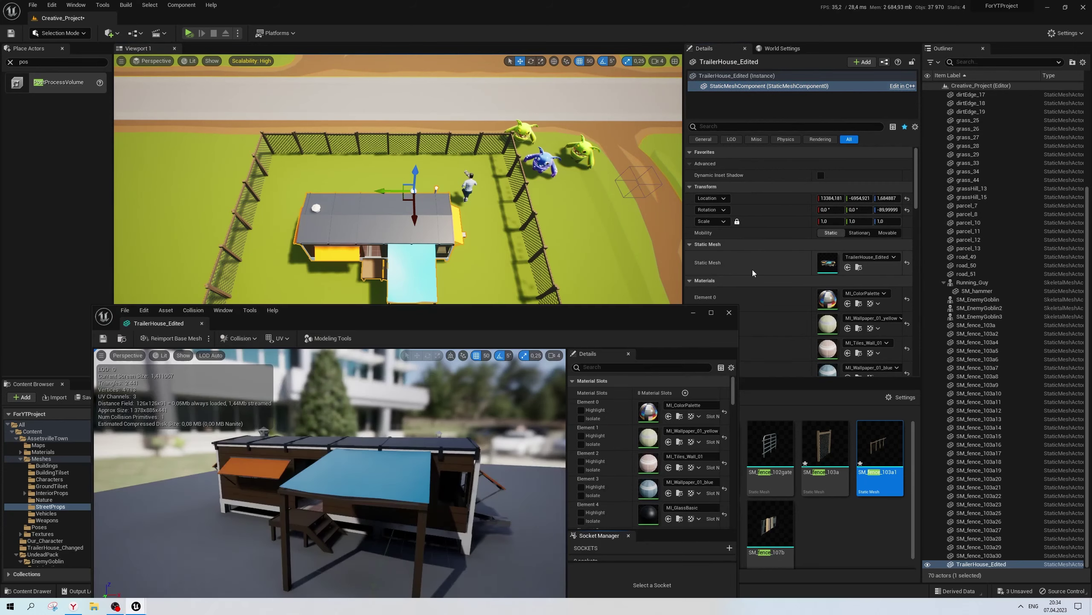
{"action": "left_click", "coordinate": [828, 292]}
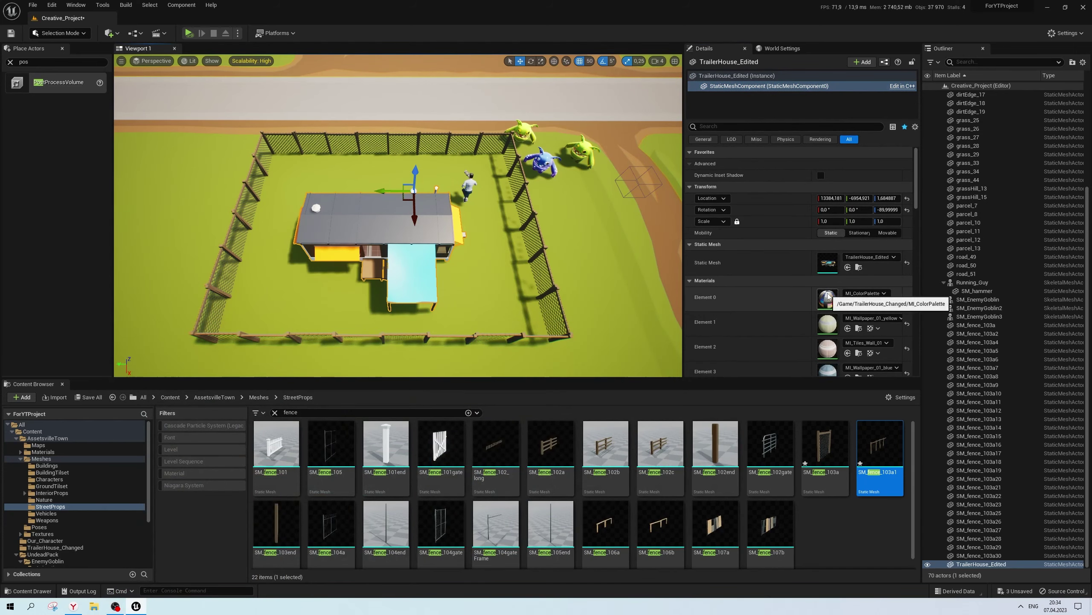
{"action": "double_click", "coordinate": [828, 301]}
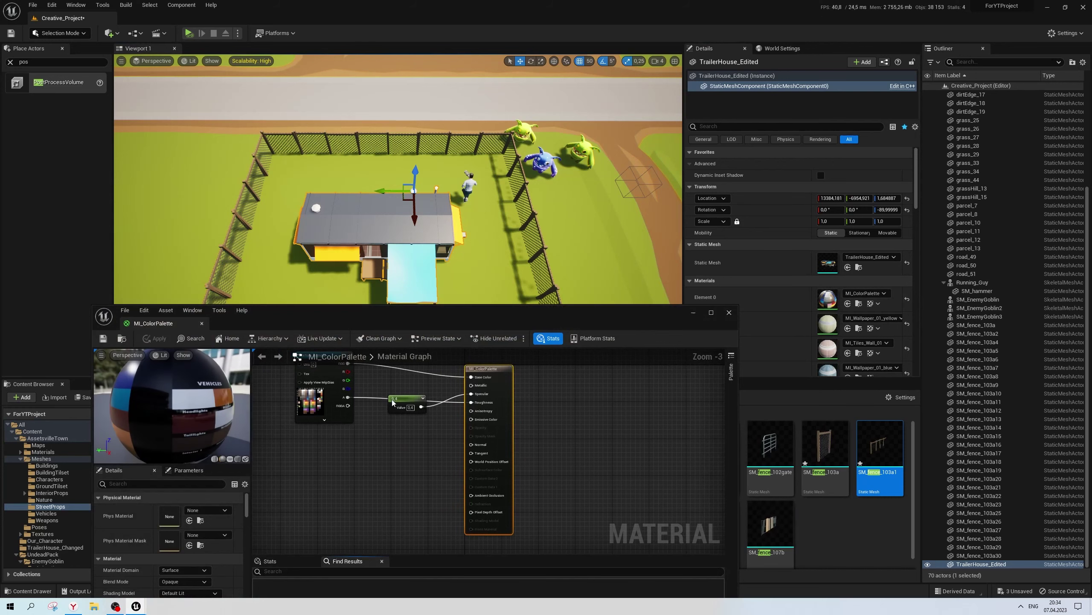
Change the 0.4 Constant node to 0.2, apply it, and frame the house
{"action": "left_click_drag", "start_coordinate": [503, 435], "coordinate": [467, 460]}
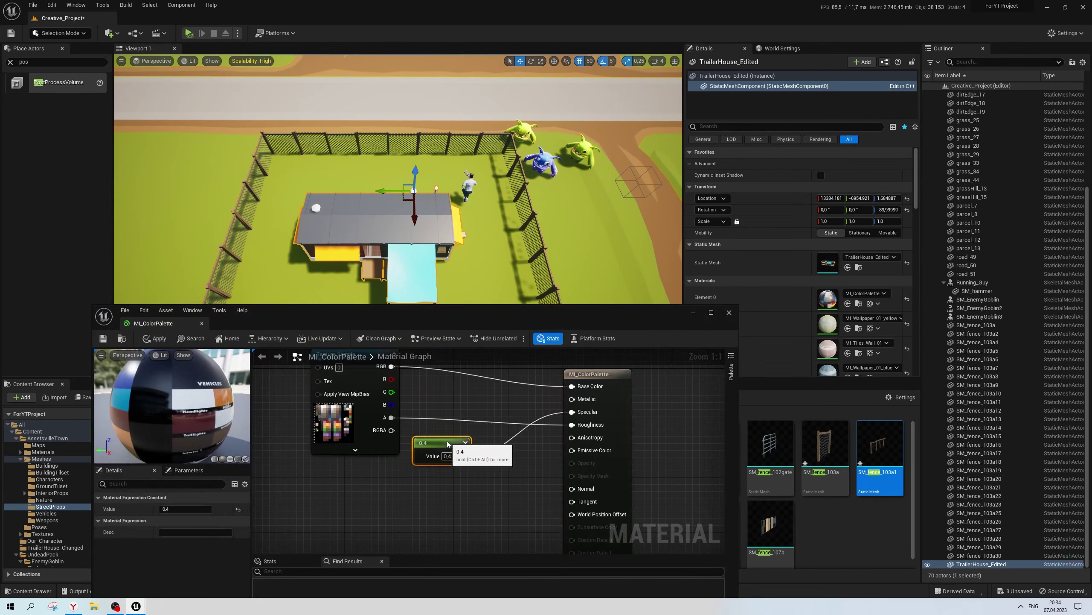
{"action": "type", "text": "0,2"}
{"action": "left_click", "coordinate": [513, 462]}
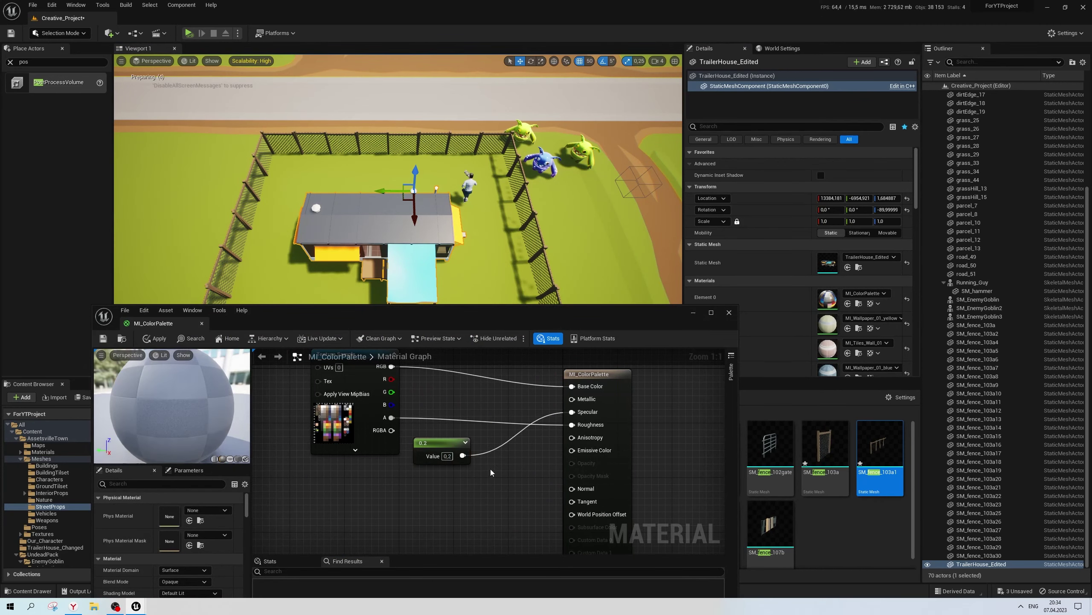
{"action": "left_click", "coordinate": [155, 339]}
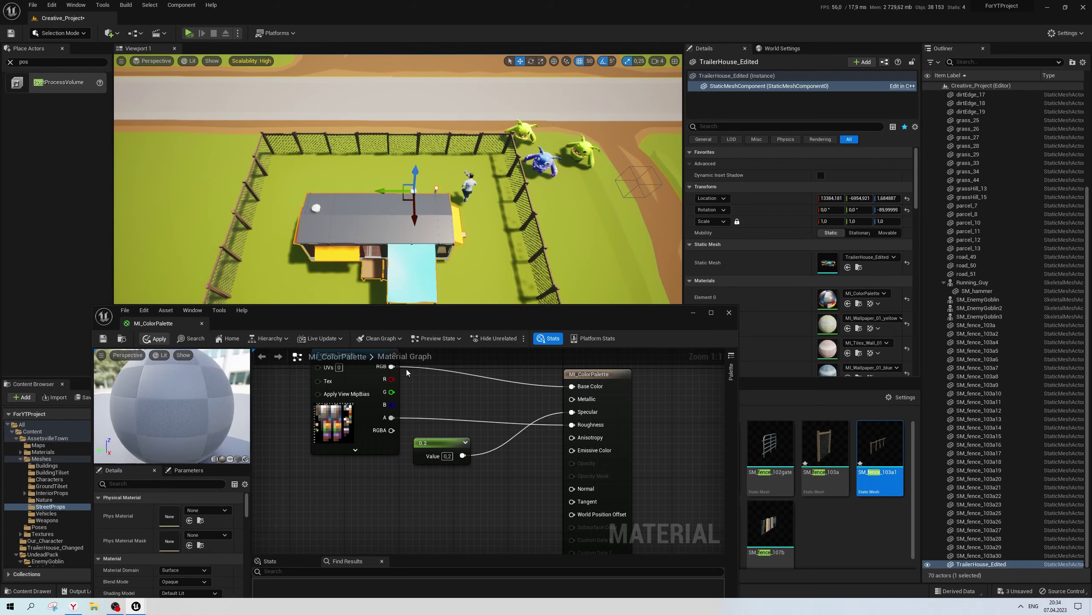
{"action": "key", "text": "f"}
{"action": "scroll", "coordinate": [397, 178], "scroll_direction": "down", "scroll_amount": 5}
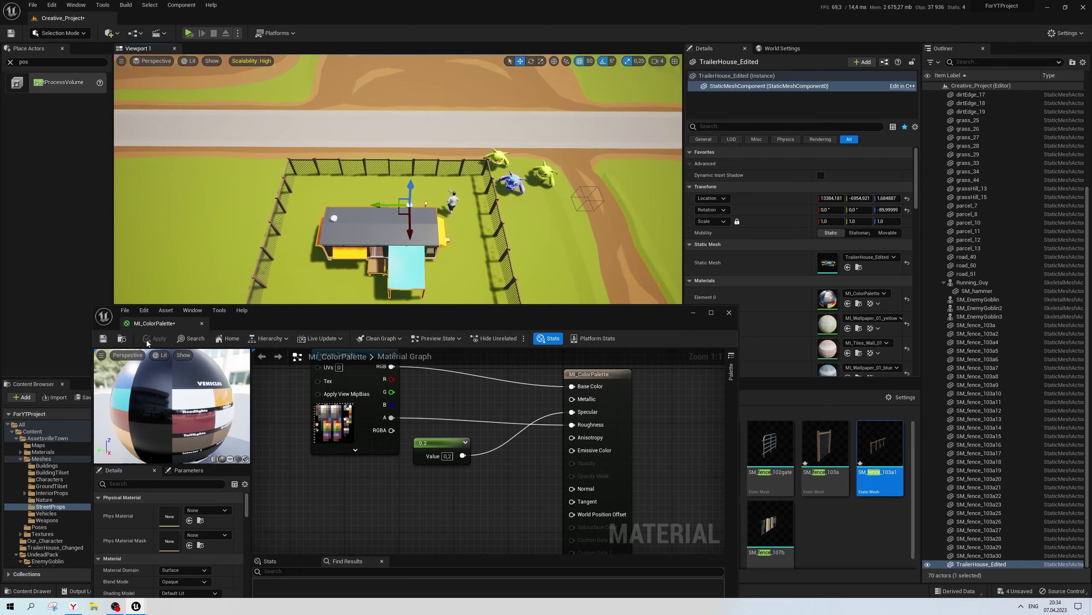
Close the material editor and save all unsaved changes
{"action": "left_click", "coordinate": [728, 313]}
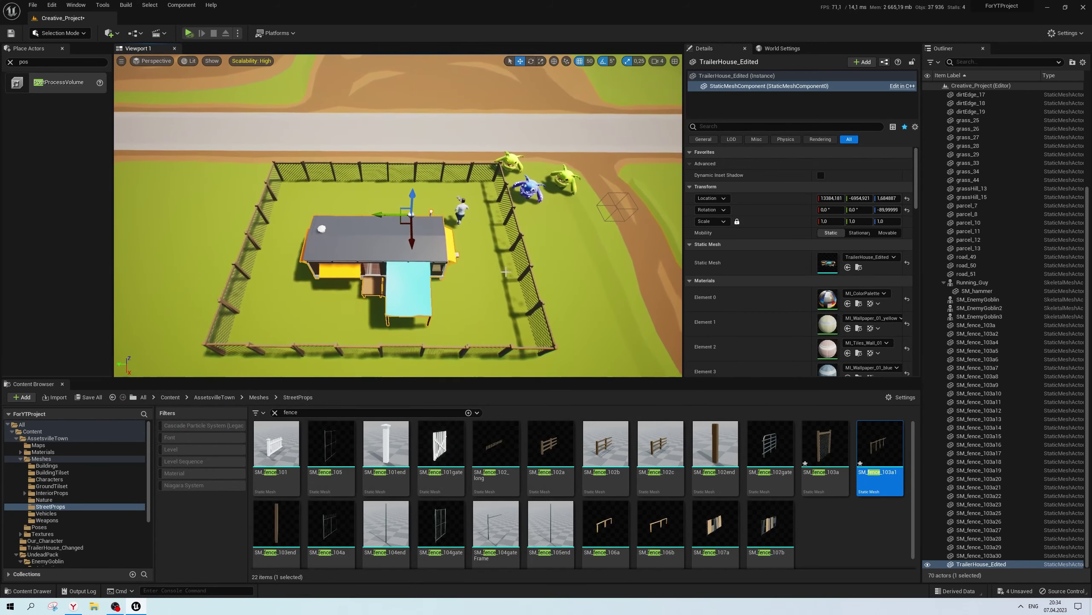
{"action": "left_click", "coordinate": [523, 238]}
{"action": "left_click", "coordinate": [769, 85]}
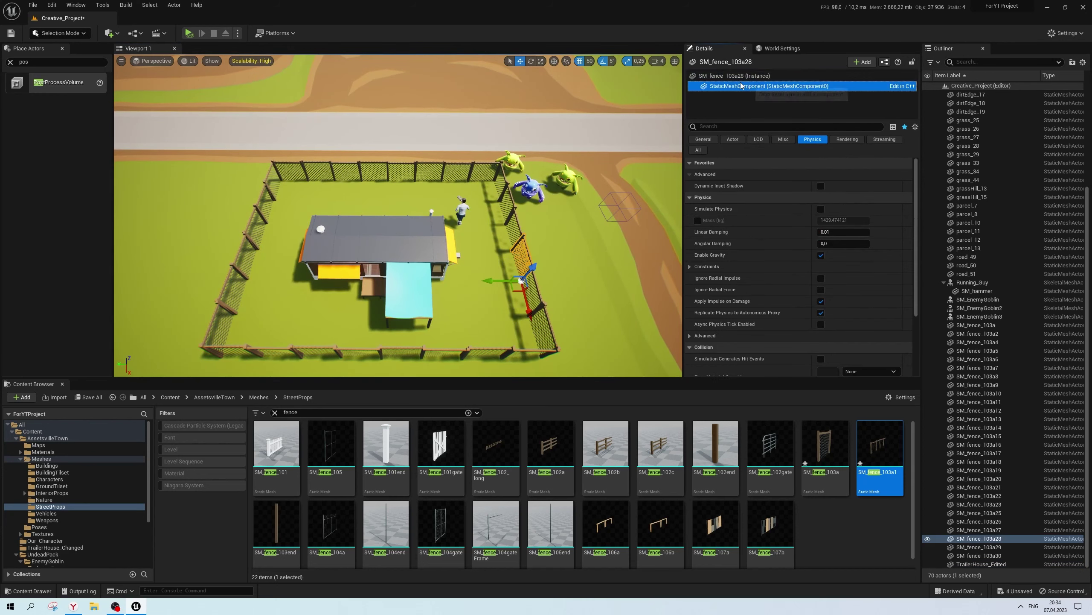
{"action": "key", "text": "ctrl+shift+s"}
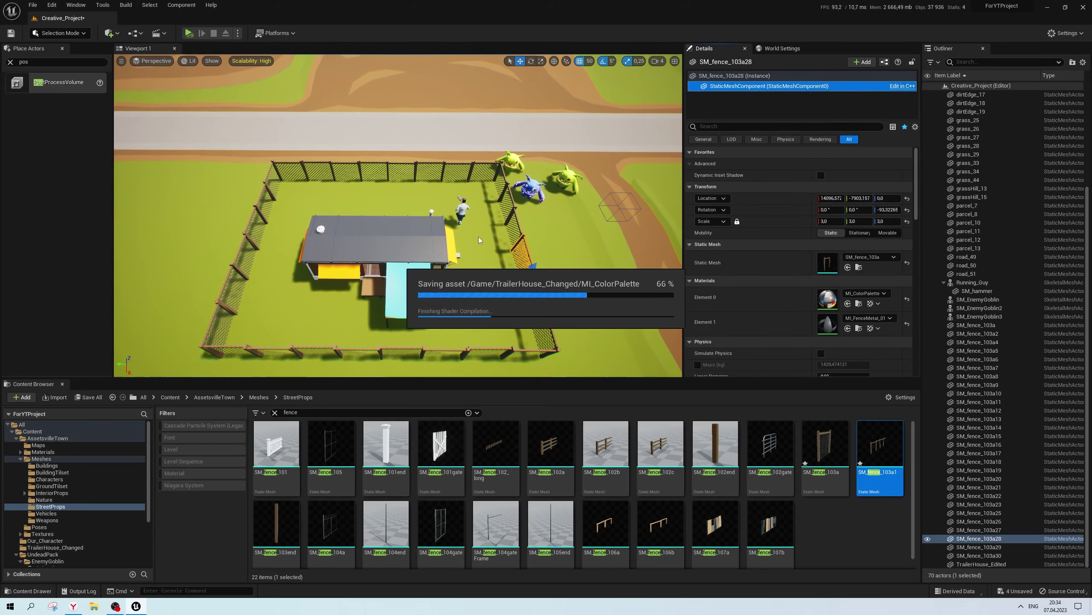
{"action": "right_click_drag", "start_coordinate": [465, 251], "coordinate": [474, 241]}
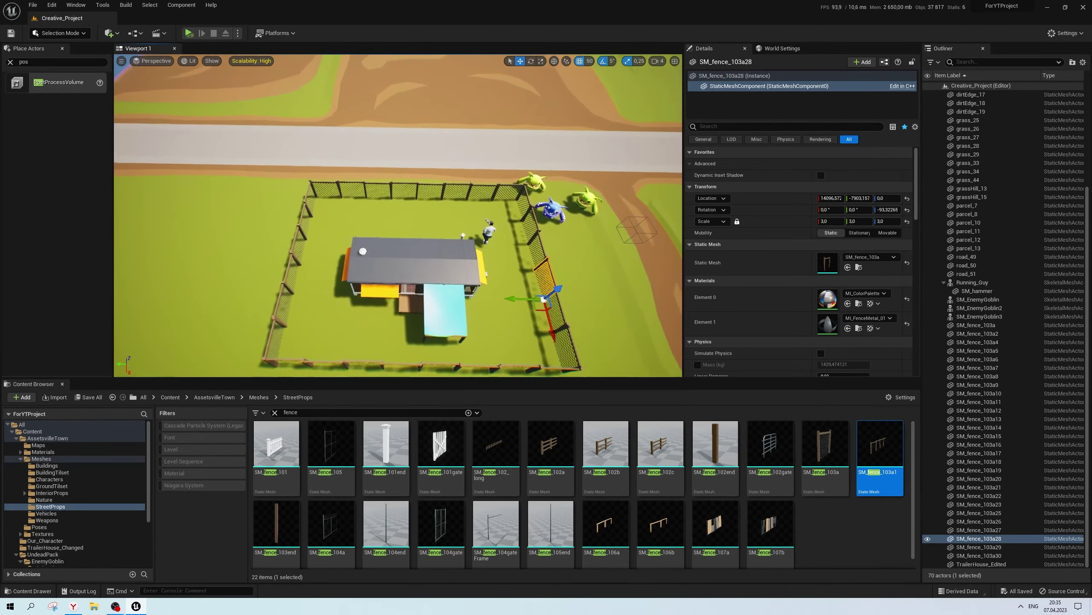
{"action": "right_click_drag", "start_coordinate": [473, 241], "coordinate": [474, 241]}
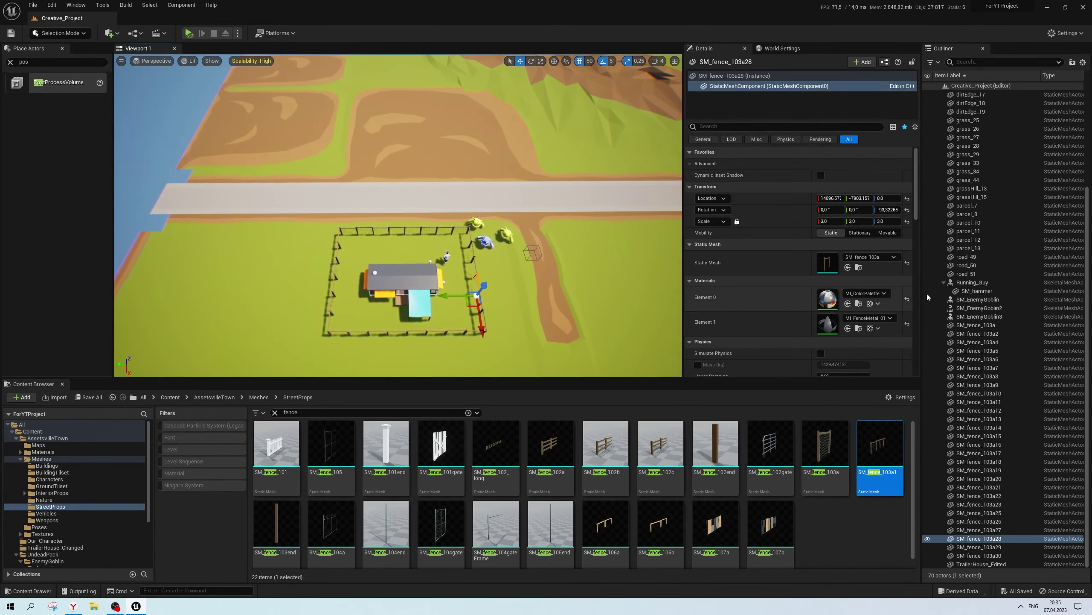
Move all SM_fence_103a pieces into a new Fence folder in the Outliner
{"action": "left_click", "coordinate": [977, 326]}
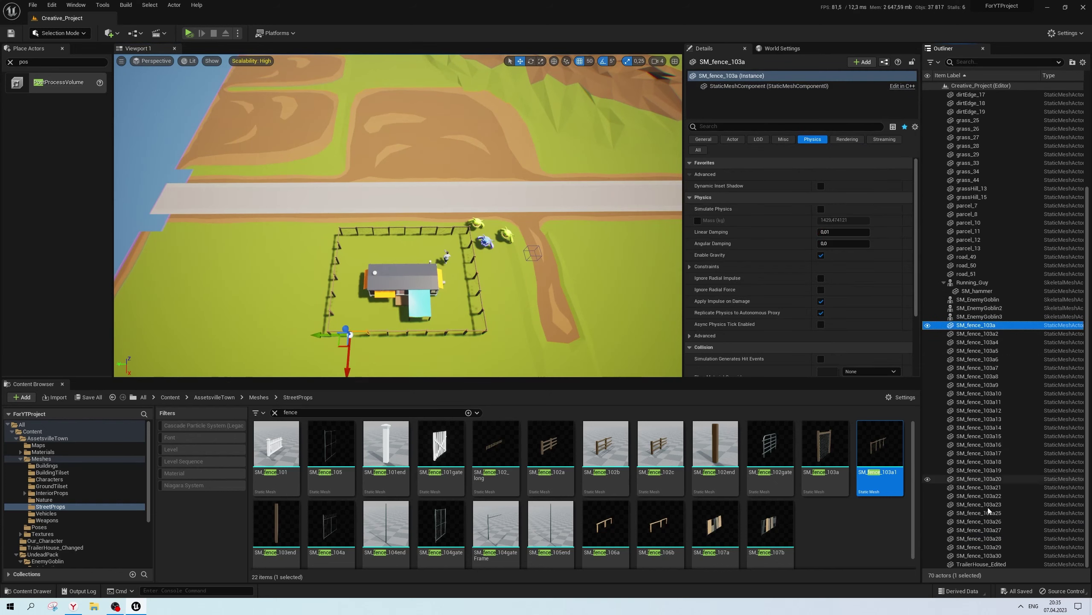
{"action": "left_click", "coordinate": [980, 556], "text": "shift"}
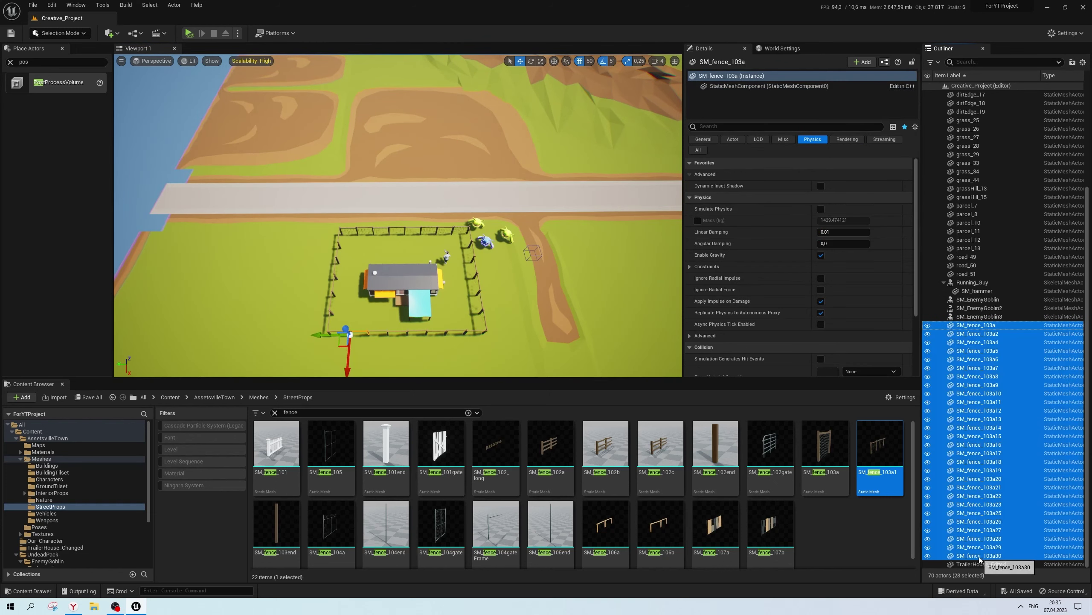
{"action": "right_click", "coordinate": [986, 346]}
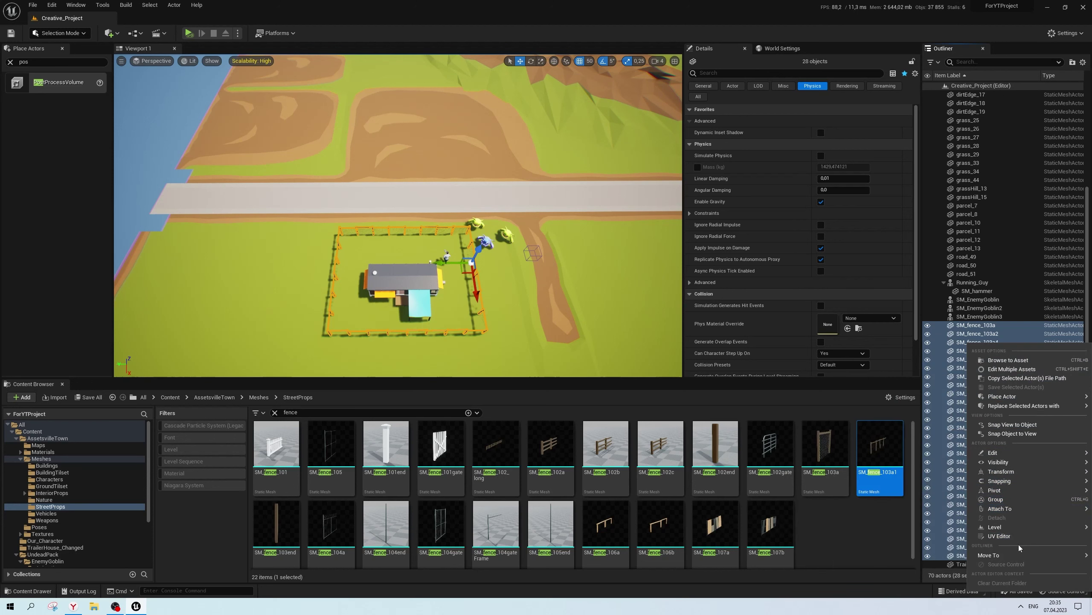
{"action": "mouse_move", "coordinate": [1014, 556]}
{"action": "left_click", "coordinate": [929, 556]}
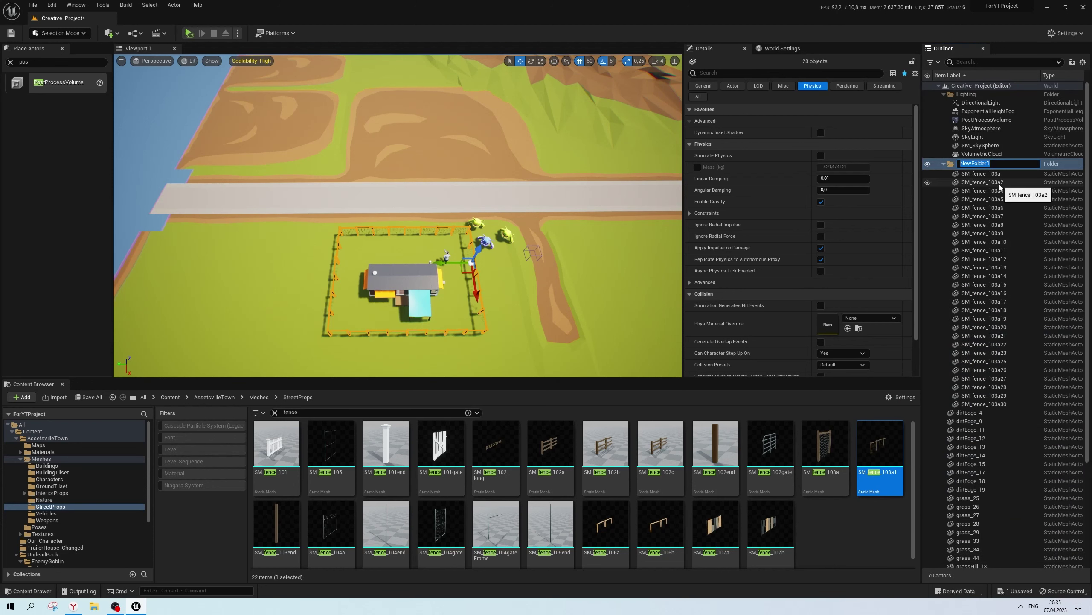
{"action": "type", "text": "Fence"}
{"action": "key", "text": "Return"}
Group the 28 fence pieces, then select the group together with the house
{"action": "left_click", "coordinate": [987, 103]}
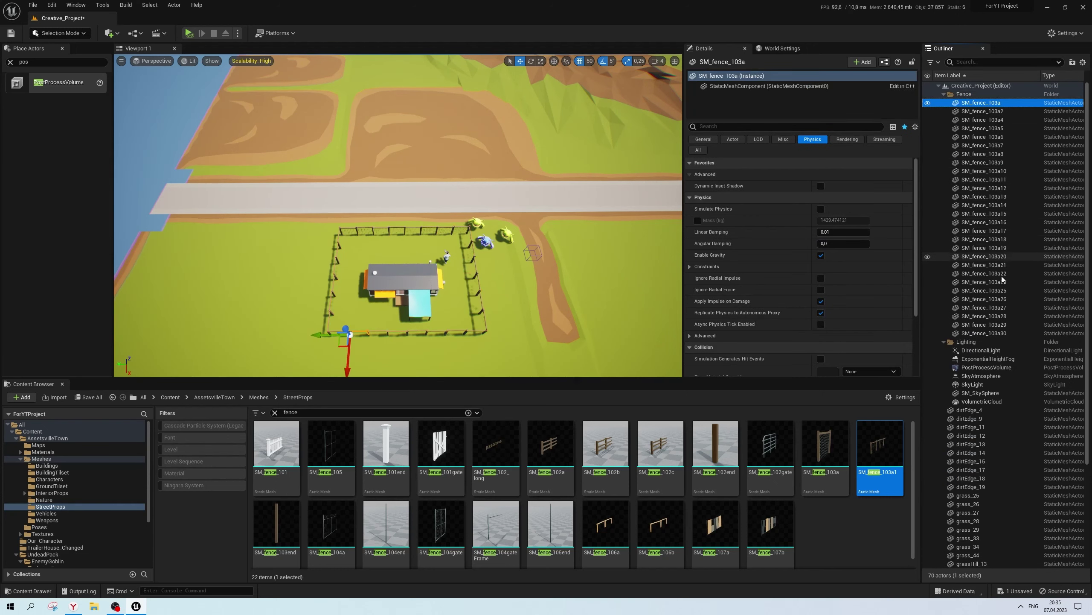
{"action": "left_click", "coordinate": [984, 333], "text": "shift"}
{"action": "right_click", "coordinate": [985, 172]}
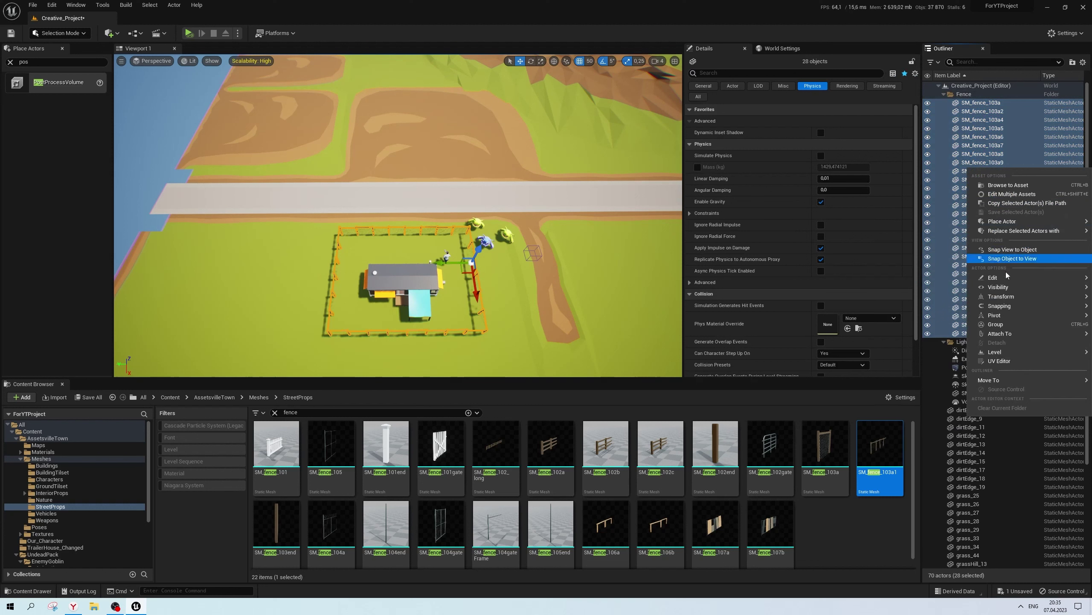
{"action": "left_click", "coordinate": [996, 325]}
{"action": "left_click", "coordinate": [976, 104]}
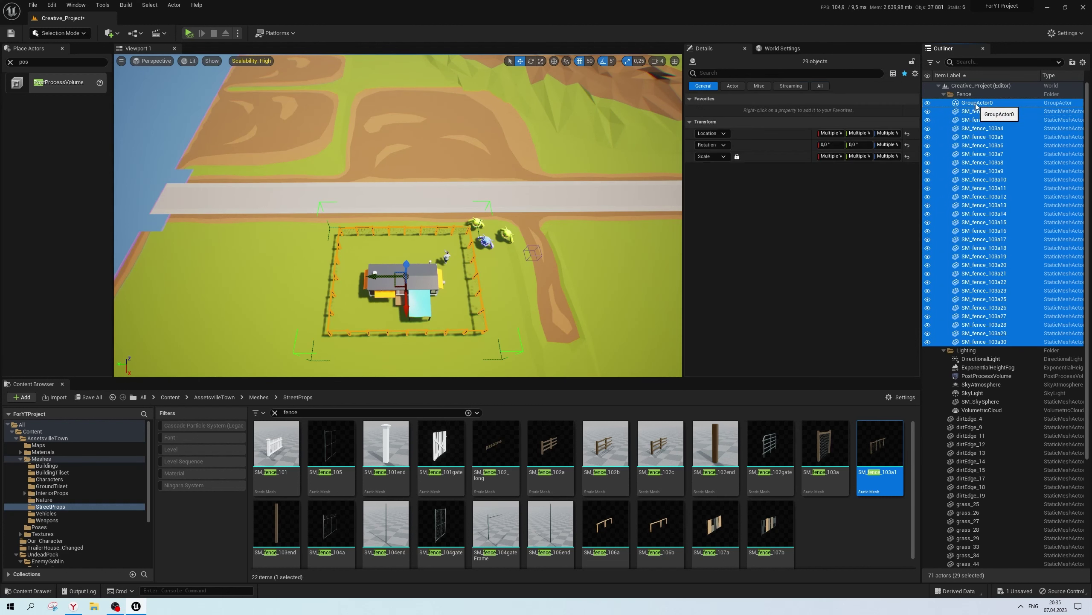
{"action": "left_click", "coordinate": [423, 281], "text": "ctrl"}
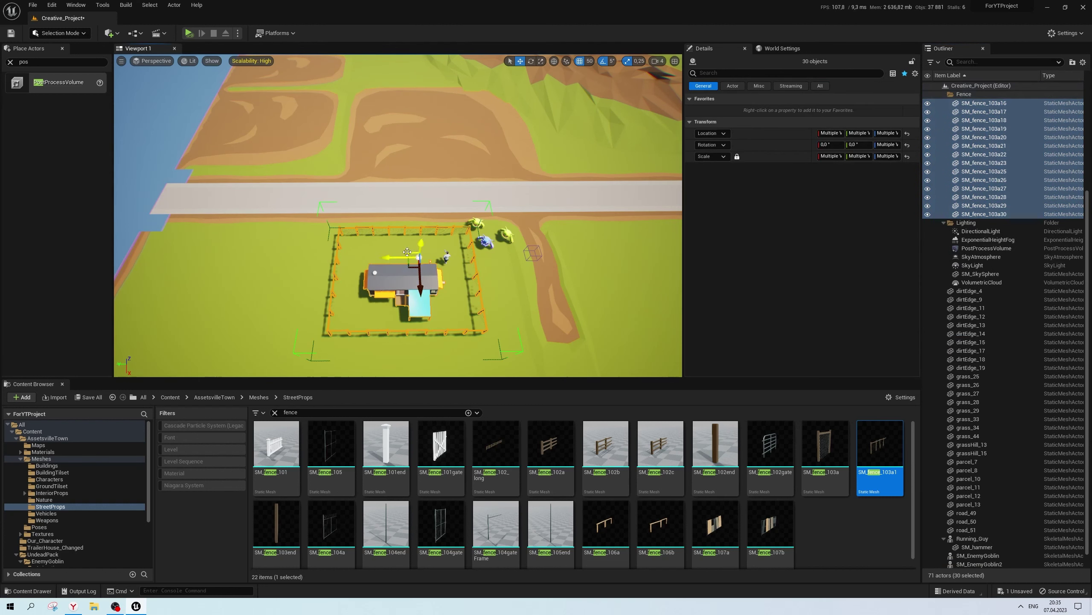
Drag the fence group and house off the road onto the grass, checking from a top wireframe view
{"action": "left_click_drag", "start_coordinate": [397, 257], "coordinate": [436, 256]}
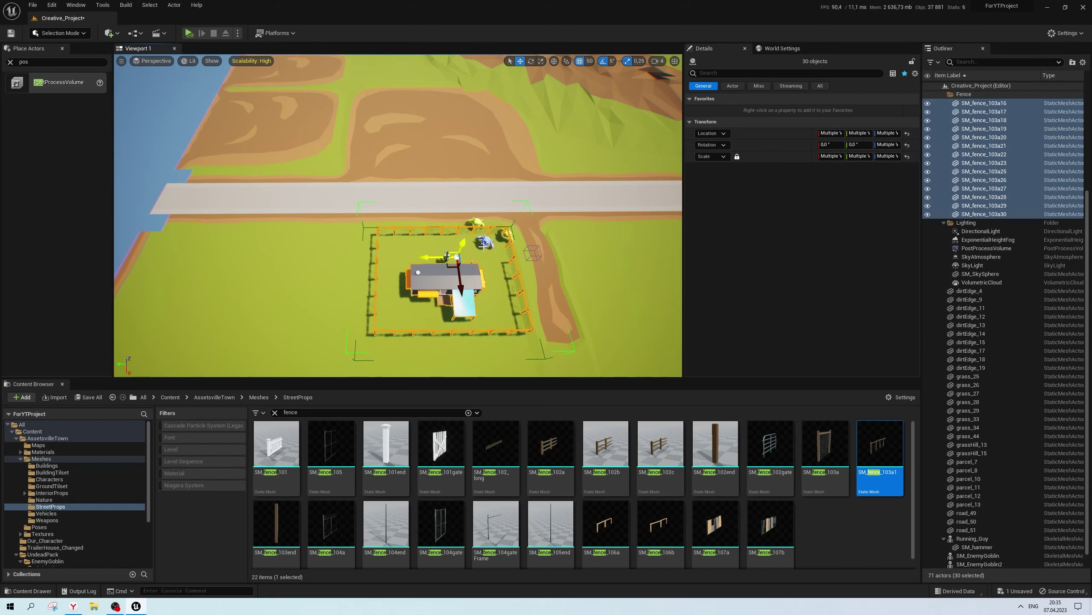
{"action": "key", "text": "alt+j"}
{"action": "scroll", "coordinate": [490, 240], "scroll_direction": "down", "scroll_amount": 5}
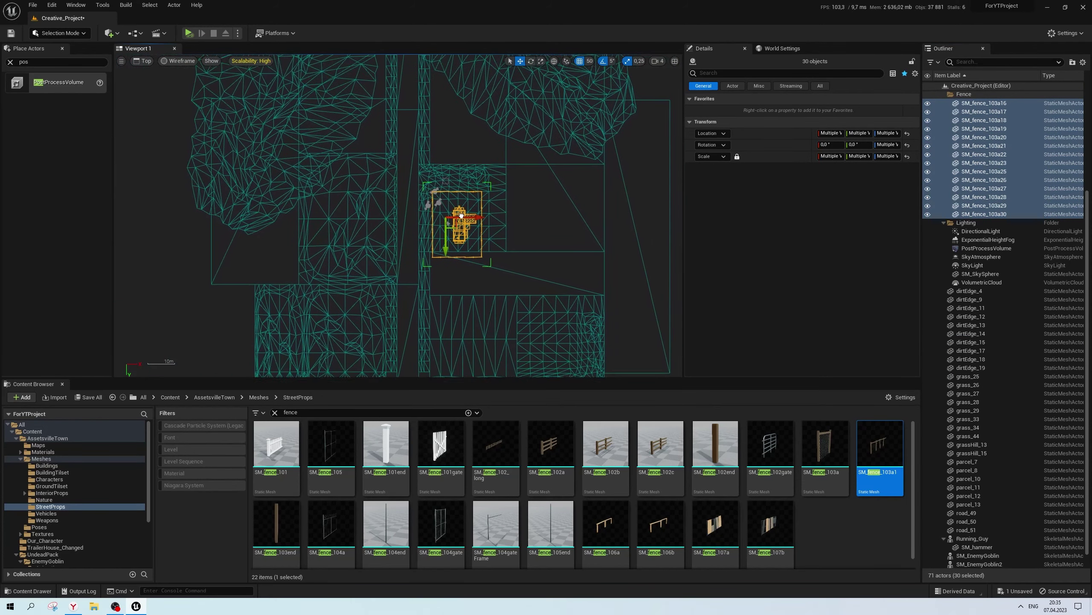
{"action": "left_click_drag", "start_coordinate": [485, 244], "coordinate": [341, 244]}
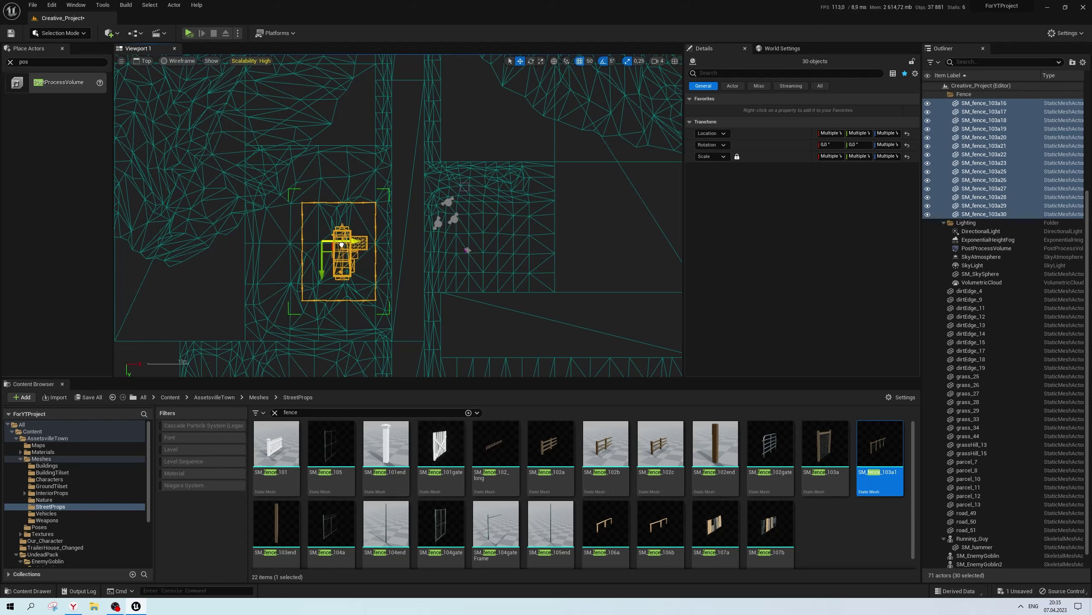
{"action": "key", "text": "alt+g"}
{"action": "right_click_drag", "start_coordinate": [441, 207], "coordinate": [438, 233]}
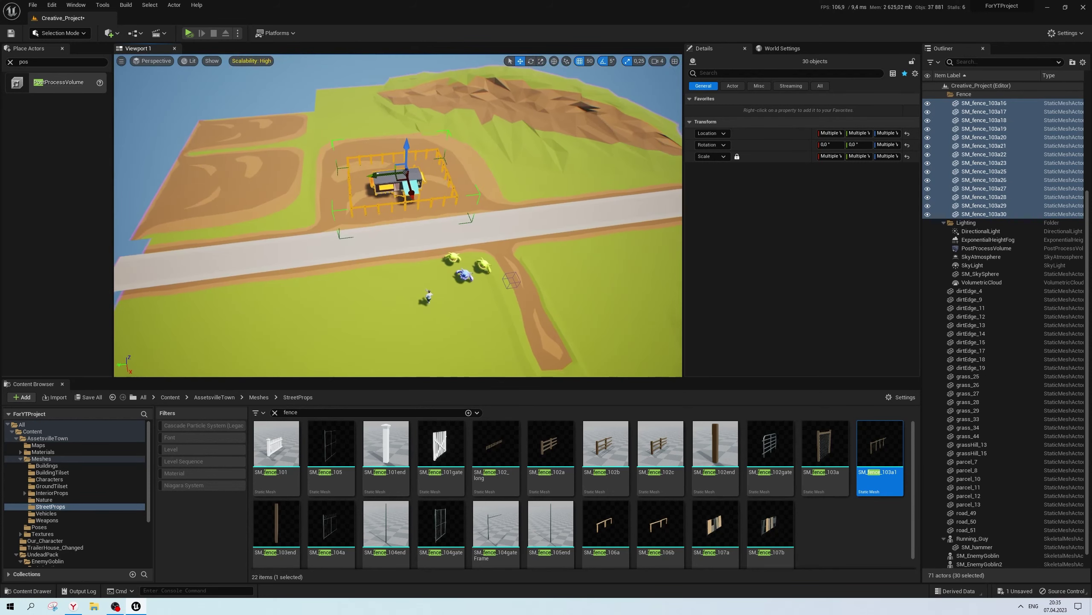
{"action": "left_click_drag", "start_coordinate": [439, 233], "coordinate": [479, 335]}
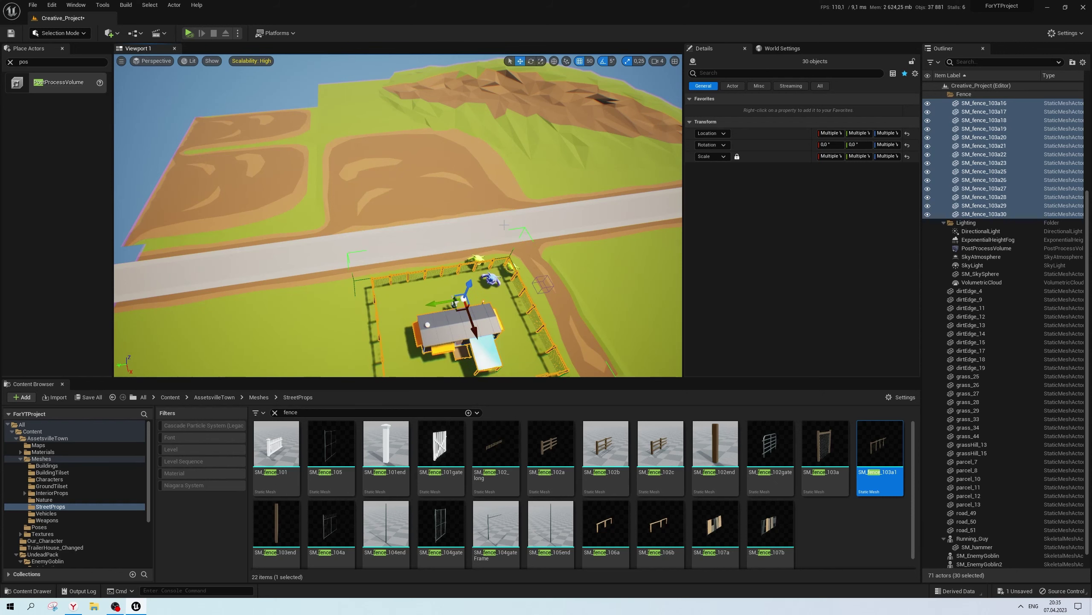
{"action": "key", "text": "alt+j"}
{"action": "scroll", "coordinate": [499, 244], "scroll_direction": "up", "scroll_amount": 1}
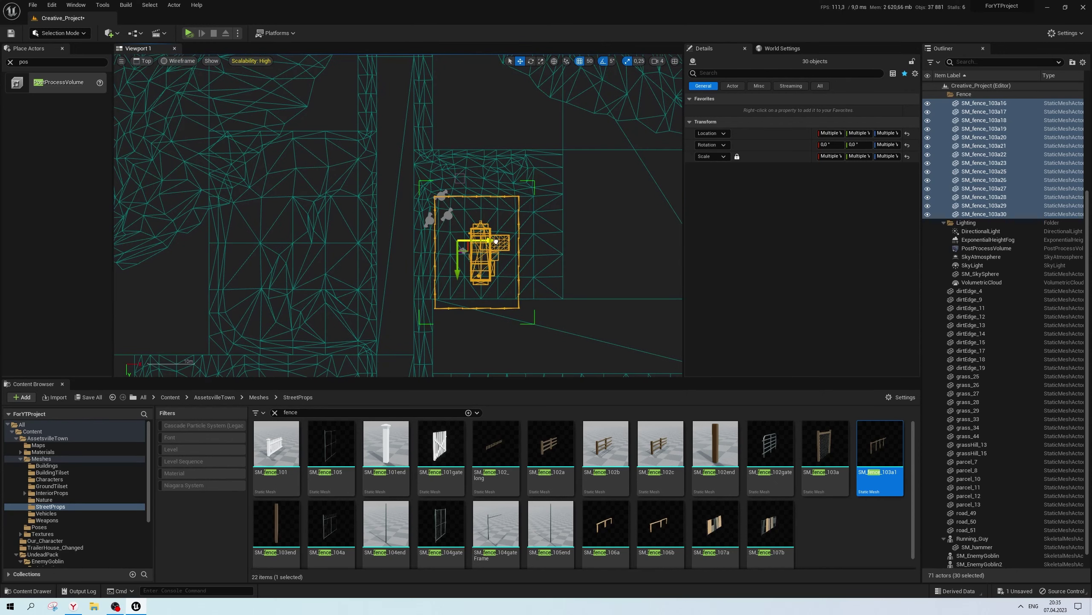
{"action": "key", "text": "alt+g"}
{"action": "key", "text": "f"}
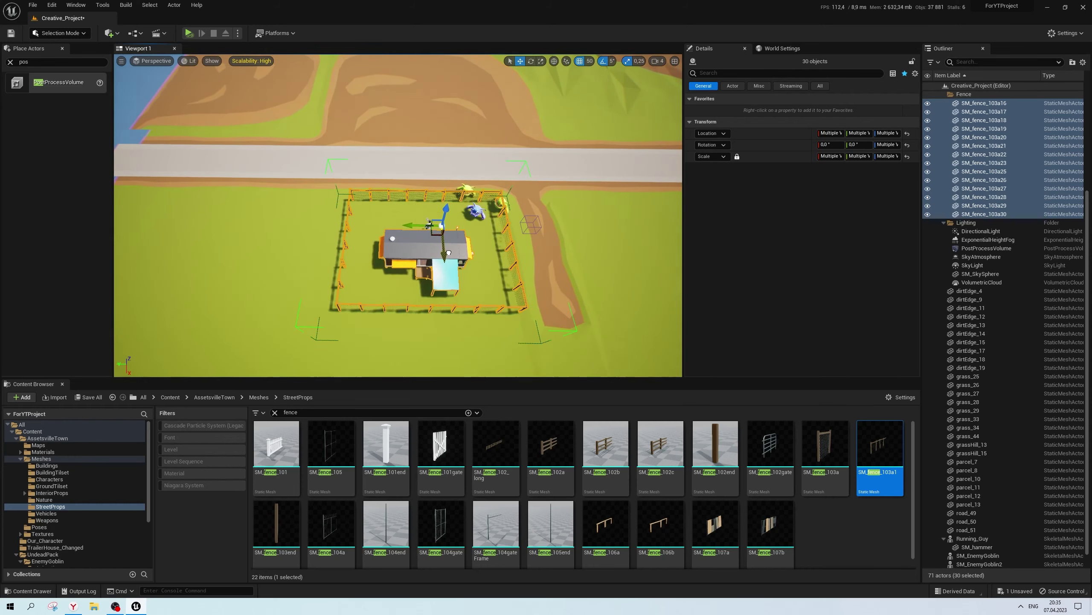
Delete SM_EnemyGoblin2, leaving one enemy goblin by the yard
{"action": "left_click", "coordinate": [448, 253]}
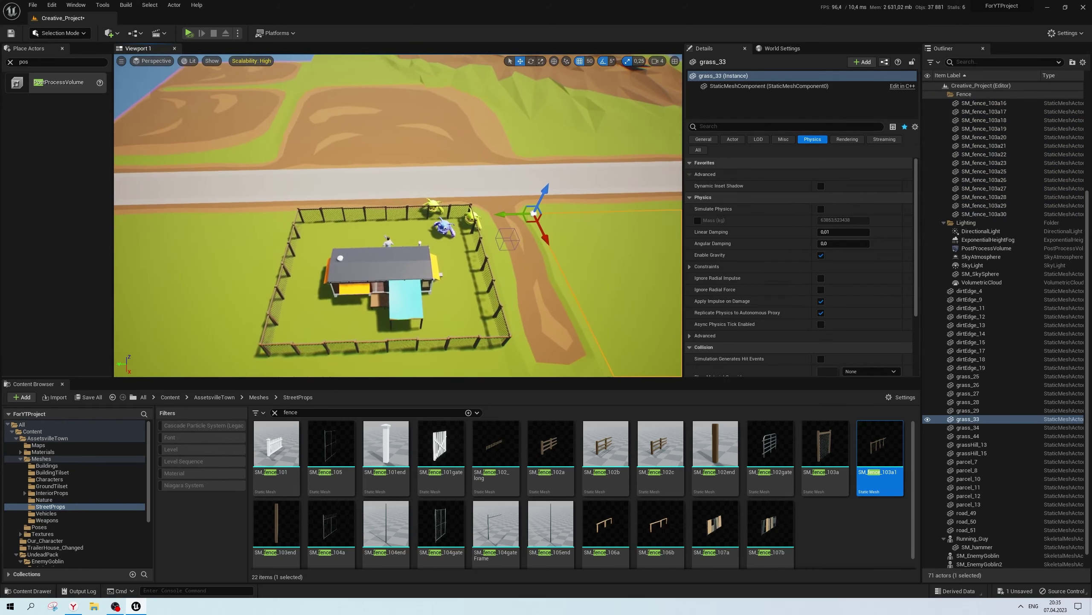
{"action": "scroll", "coordinate": [425, 223], "scroll_direction": "up", "scroll_amount": 2}
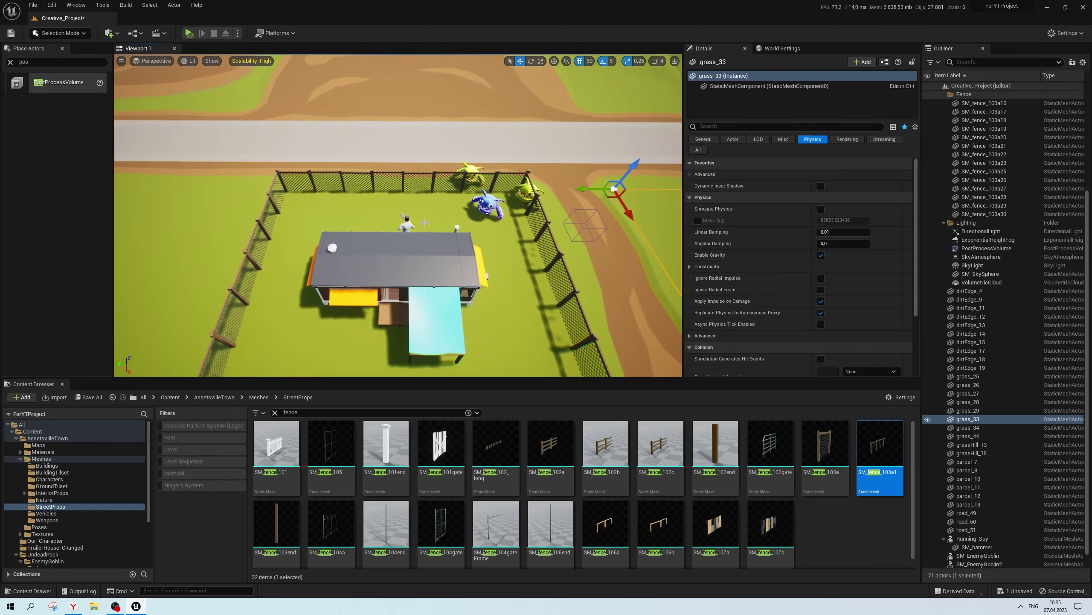
{"action": "left_click", "coordinate": [406, 223]}
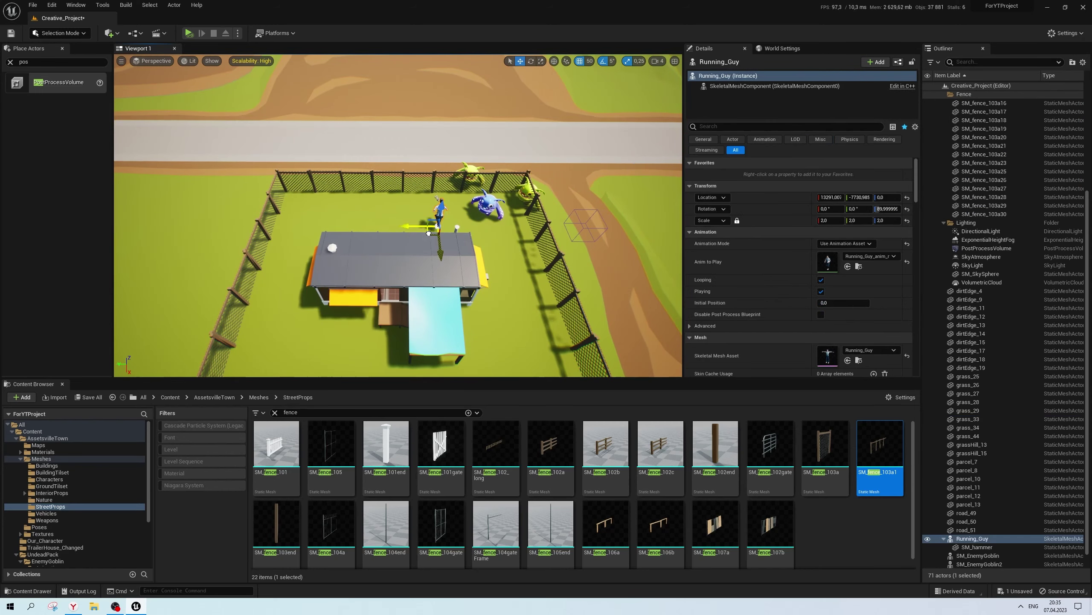
{"action": "scroll", "coordinate": [429, 233], "scroll_direction": "down", "scroll_amount": 5}
{"action": "scroll", "coordinate": [520, 217], "scroll_direction": "up", "scroll_amount": 5}
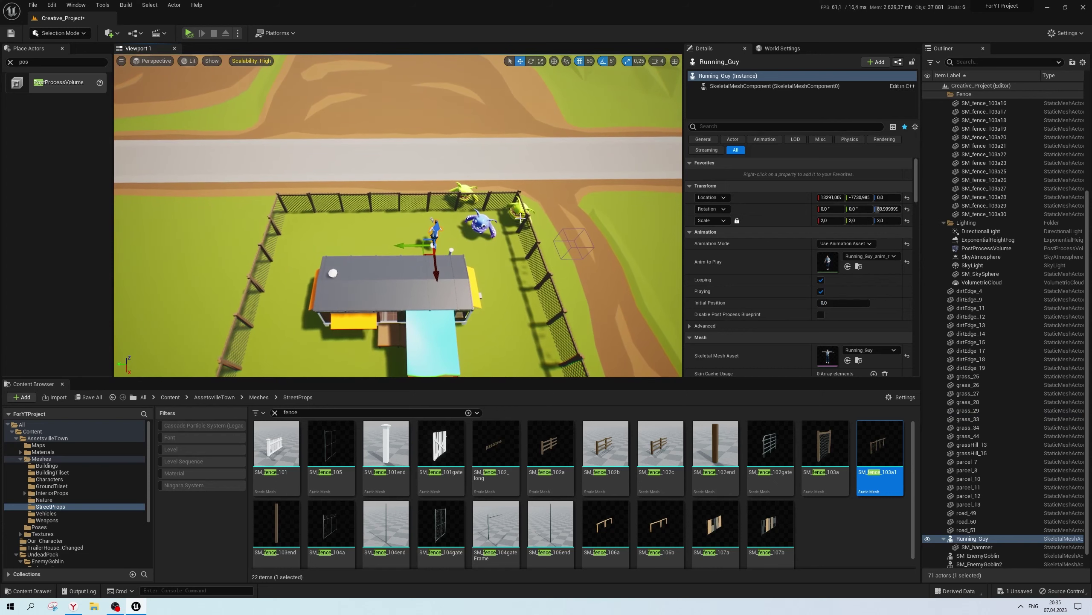
{"action": "left_click", "coordinate": [521, 217]}
{"action": "key", "text": "Delete"}
{"action": "left_click", "coordinate": [488, 237]}
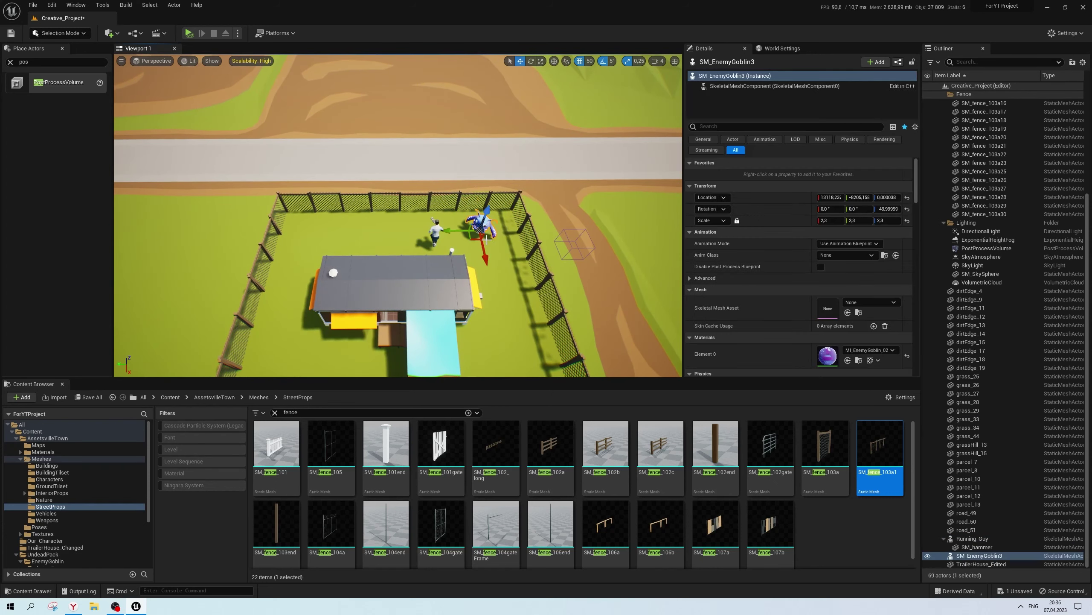
Select parcel_13 inside the fence and show its StaticMeshComponent settings
{"action": "left_click", "coordinate": [555, 213]}
{"action": "scroll", "coordinate": [555, 213], "scroll_direction": "down", "scroll_amount": 3}
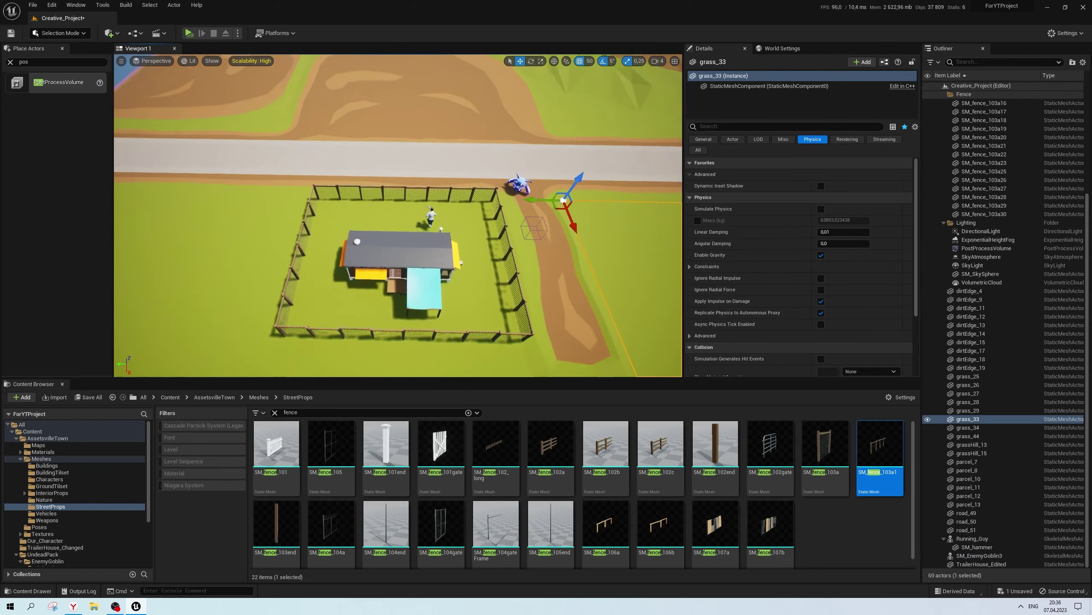
{"action": "scroll", "coordinate": [555, 213], "scroll_direction": "up", "scroll_amount": 2}
{"action": "scroll", "coordinate": [398, 215], "scroll_direction": "up", "scroll_amount": 3}
{"action": "scroll", "coordinate": [398, 215], "scroll_direction": "down", "scroll_amount": 1}
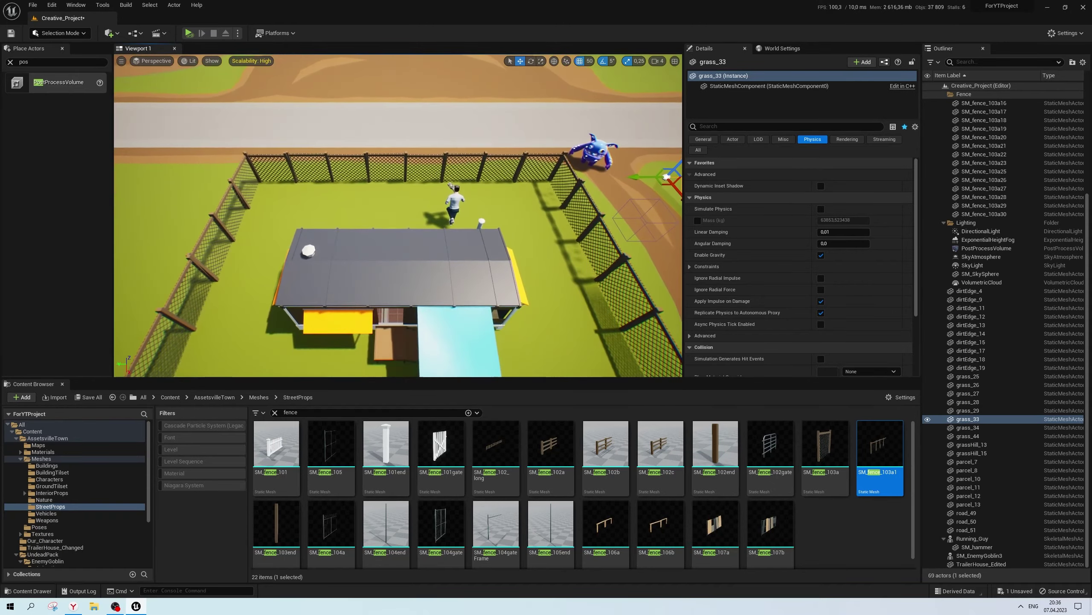
{"action": "scroll", "coordinate": [398, 215], "scroll_direction": "down", "scroll_amount": 3}
{"action": "scroll", "coordinate": [398, 215], "scroll_direction": "up", "scroll_amount": 3}
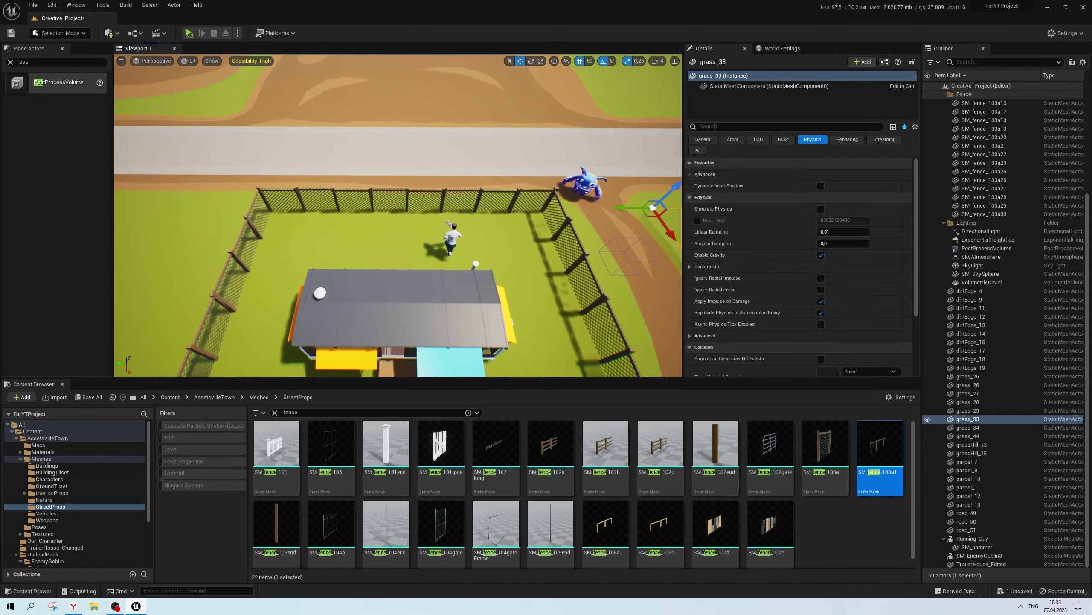
{"action": "scroll", "coordinate": [398, 216], "scroll_direction": "down", "scroll_amount": 1}
{"action": "scroll", "coordinate": [398, 215], "scroll_direction": "down", "scroll_amount": 3}
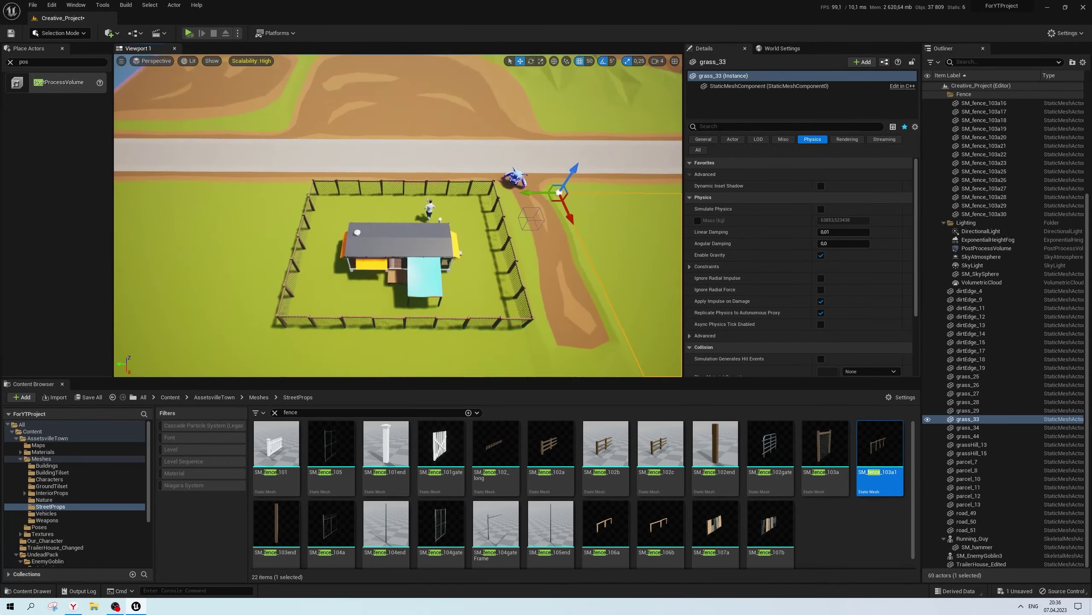
{"action": "left_click_drag", "start_coordinate": [398, 215], "coordinate": [431, 215], "text": "alt"}
{"action": "scroll", "coordinate": [397, 215], "scroll_direction": "up", "scroll_amount": 4}
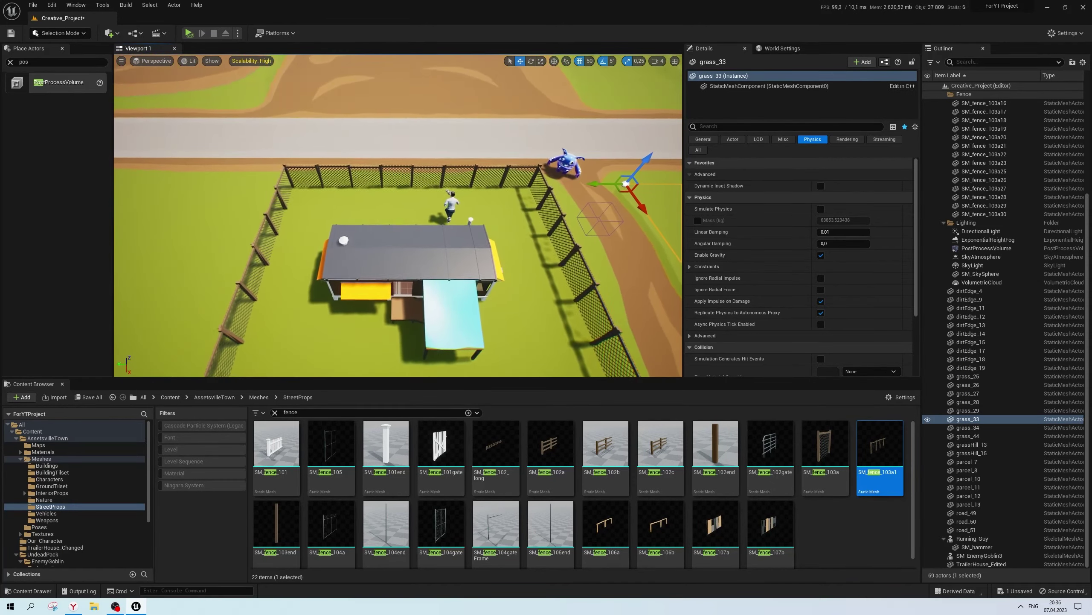
{"action": "scroll", "coordinate": [489, 228], "scroll_direction": "down", "scroll_amount": 3}
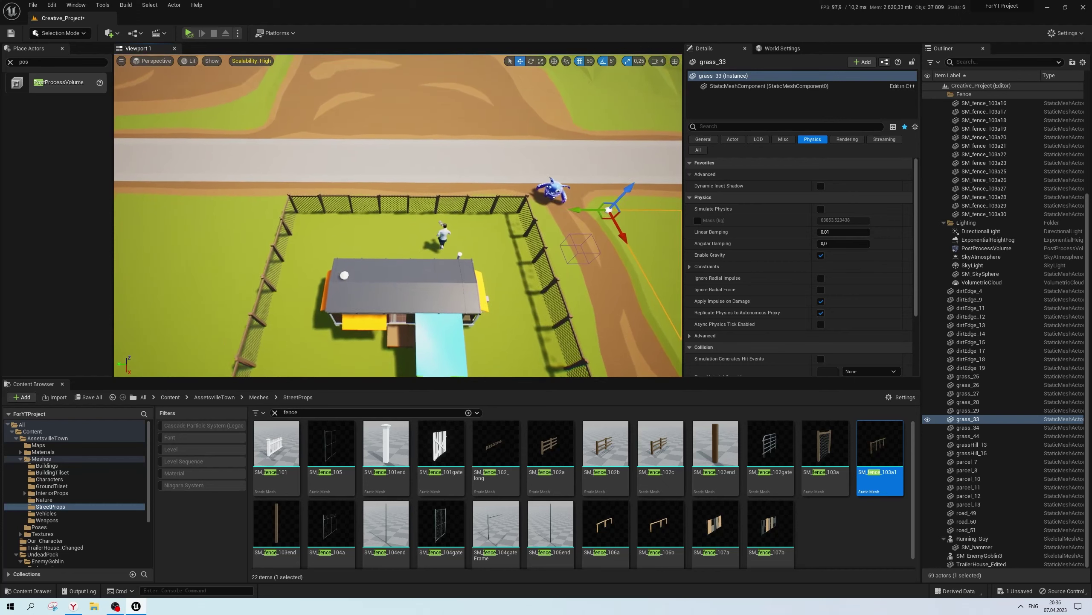
{"action": "scroll", "coordinate": [489, 228], "scroll_direction": "up", "scroll_amount": 1}
{"action": "scroll", "coordinate": [489, 228], "scroll_direction": "up", "scroll_amount": 1}
{"action": "left_click", "coordinate": [488, 229]}
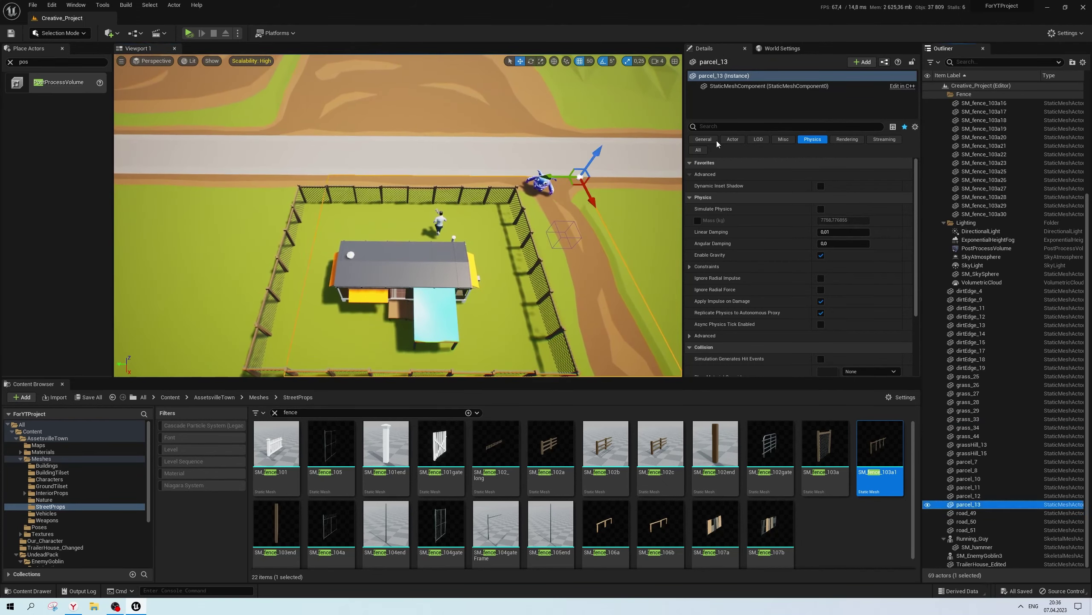
{"action": "left_click", "coordinate": [736, 86]}
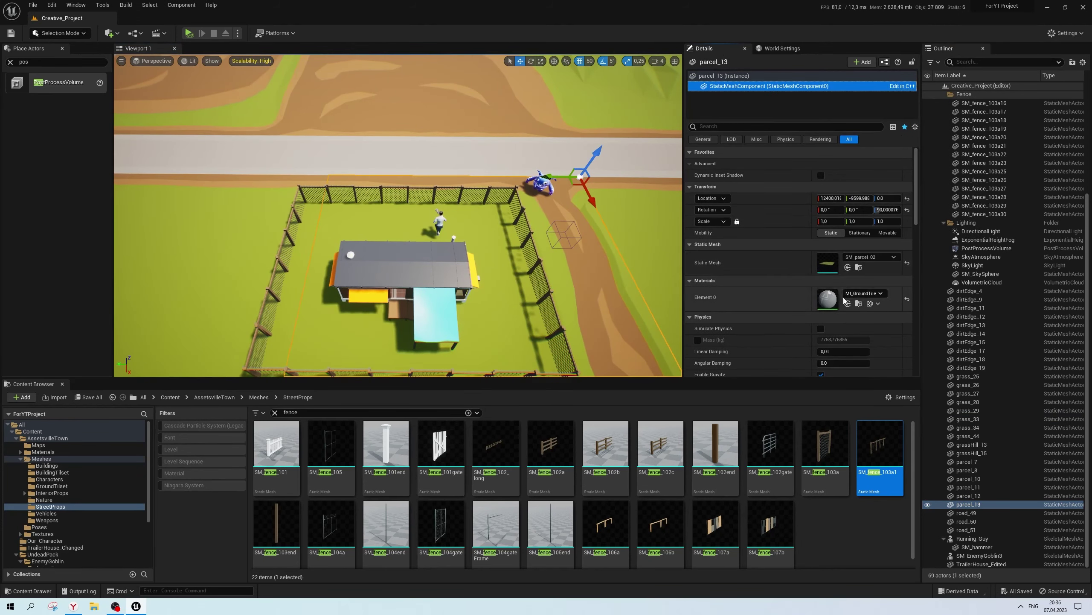
Duplicate MI_GroundTile as MI_GroundTile1, assign it to parcel_13's Element 0, and open it
{"action": "left_click", "coordinate": [859, 304]}
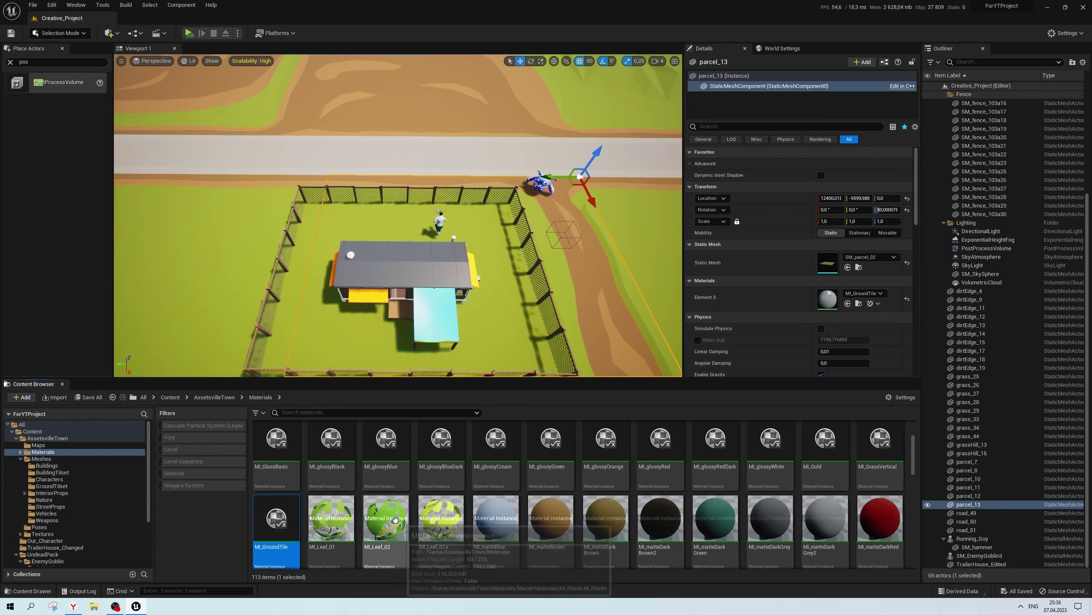
{"action": "key", "text": "ctrl+d"}
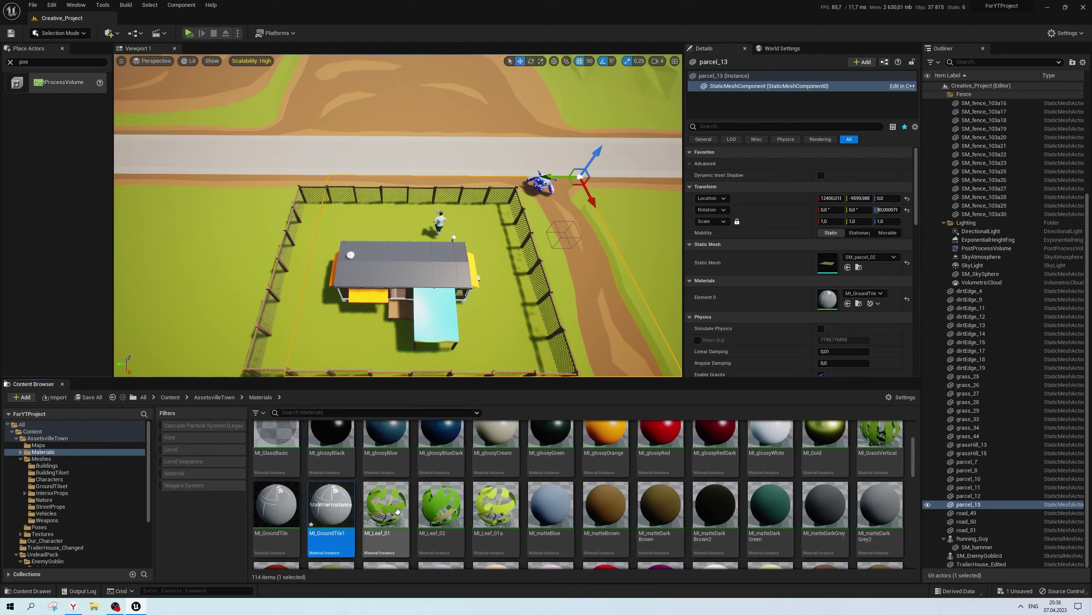
{"action": "left_click_drag", "start_coordinate": [332, 506], "coordinate": [828, 299]}
{"action": "double_click", "coordinate": [828, 298]}
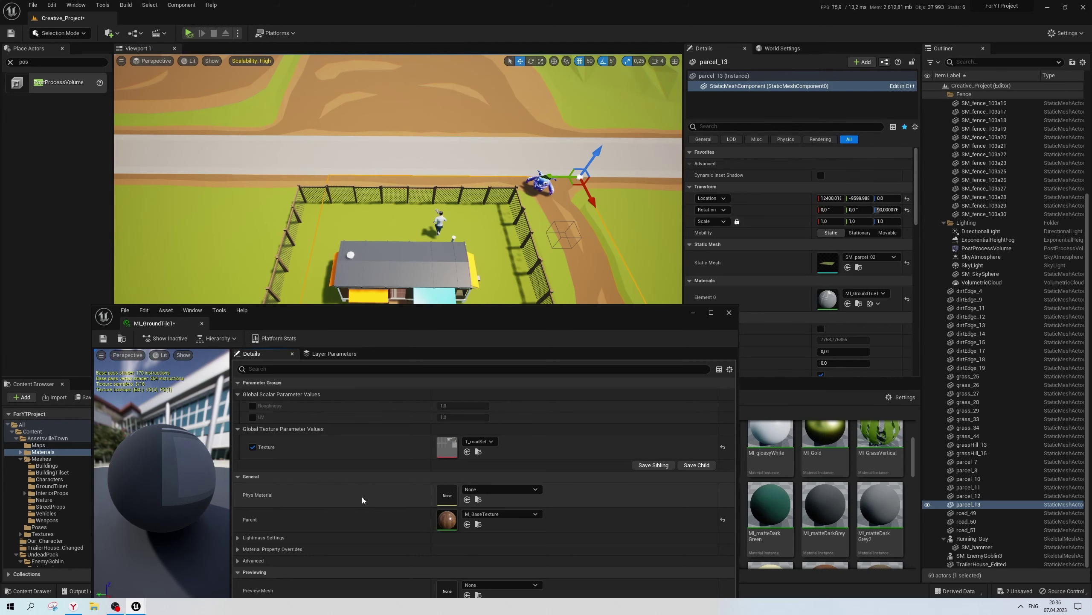
{"action": "mouse_move", "coordinate": [458, 319]}
{"action": "left_mouse_down"}
{"action": "mouse_move", "coordinate": [455, 379]}
{"action": "mouse_move", "coordinate": [456, 365]}
{"action": "left_mouse_up"}
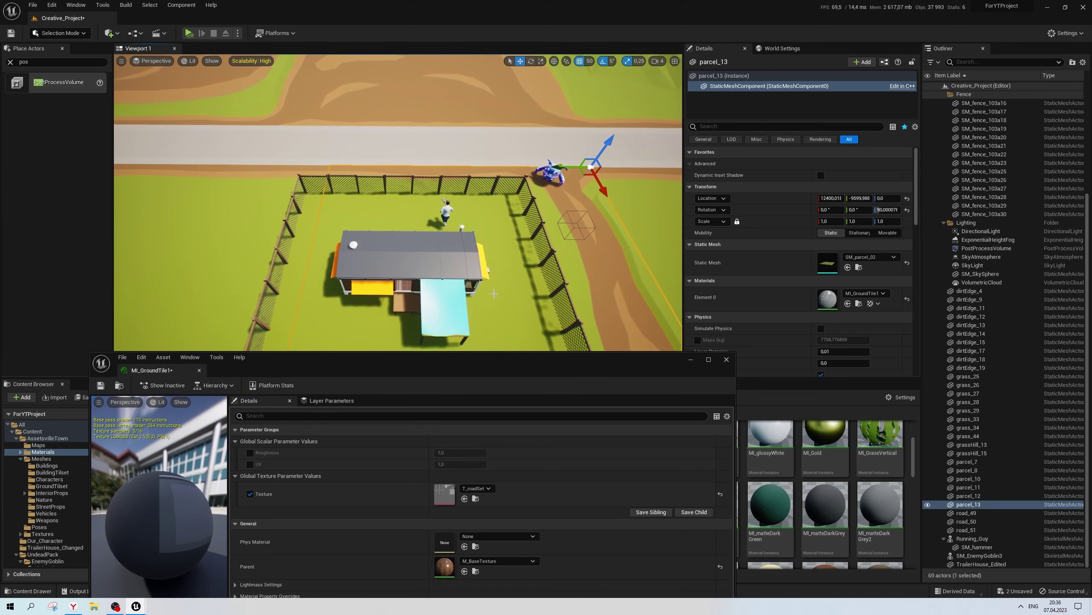
Duplicate M_BaseTexture as M_BaseTexture1, set it as MI_GroundTile1's parent, then save and close
{"action": "left_click", "coordinate": [476, 571]}
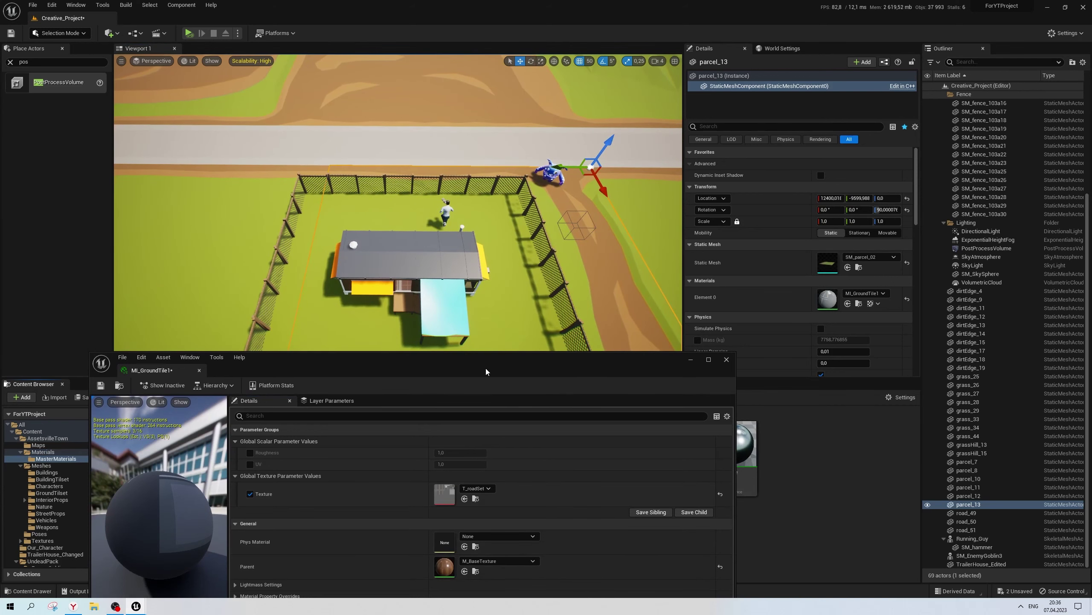
{"action": "left_click_drag", "start_coordinate": [486, 368], "coordinate": [479, 568]}
{"action": "key", "text": "ctrl+d"}
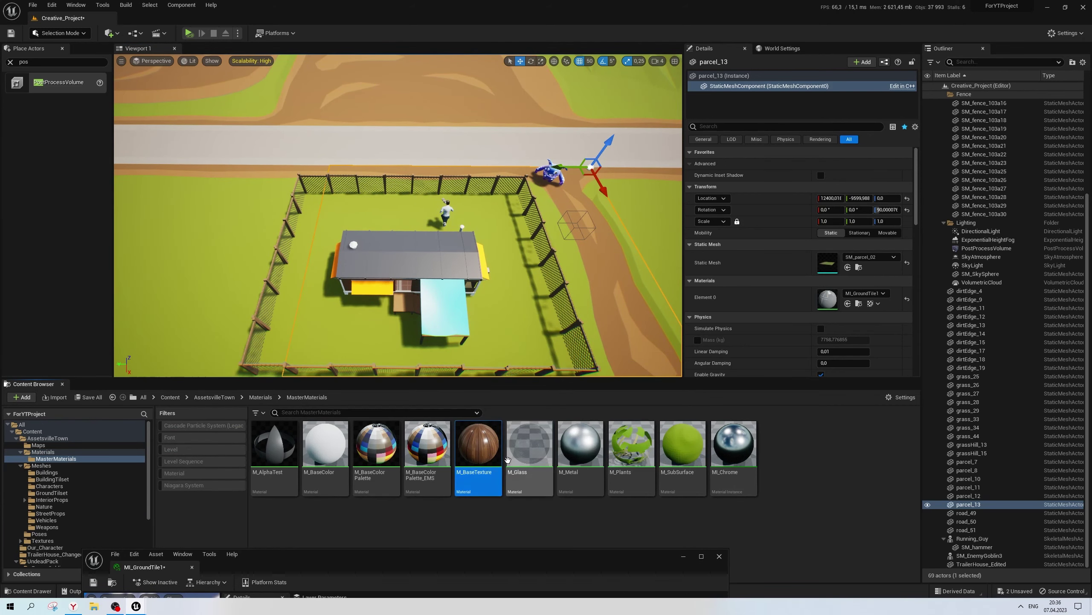
{"action": "key", "text": "Return"}
{"action": "left_click_drag", "start_coordinate": [510, 555], "coordinate": [305, 188]}
{"action": "left_click_drag", "start_coordinate": [538, 454], "coordinate": [231, 389]}
{"action": "left_click_drag", "start_coordinate": [266, 196], "coordinate": [480, 224]}
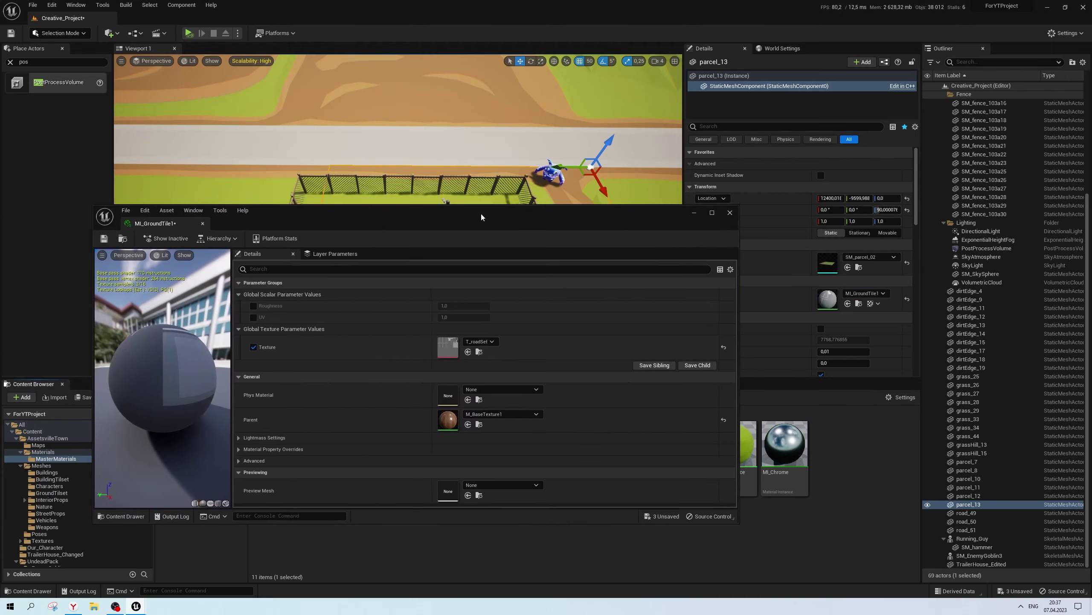
{"action": "left_click", "coordinate": [102, 236]}
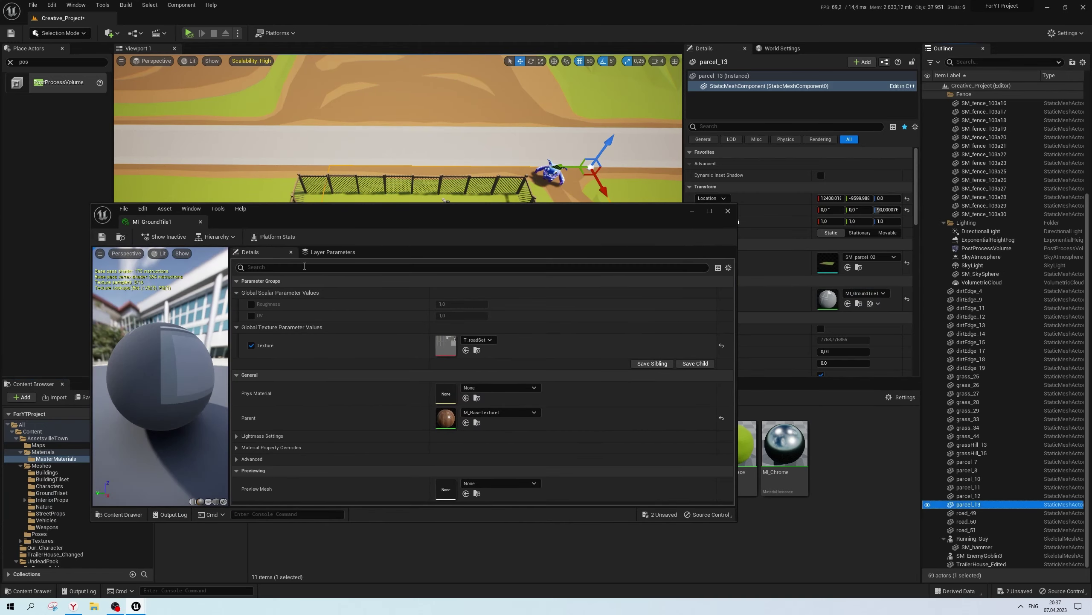
{"action": "left_click", "coordinate": [727, 211]}
Look over M_BaseTexture1's graph, briefly test it directly on the parcel, then undo
{"action": "double_click", "coordinate": [529, 456]}
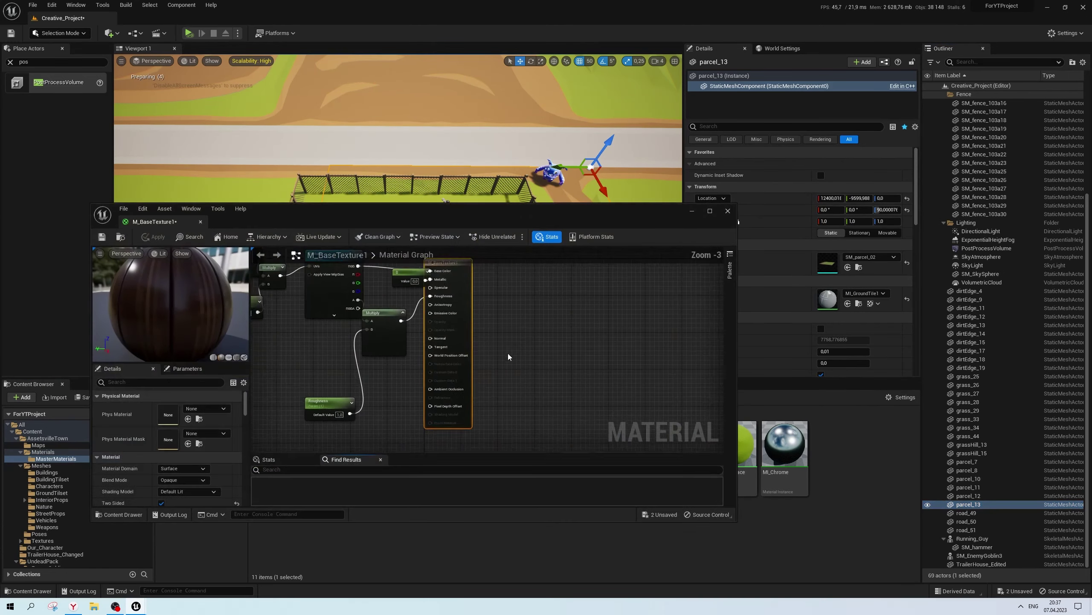
{"action": "left_click_drag", "start_coordinate": [501, 319], "coordinate": [507, 334]}
{"action": "scroll", "coordinate": [416, 377], "scroll_direction": "up", "scroll_amount": 3}
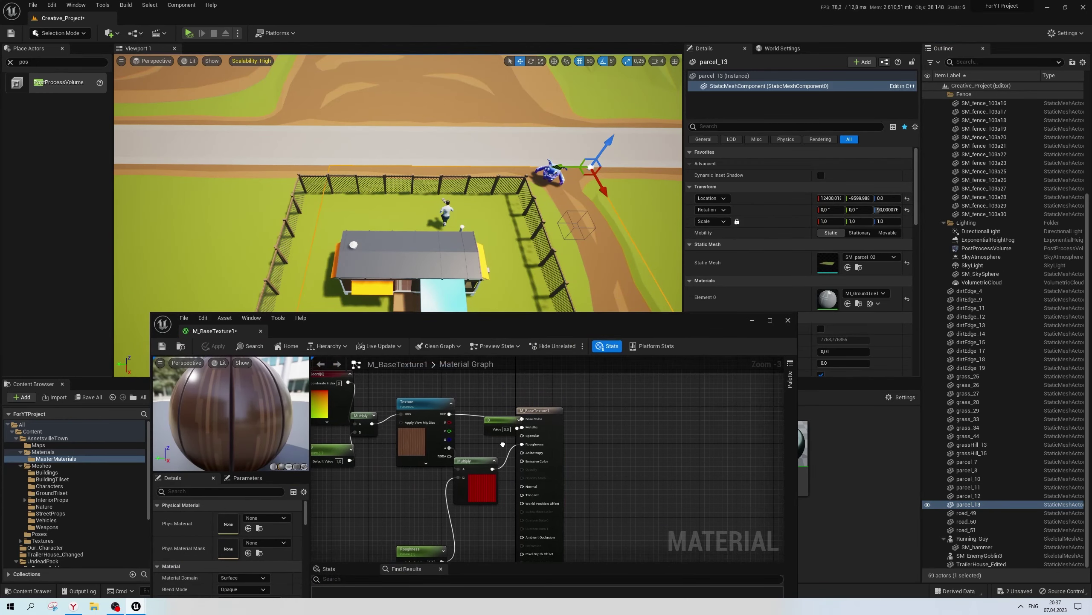
{"action": "mouse_move", "coordinate": [446, 444]}
{"action": "right_mouse_down"}
{"action": "mouse_move", "coordinate": [587, 430]}
{"action": "mouse_move", "coordinate": [569, 399]}
{"action": "mouse_move", "coordinate": [554, 439]}
{"action": "right_mouse_up"}
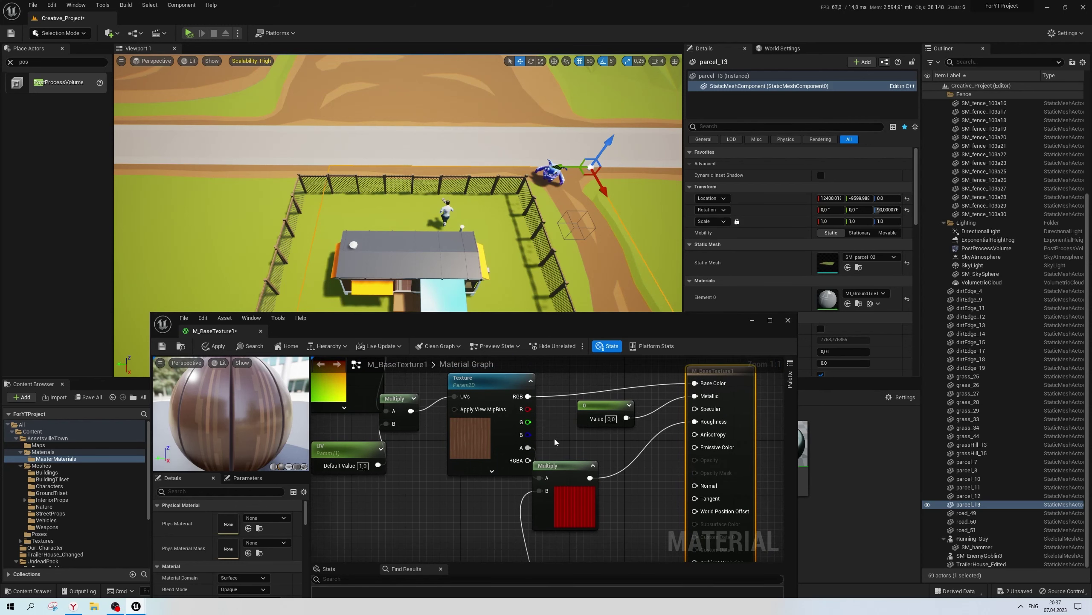
{"action": "right_click_drag", "start_coordinate": [418, 461], "coordinate": [462, 497]}
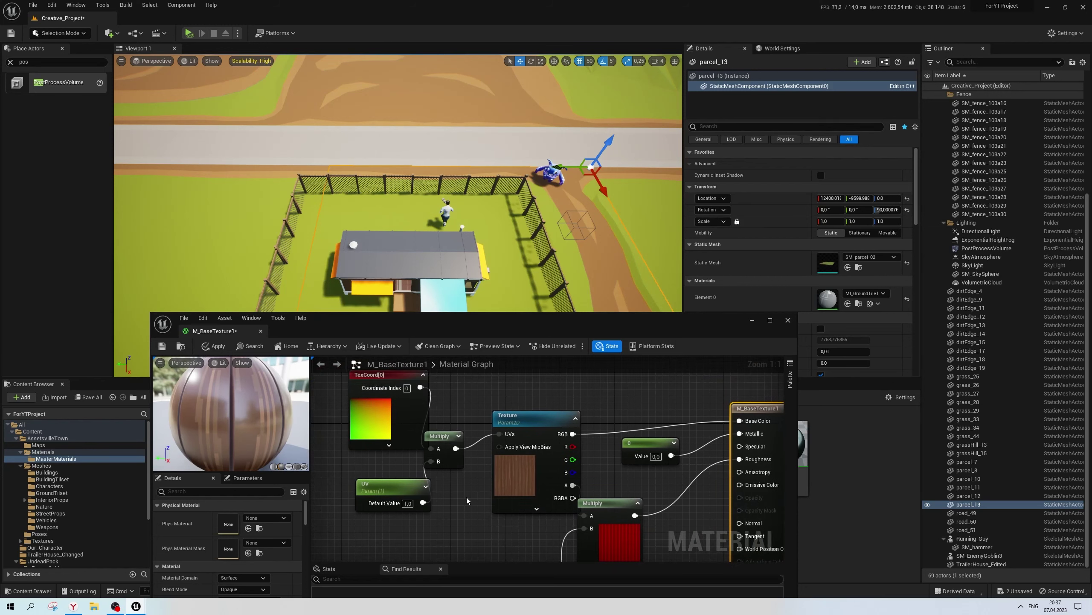
{"action": "left_click", "coordinate": [787, 321]}
{"action": "left_click", "coordinate": [572, 322]}
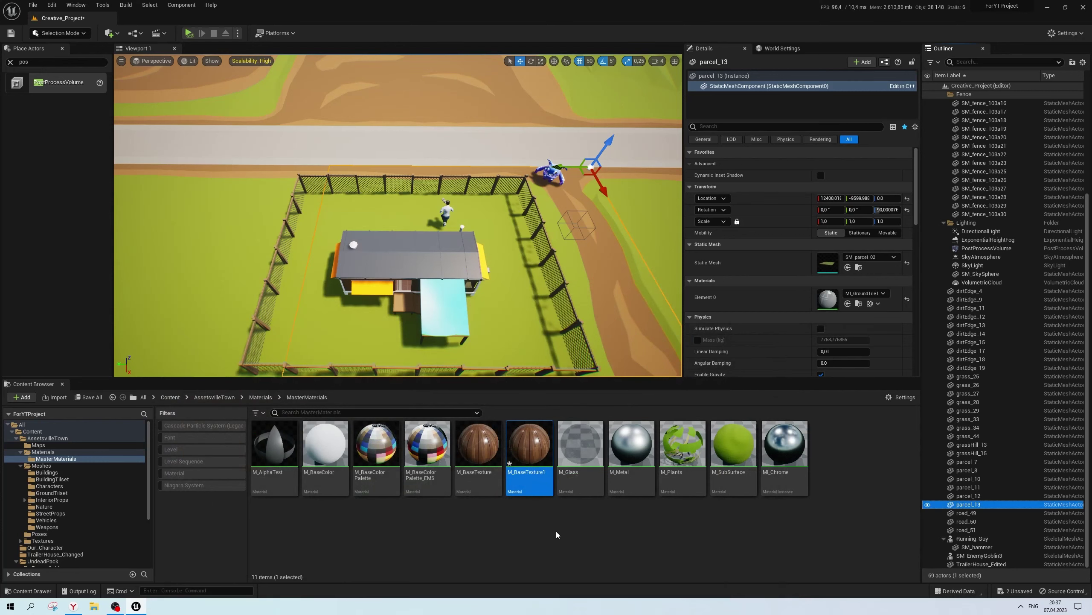
{"action": "left_click_drag", "start_coordinate": [531, 452], "coordinate": [503, 302]}
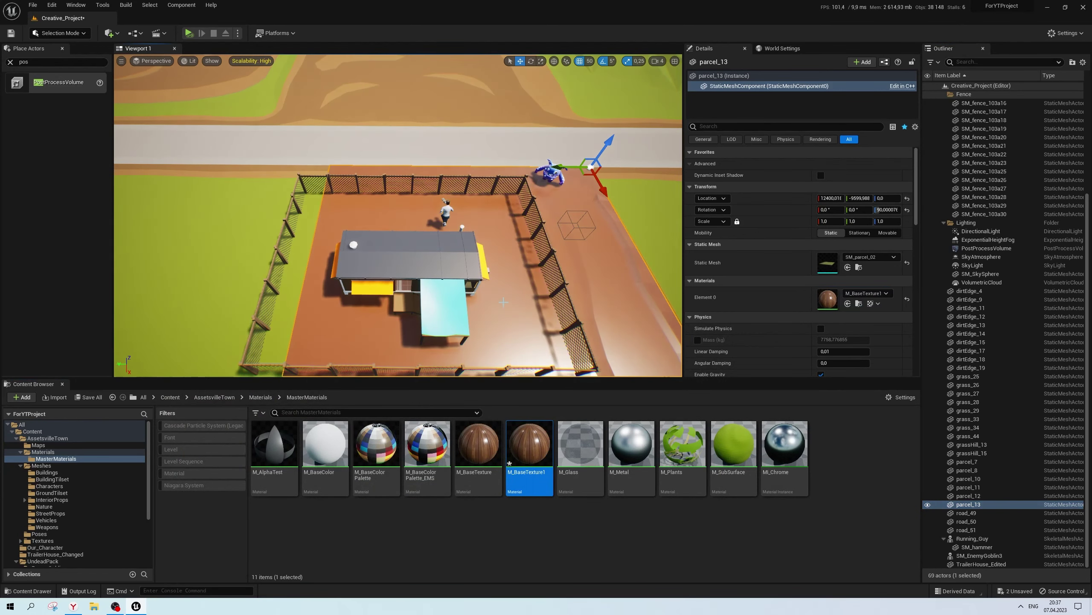
{"action": "key", "text": "ctrl+z"}
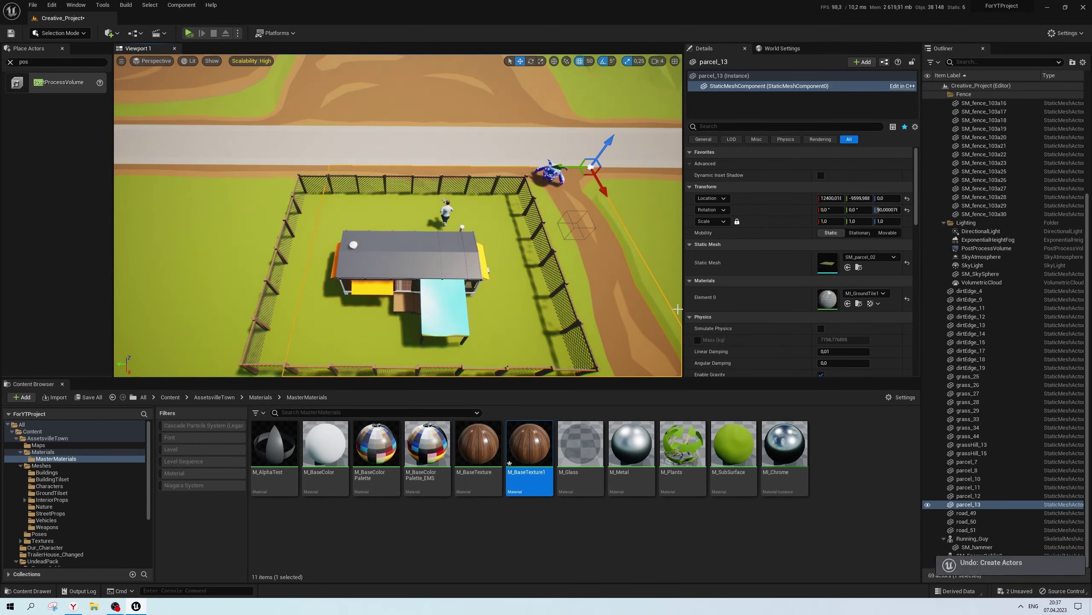
Add a 1.0 Constant node wired to Roughness in M_BaseTexture1 and apply
{"action": "double_click", "coordinate": [822, 304]}
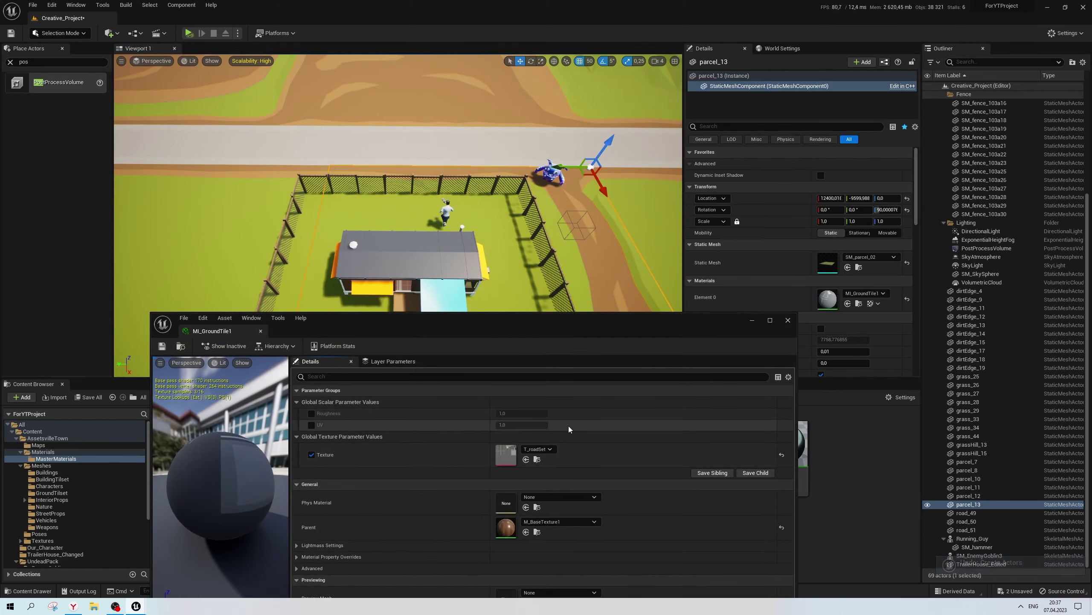
{"action": "double_click", "coordinate": [504, 530]}
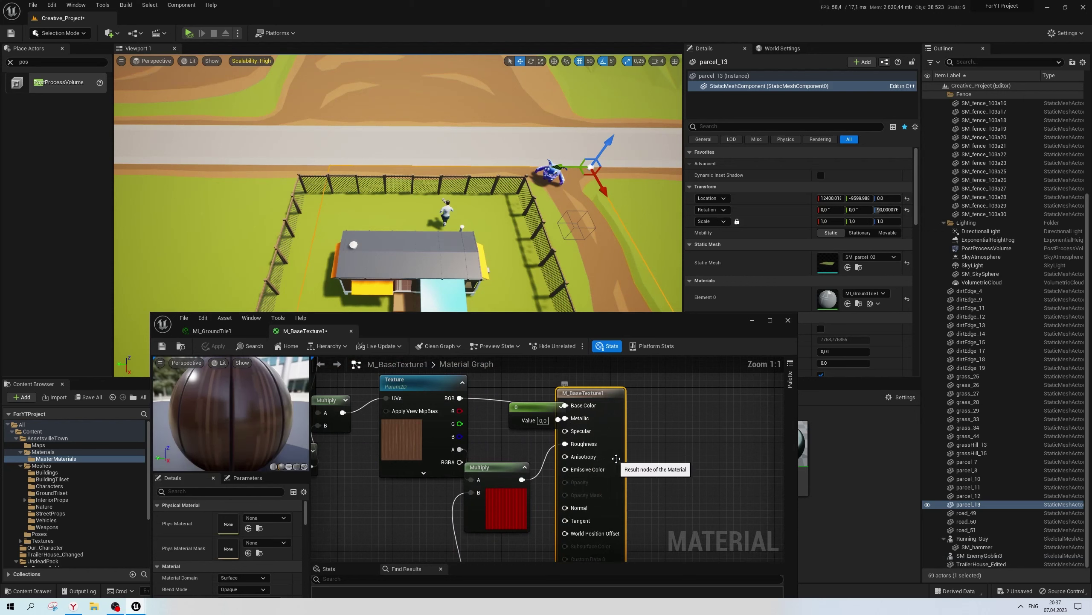
{"action": "scroll", "coordinate": [503, 472], "scroll_direction": "down", "scroll_amount": 4}
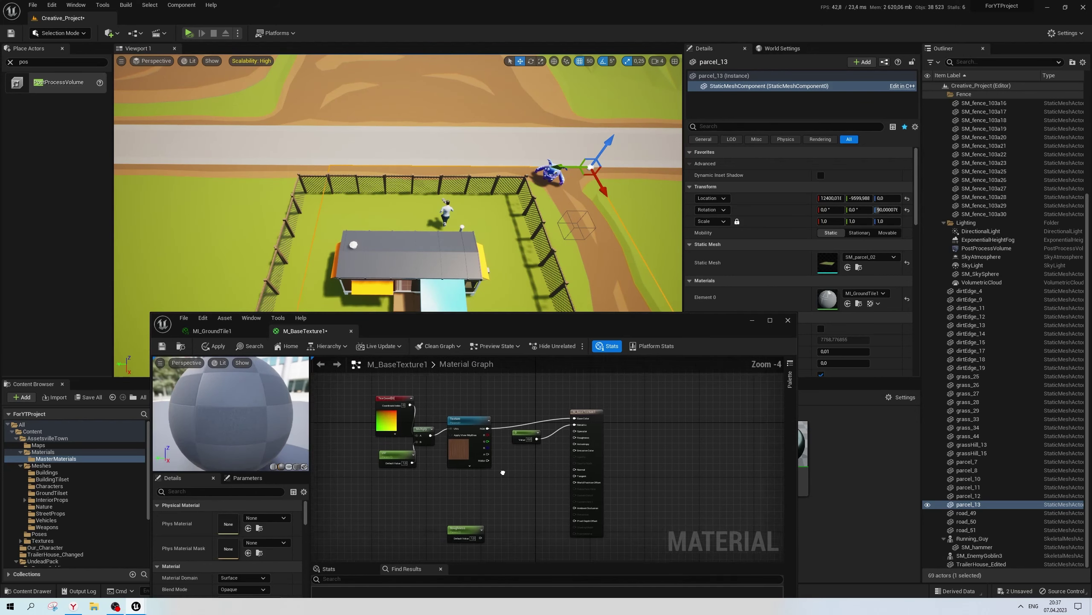
{"action": "scroll", "coordinate": [502, 472], "scroll_direction": "up", "scroll_amount": 3}
{"action": "right_click_drag", "start_coordinate": [576, 442], "coordinate": [537, 483]}
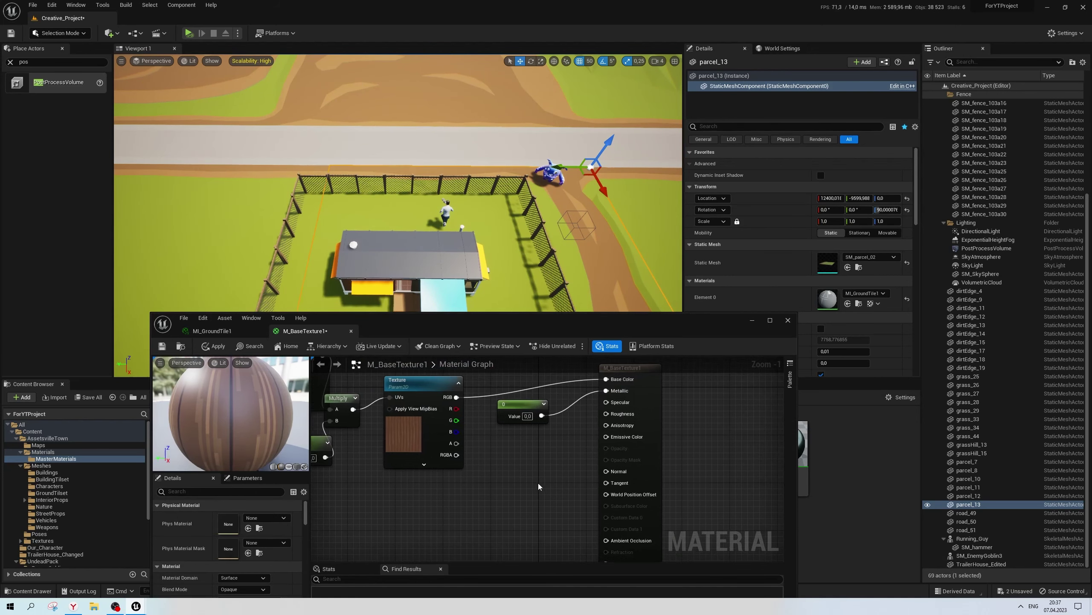
{"action": "scroll", "coordinate": [537, 483], "scroll_direction": "up", "scroll_amount": 1}
{"action": "left_click", "coordinate": [501, 463]}
{"action": "left_click", "coordinate": [533, 481]}
{"action": "type", "text": "1"}
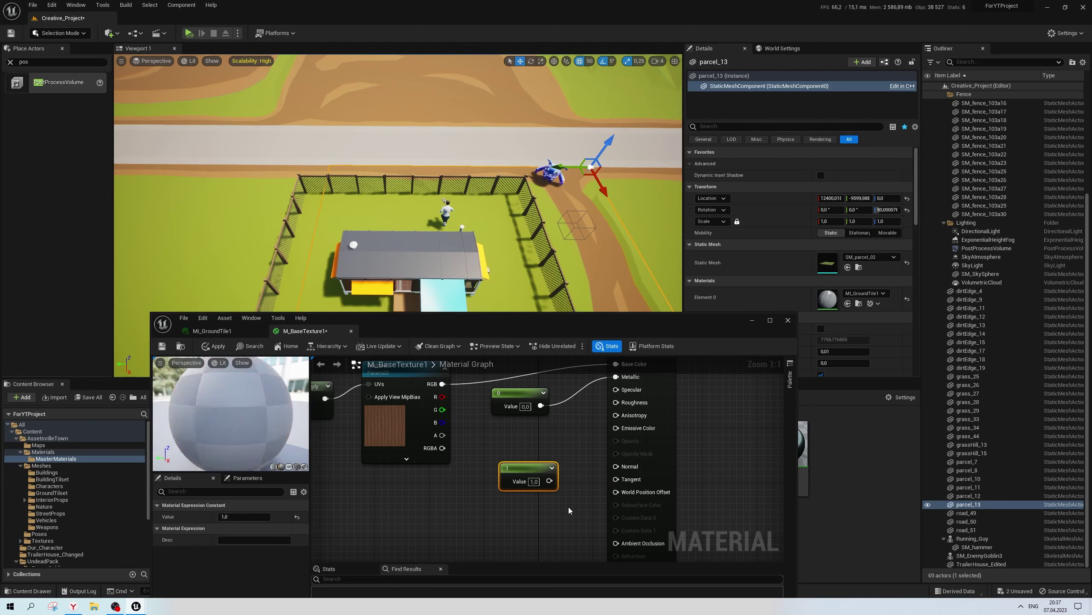
{"action": "left_click_drag", "start_coordinate": [549, 480], "coordinate": [576, 469]}
{"action": "left_click_drag", "start_coordinate": [624, 404], "coordinate": [624, 404]}
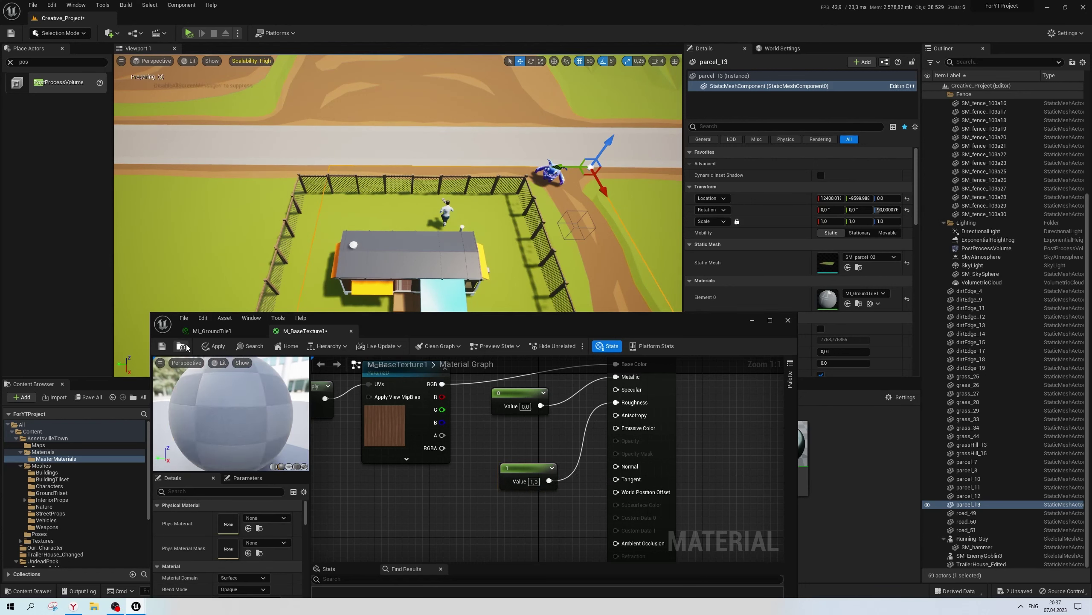
{"action": "left_click", "coordinate": [214, 346]}
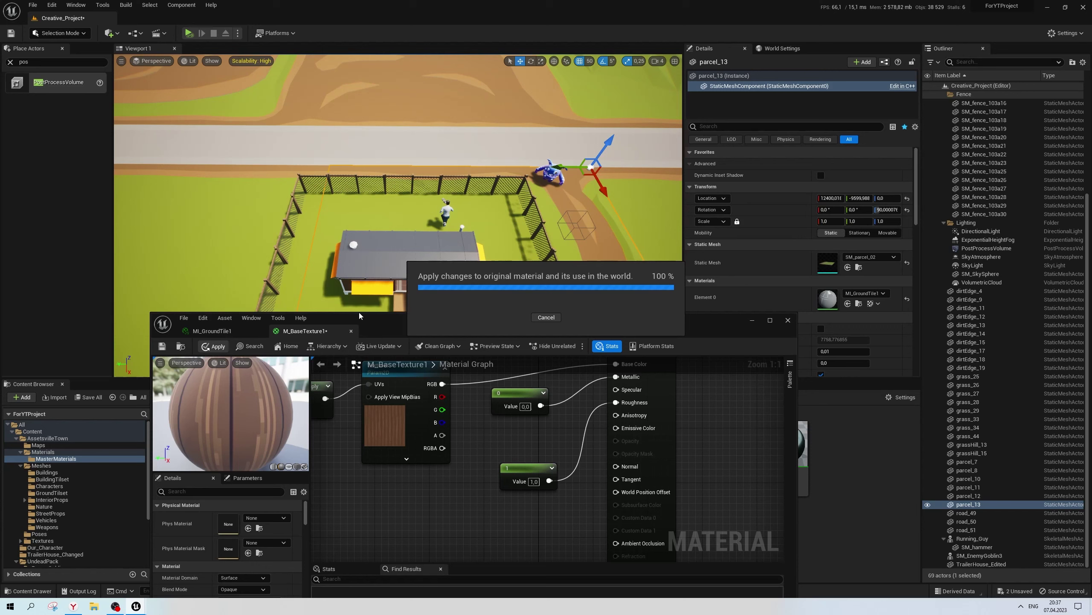
Test the constant at 0.0, then restore it to 1.0, applying each time
{"action": "left_click", "coordinate": [225, 333]}
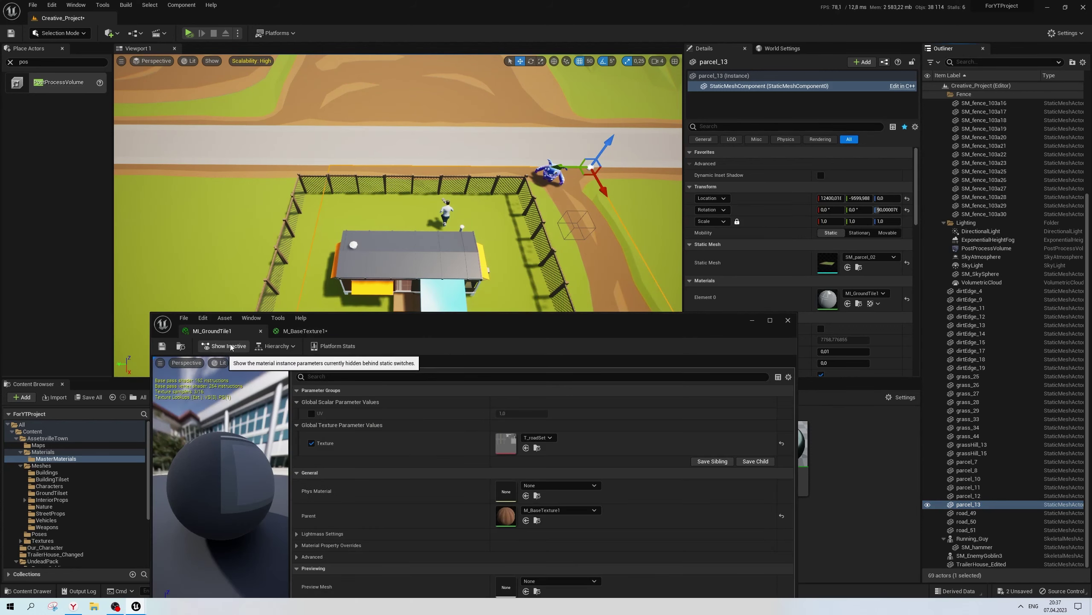
{"action": "left_click", "coordinate": [317, 333]}
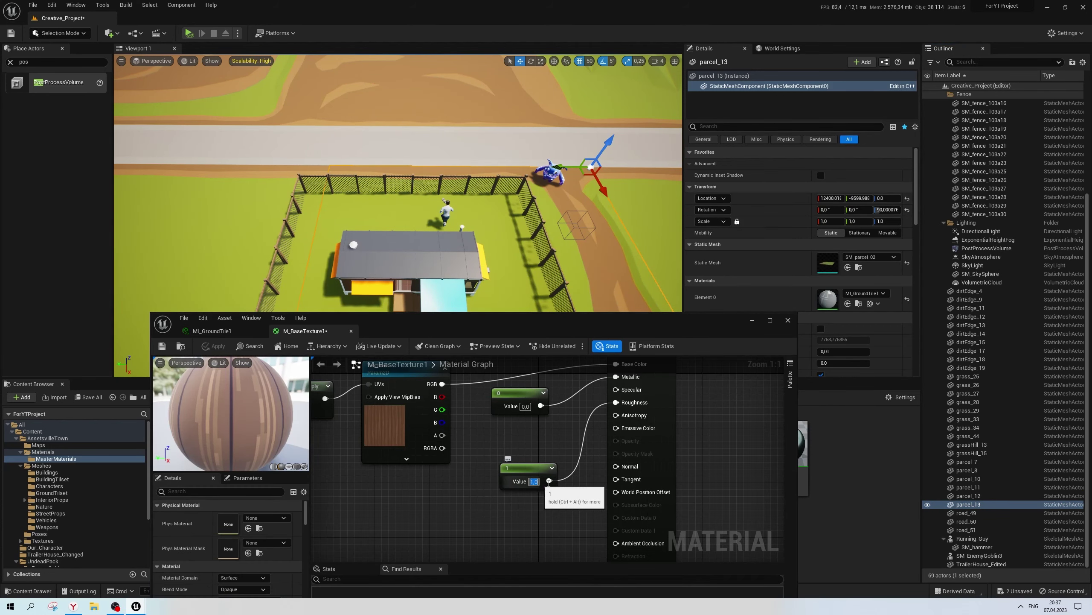
{"action": "type", "text": "0"}
{"action": "key", "text": "Return"}
{"action": "left_click", "coordinate": [213, 346]}
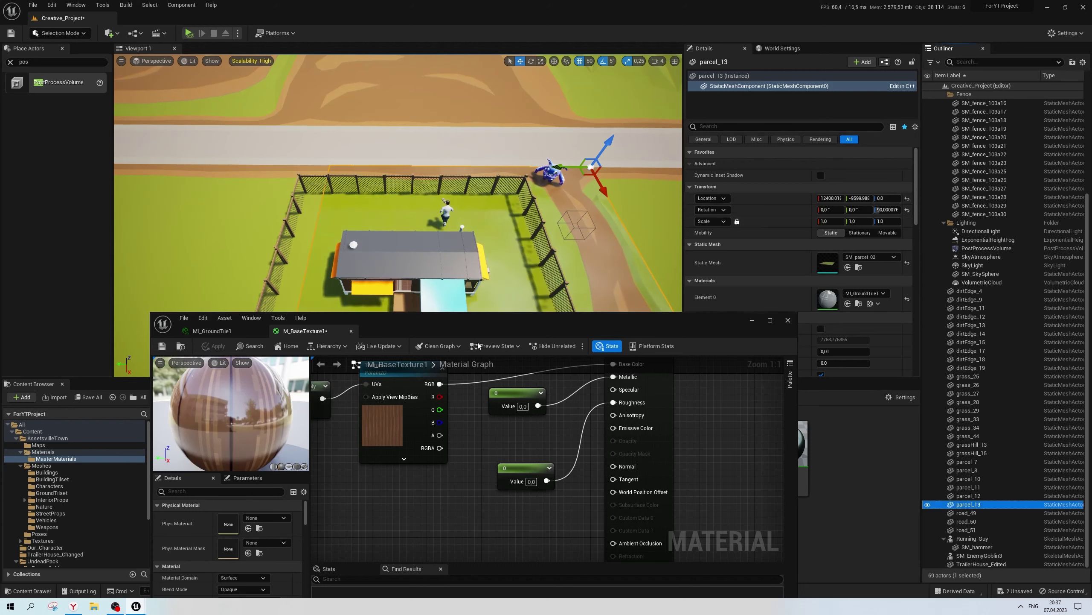
{"action": "type", "text": "1"}
{"action": "key", "text": "Return"}
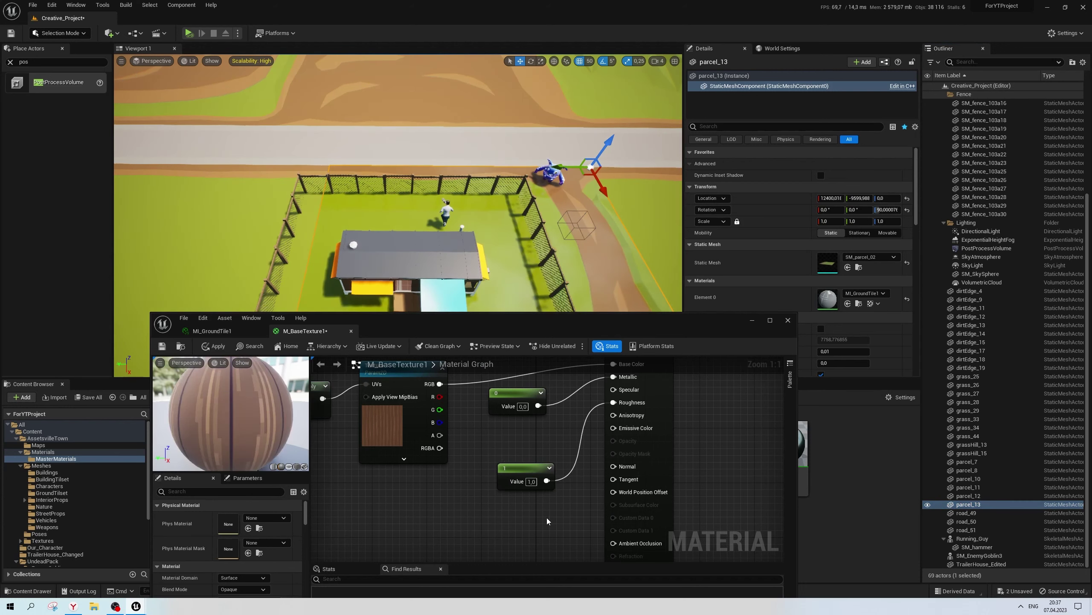
{"action": "left_click", "coordinate": [215, 347]}
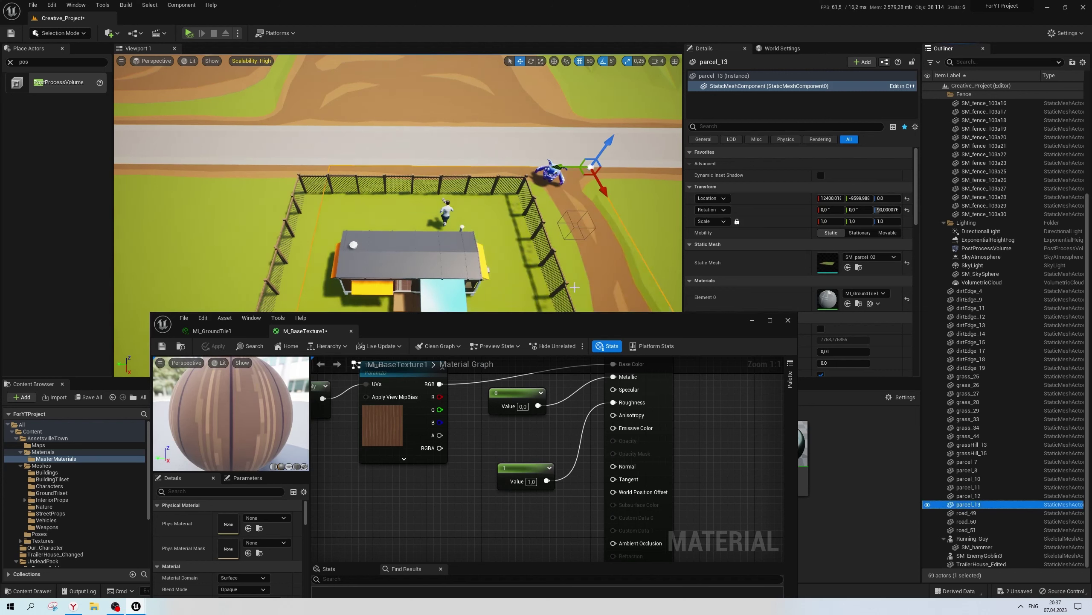
Connect a 0.2 constant to Roughness, apply and save the material, then close the editor
{"action": "left_click", "coordinate": [486, 437]}
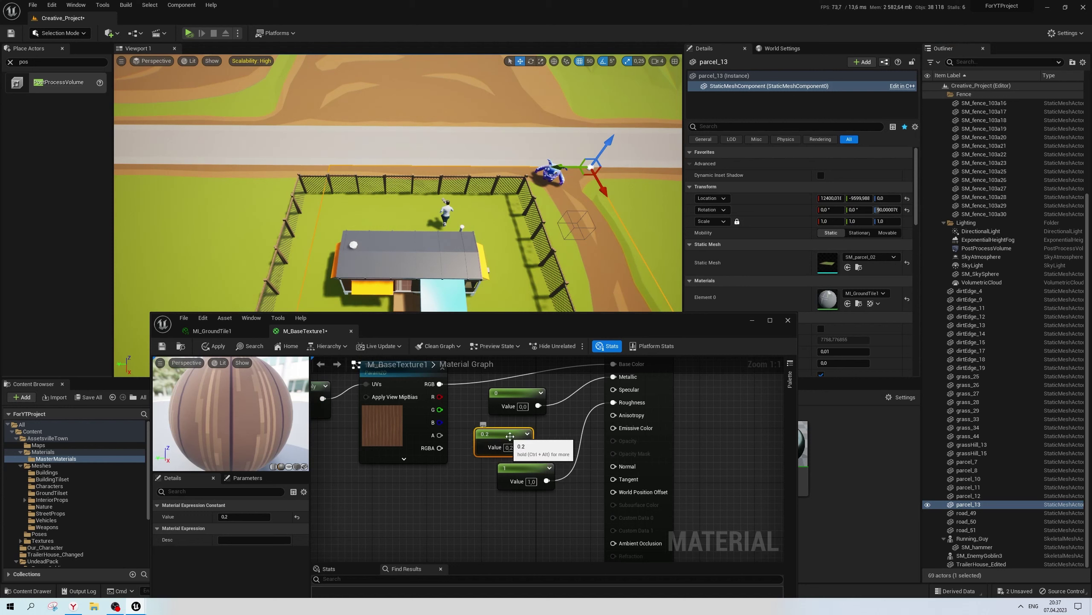
{"action": "left_click_drag", "start_coordinate": [629, 398], "coordinate": [630, 402]}
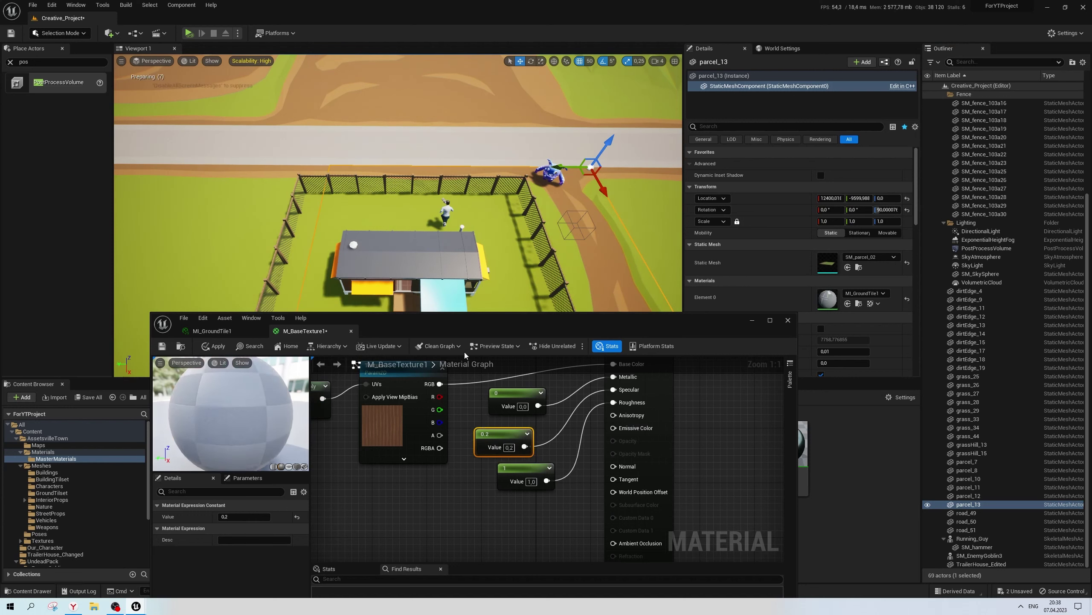
{"action": "left_click", "coordinate": [206, 346]}
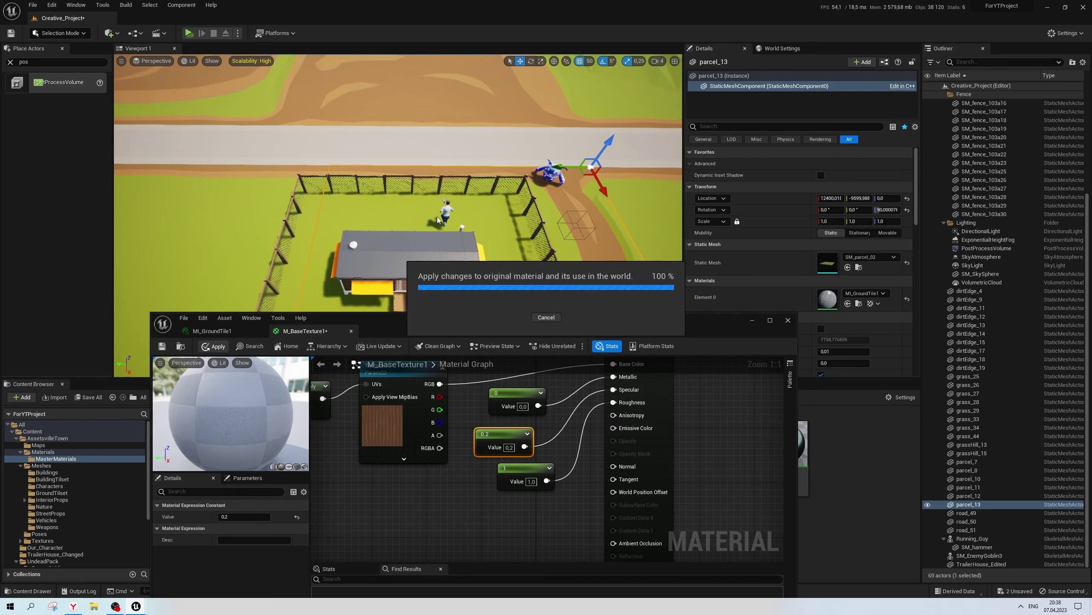
{"action": "mouse_move", "coordinate": [437, 217]}
{"action": "right_mouse_down"}
{"action": "mouse_move", "coordinate": [437, 241]}
{"action": "mouse_move", "coordinate": [437, 228]}
{"action": "mouse_move", "coordinate": [413, 241]}
{"action": "right_mouse_up"}
{"action": "left_click", "coordinate": [163, 347]}
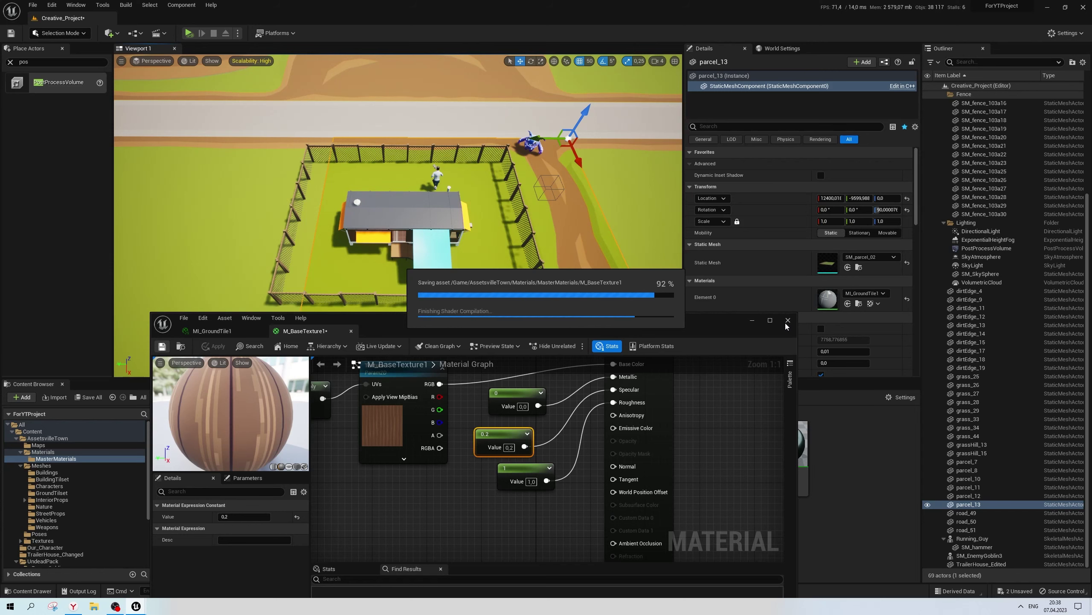
{"action": "left_click", "coordinate": [788, 320]}
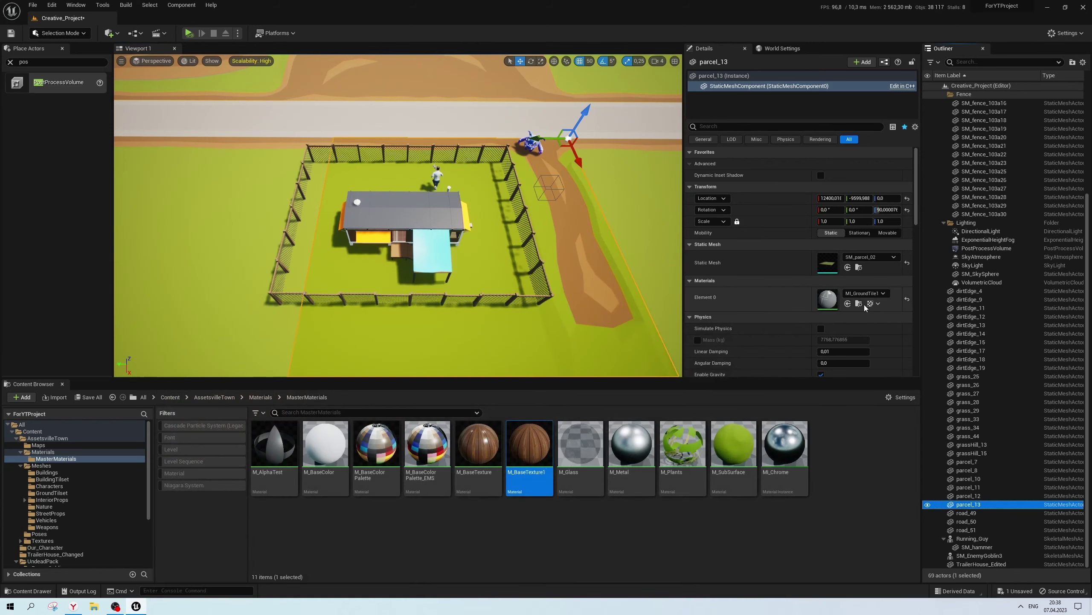
Drag MI_GroundTile1 onto the first parcel and dirt-edge pieces around the farm
{"action": "left_click", "coordinate": [859, 303]}
{"action": "scroll", "coordinate": [256, 298], "scroll_direction": "down", "scroll_amount": 5}
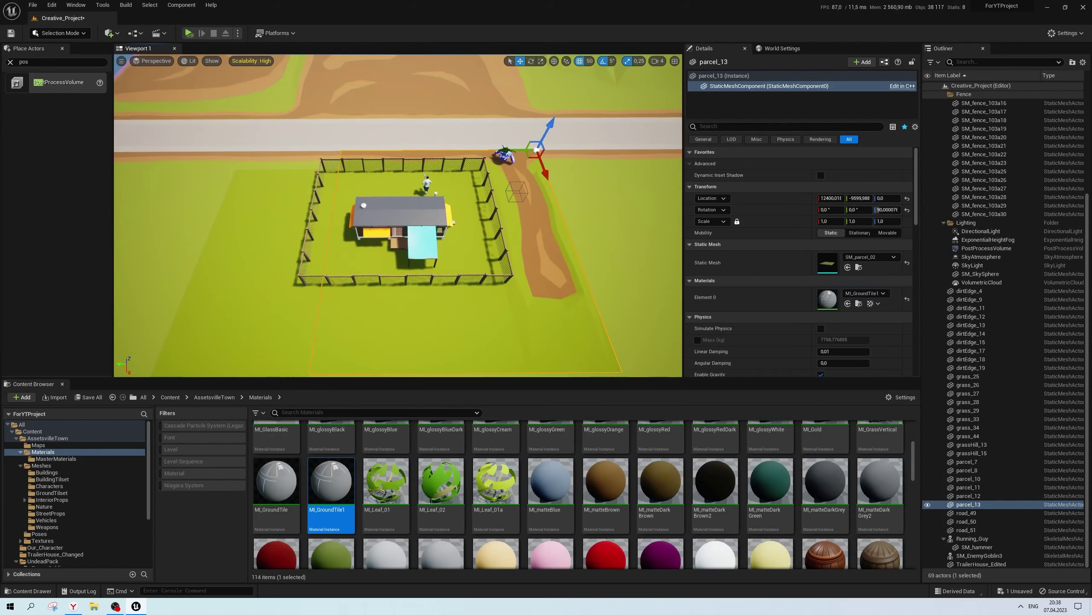
{"action": "right_click_drag", "start_coordinate": [256, 298], "coordinate": [259, 279]}
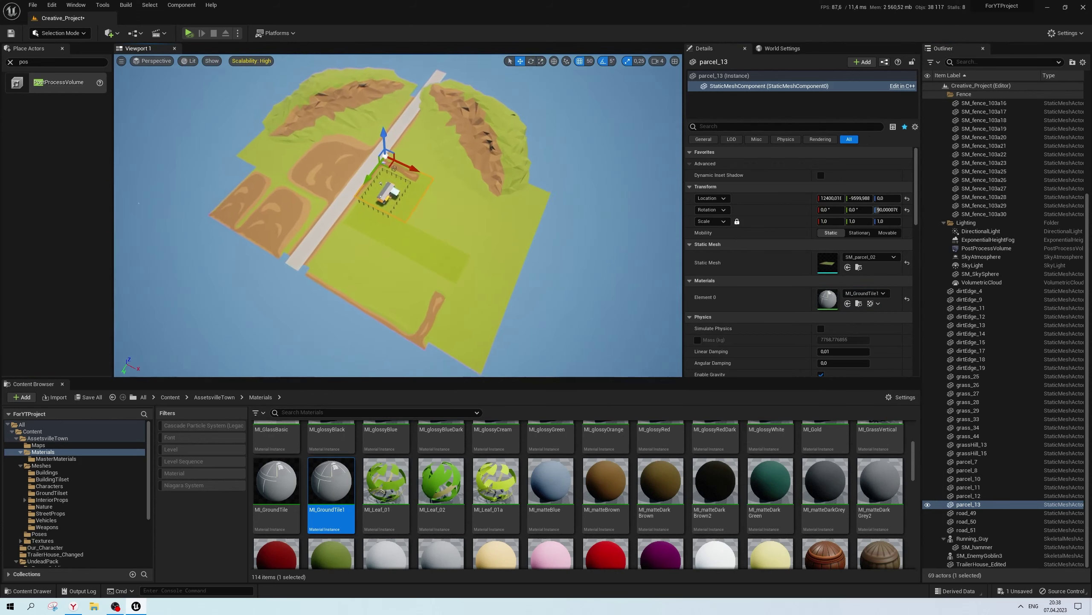
{"action": "mouse_move", "coordinate": [331, 479]}
{"action": "left_mouse_down"}
{"action": "mouse_move", "coordinate": [509, 208]}
{"action": "mouse_move", "coordinate": [373, 305]}
{"action": "left_mouse_up"}
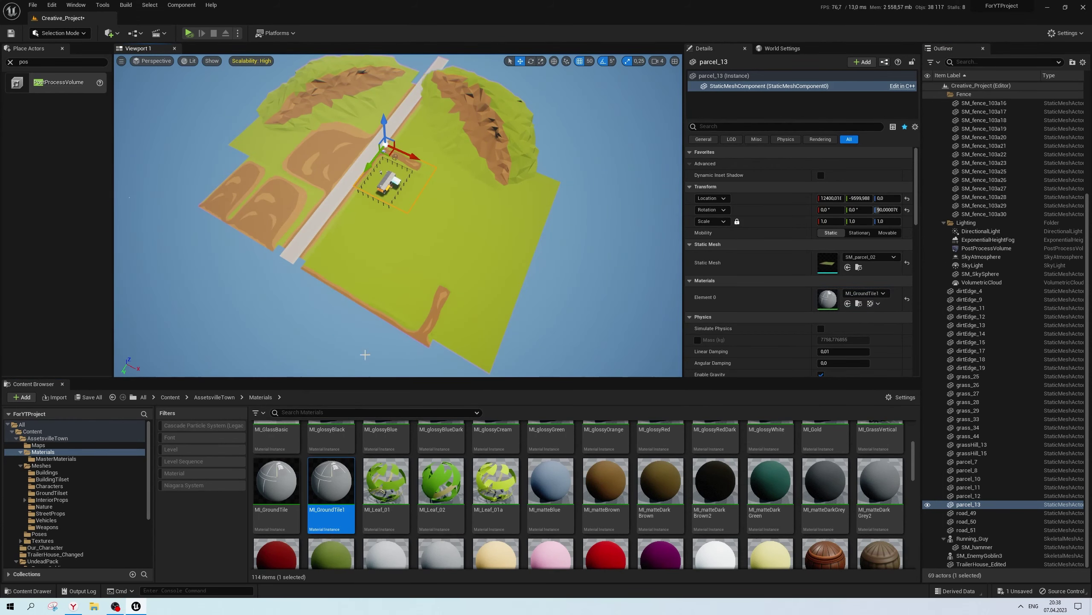
{"action": "left_click_drag", "start_coordinate": [366, 354], "coordinate": [379, 253]}
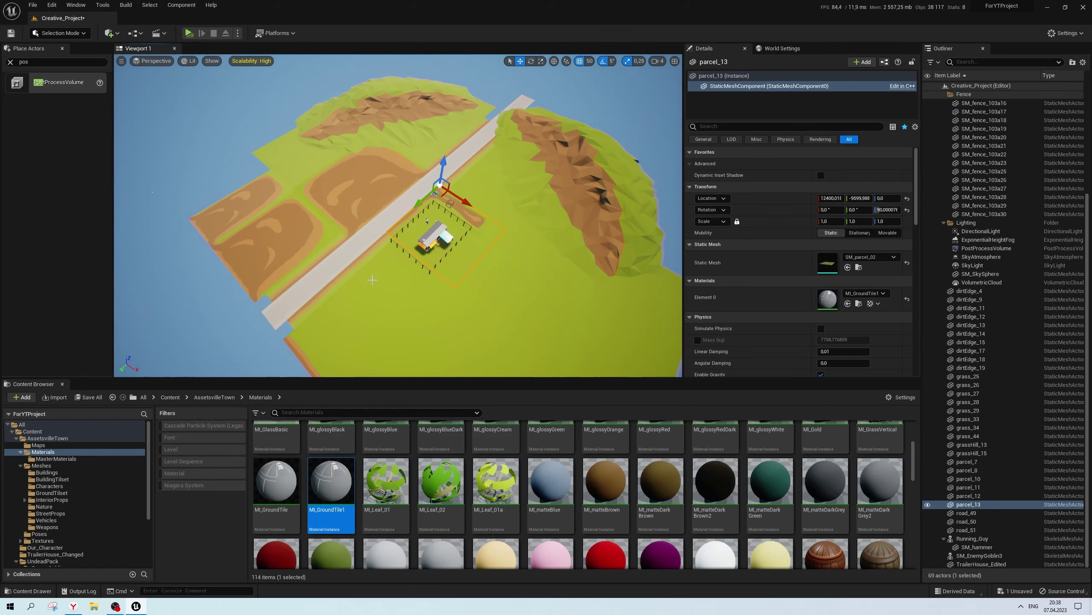
{"action": "right_click_drag", "start_coordinate": [372, 280], "coordinate": [387, 275]}
{"action": "left_click", "coordinate": [374, 285]}
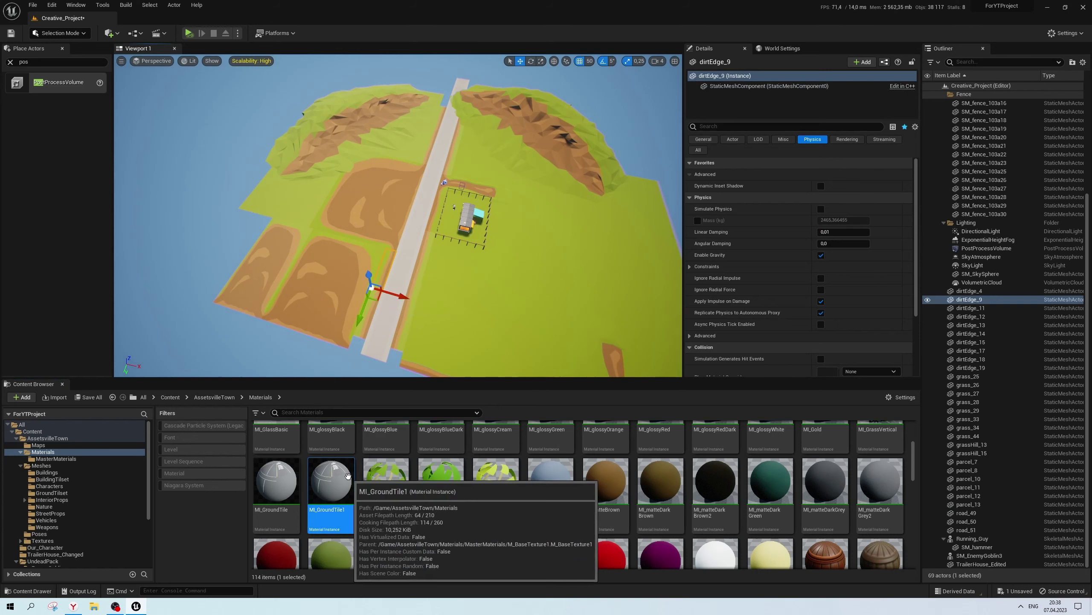
{"action": "left_click_drag", "start_coordinate": [348, 476], "coordinate": [340, 329]}
{"action": "left_click_drag", "start_coordinate": [348, 144], "coordinate": [388, 229]}
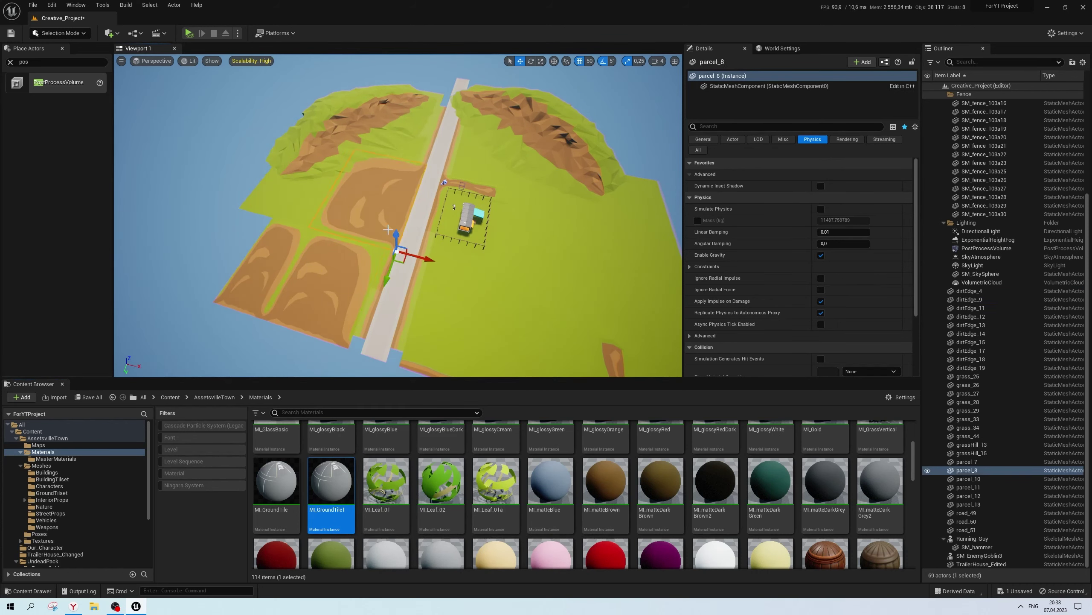
Apply MI_GroundTile1 to the dirt edge beside the road and more field pieces
{"action": "left_click", "coordinate": [411, 147]}
{"action": "key", "text": "f"}
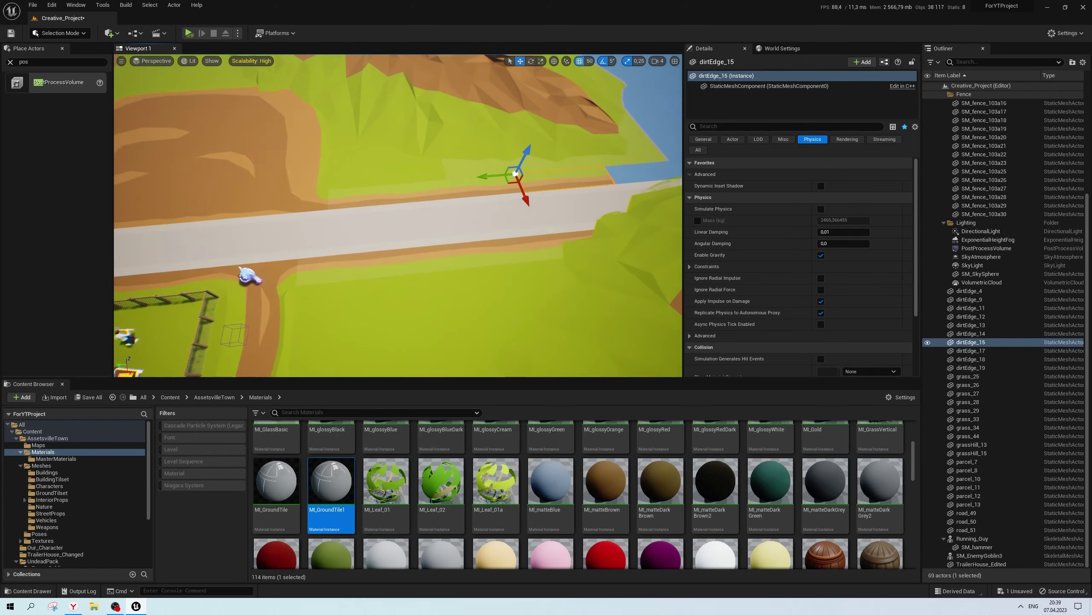
{"action": "left_click_drag", "start_coordinate": [331, 482], "coordinate": [431, 218]}
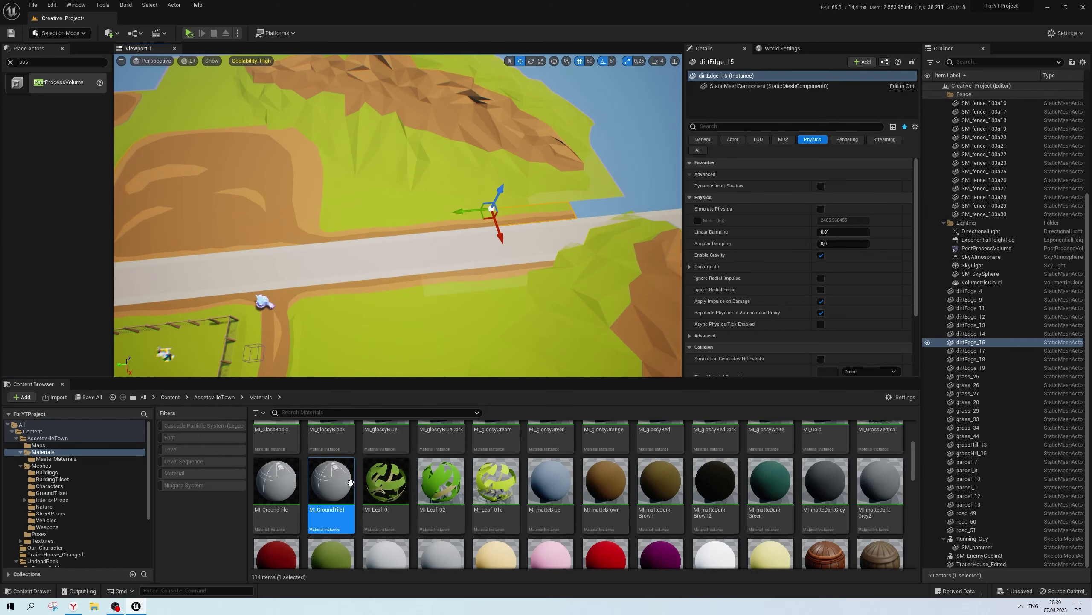
{"action": "left_click_drag", "start_coordinate": [350, 482], "coordinate": [474, 282]}
{"action": "left_click_drag", "start_coordinate": [331, 482], "coordinate": [534, 276]}
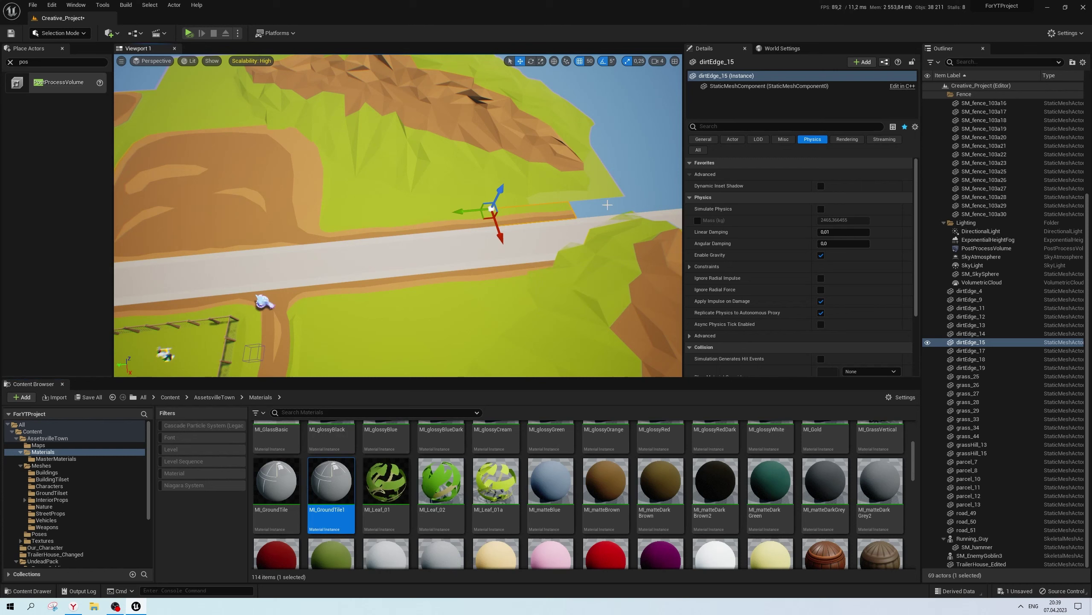
{"action": "left_click_drag", "start_coordinate": [607, 205], "coordinate": [621, 212]}
{"action": "right_click_drag", "start_coordinate": [622, 212], "coordinate": [621, 258]}
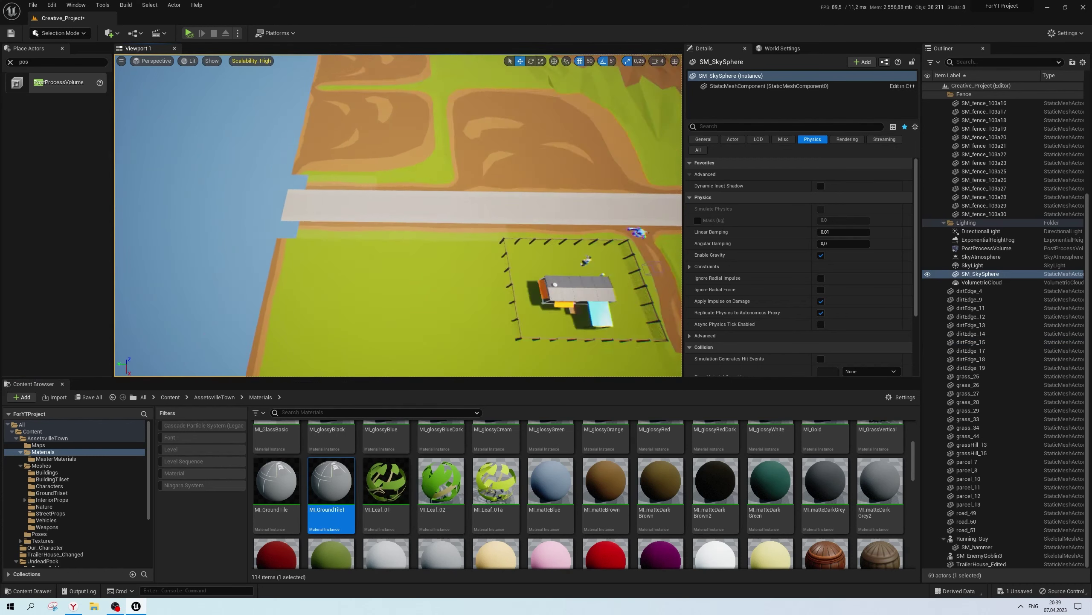
{"action": "left_click_drag", "start_coordinate": [331, 481], "coordinate": [395, 184]}
{"action": "right_click_drag", "start_coordinate": [396, 183], "coordinate": [395, 184]}
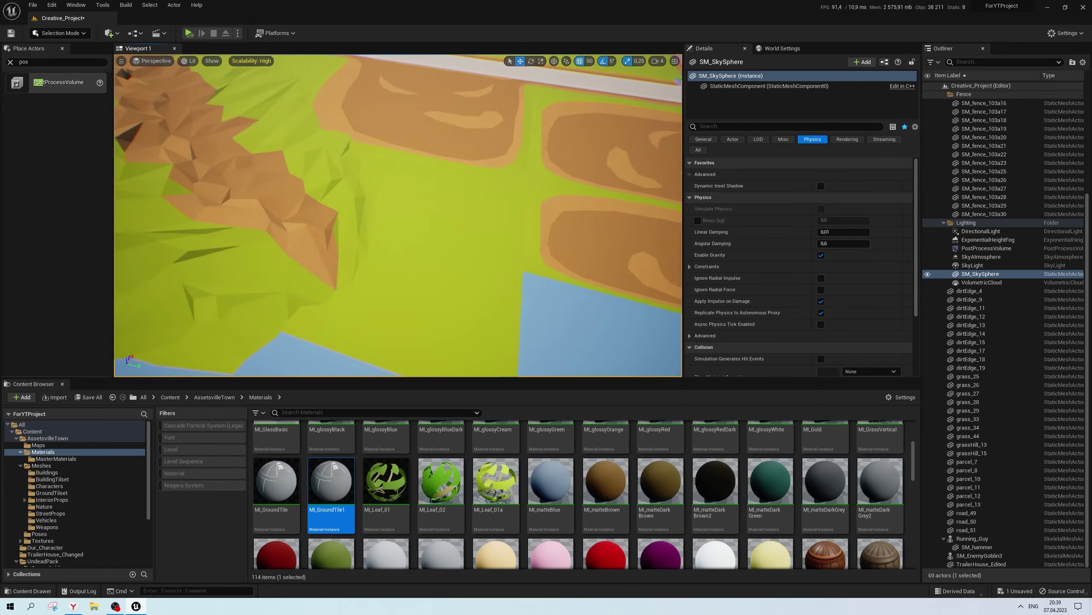
Check parcel_12 and parcel_13, save the level, and clear the actor search filter
{"action": "left_click", "coordinate": [512, 229]}
{"action": "mouse_move", "coordinate": [512, 229]}
{"action": "right_mouse_down"}
{"action": "mouse_move", "coordinate": [494, 252]}
{"action": "mouse_move", "coordinate": [426, 154]}
{"action": "mouse_move", "coordinate": [488, 199]}
{"action": "mouse_move", "coordinate": [164, 163]}
{"action": "right_mouse_up"}
{"action": "left_click", "coordinate": [438, 178]}
{"action": "left_click", "coordinate": [164, 164]}
{"action": "right_click_drag", "start_coordinate": [372, 221], "coordinate": [372, 222]}
{"action": "key", "text": "ctrl+s"}
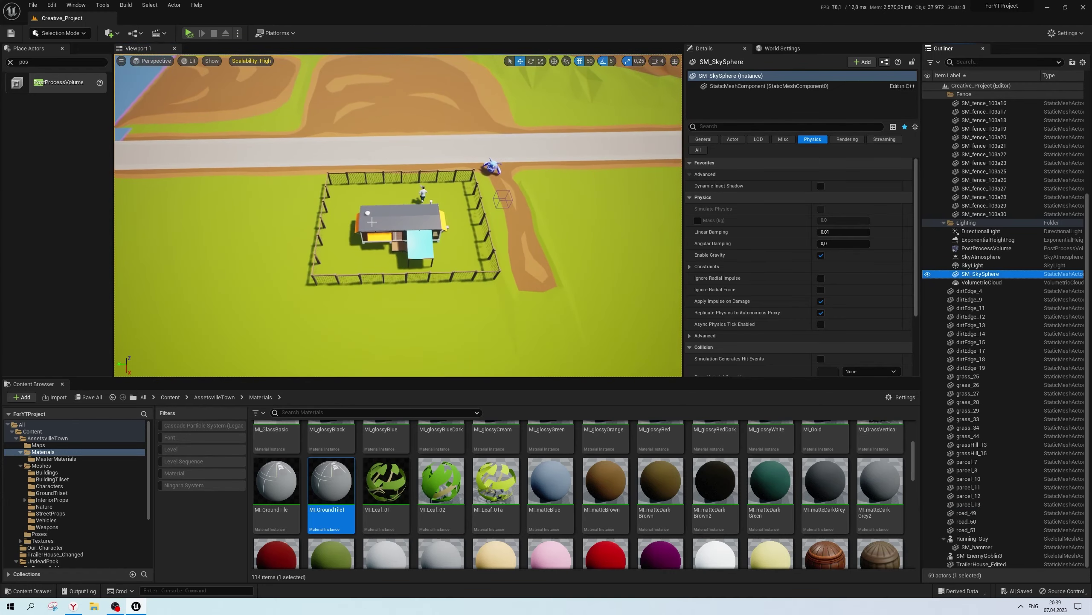
{"action": "left_click", "coordinate": [10, 61]}
Switch to Foliage mode, narrow the foliage panel and show the Meshes folder
{"action": "left_click", "coordinate": [61, 34]}
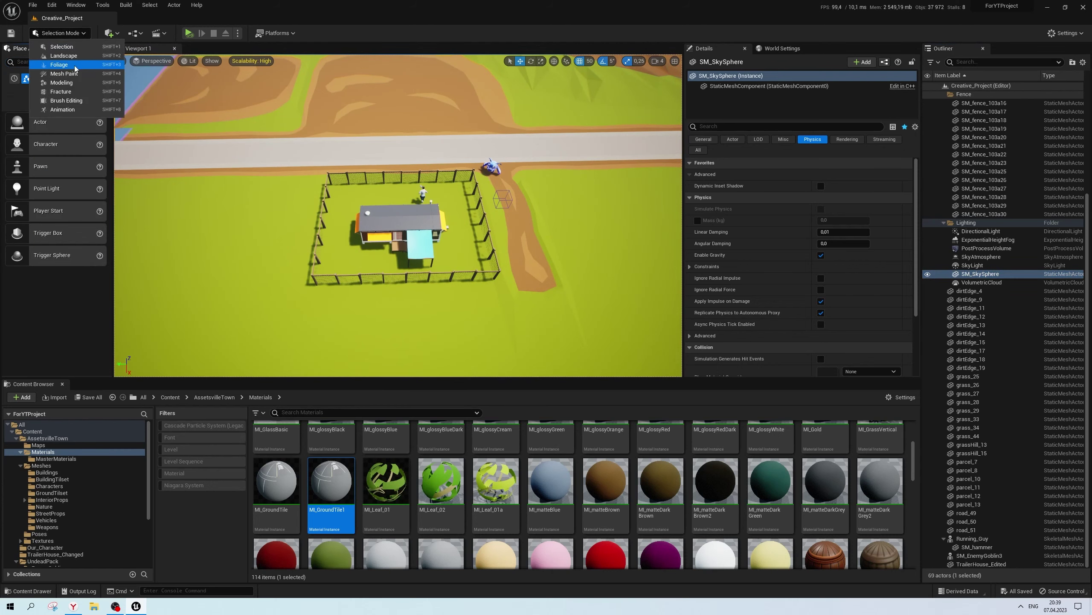
{"action": "left_click", "coordinate": [65, 64]}
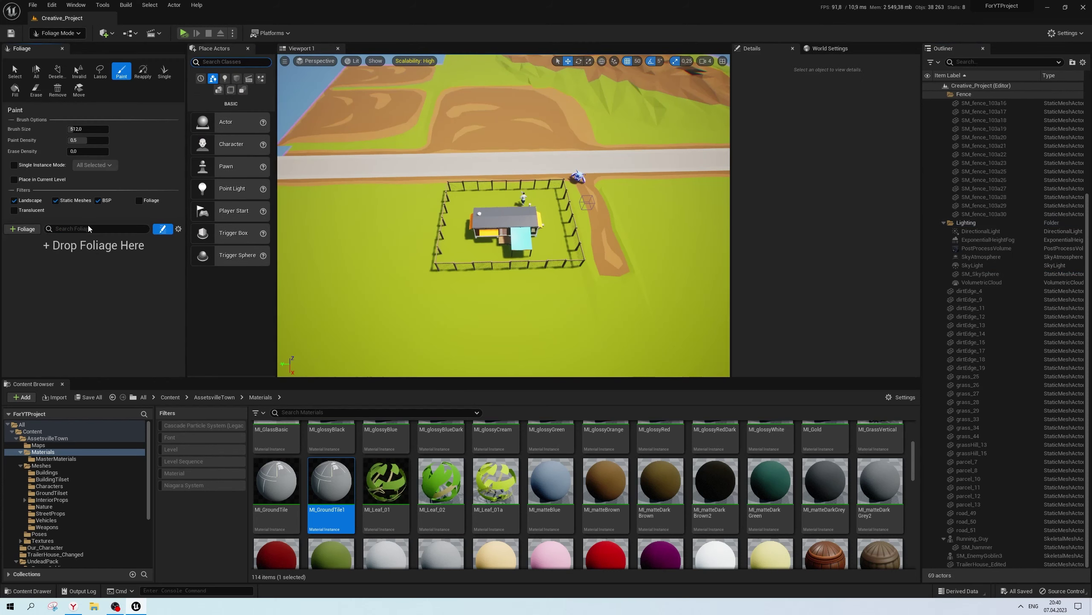
{"action": "left_click_drag", "start_coordinate": [186, 202], "coordinate": [132, 201]}
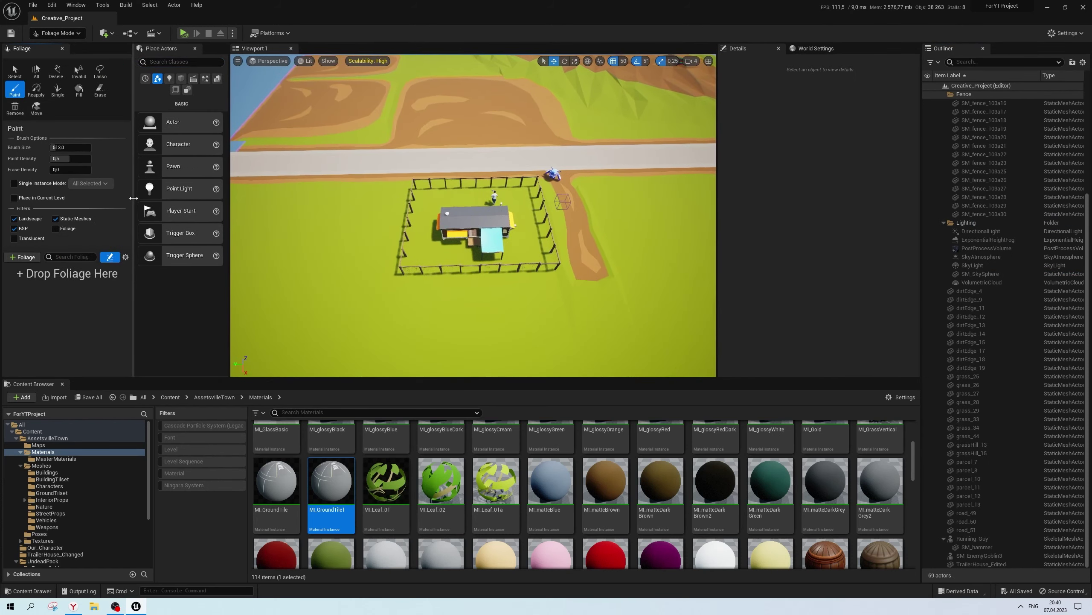
{"action": "scroll", "coordinate": [511, 228], "scroll_direction": "up", "scroll_amount": 2}
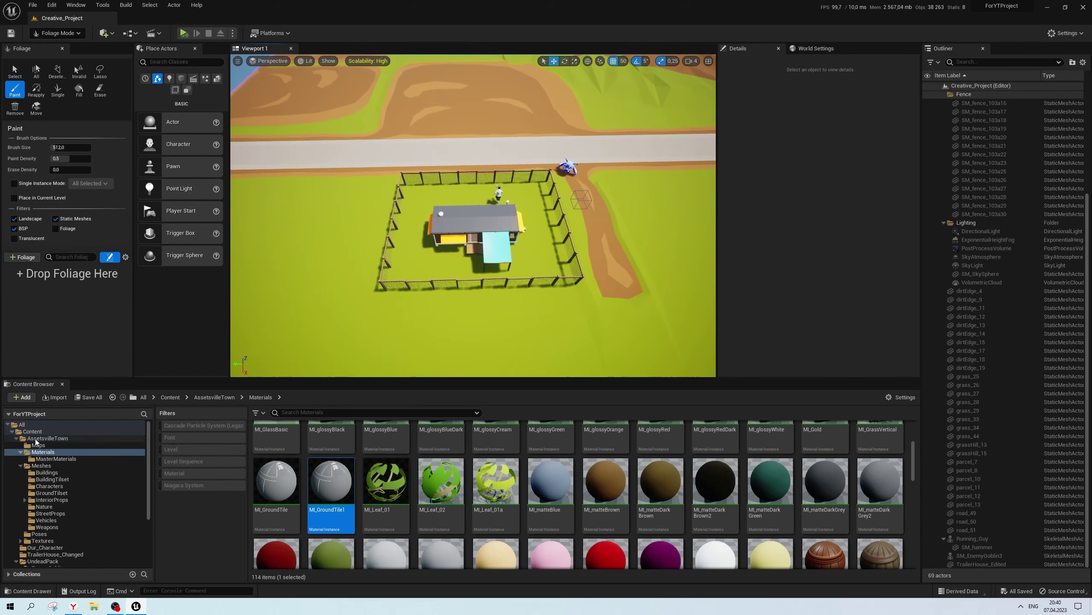
{"action": "left_click", "coordinate": [41, 465]}
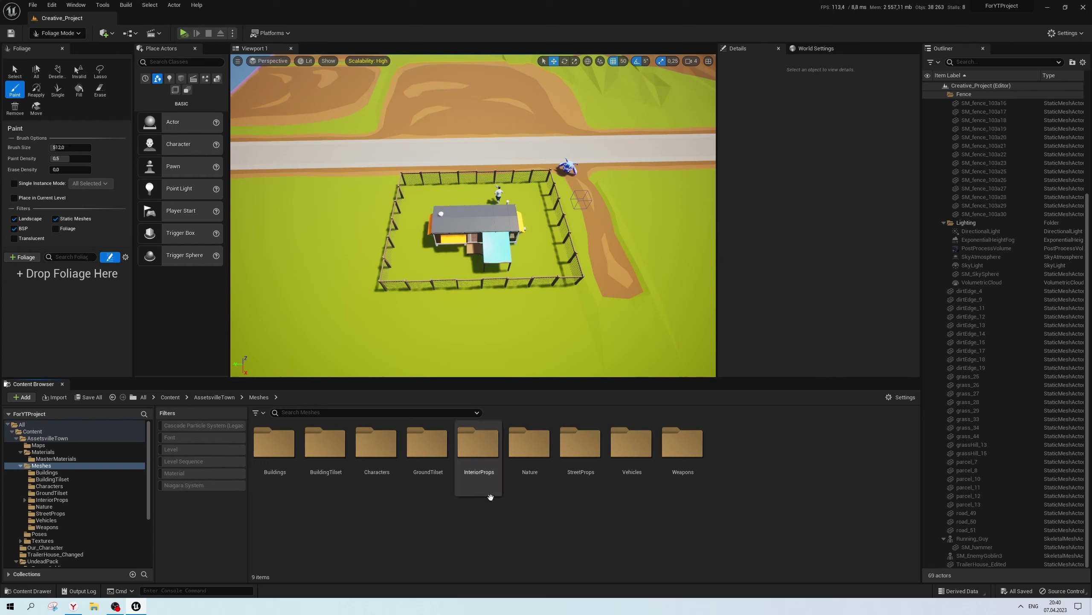
In the Nature folder, inspect the SM_tree_01 and SM_tree_02 meshes
{"action": "double_click", "coordinate": [530, 456]}
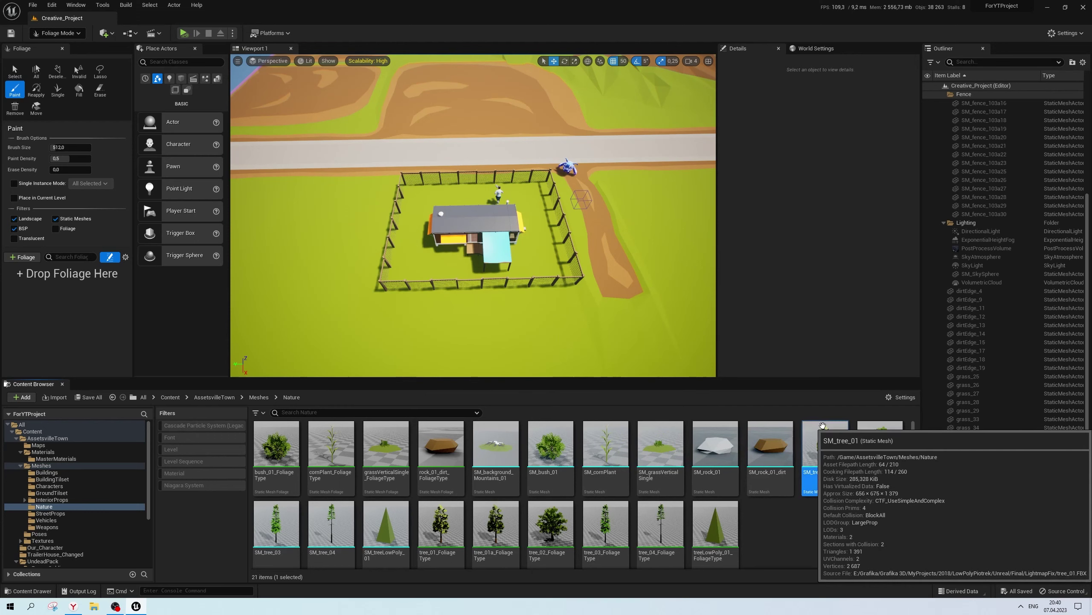
{"action": "double_click", "coordinate": [824, 456]}
{"action": "scroll", "coordinate": [680, 434], "scroll_direction": "down", "scroll_amount": 1}
{"action": "scroll", "coordinate": [432, 490], "scroll_direction": "down", "scroll_amount": 2}
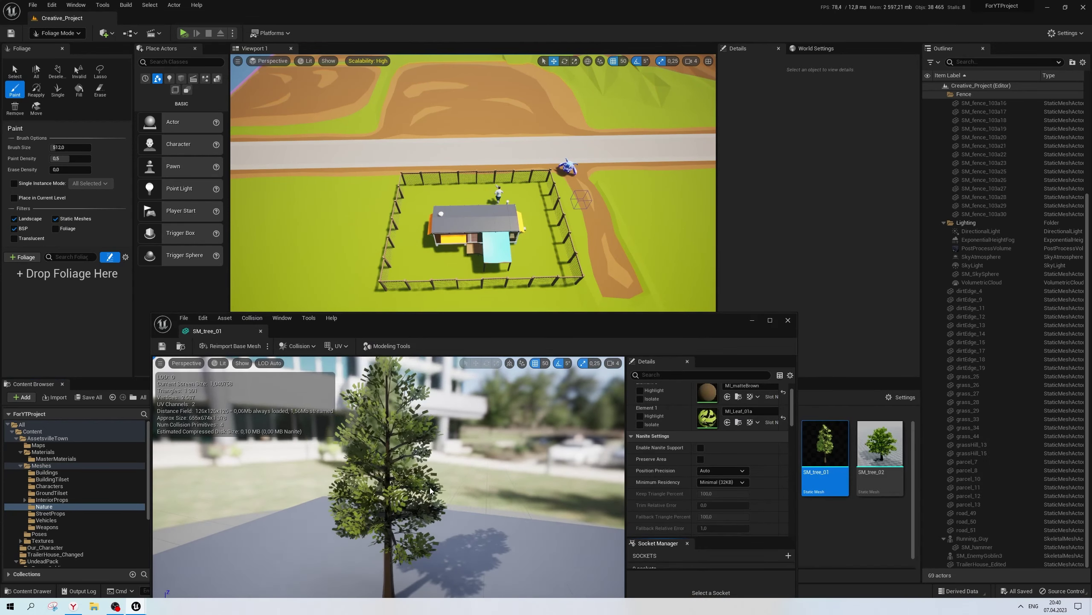
{"action": "left_click", "coordinate": [789, 320]}
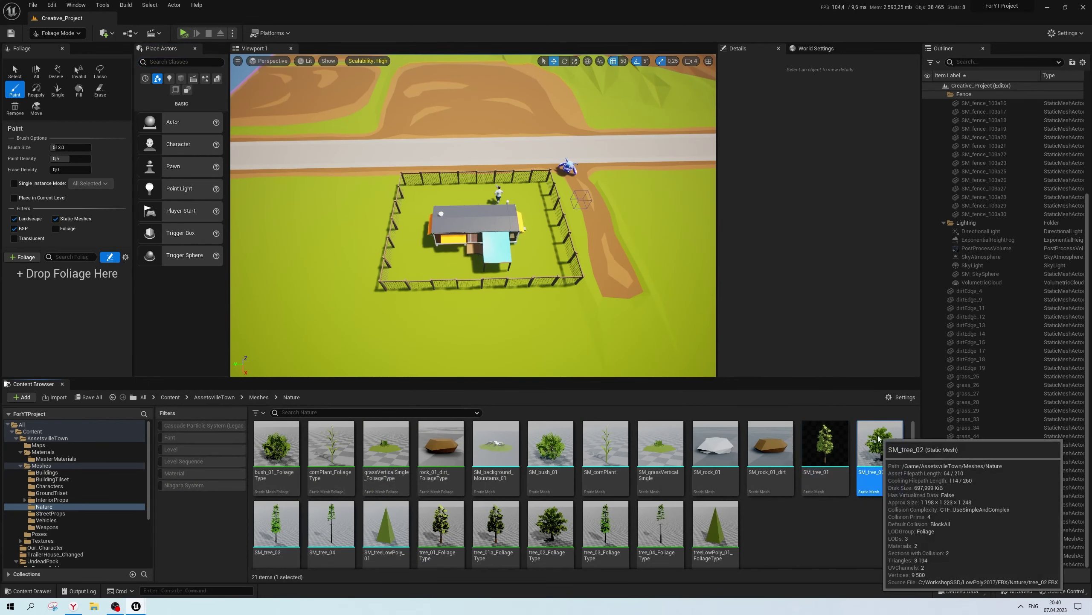
{"action": "double_click", "coordinate": [879, 445]}
{"action": "scroll", "coordinate": [464, 486], "scroll_direction": "down", "scroll_amount": 2}
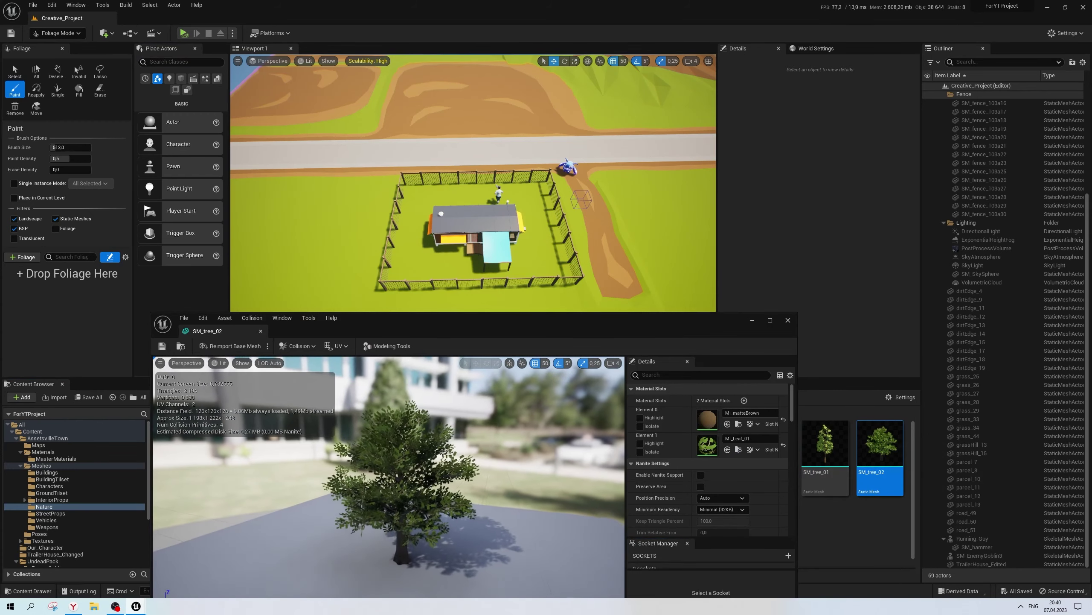
{"action": "scroll", "coordinate": [463, 486], "scroll_direction": "down", "scroll_amount": 2}
{"action": "scroll", "coordinate": [519, 438], "scroll_direction": "up", "scroll_amount": 2}
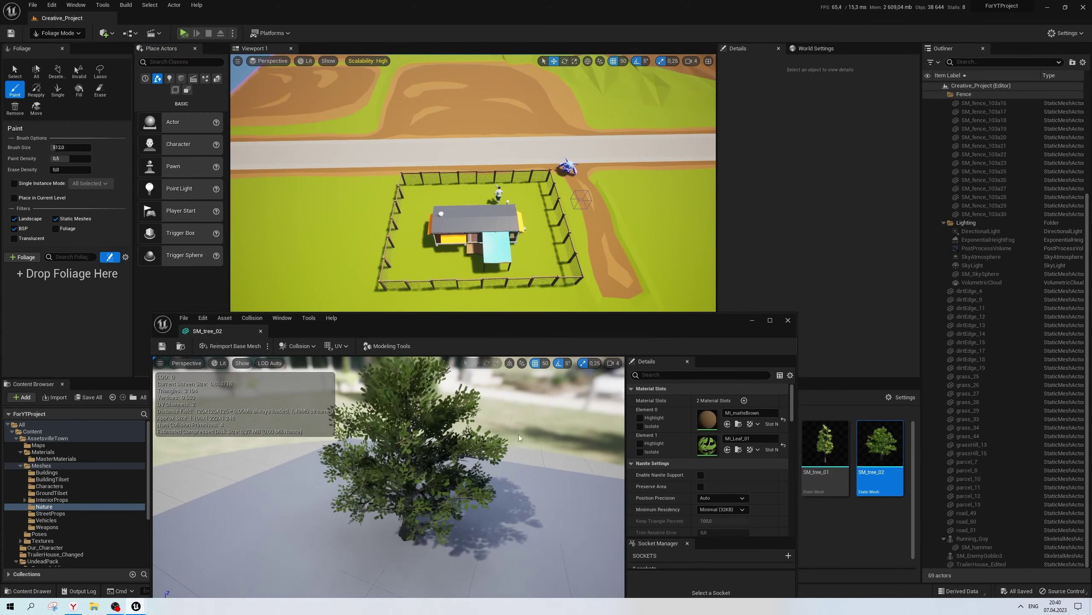
{"action": "left_click", "coordinate": [787, 319]}
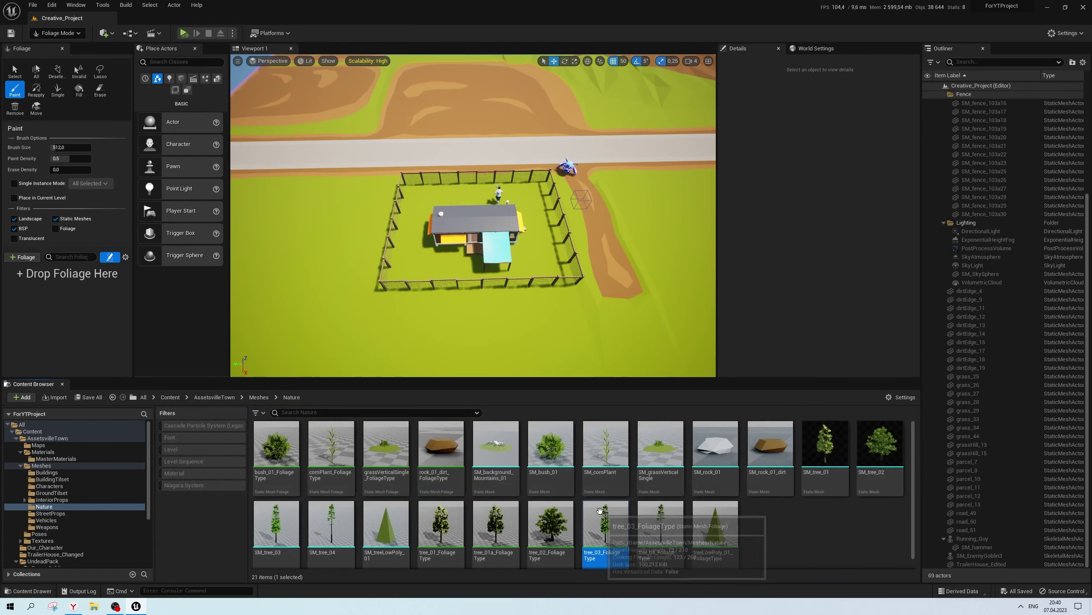
Inspect tree_03_FoliageType, its SM_tree_03 mesh, and tree_01_FoliageType's settings
{"action": "double_click", "coordinate": [661, 533]}
{"action": "double_click", "coordinate": [424, 408]}
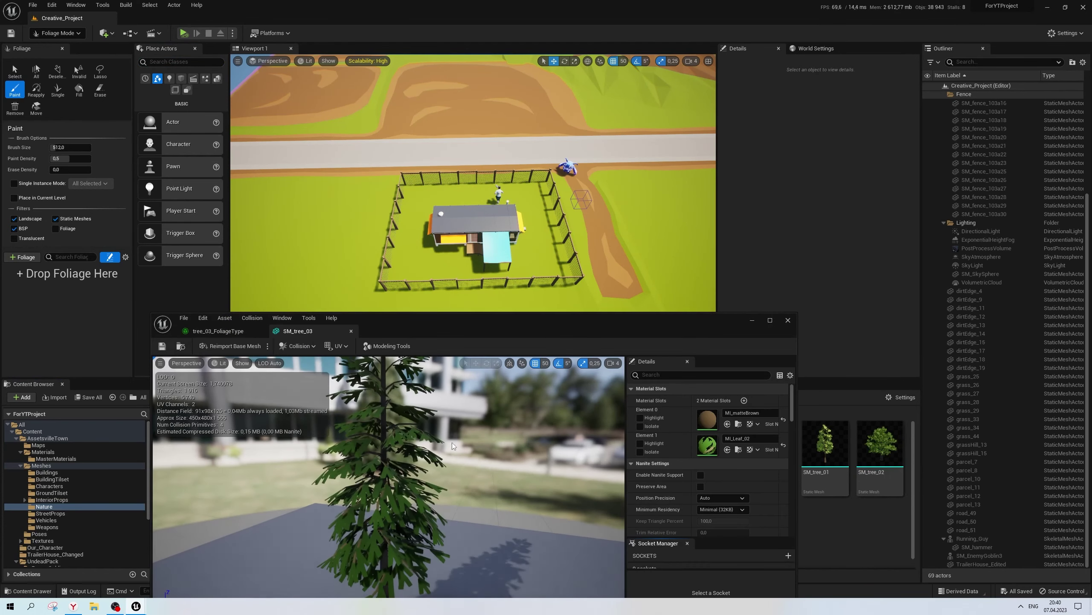
{"action": "left_click", "coordinate": [787, 320]}
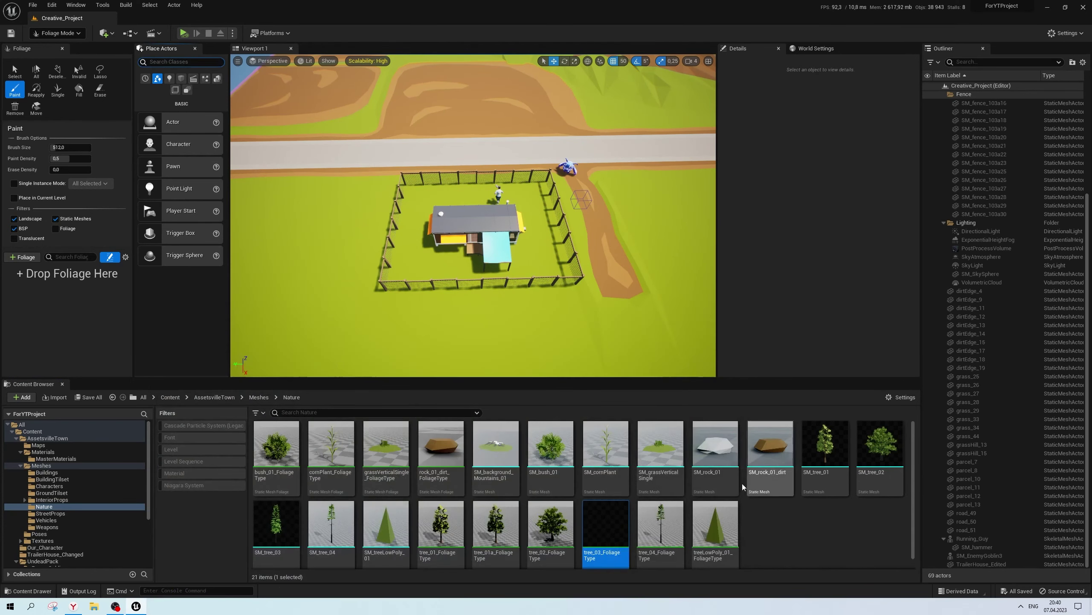
{"action": "left_click", "coordinate": [453, 532]}
{"action": "double_click", "coordinate": [452, 533]}
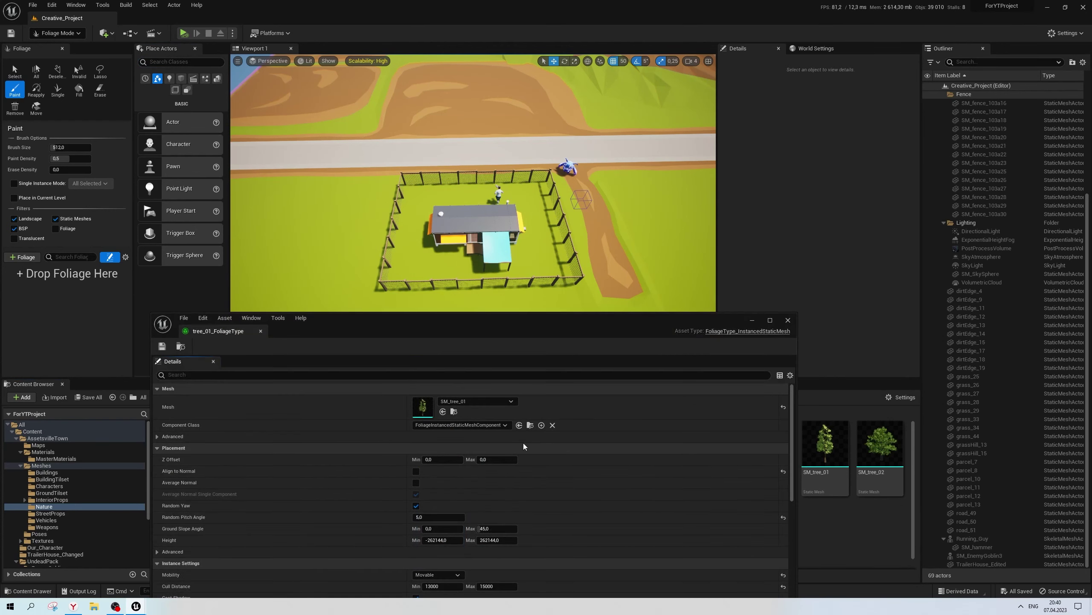
{"action": "left_click", "coordinate": [788, 320]}
Add tree_01, tree_01a and tree_04 foliage types to the paintable foliage list
{"action": "left_click_drag", "start_coordinate": [441, 529], "coordinate": [68, 292]}
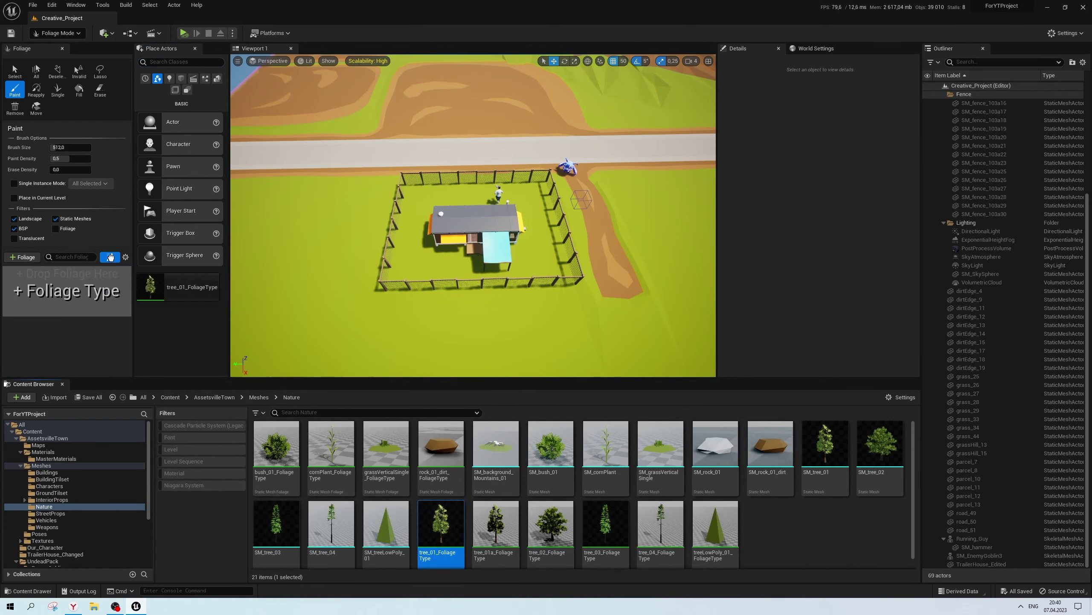
{"action": "left_click_drag", "start_coordinate": [496, 527], "coordinate": [66, 284]}
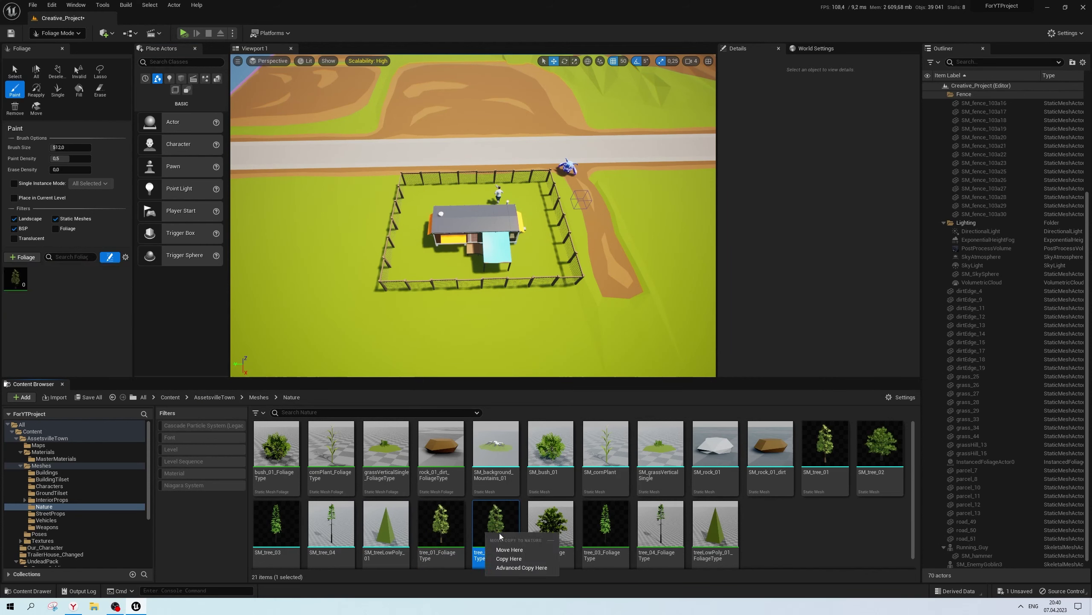
{"action": "left_click", "coordinate": [676, 543]}
{"action": "left_click_drag", "start_coordinate": [660, 527], "coordinate": [85, 285]}
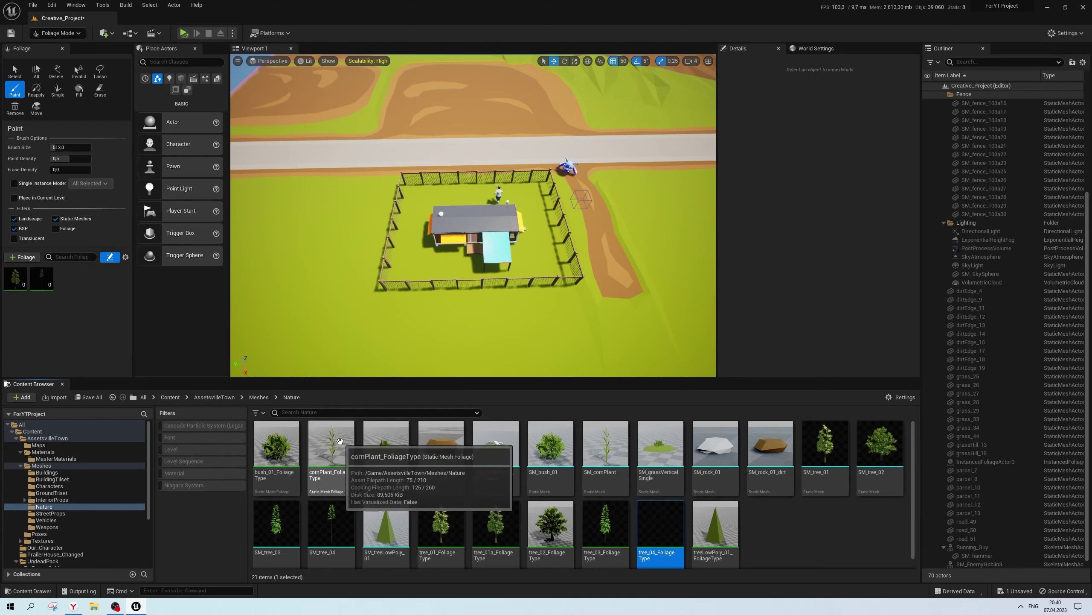
Add bush_01_FoliageType, SM_bush_01 and tree_02_FoliageType to the foliage list
{"action": "mouse_move", "coordinate": [275, 446]}
{"action": "left_mouse_down"}
{"action": "mouse_move", "coordinate": [156, 321]}
{"action": "mouse_move", "coordinate": [78, 286]}
{"action": "left_mouse_up"}
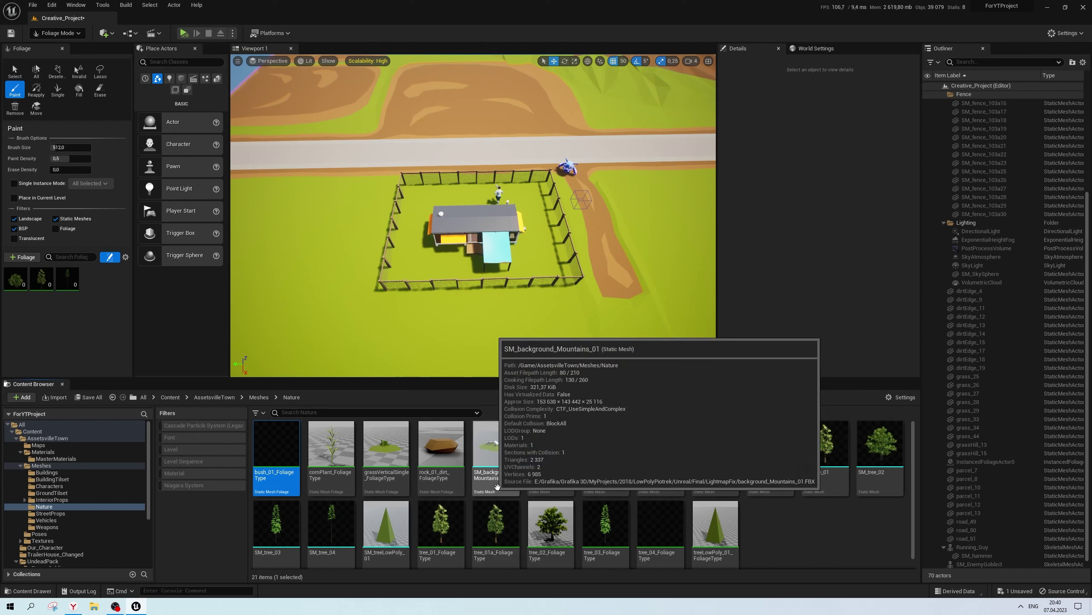
{"action": "left_click_drag", "start_coordinate": [557, 467], "coordinate": [67, 282]}
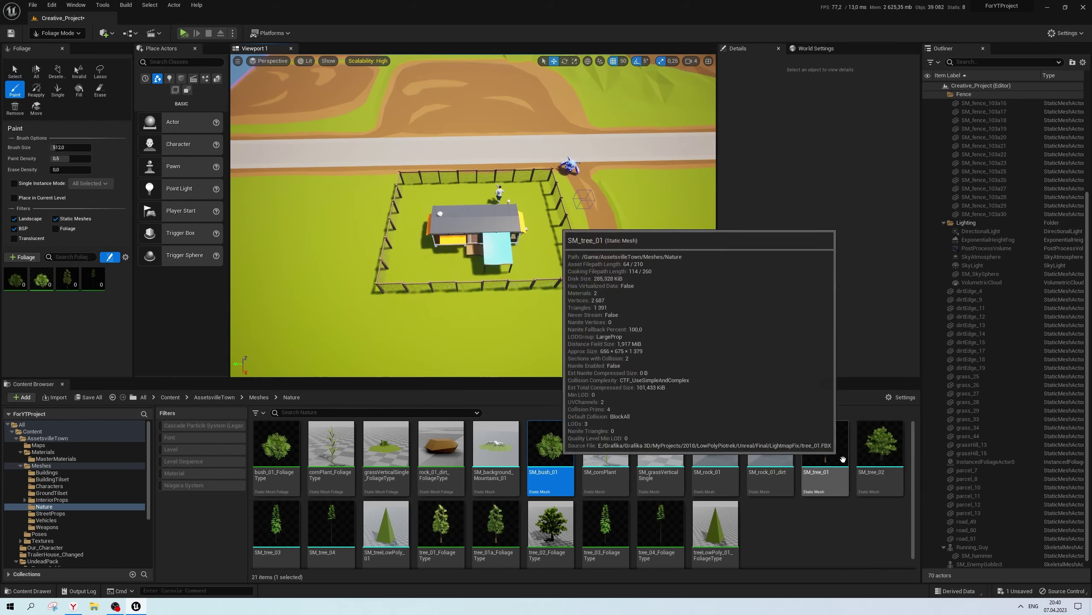
{"action": "left_click_drag", "start_coordinate": [844, 479], "coordinate": [827, 472]}
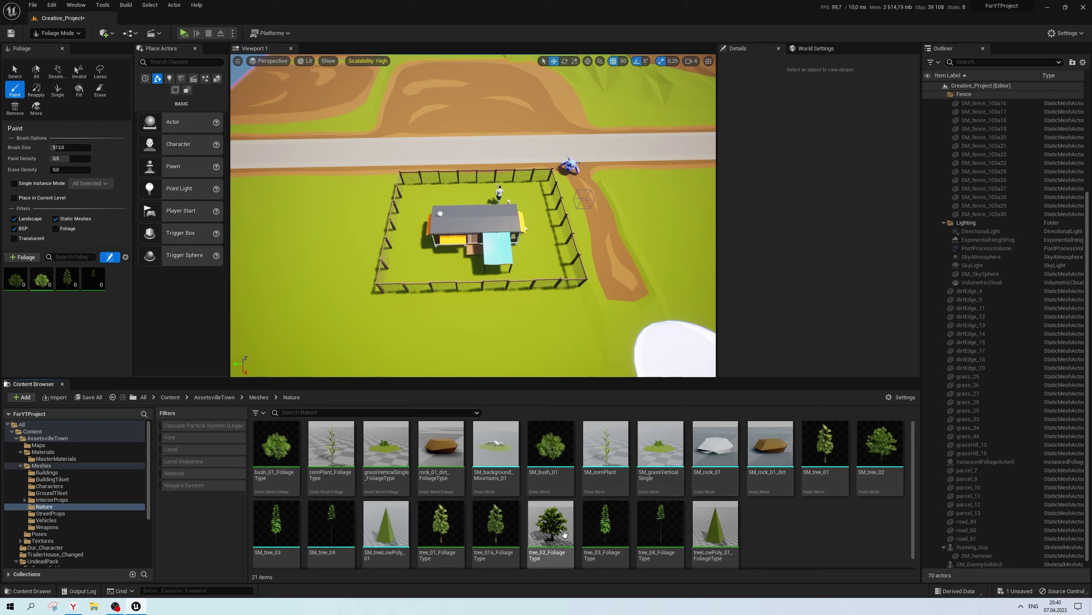
{"action": "left_click_drag", "start_coordinate": [565, 534], "coordinate": [153, 302]}
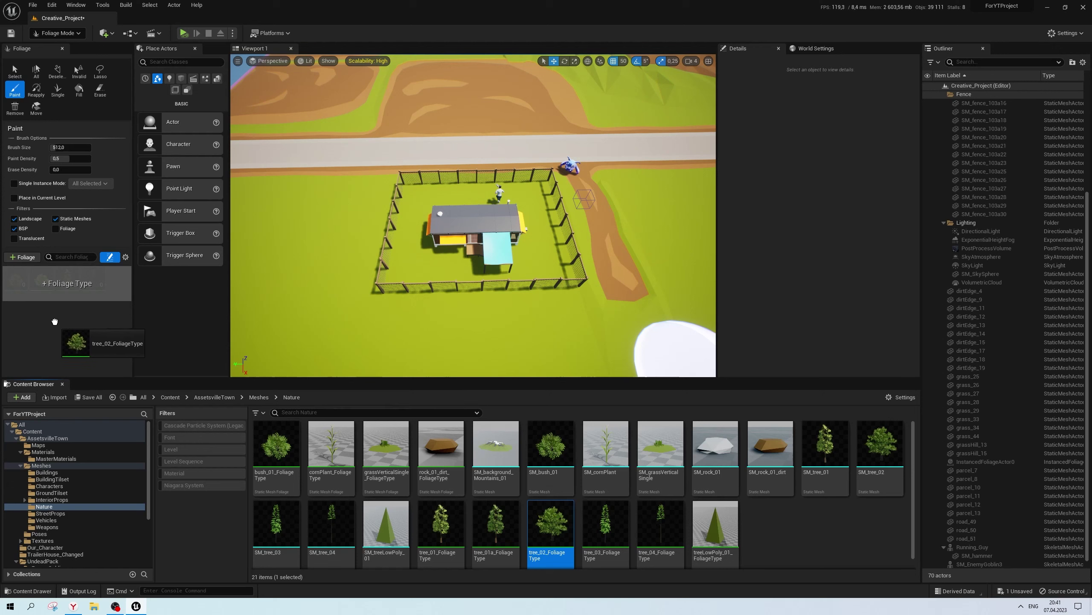
{"action": "left_click_drag", "start_coordinate": [57, 316], "coordinate": [101, 324]}
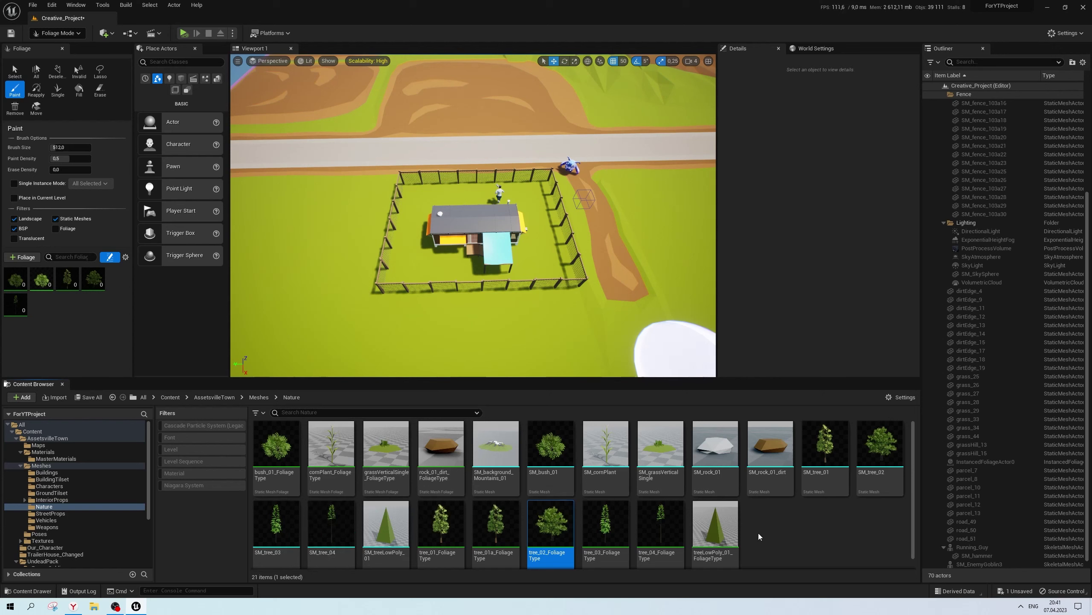
Test-paint bushes left of the house, inspect them up close, and undo them
{"action": "left_click_drag", "start_coordinate": [300, 244], "coordinate": [310, 353]}
{"action": "scroll", "coordinate": [468, 311], "scroll_direction": "up", "scroll_amount": 3}
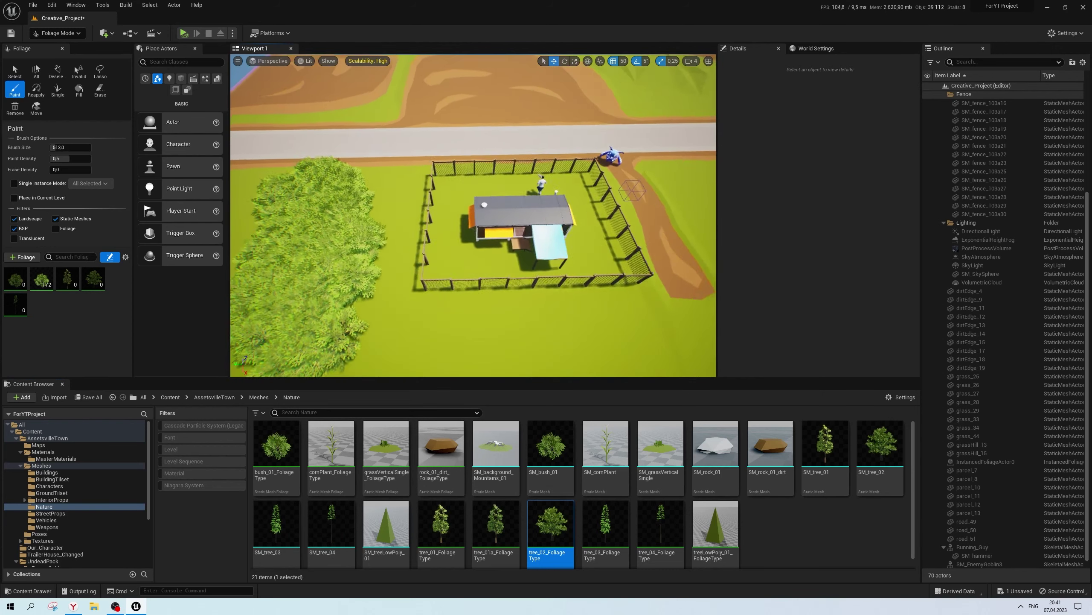
{"action": "scroll", "coordinate": [484, 206], "scroll_direction": "up", "scroll_amount": 3}
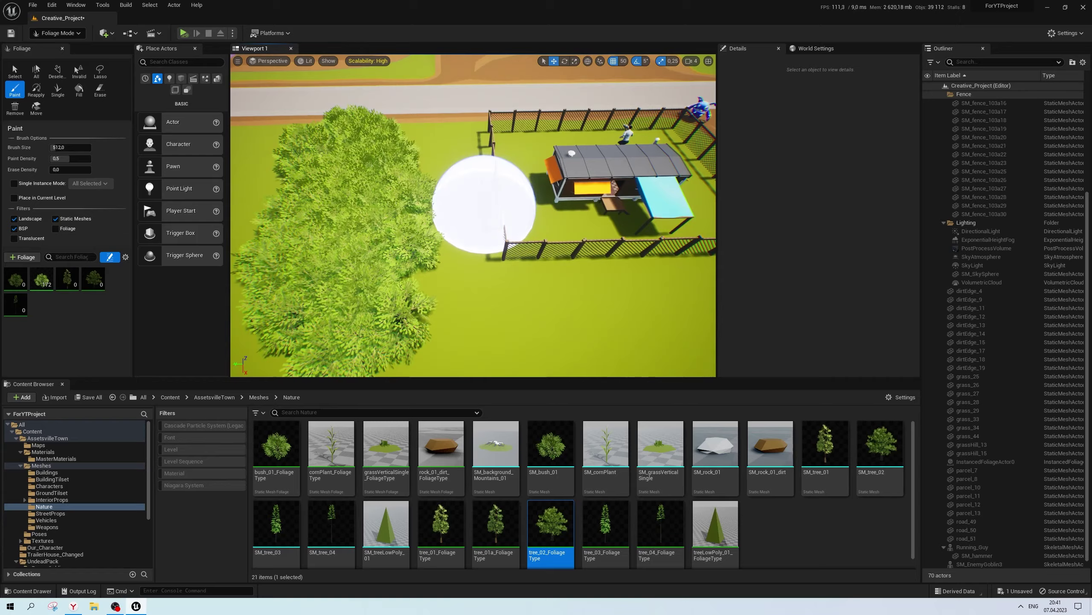
{"action": "mouse_move", "coordinate": [483, 206]}
{"action": "right_mouse_down"}
{"action": "mouse_move", "coordinate": [484, 130]}
{"action": "mouse_move", "coordinate": [484, 206]}
{"action": "right_mouse_up"}
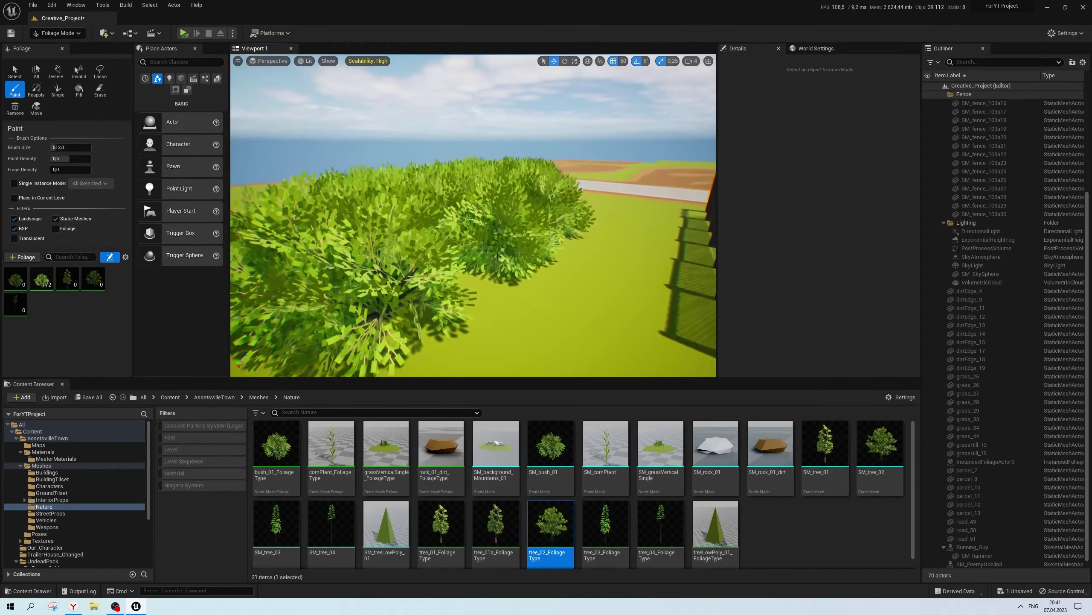
{"action": "scroll", "coordinate": [463, 244], "scroll_direction": "down", "scroll_amount": 3}
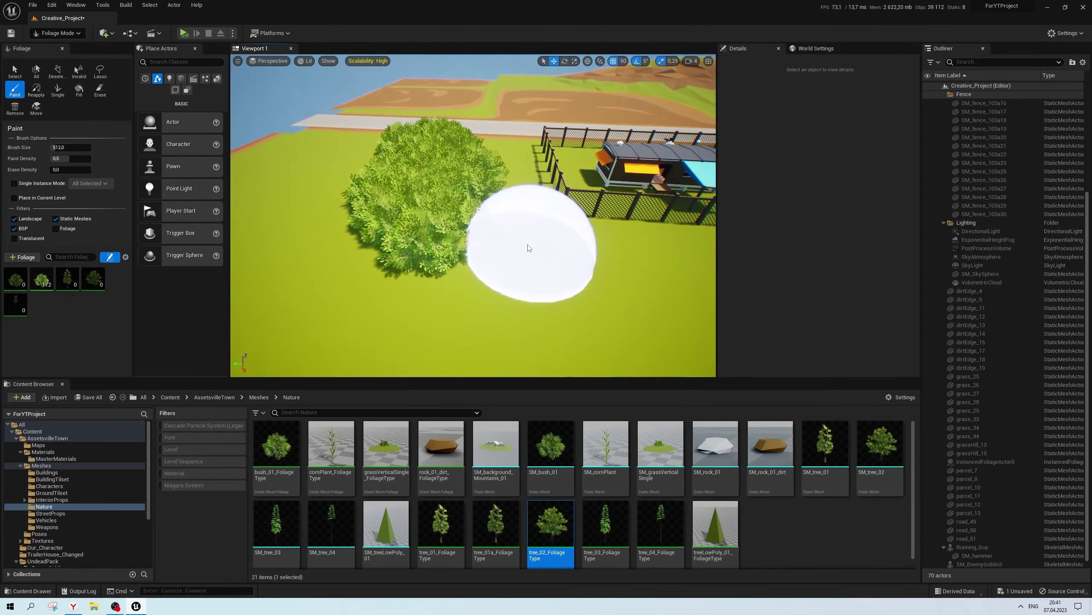
{"action": "key", "text": "ctrl+z"}
{"action": "right_click_drag", "start_coordinate": [380, 241], "coordinate": [381, 233]}
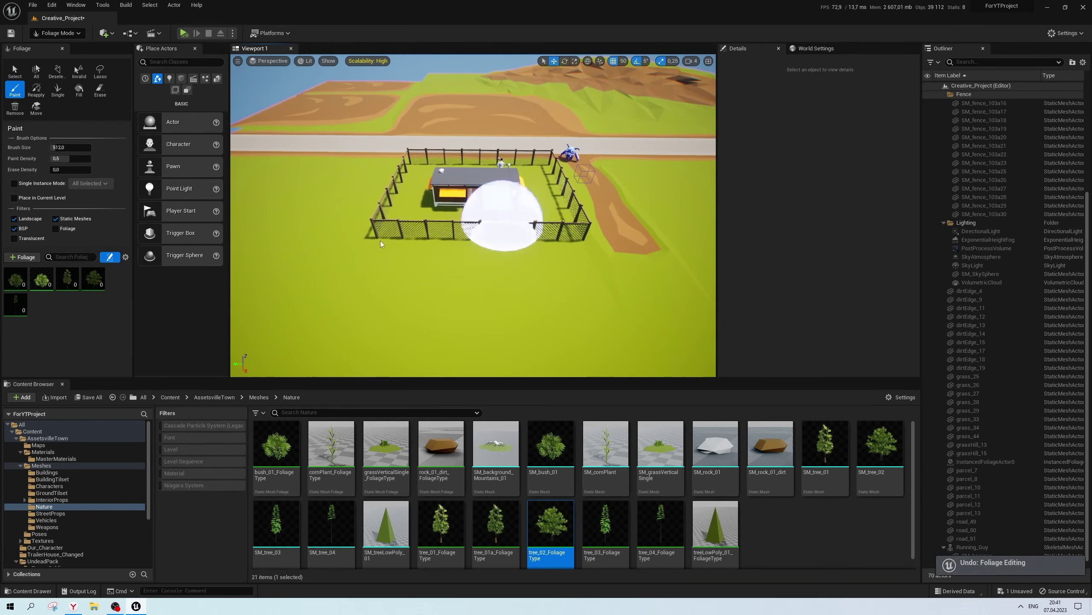
Select bush_01_FoliageType, briefly restoring the oversized bushes before undoing them again
{"action": "left_click", "coordinate": [40, 280]}
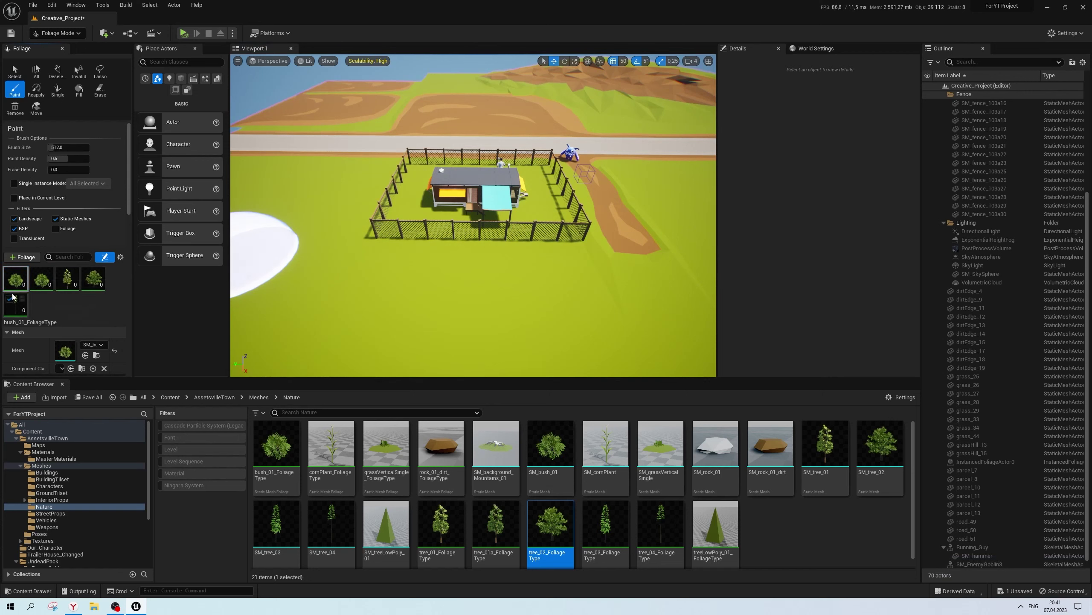
{"action": "key", "text": "ctrl+y"}
{"action": "scroll", "coordinate": [370, 223], "scroll_direction": "up", "scroll_amount": 3}
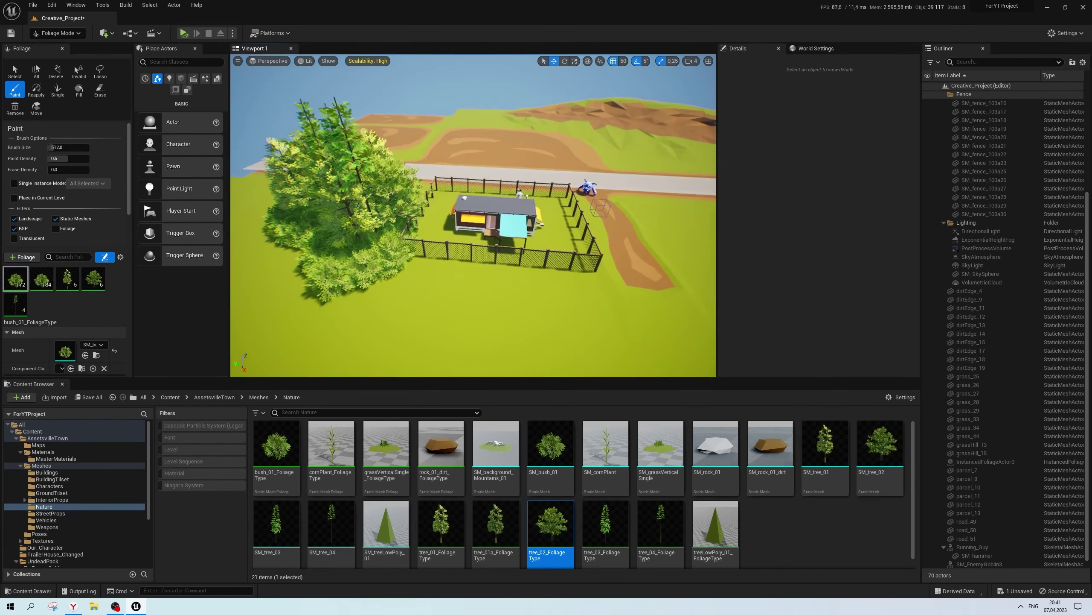
{"action": "scroll", "coordinate": [474, 215], "scroll_direction": "up", "scroll_amount": 2}
{"action": "scroll", "coordinate": [474, 215], "scroll_direction": "up", "scroll_amount": 2}
{"action": "scroll", "coordinate": [473, 215], "scroll_direction": "up", "scroll_amount": 2}
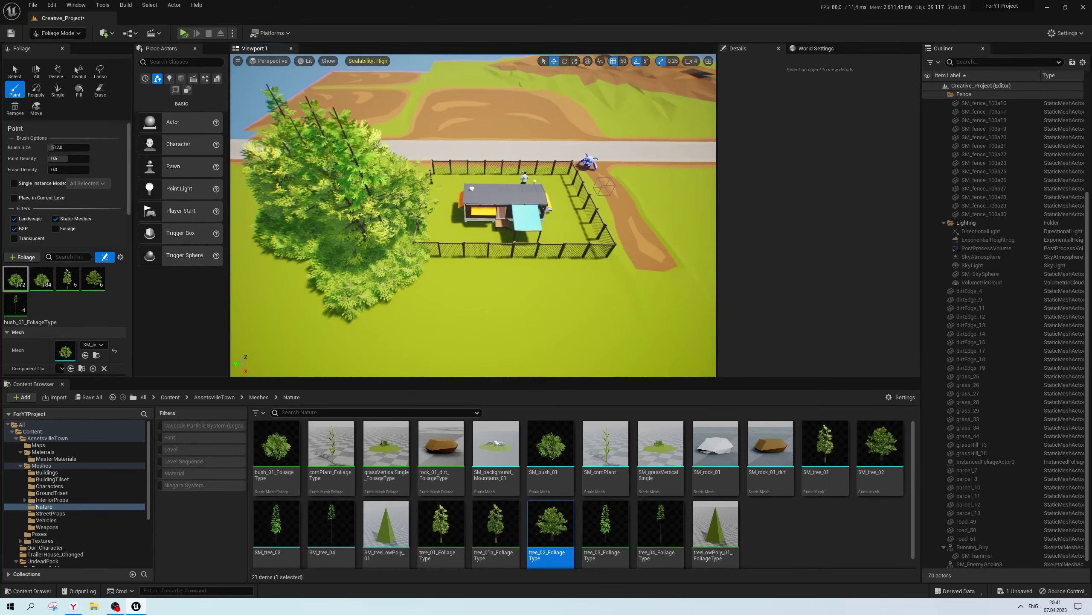
{"action": "scroll", "coordinate": [473, 215], "scroll_direction": "up", "scroll_amount": 2}
{"action": "key", "text": "ctrl+z"}
Set bush_01_FoliageType's Scale X to Min 0.1 and Max 0.2
{"action": "scroll", "coordinate": [58, 299], "scroll_direction": "down", "scroll_amount": 5}
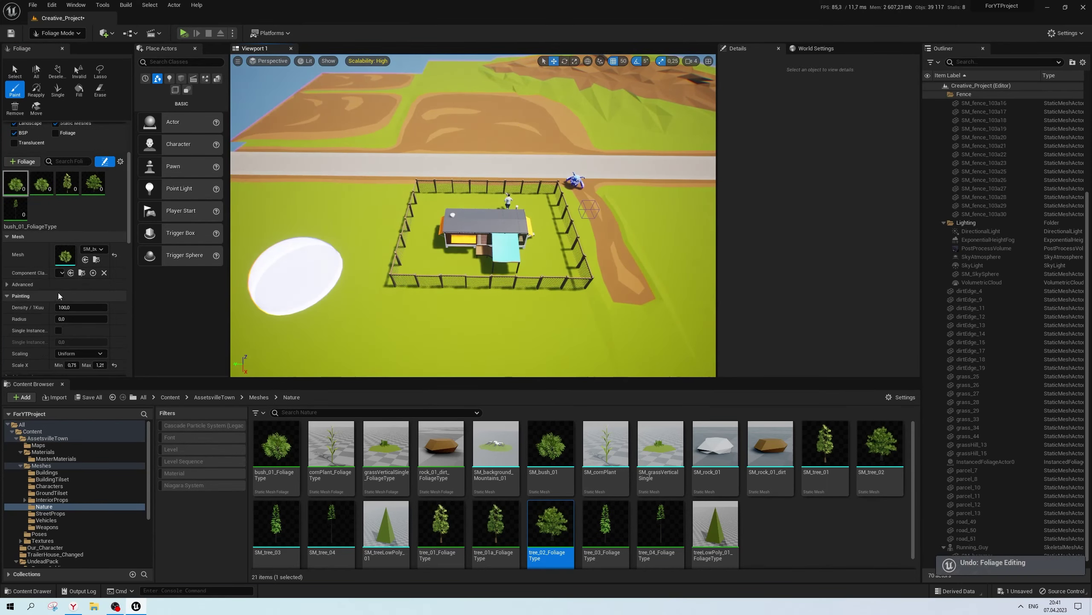
{"action": "scroll", "coordinate": [90, 275], "scroll_direction": "down", "scroll_amount": 2}
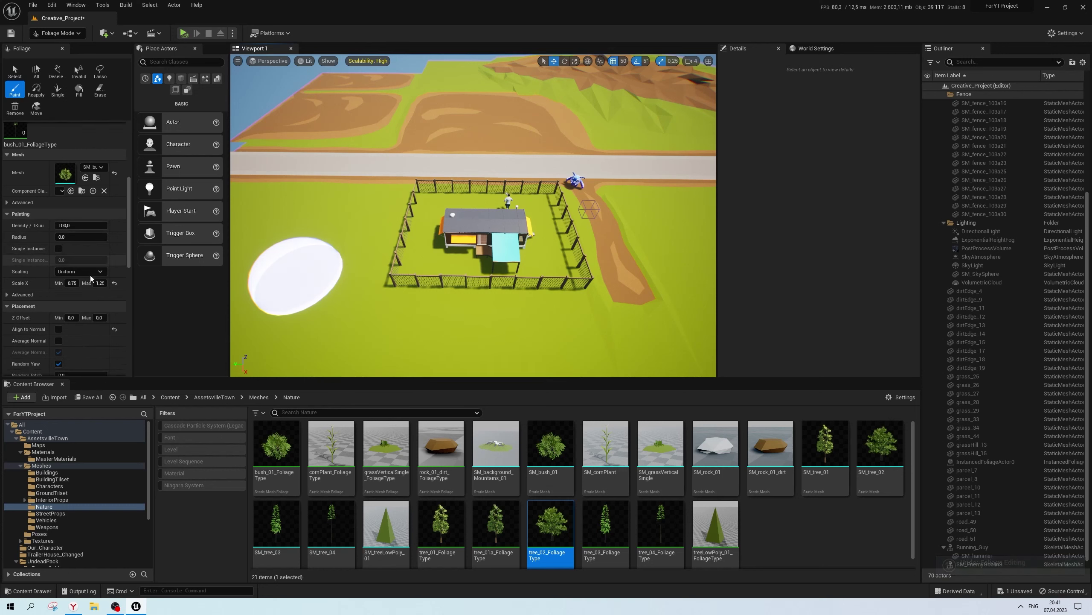
{"action": "scroll", "coordinate": [94, 282], "scroll_direction": "down", "scroll_amount": 1}
{"action": "left_click", "coordinate": [72, 255]}
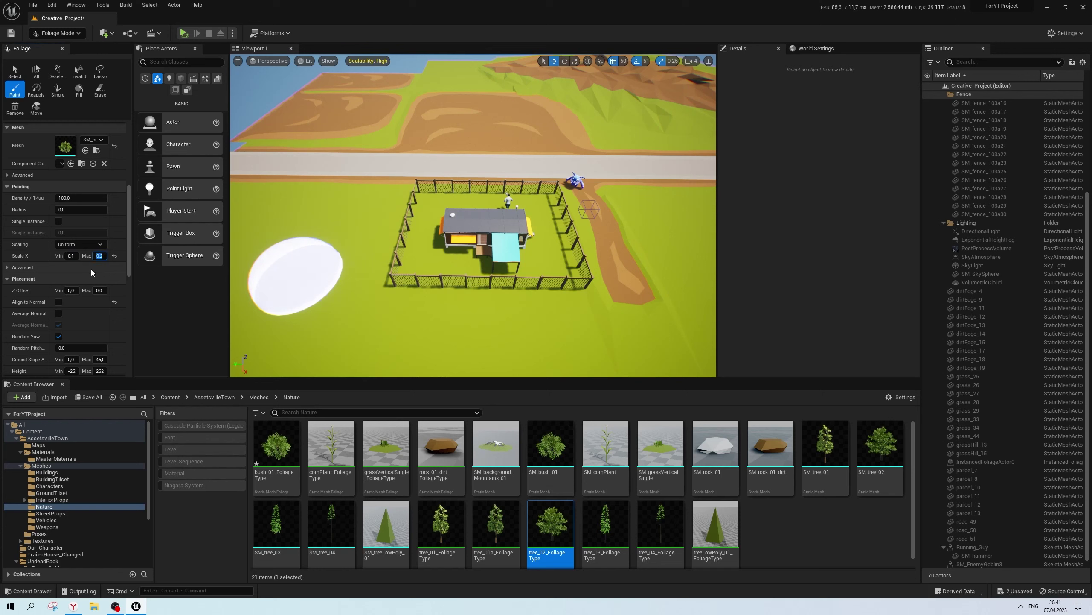
{"action": "scroll", "coordinate": [91, 269], "scroll_direction": "up", "scroll_amount": 4}
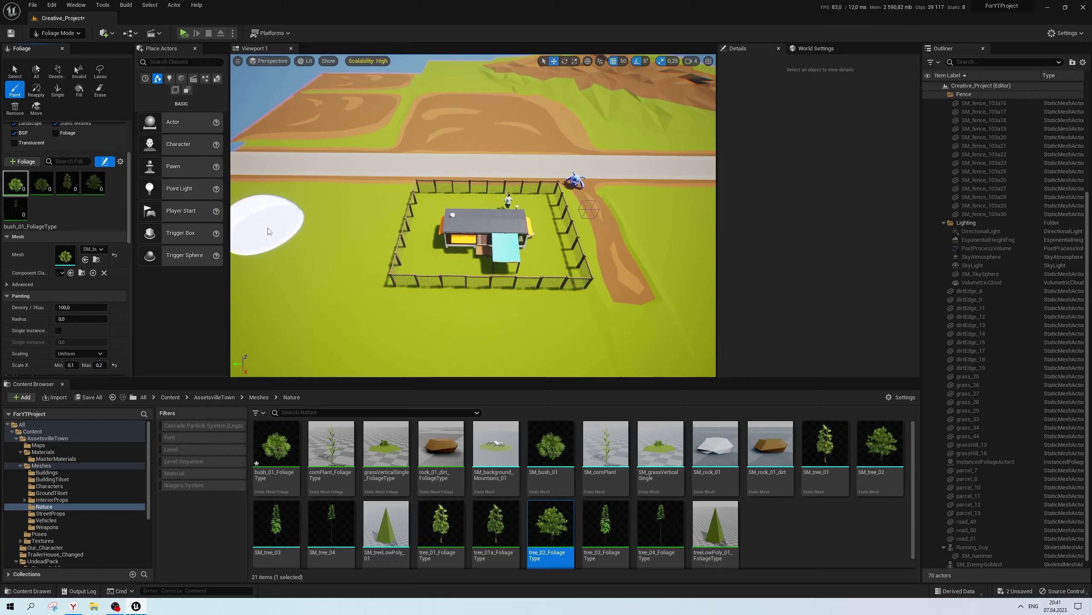
Paint small bushes left of the fence, review them, then undo that stroke
{"action": "left_click_drag", "start_coordinate": [268, 224], "coordinate": [390, 329]}
{"action": "scroll", "coordinate": [390, 302], "scroll_direction": "up", "scroll_amount": 3}
{"action": "right_click_drag", "start_coordinate": [473, 215], "coordinate": [473, 215]}
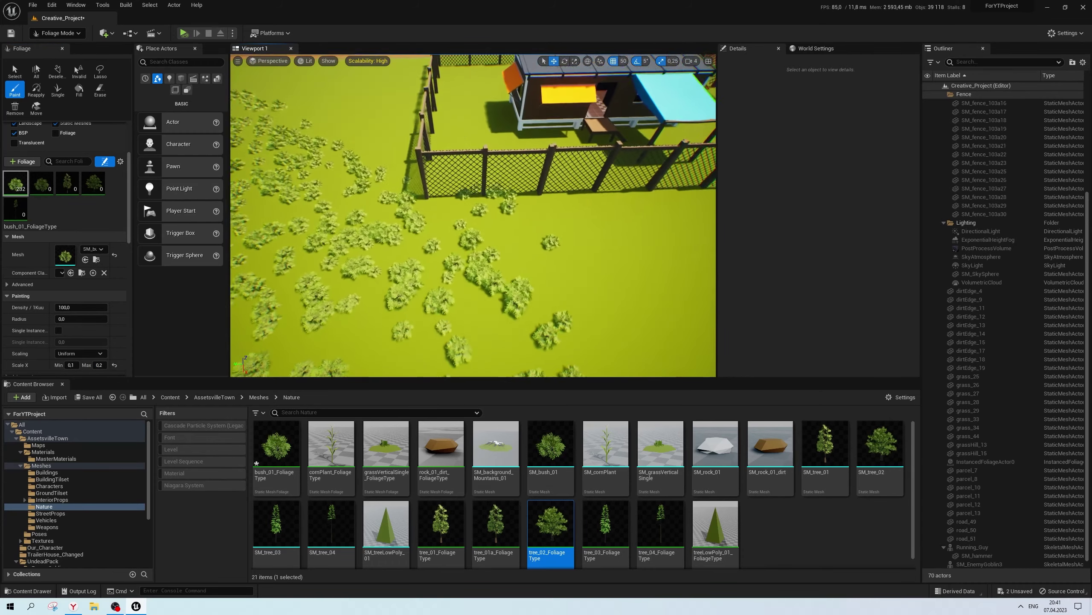
{"action": "right_click_drag", "start_coordinate": [449, 264], "coordinate": [449, 263]}
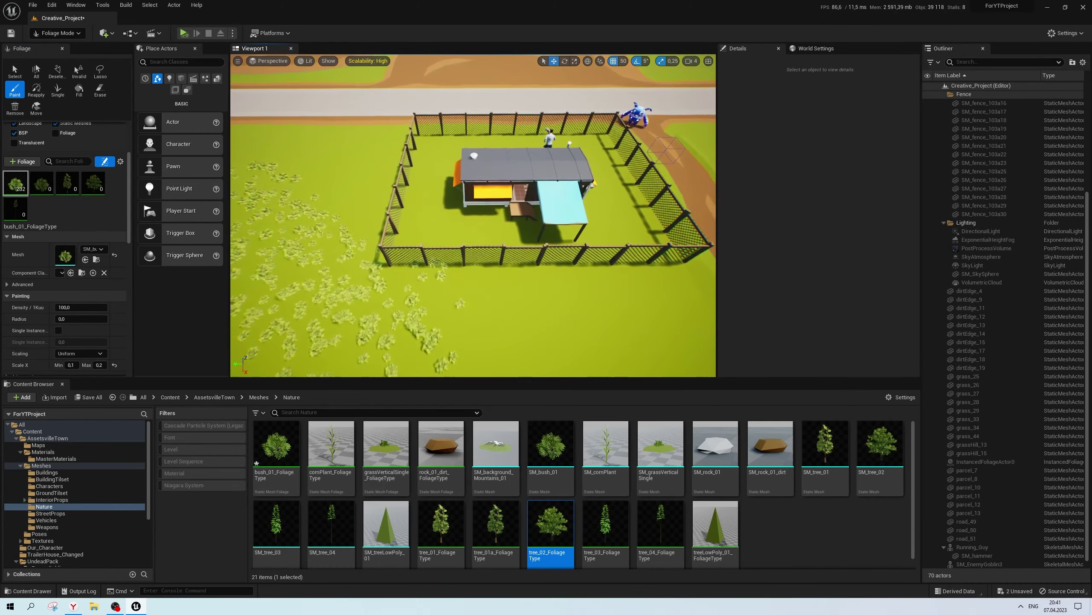
{"action": "key", "text": "ctrl+z"}
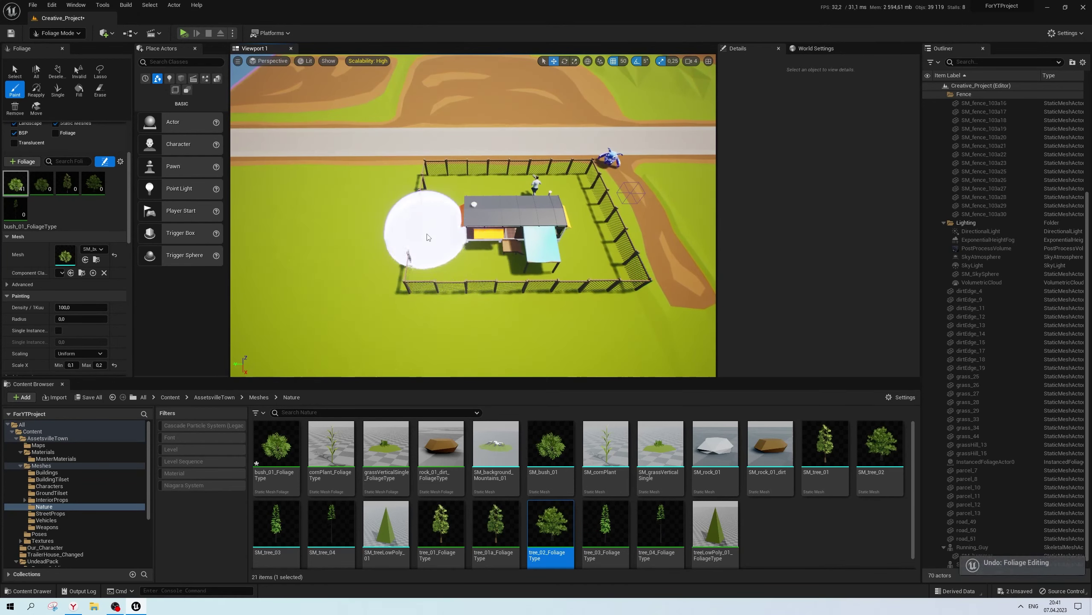
Sweep bushes across the open grass below and right of the fenced yard
{"action": "right_click_drag", "start_coordinate": [541, 268], "coordinate": [568, 249]}
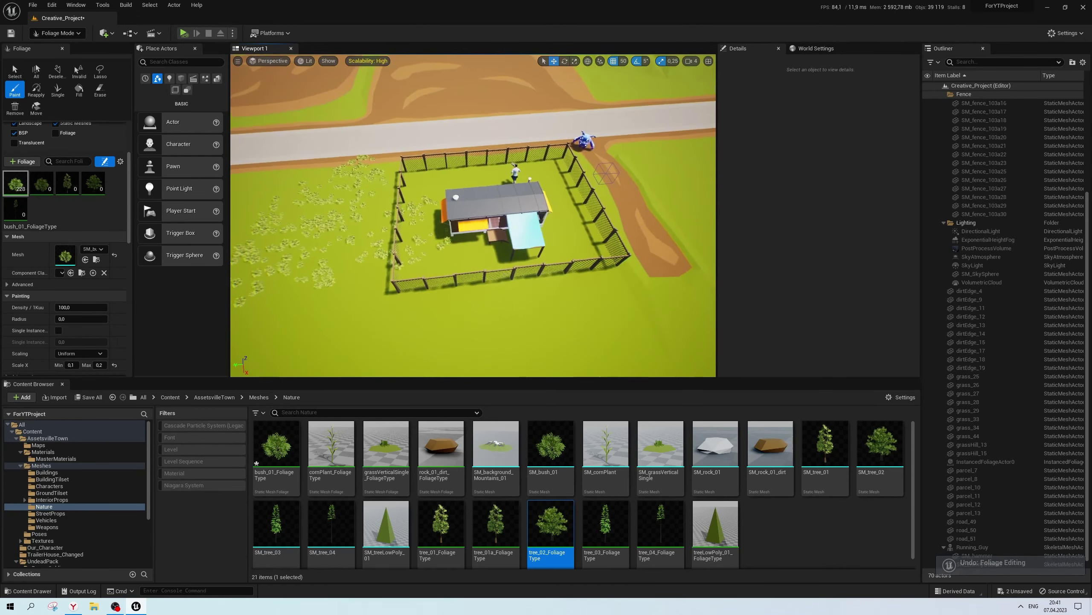
{"action": "mouse_move", "coordinate": [567, 249]}
{"action": "left_mouse_down"}
{"action": "mouse_move", "coordinate": [472, 328]}
{"action": "mouse_move", "coordinate": [311, 331]}
{"action": "left_mouse_up"}
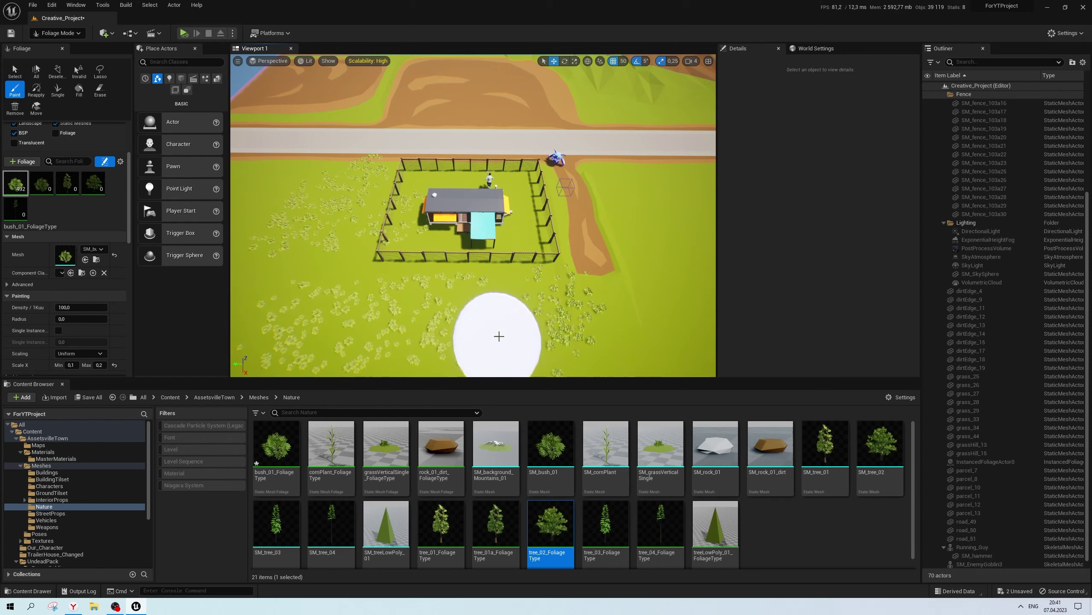
{"action": "mouse_move", "coordinate": [542, 175]}
{"action": "right_mouse_down"}
{"action": "mouse_move", "coordinate": [541, 224]}
{"action": "mouse_move", "coordinate": [578, 227]}
{"action": "right_mouse_up"}
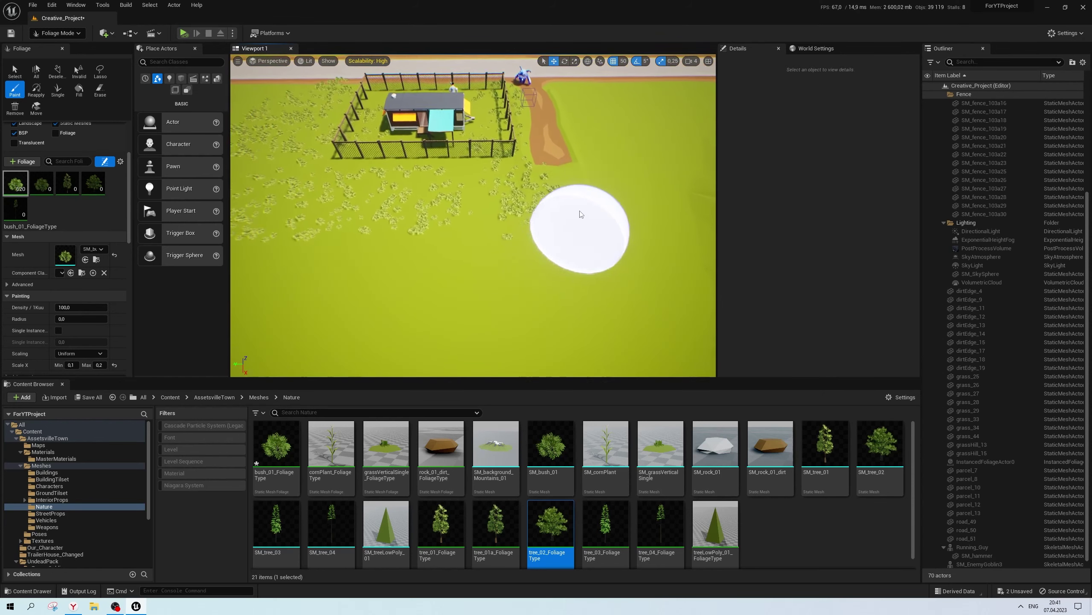
{"action": "left_click_drag", "start_coordinate": [579, 226], "coordinate": [625, 77]}
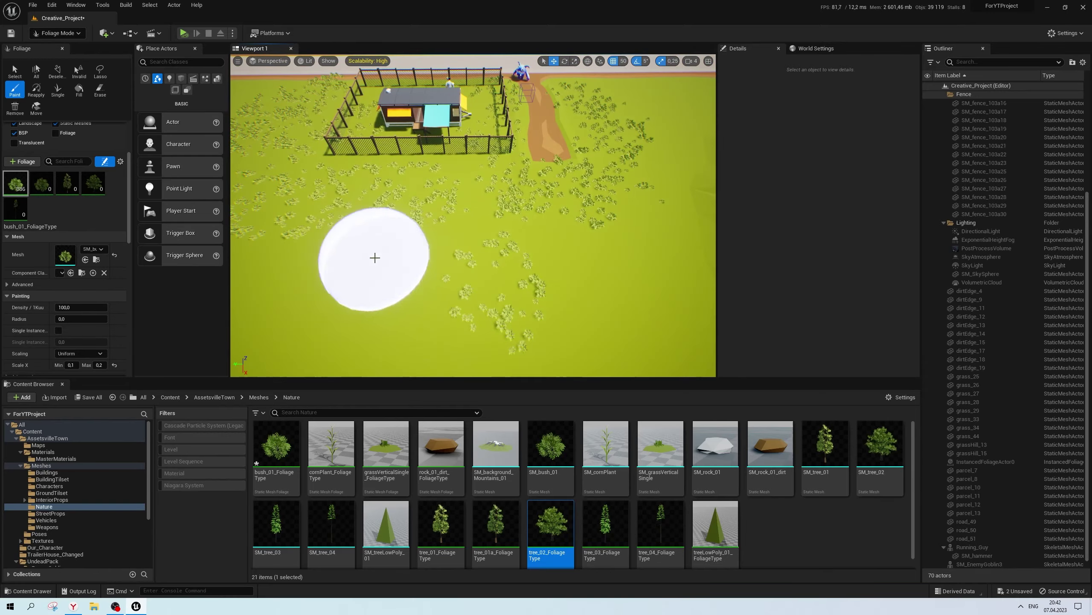
{"action": "left_click_drag", "start_coordinate": [618, 169], "coordinate": [495, 221]}
{"action": "mouse_move", "coordinate": [495, 222]}
{"action": "right_mouse_down"}
{"action": "mouse_move", "coordinate": [495, 198]}
{"action": "mouse_move", "coordinate": [495, 215]}
{"action": "mouse_move", "coordinate": [652, 192]}
{"action": "mouse_move", "coordinate": [610, 198]}
{"action": "right_mouse_up"}
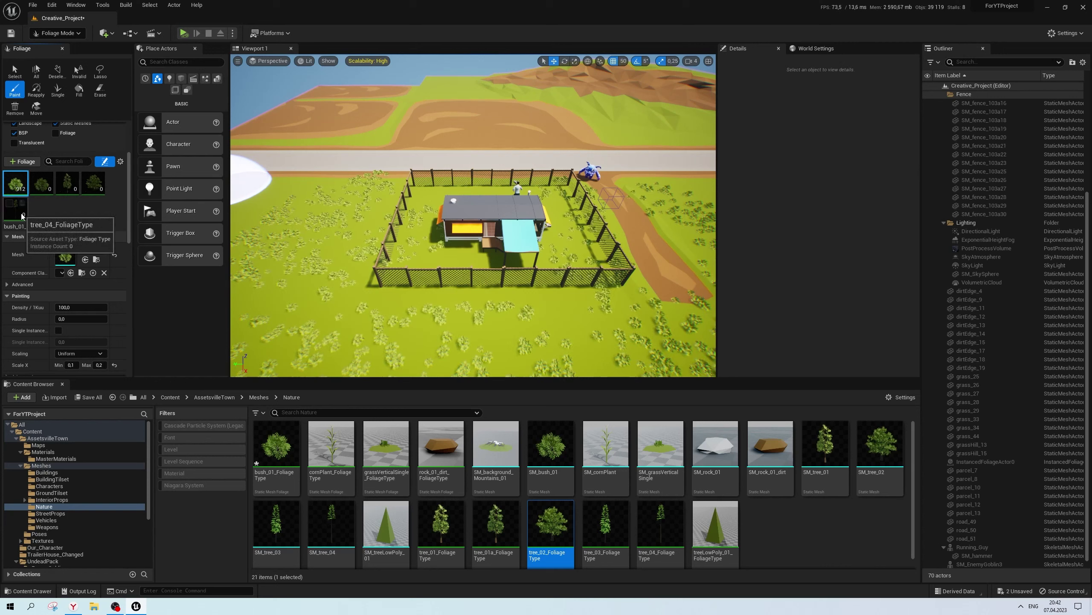
Remove SM_bush_01 from the foliage list and activate the tree foliage type
{"action": "right_click", "coordinate": [41, 188]}
{"action": "left_click", "coordinate": [82, 232]}
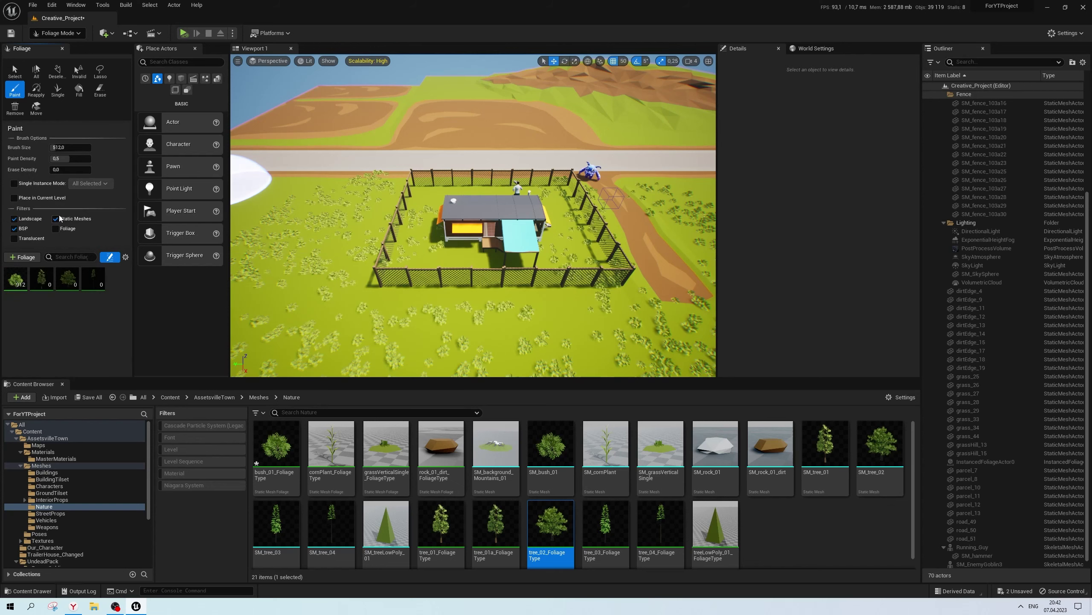
{"action": "left_click", "coordinate": [23, 288]}
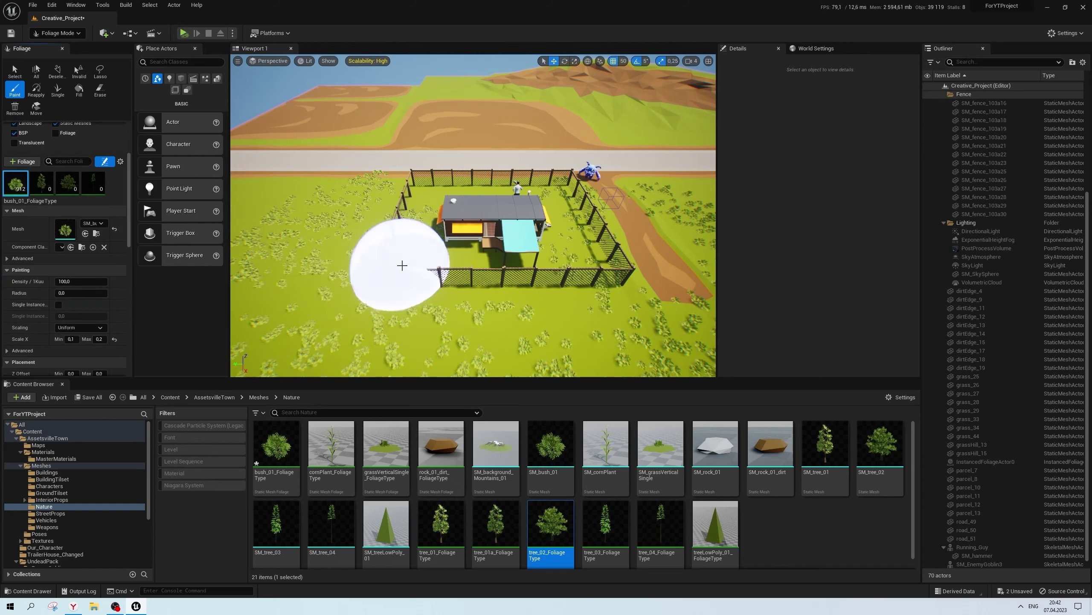
{"action": "left_click", "coordinate": [37, 181]}
Test-paint trees in the field and left of the fence, then undo them all
{"action": "right_click_drag", "start_coordinate": [292, 237], "coordinate": [339, 241]}
{"action": "left_click", "coordinate": [341, 241]}
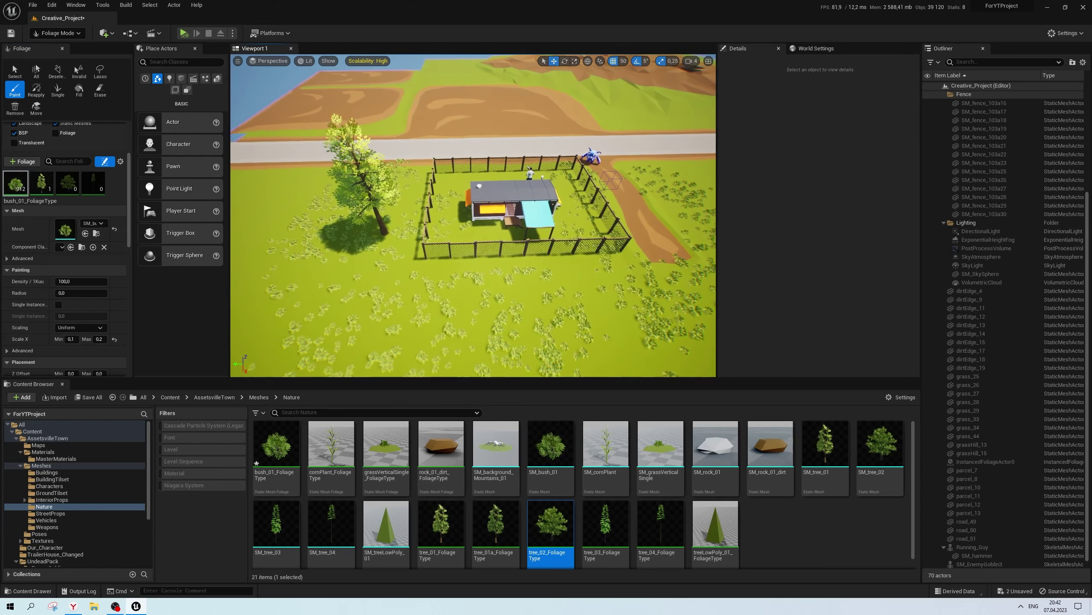
{"action": "key", "text": "ctrl+z"}
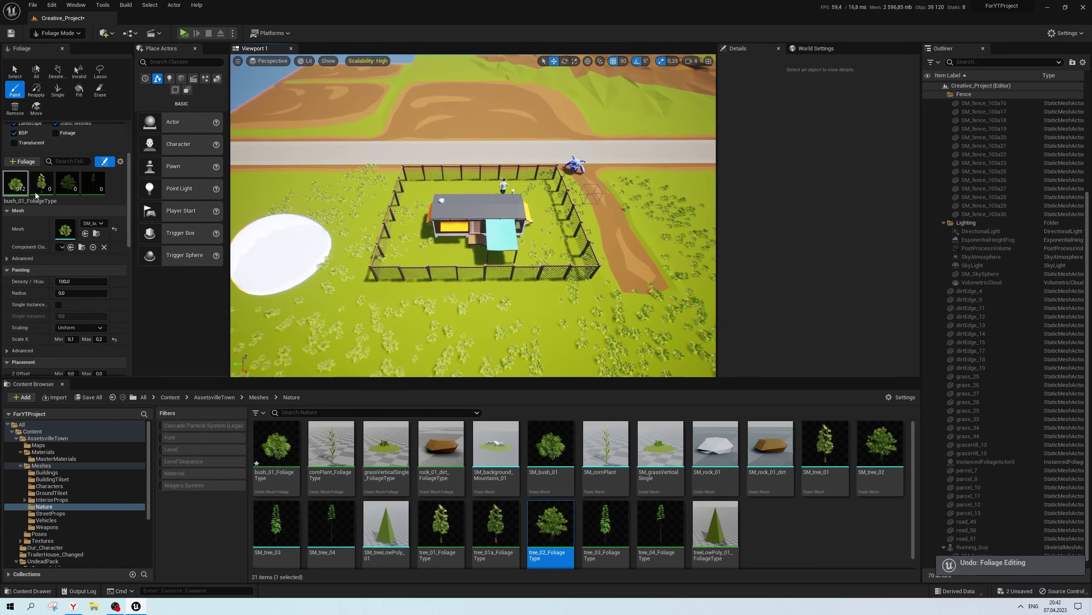
{"action": "scroll", "coordinate": [85, 307], "scroll_direction": "down", "scroll_amount": 2}
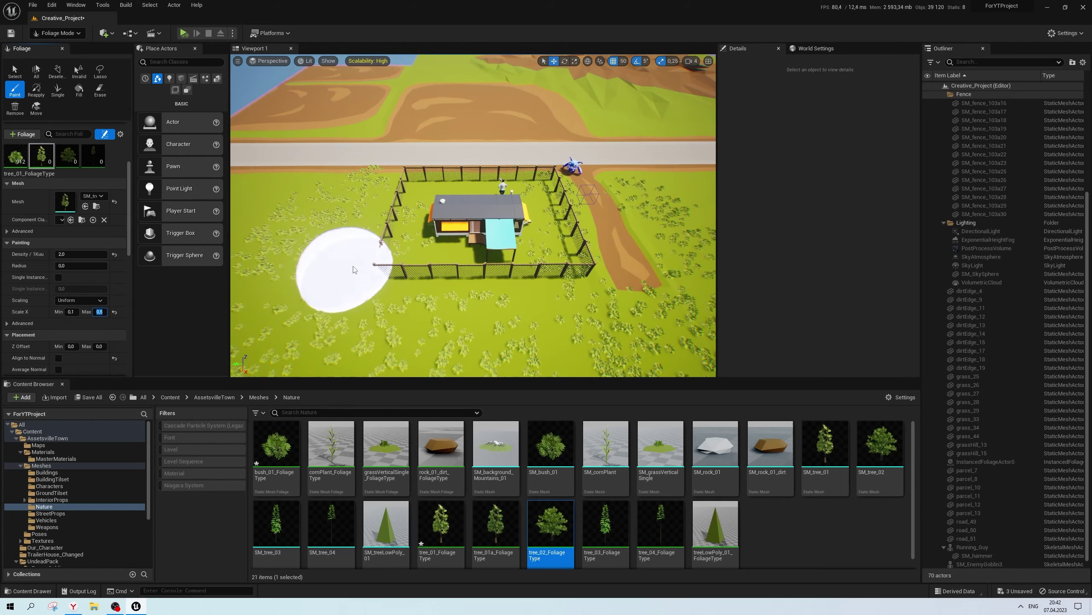
{"action": "left_click_drag", "start_coordinate": [334, 268], "coordinate": [376, 300]}
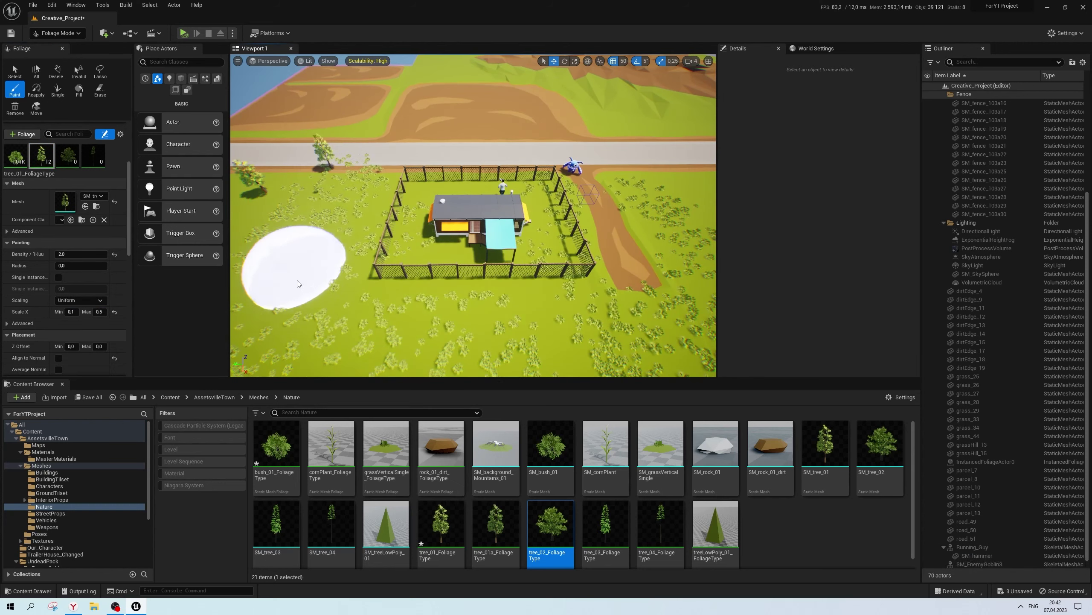
{"action": "key", "text": "ctrl+z"}
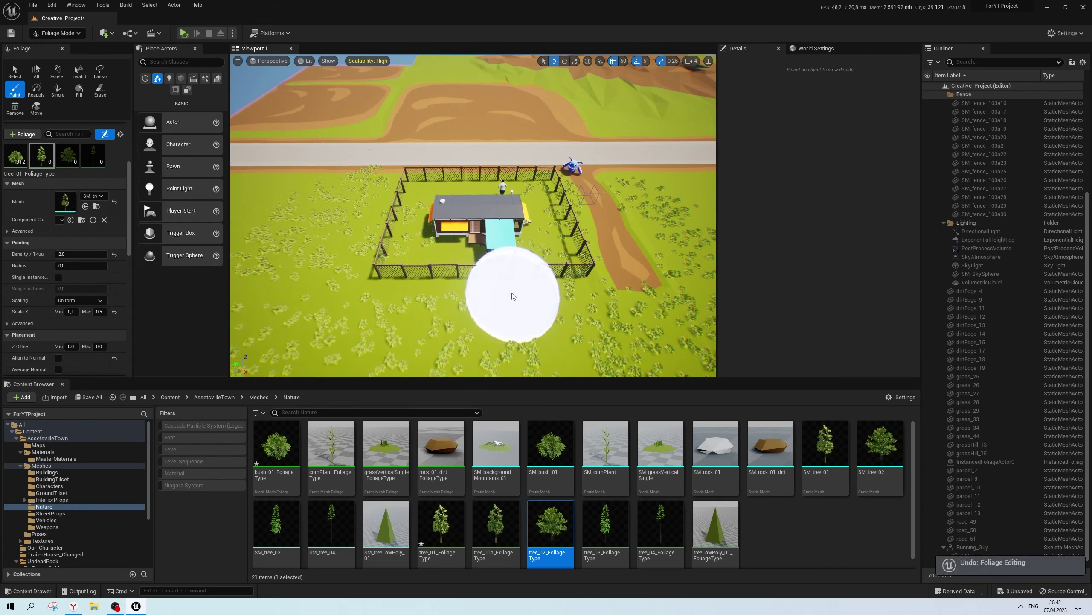
{"action": "key", "text": "ctrl+z"}
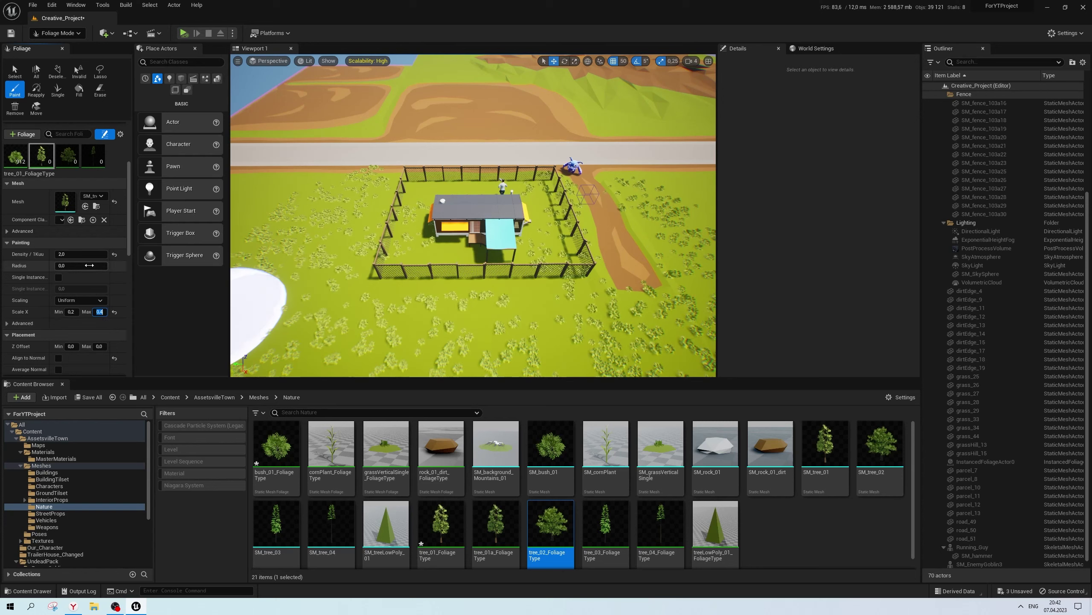
Raise tree painting density to 10 and paint a few trees near the fenced house
{"action": "mouse_move", "coordinate": [81, 254]}
{"action": "left_mouse_down"}
{"action": "mouse_move", "coordinate": [108, 254]}
{"action": "mouse_move", "coordinate": [81, 255]}
{"action": "left_mouse_up"}
{"action": "left_click", "coordinate": [331, 215]}
{"action": "key", "text": "ctrl+z"}
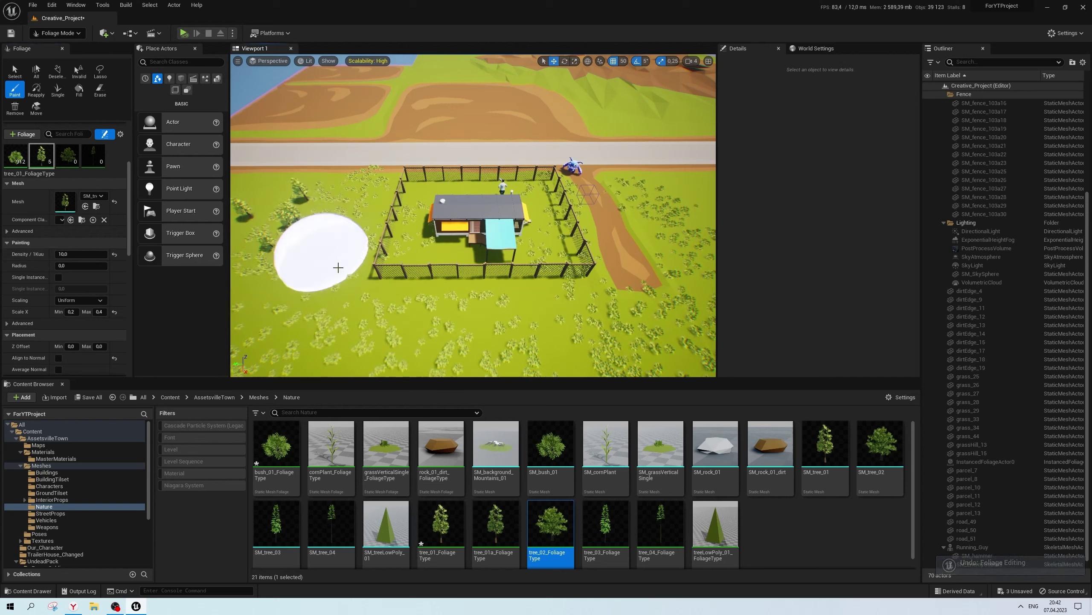
{"action": "left_click", "coordinate": [483, 292]}
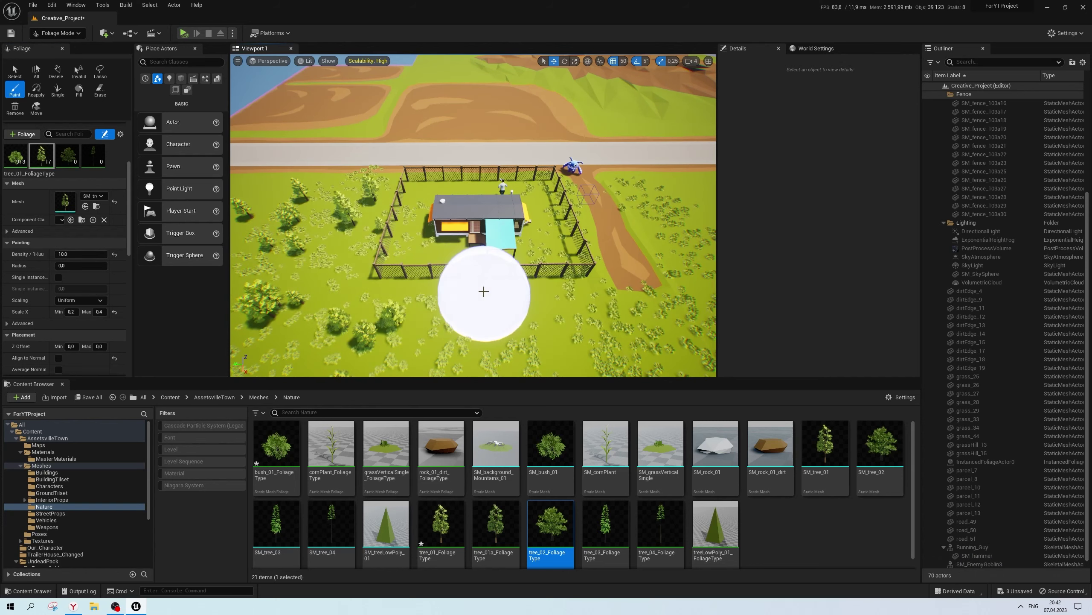
{"action": "right_click_drag", "start_coordinate": [483, 293], "coordinate": [430, 284]}
{"action": "right_click_drag", "start_coordinate": [474, 215], "coordinate": [457, 248]}
{"action": "left_click", "coordinate": [367, 60]}
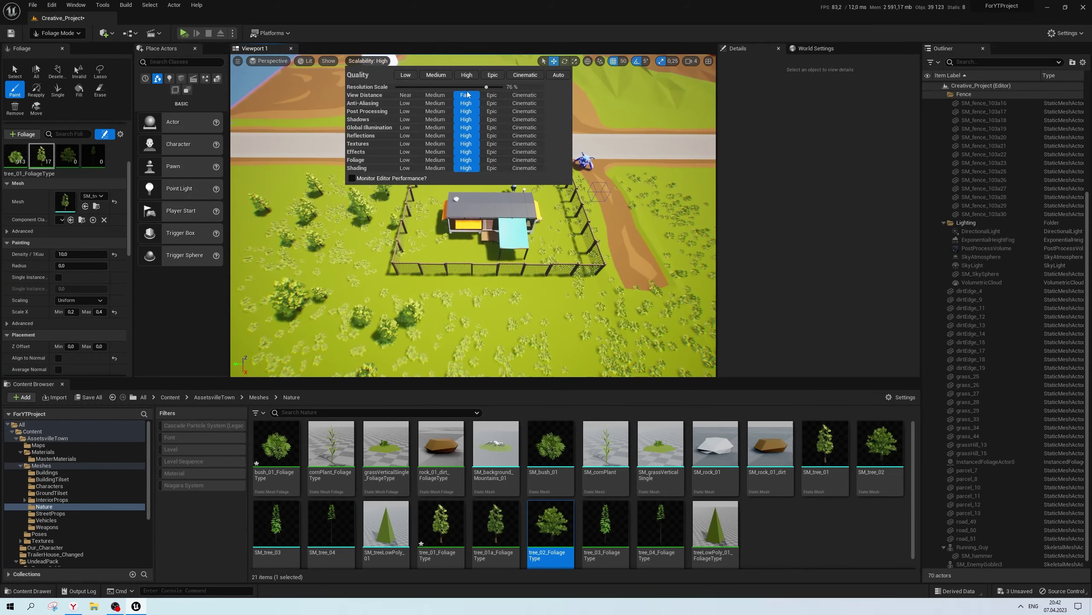
Set viewport Scalability to Cinematic and undo the recently painted trees
{"action": "left_click", "coordinate": [527, 76]}
{"action": "right_click_drag", "start_coordinate": [537, 315], "coordinate": [537, 315]}
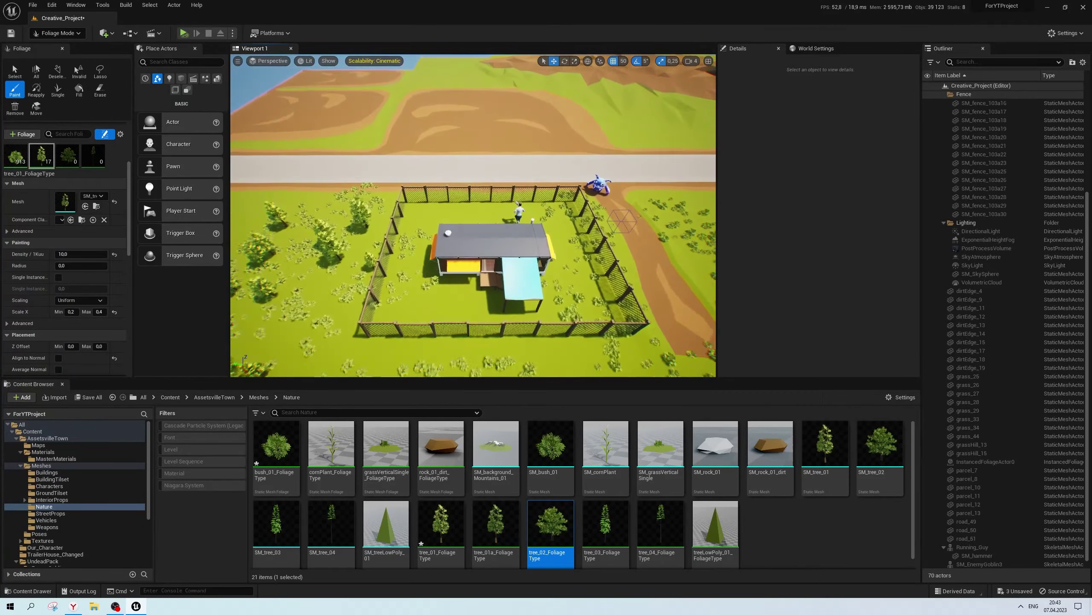
{"action": "right_click_drag", "start_coordinate": [601, 182], "coordinate": [595, 196]}
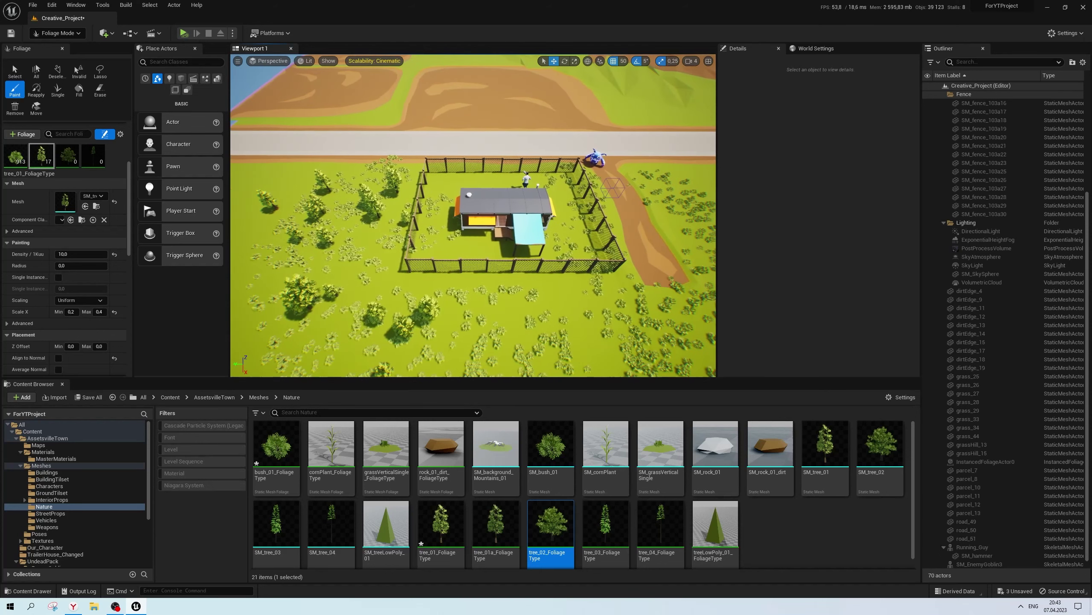
{"action": "right_click_drag", "start_coordinate": [595, 196], "coordinate": [595, 196]}
{"action": "key", "text": "ctrl+z"}
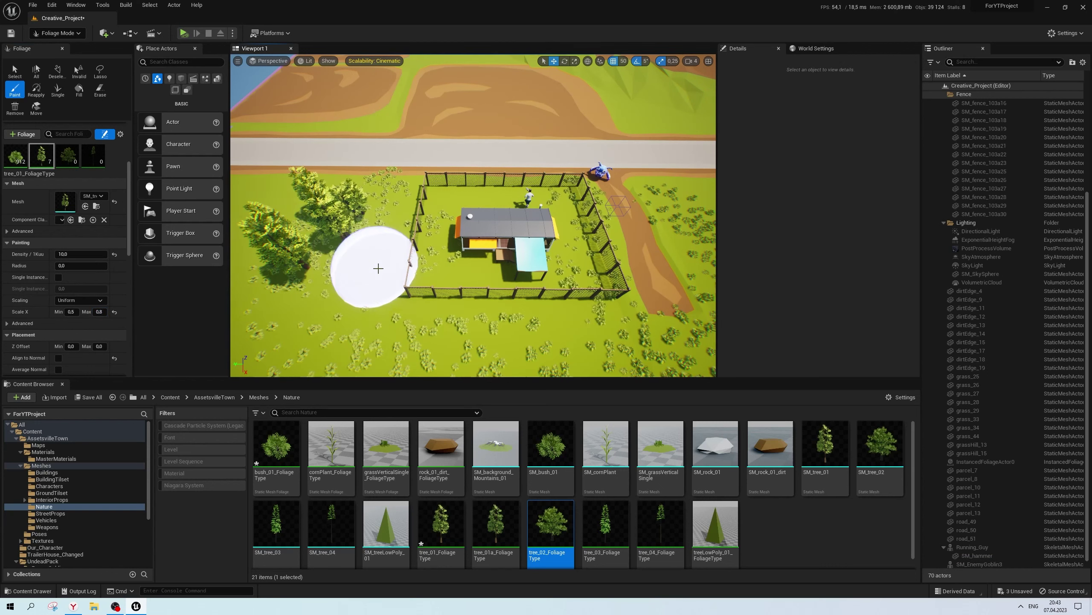
Paint trees around the house and field, discarding the stroke left of the fence
{"action": "left_click_drag", "start_coordinate": [463, 342], "coordinate": [370, 327]}
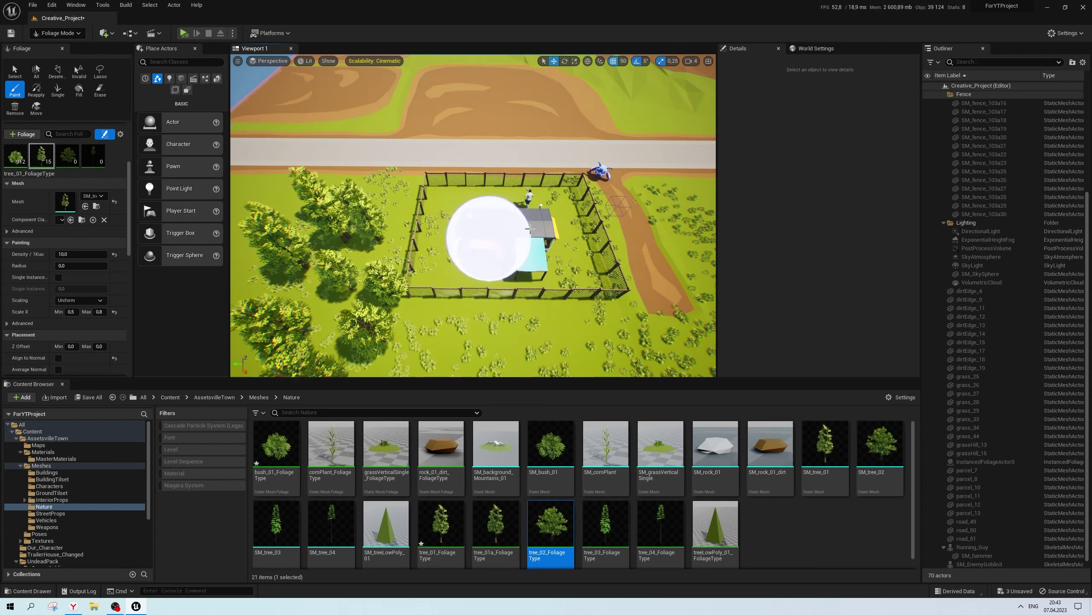
{"action": "scroll", "coordinate": [495, 279], "scroll_direction": "down", "scroll_amount": 5}
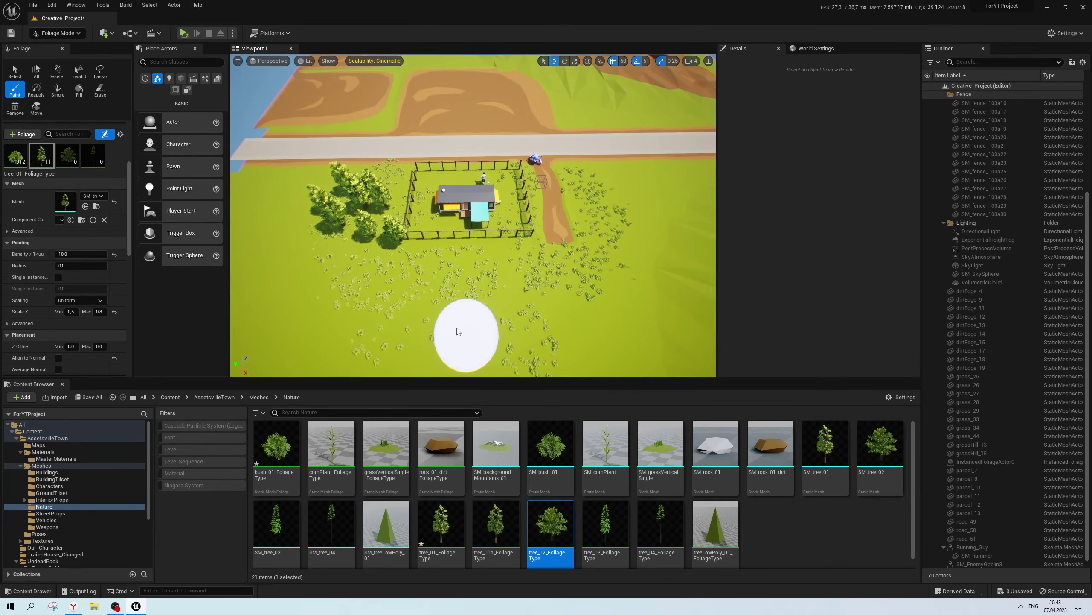
{"action": "key", "text": "ctrl+z"}
{"action": "mouse_move", "coordinate": [428, 293]}
{"action": "left_mouse_down"}
{"action": "mouse_move", "coordinate": [544, 293]}
{"action": "mouse_move", "coordinate": [566, 256]}
{"action": "left_mouse_up"}
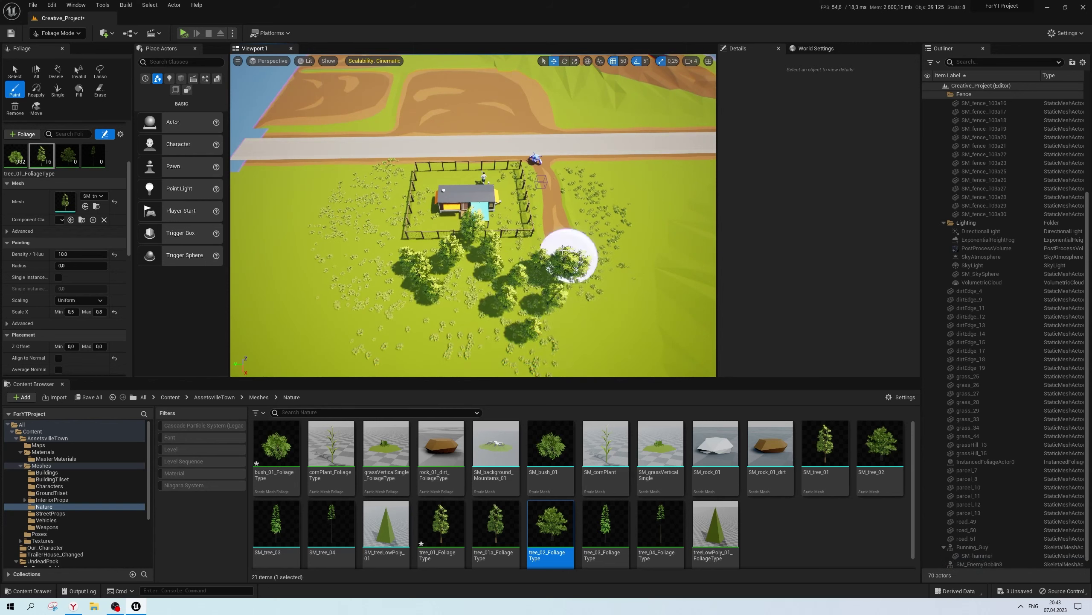
{"action": "scroll", "coordinate": [565, 256], "scroll_direction": "up", "scroll_amount": 5}
{"action": "right_click_drag", "start_coordinate": [565, 256], "coordinate": [520, 317]}
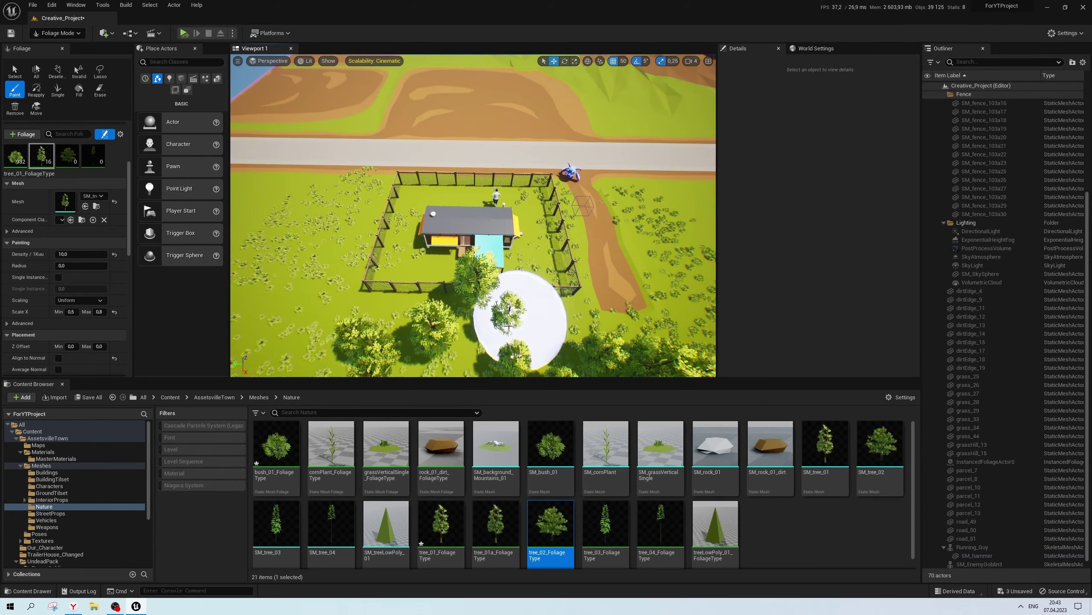
Paint more trees further right in the field and pull back for a wider view
{"action": "left_click_drag", "start_coordinate": [438, 319], "coordinate": [586, 274]}
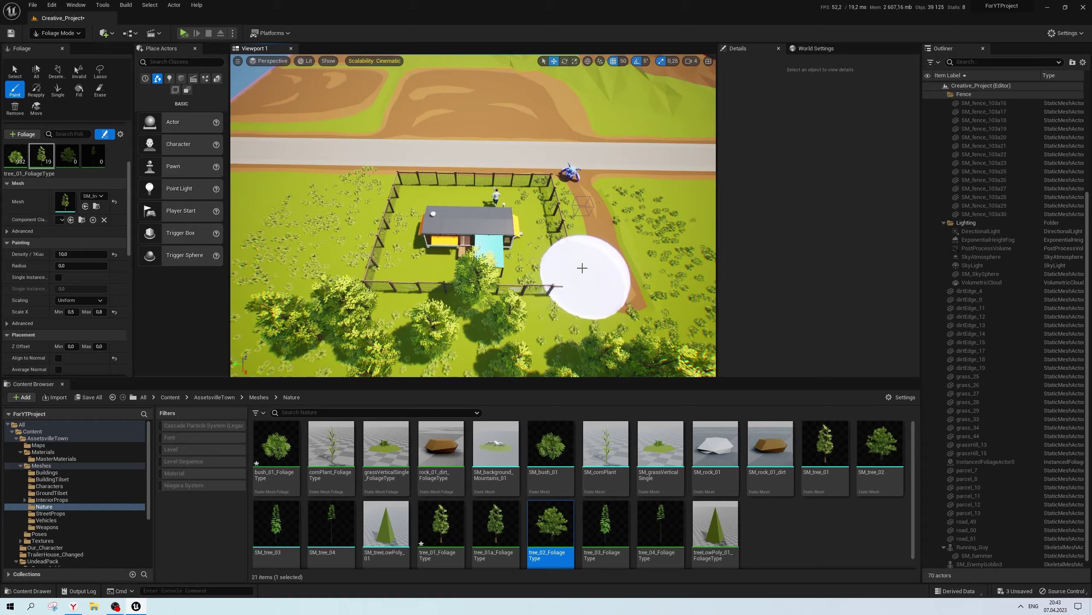
{"action": "scroll", "coordinate": [585, 273], "scroll_direction": "up", "scroll_amount": 2}
{"action": "mouse_move", "coordinate": [585, 273]}
{"action": "right_mouse_down"}
{"action": "mouse_move", "coordinate": [494, 258]}
{"action": "mouse_move", "coordinate": [612, 213]}
{"action": "right_mouse_up"}
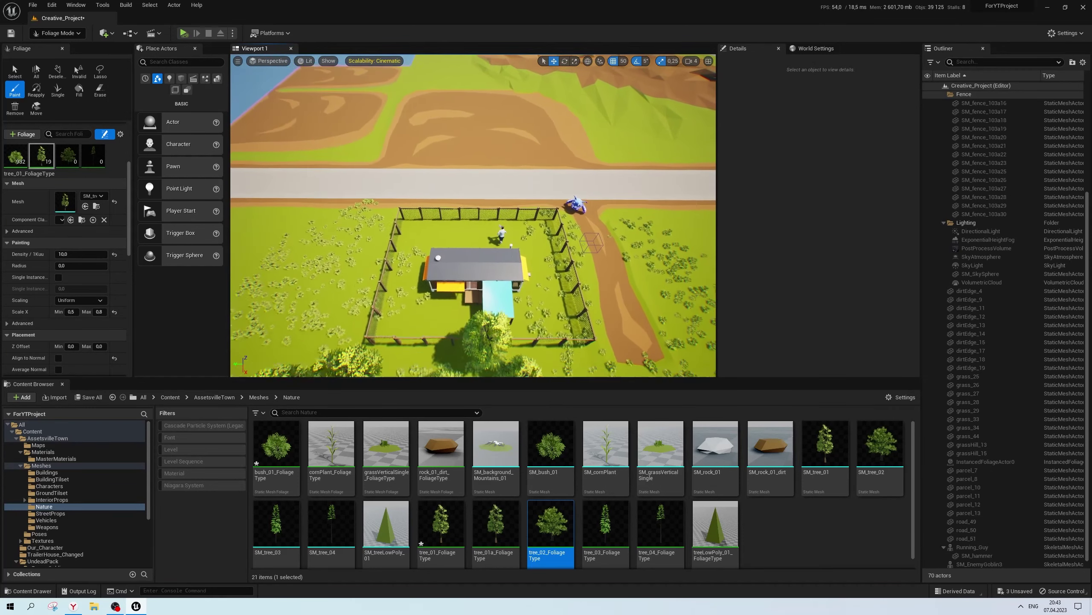
{"action": "right_click_drag", "start_coordinate": [613, 213], "coordinate": [548, 264]}
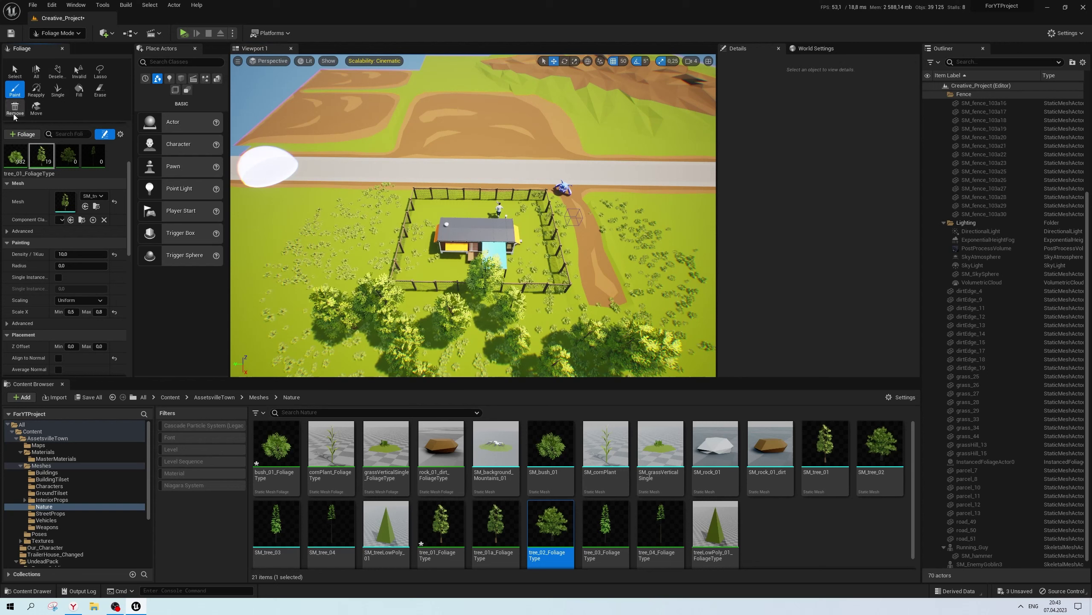
{"action": "scroll", "coordinate": [59, 178], "scroll_direction": "up", "scroll_amount": 3}
{"action": "scroll", "coordinate": [44, 200], "scroll_direction": "up", "scroll_amount": 3}
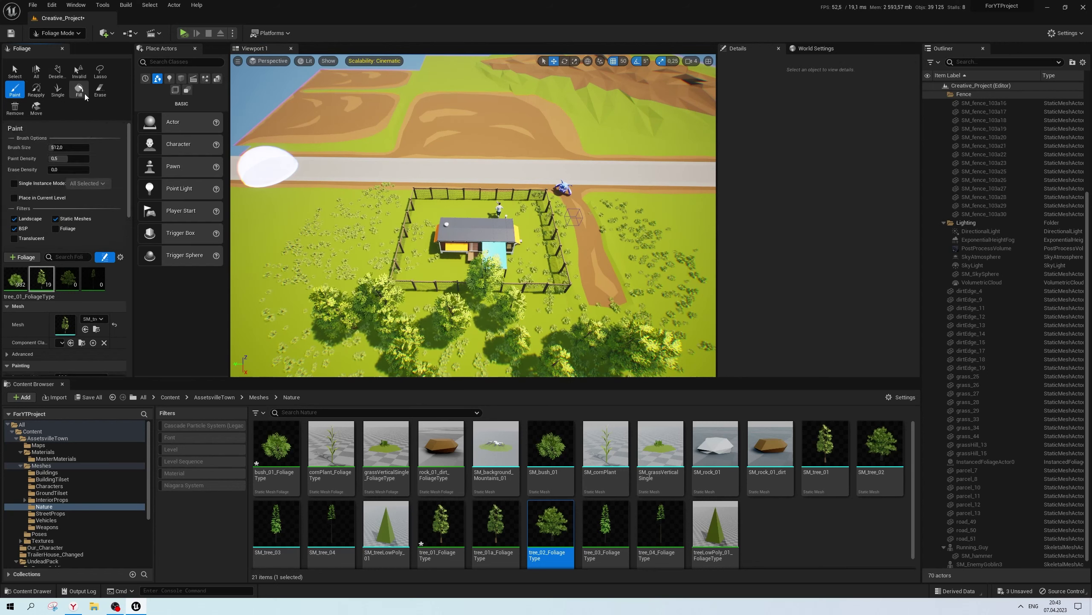
Switch to the Erase tool and frame a top-down view over the fenced house
{"action": "left_click", "coordinate": [99, 89]}
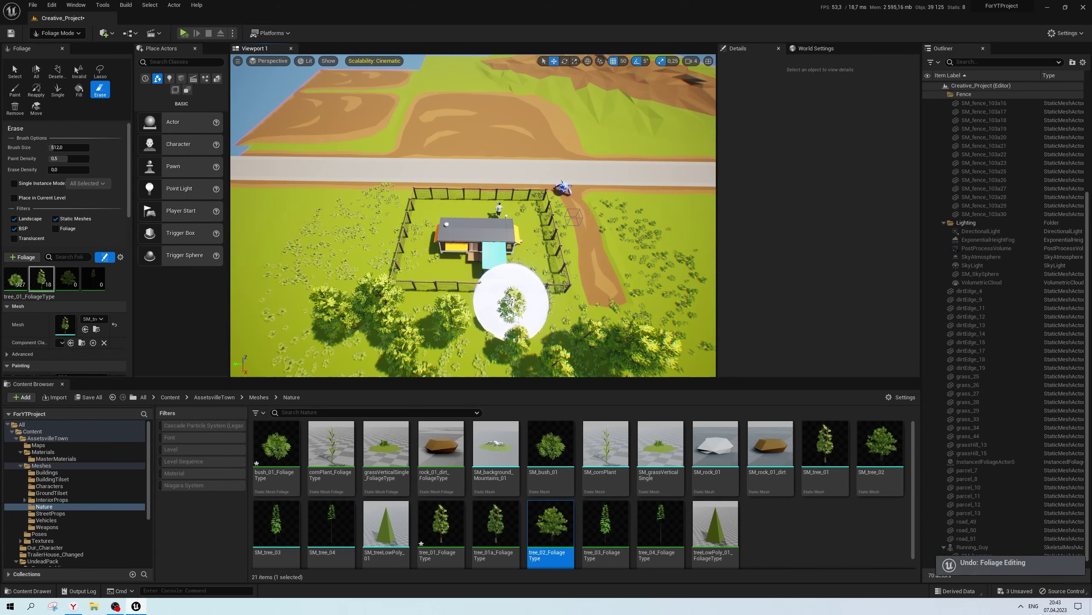
{"action": "right_click_drag", "start_coordinate": [654, 239], "coordinate": [477, 215]}
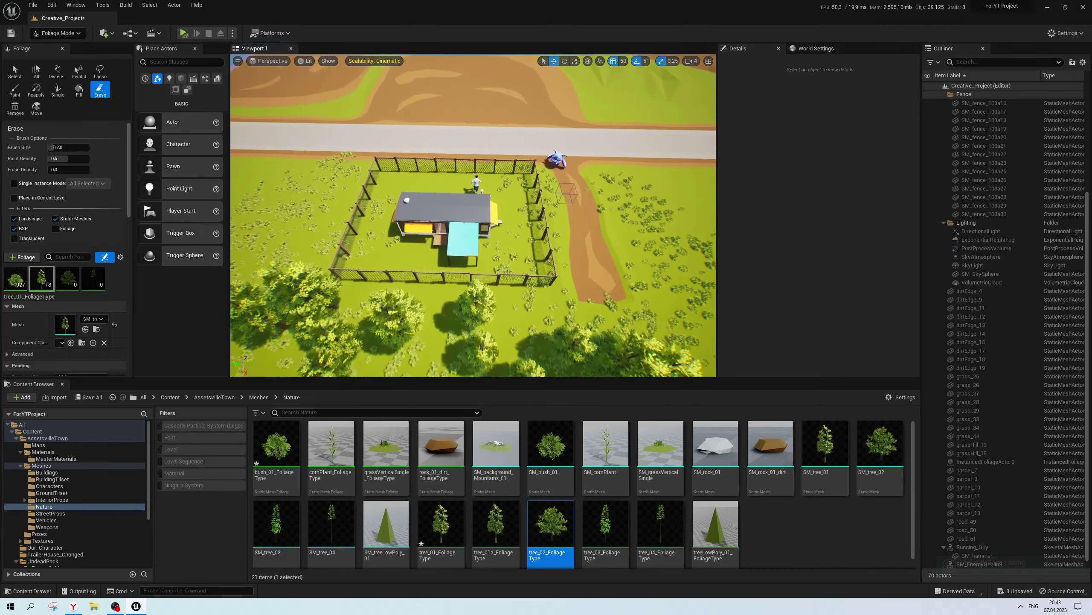
{"action": "right_click_drag", "start_coordinate": [656, 235], "coordinate": [637, 241]}
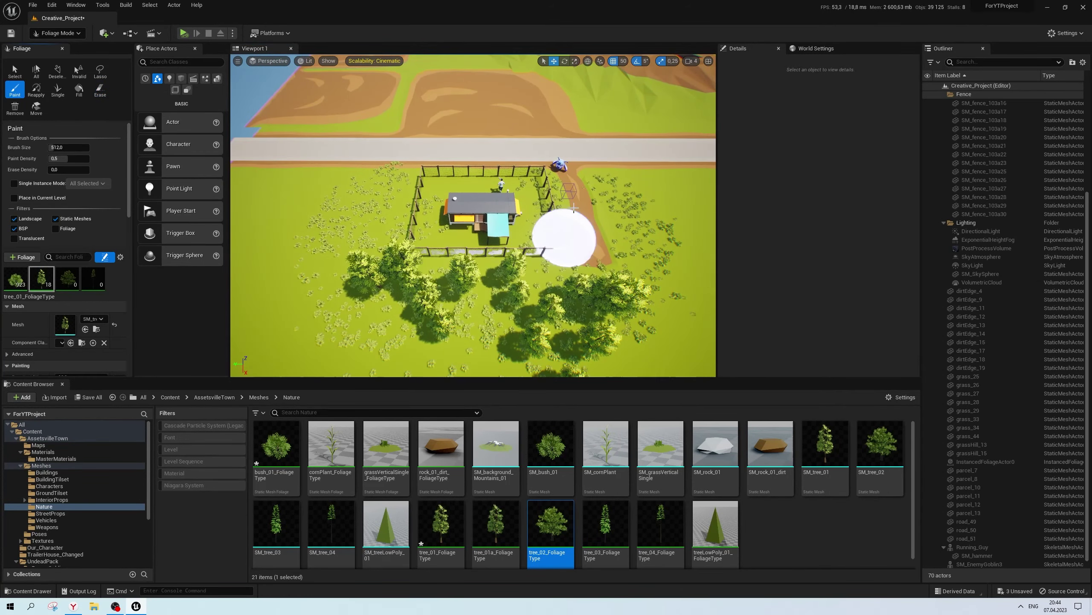
Paint tree_04_FoliageType trees left of the house, undoing the last stroke
{"action": "left_click", "coordinate": [89, 277]}
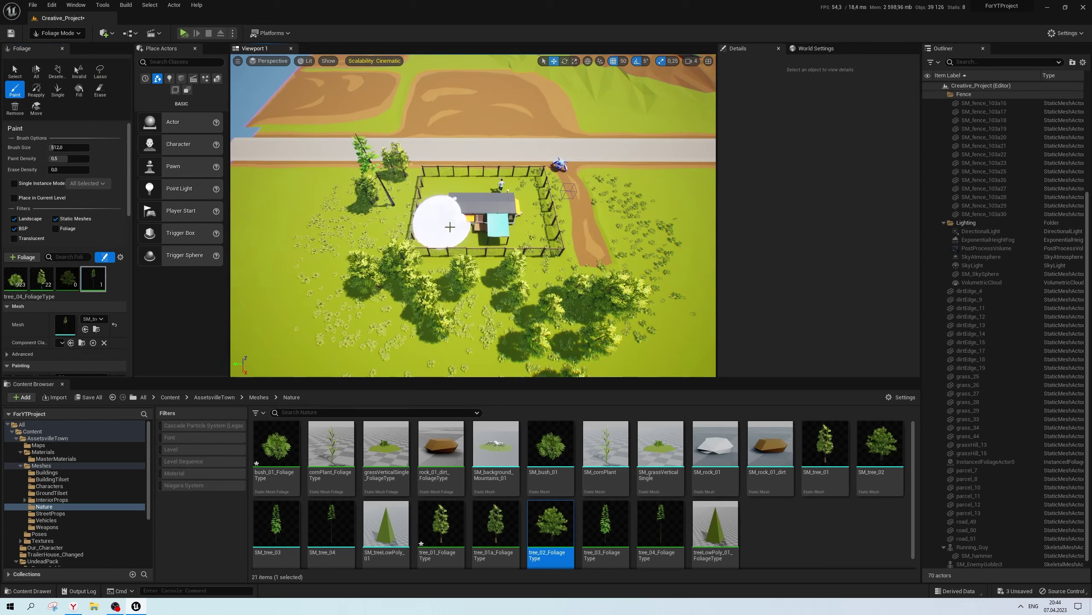
{"action": "right_click_drag", "start_coordinate": [495, 217], "coordinate": [499, 219]}
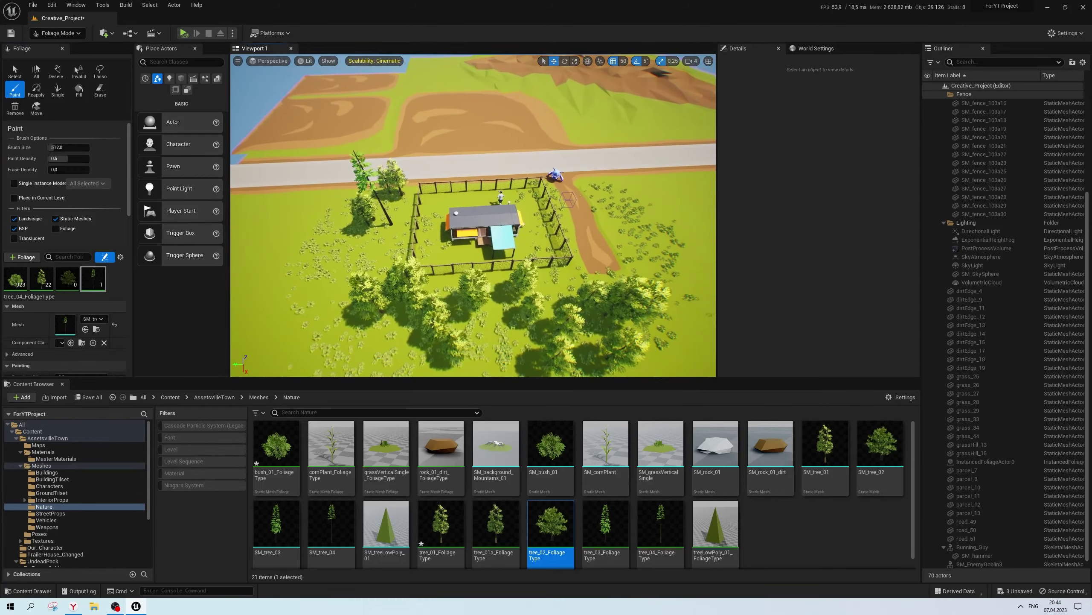
{"action": "left_click_drag", "start_coordinate": [342, 237], "coordinate": [525, 227]}
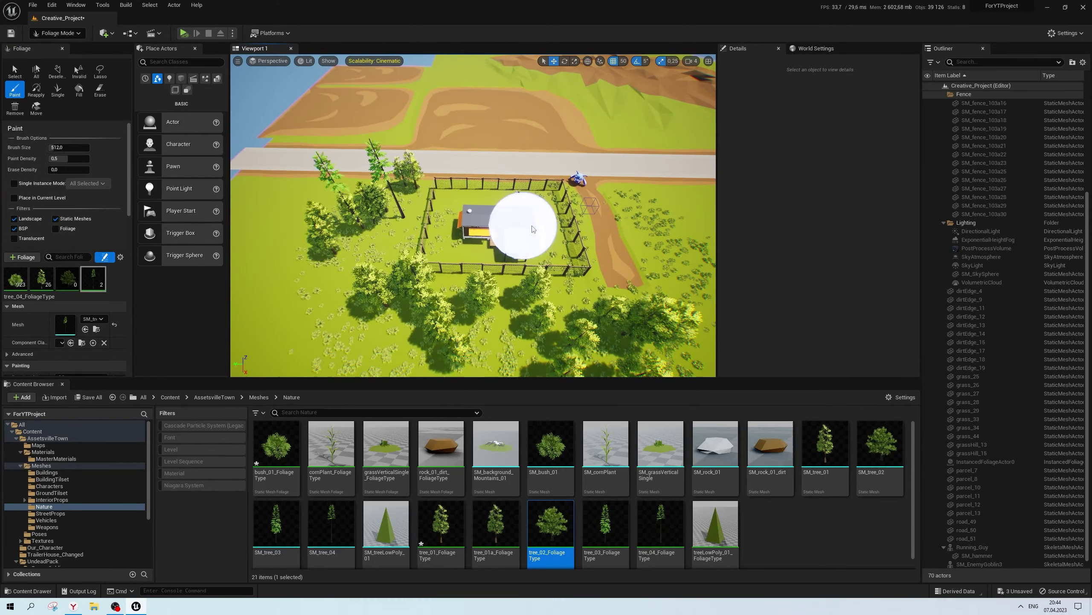
{"action": "right_click_drag", "start_coordinate": [524, 226], "coordinate": [529, 231]}
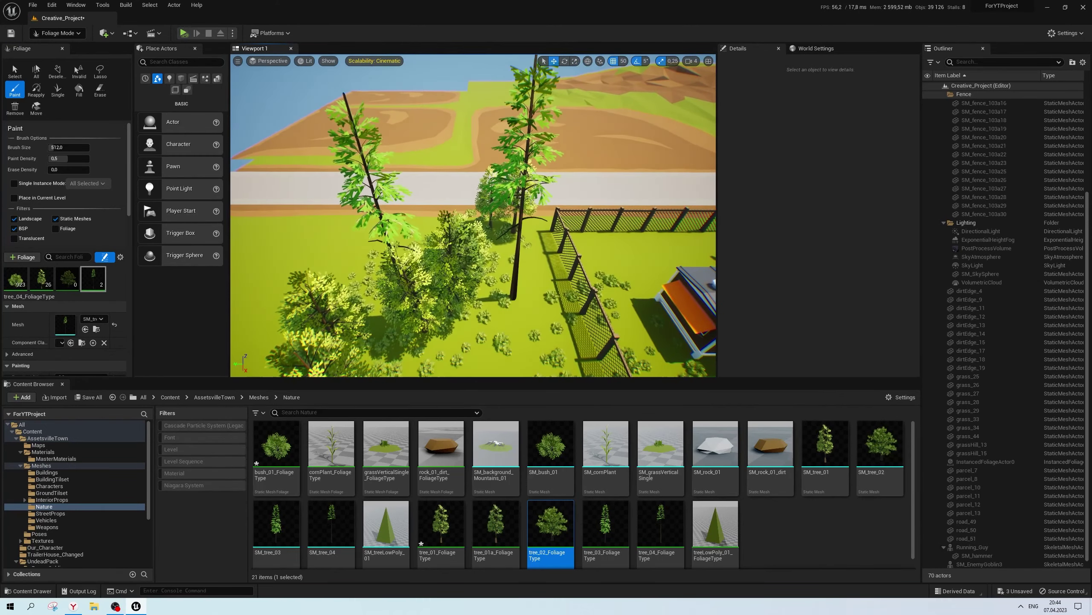
{"action": "right_click_drag", "start_coordinate": [529, 231], "coordinate": [500, 239]}
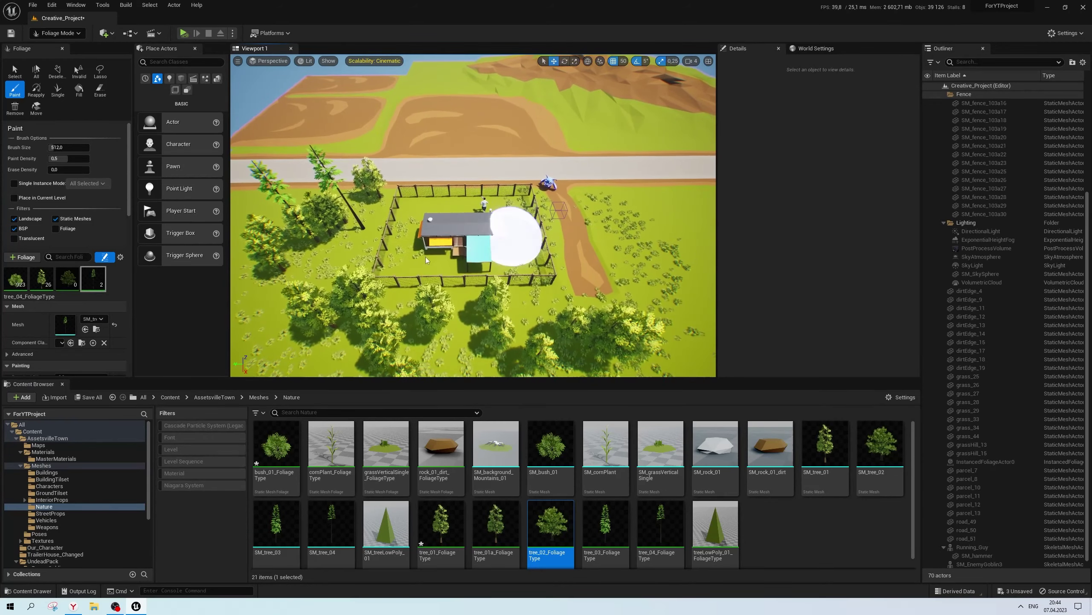
{"action": "left_click_drag", "start_coordinate": [500, 239], "coordinate": [316, 275]}
{"action": "mouse_move", "coordinate": [315, 275]}
{"action": "right_mouse_down"}
{"action": "mouse_move", "coordinate": [463, 342]}
{"action": "mouse_move", "coordinate": [532, 251]}
{"action": "mouse_move", "coordinate": [421, 232]}
{"action": "right_mouse_up"}
{"action": "left_click", "coordinate": [463, 342]}
{"action": "key", "text": "ctrl+z"}
Paint and erase trees beside the fence, undoing both so the trees remain
{"action": "left_click_drag", "start_coordinate": [422, 233], "coordinate": [371, 208]}
{"action": "right_click_drag", "start_coordinate": [593, 235], "coordinate": [451, 245]}
{"action": "key", "text": "ctrl+z"}
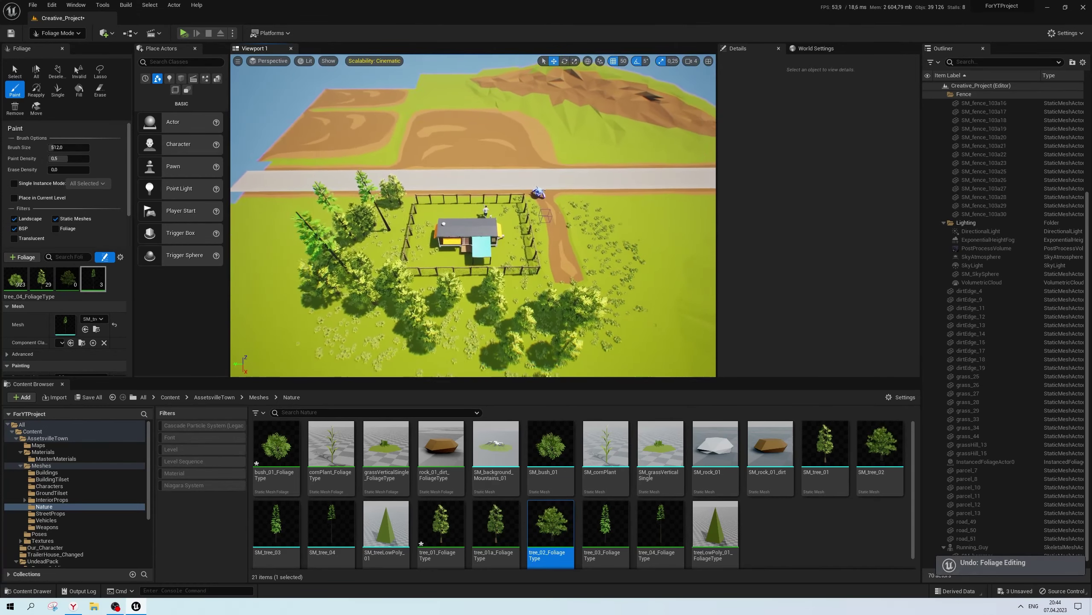
{"action": "scroll", "coordinate": [450, 245], "scroll_direction": "up", "scroll_amount": 1}
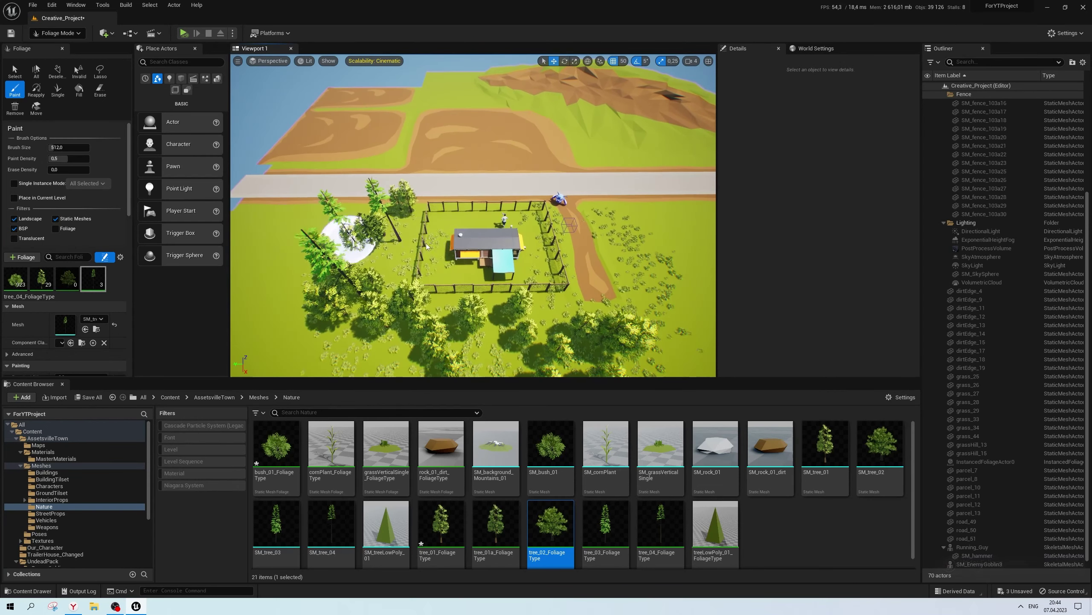
{"action": "scroll", "coordinate": [426, 243], "scroll_direction": "up", "scroll_amount": 1}
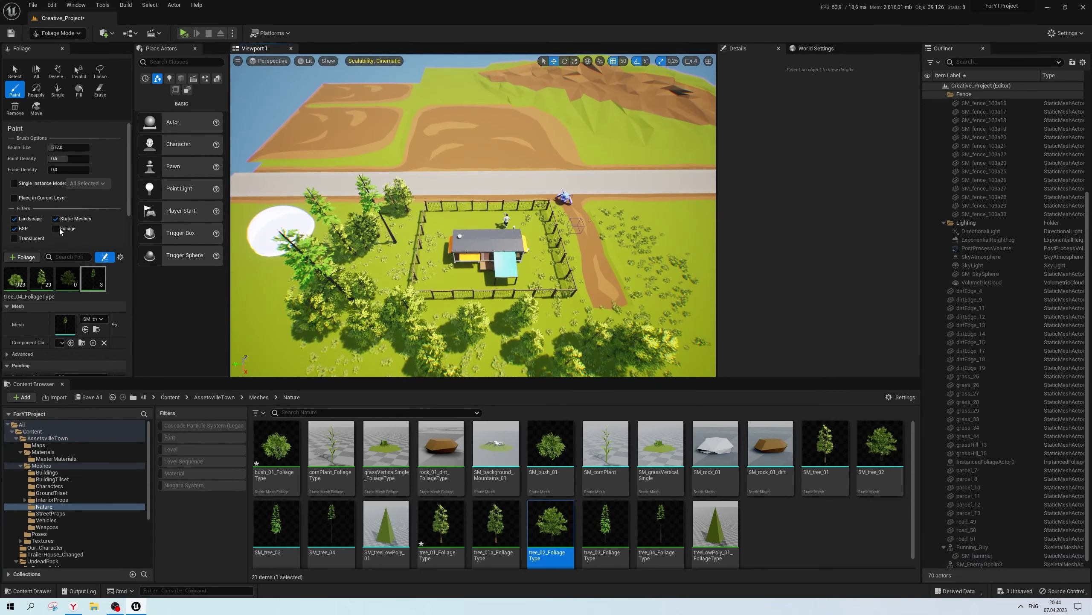
{"action": "left_click", "coordinate": [100, 90]}
{"action": "left_click_drag", "start_coordinate": [418, 245], "coordinate": [307, 245]}
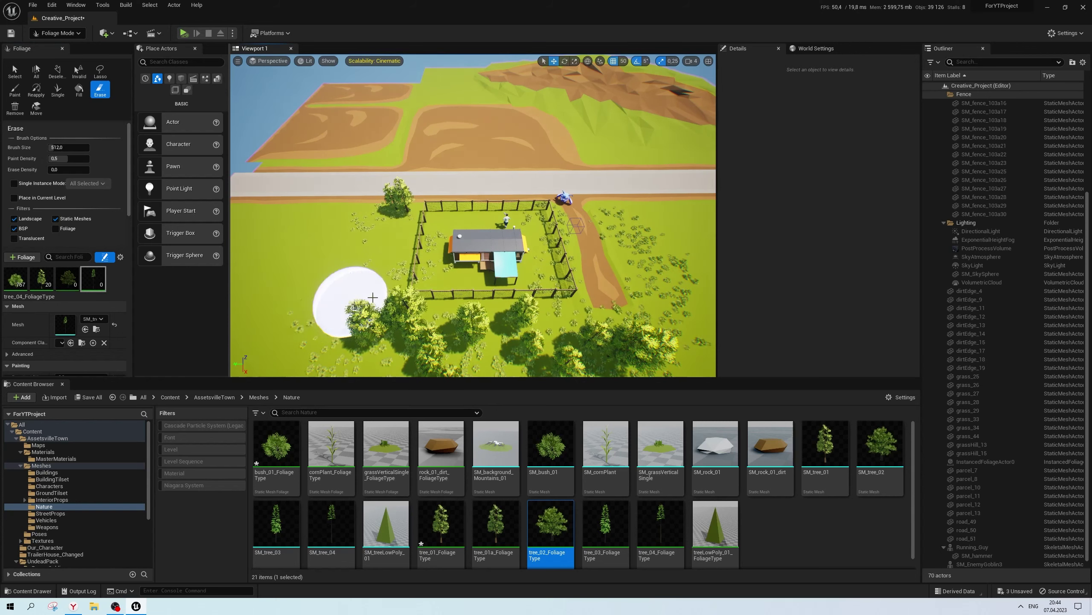
{"action": "key", "text": "ctrl+z"}
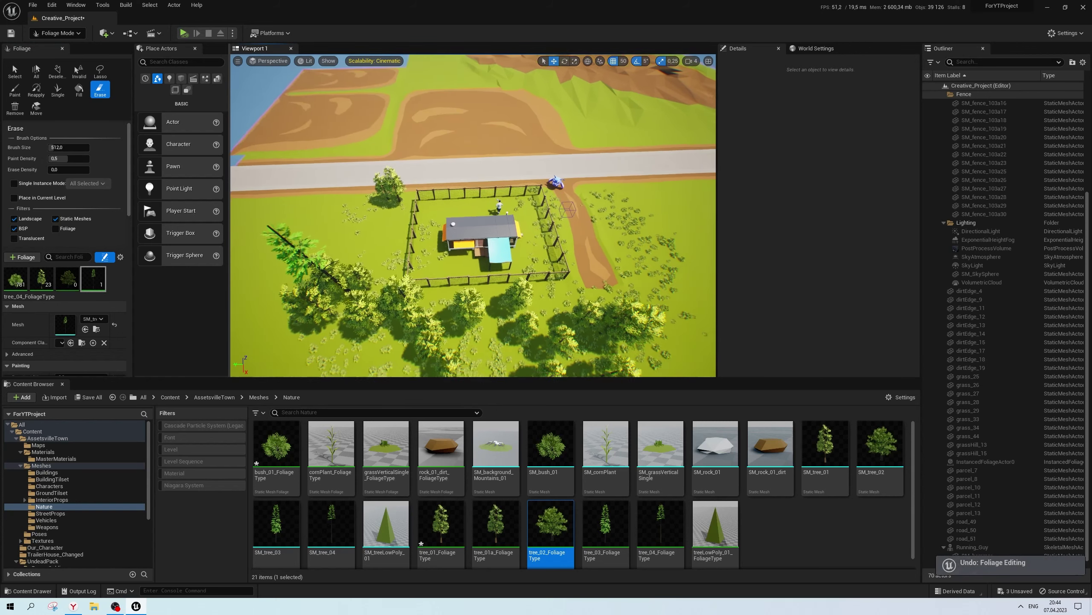
Paint more foliage over the grass, the hillside and across the fields
{"action": "scroll", "coordinate": [338, 216], "scroll_direction": "up", "scroll_amount": 3}
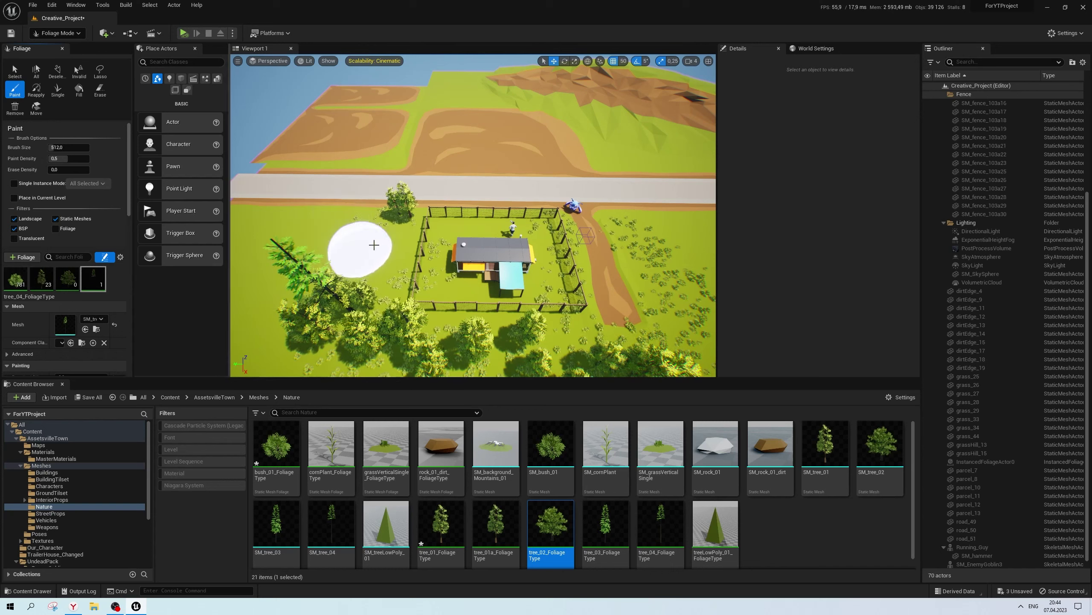
{"action": "left_click_drag", "start_coordinate": [353, 244], "coordinate": [383, 285]}
{"action": "right_click_drag", "start_coordinate": [382, 285], "coordinate": [378, 293]}
{"action": "scroll", "coordinate": [474, 215], "scroll_direction": "down", "scroll_amount": 5}
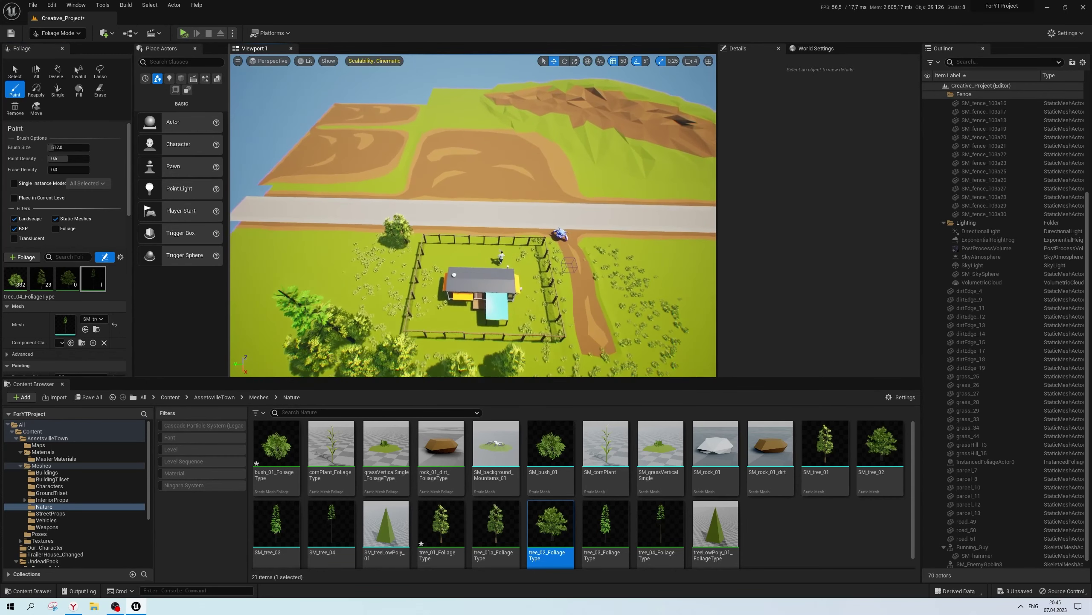
{"action": "scroll", "coordinate": [473, 215], "scroll_direction": "up", "scroll_amount": 3}
{"action": "mouse_move", "coordinate": [602, 155]}
{"action": "left_mouse_down"}
{"action": "mouse_move", "coordinate": [639, 167]}
{"action": "mouse_move", "coordinate": [576, 145]}
{"action": "left_mouse_up"}
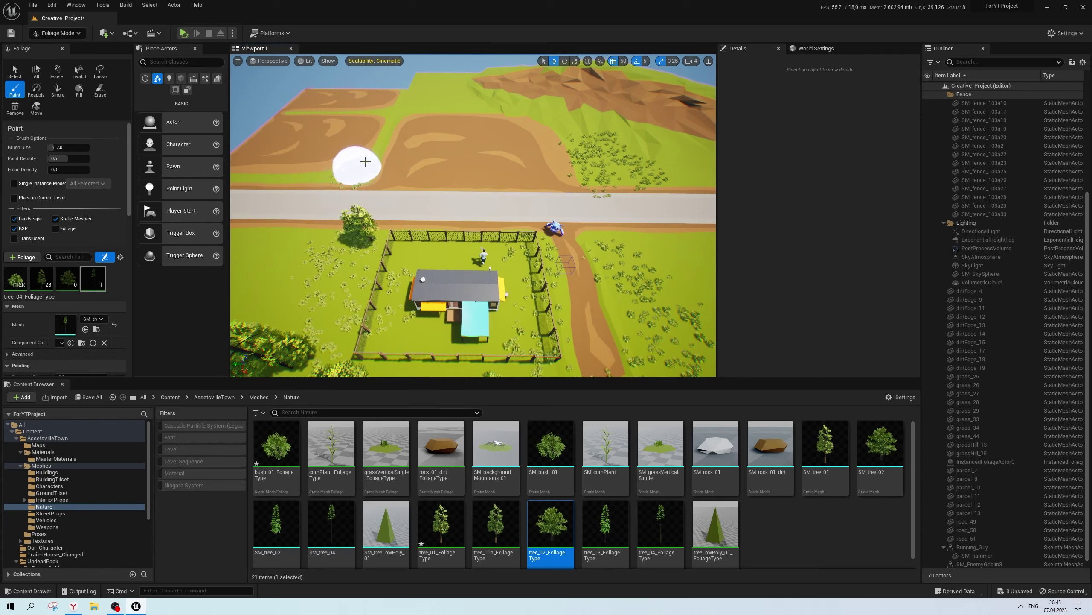
{"action": "left_click_drag", "start_coordinate": [366, 162], "coordinate": [371, 163]}
{"action": "right_click_drag", "start_coordinate": [488, 247], "coordinate": [473, 232]}
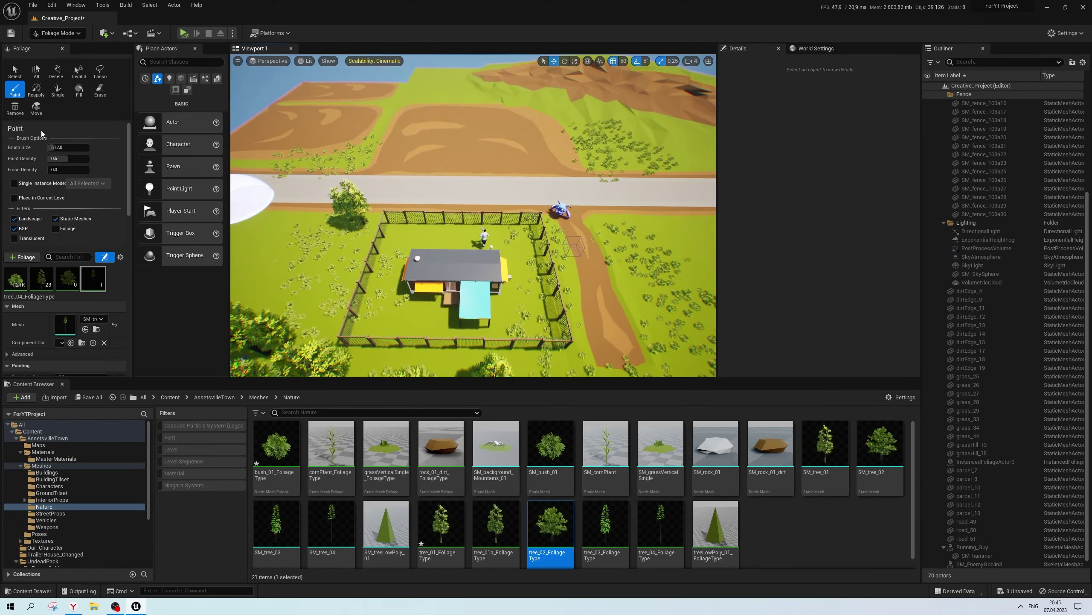
Erase foliage left of the road, then paint two tall trees on the dirt and undo them
{"action": "left_click", "coordinate": [106, 92]}
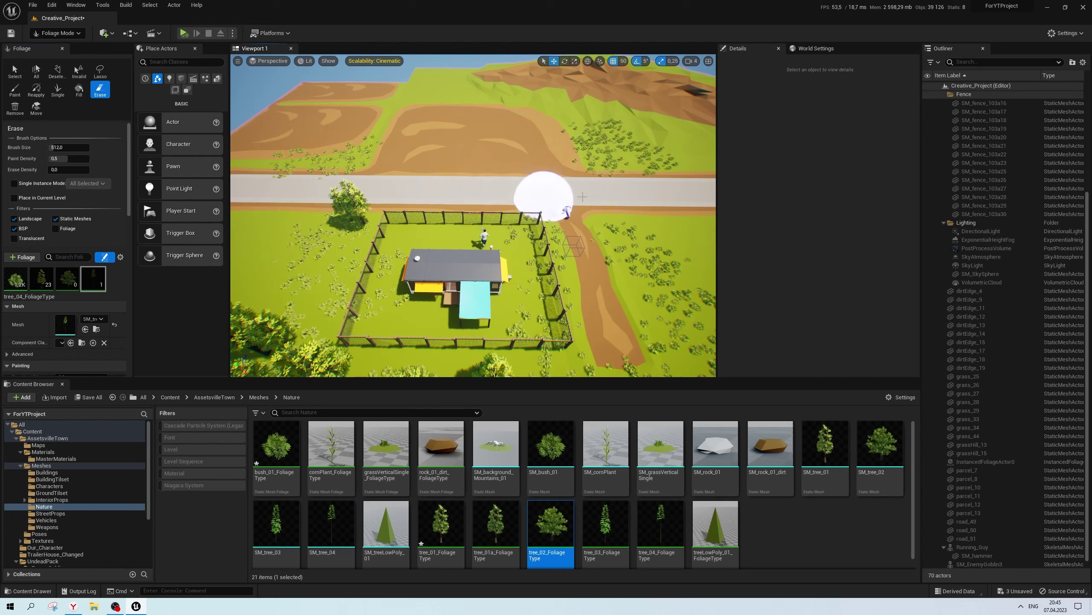
{"action": "left_click_drag", "start_coordinate": [335, 211], "coordinate": [331, 236]}
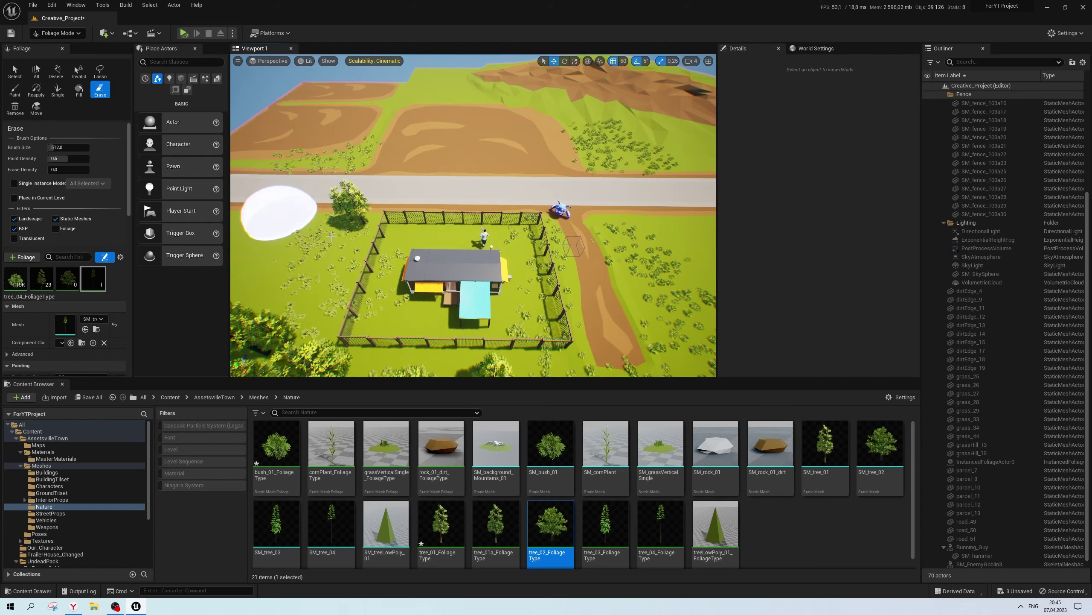
{"action": "right_click_drag", "start_coordinate": [331, 236], "coordinate": [331, 232]}
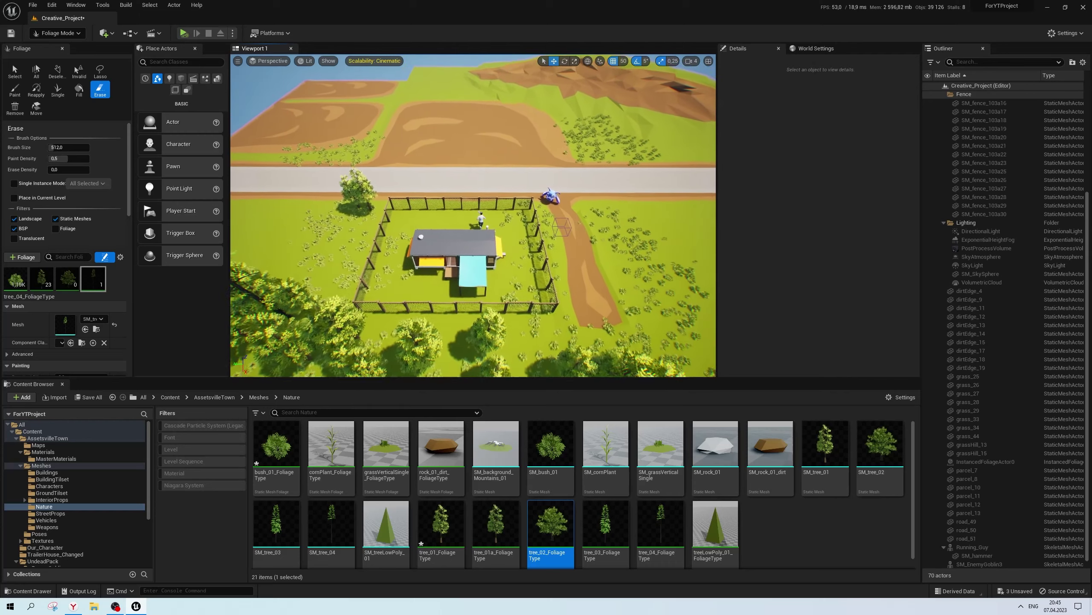
{"action": "right_click_drag", "start_coordinate": [444, 207], "coordinate": [443, 208]}
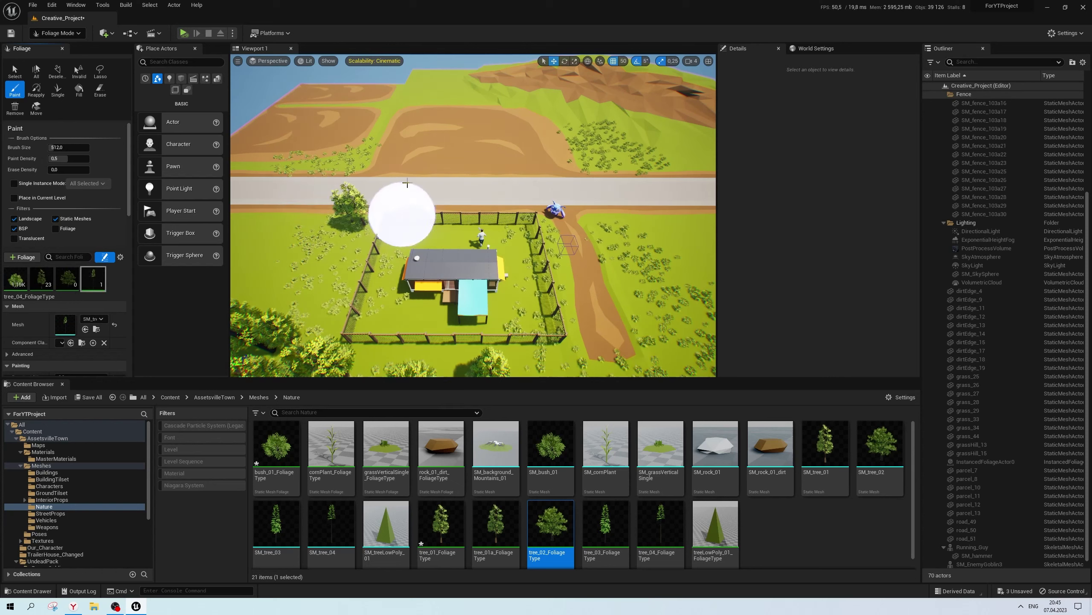
{"action": "left_click_drag", "start_coordinate": [349, 158], "coordinate": [355, 162]}
{"action": "scroll", "coordinate": [446, 191], "scroll_direction": "down", "scroll_amount": 2}
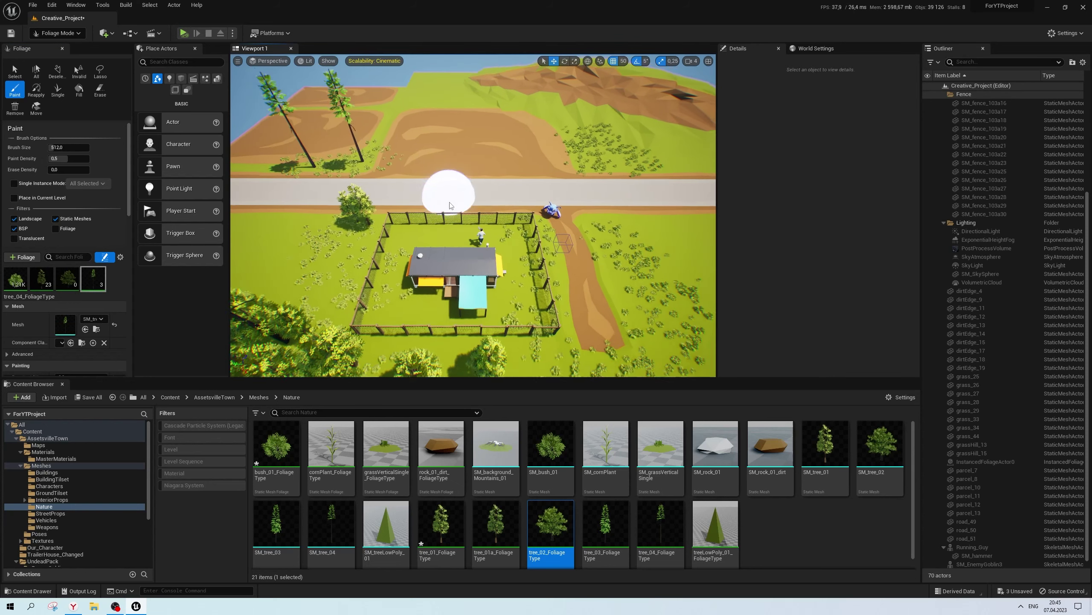
{"action": "key", "text": "ctrl+z"}
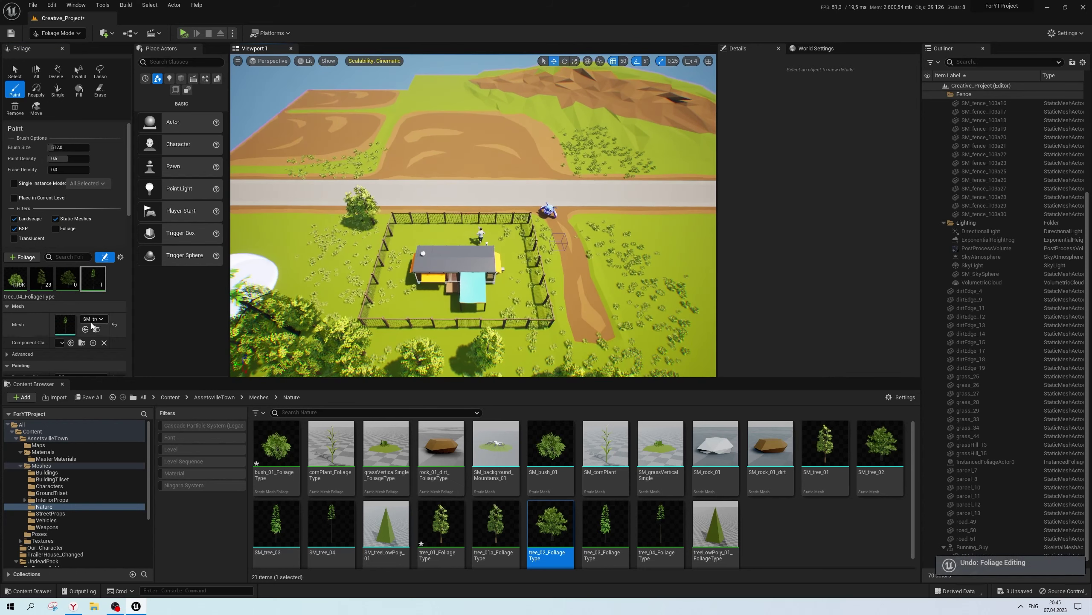
{"action": "scroll", "coordinate": [88, 329], "scroll_direction": "down", "scroll_amount": 3}
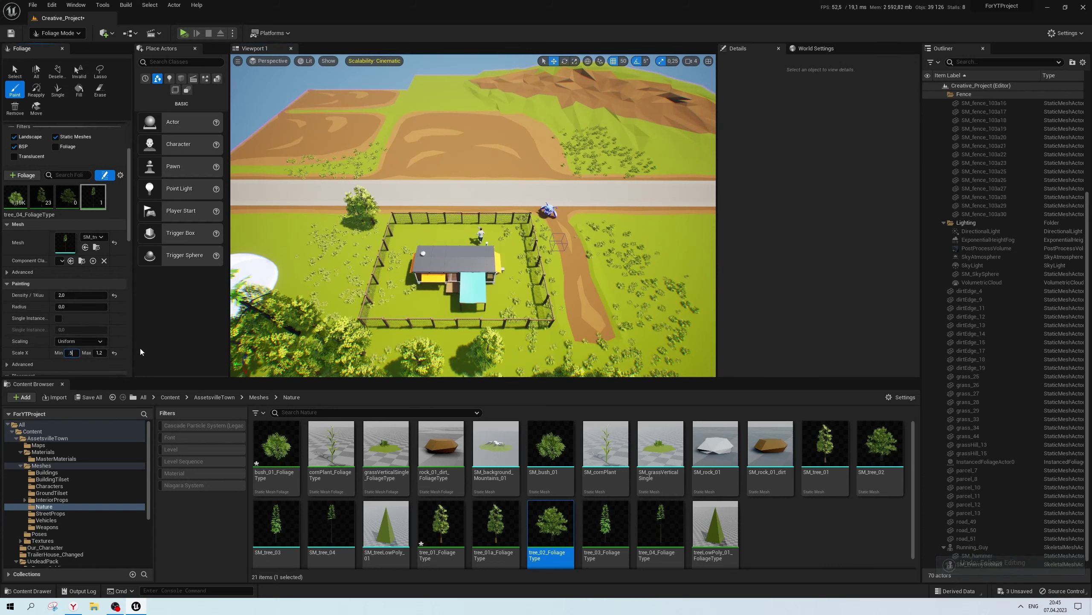
Set the tree scale range to 0,5–0,6, try small trees near the top, then undo them
{"action": "type", "text": "0,5"}
{"action": "key", "text": "Tab"}
{"action": "type", "text": "0,6"}
{"action": "key", "text": "Return"}
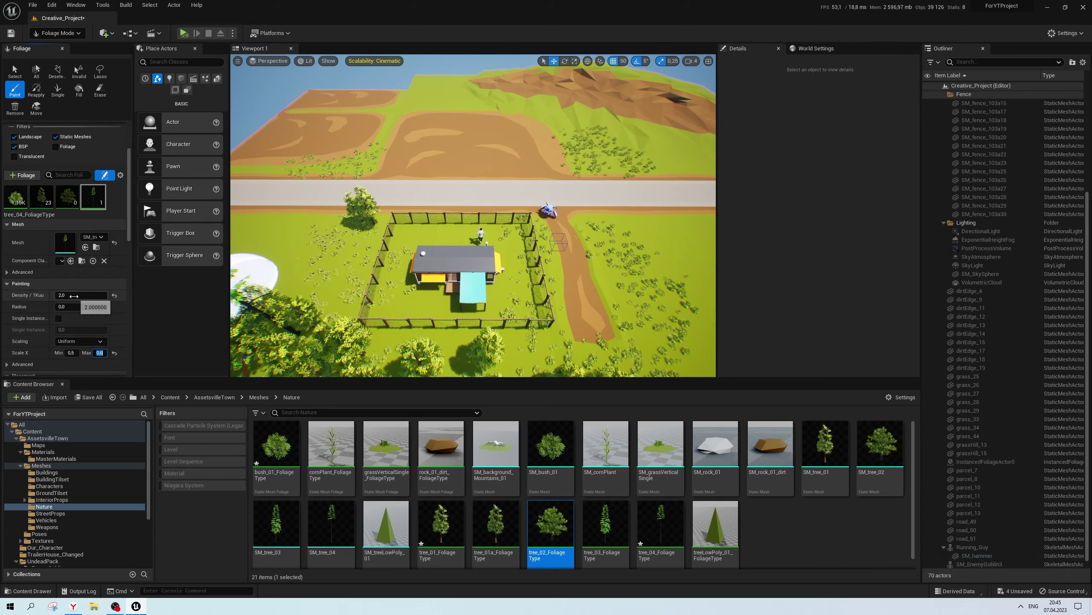
{"action": "type", "text": "5"}
{"action": "mouse_move", "coordinate": [340, 149]}
{"action": "left_mouse_down"}
{"action": "mouse_move", "coordinate": [357, 186]}
{"action": "mouse_move", "coordinate": [451, 188]}
{"action": "left_mouse_up"}
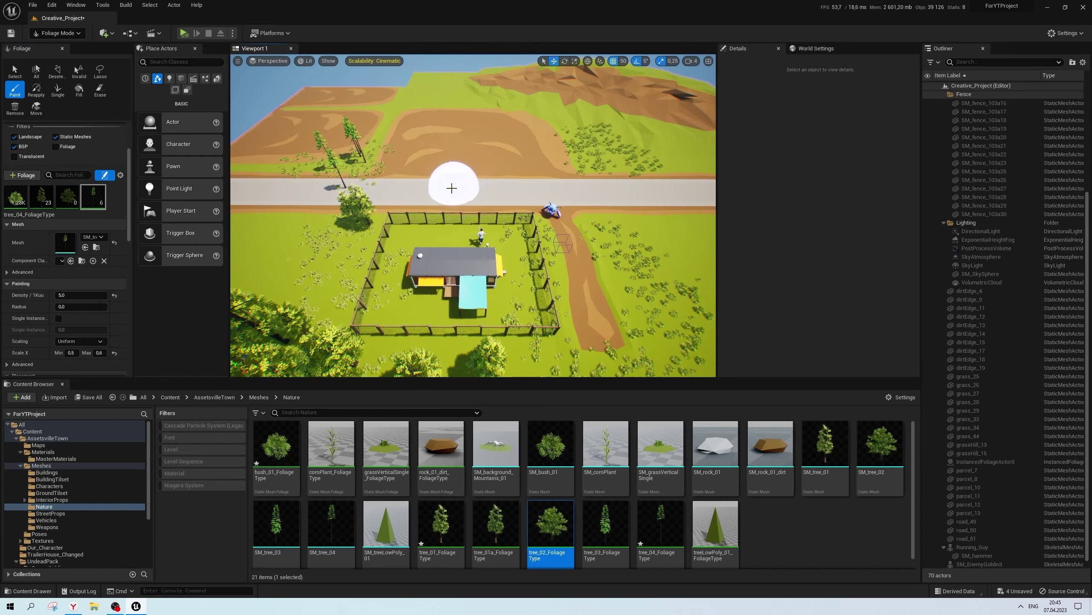
{"action": "key", "text": "ctrl+z"}
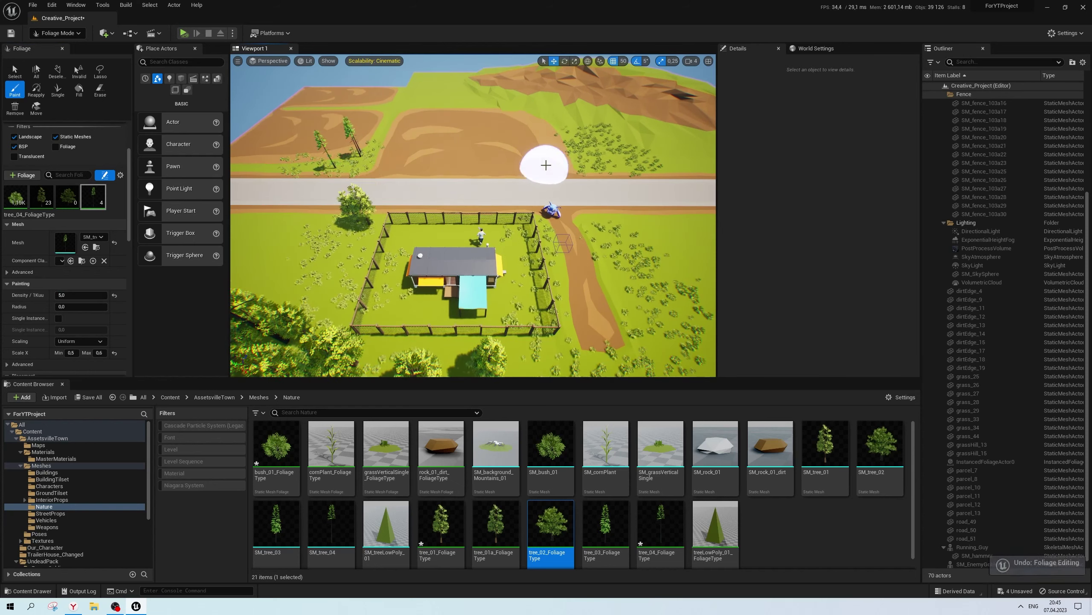
{"action": "mouse_move", "coordinate": [546, 164]}
{"action": "left_mouse_down"}
{"action": "mouse_move", "coordinate": [523, 95]}
{"action": "mouse_move", "coordinate": [469, 138]}
{"action": "mouse_move", "coordinate": [369, 181]}
{"action": "left_mouse_up"}
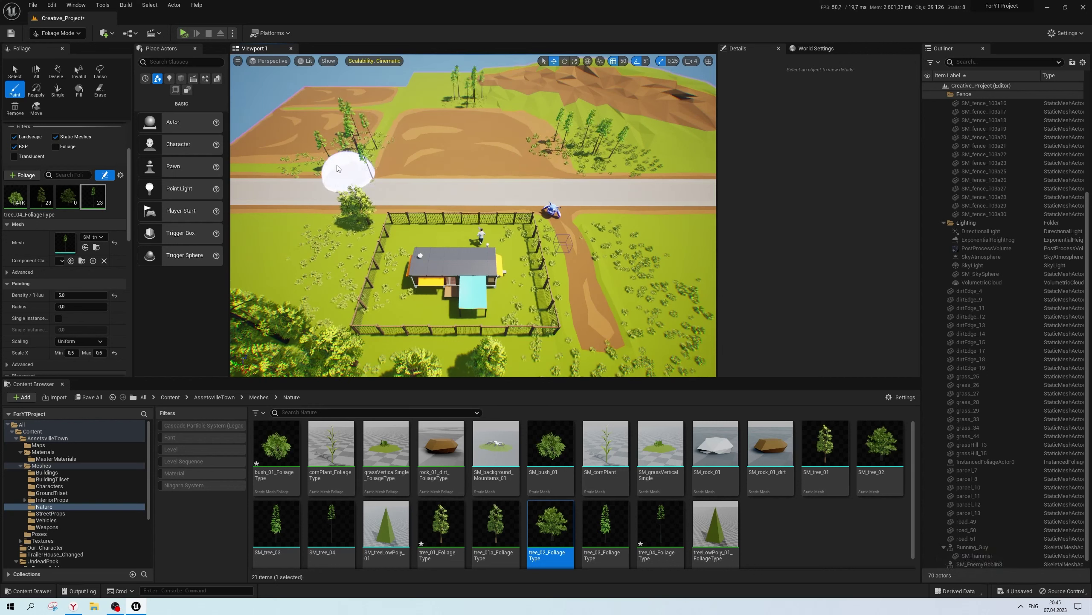
{"action": "key", "text": "ctrl+z"}
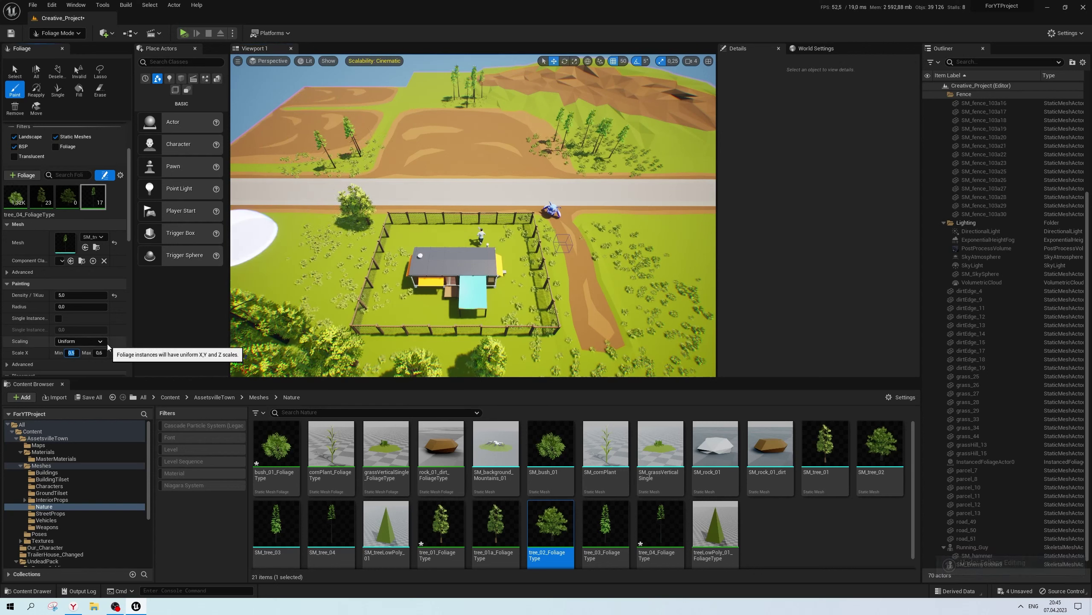
Raise the minimum tree scale to 0,7 and paint trees beside the road and hillside
{"action": "type", "text": "7"}
{"action": "key", "text": "Tab"}
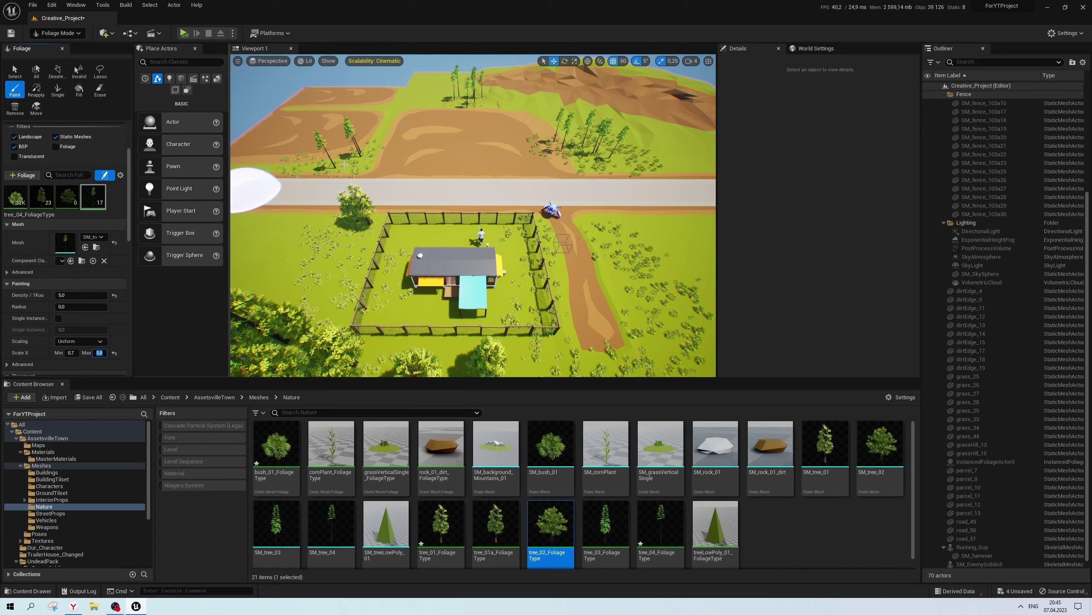
{"action": "left_click", "coordinate": [311, 160]}
{"action": "left_click_drag", "start_coordinate": [311, 159], "coordinate": [389, 110]}
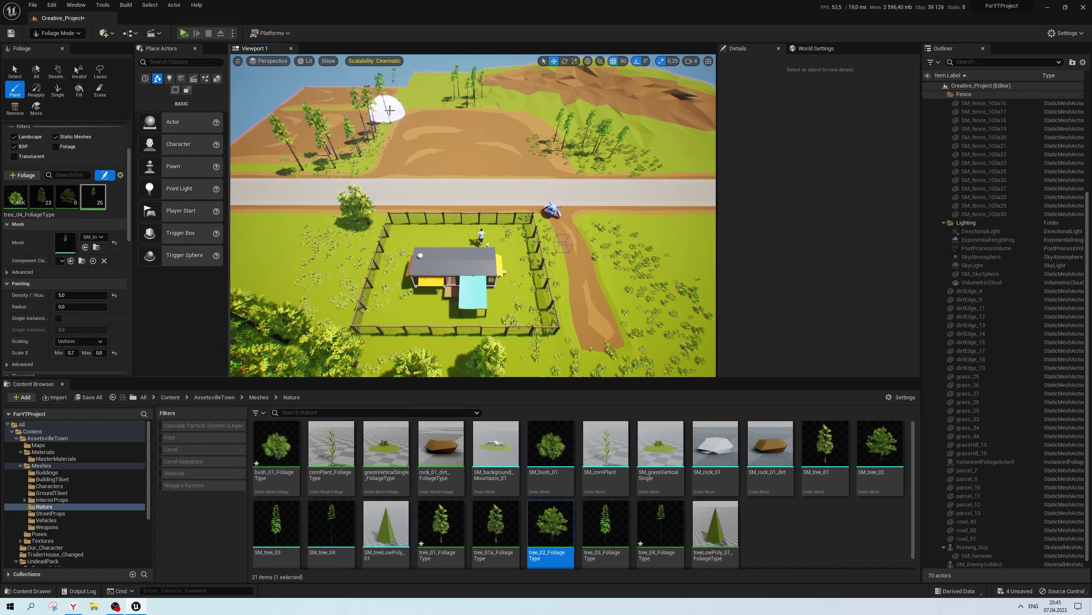
{"action": "left_click", "coordinate": [334, 217]}
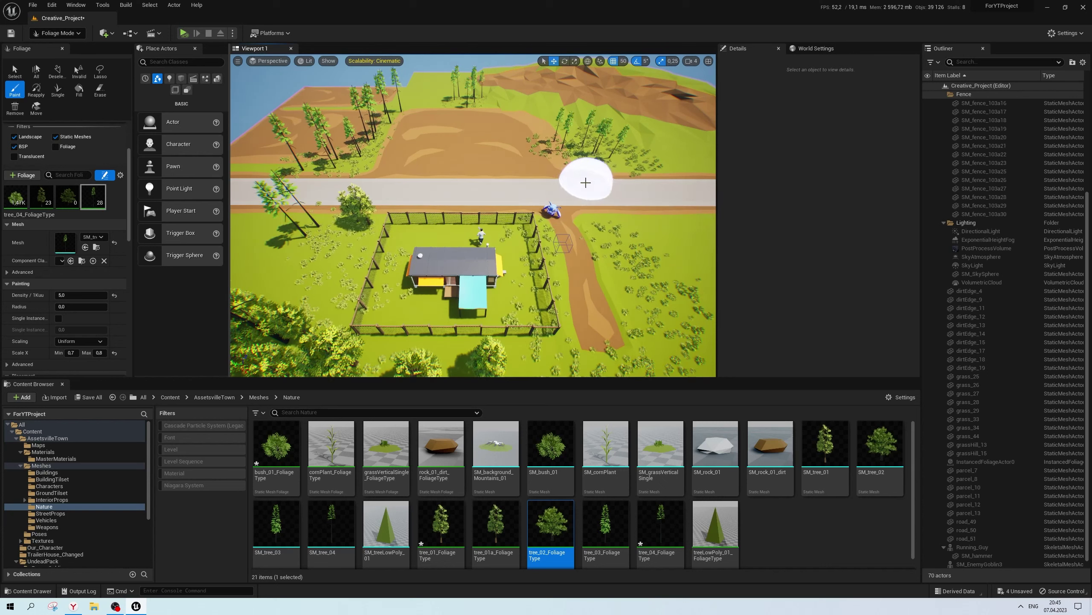
{"action": "left_click_drag", "start_coordinate": [586, 182], "coordinate": [663, 210]}
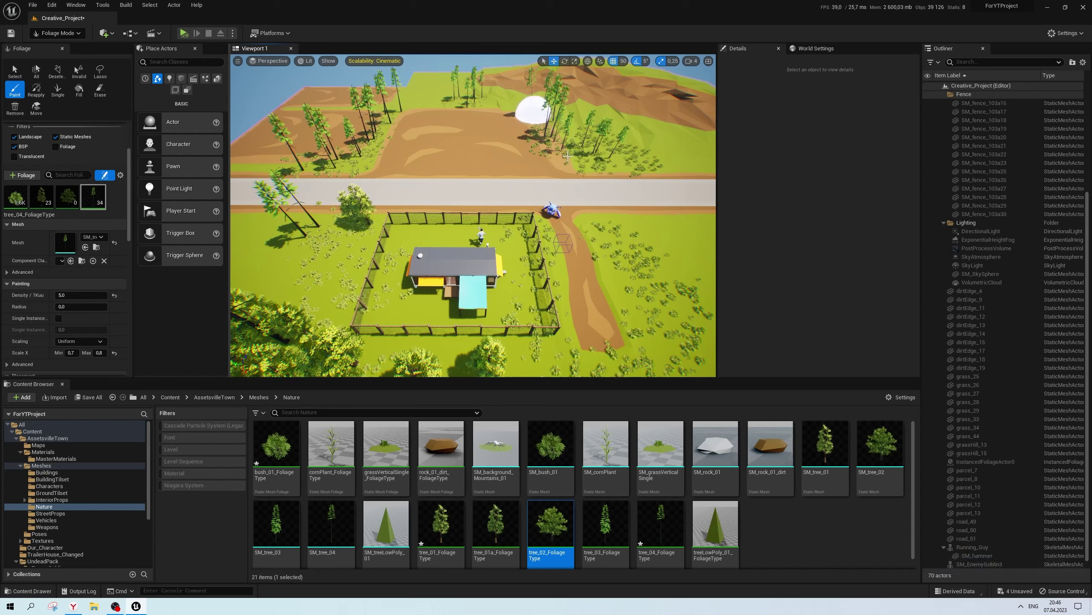
{"action": "left_click_drag", "start_coordinate": [548, 132], "coordinate": [586, 183]}
{"action": "scroll", "coordinate": [516, 169], "scroll_direction": "up", "scroll_amount": 2}
{"action": "left_click_drag", "start_coordinate": [516, 169], "coordinate": [399, 134]}
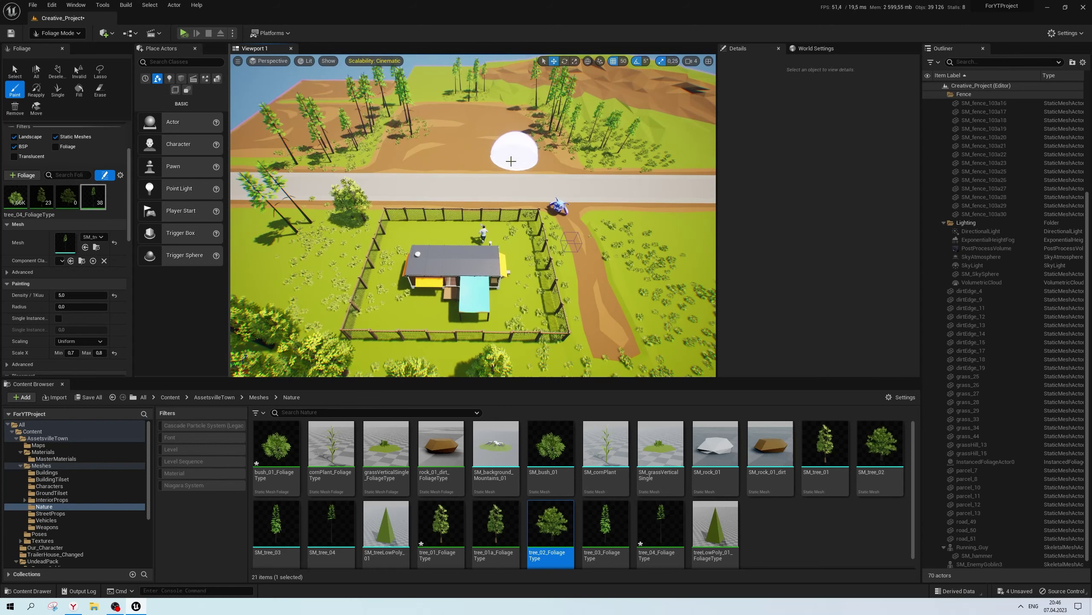
{"action": "key", "text": "ctrl+z"}
{"action": "scroll", "coordinate": [510, 161], "scroll_direction": "down", "scroll_amount": 5}
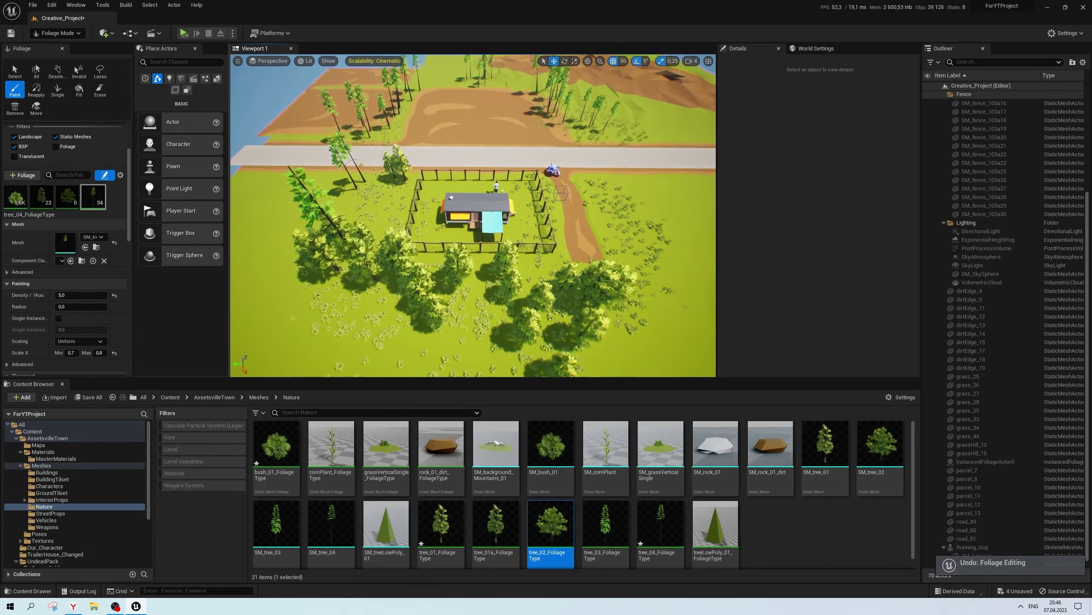
Paint tall trees across the foreground field and up toward the fenced house
{"action": "left_click_drag", "start_coordinate": [500, 288], "coordinate": [610, 256]}
{"action": "scroll", "coordinate": [525, 277], "scroll_direction": "up", "scroll_amount": 3}
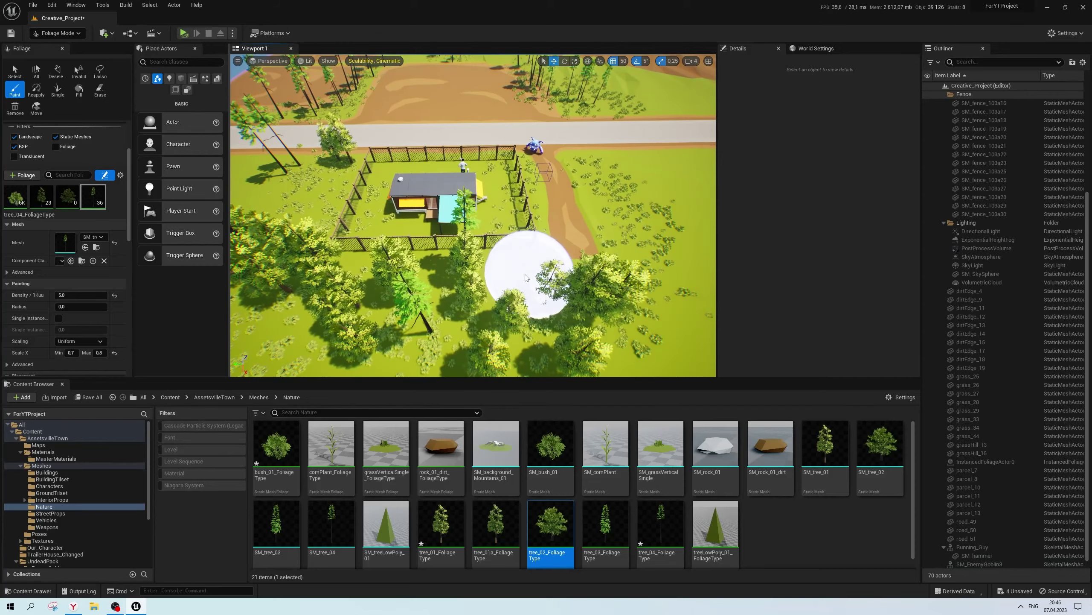
{"action": "left_click_drag", "start_coordinate": [526, 278], "coordinate": [463, 134]}
{"action": "scroll", "coordinate": [421, 212], "scroll_direction": "up", "scroll_amount": 5}
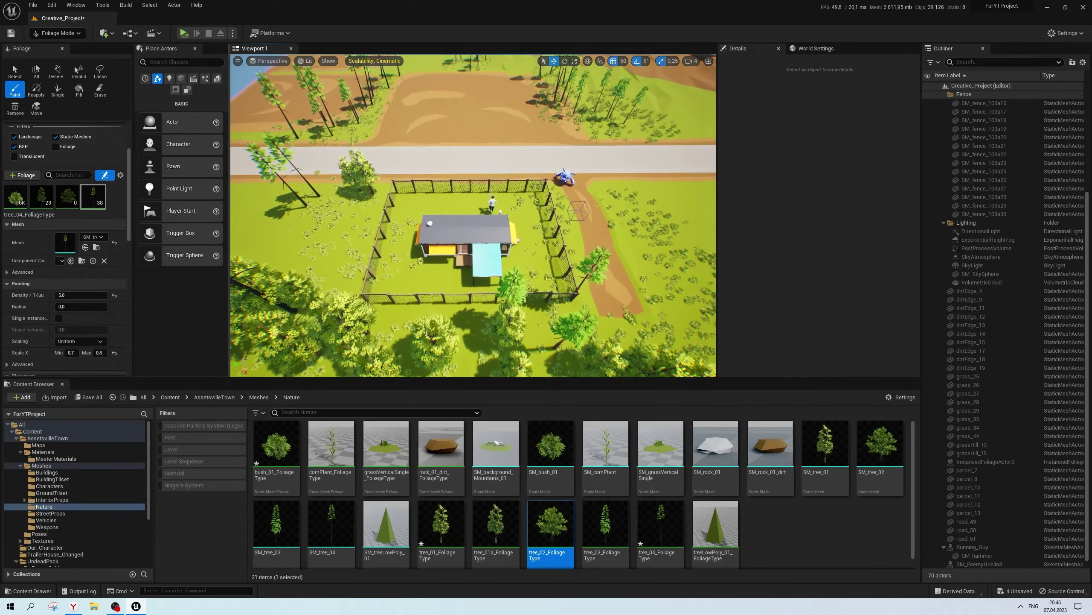
{"action": "scroll", "coordinate": [434, 237], "scroll_direction": "up", "scroll_amount": 3}
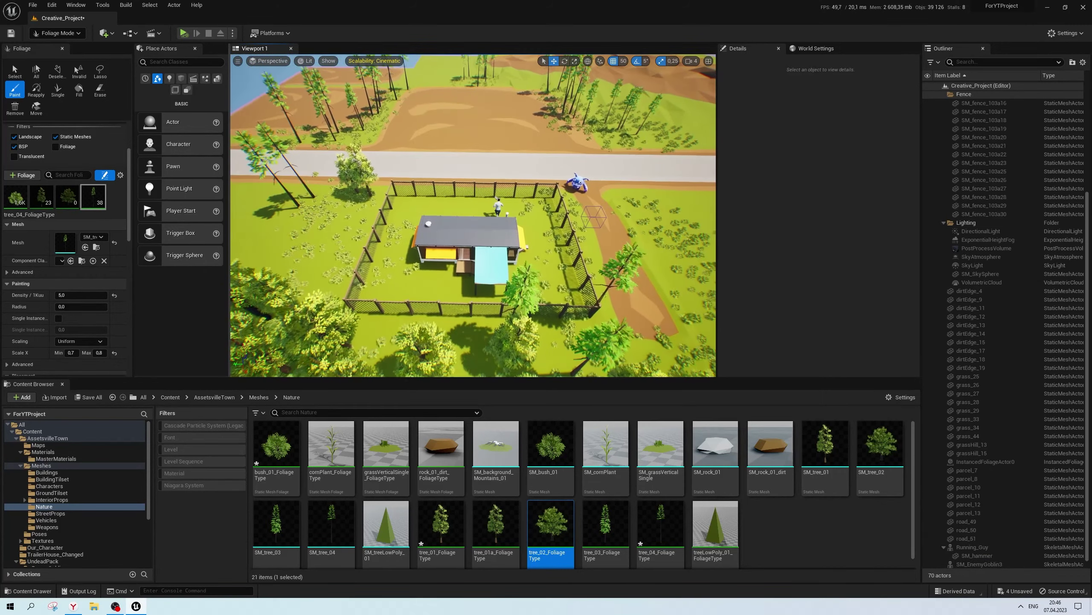
{"action": "scroll", "coordinate": [451, 224], "scroll_direction": "down", "scroll_amount": 2}
{"action": "scroll", "coordinate": [452, 224], "scroll_direction": "down", "scroll_amount": 3}
{"action": "scroll", "coordinate": [451, 223], "scroll_direction": "down", "scroll_amount": 4}
{"action": "scroll", "coordinate": [452, 224], "scroll_direction": "down", "scroll_amount": 3}
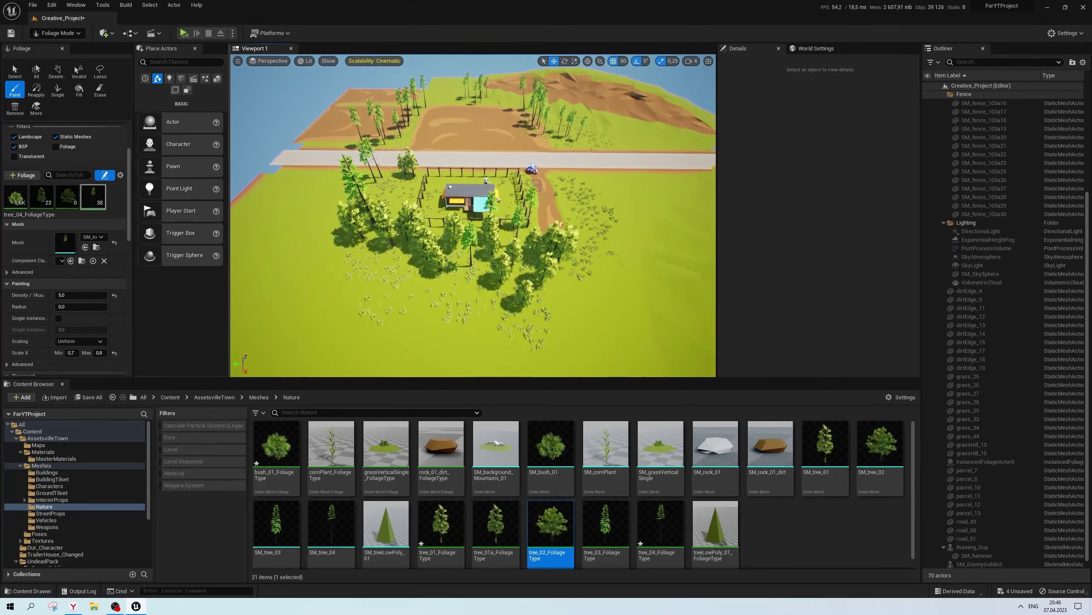
Erase ground foliage across the lower-left field, then select bush_01_FoliageType in the palette
{"action": "left_click", "coordinate": [100, 91]}
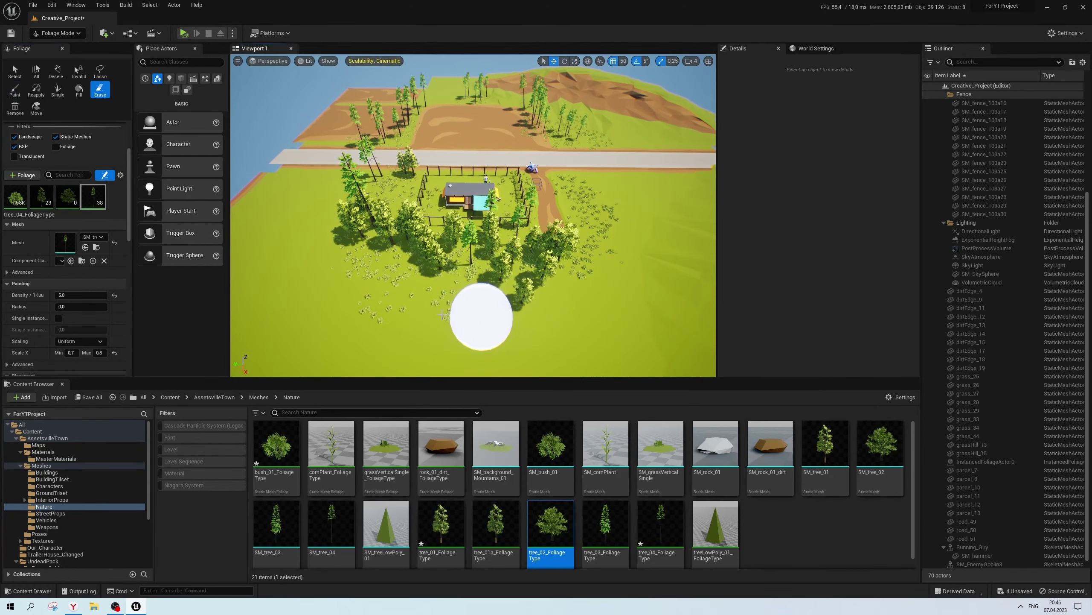
{"action": "left_click_drag", "start_coordinate": [470, 308], "coordinate": [390, 306]}
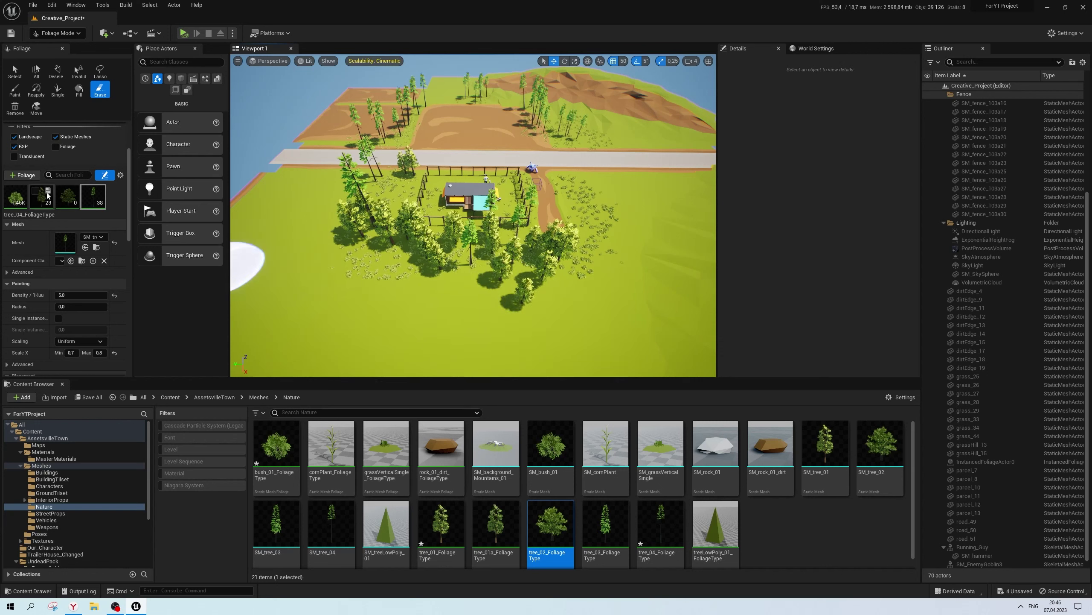
{"action": "left_click", "coordinate": [15, 192]}
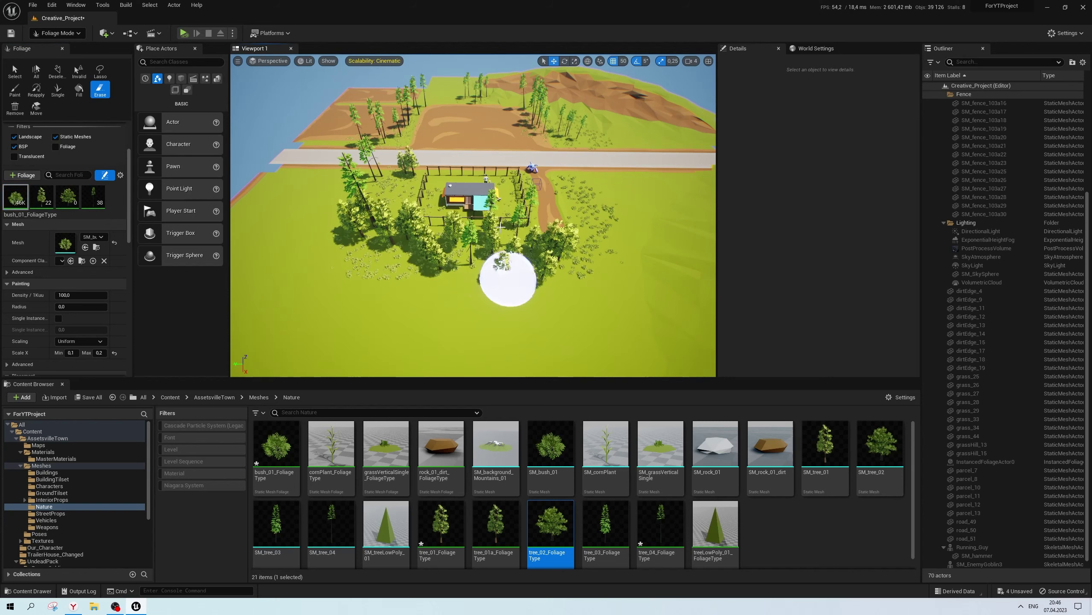
{"action": "right_click_drag", "start_coordinate": [501, 225], "coordinate": [501, 216]}
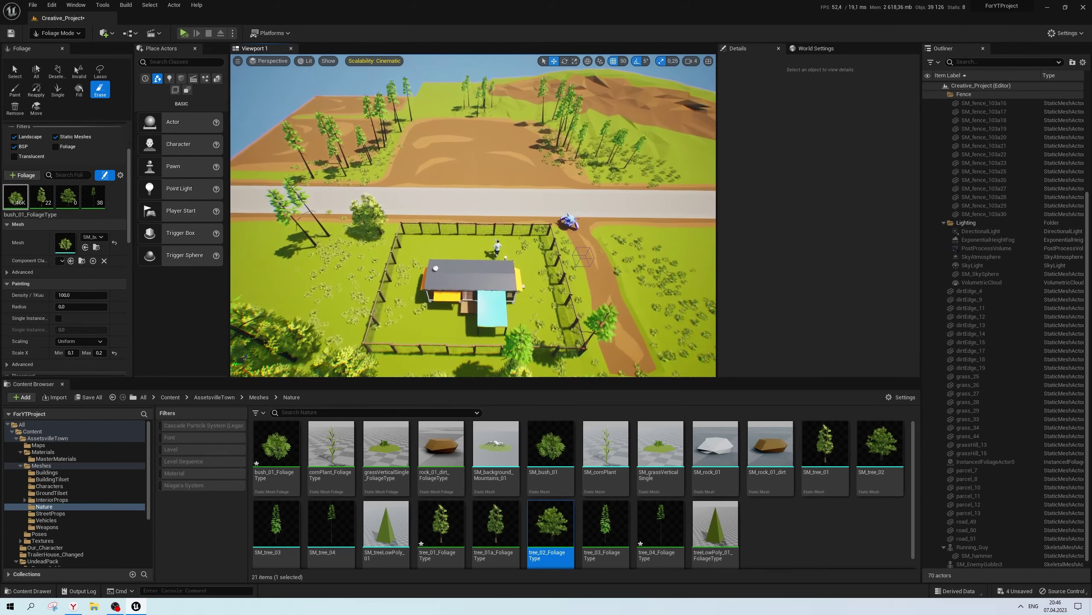
{"action": "scroll", "coordinate": [653, 208], "scroll_direction": "down", "scroll_amount": 5}
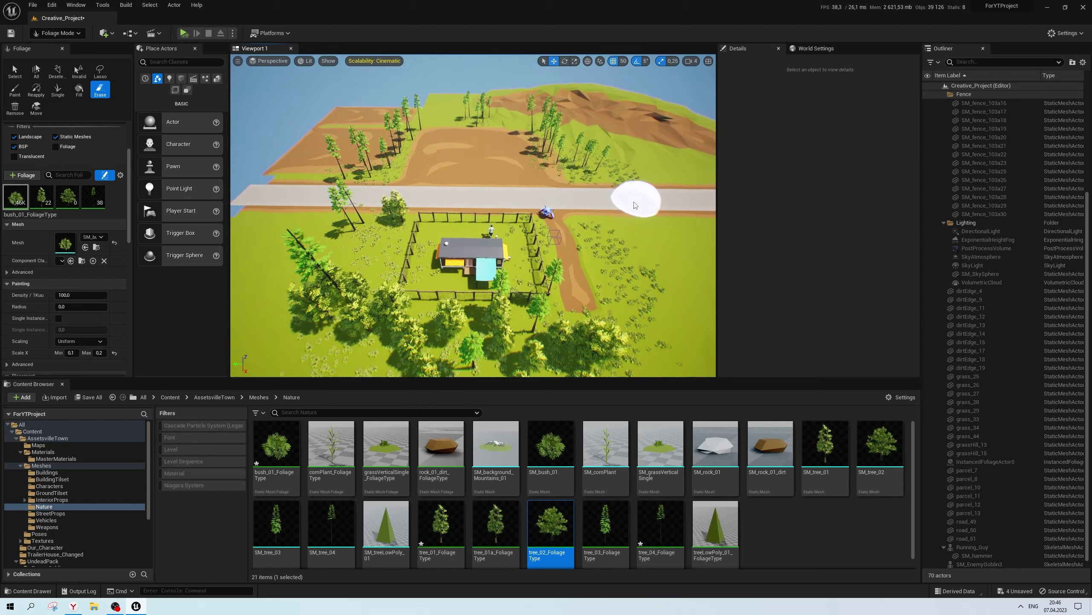
{"action": "scroll", "coordinate": [633, 201], "scroll_direction": "up", "scroll_amount": 2}
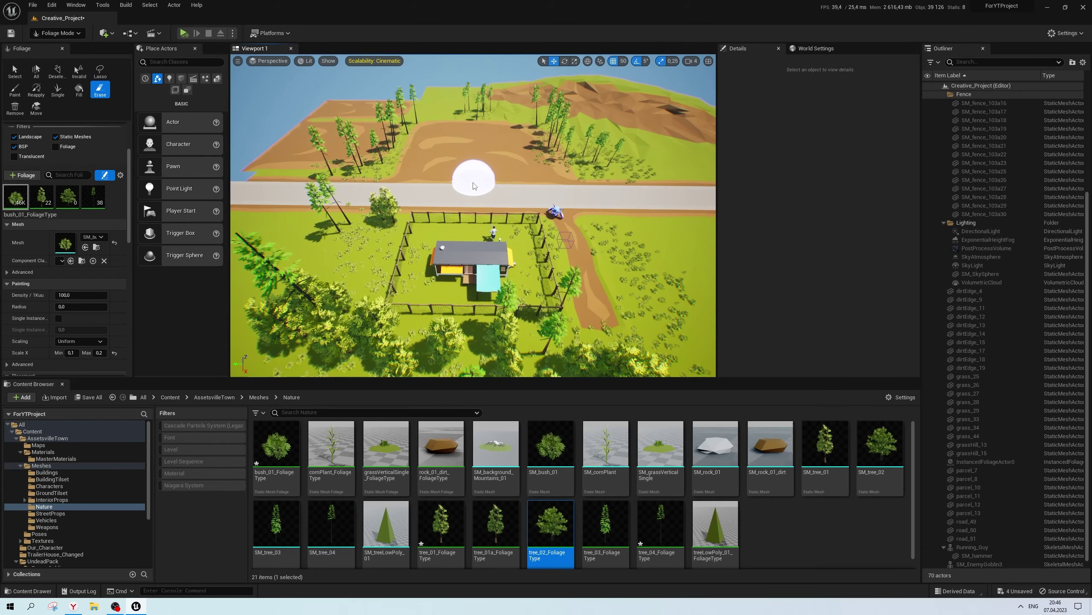
{"action": "right_click_drag", "start_coordinate": [553, 177], "coordinate": [516, 211]}
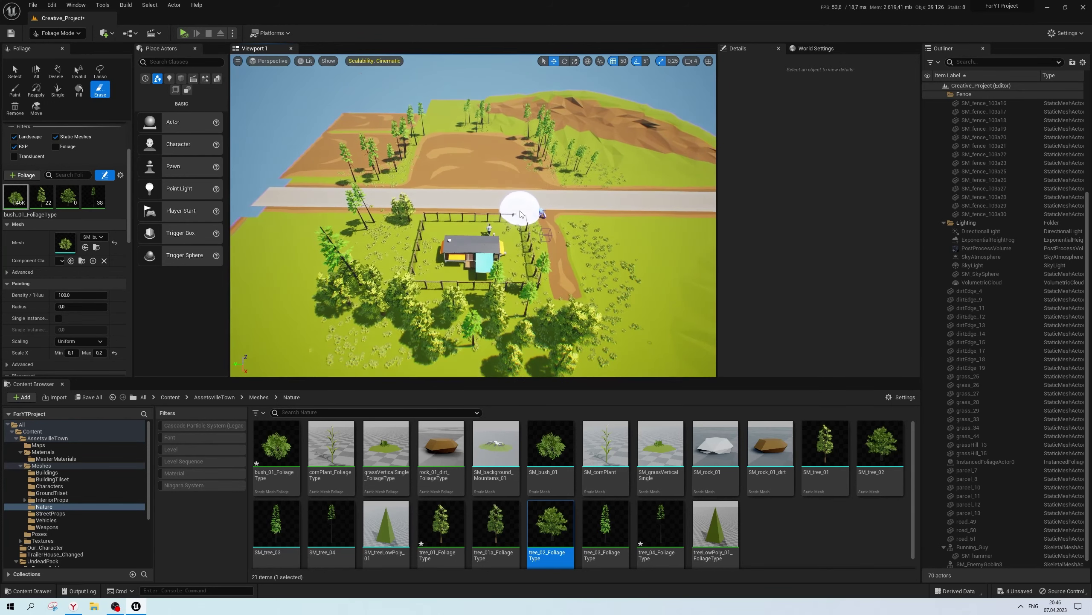
{"action": "mouse_move", "coordinate": [516, 211]}
{"action": "right_mouse_down"}
{"action": "mouse_move", "coordinate": [544, 223]}
{"action": "mouse_move", "coordinate": [507, 210]}
{"action": "right_mouse_up"}
Check SM_grassVerticalSingle in grassVerticalSingle_FoliageType, then drag the type into the Foliage palette
{"action": "left_click", "coordinate": [376, 440]}
{"action": "double_click", "coordinate": [376, 439]}
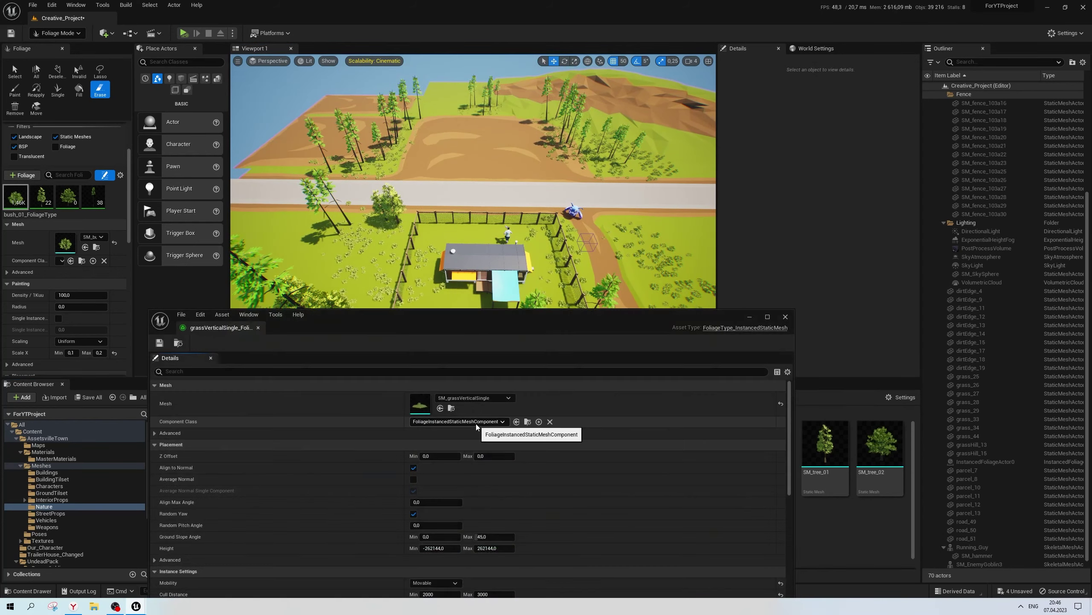
{"action": "double_click", "coordinate": [414, 402]}
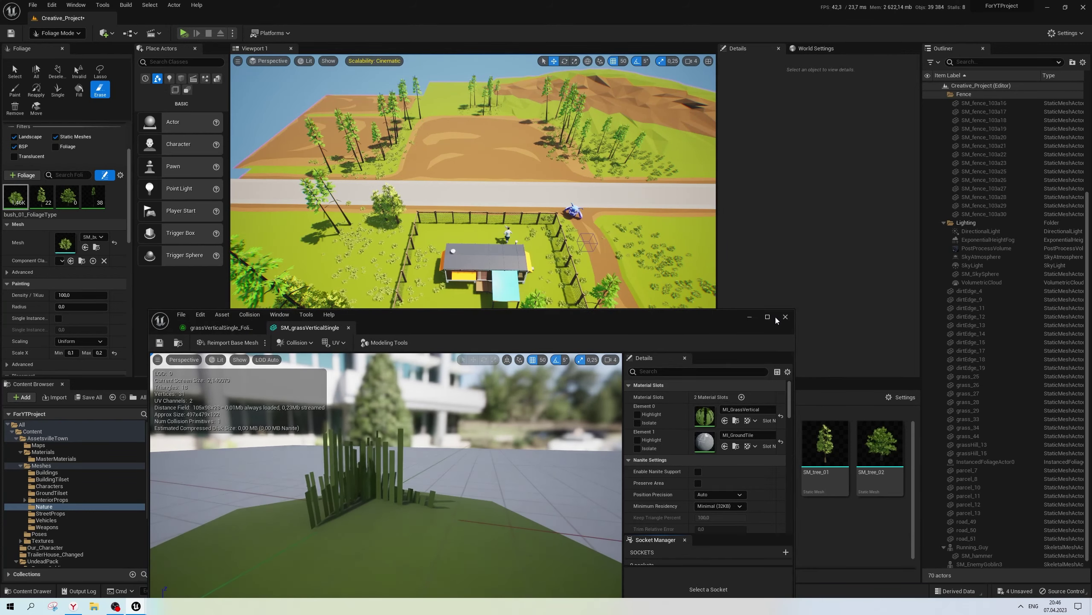
{"action": "left_click", "coordinate": [787, 320]}
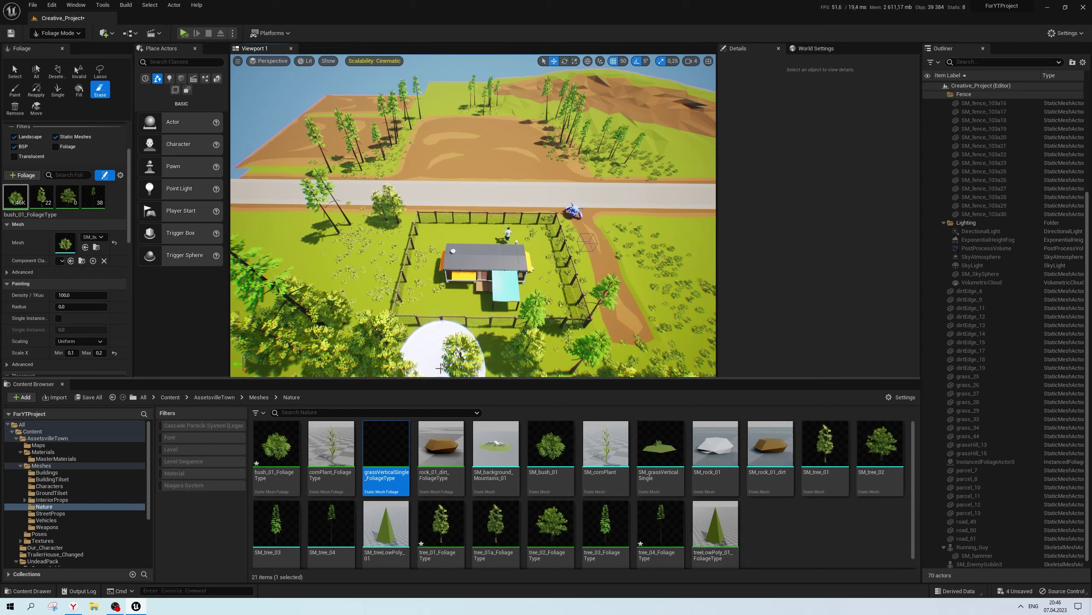
{"action": "left_click_drag", "start_coordinate": [386, 443], "coordinate": [110, 201]}
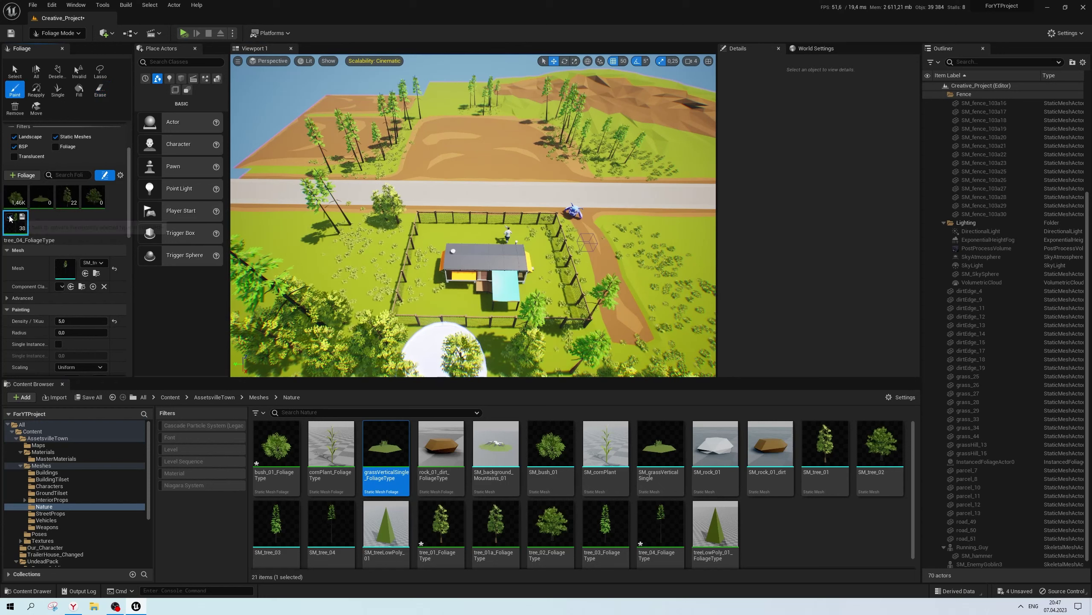
Select grassVerticalSingle and paint grass along the left fence and inside the yard
{"action": "left_click", "coordinate": [37, 195]}
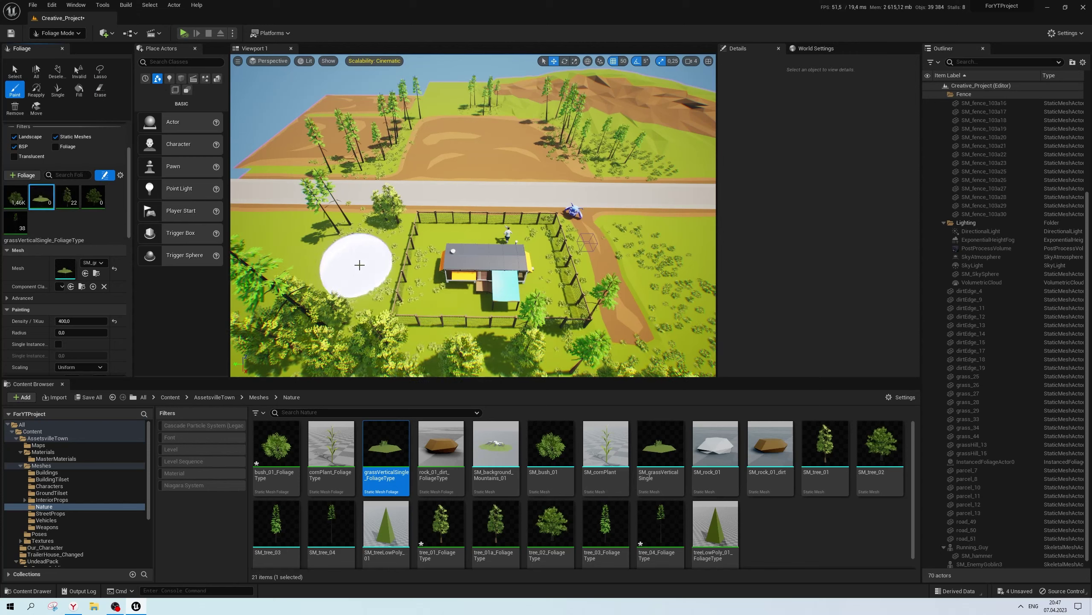
{"action": "left_click_drag", "start_coordinate": [340, 254], "coordinate": [471, 244]}
{"action": "right_click_drag", "start_coordinate": [471, 244], "coordinate": [412, 237]}
{"action": "key", "text": "ctrl+z"}
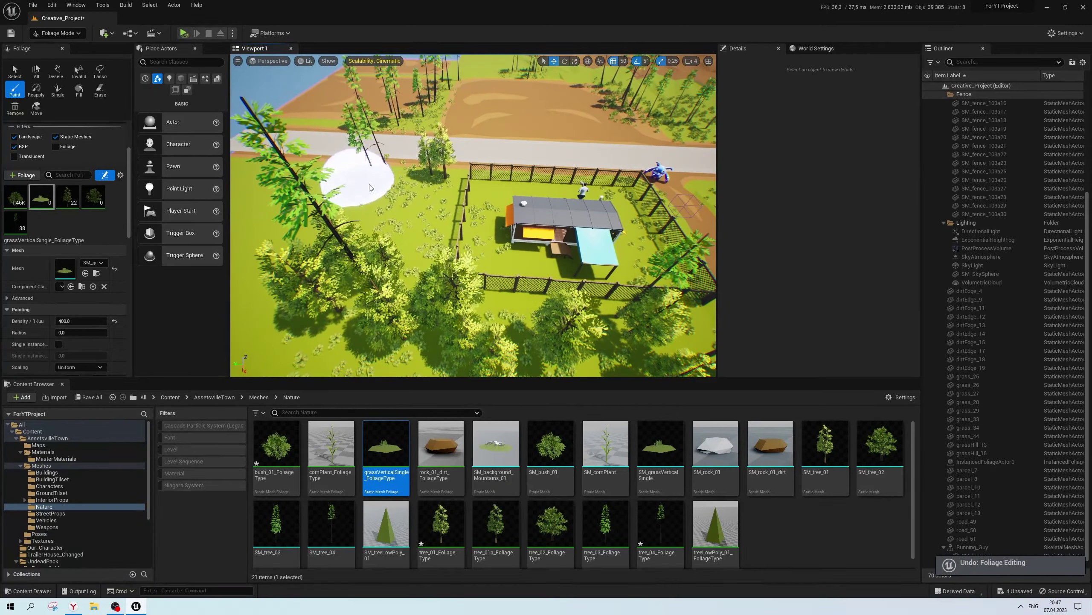
{"action": "left_click_drag", "start_coordinate": [412, 237], "coordinate": [293, 345]}
{"action": "right_click_drag", "start_coordinate": [292, 344], "coordinate": [301, 336]}
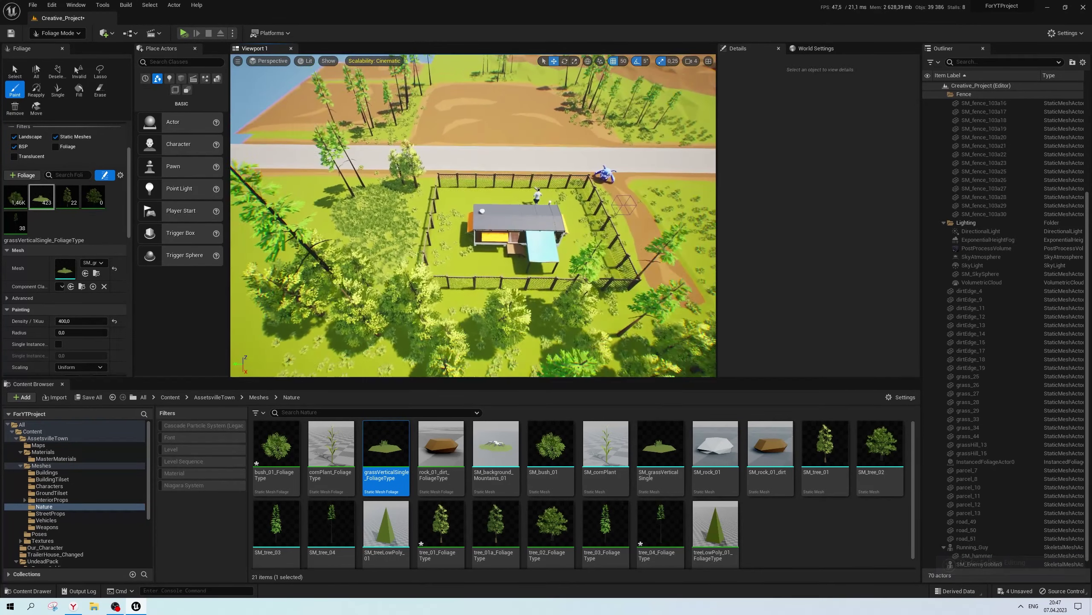
{"action": "left_click_drag", "start_coordinate": [500, 288], "coordinate": [588, 249]}
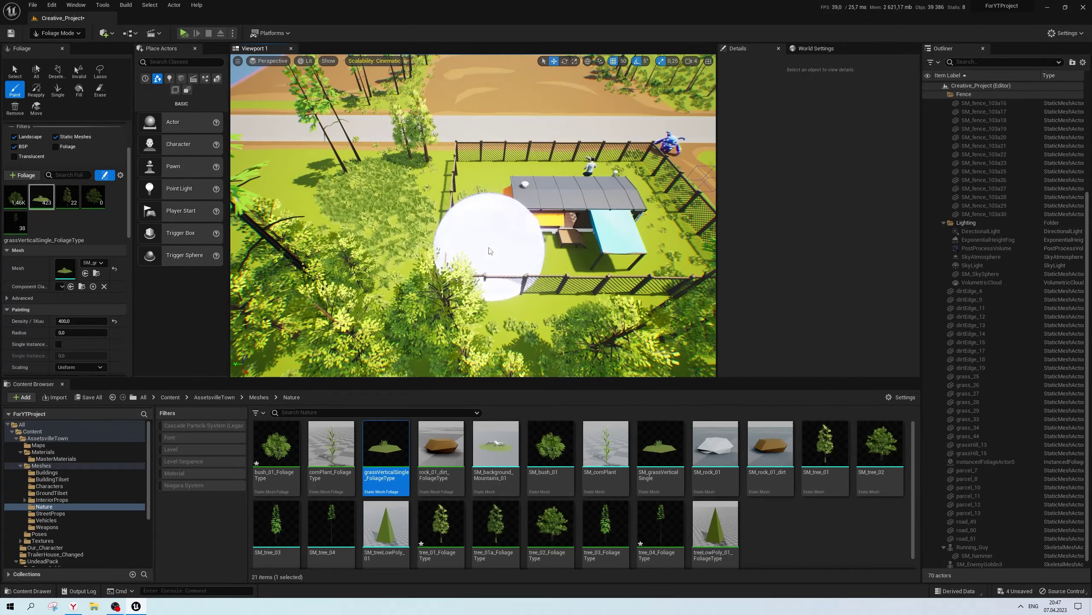
{"action": "key", "text": "ctrl+z"}
Shrink the brush and paint grass in the fenced yard left of the house
{"action": "right_click_drag", "start_coordinate": [488, 226], "coordinate": [489, 225]}
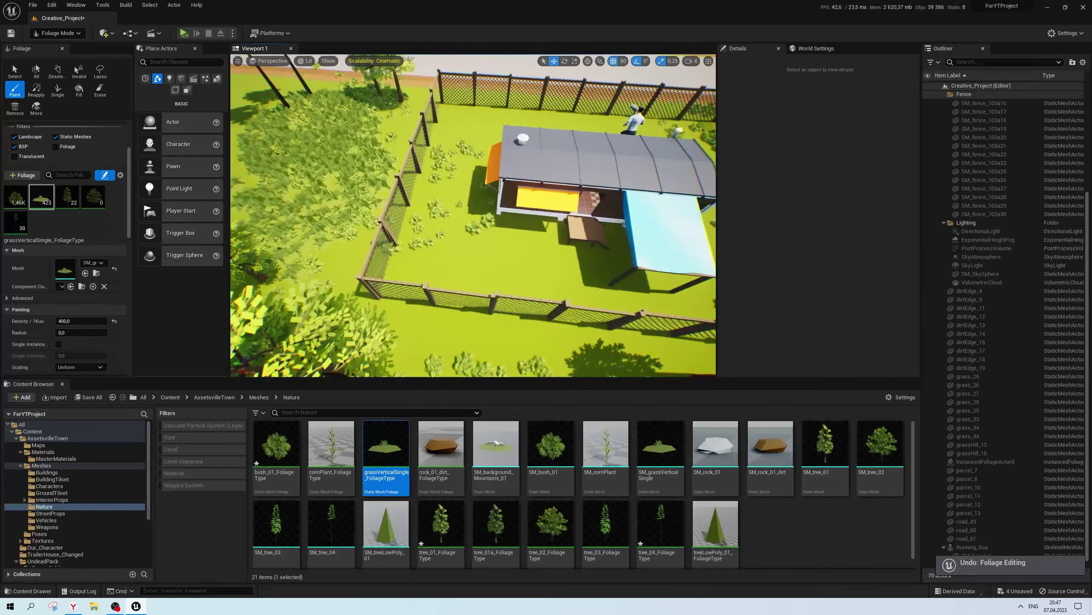
{"action": "key", "text": "bracketleft"}
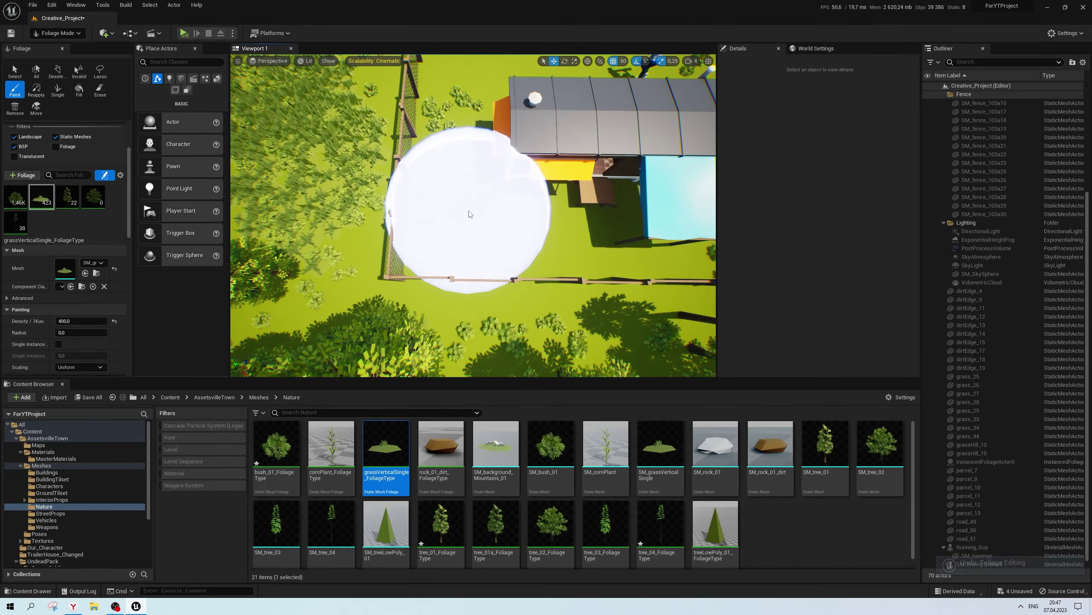
{"action": "key", "text": "bracketleft"}
{"action": "key", "text": "bracketleft"}
{"action": "mouse_move", "coordinate": [459, 227]}
{"action": "left_mouse_down"}
{"action": "mouse_move", "coordinate": [443, 142]}
{"action": "mouse_move", "coordinate": [526, 245]}
{"action": "mouse_move", "coordinate": [514, 235]}
{"action": "left_mouse_up"}
{"action": "scroll", "coordinate": [515, 235], "scroll_direction": "down", "scroll_amount": 5}
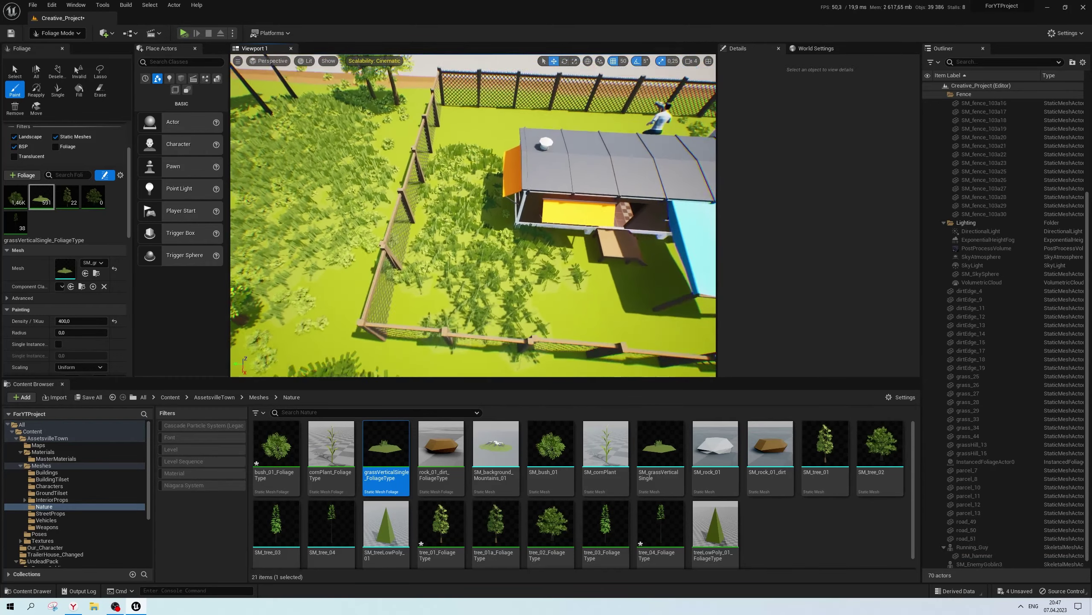
{"action": "right_click_drag", "start_coordinate": [514, 235], "coordinate": [605, 202]}
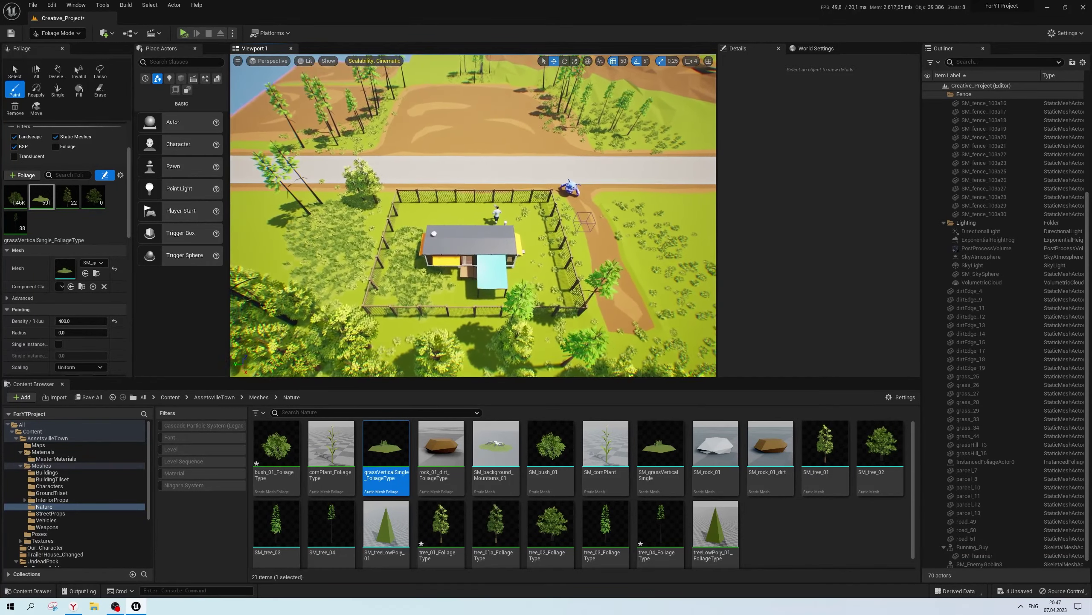
{"action": "scroll", "coordinate": [605, 202], "scroll_direction": "up", "scroll_amount": 5}
{"action": "scroll", "coordinate": [611, 237], "scroll_direction": "down", "scroll_amount": 5}
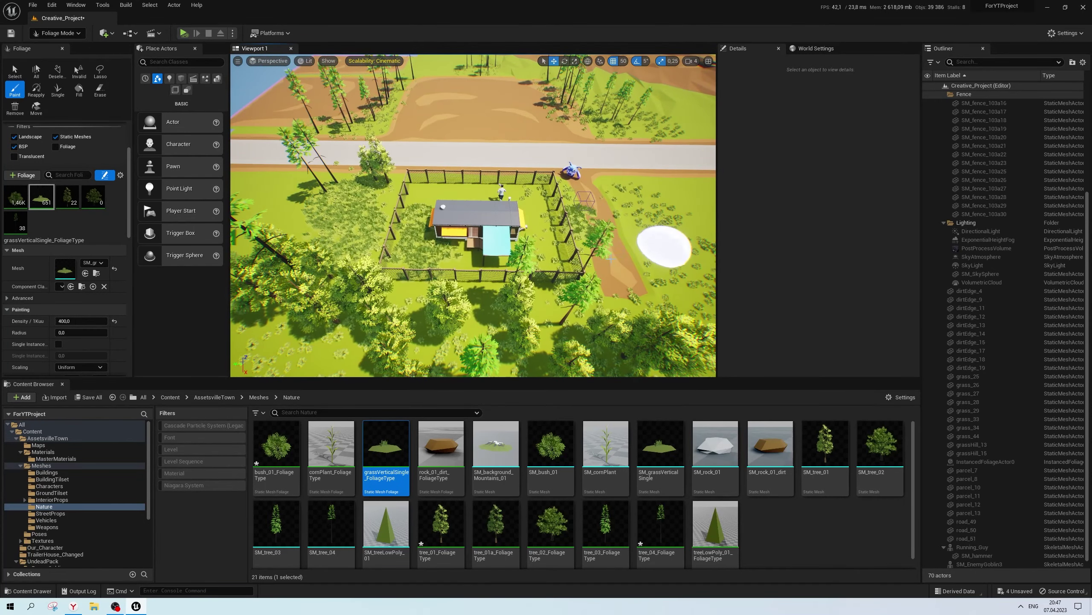
{"action": "key", "text": "ctrl+z"}
{"action": "scroll", "coordinate": [546, 255], "scroll_direction": "up", "scroll_amount": 2}
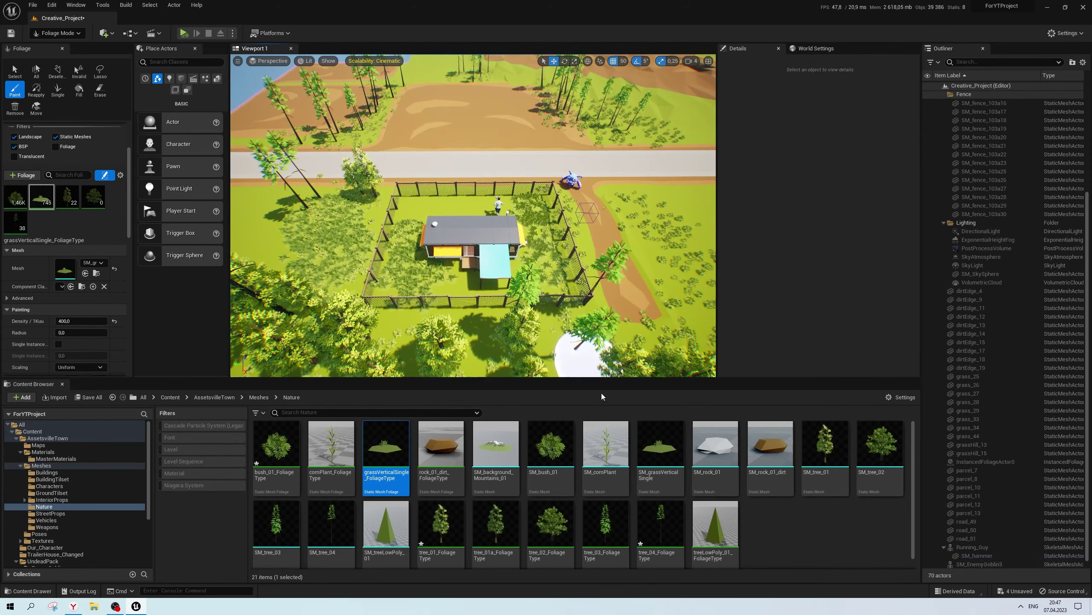
Paint grass by the trees at the dirt field and across the lawn near the fence
{"action": "right_click_drag", "start_coordinate": [427, 293], "coordinate": [428, 266]}
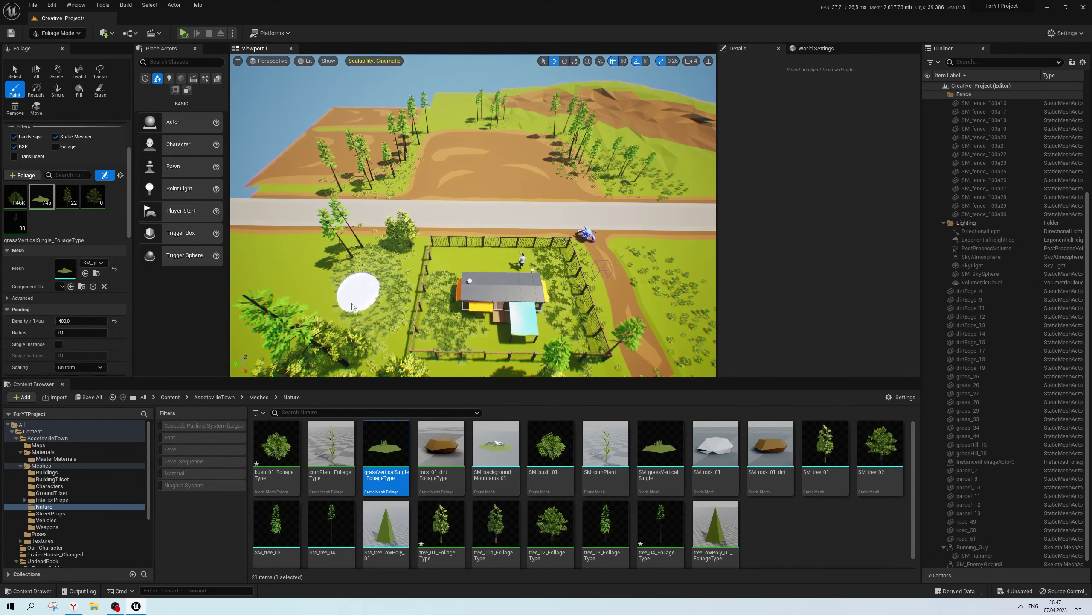
{"action": "left_click_drag", "start_coordinate": [390, 185], "coordinate": [375, 178]}
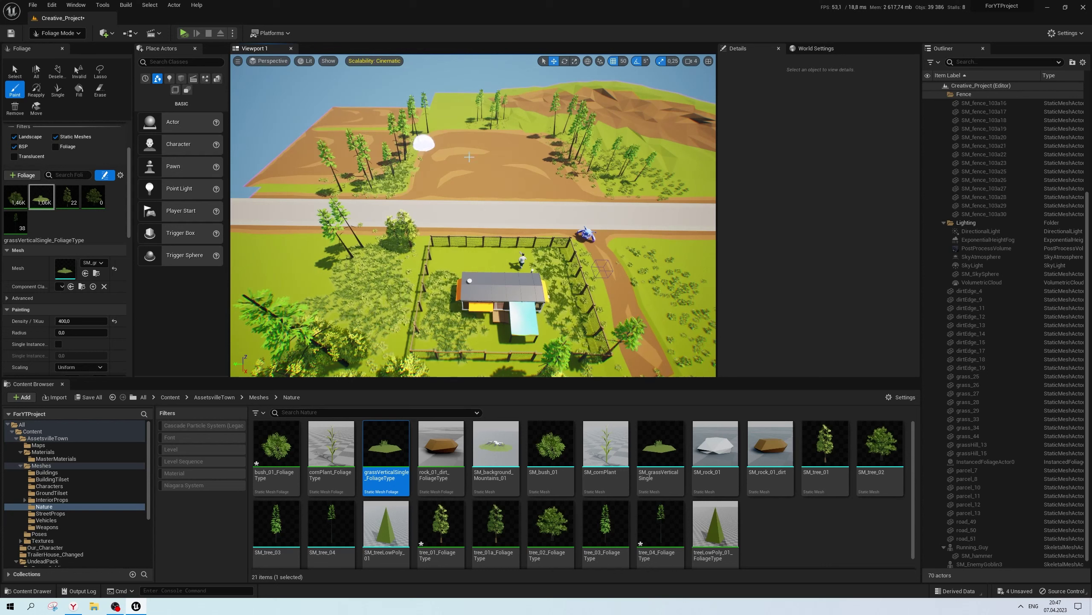
{"action": "mouse_move", "coordinate": [598, 175]}
{"action": "left_mouse_down"}
{"action": "mouse_move", "coordinate": [481, 125]}
{"action": "mouse_move", "coordinate": [404, 160]}
{"action": "left_mouse_up"}
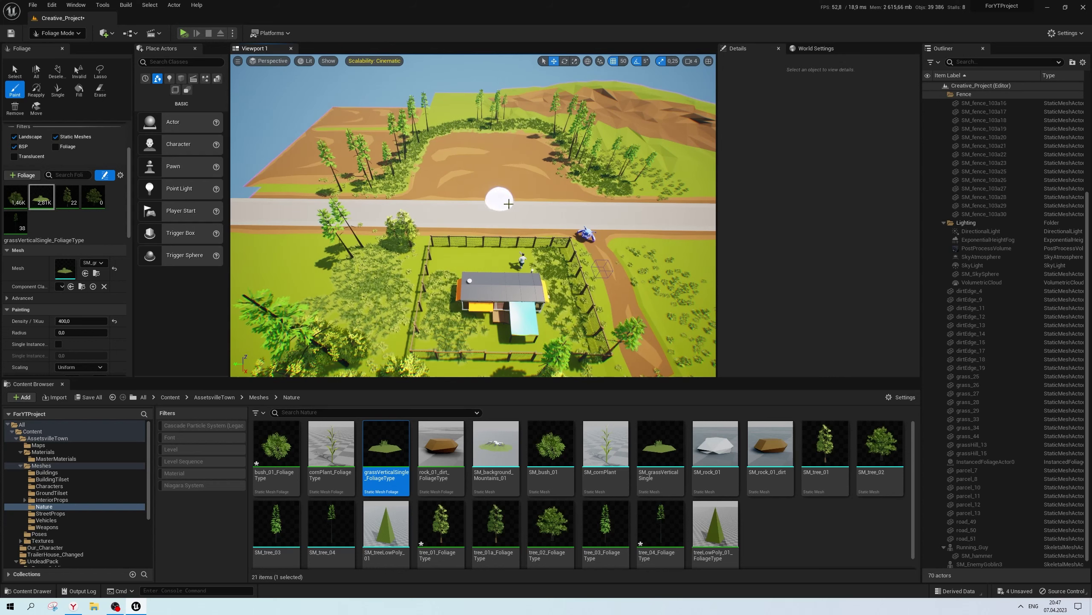
{"action": "right_click_drag", "start_coordinate": [515, 211], "coordinate": [425, 198]}
{"action": "key", "text": "ctrl+z"}
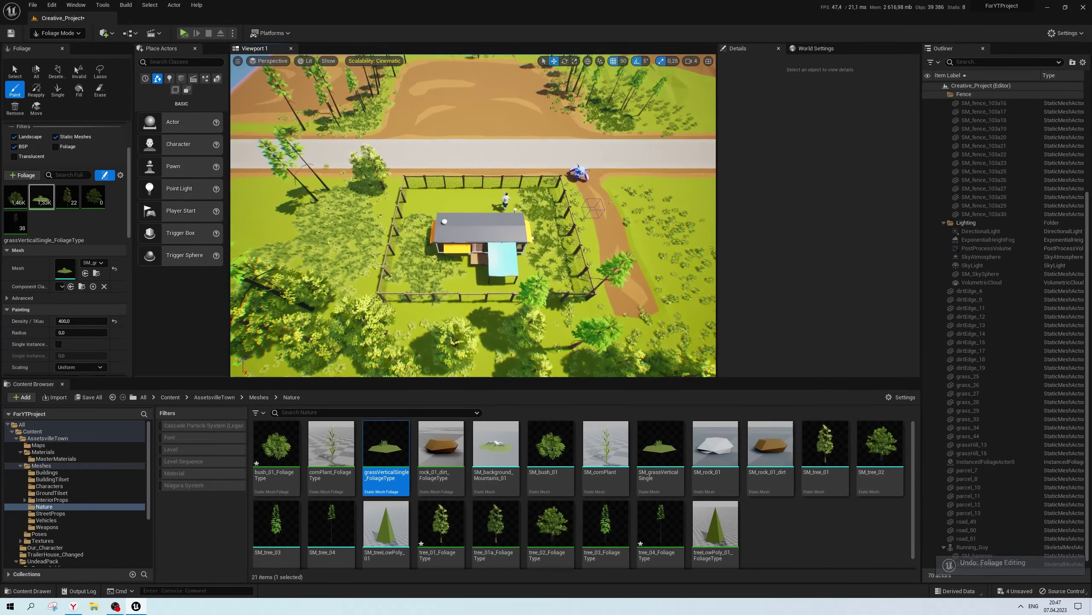
{"action": "right_click_drag", "start_coordinate": [565, 195], "coordinate": [476, 240]}
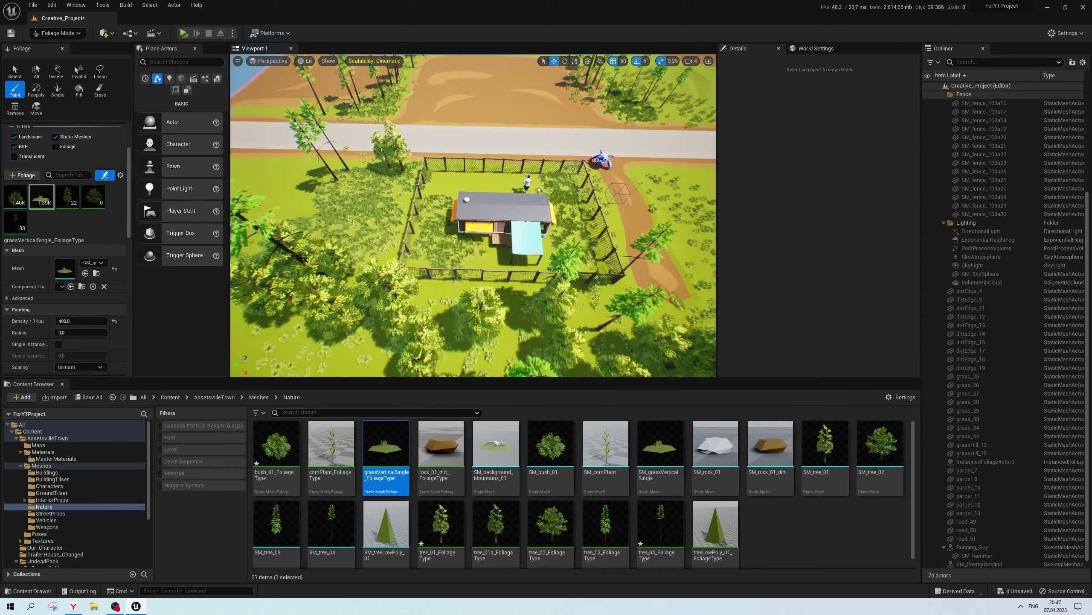
{"action": "left_click_drag", "start_coordinate": [438, 267], "coordinate": [544, 290]}
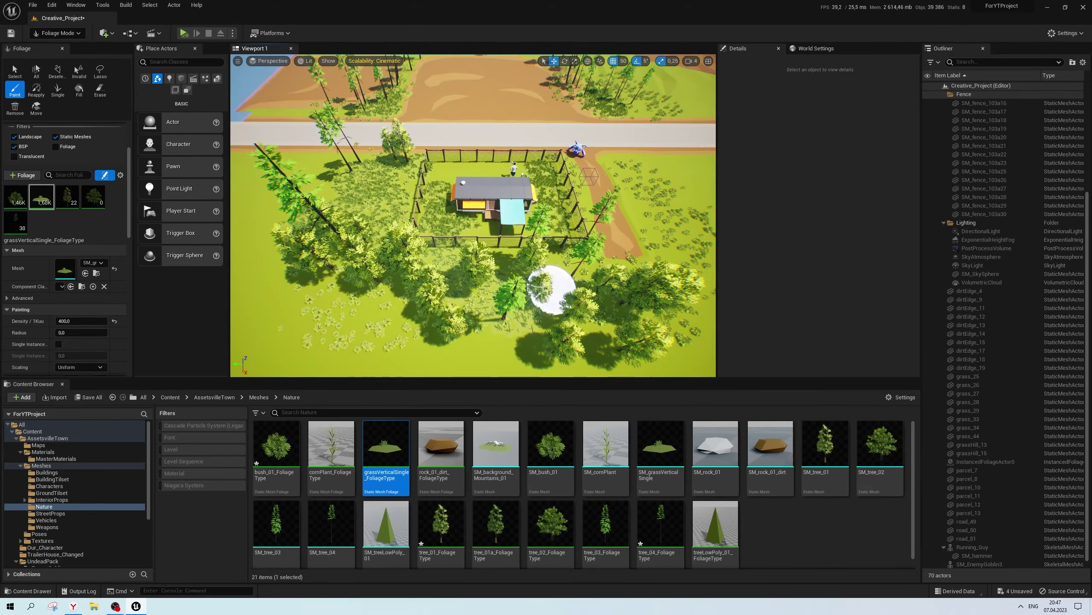
{"action": "right_click_drag", "start_coordinate": [435, 290], "coordinate": [558, 304]}
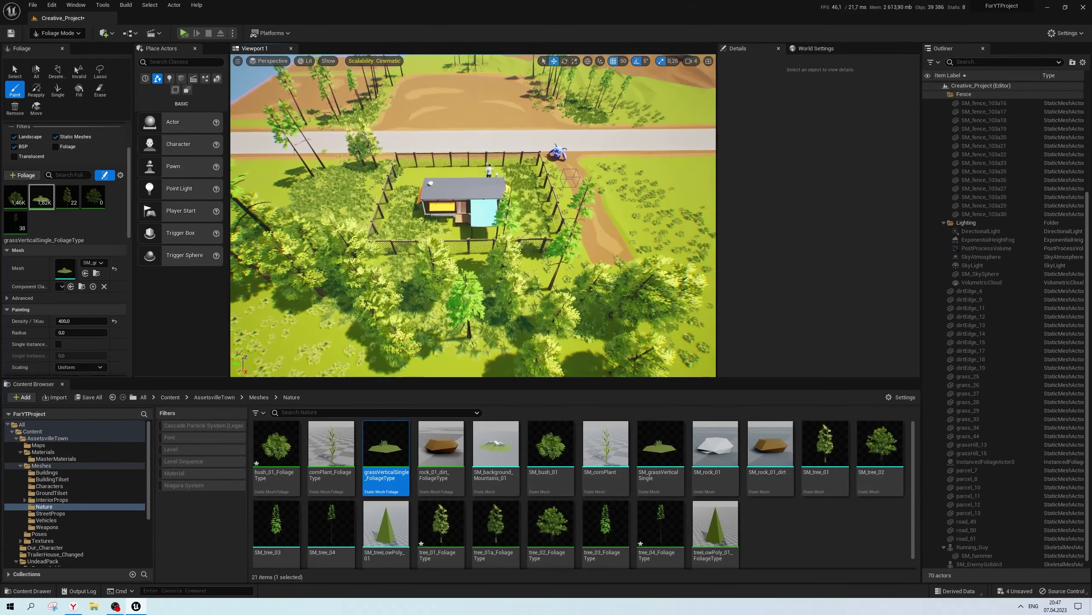
{"action": "right_click_drag", "start_coordinate": [639, 292], "coordinate": [619, 301]}
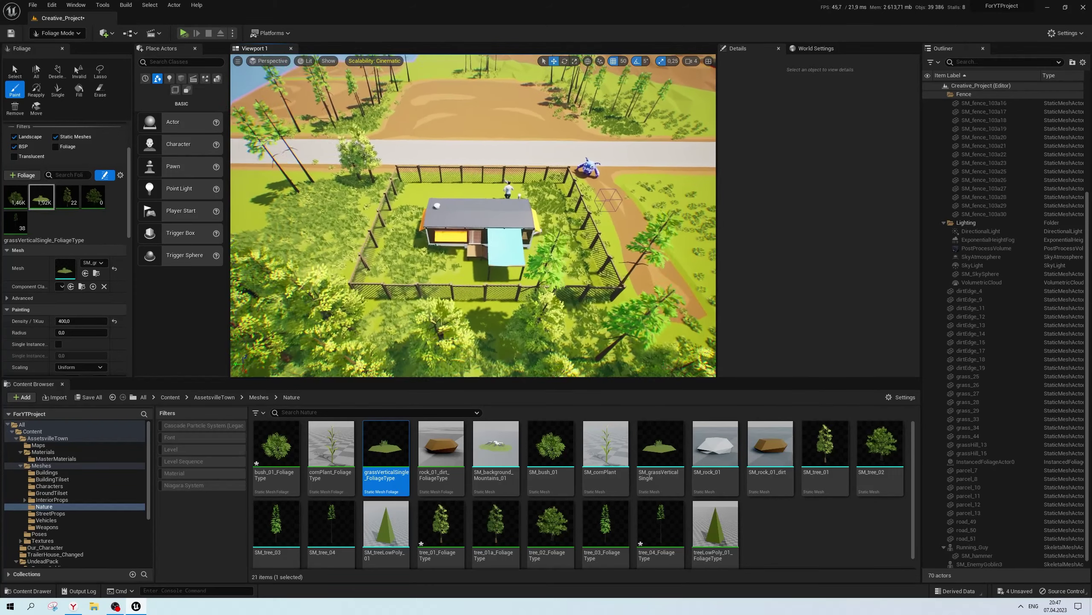
{"action": "right_click_drag", "start_coordinate": [649, 215], "coordinate": [601, 208]}
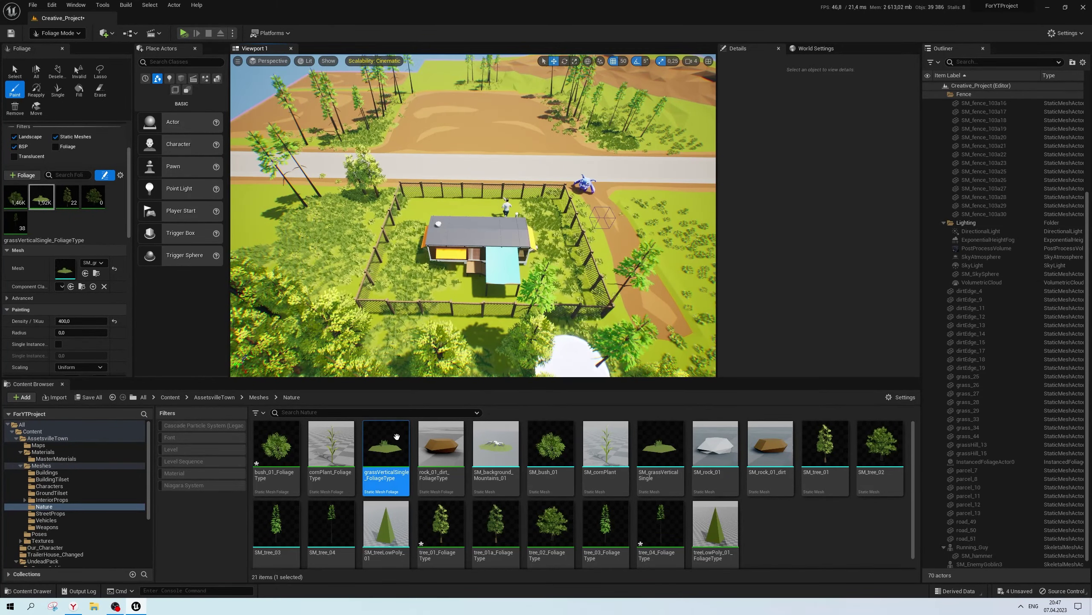
Assign MI_GroundTile1 to SM_grassVerticalSingle's Element 1 material slot and save the mesh
{"action": "double_click", "coordinate": [386, 445]}
{"action": "double_click", "coordinate": [419, 404]}
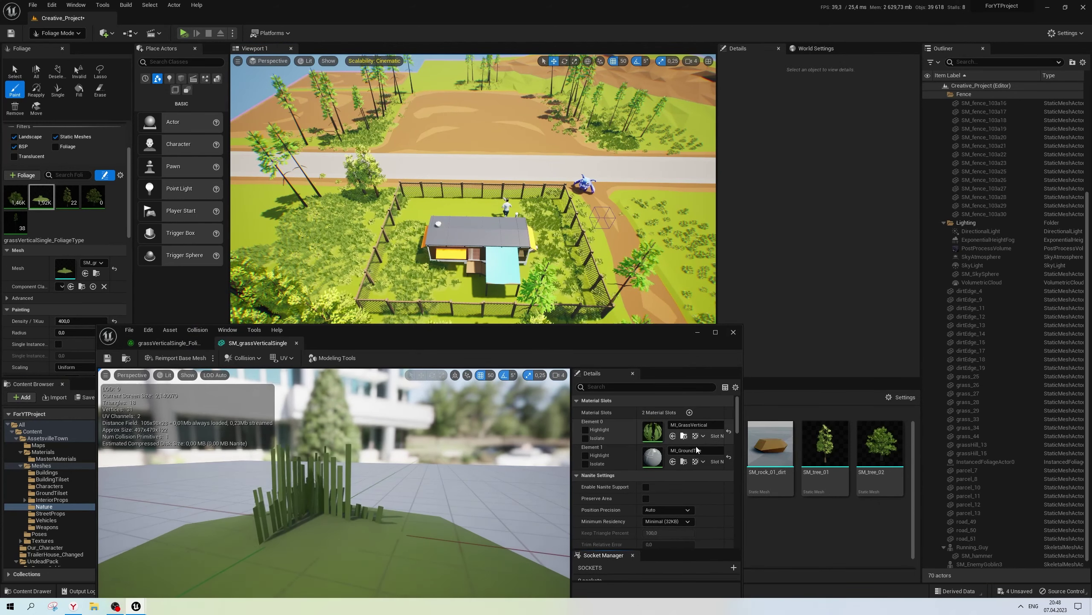
{"action": "left_click", "coordinate": [684, 461]}
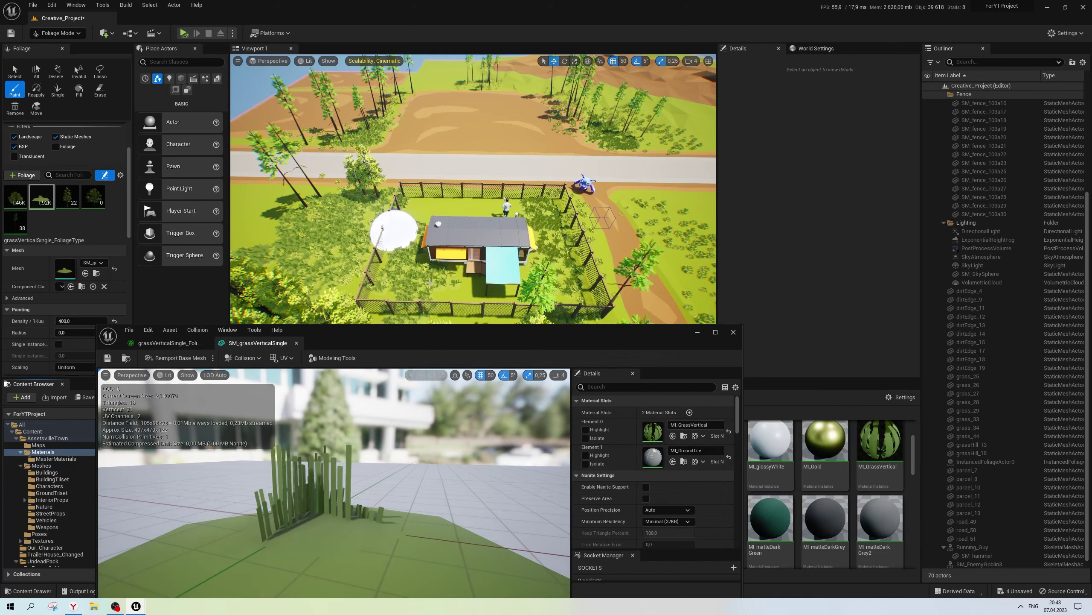
{"action": "left_click_drag", "start_coordinate": [398, 347], "coordinate": [755, 143]}
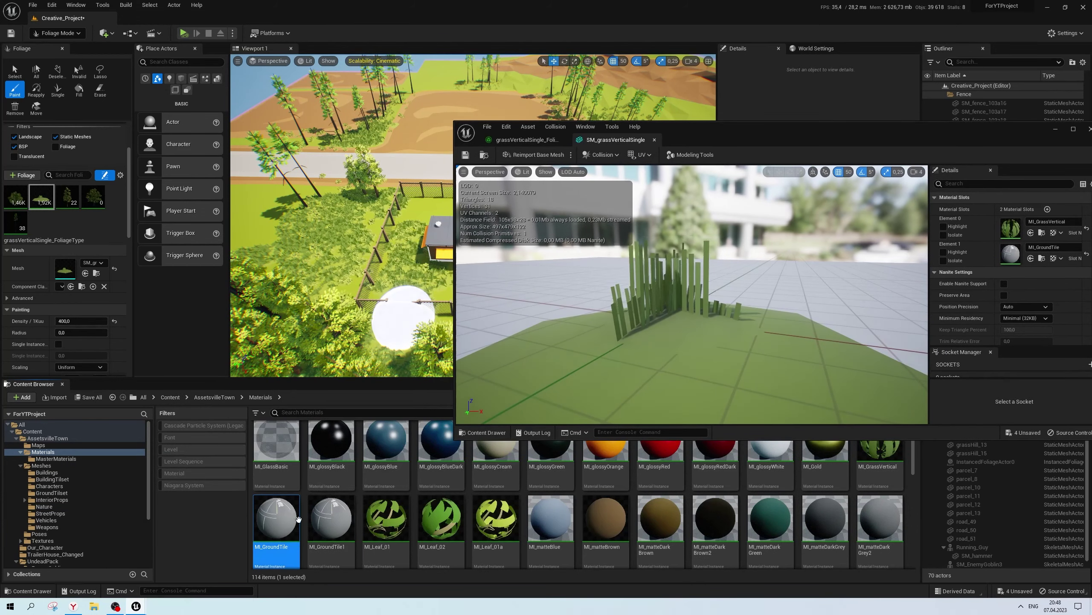
{"action": "left_click", "coordinate": [342, 526]}
{"action": "left_click_drag", "start_coordinate": [342, 526], "coordinate": [943, 298]}
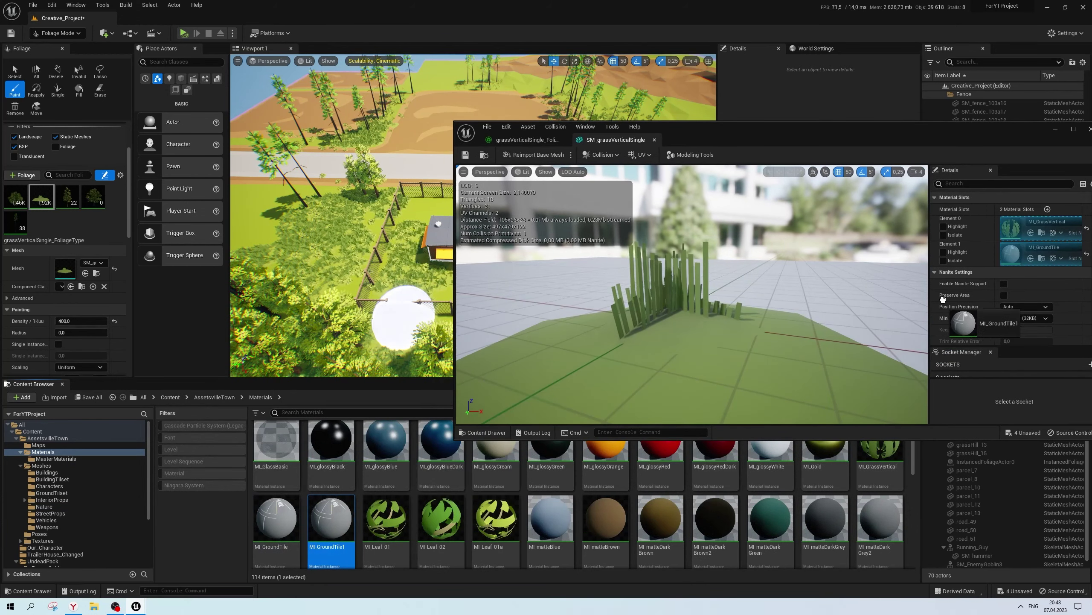
{"action": "left_click_drag", "start_coordinate": [1007, 252], "coordinate": [1008, 253]}
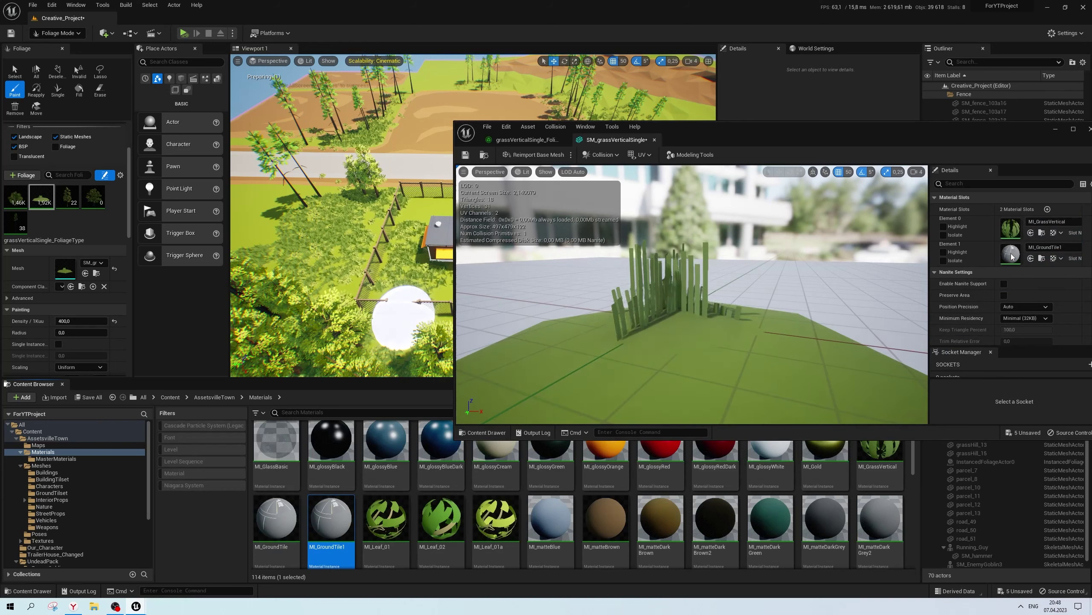
{"action": "left_click", "coordinate": [464, 156]}
{"action": "right_click_drag", "start_coordinate": [390, 310], "coordinate": [390, 310]}
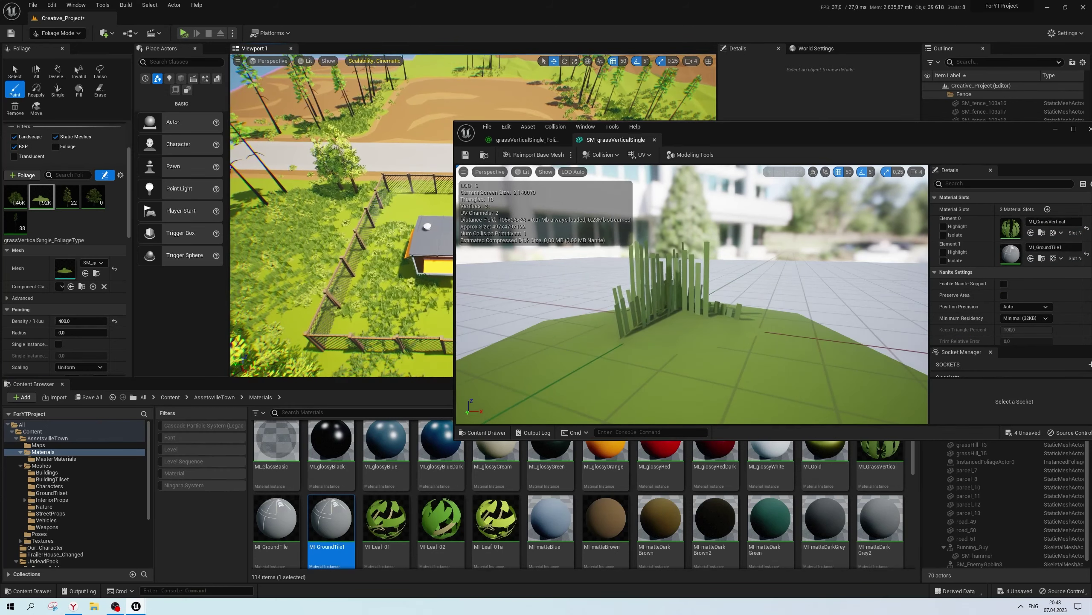
{"action": "right_click_drag", "start_coordinate": [402, 228], "coordinate": [402, 228]}
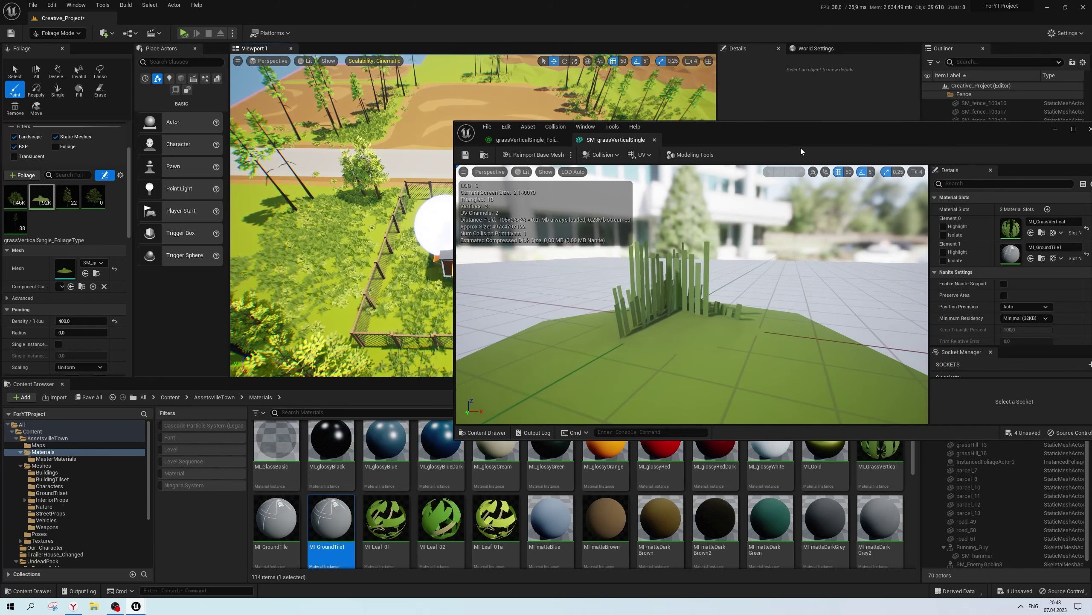
Open M_Plants from MI_GrassVertical and move its output node to the right
{"action": "double_click", "coordinate": [1010, 227]}
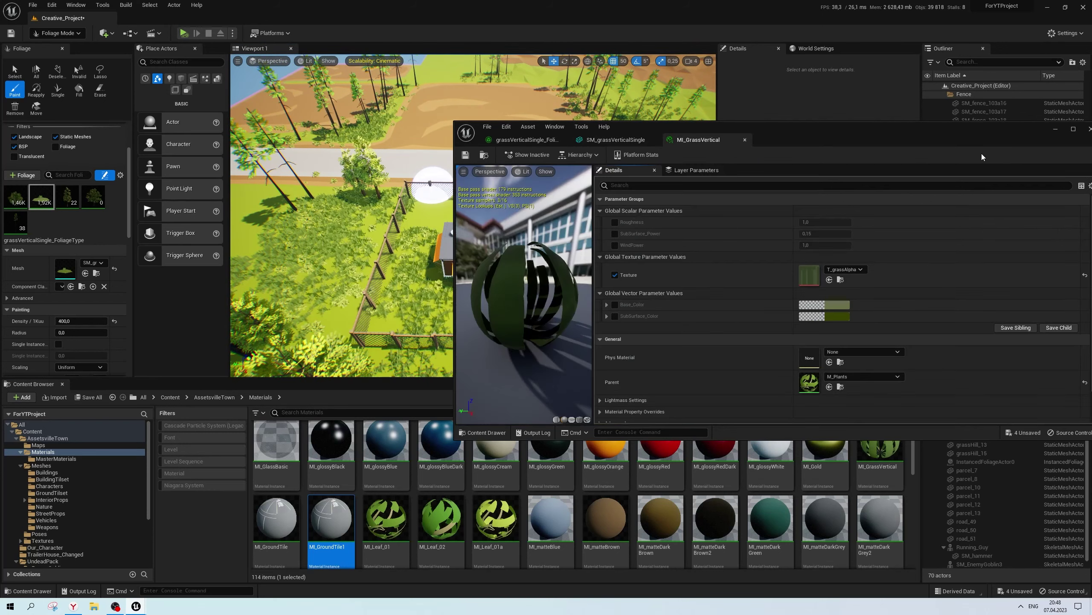
{"action": "left_click_drag", "start_coordinate": [982, 156], "coordinate": [746, 170]}
{"action": "double_click", "coordinate": [573, 395]}
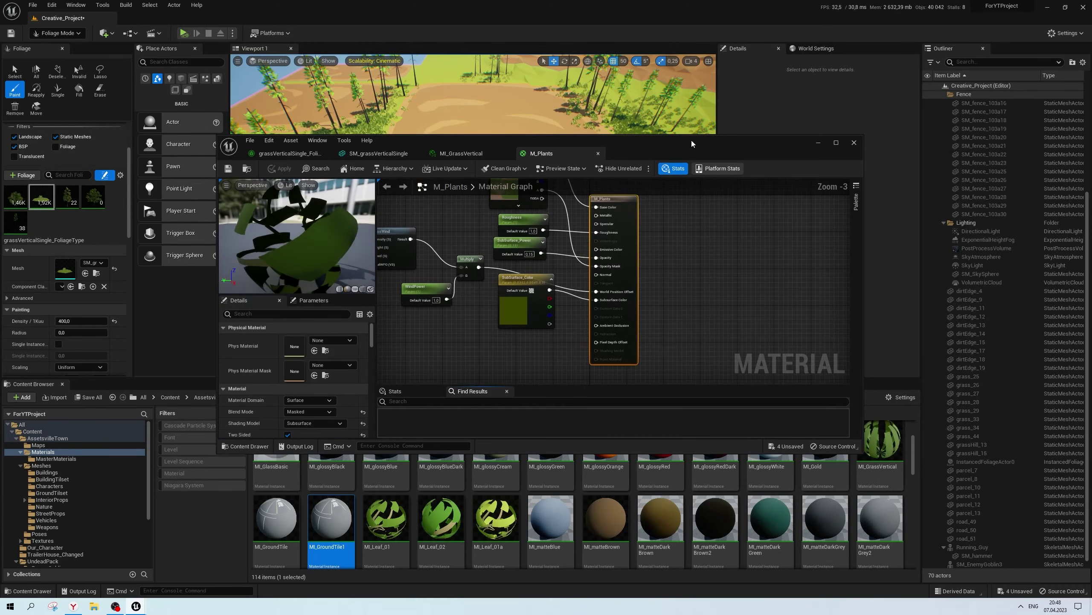
{"action": "left_click_drag", "start_coordinate": [692, 143], "coordinate": [656, 335]}
{"action": "right_click_drag", "start_coordinate": [484, 411], "coordinate": [554, 470]}
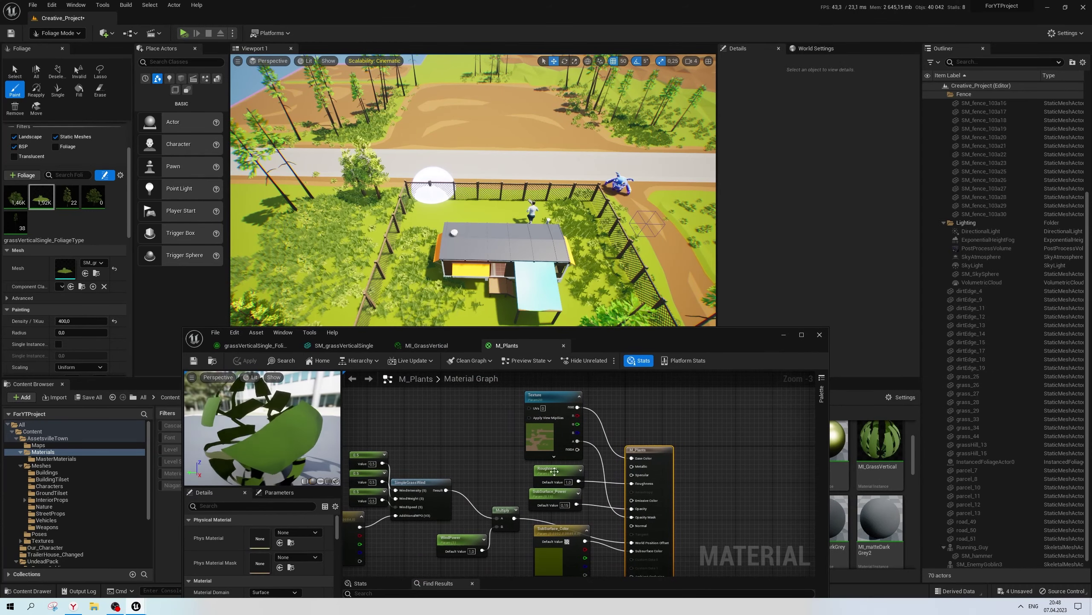
{"action": "scroll", "coordinate": [555, 471], "scroll_direction": "down", "scroll_amount": 2}
{"action": "scroll", "coordinate": [638, 428], "scroll_direction": "up", "scroll_amount": 3}
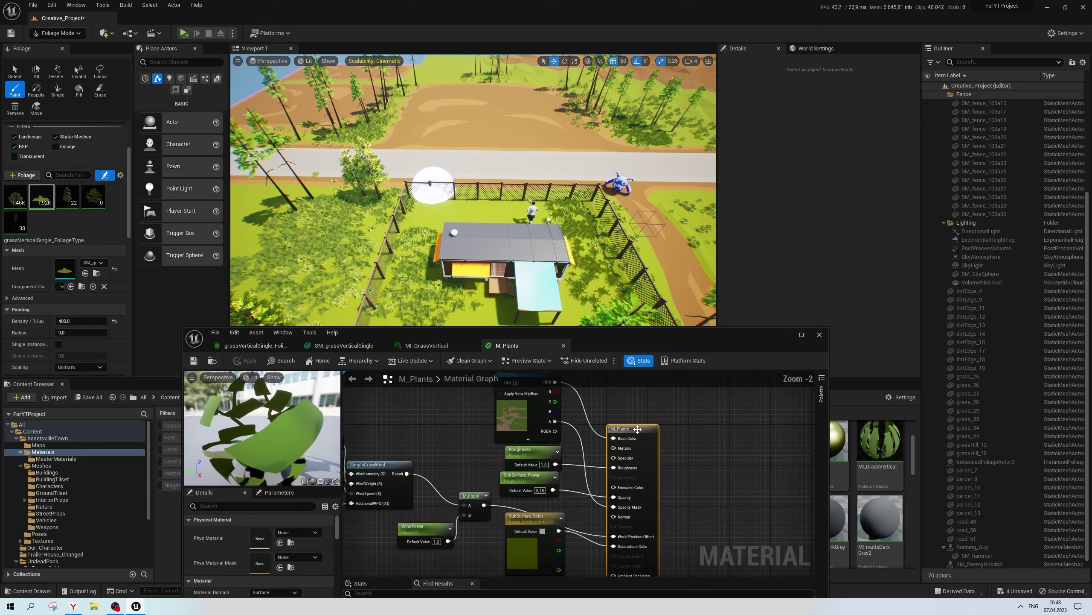
{"action": "left_click_drag", "start_coordinate": [638, 428], "coordinate": [751, 398]}
{"action": "right_click_drag", "start_coordinate": [644, 424], "coordinate": [634, 460]}
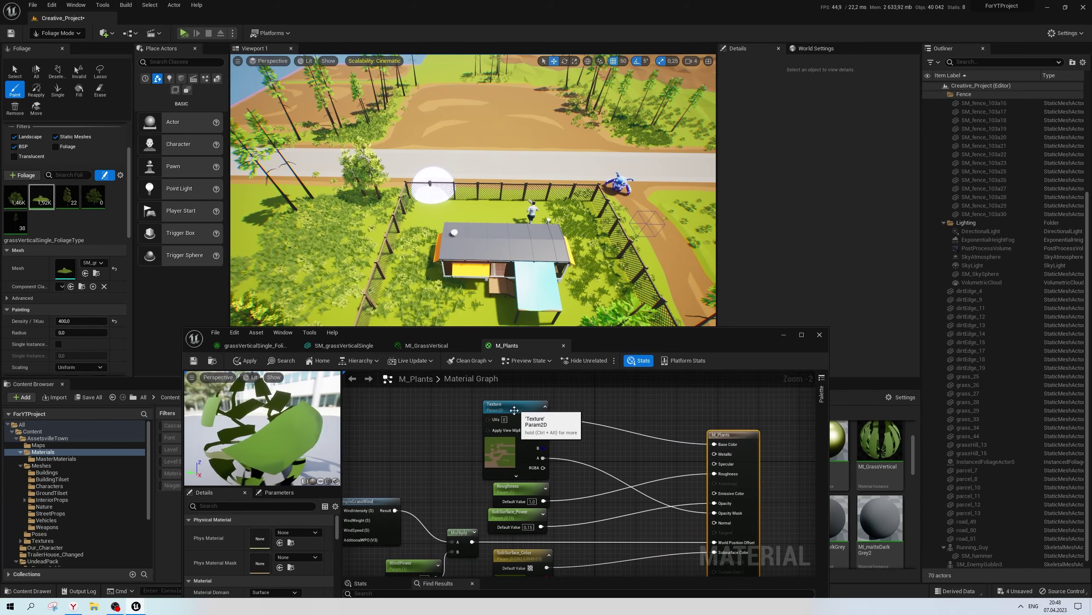
Shift the Texture node left, then close M_Plants and apply the changes
{"action": "left_click_drag", "start_coordinate": [514, 410], "coordinate": [437, 410]}
{"action": "scroll", "coordinate": [514, 429], "scroll_direction": "up", "scroll_amount": 1}
{"action": "right_click_drag", "start_coordinate": [461, 421], "coordinate": [452, 444]}
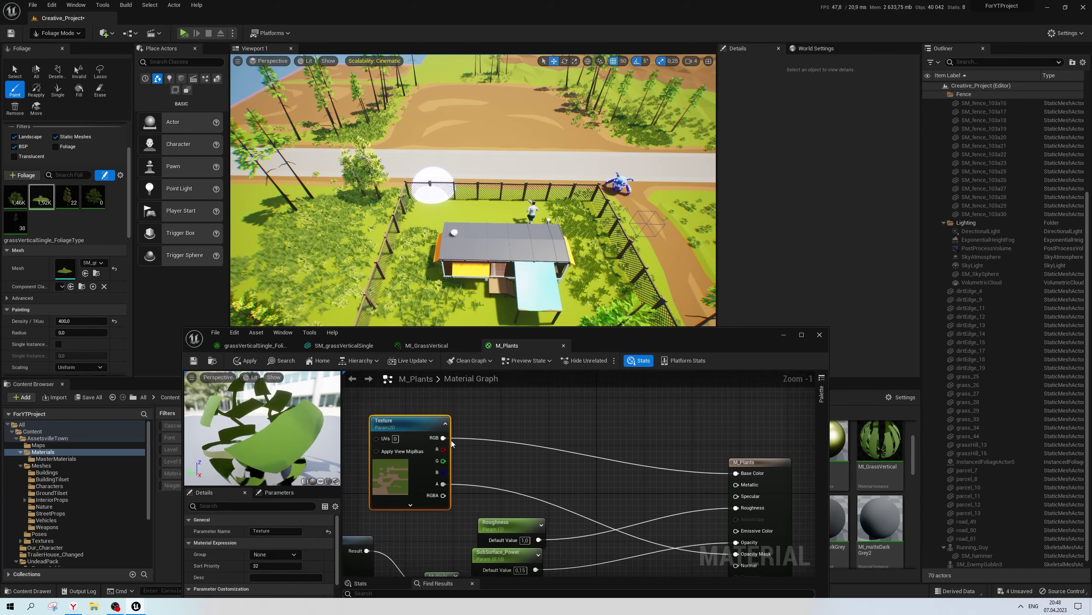
{"action": "left_click_drag", "start_coordinate": [443, 438], "coordinate": [456, 441]}
{"action": "left_click_drag", "start_coordinate": [574, 441], "coordinate": [574, 441]}
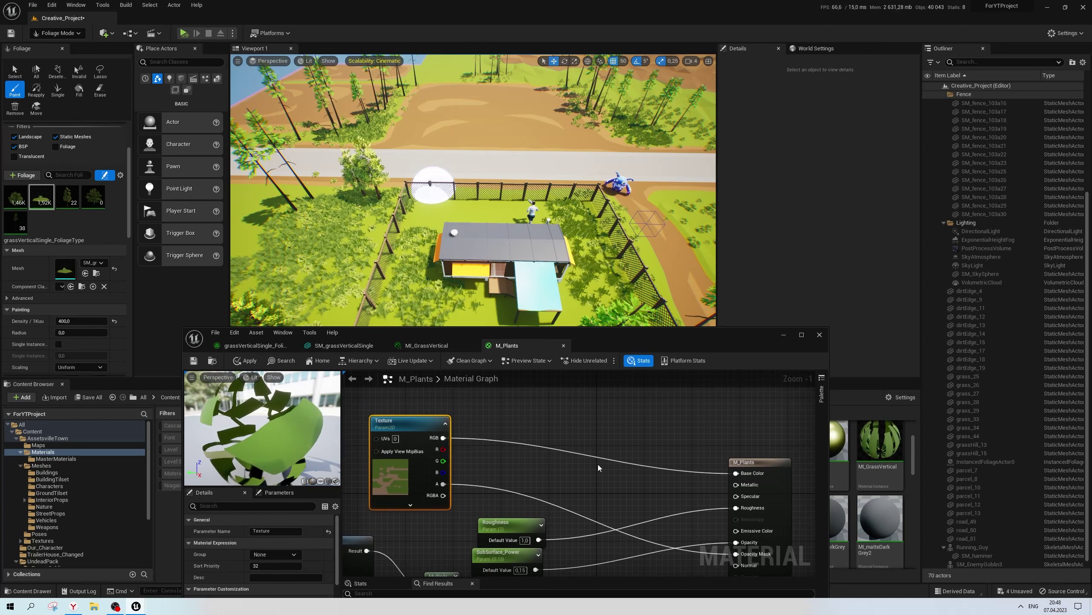
{"action": "left_click", "coordinate": [559, 425]}
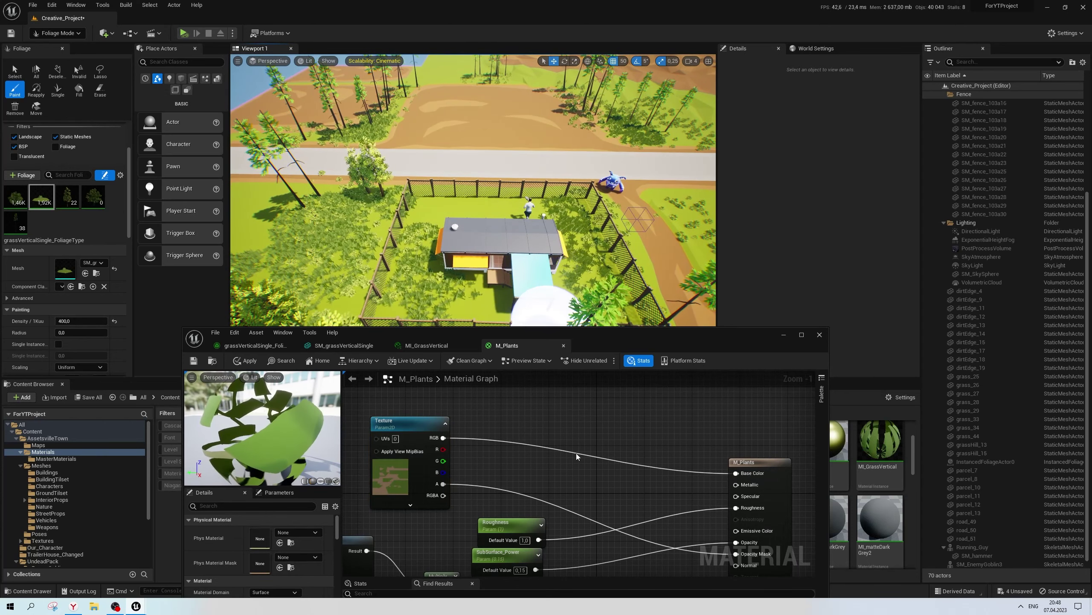
{"action": "middle_click_drag", "start_coordinate": [534, 261], "coordinate": [626, 264]}
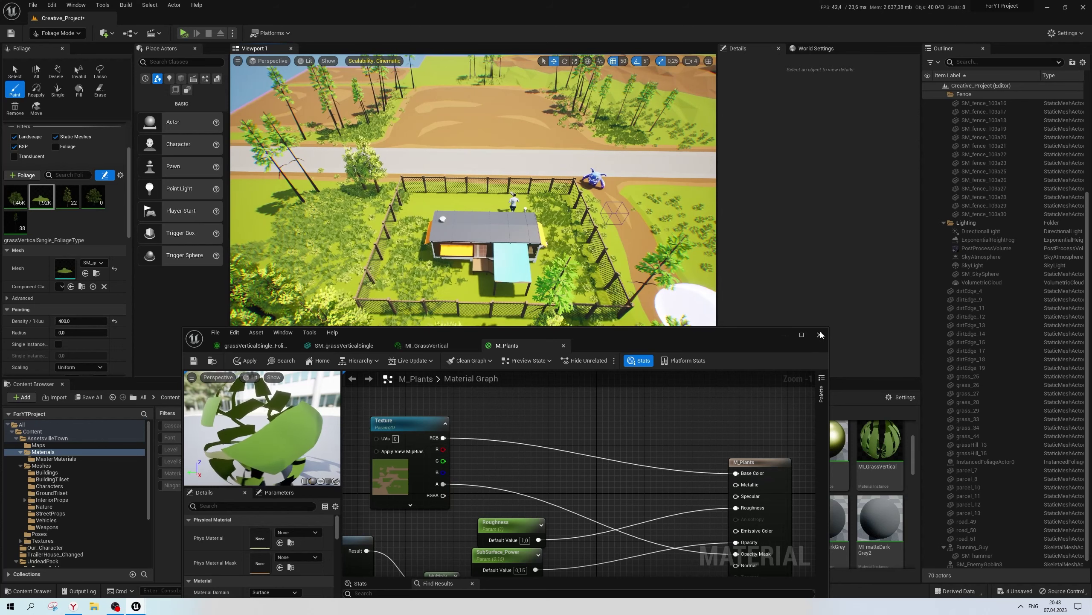
{"action": "left_click", "coordinate": [820, 334]}
{"action": "left_click", "coordinate": [579, 326]}
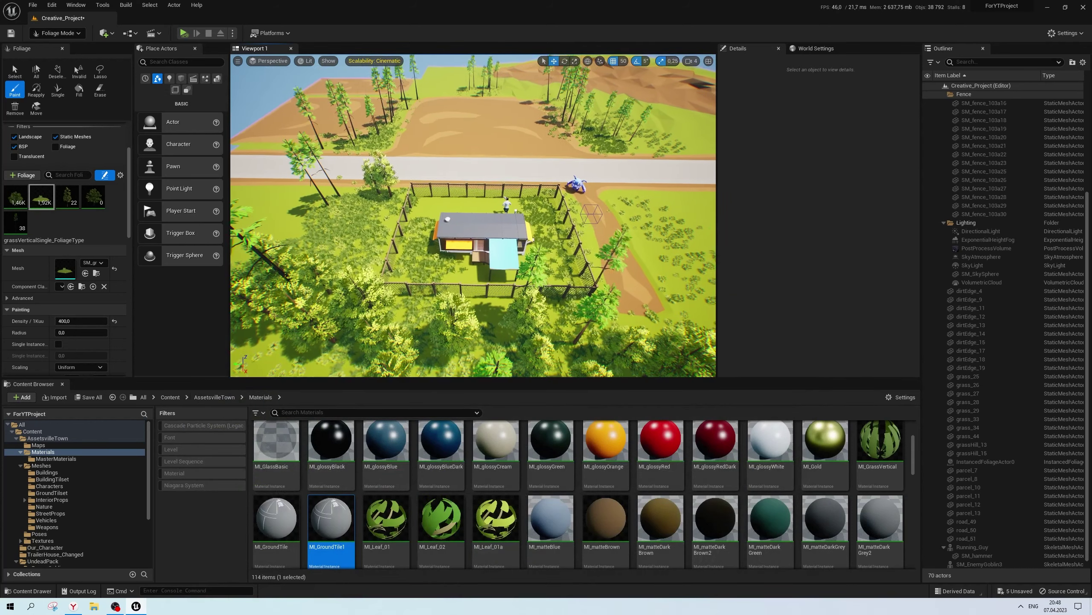
Leave foliage painting for selection mode with Shift+1 and save the level with Ctrl+S
{"action": "scroll", "coordinate": [473, 215], "scroll_direction": "down", "scroll_amount": 3}
{"action": "scroll", "coordinate": [473, 215], "scroll_direction": "up", "scroll_amount": 5}
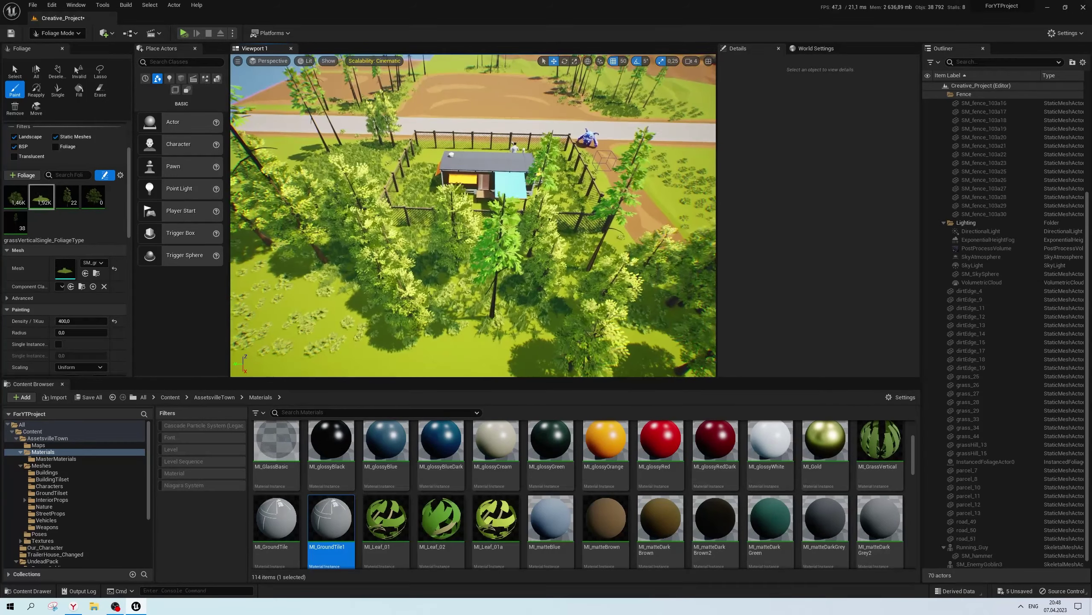
{"action": "scroll", "coordinate": [473, 215], "scroll_direction": "down", "scroll_amount": 3}
{"action": "scroll", "coordinate": [473, 216], "scroll_direction": "up", "scroll_amount": 3}
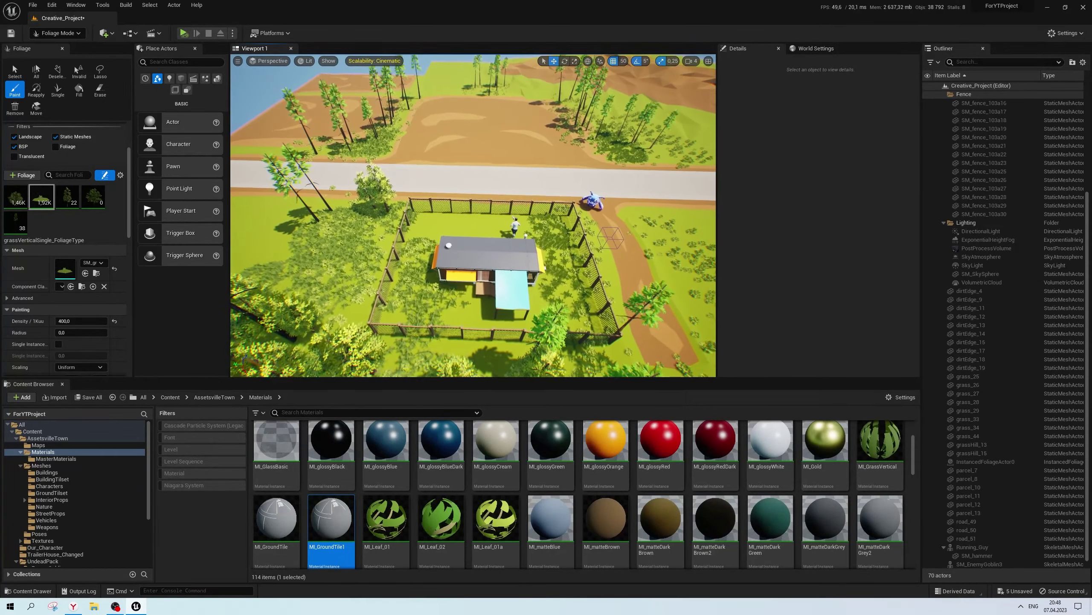
{"action": "scroll", "coordinate": [597, 244], "scroll_direction": "down", "scroll_amount": 2}
{"action": "scroll", "coordinate": [598, 241], "scroll_direction": "up", "scroll_amount": 2}
{"action": "scroll", "coordinate": [598, 237], "scroll_direction": "down", "scroll_amount": 2}
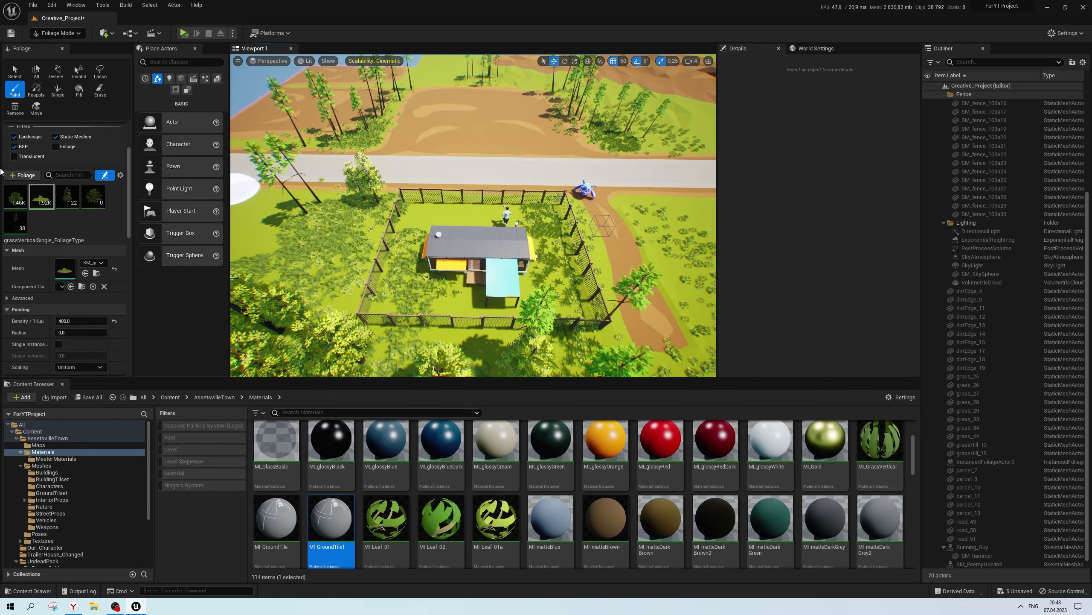
{"action": "key", "text": "shift+1"}
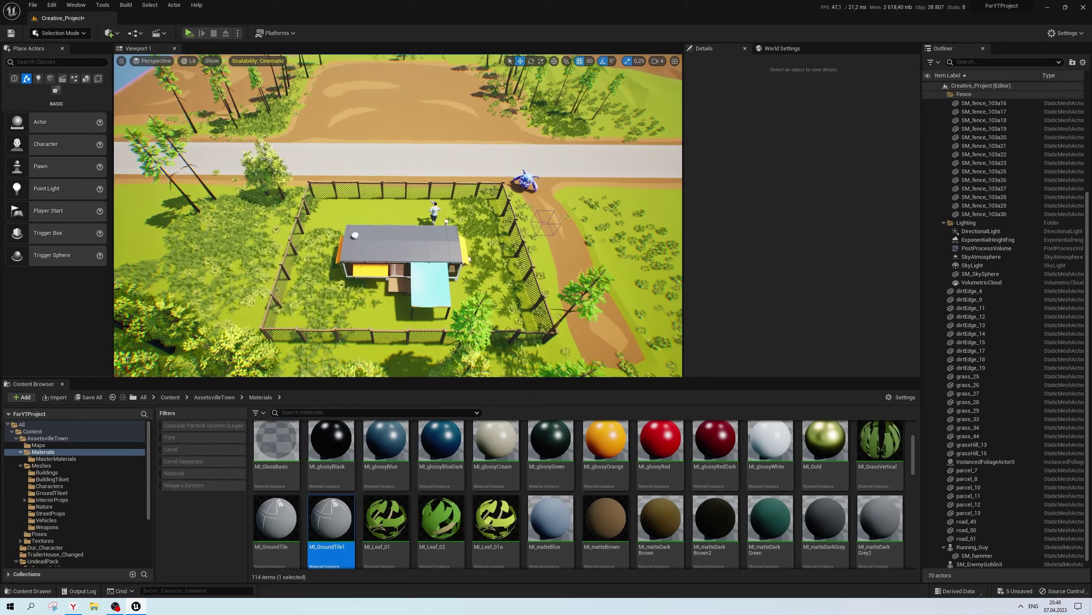
{"action": "scroll", "coordinate": [398, 215], "scroll_direction": "up", "scroll_amount": 5}
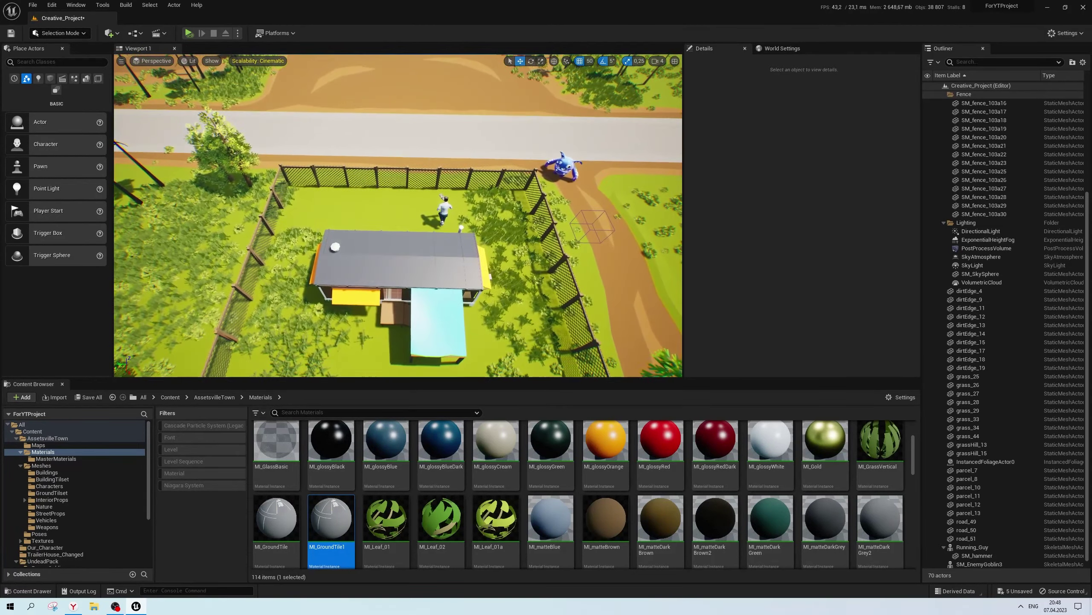
{"action": "scroll", "coordinate": [398, 215], "scroll_direction": "down", "scroll_amount": 3}
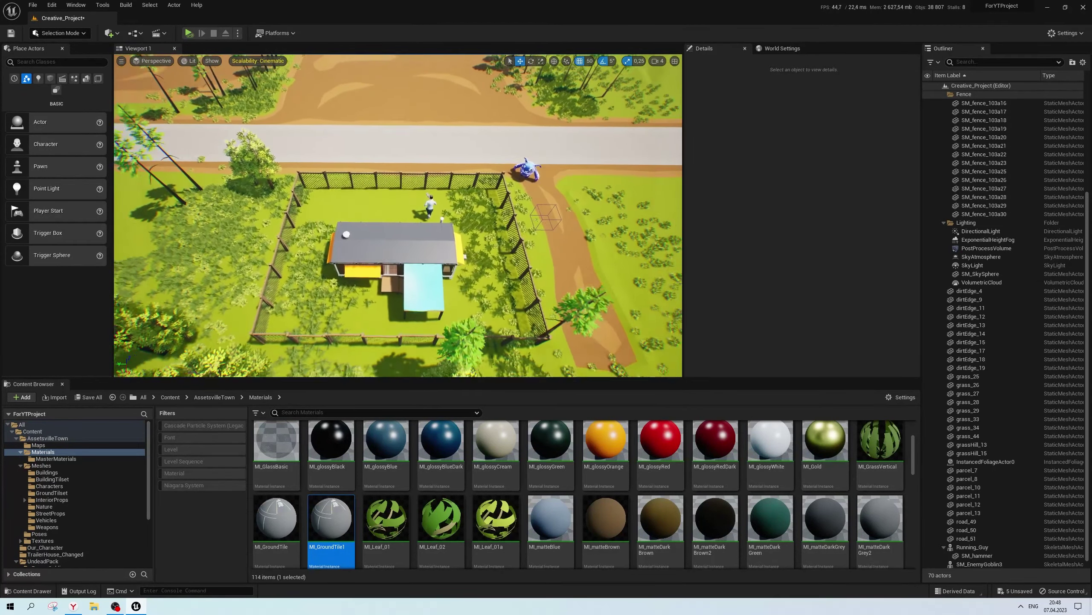
{"action": "scroll", "coordinate": [397, 215], "scroll_direction": "up", "scroll_amount": 2}
{"action": "scroll", "coordinate": [397, 215], "scroll_direction": "up", "scroll_amount": 3}
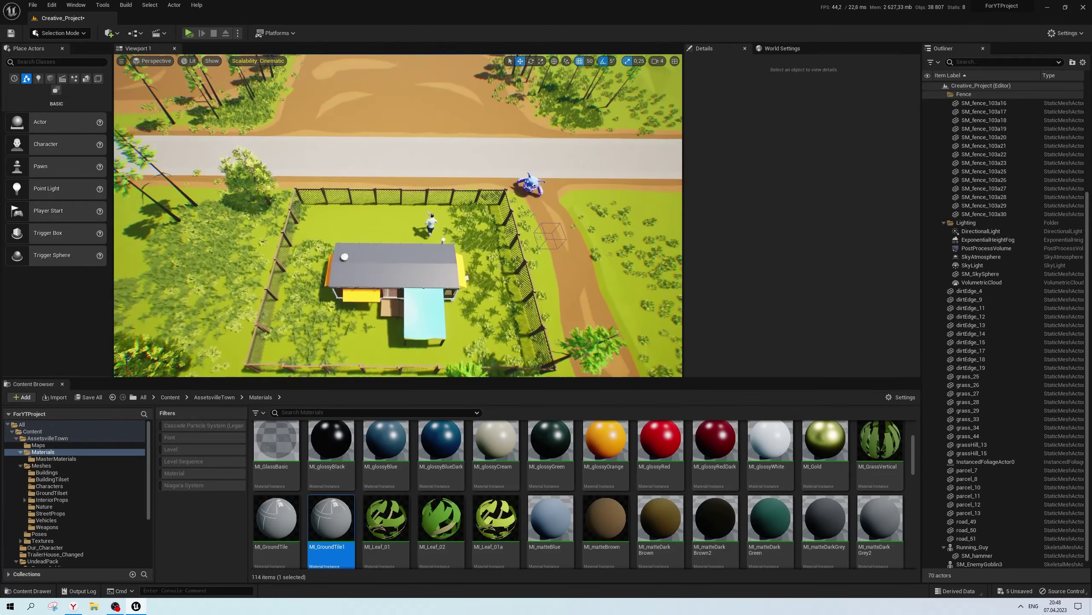
{"action": "scroll", "coordinate": [398, 215], "scroll_direction": "down", "scroll_amount": 3}
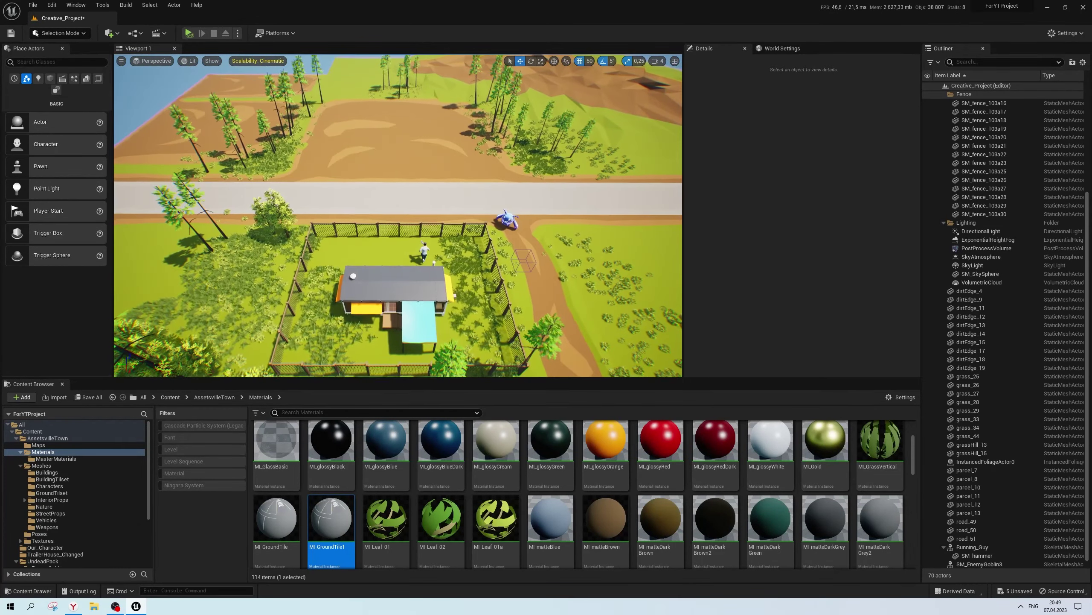
{"action": "key", "text": "ctrl+s"}
{"action": "scroll", "coordinate": [397, 215], "scroll_direction": "up", "scroll_amount": 3}
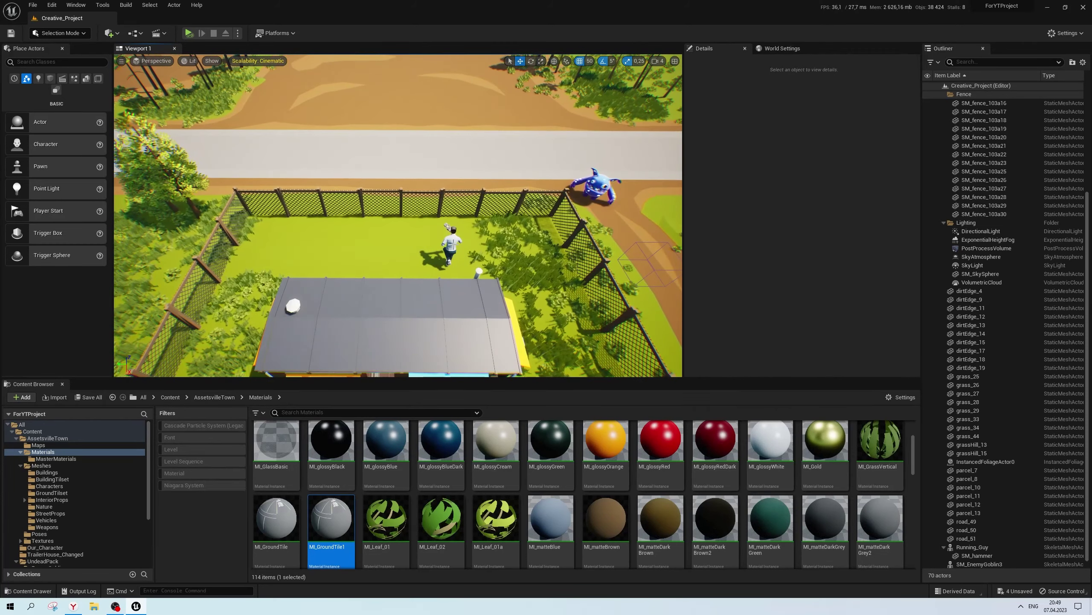
Select Running_Guy, find its Mat_peopleColors material in Our_Character, and open the Running_Guy skeletal mesh
{"action": "left_click", "coordinate": [451, 241]}
{"action": "right_click_drag", "start_coordinate": [450, 241], "coordinate": [388, 258]}
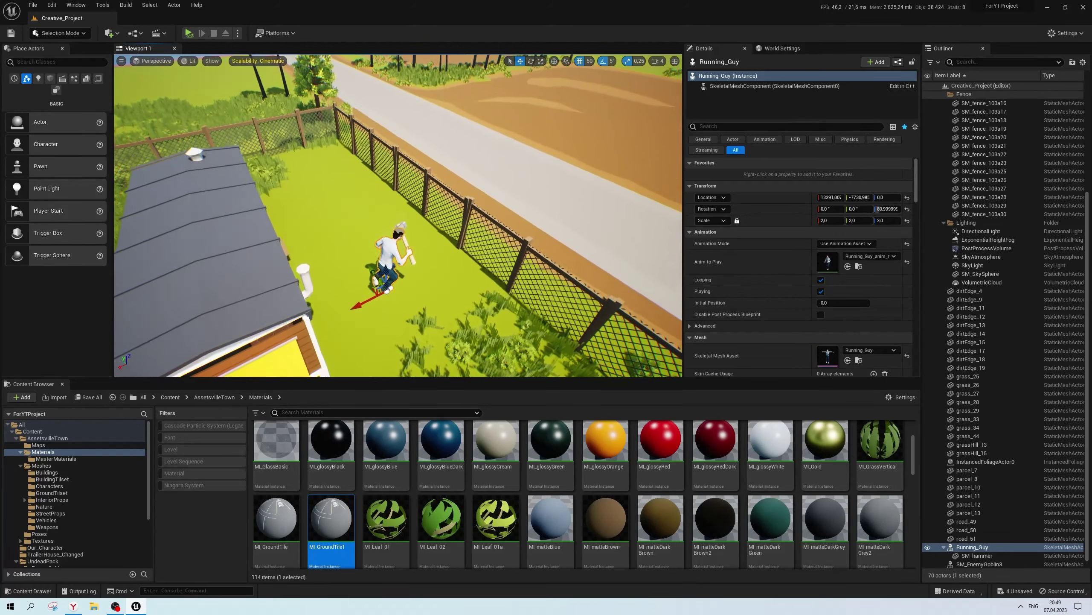
{"action": "scroll", "coordinate": [838, 319], "scroll_direction": "down", "scroll_amount": 5}
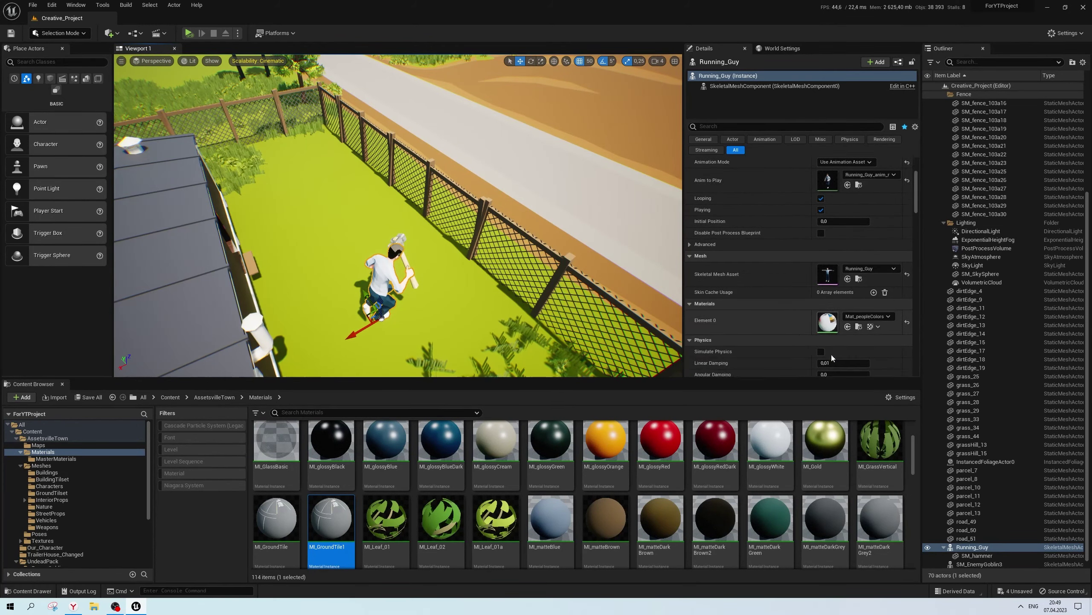
{"action": "left_click", "coordinate": [859, 299]}
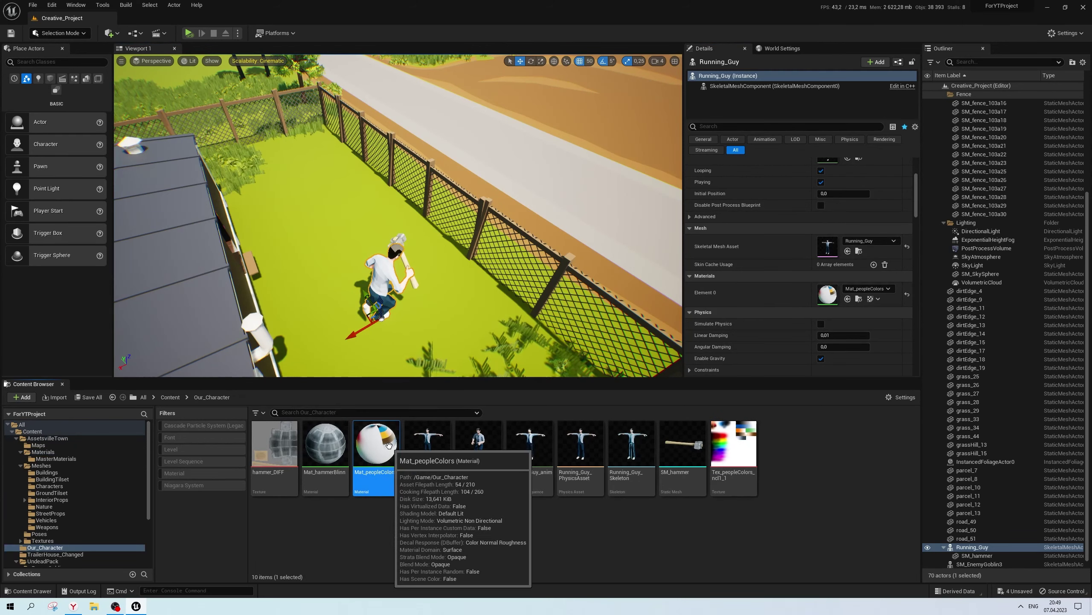
{"action": "left_click", "coordinate": [733, 443]}
{"action": "left_click", "coordinate": [394, 454]}
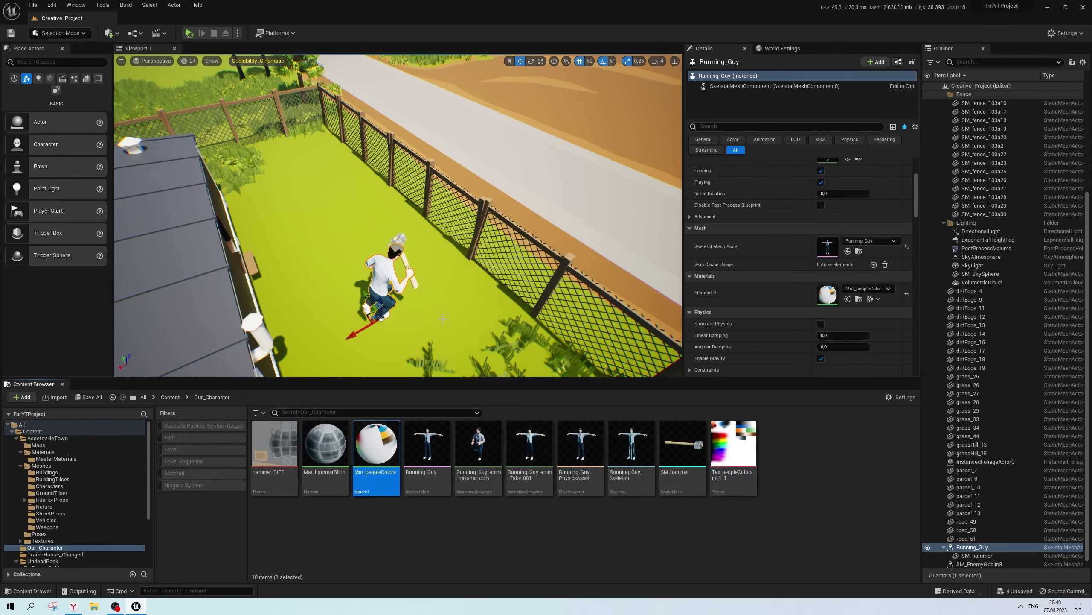
{"action": "right_click_drag", "start_coordinate": [397, 216], "coordinate": [398, 215]}
{"action": "right_click_drag", "start_coordinate": [437, 337], "coordinate": [437, 337]}
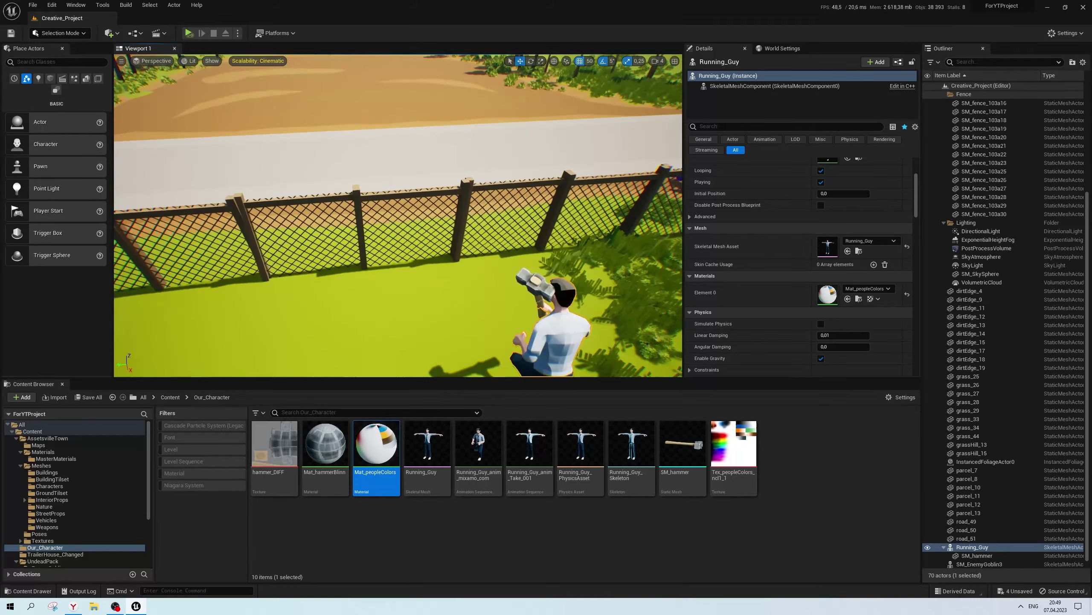
{"action": "left_click", "coordinate": [427, 445]}
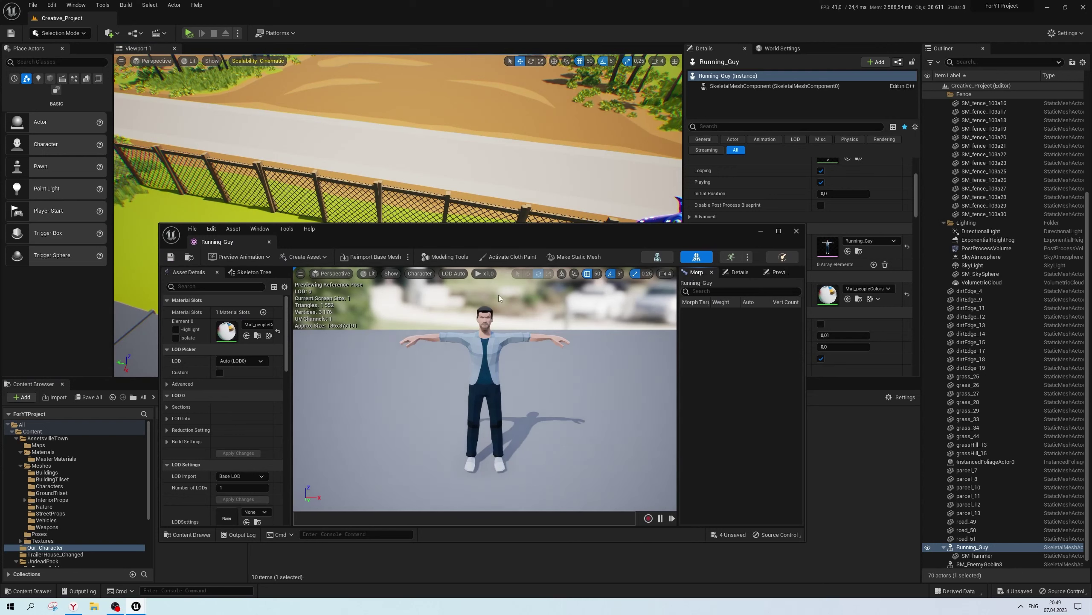
Toggle Modeling Tools on the Running_Guy mesh, then close its mesh editor
{"action": "left_click", "coordinate": [445, 257]}
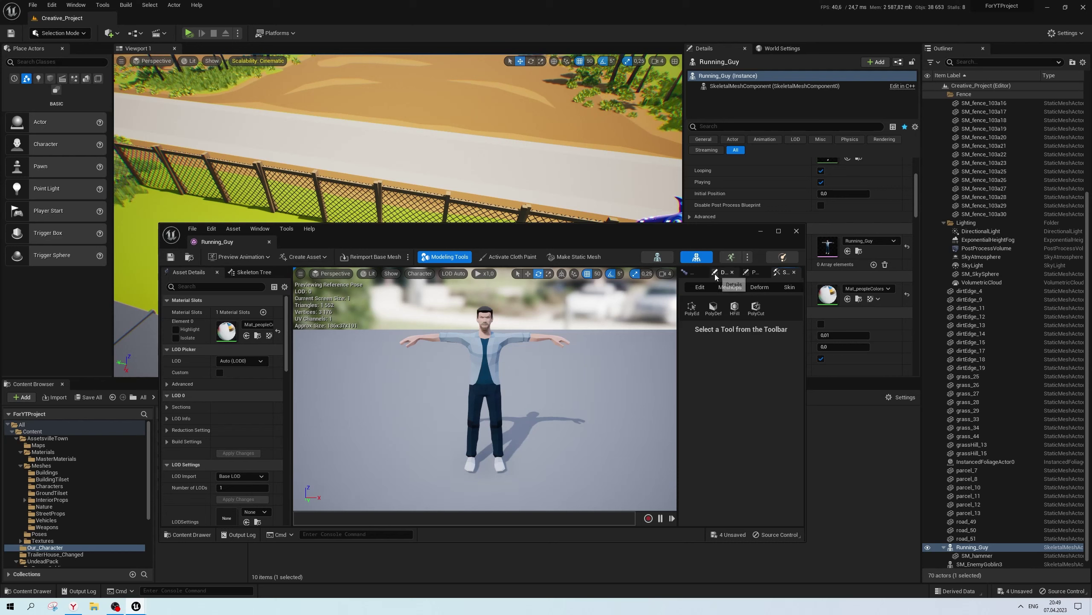
{"action": "left_click", "coordinate": [685, 278]}
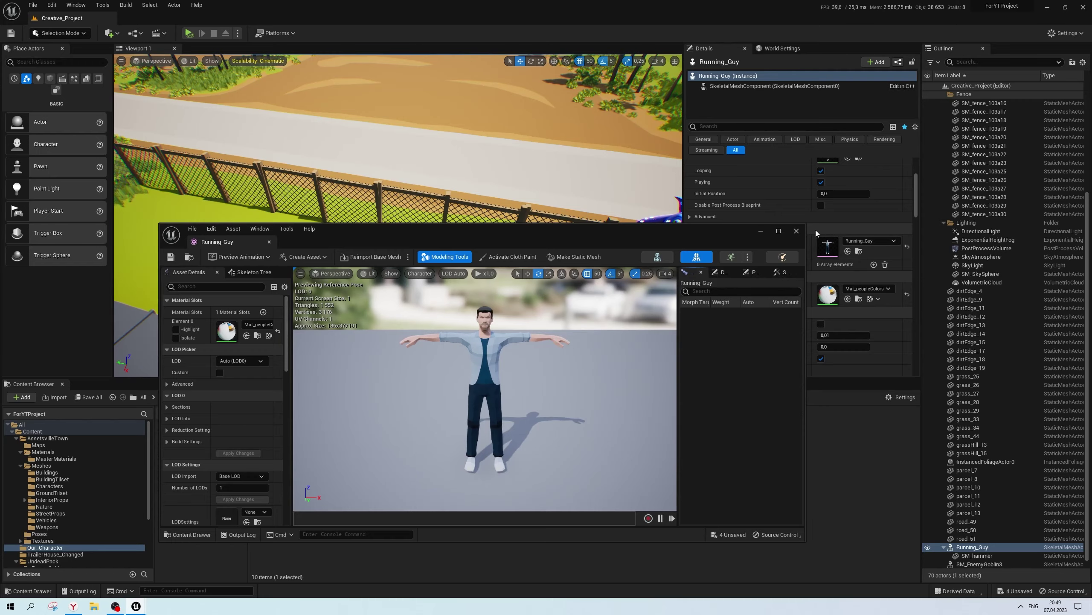
{"action": "left_click", "coordinate": [796, 231]}
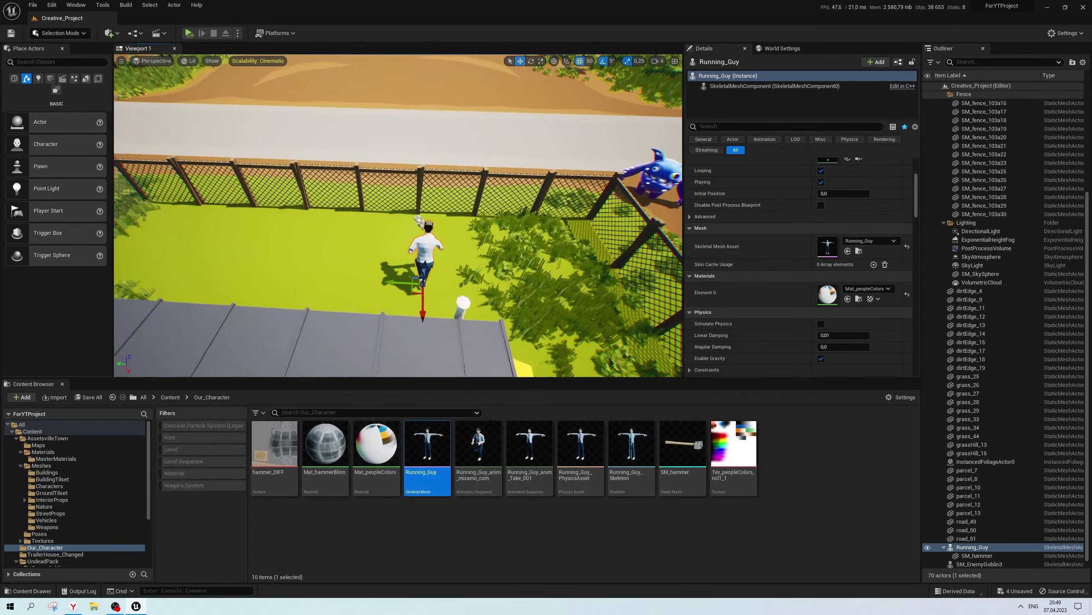
{"action": "mouse_move", "coordinate": [456, 275]}
{"action": "left_mouse_down", "text": "alt"}
{"action": "mouse_move", "coordinate": [516, 258]}
{"action": "mouse_move", "coordinate": [379, 267]}
{"action": "left_mouse_up", "text": "alt"}
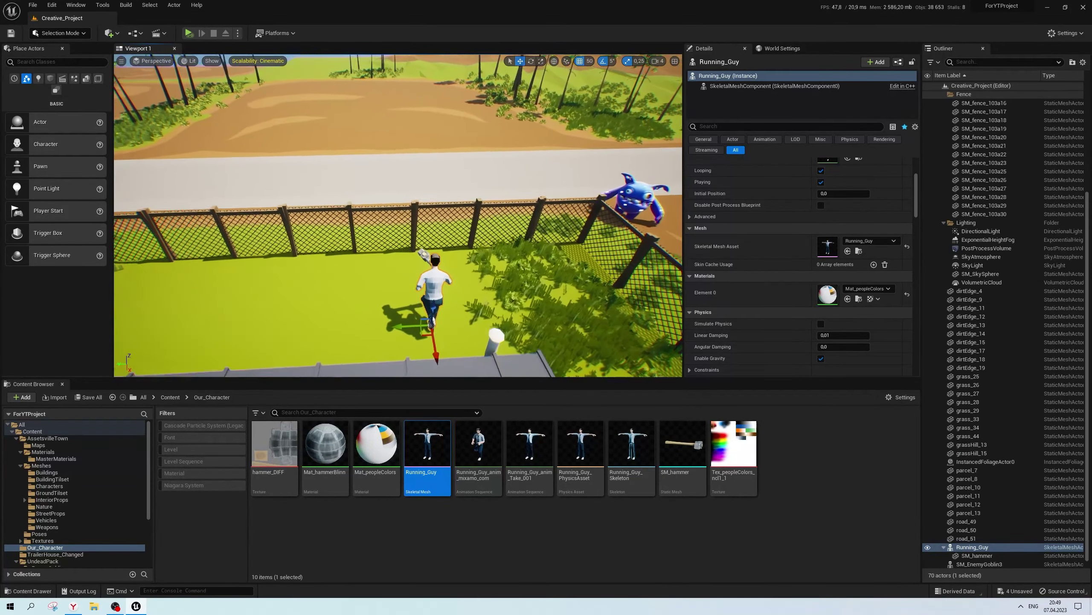
{"action": "left_click_drag", "start_coordinate": [418, 324], "coordinate": [443, 370], "text": "alt"}
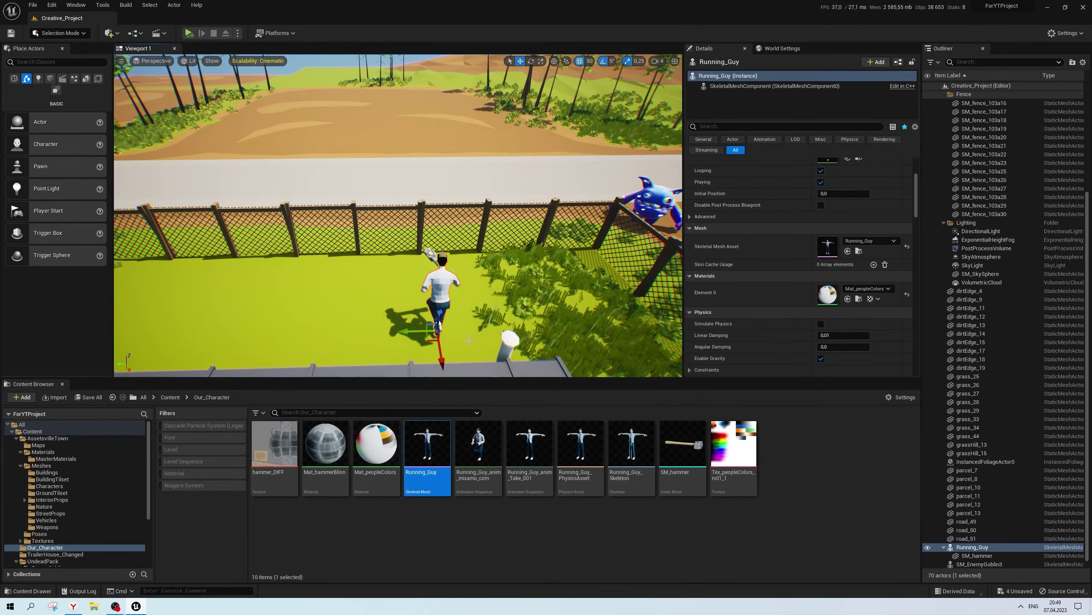
View the Mat_peopleColors material graph, close it, and select the Tex_peopleColors texture
{"action": "double_click", "coordinate": [397, 444]}
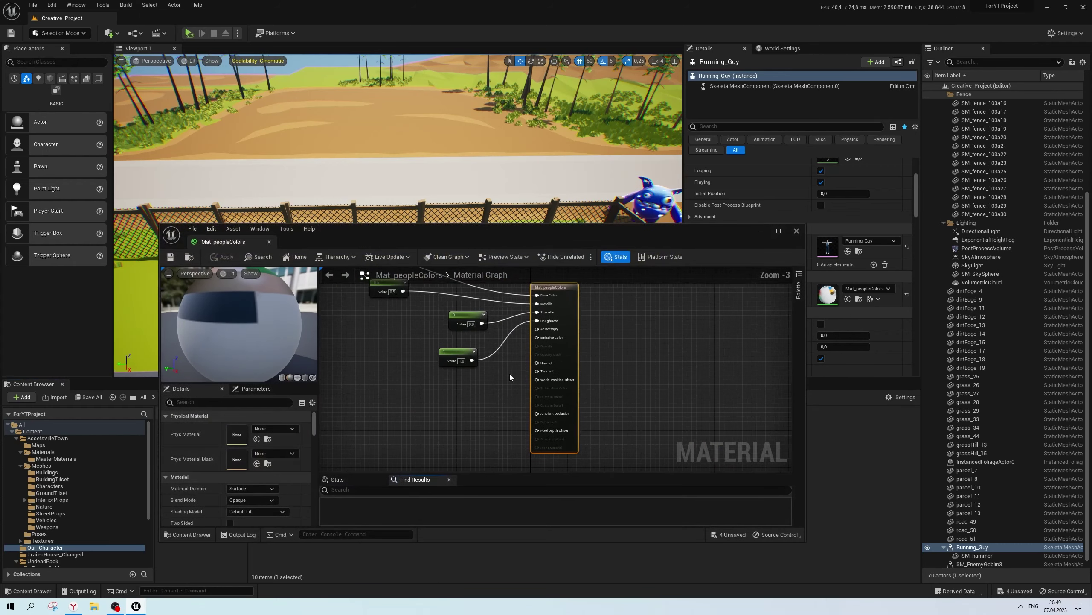
{"action": "left_click_drag", "start_coordinate": [514, 238], "coordinate": [455, 381]}
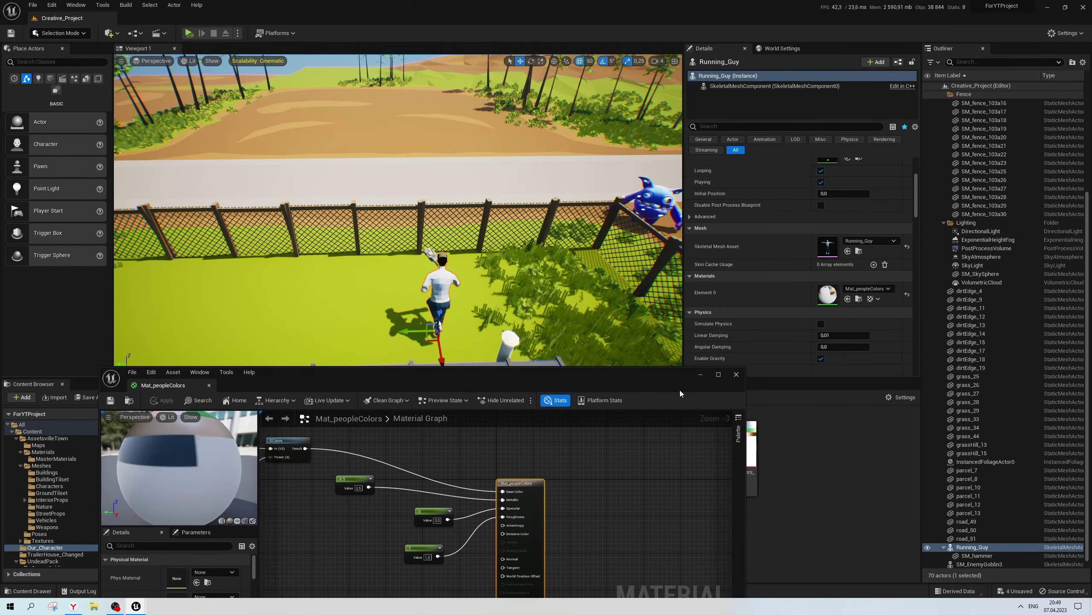
{"action": "left_click", "coordinate": [736, 374]}
{"action": "left_click", "coordinate": [747, 460]}
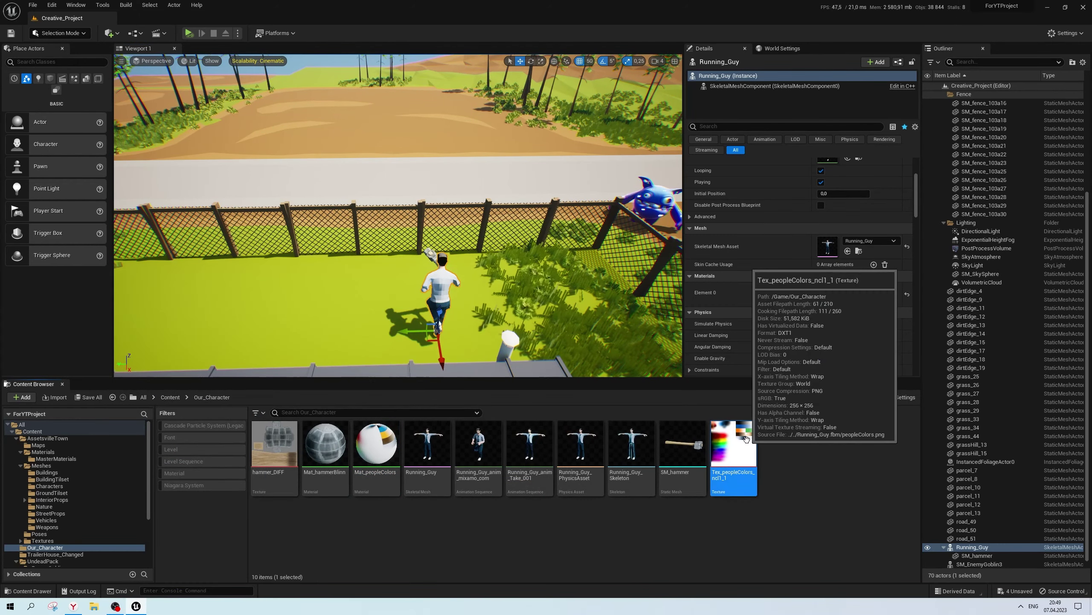
Export Tex_peopleColors_ncl1_1 as a PNG into ForYTProject and bring up File Explorer
{"action": "right_click", "coordinate": [747, 460]}
{"action": "mouse_move", "coordinate": [798, 315]}
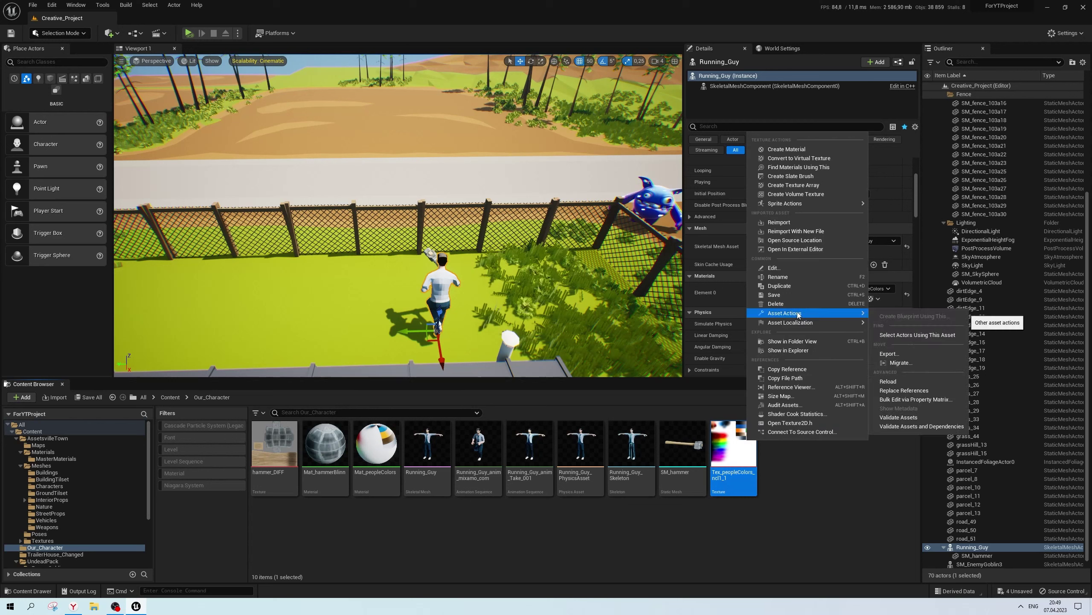
{"action": "left_click", "coordinate": [899, 354]}
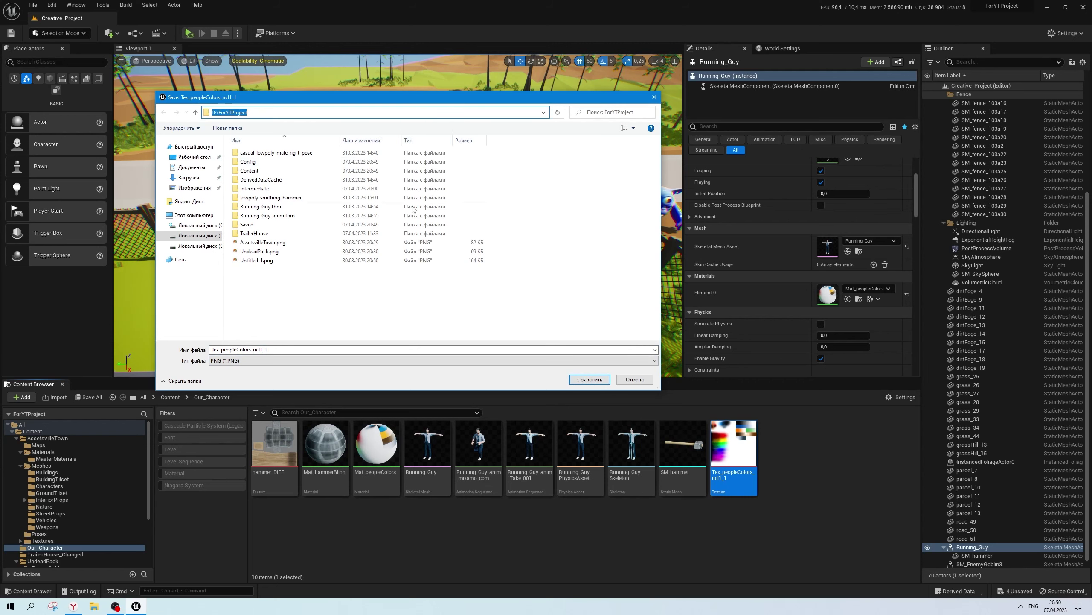
{"action": "left_click", "coordinate": [588, 379]}
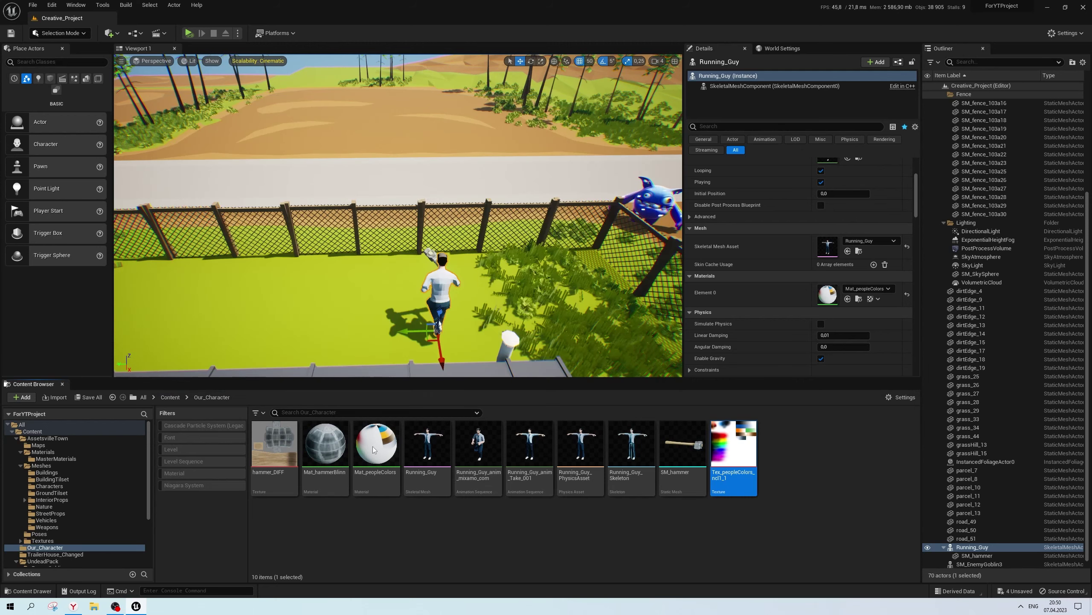
{"action": "left_click", "coordinate": [95, 606]}
{"action": "type", "text": "D:\\ForYTProject"}
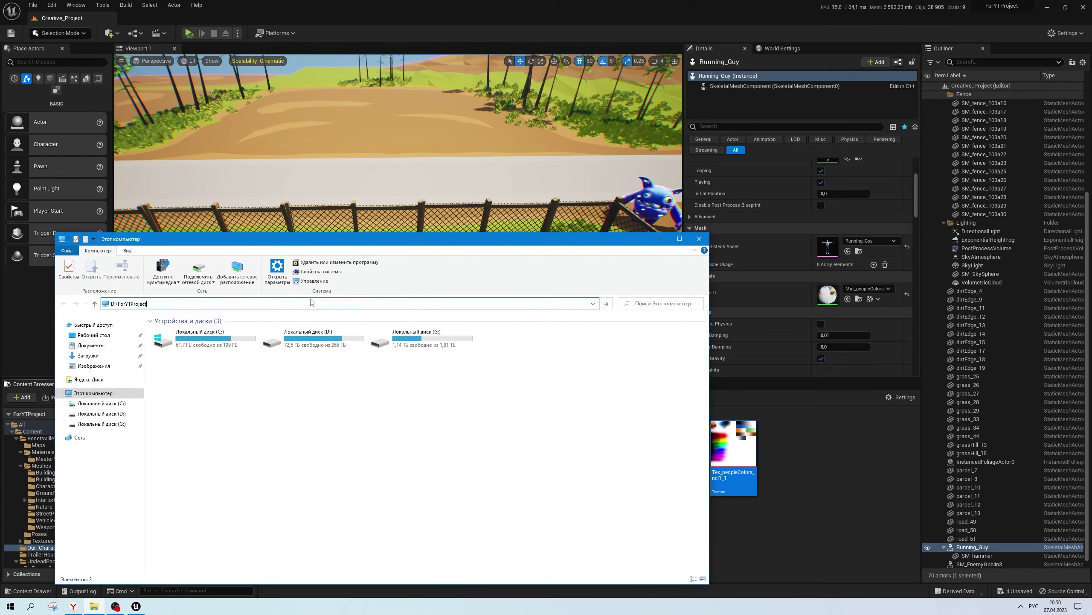
Open Tex_peopleColors_ncl1_1.PNG from D:\ForYTProject in Adobe Photoshop 2021, then return to Unreal
{"action": "key", "text": "Return"}
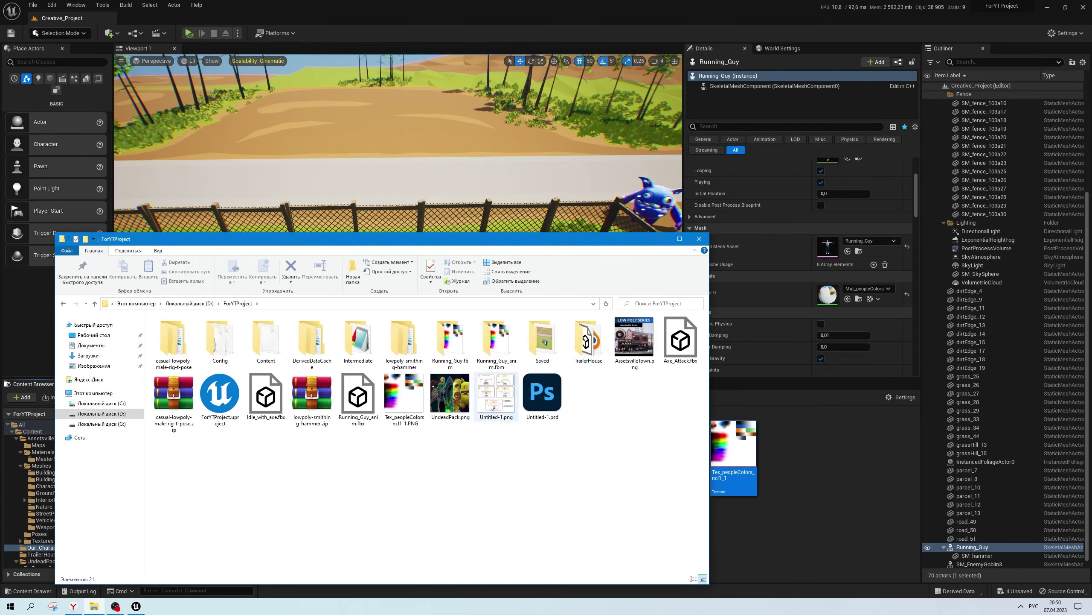
{"action": "left_click", "coordinate": [492, 406]}
{"action": "right_click", "coordinate": [399, 394]}
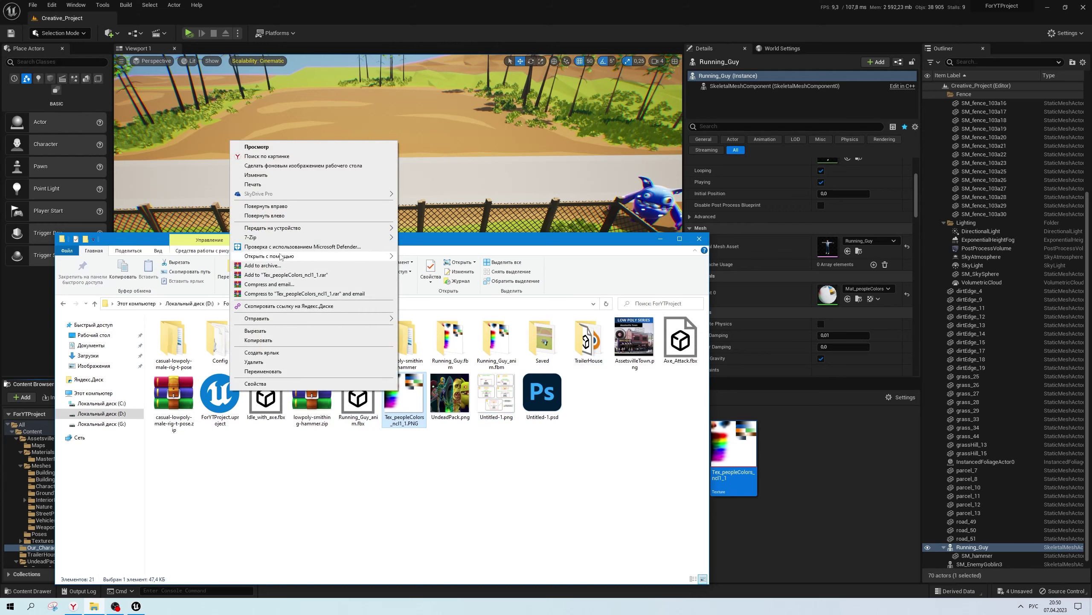
{"action": "mouse_move", "coordinate": [281, 256]}
{"action": "left_click", "coordinate": [432, 267]}
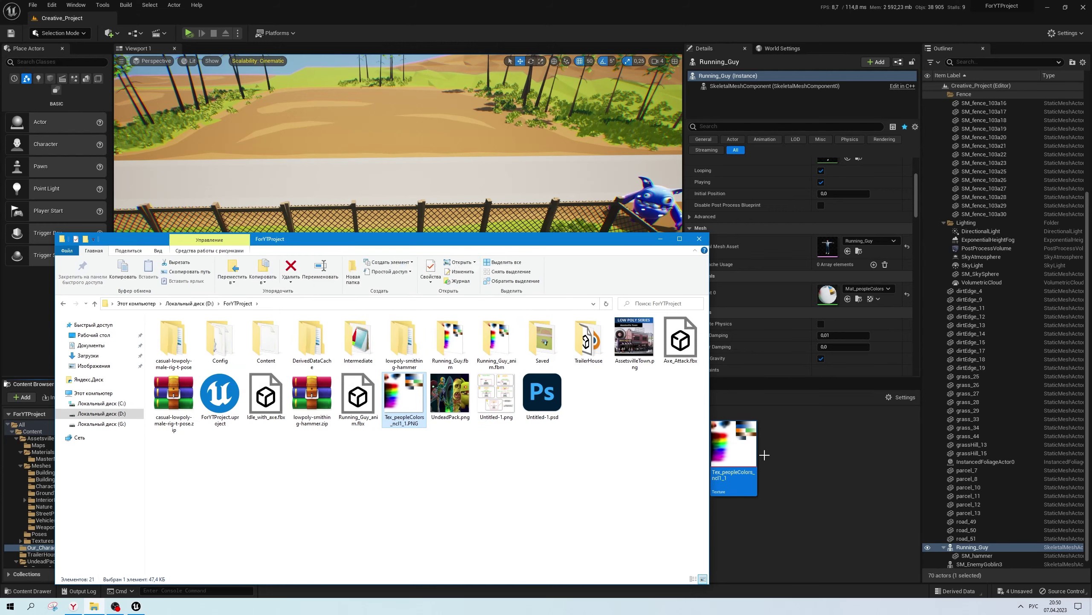
{"action": "left_click", "coordinate": [823, 458]}
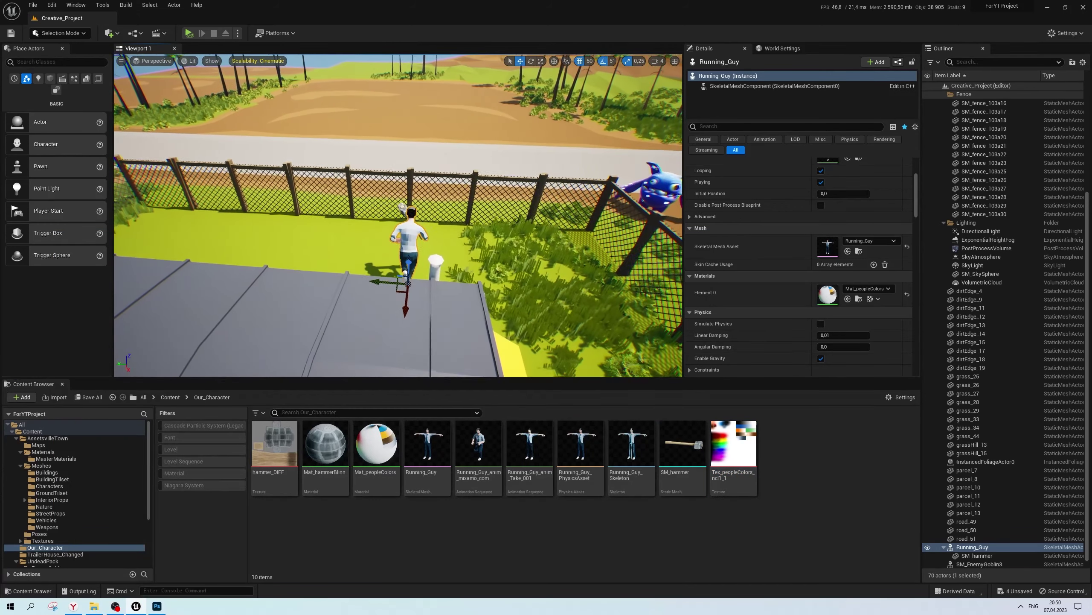
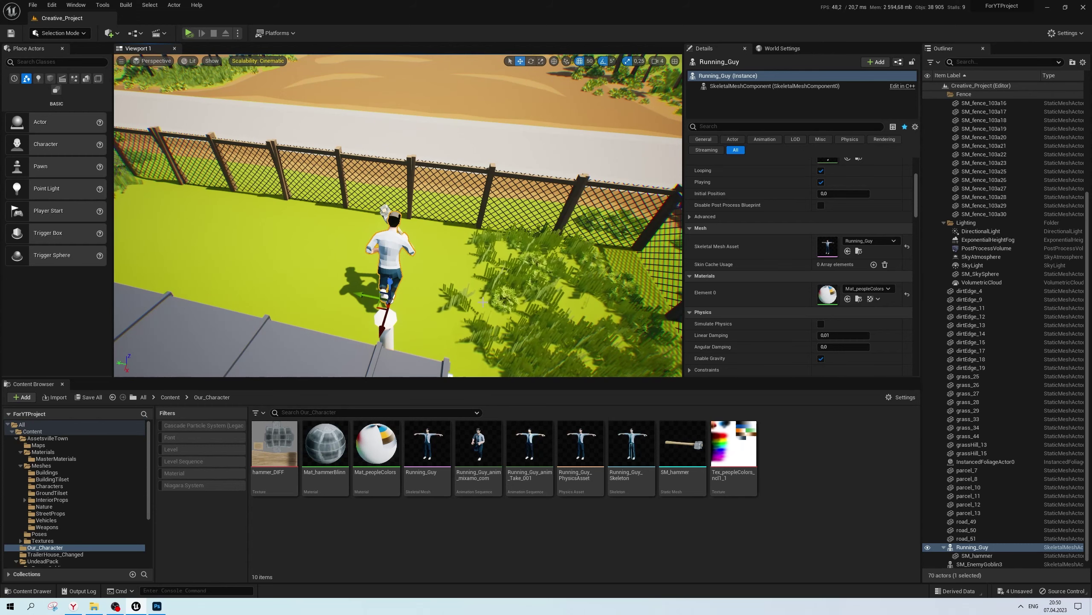
Switch from Unreal Editor to Photoshop, where Tex_peopleColors is open
{"action": "key", "text": "alt+Tab"}
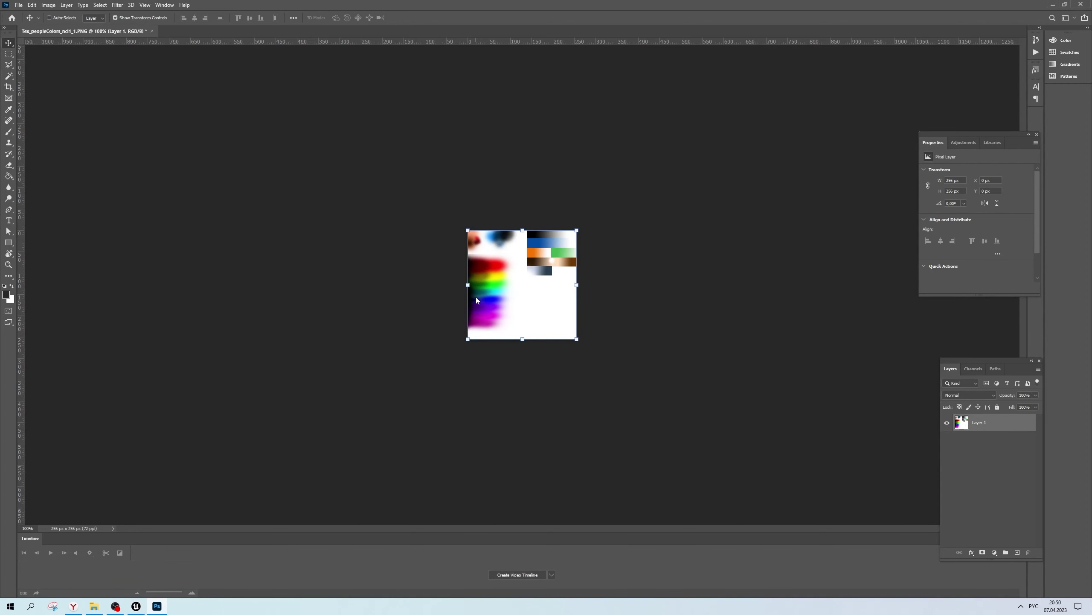
Paint orange over the blue-grey swatch with a size-40 brush
{"action": "key", "text": "b"}
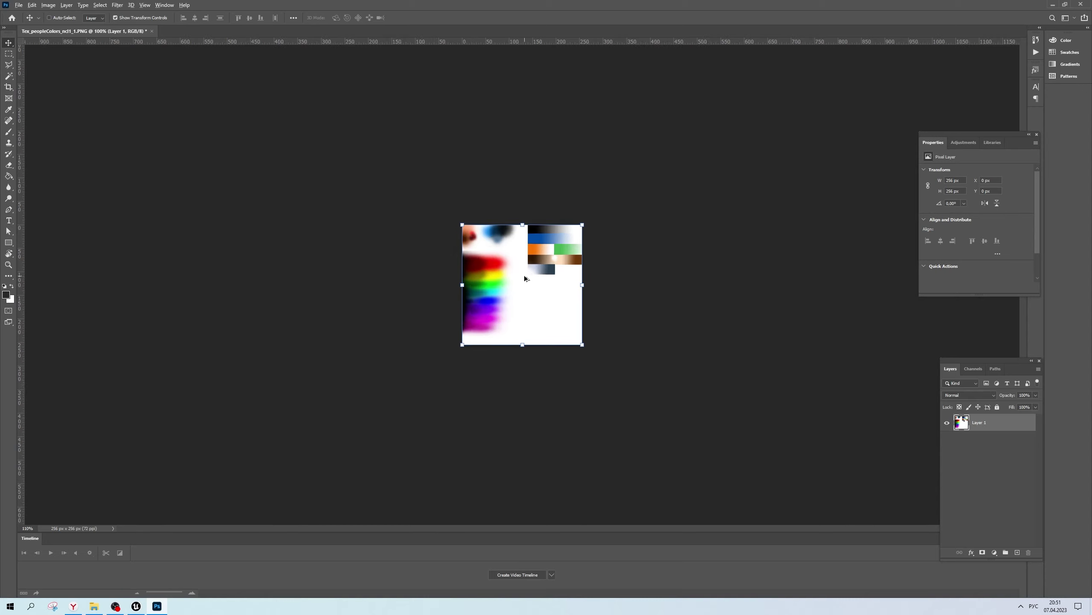
{"action": "key", "text": "ctrl+0"}
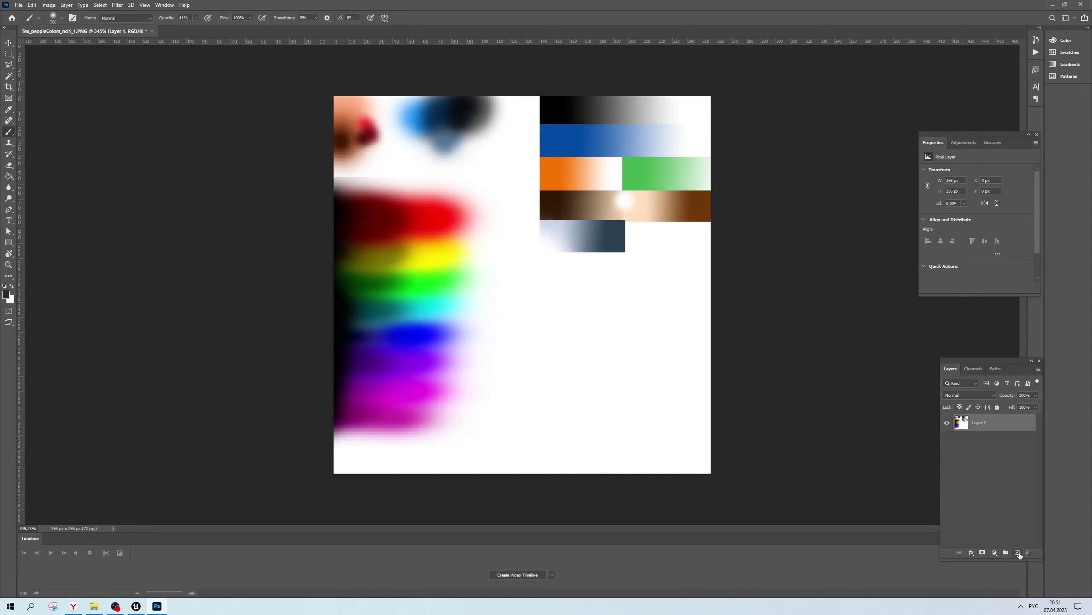
{"action": "right_click", "coordinate": [436, 238]}
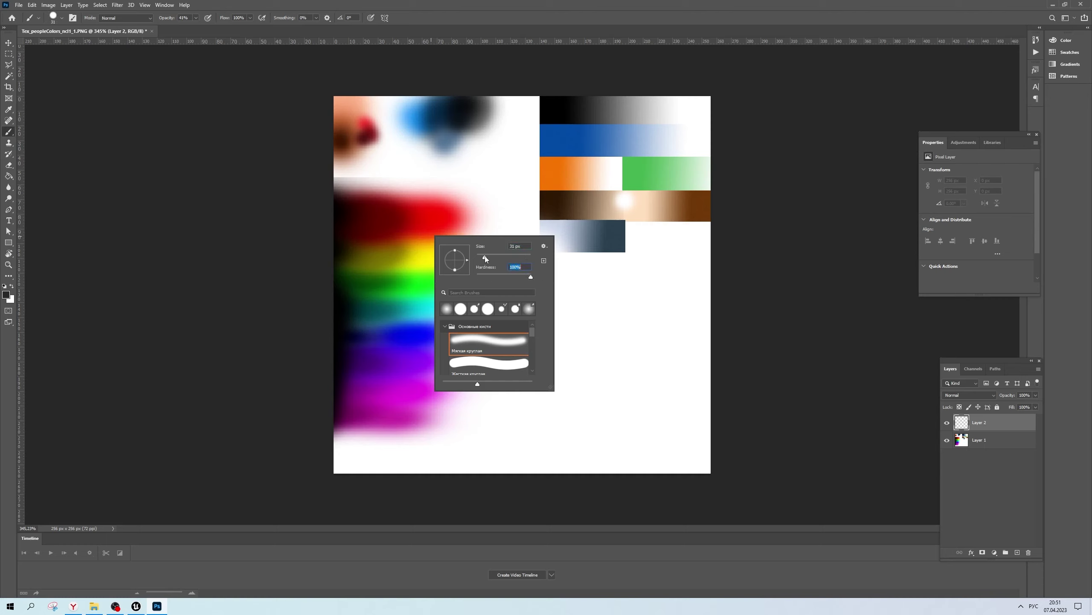
{"action": "key", "text": "Escape"}
{"action": "right_click_drag", "start_coordinate": [406, 244], "coordinate": [409, 239], "text": "alt+shift"}
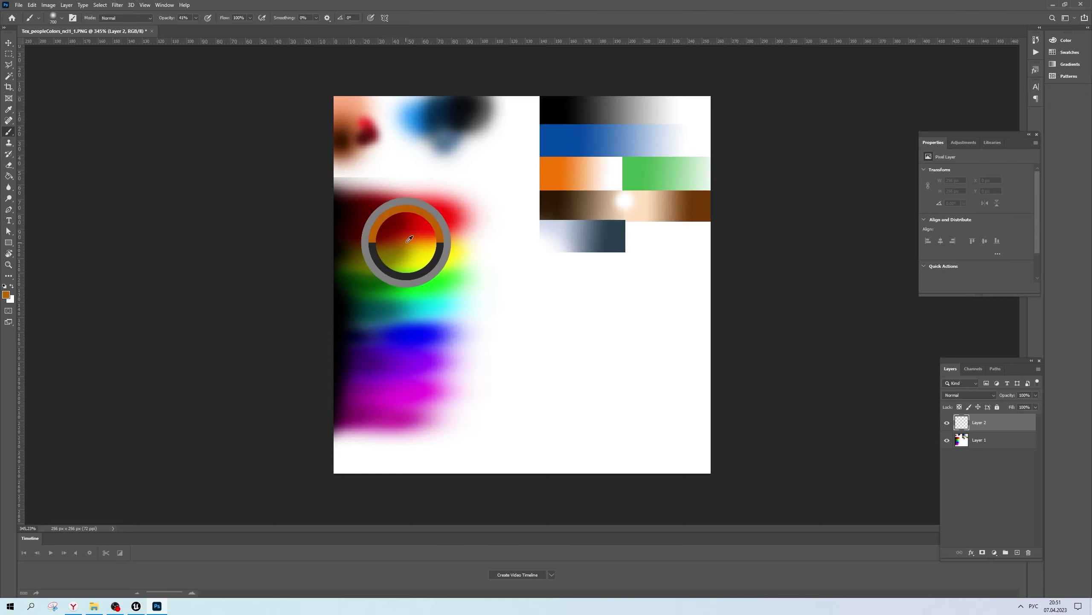
{"action": "right_click", "coordinate": [551, 242]}
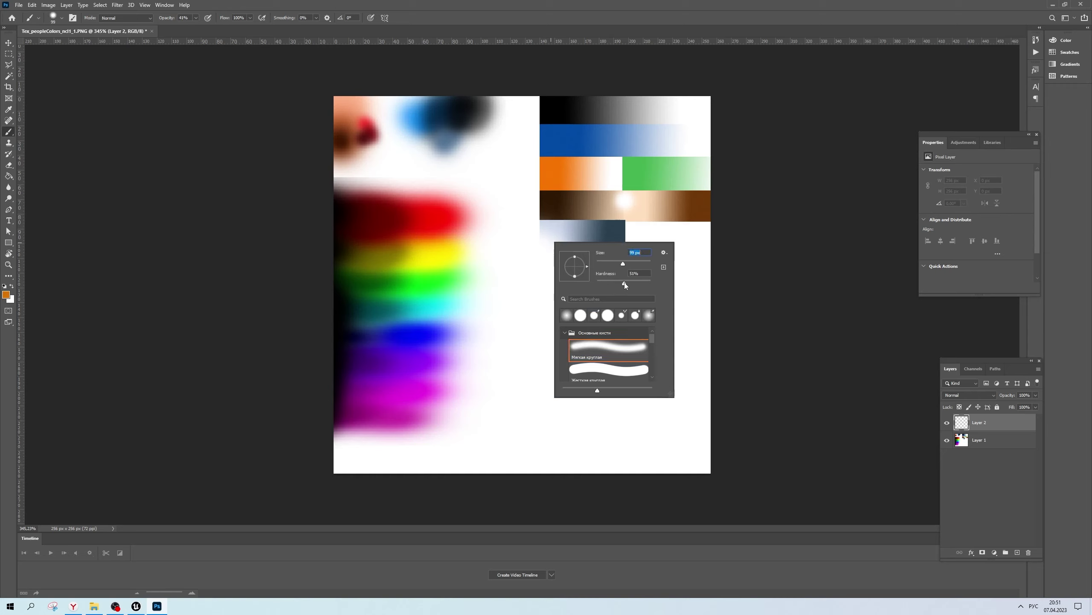
{"action": "left_click", "coordinate": [606, 262]}
{"action": "mouse_move", "coordinate": [518, 250]}
{"action": "left_mouse_down"}
{"action": "mouse_move", "coordinate": [611, 254]}
{"action": "mouse_move", "coordinate": [541, 246]}
{"action": "left_mouse_up"}
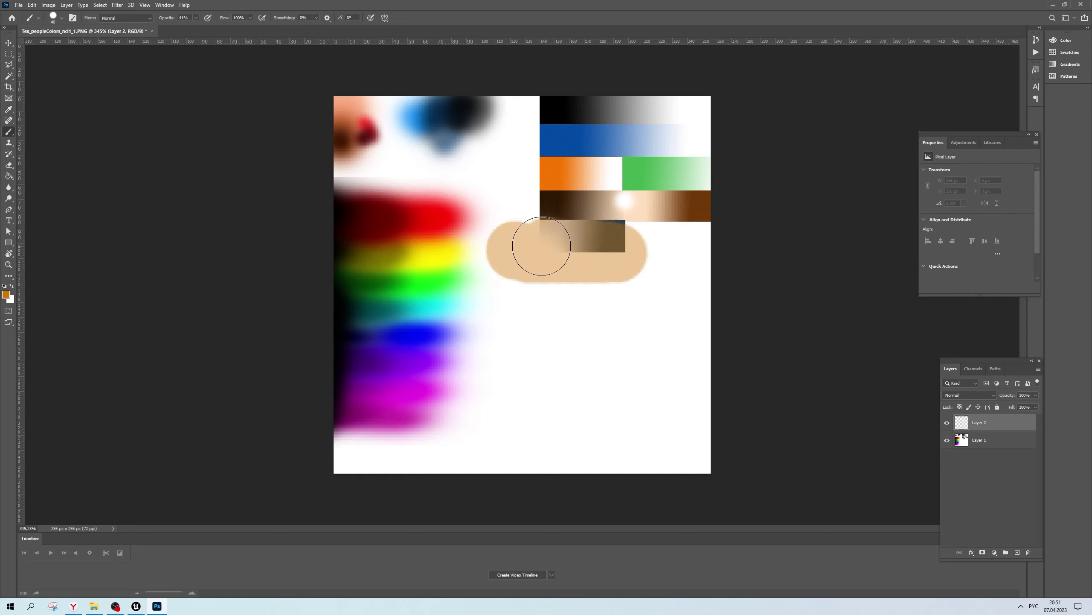
{"action": "left_click_drag", "start_coordinate": [610, 236], "coordinate": [599, 248]}
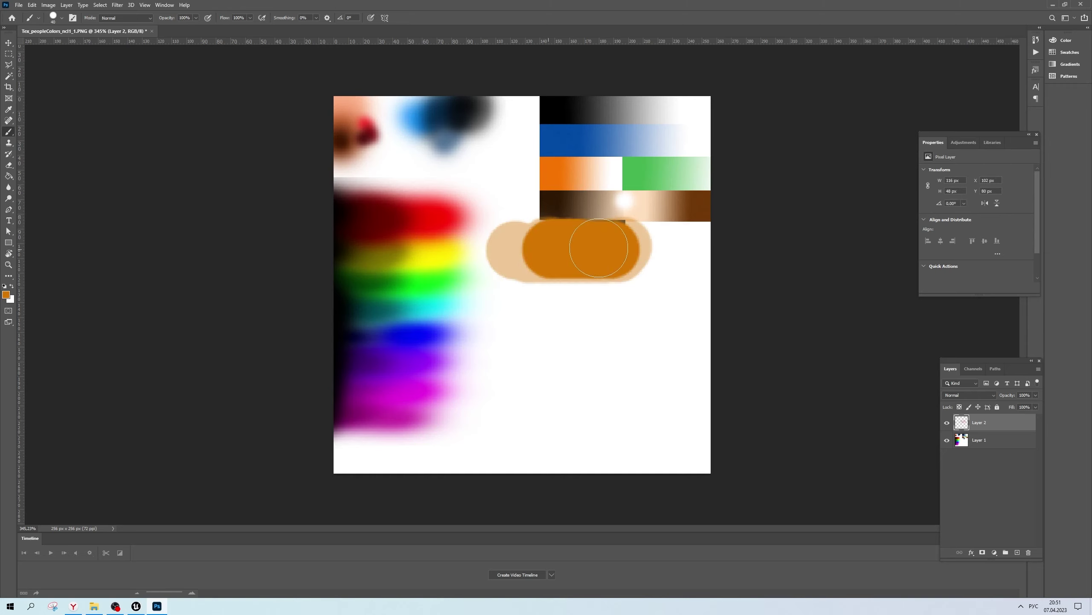
Set the paint layer to Color blending and launch the rigged character in Blender
{"action": "left_click", "coordinate": [968, 395]}
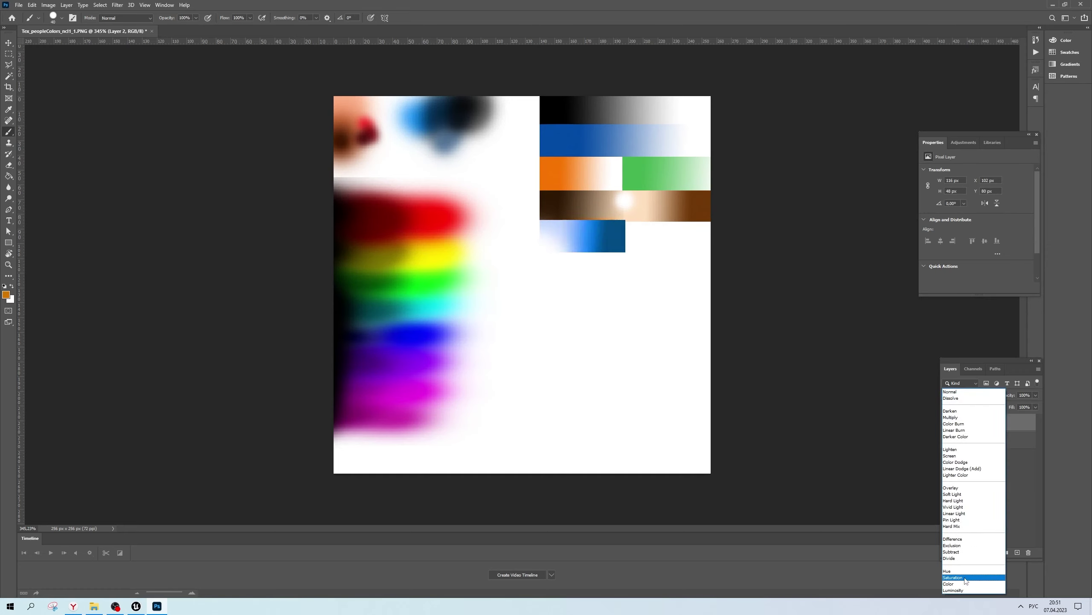
{"action": "left_click", "coordinate": [963, 584]}
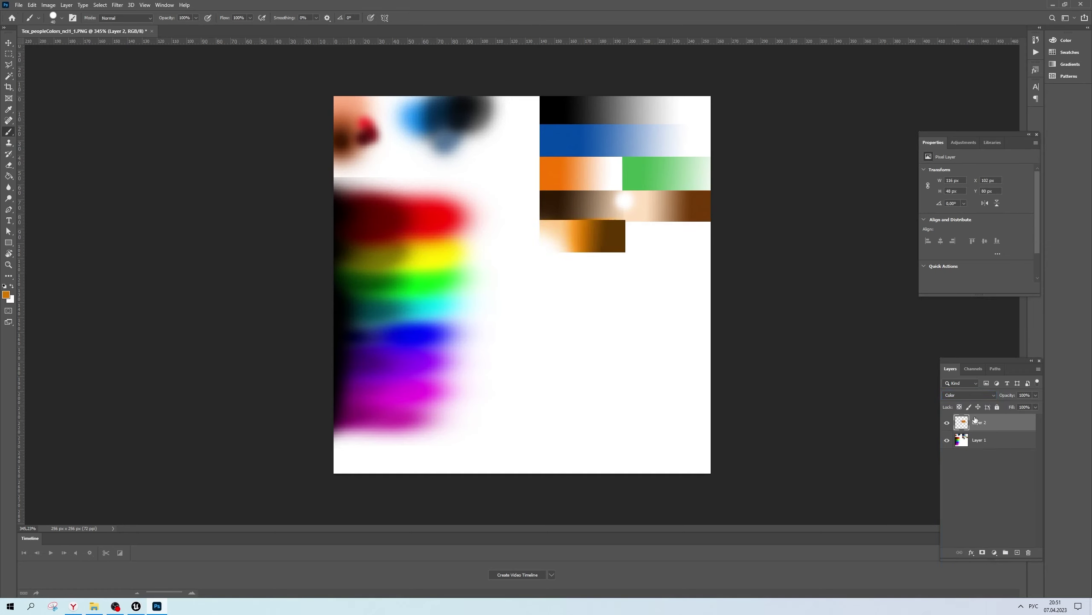
{"action": "left_click", "coordinate": [968, 395]}
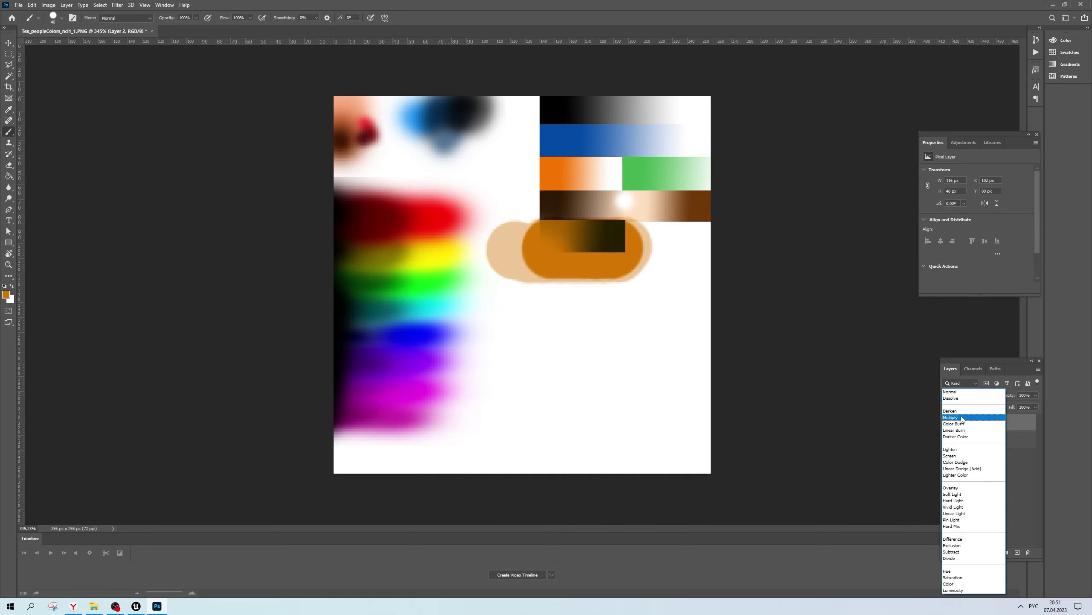
{"action": "left_click", "coordinate": [970, 585]}
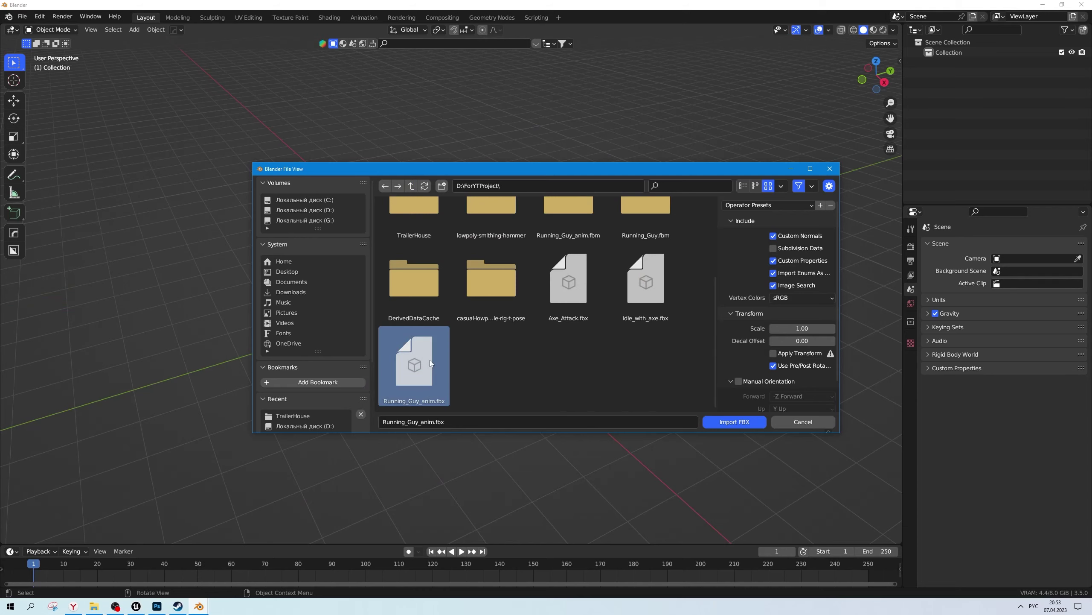
{"action": "double_click", "coordinate": [430, 360]}
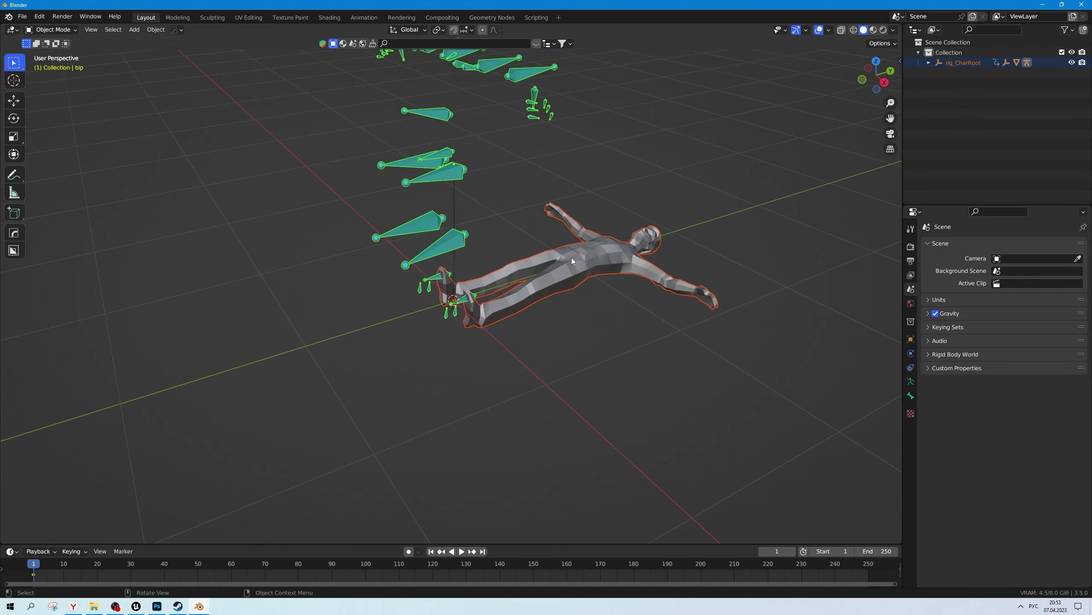
Select the lpMaleG mesh and view it with materials from the front
{"action": "left_click", "coordinate": [572, 257]}
{"action": "key", "text": "KP_Decimal"}
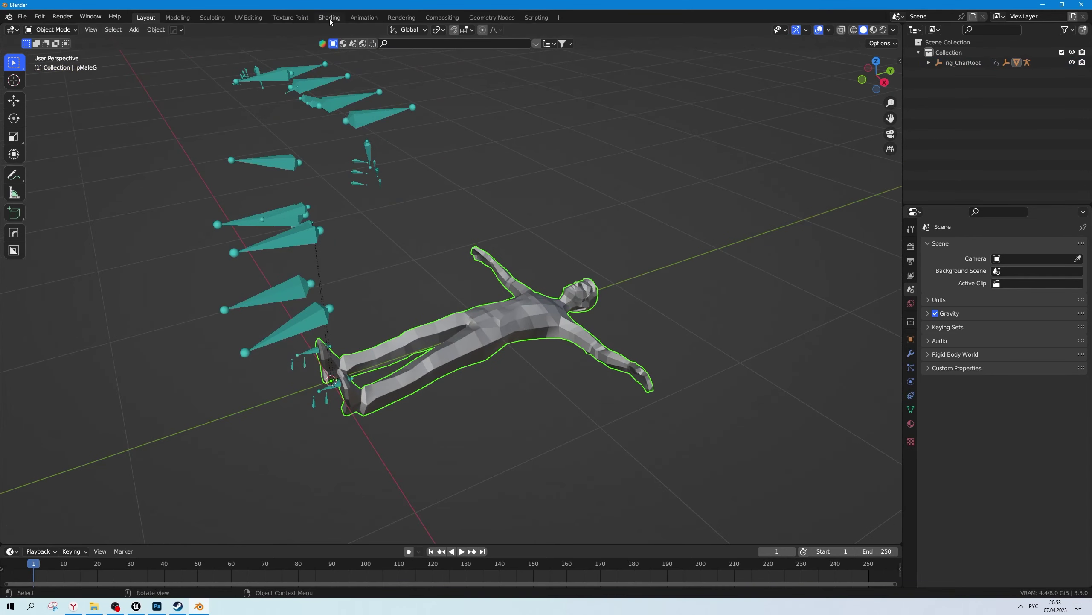
{"action": "left_click", "coordinate": [330, 18]}
{"action": "scroll", "coordinate": [549, 205], "scroll_direction": "up", "scroll_amount": 5}
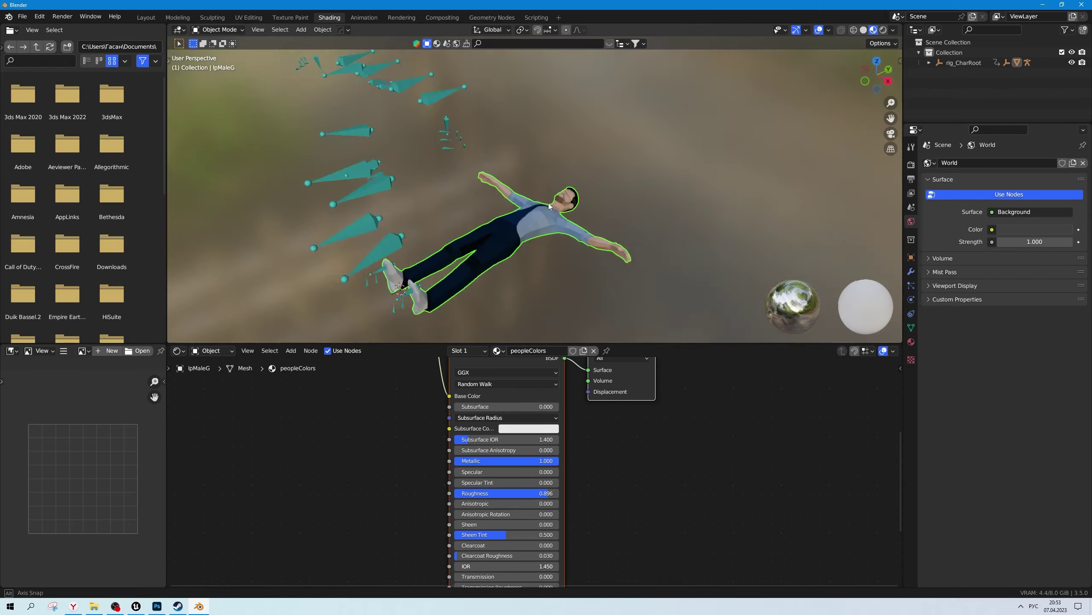
{"action": "middle_click_drag", "start_coordinate": [549, 206], "coordinate": [611, 245]}
Switch to UV Editing and frame the character, toggling X-ray and overlays
{"action": "left_click", "coordinate": [249, 15]}
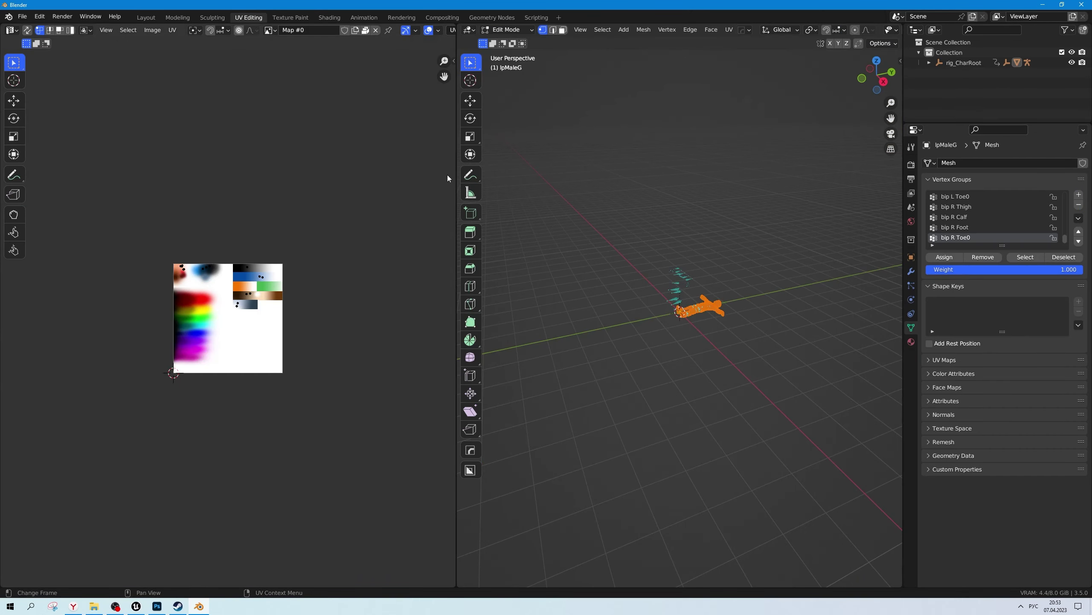
{"action": "scroll", "coordinate": [695, 305], "scroll_direction": "up", "scroll_amount": 4}
{"action": "middle_click_drag", "start_coordinate": [731, 319], "coordinate": [679, 304]}
{"action": "scroll", "coordinate": [680, 305], "scroll_direction": "up", "scroll_amount": 1}
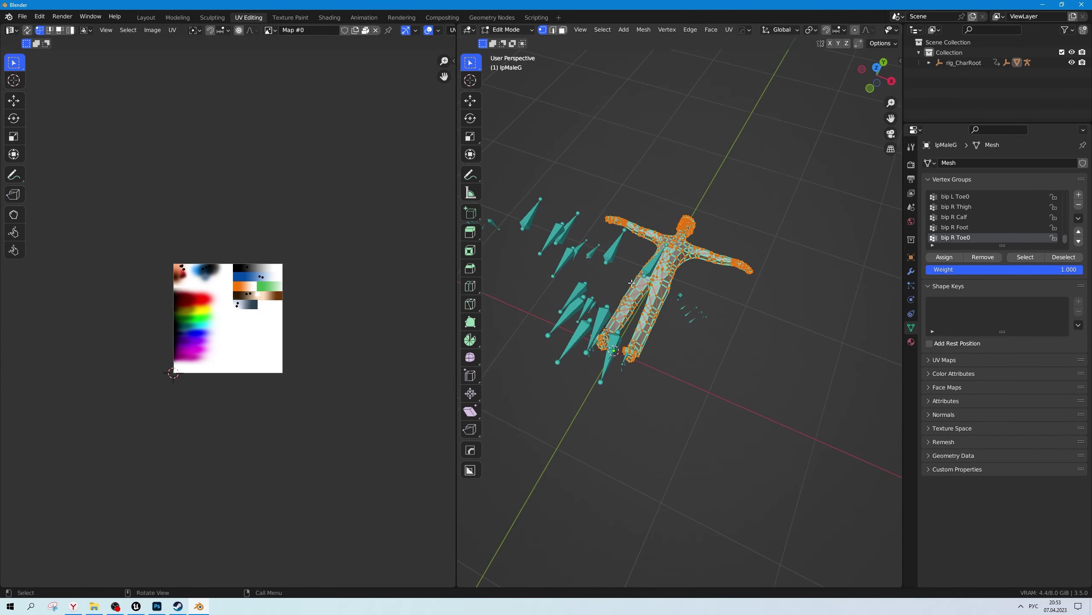
{"action": "scroll", "coordinate": [264, 279], "scroll_direction": "up", "scroll_amount": 4}
{"action": "scroll", "coordinate": [264, 279], "scroll_direction": "up", "scroll_amount": 3}
{"action": "scroll", "coordinate": [753, 254], "scroll_direction": "up", "scroll_amount": 2}
{"action": "mouse_move", "coordinate": [753, 254]}
{"action": "middle_mouse_down"}
{"action": "mouse_move", "coordinate": [684, 287]}
{"action": "mouse_move", "coordinate": [713, 288]}
{"action": "middle_mouse_up"}
{"action": "key", "text": "alt+z"}
{"action": "key", "text": "shift+alt+z"}
{"action": "scroll", "coordinate": [712, 287], "scroll_direction": "up", "scroll_amount": 3}
{"action": "key", "text": "shift+alt+z"}
{"action": "key", "text": "alt+z"}
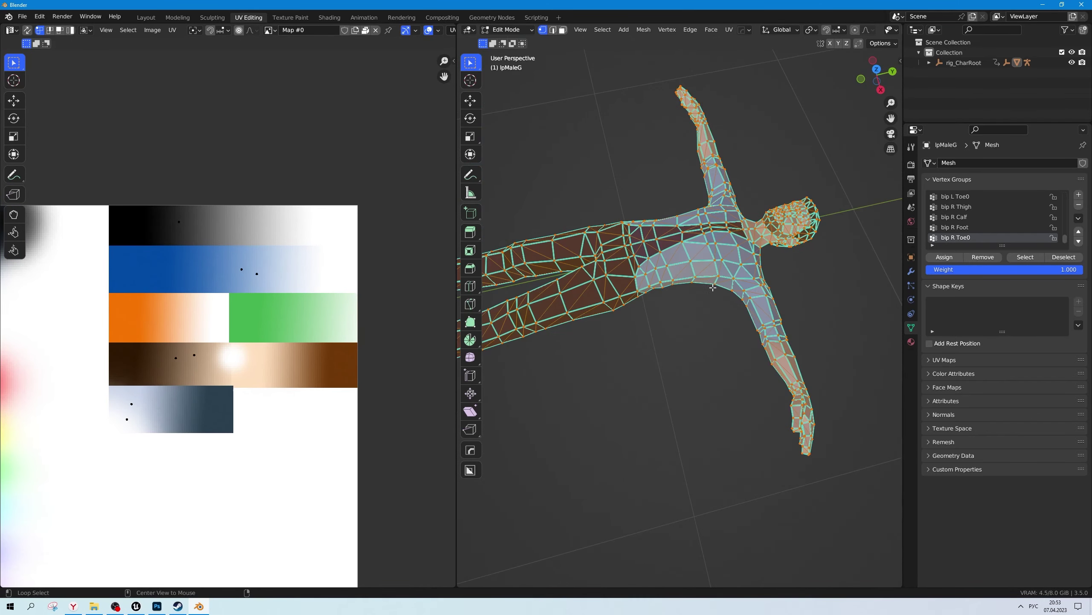
Brush-select the torso faces in face mode to see where their UVs land
{"action": "key", "text": "ctrl+l"}
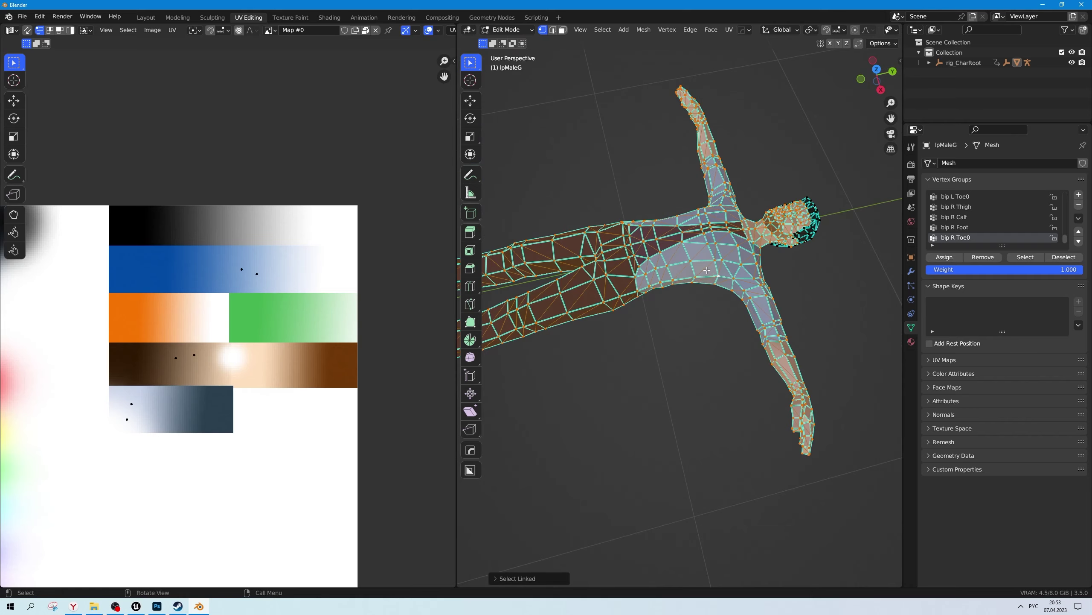
{"action": "key", "text": "3"}
{"action": "left_click", "coordinate": [721, 270], "text": "ctrl"}
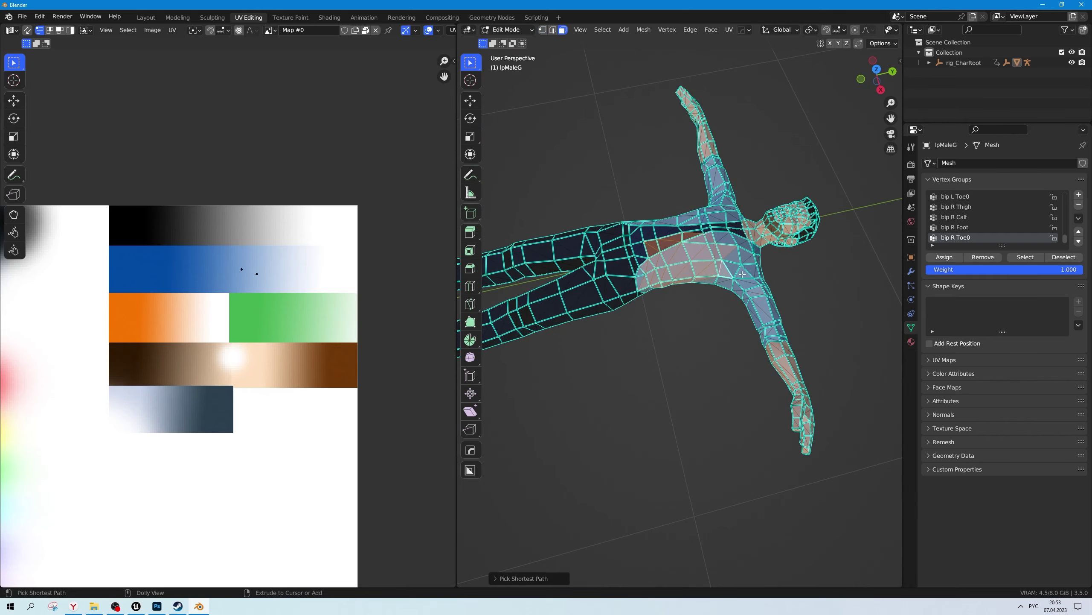
{"action": "middle_click_drag", "start_coordinate": [745, 277], "coordinate": [747, 261]}
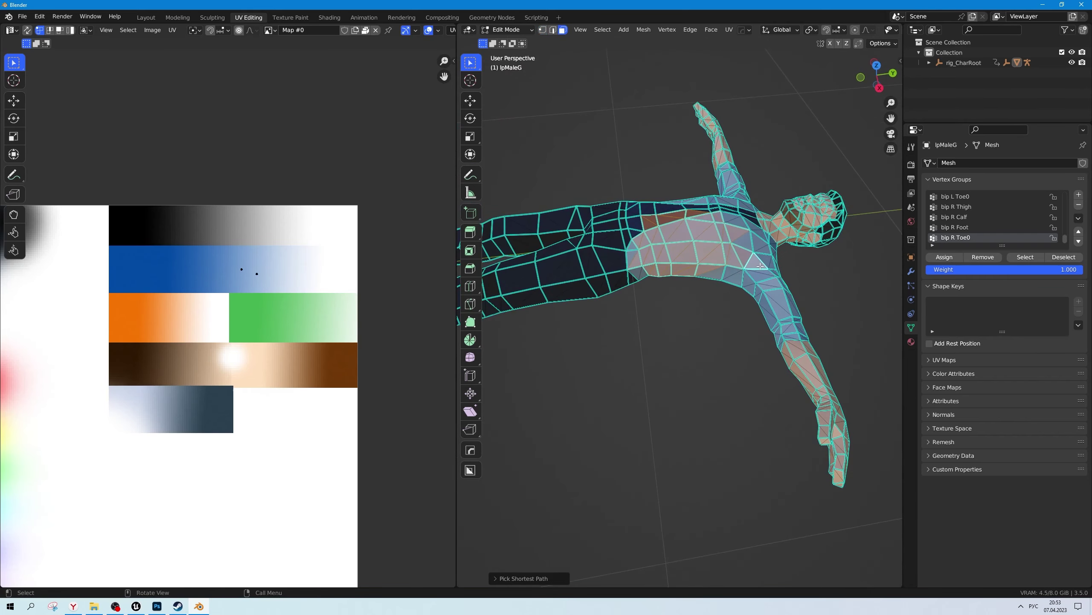
{"action": "left_click", "coordinate": [747, 262]}
{"action": "key", "text": "c"}
{"action": "left_click_drag", "start_coordinate": [747, 261], "coordinate": [706, 237]}
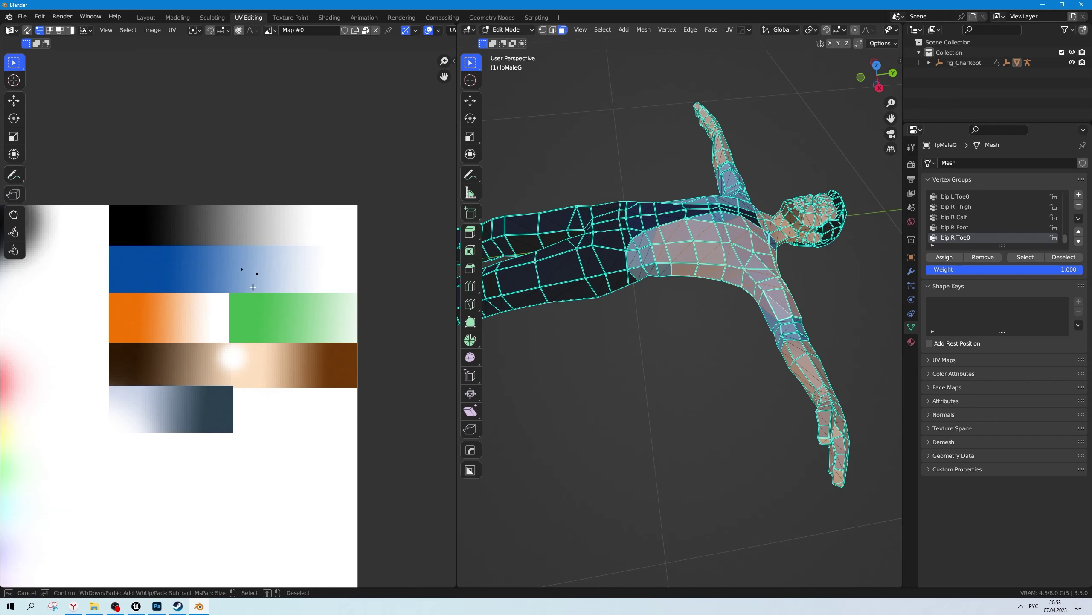
{"action": "mouse_move", "coordinate": [732, 262]}
{"action": "middle_mouse_down"}
{"action": "mouse_move", "coordinate": [693, 264]}
{"action": "mouse_move", "coordinate": [656, 340]}
{"action": "middle_mouse_up"}
Return to Object Mode and quit Blender
{"action": "key", "text": "Tab"}
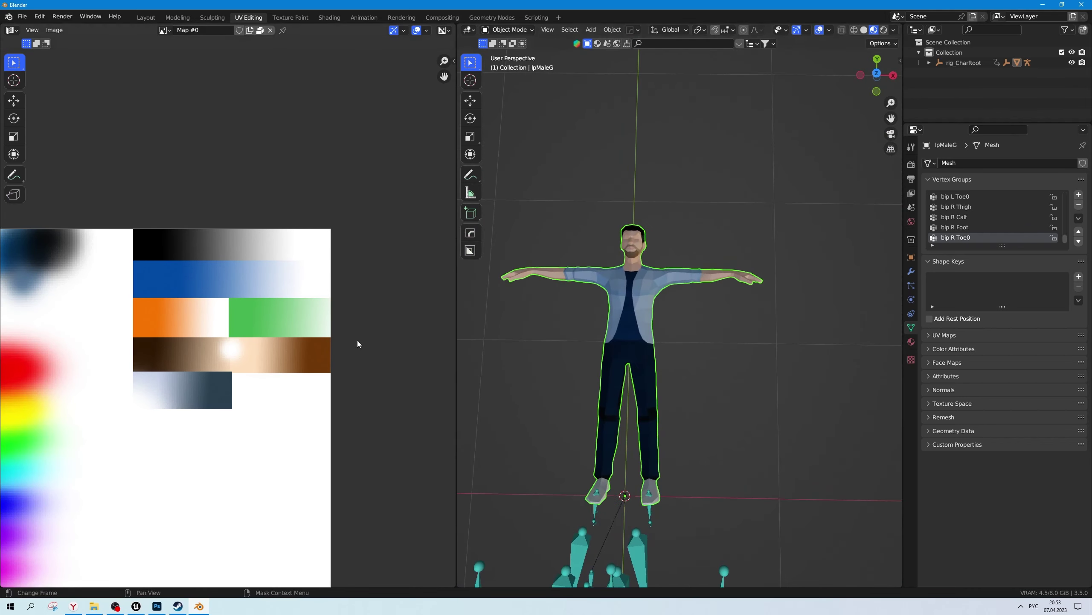
{"action": "left_click", "coordinate": [1081, 5]}
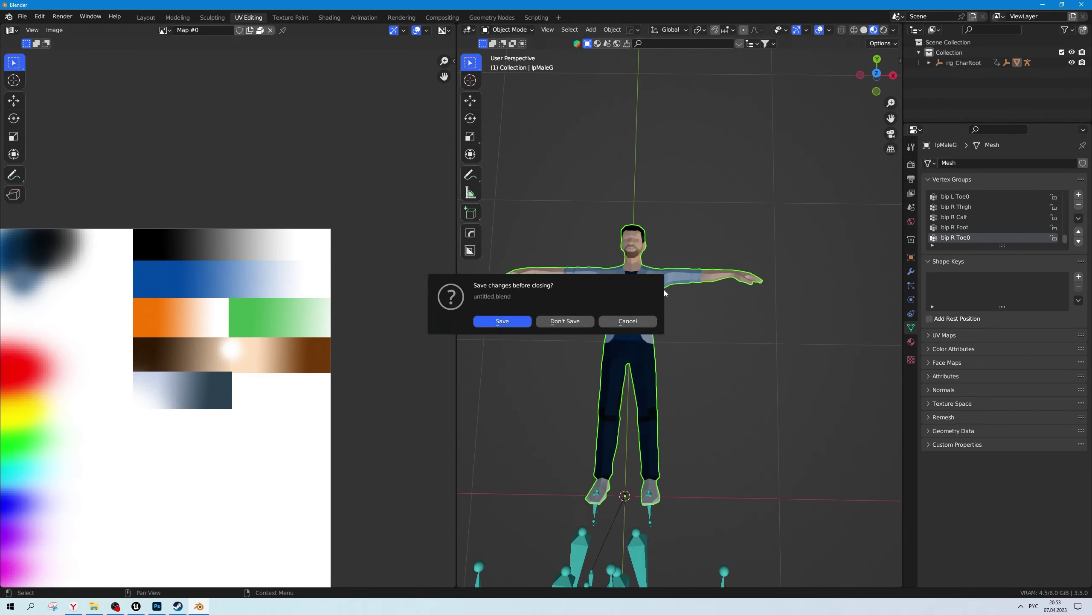
{"action": "key", "text": "Return"}
Move the orange block onto the blue band and resize it to the band's 28 px height
{"action": "left_click_drag", "start_coordinate": [652, 174], "coordinate": [537, 283]}
{"action": "key", "text": "v"}
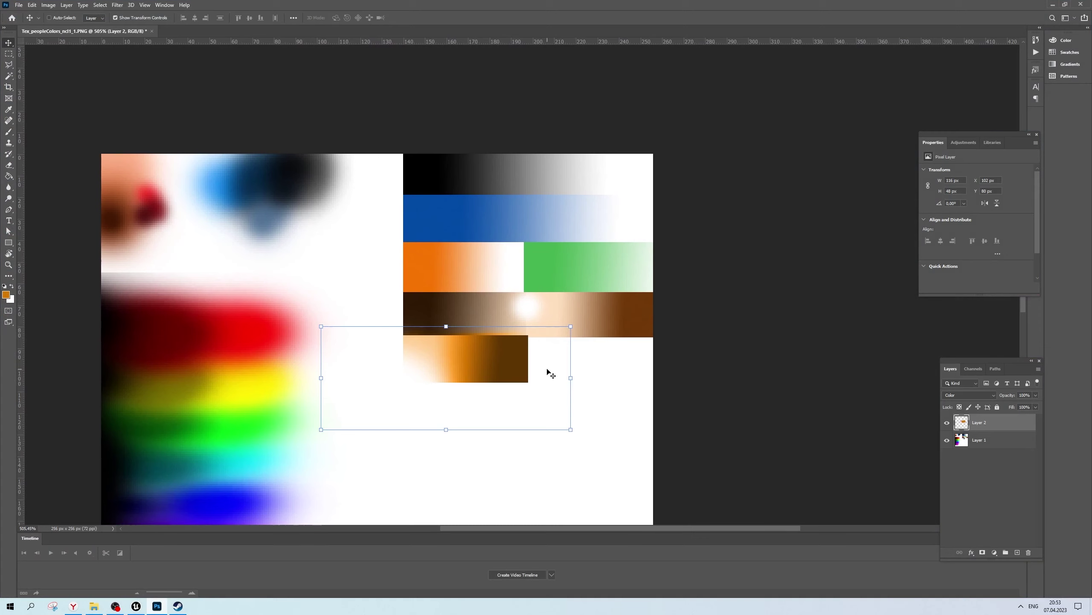
{"action": "left_click_drag", "start_coordinate": [549, 371], "coordinate": [559, 214]}
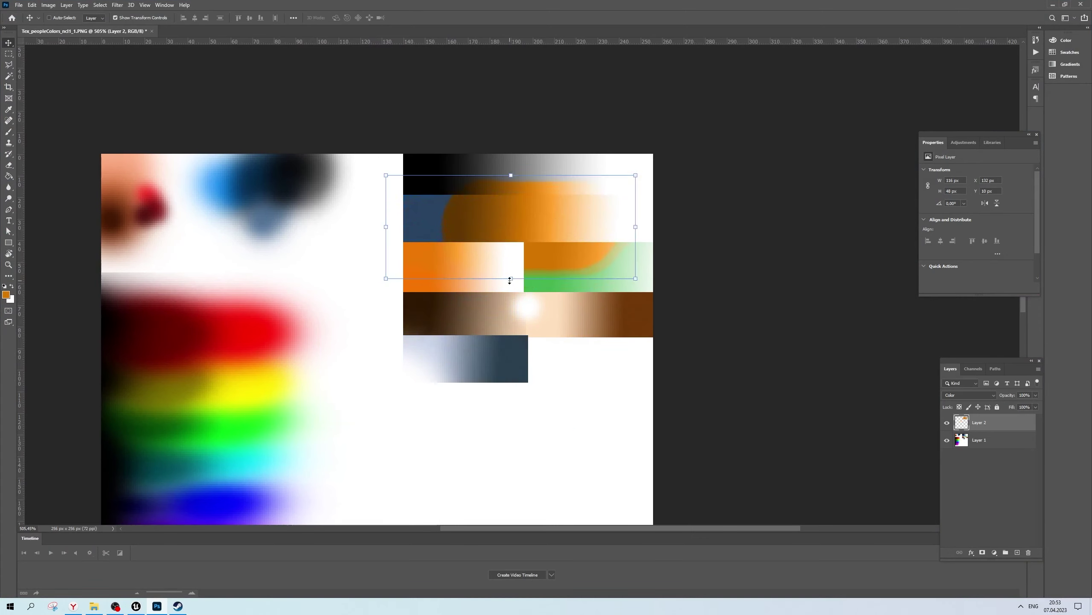
{"action": "left_click_drag", "start_coordinate": [510, 279], "coordinate": [517, 236]}
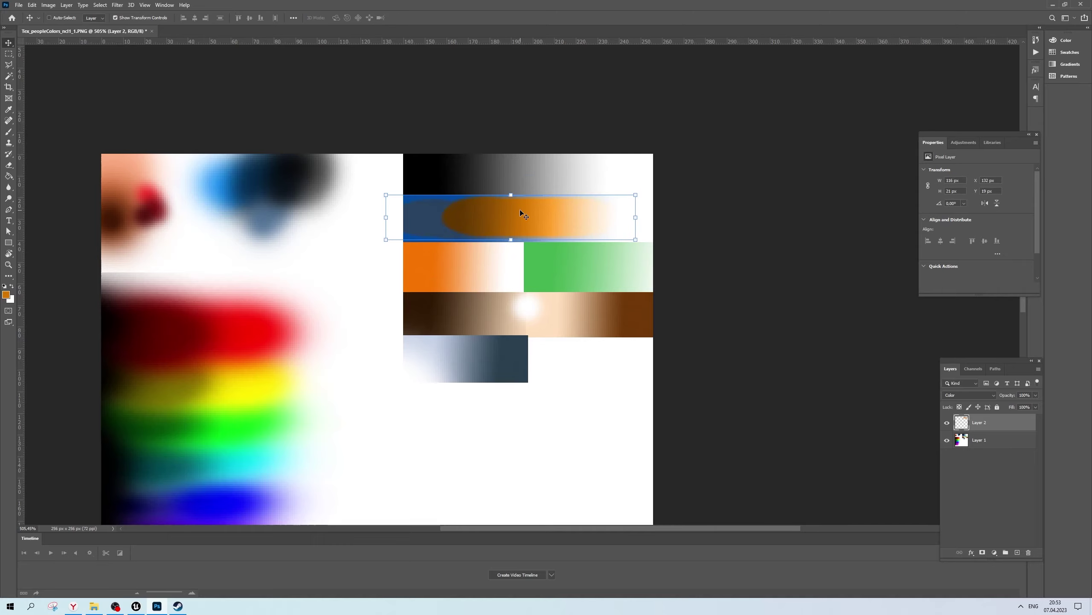
{"action": "left_click", "coordinate": [702, 225]}
Quick Export the texture as PNG, overwriting Tex_changed.png
{"action": "left_click", "coordinate": [18, 4]}
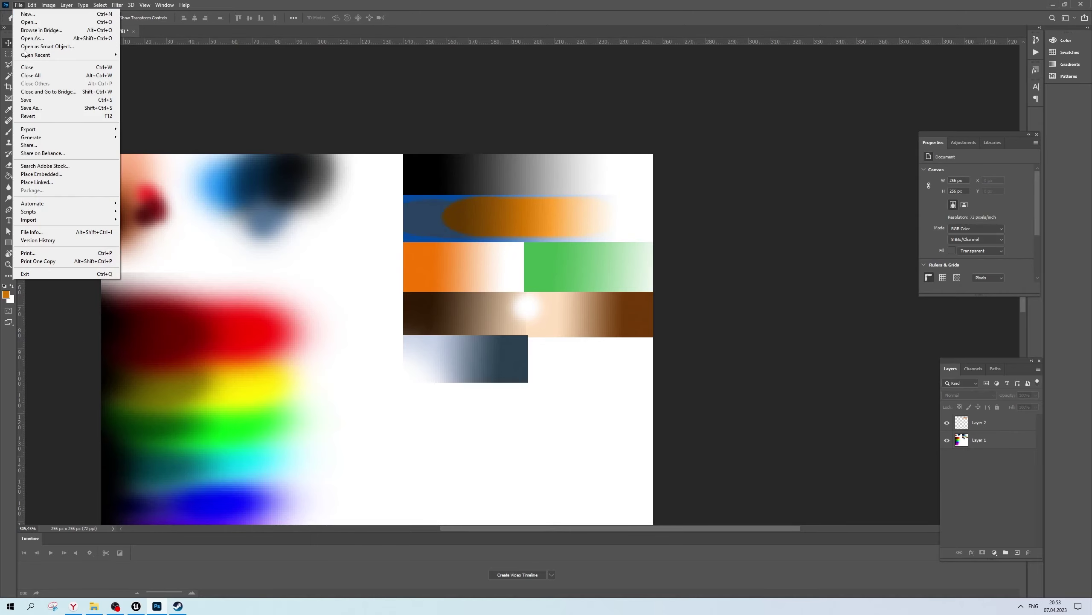
{"action": "mouse_move", "coordinate": [43, 128]}
{"action": "left_click", "coordinate": [159, 131]}
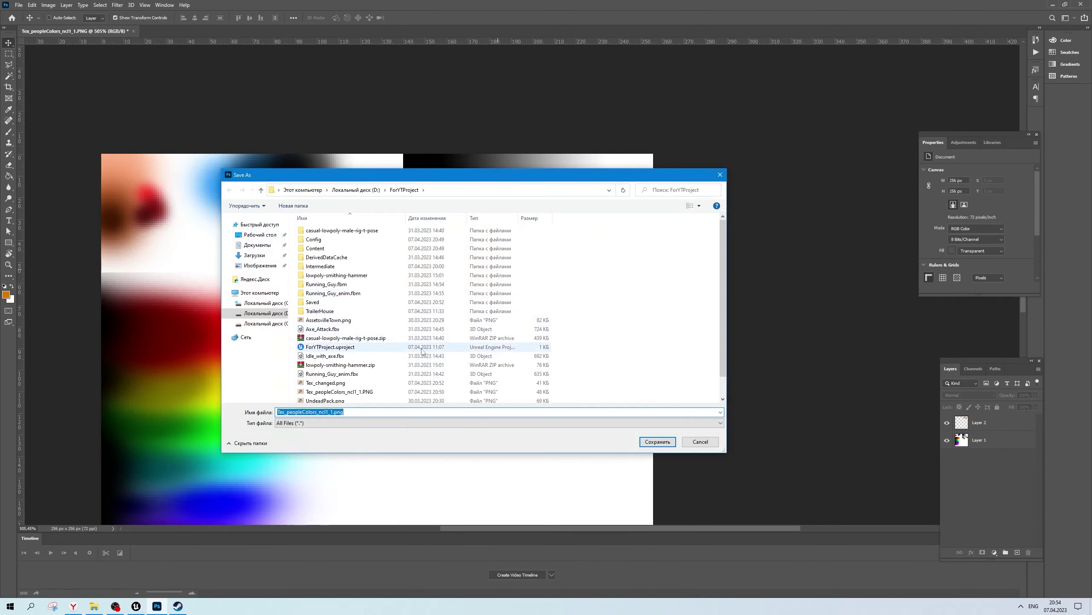
{"action": "scroll", "coordinate": [354, 366], "scroll_direction": "down", "scroll_amount": 1}
{"action": "left_click", "coordinate": [340, 361]}
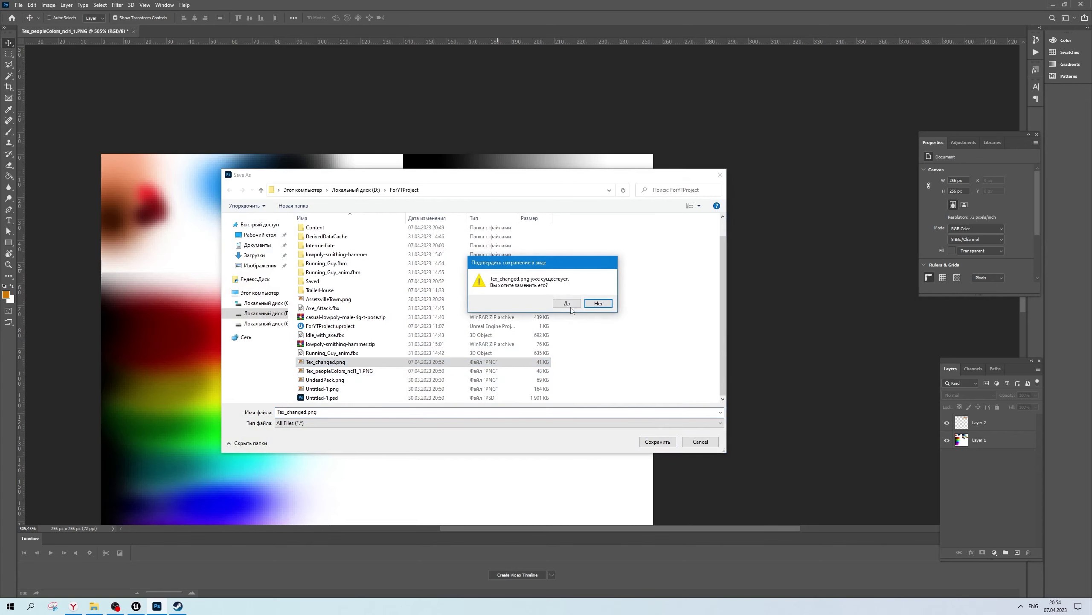
{"action": "left_click", "coordinate": [568, 302]}
{"action": "left_click", "coordinate": [136, 605]}
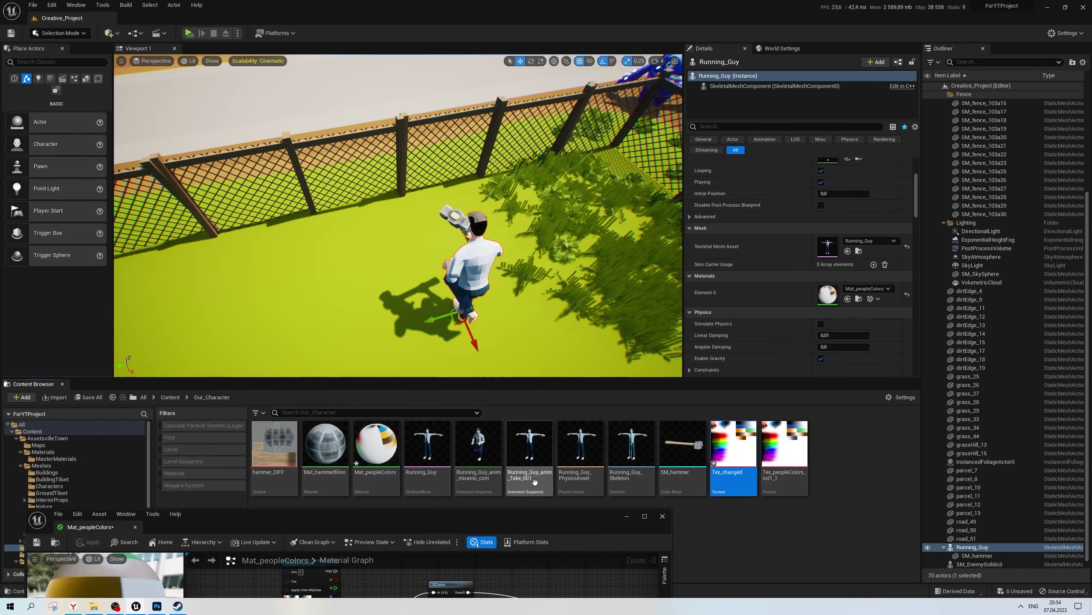
Reimport Tex_changed and orbit over the yard to see the character's yellow shirt
{"action": "right_click", "coordinate": [724, 460]}
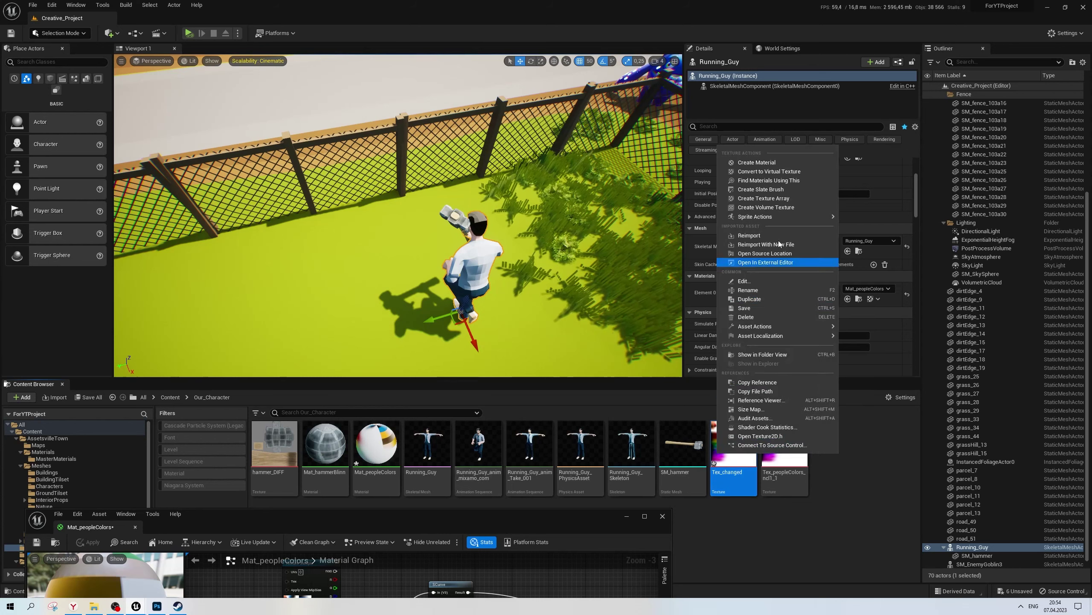
{"action": "left_click", "coordinate": [757, 236]}
{"action": "right_click_drag", "start_coordinate": [568, 268], "coordinate": [481, 268]}
{"action": "left_click", "coordinate": [481, 267]}
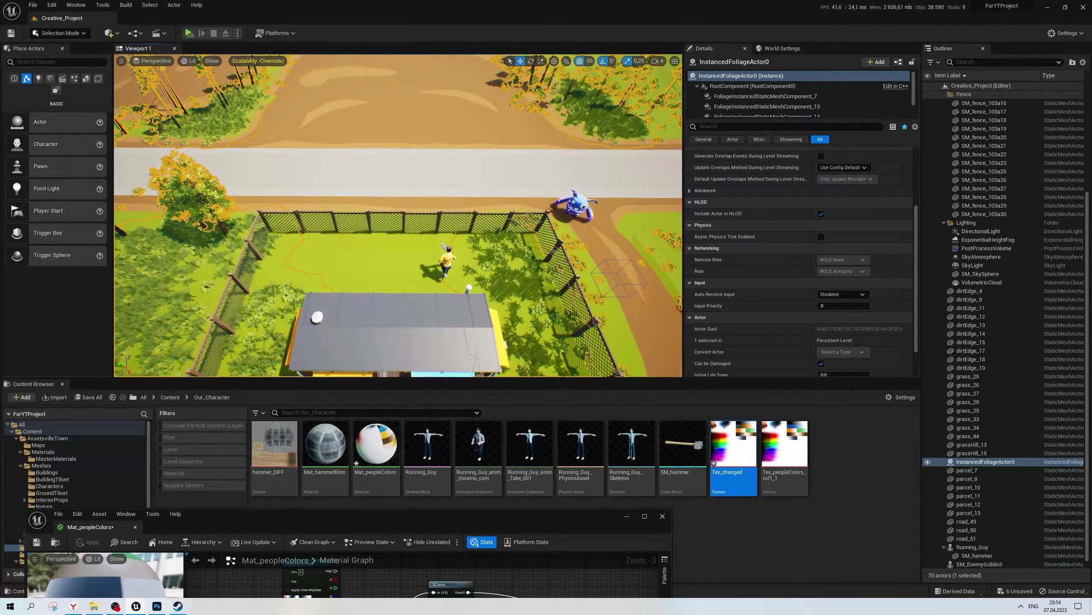
{"action": "right_click_drag", "start_coordinate": [582, 322], "coordinate": [565, 304]}
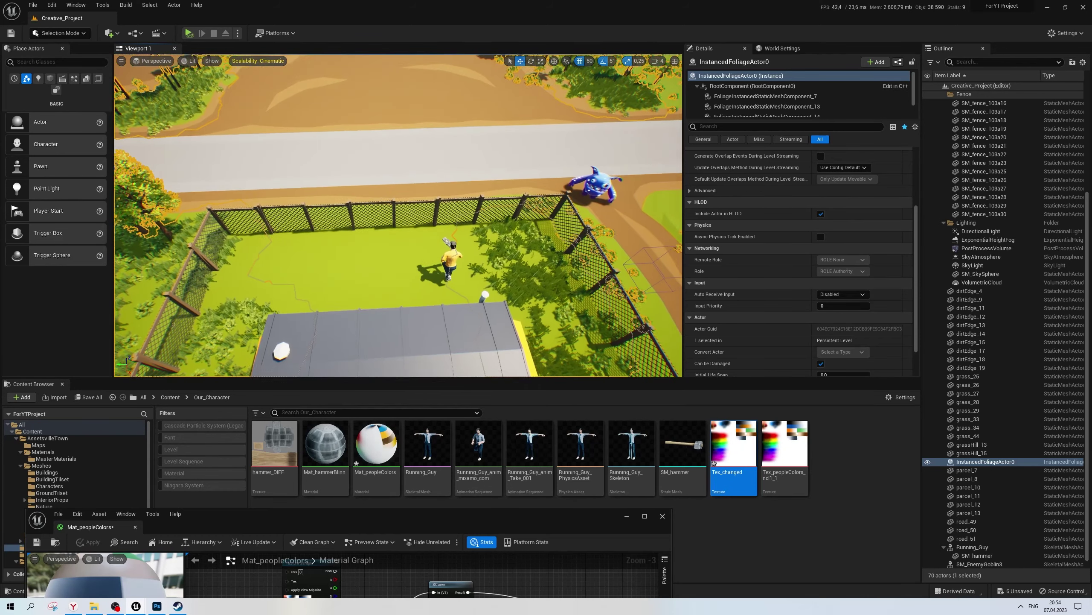
Set Layer 2 over the orange bar to Hard Light blending
{"action": "left_click", "coordinate": [150, 610]}
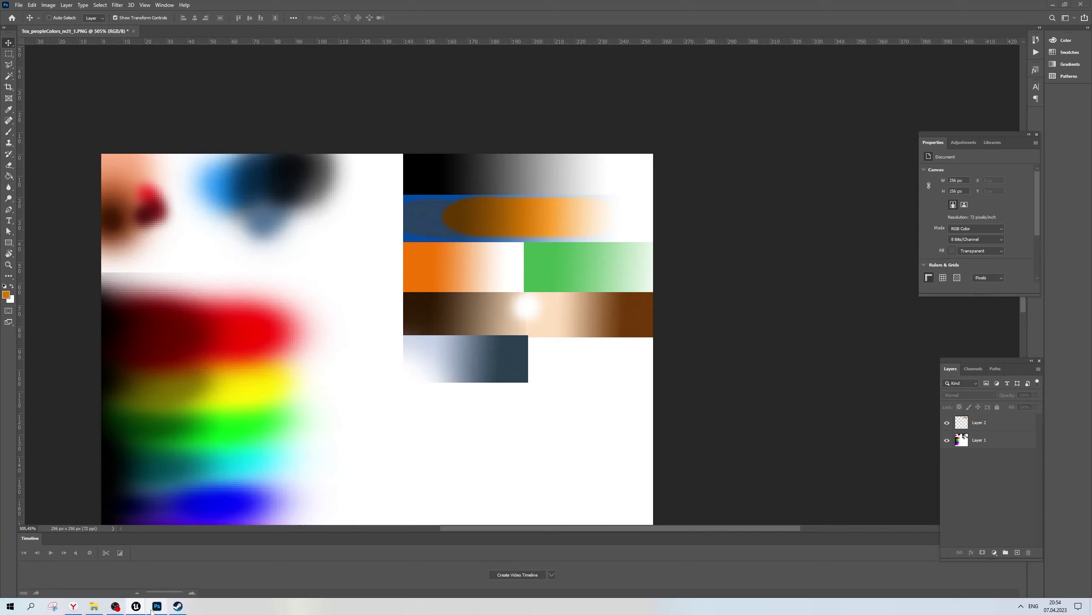
{"action": "scroll", "coordinate": [557, 236], "scroll_direction": "up", "scroll_amount": 4, "text": "alt"}
{"action": "left_click", "coordinate": [471, 270], "text": "ctrl"}
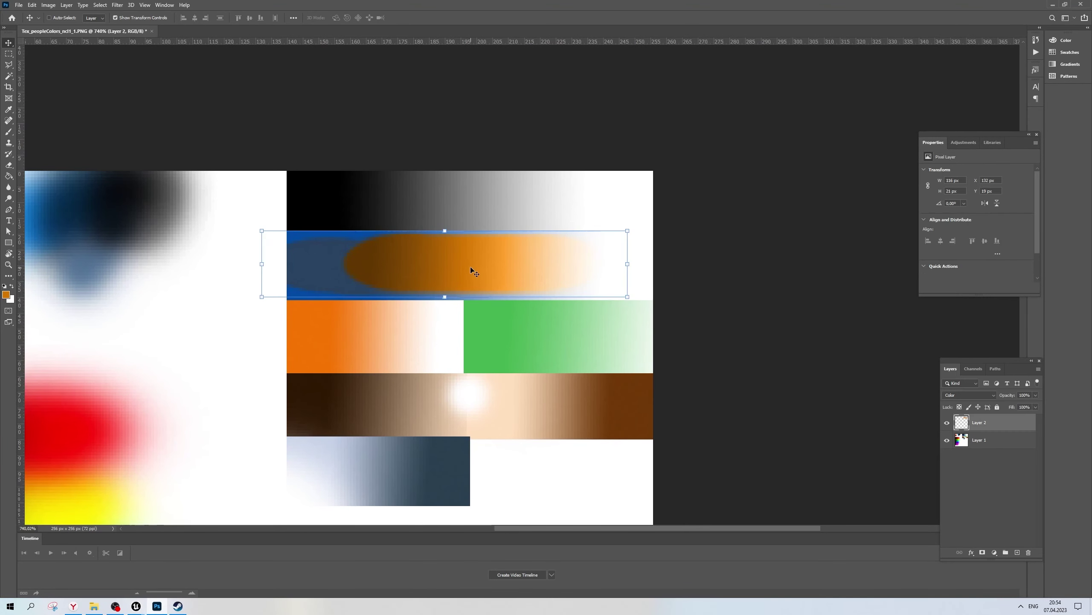
{"action": "left_click", "coordinate": [975, 393]}
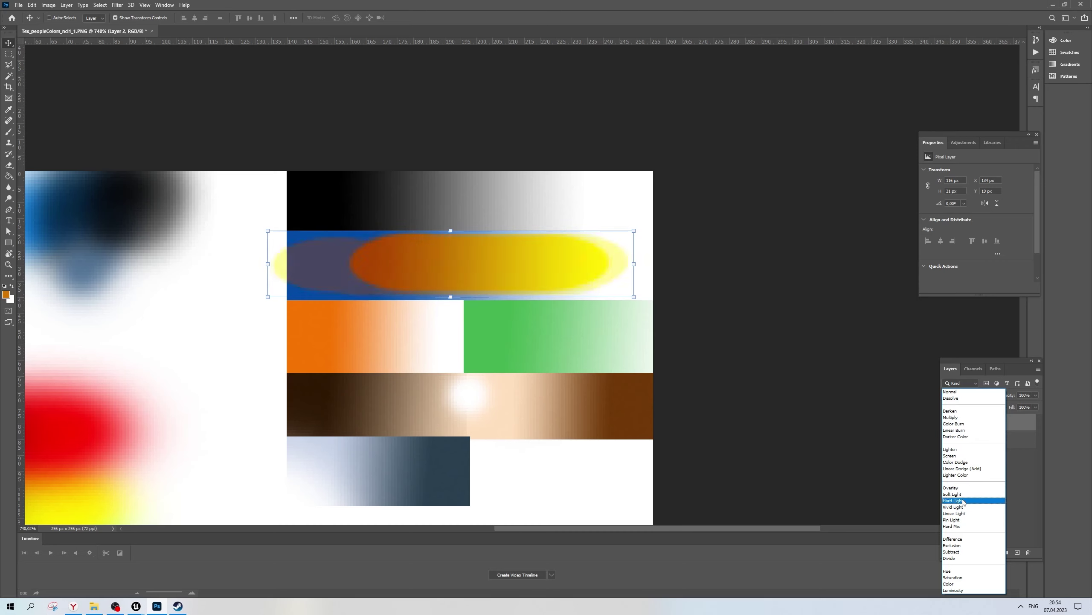
{"action": "key", "text": "Escape"}
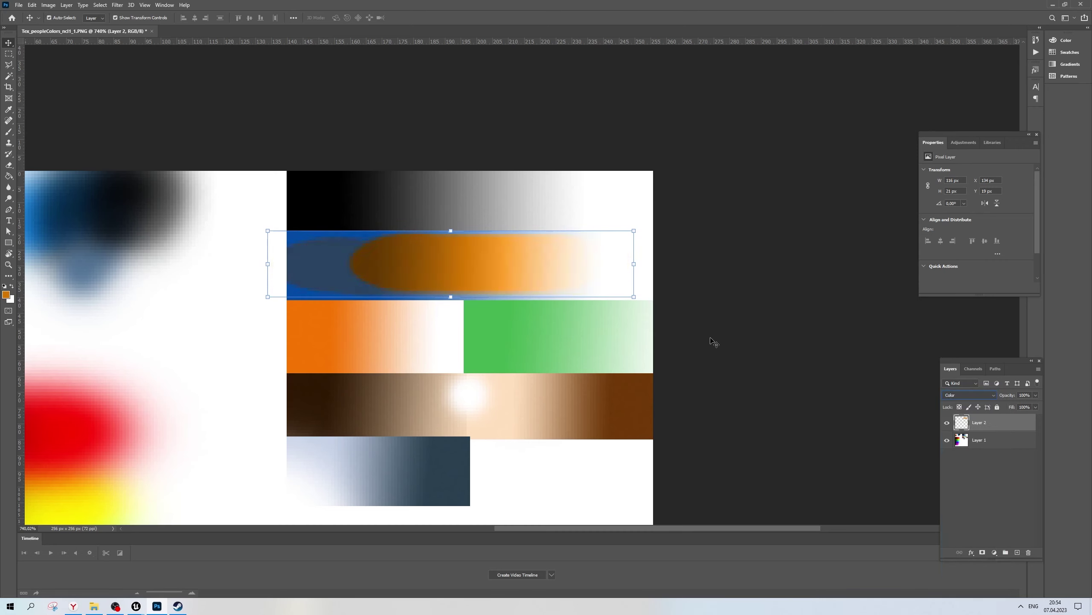
{"action": "key", "text": "shift+alt+h"}
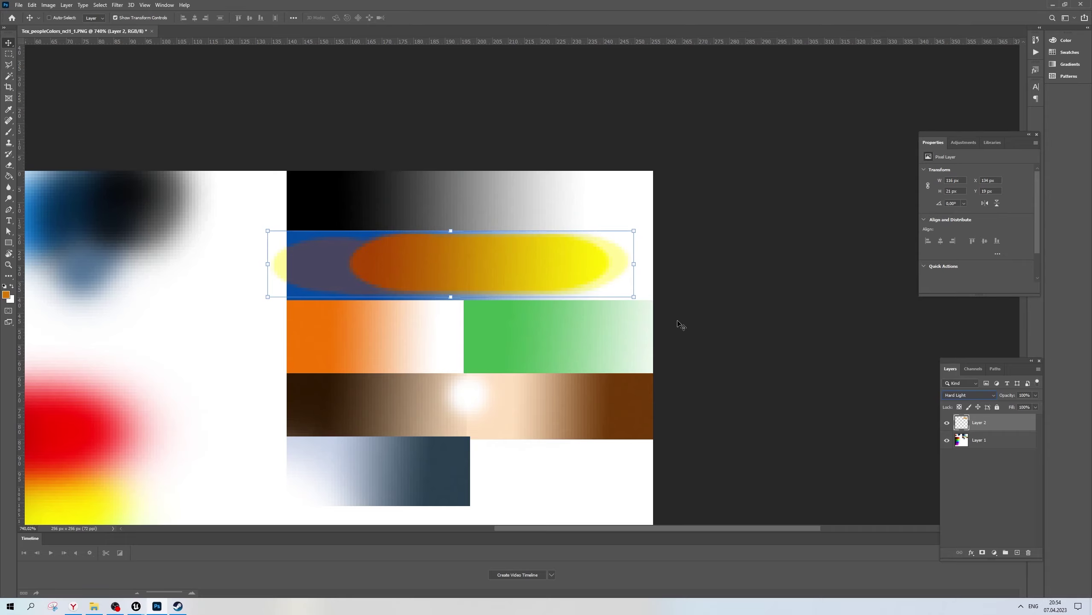
Quick Export the texture as PNG, overwriting Tex_changed.png
{"action": "left_click", "coordinate": [18, 4]}
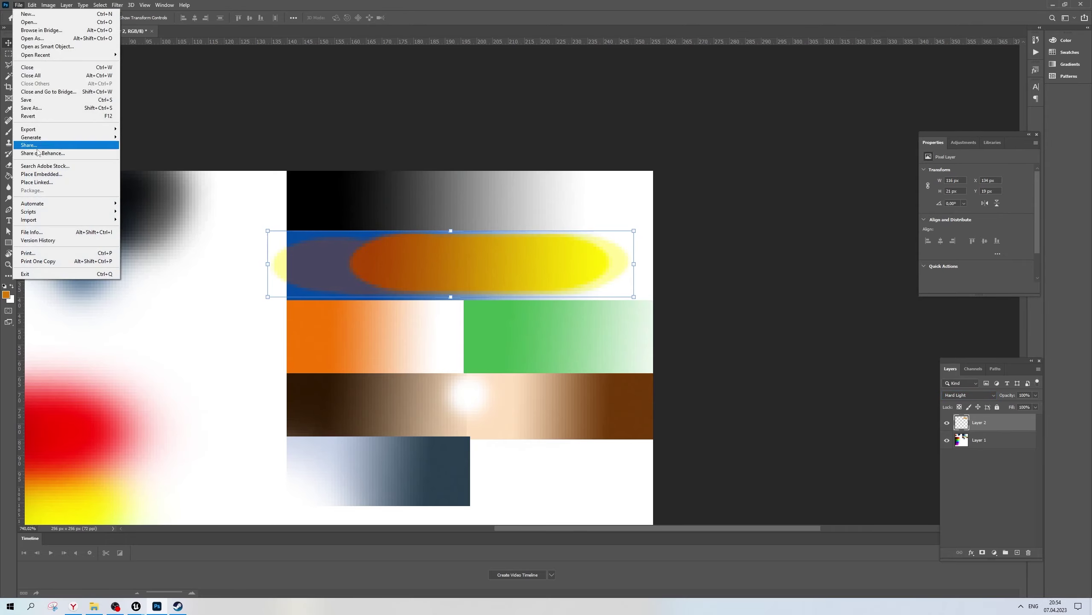
{"action": "mouse_move", "coordinate": [68, 129]}
{"action": "left_click", "coordinate": [163, 131]}
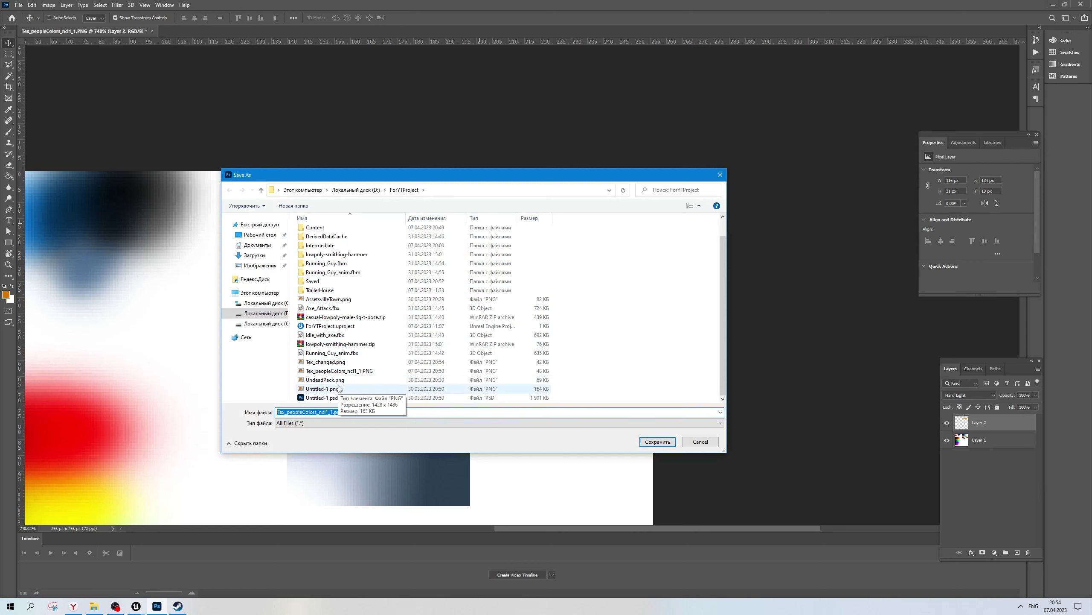
{"action": "double_click", "coordinate": [344, 364]}
{"action": "left_click", "coordinate": [566, 303]}
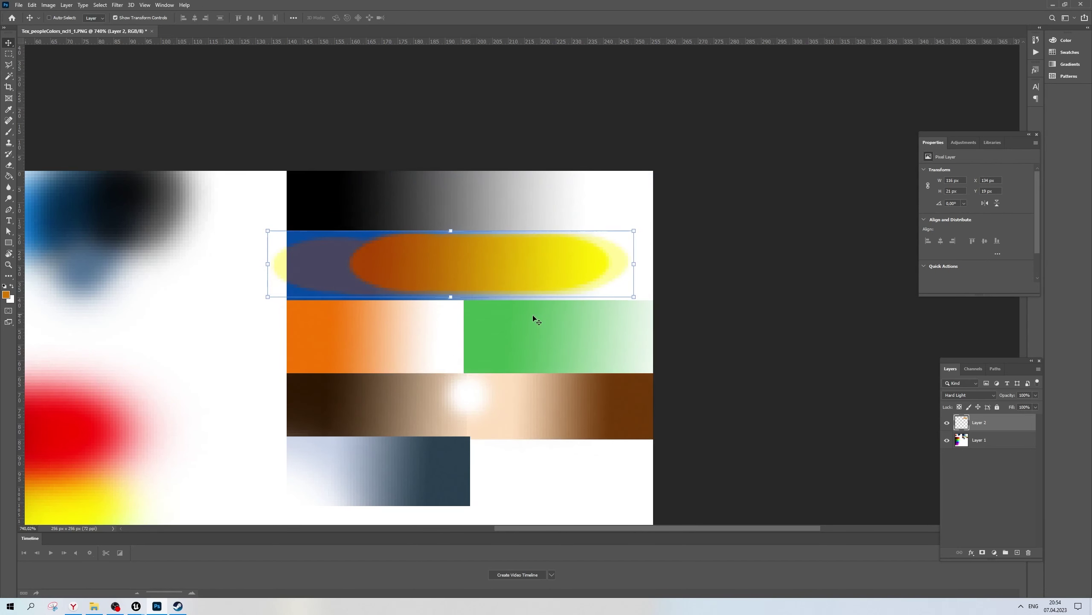
{"action": "left_click", "coordinate": [161, 607]}
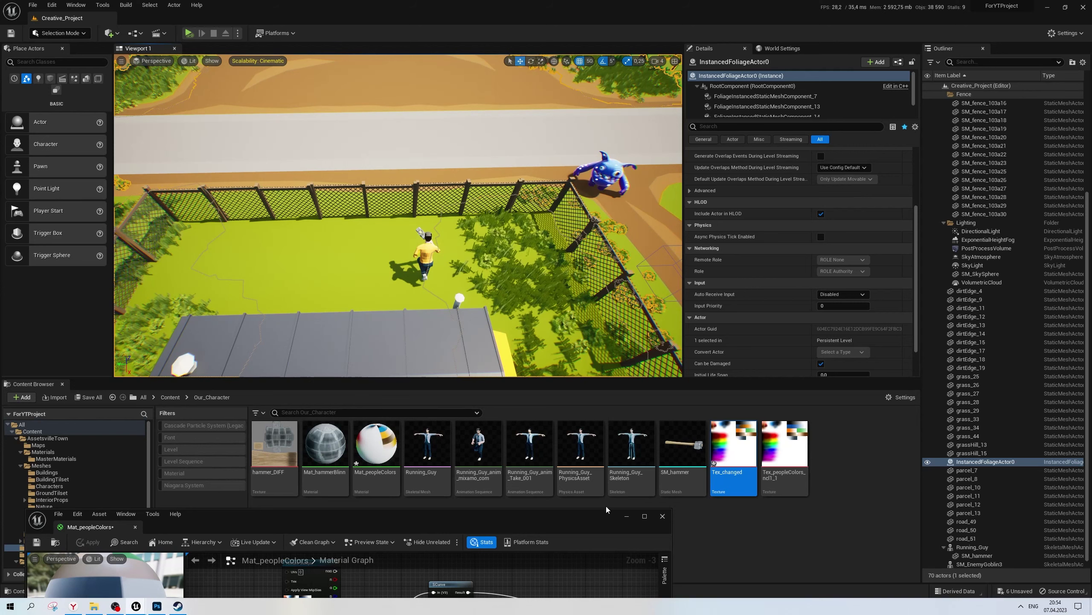
Reimport Tex_changed in the Content Browser to pick up the Hard Light edit
{"action": "right_click", "coordinate": [736, 462]}
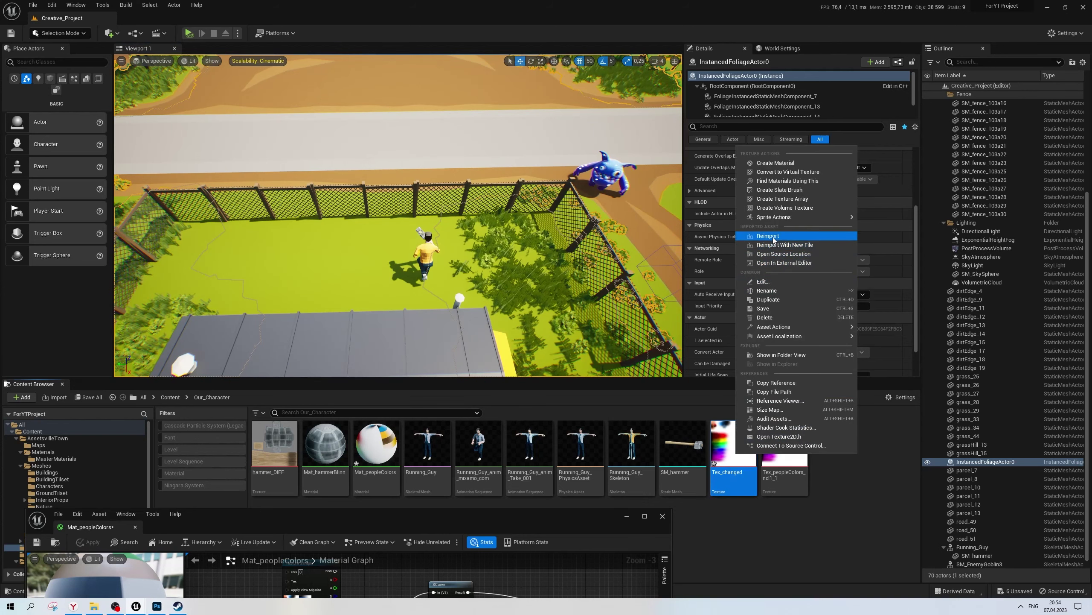
{"action": "left_click", "coordinate": [770, 236]}
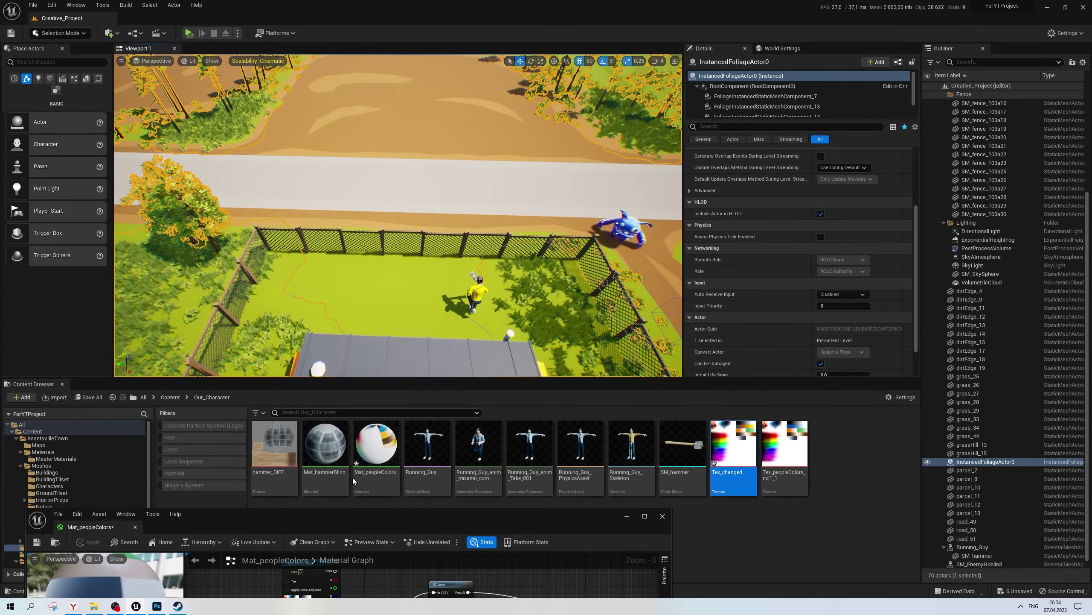
{"action": "left_click", "coordinate": [159, 608]}
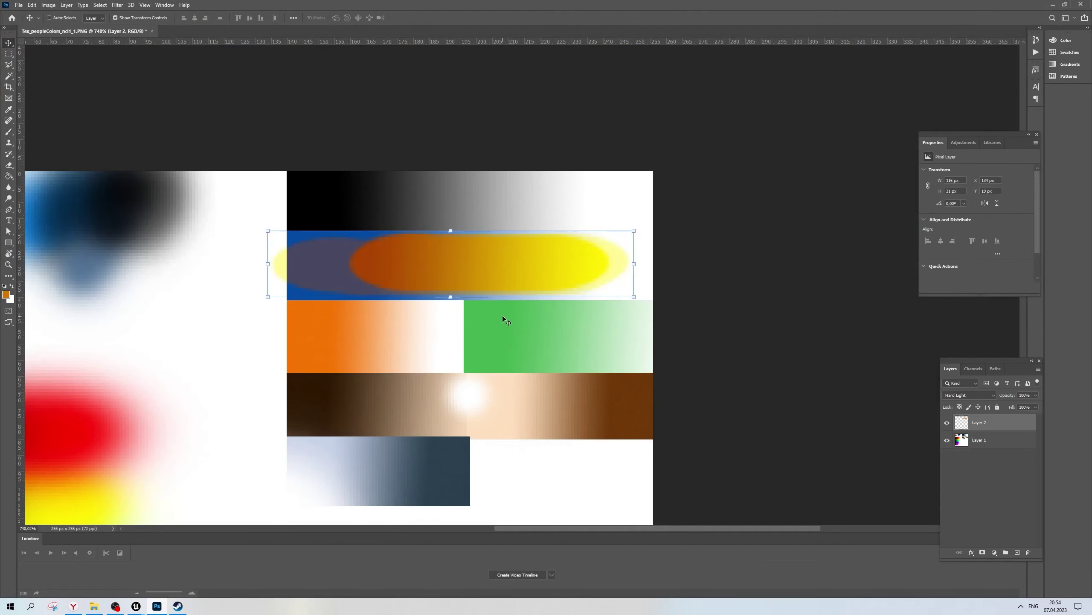
Restore Layer 2 to Color and add a Darken copy shifted right to fill the band
{"action": "left_click", "coordinate": [963, 395]}
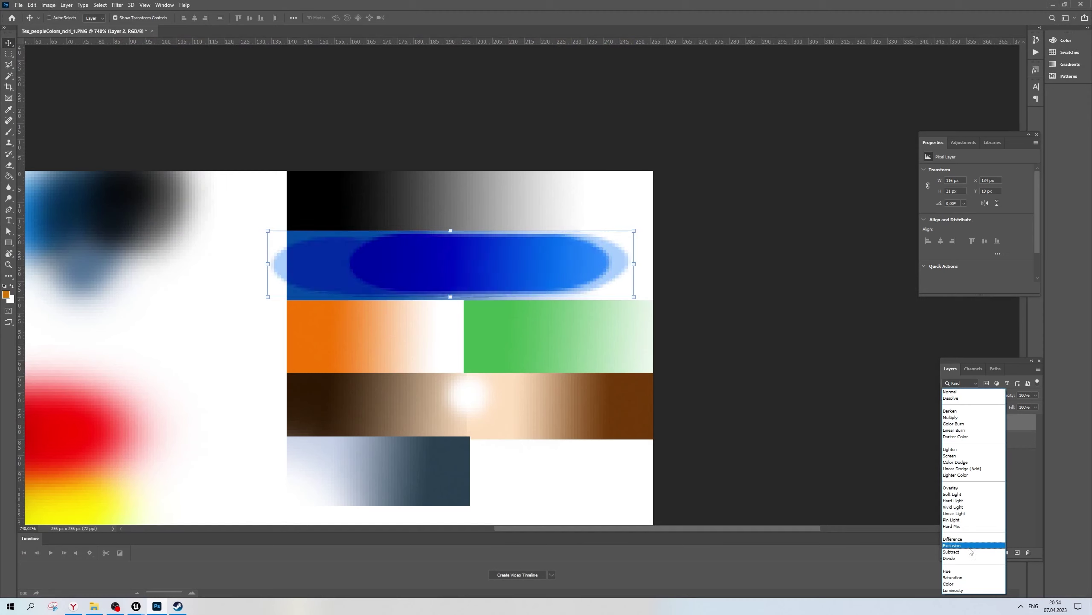
{"action": "left_click", "coordinate": [973, 585]}
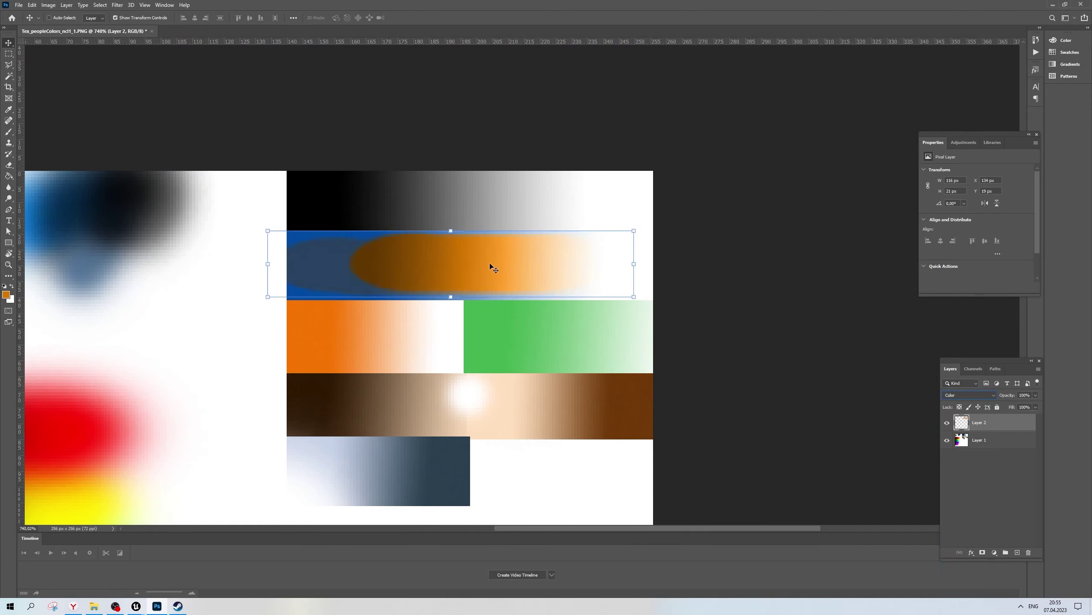
{"action": "left_click_drag", "start_coordinate": [504, 268], "coordinate": [687, 313], "text": "alt+shift"}
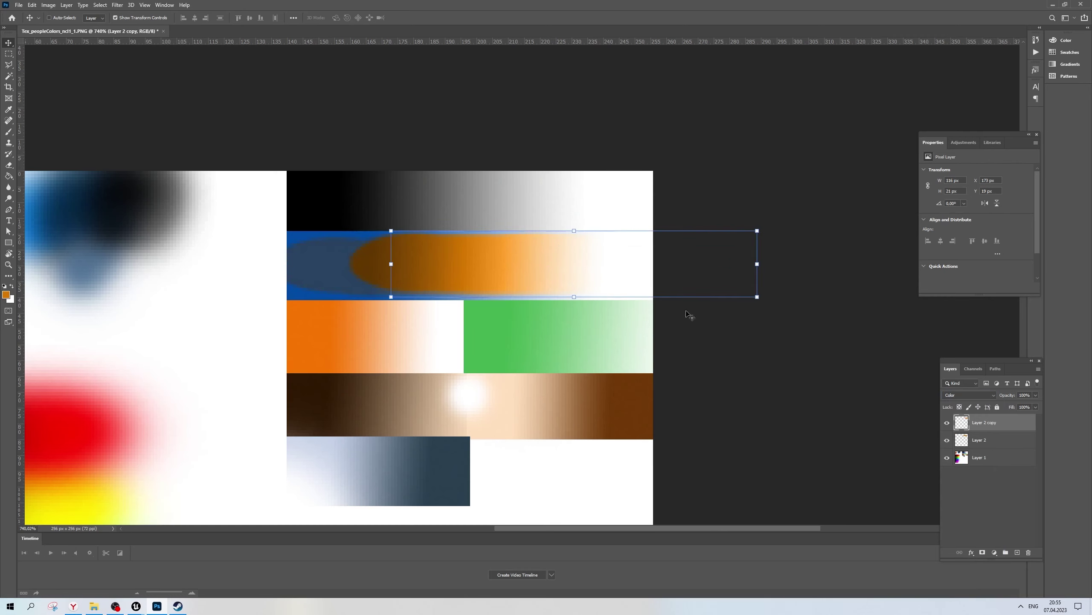
{"action": "left_click", "coordinate": [971, 394]}
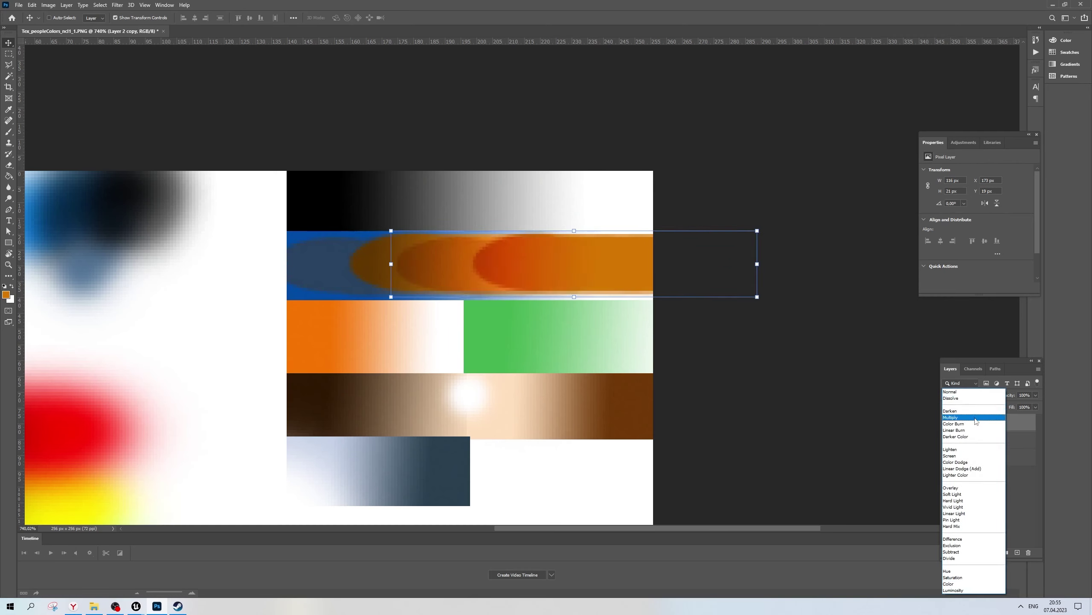
{"action": "left_click", "coordinate": [968, 411]}
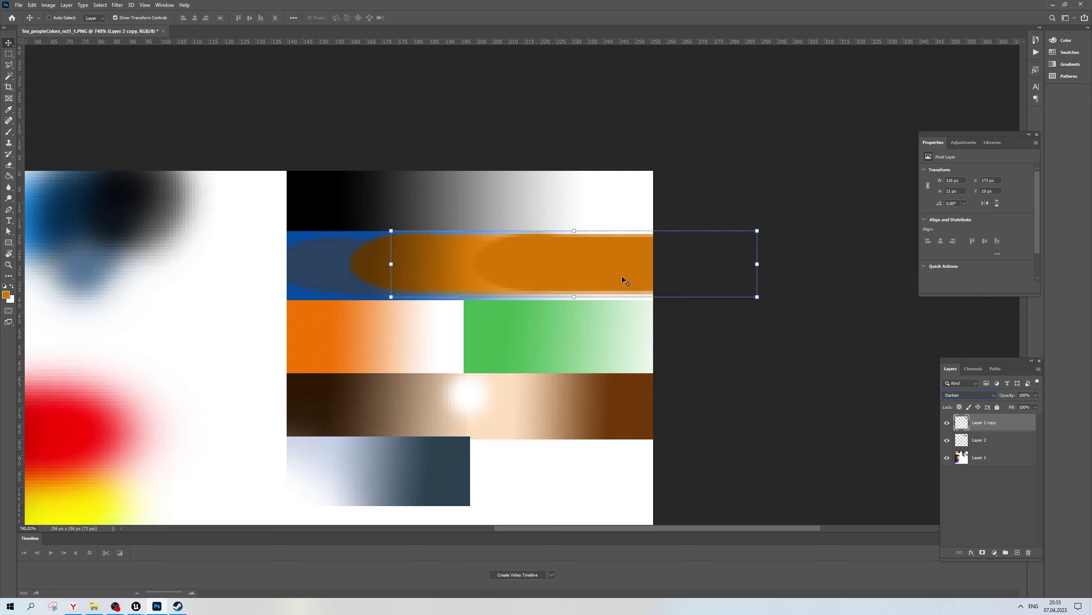
{"action": "left_click_drag", "start_coordinate": [623, 280], "coordinate": [583, 279]}
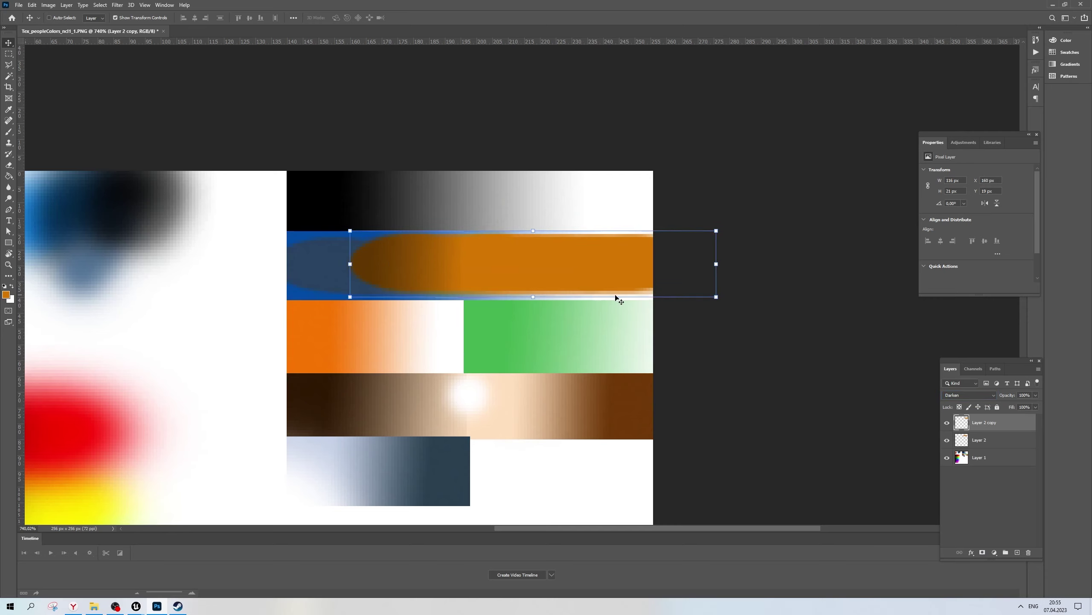
{"action": "left_click", "coordinate": [182, 99]}
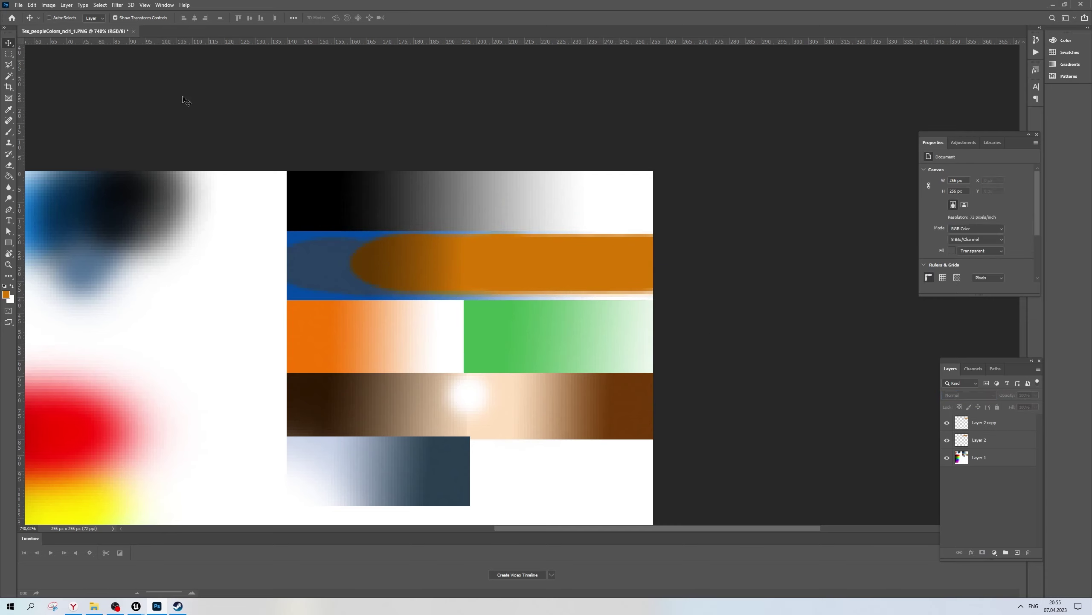
Quick Export the texture as PNG, overwriting Tex_changed.png
{"action": "left_click", "coordinate": [18, 5]}
{"action": "mouse_move", "coordinate": [25, 127]}
{"action": "left_click", "coordinate": [164, 129]}
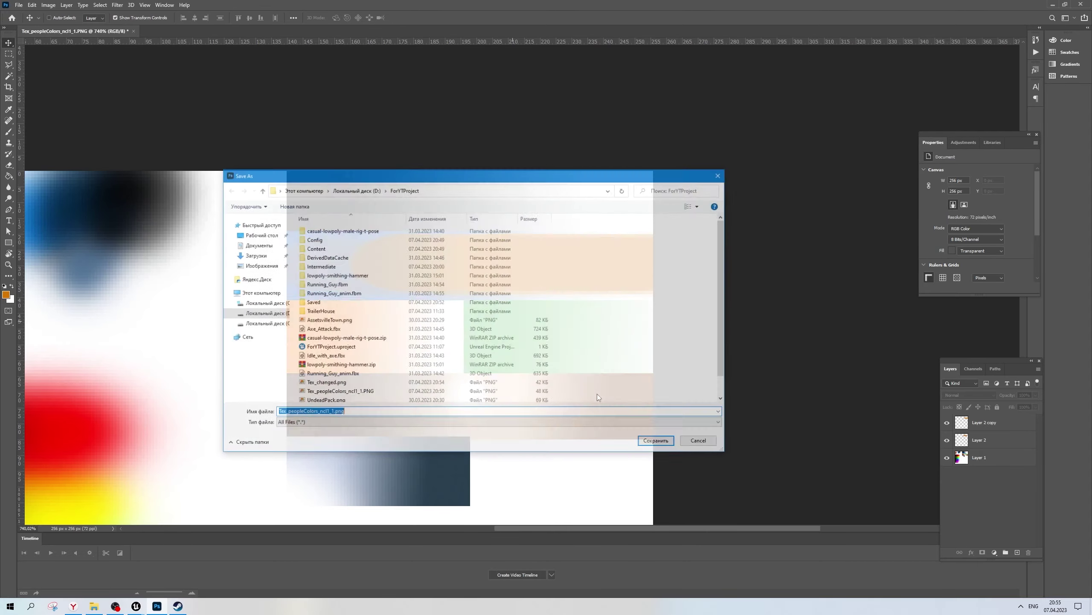
{"action": "scroll", "coordinate": [597, 397], "scroll_direction": "down", "scroll_amount": 1}
{"action": "double_click", "coordinate": [348, 363]}
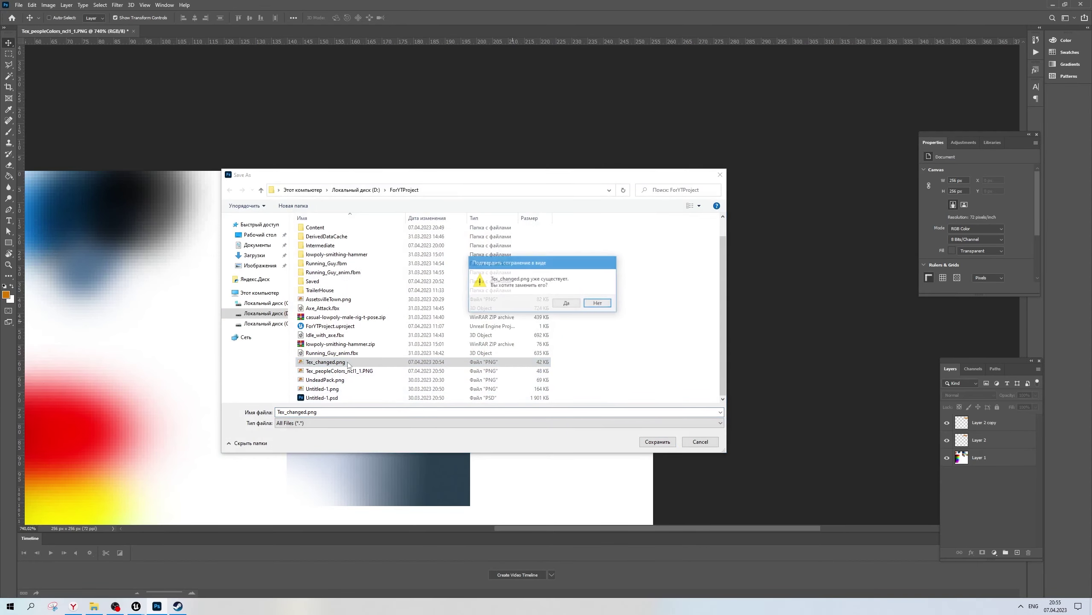
{"action": "left_click", "coordinate": [566, 304]}
Reimport Tex_changed in Unreal and fly the view over the house, fence and road
{"action": "left_click", "coordinate": [158, 606]}
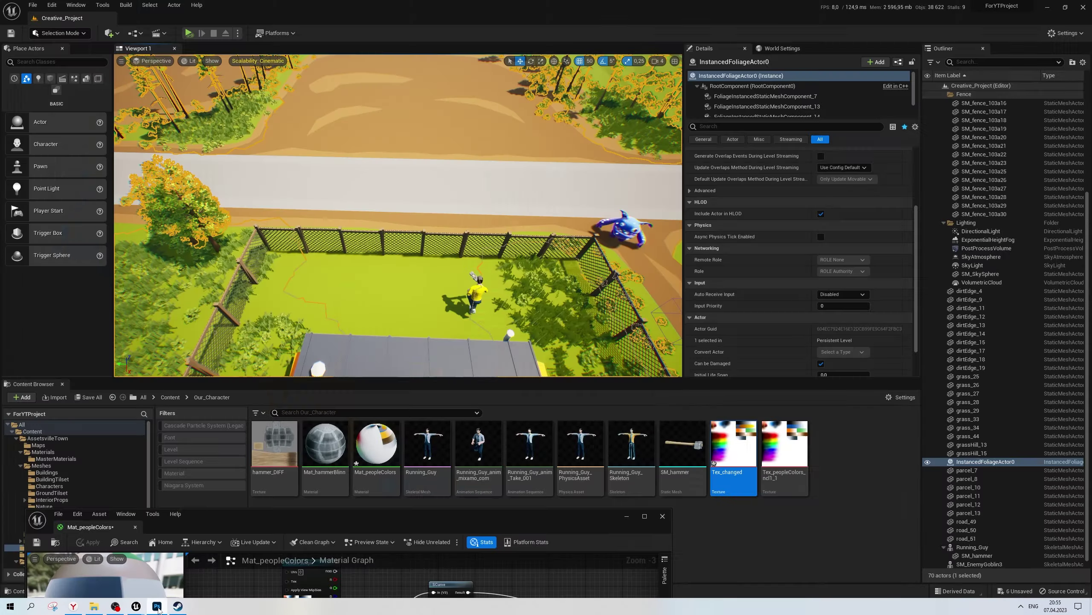
{"action": "right_click", "coordinate": [734, 464]}
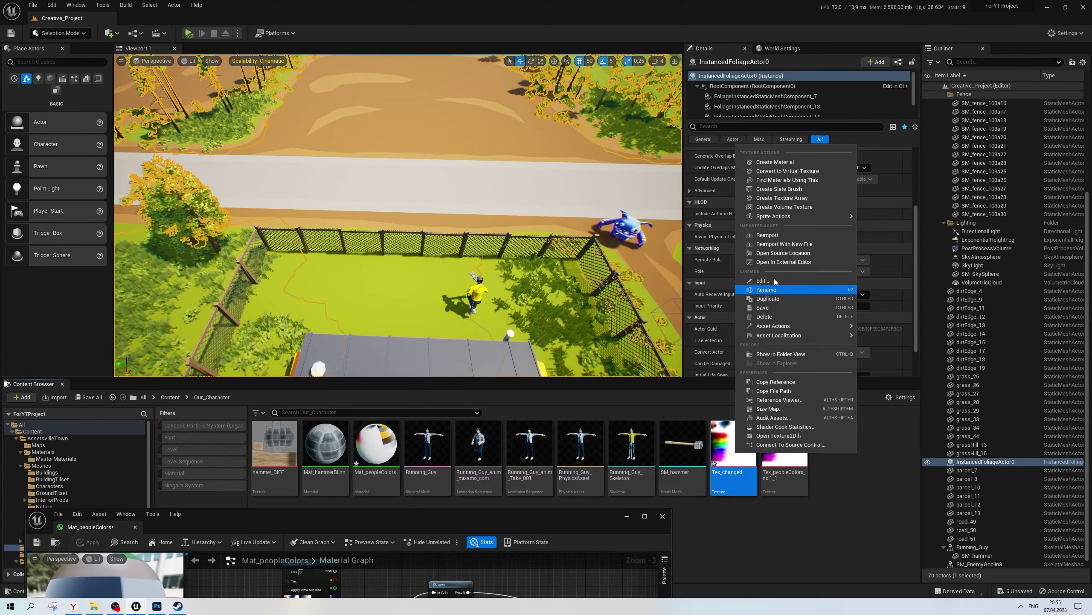
{"action": "left_click", "coordinate": [779, 235]}
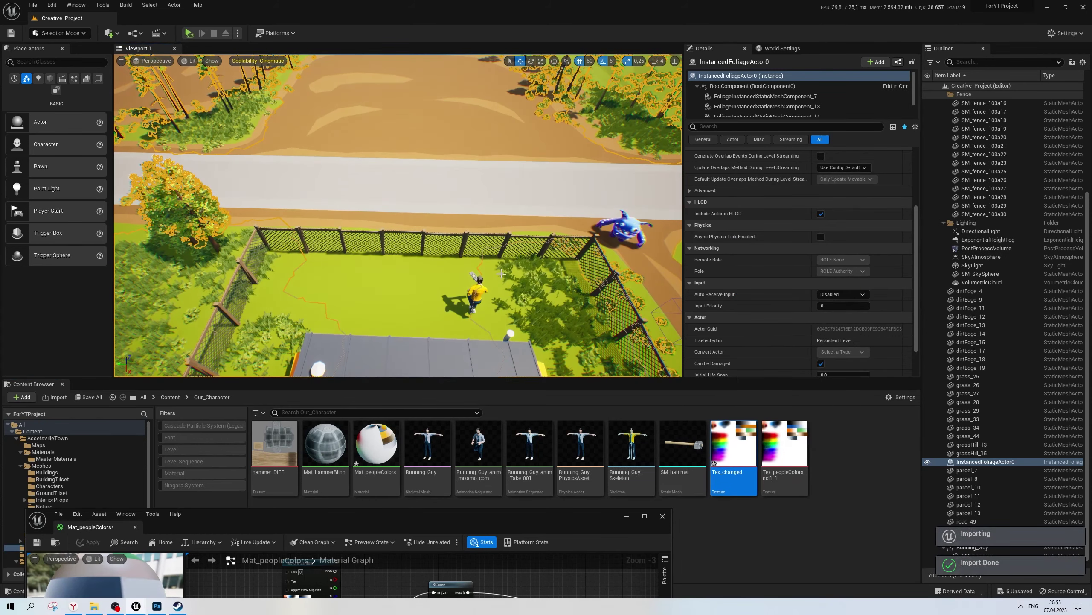
{"action": "right_click_drag", "start_coordinate": [556, 270], "coordinate": [556, 270]}
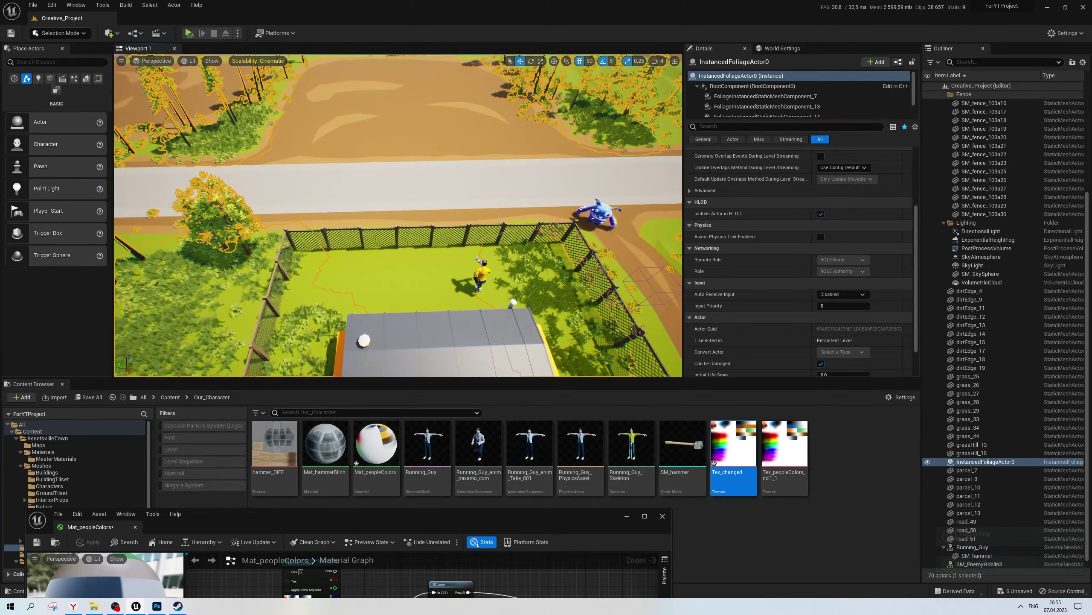
{"action": "left_click", "coordinate": [451, 318]}
{"action": "key", "text": "Up"}
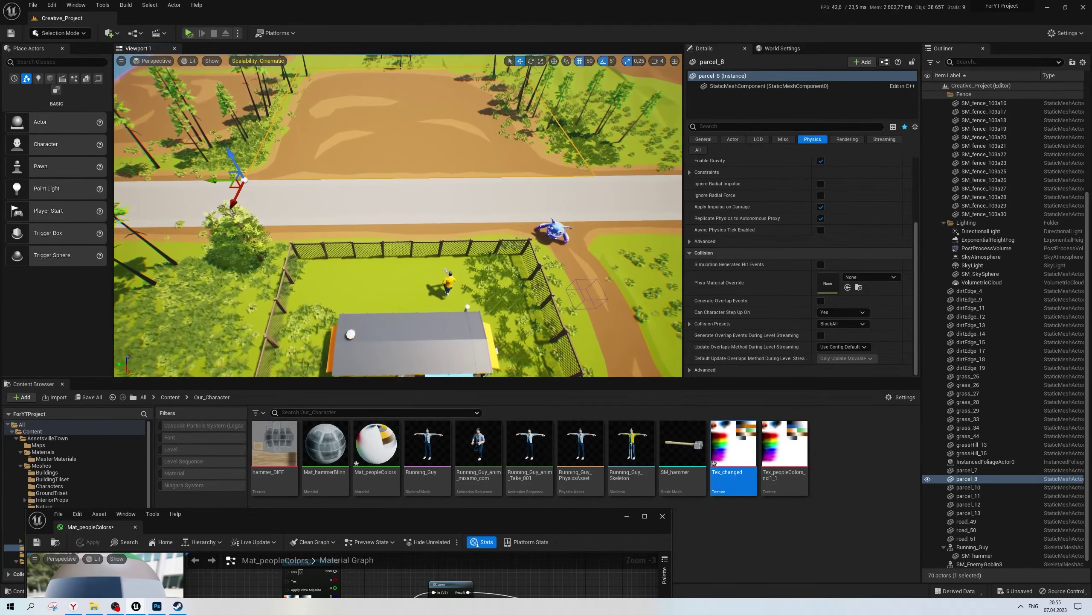
{"action": "key", "text": "Left"}
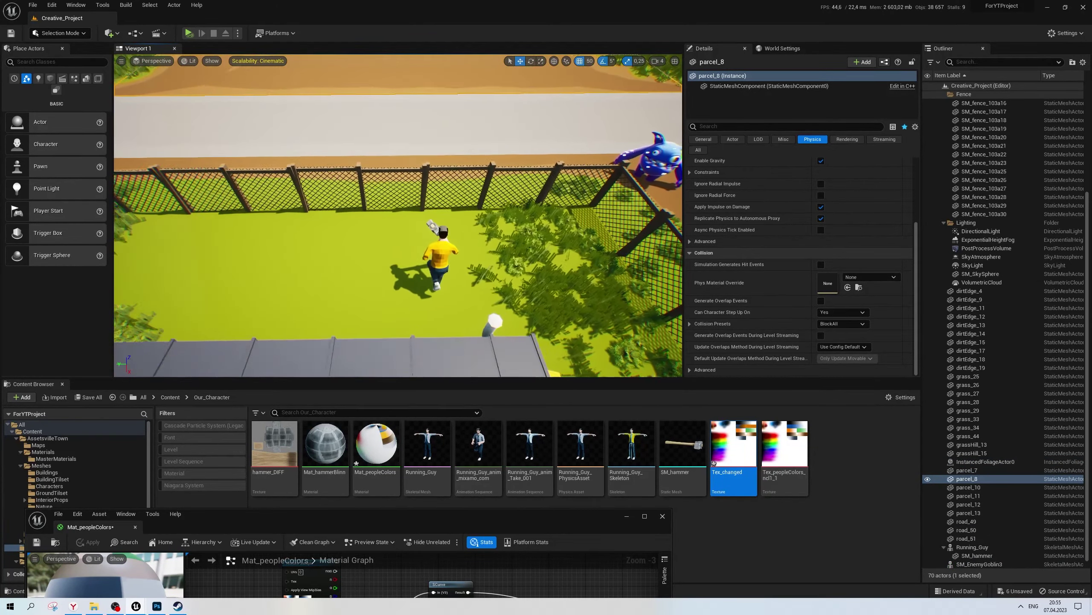
{"action": "key", "text": "Down"}
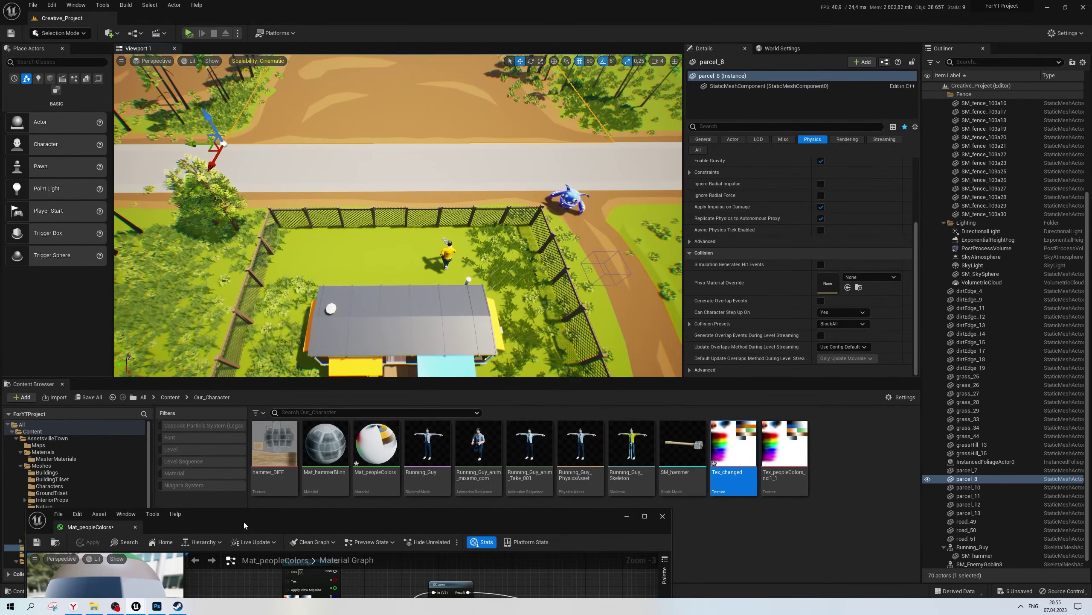
Save the Mat_peopleColors material and close its editor
{"action": "left_click_drag", "start_coordinate": [244, 522], "coordinate": [344, 247]}
{"action": "left_click", "coordinate": [138, 267]}
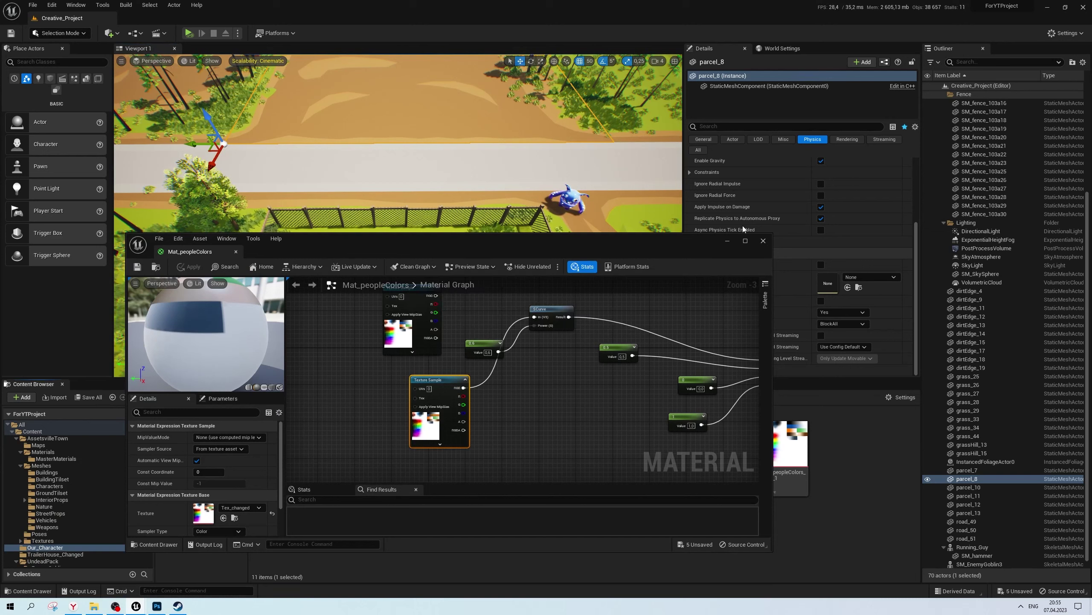
{"action": "left_click", "coordinate": [763, 240]}
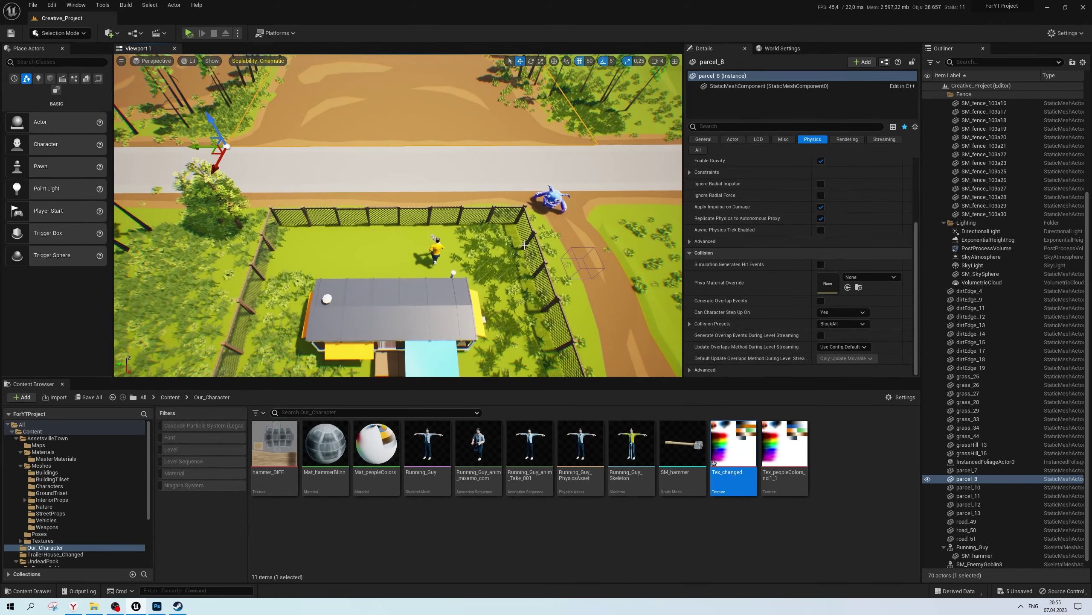
Select the ground parcel beside the goblin and zoom in toward the fenced yard
{"action": "left_click", "coordinate": [586, 194]}
{"action": "scroll", "coordinate": [482, 263], "scroll_direction": "up", "scroll_amount": 2}
{"action": "scroll", "coordinate": [481, 263], "scroll_direction": "up", "scroll_amount": 2}
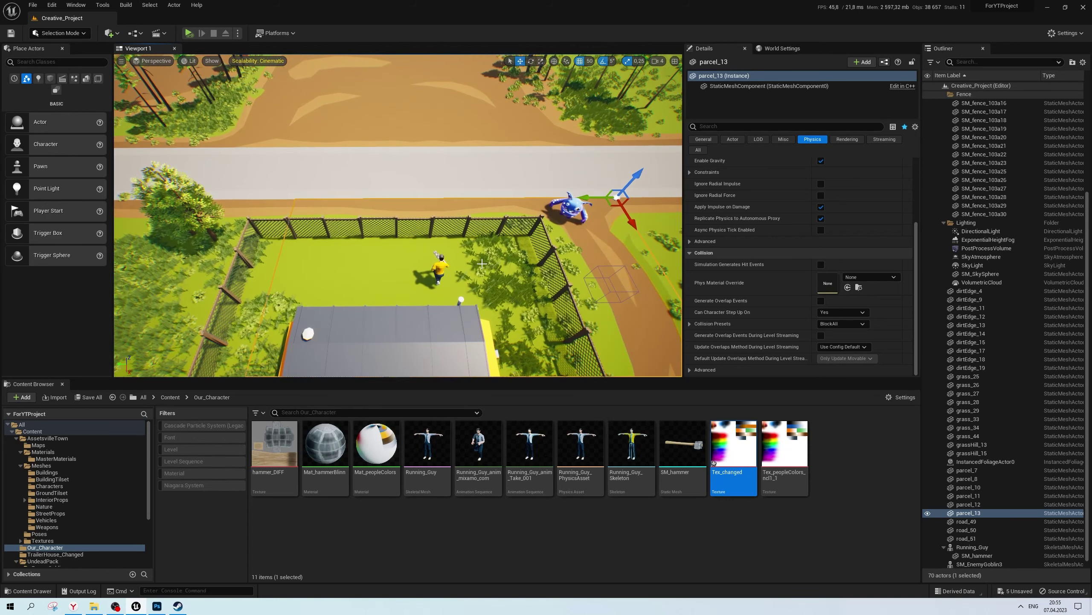
{"action": "scroll", "coordinate": [498, 254], "scroll_direction": "up", "scroll_amount": 1}
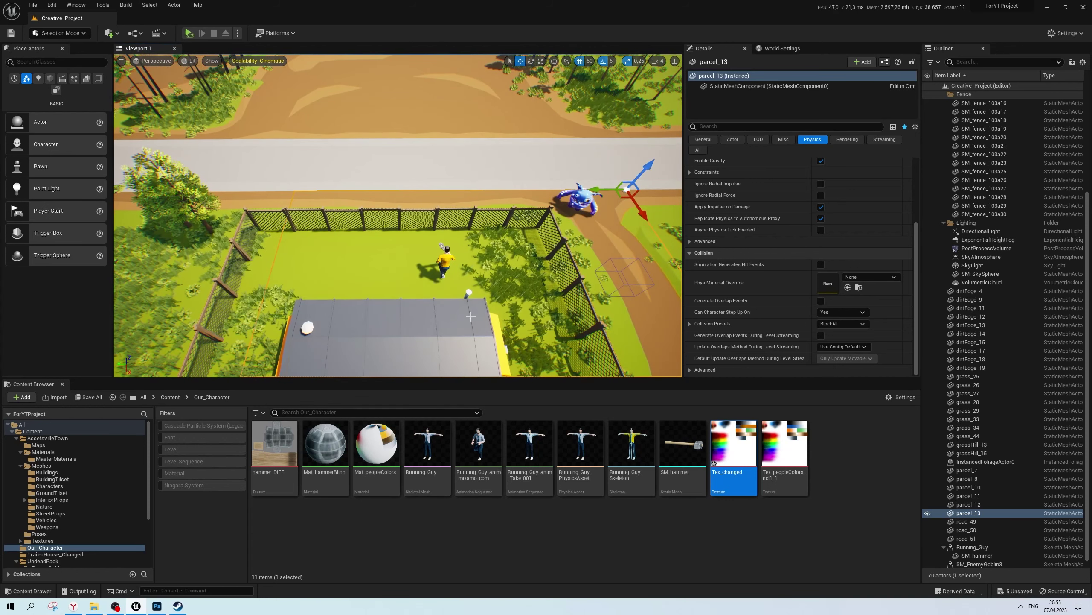
{"action": "scroll", "coordinate": [234, 97], "scroll_direction": "up", "scroll_amount": 1}
Switch the editor to Modeling mode and zoom in on the yard
{"action": "left_click", "coordinate": [61, 33]}
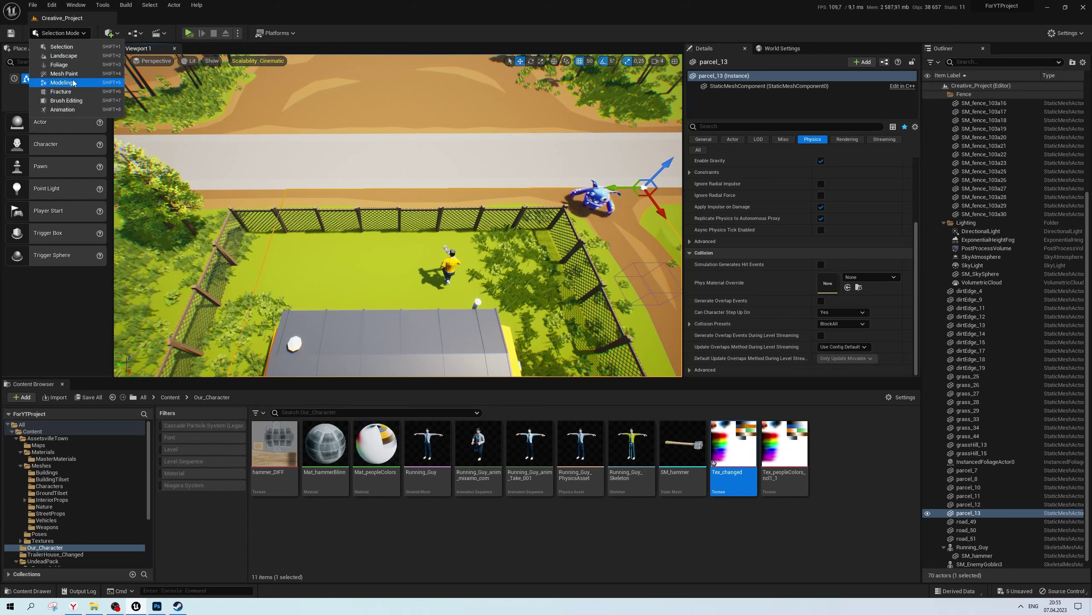
{"action": "left_click", "coordinate": [62, 83]}
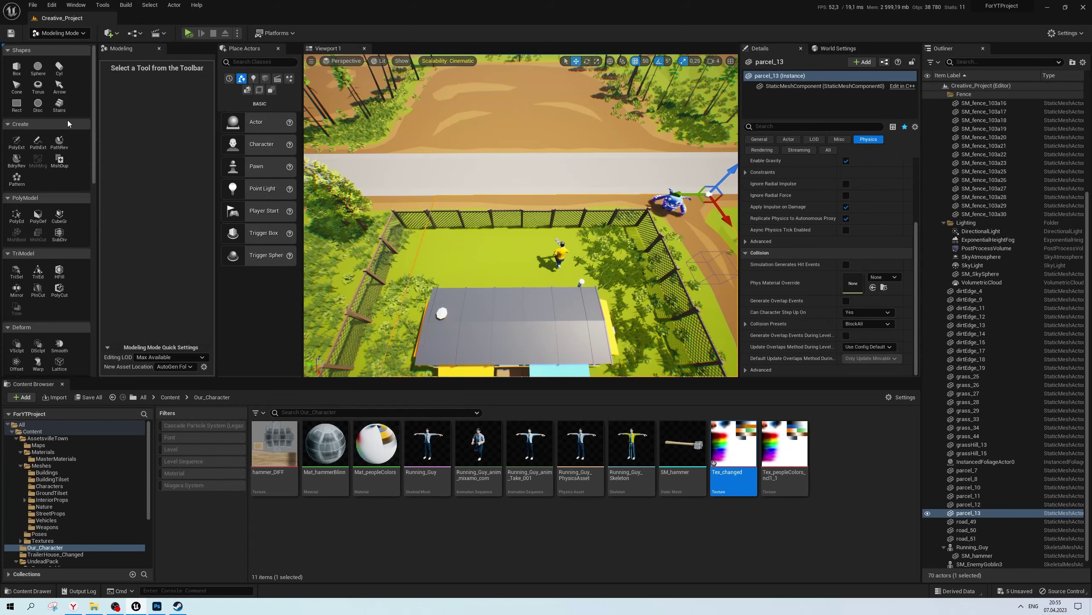
{"action": "scroll", "coordinate": [394, 156], "scroll_direction": "up", "scroll_amount": 2}
{"action": "scroll", "coordinate": [394, 156], "scroll_direction": "up", "scroll_amount": 2}
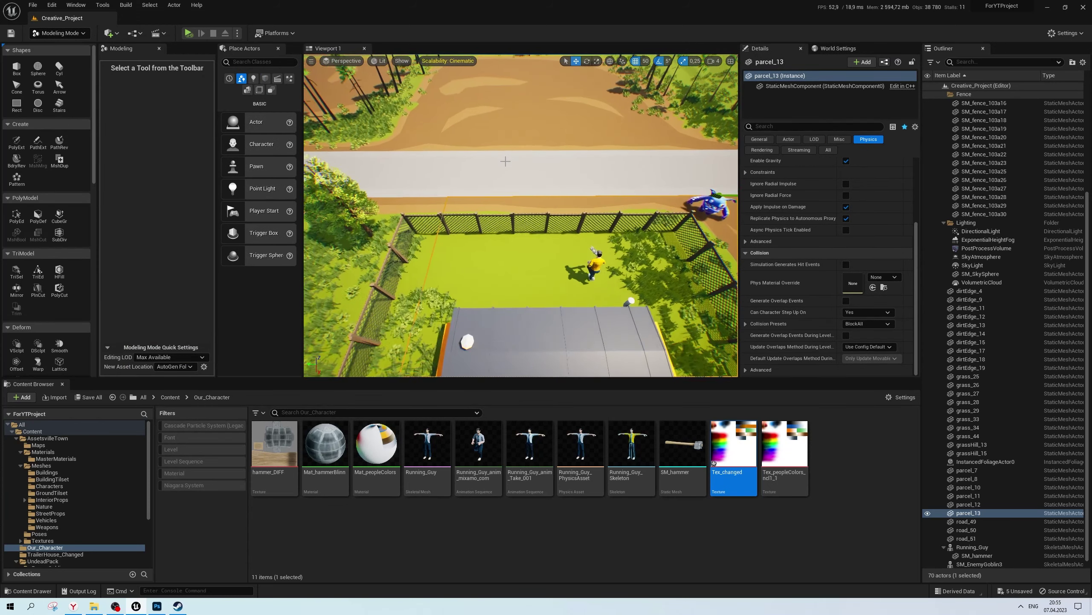
{"action": "scroll", "coordinate": [394, 155], "scroll_direction": "up", "scroll_amount": 2}
{"action": "scroll", "coordinate": [394, 155], "scroll_direction": "up", "scroll_amount": 1}
{"action": "scroll", "coordinate": [537, 185], "scroll_direction": "up", "scroll_amount": 2}
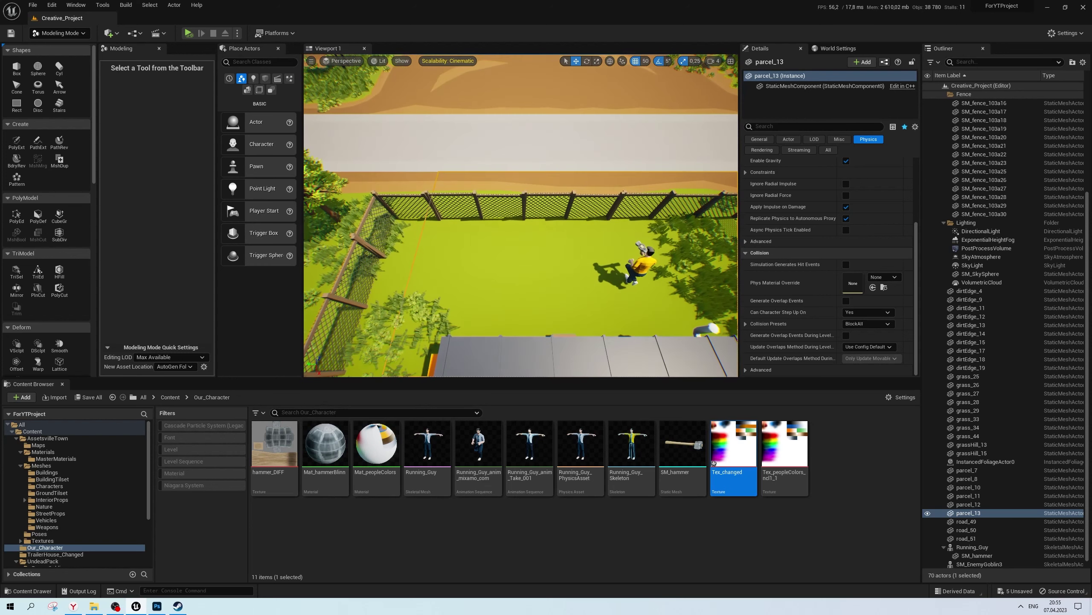
{"action": "scroll", "coordinate": [534, 186], "scroll_direction": "up", "scroll_amount": 2}
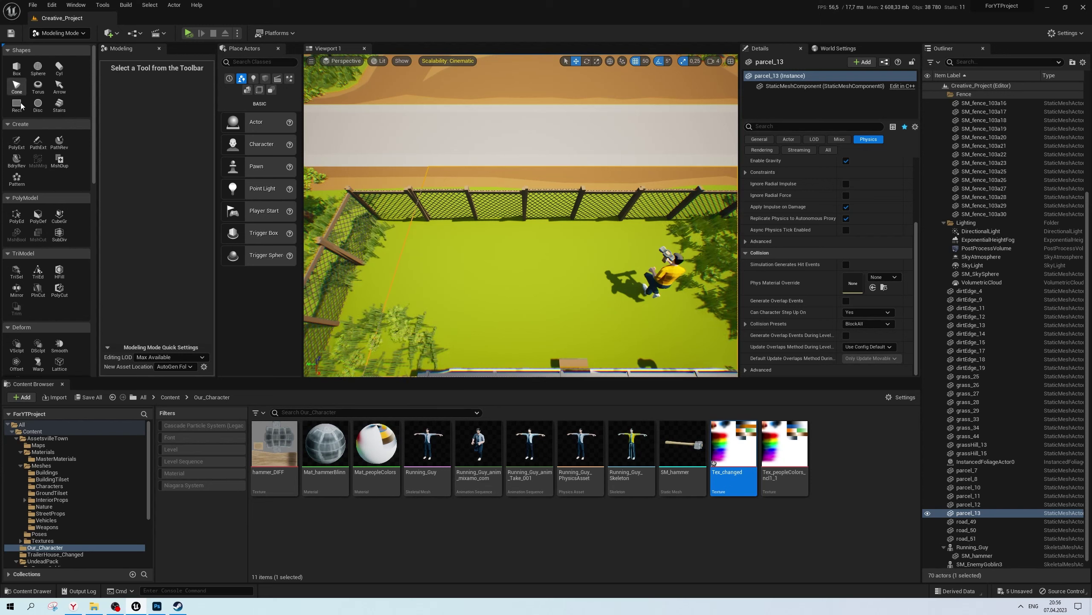
Place a 50-radius disc shape on the fenced yard's lawn and adjust its position
{"action": "left_click", "coordinate": [38, 105]}
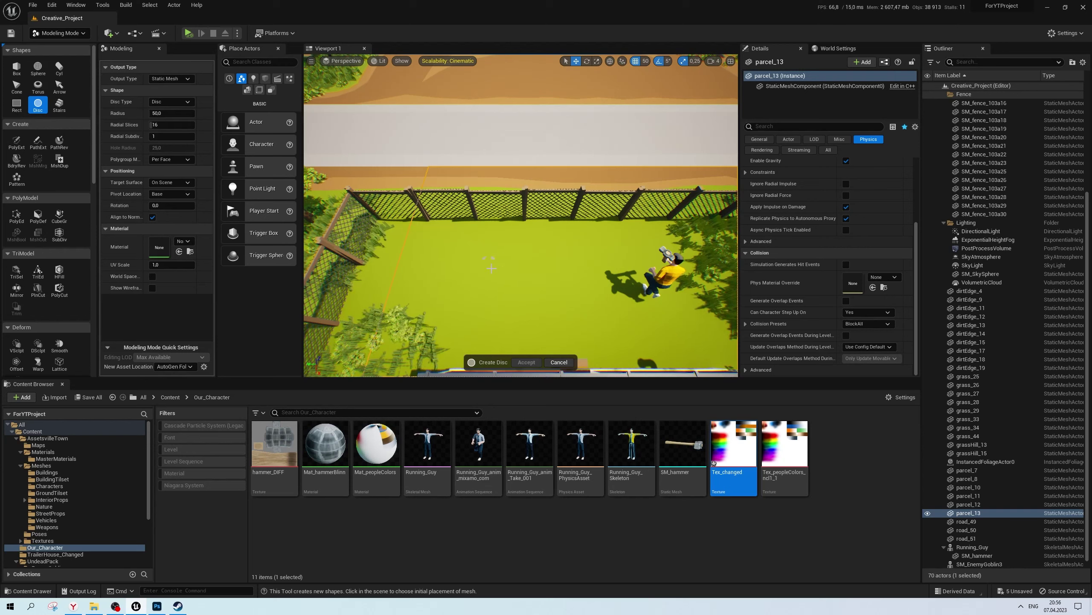
{"action": "scroll", "coordinate": [491, 269], "scroll_direction": "up", "scroll_amount": 3}
{"action": "left_click", "coordinate": [492, 316]}
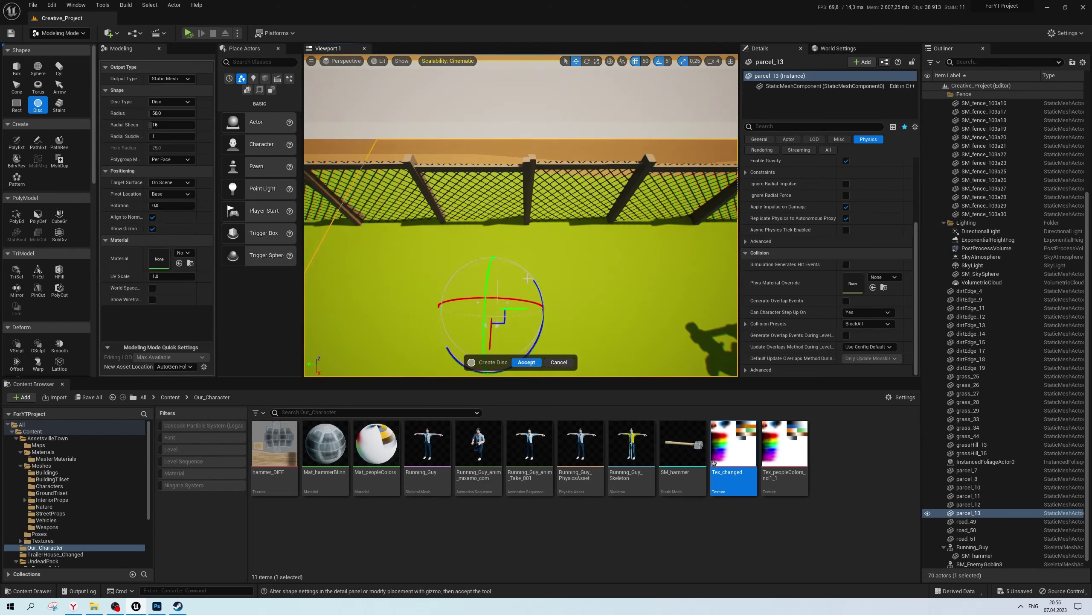
{"action": "right_click_drag", "start_coordinate": [491, 315], "coordinate": [492, 344]}
{"action": "right_click_drag", "start_coordinate": [499, 236], "coordinate": [499, 242]}
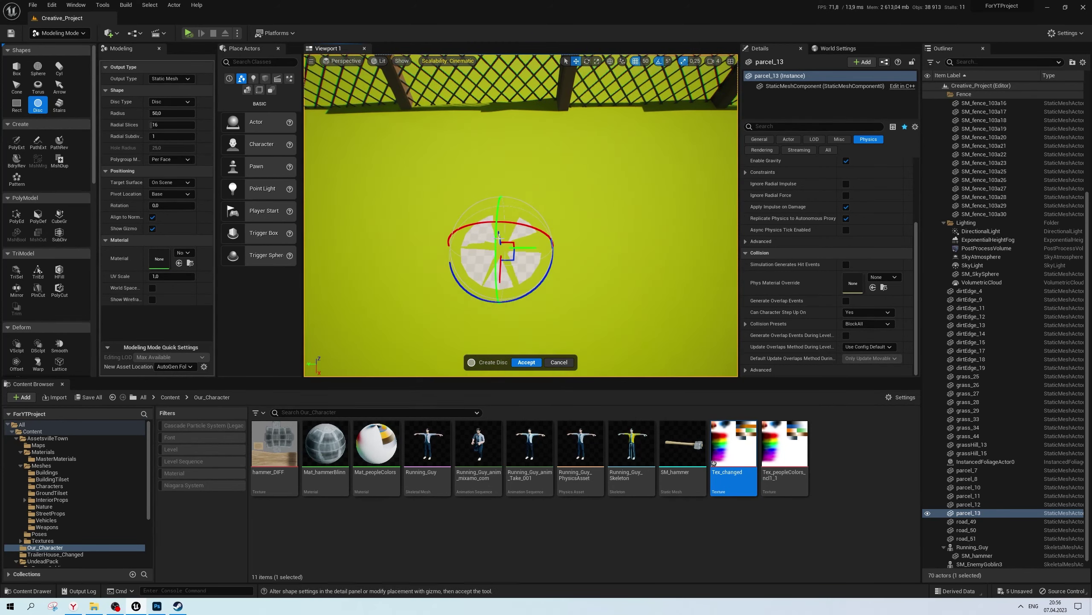
{"action": "left_click_drag", "start_coordinate": [498, 232], "coordinate": [494, 218]}
{"action": "right_click_drag", "start_coordinate": [533, 241], "coordinate": [533, 258]}
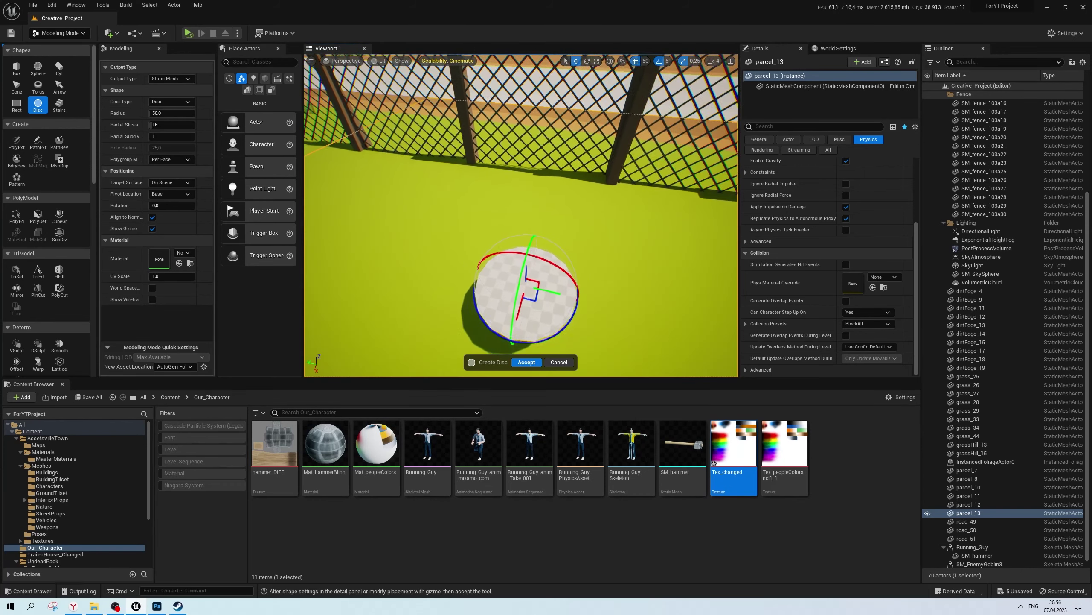
{"action": "right_click_drag", "start_coordinate": [409, 173], "coordinate": [409, 173]}
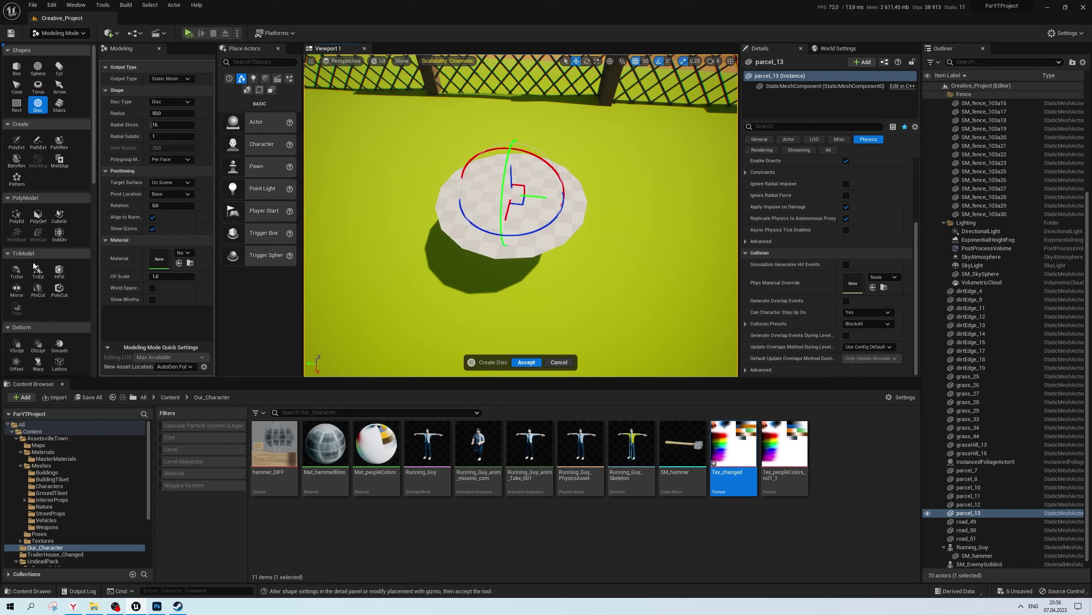
Accept the disc, inset its face and delete the inner face to leave a ring, then restore Selection Mode
{"action": "left_click", "coordinate": [19, 220]}
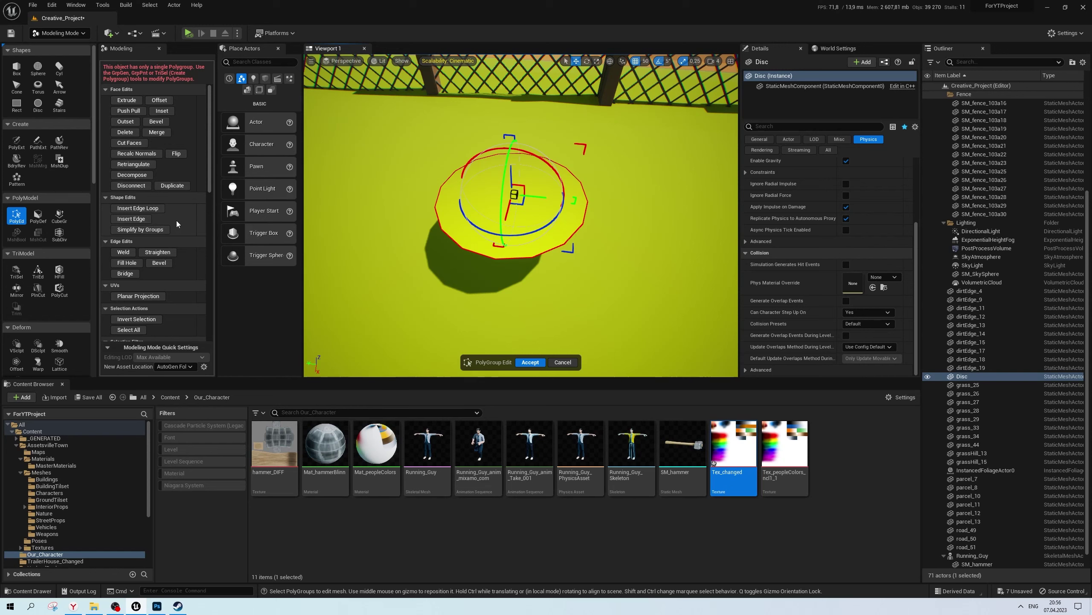
{"action": "left_click", "coordinate": [173, 111]}
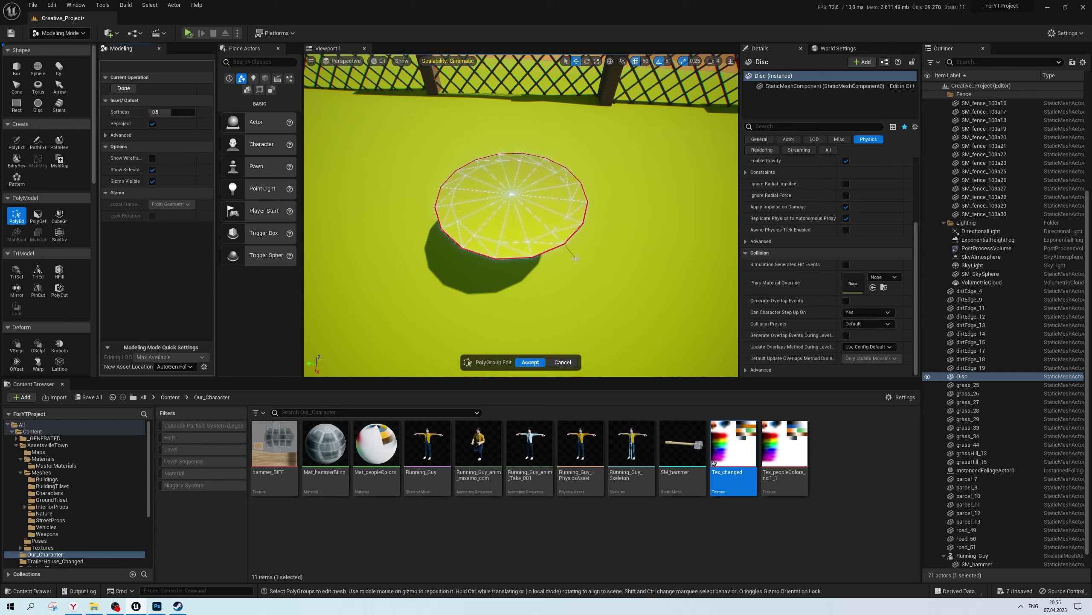
{"action": "left_click", "coordinate": [572, 254]}
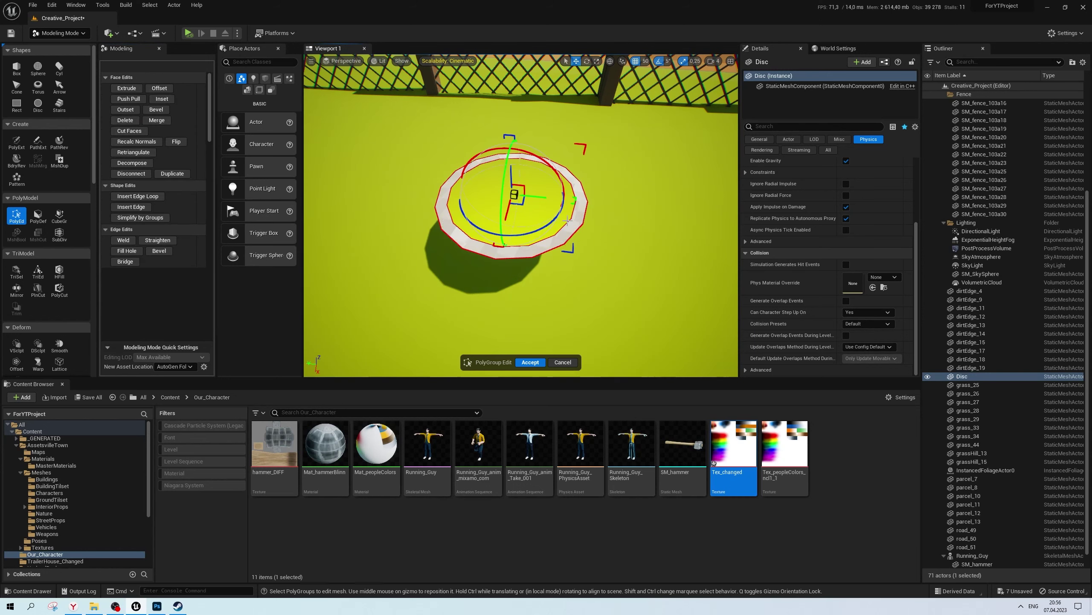
{"action": "key", "text": "Delete"}
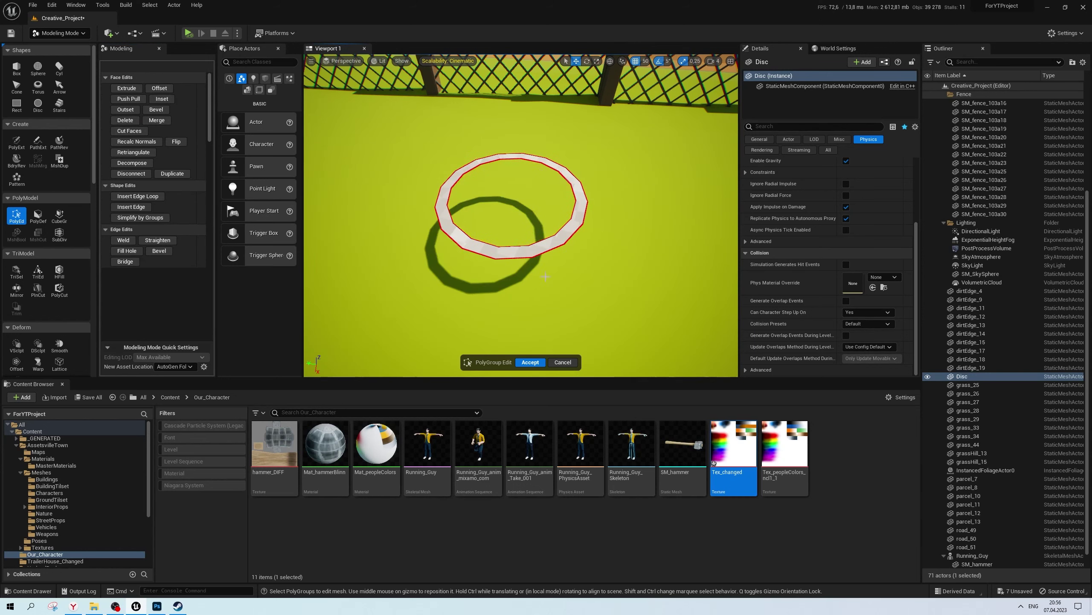
{"action": "left_click", "coordinate": [531, 361]}
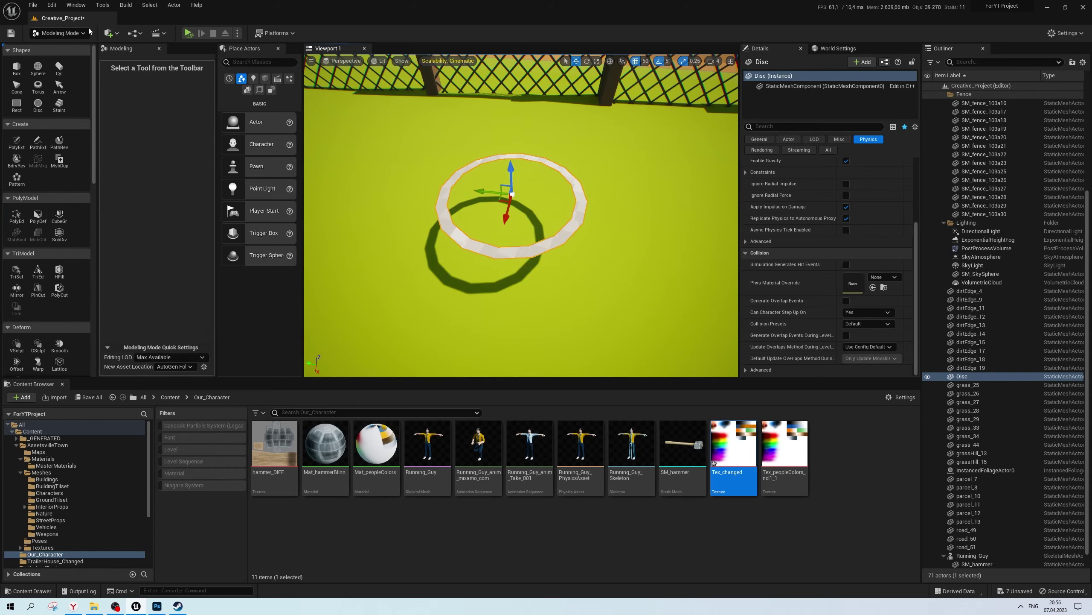
{"action": "left_click", "coordinate": [65, 33]}
{"action": "left_click", "coordinate": [61, 46]}
In the top wireframe view, move the ring beside the yellow-shirted character
{"action": "key", "text": "f"}
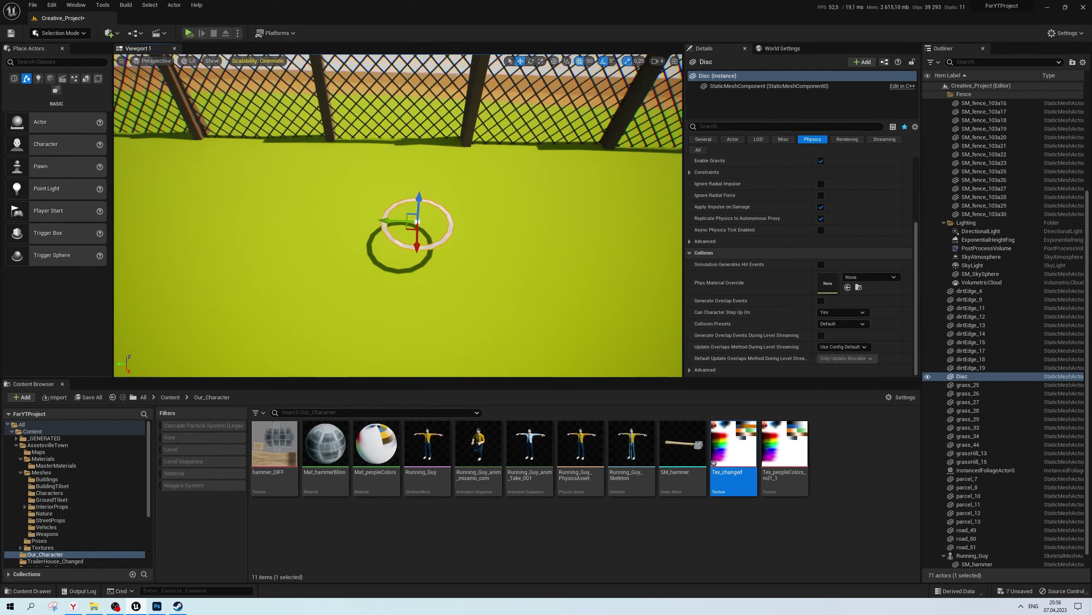
{"action": "right_click_drag", "start_coordinate": [468, 221], "coordinate": [468, 221]}
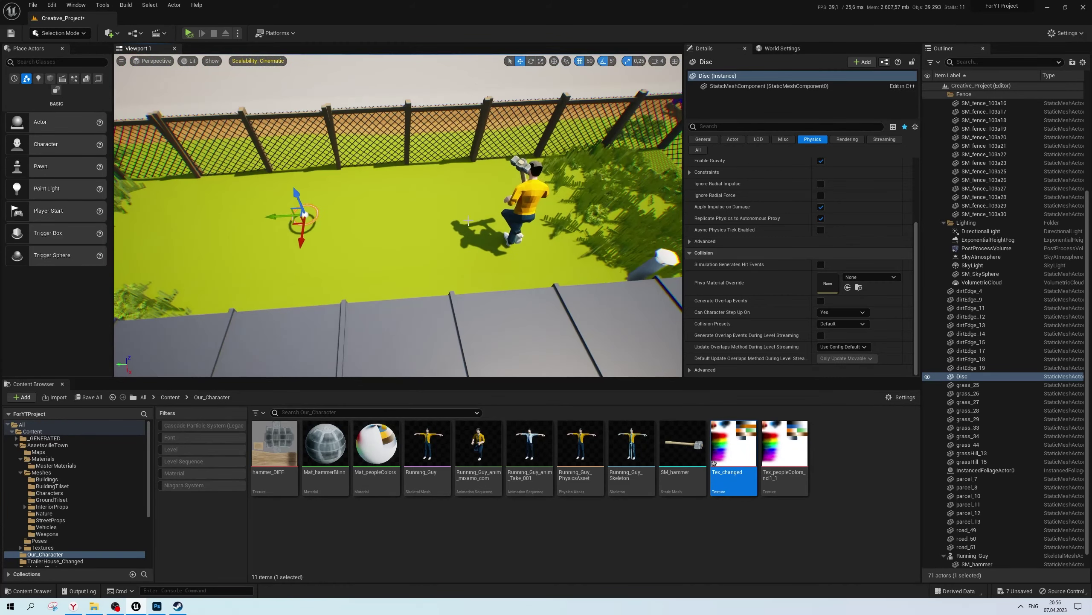
{"action": "key", "text": "alt+j"}
{"action": "key", "text": "f"}
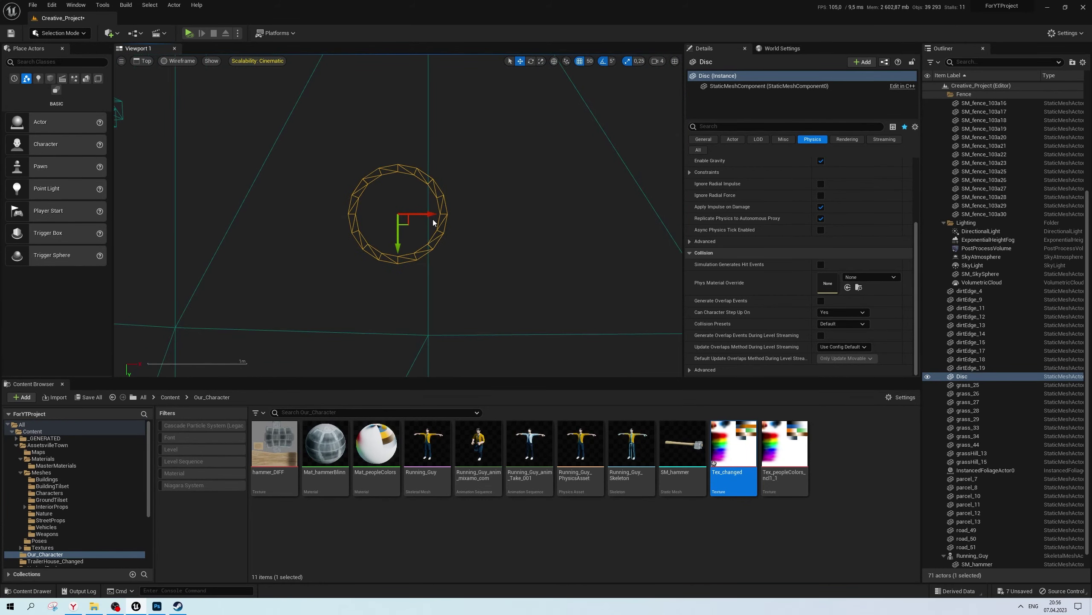
{"action": "scroll", "coordinate": [433, 223], "scroll_direction": "down", "scroll_amount": 5}
{"action": "right_click_drag", "start_coordinate": [433, 223], "coordinate": [377, 340]}
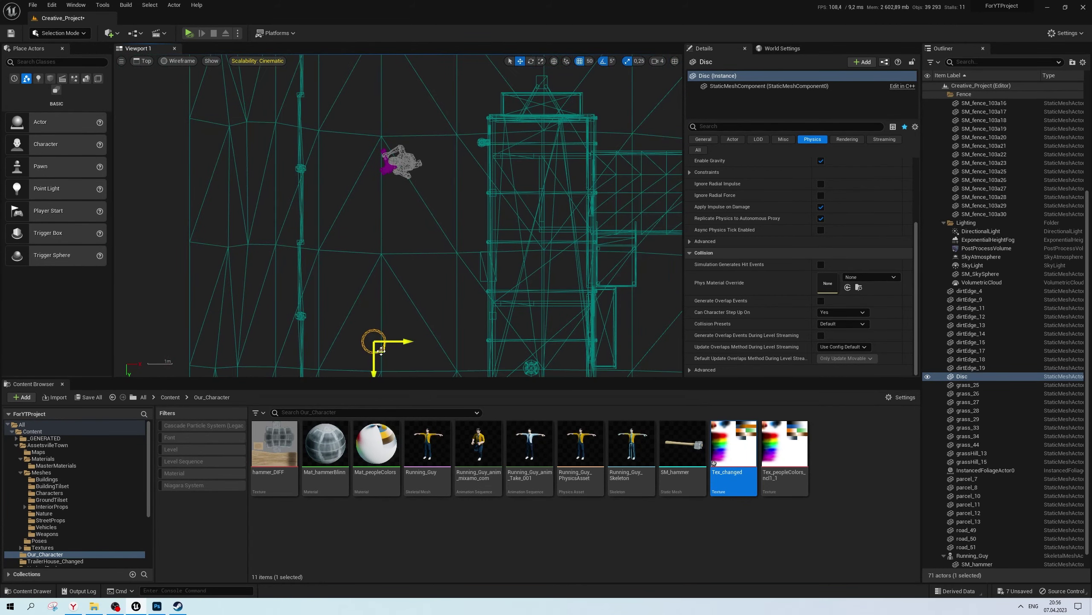
{"action": "left_click_drag", "start_coordinate": [381, 351], "coordinate": [418, 166]}
{"action": "scroll", "coordinate": [417, 164], "scroll_direction": "up", "scroll_amount": 2}
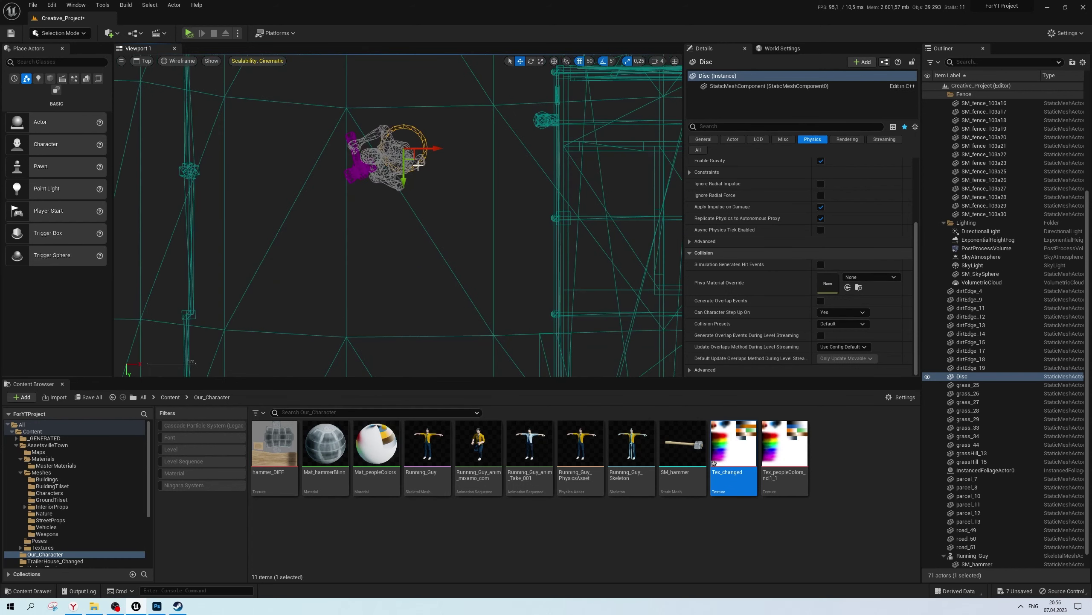
{"action": "right_click_drag", "start_coordinate": [419, 166], "coordinate": [421, 204]}
Scale the ring to about double its size and centre it on the character
{"action": "key", "text": "r"}
{"action": "left_click_drag", "start_coordinate": [415, 191], "coordinate": [447, 215]}
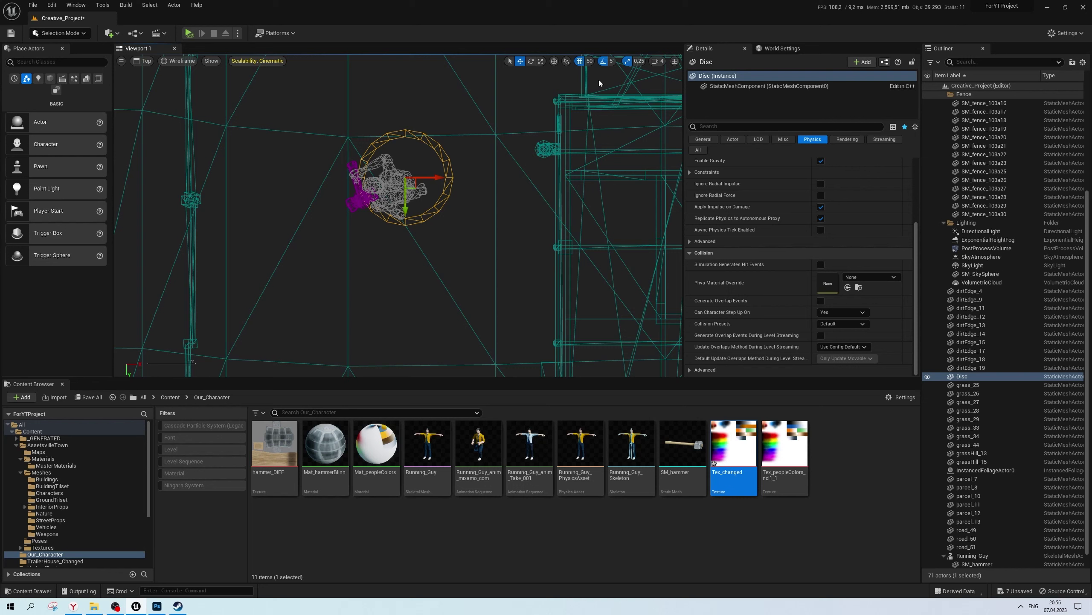
{"action": "scroll", "coordinate": [403, 150], "scroll_direction": "up", "scroll_amount": 1}
{"action": "left_click_drag", "start_coordinate": [406, 193], "coordinate": [404, 203]}
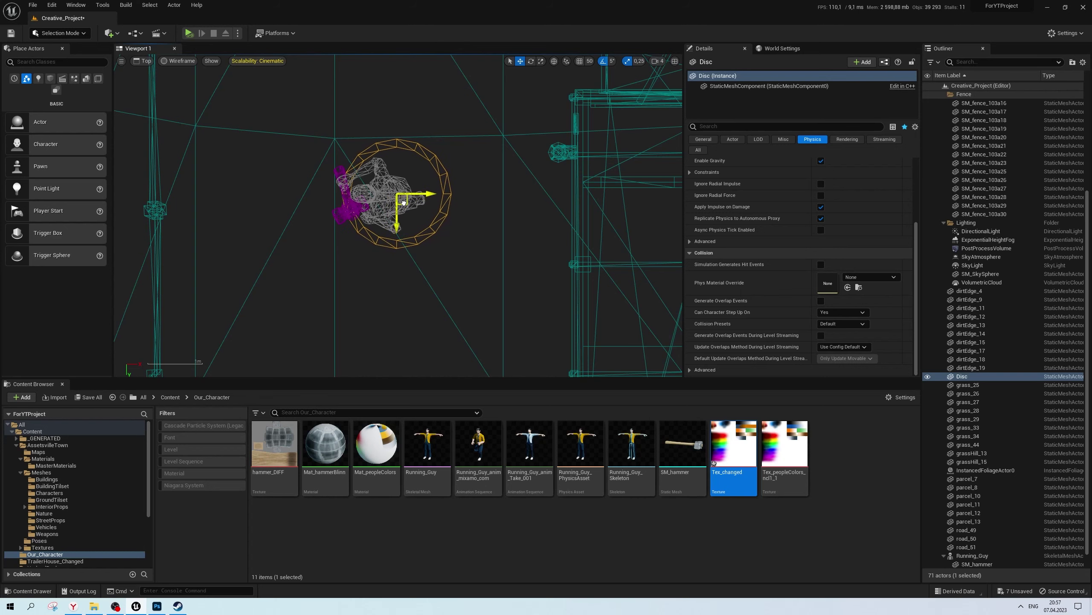
Return to the lit perspective view, framed close to the character and ring
{"action": "key", "text": "alt+g"}
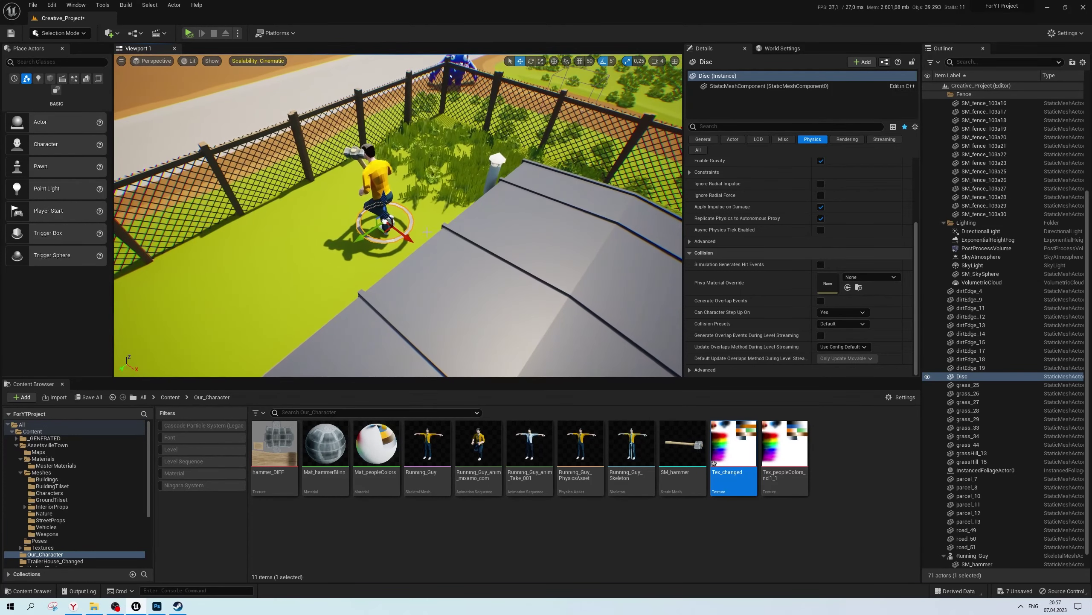
{"action": "mouse_move", "coordinate": [438, 194]}
{"action": "right_mouse_down"}
{"action": "mouse_move", "coordinate": [456, 212]}
{"action": "mouse_move", "coordinate": [536, 210]}
{"action": "mouse_move", "coordinate": [536, 242]}
{"action": "right_mouse_up"}
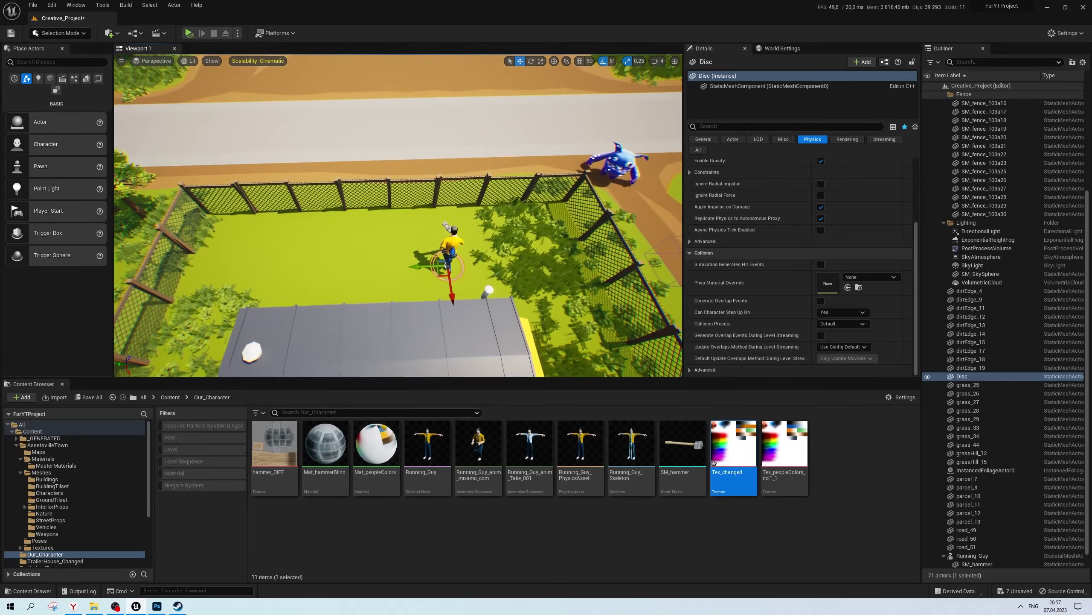
{"action": "key", "text": "r"}
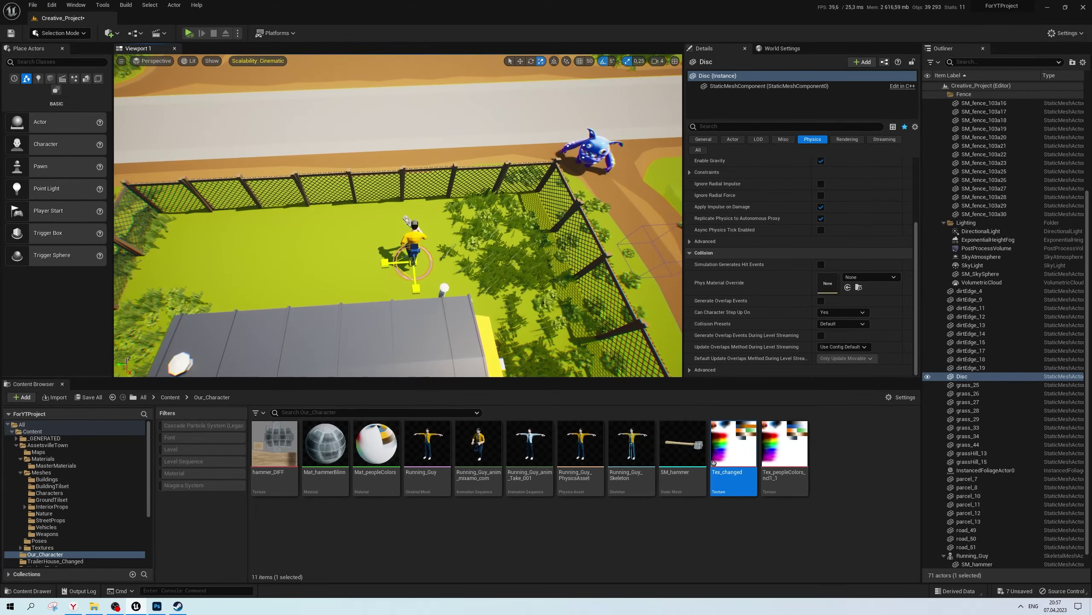
{"action": "key", "text": "w"}
{"action": "right_click_drag", "start_coordinate": [535, 241], "coordinate": [536, 241]}
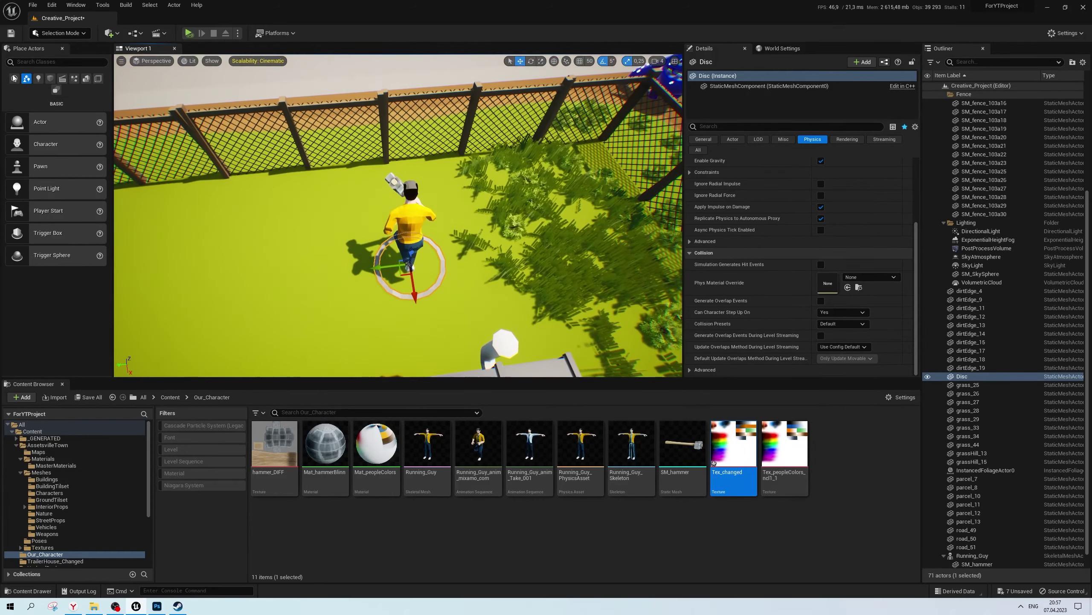
{"action": "left_click", "coordinate": [60, 33]}
Switch to Modeling Mode, frame the ring and start TriEdit on it
{"action": "left_click", "coordinate": [59, 82]}
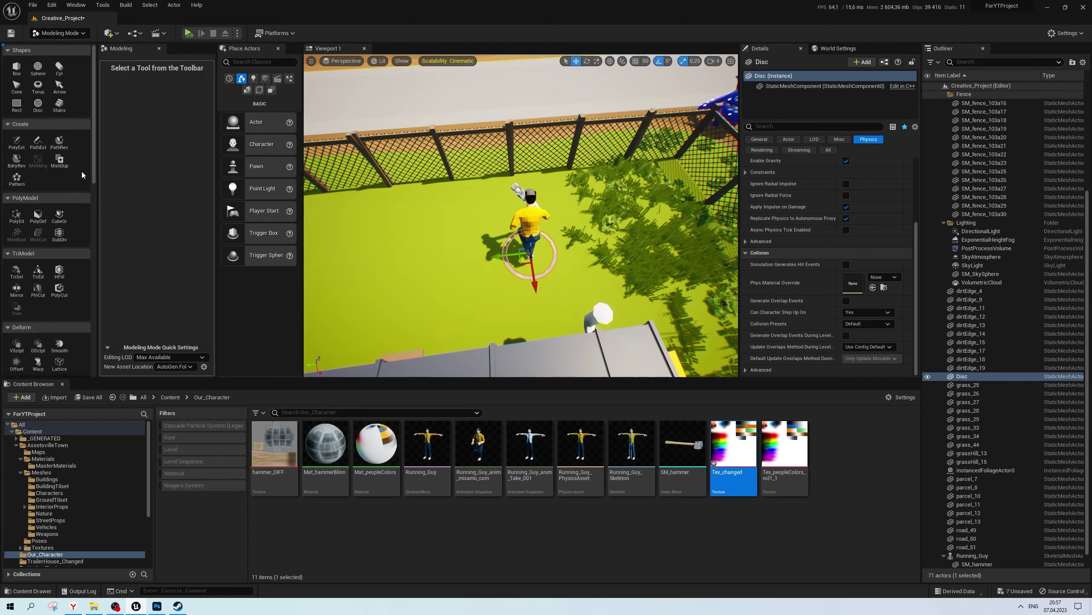
{"action": "key", "text": "f"}
{"action": "left_click", "coordinate": [16, 270]}
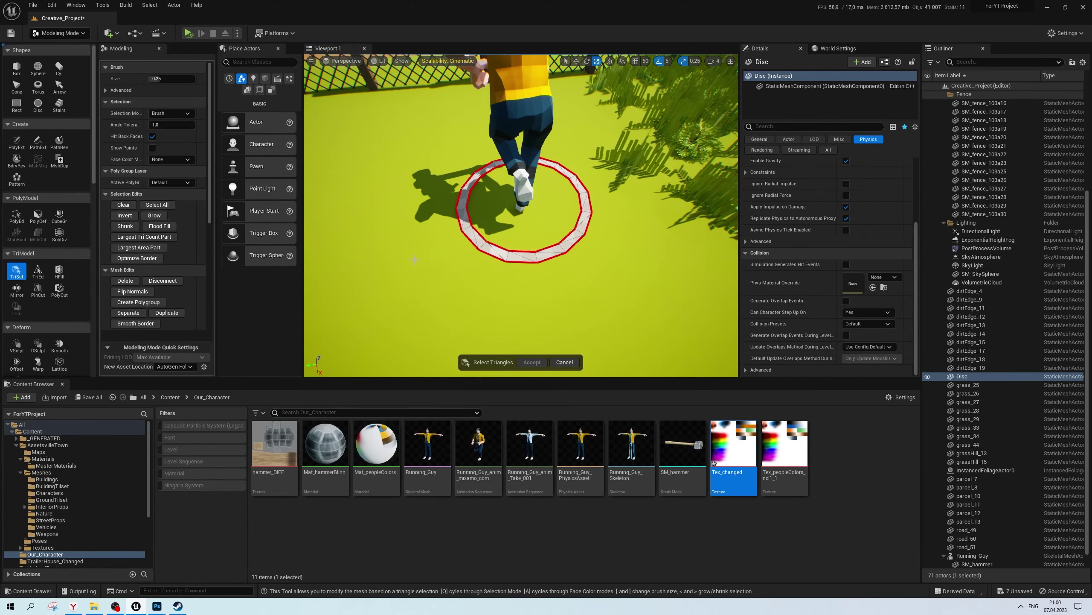
{"action": "left_click", "coordinate": [39, 271]}
Select the ring's inner triangles all the way around its edge
{"action": "left_click", "coordinate": [474, 227]}
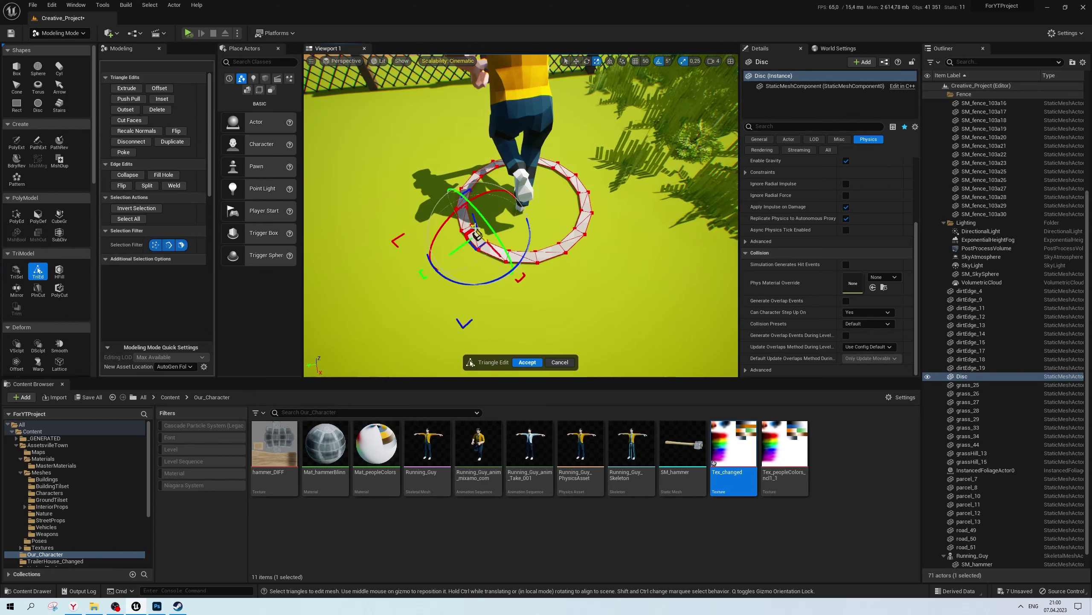
{"action": "scroll", "coordinate": [480, 226], "scroll_direction": "up", "scroll_amount": 2}
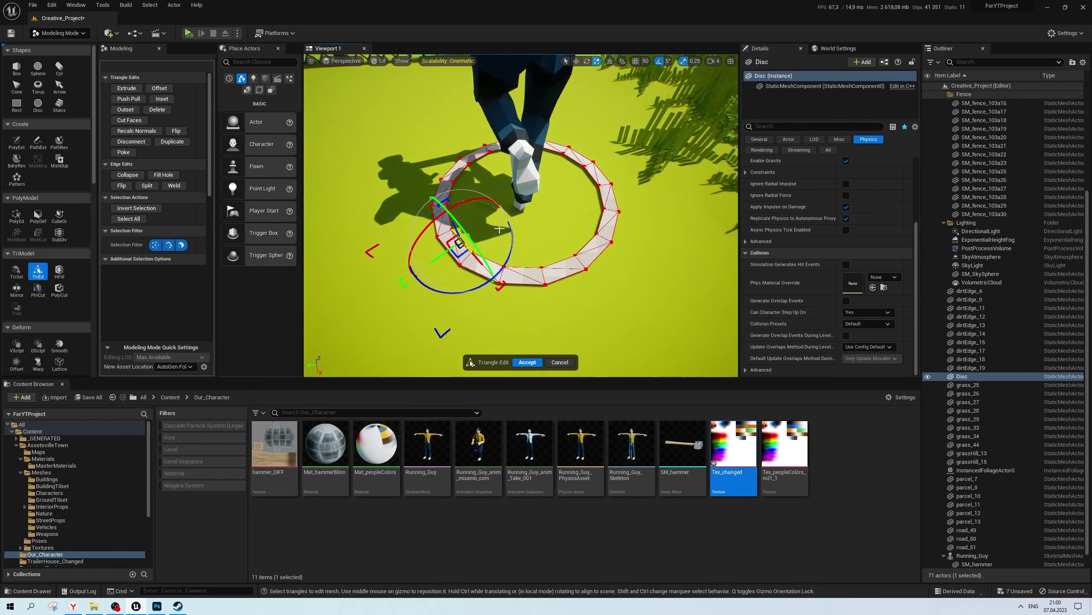
{"action": "left_click", "coordinate": [490, 260], "text": "shift"}
{"action": "left_click", "coordinate": [523, 269], "text": "shift"}
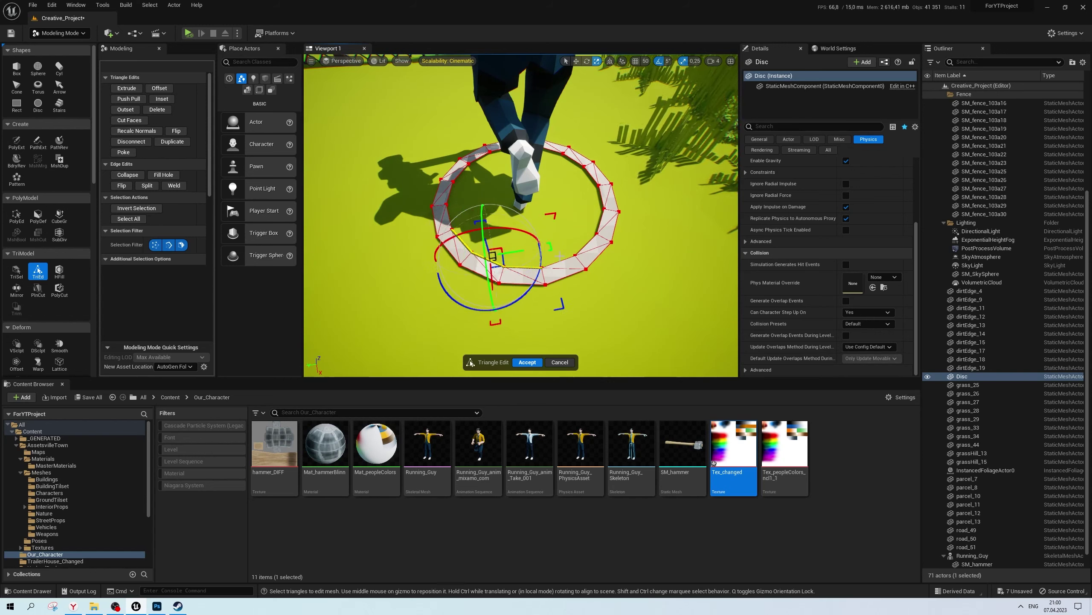
{"action": "left_click", "coordinate": [562, 258], "text": "shift"}
{"action": "left_click", "coordinate": [592, 227], "text": "shift"}
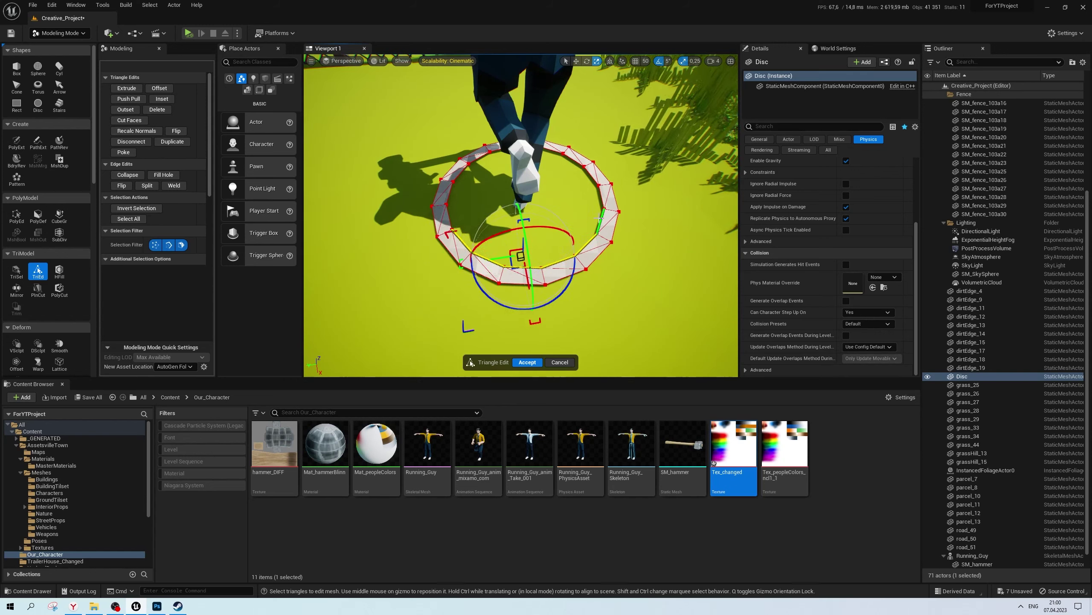
{"action": "left_click", "coordinate": [601, 219], "text": "shift"}
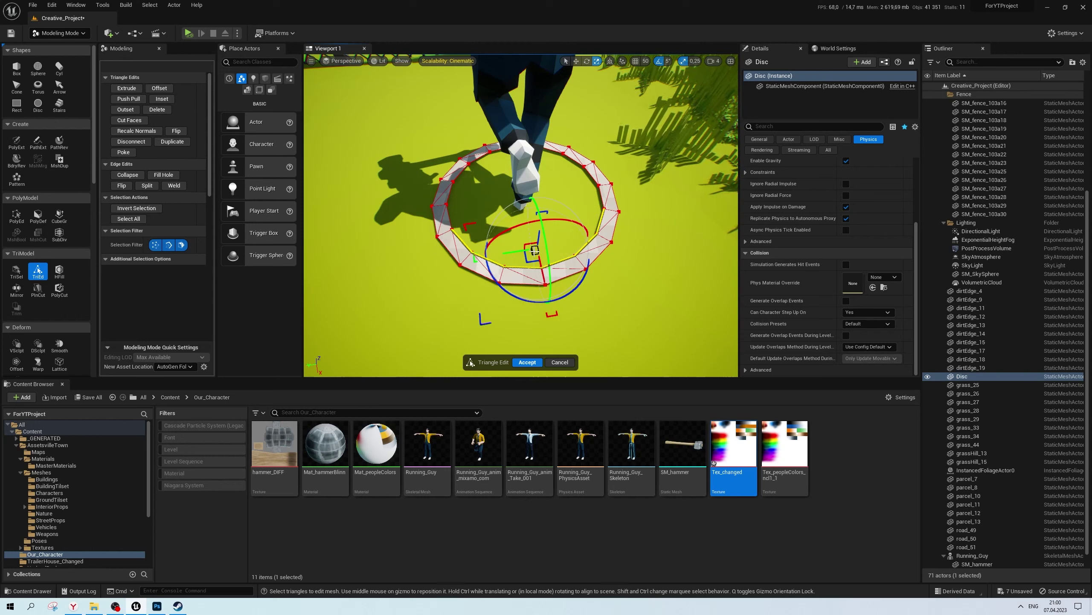
{"action": "key", "text": "ctrl+z"}
{"action": "left_click", "coordinate": [602, 196], "text": "shift"}
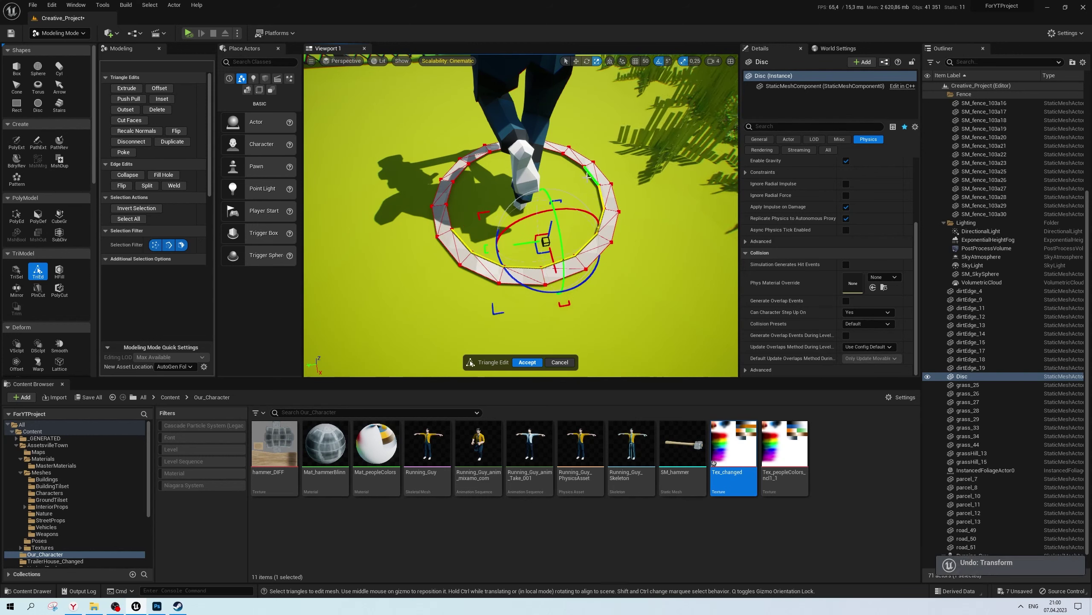
{"action": "left_click", "coordinate": [592, 176], "text": "shift"}
{"action": "left_click", "coordinate": [568, 162], "text": "shift"}
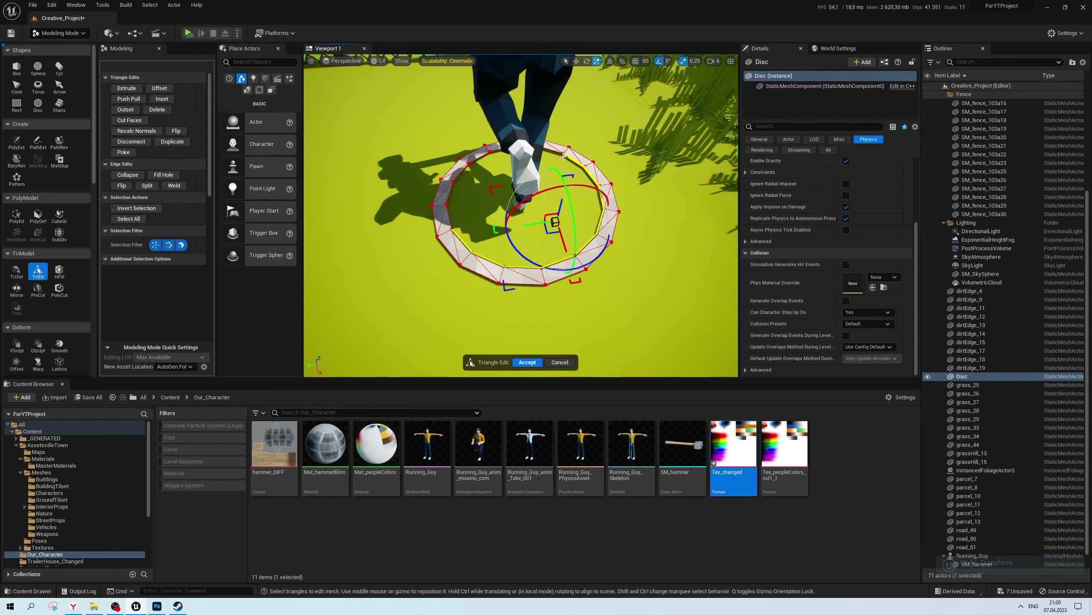
{"action": "left_click", "coordinate": [538, 157], "text": "shift"}
{"action": "left_click", "coordinate": [450, 217], "text": "shift"}
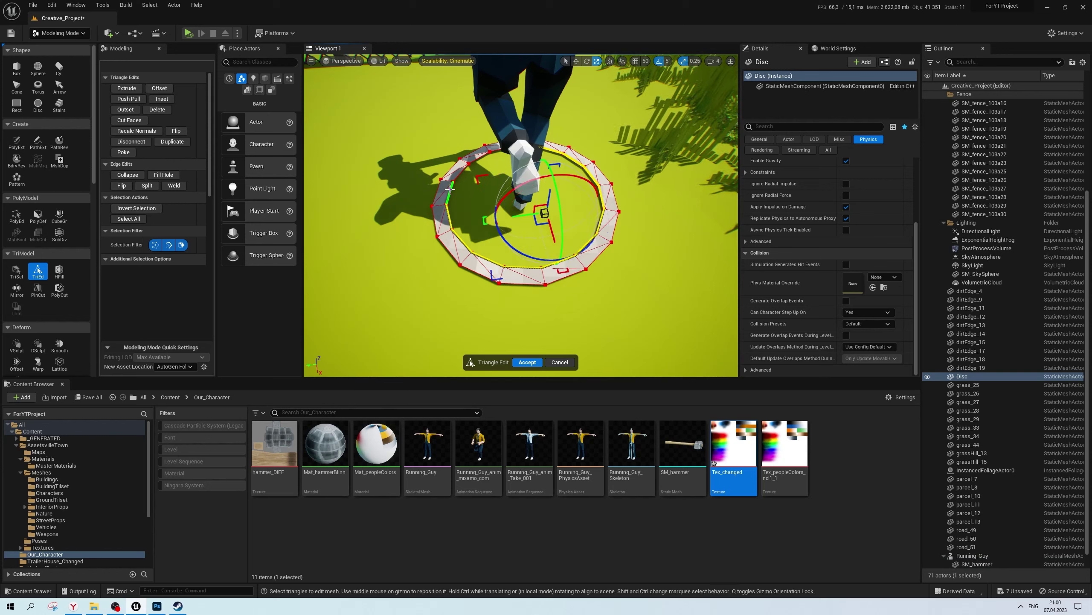
{"action": "left_click", "coordinate": [450, 194], "text": "shift"}
{"action": "left_click", "coordinate": [453, 183], "text": "shift"}
{"action": "left_click", "coordinate": [467, 172], "text": "shift"}
{"action": "right_click_drag", "start_coordinate": [466, 172], "coordinate": [431, 177]}
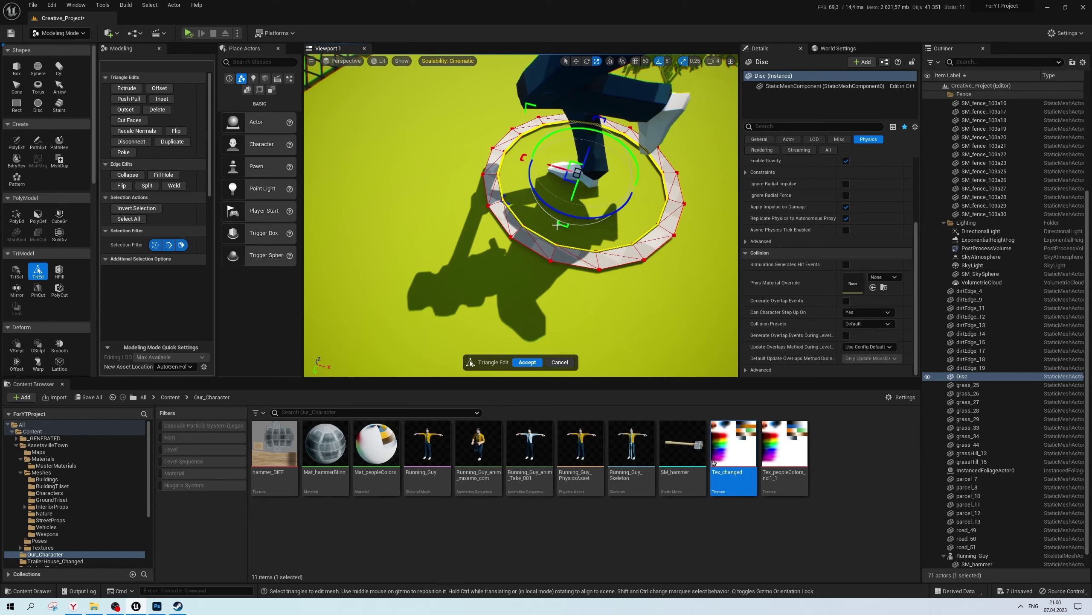
Pull the selected triangles inward to shrink the inner edge, then accept the triangle edit
{"action": "left_click_drag", "start_coordinate": [562, 224], "coordinate": [559, 241]}
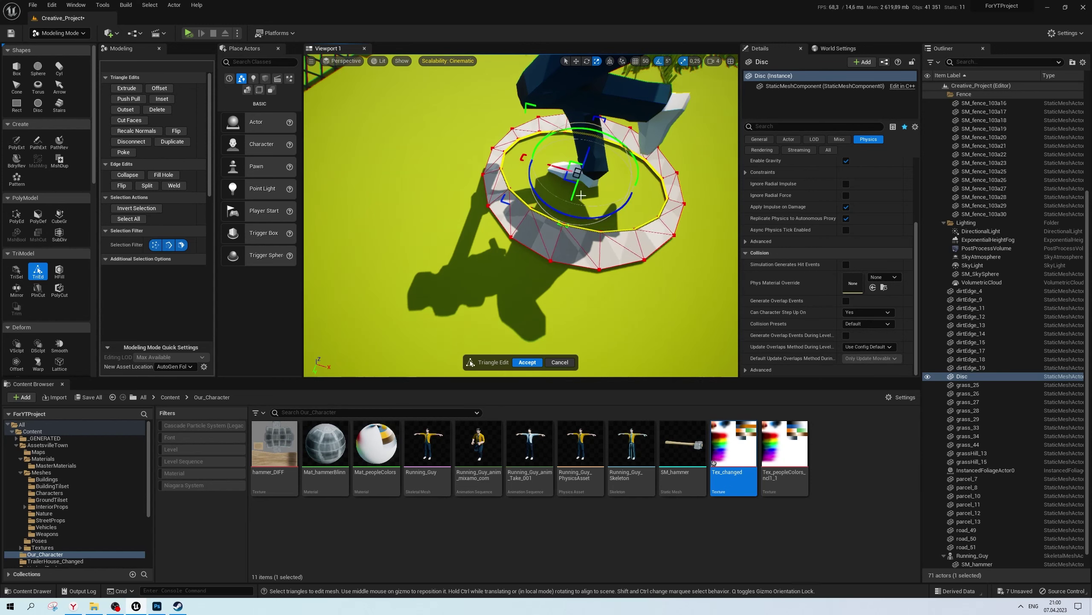
{"action": "key", "text": "ctrl+z"}
{"action": "left_click_drag", "start_coordinate": [520, 201], "coordinate": [507, 201]}
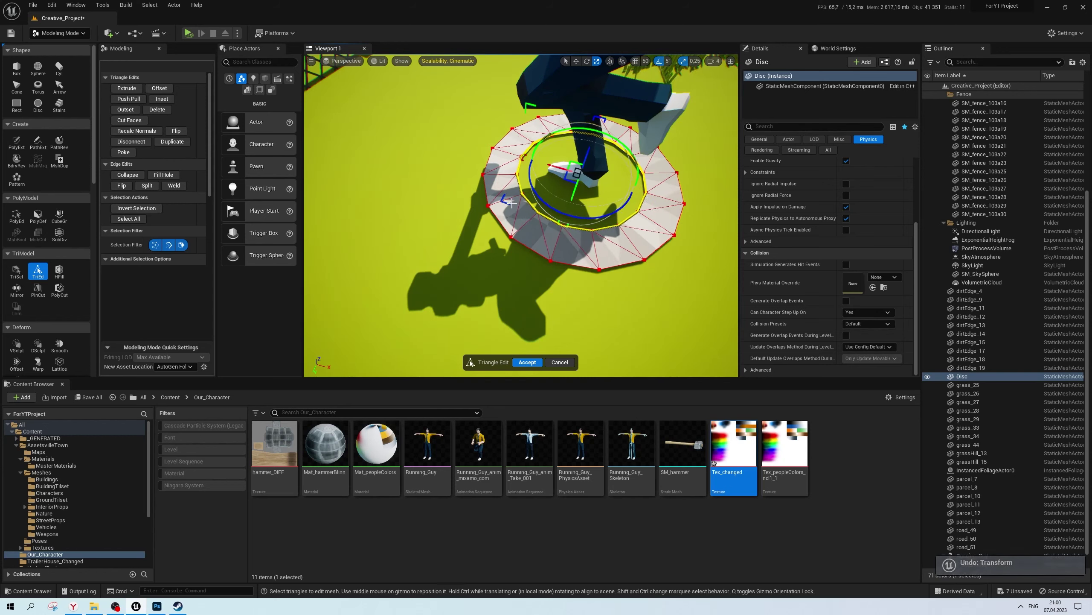
{"action": "right_click_drag", "start_coordinate": [507, 201], "coordinate": [507, 172]}
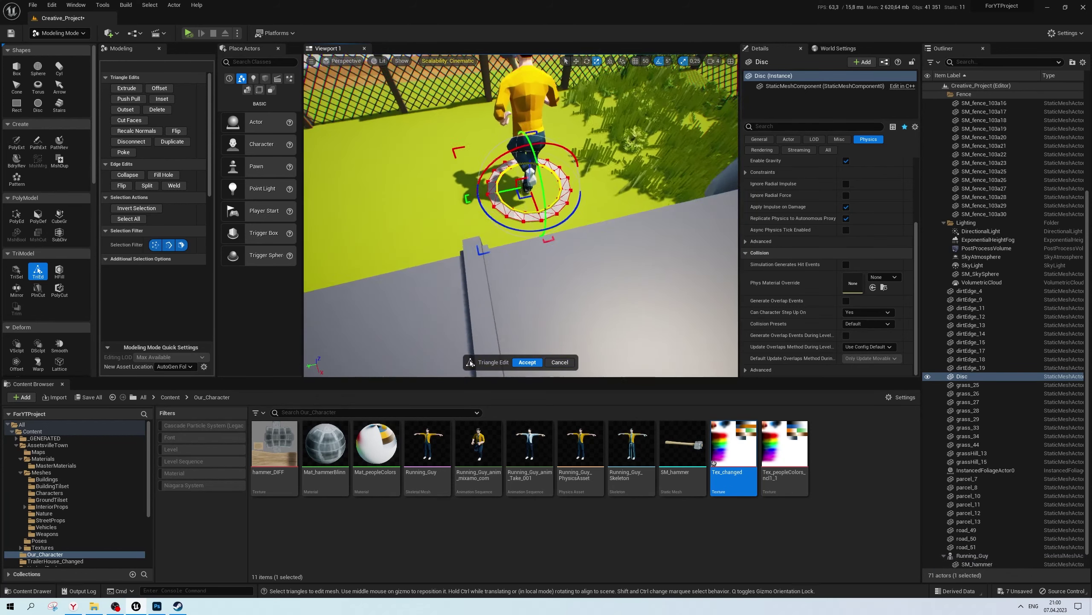
{"action": "right_click_drag", "start_coordinate": [528, 218], "coordinate": [529, 215]}
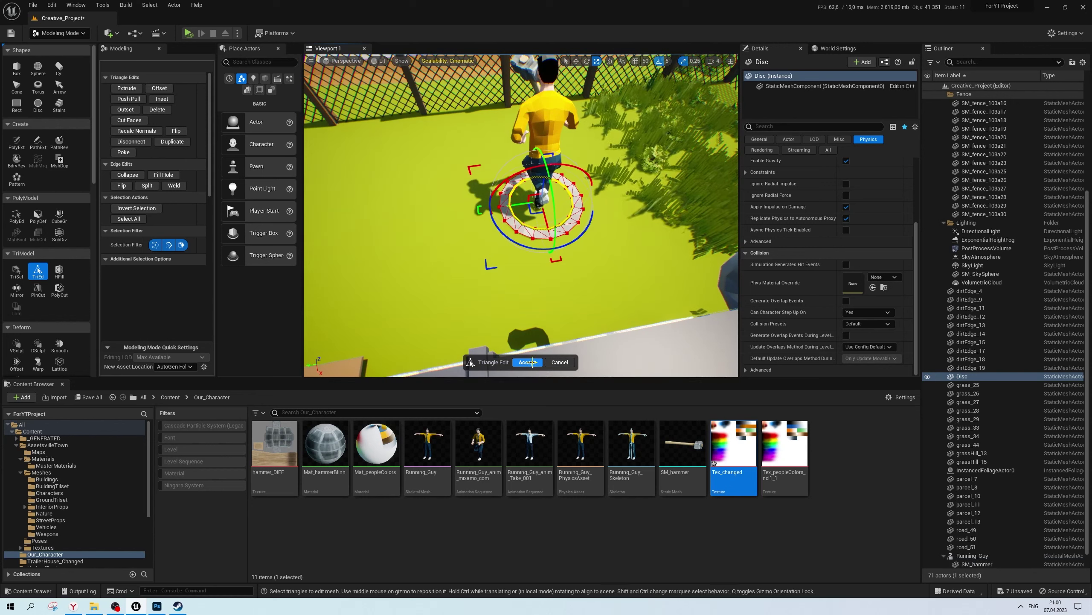
{"action": "left_click", "coordinate": [529, 362]}
Scale the Disc ring up around Running_Guy, reselect it, and switch back to Selection Mode
{"action": "left_click_drag", "start_coordinate": [533, 216], "coordinate": [543, 226]}
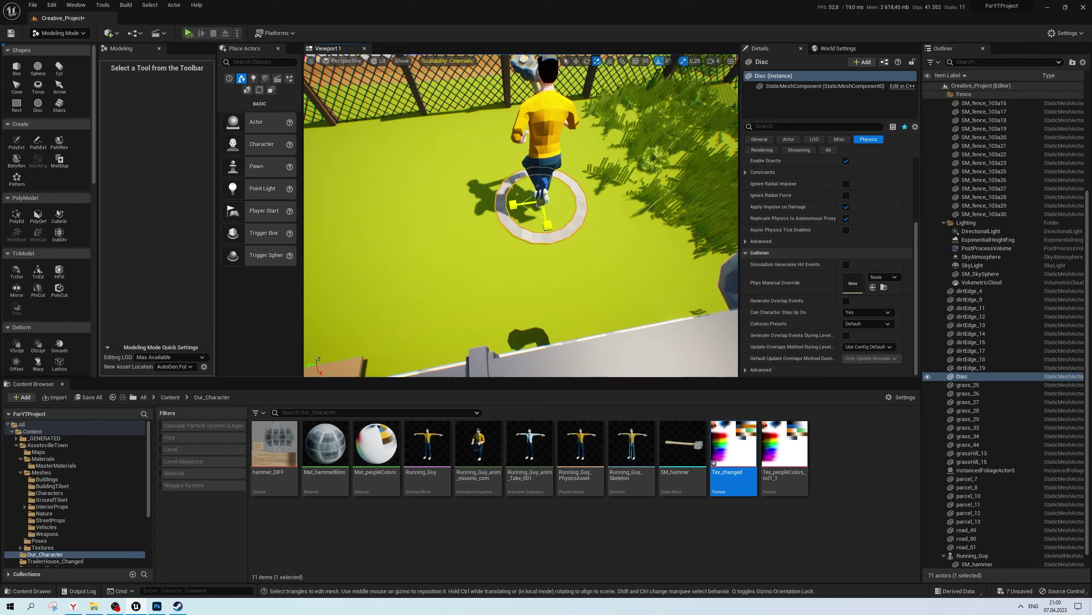
{"action": "scroll", "coordinate": [642, 236], "scroll_direction": "down", "scroll_amount": 3}
{"action": "scroll", "coordinate": [648, 235], "scroll_direction": "down", "scroll_amount": 3}
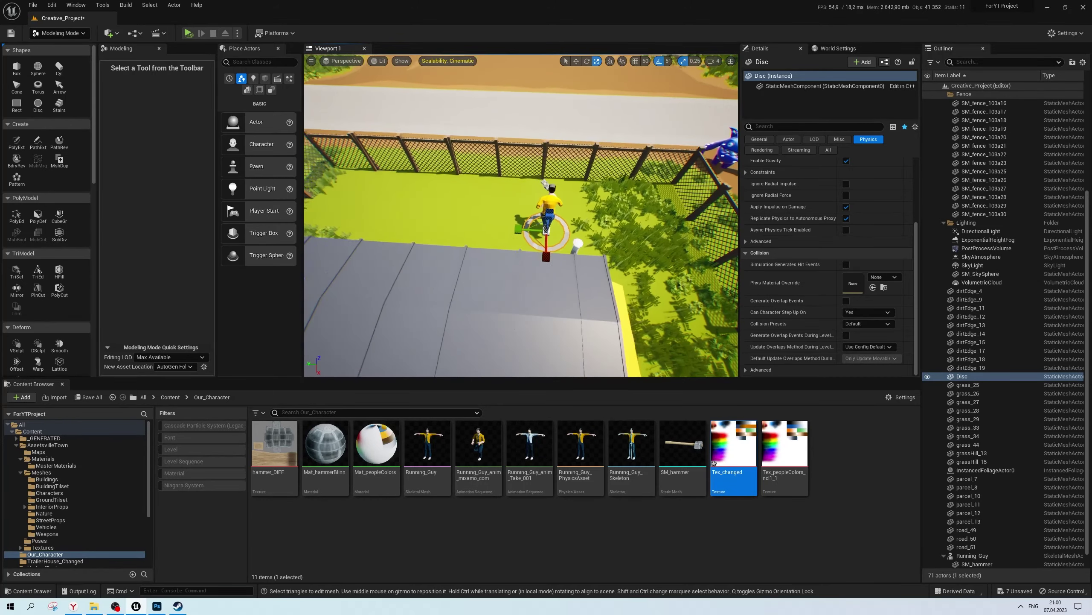
{"action": "scroll", "coordinate": [653, 233], "scroll_direction": "down", "scroll_amount": 3}
{"action": "scroll", "coordinate": [666, 231], "scroll_direction": "down", "scroll_amount": 2}
{"action": "left_click", "coordinate": [666, 231]}
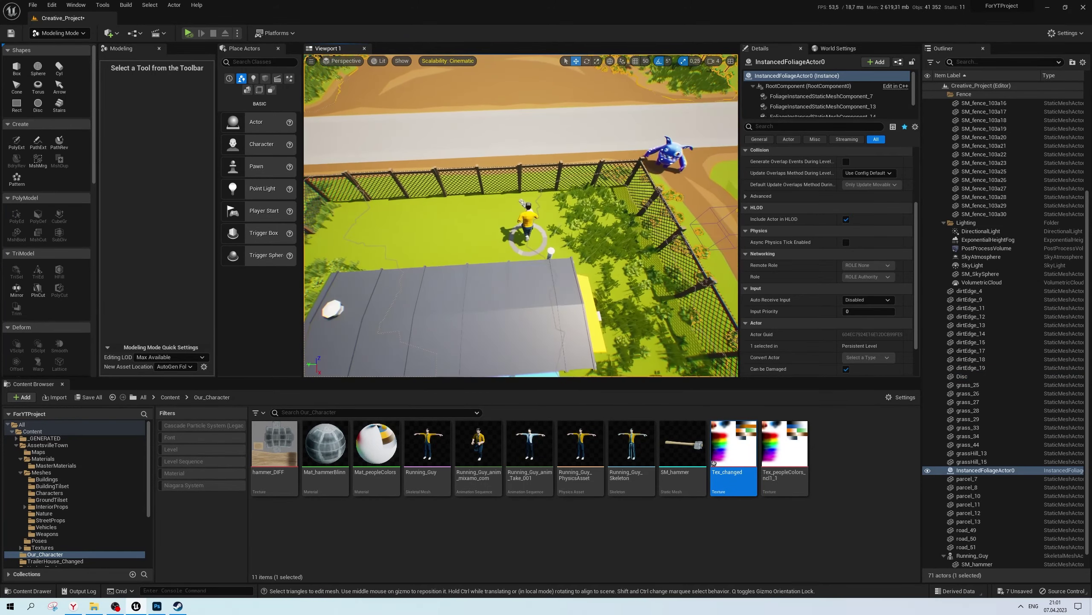
{"action": "scroll", "coordinate": [567, 234], "scroll_direction": "up", "scroll_amount": 5}
{"action": "left_click", "coordinate": [556, 244]}
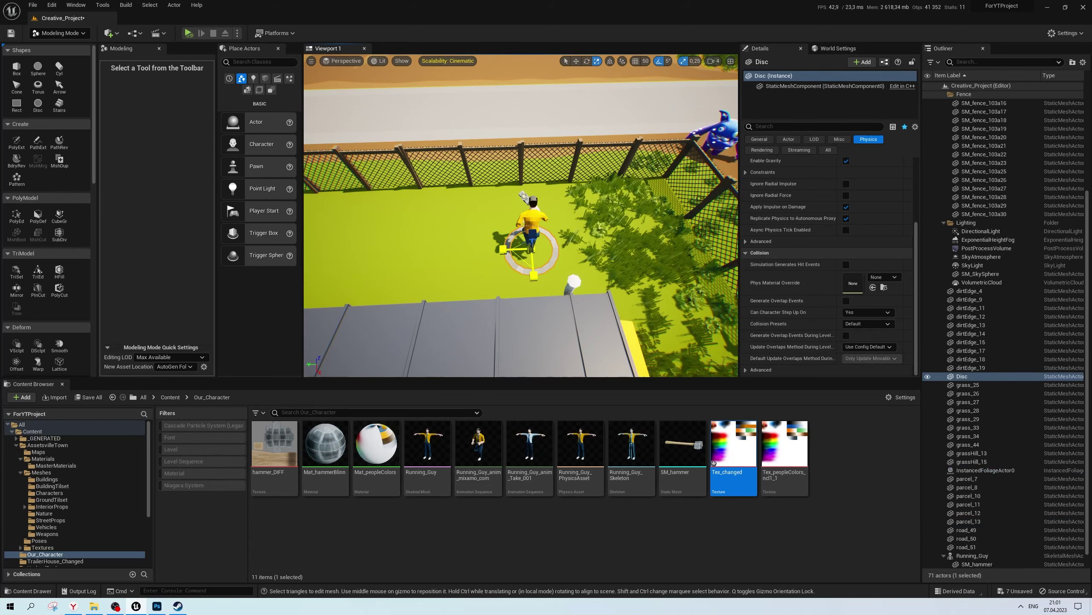
{"action": "scroll", "coordinate": [548, 273], "scroll_direction": "up", "scroll_amount": 2}
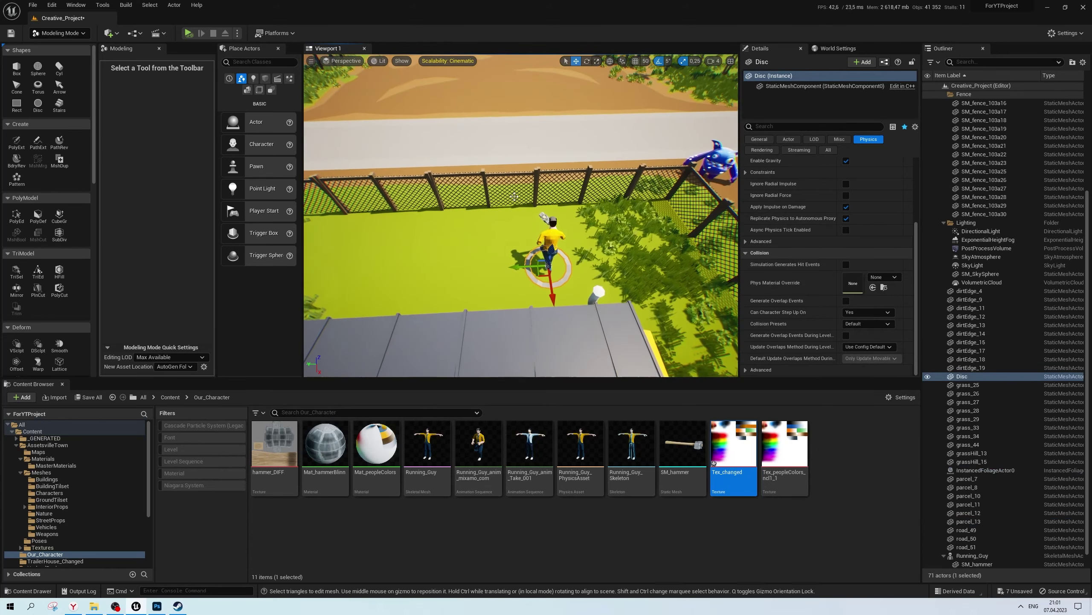
{"action": "left_click", "coordinate": [60, 33]}
{"action": "left_click", "coordinate": [65, 47]}
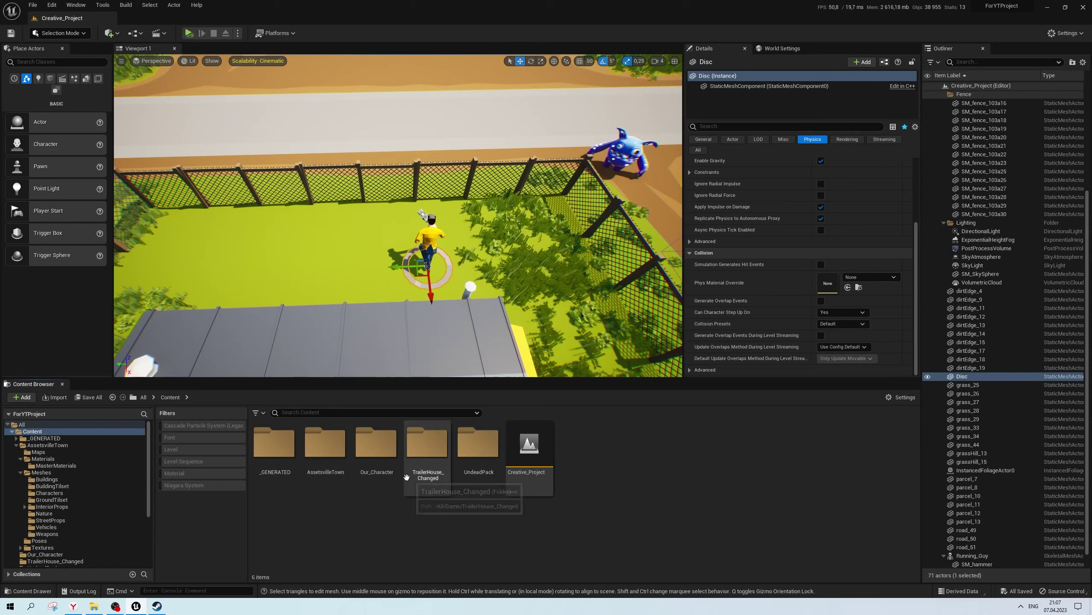
Create a new material named Mat_Circle in Our_Character and open it
{"action": "right_click", "coordinate": [467, 562]}
{"action": "left_click", "coordinate": [508, 410]}
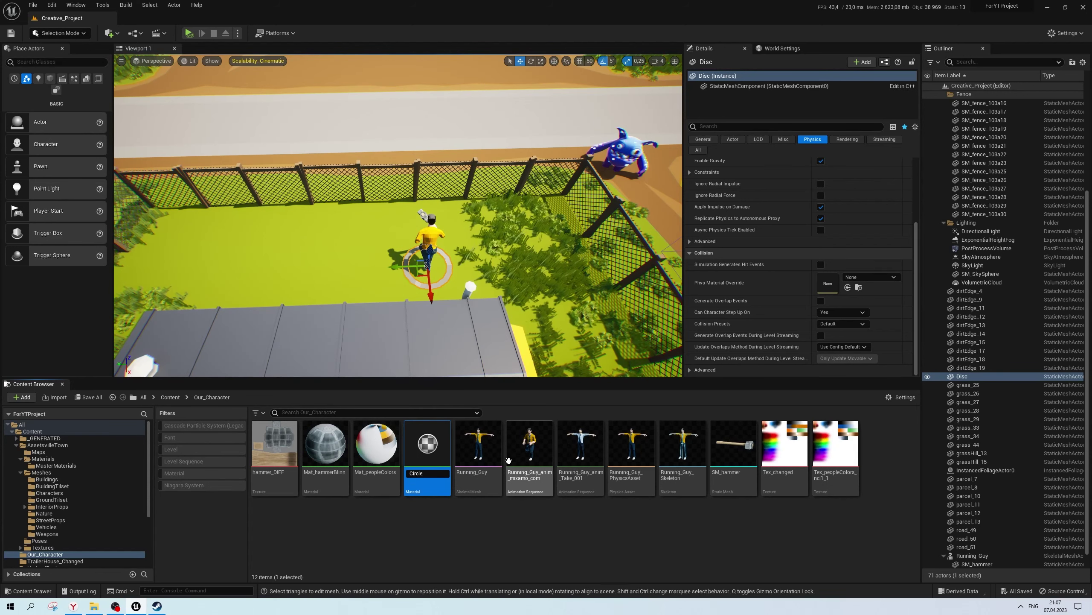
{"action": "type", "text": "Mat_"}
{"action": "key", "text": "Return"}
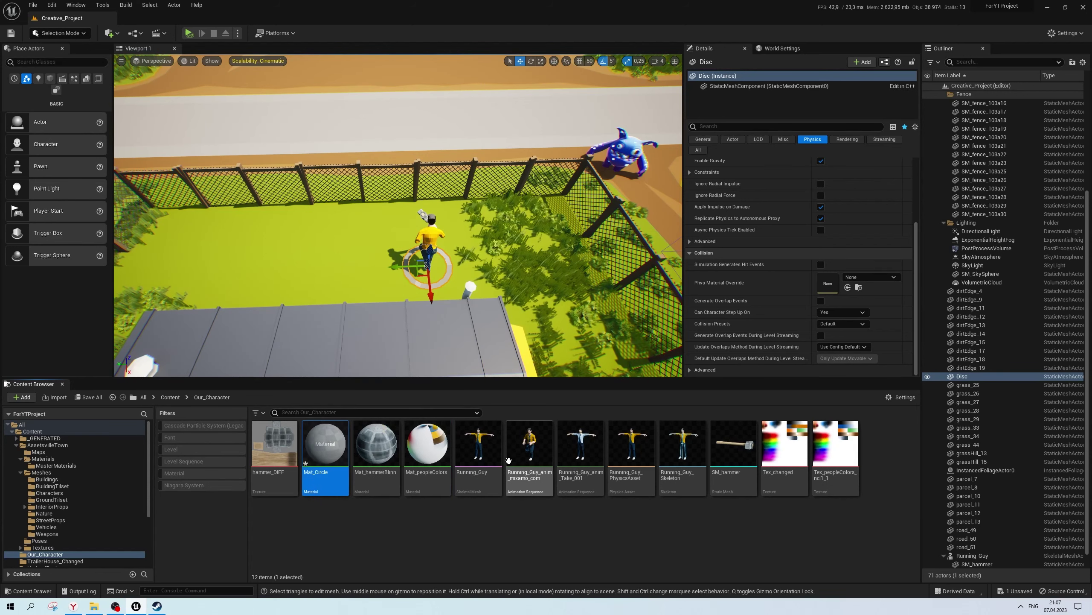
{"action": "double_click", "coordinate": [325, 445]}
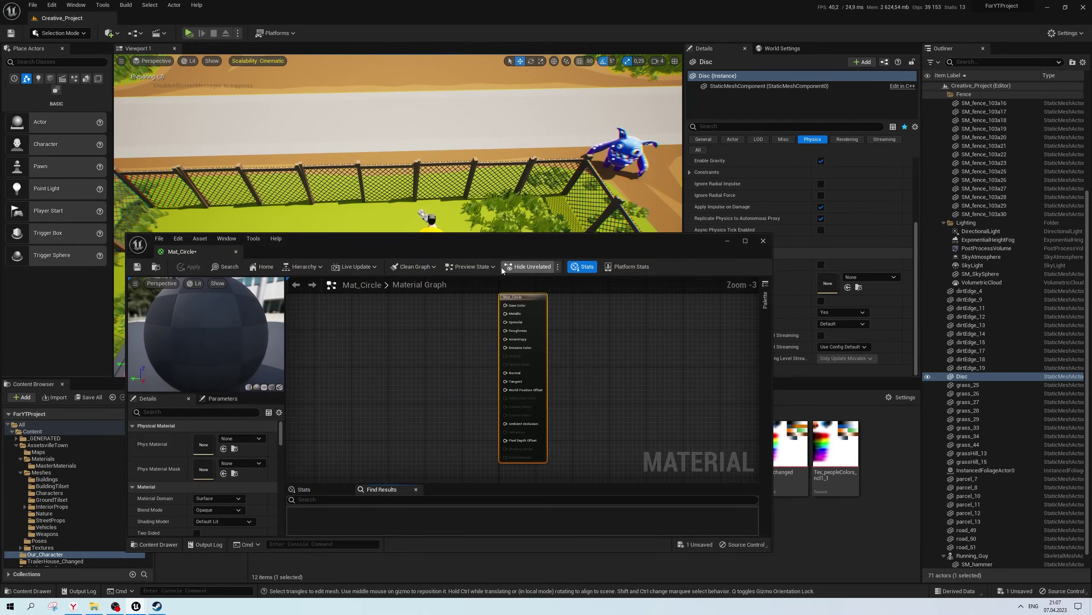
Apply Mat_Circle to the ring disc, keeping the material editor beside the viewport
{"action": "left_click_drag", "start_coordinate": [502, 252], "coordinate": [925, 329]}
{"action": "left_click_drag", "start_coordinate": [337, 443], "coordinate": [419, 285]}
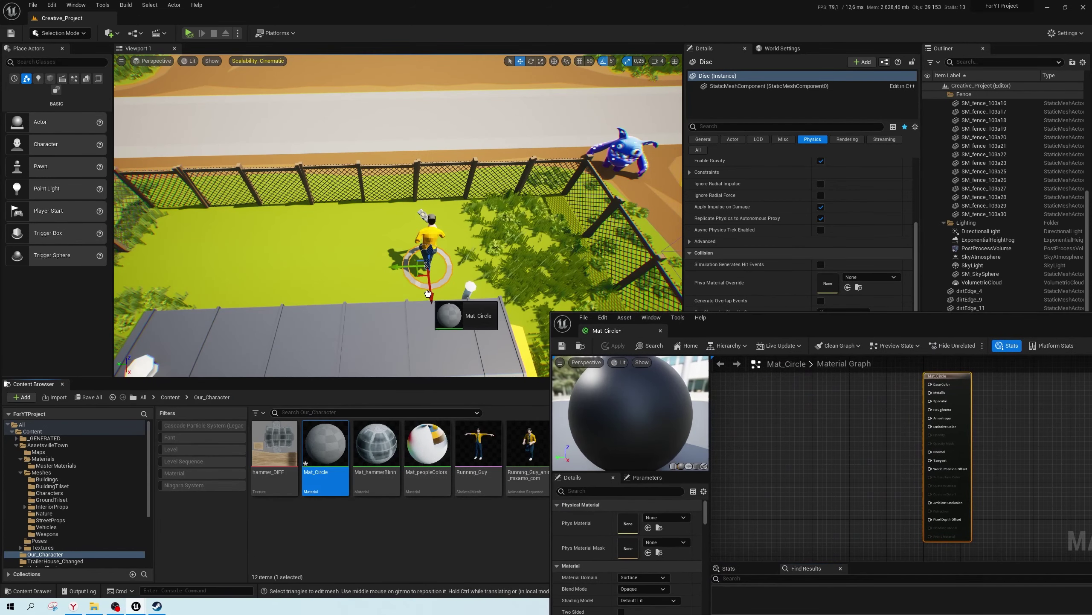
{"action": "left_click_drag", "start_coordinate": [789, 324], "coordinate": [569, 337]}
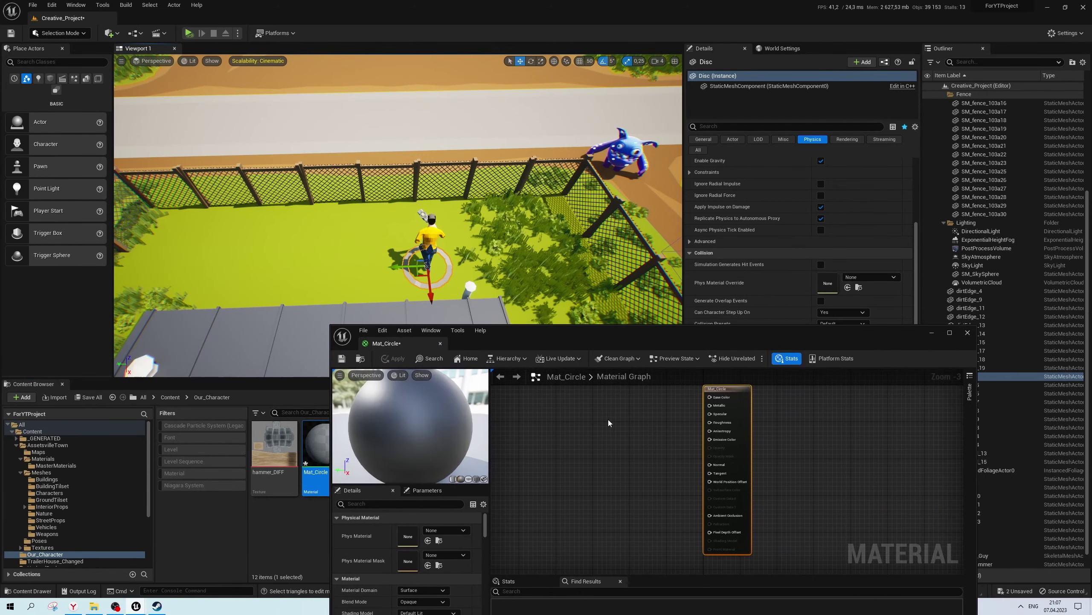
{"action": "scroll", "coordinate": [524, 457], "scroll_direction": "up", "scroll_amount": 4}
Feed a bright green Constant3Vector (0.037764, 1, 0) into Base Color and apply
{"action": "left_click", "coordinate": [567, 421]}
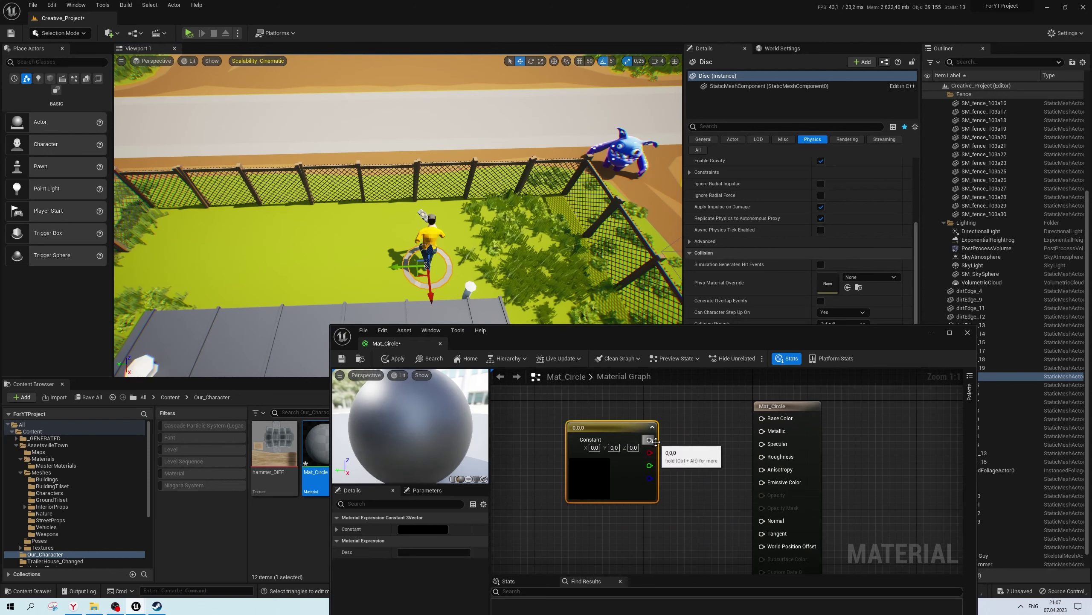
{"action": "left_click_drag", "start_coordinate": [650, 439], "coordinate": [761, 417]}
{"action": "double_click", "coordinate": [587, 474]}
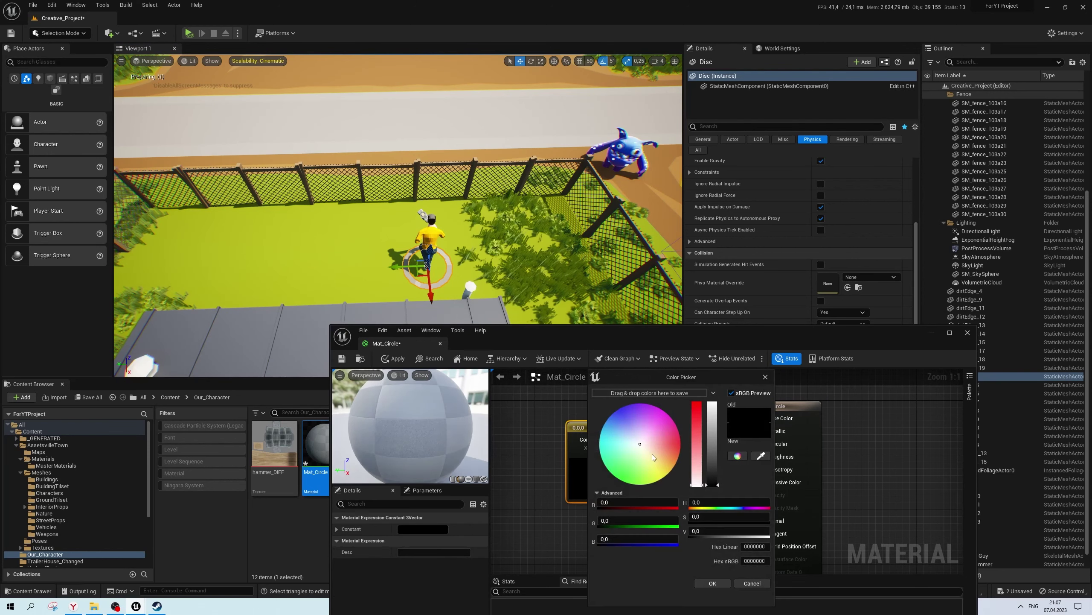
{"action": "left_click_drag", "start_coordinate": [712, 477], "coordinate": [712, 404]}
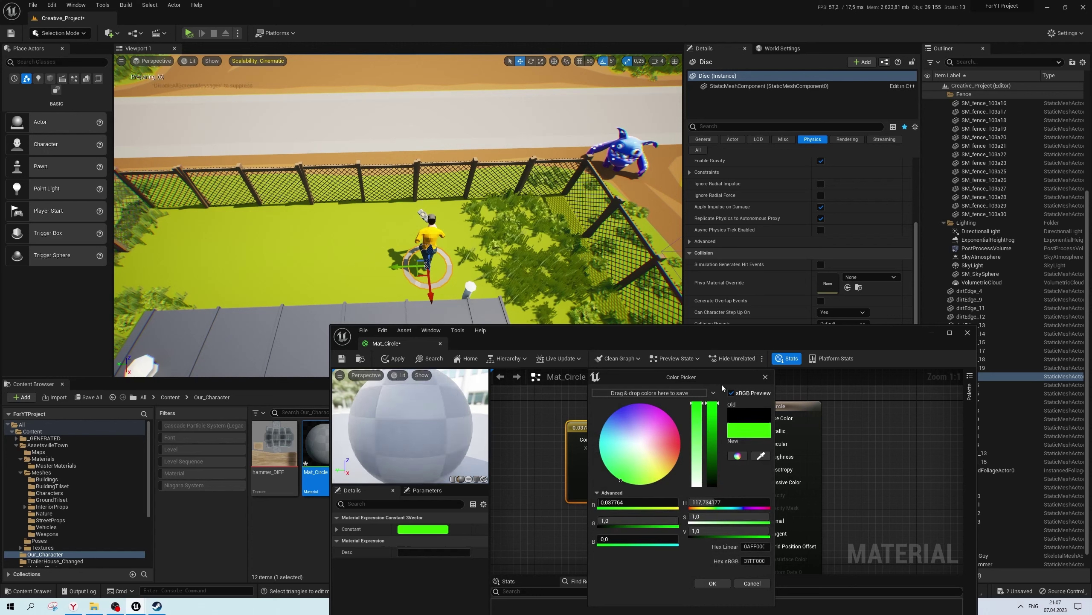
{"action": "left_click", "coordinate": [580, 461]}
{"action": "left_click", "coordinate": [394, 358]}
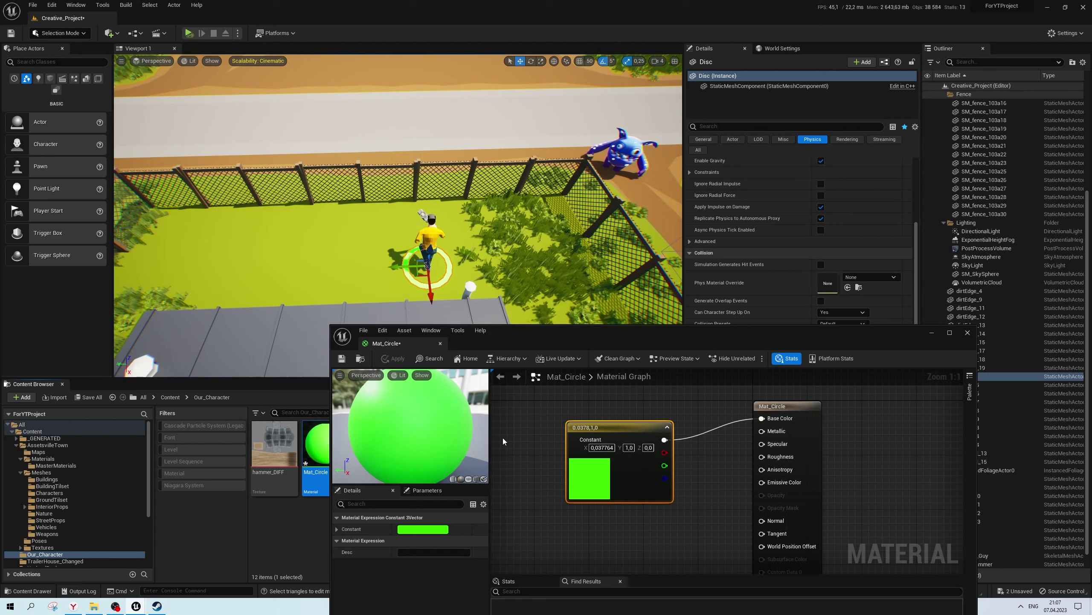
{"action": "left_click_drag", "start_coordinate": [623, 434], "coordinate": [556, 433]}
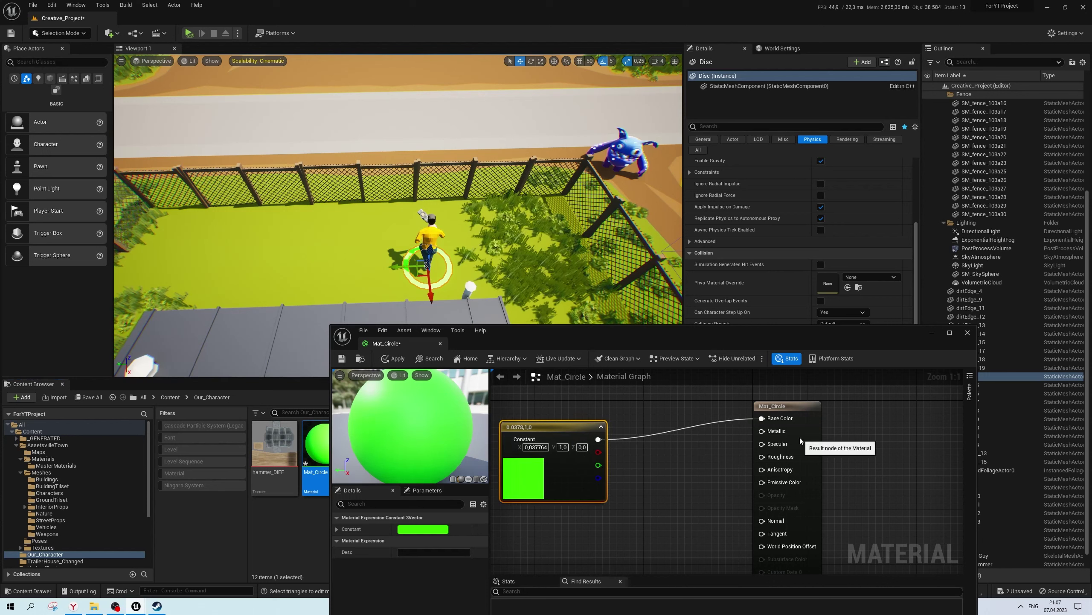
{"action": "left_click", "coordinate": [776, 437]}
Set the material's shading model to Unlit and apply it
{"action": "scroll", "coordinate": [447, 595], "scroll_direction": "down", "scroll_amount": 1}
{"action": "left_click", "coordinate": [428, 585]}
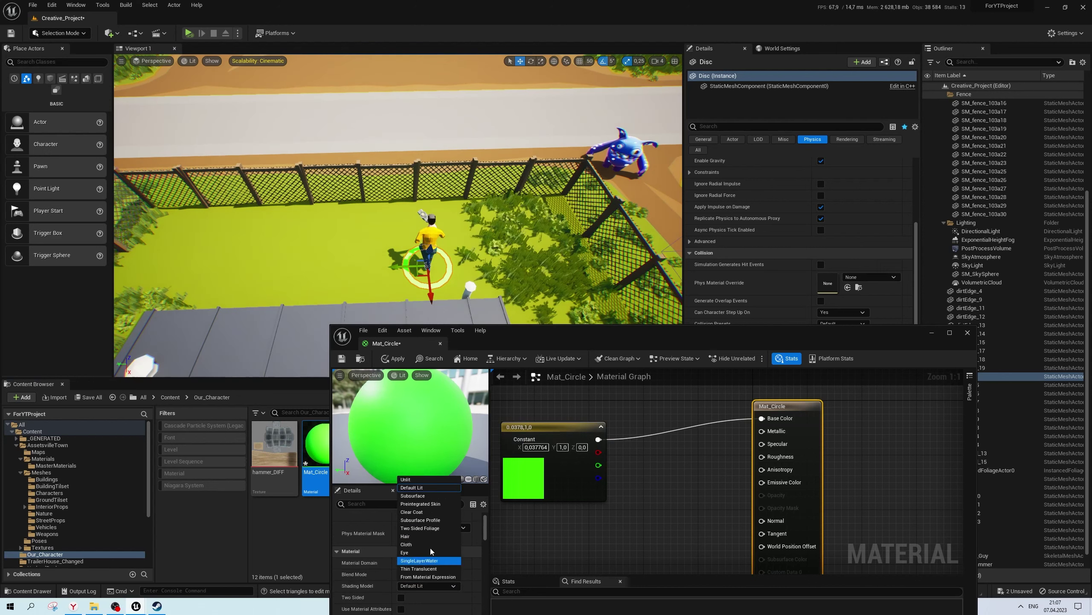
{"action": "left_click", "coordinate": [424, 481]}
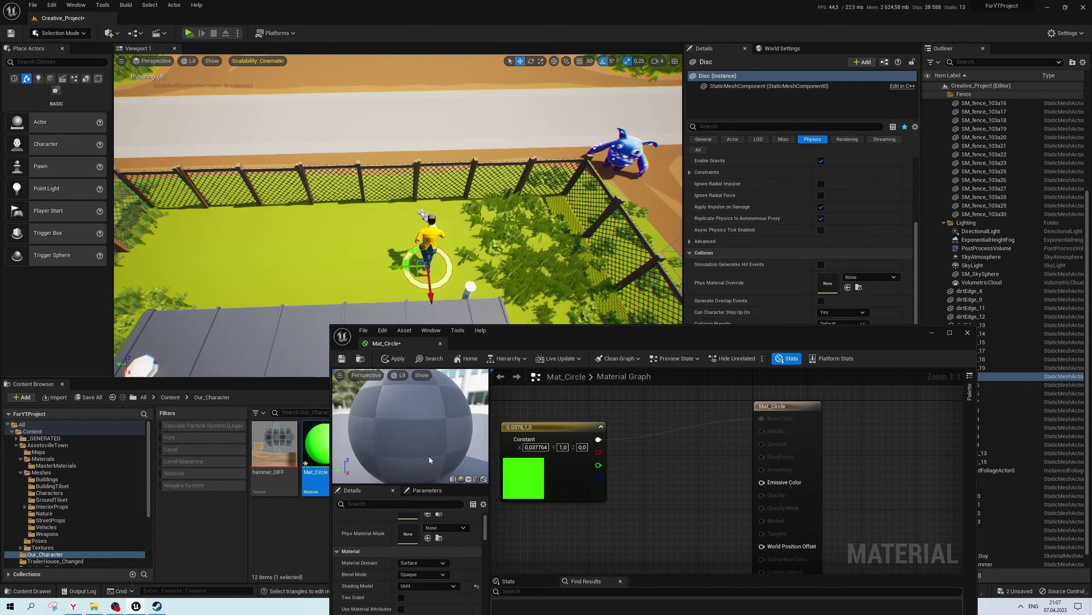
{"action": "left_click", "coordinate": [392, 359]}
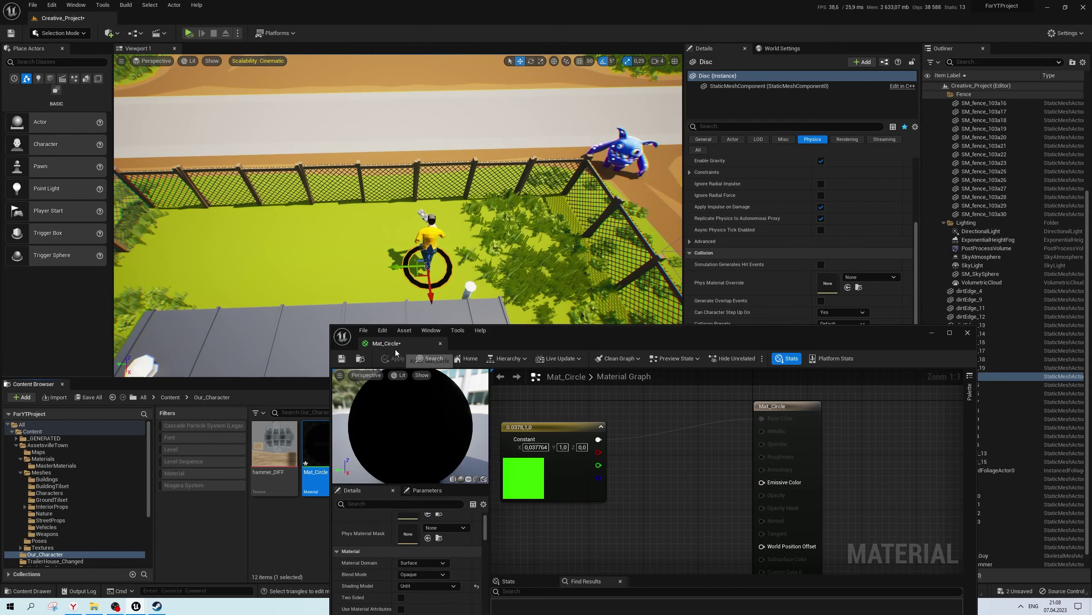
Switch Blend Mode to Translucent and Shading Model to Default Lit, then apply
{"action": "left_click", "coordinate": [431, 576]}
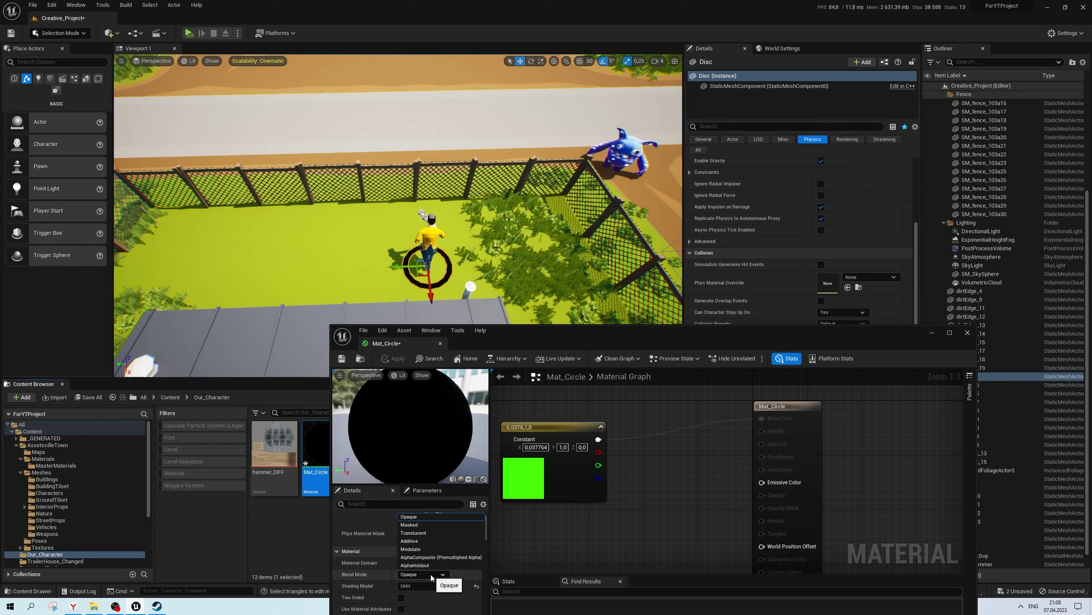
{"action": "left_click", "coordinate": [430, 533]}
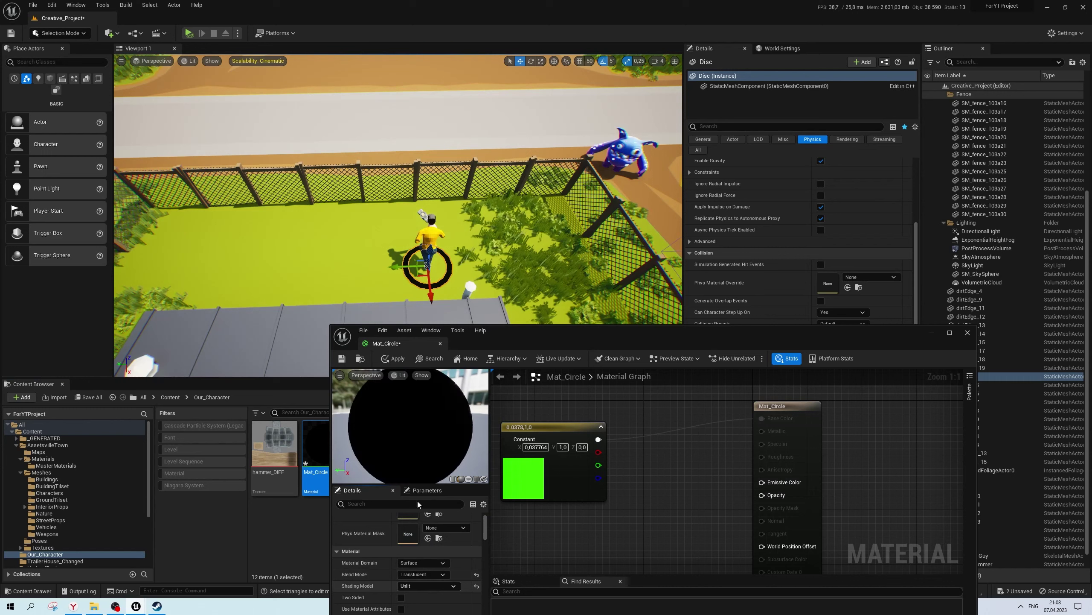
{"action": "left_click", "coordinate": [430, 585]}
{"action": "left_click", "coordinate": [430, 488]}
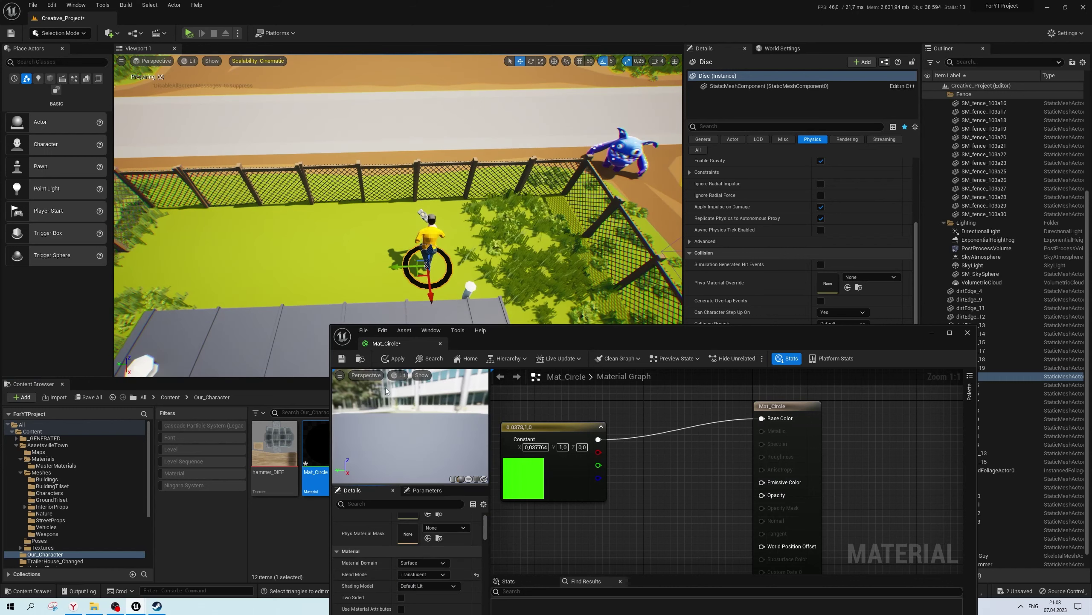
{"action": "left_click", "coordinate": [392, 358]}
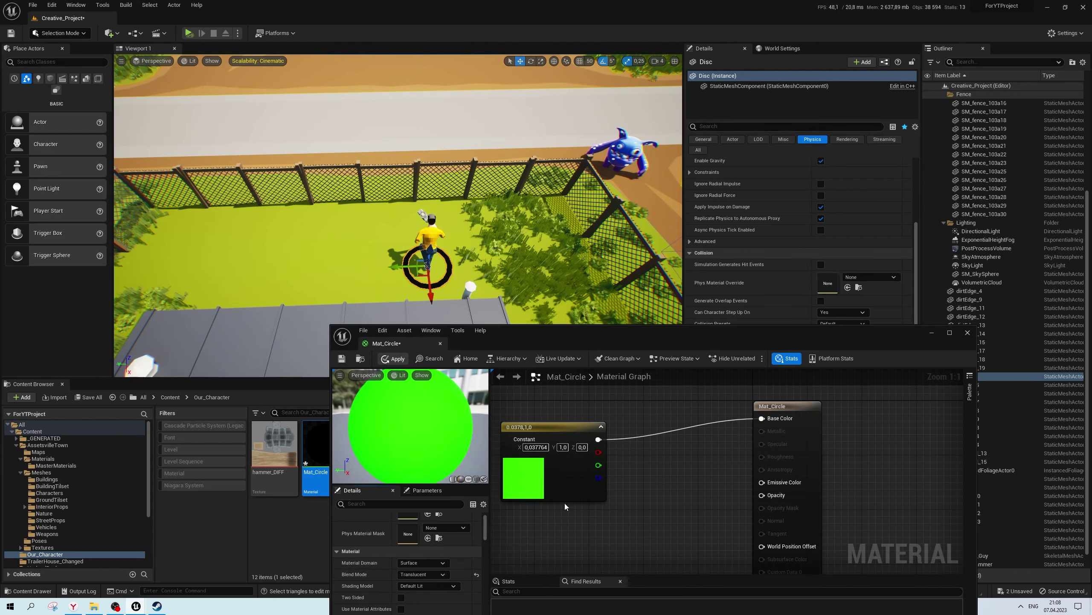
Feed the green constant into Emissive Color and wire a 0.8 scalar into Opacity, then apply
{"action": "right_click_drag", "start_coordinate": [645, 492], "coordinate": [654, 488]}
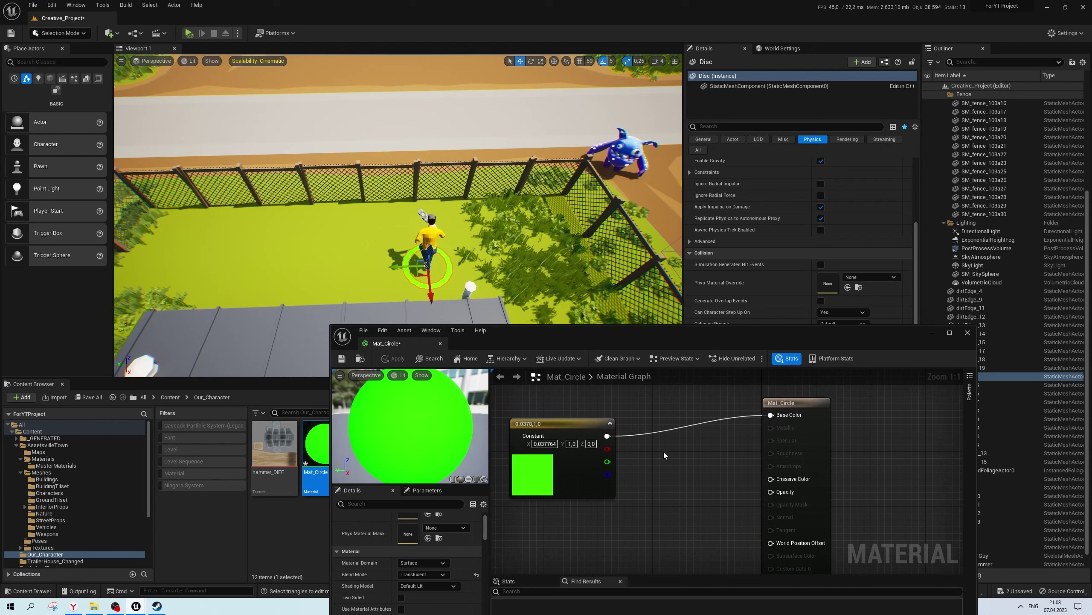
{"action": "right_click_drag", "start_coordinate": [664, 452], "coordinate": [658, 427]}
{"action": "left_click_drag", "start_coordinate": [601, 411], "coordinate": [764, 453]}
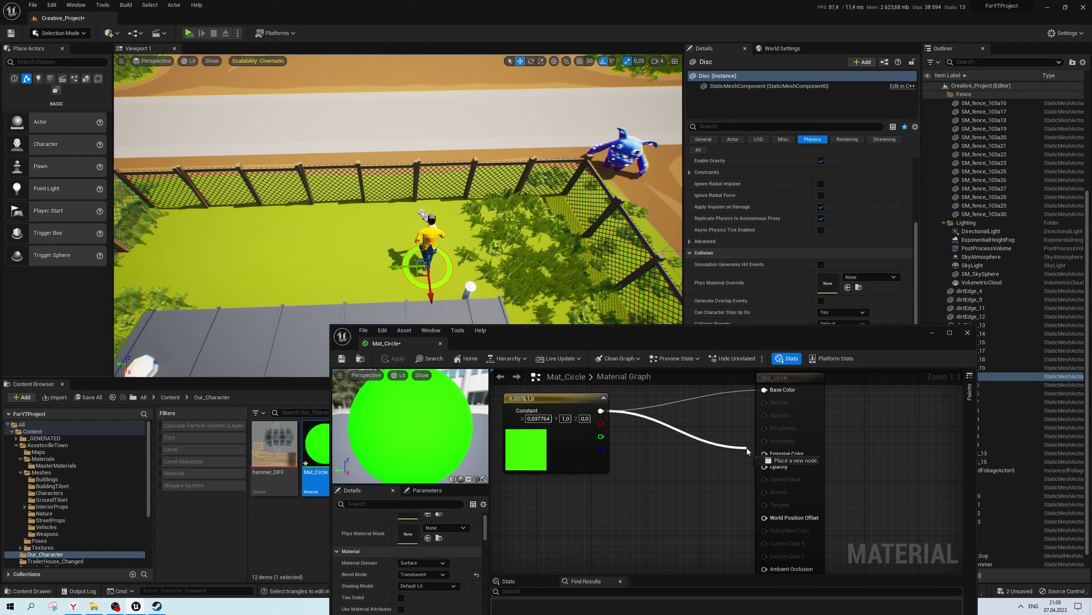
{"action": "left_click", "coordinate": [648, 495]}
{"action": "left_click", "coordinate": [678, 511]}
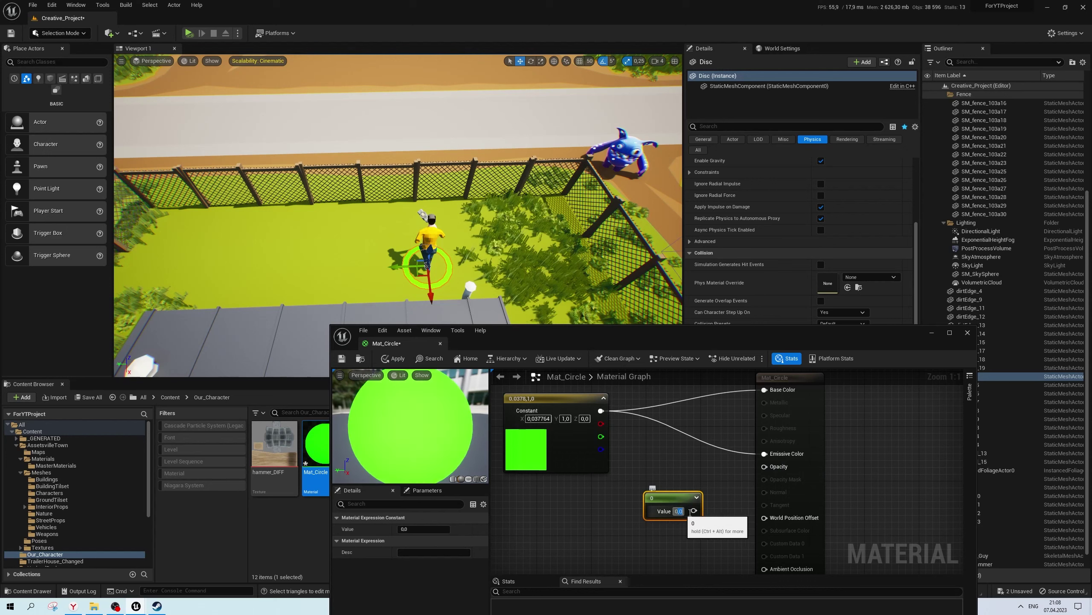
{"action": "type", "text": "5"}
{"action": "key", "text": "Return"}
{"action": "left_click", "coordinate": [678, 511]}
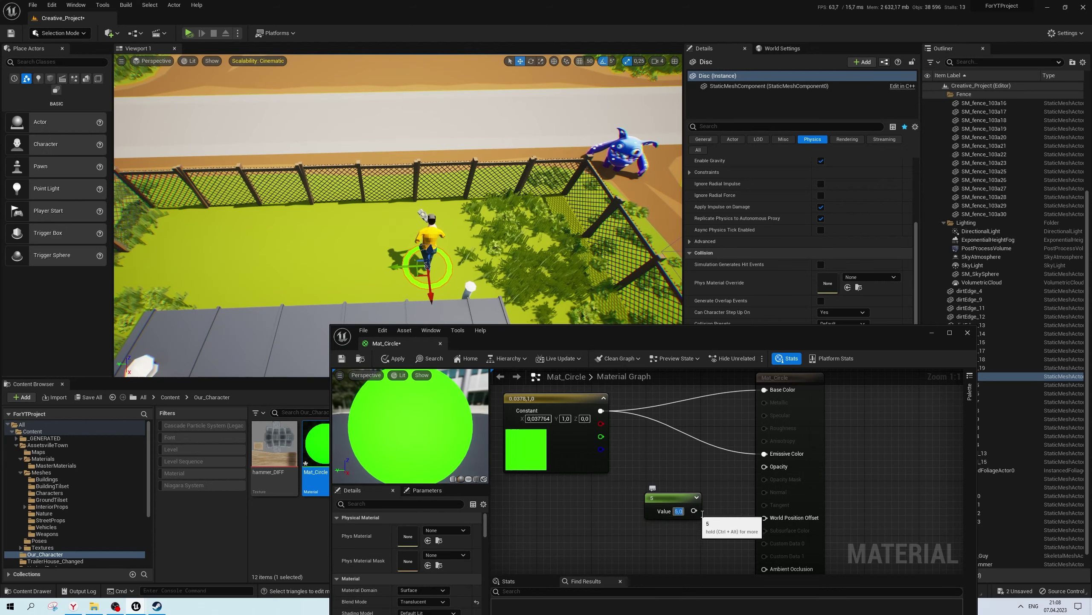
{"action": "type", "text": "0,8"}
{"action": "key", "text": "Return"}
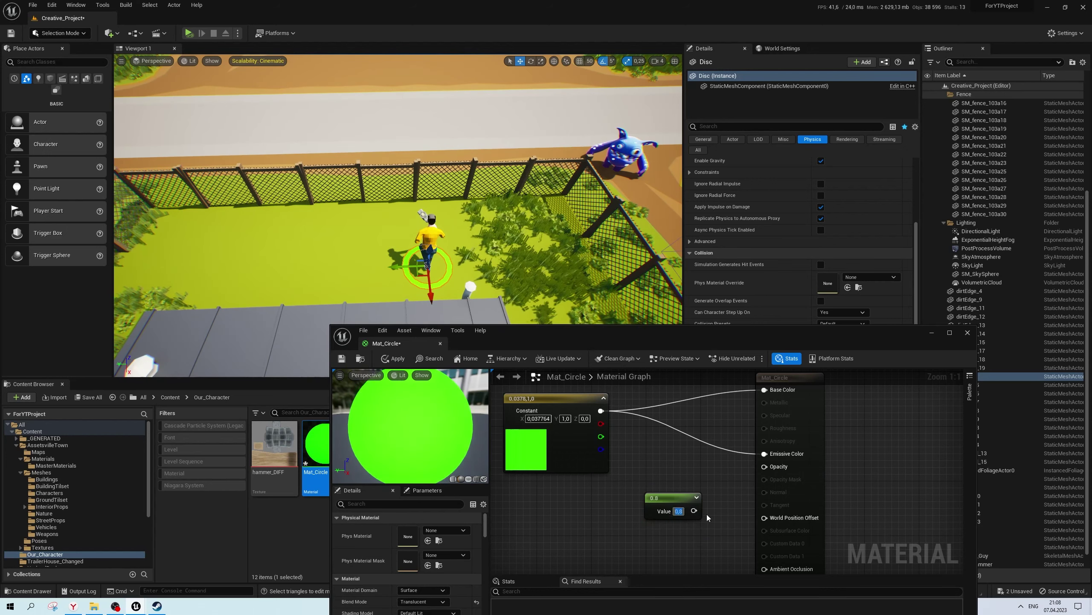
{"action": "left_click_drag", "start_coordinate": [694, 511], "coordinate": [776, 473]}
{"action": "left_click", "coordinate": [393, 358]}
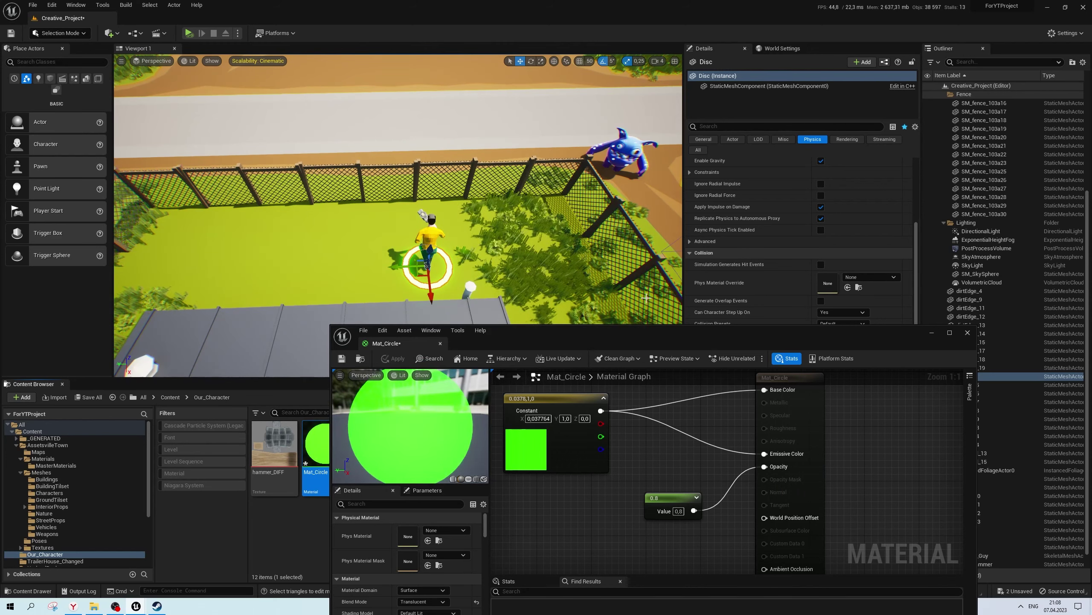
Insert a Multiply node before Emissive Color, trying multipliers 0.02 then 0.05, and apply
{"action": "mouse_move", "coordinate": [601, 411]}
{"action": "left_mouse_down"}
{"action": "mouse_move", "coordinate": [649, 433]}
{"action": "mouse_move", "coordinate": [764, 453]}
{"action": "left_mouse_up"}
{"action": "type", "text": "multiply"}
{"action": "key", "text": "Return"}
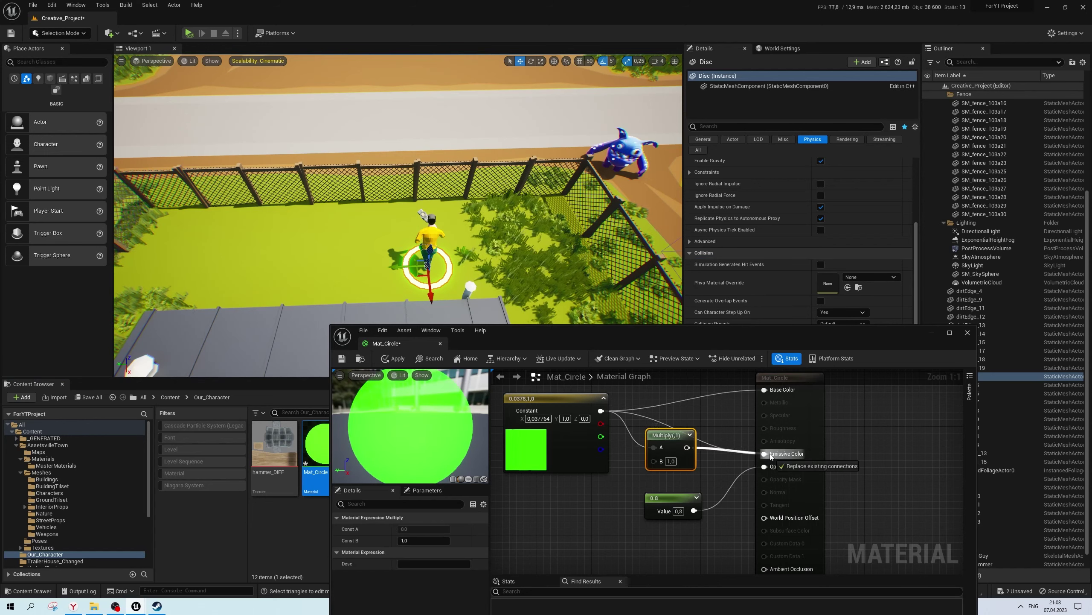
{"action": "left_click", "coordinate": [671, 461]}
{"action": "type", "text": "0,02"}
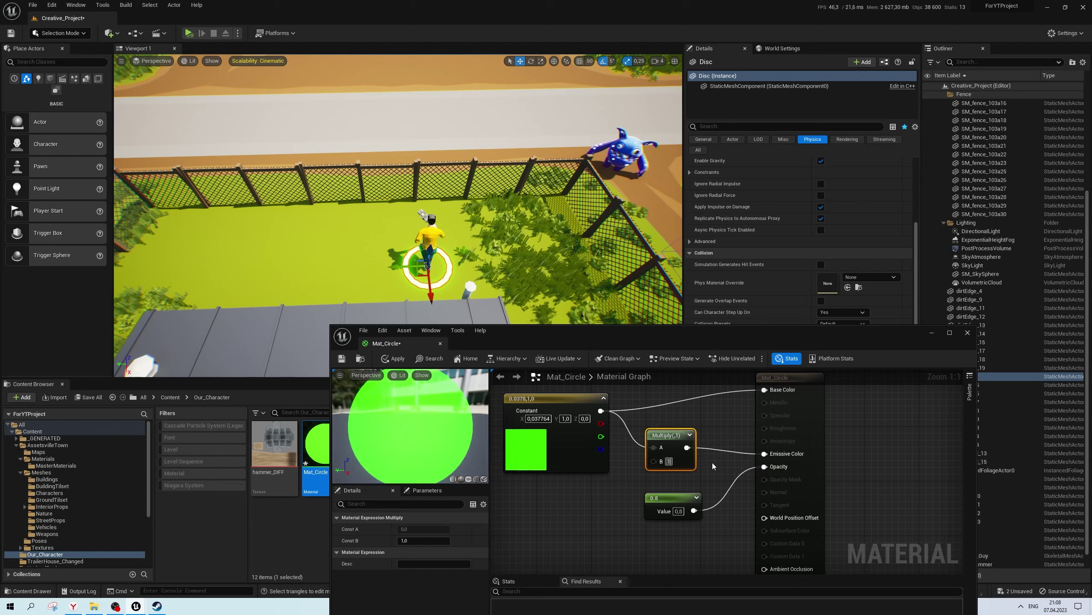
{"action": "key", "text": "Return"}
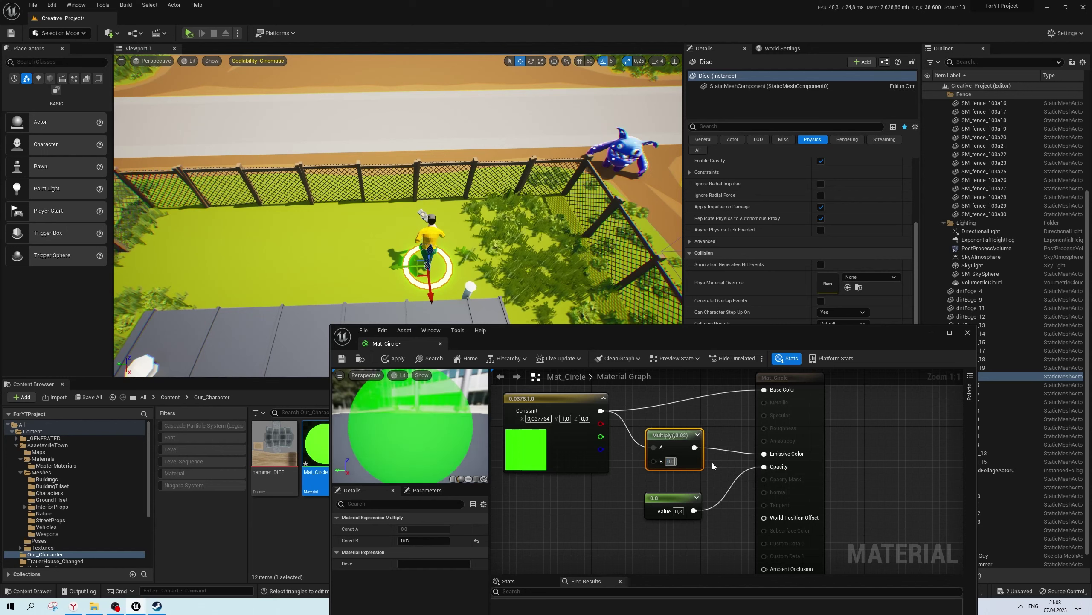
{"action": "type", "text": "0,05"}
{"action": "key", "text": "Return"}
{"action": "left_click", "coordinate": [393, 358]}
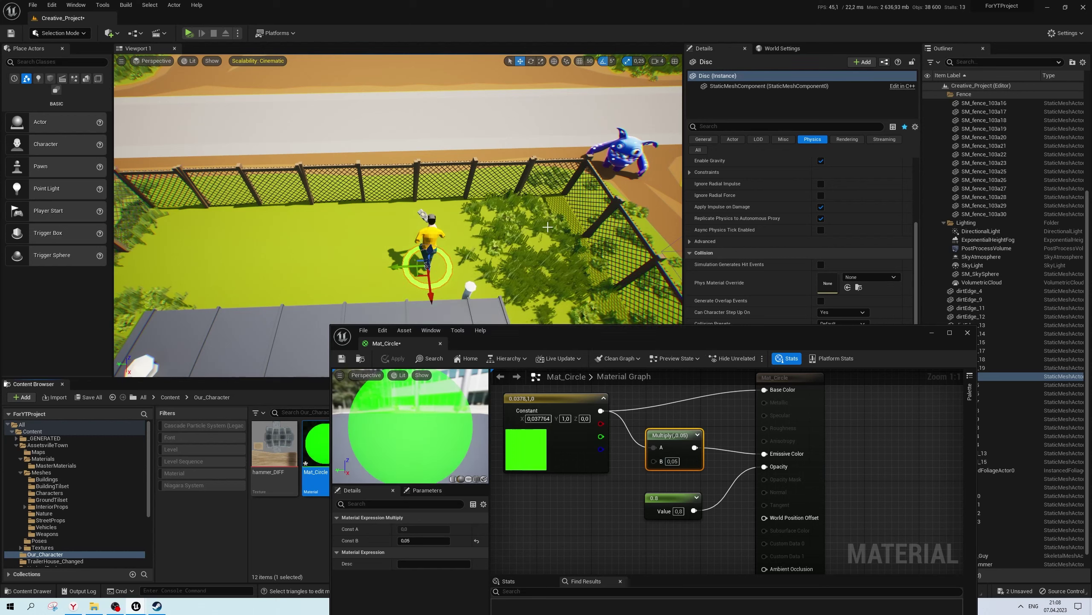
Lower the Multiply value to 0.01 and apply the weaker glow
{"action": "left_click", "coordinate": [547, 227]}
{"action": "scroll", "coordinate": [548, 226], "scroll_direction": "down", "scroll_amount": 5}
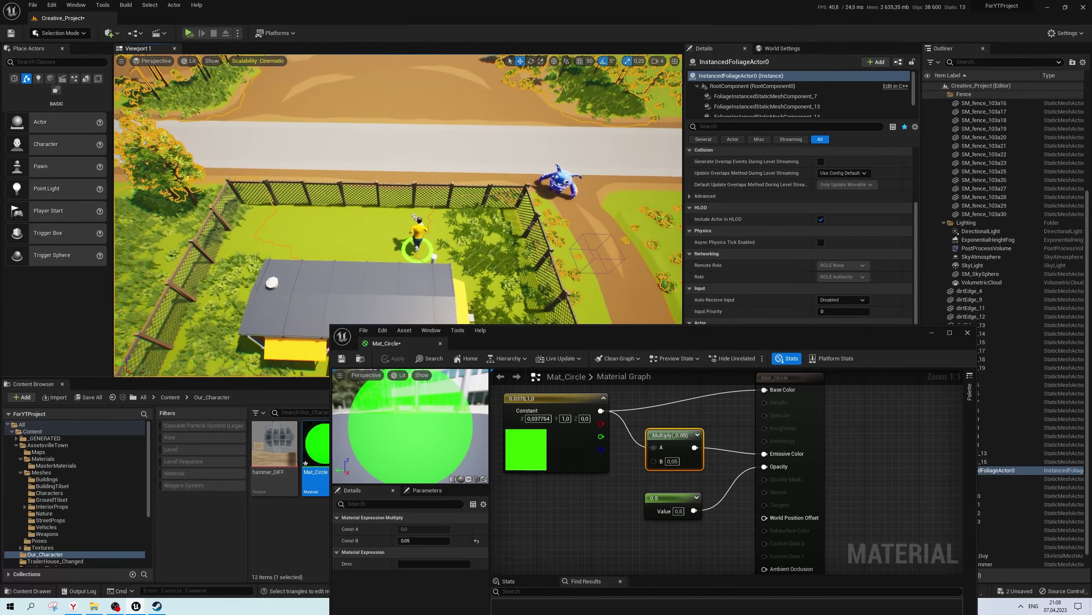
{"action": "scroll", "coordinate": [397, 215], "scroll_direction": "down", "scroll_amount": 3}
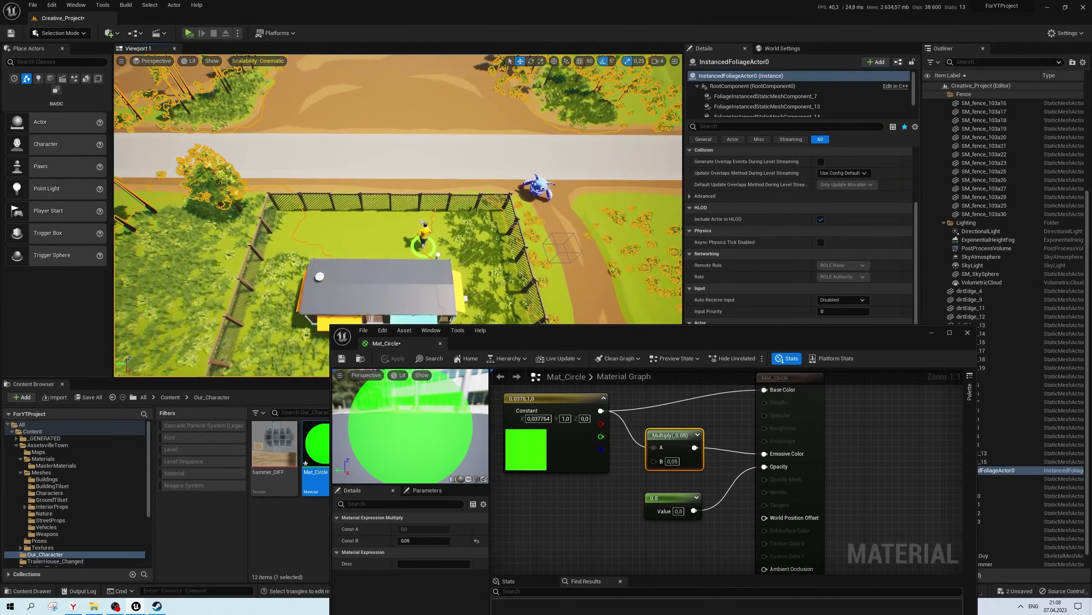
{"action": "left_click", "coordinate": [678, 511]}
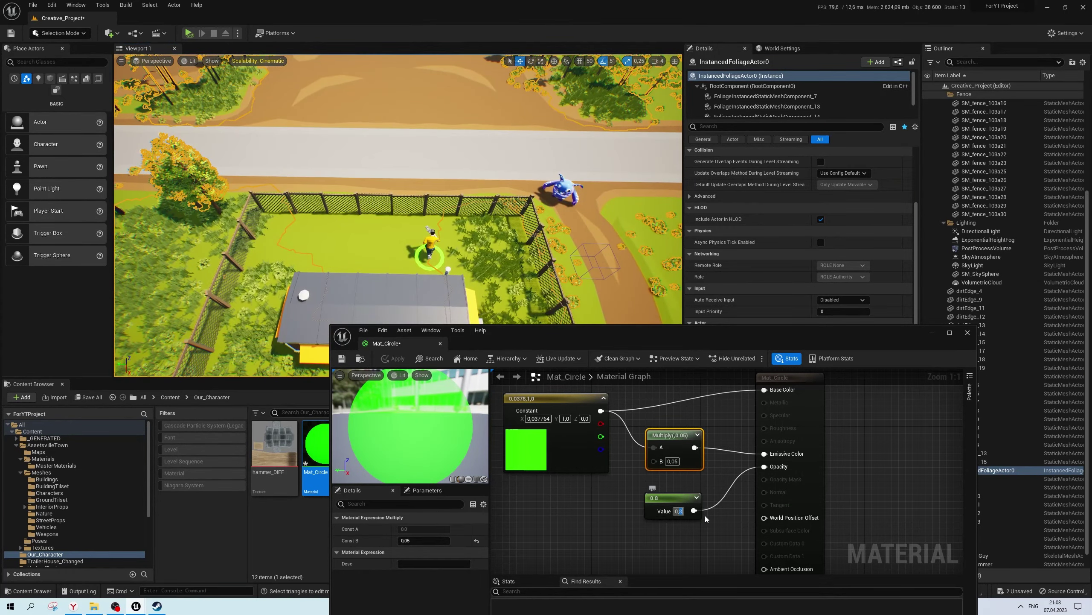
{"action": "left_click", "coordinate": [672, 461]}
{"action": "type", "text": "0,01"}
{"action": "key", "text": "Return"}
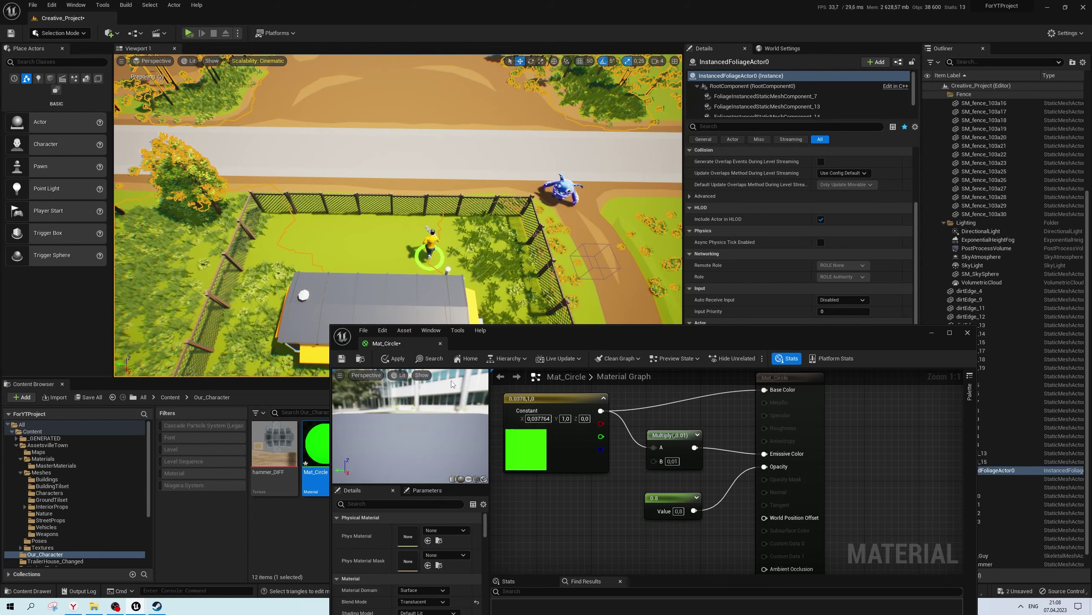
{"action": "left_click", "coordinate": [402, 353]}
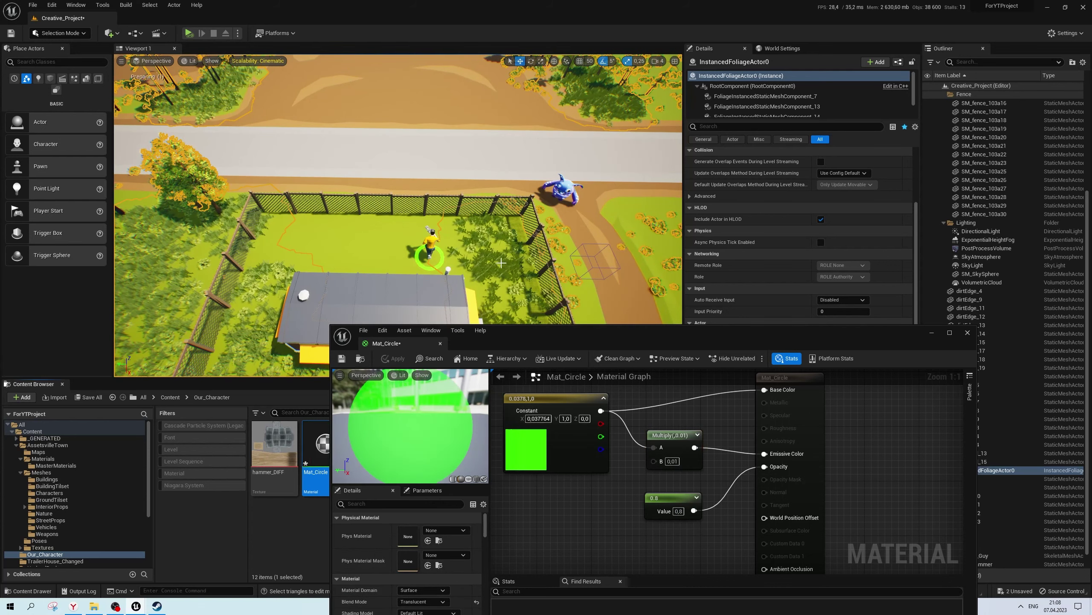
Select the green disc under the character and save Mat_Circle
{"action": "left_click", "coordinate": [365, 235]}
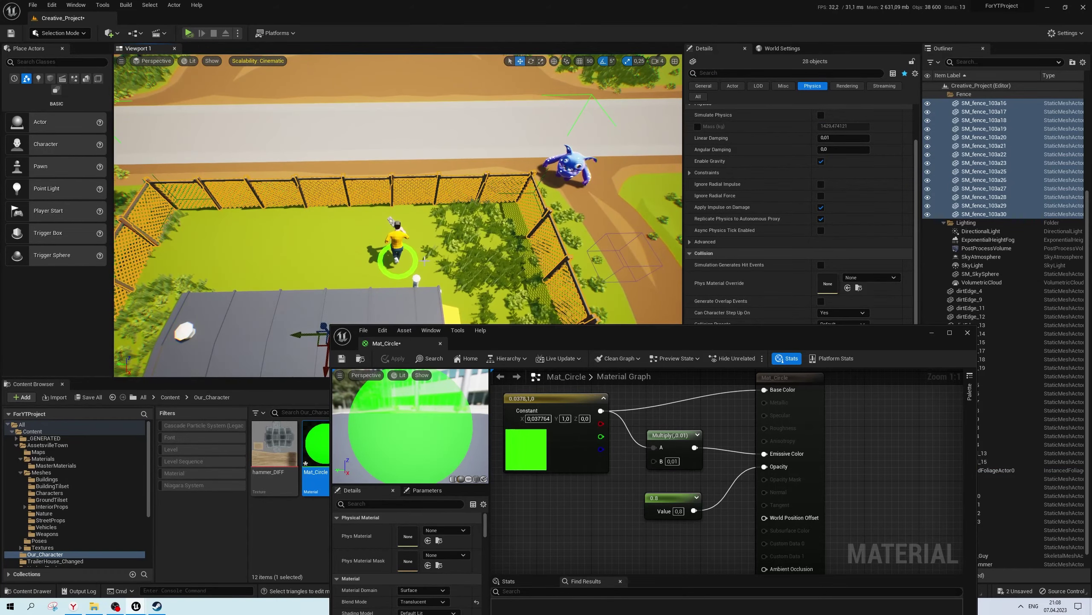
{"action": "left_click", "coordinate": [388, 270]}
{"action": "key", "text": "r"}
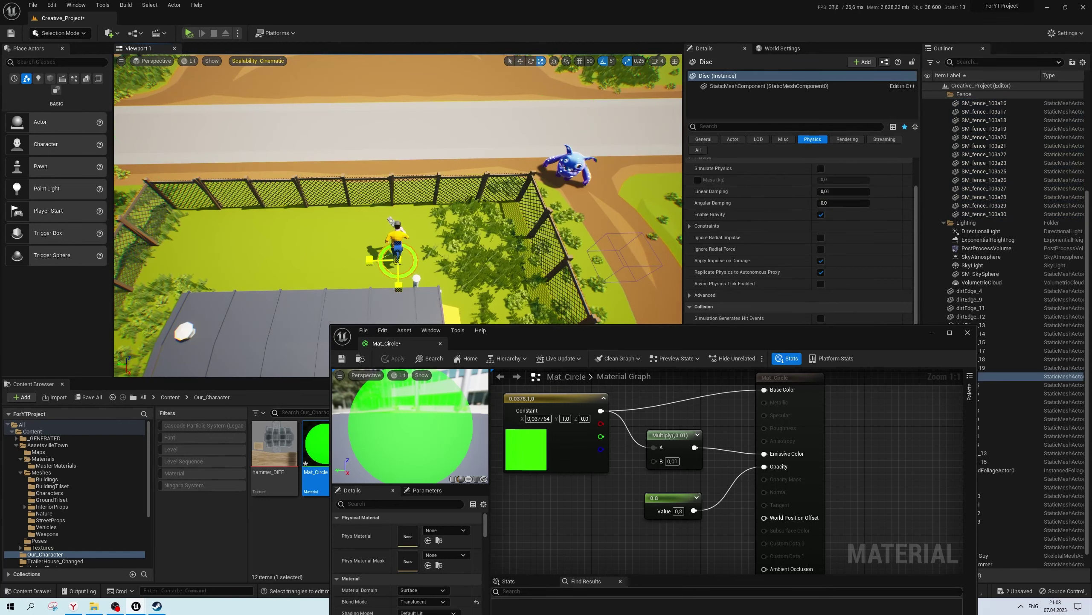
{"action": "left_click", "coordinate": [342, 358]}
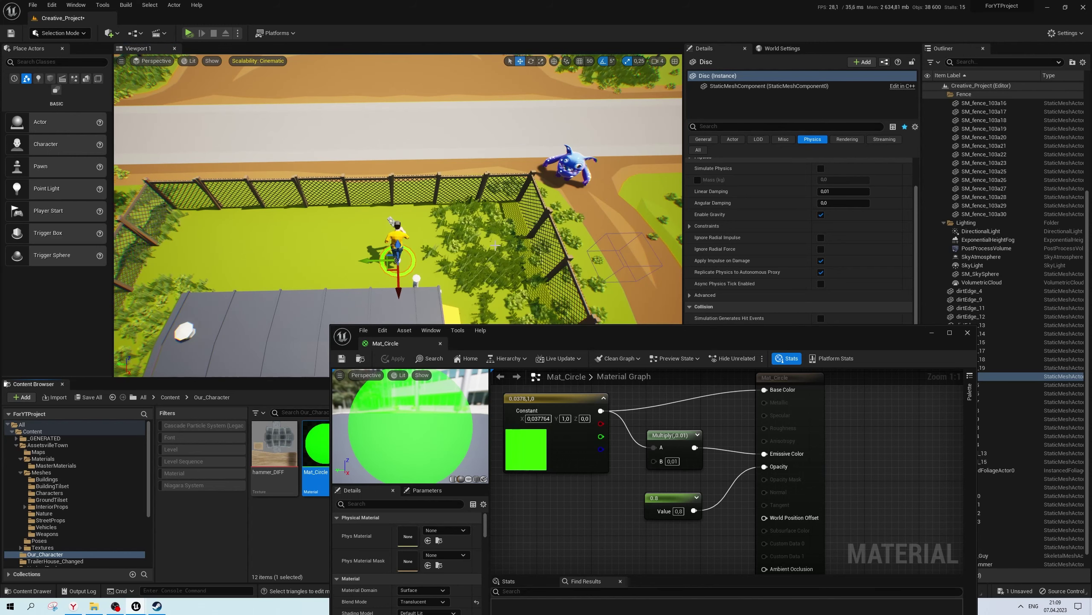
{"action": "scroll", "coordinate": [796, 293], "scroll_direction": "up", "scroll_amount": 1}
Close the material editor and attach the Disc to Running_Guy with no socket
{"action": "left_click", "coordinate": [968, 333]}
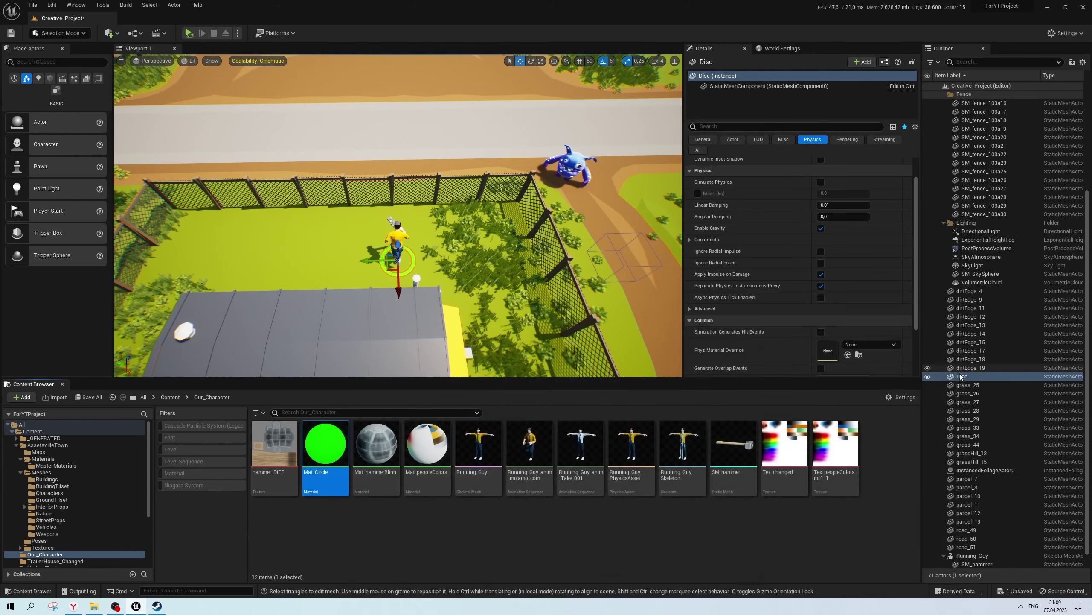
{"action": "scroll", "coordinate": [1010, 424], "scroll_direction": "down", "scroll_amount": 1}
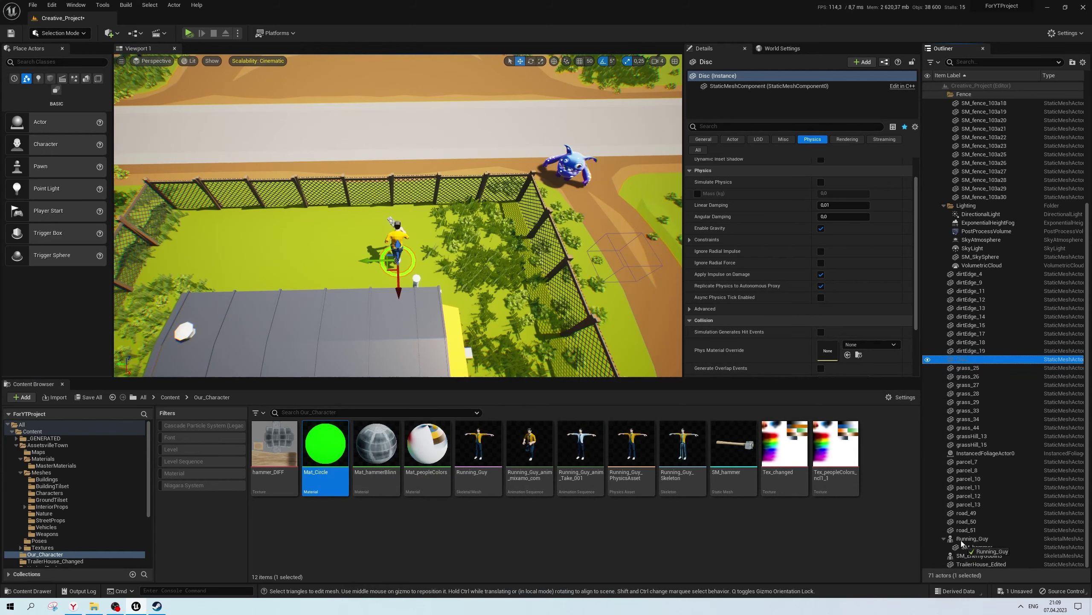
{"action": "left_click_drag", "start_coordinate": [962, 543], "coordinate": [962, 543]}
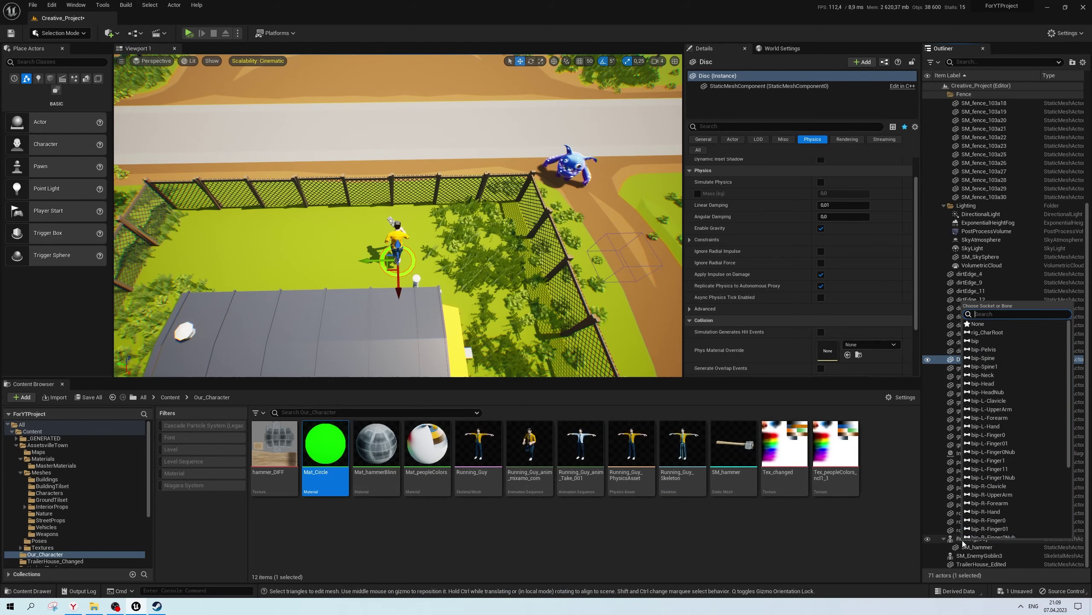
{"action": "left_click", "coordinate": [1000, 330]}
Check the character and green ring in the yard, then save the level with Ctrl+S
{"action": "left_click", "coordinate": [494, 241]}
{"action": "right_click_drag", "start_coordinate": [495, 242], "coordinate": [473, 224]}
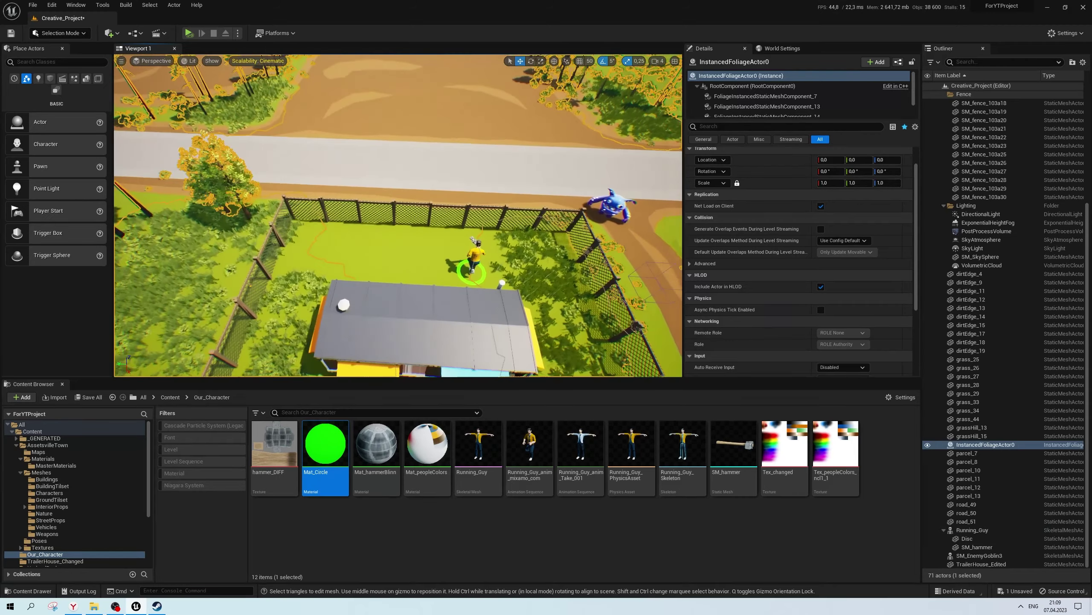
{"action": "left_click", "coordinate": [429, 228]}
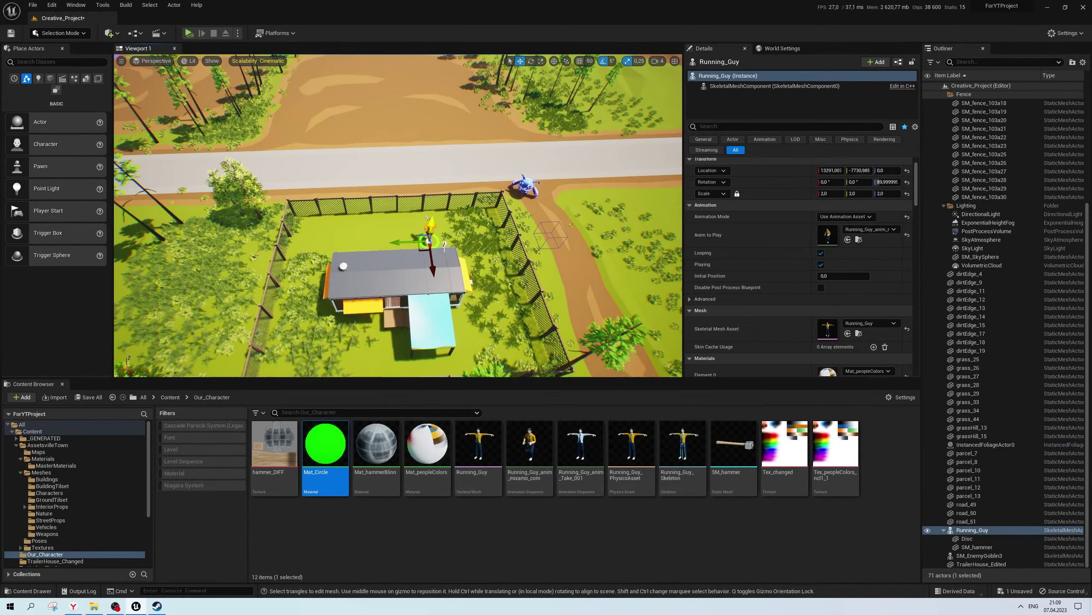
{"action": "left_click", "coordinate": [421, 244]}
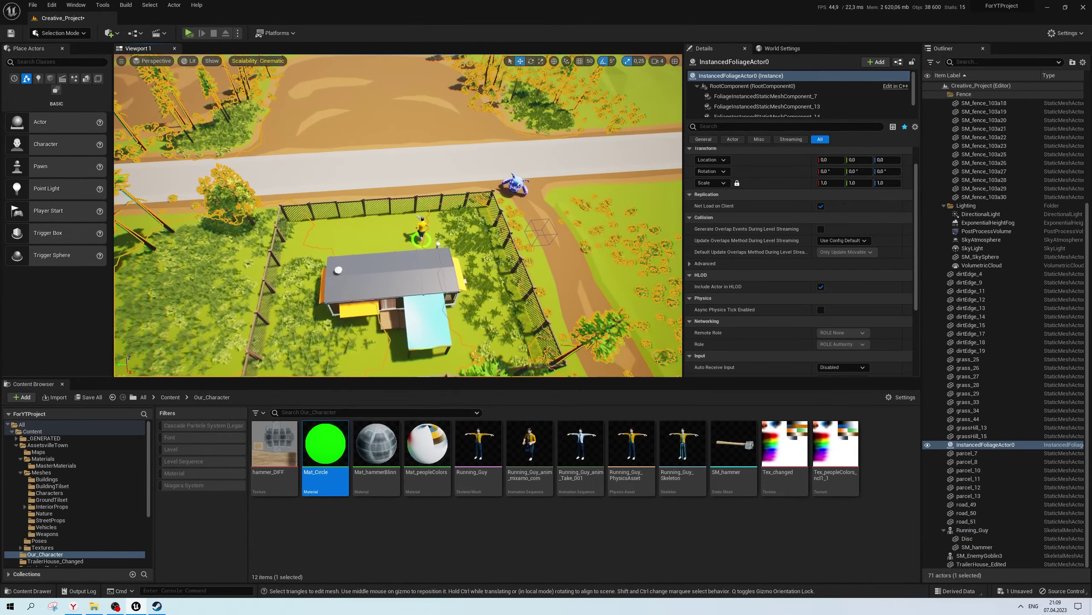
{"action": "right_click_drag", "start_coordinate": [421, 245], "coordinate": [374, 211]}
{"action": "key", "text": "ctrl+s"}
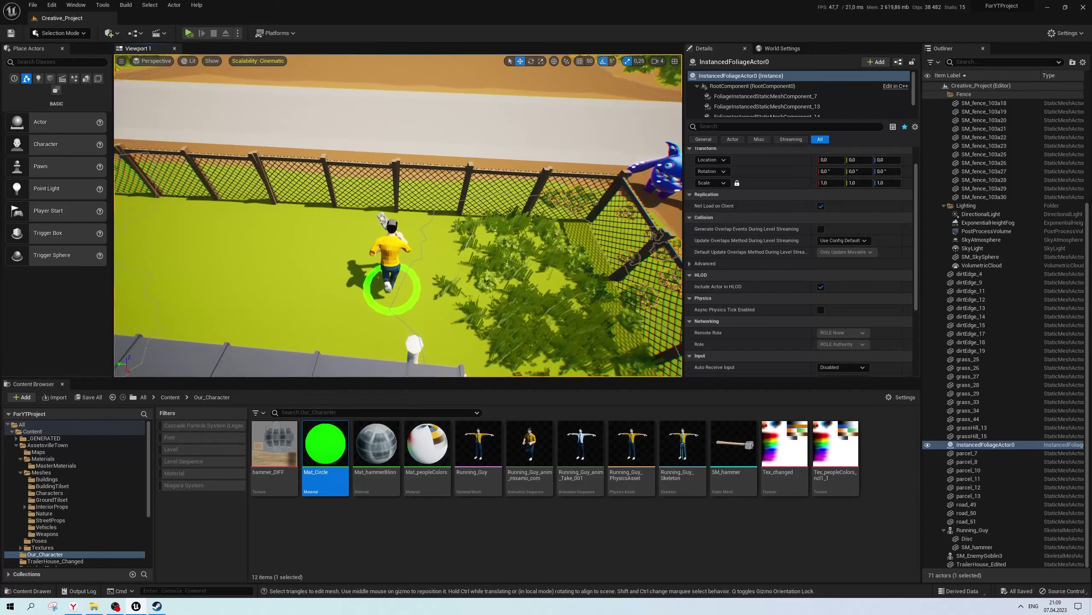
{"action": "left_click", "coordinate": [378, 220]}
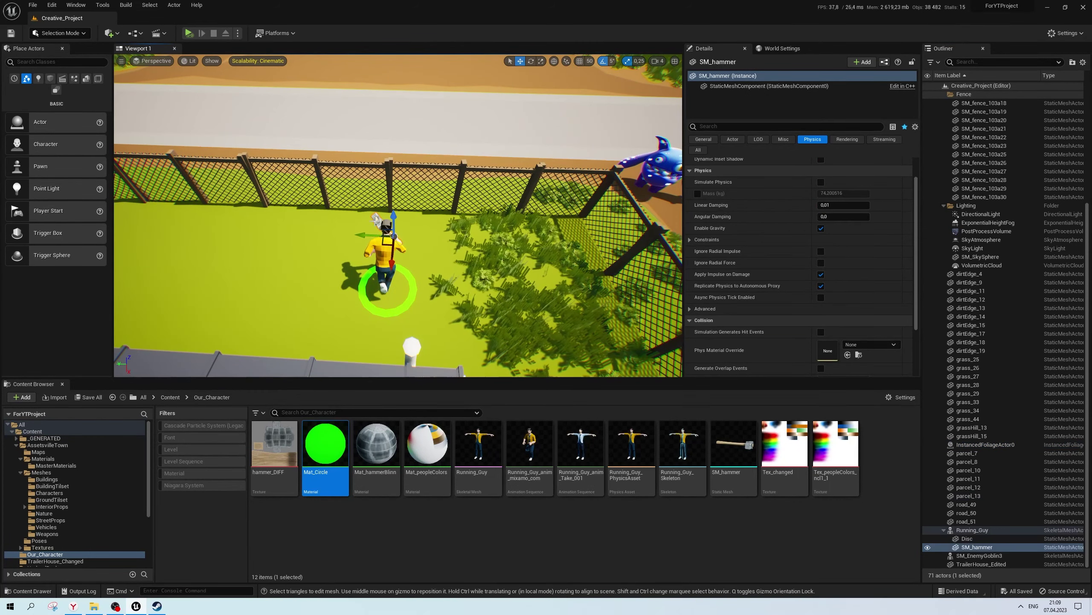
{"action": "scroll", "coordinate": [720, 210], "scroll_direction": "up", "scroll_amount": 2}
Open the hammer material and insert a Multiply node between the texture's RGB and Base Color
{"action": "left_click", "coordinate": [755, 88]}
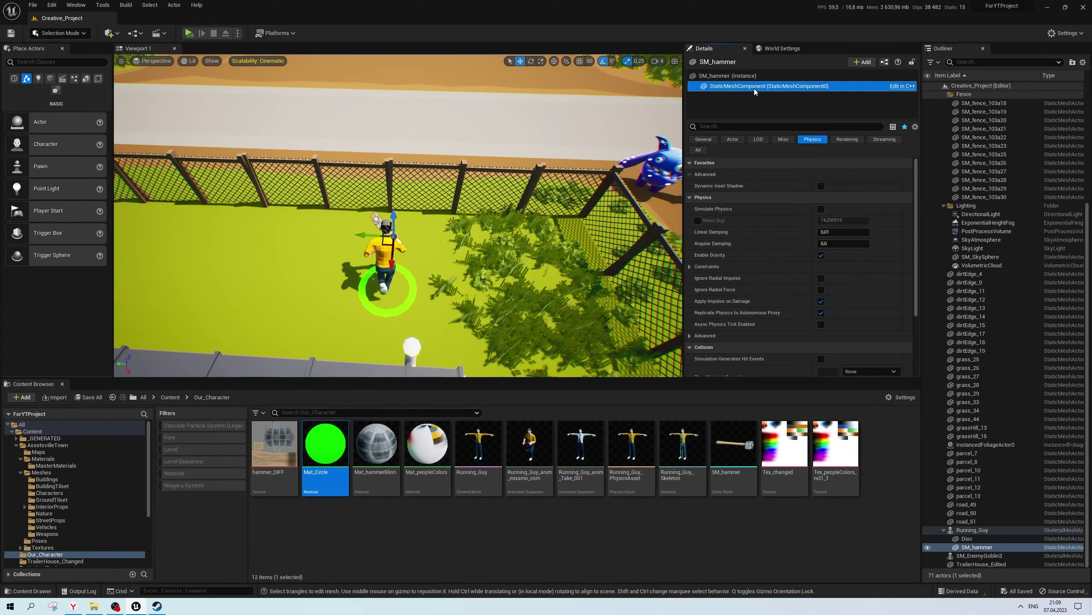
{"action": "double_click", "coordinate": [822, 300]}
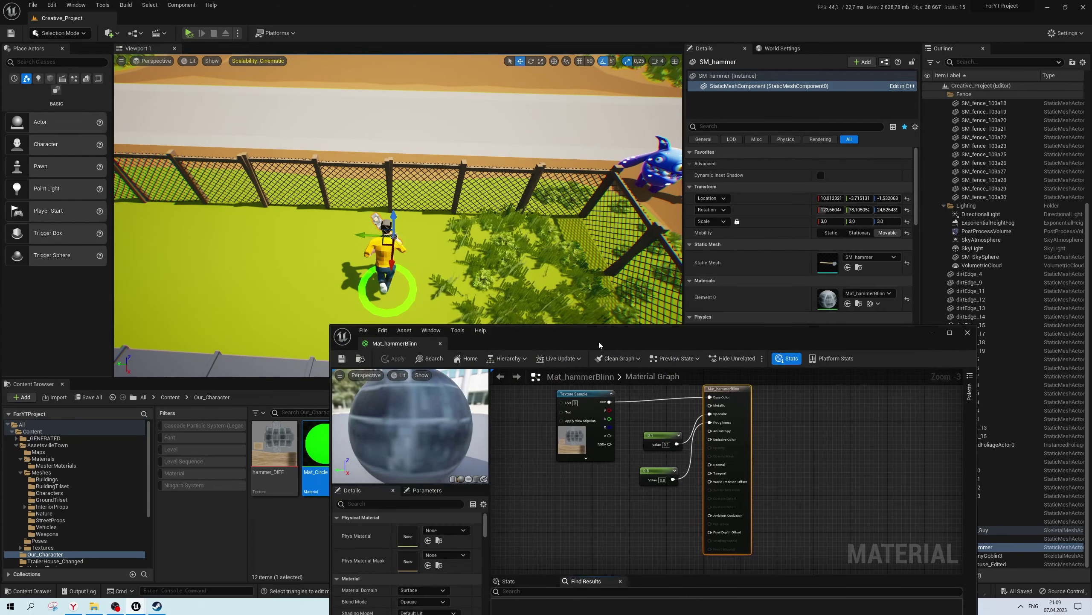
{"action": "scroll", "coordinate": [622, 476], "scroll_direction": "up", "scroll_amount": 4}
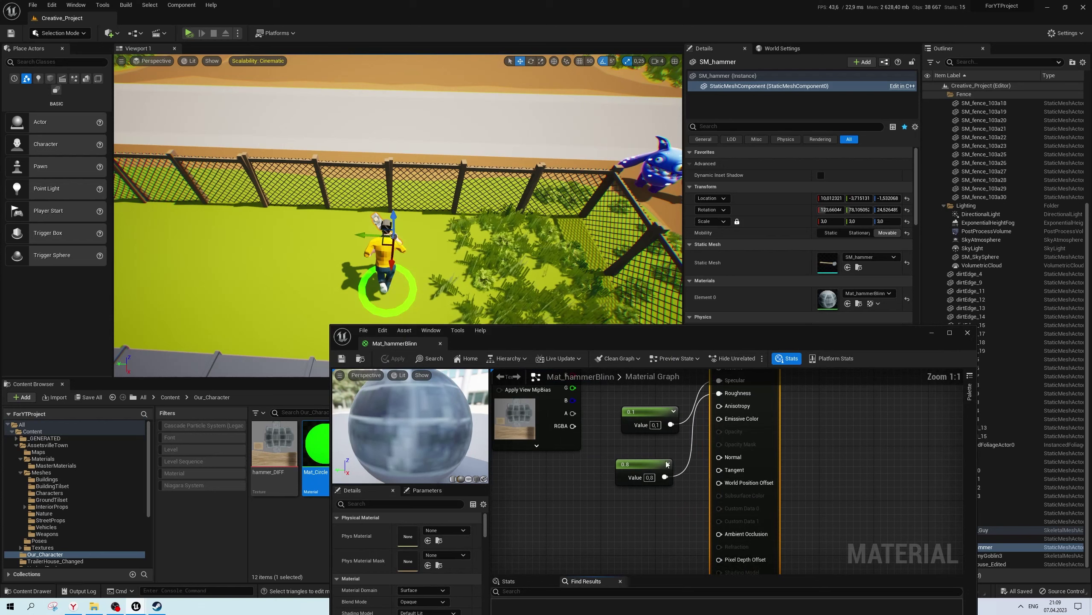
{"action": "mouse_move", "coordinate": [707, 433]}
{"action": "left_mouse_down"}
{"action": "mouse_move", "coordinate": [565, 413]}
{"action": "mouse_move", "coordinate": [646, 442]}
{"action": "left_mouse_up"}
{"action": "type", "text": "lerp"}
{"action": "key", "text": "Return"}
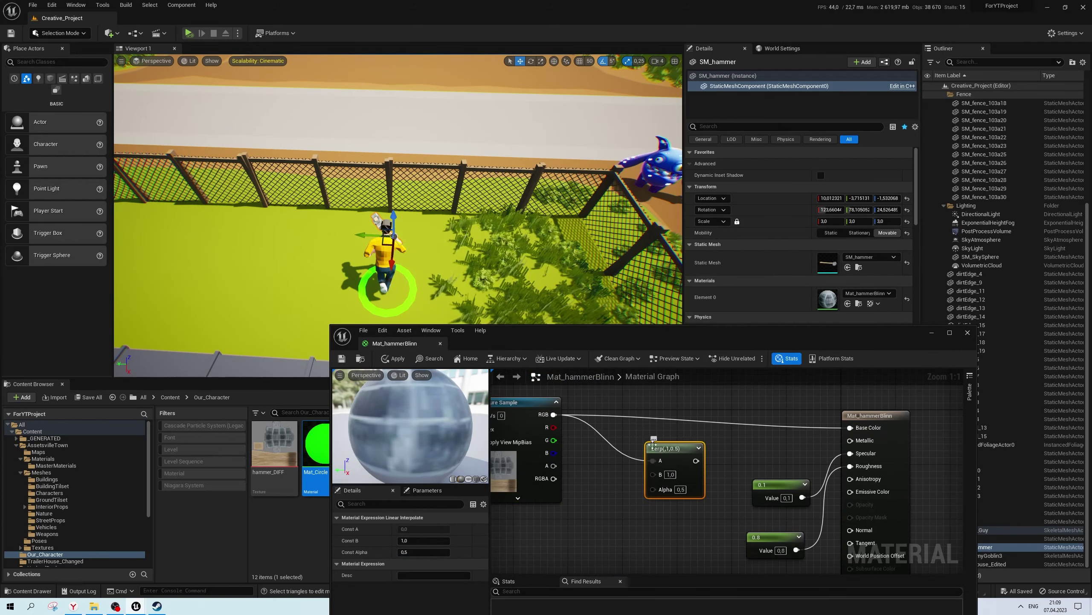
{"action": "key", "text": "Delete"}
{"action": "left_click_drag", "start_coordinate": [553, 415], "coordinate": [637, 415]}
{"action": "type", "text": "multiply"}
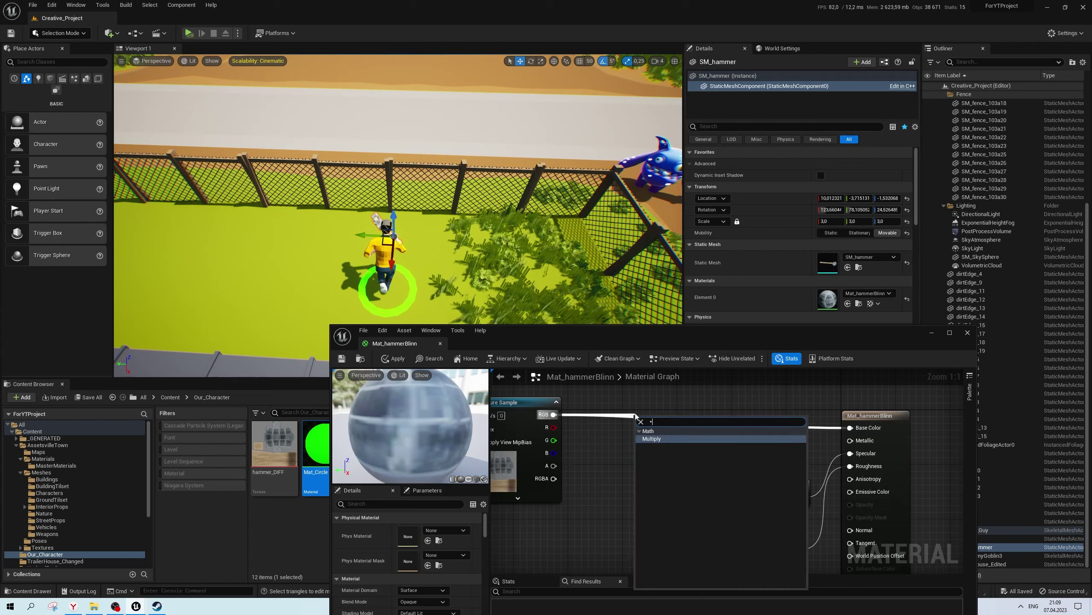
{"action": "key", "text": "Return"}
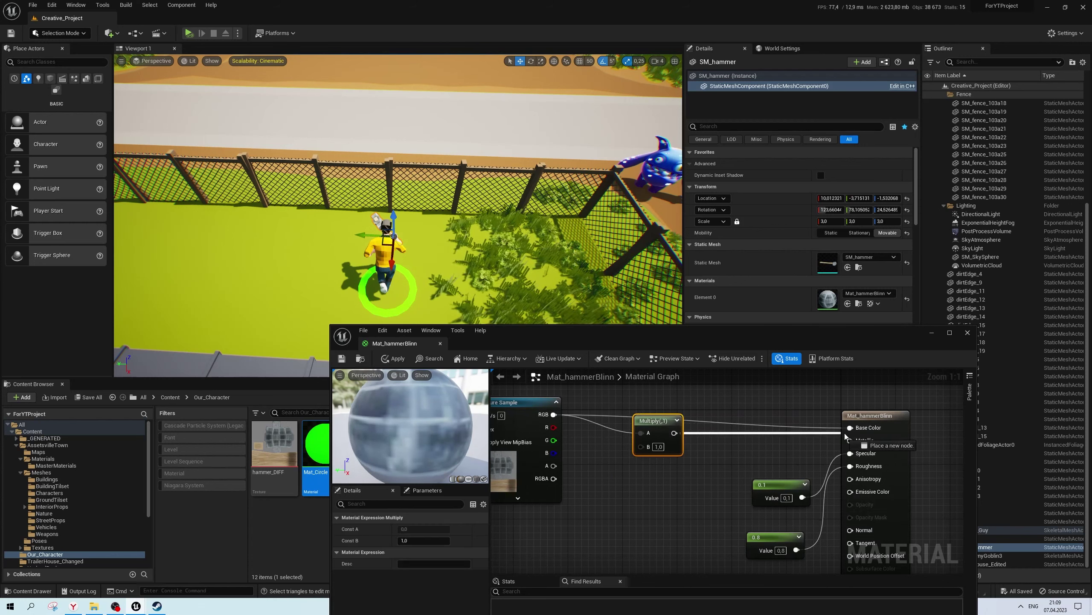
{"action": "left_click_drag", "start_coordinate": [674, 432], "coordinate": [851, 427]}
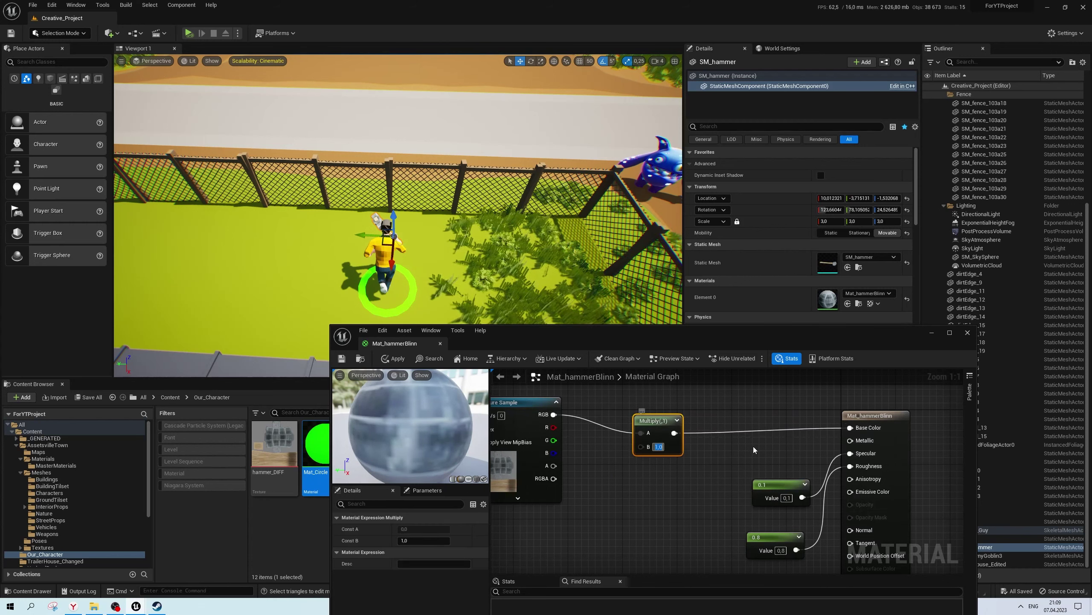
Set the Multiply B value to 0.3, apply the material, and close the editor
{"action": "type", "text": "0,5"}
{"action": "key", "text": "Return"}
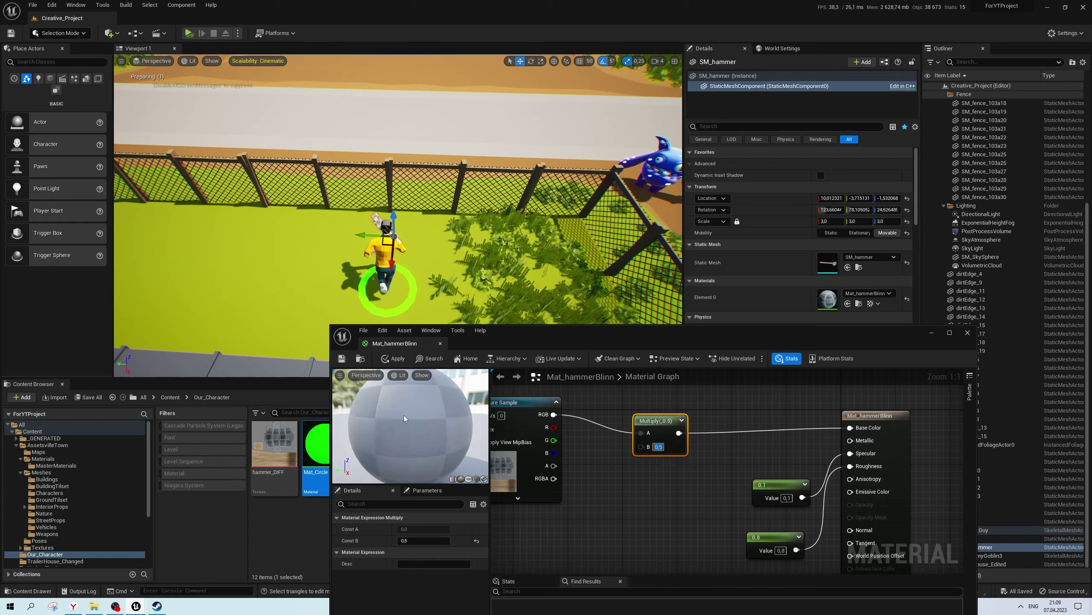
{"action": "left_click", "coordinate": [392, 358]}
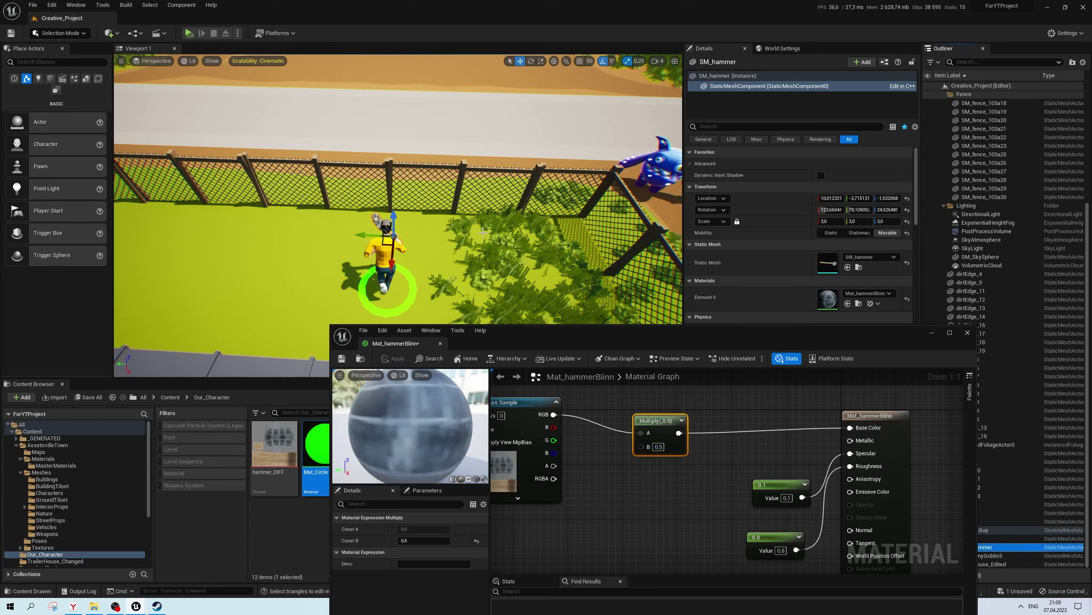
{"action": "left_click", "coordinate": [658, 446]}
{"action": "type", "text": "0.3"}
{"action": "key", "text": "Return"}
{"action": "left_click", "coordinate": [393, 358]}
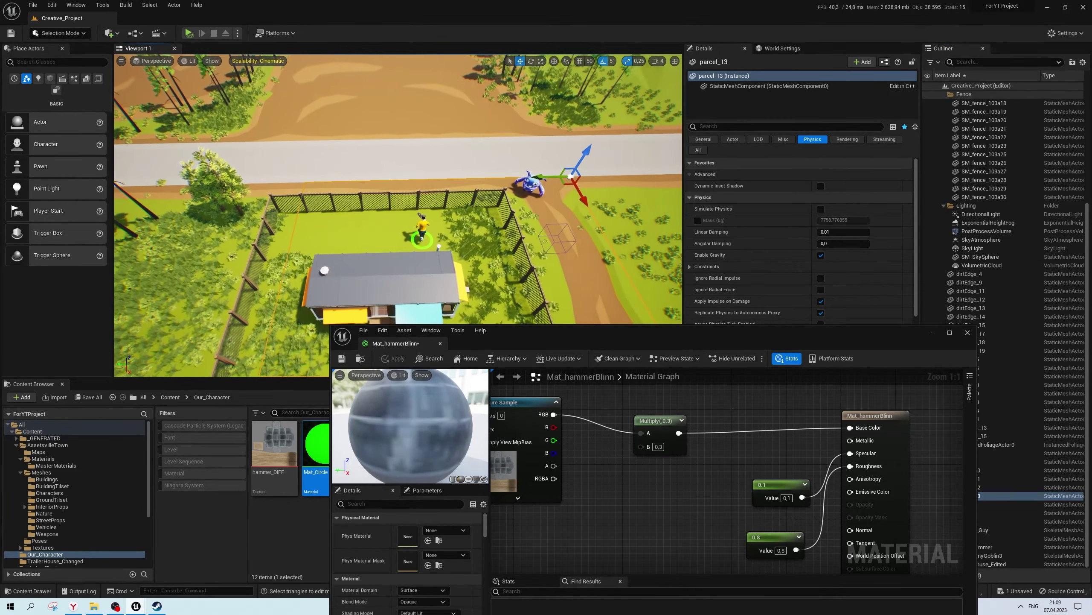
{"action": "left_click", "coordinate": [968, 334]}
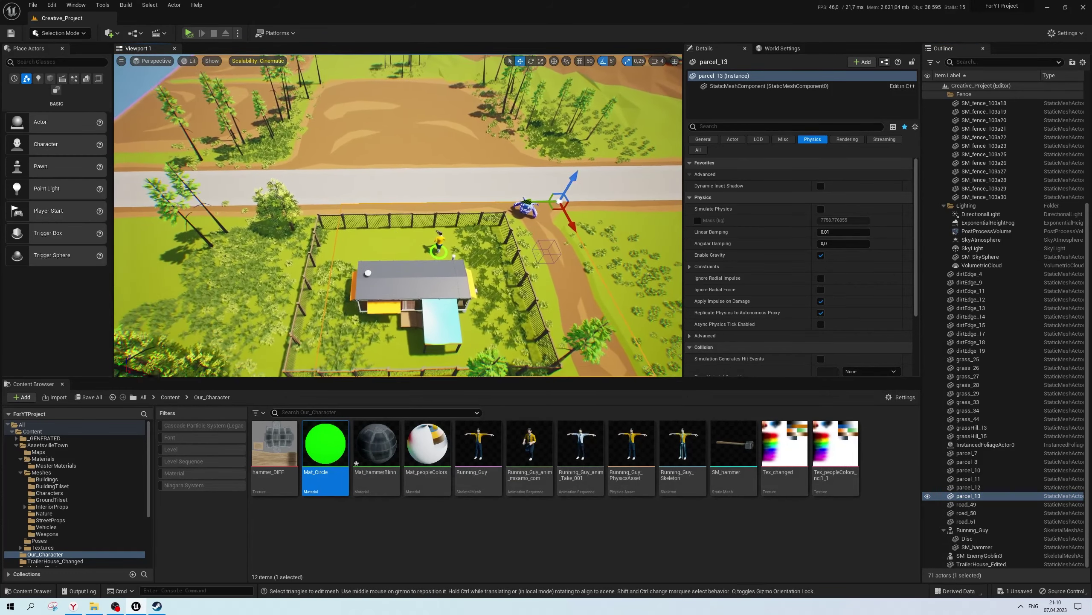
Save Mat_hammerBlinn with Ctrl+Shift+S and go up to the parent Content folder
{"action": "left_click", "coordinate": [619, 297]}
{"action": "left_click", "coordinate": [580, 285]}
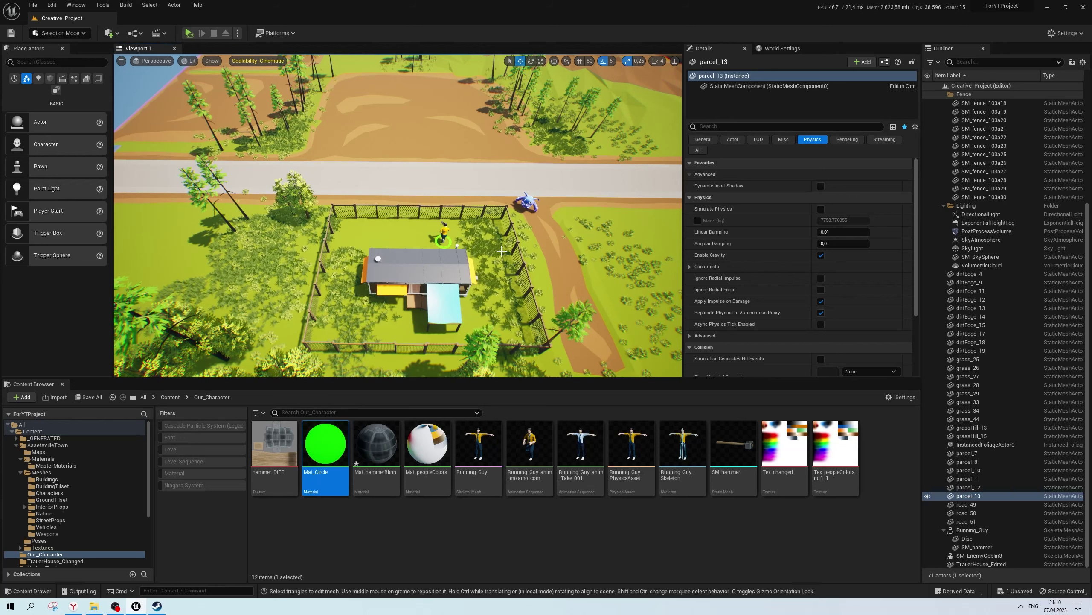
{"action": "key", "text": "ctrl+shift+s"}
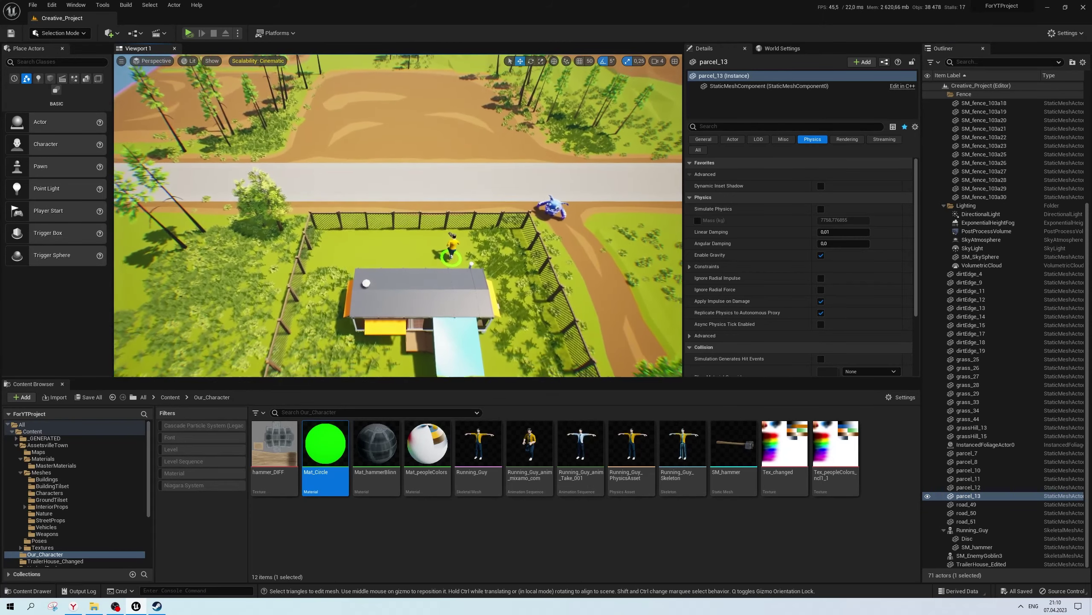
{"action": "key", "text": "alt+Left"}
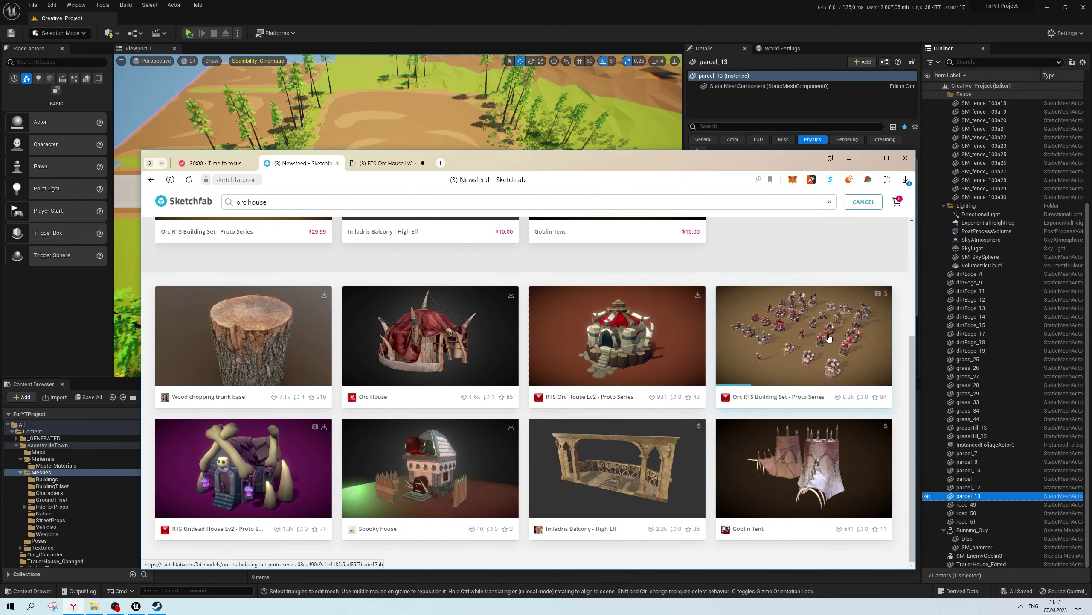
Download the RTS Orc House Lv2 - Proto Series model from Sketchfab as fbx
{"action": "left_click", "coordinate": [393, 163]}
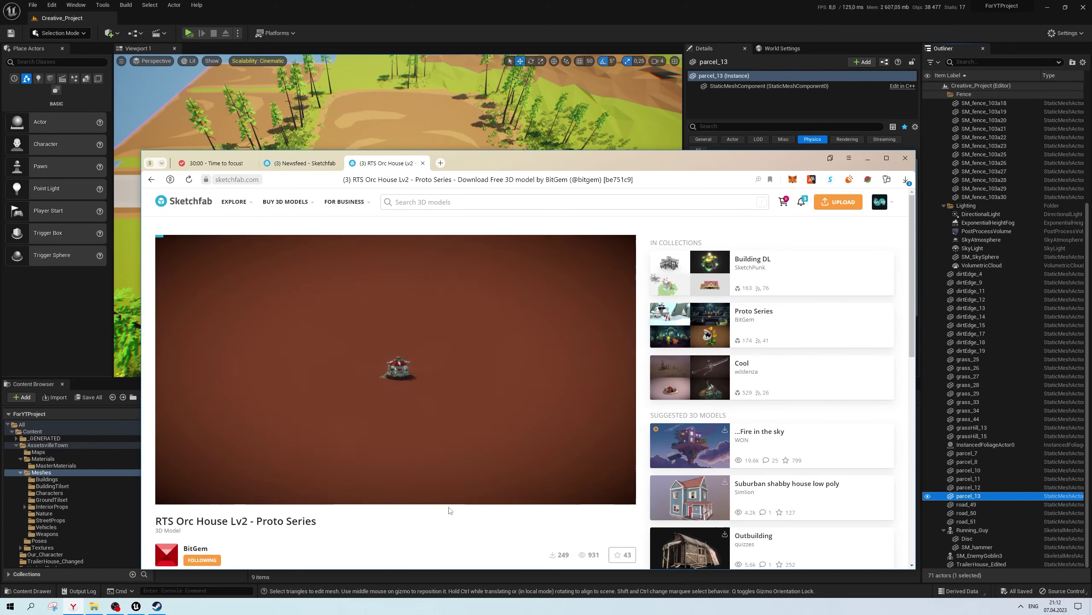
{"action": "scroll", "coordinate": [442, 504], "scroll_direction": "down", "scroll_amount": 3}
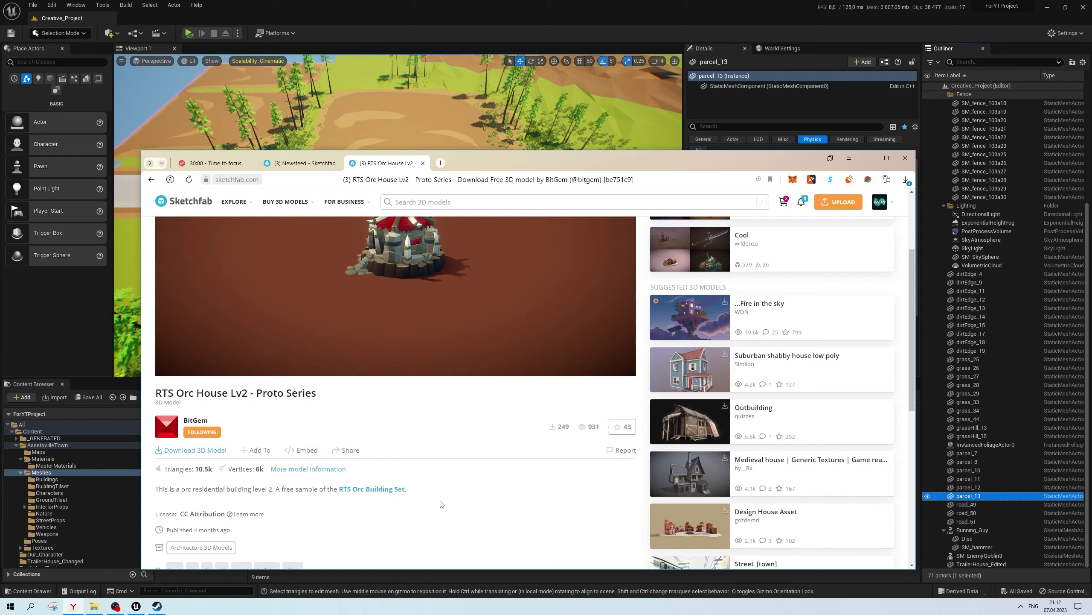
{"action": "scroll", "coordinate": [442, 504], "scroll_direction": "down", "scroll_amount": 3}
{"action": "left_click", "coordinate": [205, 325]}
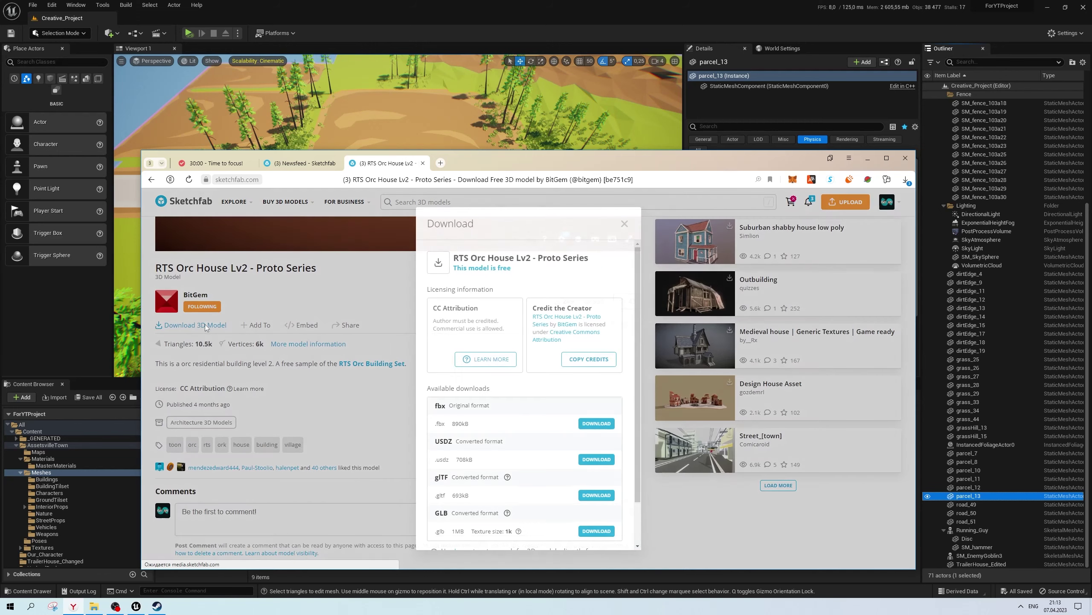
{"action": "left_click", "coordinate": [598, 424]}
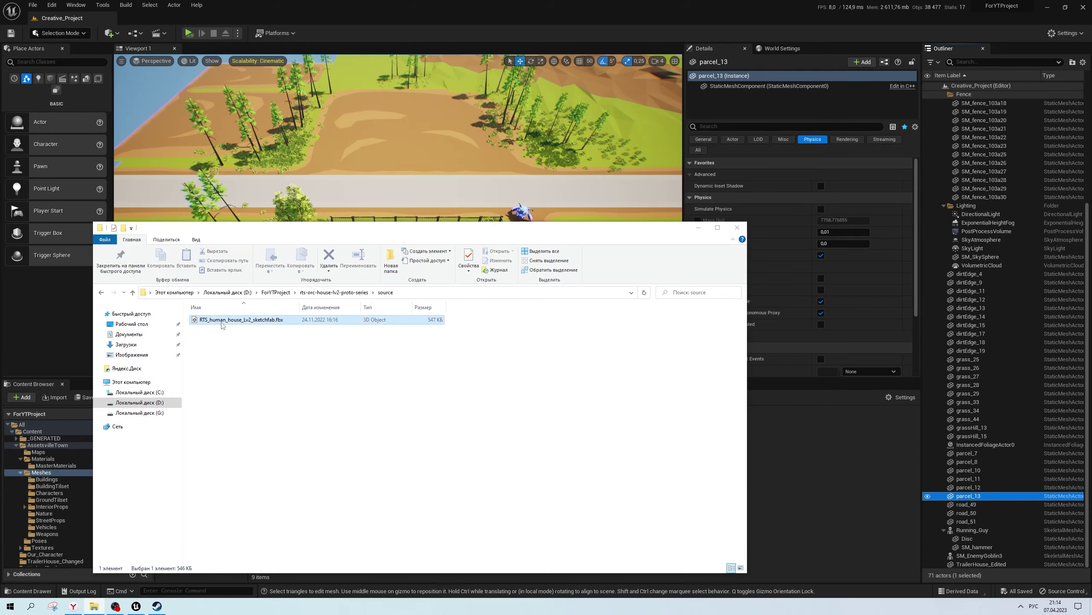
Create a new OrcBase folder under Content and open it
{"action": "left_click_drag", "start_coordinate": [223, 325], "coordinate": [776, 455]}
{"action": "left_click_drag", "start_coordinate": [546, 400], "coordinate": [663, 518]}
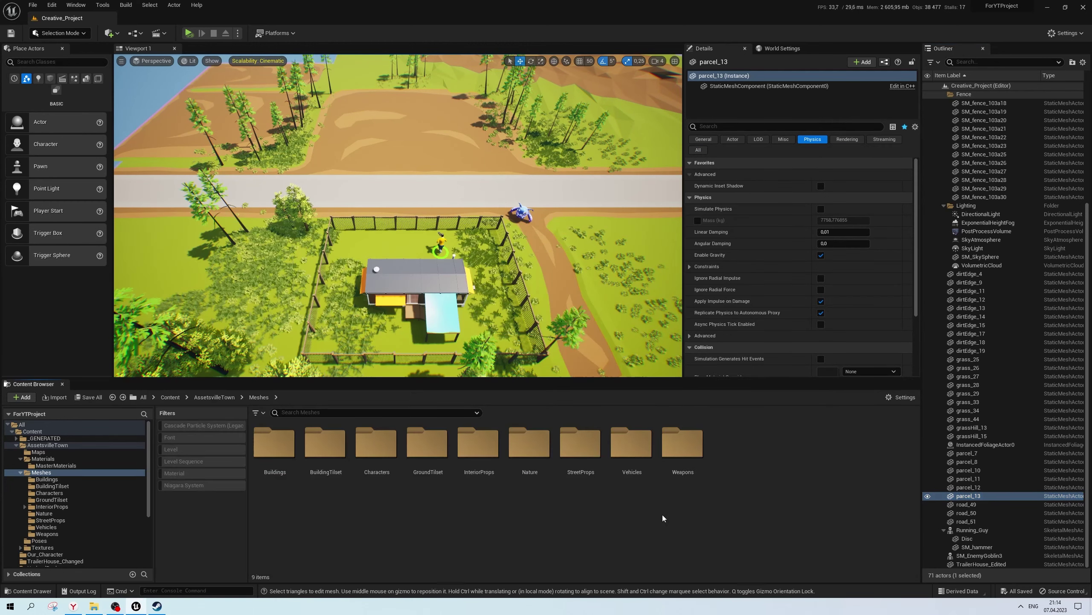
{"action": "left_click", "coordinate": [69, 431]}
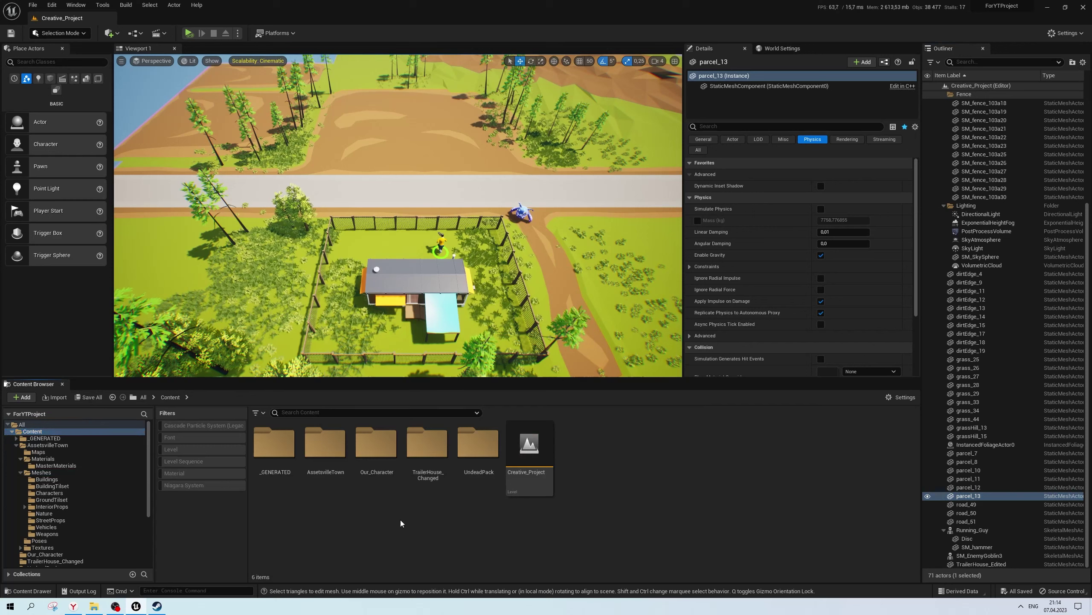
{"action": "right_click", "coordinate": [396, 507]}
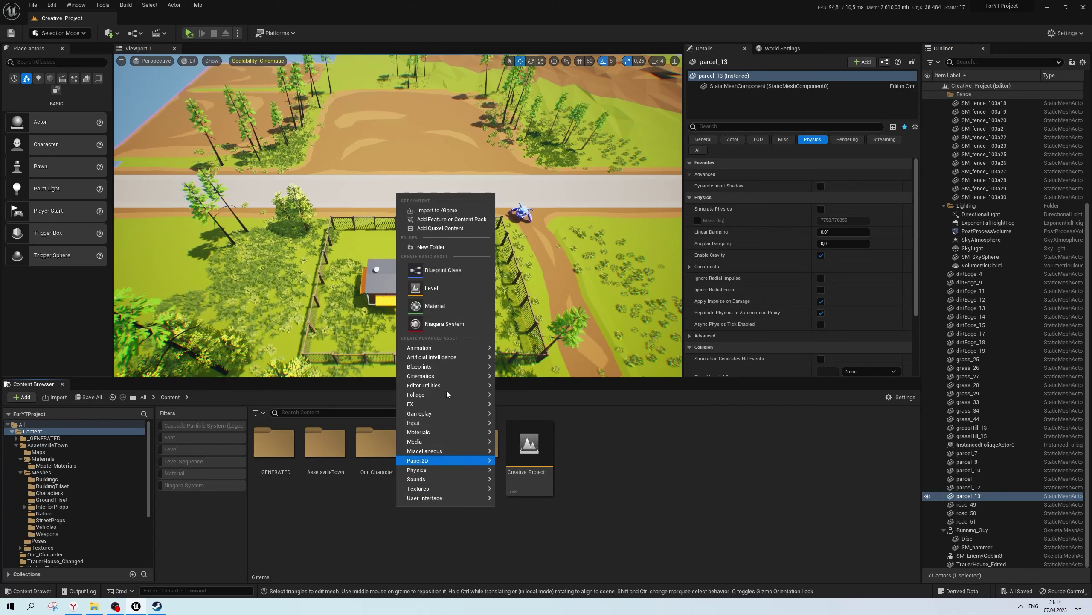
{"action": "left_click", "coordinate": [461, 251]}
{"action": "type", "text": "OrcBase"}
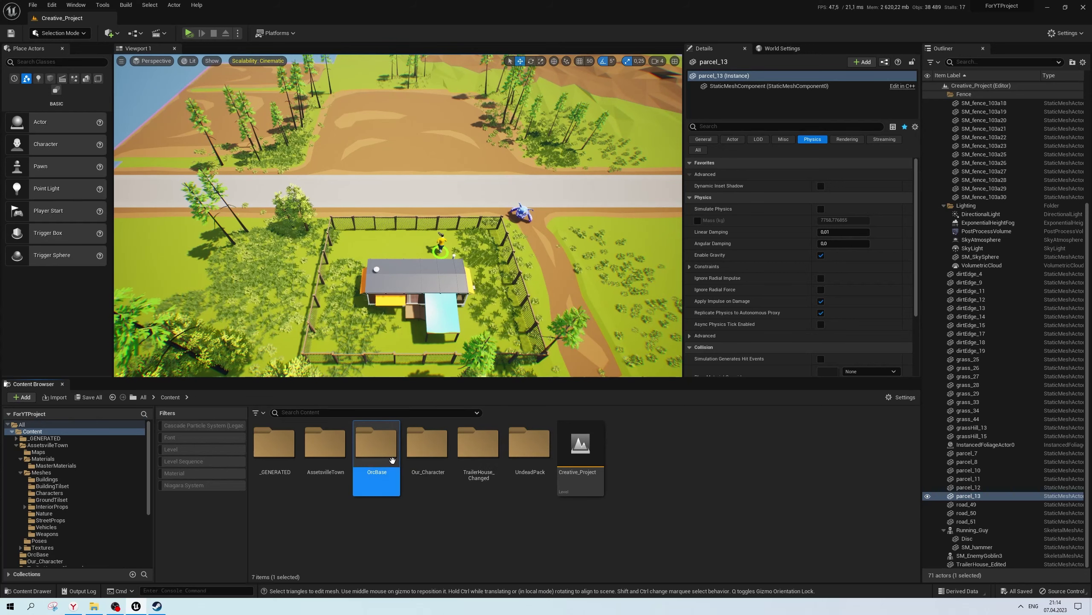
{"action": "double_click", "coordinate": [391, 460]}
Import the orc house fbx into OrcBase, then open its downloaded folder in File Explorer
{"action": "key", "text": "alt+Tab"}
{"action": "mouse_move", "coordinate": [241, 319]}
{"action": "left_mouse_down"}
{"action": "mouse_move", "coordinate": [363, 372]}
{"action": "mouse_move", "coordinate": [842, 502]}
{"action": "left_mouse_up"}
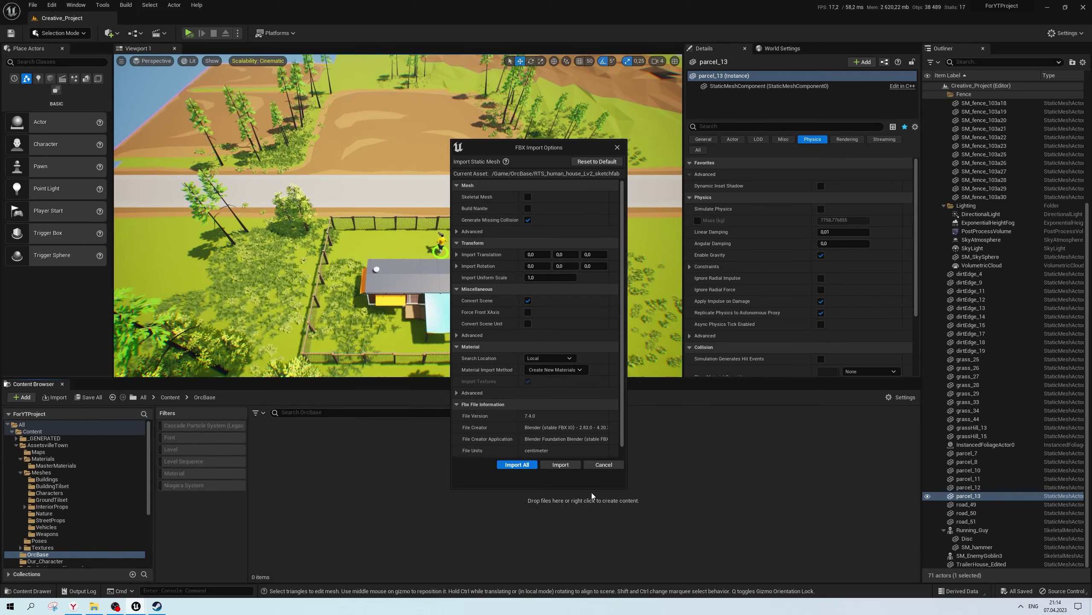
{"action": "left_click", "coordinate": [564, 466]}
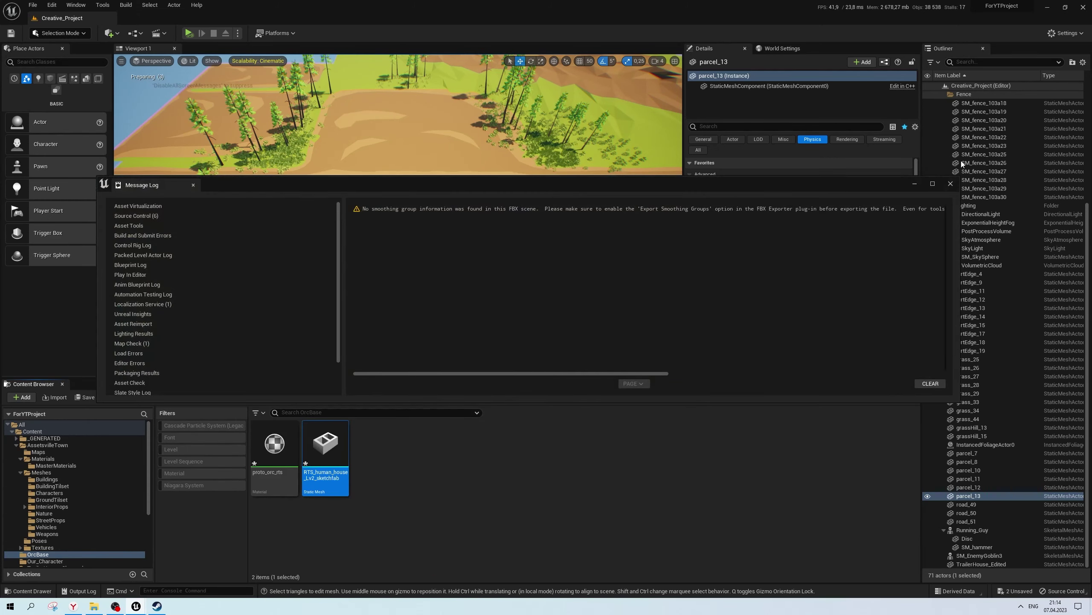
{"action": "left_click", "coordinate": [950, 184]}
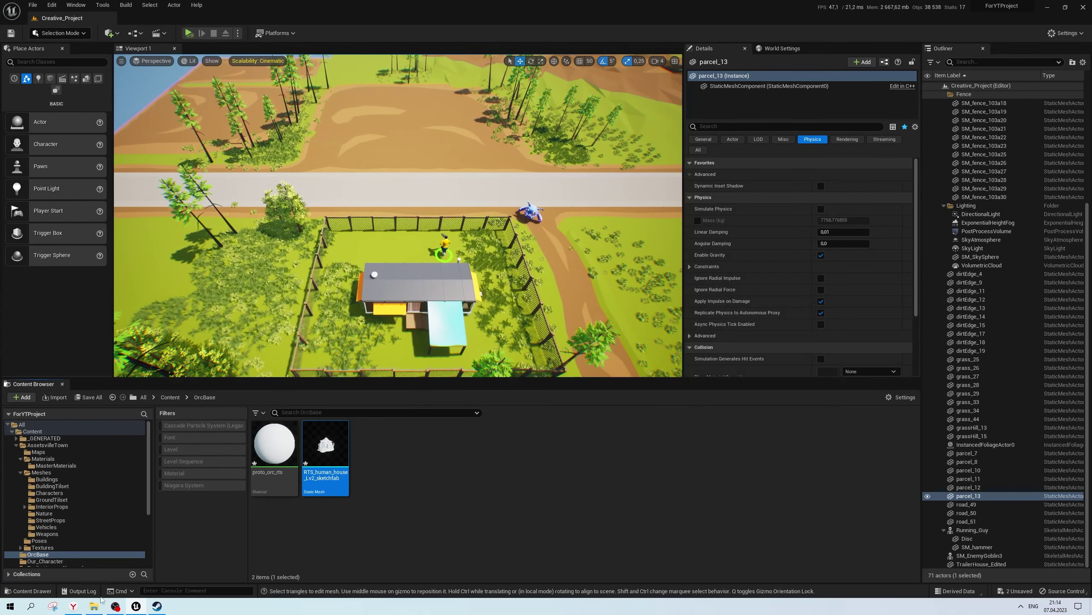
{"action": "left_click", "coordinate": [94, 606]}
{"action": "double_click", "coordinate": [207, 319]}
Import the four orc house texture images into OrcBase
{"action": "double_click", "coordinate": [211, 330]}
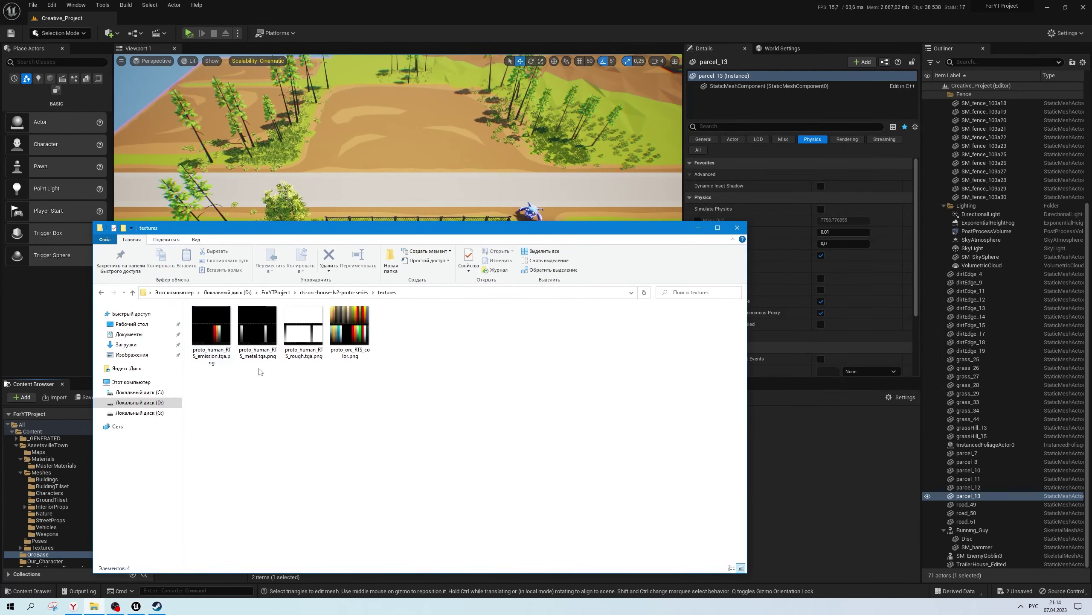
{"action": "left_click_drag", "start_coordinate": [374, 385], "coordinate": [192, 307]}
{"action": "left_click", "coordinate": [332, 410]}
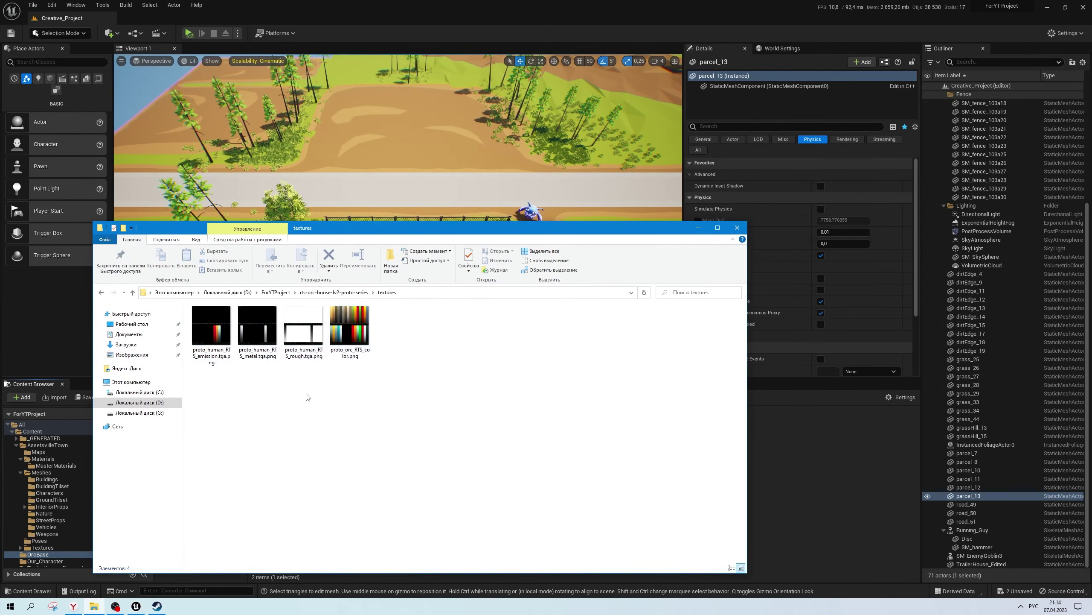
{"action": "left_click_drag", "start_coordinate": [392, 404], "coordinate": [229, 319]}
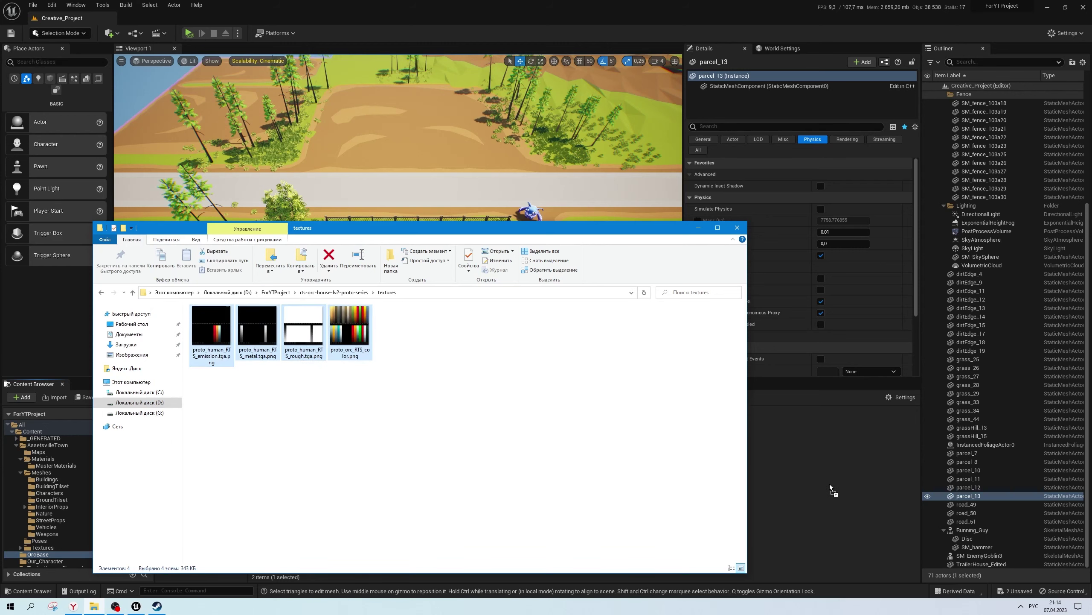
{"action": "left_click_drag", "start_coordinate": [830, 483], "coordinate": [829, 483]}
Open proto_orc_rts, wire the colour texture into Base Color, and delete the unused parameter node
{"action": "left_click", "coordinate": [425, 443]}
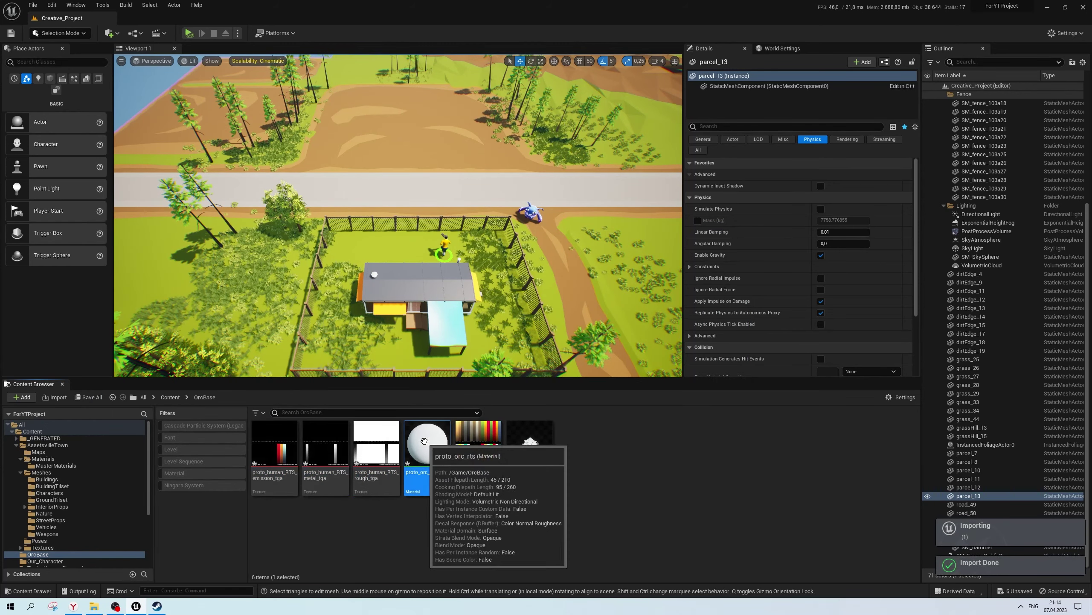
{"action": "double_click", "coordinate": [424, 441]}
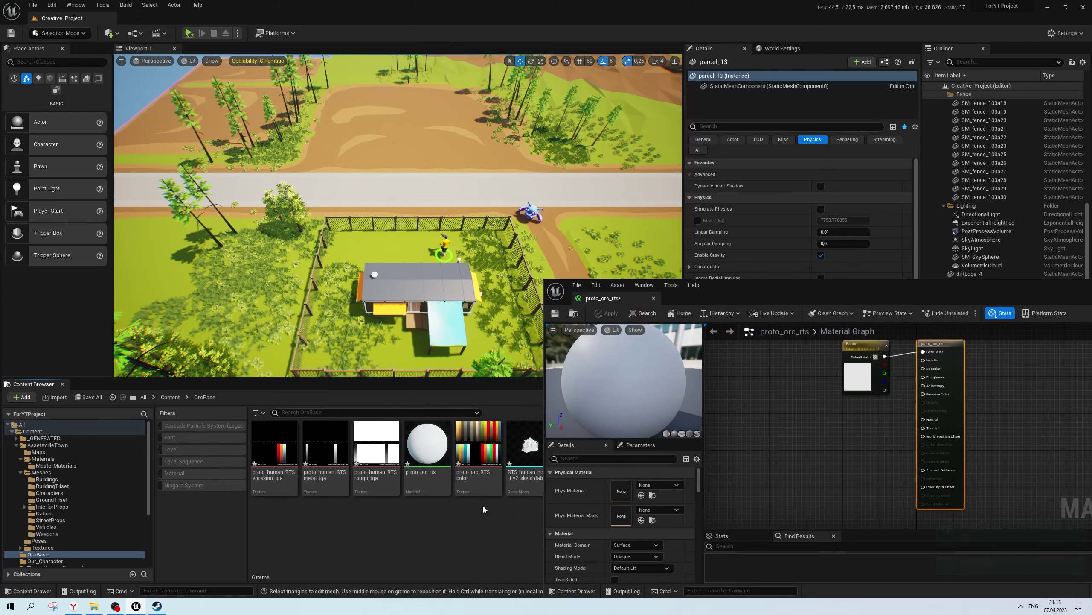
{"action": "left_click_drag", "start_coordinate": [478, 443], "coordinate": [770, 379]}
{"action": "right_click_drag", "start_coordinate": [774, 387], "coordinate": [749, 425]}
{"action": "left_click_drag", "start_coordinate": [796, 418], "coordinate": [902, 391]}
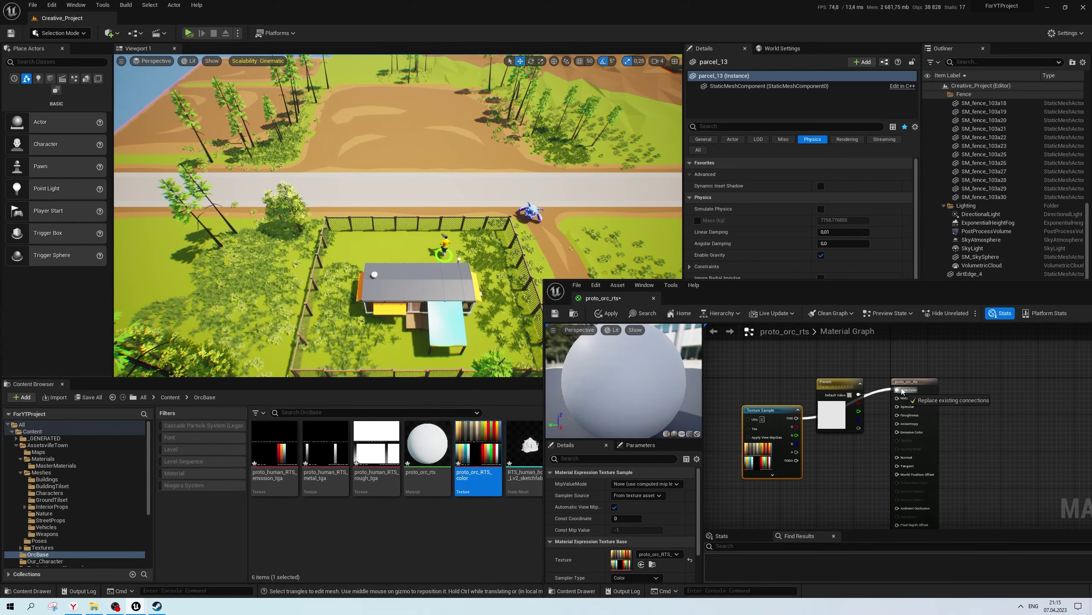
{"action": "left_click", "coordinate": [838, 382]}
{"action": "key", "text": "Delete"}
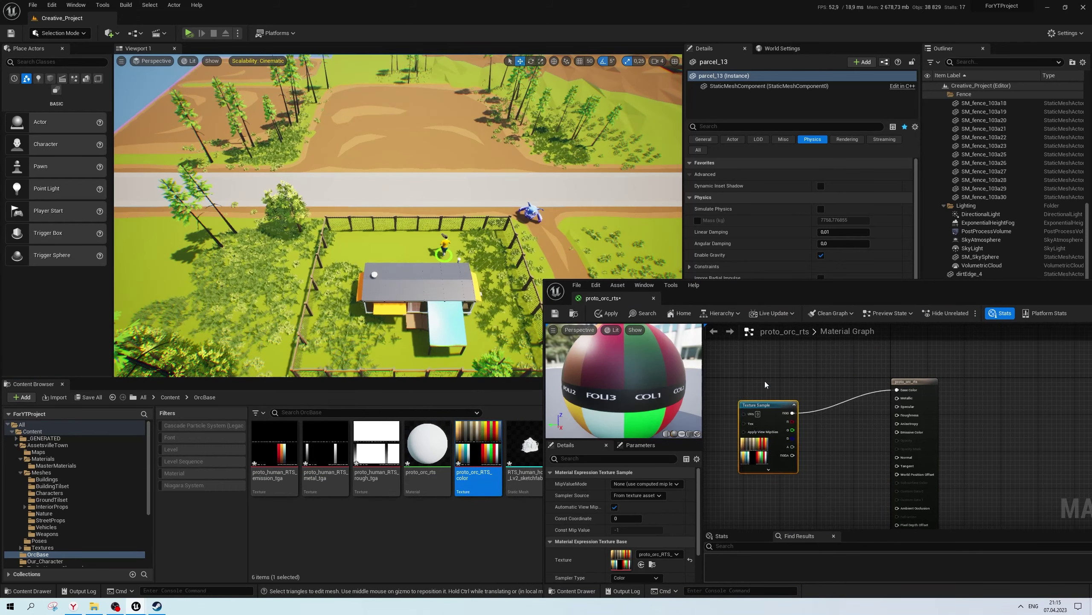
{"action": "left_click_drag", "start_coordinate": [765, 404], "coordinate": [738, 362]}
Wire the emission texture into Emissive Color and connect the metal texture
{"action": "left_click_drag", "start_coordinate": [273, 448], "coordinate": [730, 466]}
{"action": "right_click_drag", "start_coordinate": [784, 484], "coordinate": [791, 432]}
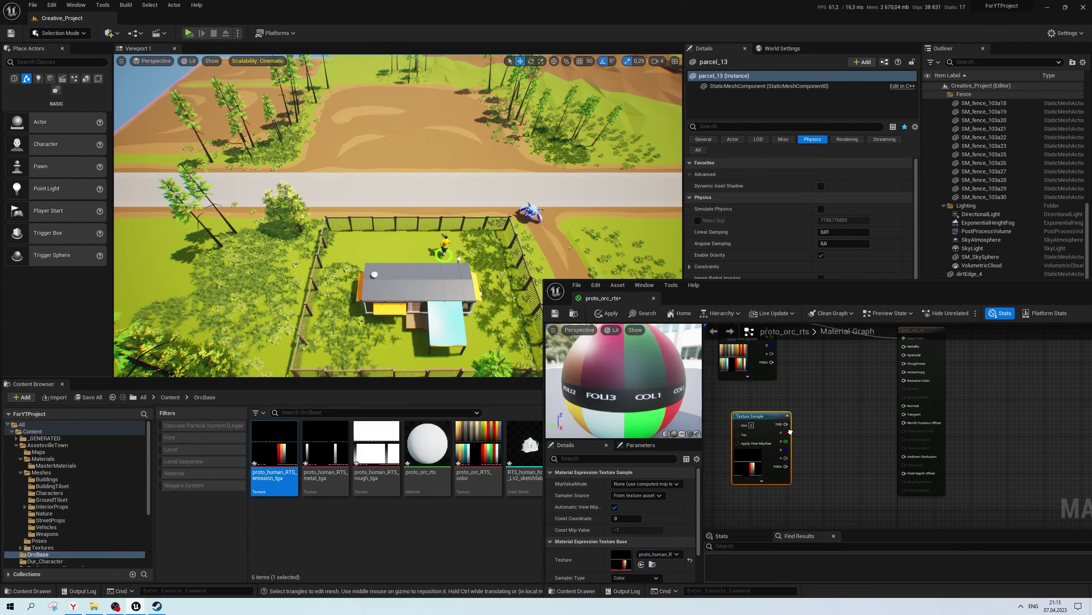
{"action": "left_click_drag", "start_coordinate": [904, 382], "coordinate": [905, 382]}
{"action": "left_click_drag", "start_coordinate": [326, 448], "coordinate": [822, 365]}
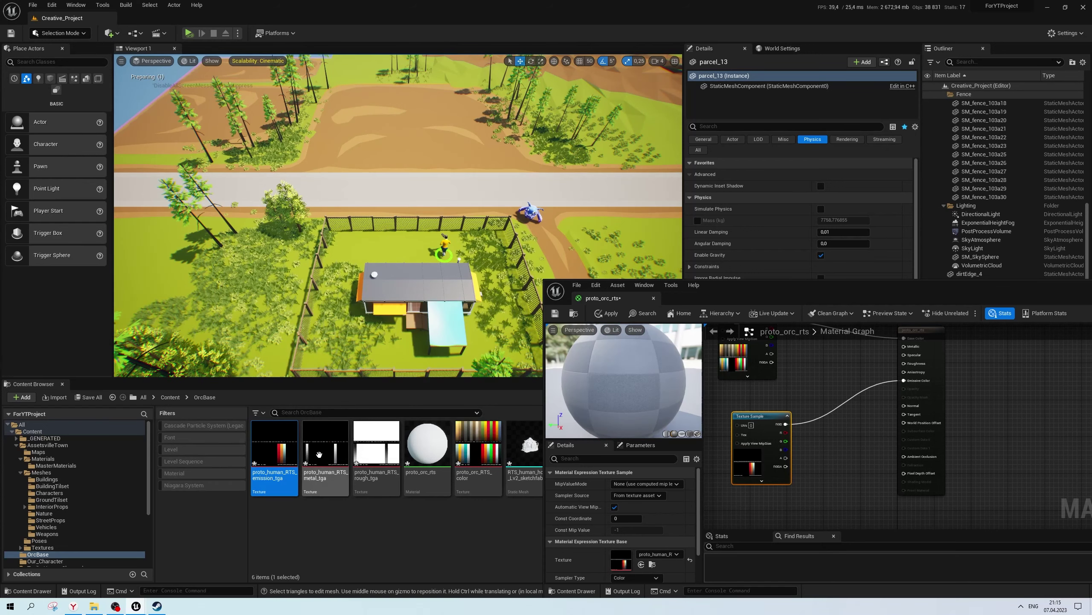
{"action": "right_click_drag", "start_coordinate": [823, 365], "coordinate": [811, 393]}
{"action": "mouse_move", "coordinate": [843, 396]}
{"action": "left_mouse_down"}
{"action": "mouse_move", "coordinate": [816, 379]}
{"action": "mouse_move", "coordinate": [905, 390]}
{"action": "left_mouse_up"}
{"action": "scroll", "coordinate": [897, 386], "scroll_direction": "down", "scroll_amount": 5}
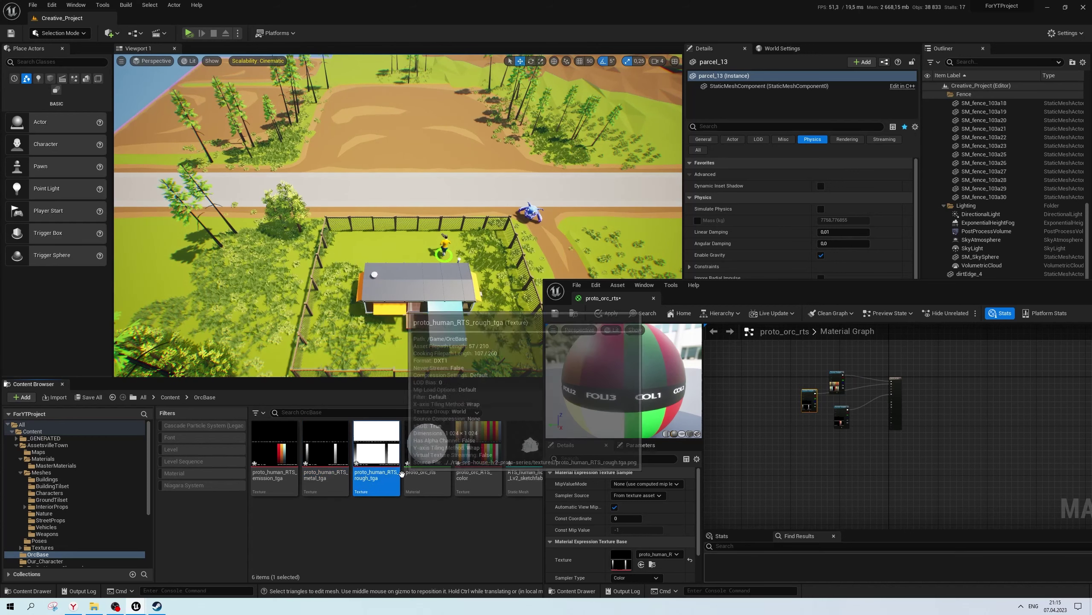
Add the roughness texture and wire it into the material
{"action": "mouse_move", "coordinate": [376, 448]}
{"action": "left_mouse_down"}
{"action": "mouse_move", "coordinate": [804, 426]}
{"action": "mouse_move", "coordinate": [856, 456]}
{"action": "left_mouse_up"}
{"action": "scroll", "coordinate": [835, 421], "scroll_direction": "up", "scroll_amount": 4}
{"action": "right_click_drag", "start_coordinate": [793, 453], "coordinate": [755, 475]}
{"action": "left_click_drag", "start_coordinate": [746, 460], "coordinate": [801, 406]}
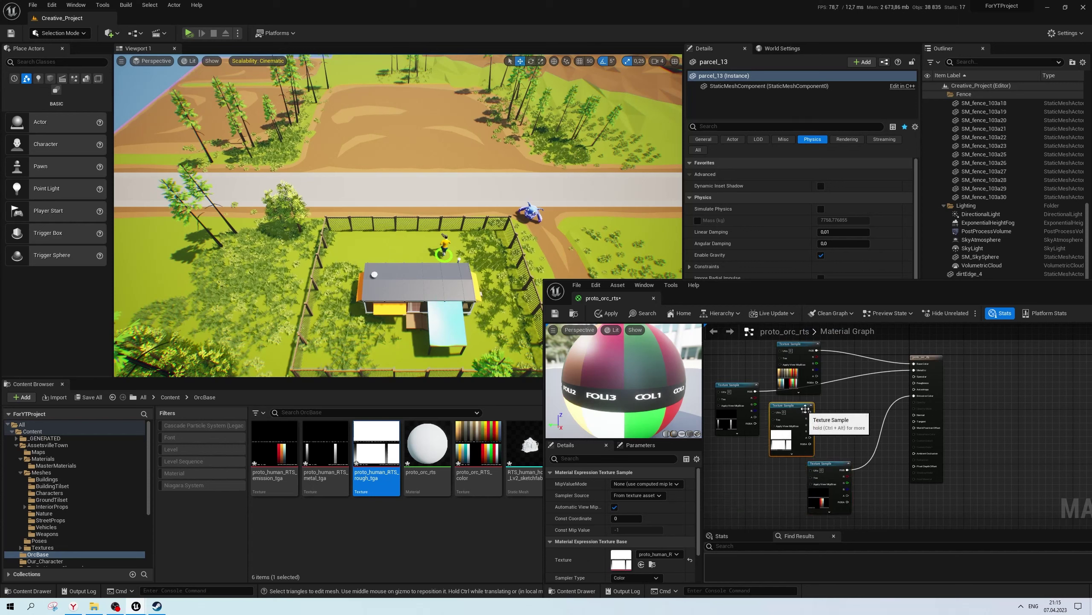
{"action": "scroll", "coordinate": [939, 359], "scroll_direction": "up", "scroll_amount": 2}
{"action": "left_click_drag", "start_coordinate": [746, 438], "coordinate": [901, 396]}
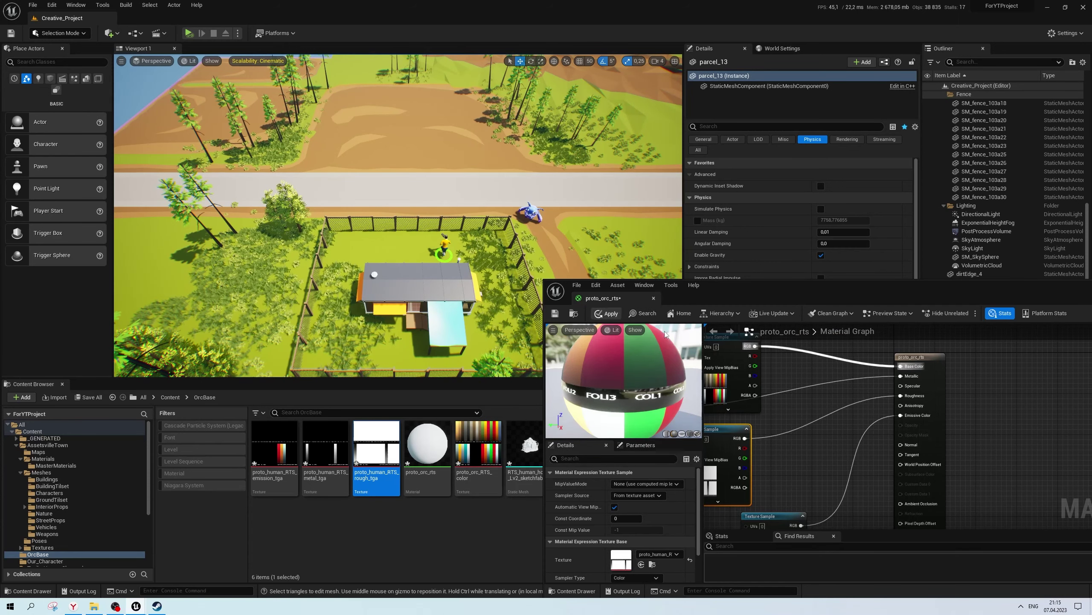
{"action": "mouse_move", "coordinate": [766, 302]}
{"action": "left_mouse_down"}
{"action": "mouse_move", "coordinate": [518, 437]}
{"action": "mouse_move", "coordinate": [422, 138]}
{"action": "left_mouse_up"}
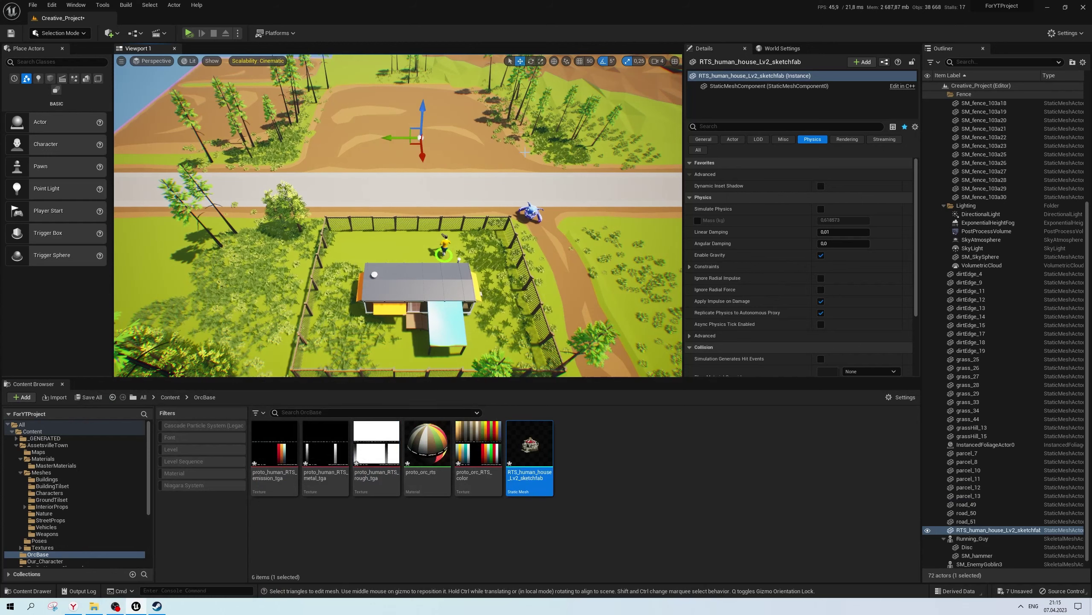
Frame the orc house and set its scale to 150 in Details
{"action": "key", "text": "f"}
{"action": "left_click", "coordinate": [770, 86]}
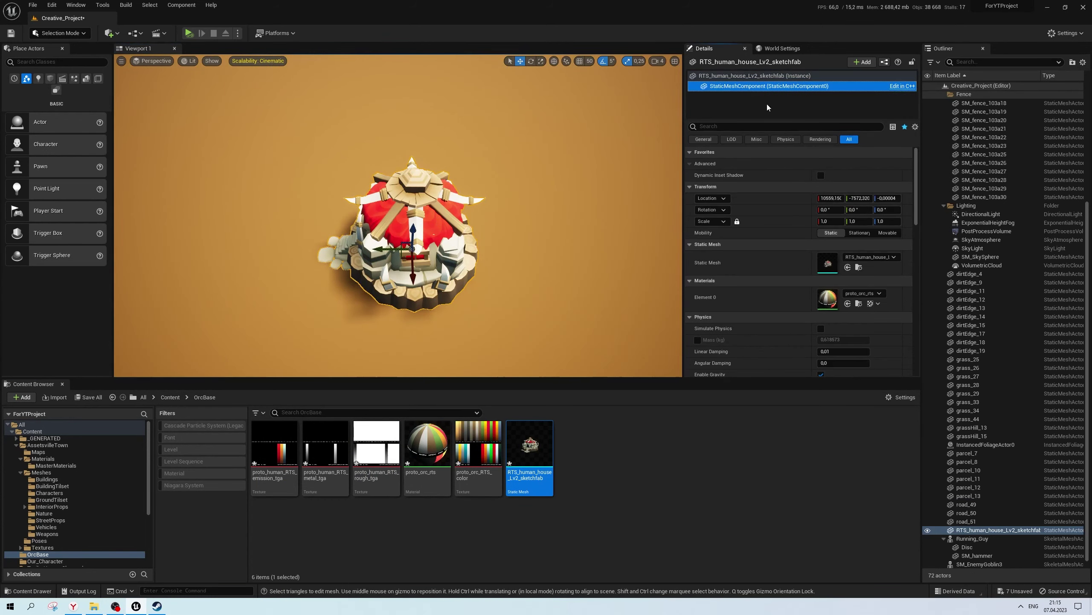
{"action": "type", "text": "0"}
{"action": "key", "text": "Return"}
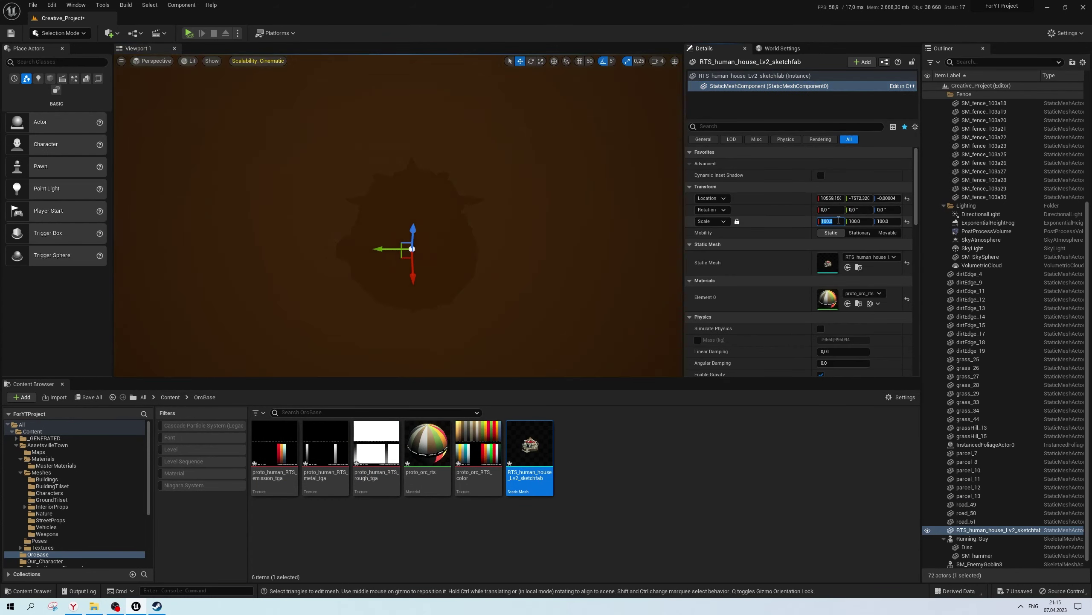
{"action": "key", "text": "f"}
{"action": "scroll", "coordinate": [408, 269], "scroll_direction": "down", "scroll_amount": 3}
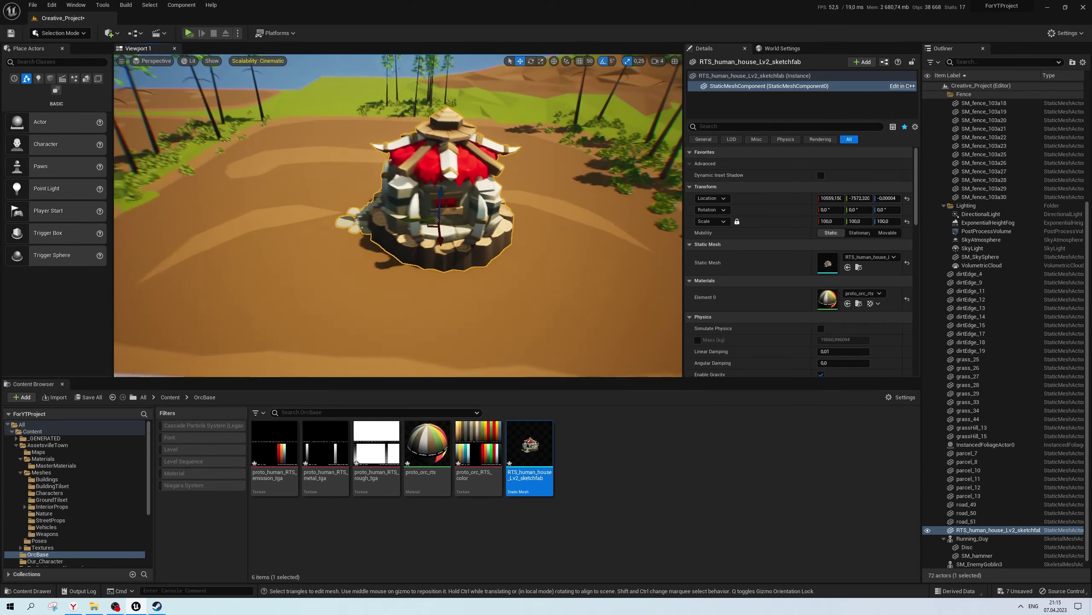
{"action": "scroll", "coordinate": [413, 259], "scroll_direction": "down", "scroll_amount": 3}
{"action": "scroll", "coordinate": [426, 241], "scroll_direction": "down", "scroll_amount": 3}
Rotate the orc house about -95 degrees around Z to face the road
{"action": "key", "text": "e"}
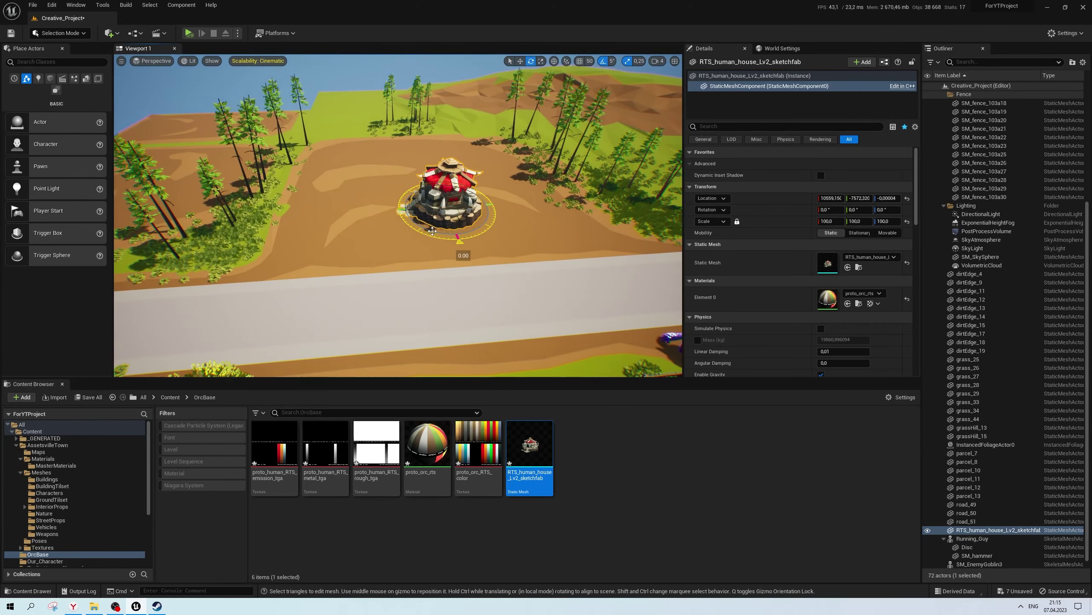
{"action": "left_click_drag", "start_coordinate": [432, 231], "coordinate": [487, 204]}
{"action": "key", "text": "w"}
{"action": "right_click_drag", "start_coordinate": [487, 203], "coordinate": [482, 241]}
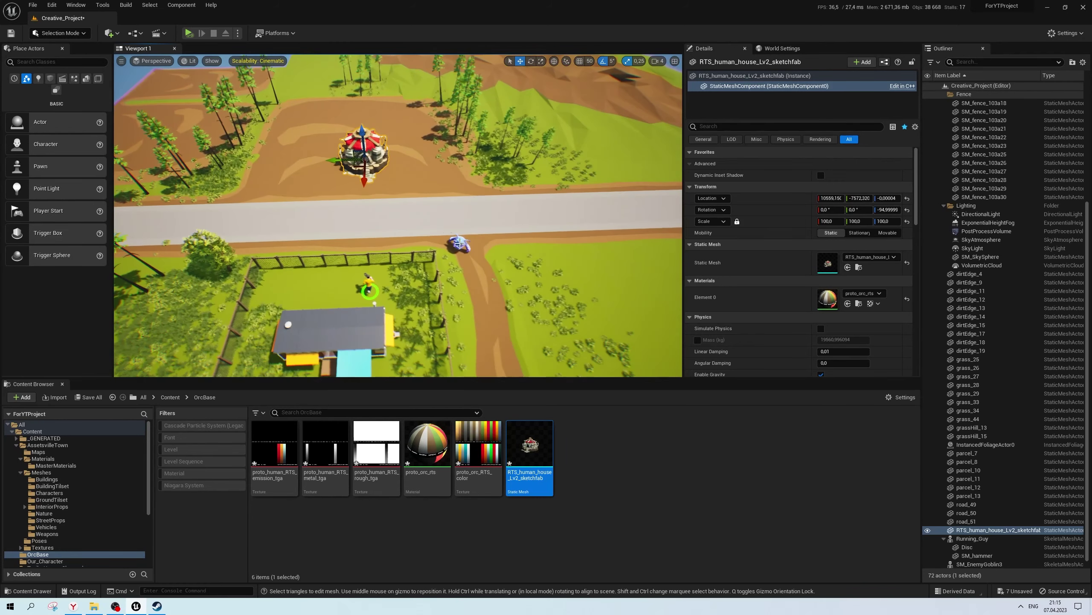
{"action": "key", "text": "e"}
{"action": "right_click_drag", "start_coordinate": [421, 189], "coordinate": [412, 185]}
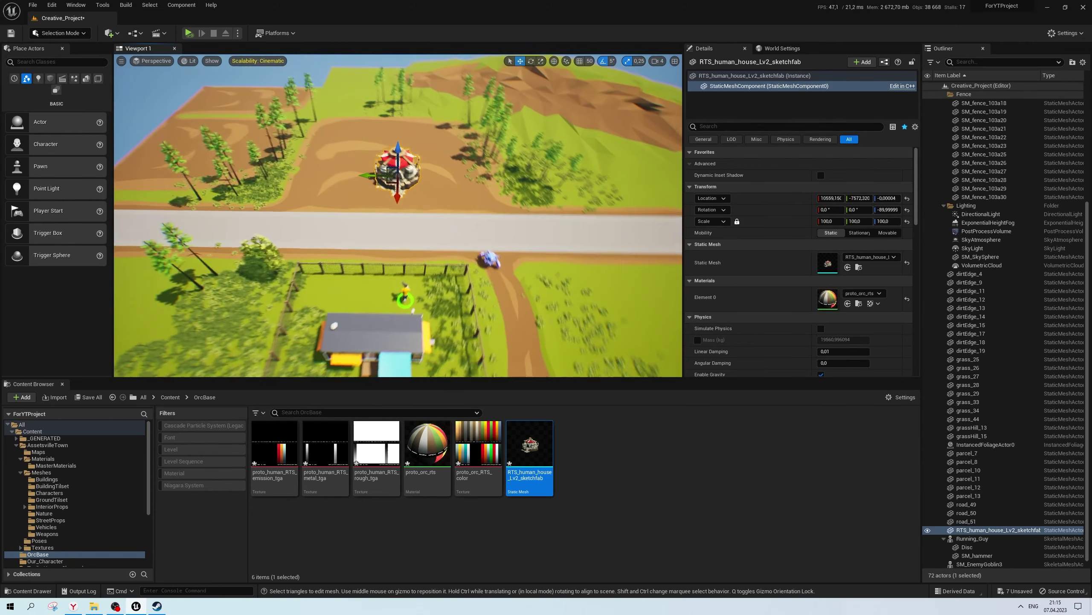
{"action": "key", "text": "r"}
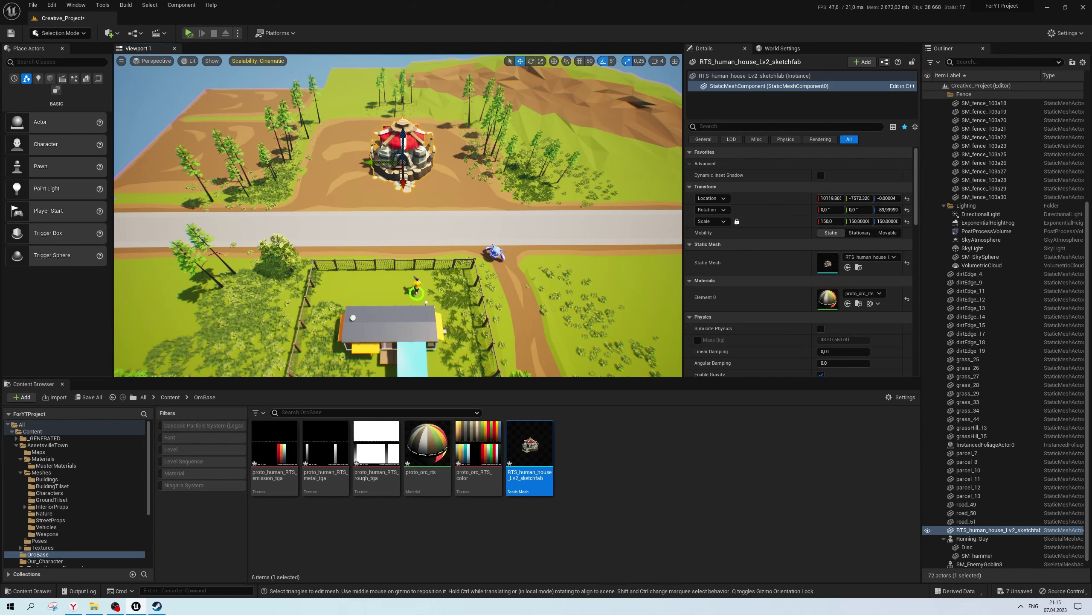
Turn on grid snapping and reframe the orc house in the viewport
{"action": "left_click", "coordinate": [275, 241]}
{"action": "right_click_drag", "start_coordinate": [412, 186], "coordinate": [586, 57]}
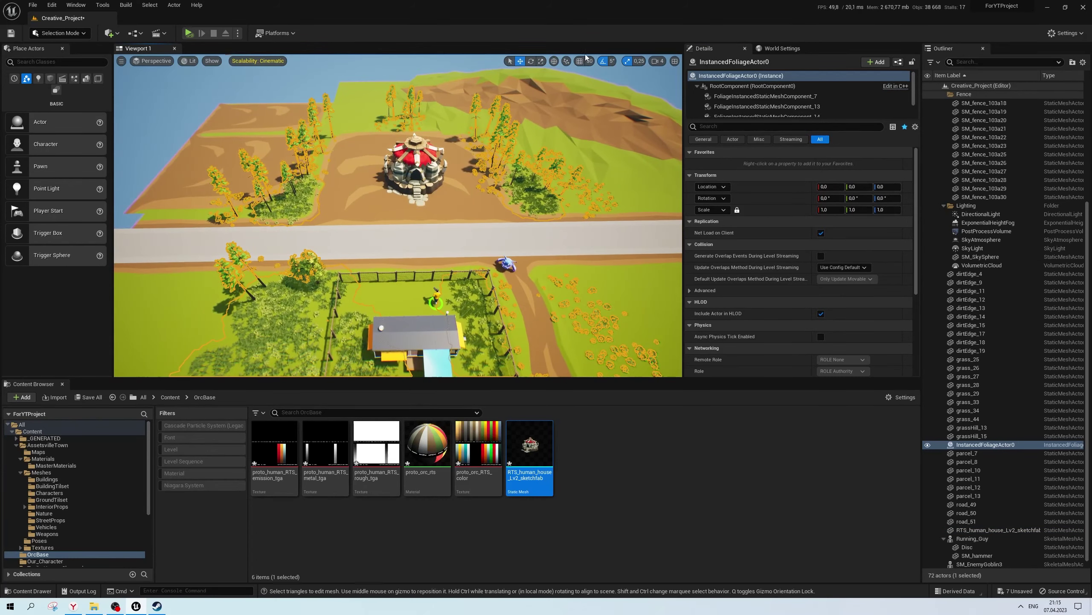
{"action": "left_click", "coordinate": [413, 194]}
{"action": "left_click", "coordinate": [580, 60]}
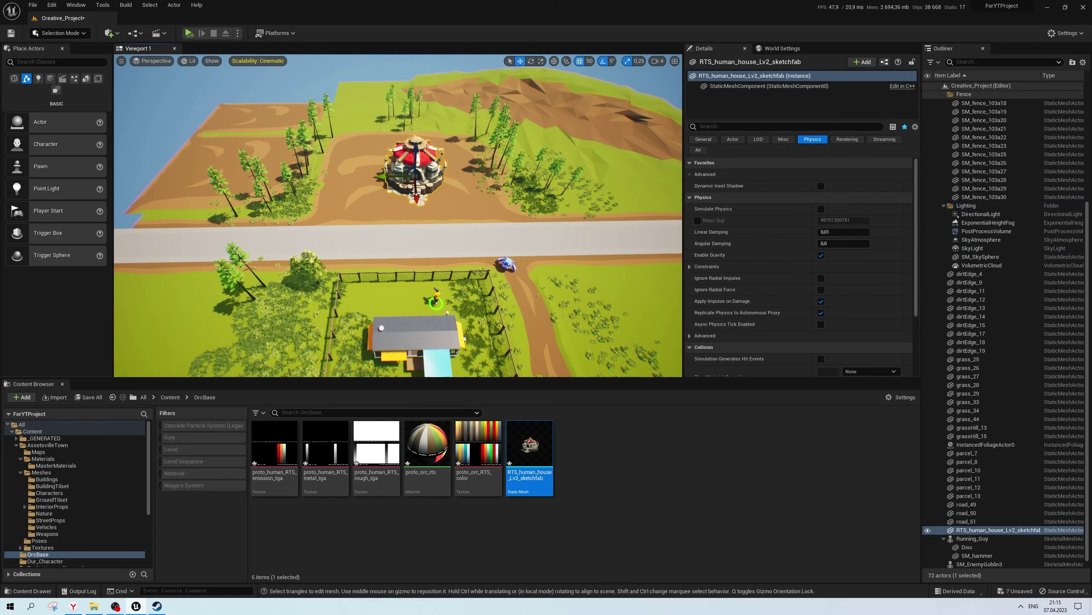
{"action": "scroll", "coordinate": [541, 181], "scroll_direction": "down", "scroll_amount": 5}
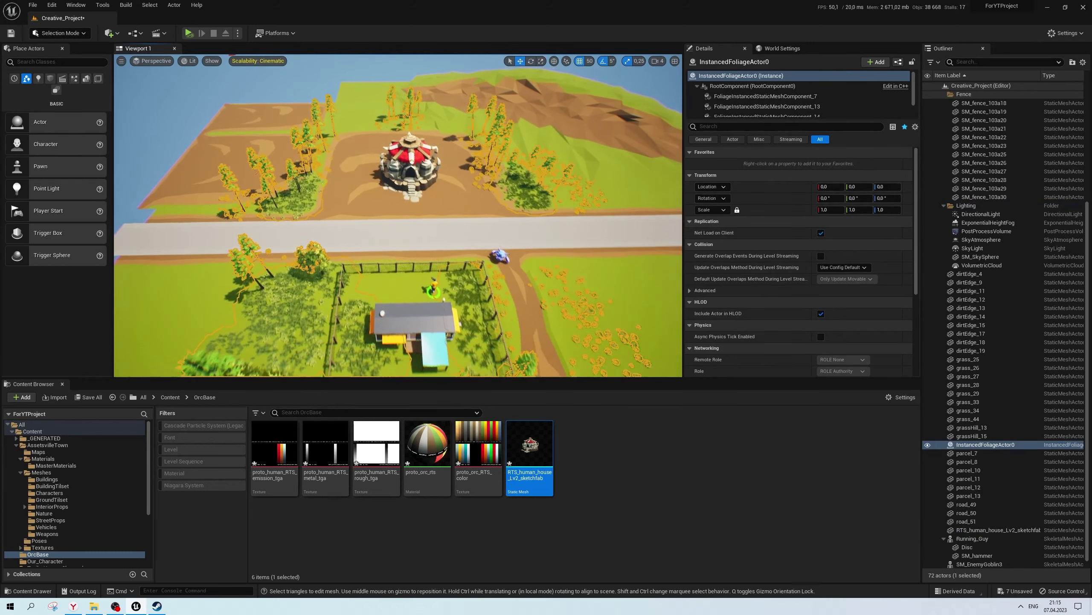
{"action": "left_click", "coordinate": [540, 181]}
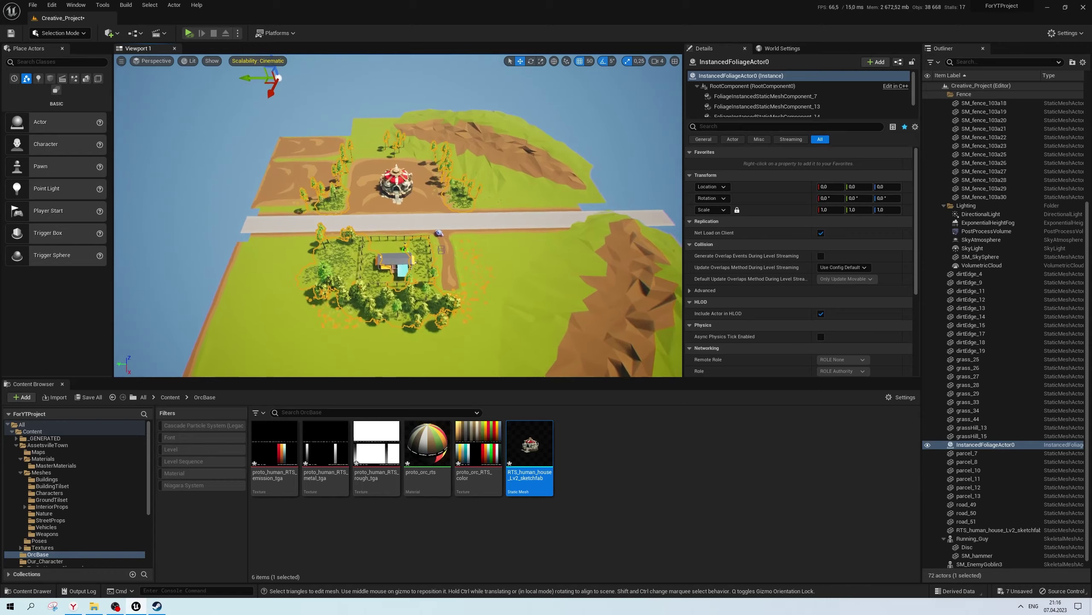
{"action": "left_click", "coordinate": [405, 186]}
{"action": "key", "text": "f"}
{"action": "scroll", "coordinate": [398, 215], "scroll_direction": "down", "scroll_amount": 2}
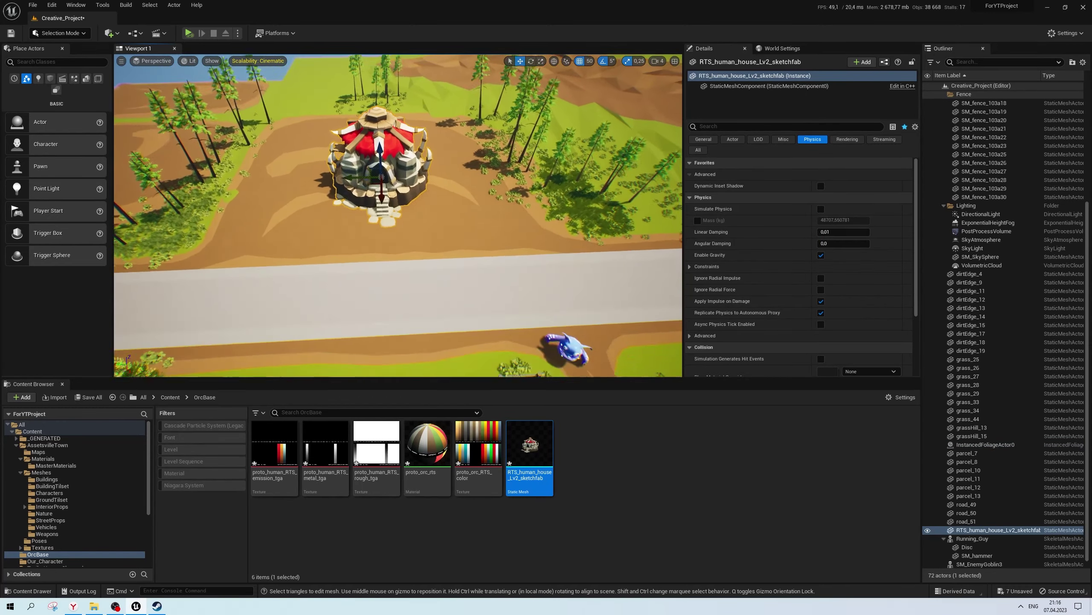
{"action": "scroll", "coordinate": [398, 216], "scroll_direction": "down", "scroll_amount": 2}
{"action": "scroll", "coordinate": [398, 215], "scroll_direction": "down", "scroll_amount": 2}
{"action": "scroll", "coordinate": [398, 215], "scroll_direction": "down", "scroll_amount": 1}
Open the StreetProps meshes folder and try placing a trash bin, then undo it
{"action": "scroll", "coordinate": [398, 216], "scroll_direction": "up", "scroll_amount": 3}
{"action": "left_click", "coordinate": [387, 336]}
{"action": "left_click", "coordinate": [41, 472]}
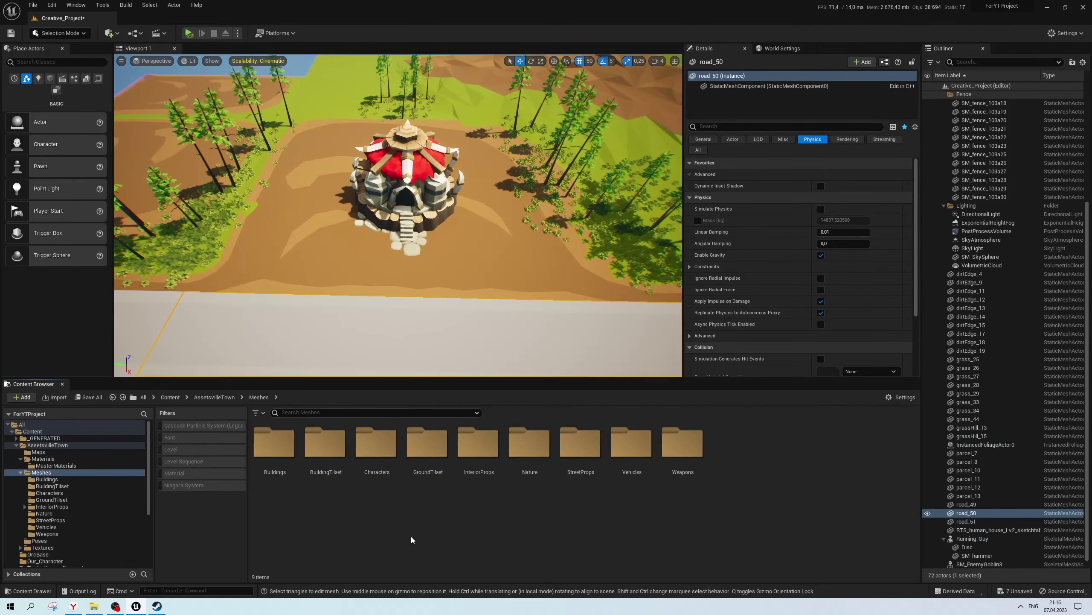
{"action": "double_click", "coordinate": [598, 443]}
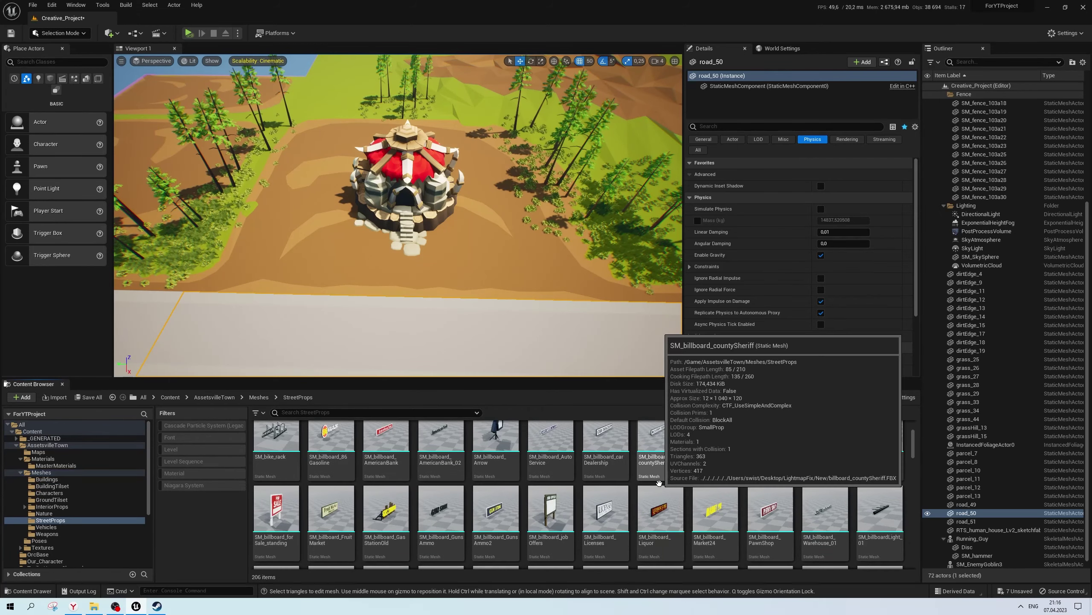
{"action": "scroll", "coordinate": [671, 447], "scroll_direction": "down", "scroll_amount": 5}
{"action": "scroll", "coordinate": [705, 481], "scroll_direction": "down", "scroll_amount": 5}
{"action": "scroll", "coordinate": [721, 502], "scroll_direction": "down", "scroll_amount": 5}
{"action": "scroll", "coordinate": [721, 503], "scroll_direction": "down", "scroll_amount": 5}
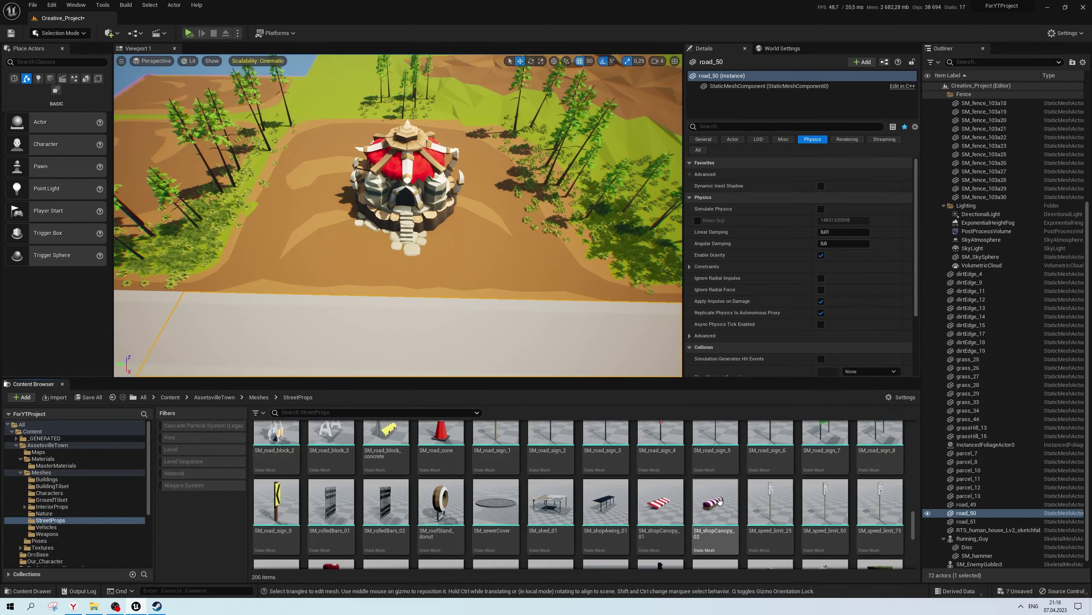
{"action": "scroll", "coordinate": [721, 502], "scroll_direction": "down", "scroll_amount": 5}
{"action": "scroll", "coordinate": [645, 473], "scroll_direction": "down", "scroll_amount": 3}
{"action": "mouse_move", "coordinate": [605, 443]}
{"action": "left_mouse_down"}
{"action": "mouse_move", "coordinate": [453, 233]}
{"action": "mouse_move", "coordinate": [463, 207]}
{"action": "mouse_move", "coordinate": [508, 305]}
{"action": "left_mouse_up"}
{"action": "key", "text": "w"}
{"action": "key", "text": "ctrl+z"}
{"action": "key", "text": "ctrl+z"}
Place a metal bucket on the hut roof and enlarge it
{"action": "scroll", "coordinate": [773, 518], "scroll_direction": "up", "scroll_amount": 3}
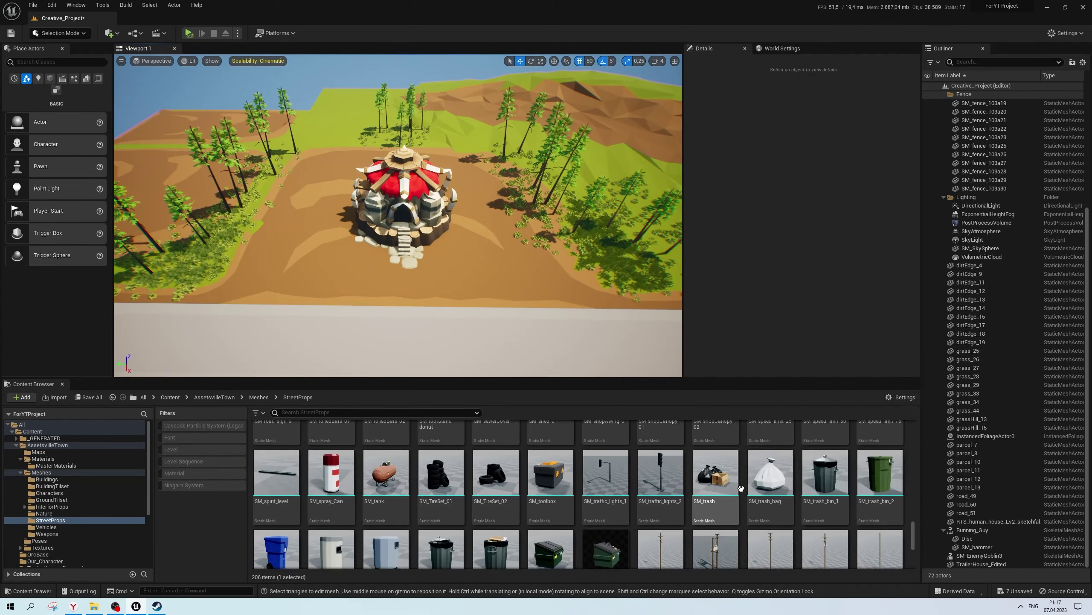
{"action": "scroll", "coordinate": [734, 482], "scroll_direction": "up", "scroll_amount": 3}
{"action": "scroll", "coordinate": [734, 482], "scroll_direction": "up", "scroll_amount": 3}
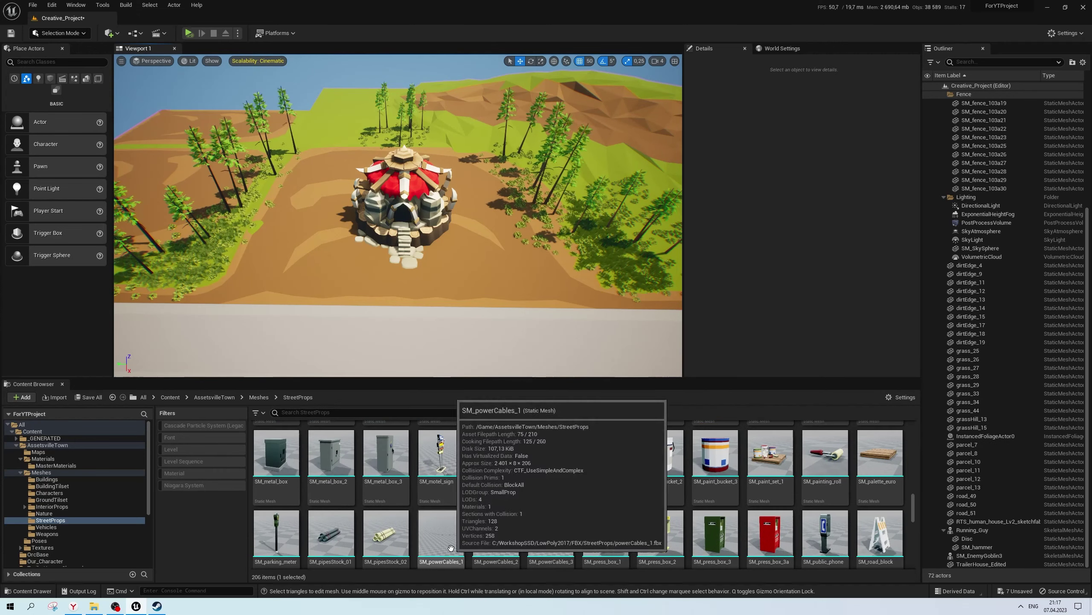
{"action": "scroll", "coordinate": [810, 482], "scroll_direction": "up", "scroll_amount": 3}
{"action": "scroll", "coordinate": [885, 466], "scroll_direction": "up", "scroll_amount": 2}
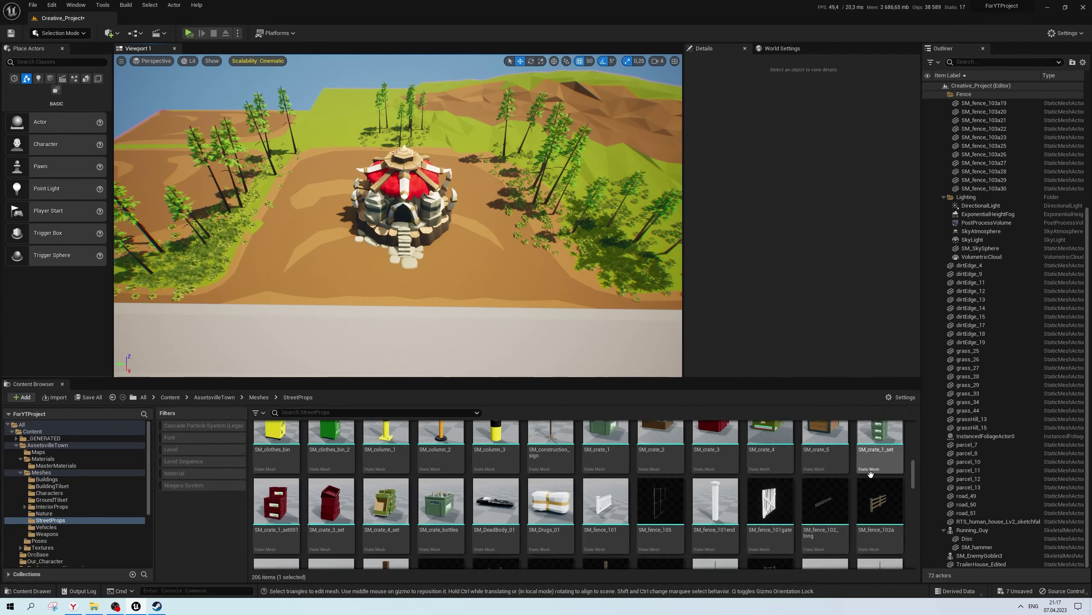
{"action": "scroll", "coordinate": [886, 465], "scroll_direction": "up", "scroll_amount": 2}
{"action": "scroll", "coordinate": [861, 469], "scroll_direction": "up", "scroll_amount": 2}
{"action": "scroll", "coordinate": [801, 474], "scroll_direction": "up", "scroll_amount": 2}
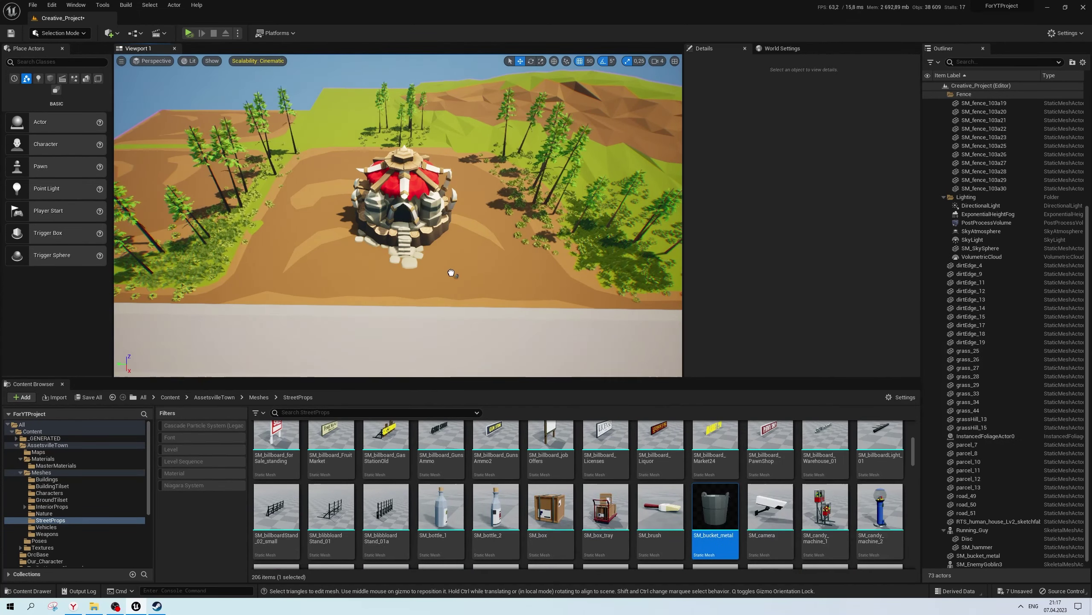
{"action": "mouse_move", "coordinate": [716, 508]}
{"action": "left_mouse_down"}
{"action": "mouse_move", "coordinate": [439, 262]}
{"action": "mouse_move", "coordinate": [389, 141]}
{"action": "left_mouse_up"}
{"action": "key", "text": "w"}
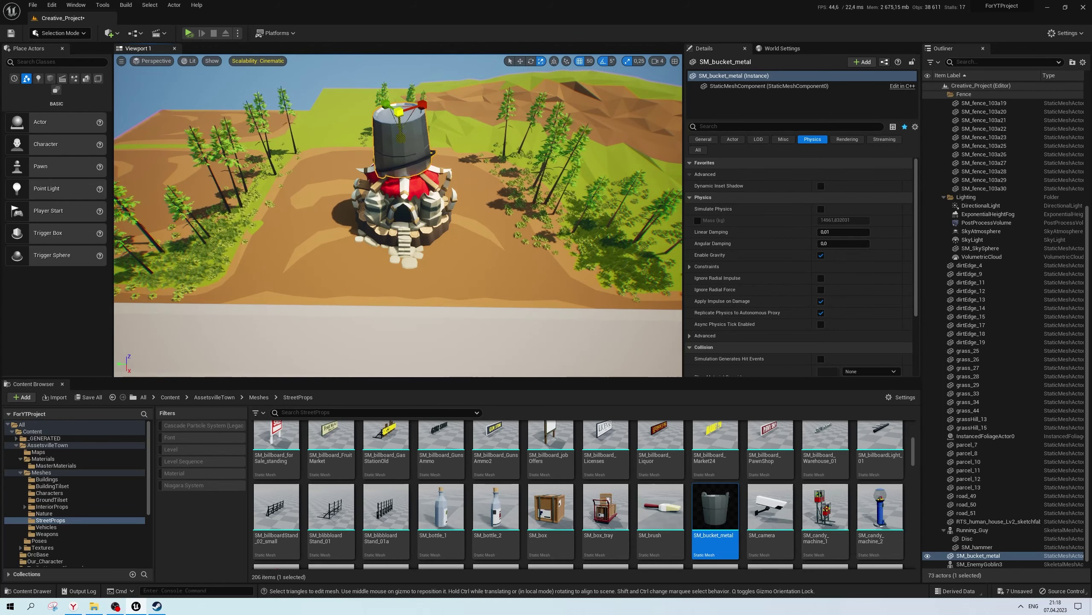
{"action": "key", "text": "w"}
{"action": "right_click_drag", "start_coordinate": [389, 141], "coordinate": [378, 185]}
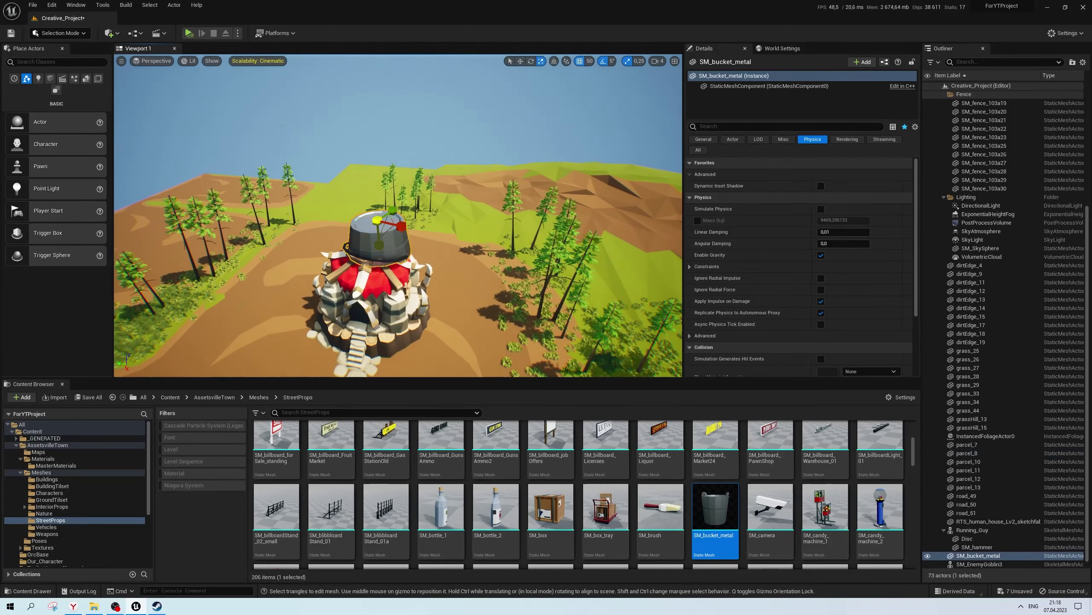
{"action": "key", "text": "r"}
{"action": "left_click_drag", "start_coordinate": [376, 207], "coordinate": [376, 191]}
{"action": "key", "text": "w"}
{"action": "left_click", "coordinate": [376, 192]}
{"action": "right_click_drag", "start_coordinate": [376, 191], "coordinate": [447, 292]}
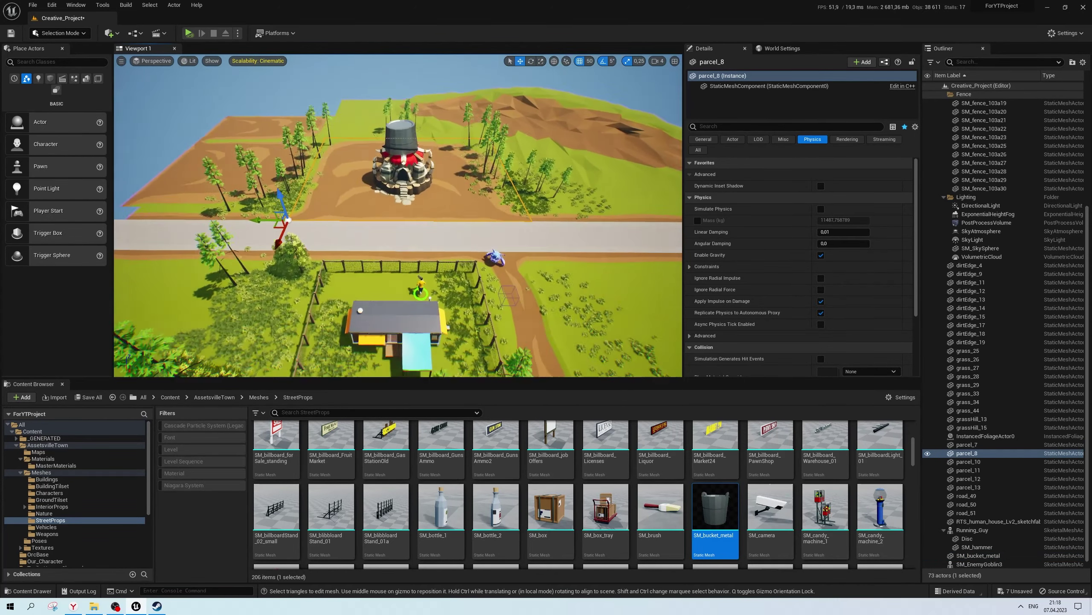
Place an SM_barrel_3 prop in the level
{"action": "scroll", "coordinate": [448, 292], "scroll_direction": "up", "scroll_amount": 1}
{"action": "scroll", "coordinate": [550, 473], "scroll_direction": "up", "scroll_amount": 2}
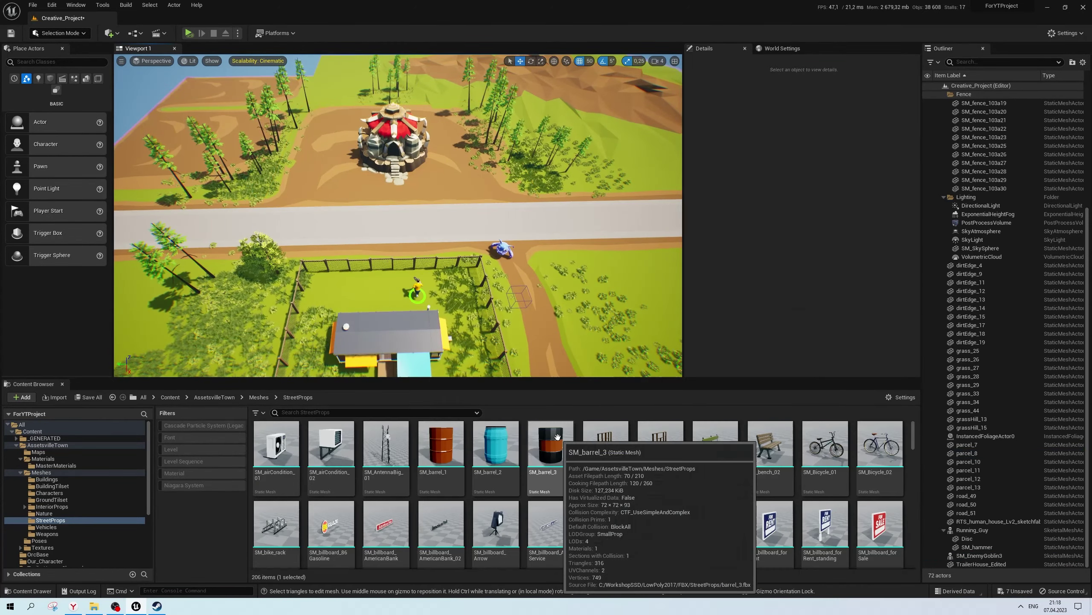
{"action": "mouse_move", "coordinate": [550, 444]}
{"action": "left_mouse_down"}
{"action": "mouse_move", "coordinate": [370, 185]}
{"action": "mouse_move", "coordinate": [343, 304]}
{"action": "left_mouse_up"}
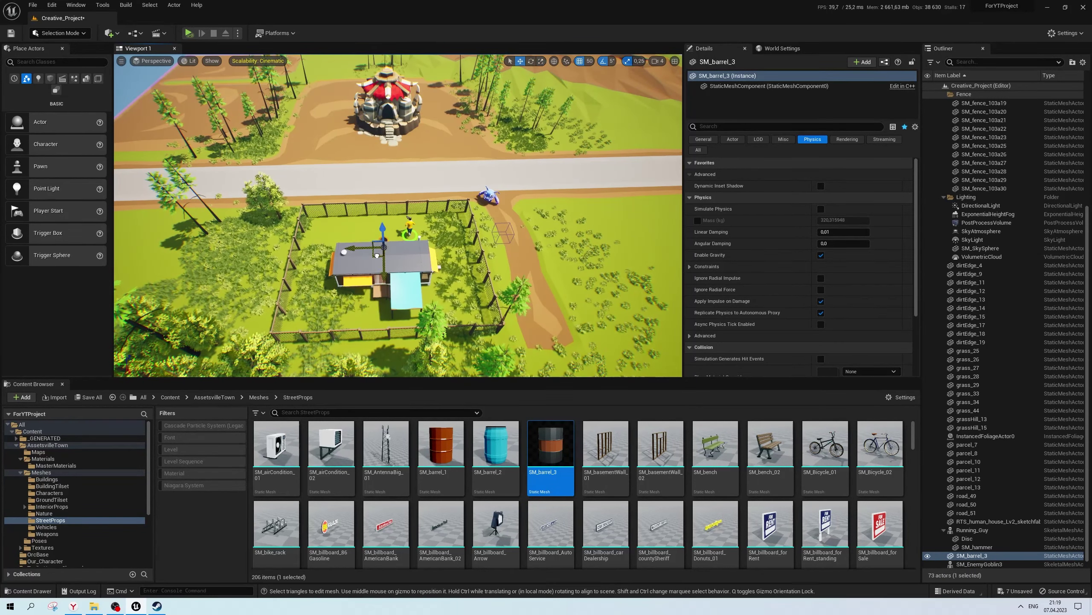
{"action": "left_click", "coordinate": [353, 315]}
Place SM_AntennaBig_01 beside the orc house and move it onto the roof top
{"action": "right_click_drag", "start_coordinate": [353, 315], "coordinate": [353, 276]}
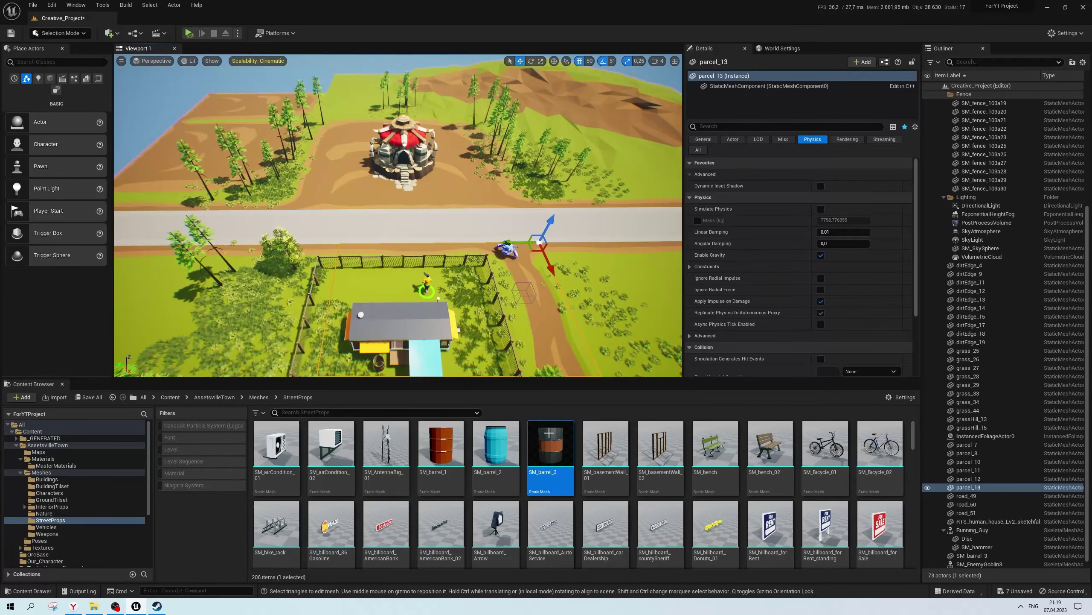
{"action": "left_click_drag", "start_coordinate": [386, 443], "coordinate": [381, 233]}
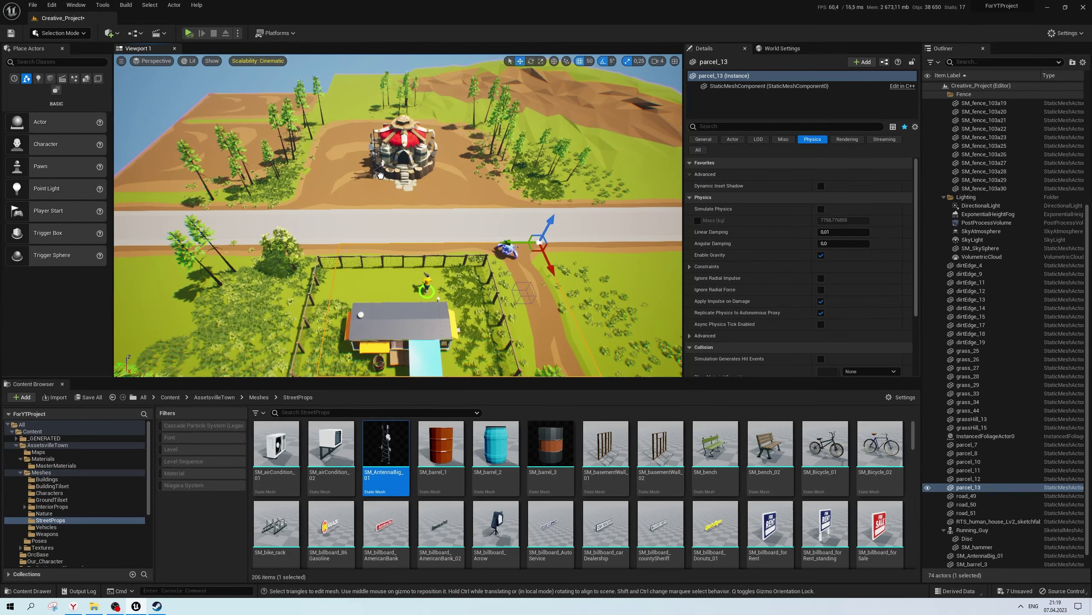
{"action": "left_click_drag", "start_coordinate": [377, 186], "coordinate": [379, 188]}
{"action": "key", "text": "r"}
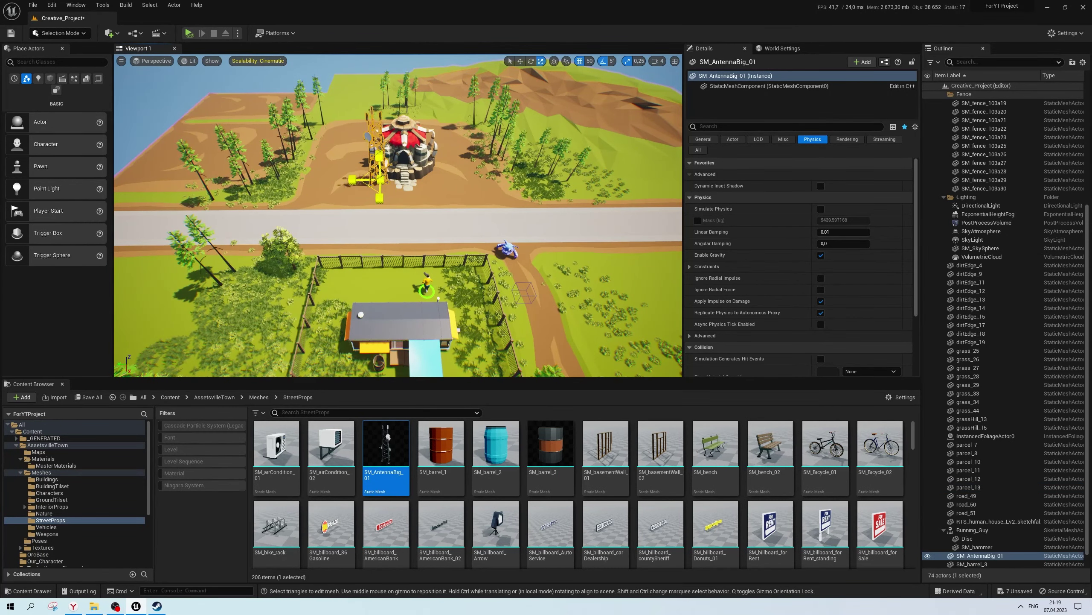
{"action": "key", "text": "w"}
{"action": "mouse_move", "coordinate": [388, 176]}
{"action": "left_mouse_down"}
{"action": "mouse_move", "coordinate": [397, 156]}
{"action": "mouse_move", "coordinate": [364, 177]}
{"action": "left_mouse_up"}
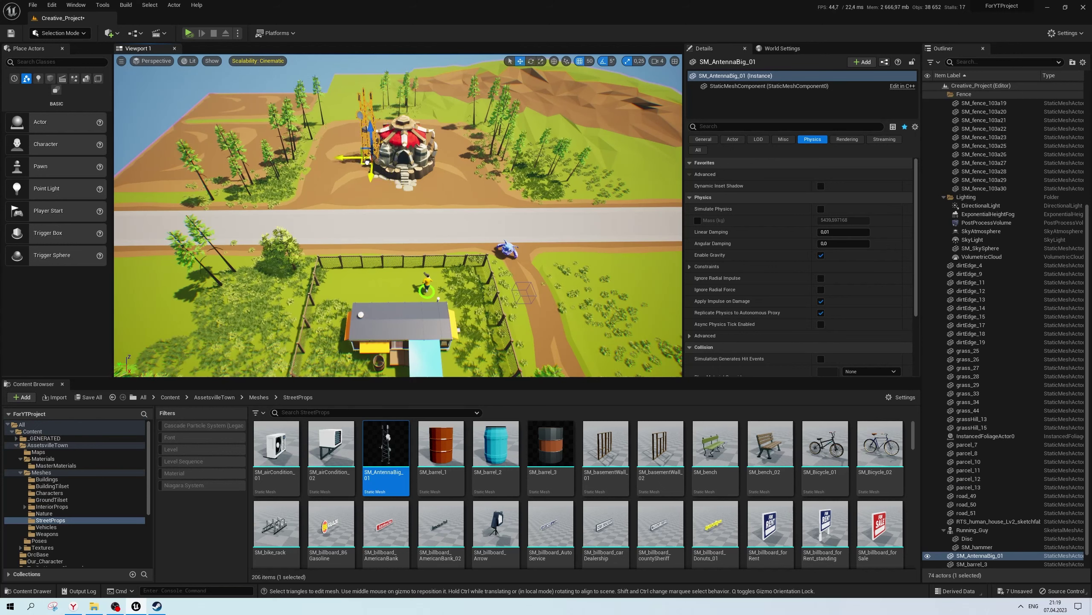
{"action": "left_click", "coordinate": [364, 177]}
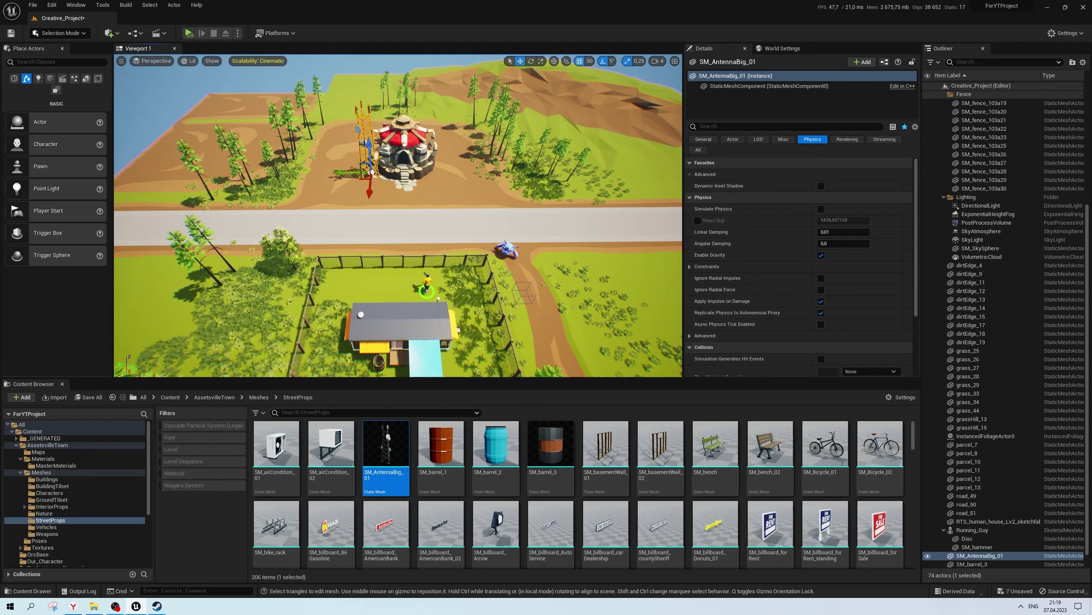
{"action": "mouse_move", "coordinate": [364, 177]}
{"action": "right_mouse_down"}
{"action": "mouse_move", "coordinate": [352, 190]}
{"action": "mouse_move", "coordinate": [370, 291]}
{"action": "right_mouse_up"}
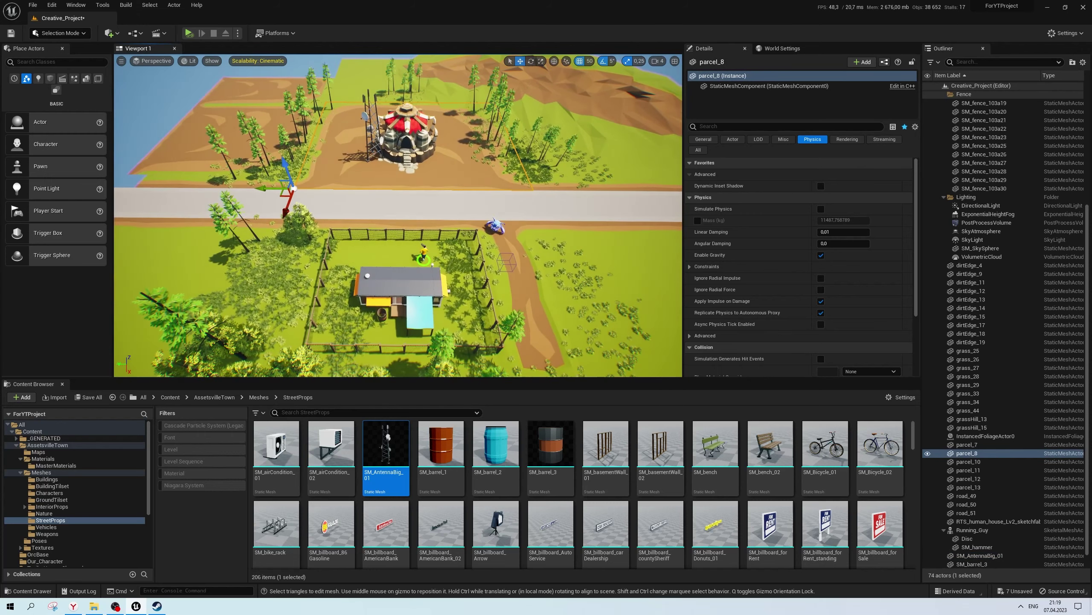
{"action": "scroll", "coordinate": [799, 499], "scroll_direction": "down", "scroll_amount": 1}
Browse the Vehicles and Weapons asset folders under Meshes
{"action": "left_click", "coordinate": [259, 397]}
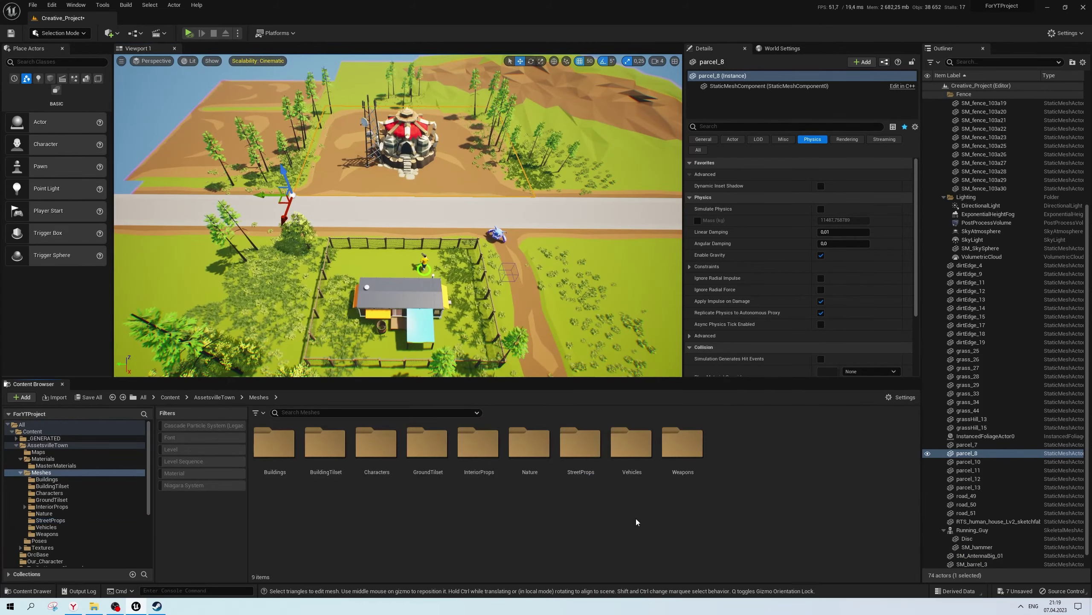
{"action": "double_click", "coordinate": [660, 439]}
{"action": "scroll", "coordinate": [636, 542], "scroll_direction": "up", "scroll_amount": 2}
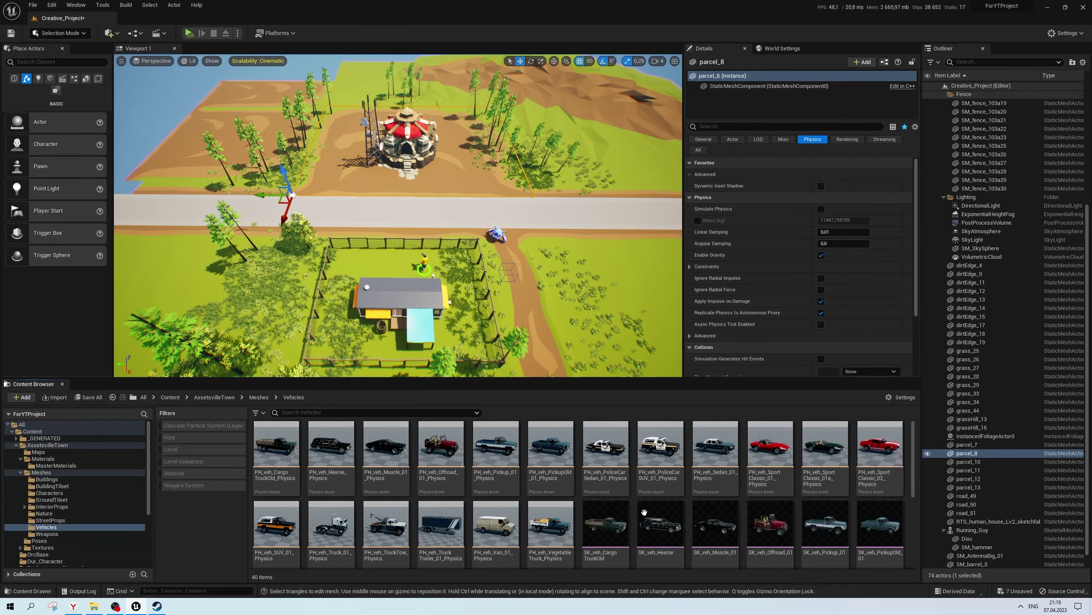
{"action": "left_click", "coordinate": [258, 397]}
{"action": "double_click", "coordinate": [683, 441]}
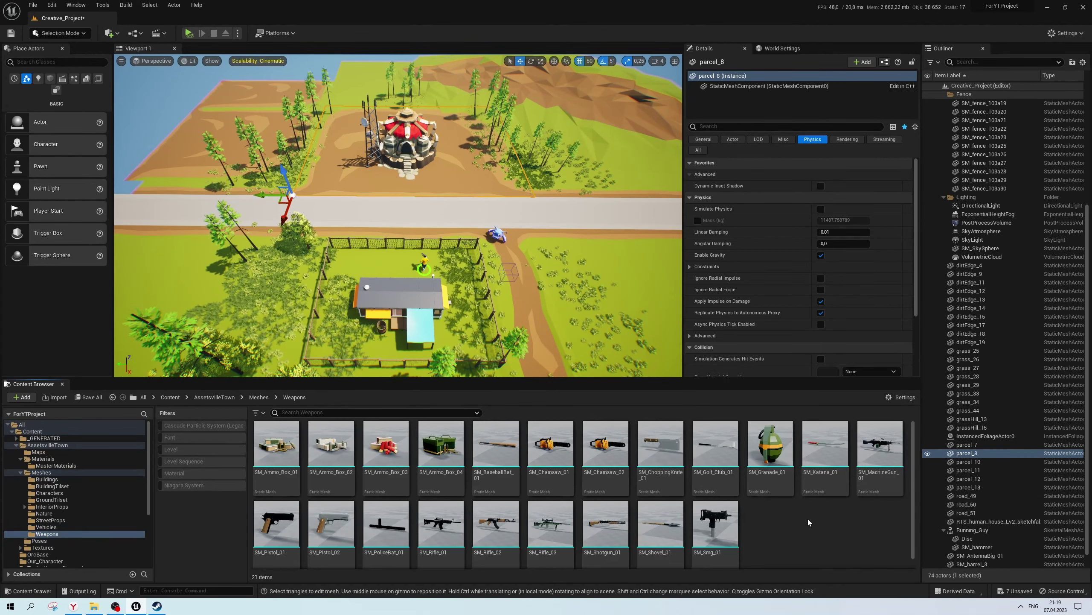
{"action": "key", "text": "alt+Left"}
Look through InteriorProps and BuildingTilset, selecting the SM_drainPipe_02 asset
{"action": "double_click", "coordinate": [494, 443]}
{"action": "double_click", "coordinate": [376, 448]}
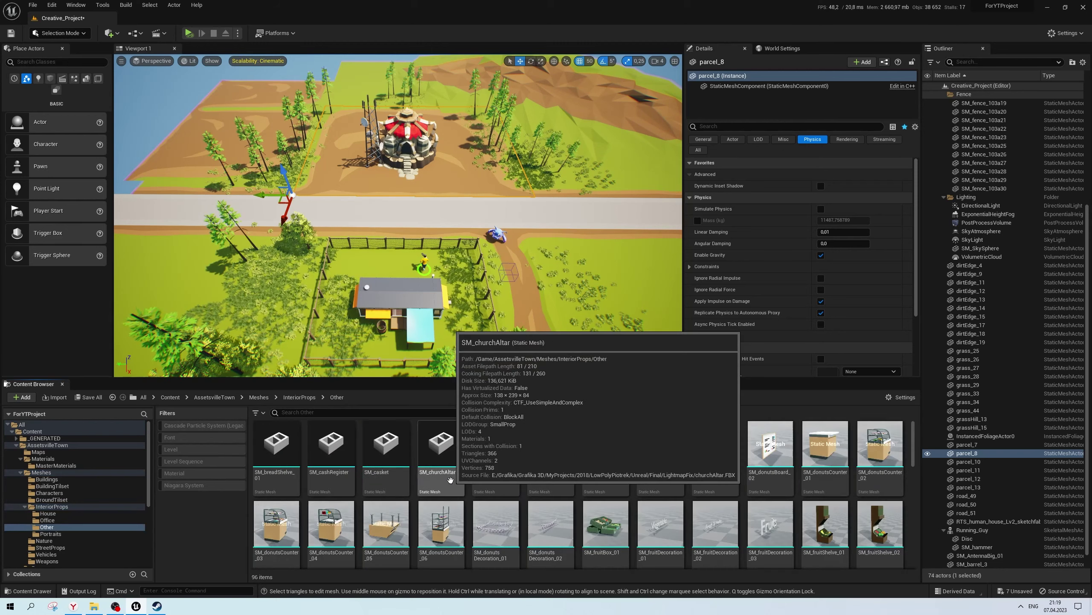
{"action": "key", "text": "alt+Left"}
{"action": "key", "text": "alt+Left"}
{"action": "double_click", "coordinate": [325, 444]}
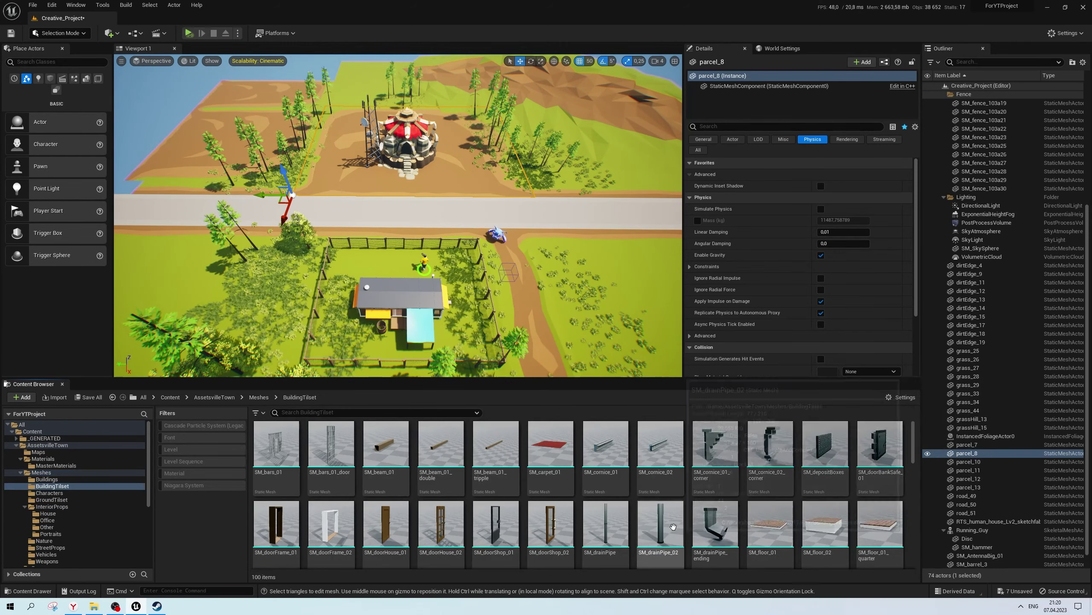
{"action": "left_click", "coordinate": [658, 527]}
{"action": "scroll", "coordinate": [636, 530], "scroll_direction": "down", "scroll_amount": 5}
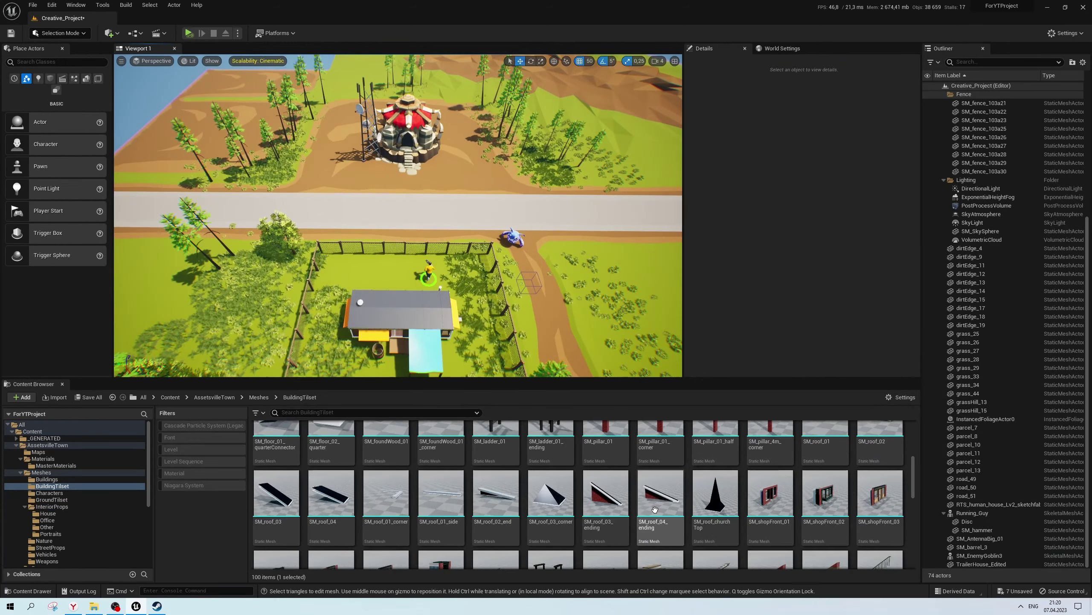
{"action": "scroll", "coordinate": [636, 530], "scroll_direction": "down", "scroll_amount": 5}
{"action": "scroll", "coordinate": [635, 530], "scroll_direction": "down", "scroll_amount": 5}
Revisit the Vehicles folder and return up the folder hierarchy
{"action": "key", "text": "alt+Left"}
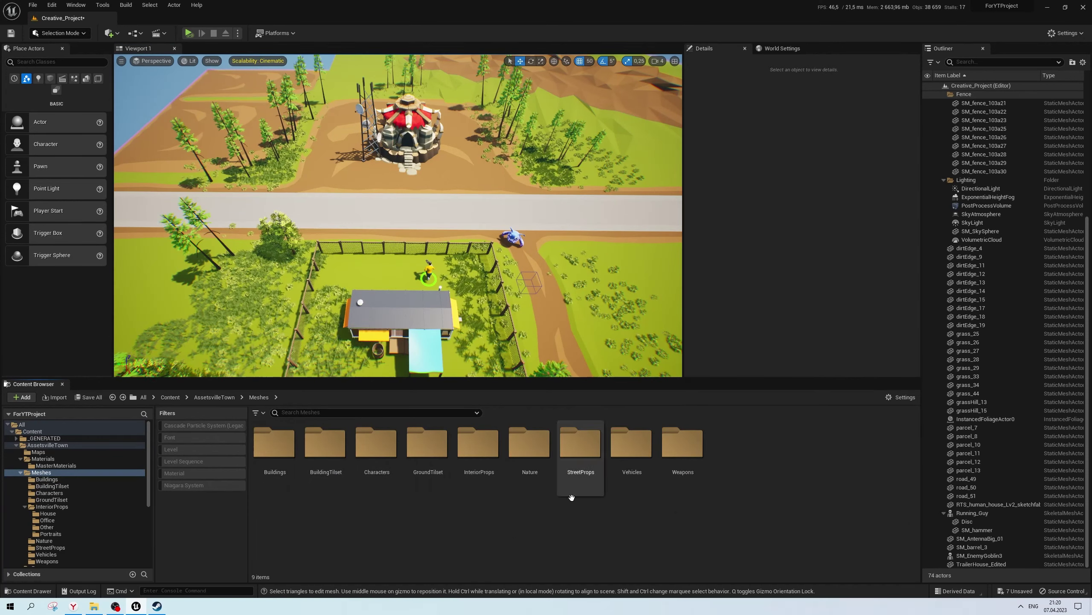
{"action": "double_click", "coordinate": [631, 443]}
{"action": "scroll", "coordinate": [801, 533], "scroll_direction": "down", "scroll_amount": 3}
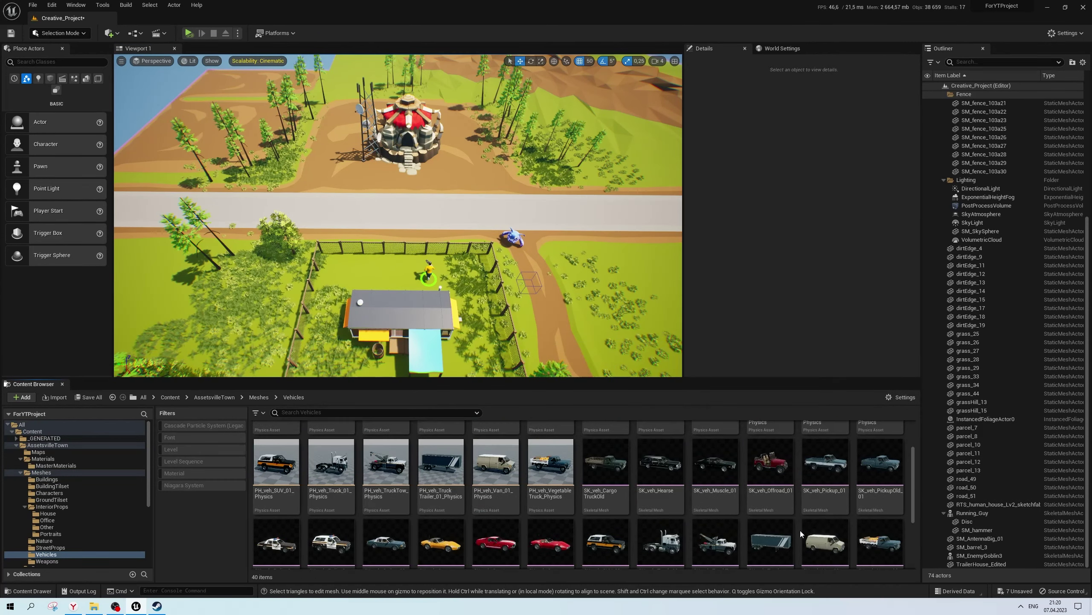
{"action": "key", "text": "alt+Left"}
{"action": "key", "text": "alt+Left"}
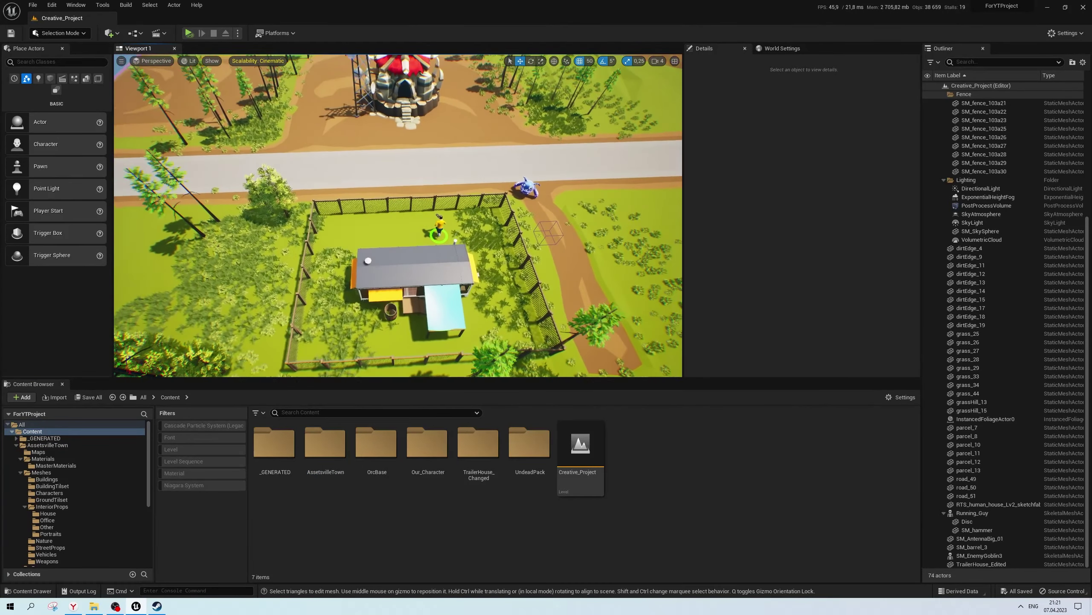
Duplicate SM_EnemyGoblin3 just to its left and angle the copy
{"action": "left_click", "coordinate": [495, 203]}
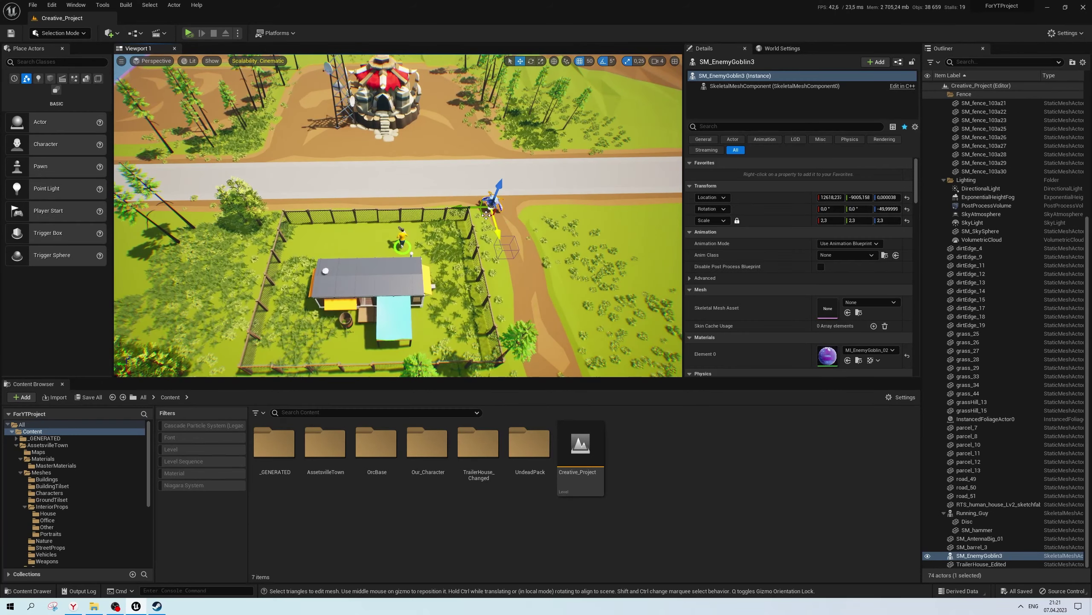
{"action": "left_click_drag", "start_coordinate": [470, 217], "coordinate": [458, 218], "text": "alt"}
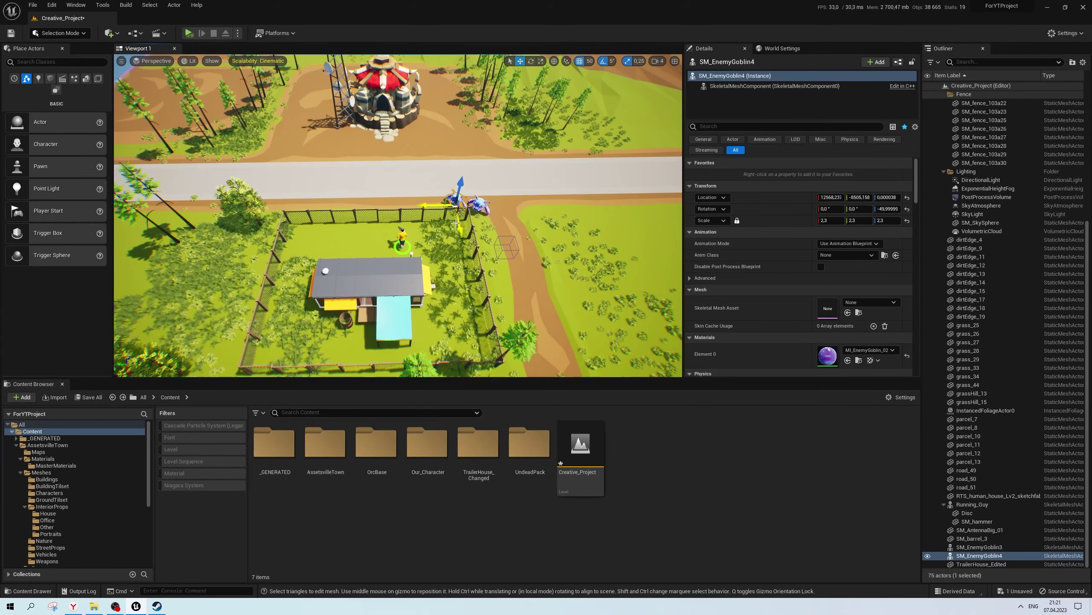
{"action": "key", "text": "w"}
{"action": "mouse_move", "coordinate": [495, 253]}
{"action": "left_mouse_down"}
{"action": "mouse_move", "coordinate": [432, 216]}
{"action": "mouse_move", "coordinate": [460, 205]}
{"action": "mouse_move", "coordinate": [361, 235]}
{"action": "left_mouse_up"}
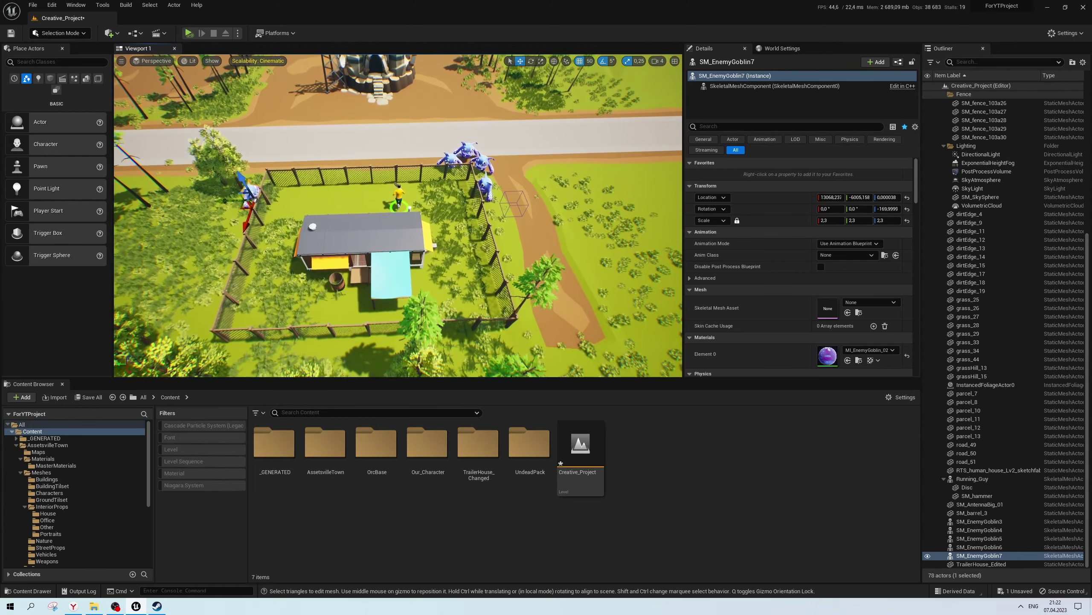
Add another goblin copy along the fence and adjust its rotation
{"action": "right_click_drag", "start_coordinate": [387, 215], "coordinate": [387, 241]}
{"action": "left_click_drag", "start_coordinate": [297, 194], "coordinate": [277, 242], "text": "alt"}
{"action": "key", "text": "e"}
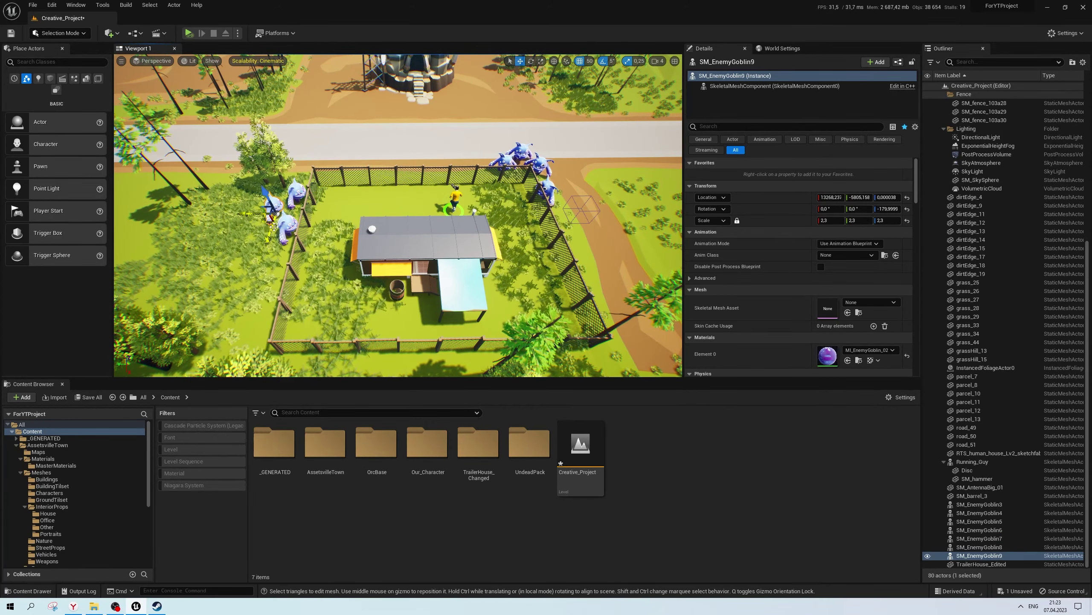
{"action": "key", "text": "w"}
{"action": "scroll", "coordinate": [374, 235], "scroll_direction": "down", "scroll_amount": 5}
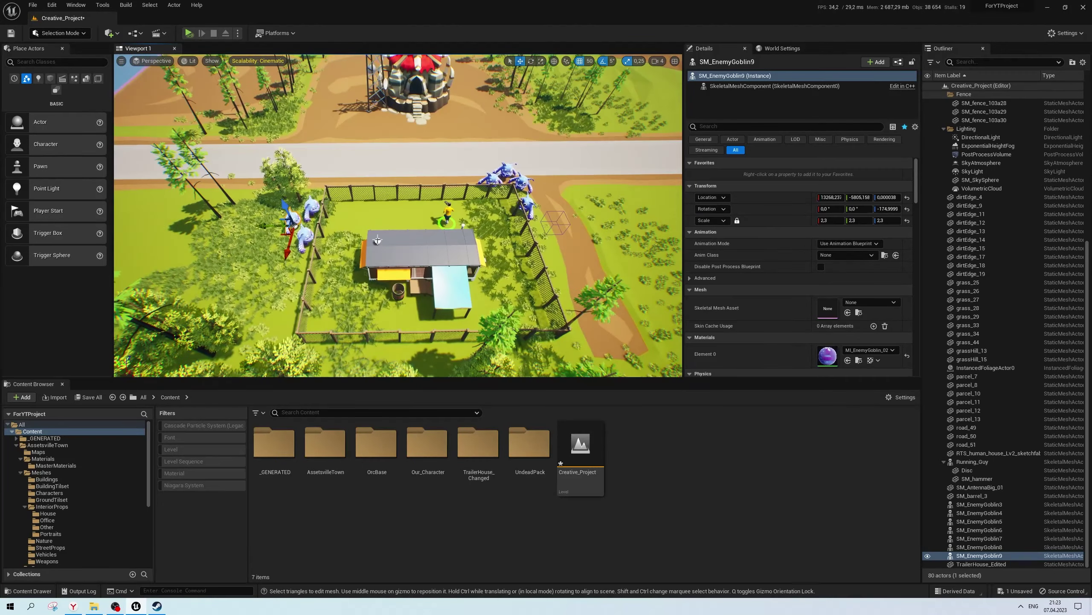
Duplicate two more goblins beside the fence, turning one by 10 degrees
{"action": "left_click_drag", "start_coordinate": [289, 225], "coordinate": [353, 181], "text": "alt"}
{"action": "key", "text": "e"}
{"action": "right_click_drag", "start_coordinate": [387, 215], "coordinate": [365, 215]}
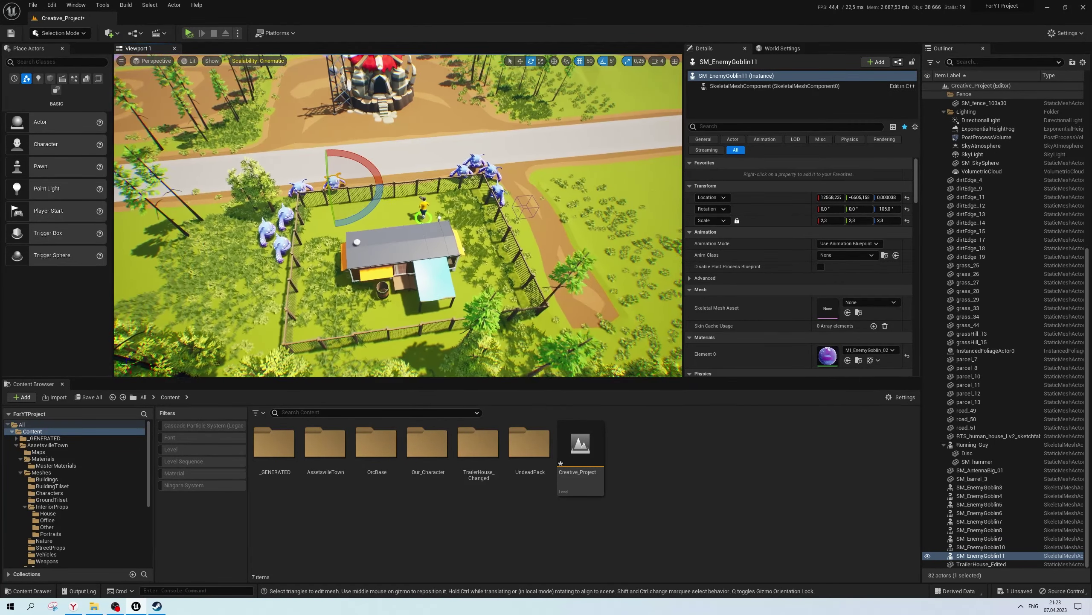
{"action": "left_click_drag", "start_coordinate": [301, 207], "coordinate": [323, 241]}
{"action": "key", "text": "w"}
Fill the rest of the fence with a row of goblin copies up to SM_EnemyGoblin15
{"action": "right_click_drag", "start_coordinate": [358, 223], "coordinate": [358, 207]}
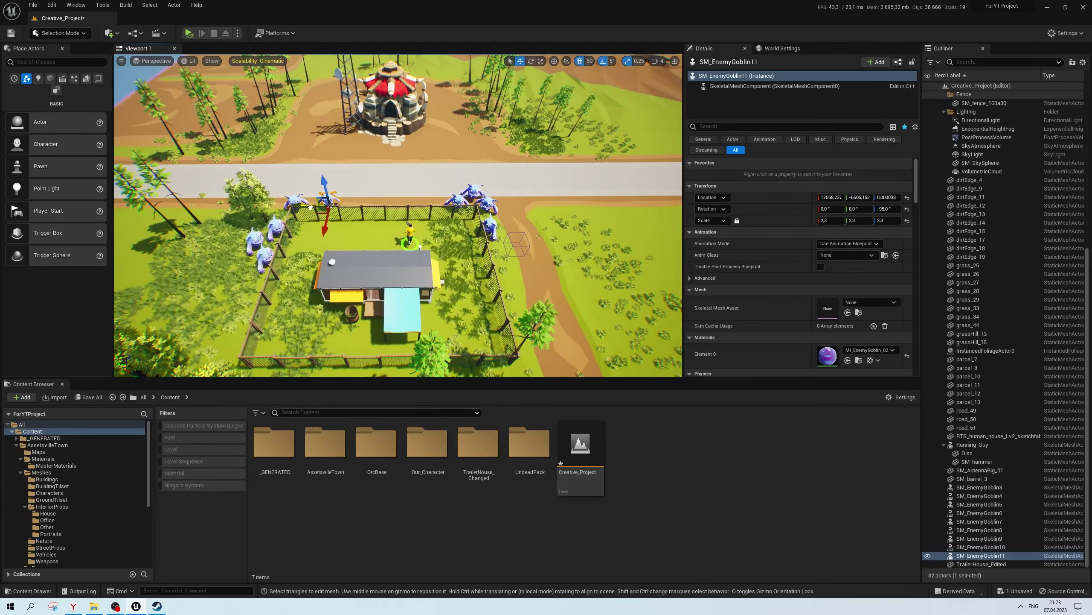
{"action": "left_click_drag", "start_coordinate": [310, 207], "coordinate": [400, 207], "text": "alt"}
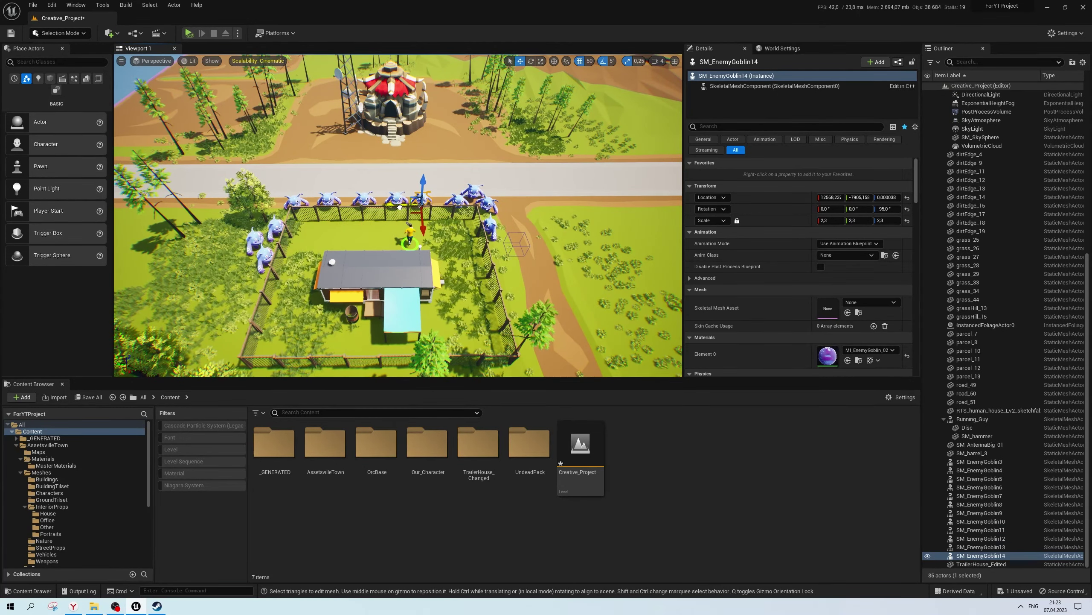
{"action": "left_click", "coordinate": [373, 206]}
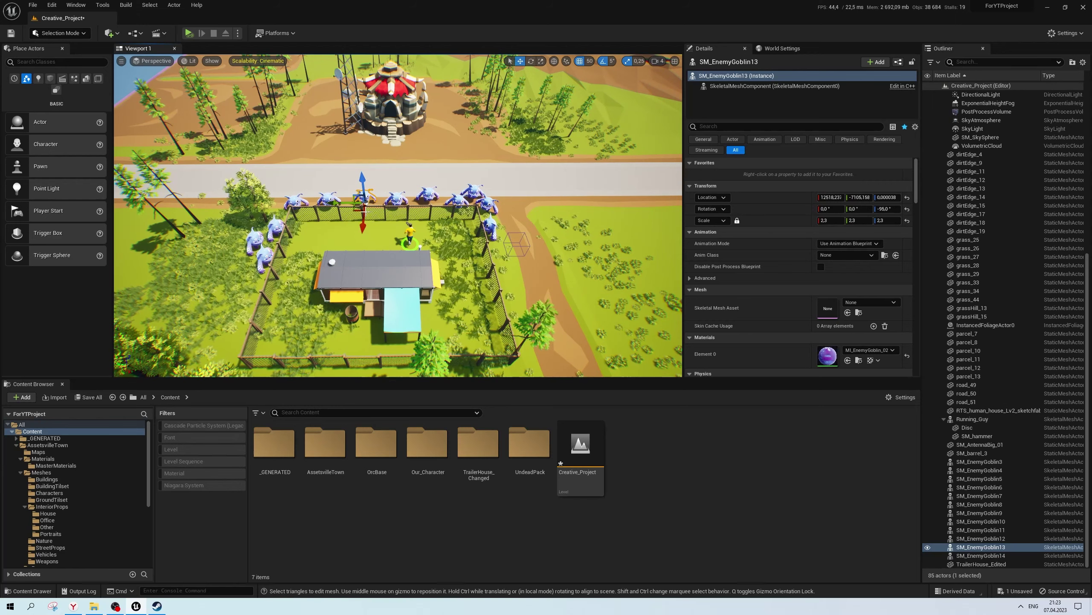
{"action": "right_click_drag", "start_coordinate": [373, 207], "coordinate": [387, 215]}
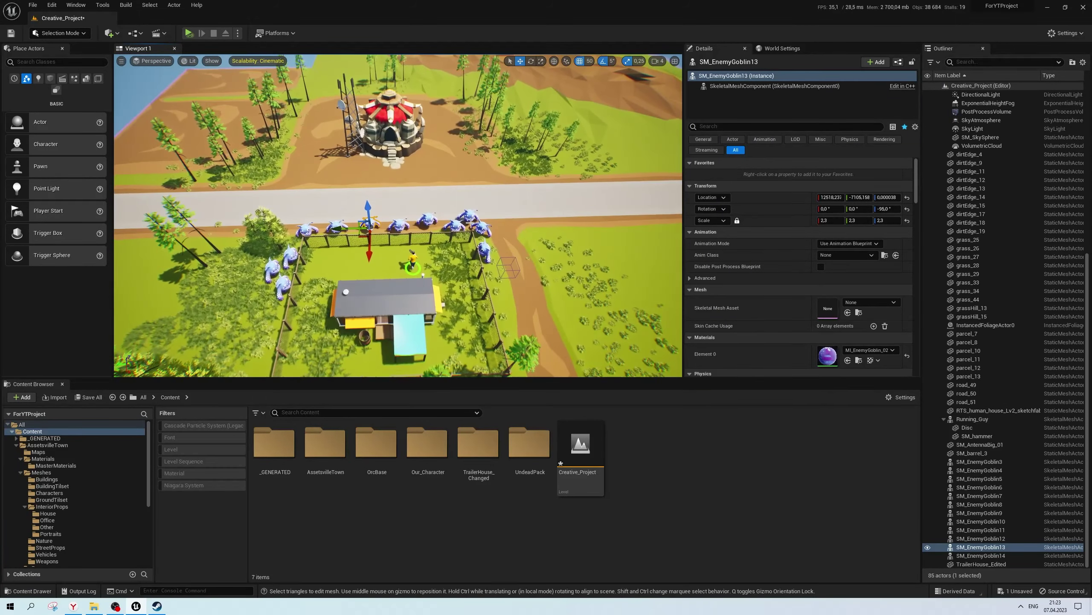
{"action": "left_click", "coordinate": [463, 222]}
Put a goblin on the road scaled to 5.0, with small goblin copies beside it
{"action": "left_click_drag", "start_coordinate": [460, 229], "coordinate": [409, 205], "text": "alt"}
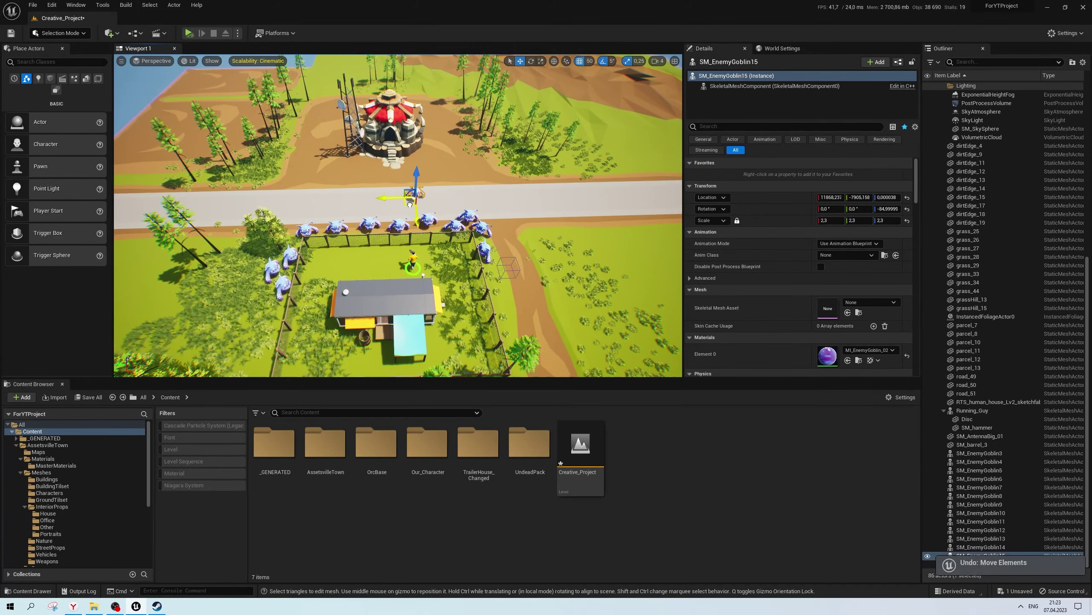
{"action": "left_click", "coordinate": [757, 86]}
{"action": "left_click", "coordinate": [828, 210]}
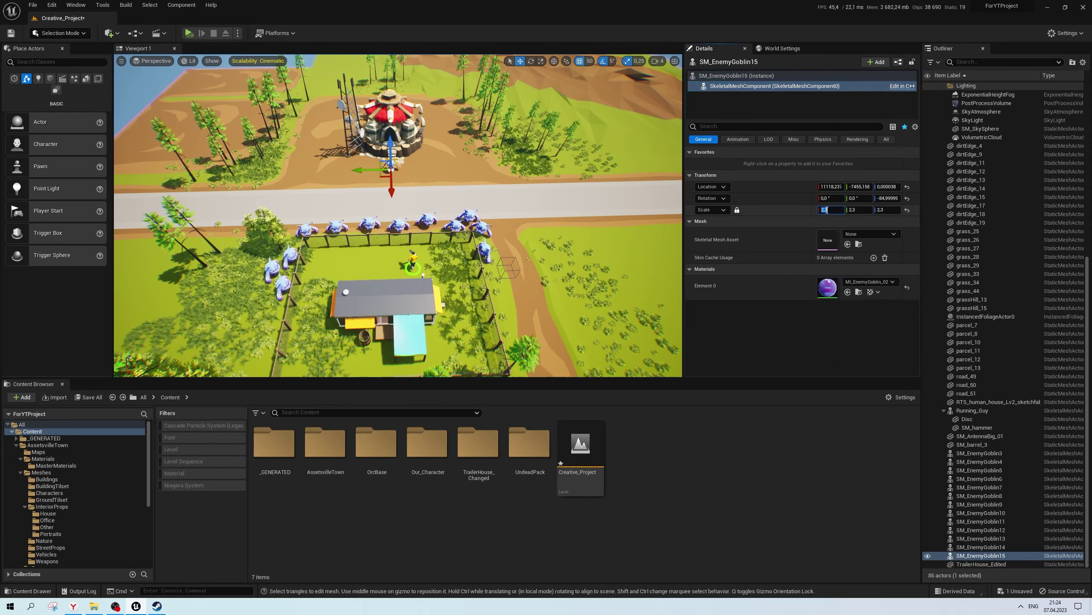
{"action": "type", "text": "3,5"}
{"action": "key", "text": "ctrl+v"}
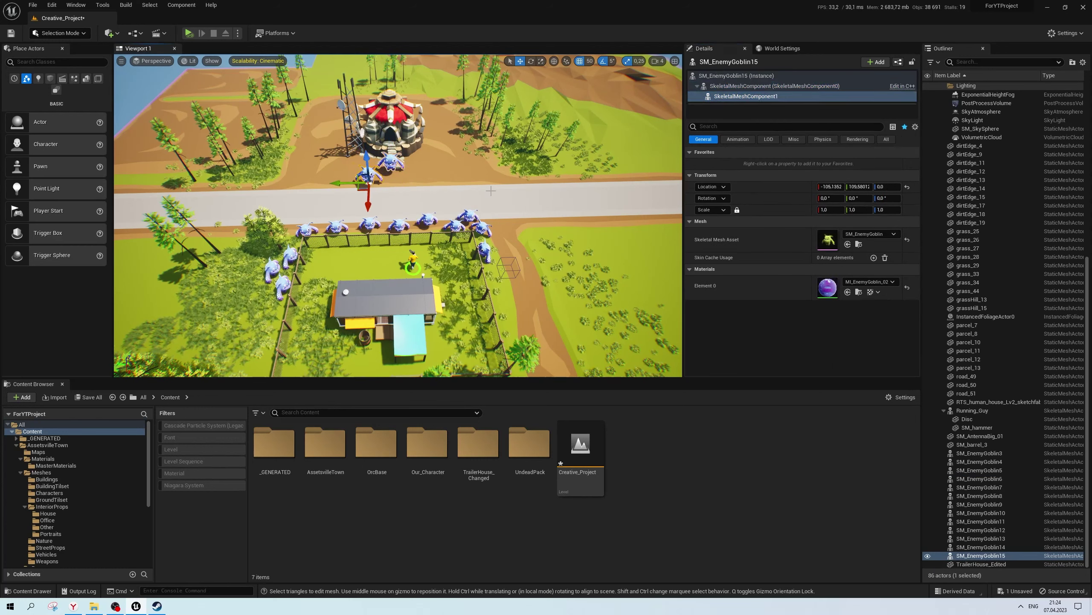
{"action": "left_click", "coordinate": [746, 86]}
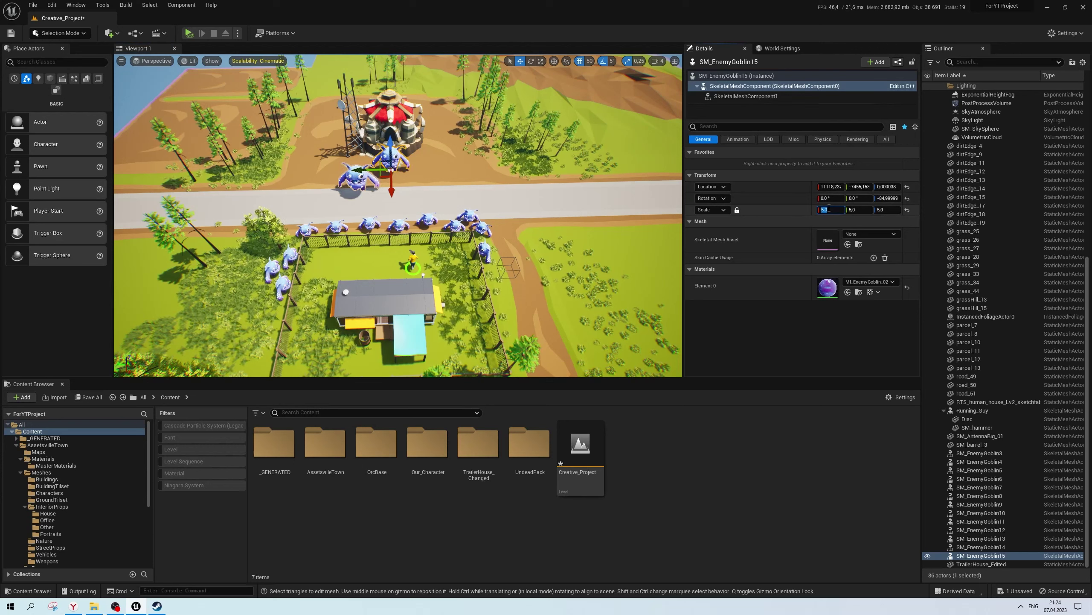
{"action": "left_click", "coordinate": [746, 96]}
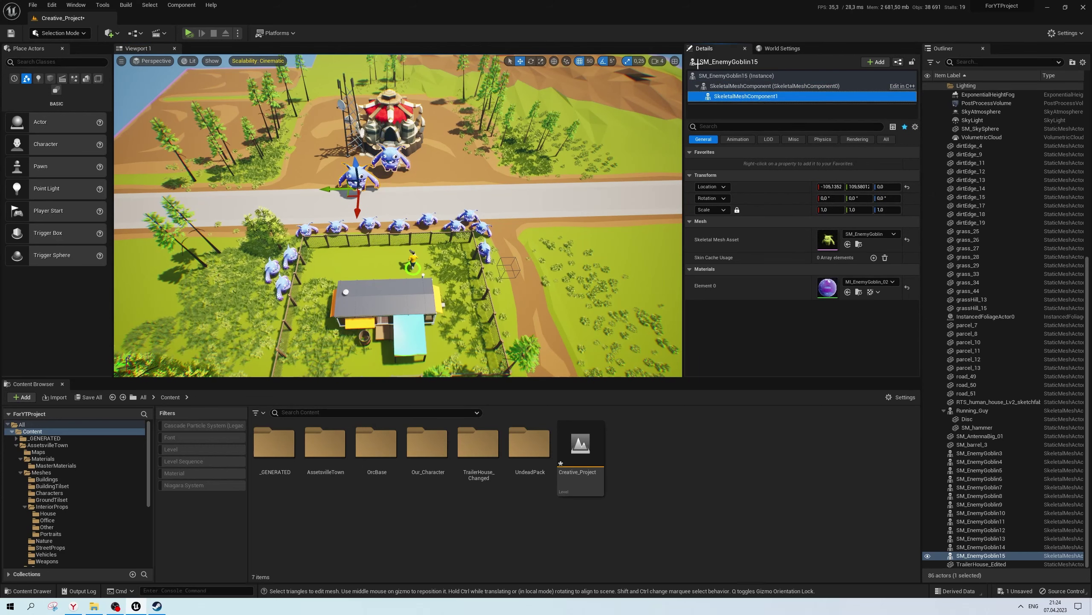
{"action": "key", "text": "Delete"}
{"action": "key", "text": "ctrl+v"}
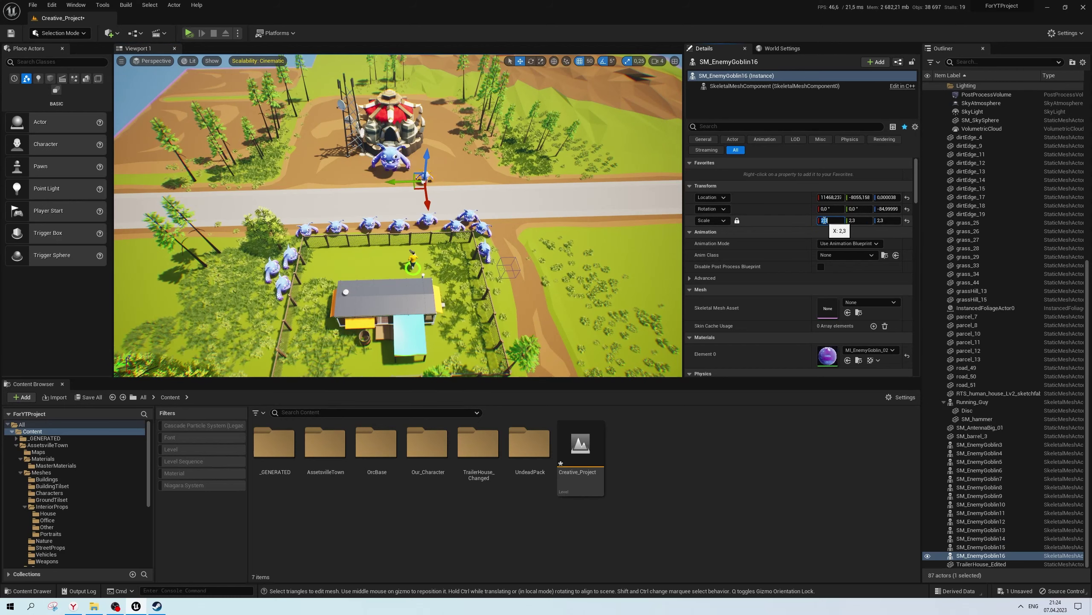
{"action": "left_click_drag", "start_coordinate": [415, 184], "coordinate": [366, 183], "text": "alt"}
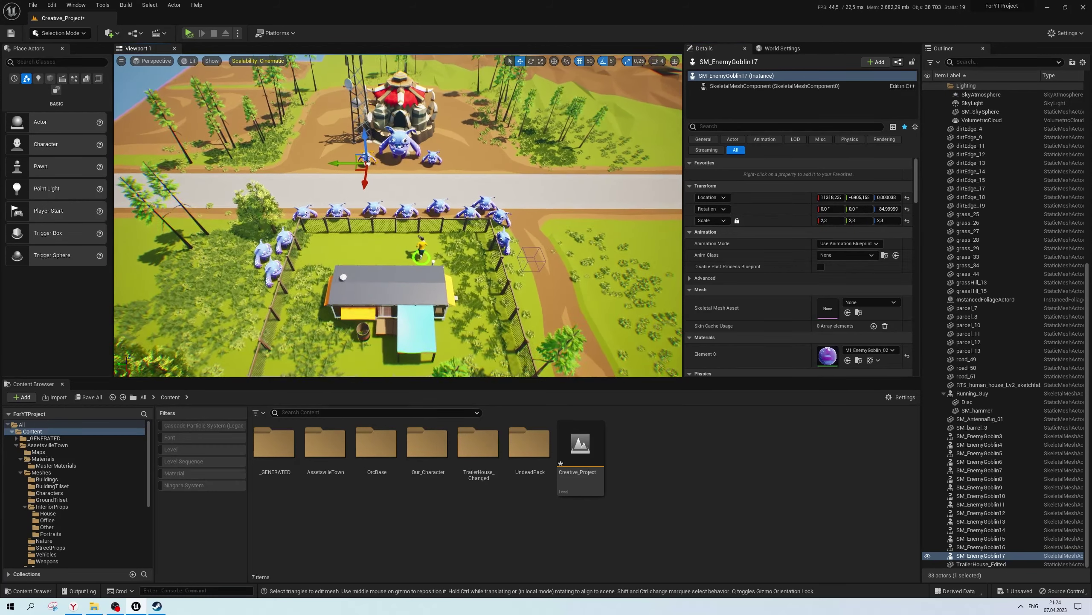
{"action": "left_click", "coordinate": [508, 193]}
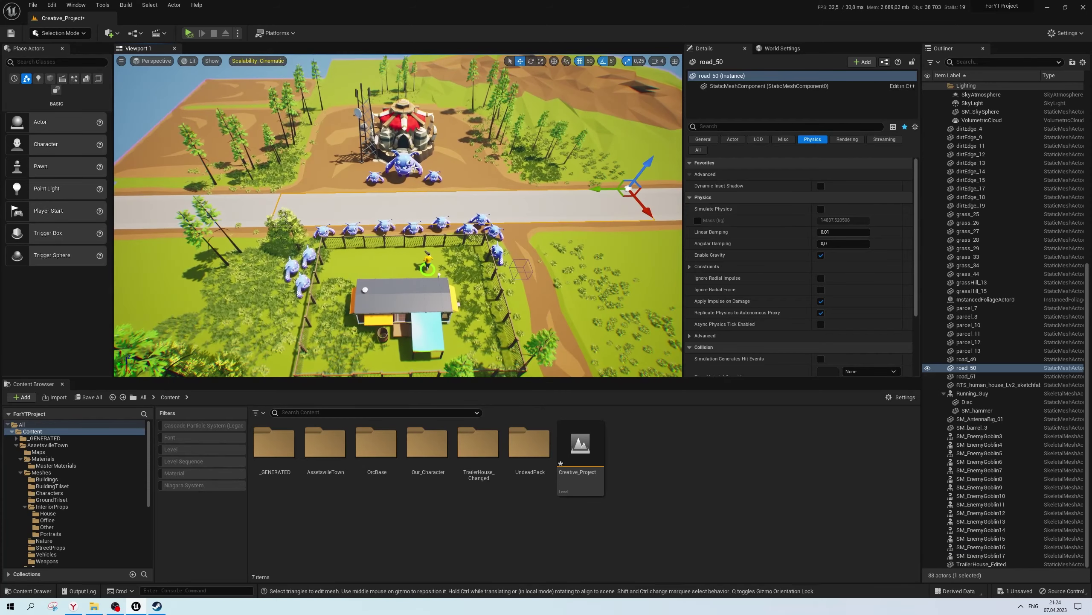
Give the giant goblin the green M_EnemyGoblin_01 material and save the level
{"action": "left_click", "coordinate": [402, 166]}
{"action": "left_click", "coordinate": [869, 349]}
{"action": "type", "text": "enemy"}
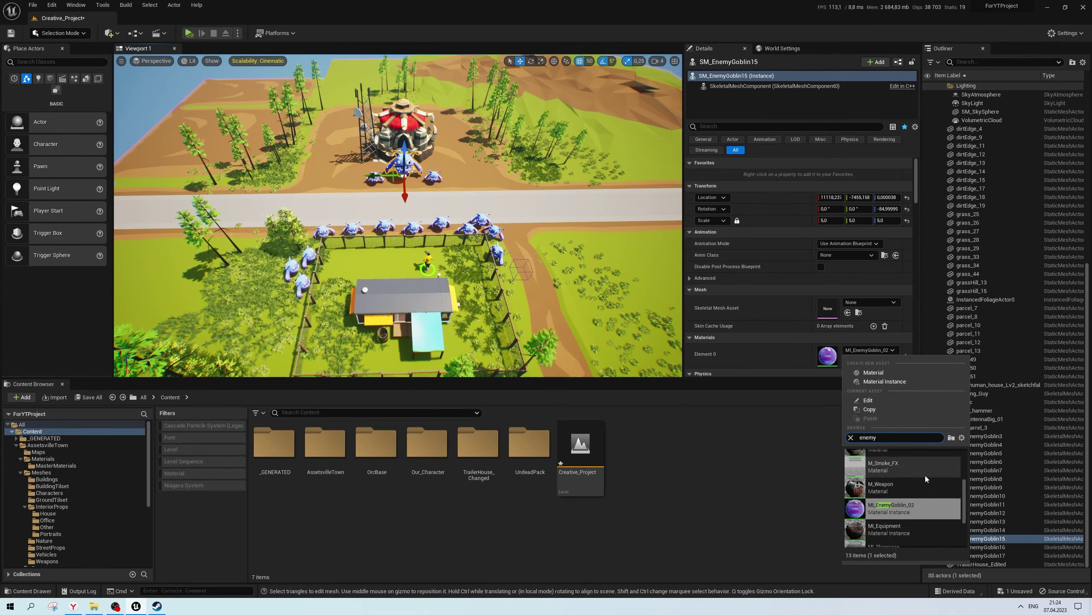
{"action": "left_click", "coordinate": [916, 472]}
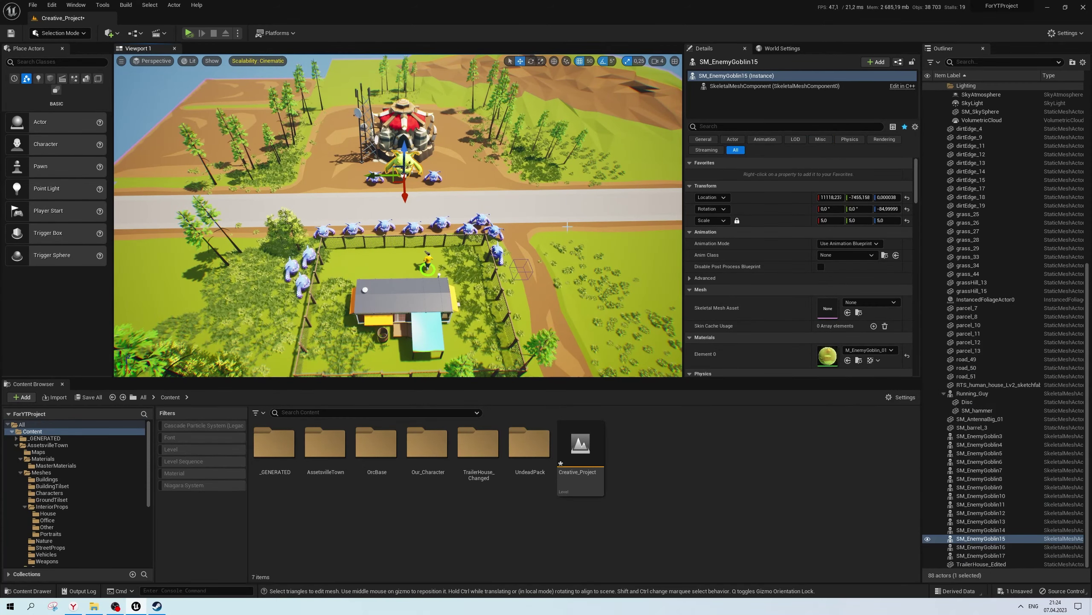
{"action": "double_click", "coordinate": [971, 188]}
{"action": "key", "text": "ctrl+s"}
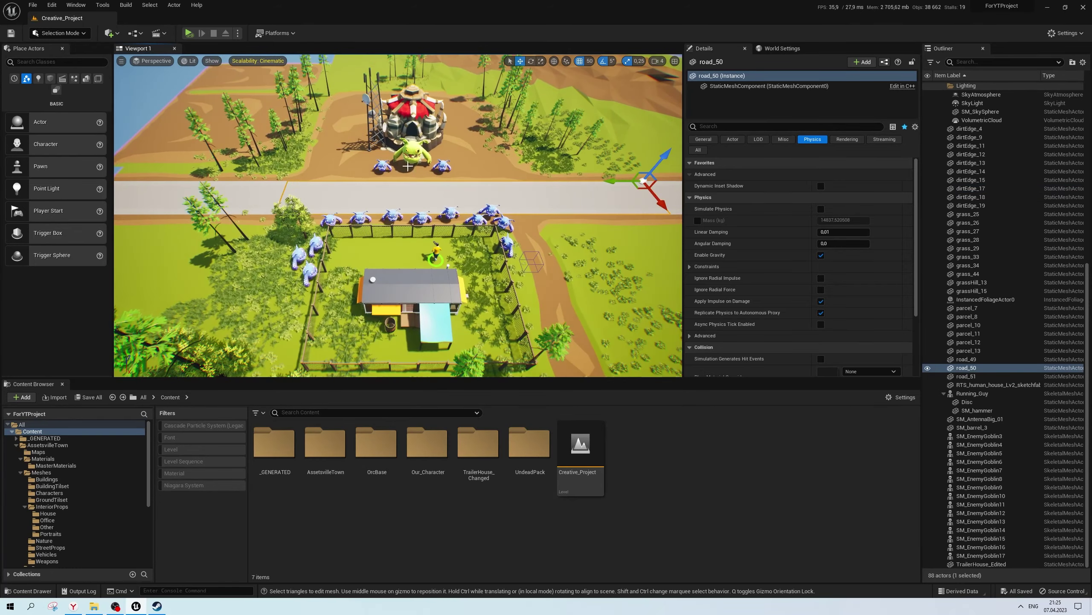
{"action": "left_click", "coordinate": [408, 155]}
{"action": "left_click", "coordinate": [985, 299]}
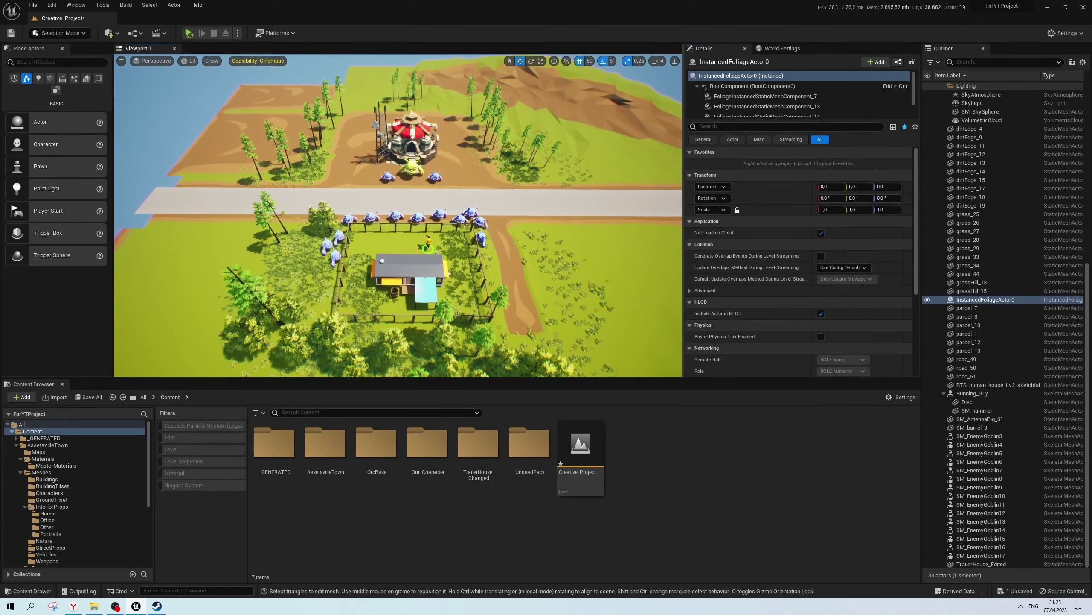
{"action": "key", "text": "ctrl+s"}
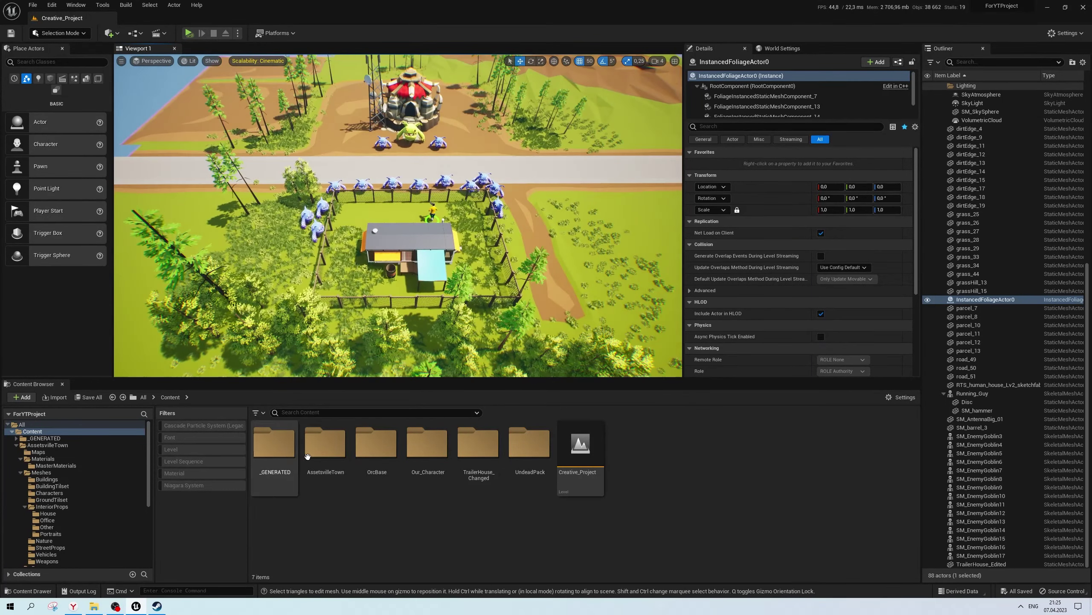
Place the SM_wreck_02 truck near the fence corner from AssetsvilleTown StreetProps
{"action": "double_click", "coordinate": [326, 442]}
{"action": "left_click", "coordinate": [389, 462]}
{"action": "double_click", "coordinate": [390, 461]}
{"action": "double_click", "coordinate": [579, 443]}
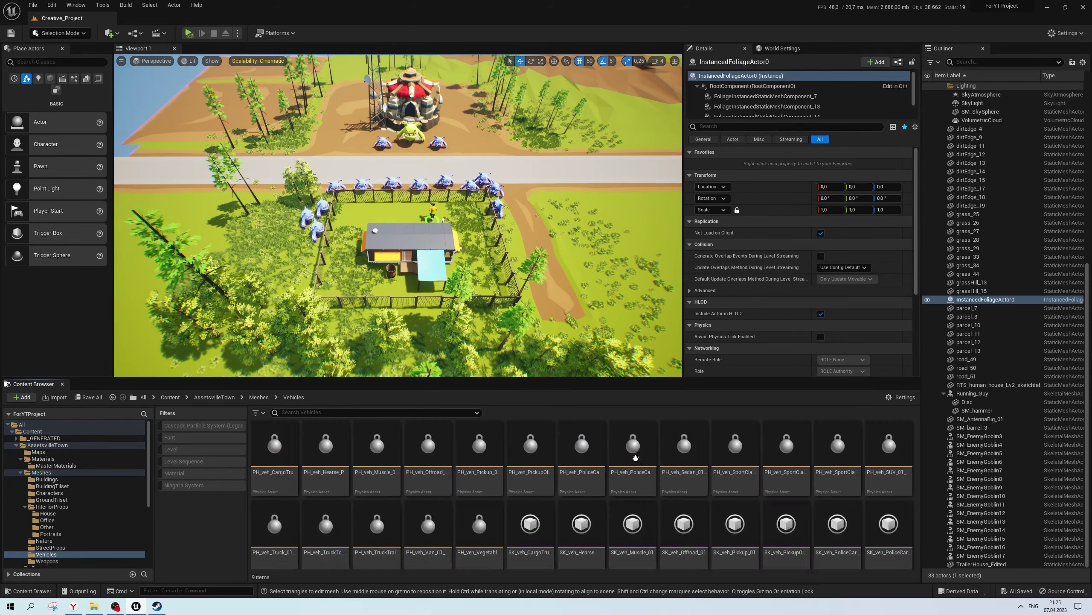
{"action": "scroll", "coordinate": [733, 481], "scroll_direction": "down", "scroll_amount": 15}
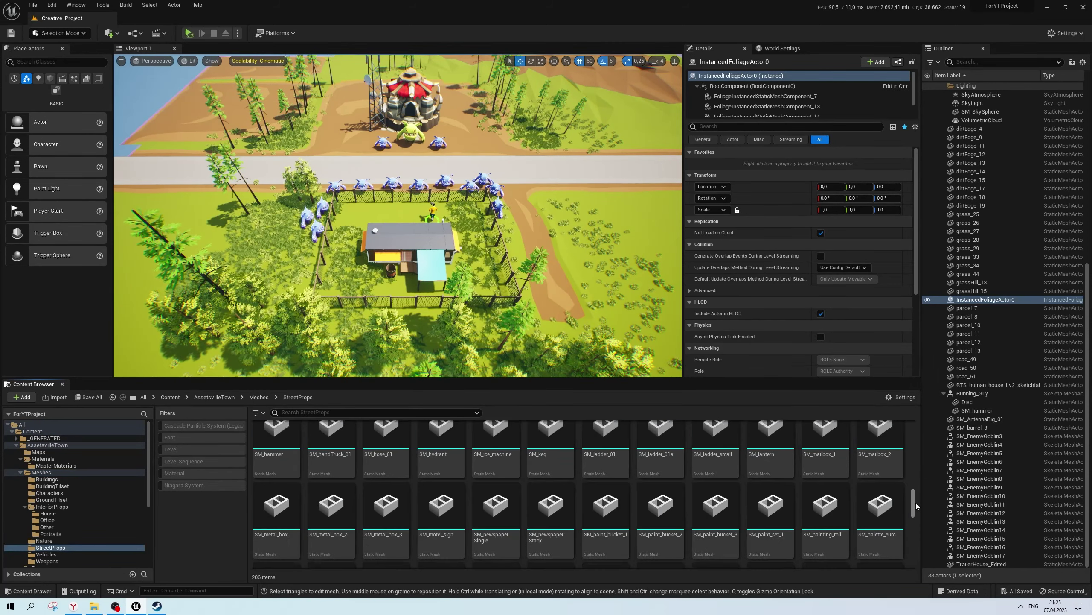
{"action": "left_click_drag", "start_coordinate": [325, 531], "coordinate": [556, 293]}
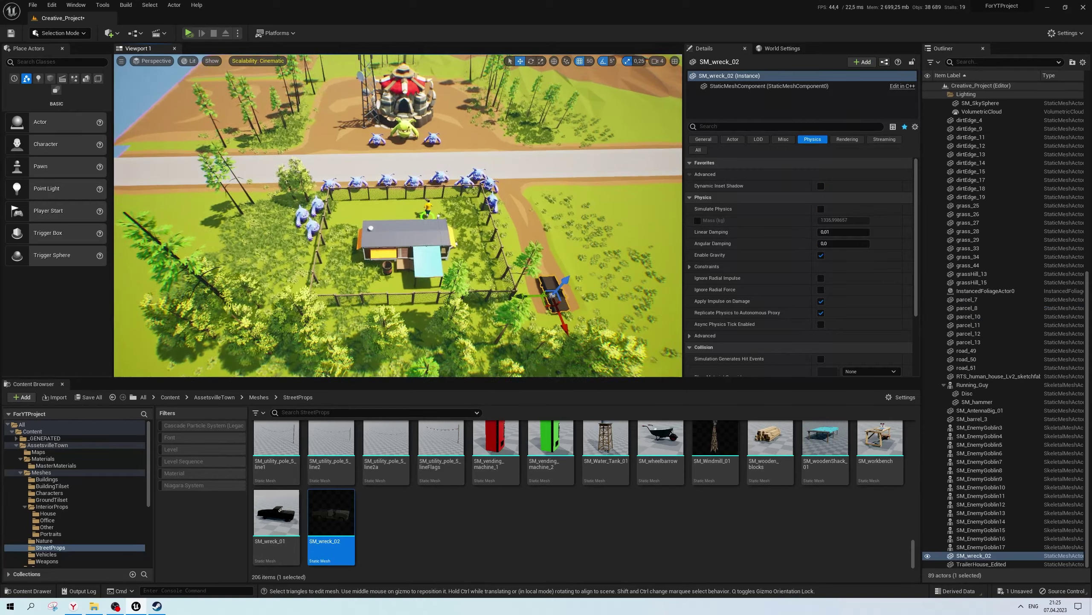
{"action": "left_click_drag", "start_coordinate": [276, 516], "coordinate": [515, 291]}
{"action": "key", "text": "Escape"}
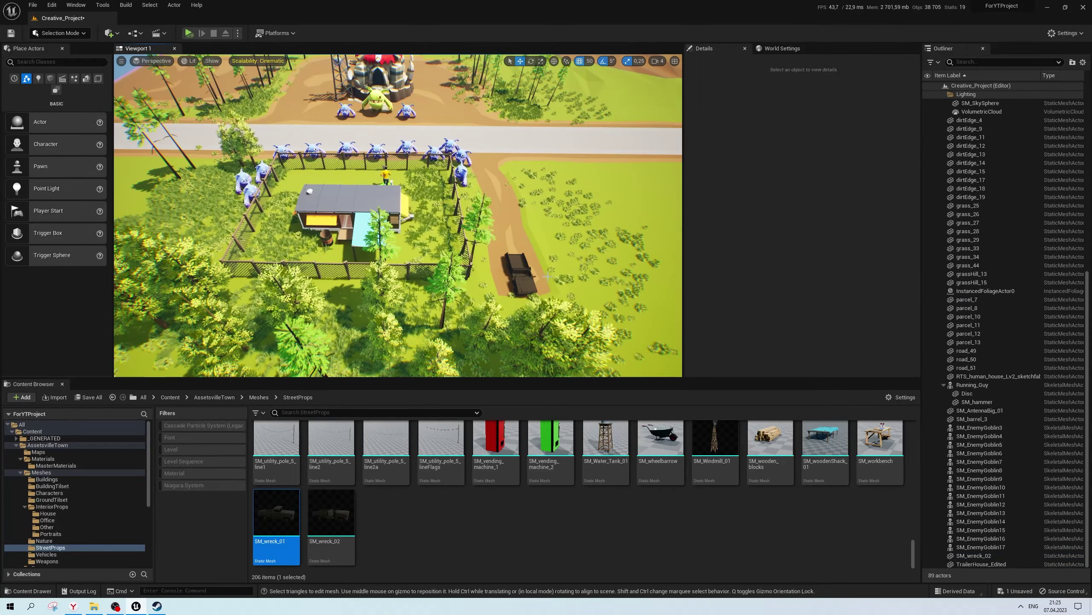
Rotate the wreck and bring in the SM_Windmill_01 and SM_wooden_blocks assets
{"action": "key", "text": "e"}
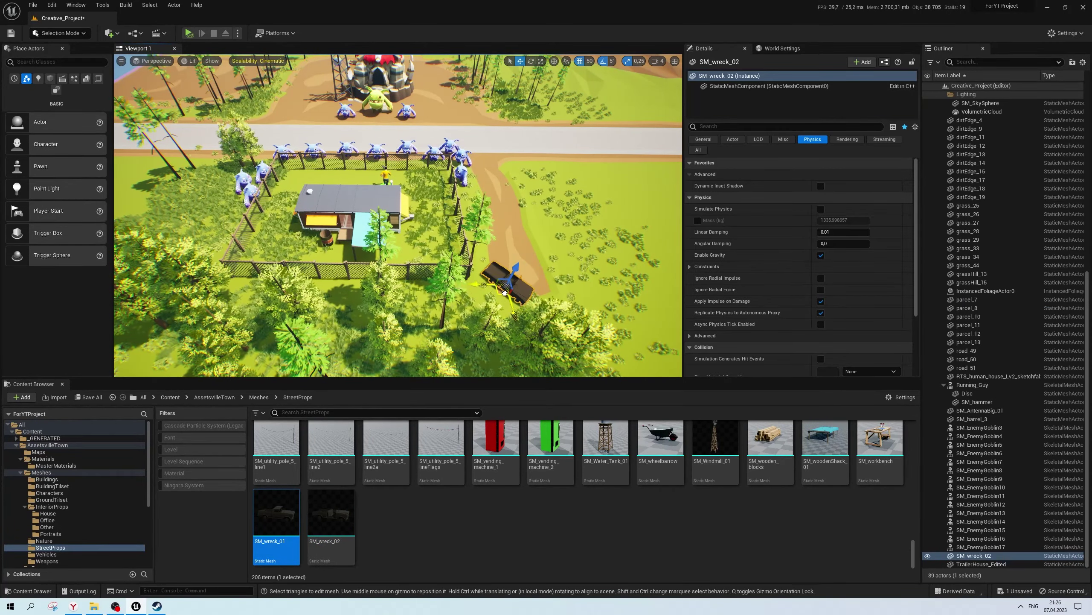
{"action": "scroll", "coordinate": [398, 215], "scroll_direction": "down", "scroll_amount": 5}
{"action": "left_click", "coordinate": [521, 227]}
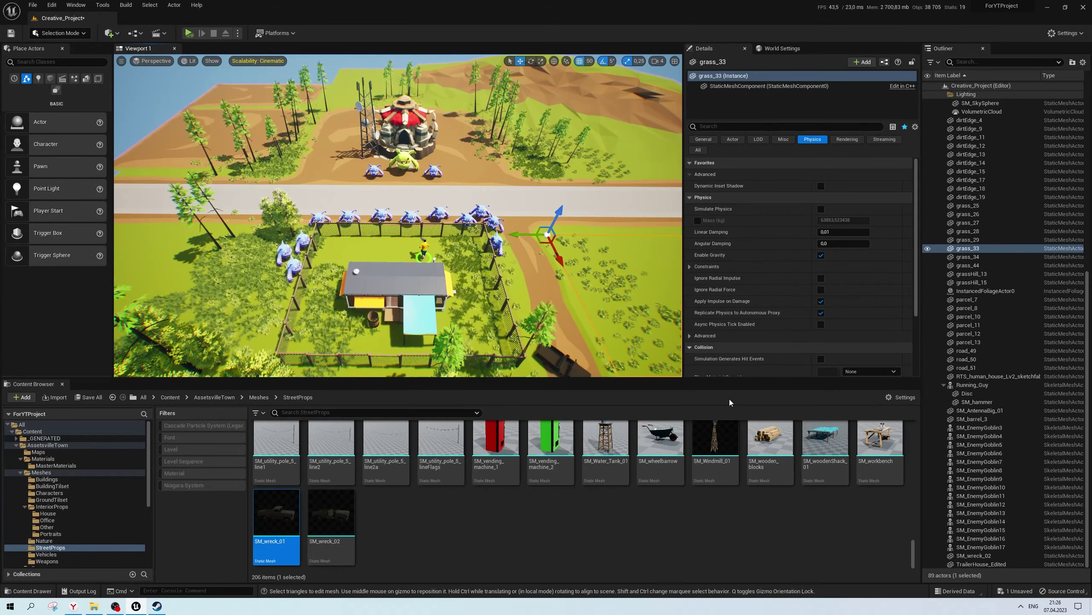
{"action": "scroll", "coordinate": [718, 479], "scroll_direction": "up", "scroll_amount": 1}
{"action": "left_click", "coordinate": [718, 480]}
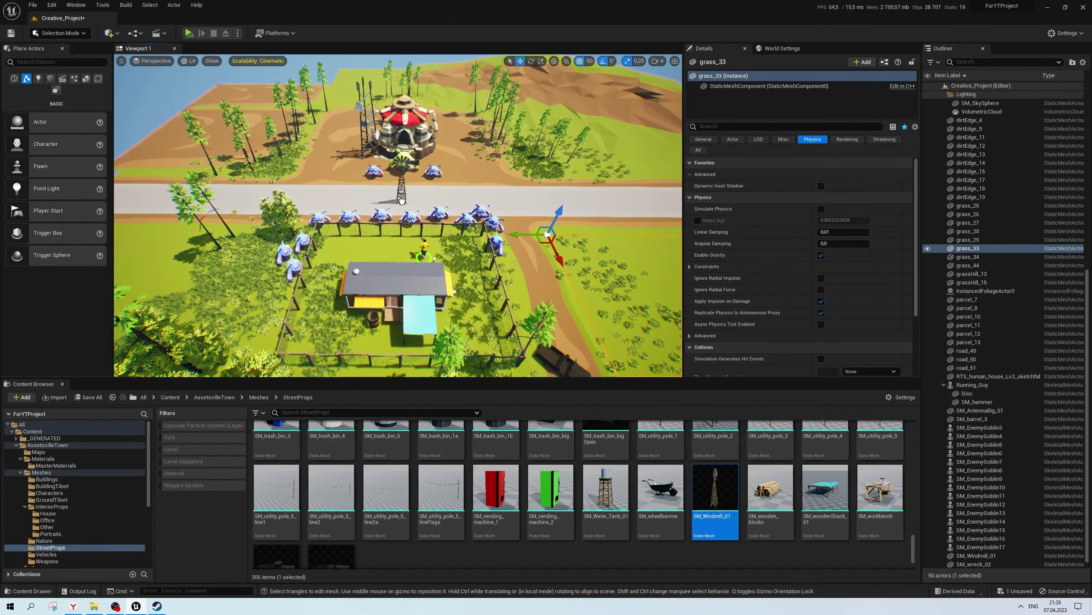
{"action": "scroll", "coordinate": [860, 483], "scroll_direction": "up", "scroll_amount": 1}
{"action": "left_click_drag", "start_coordinate": [770, 542], "coordinate": [566, 284]}
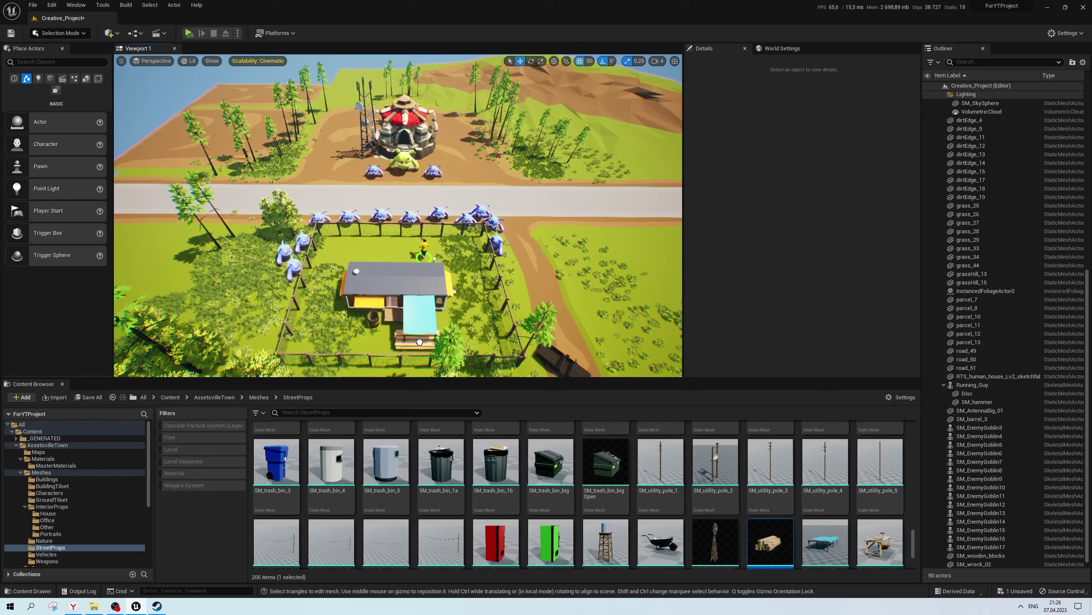
{"action": "left_click", "coordinate": [419, 341]}
Set viewport scalability to High and shrink the SM_wooden_blocks stack
{"action": "left_click", "coordinate": [401, 332]}
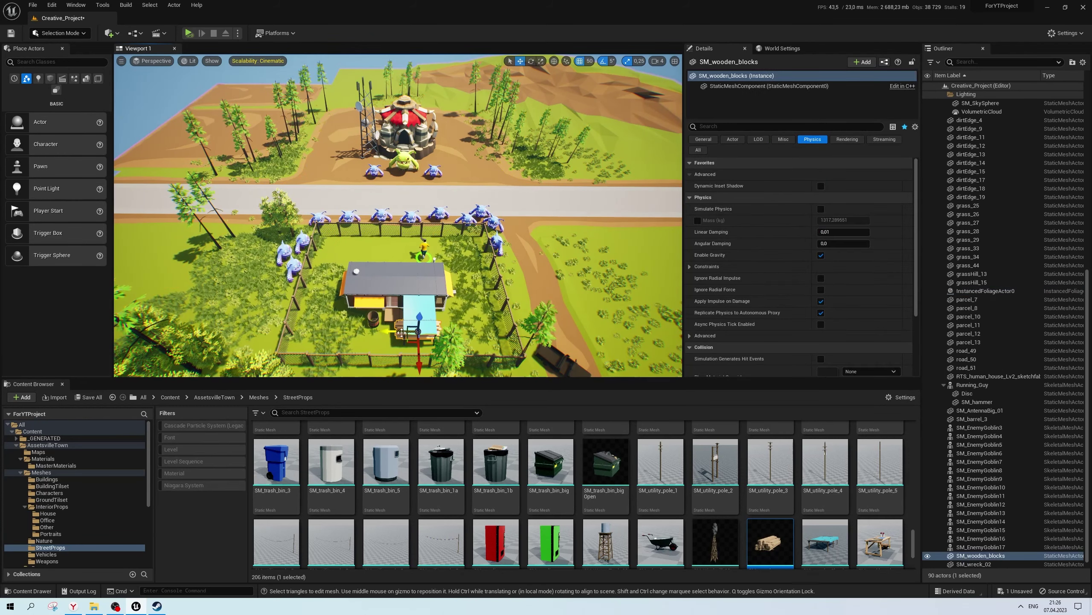
{"action": "key", "text": "f"}
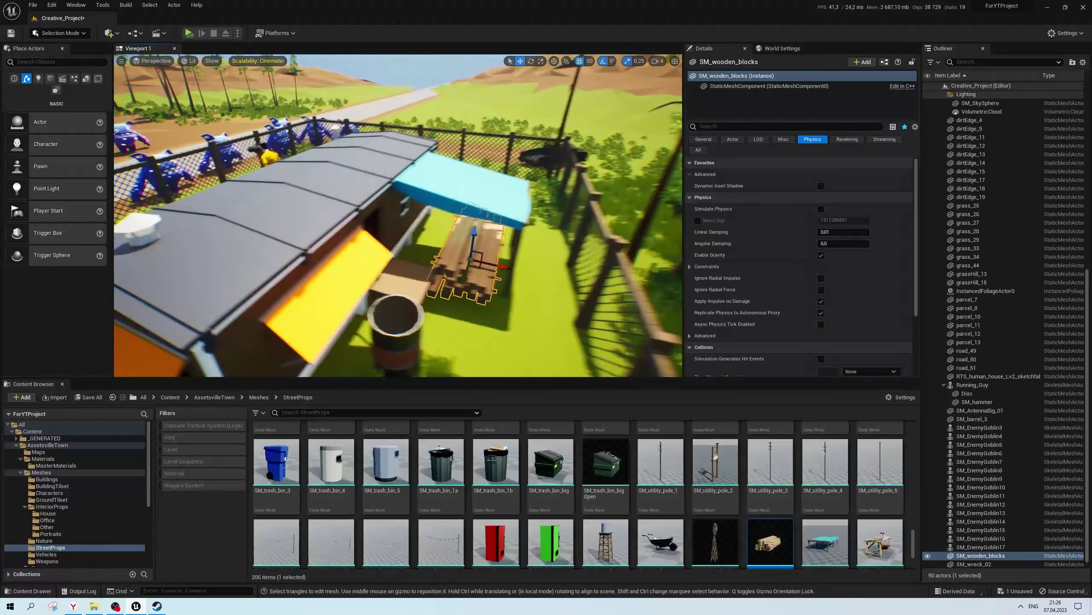
{"action": "left_click", "coordinate": [259, 61]}
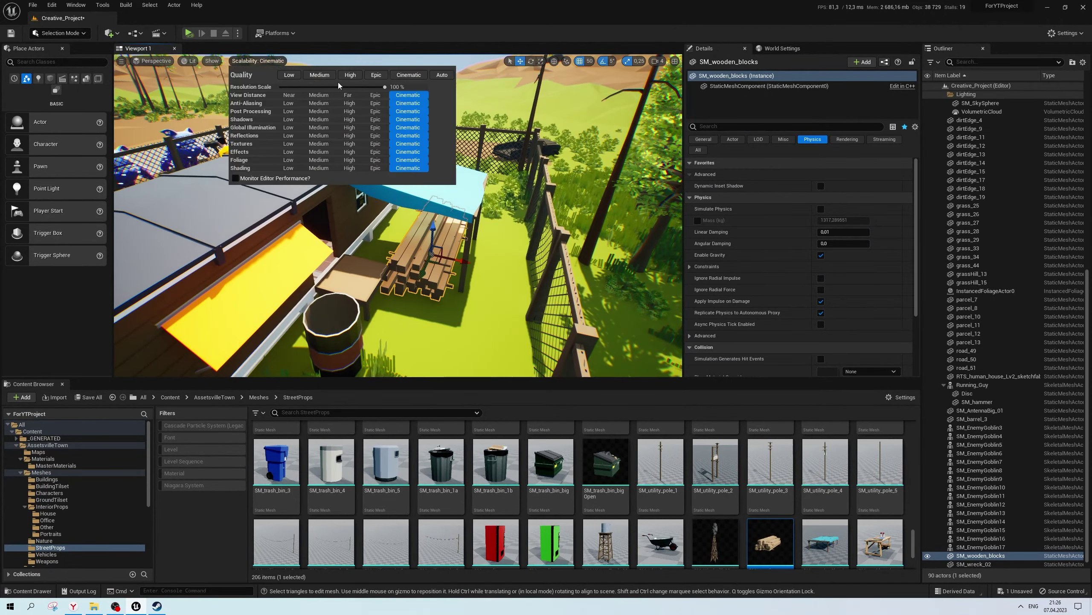
{"action": "left_click", "coordinate": [348, 75]}
{"action": "middle_click_drag", "start_coordinate": [459, 262], "coordinate": [441, 261]}
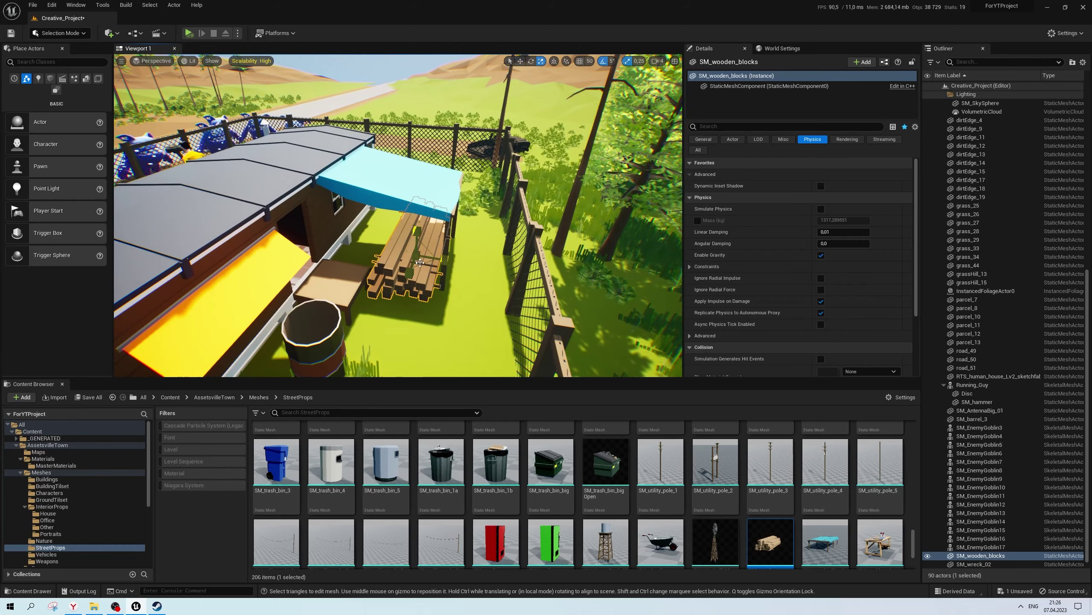
{"action": "left_click_drag", "start_coordinate": [420, 262], "coordinate": [414, 267]}
{"action": "key", "text": "w"}
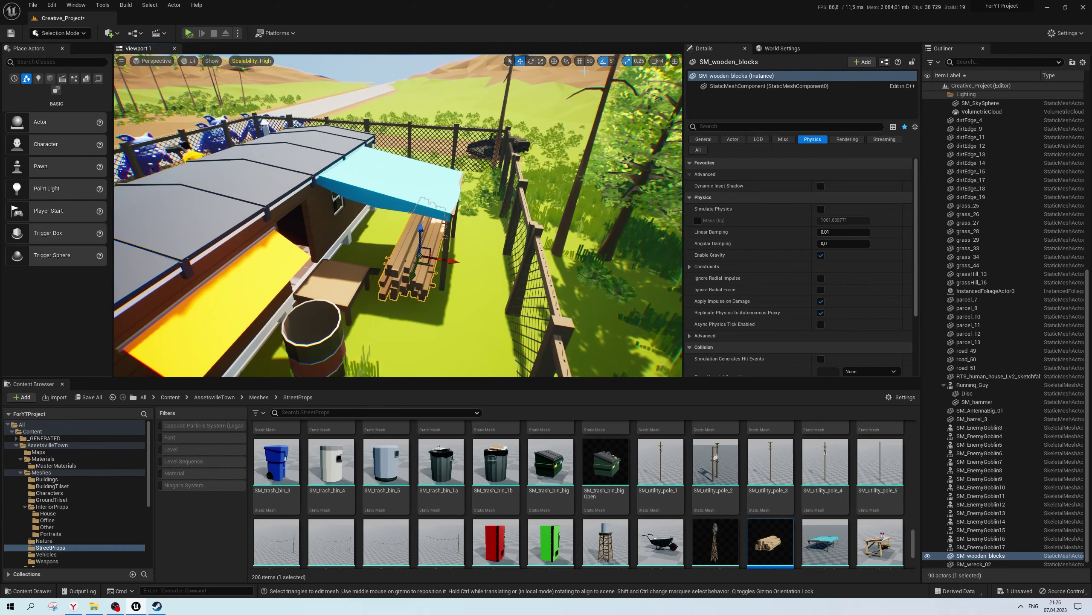
{"action": "scroll", "coordinate": [584, 70], "scroll_direction": "down", "scroll_amount": 10}
{"action": "left_click", "coordinate": [555, 336]}
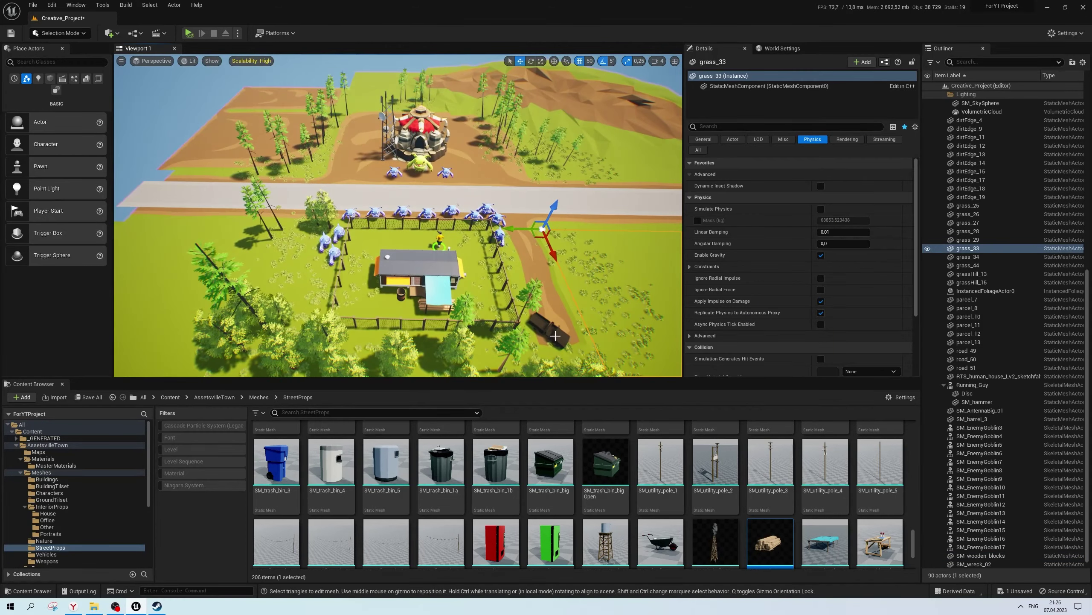
Place SM_TireSet_02 and SM_TireSet_01 on the wrecked truck
{"action": "scroll", "coordinate": [495, 473], "scroll_direction": "up", "scroll_amount": 1}
{"action": "left_click_drag", "start_coordinate": [495, 439], "coordinate": [535, 338]}
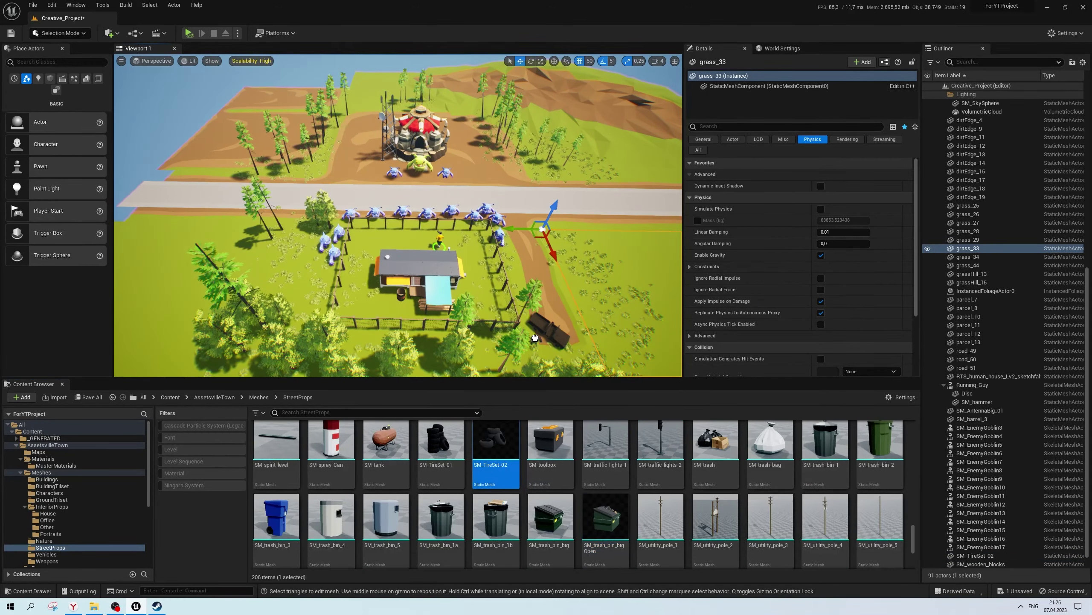
{"action": "key", "text": "f"}
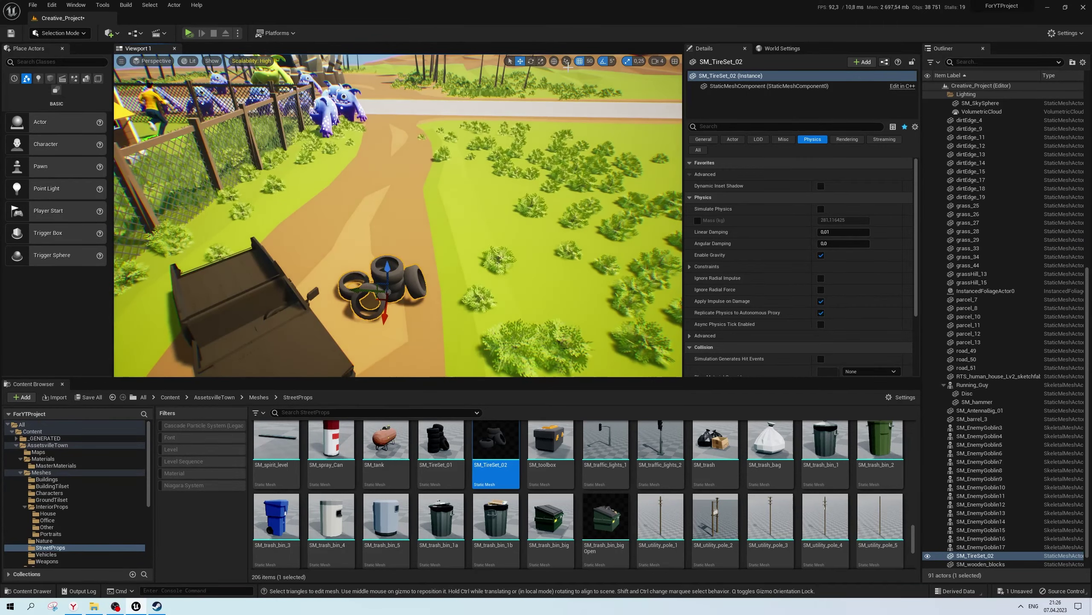
{"action": "right_click_drag", "start_coordinate": [385, 264], "coordinate": [387, 301]}
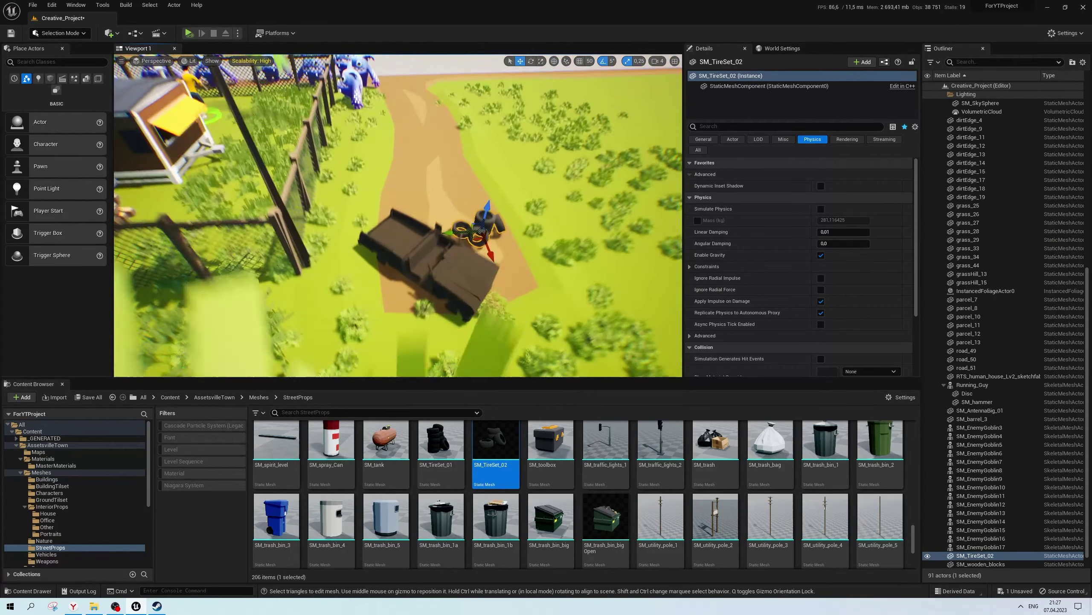
{"action": "left_click_drag", "start_coordinate": [441, 439], "coordinate": [487, 246]}
{"action": "right_click_drag", "start_coordinate": [487, 246], "coordinate": [491, 207]}
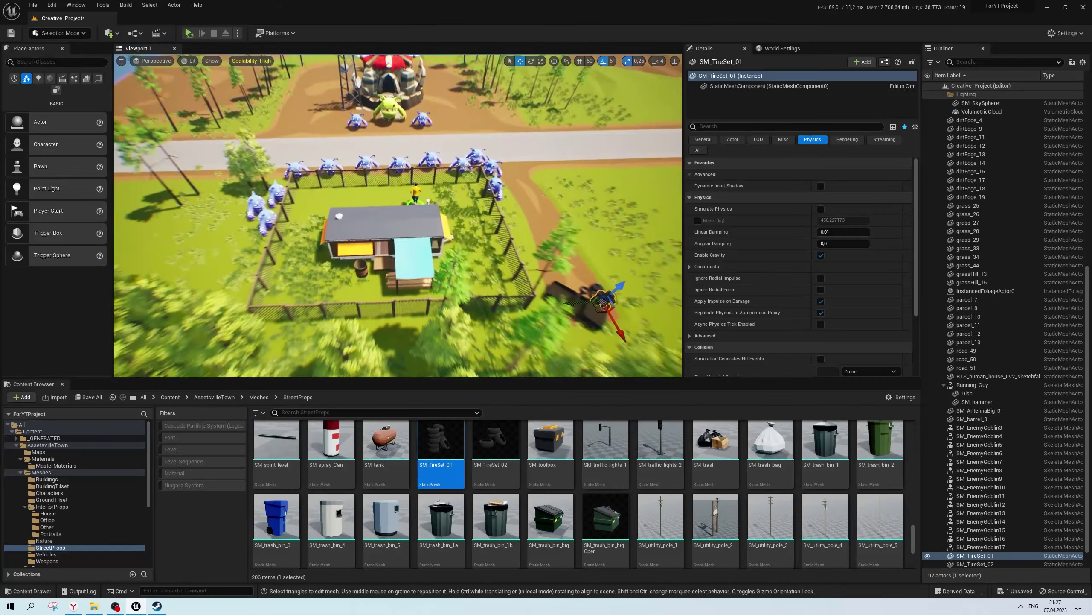
Add two concrete road blocks and position SM_wreck_3 on the road
{"action": "scroll", "coordinate": [736, 434], "scroll_direction": "up", "scroll_amount": 1}
{"action": "scroll", "coordinate": [735, 434], "scroll_direction": "up", "scroll_amount": 5}
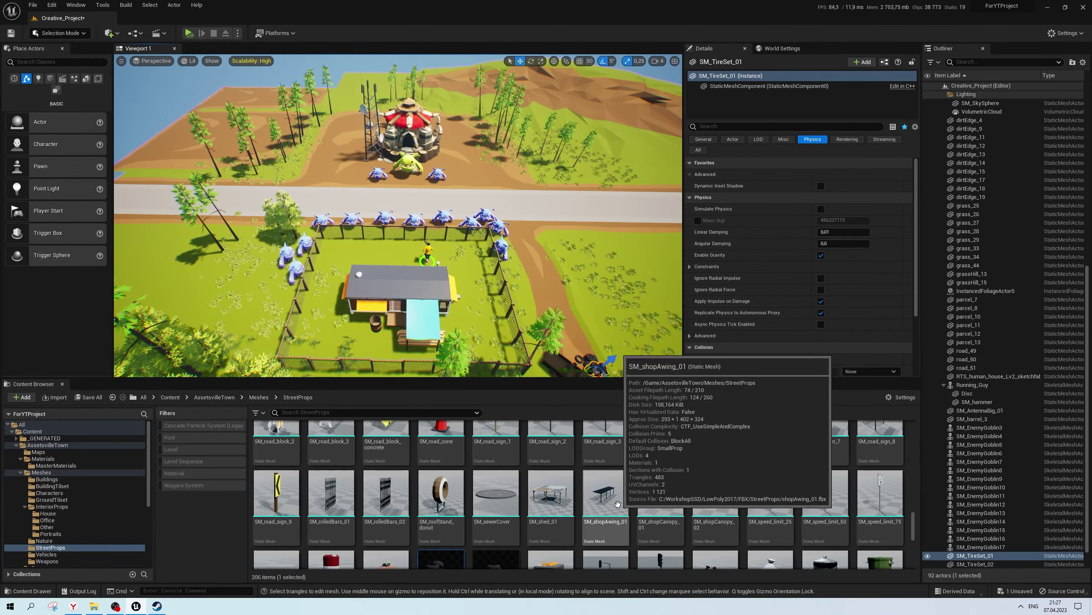
{"action": "scroll", "coordinate": [363, 455], "scroll_direction": "down", "scroll_amount": 3}
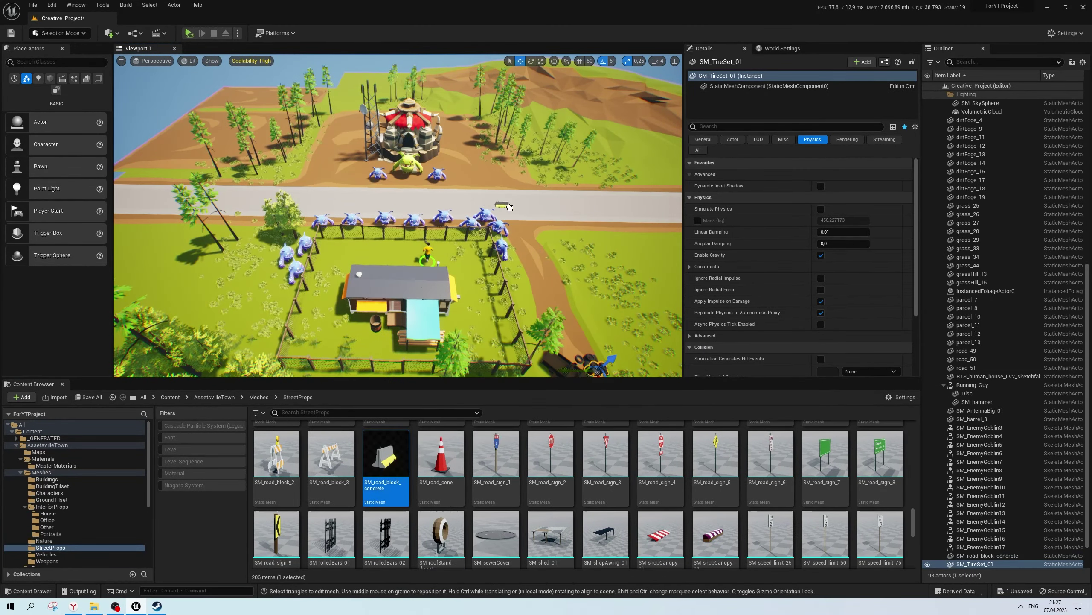
{"action": "mouse_move", "coordinate": [383, 454]}
{"action": "left_mouse_down"}
{"action": "mouse_move", "coordinate": [523, 215]}
{"action": "mouse_move", "coordinate": [538, 254]}
{"action": "mouse_move", "coordinate": [530, 231]}
{"action": "left_mouse_up"}
{"action": "key", "text": "e"}
{"action": "left_click", "coordinate": [521, 60]}
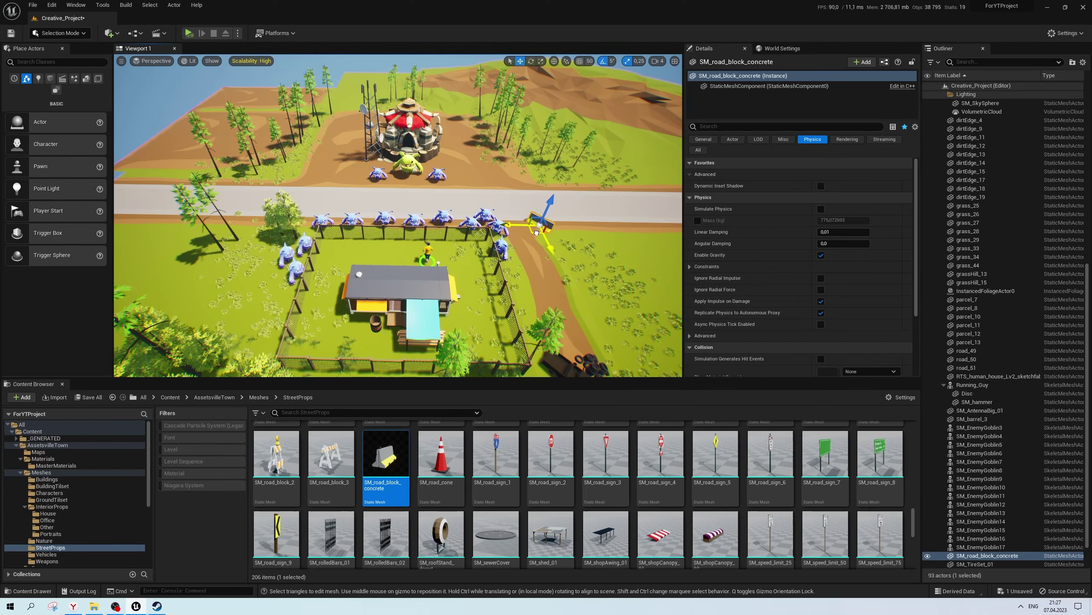
{"action": "left_click", "coordinate": [564, 362]}
{"action": "mouse_move", "coordinate": [563, 362]}
{"action": "right_mouse_down"}
{"action": "mouse_move", "coordinate": [497, 315]}
{"action": "mouse_move", "coordinate": [515, 169]}
{"action": "right_mouse_up"}
{"action": "key", "text": "r"}
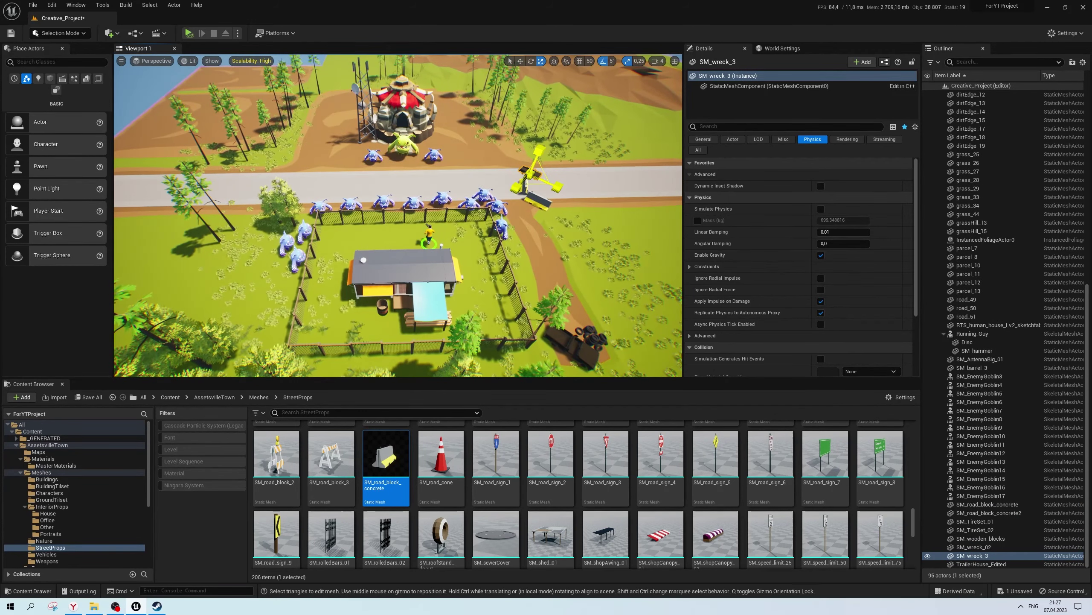
Shift SM_wreck_3 and both road blocks left along the road, then save all
{"action": "left_click", "coordinate": [565, 351]}
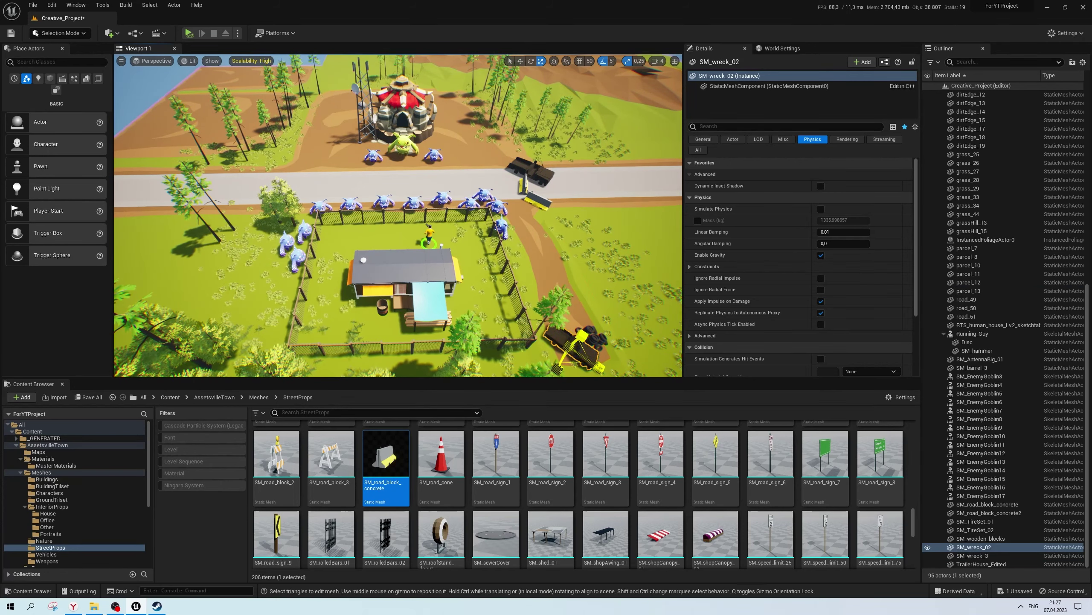
{"action": "left_click", "coordinate": [564, 363]}
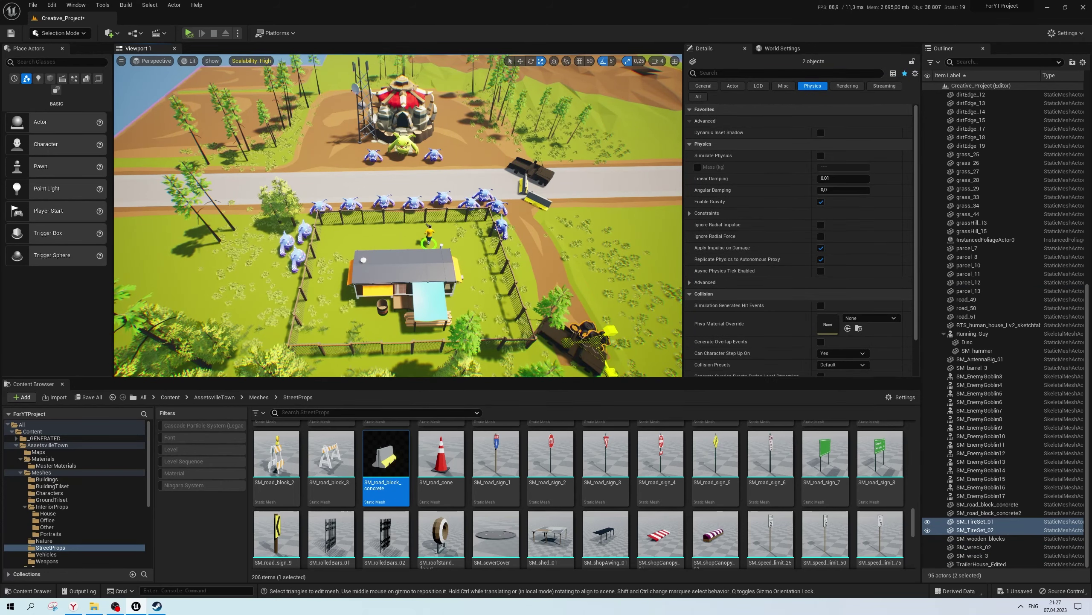
{"action": "right_click_drag", "start_coordinate": [520, 282], "coordinate": [551, 203]}
{"action": "key", "text": "w"}
{"action": "left_click", "coordinate": [520, 267]}
{"action": "left_click", "coordinate": [551, 203]}
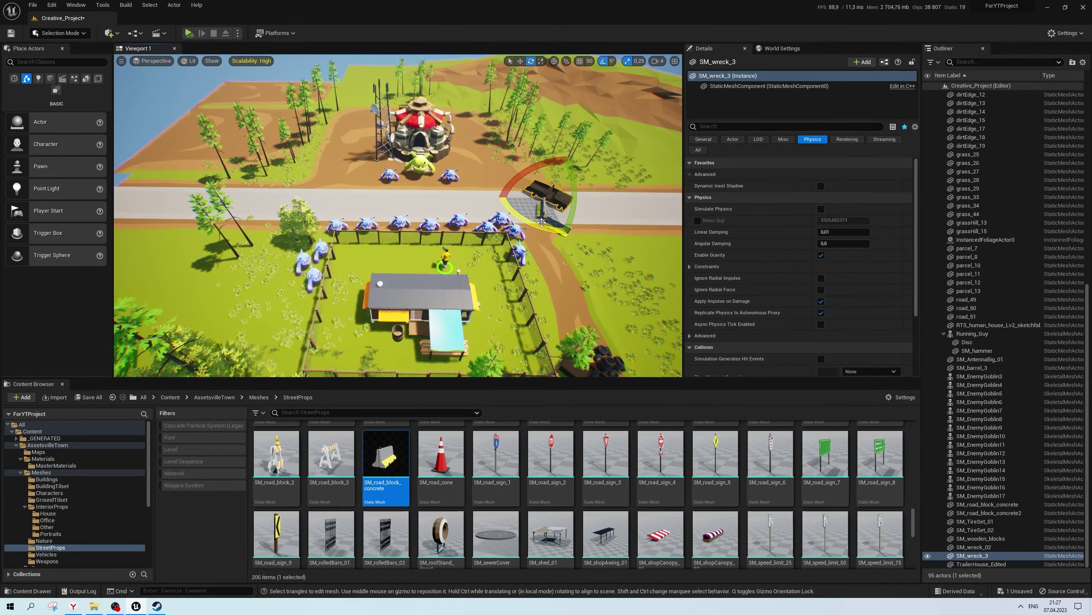
{"action": "left_click", "coordinate": [548, 231], "text": "ctrl"}
{"action": "left_click_drag", "start_coordinate": [547, 231], "coordinate": [317, 236]}
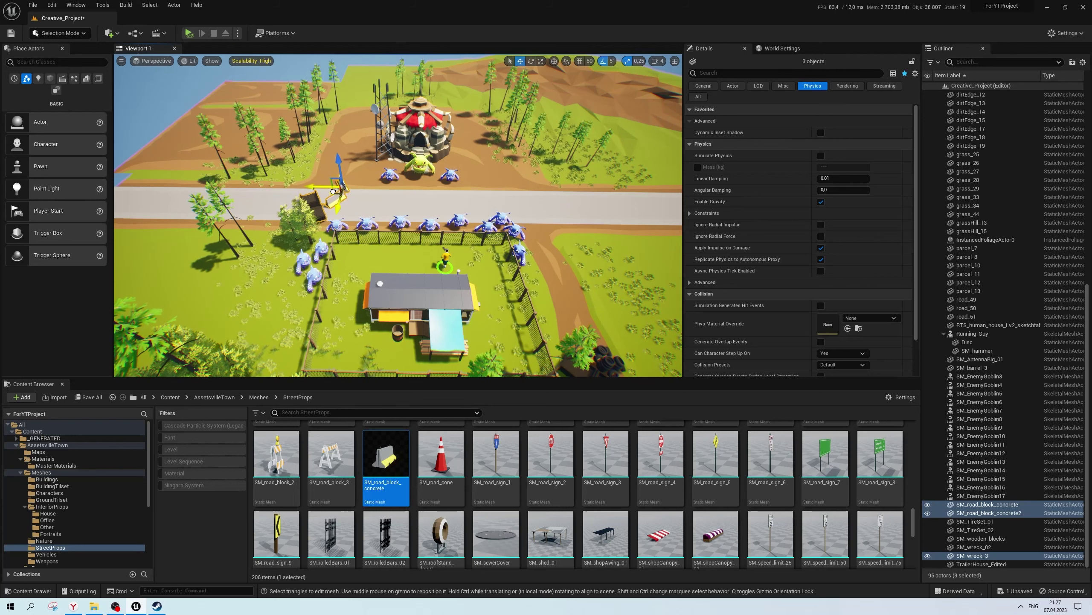
{"action": "left_click", "coordinate": [334, 196]}
{"action": "right_click_drag", "start_coordinate": [334, 196], "coordinate": [303, 197]}
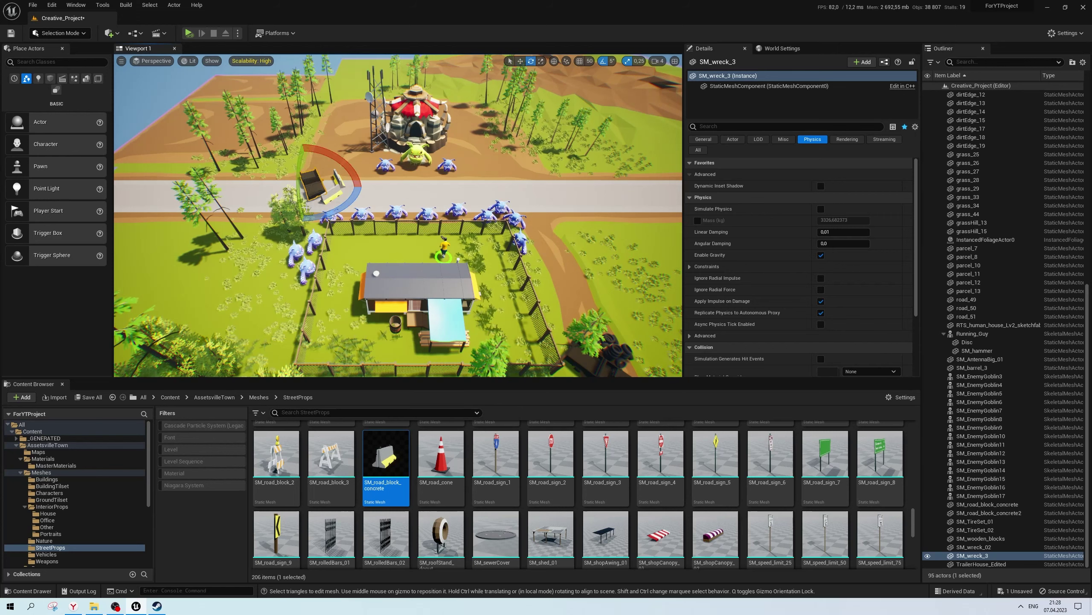
{"action": "left_click", "coordinate": [376, 201]}
{"action": "key", "text": "ctrl+s"}
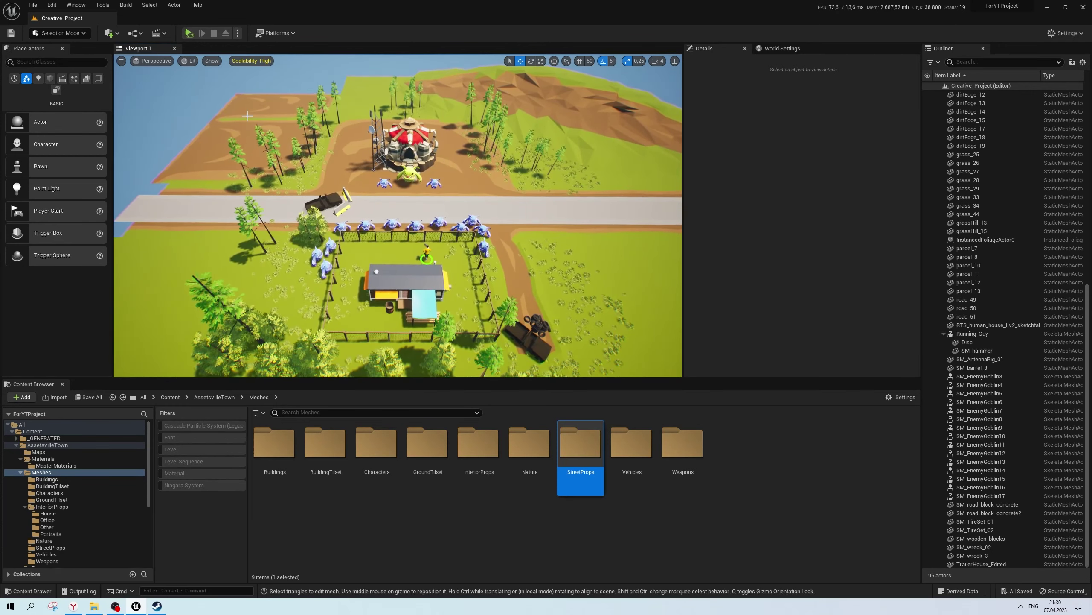
Add a level sequence from Cinematics and save it as NewLevelSequence
{"action": "left_click", "coordinate": [157, 34]}
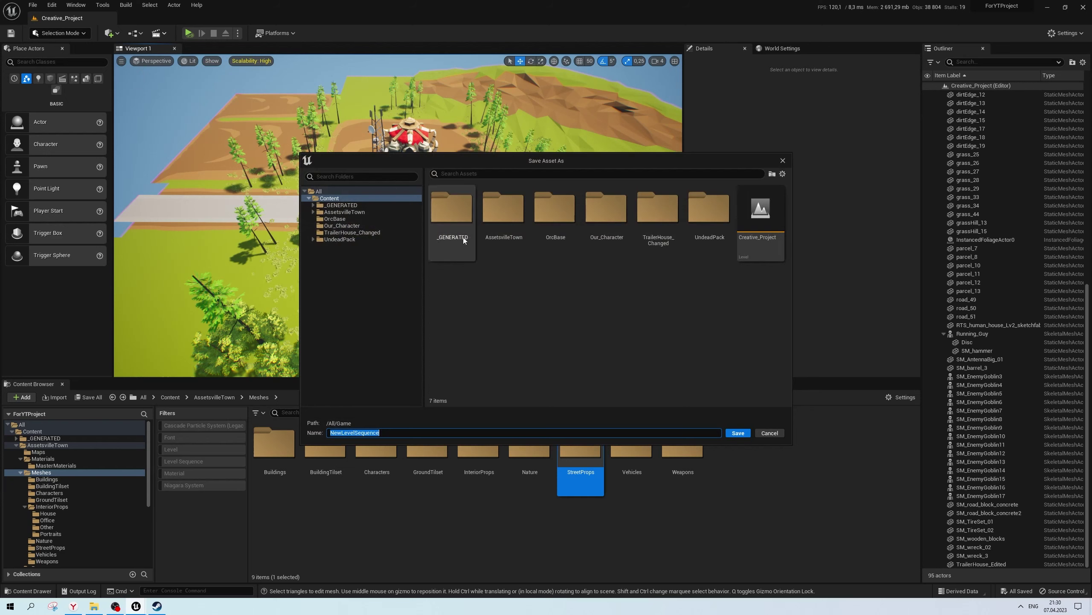
{"action": "left_click", "coordinate": [745, 433]}
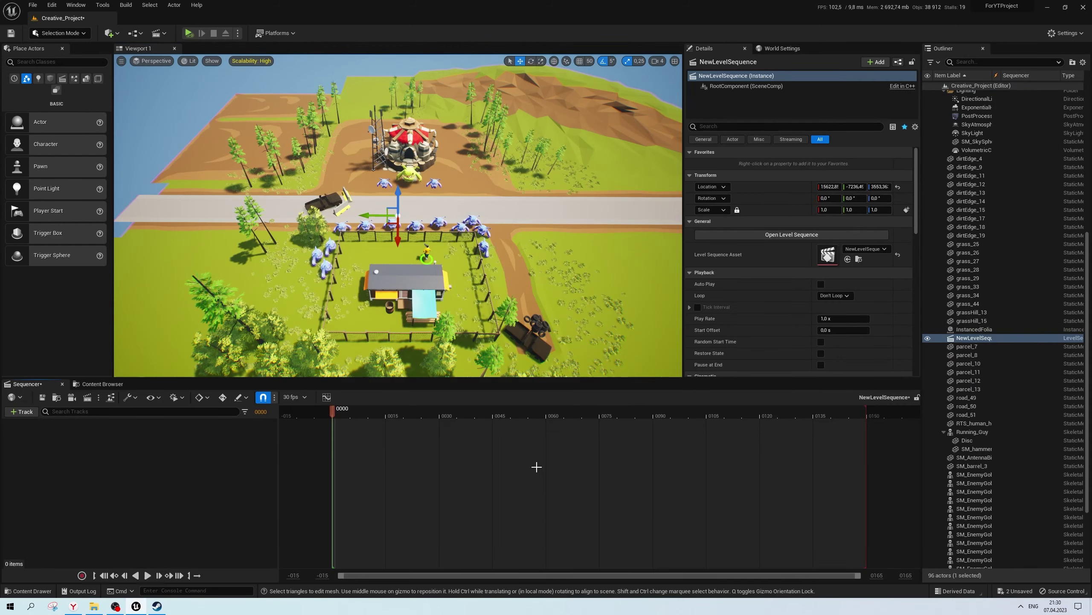
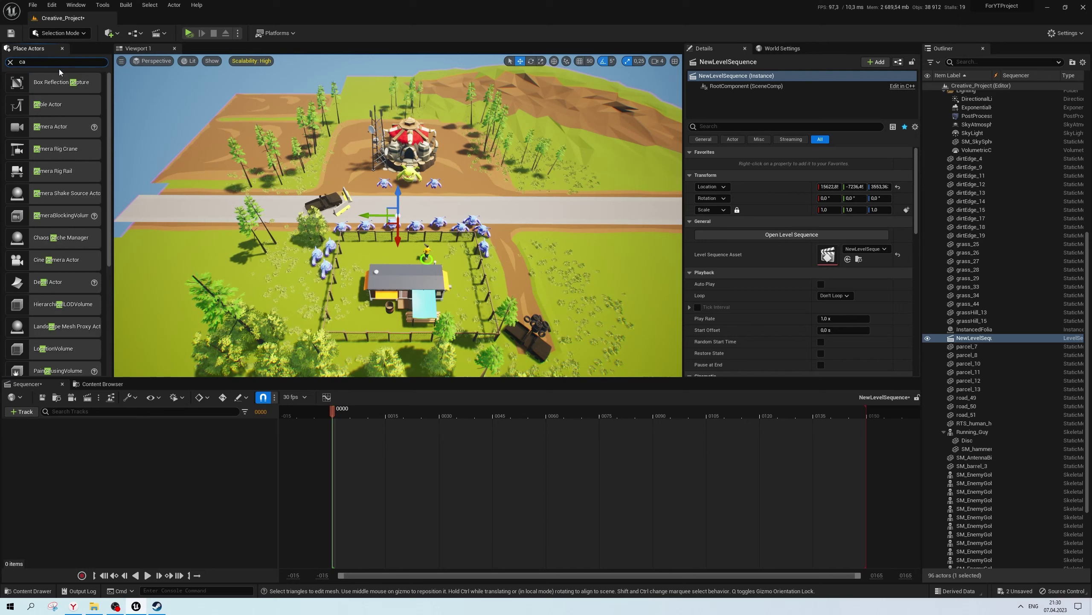
Search for 'camera' and place a Cine Camera Actor in the level above the town
{"action": "type", "text": "mera"}
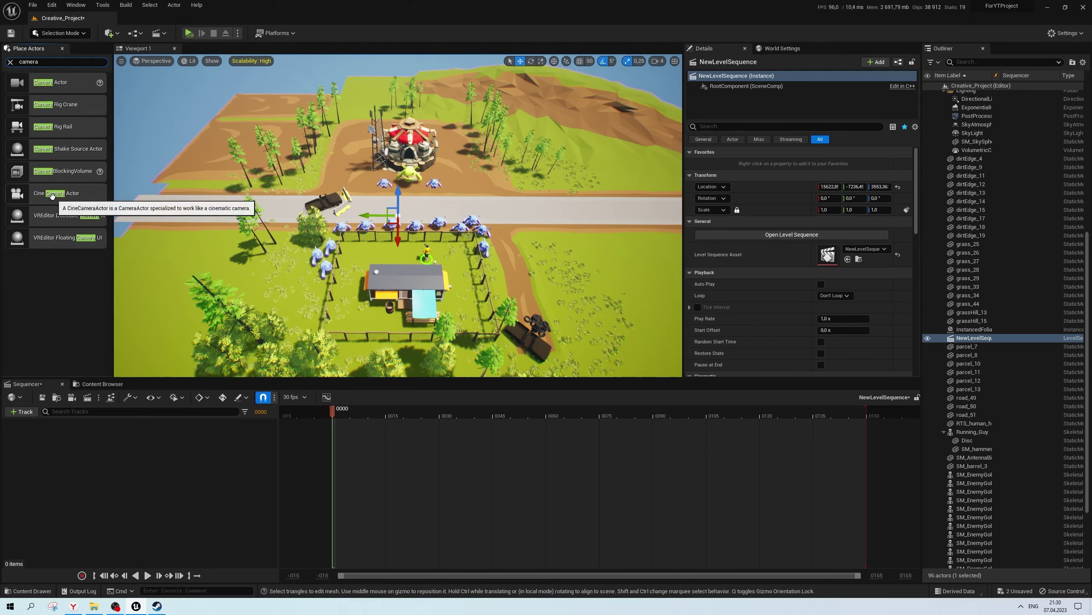
{"action": "mouse_move", "coordinate": [49, 195]}
{"action": "left_mouse_down"}
{"action": "mouse_move", "coordinate": [332, 239]}
{"action": "mouse_move", "coordinate": [351, 163]}
{"action": "left_mouse_up"}
{"action": "left_click", "coordinate": [369, 250]}
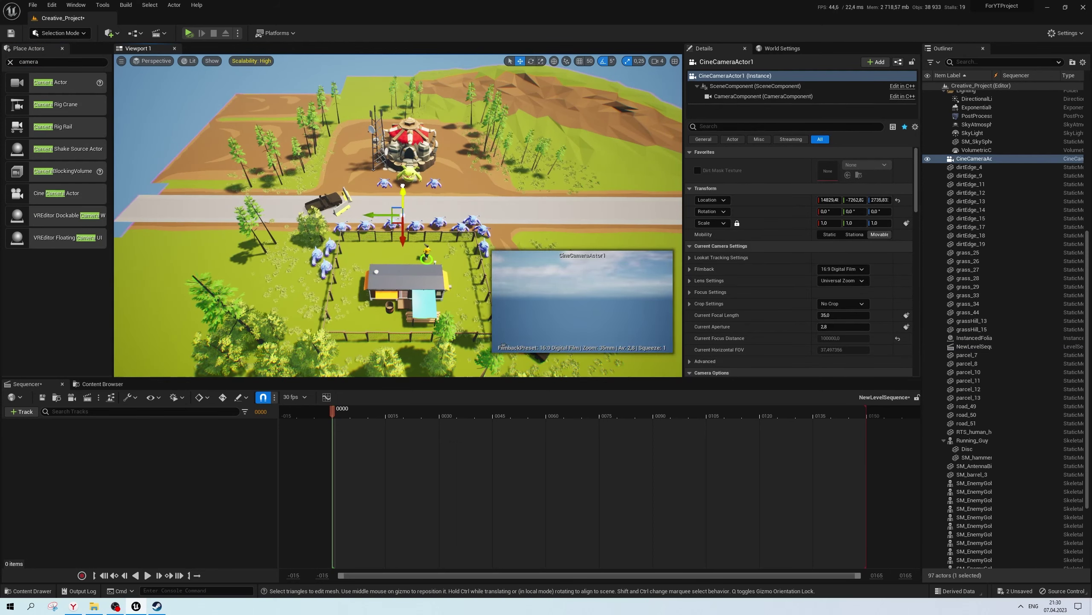
Try rotating the cine camera's yaw, then undo the rotation and return to the move tool
{"action": "key", "text": "e"}
{"action": "mouse_move", "coordinate": [402, 186]}
{"action": "left_mouse_down"}
{"action": "mouse_move", "coordinate": [382, 248]}
{"action": "mouse_move", "coordinate": [402, 258]}
{"action": "left_mouse_up"}
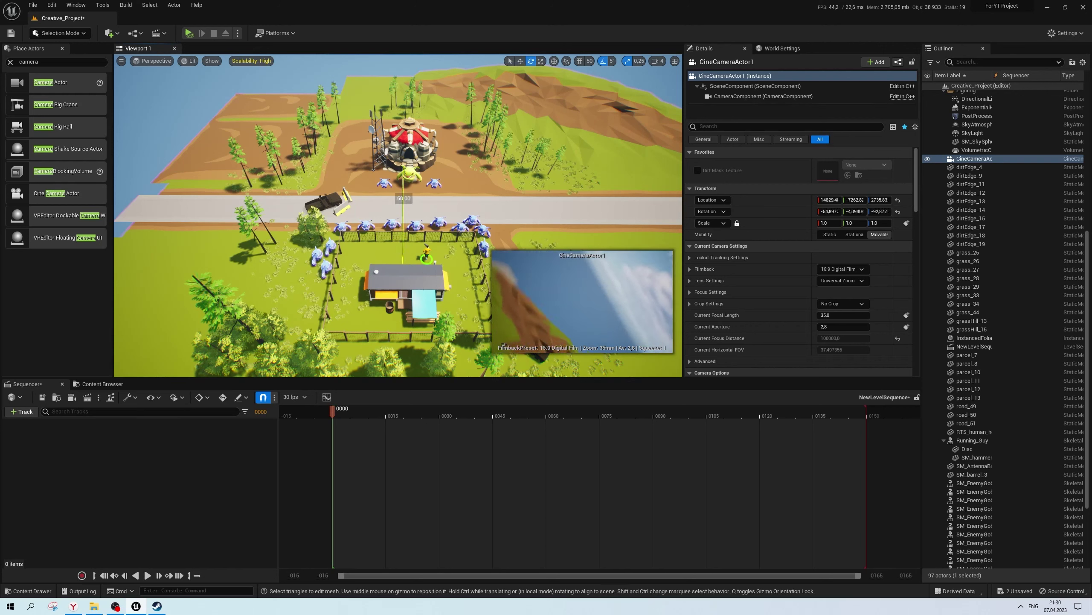
{"action": "key", "text": "ctrl+z"}
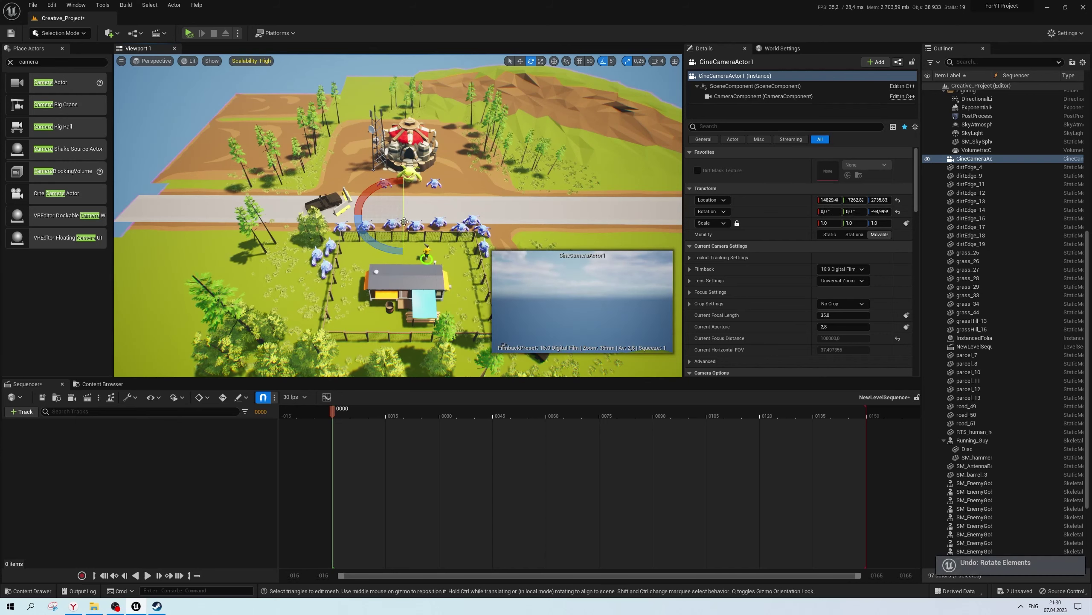
{"action": "key", "text": "w"}
{"action": "right_click_drag", "start_coordinate": [404, 222], "coordinate": [435, 241]}
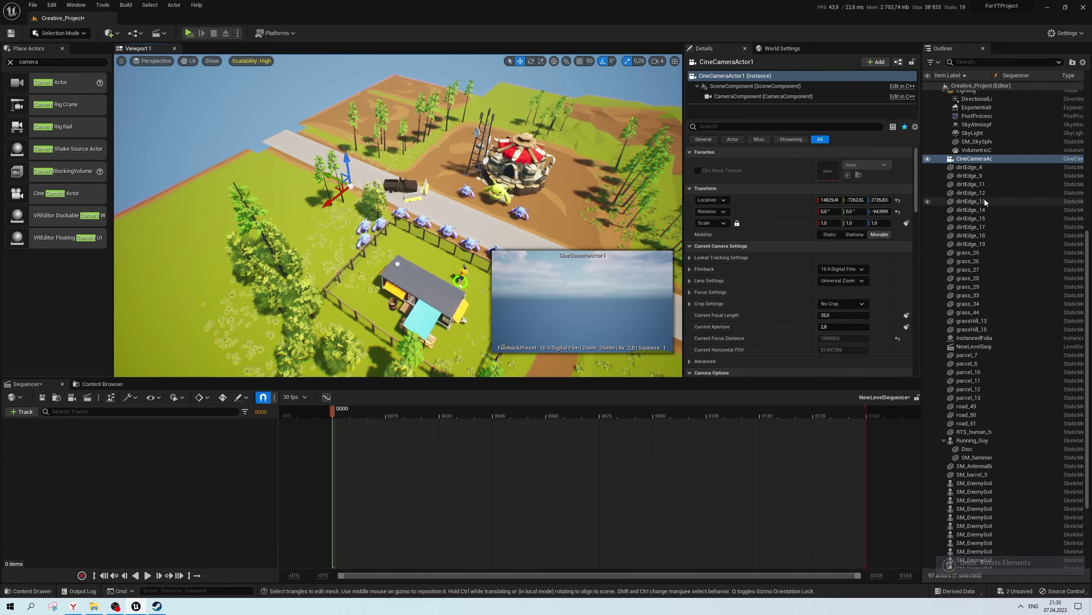
Add CineCameraActor1 to the level sequence and pilot it in the viewport
{"action": "left_click_drag", "start_coordinate": [973, 159], "coordinate": [971, 161]}
{"action": "left_click_drag", "start_coordinate": [73, 455], "coordinate": [59, 463]}
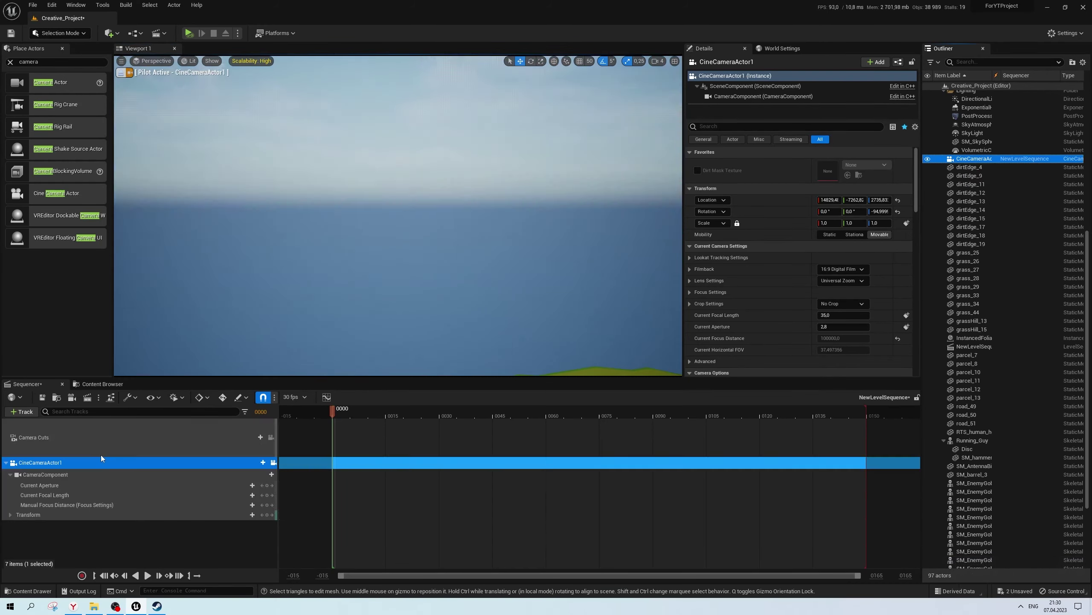
{"action": "left_click", "coordinate": [274, 463]}
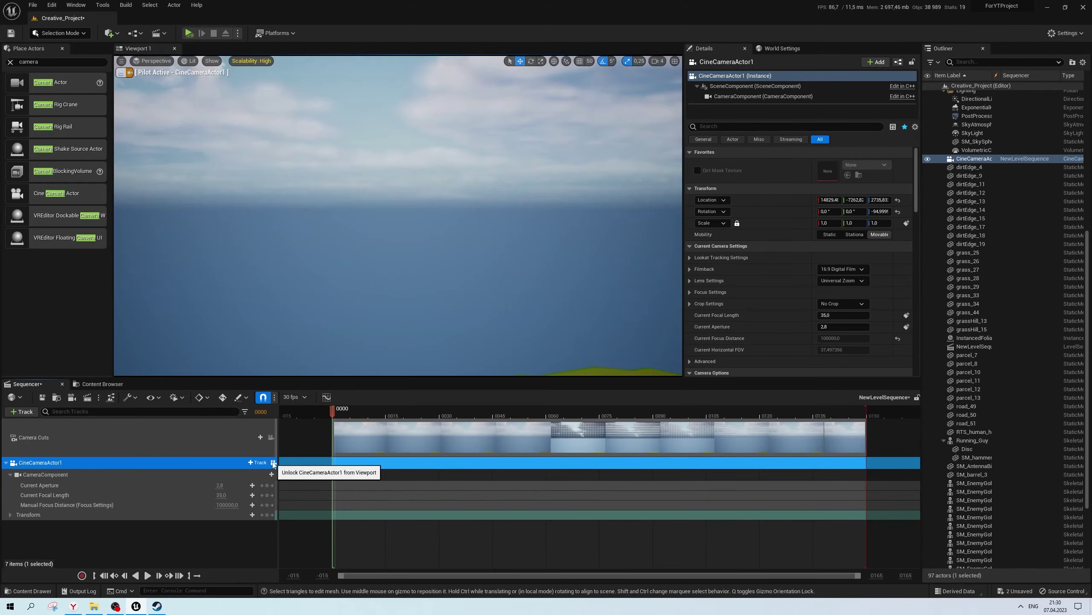
Fly the piloted camera to an overhead view of the town, about -42.6° pitch
{"action": "right_click_drag", "start_coordinate": [398, 215], "coordinate": [398, 215]}
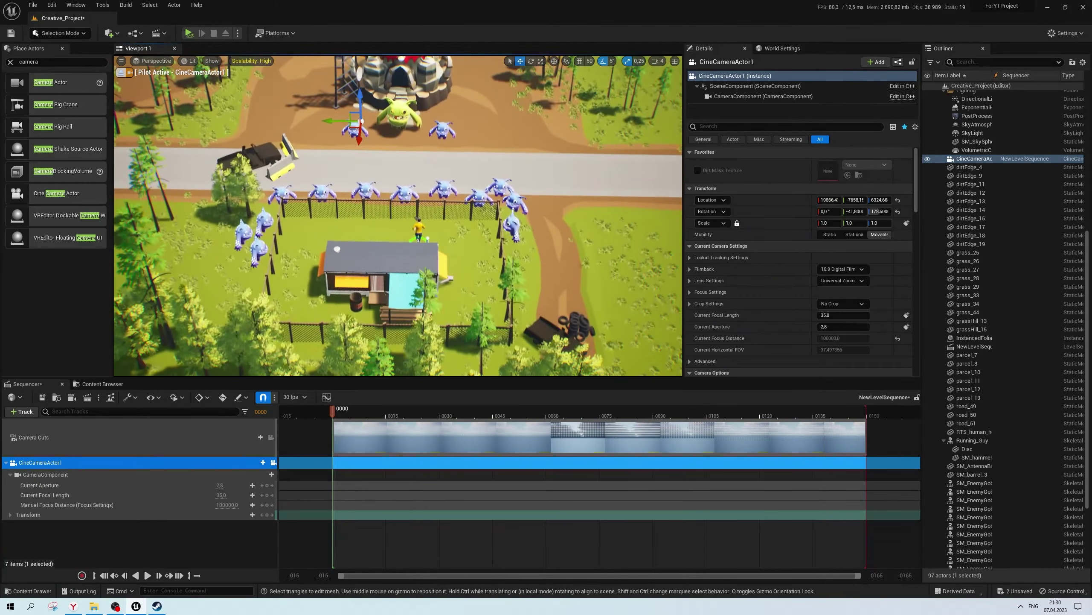
{"action": "right_click_drag", "start_coordinate": [387, 276], "coordinate": [388, 276]}
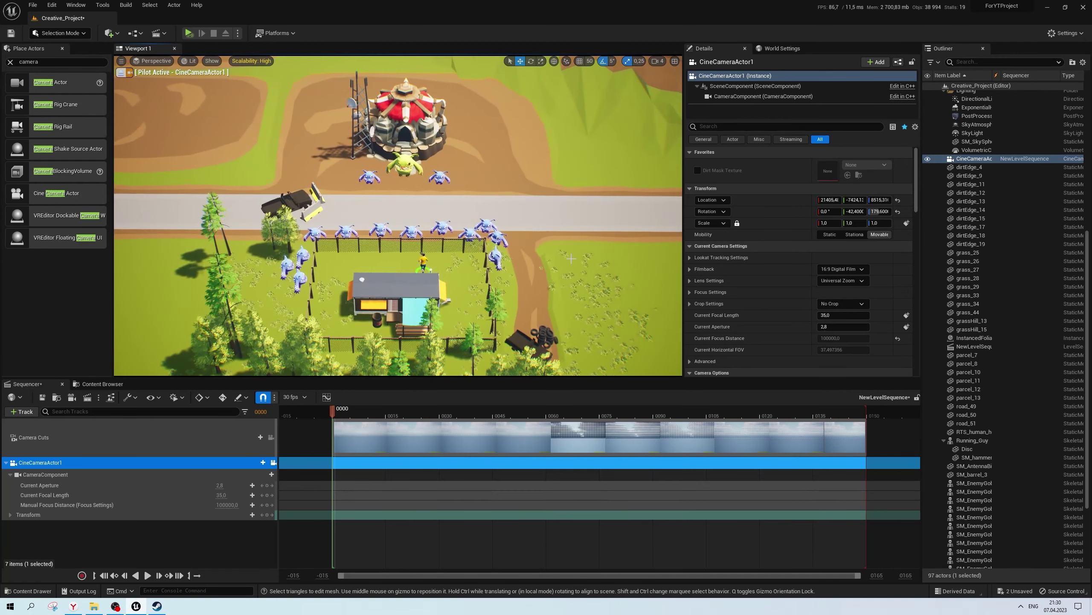
{"action": "left_click", "coordinate": [690, 269]}
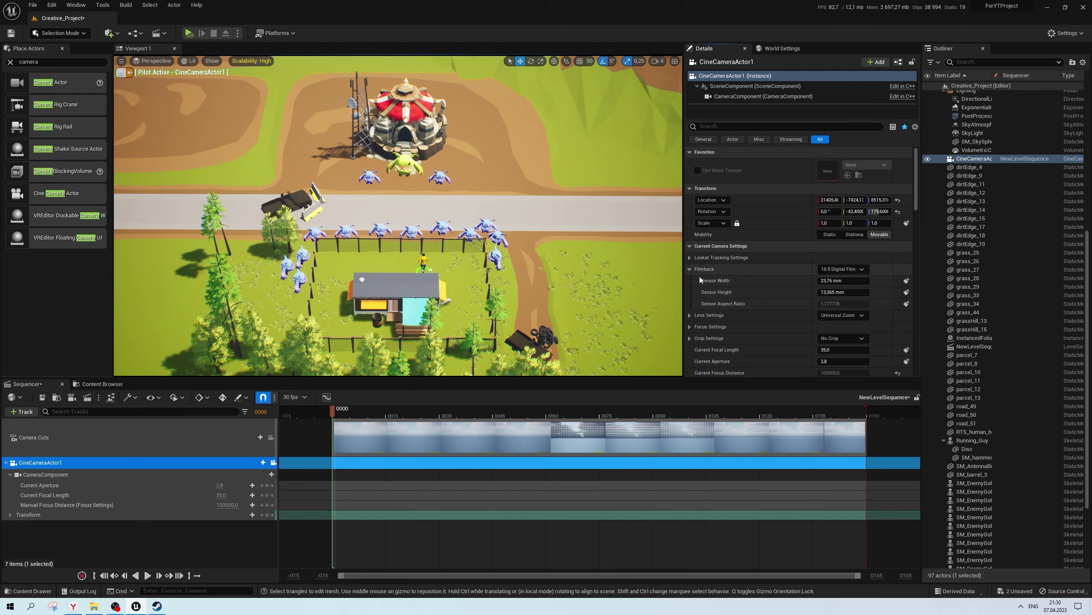
Set the Filmback sensor width and height both to 30 mm
{"action": "left_click", "coordinate": [690, 315]}
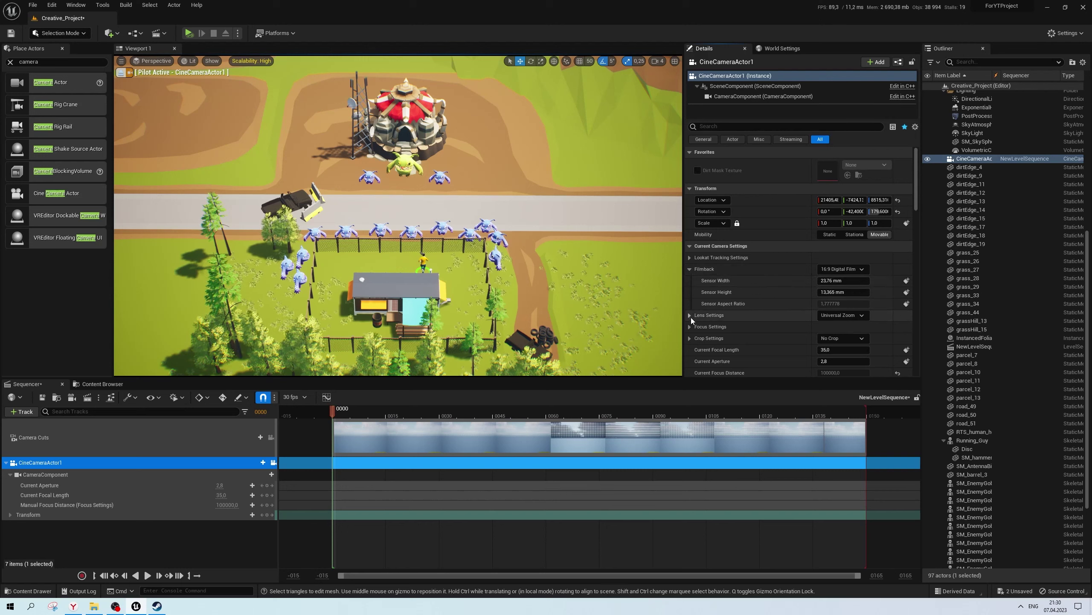
{"action": "scroll", "coordinate": [715, 307], "scroll_direction": "down", "scroll_amount": 1}
{"action": "left_click", "coordinate": [715, 307]}
{"action": "scroll", "coordinate": [715, 306], "scroll_direction": "down", "scroll_amount": 5}
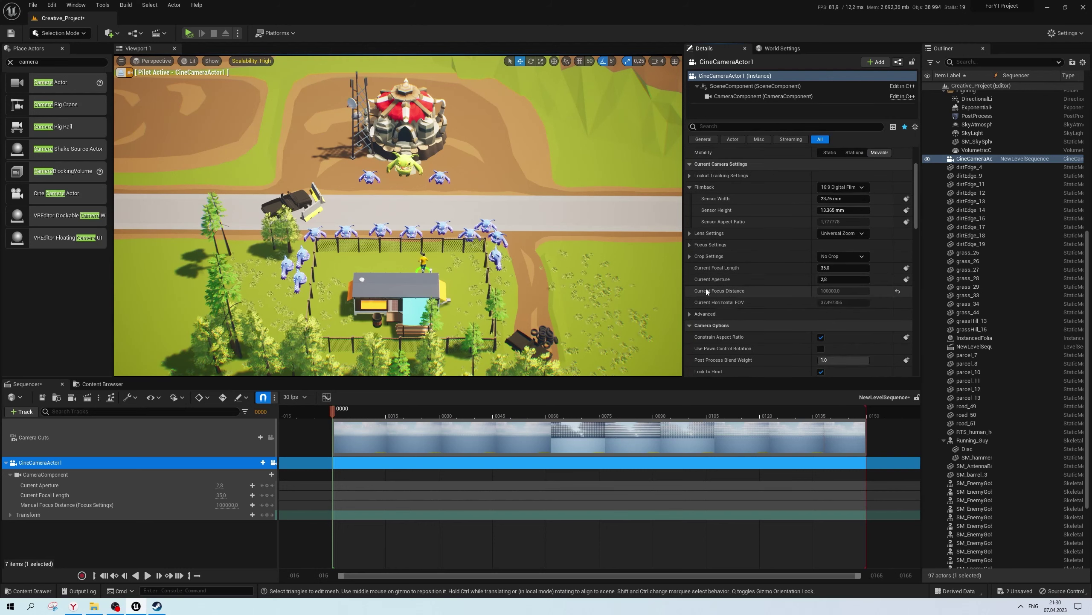
{"action": "left_click", "coordinate": [692, 176]}
{"action": "left_click", "coordinate": [690, 176]}
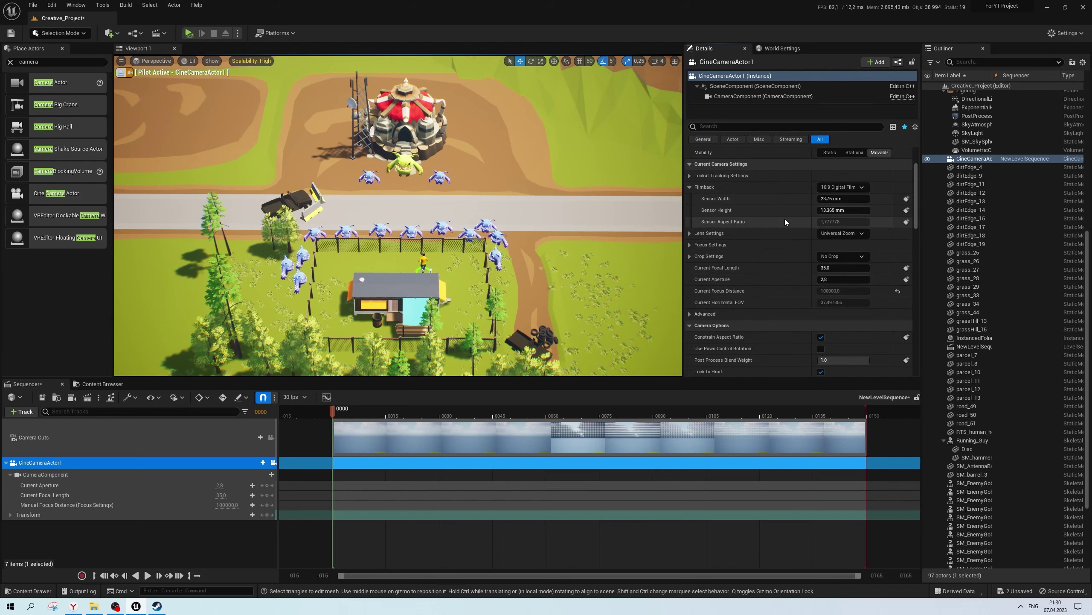
{"action": "left_click", "coordinate": [841, 199]}
{"action": "type", "text": "30"}
{"action": "key", "text": "Tab"}
{"action": "type", "text": "30"}
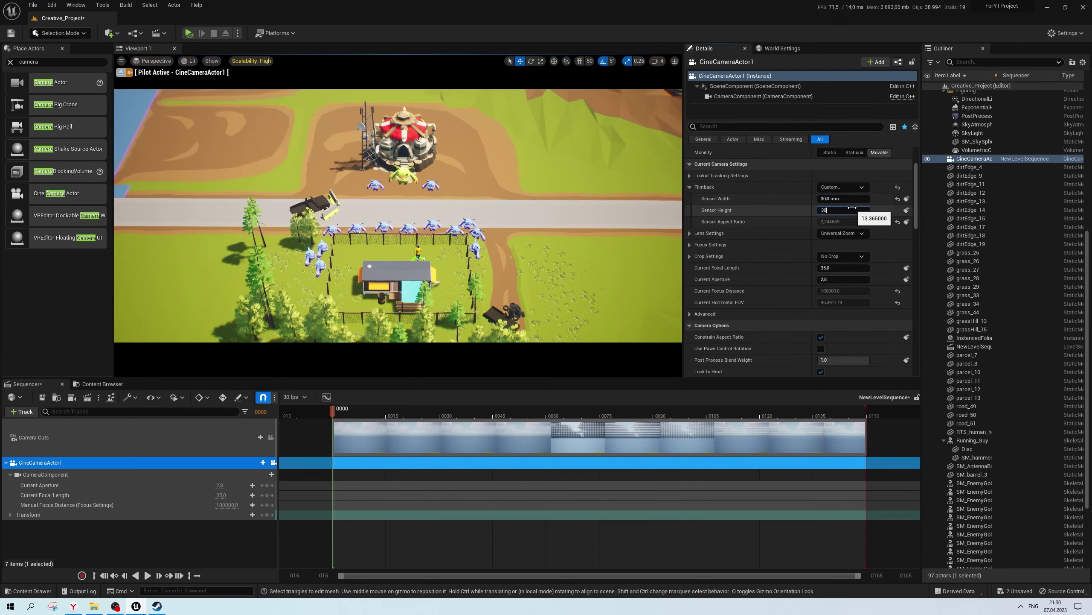
{"action": "key", "text": "Return"}
Reframe the camera to a steeper overhead view of the fenced house and red-roofed building
{"action": "scroll", "coordinate": [516, 242], "scroll_direction": "up", "scroll_amount": 5}
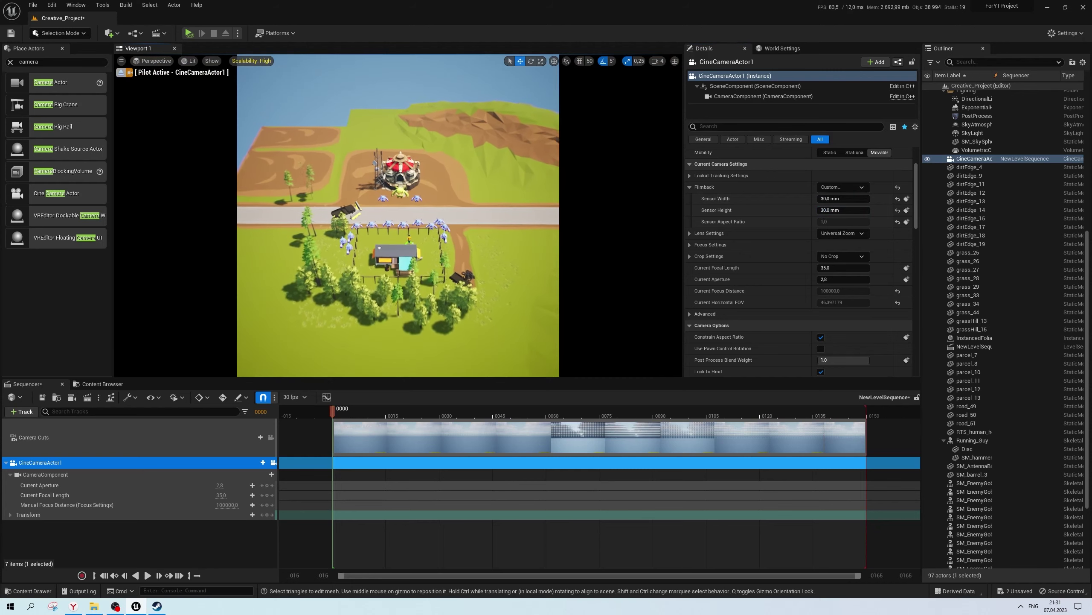
{"action": "scroll", "coordinate": [398, 215], "scroll_direction": "up", "scroll_amount": 2}
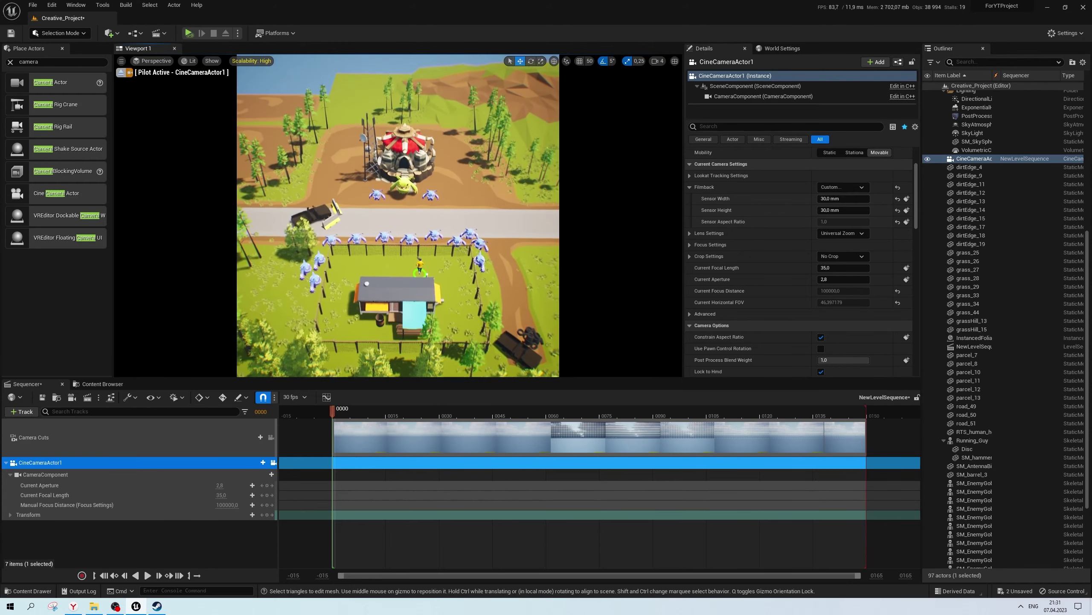
{"action": "scroll", "coordinate": [397, 215], "scroll_direction": "up", "scroll_amount": 3}
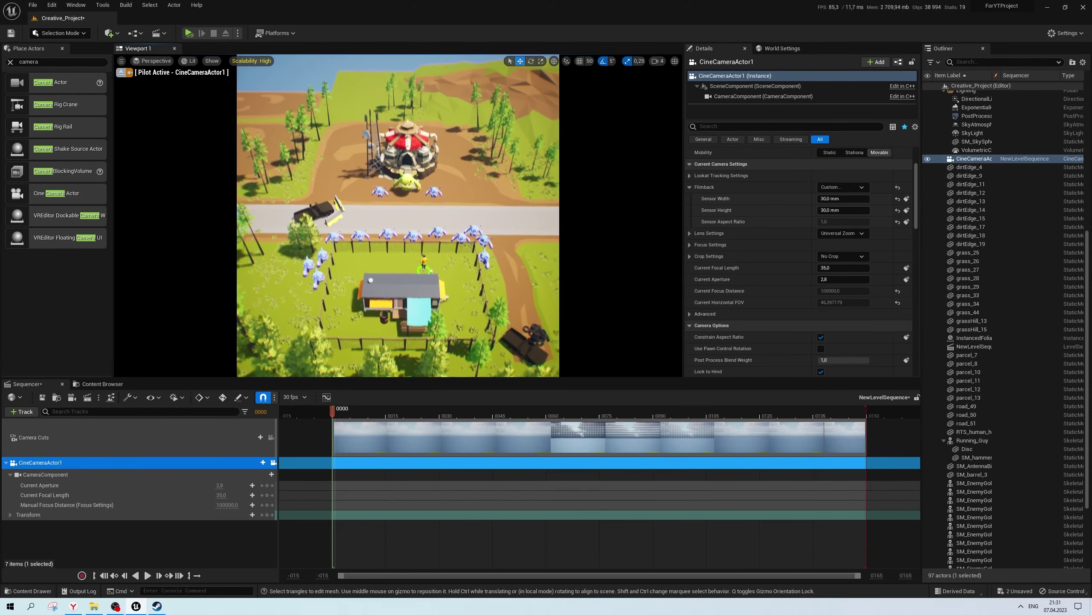
{"action": "scroll", "coordinate": [398, 215], "scroll_direction": "up", "scroll_amount": 4}
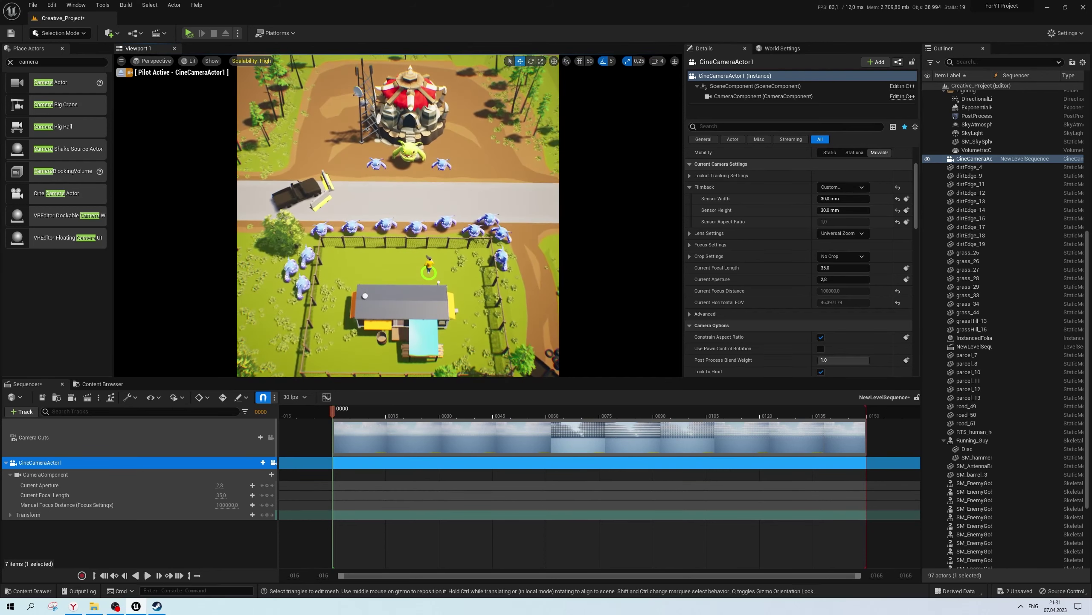
{"action": "scroll", "coordinate": [398, 215], "scroll_direction": "up", "scroll_amount": 4}
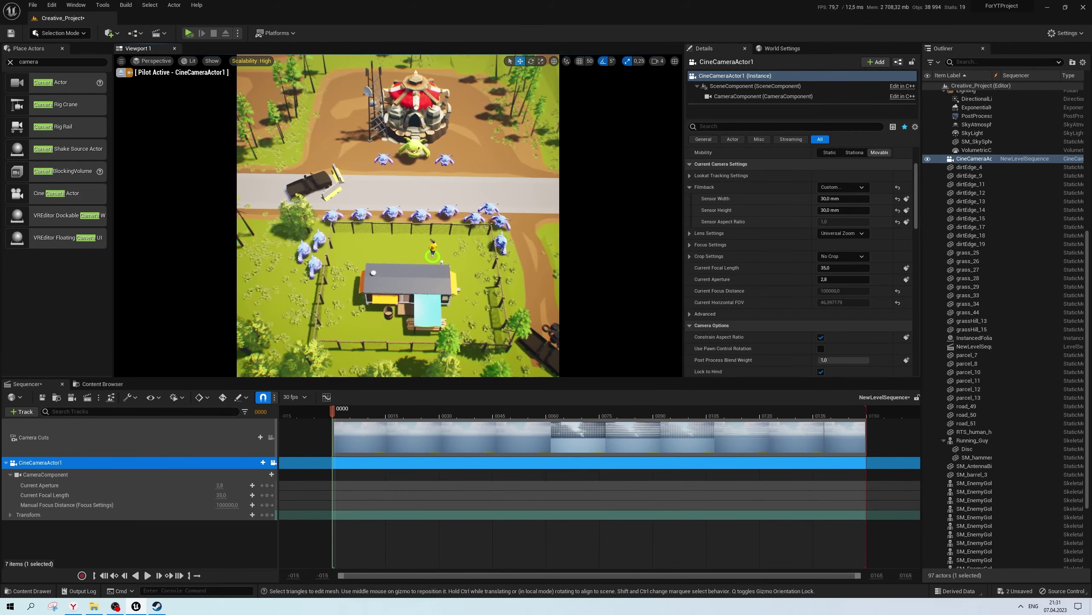
{"action": "scroll", "coordinate": [398, 215], "scroll_direction": "up", "scroll_amount": 2}
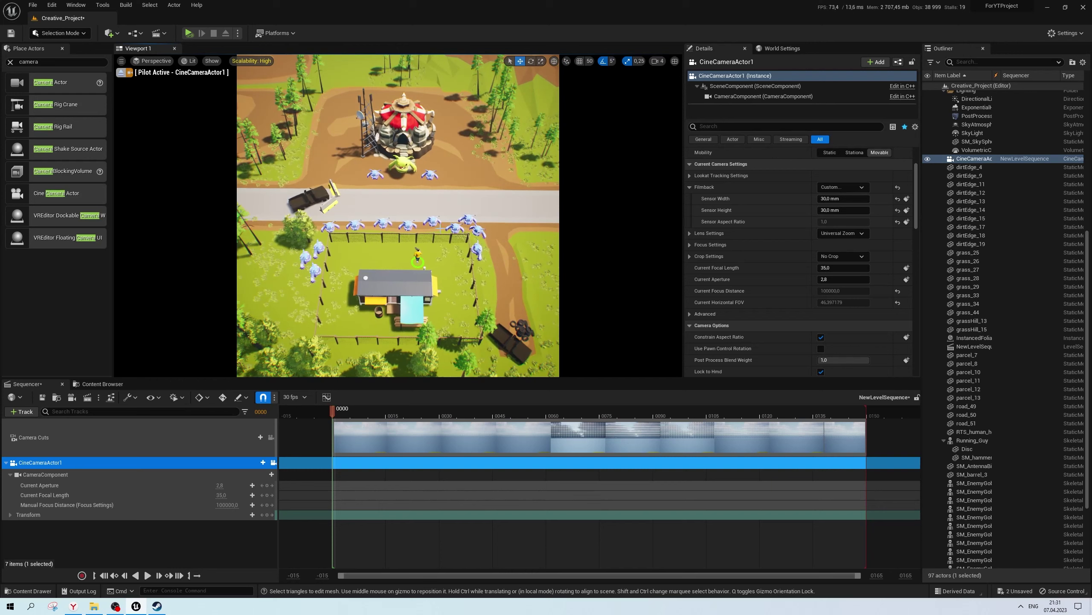
{"action": "scroll", "coordinate": [769, 271], "scroll_direction": "up", "scroll_amount": 5}
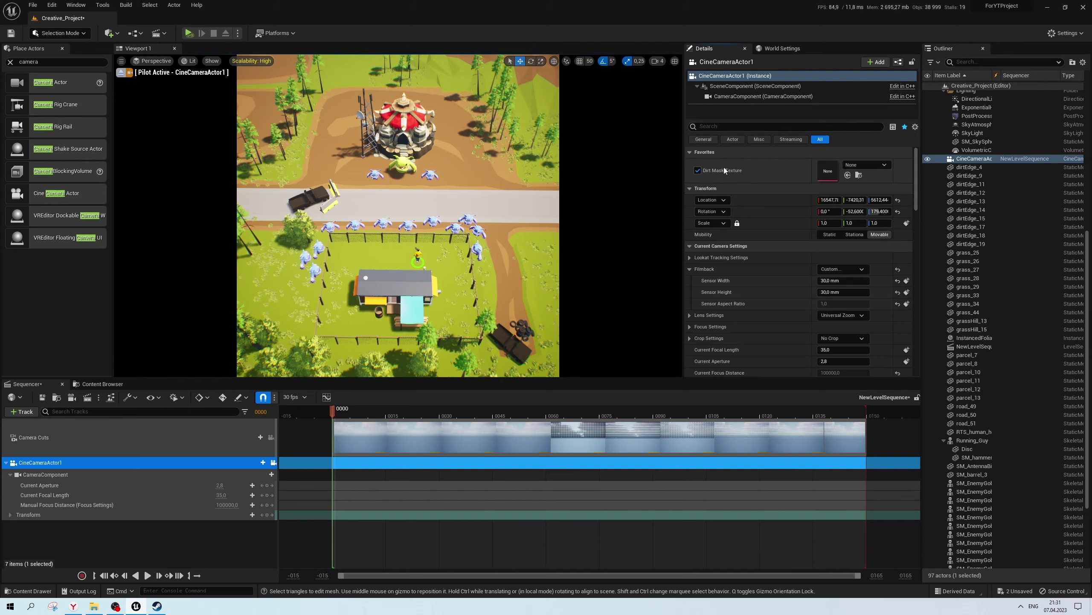
Assign the wire_for_unreal texture as the cine camera's Dirt Mask Texture
{"action": "left_click", "coordinate": [102, 383]}
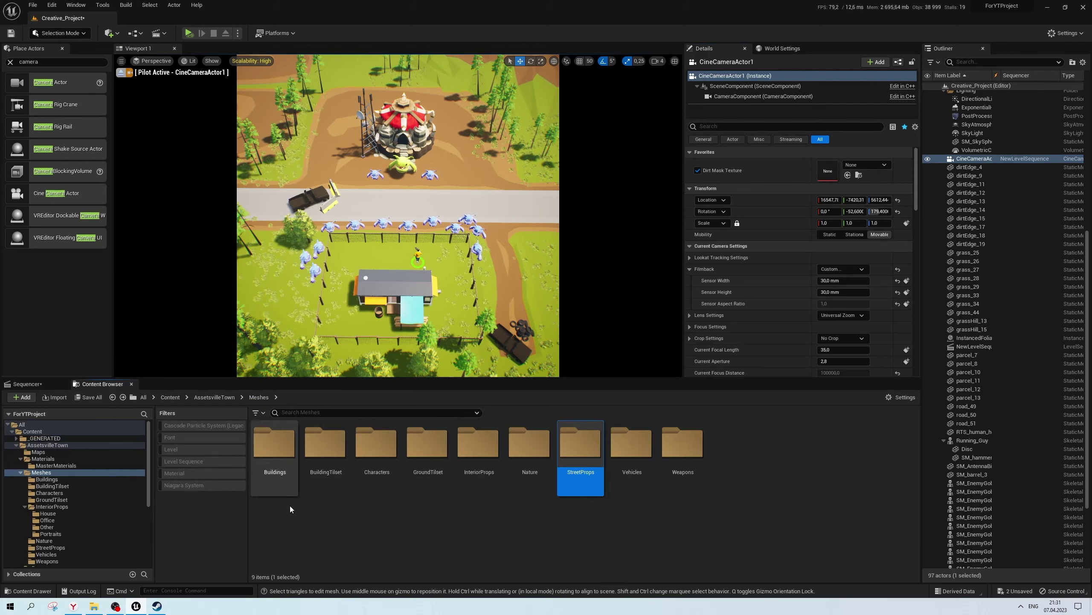
{"action": "double_click", "coordinate": [733, 448]}
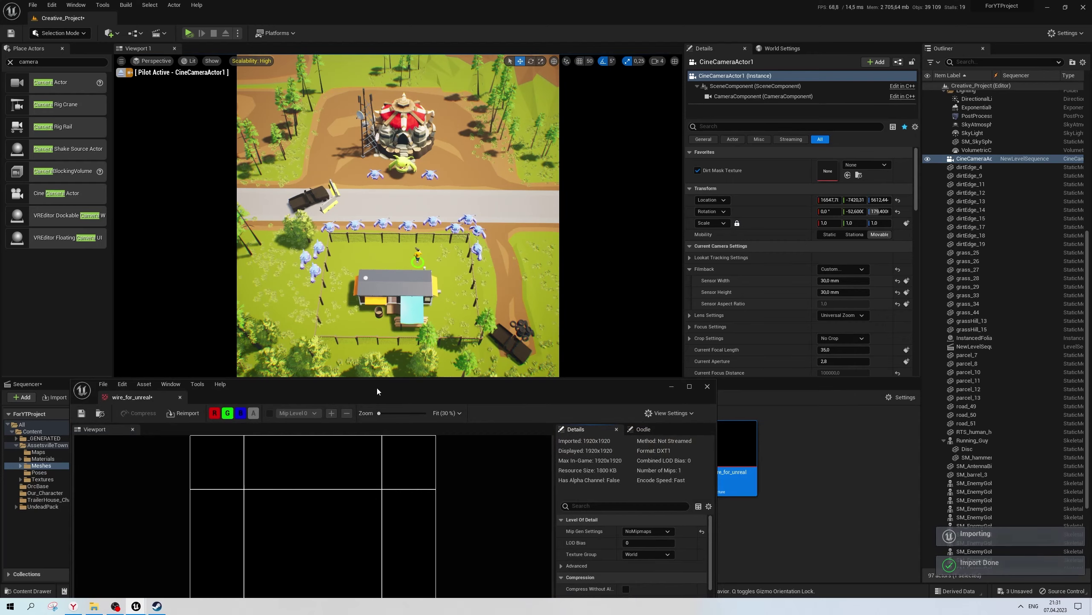
{"action": "scroll", "coordinate": [471, 313], "scroll_direction": "up", "scroll_amount": 2}
{"action": "scroll", "coordinate": [481, 364], "scroll_direction": "down", "scroll_amount": 4}
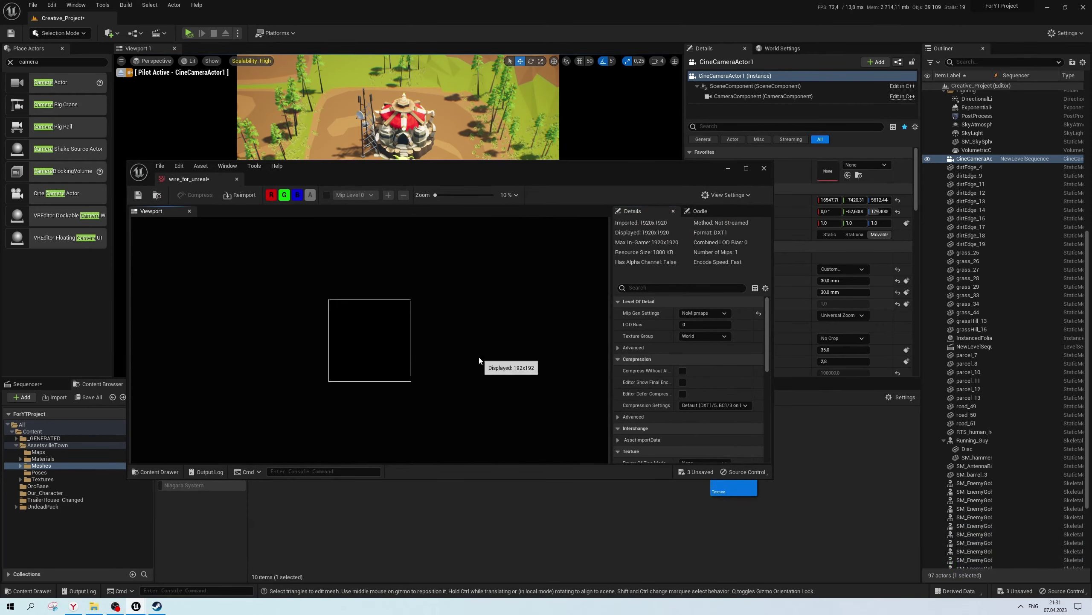
{"action": "left_click", "coordinate": [765, 168]}
{"action": "left_click_drag", "start_coordinate": [734, 448], "coordinate": [824, 172]}
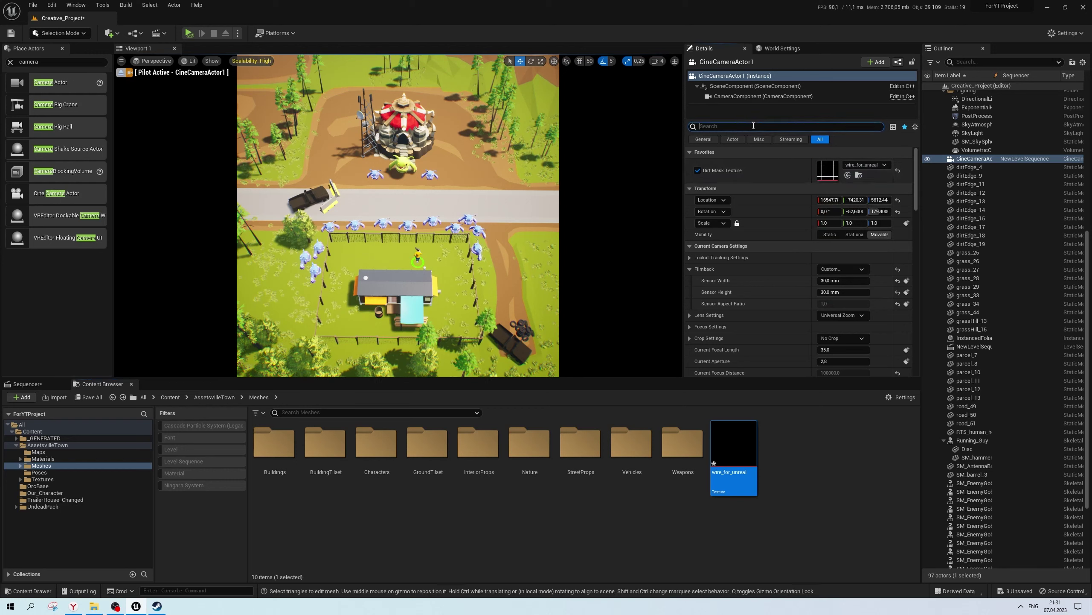
Enable Dirt Mask Intensity and raise it to around 1000 so the wire lines show
{"action": "type", "text": "dirt"}
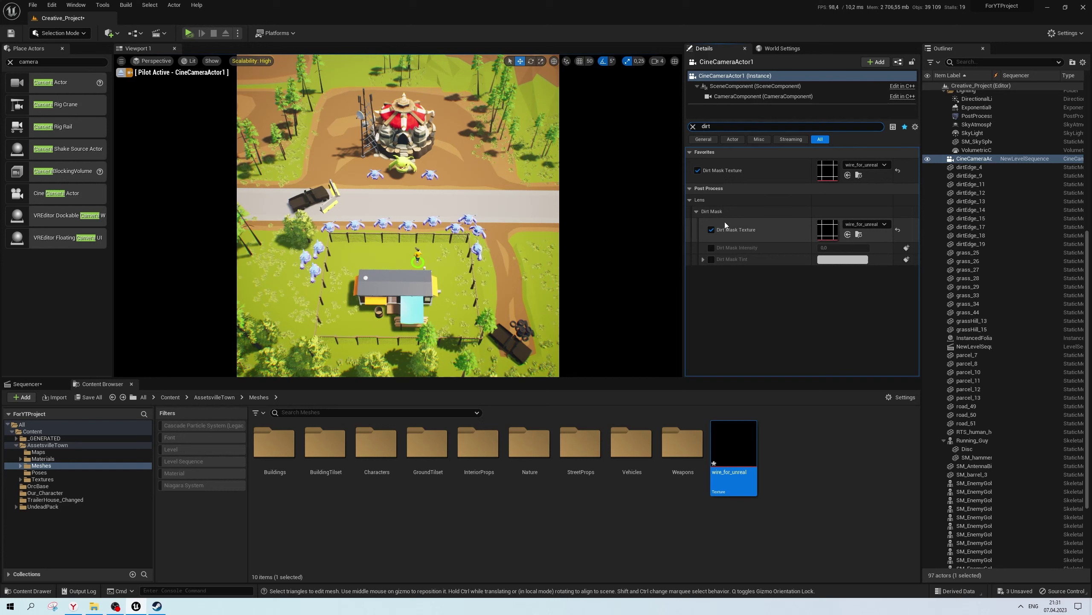
{"action": "left_click", "coordinate": [711, 248]}
{"action": "left_click_drag", "start_coordinate": [832, 249], "coordinate": [827, 248]}
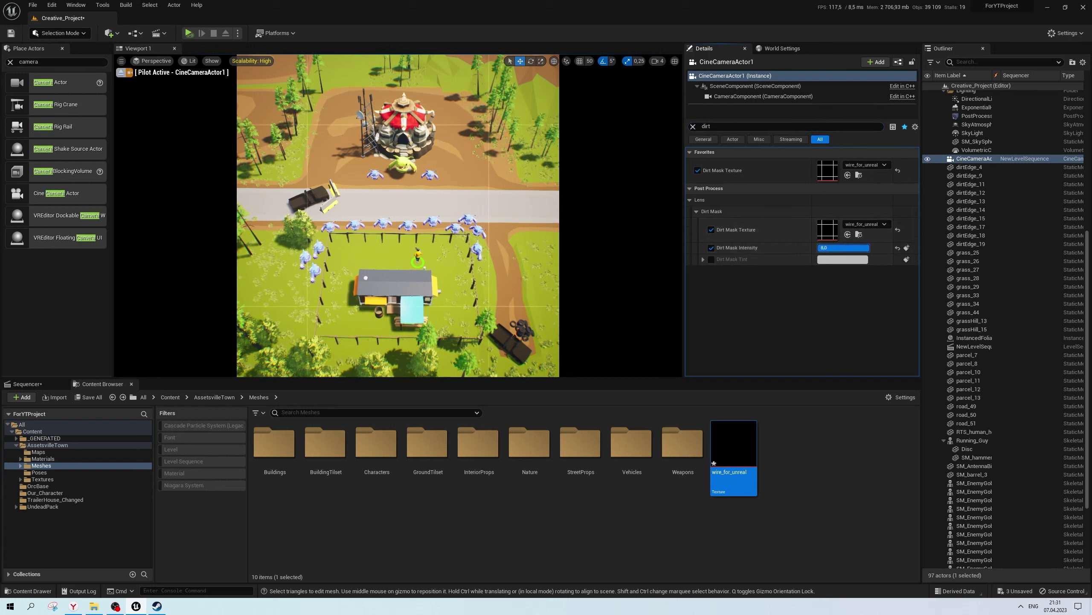
{"action": "type", "text": "1000"}
{"action": "key", "text": "Return"}
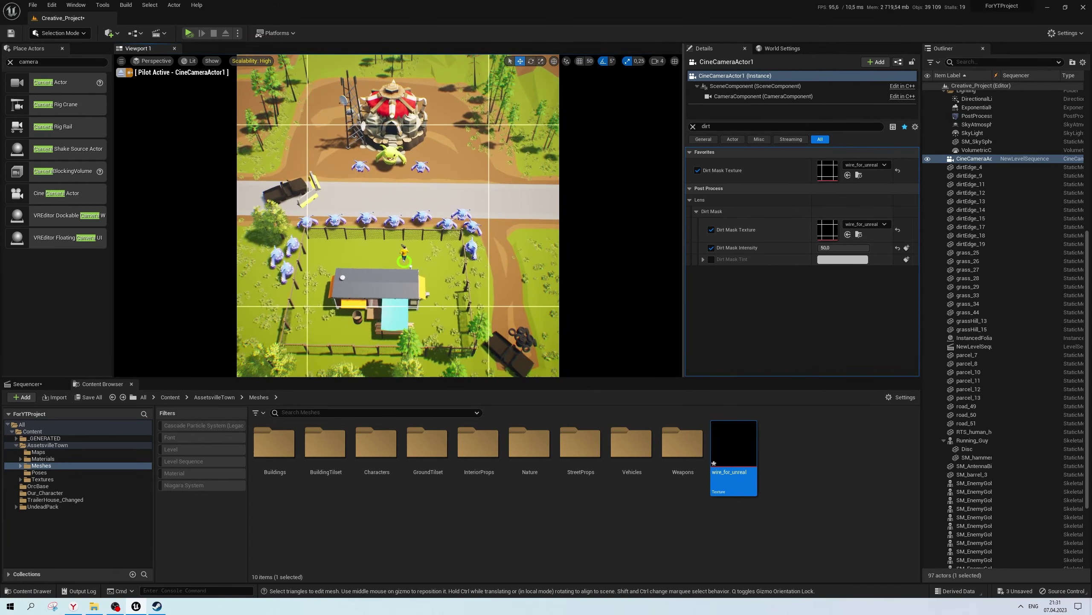
Set viewport scalability to Cinematic, then select the foliage in the level
{"action": "left_click", "coordinate": [241, 62]}
{"action": "left_click", "coordinate": [400, 75]}
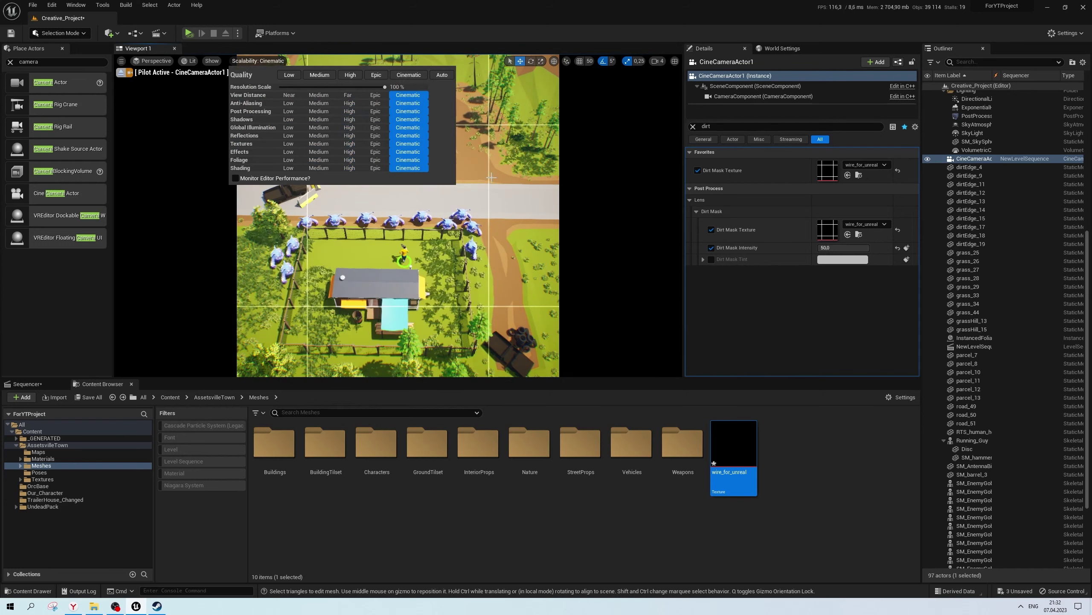
{"action": "left_click", "coordinate": [562, 5]}
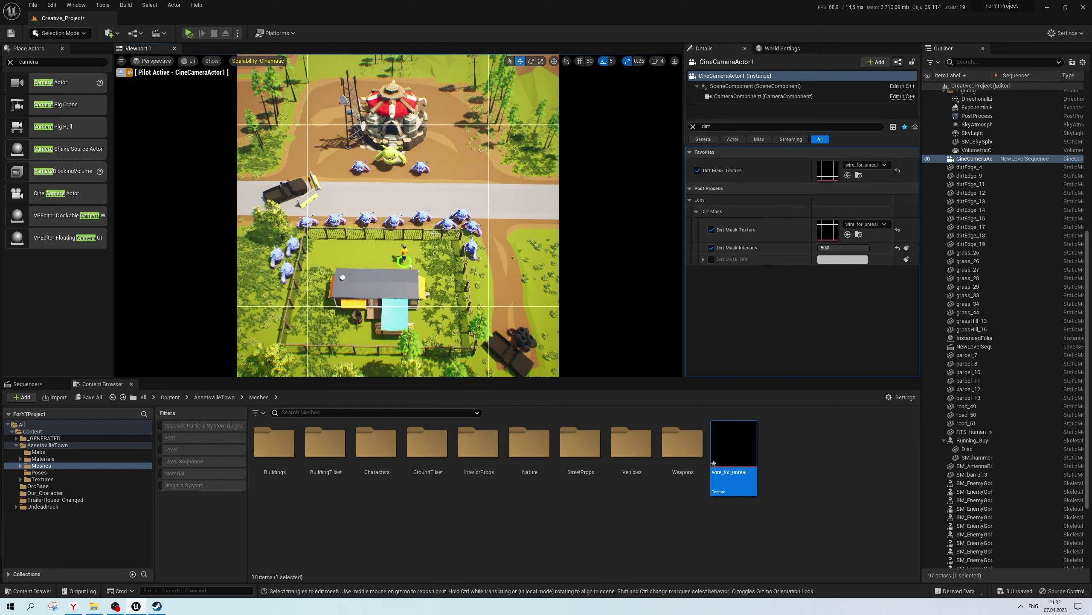
{"action": "left_click_drag", "start_coordinate": [435, 235], "coordinate": [435, 243]}
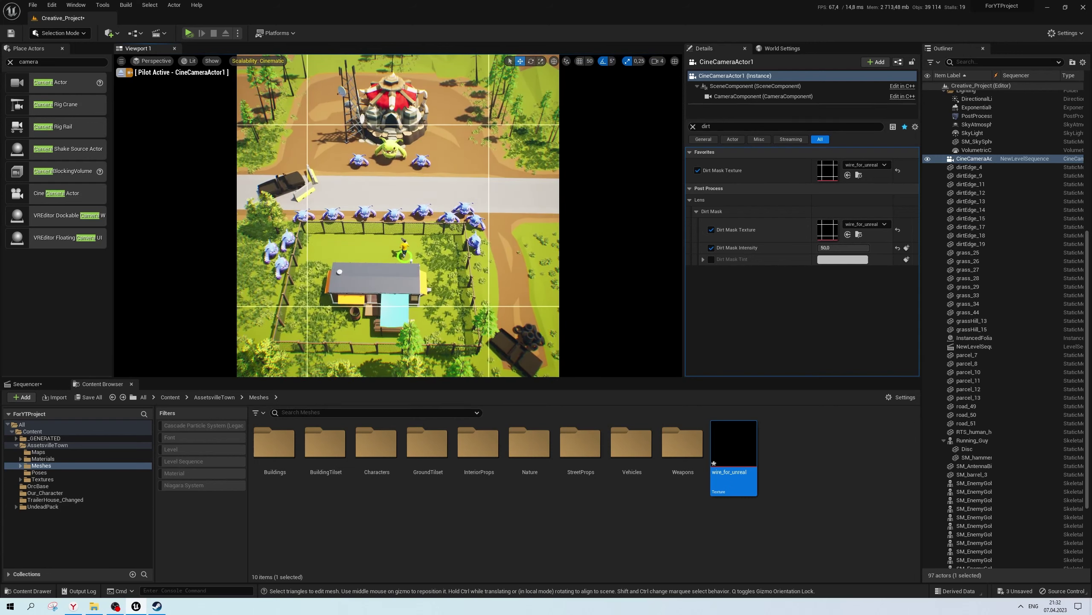
{"action": "left_click", "coordinate": [314, 271]}
Select InstancedFoliageActor0, show the Sequencer timeline and move the view freely over the farm
{"action": "left_click", "coordinate": [337, 274]}
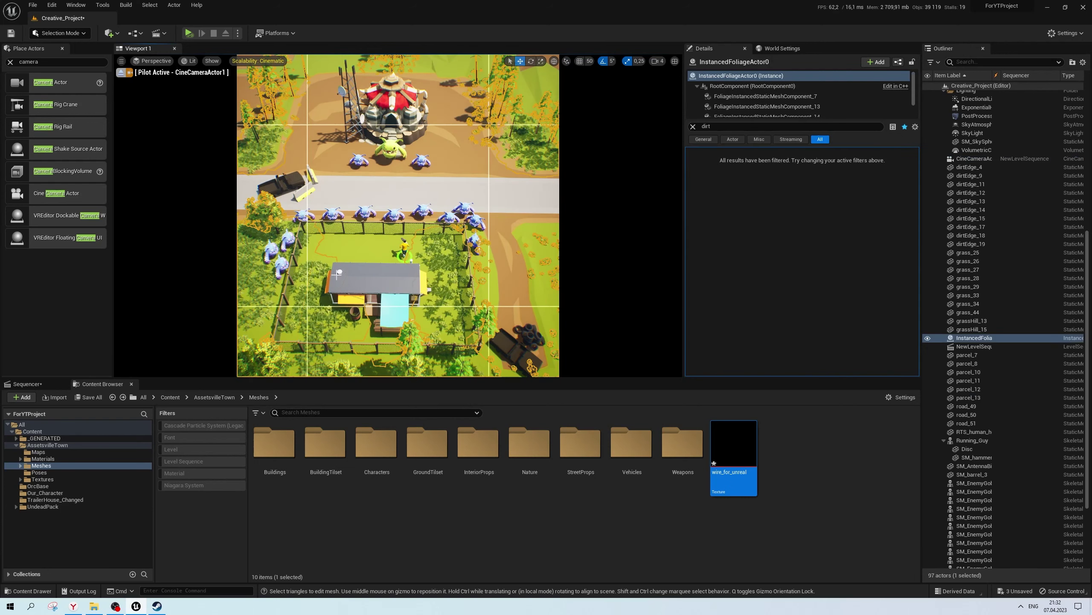
{"action": "left_click", "coordinate": [26, 384]}
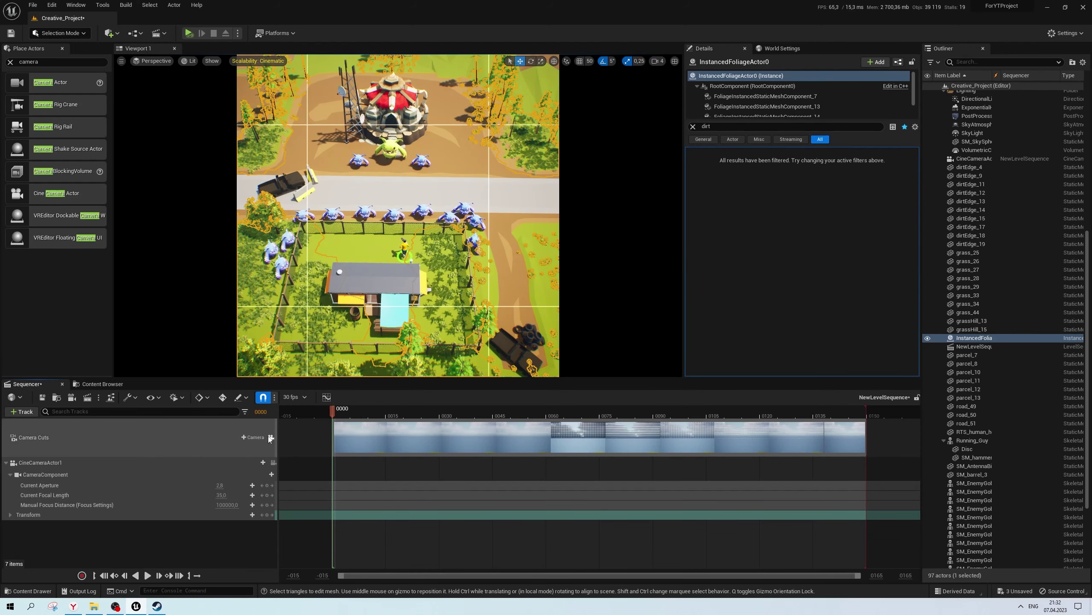
{"action": "scroll", "coordinate": [387, 261], "scroll_direction": "up", "scroll_amount": 1}
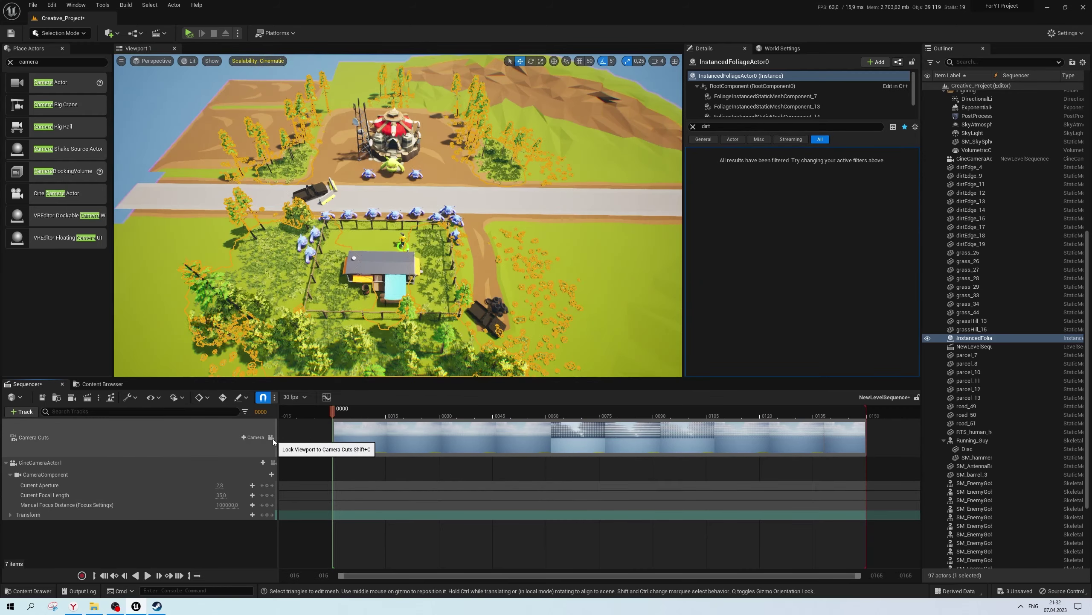
{"action": "right_click_drag", "start_coordinate": [387, 215], "coordinate": [387, 215]}
Save the level and sequence, and clear the camera search from the Outliner
{"action": "key", "text": "ctrl+s"}
{"action": "left_click", "coordinate": [60, 33]}
{"action": "left_click", "coordinate": [10, 61]}
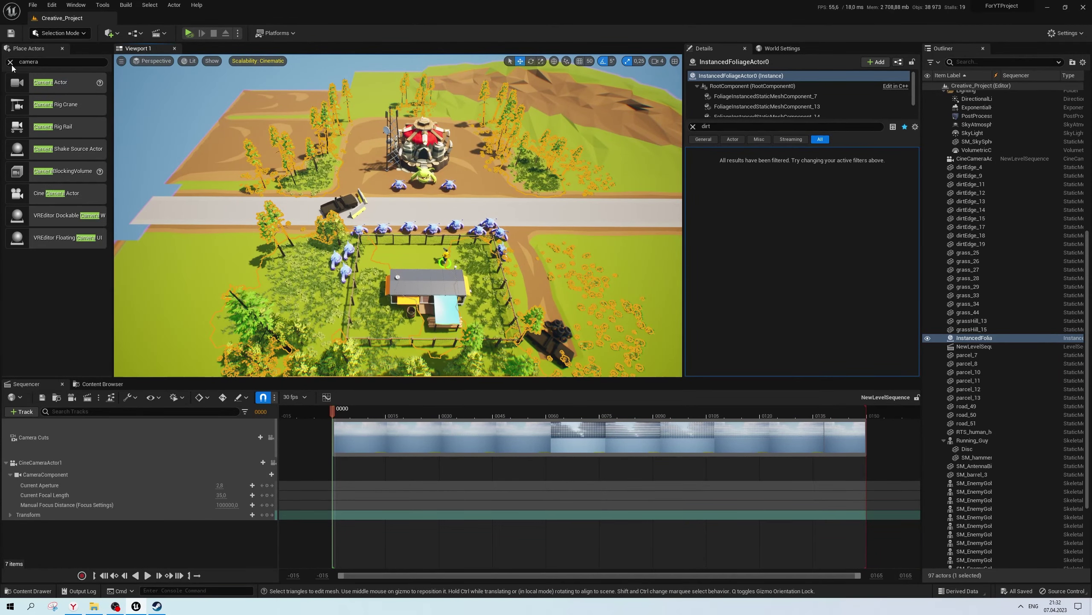
{"action": "left_click", "coordinate": [10, 62]}
{"action": "left_click", "coordinate": [60, 33]}
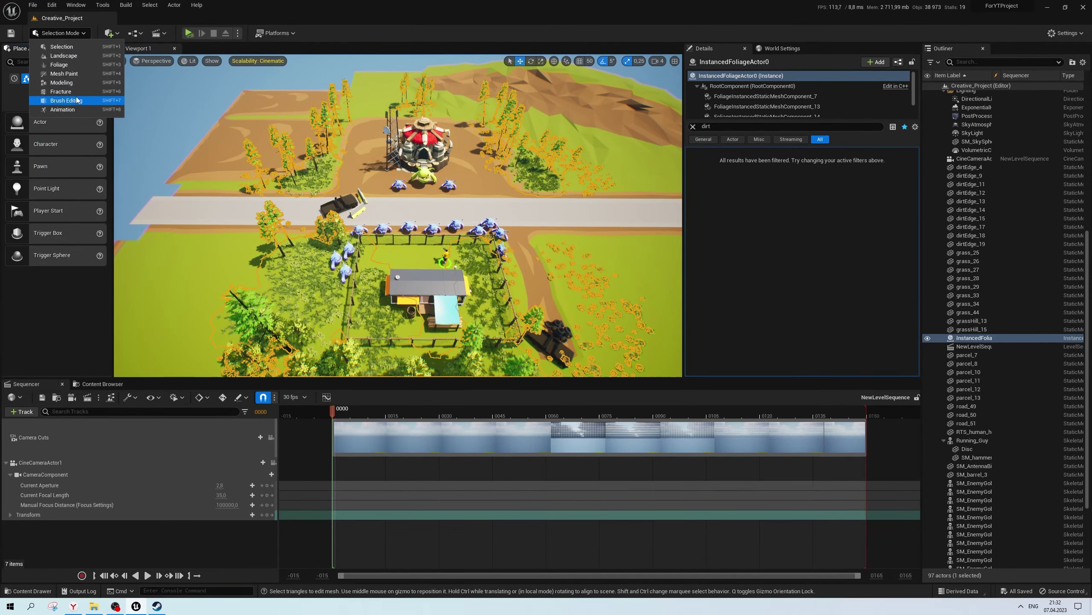
Switch to Foliage mode and pick grassVerticalSingle_FoliageType for painting, reviewing its settings
{"action": "left_click", "coordinate": [76, 65]}
{"action": "scroll", "coordinate": [389, 227], "scroll_direction": "down", "scroll_amount": 3}
{"action": "scroll", "coordinate": [388, 227], "scroll_direction": "down", "scroll_amount": 3}
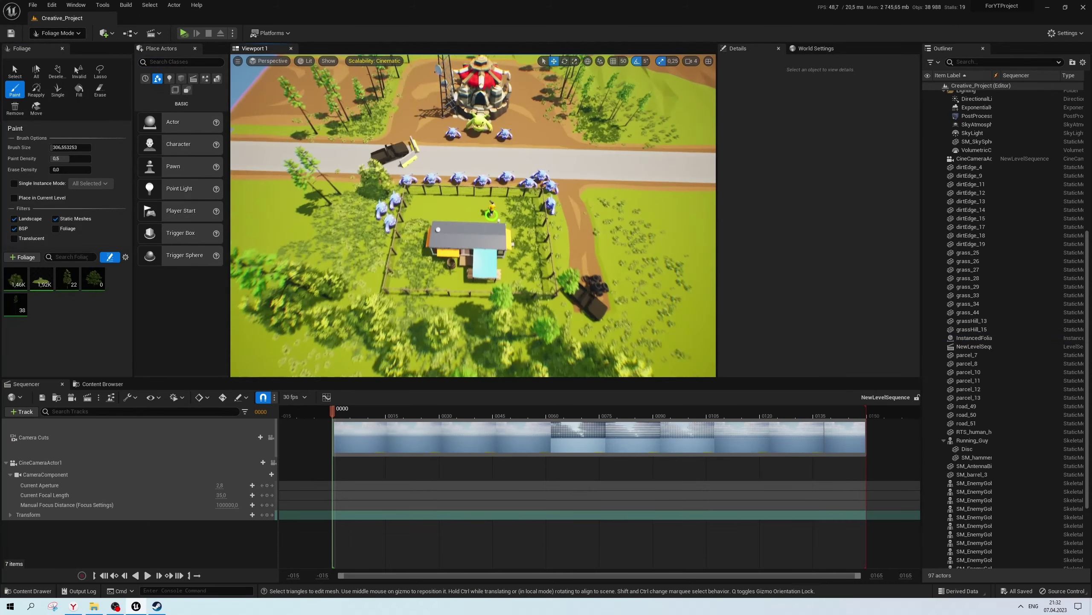
{"action": "scroll", "coordinate": [389, 227], "scroll_direction": "down", "scroll_amount": 3}
{"action": "scroll", "coordinate": [388, 227], "scroll_direction": "down", "scroll_amount": 2}
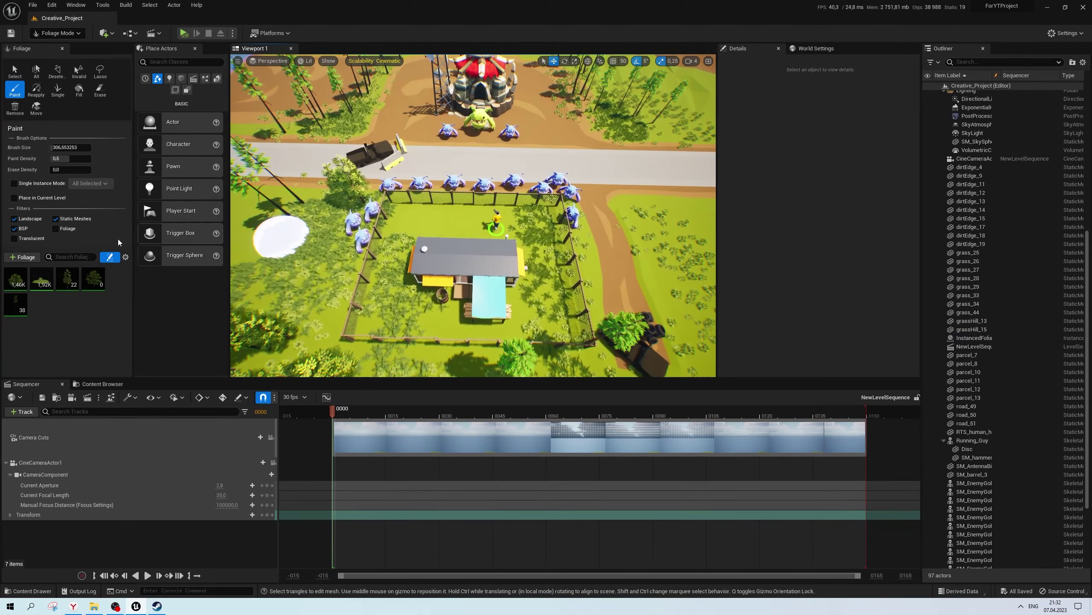
{"action": "left_click", "coordinate": [42, 277]}
{"action": "scroll", "coordinate": [26, 340], "scroll_direction": "down", "scroll_amount": 3}
{"action": "scroll", "coordinate": [26, 340], "scroll_direction": "down", "scroll_amount": 1}
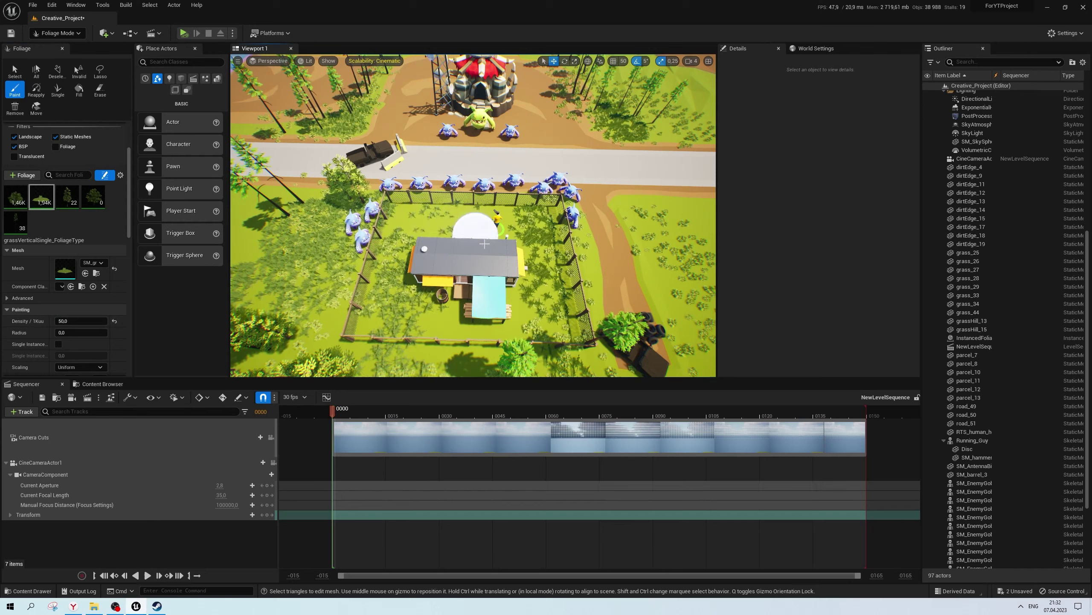
{"action": "scroll", "coordinate": [460, 236], "scroll_direction": "down", "scroll_amount": 2}
{"action": "scroll", "coordinate": [443, 252], "scroll_direction": "down", "scroll_amount": 3}
{"action": "scroll", "coordinate": [422, 270], "scroll_direction": "down", "scroll_amount": 2}
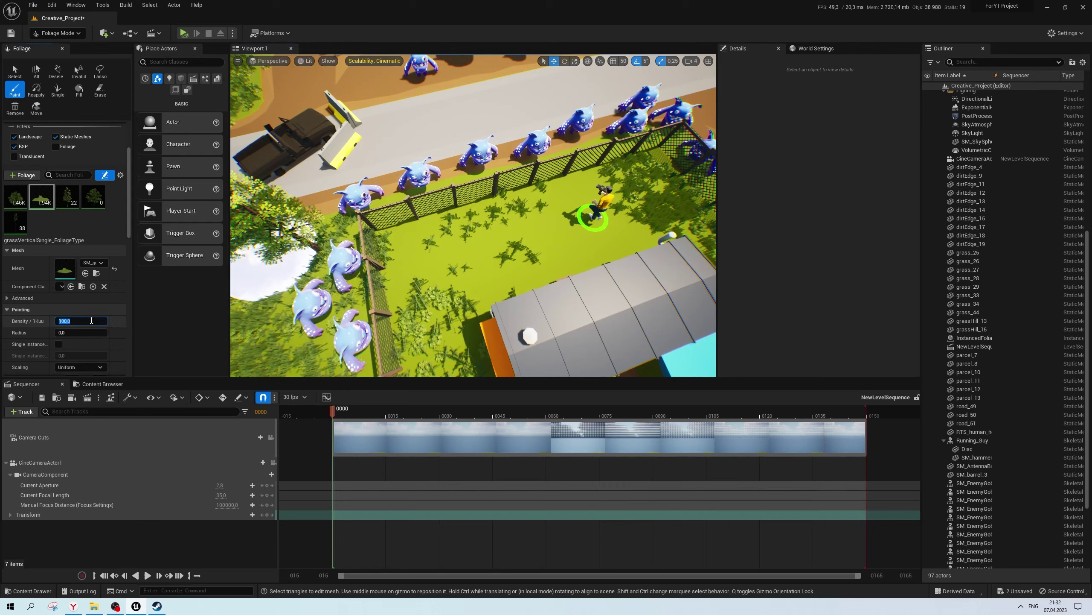
Paint grass by the fence, around the barrel and across the lawn beside the shed
{"action": "left_click_drag", "start_coordinate": [446, 252], "coordinate": [427, 283]}
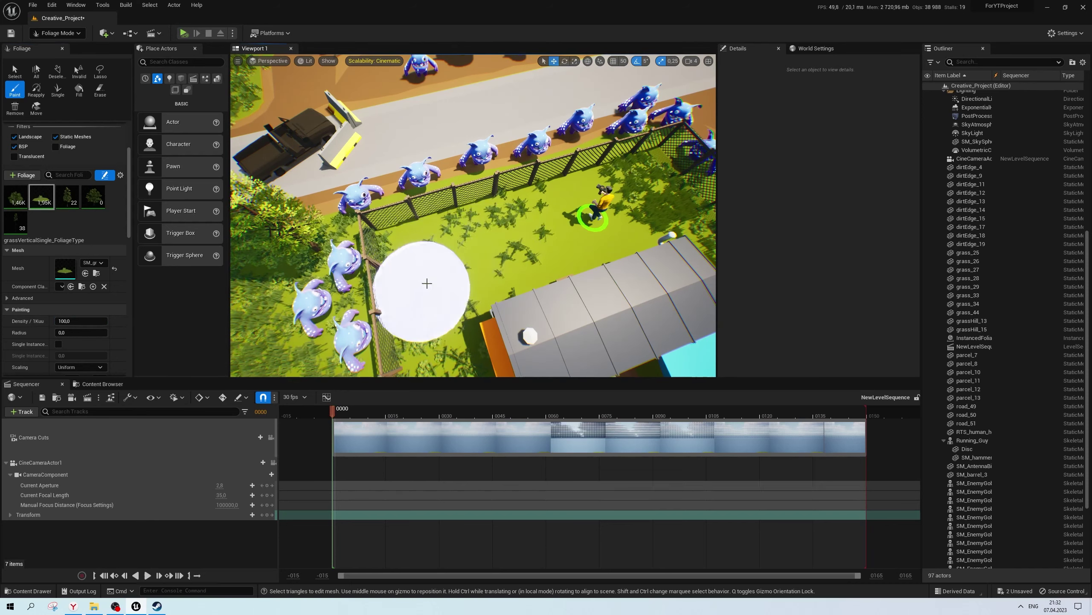
{"action": "scroll", "coordinate": [558, 246], "scroll_direction": "up", "scroll_amount": 5}
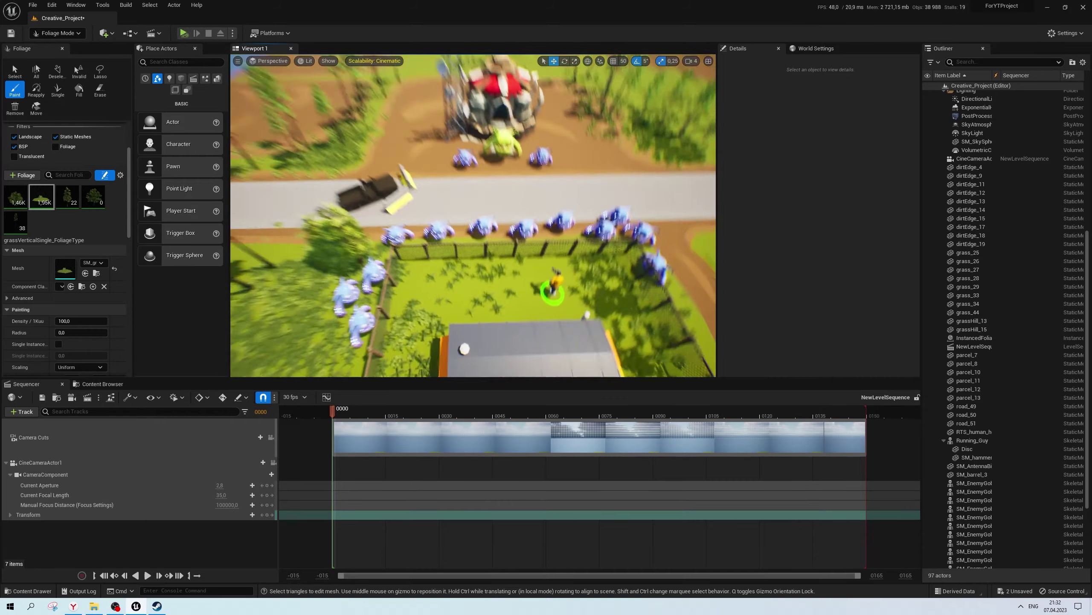
{"action": "right_click_drag", "start_coordinate": [461, 314], "coordinate": [485, 319]}
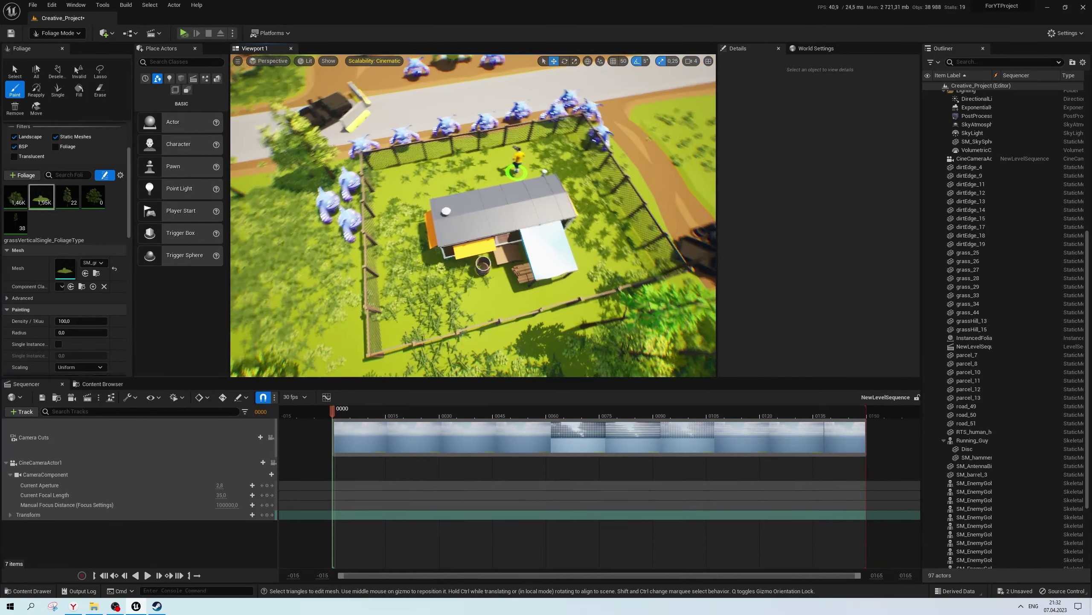
{"action": "right_click_drag", "start_coordinate": [489, 252], "coordinate": [489, 252]}
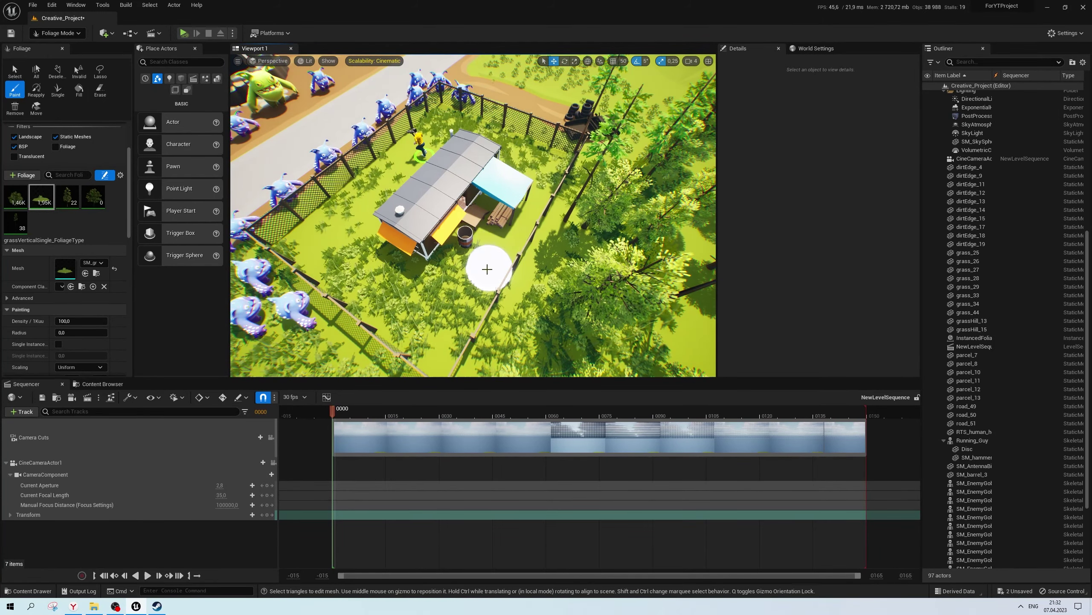
{"action": "left_click_drag", "start_coordinate": [487, 268], "coordinate": [480, 275]}
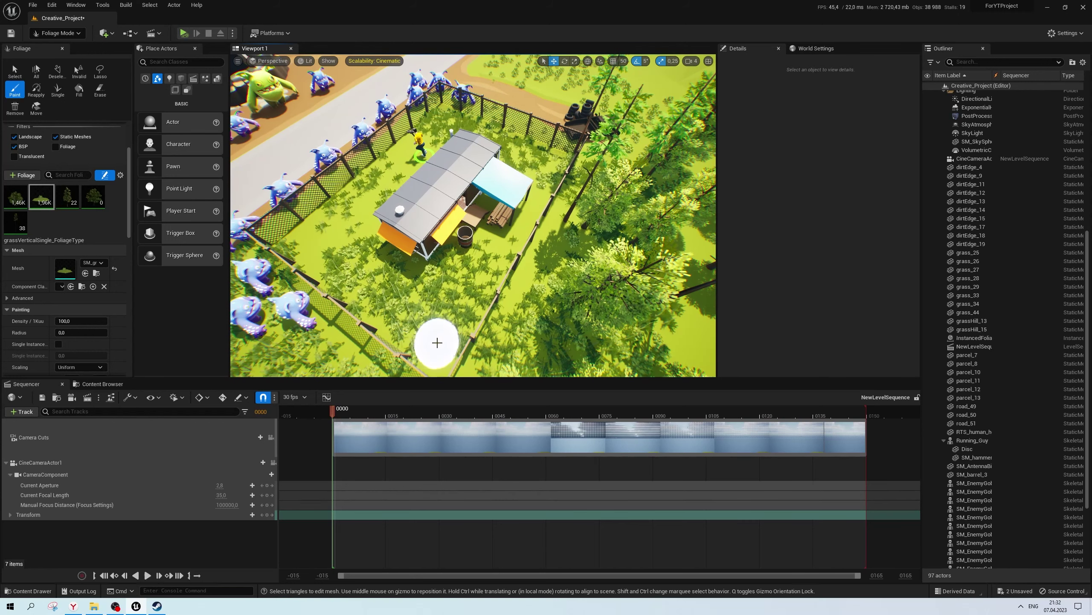
{"action": "left_click_drag", "start_coordinate": [437, 342], "coordinate": [338, 242]}
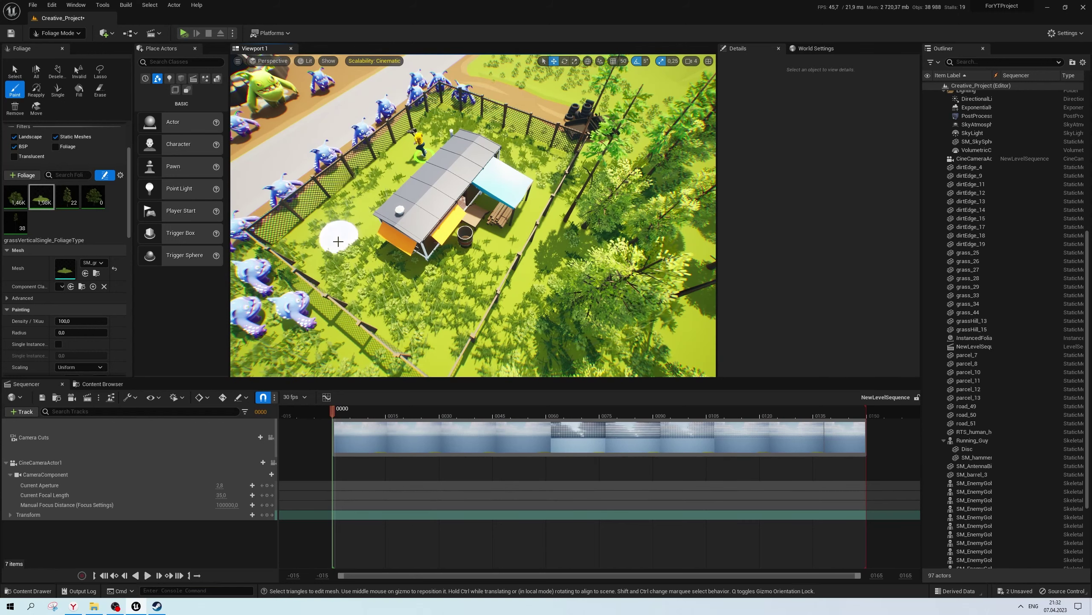
{"action": "mouse_move", "coordinate": [402, 231]}
{"action": "right_mouse_down"}
{"action": "mouse_move", "coordinate": [430, 241]}
{"action": "mouse_move", "coordinate": [606, 219]}
{"action": "right_mouse_up"}
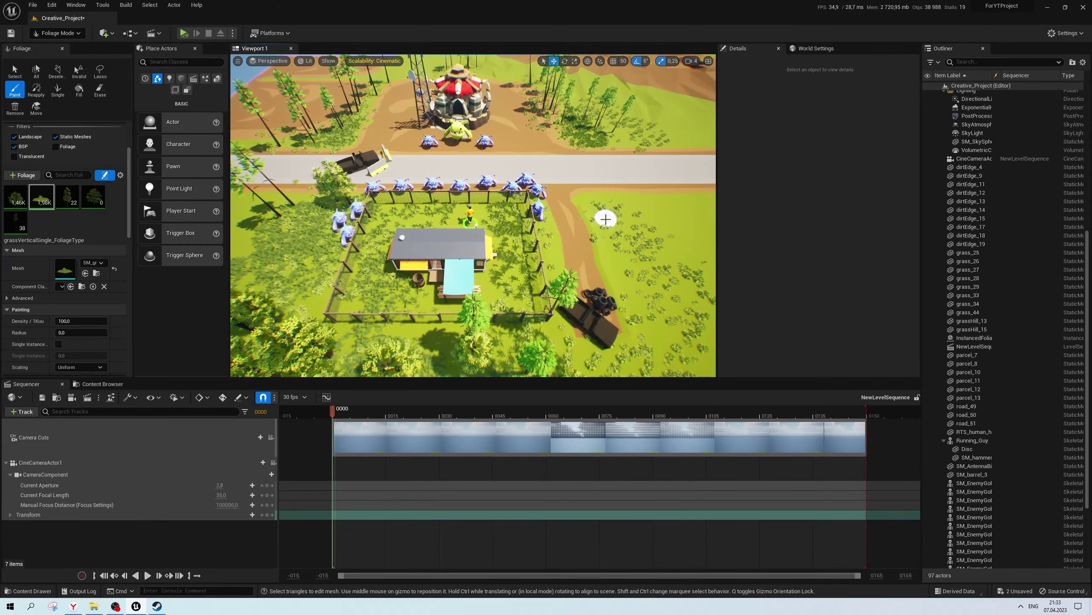
{"action": "left_click_drag", "start_coordinate": [606, 219], "coordinate": [549, 263]}
{"action": "mouse_move", "coordinate": [624, 217]}
{"action": "right_mouse_down"}
{"action": "mouse_move", "coordinate": [633, 206]}
{"action": "mouse_move", "coordinate": [295, 369]}
{"action": "right_mouse_up"}
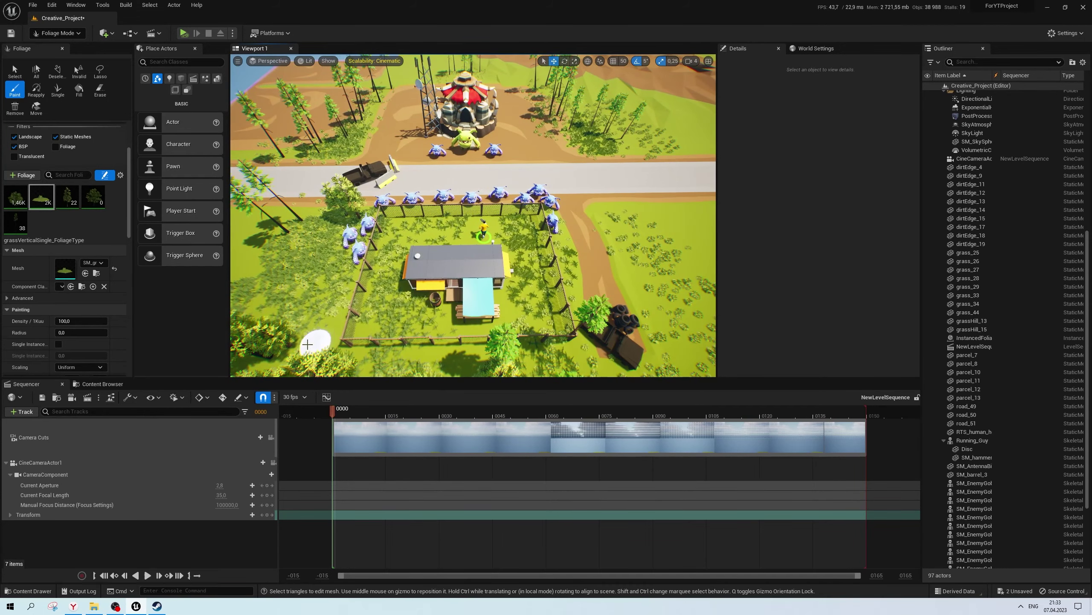
Undo two unwanted grass strokes and add a final dab of grass in the yard
{"action": "right_click_drag", "start_coordinate": [350, 339], "coordinate": [483, 246]}
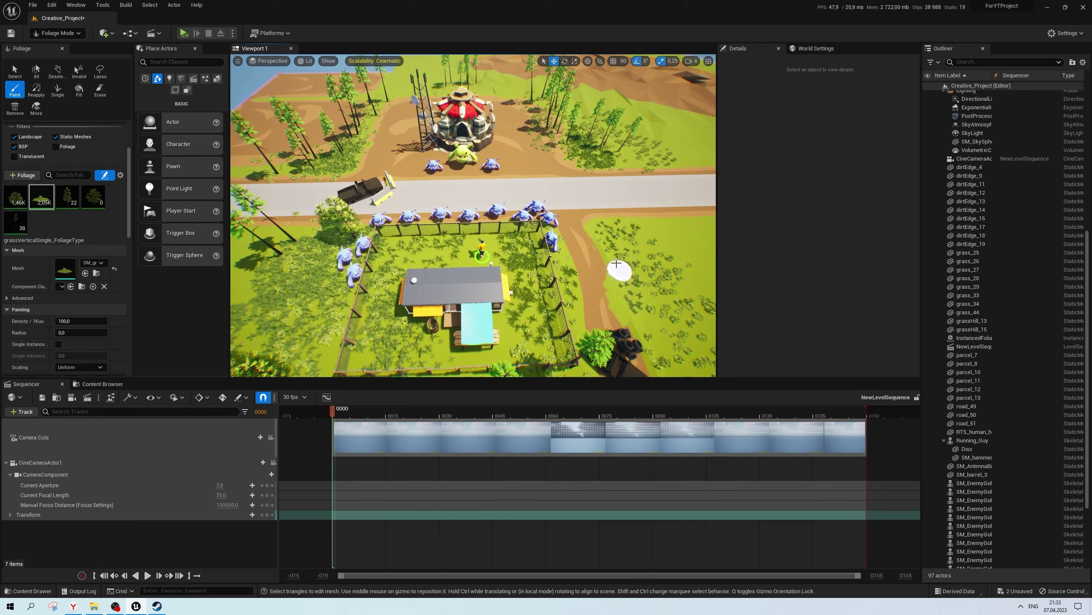
{"action": "scroll", "coordinate": [419, 300], "scroll_direction": "down", "scroll_amount": 2}
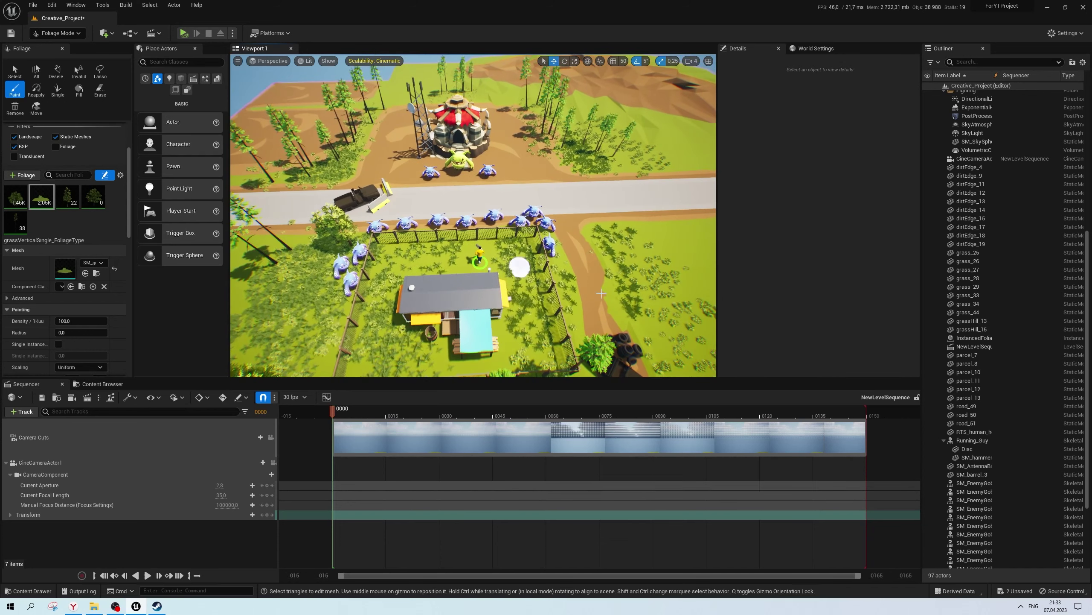
{"action": "key", "text": "ctrl+z"}
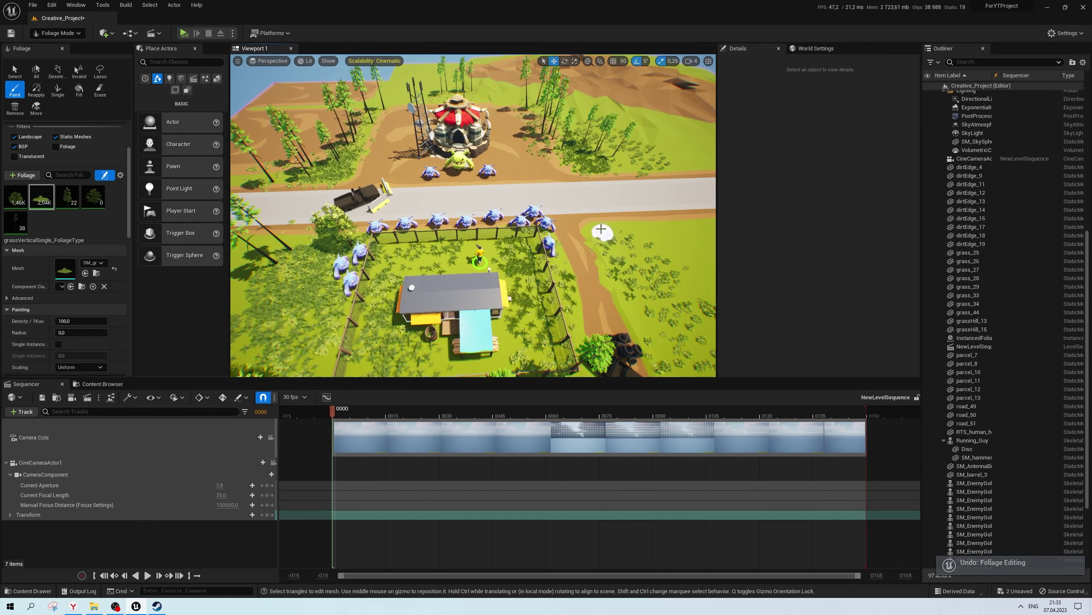
{"action": "right_click_drag", "start_coordinate": [551, 304], "coordinate": [556, 297]}
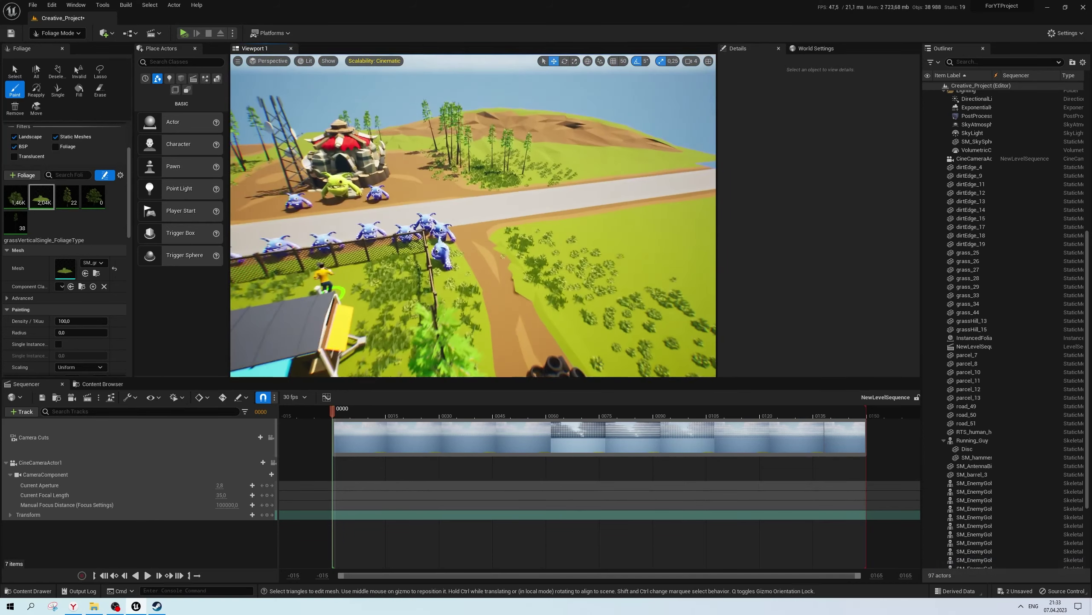
{"action": "key", "text": "ctrl+z"}
{"action": "scroll", "coordinate": [556, 258], "scroll_direction": "down", "scroll_amount": 10}
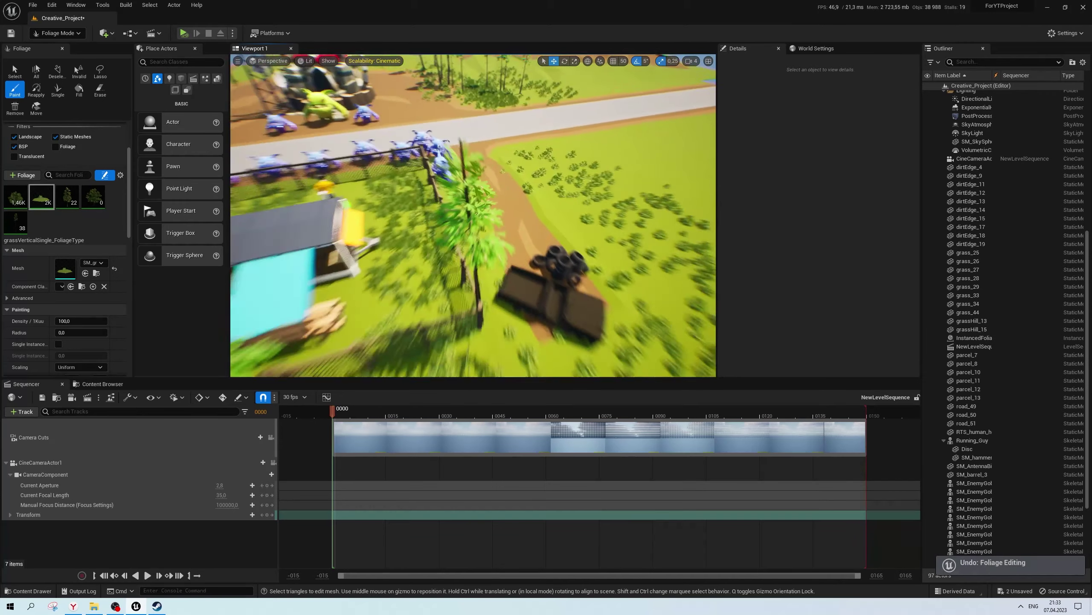
{"action": "mouse_move", "coordinate": [554, 200]}
{"action": "right_mouse_down"}
{"action": "mouse_move", "coordinate": [635, 240]}
{"action": "mouse_move", "coordinate": [597, 207]}
{"action": "right_mouse_up"}
{"action": "left_click", "coordinate": [643, 207]}
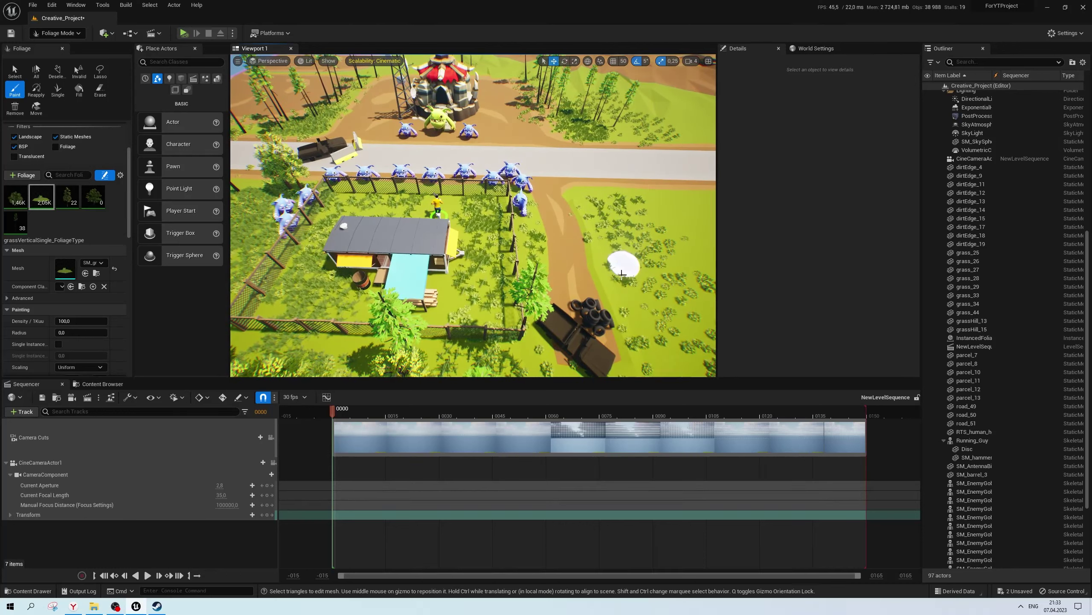
{"action": "right_click_drag", "start_coordinate": [418, 272], "coordinate": [421, 275]}
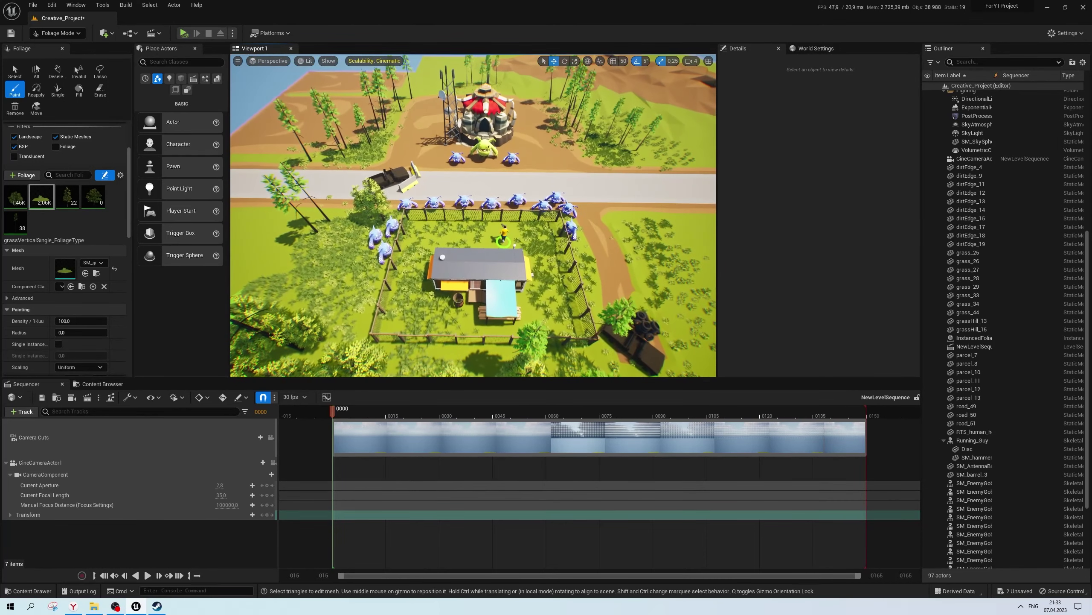